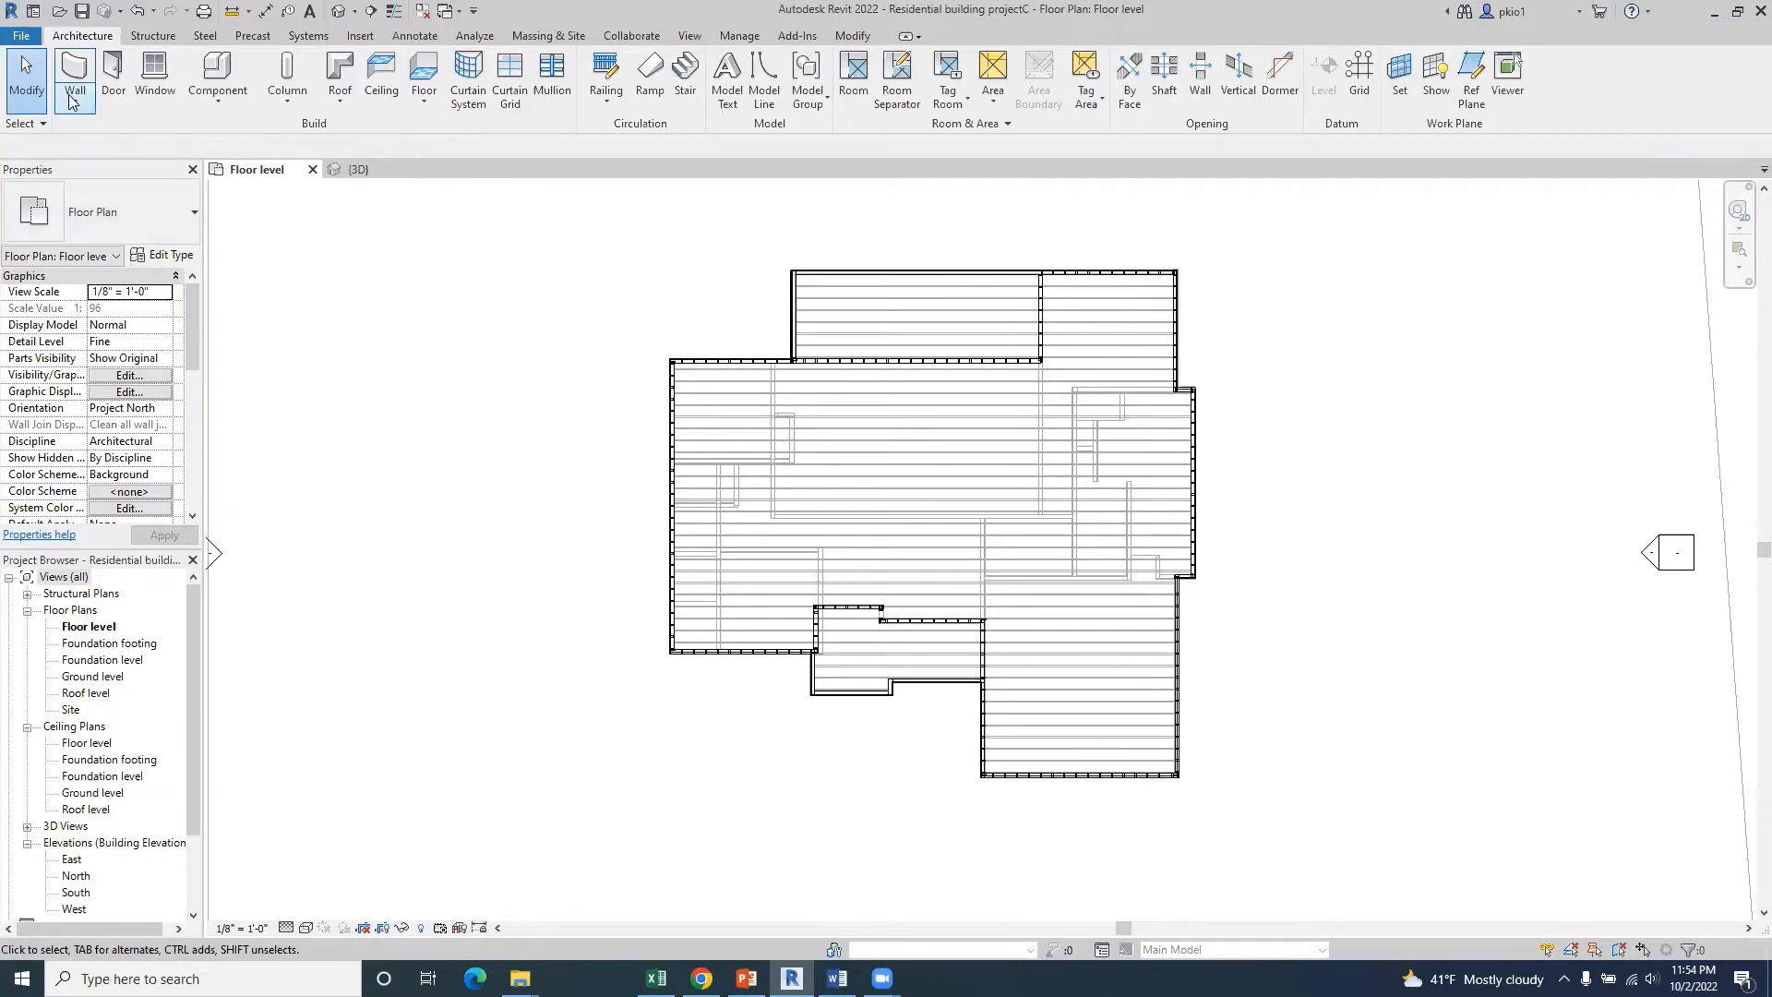
- Start placing a wall in the Floor level plan using the Generic - 6" basic wall type
left_click(72, 69)
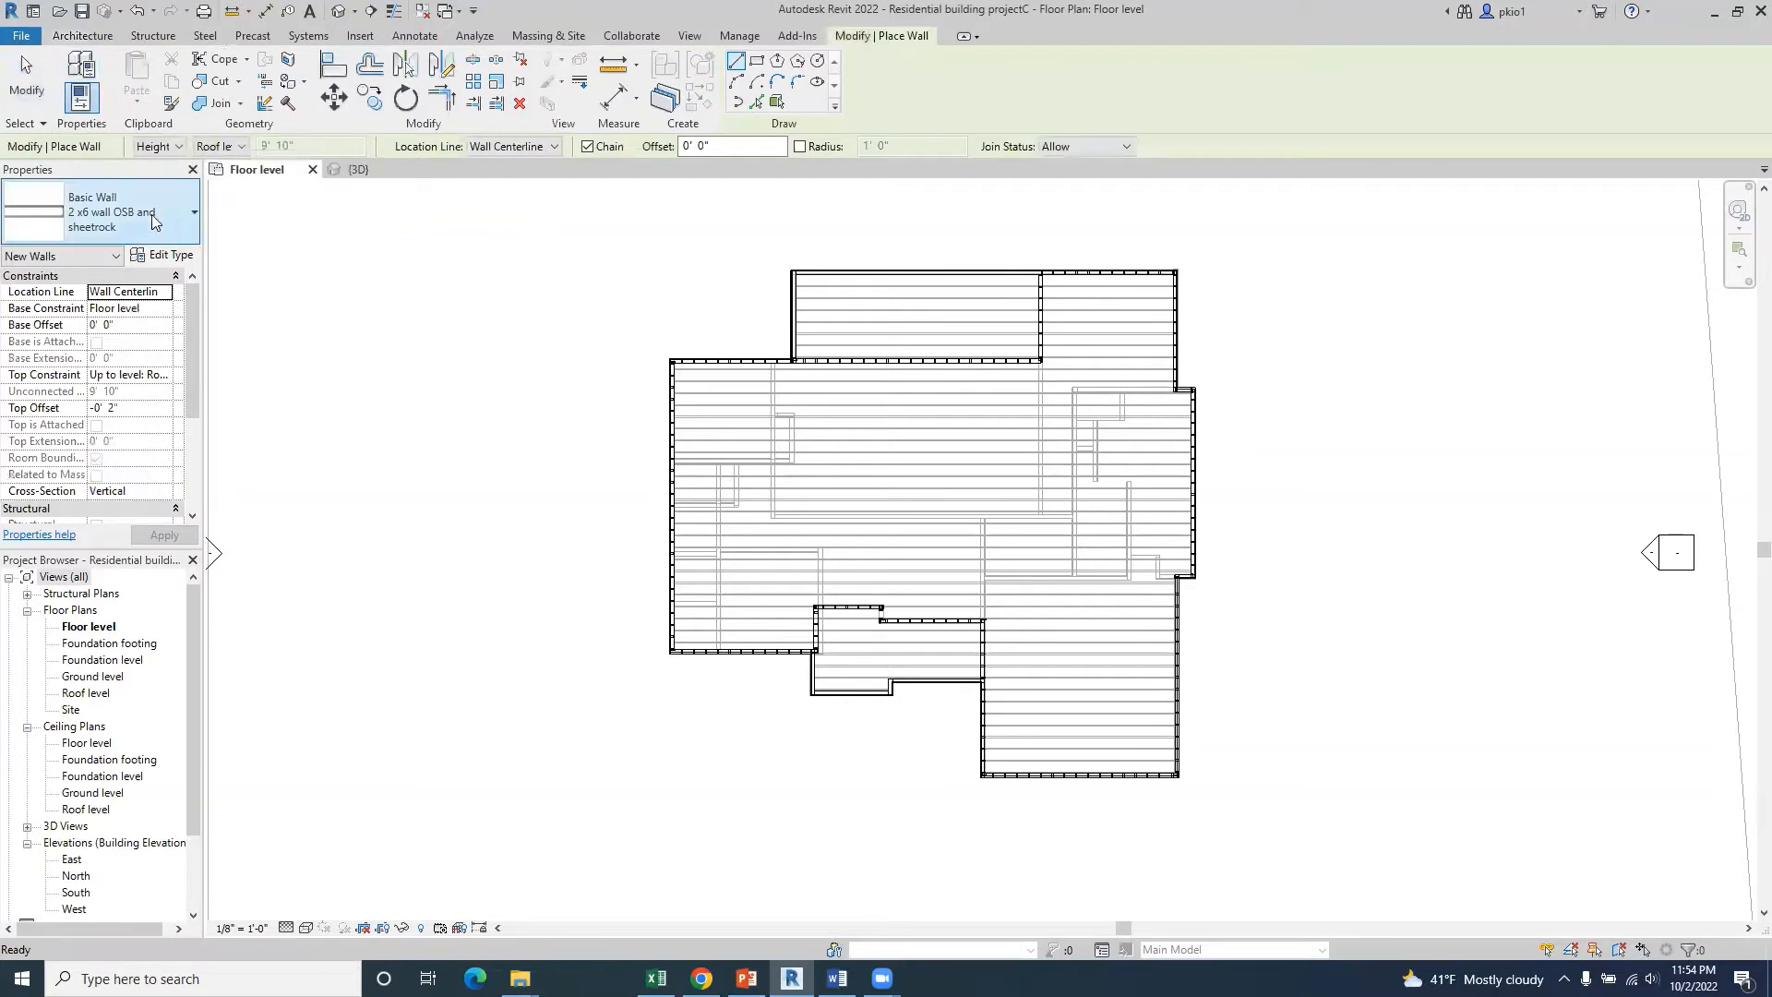
left_click(193, 215)
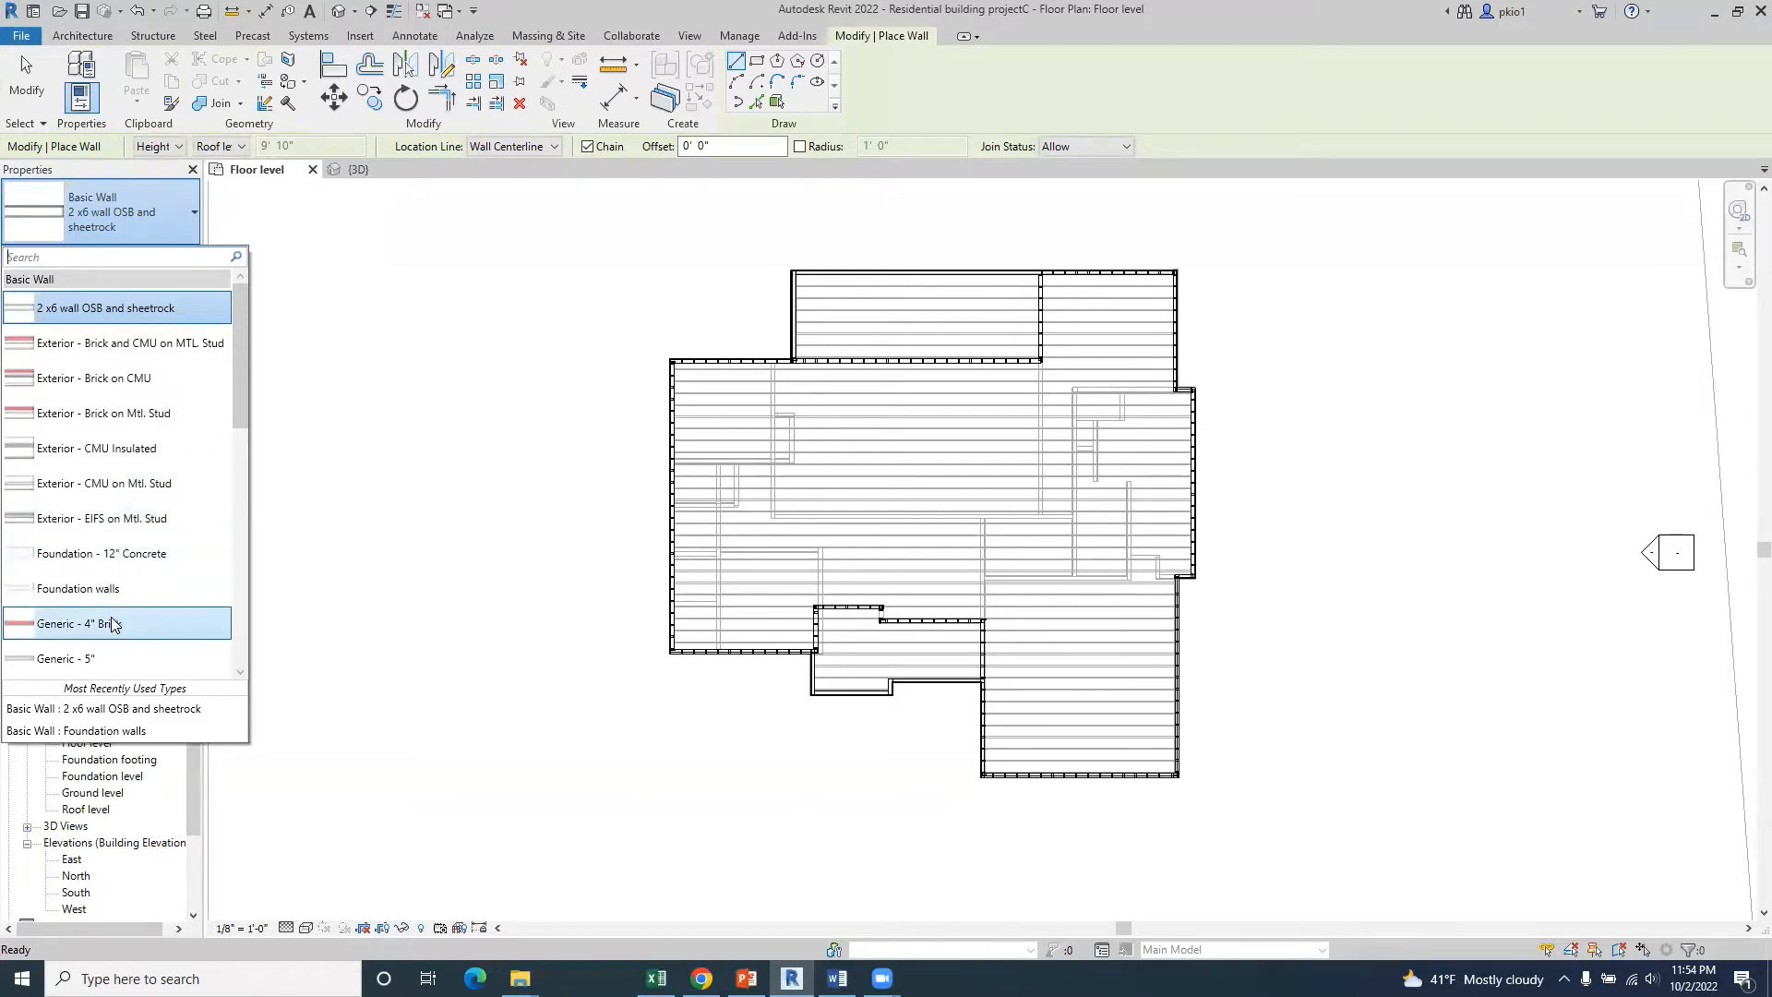
scroll(111, 622, "down", 3)
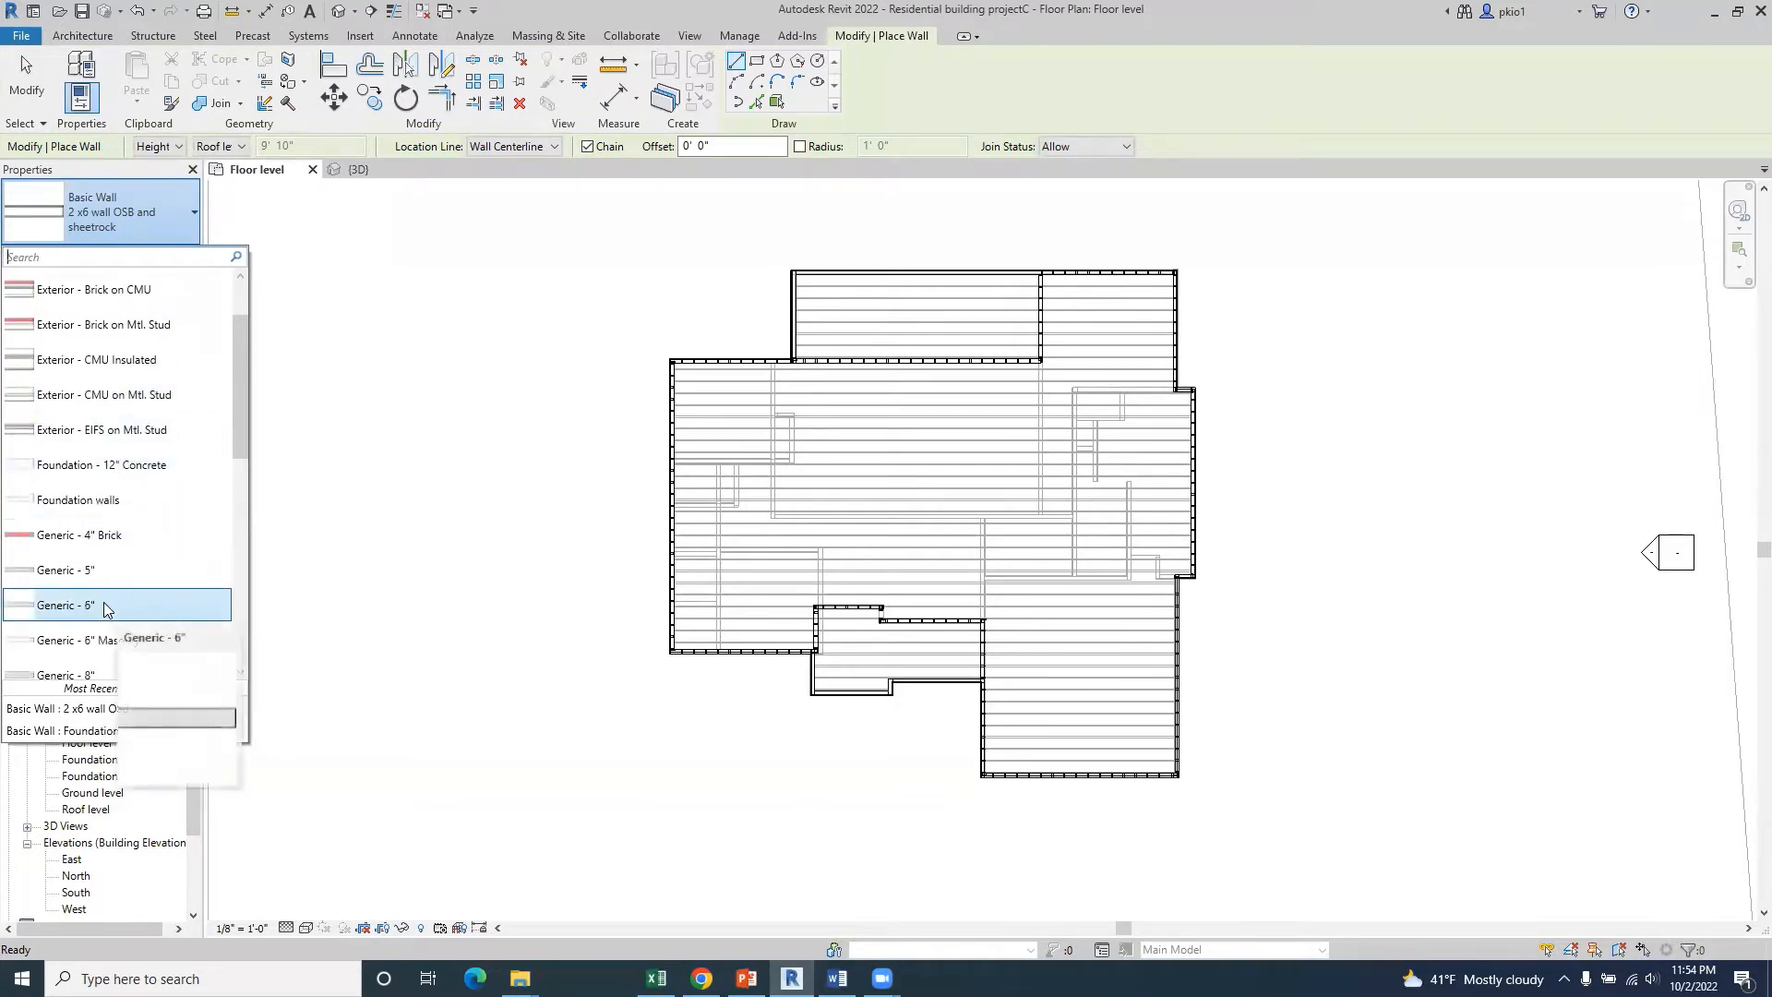
left_click(106, 610)
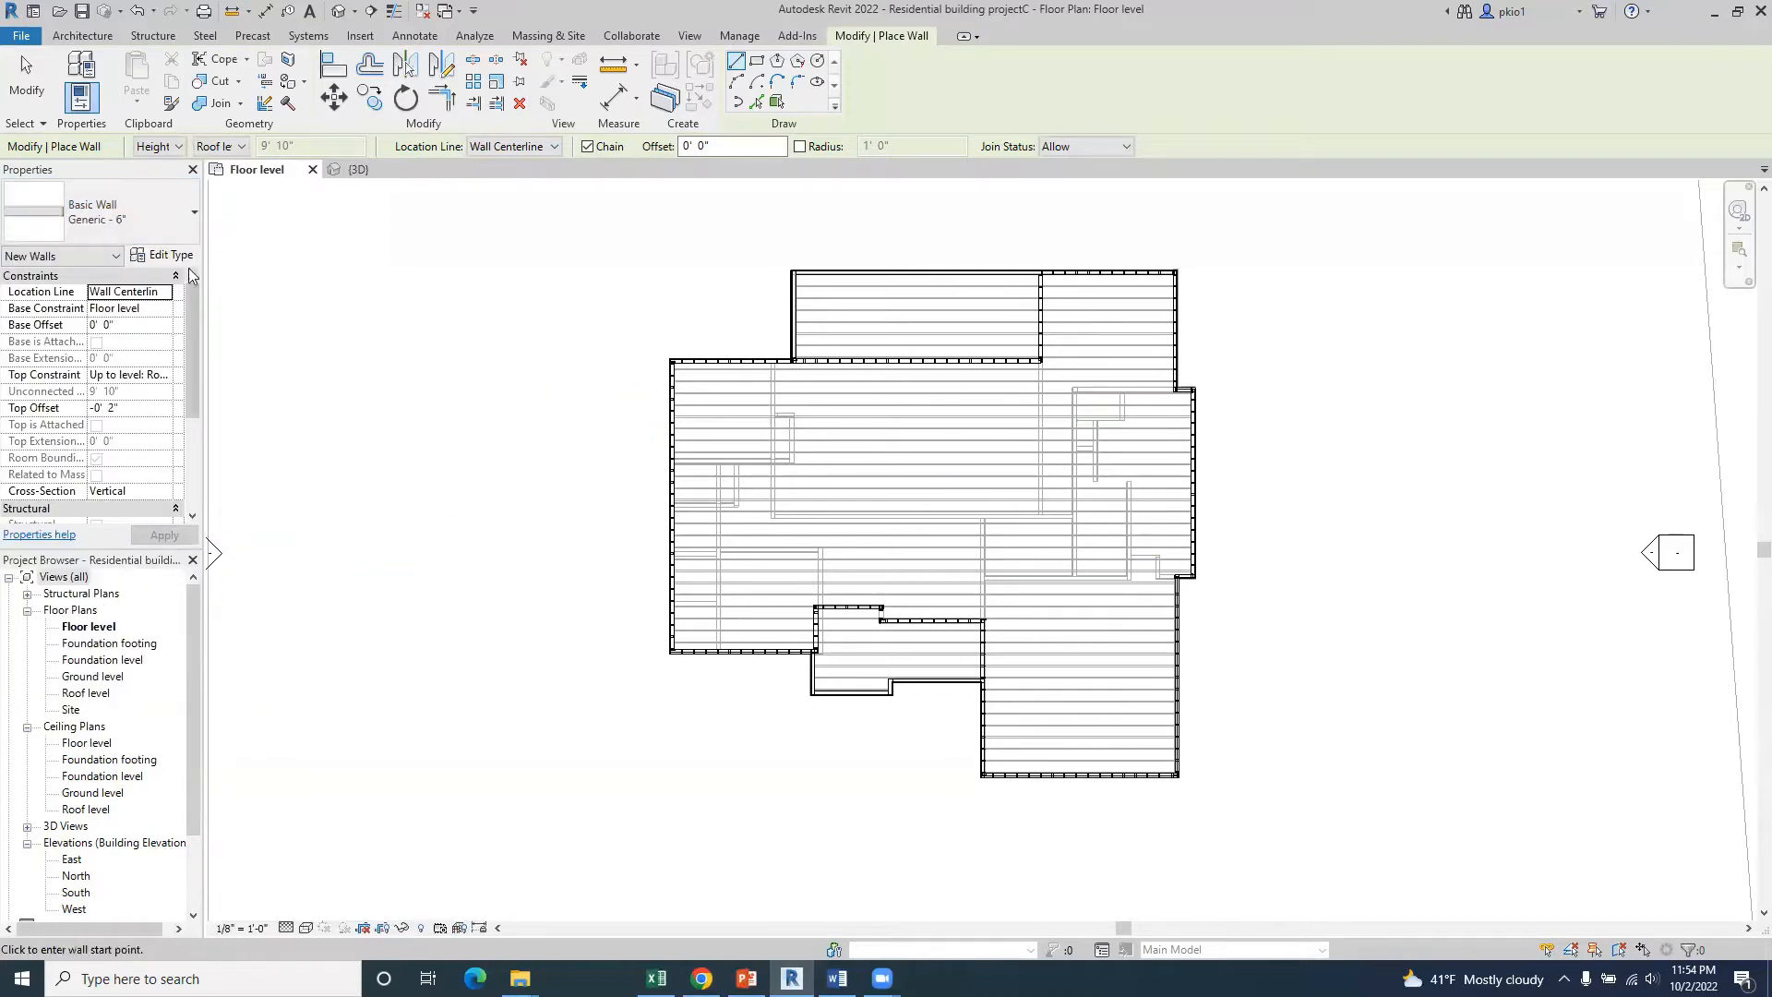
- Duplicate the Generic - 6" wall type under the name "2x6 wall OSB and sheetrock"
left_click(158, 257)
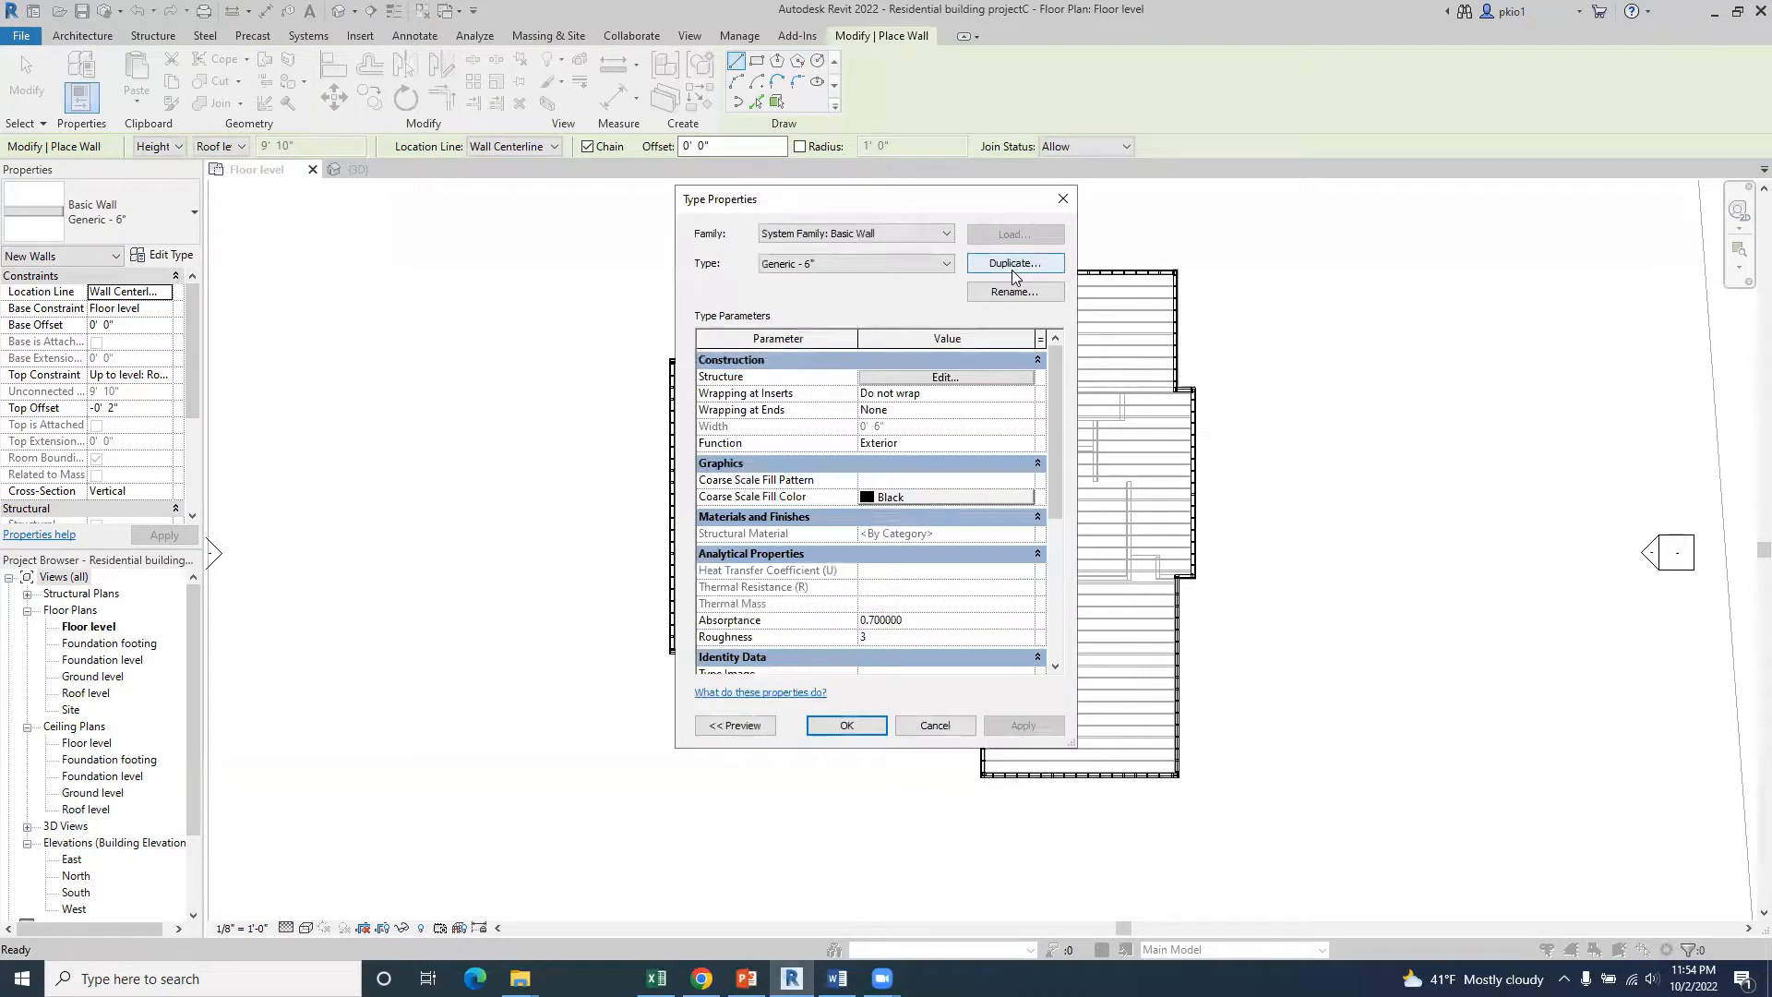
left_click(1011, 264)
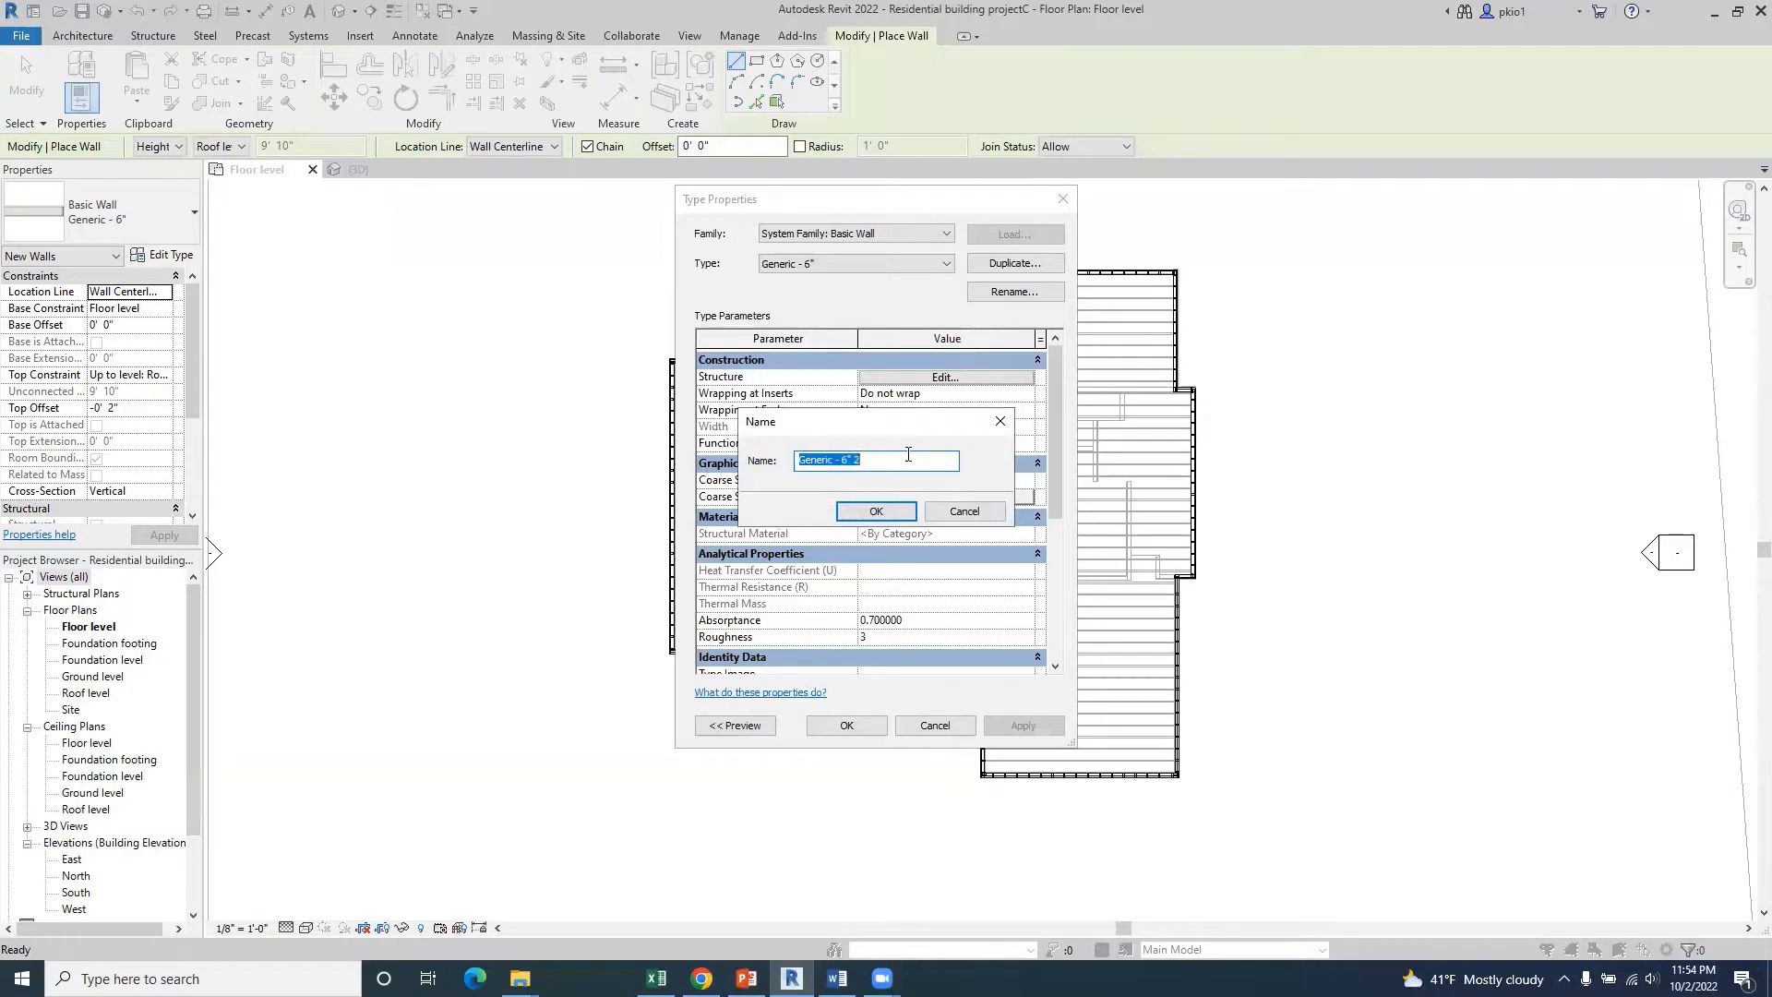
type("2x6 wall OSB and sheetrock")
left_click(877, 510)
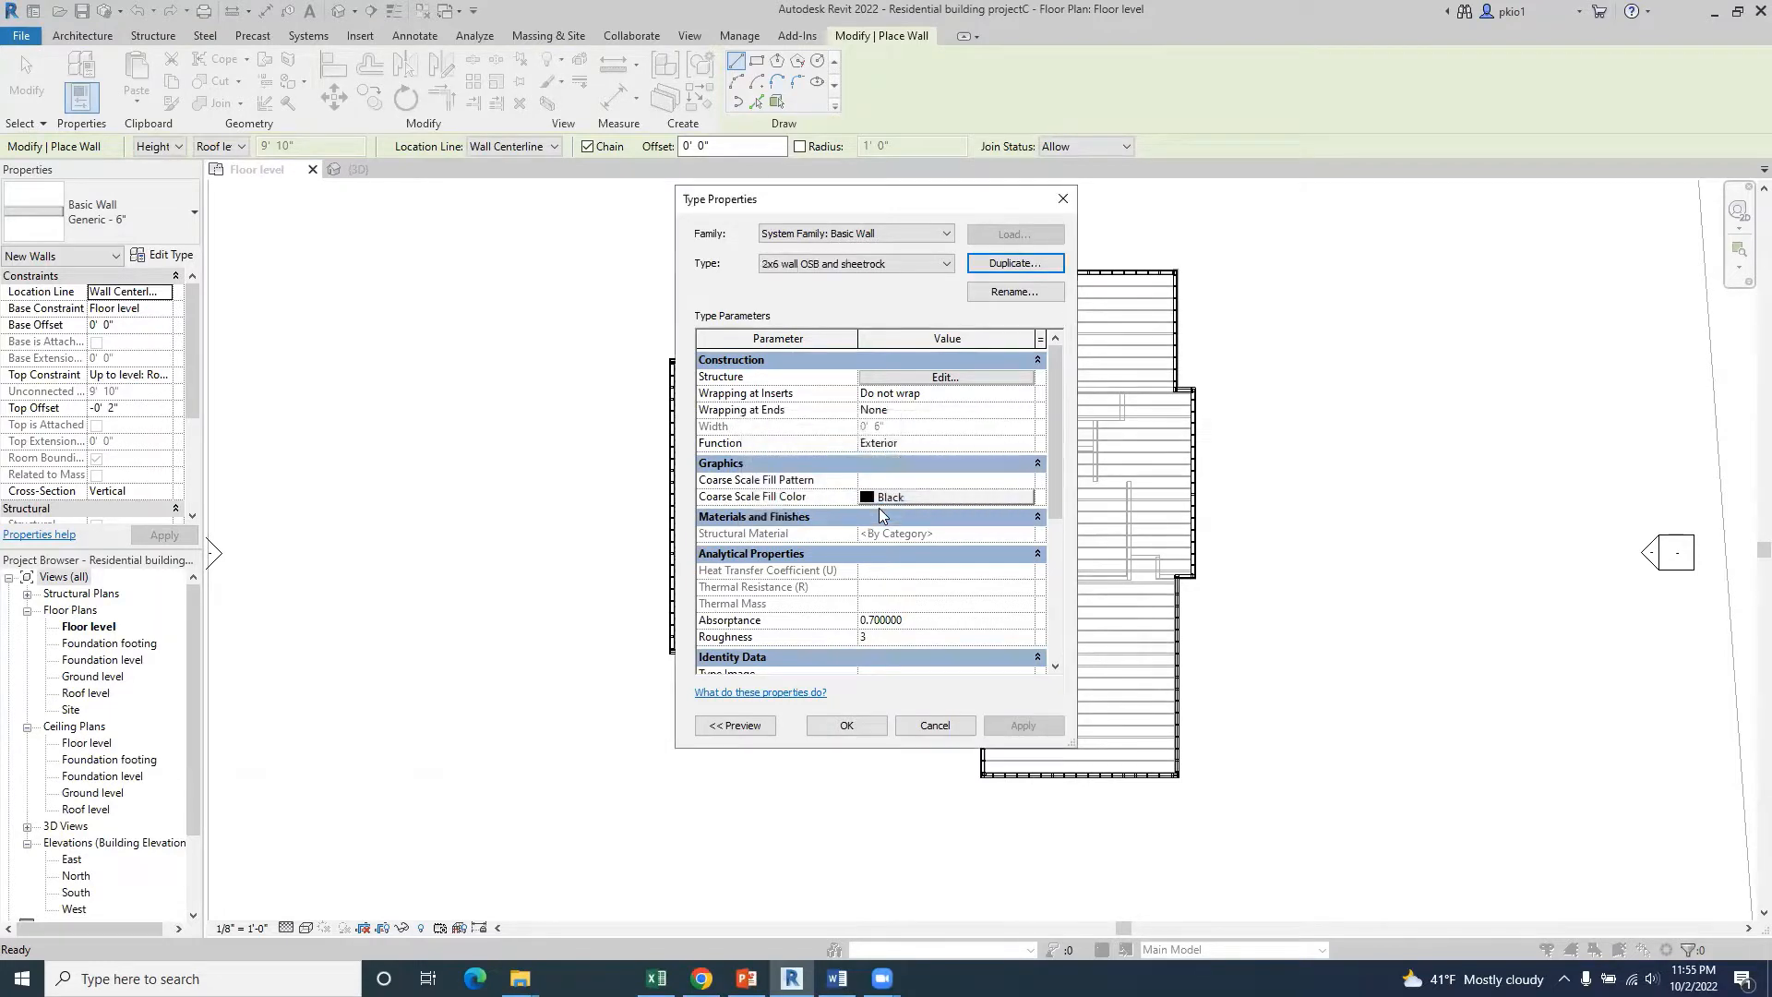
- Insert two new layers into the new wall type's structure
left_click(935, 377)
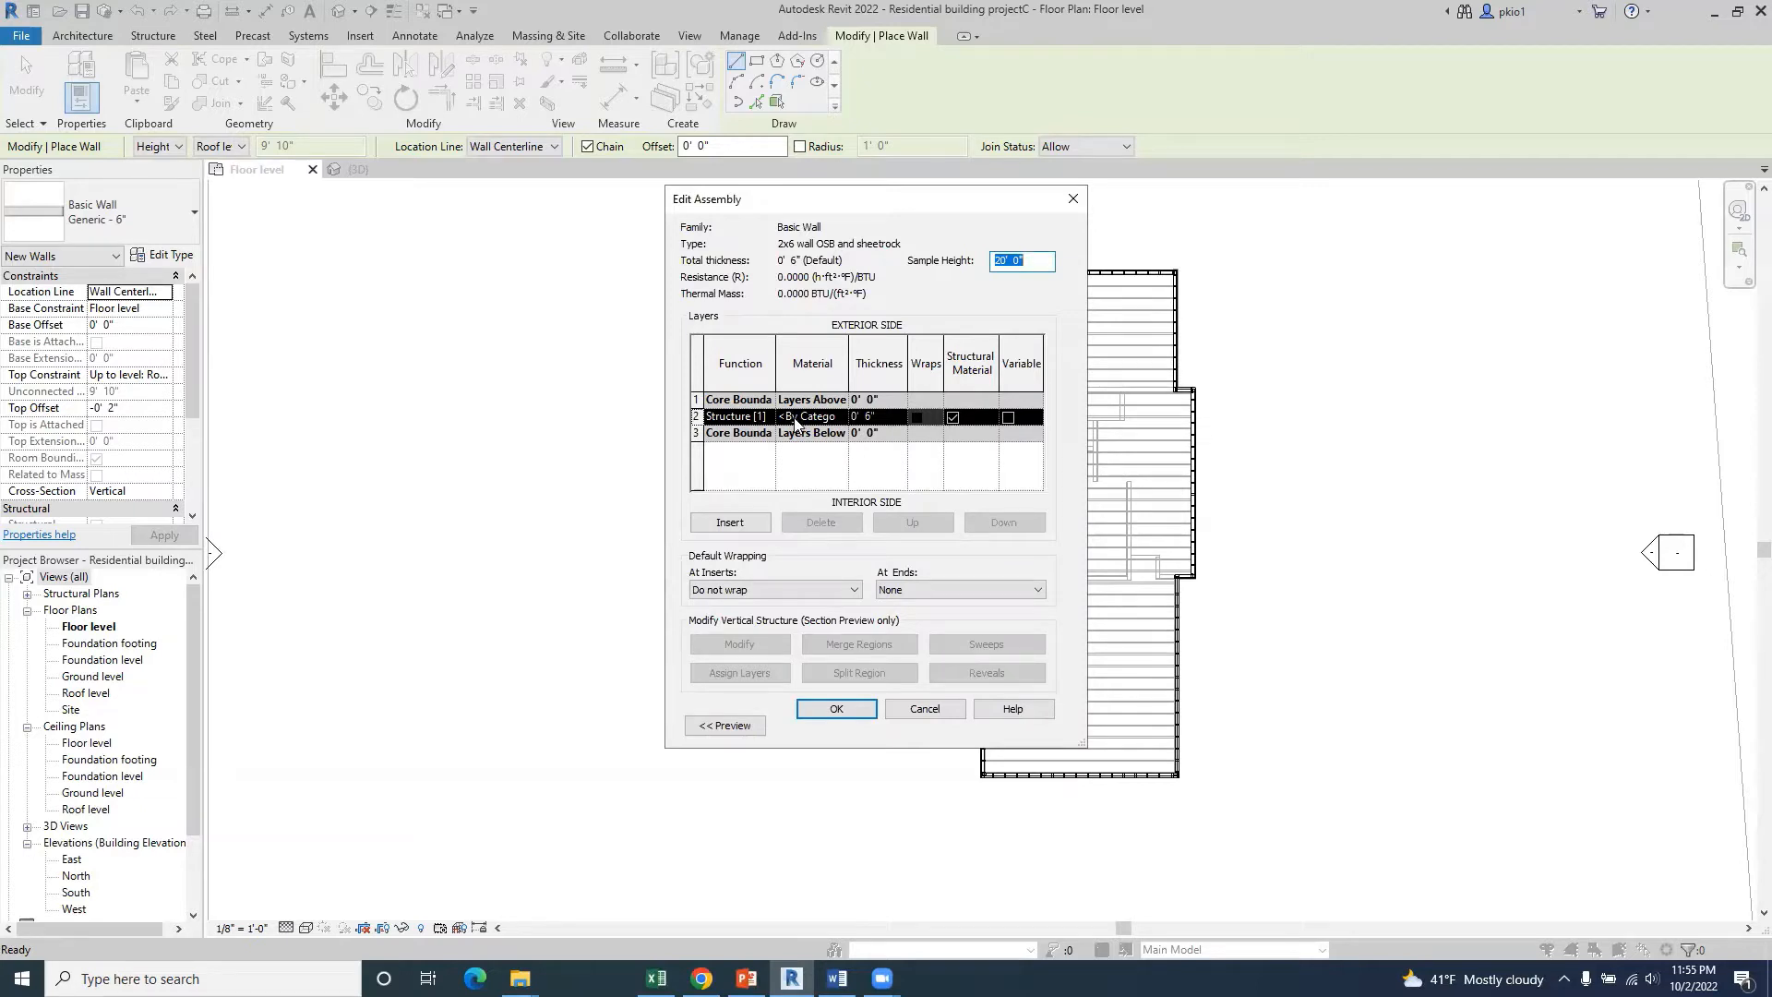
left_click(730, 523)
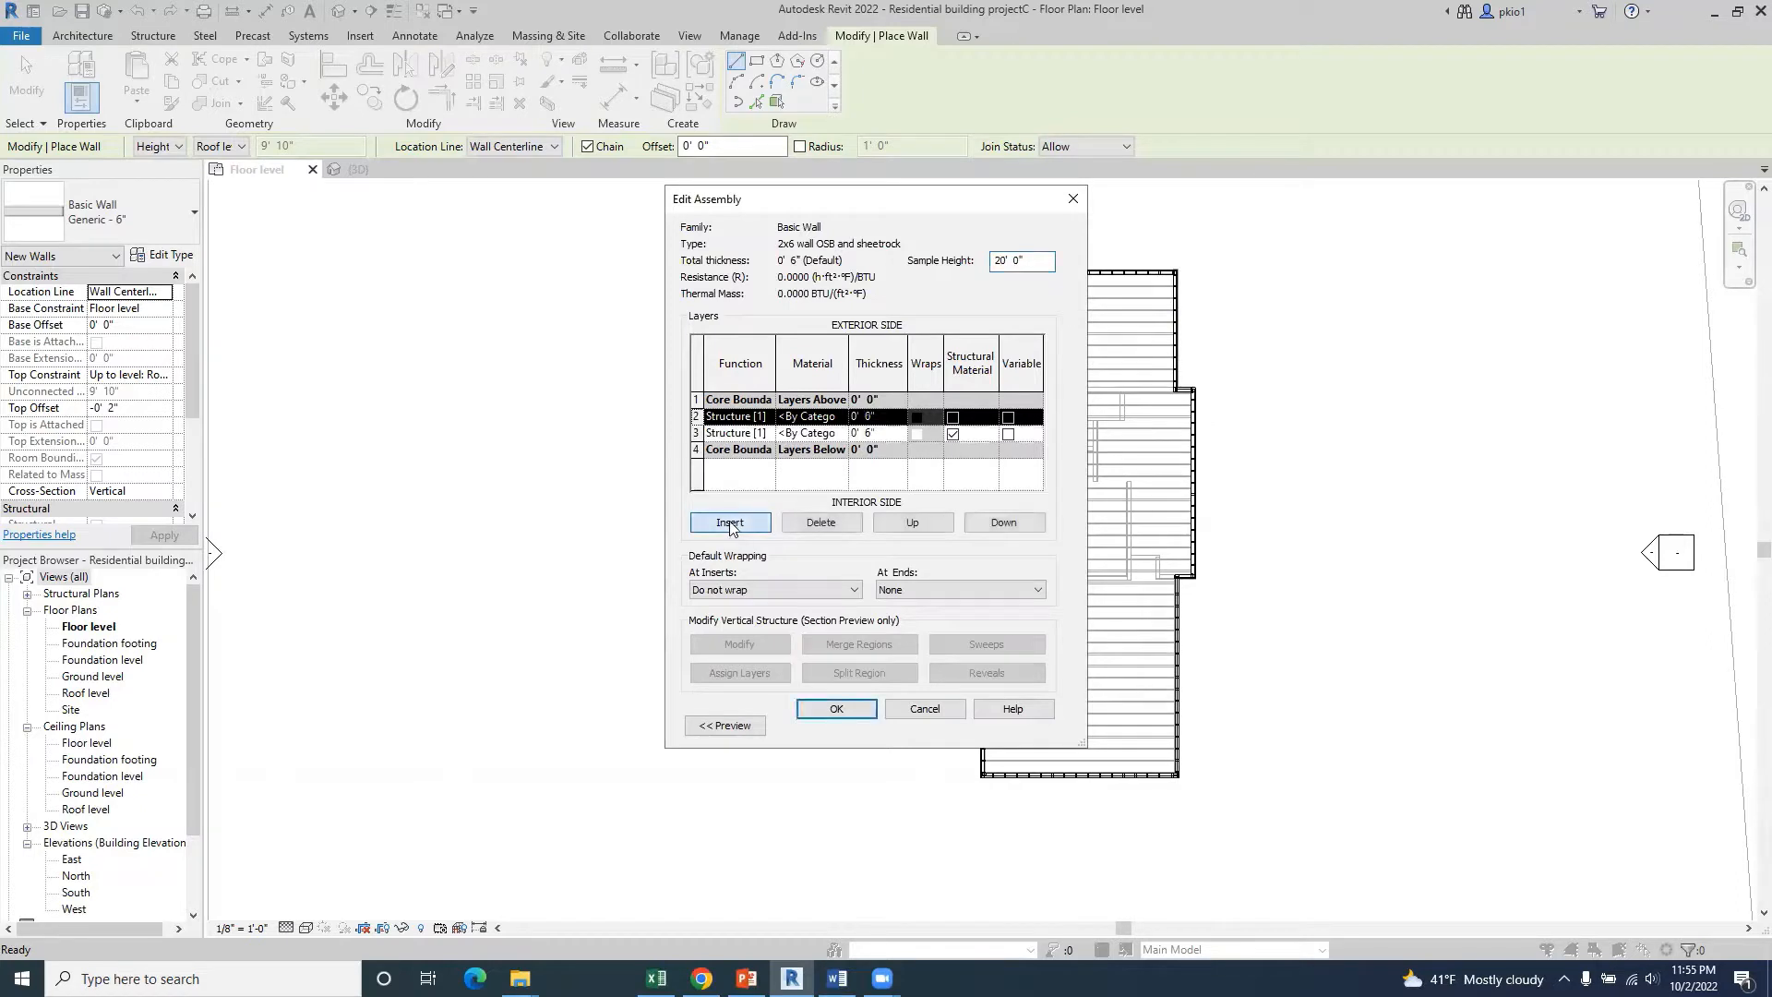
left_click(730, 524)
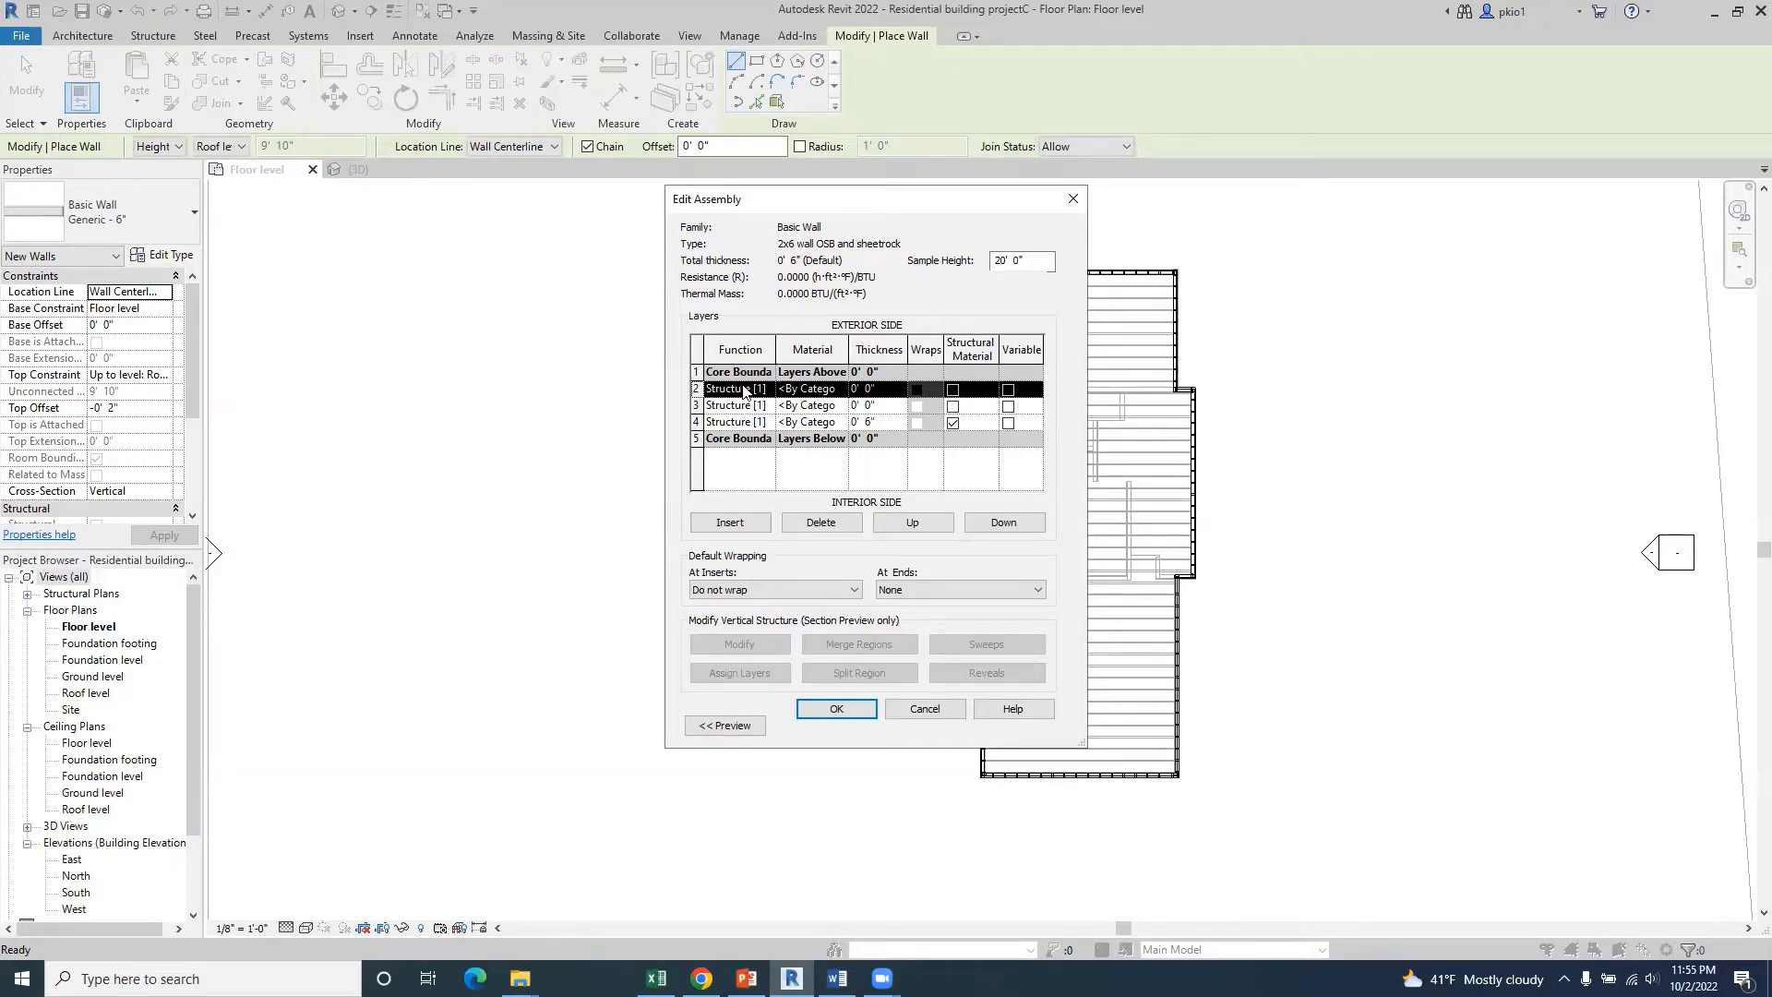
- Move one new layer outside the exterior core boundary and the 6" layer past the interior core boundary
left_click(921, 522)
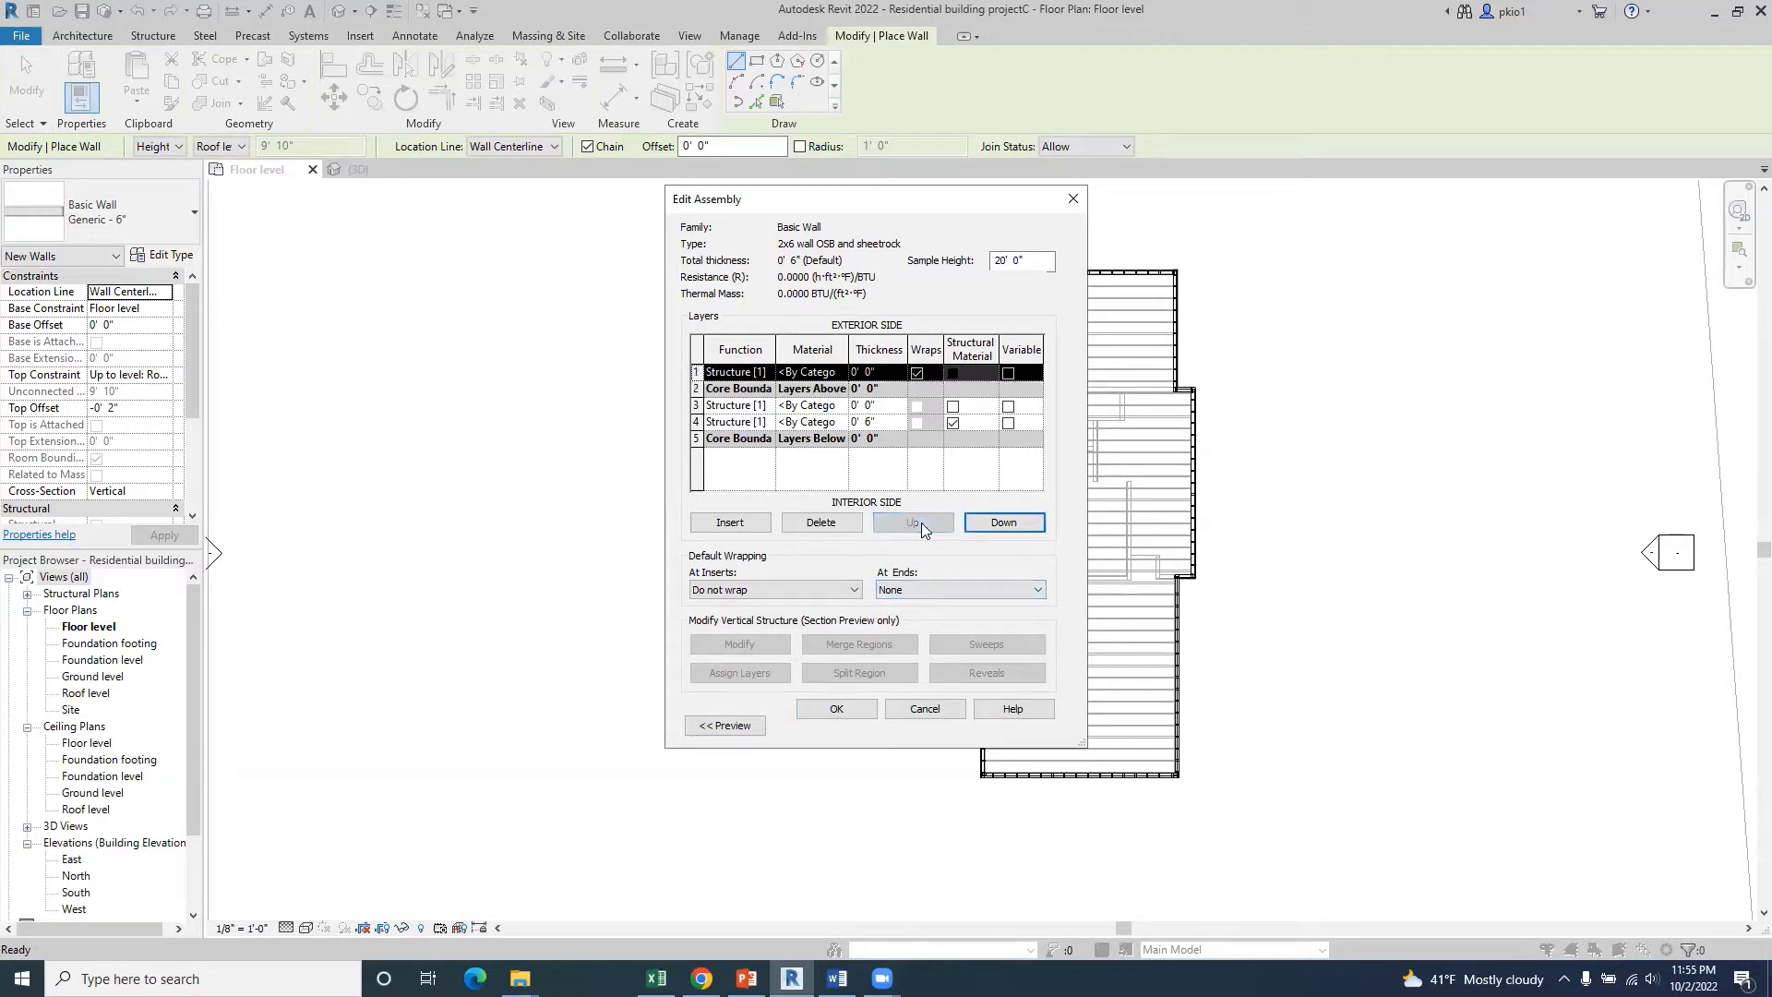
left_click(743, 420)
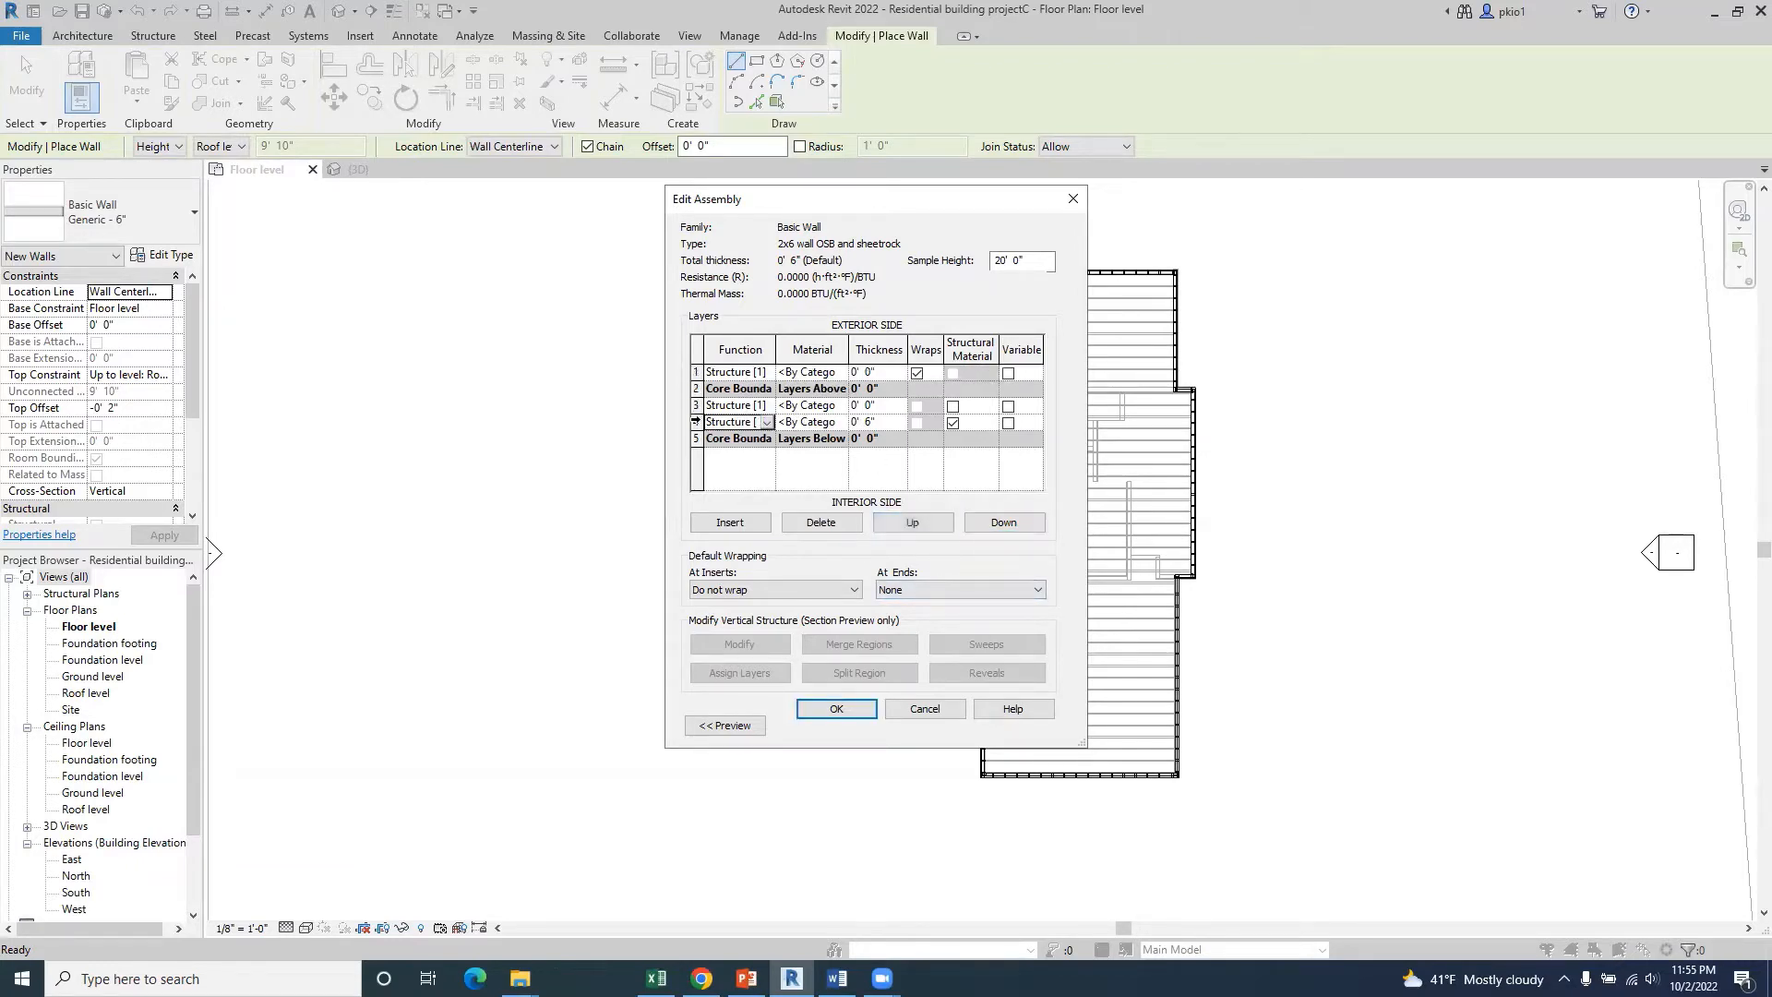
left_click(696, 421)
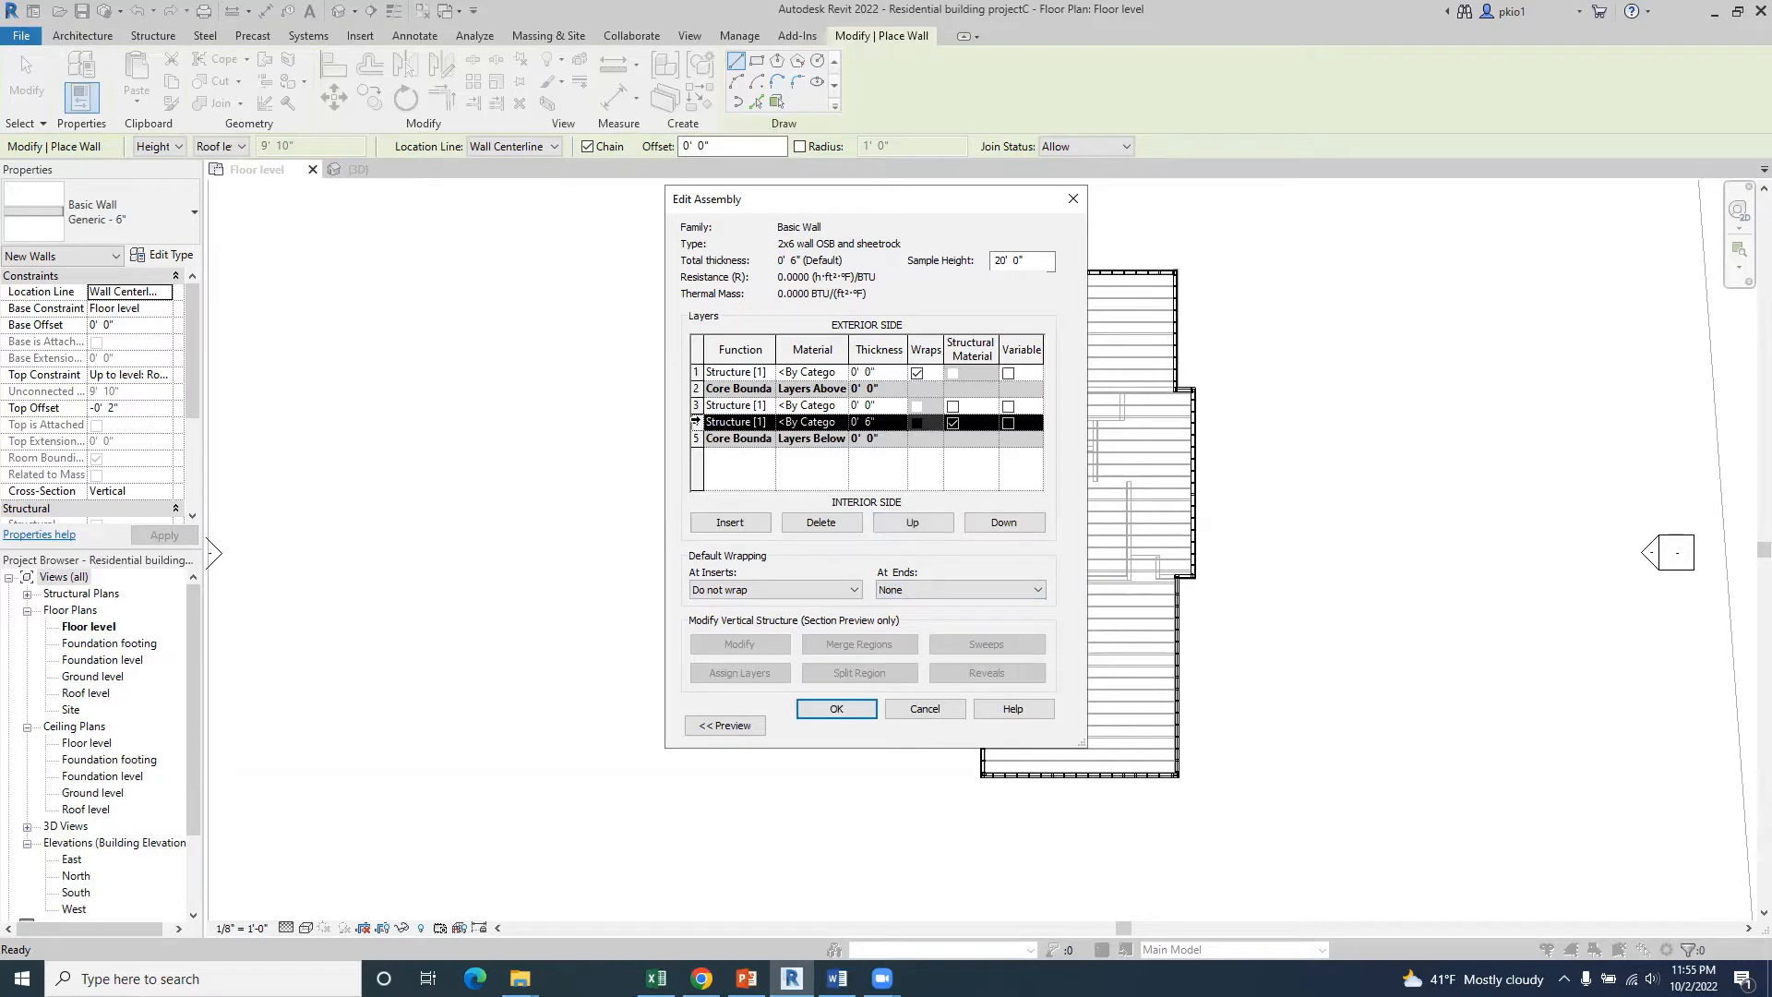
left_click(1021, 526)
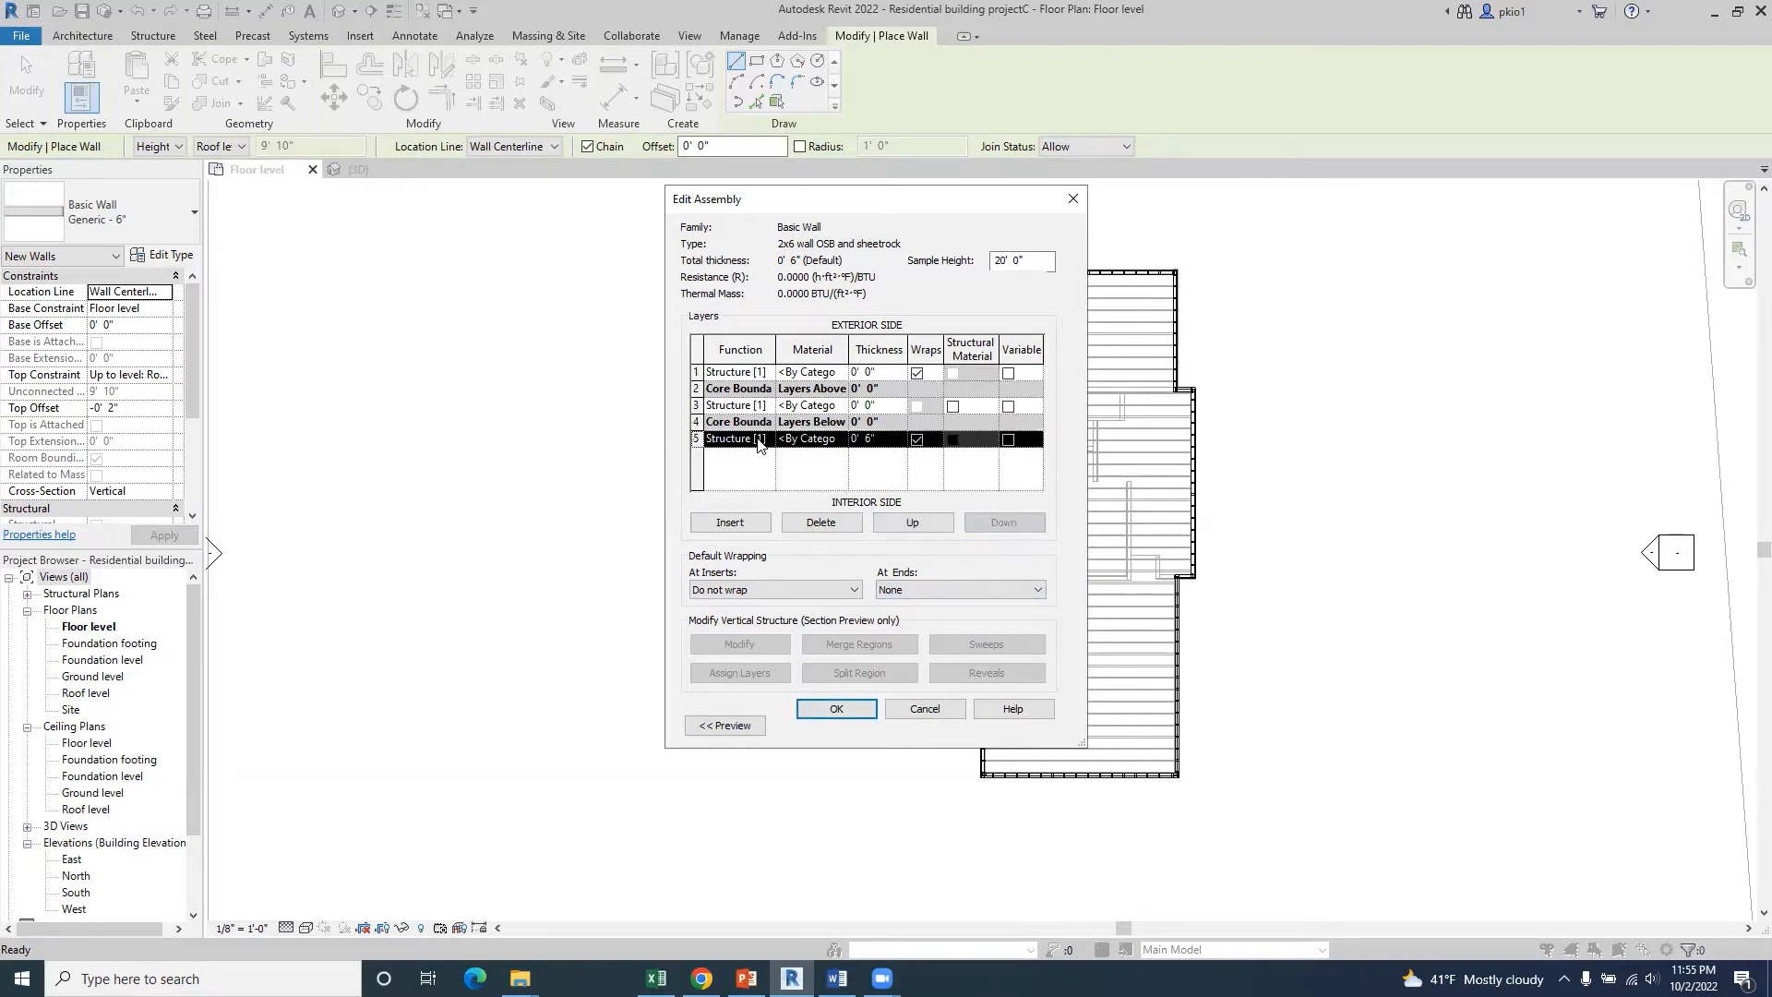
- Set the exterior layer's function to Finish 1 [4] and the interior layer's function to Finish 2 [5]
left_click(755, 374)
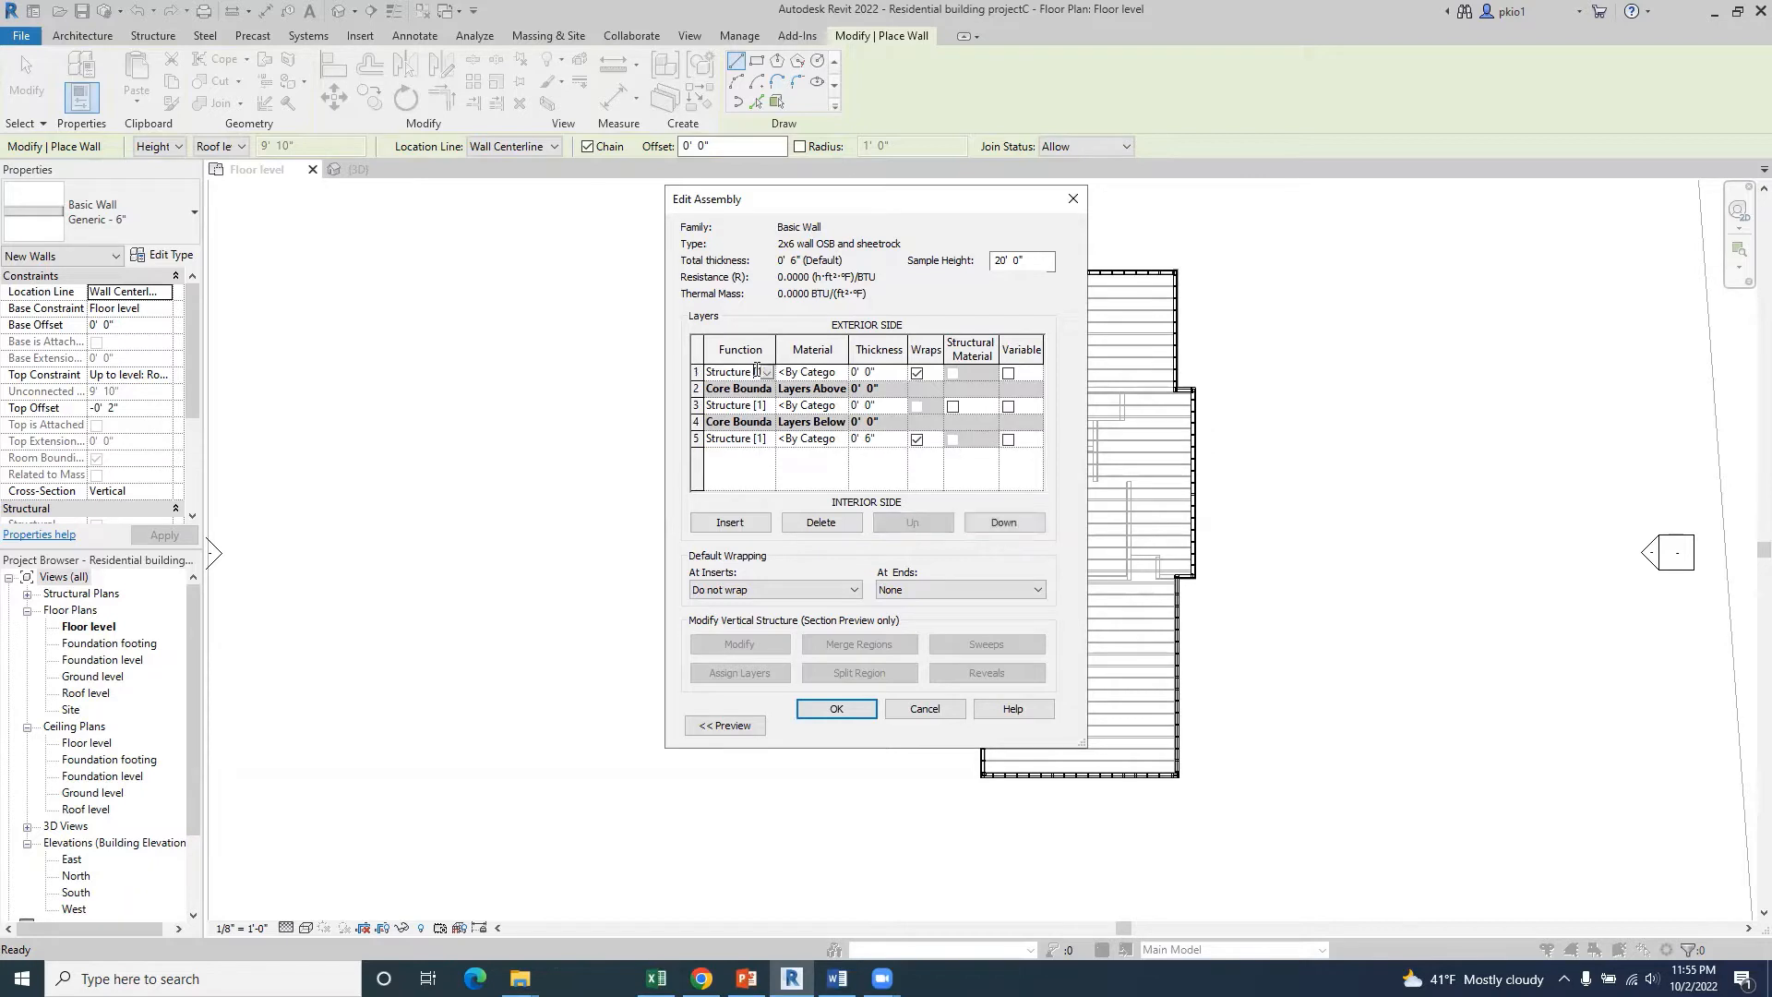
left_click(768, 374)
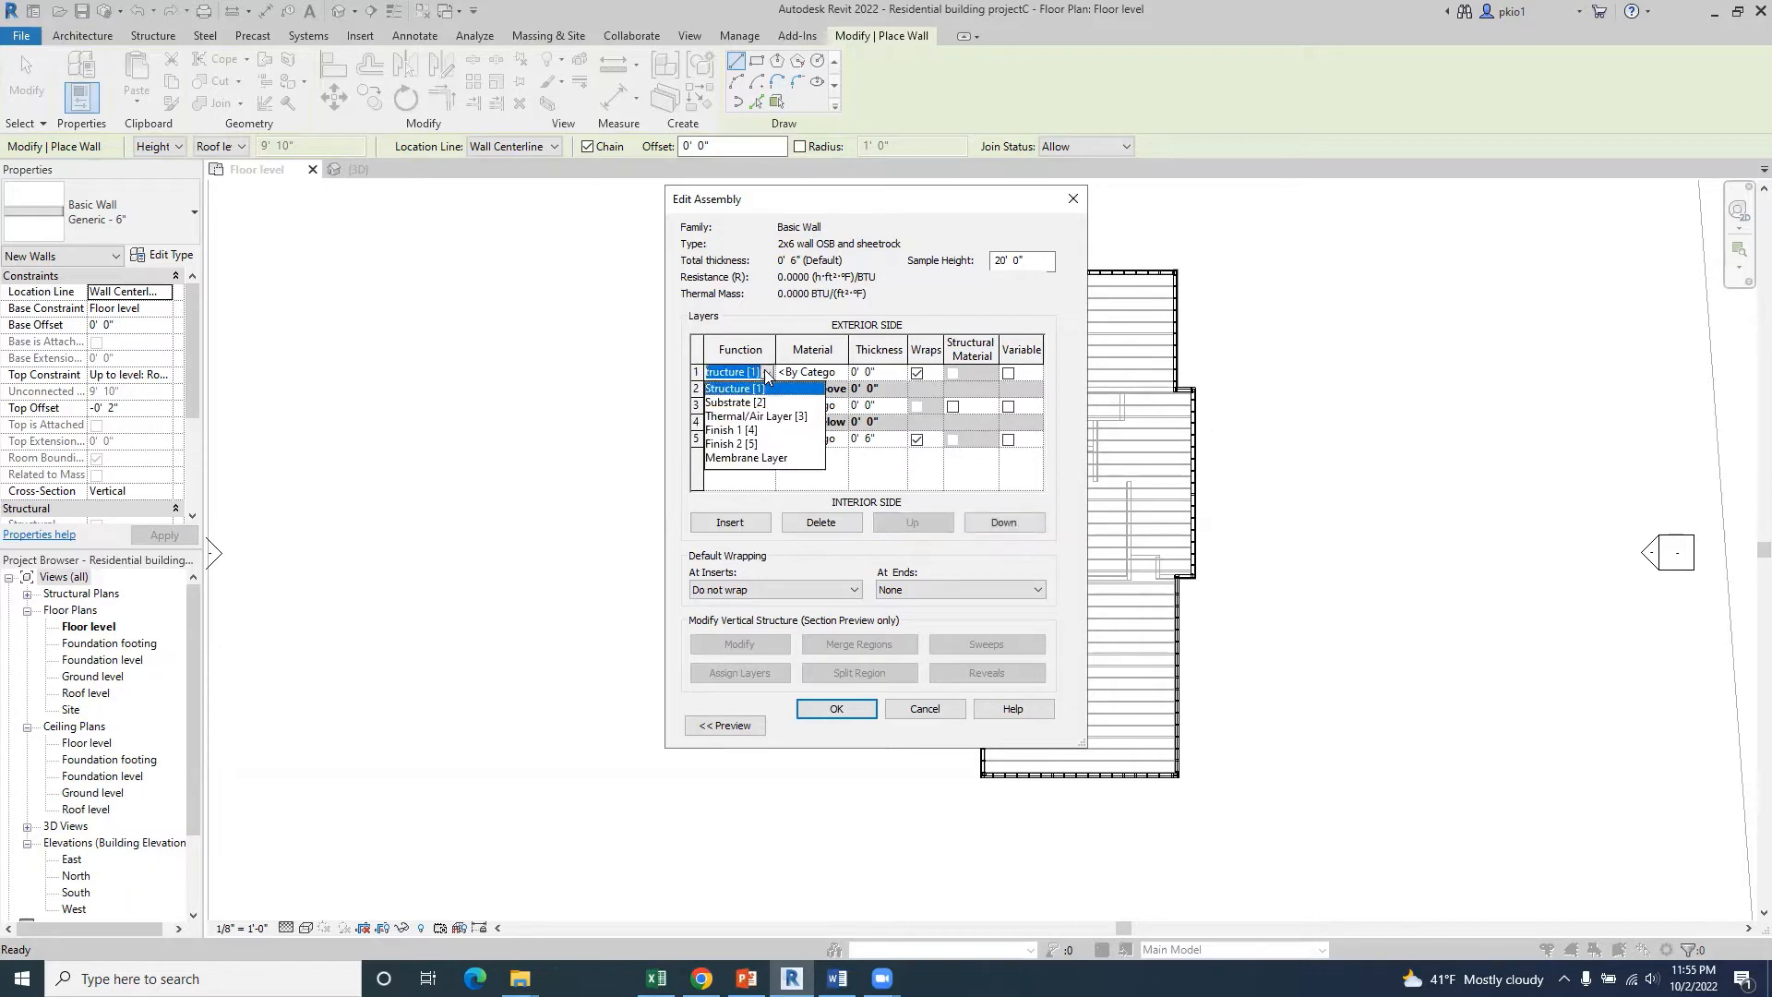
left_click(741, 430)
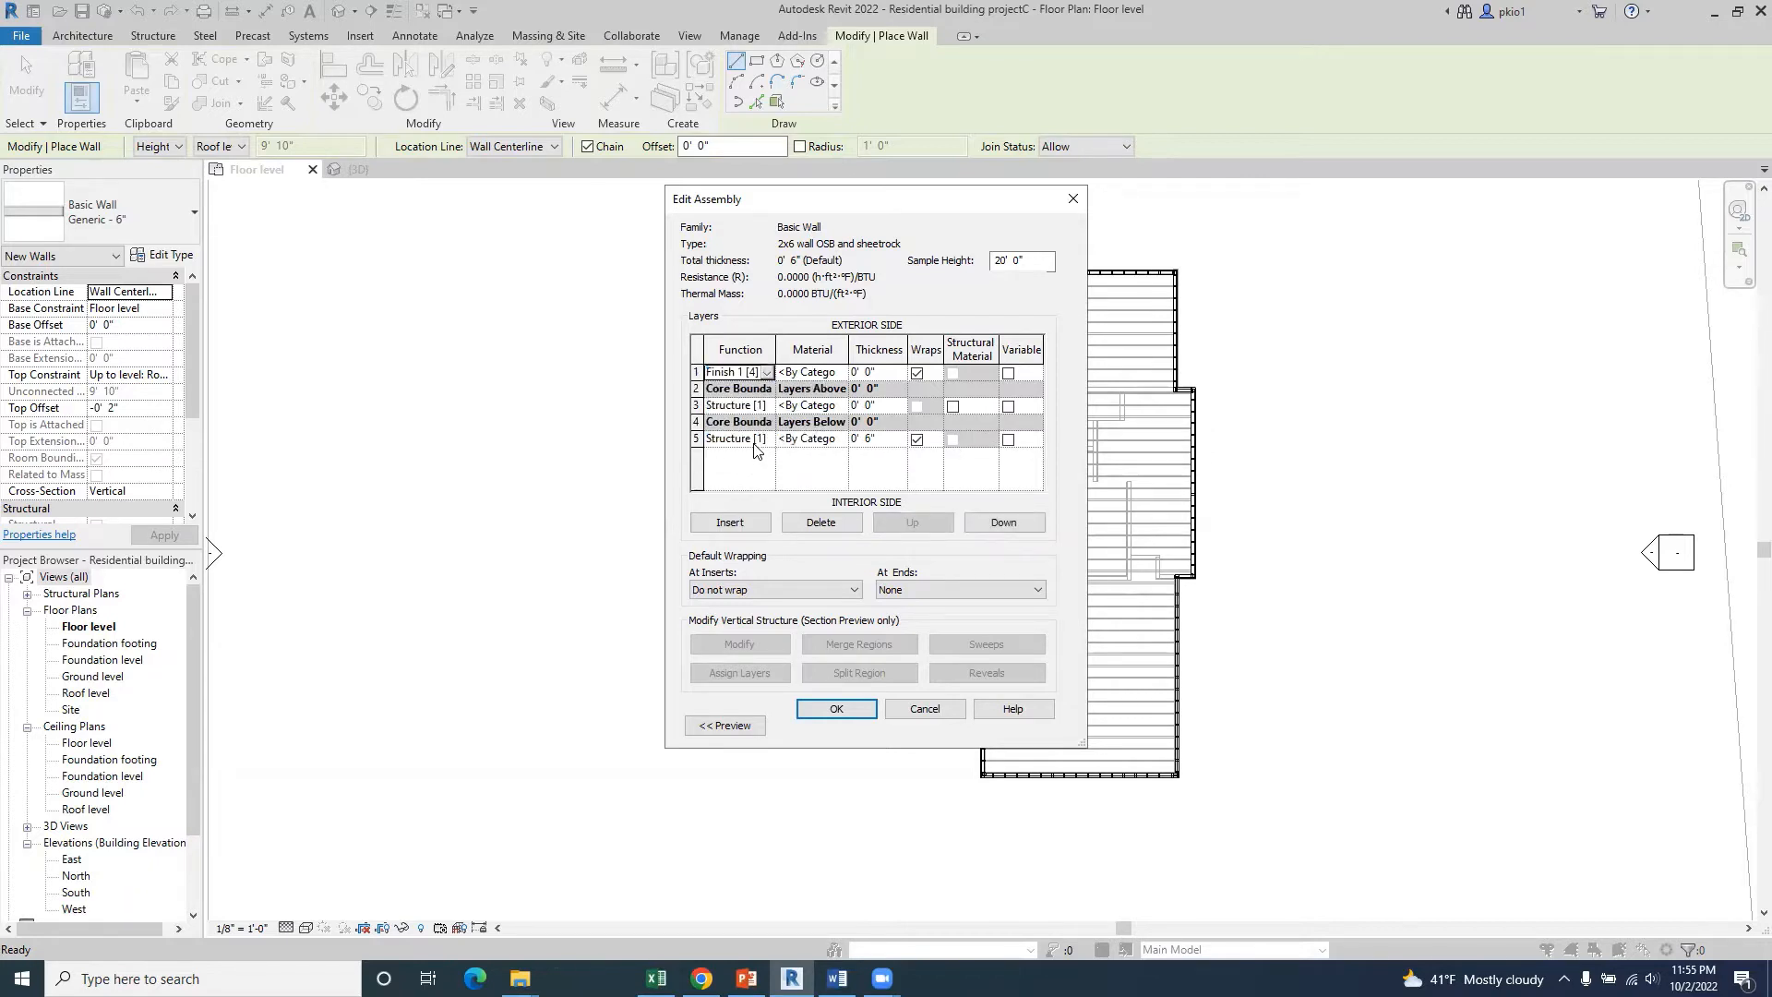
left_click(757, 440)
left_click(767, 441)
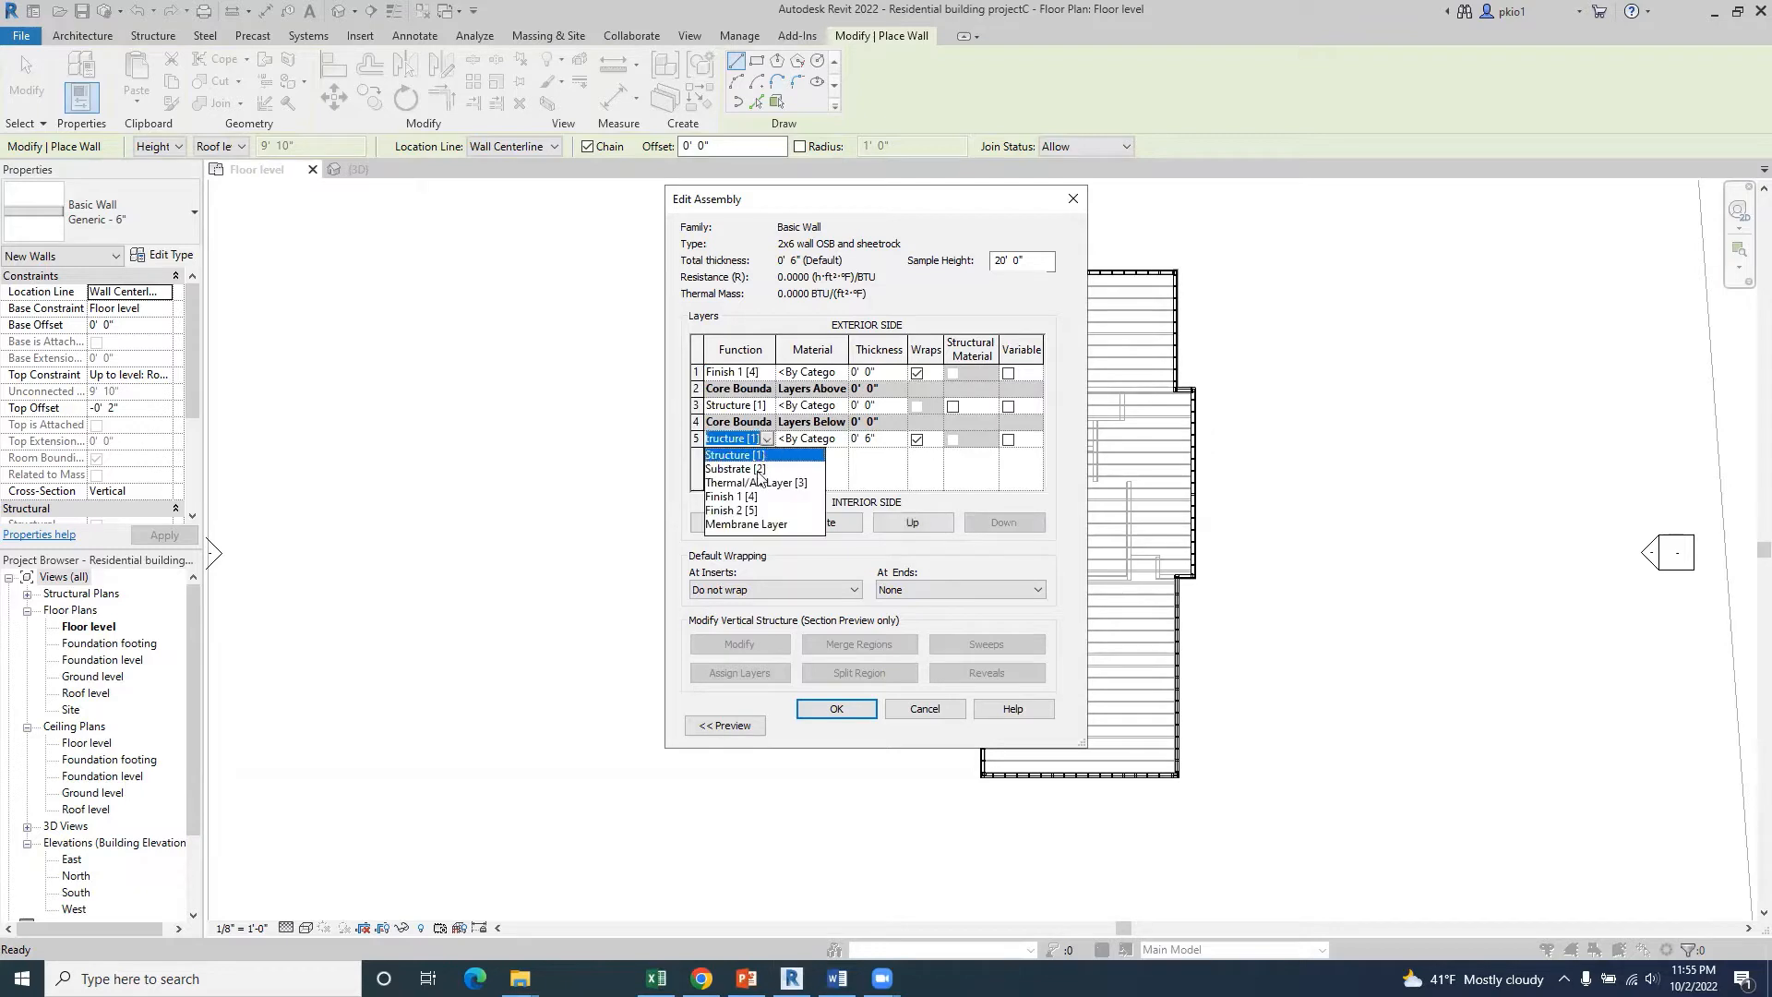
left_click(745, 510)
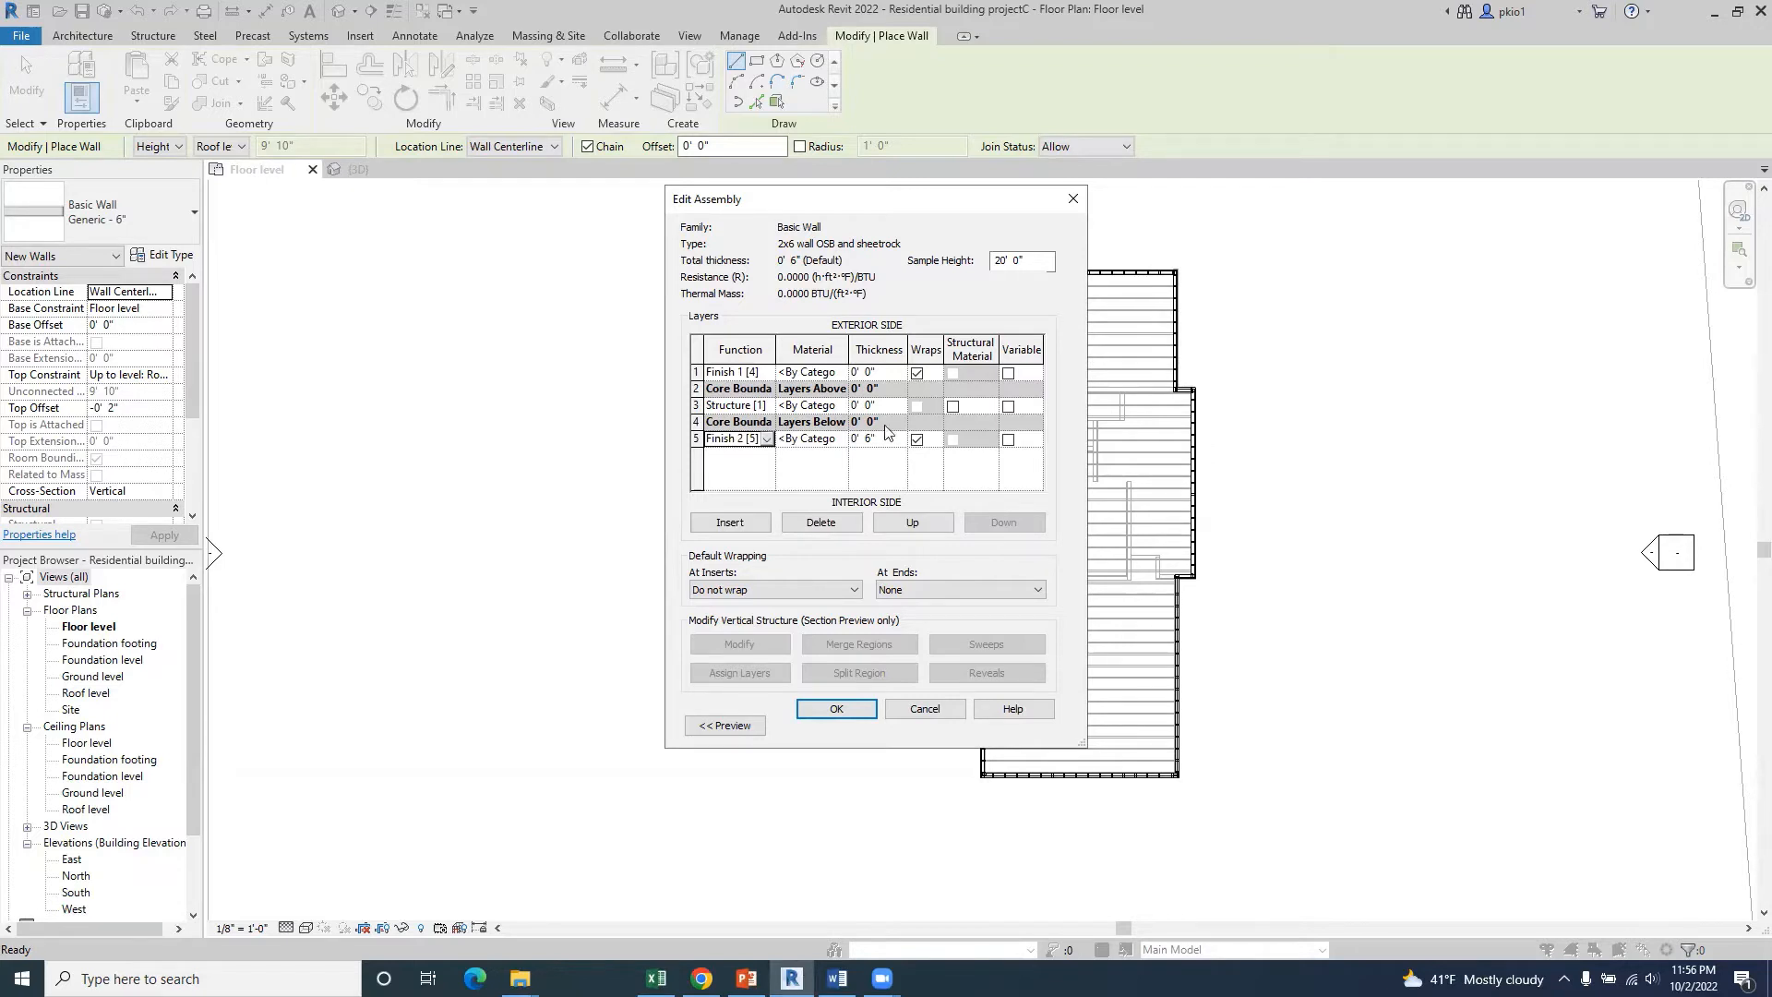
- Open the exterior finish layer's material selection, search the project materials for "orient", and clear the search
left_click(842, 375)
left_click(840, 372)
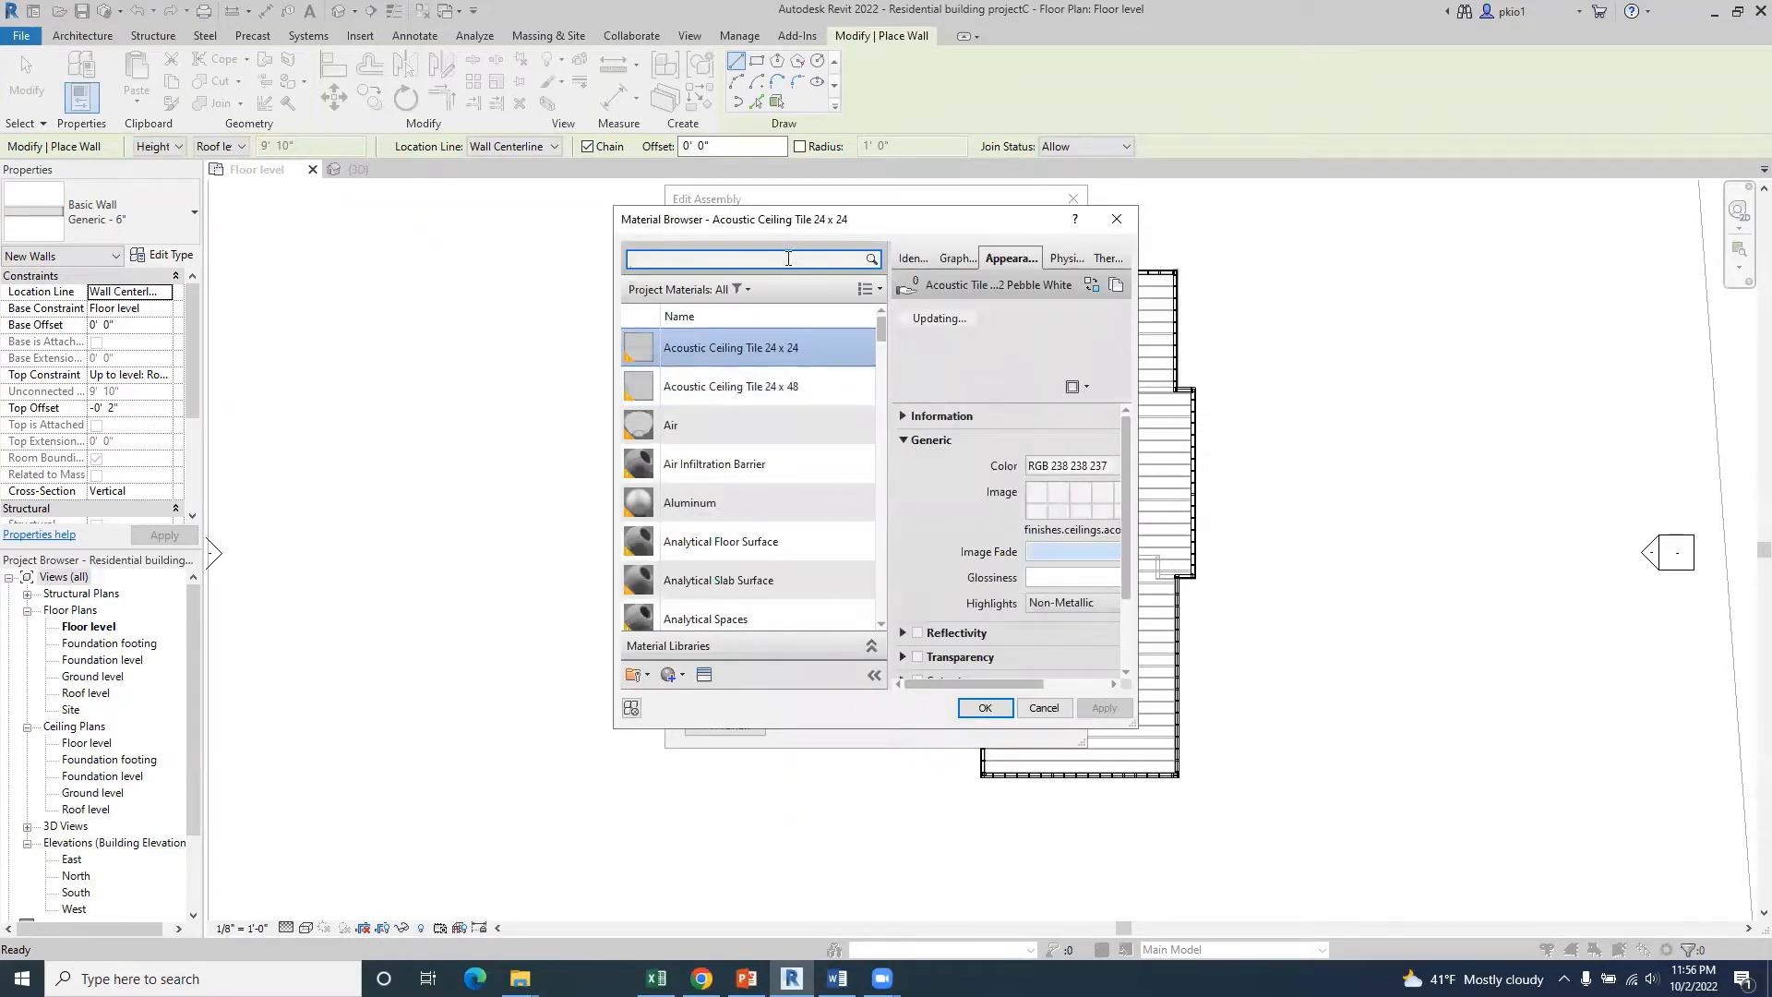
type("c")
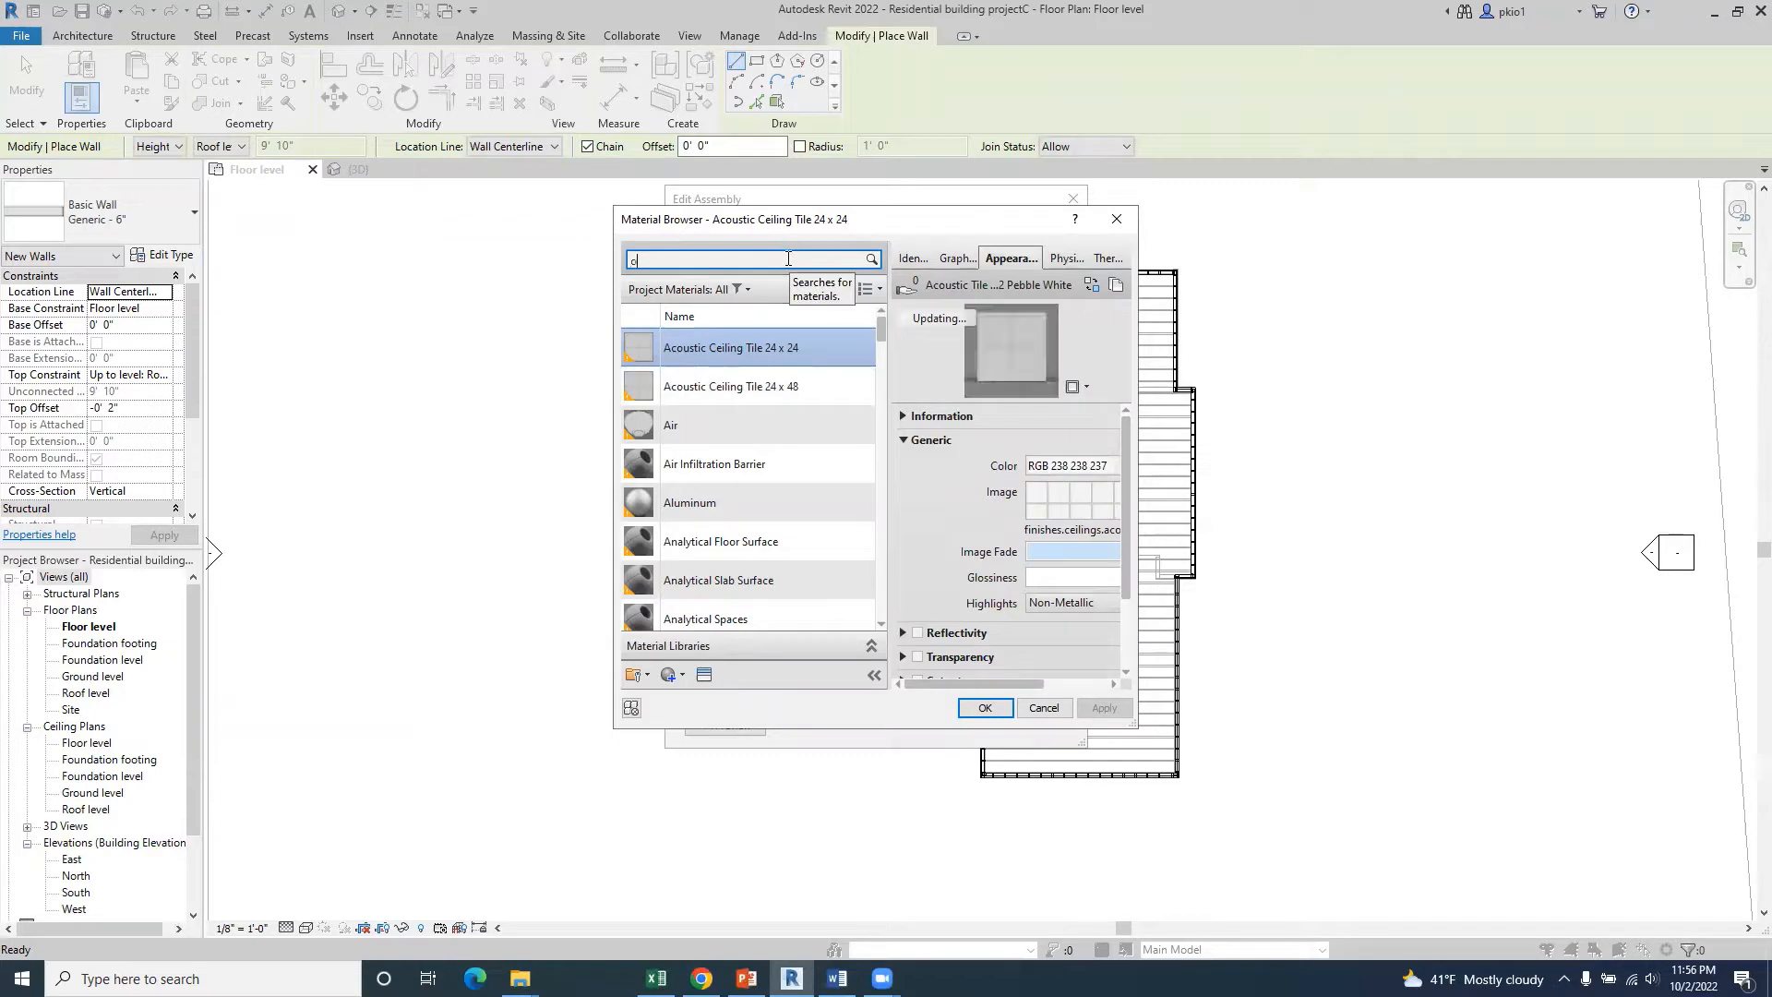
type("rie")
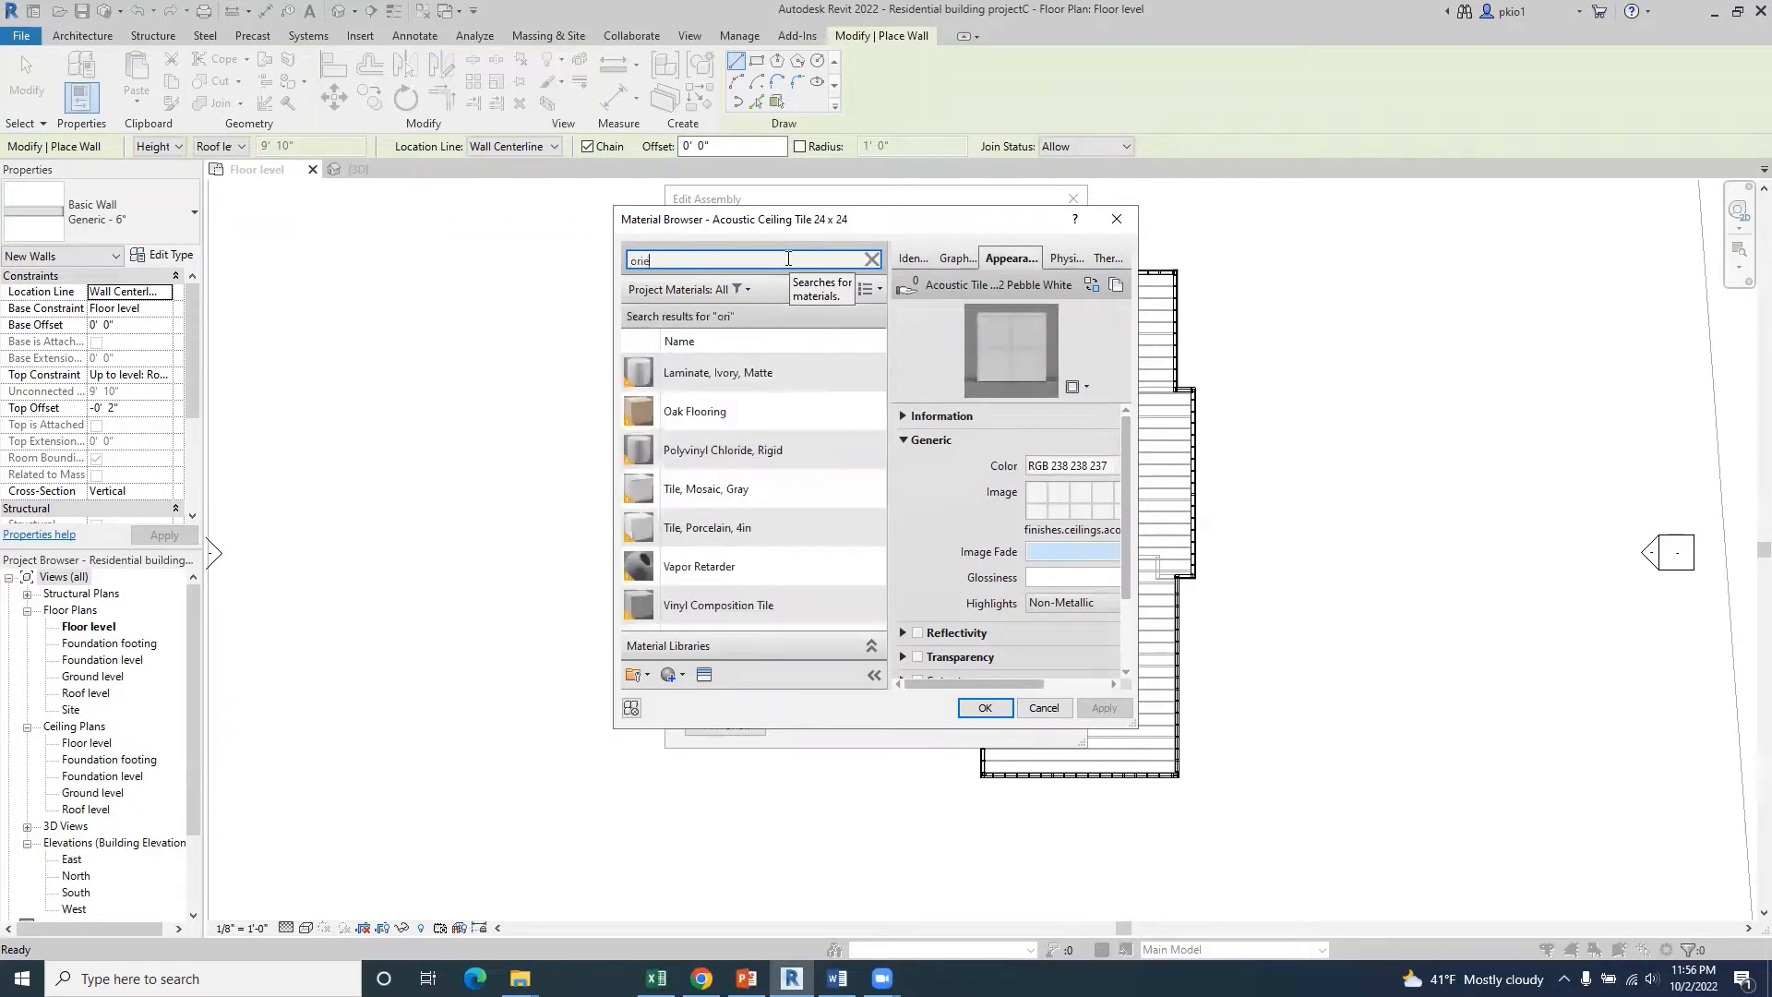
type("nt")
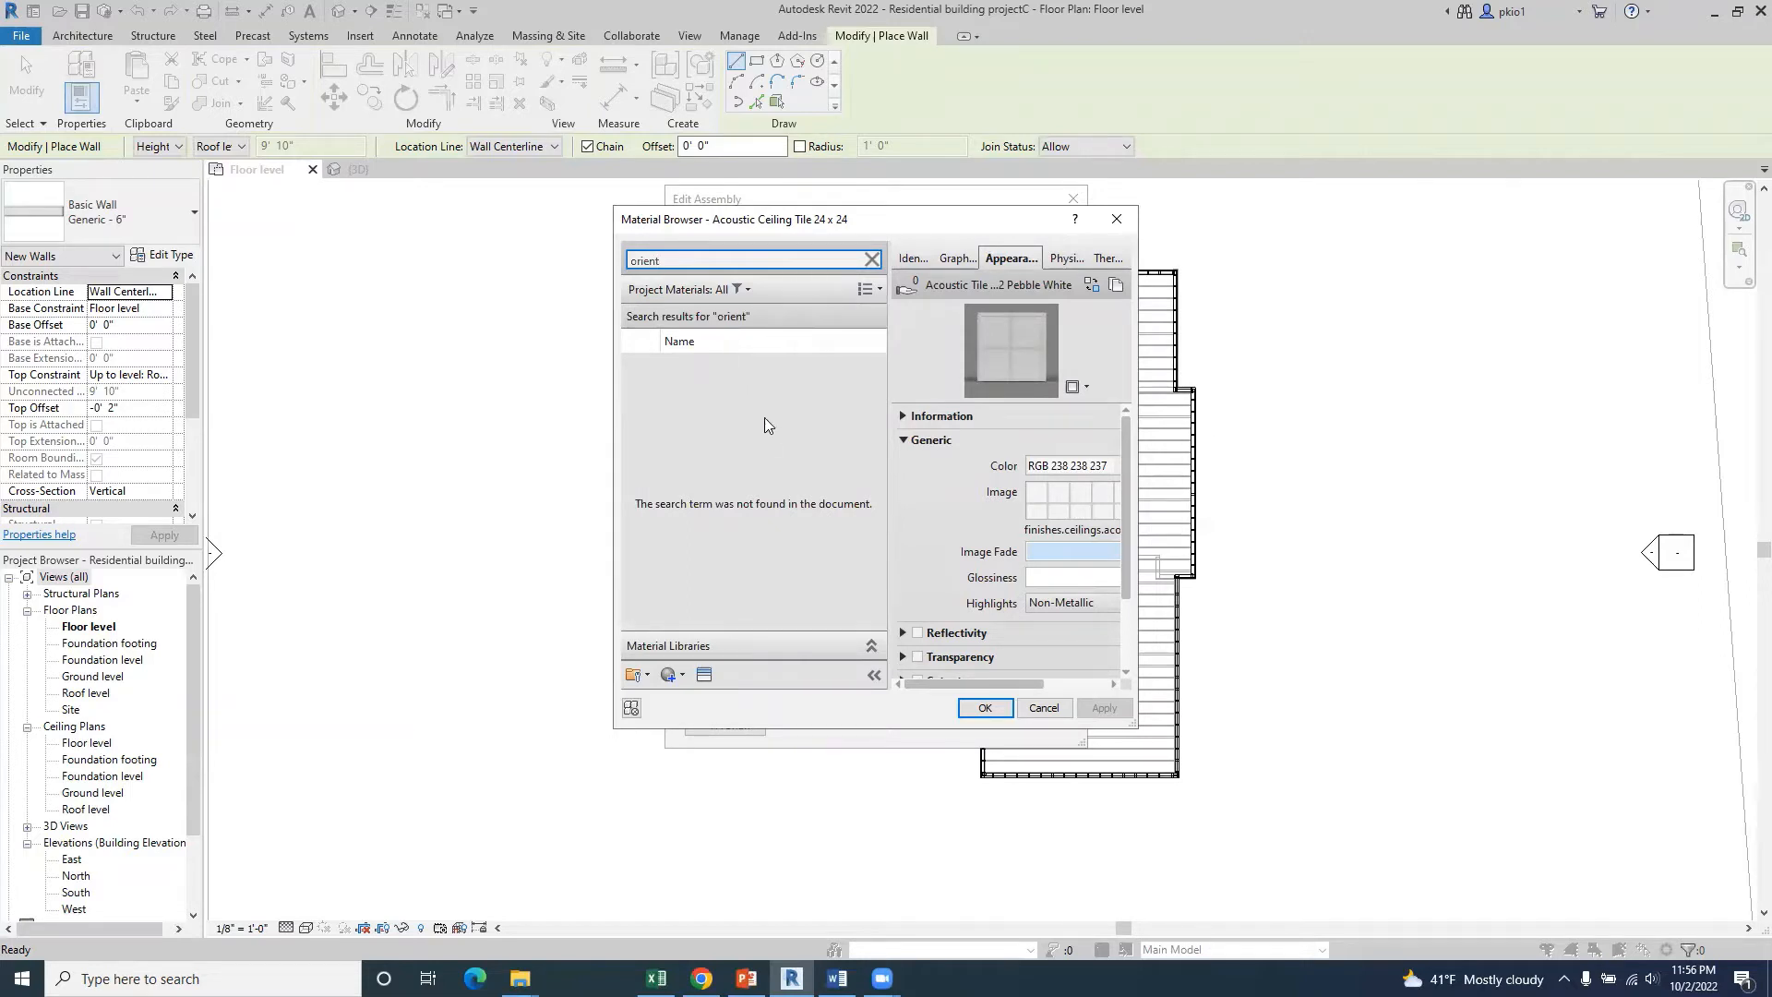
left_click(684, 676)
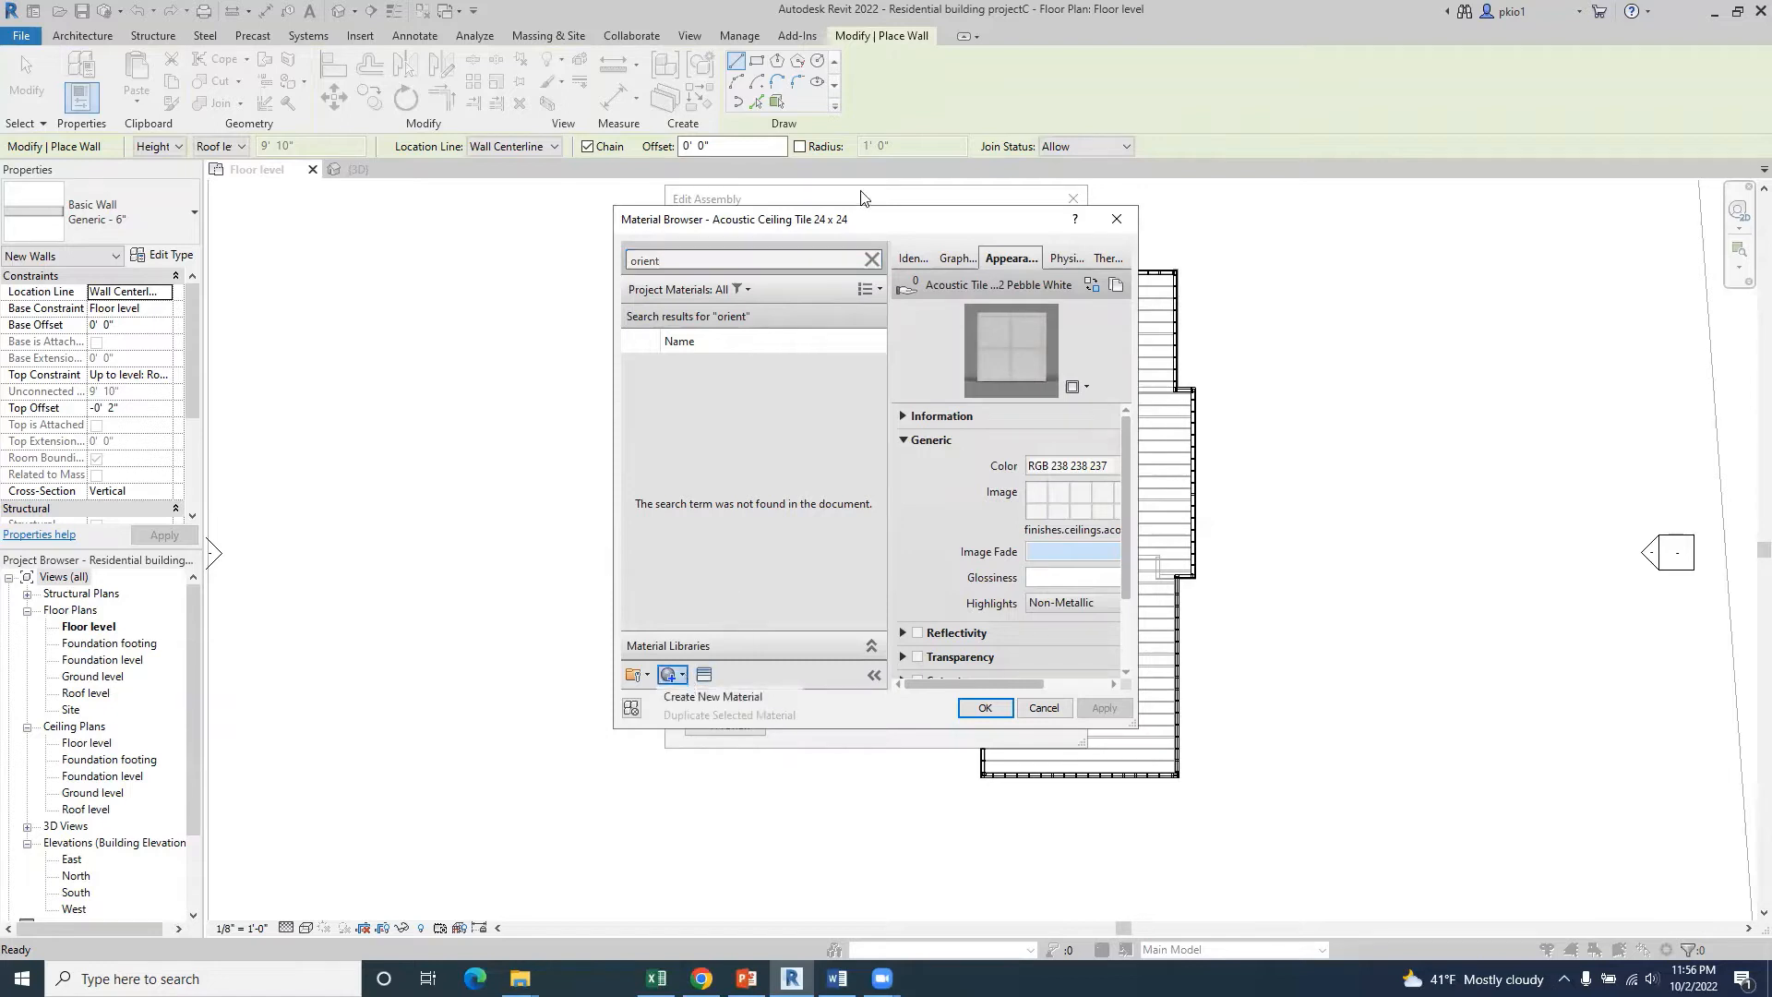
left_click(869, 263)
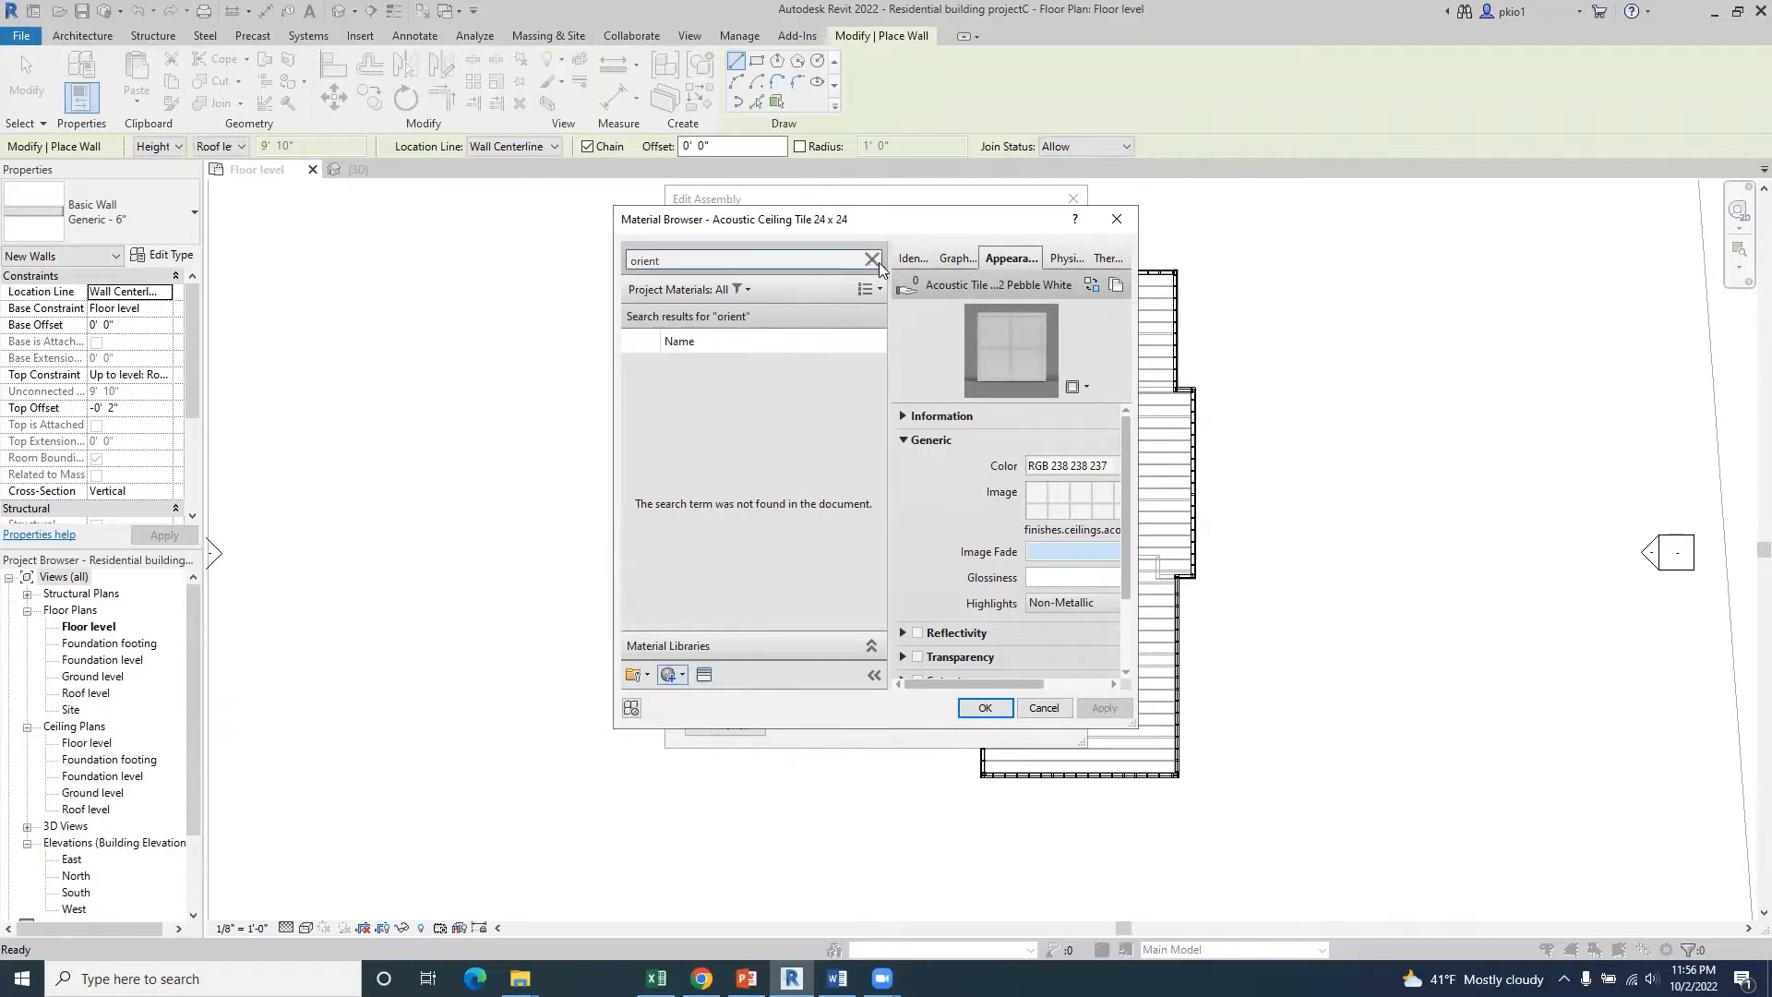
left_click(874, 261)
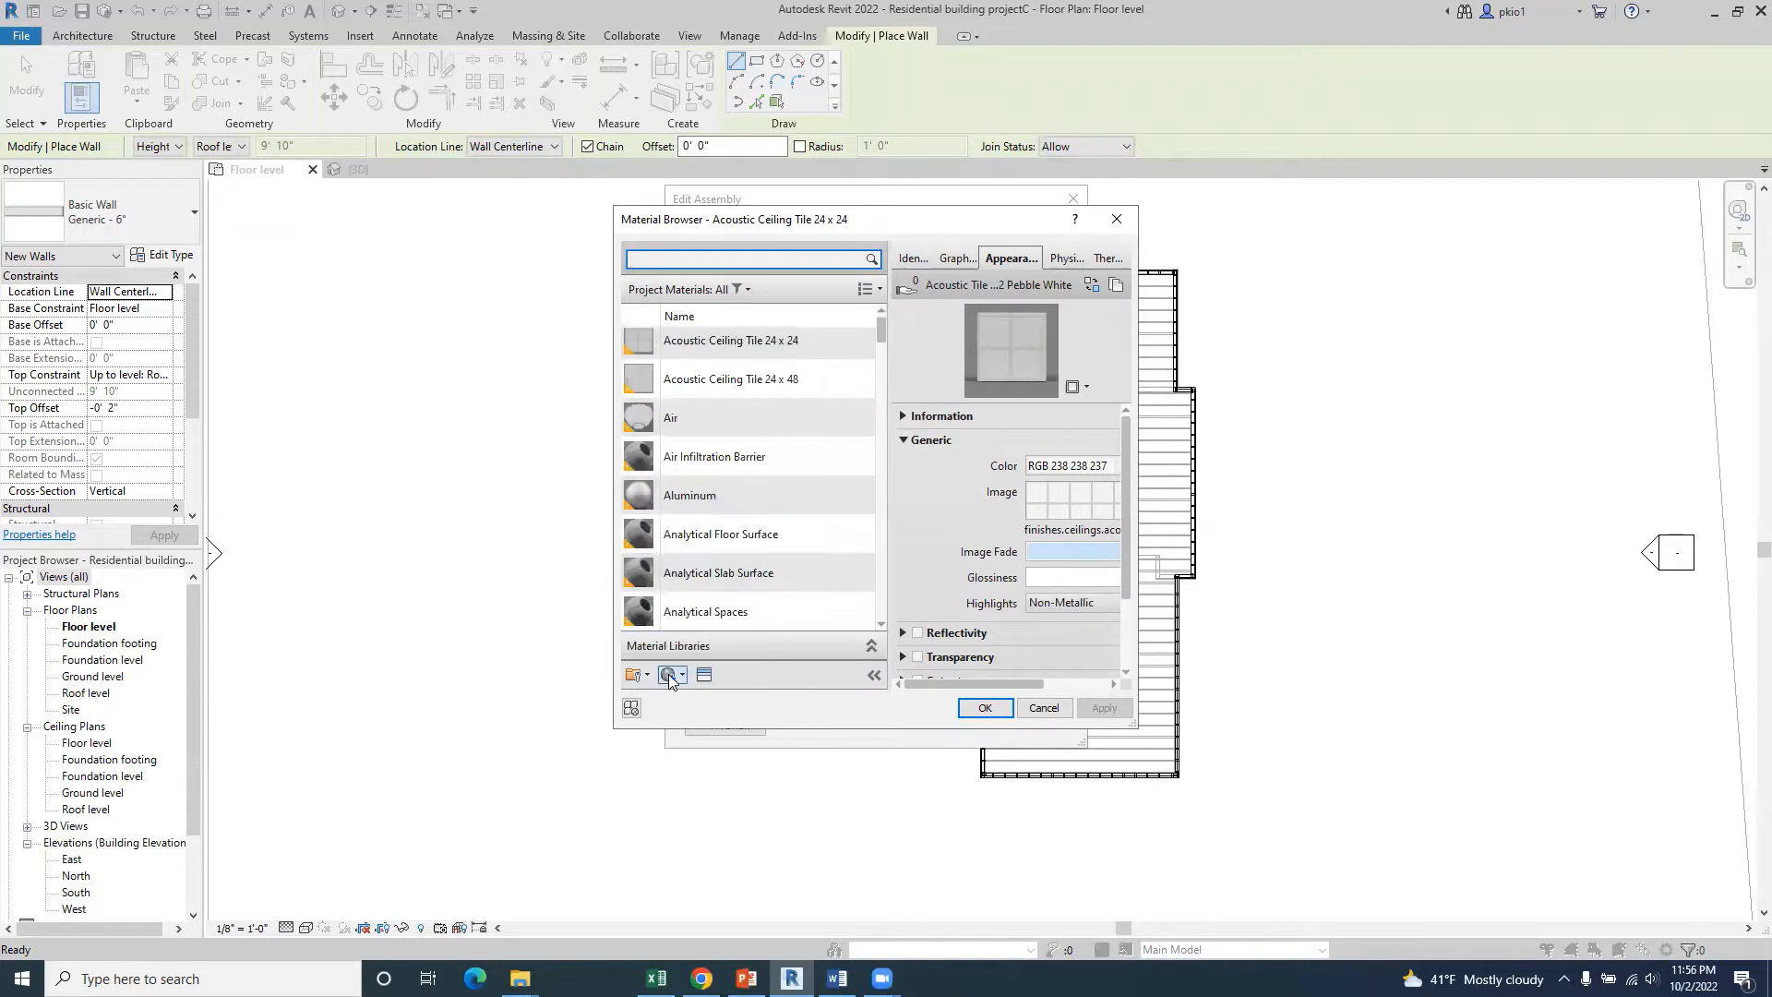
- Create a new material for the exterior finish layer and open the asset library
left_click(681, 677)
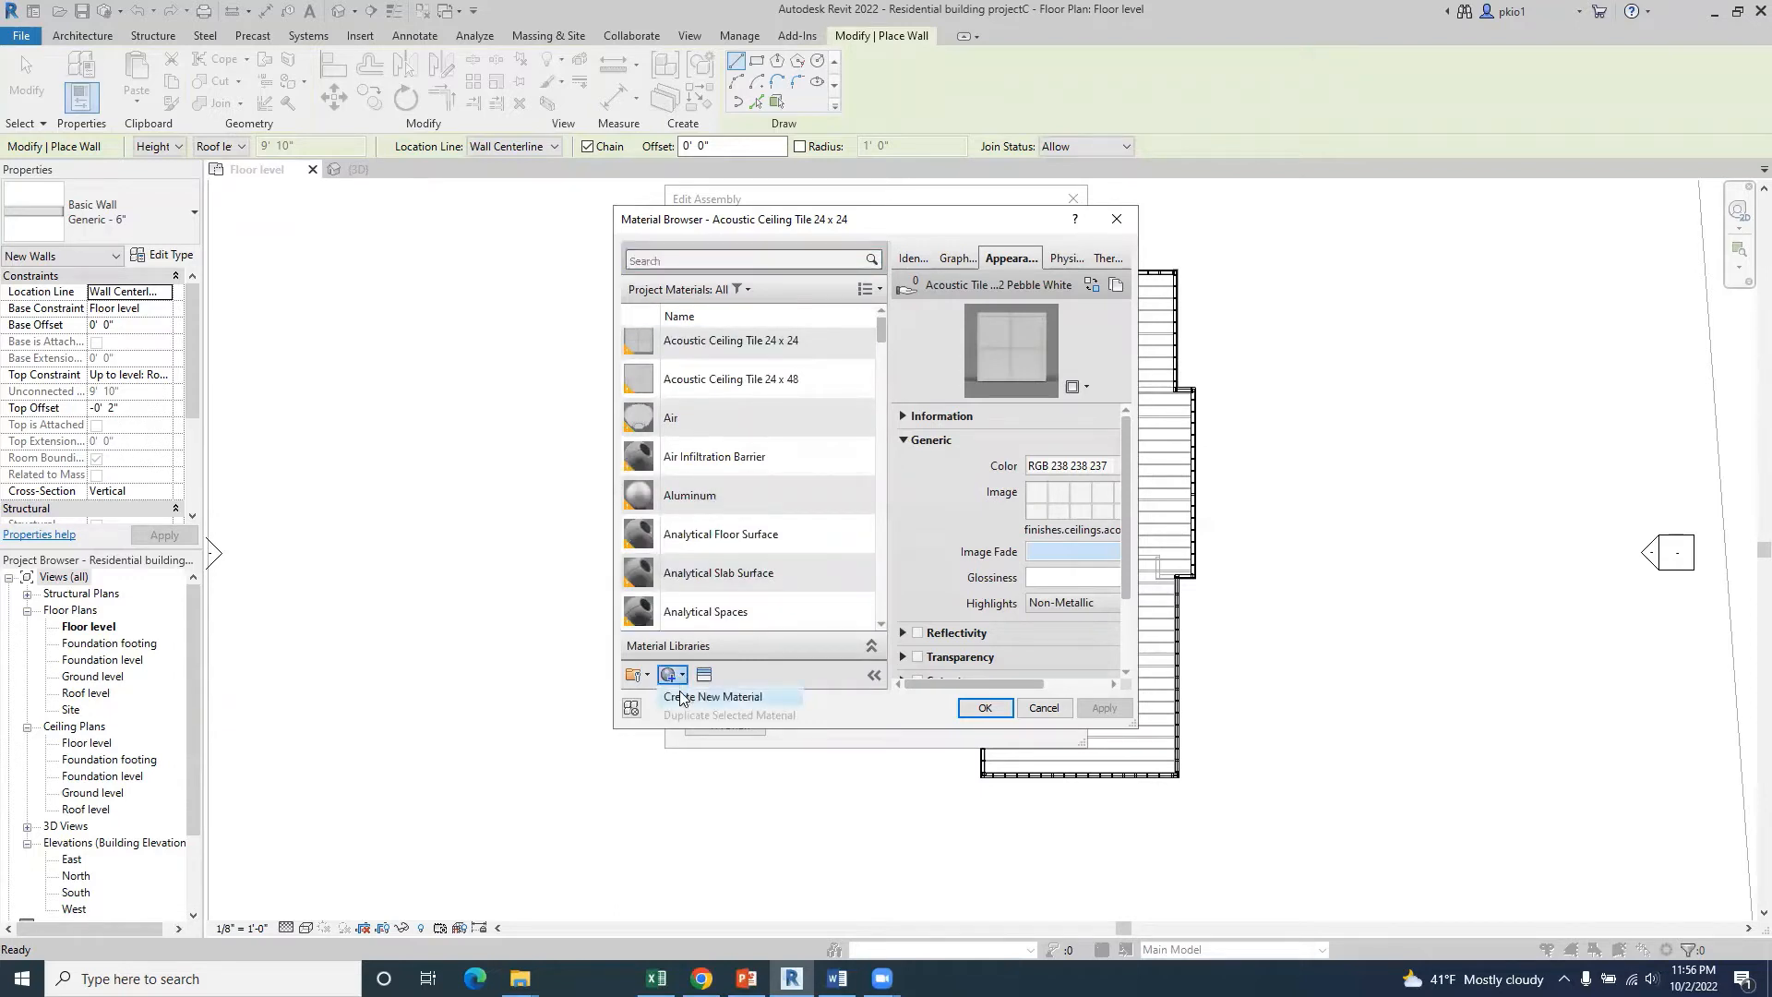
left_click(683, 699)
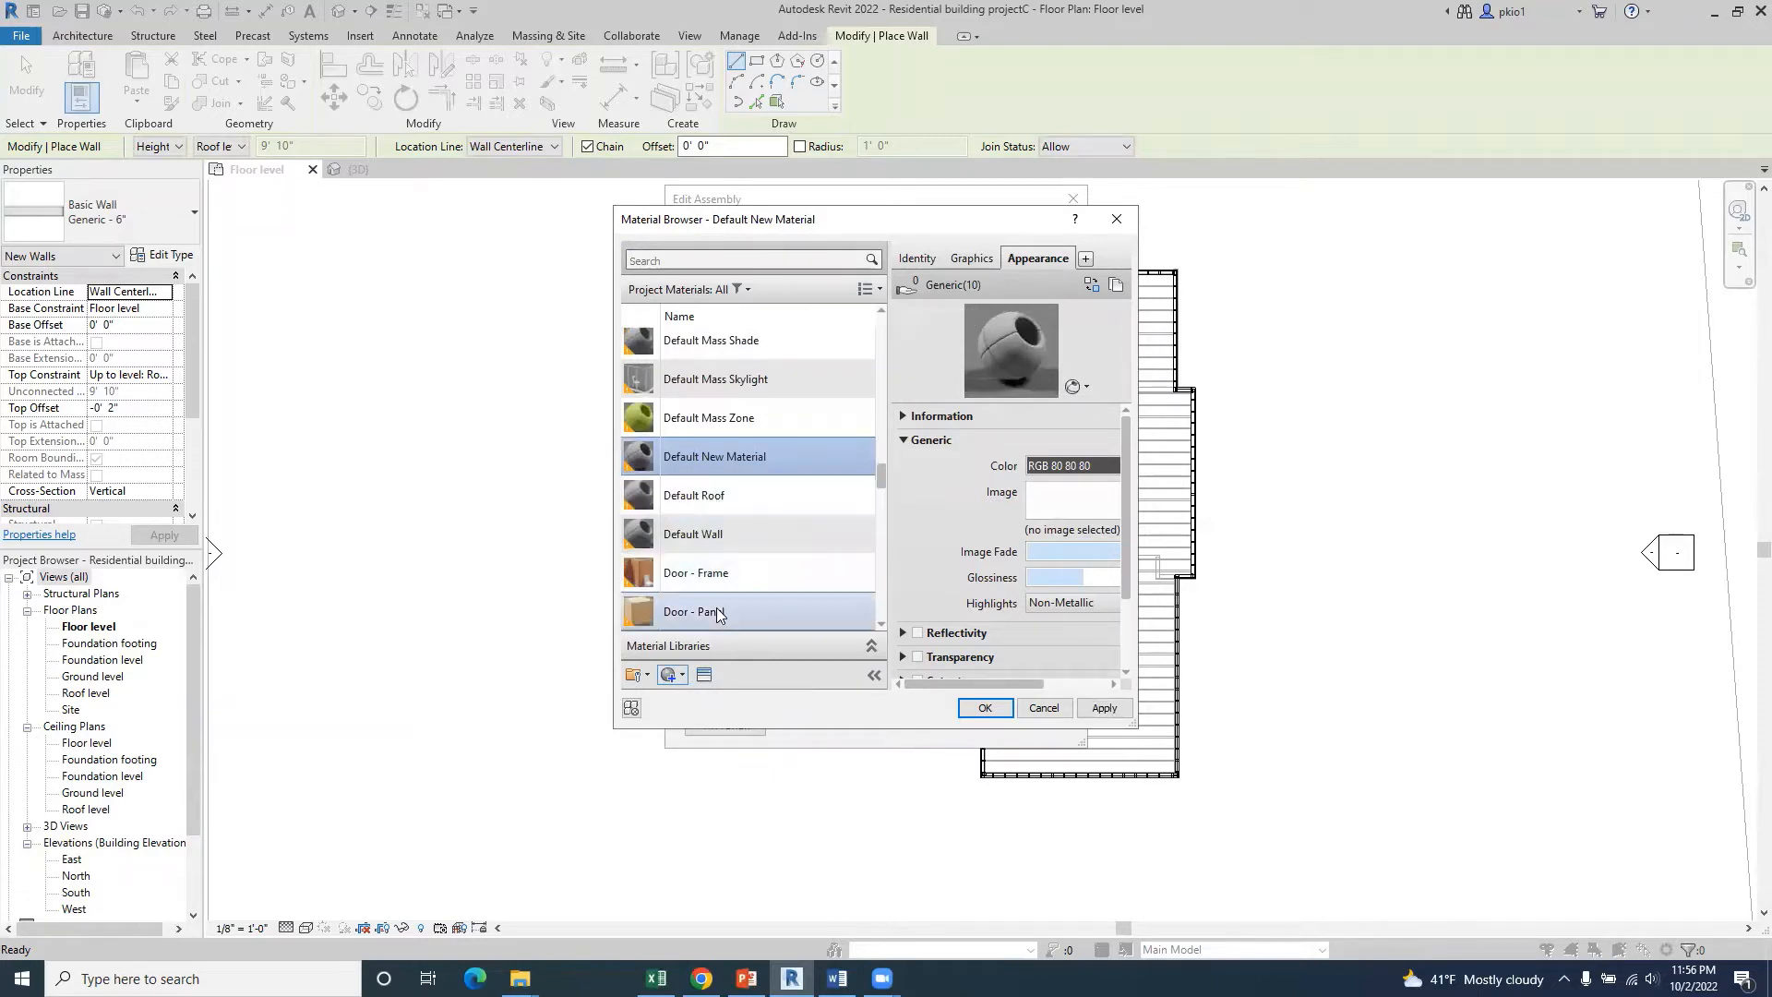
left_click(703, 677)
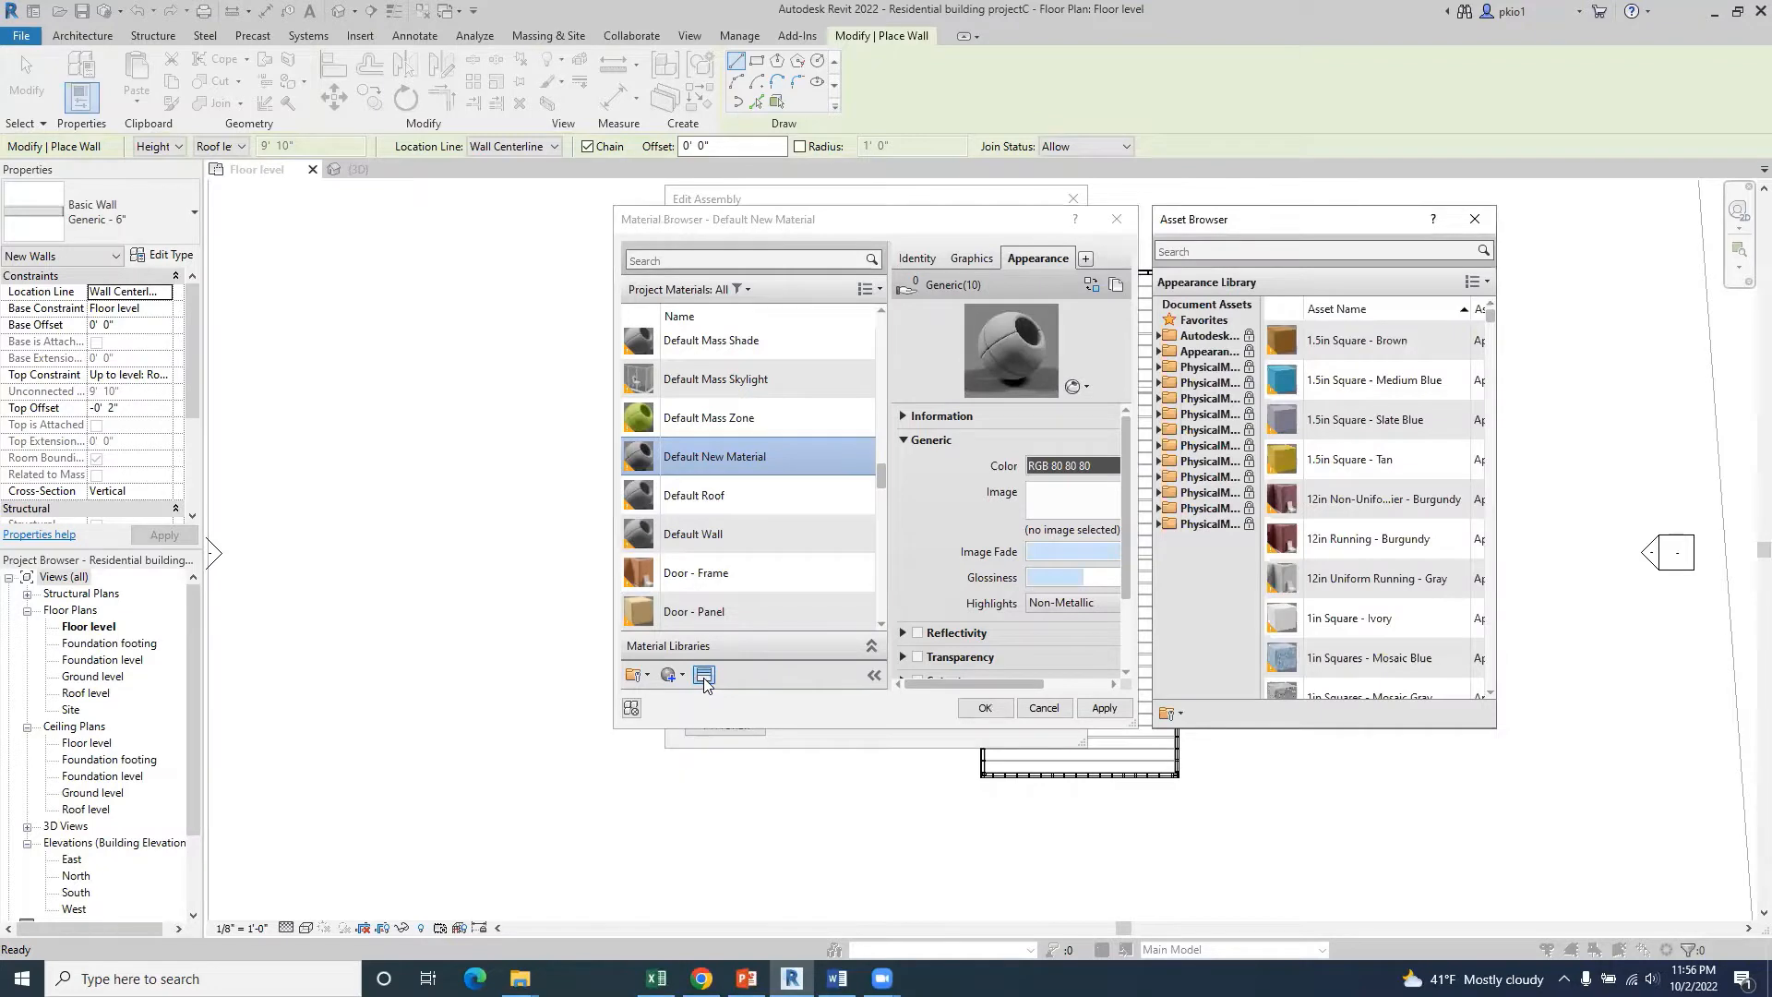
- Search the asset library for oriented strand board with a term starting with "orient"
left_click(1346, 249)
type("o")
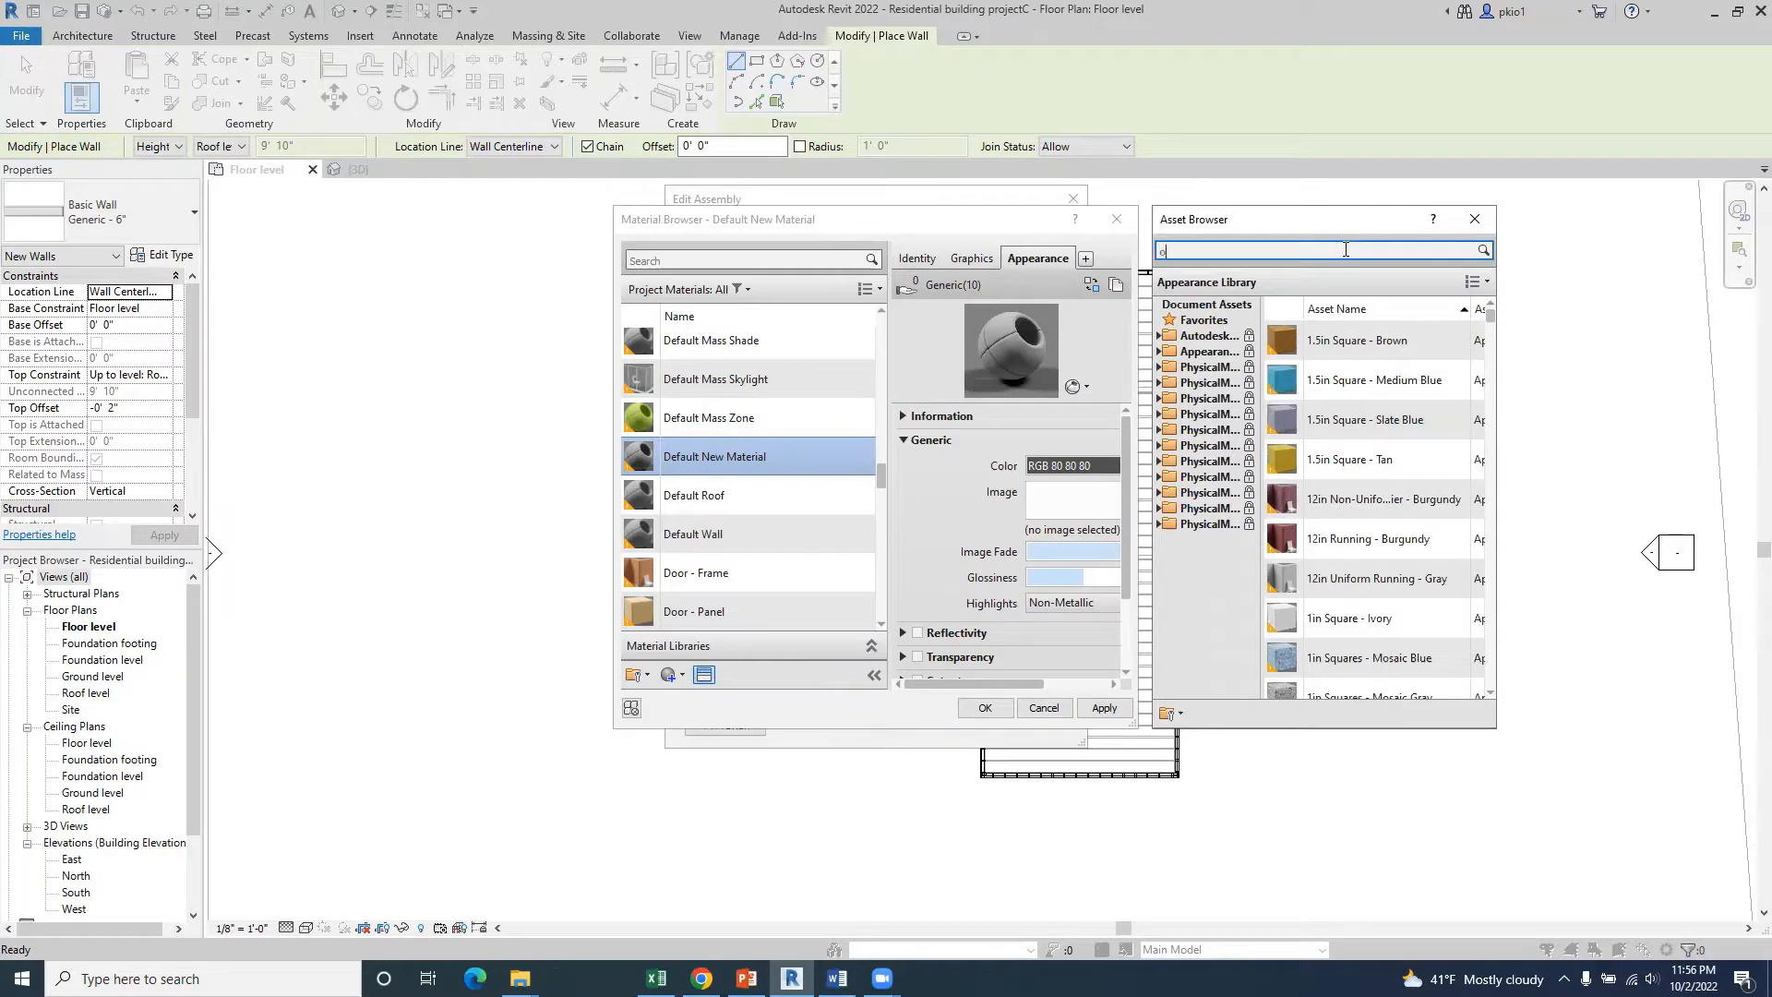
type("rien")
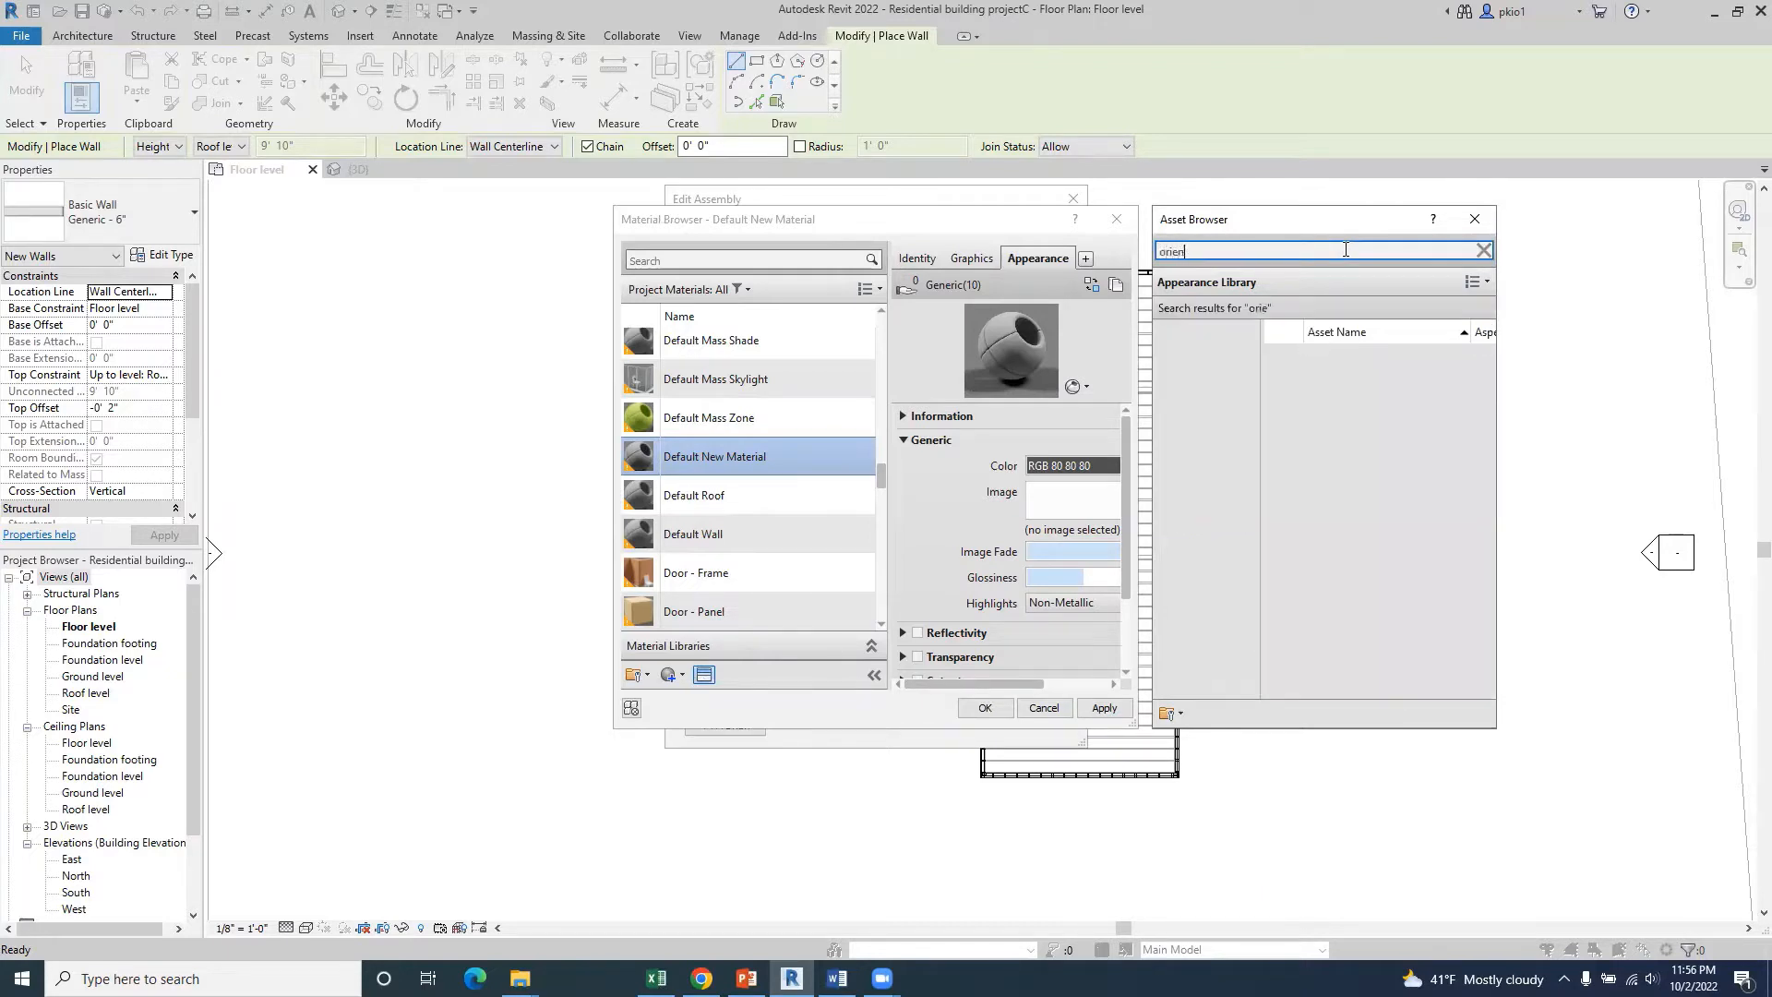
type("t")
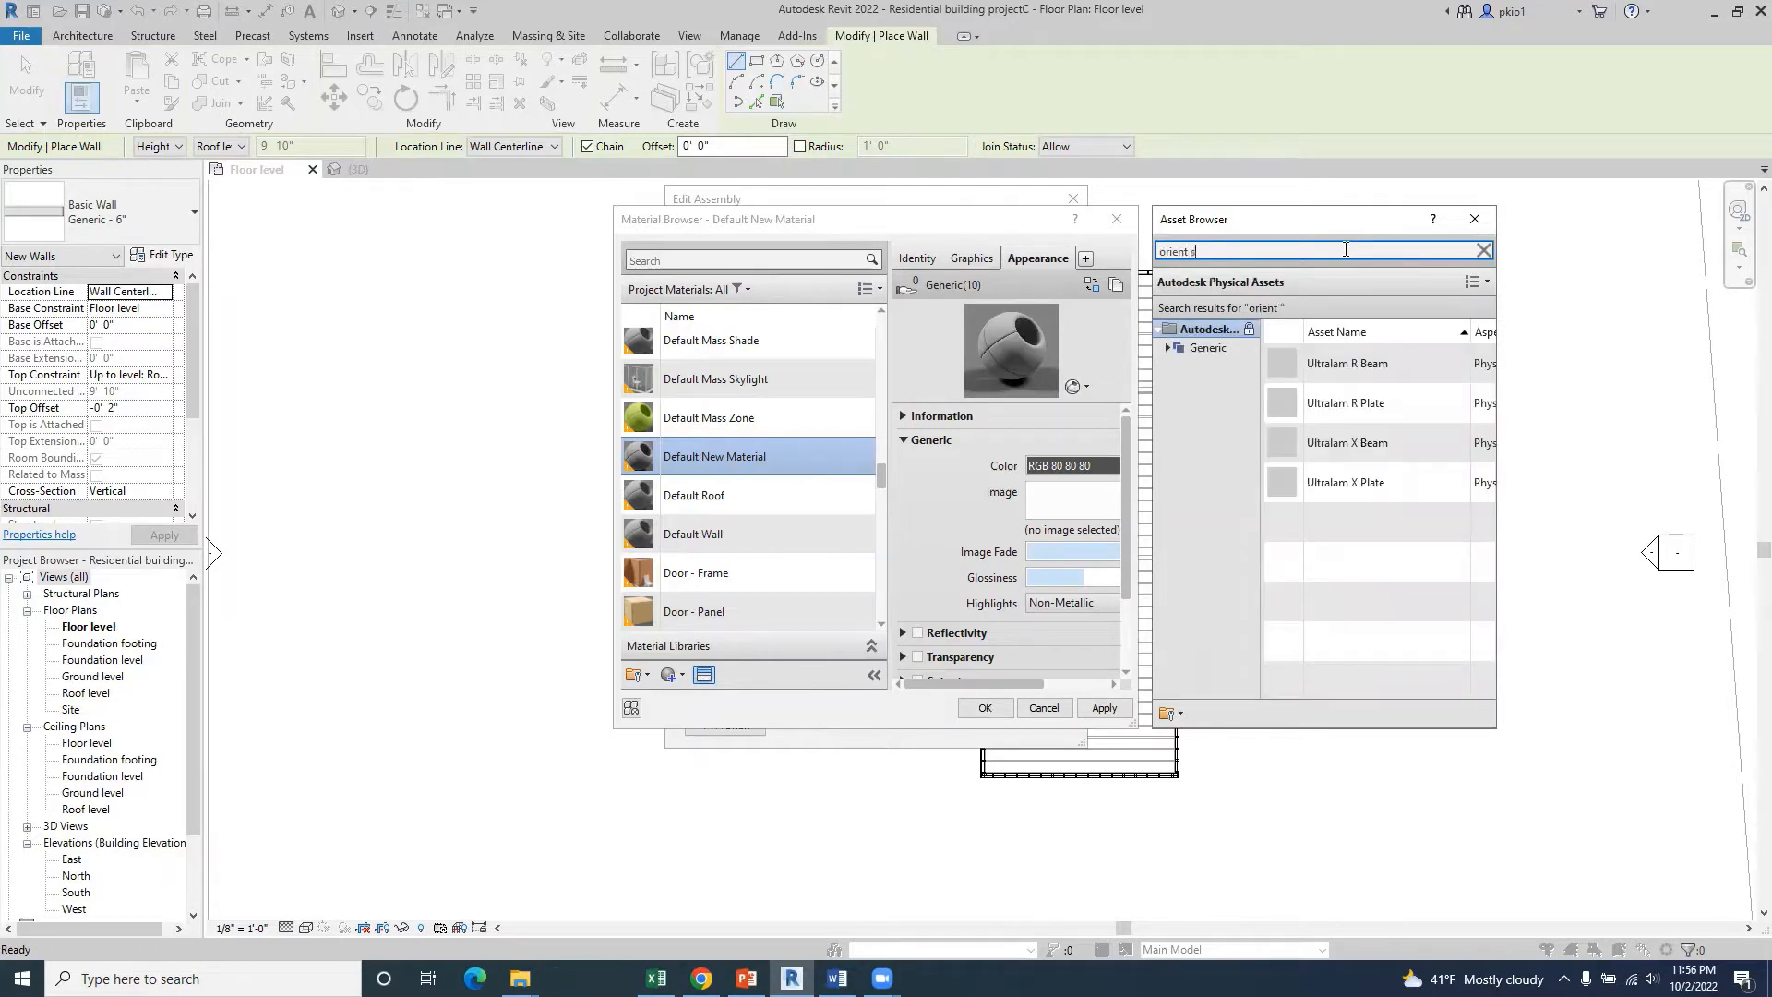
type("sta")
- Search the asset library for "board" and add the Orented Strand Board physical asset to the new material
left_click_drag(1215, 252, 1139, 251)
type("board")
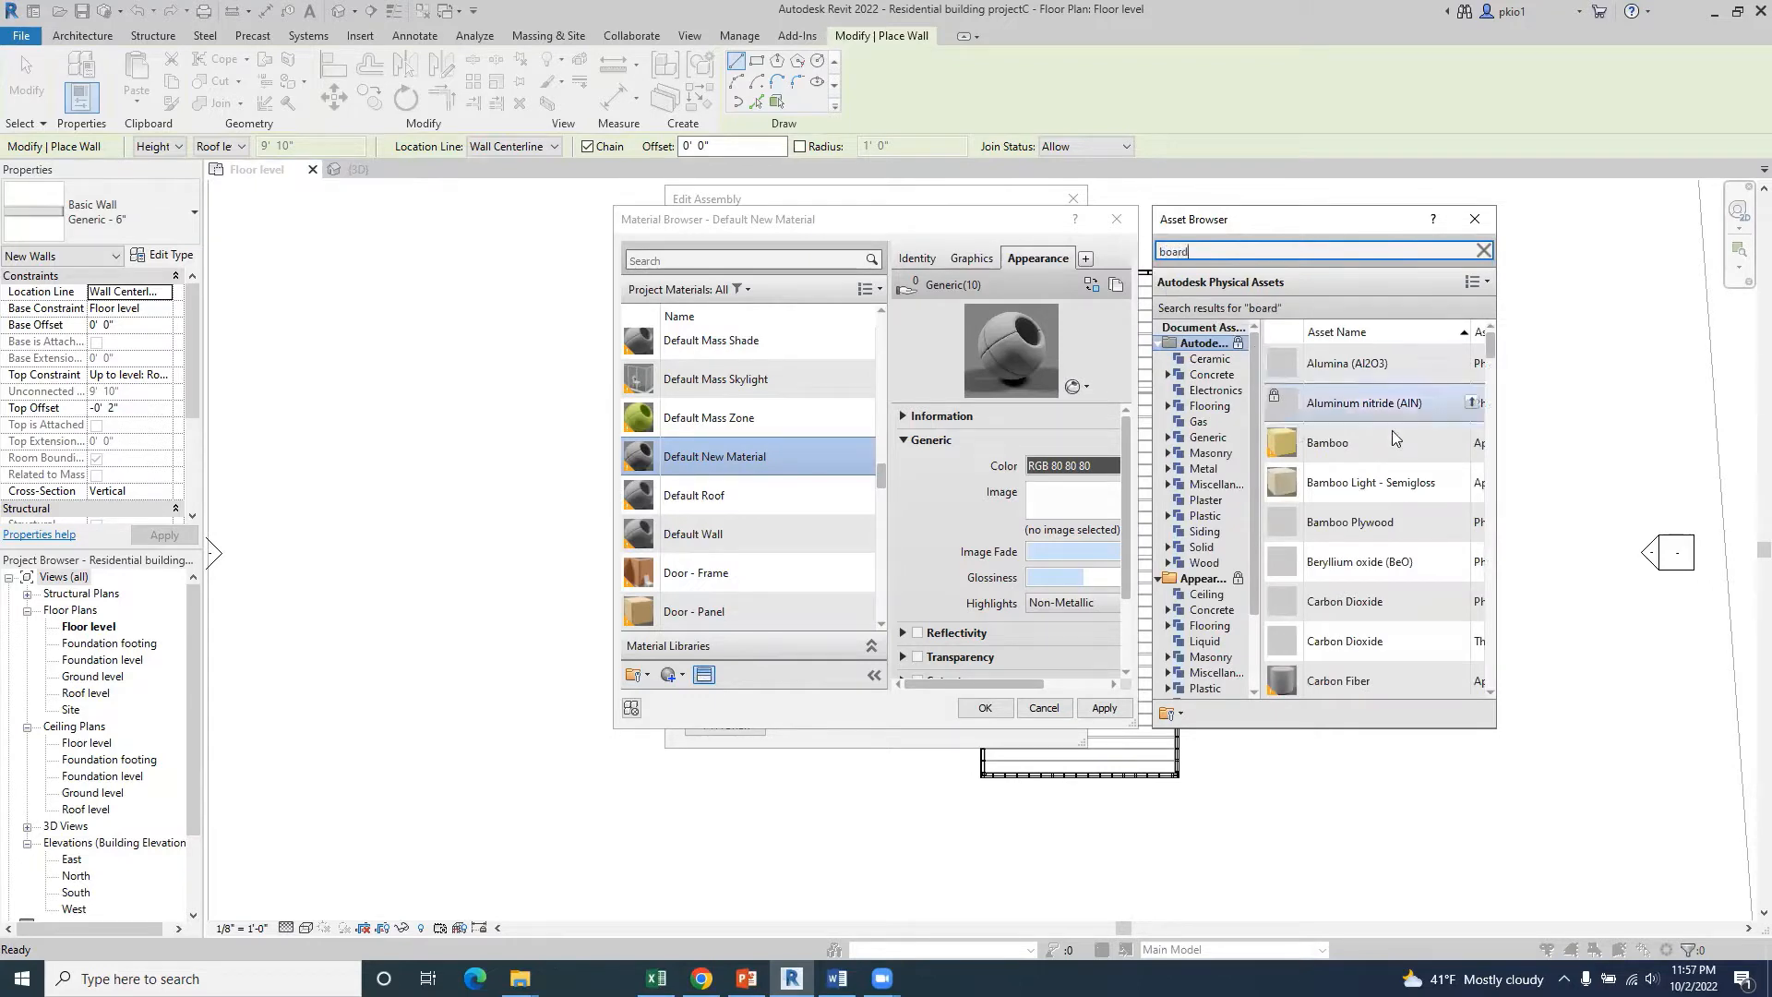
scroll(1382, 452, "down", 5)
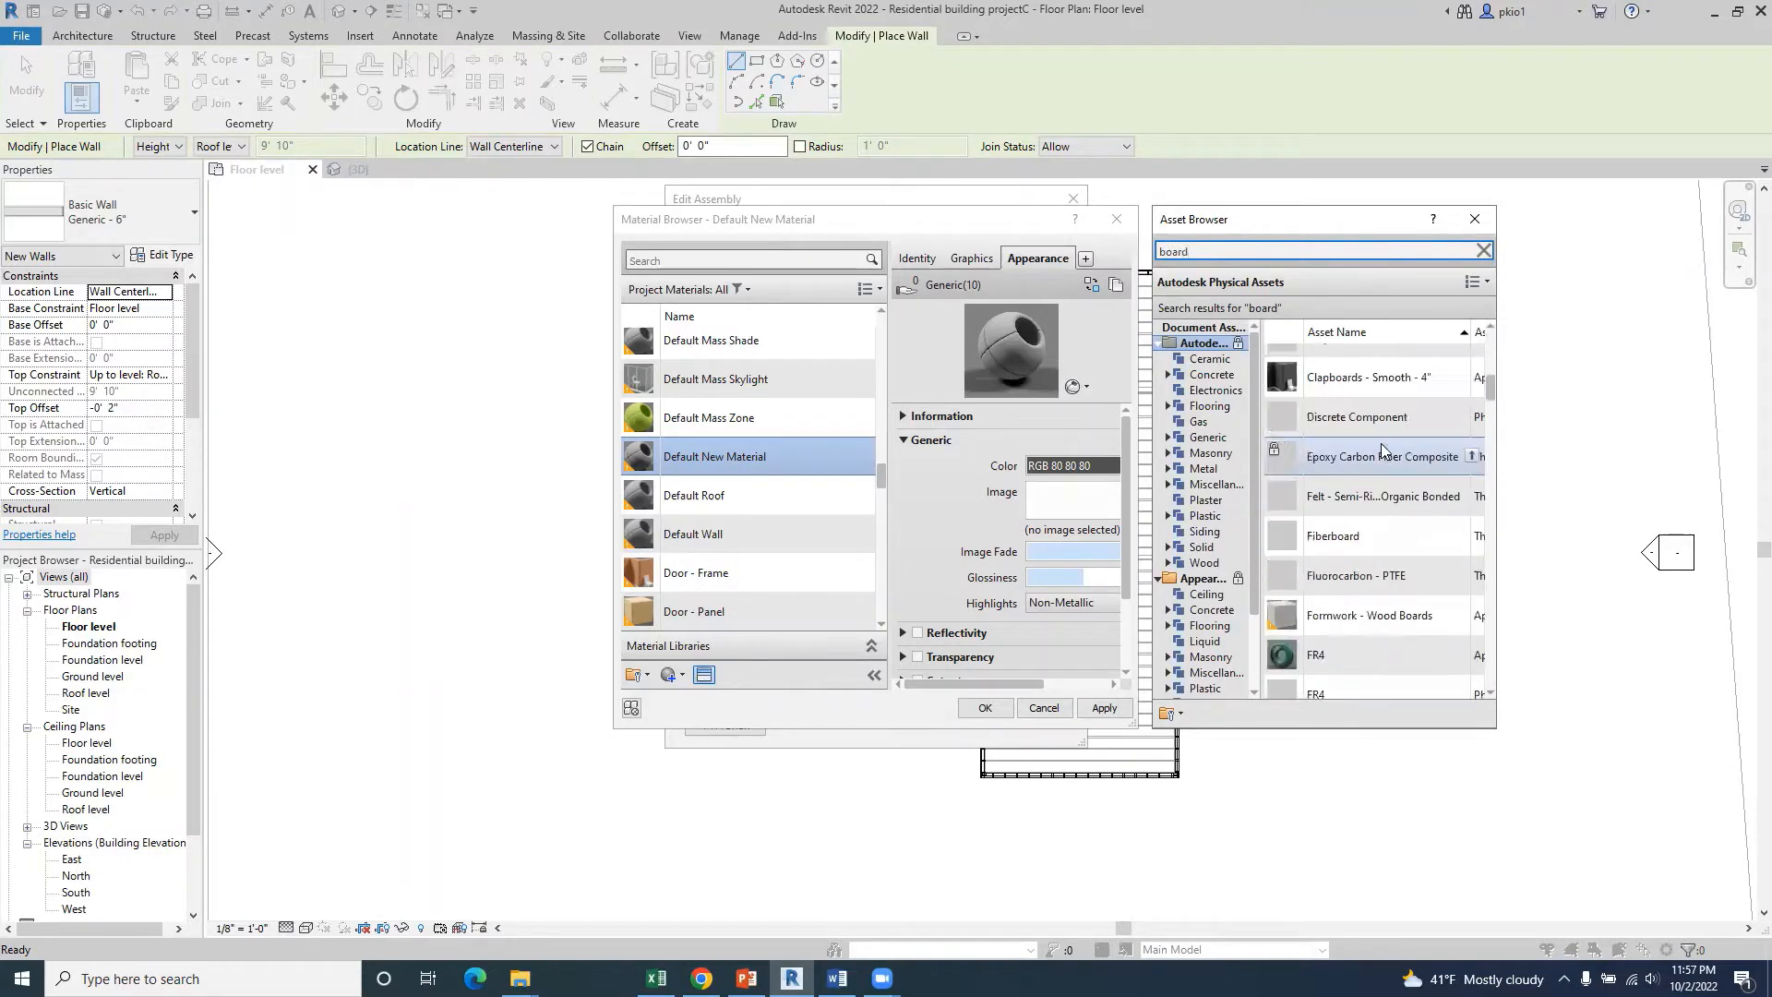
scroll(1382, 451, "down", 10)
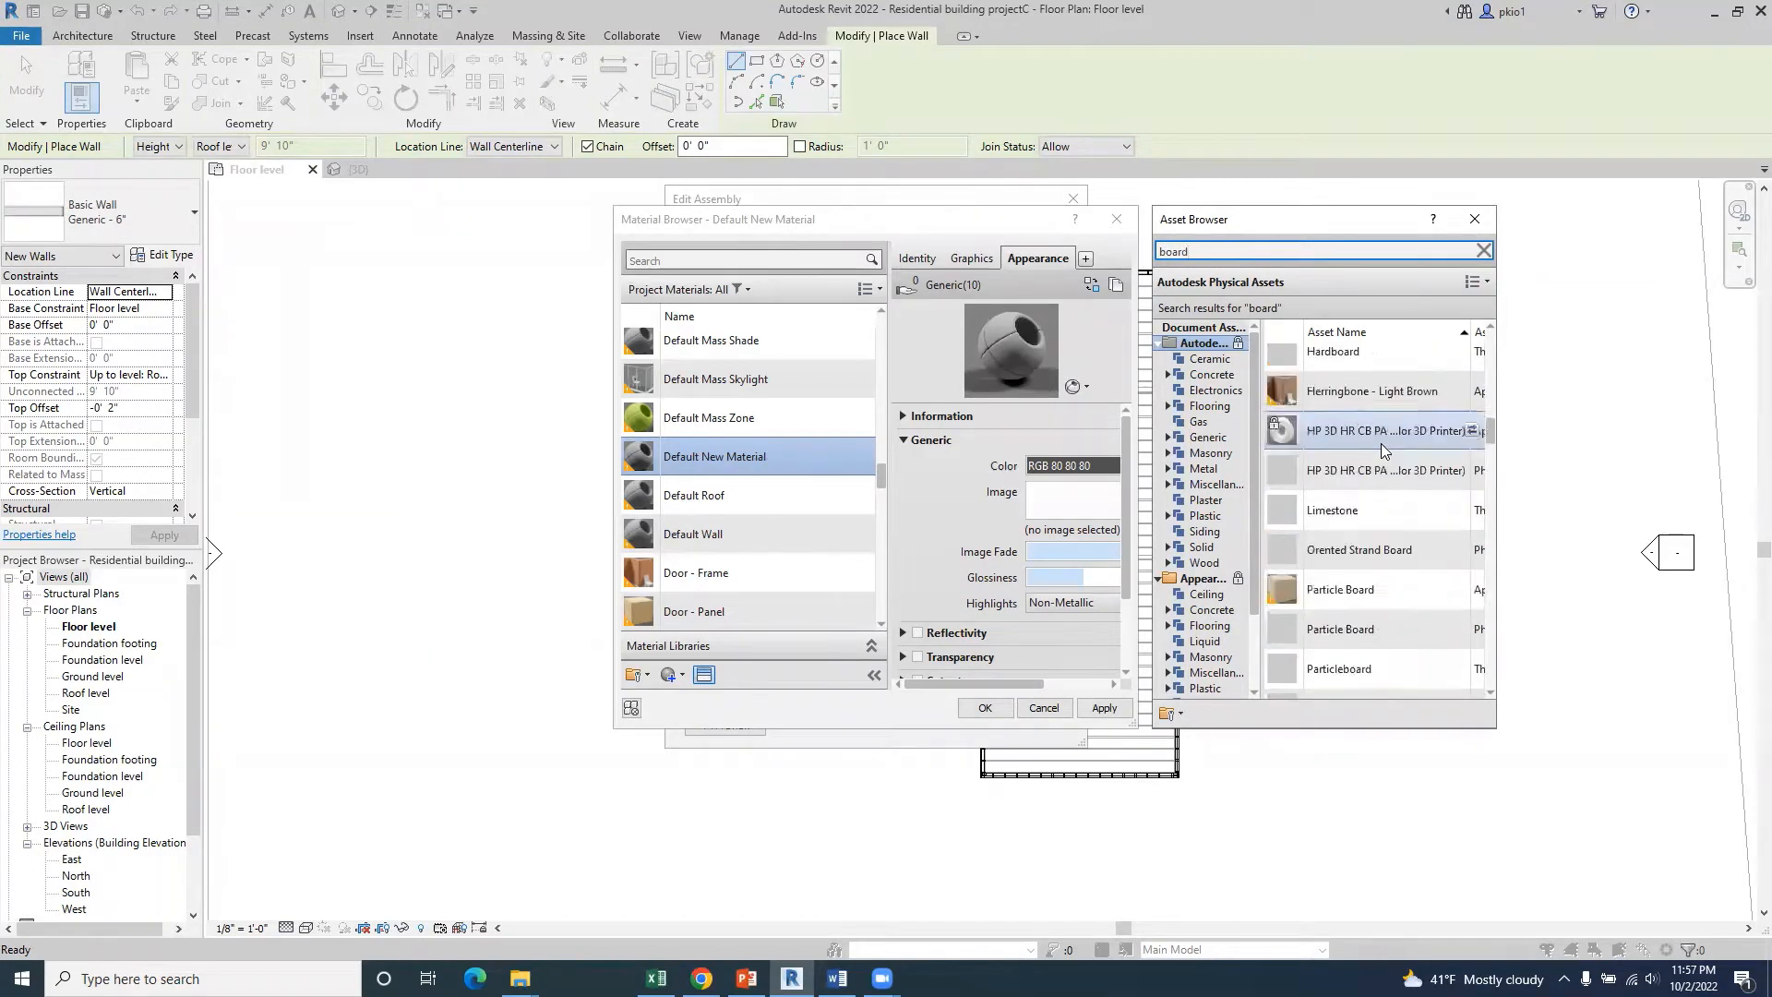
scroll(1381, 444, "up", 1)
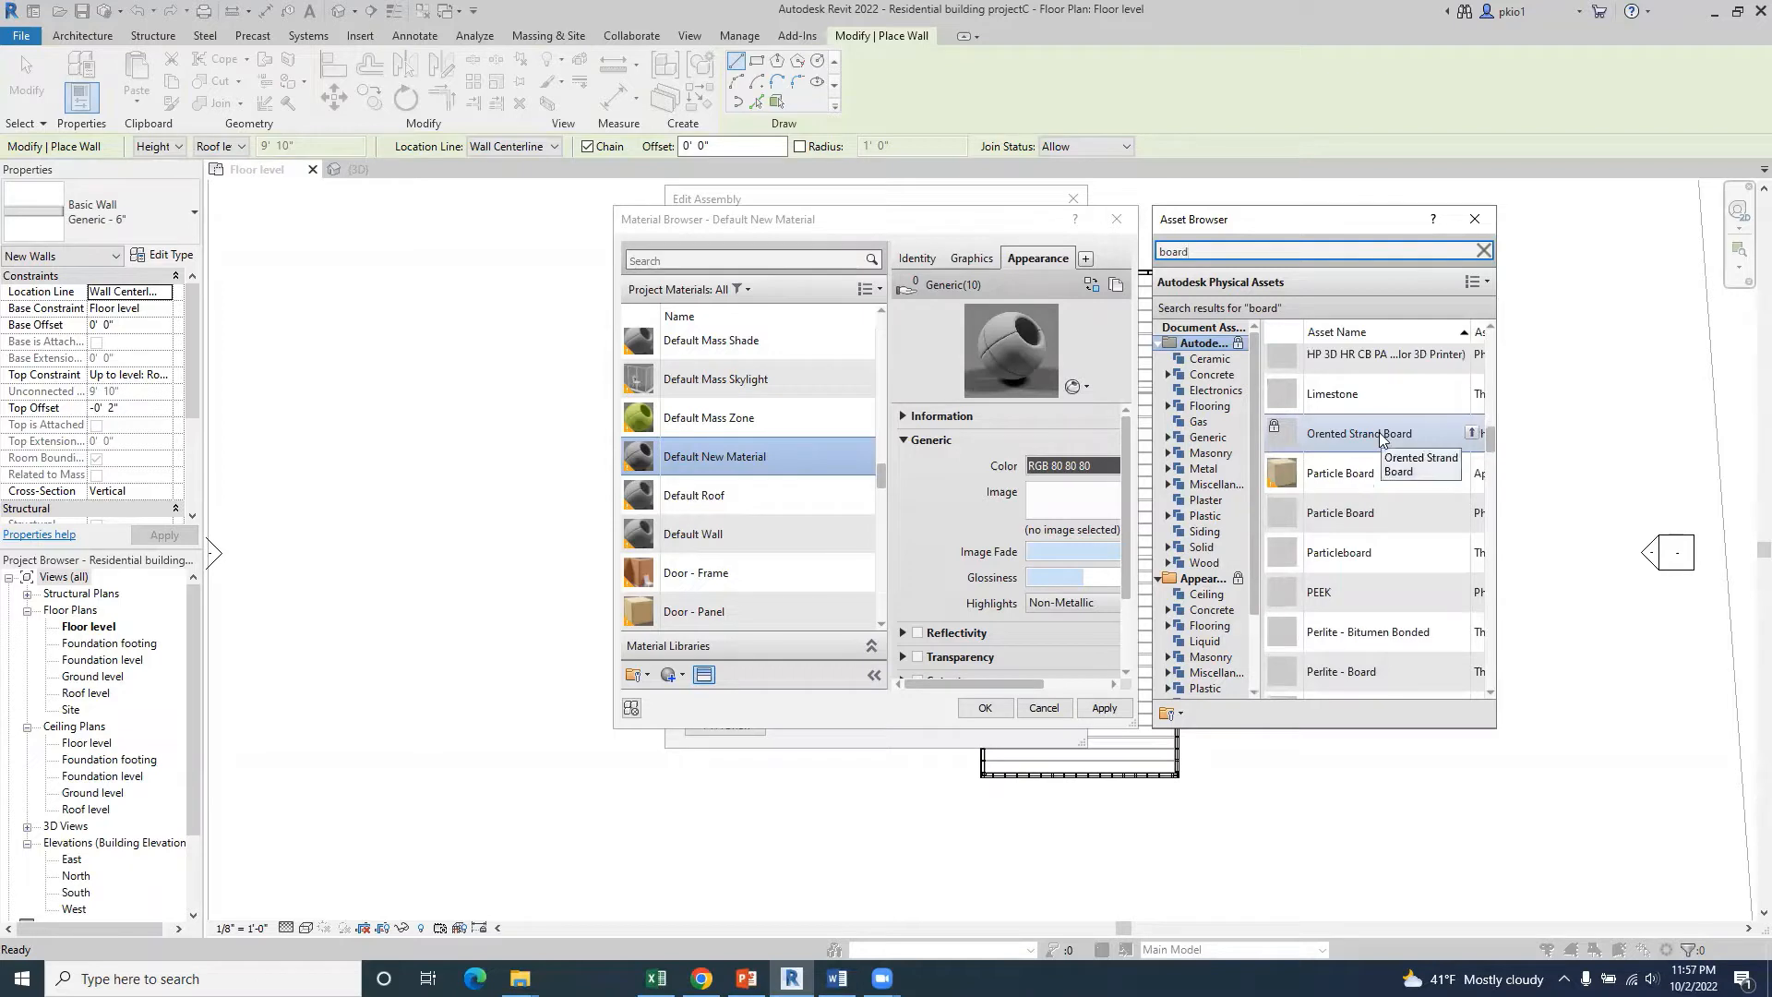
left_click(1474, 435)
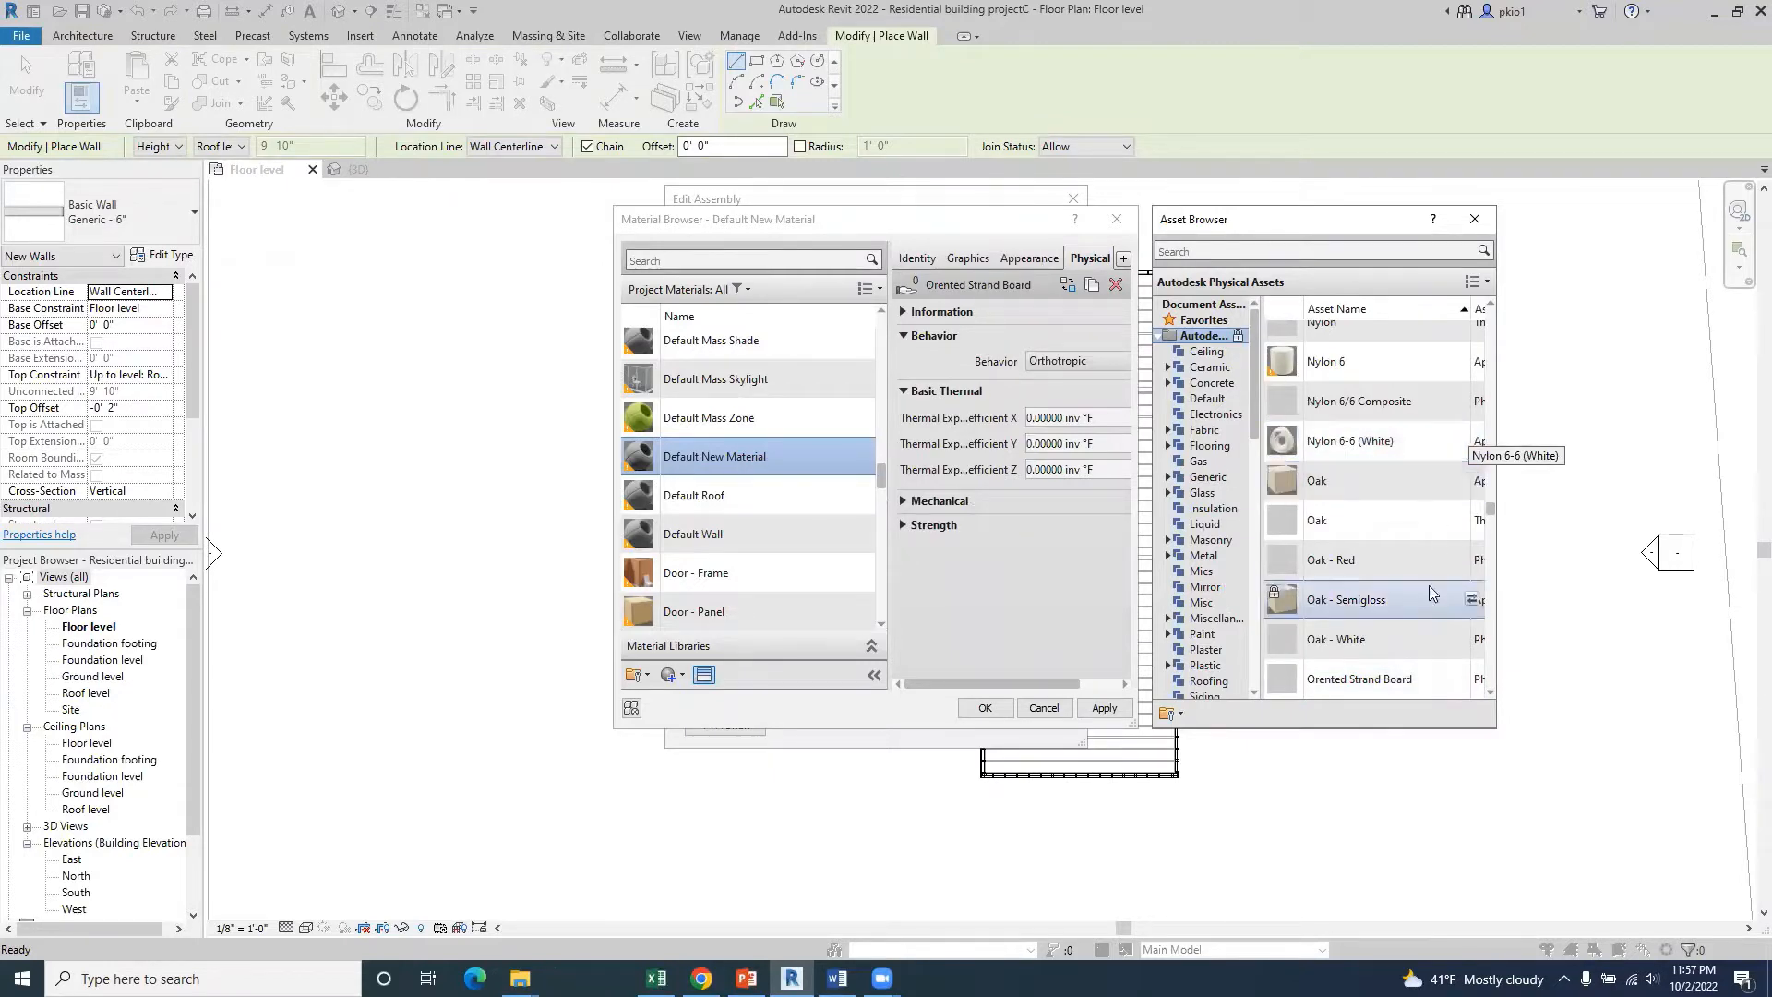
- Reapply Orented Strand Board as the material's physical asset and add that asset to the library favorites
scroll(1417, 580, "down", 2)
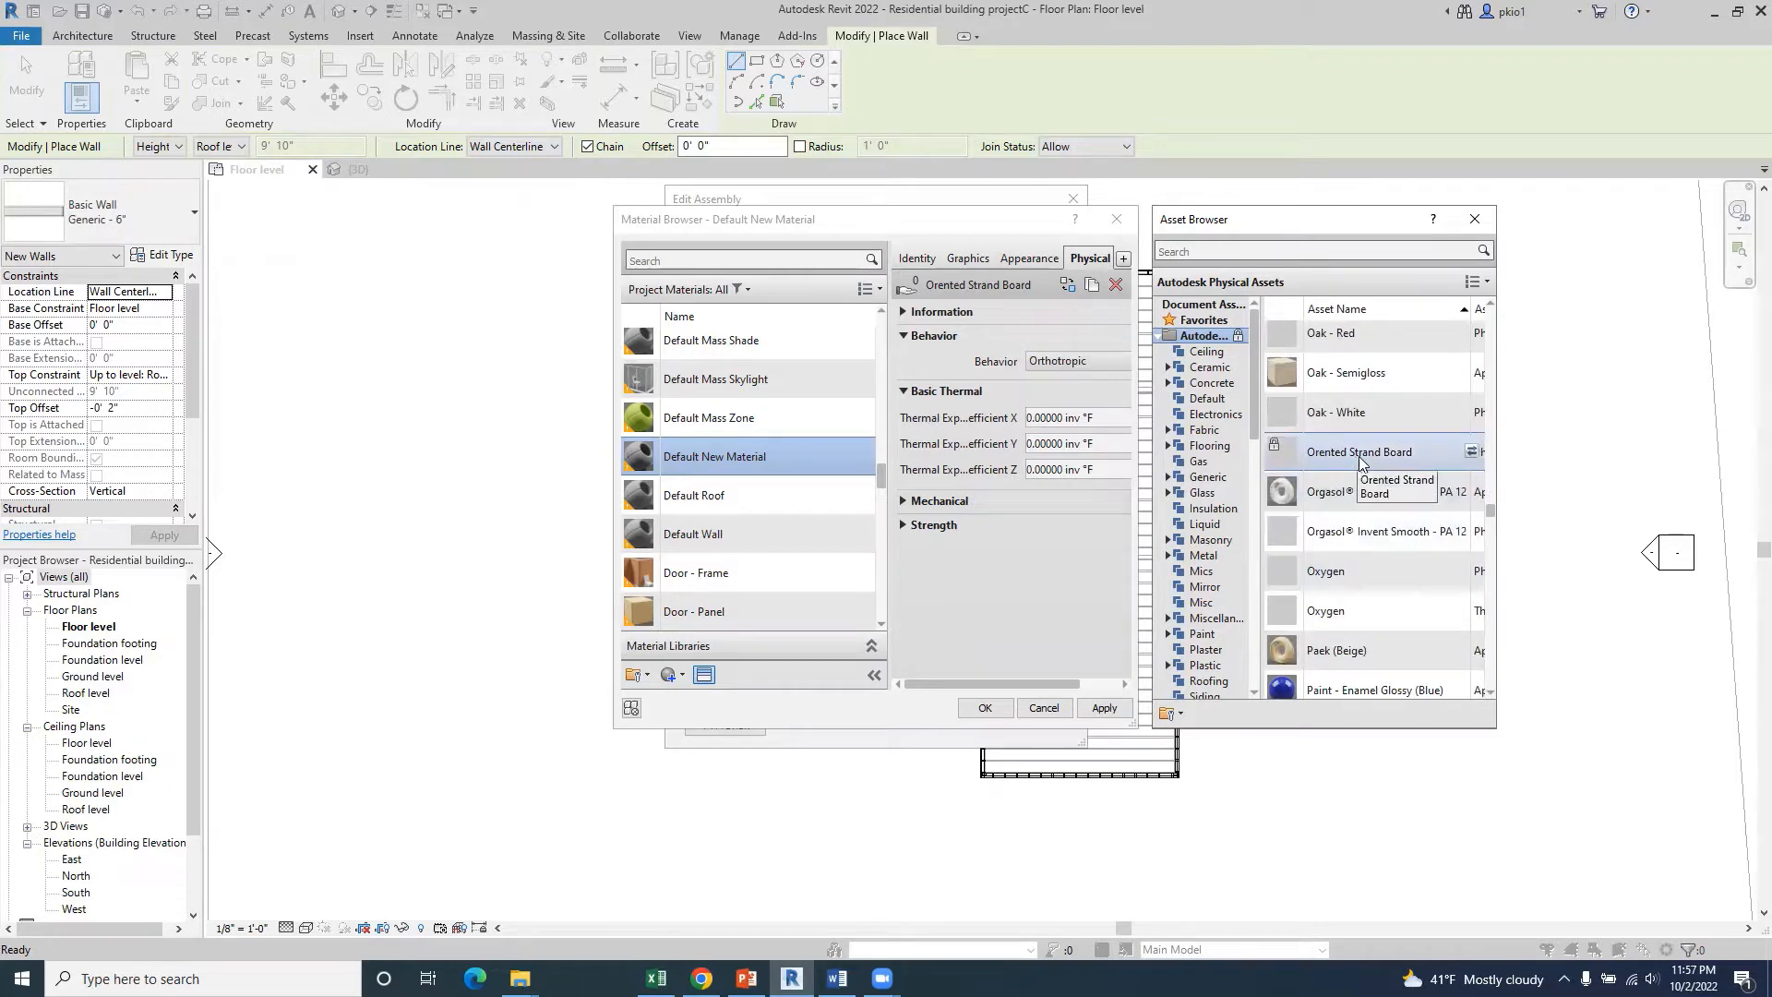
left_click(1473, 451)
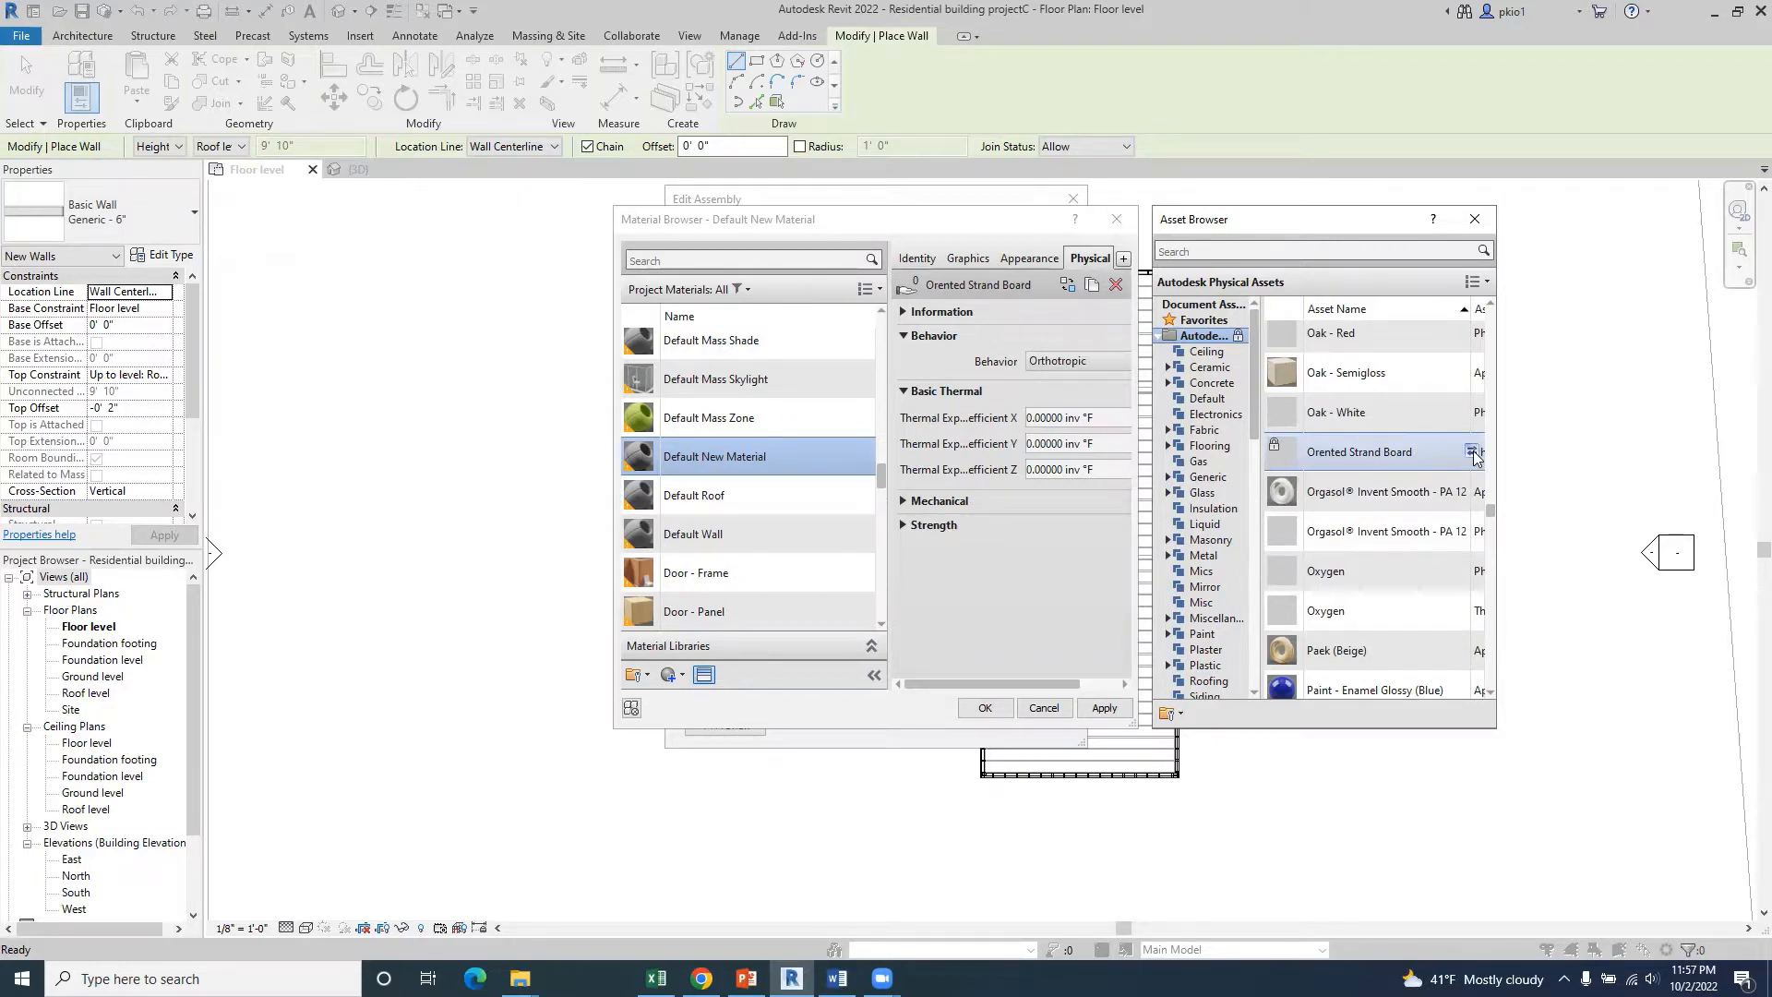
right_click(1276, 449)
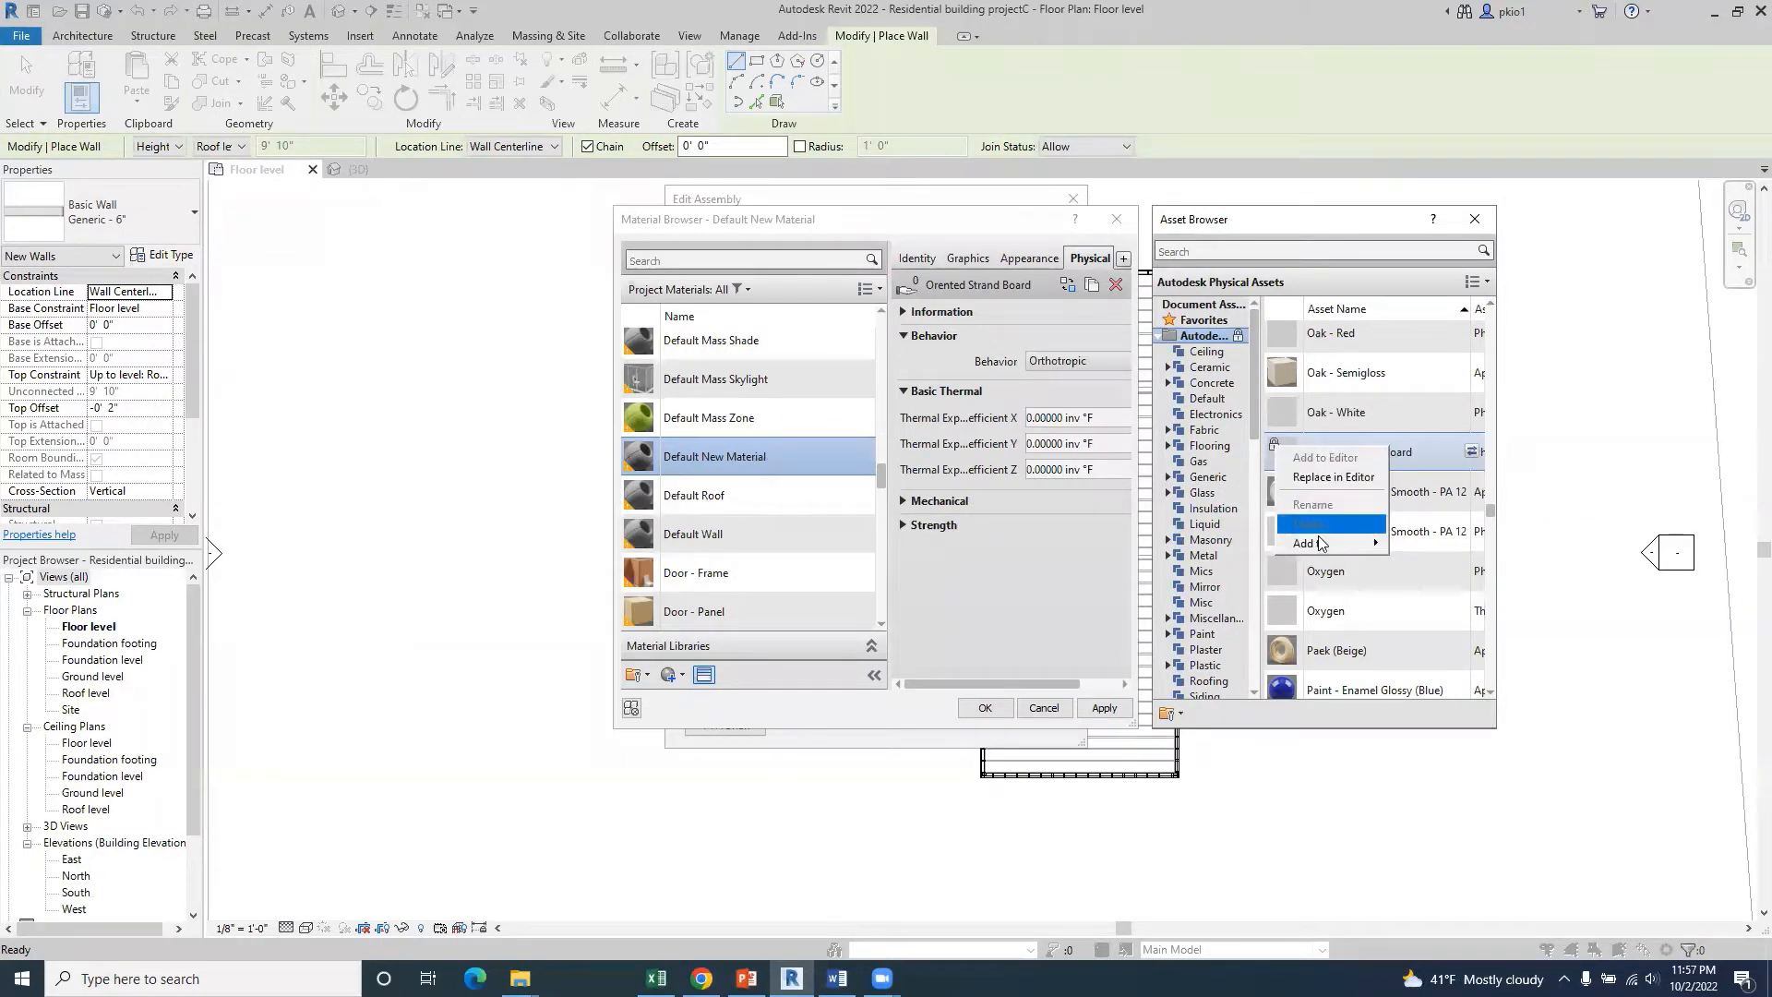
mouse_move(1354, 546)
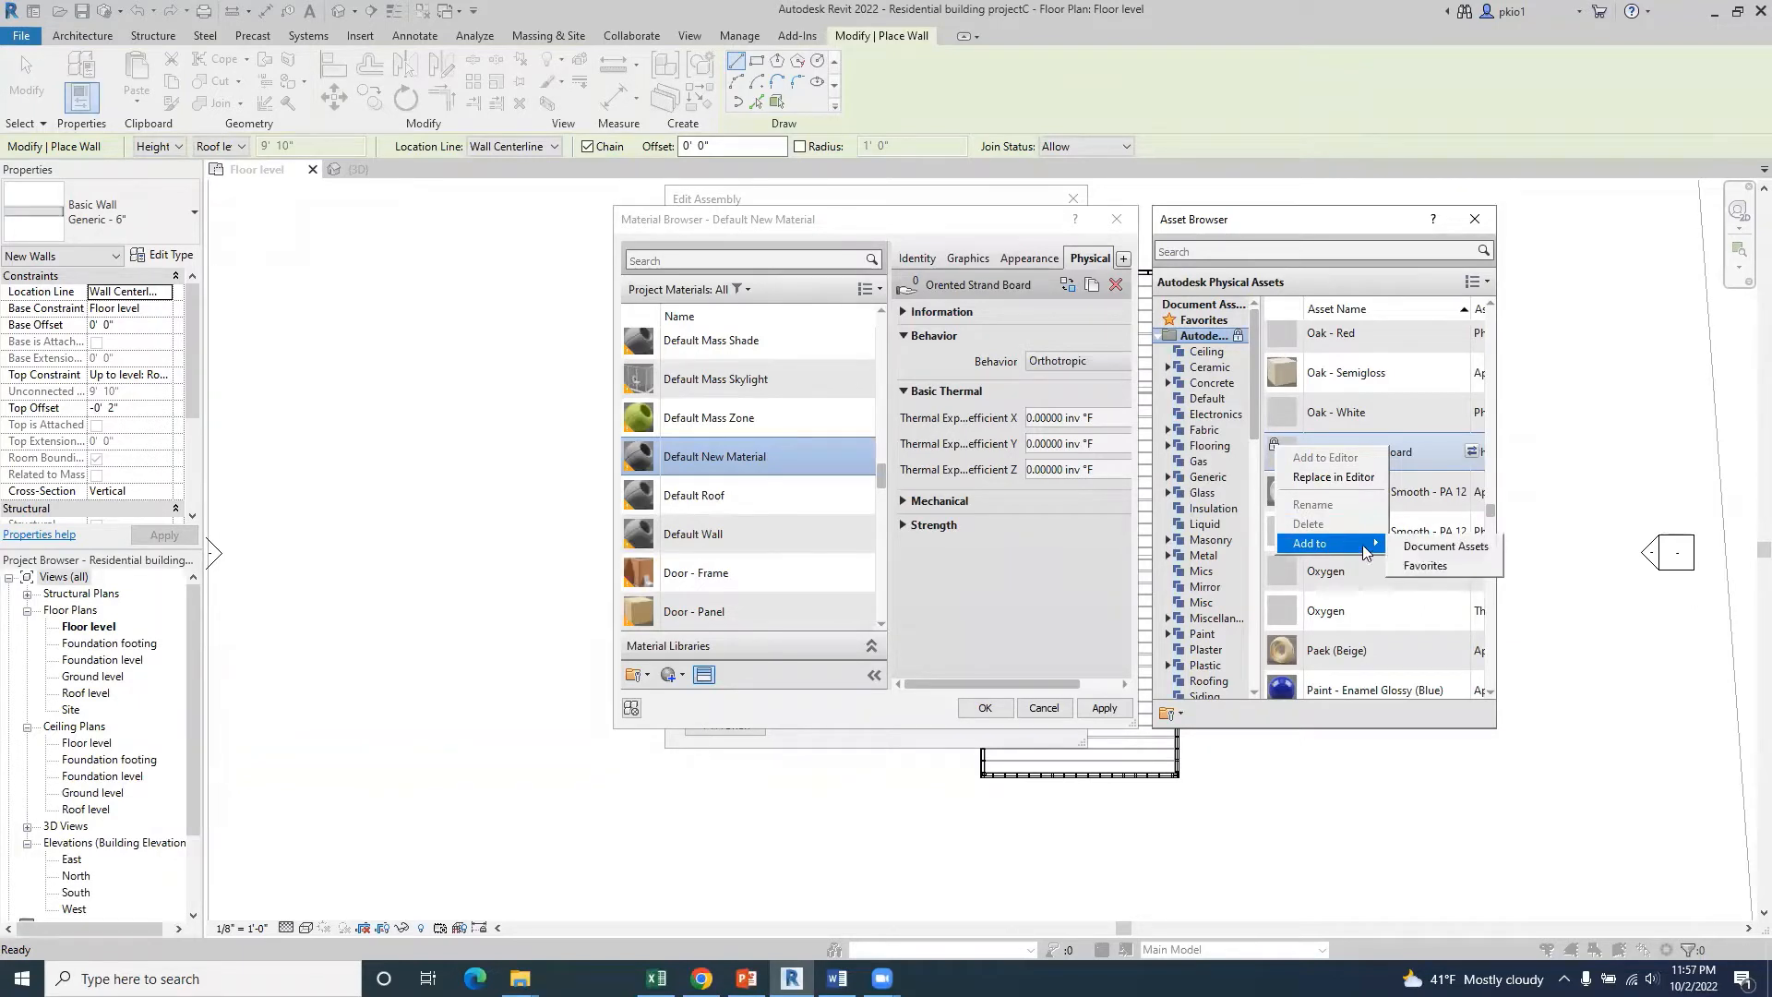
left_click(1405, 569)
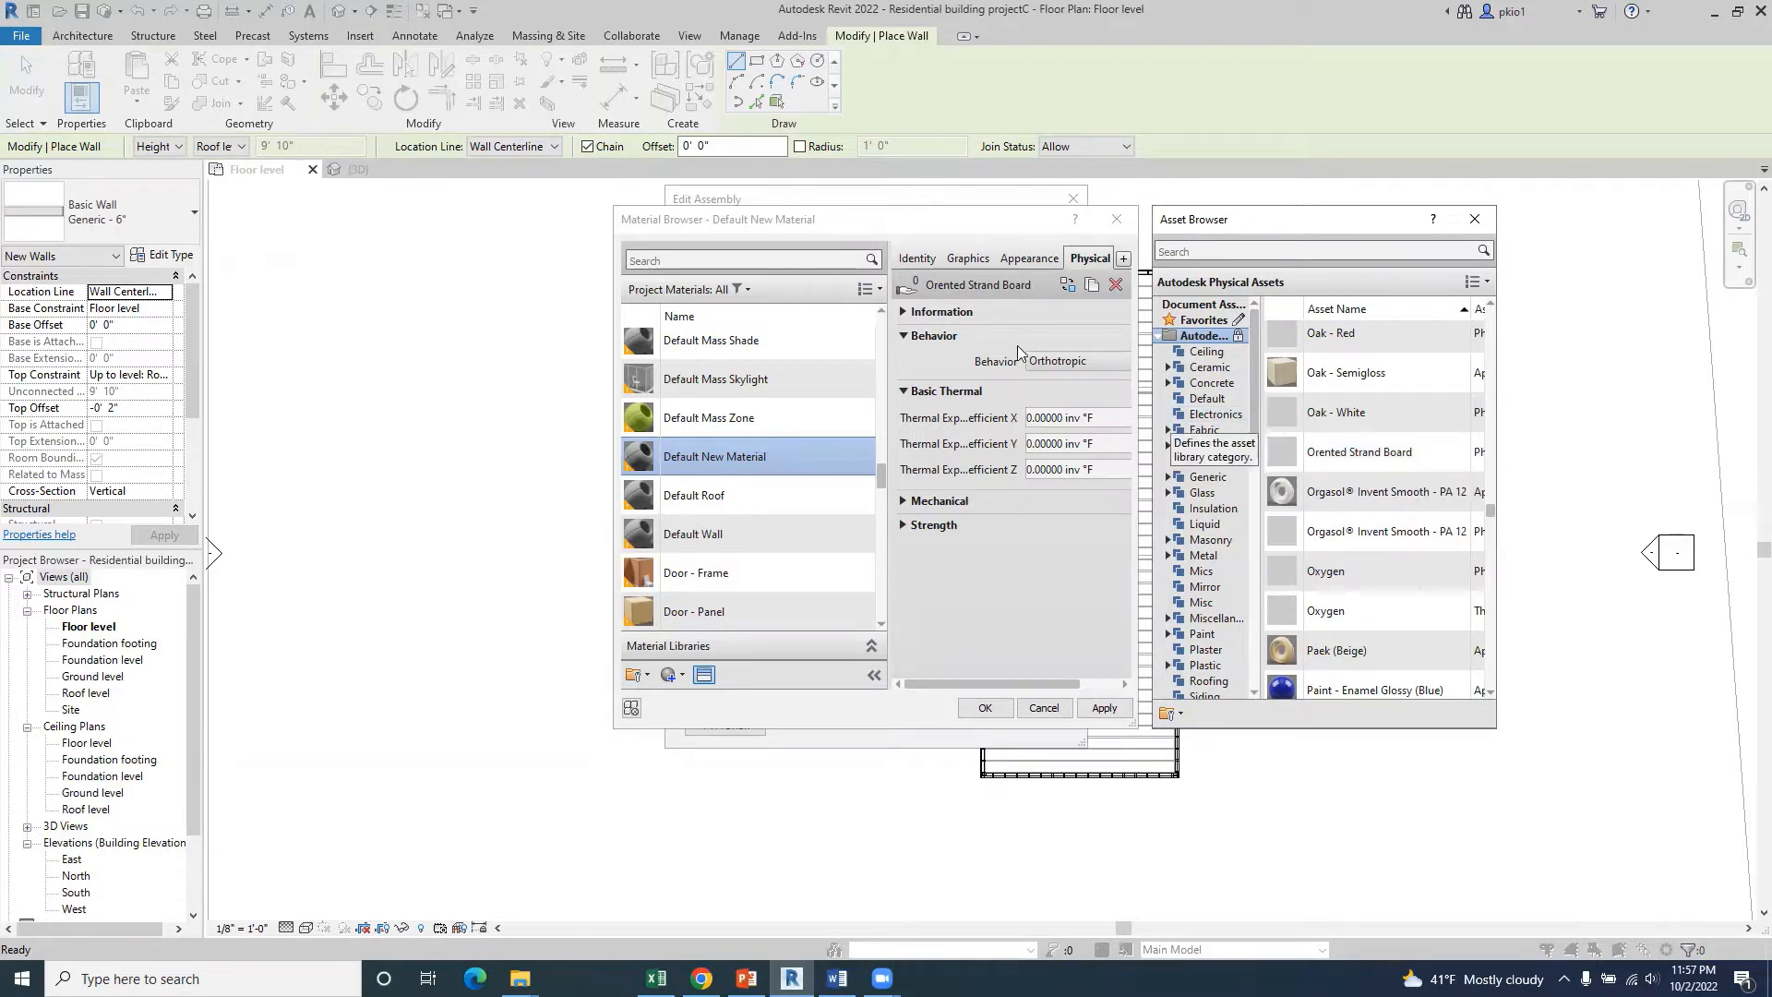
- Apply the changes to Default New Material and assign it to the exterior finish layer
left_click(1002, 286)
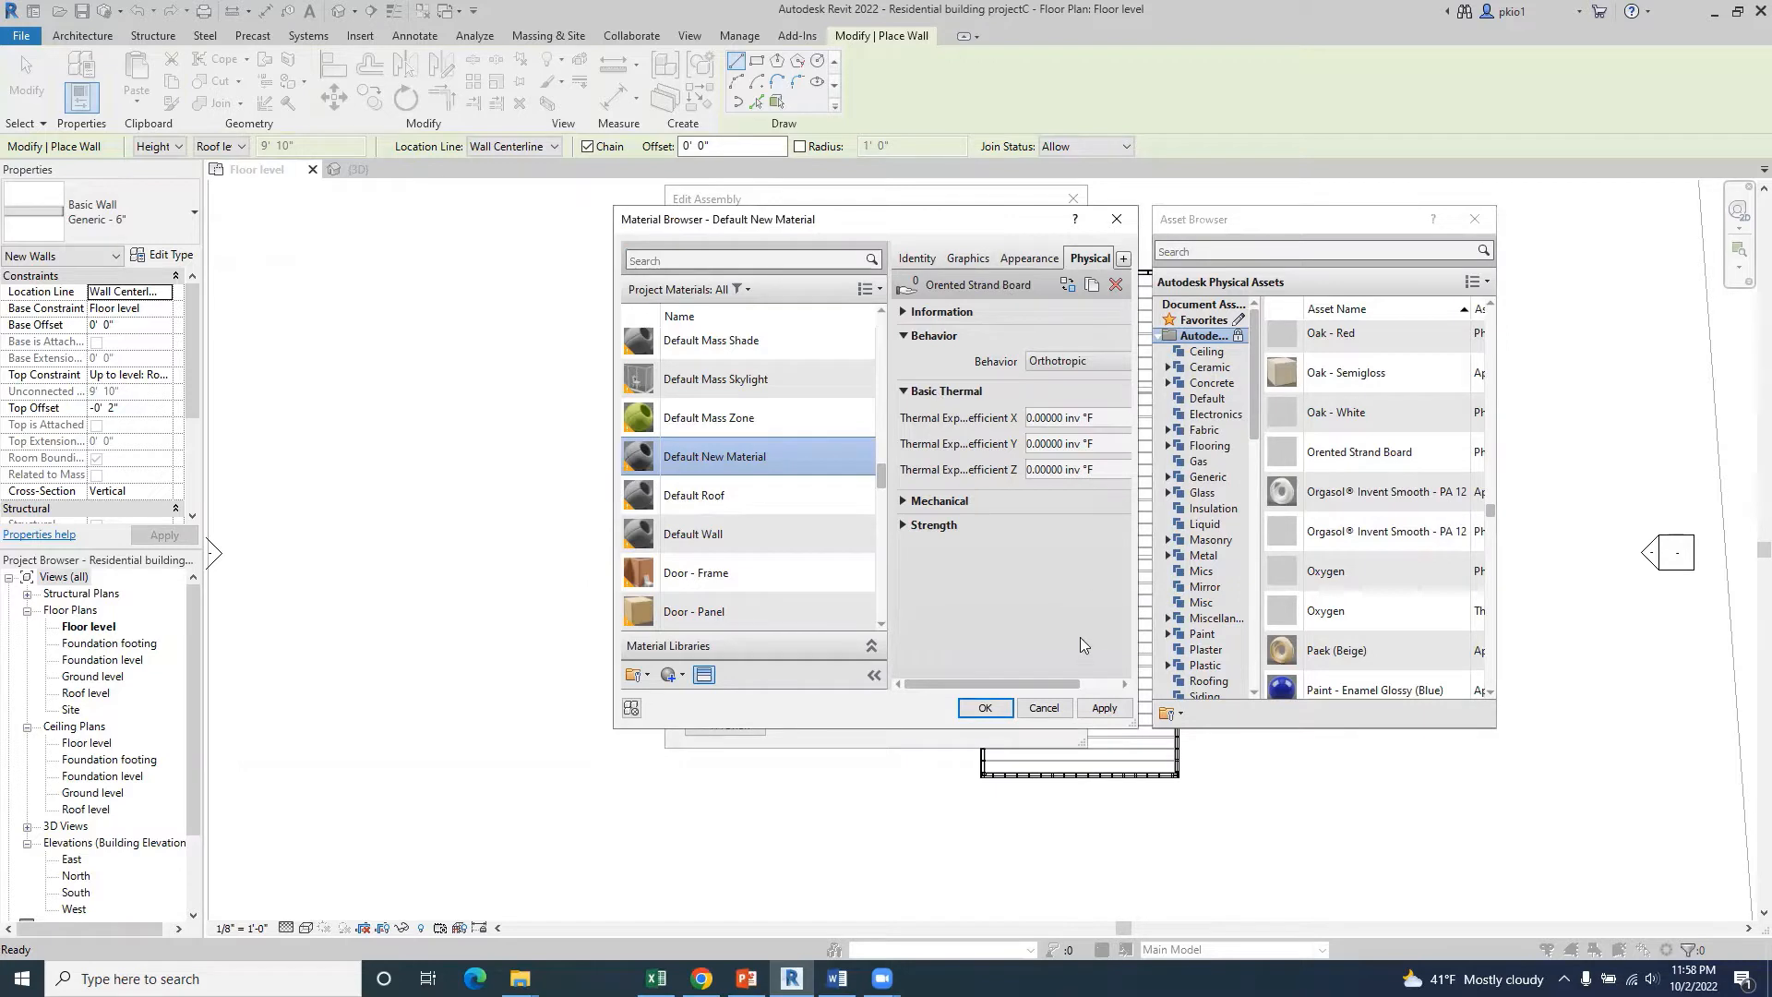
left_click(1109, 707)
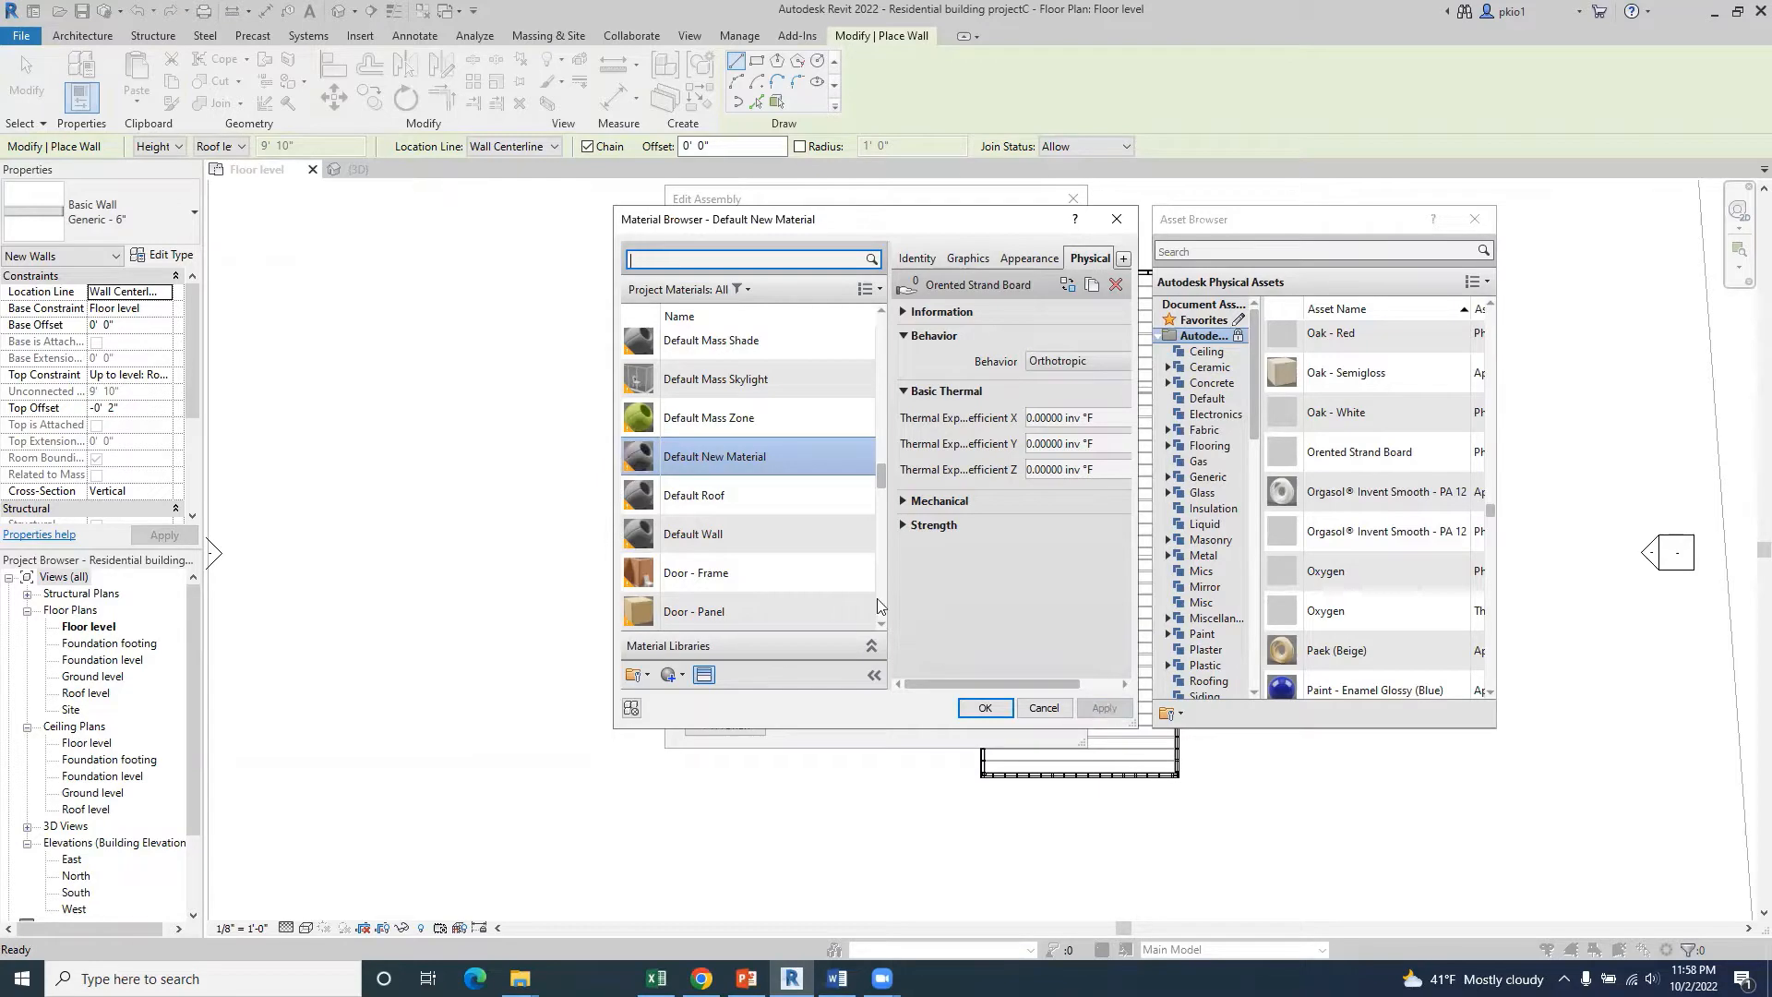
left_click(781, 454)
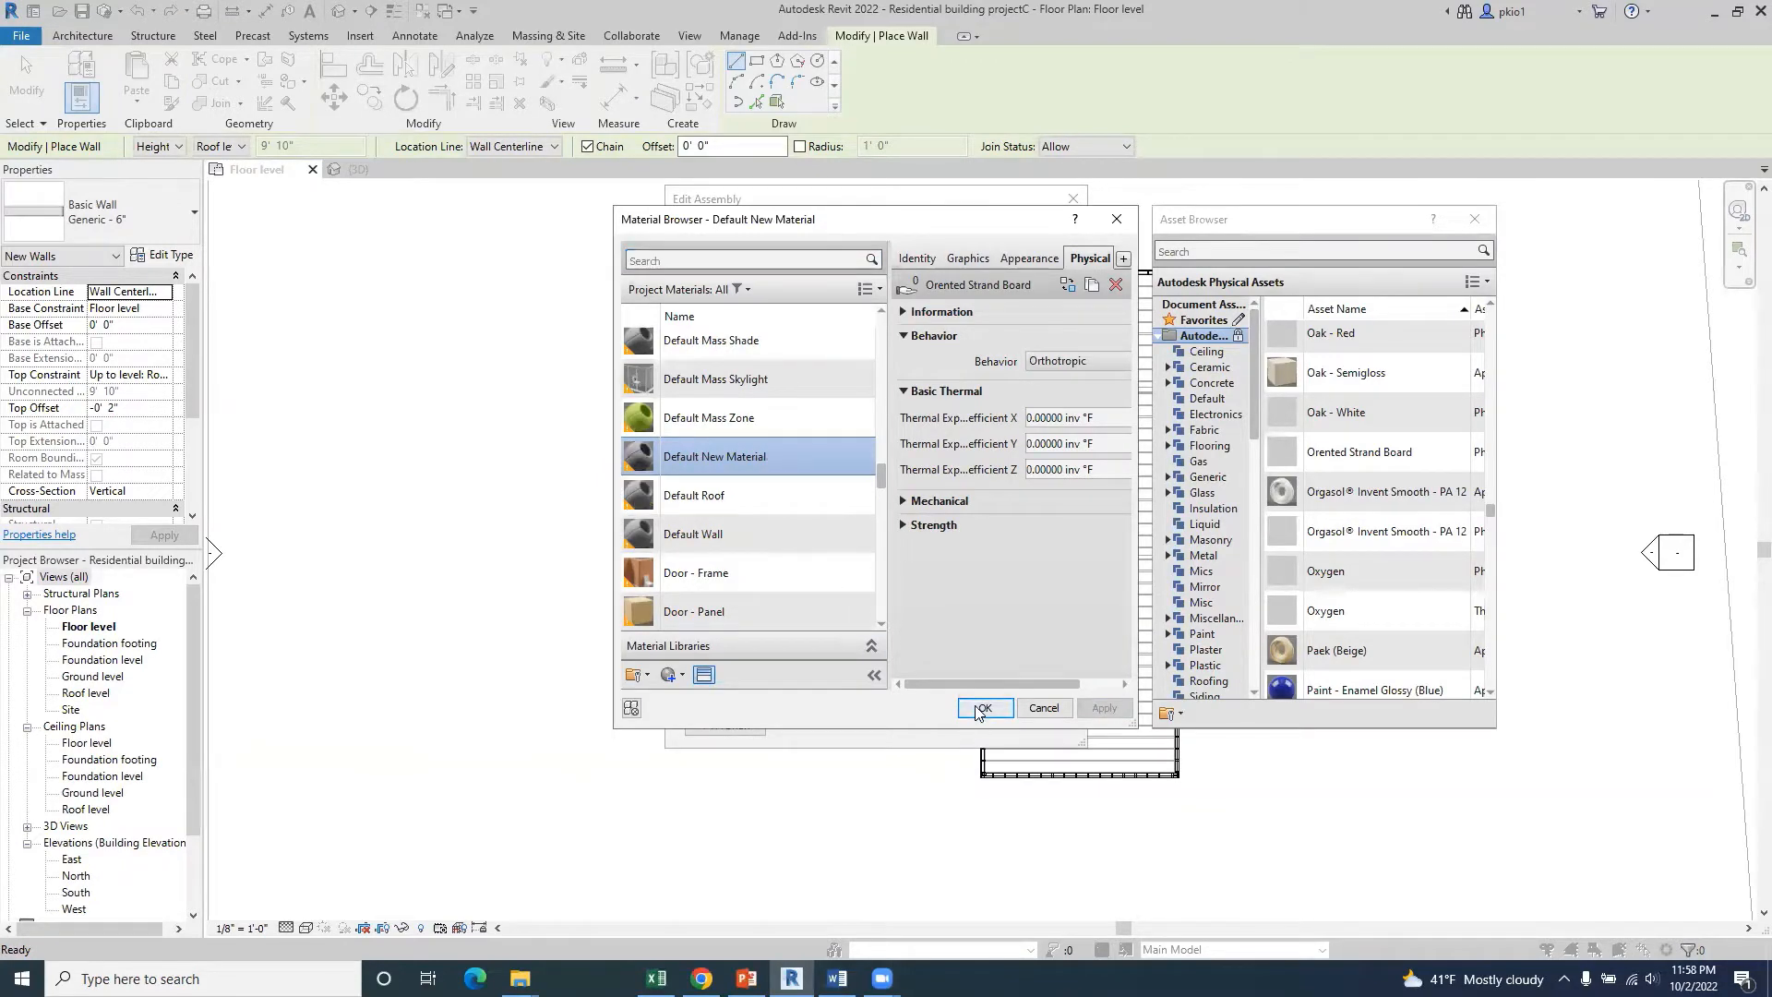
left_click(981, 709)
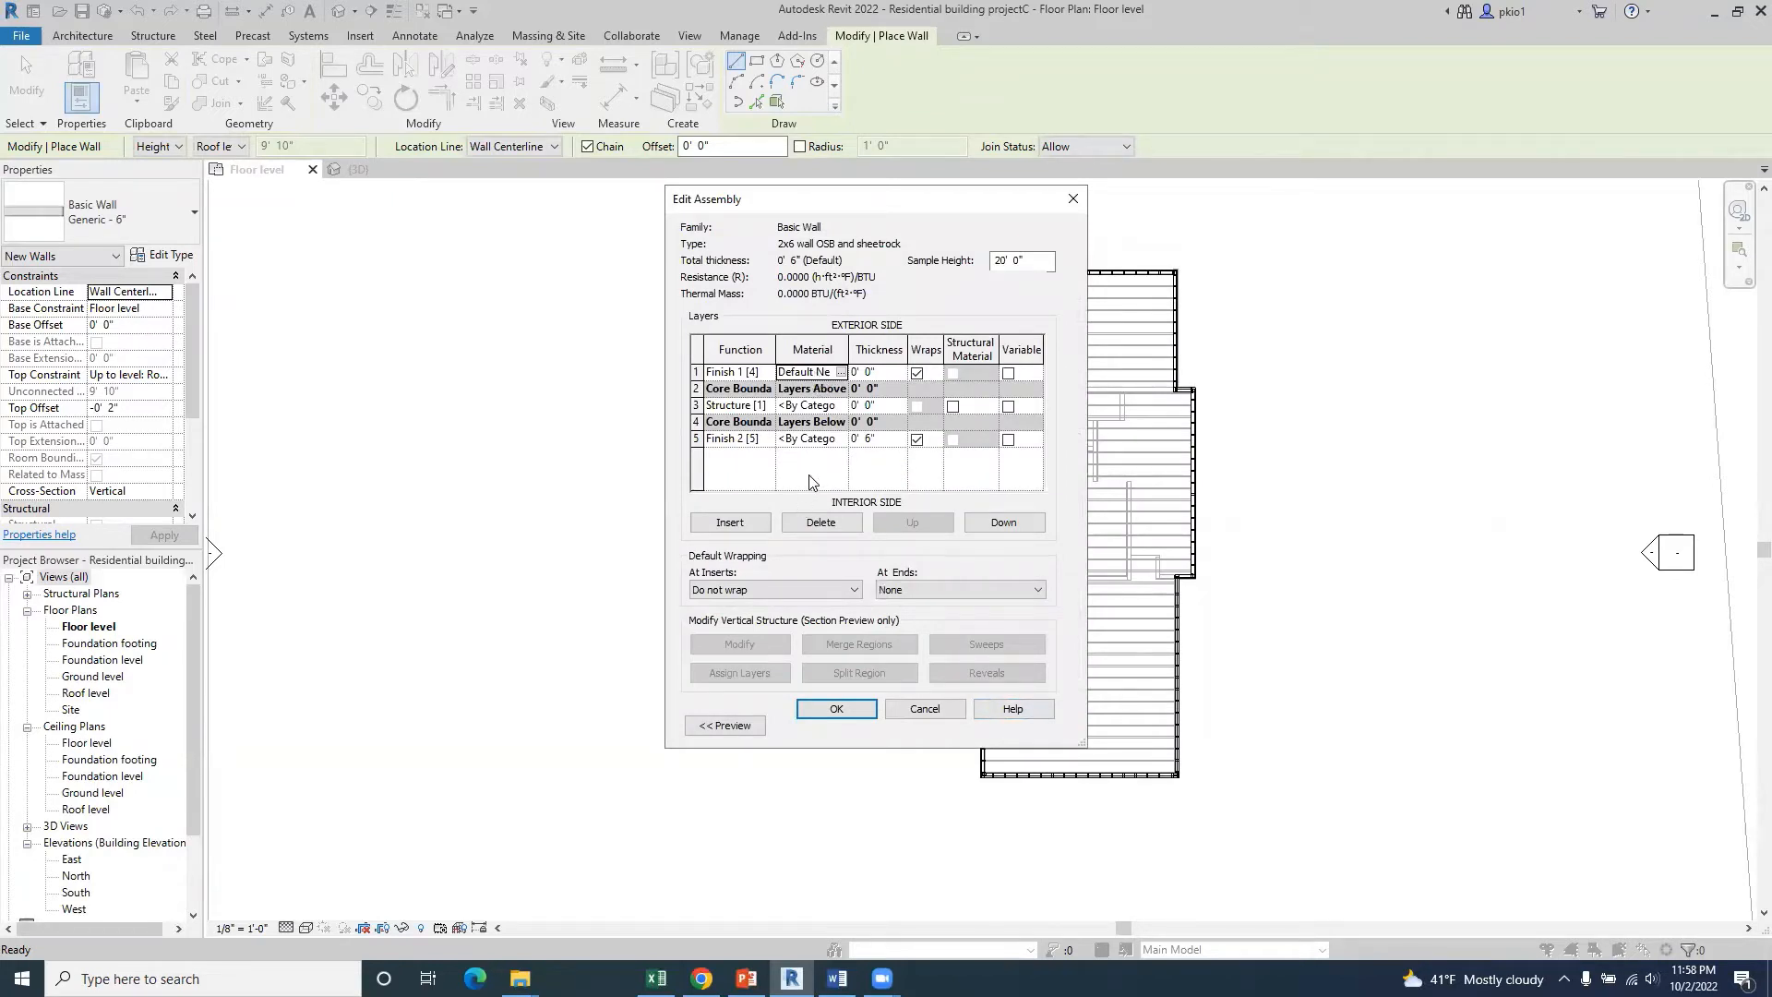
- Rename the exterior finish layer's material to "Orented Strand Board" and set the layer's thickness to 3/4"
left_click(842, 373)
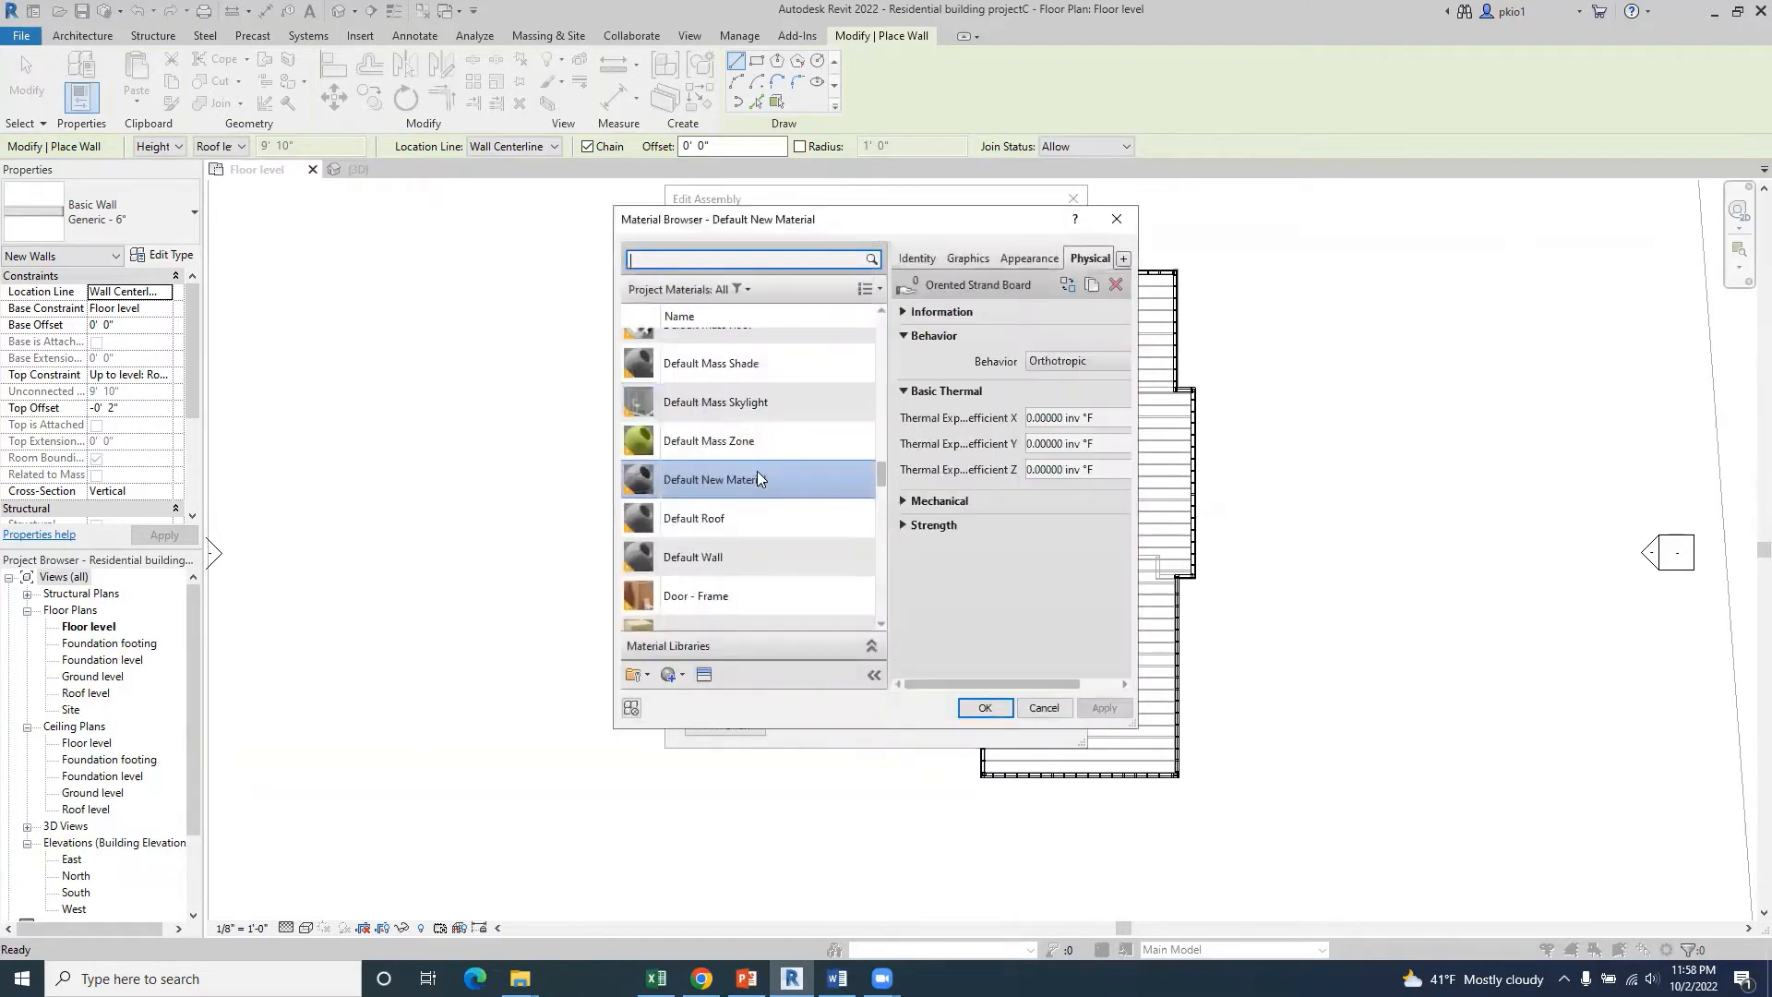
right_click(757, 472)
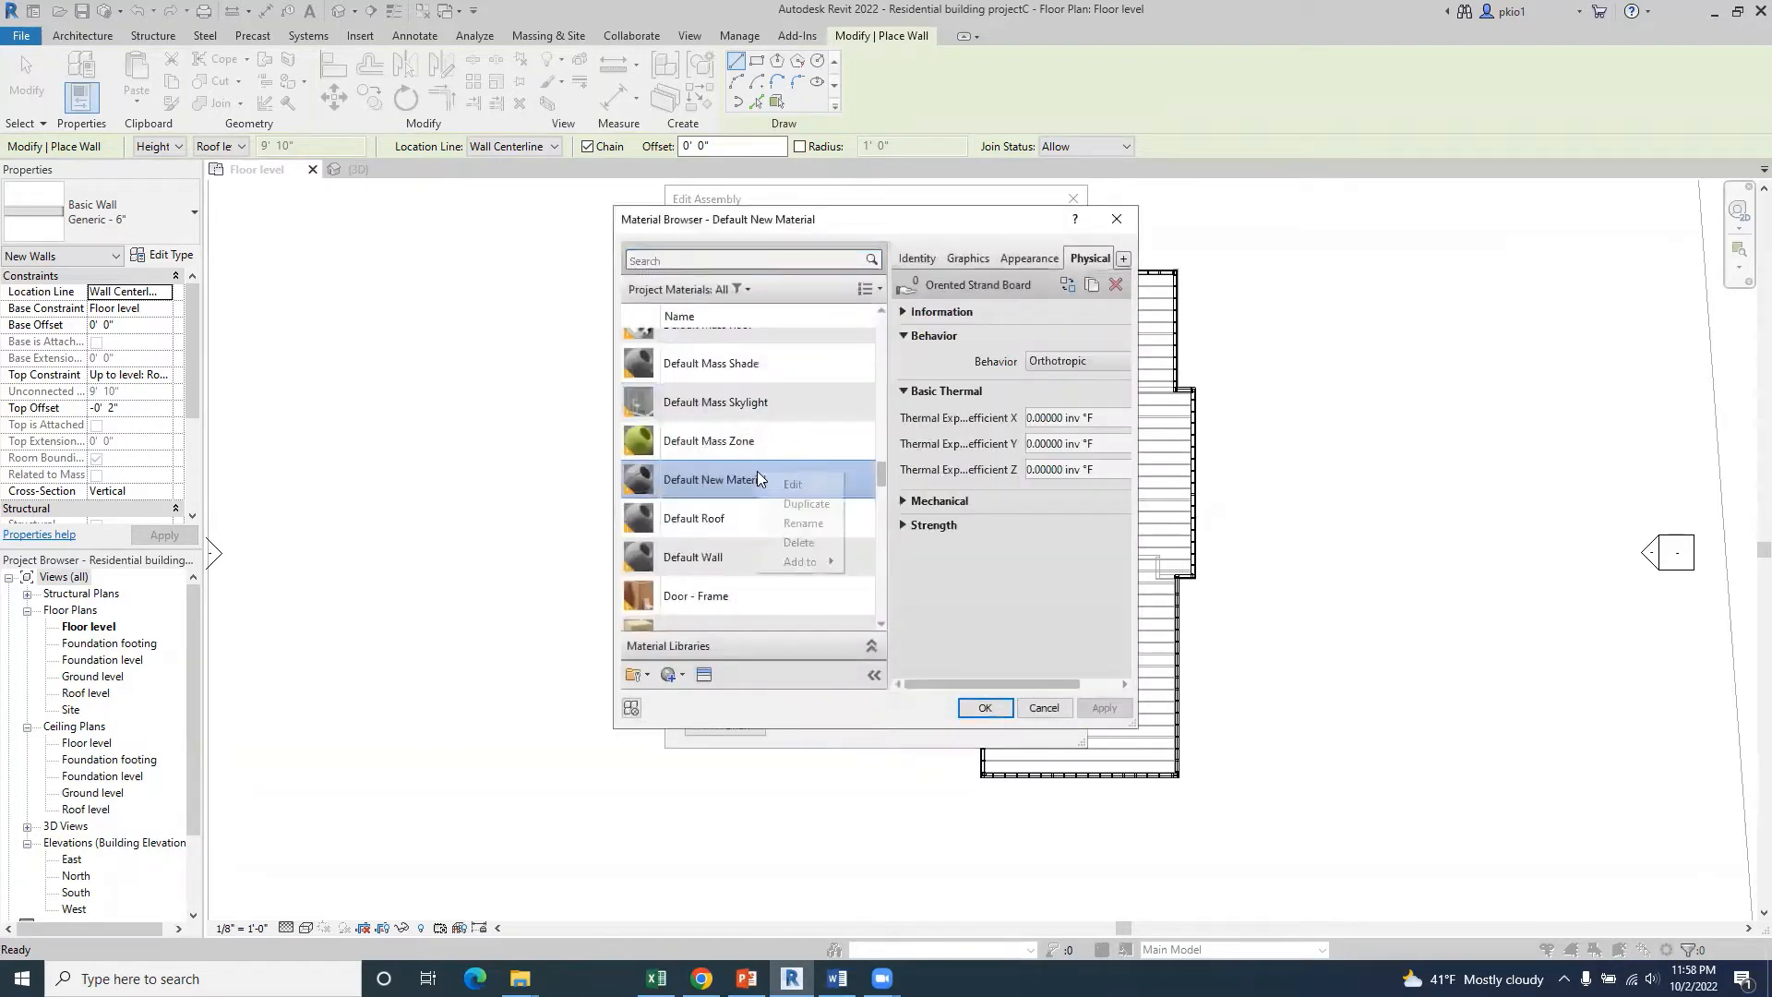
left_click(802, 523)
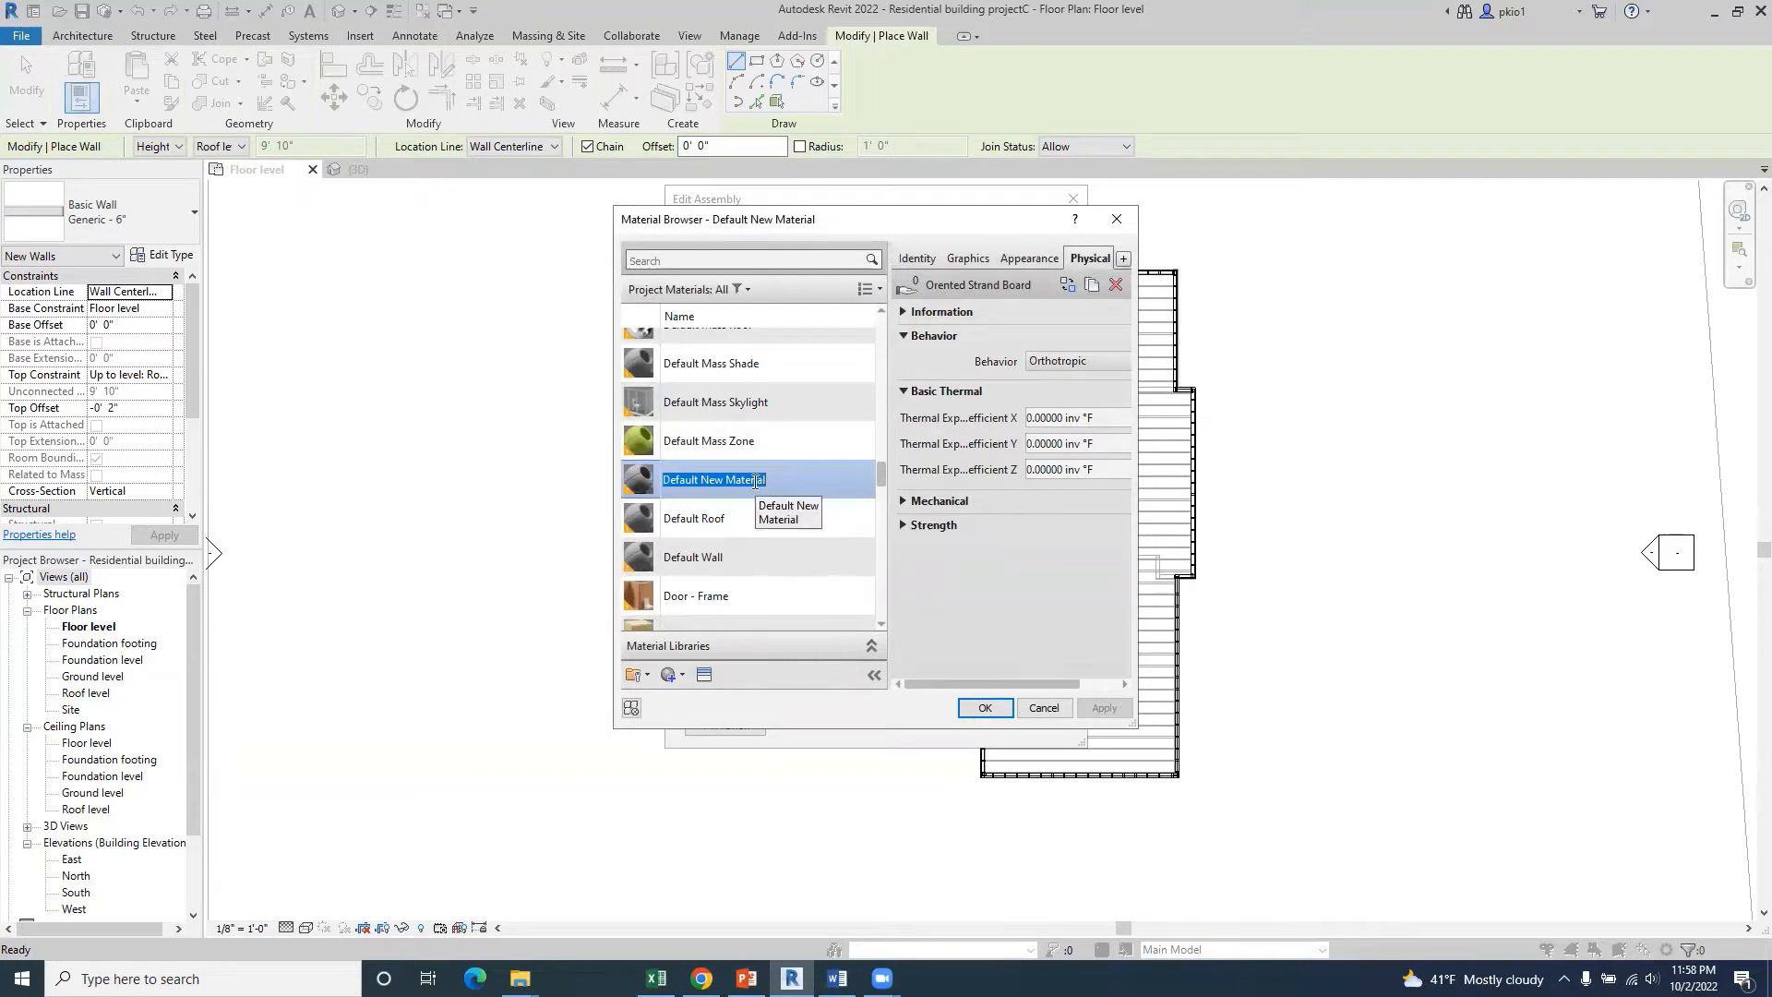
type("Orented Strand Board")
left_click(986, 708)
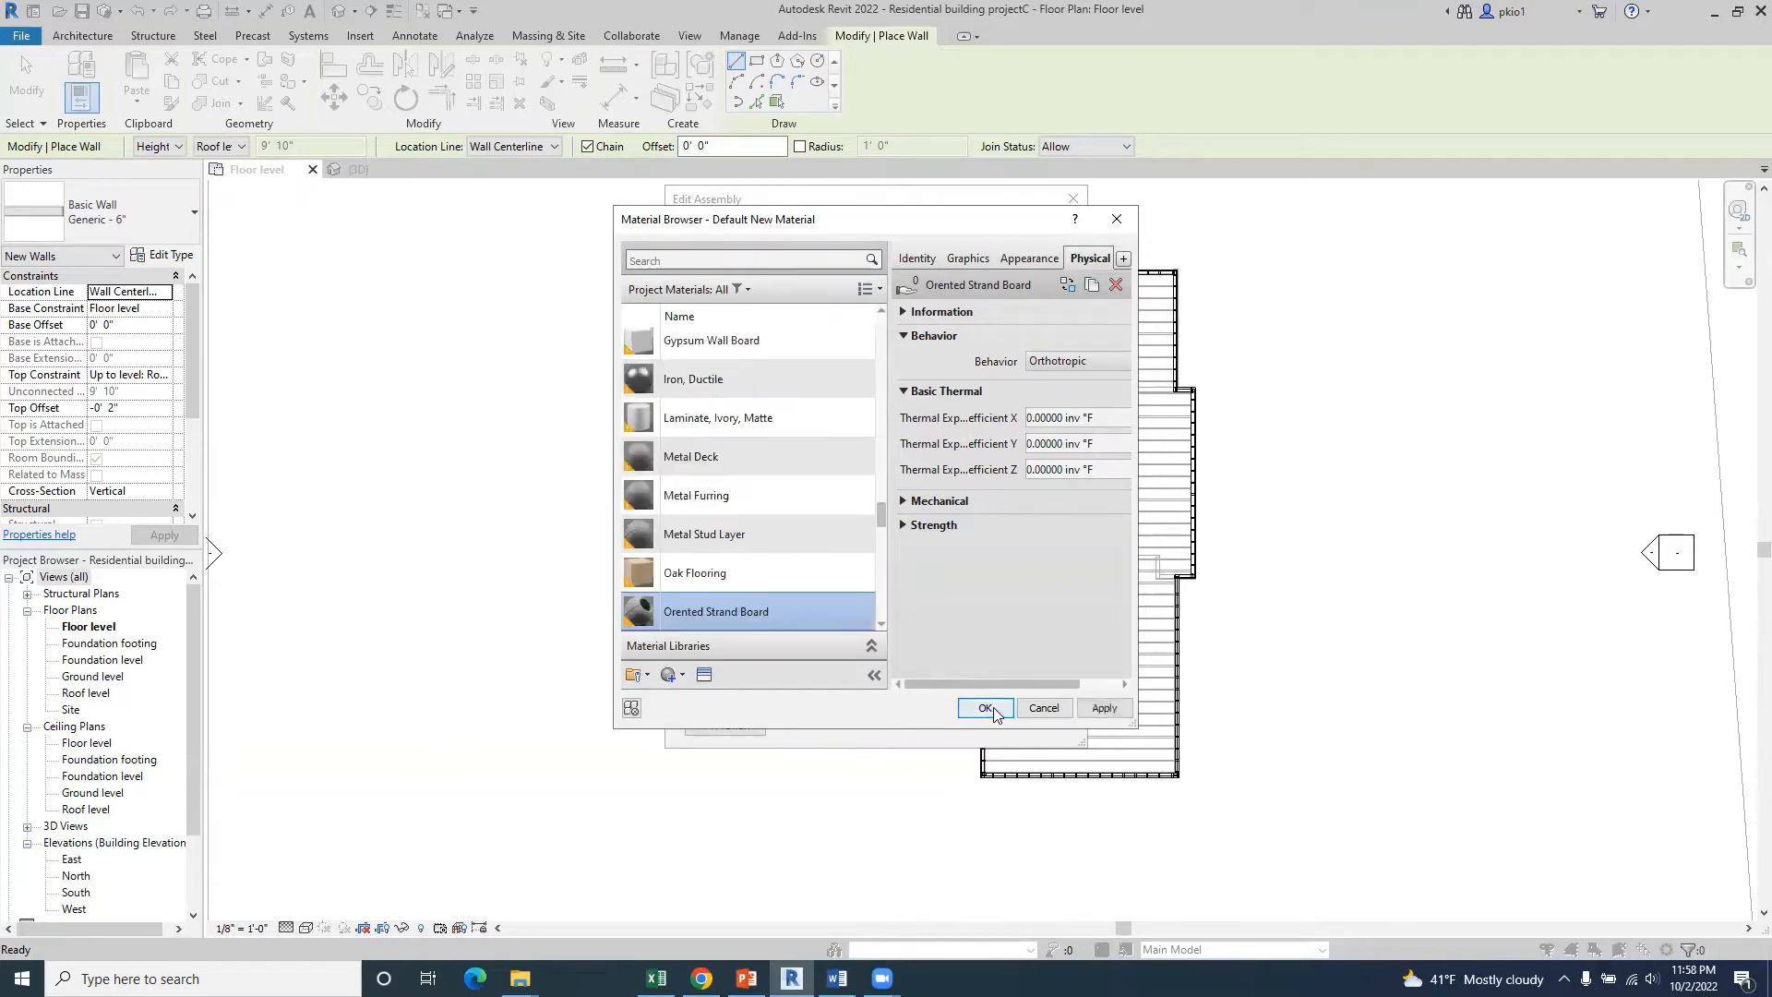
left_click(984, 716)
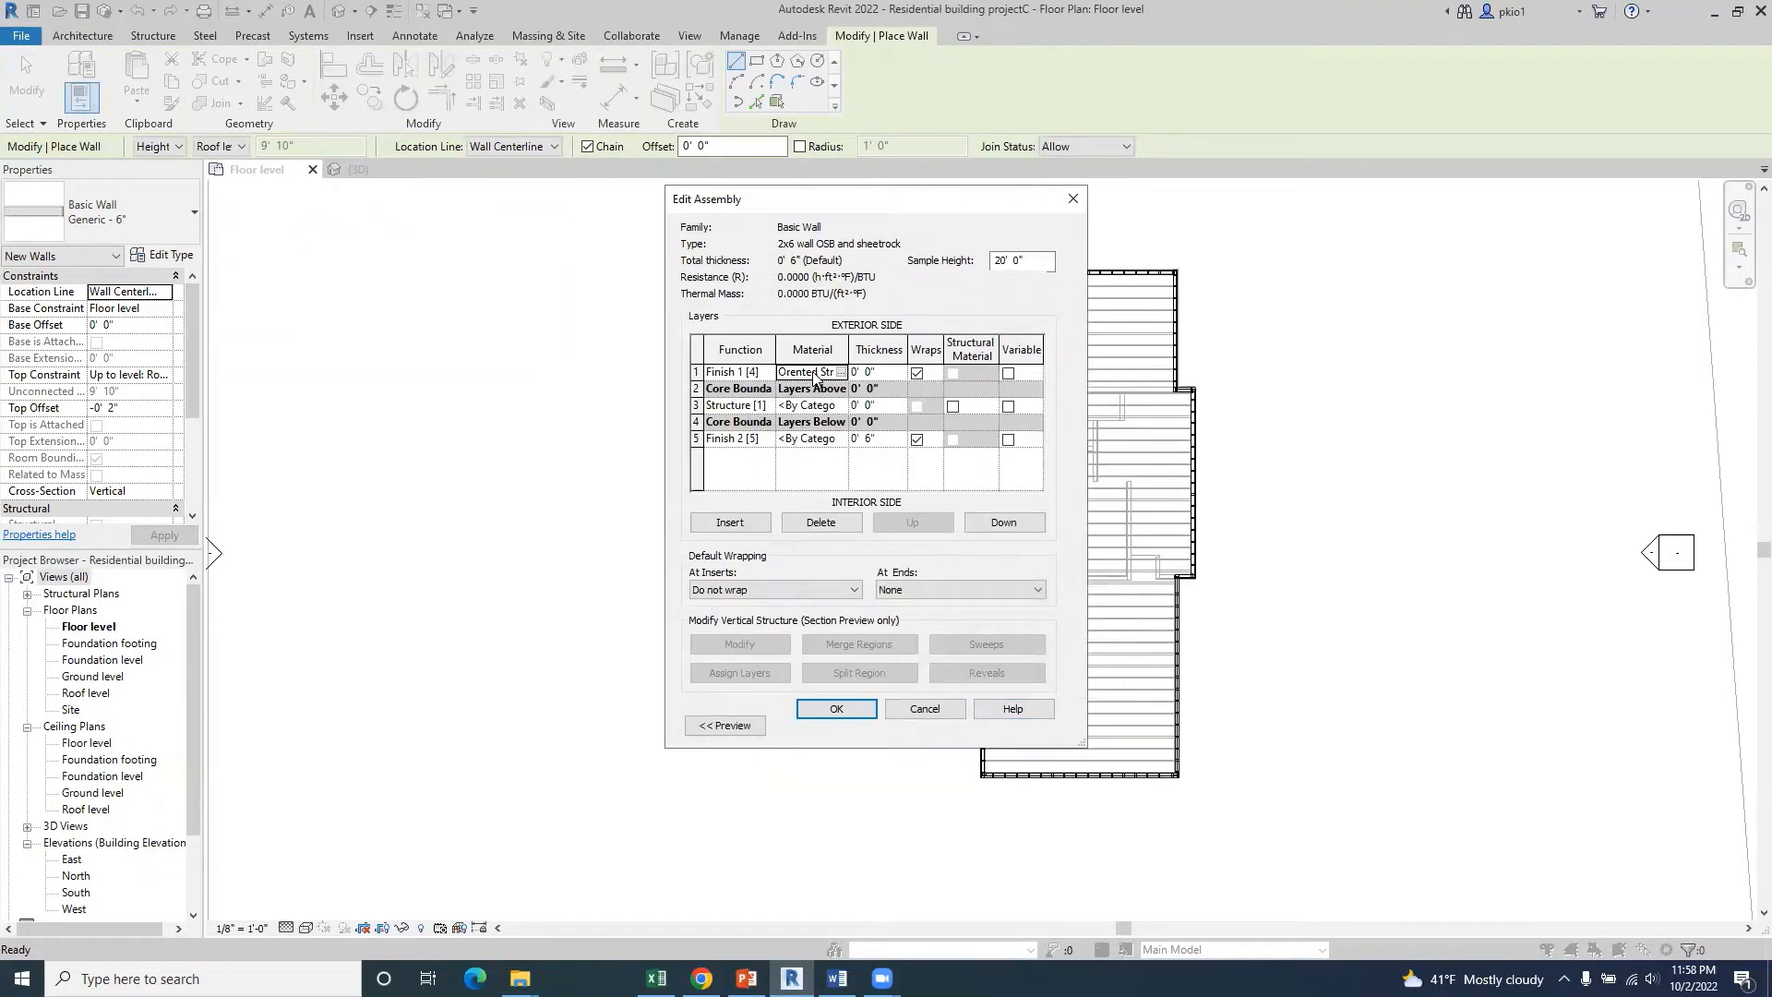
left_click(868, 373)
type("3/4")
- Find the Air material in the project materials and assign it to the Structure [1] layer
left_click(755, 407)
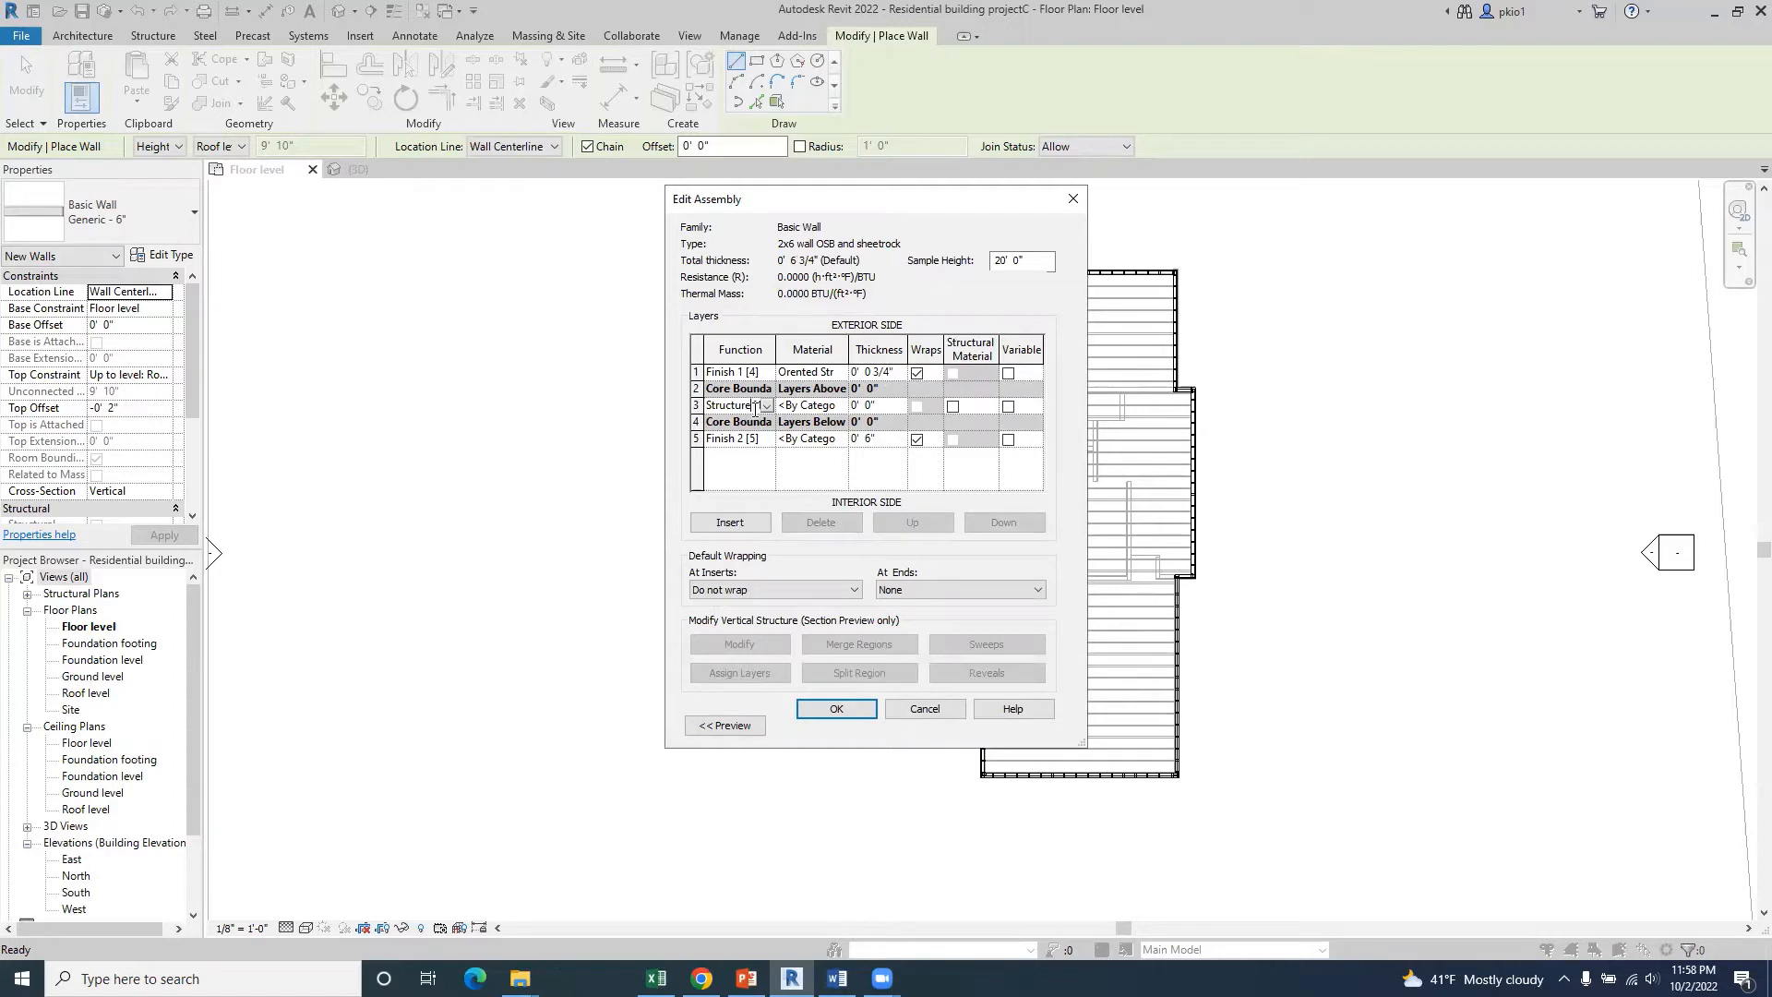
left_click(834, 411)
left_click(845, 410)
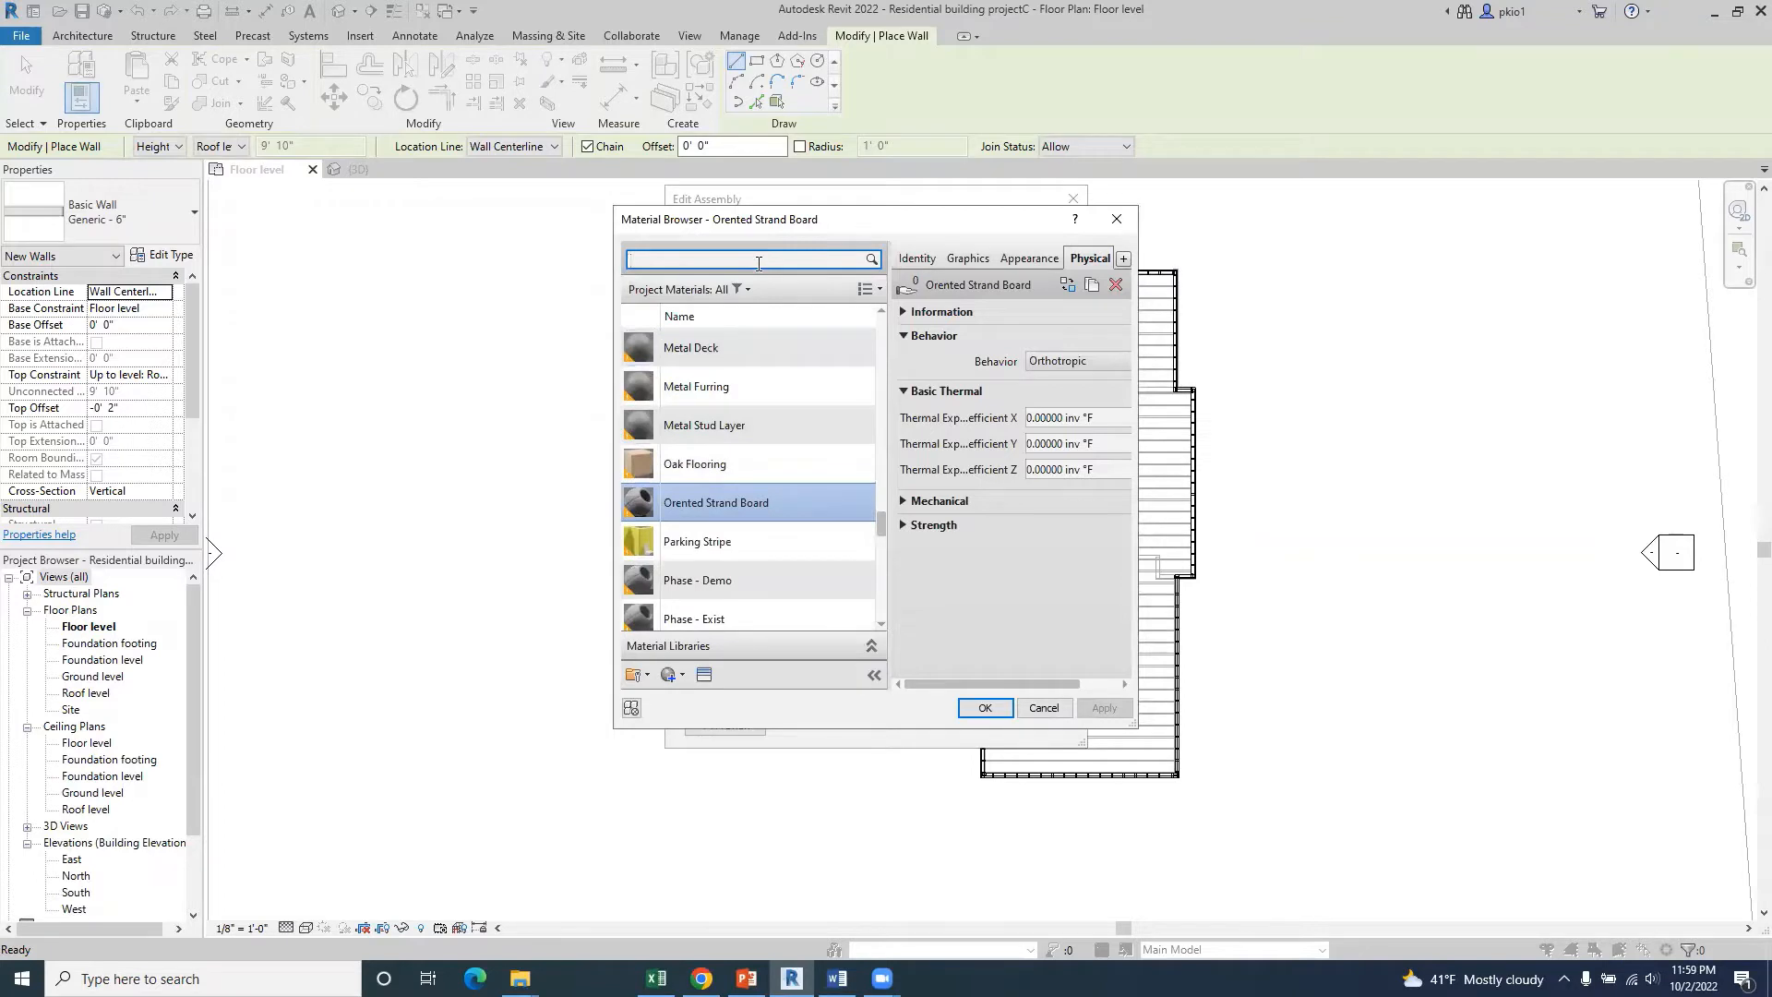
type("Air")
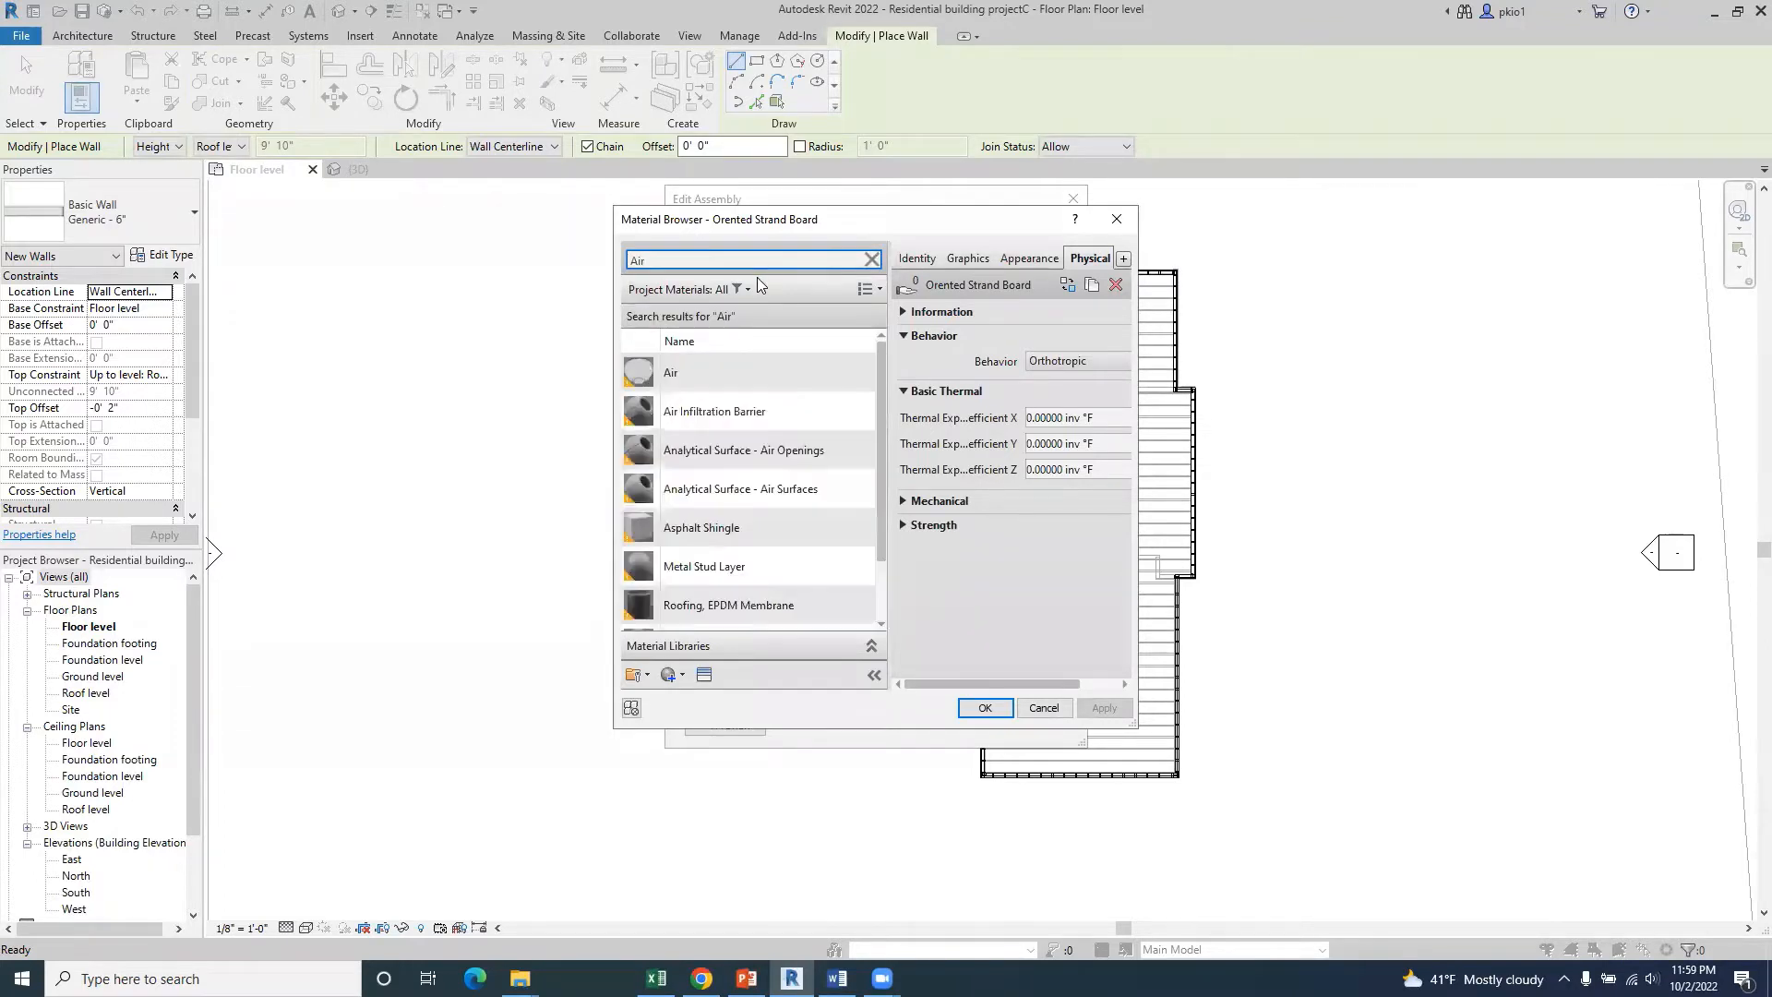
left_click(709, 375)
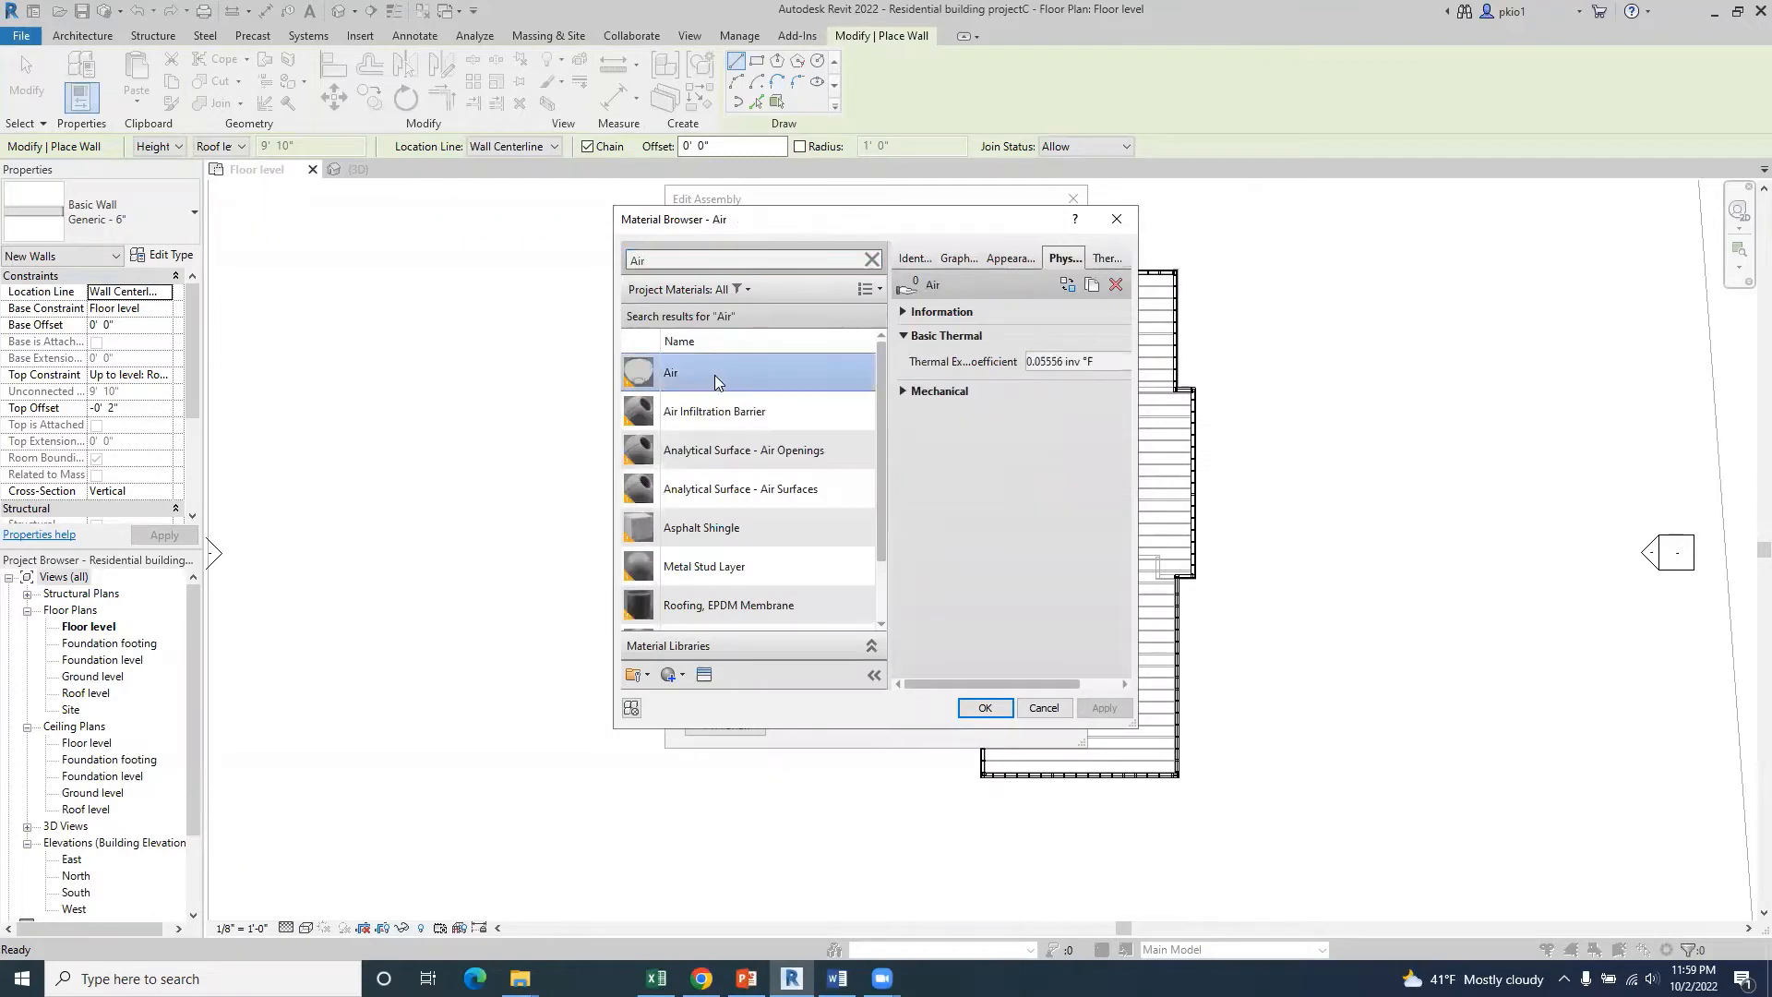
left_click(985, 708)
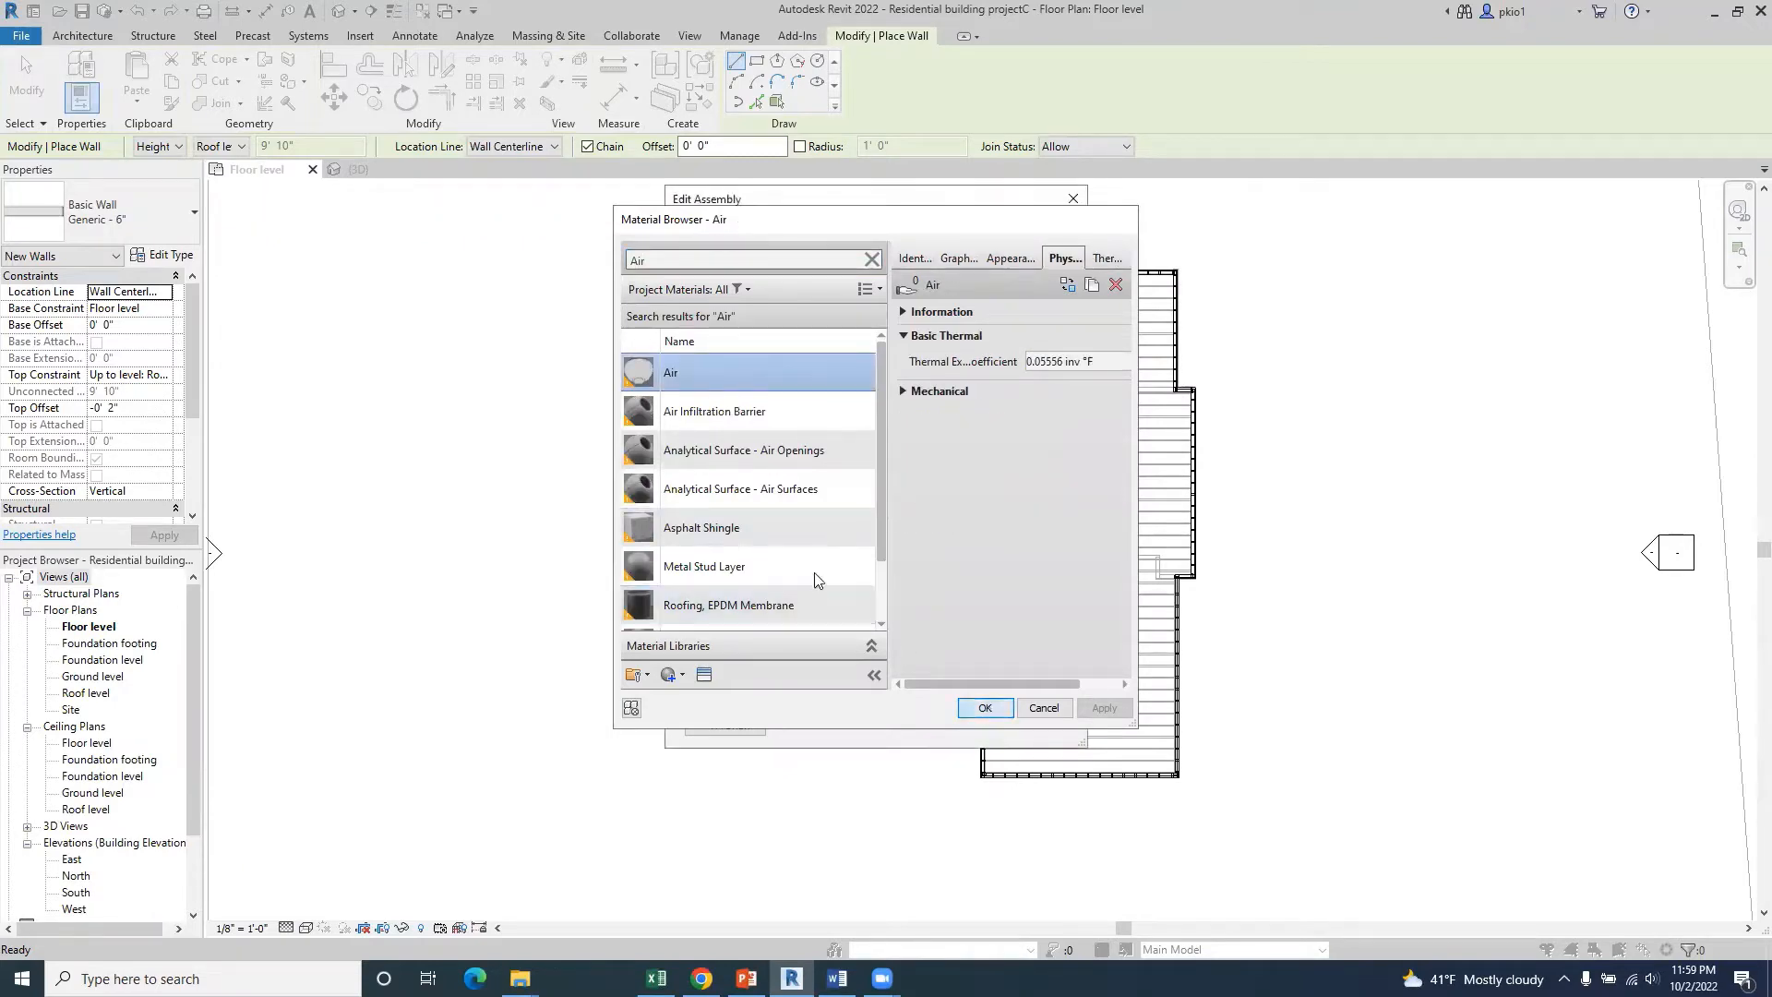
- Set the Structure [1] layer's thickness to 5 1/2"
left_click(894, 403)
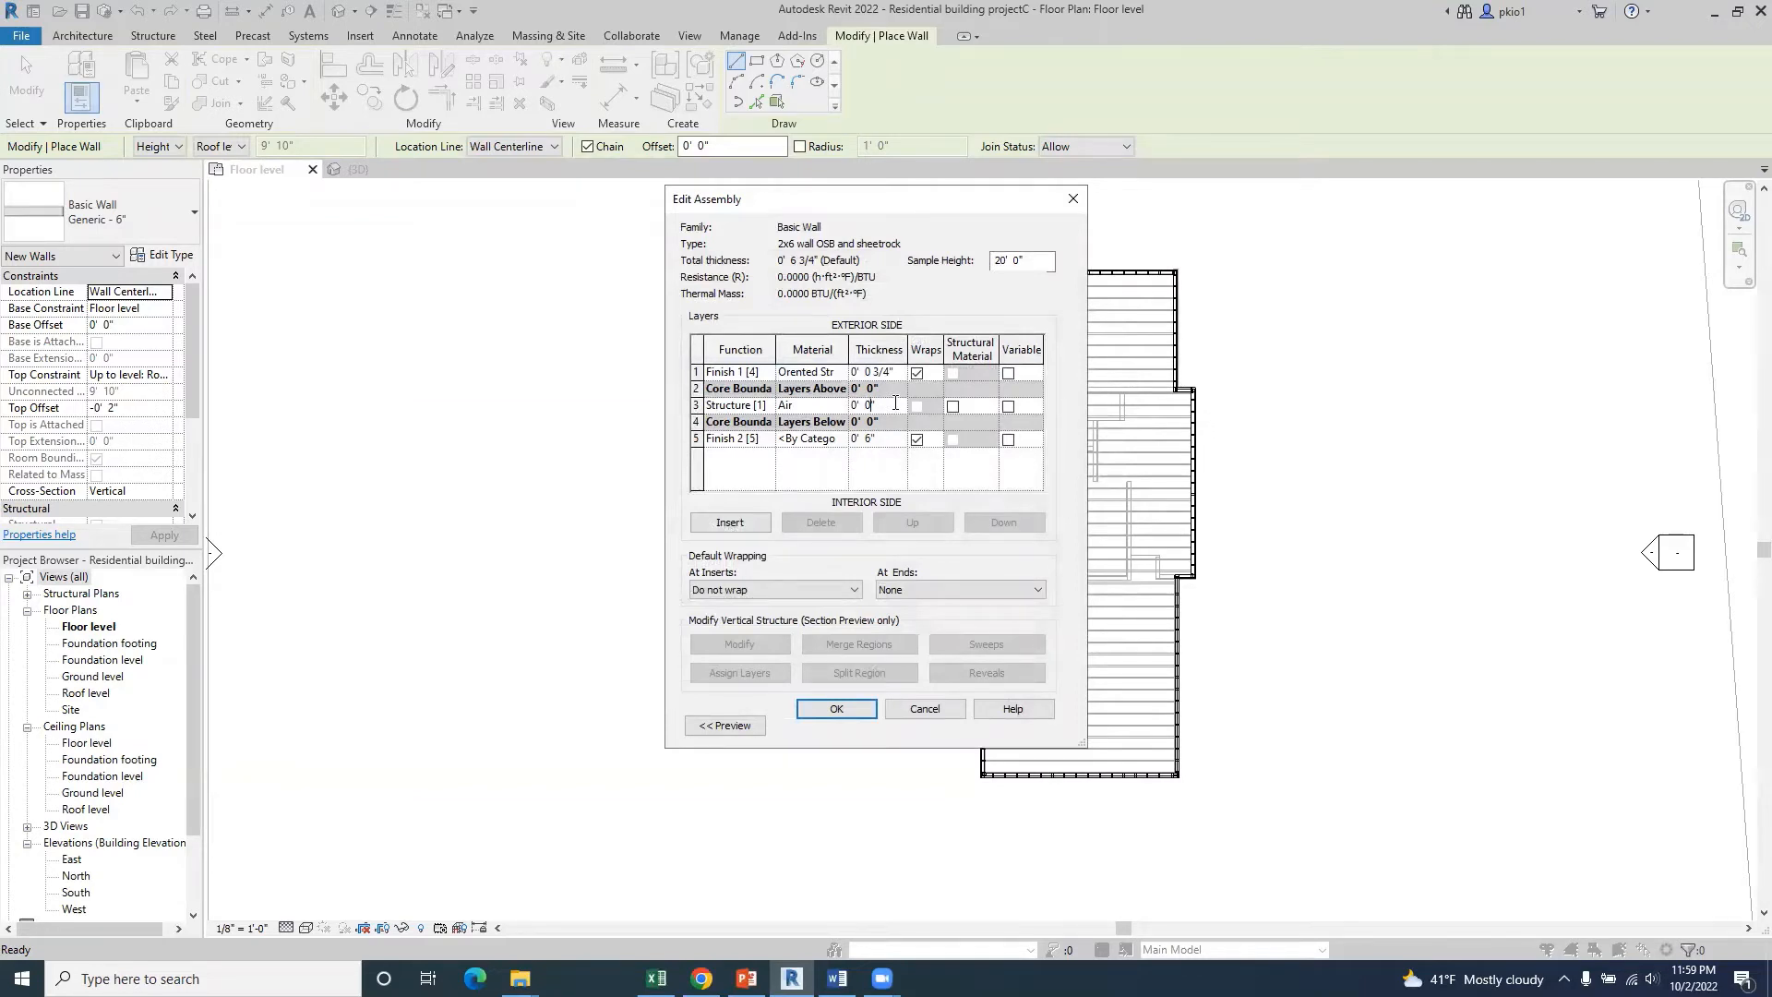
key("BackSpace")
key("BackSpace")
type("5 1/2")
- Search the project materials for "gyp" and assign Gypsum Wall Board to the Finish 2 [5] interior layer
left_click(727, 439)
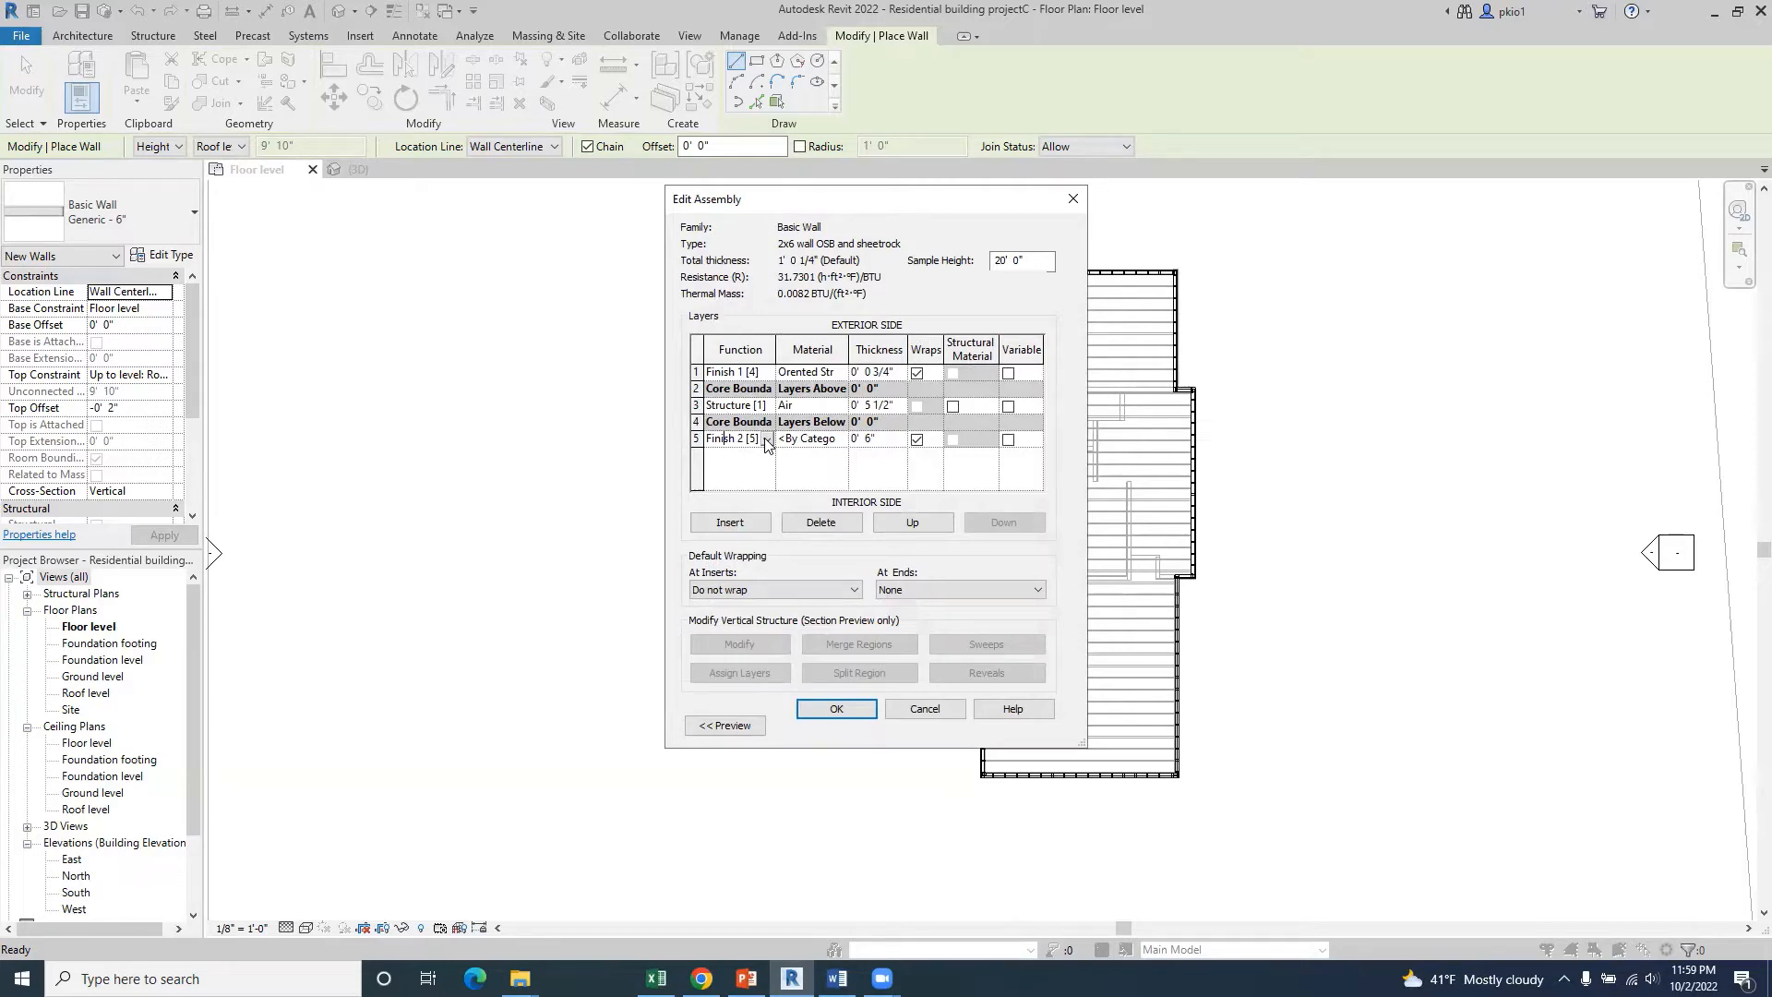
left_click(835, 440)
left_click(842, 439)
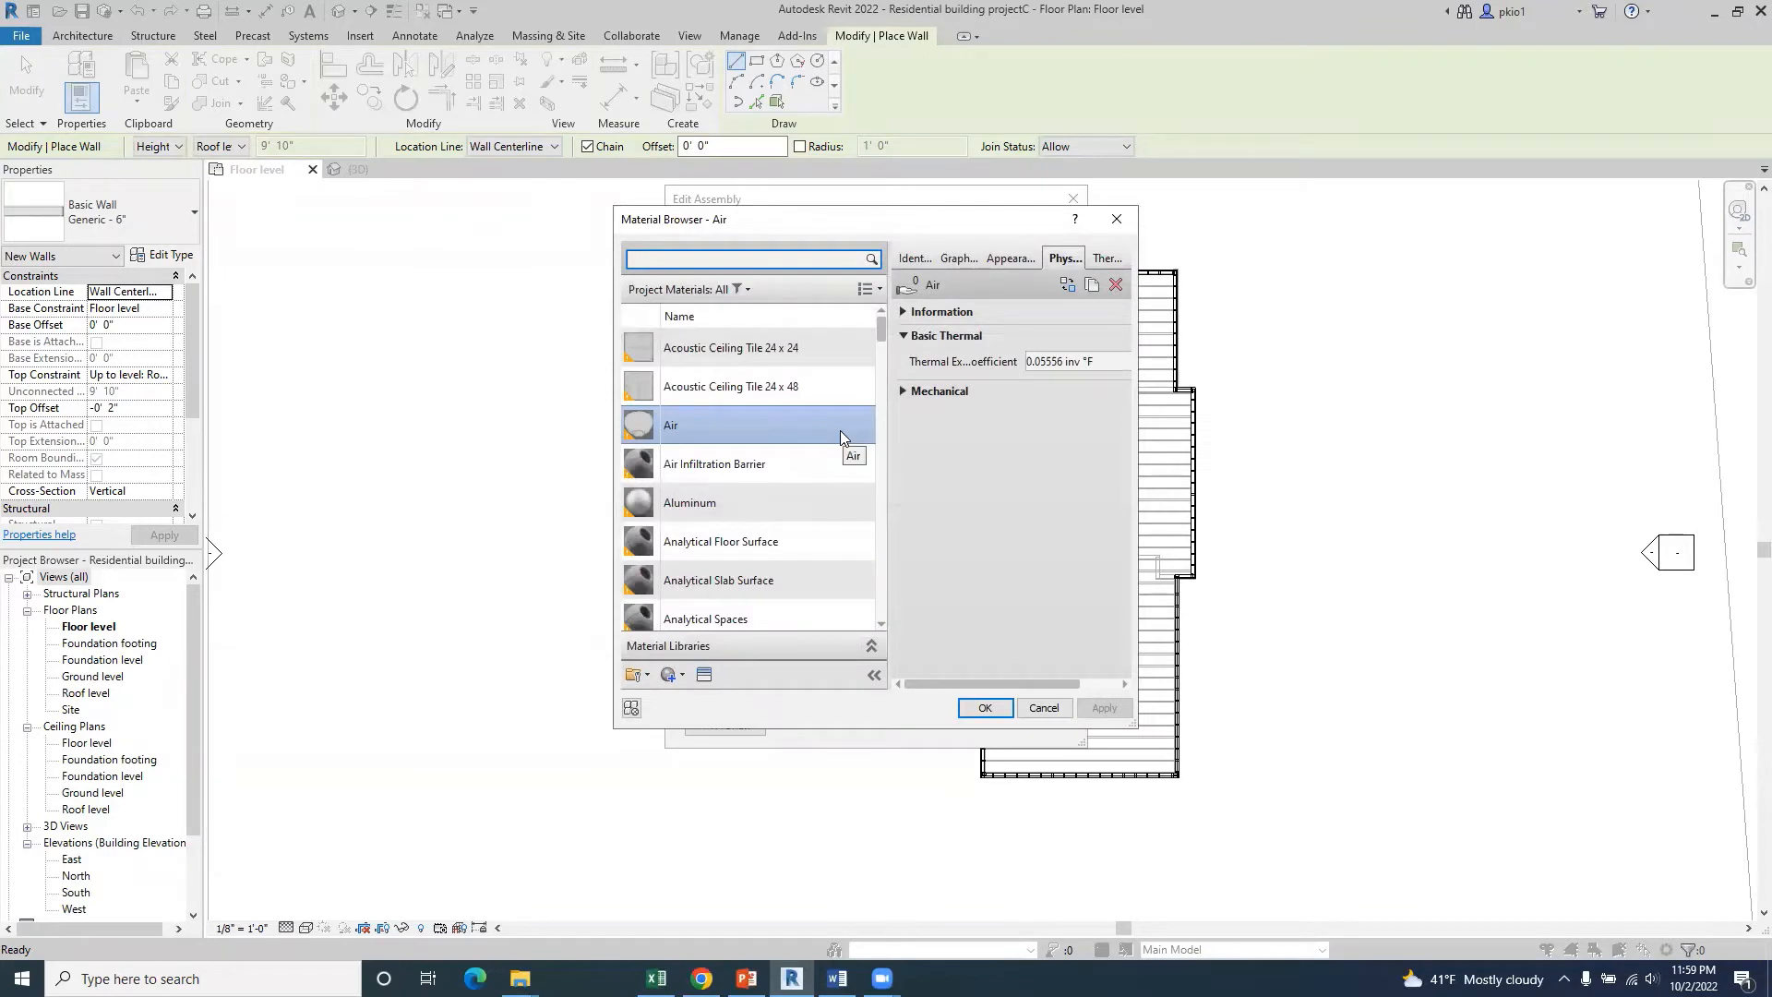
type("gyp")
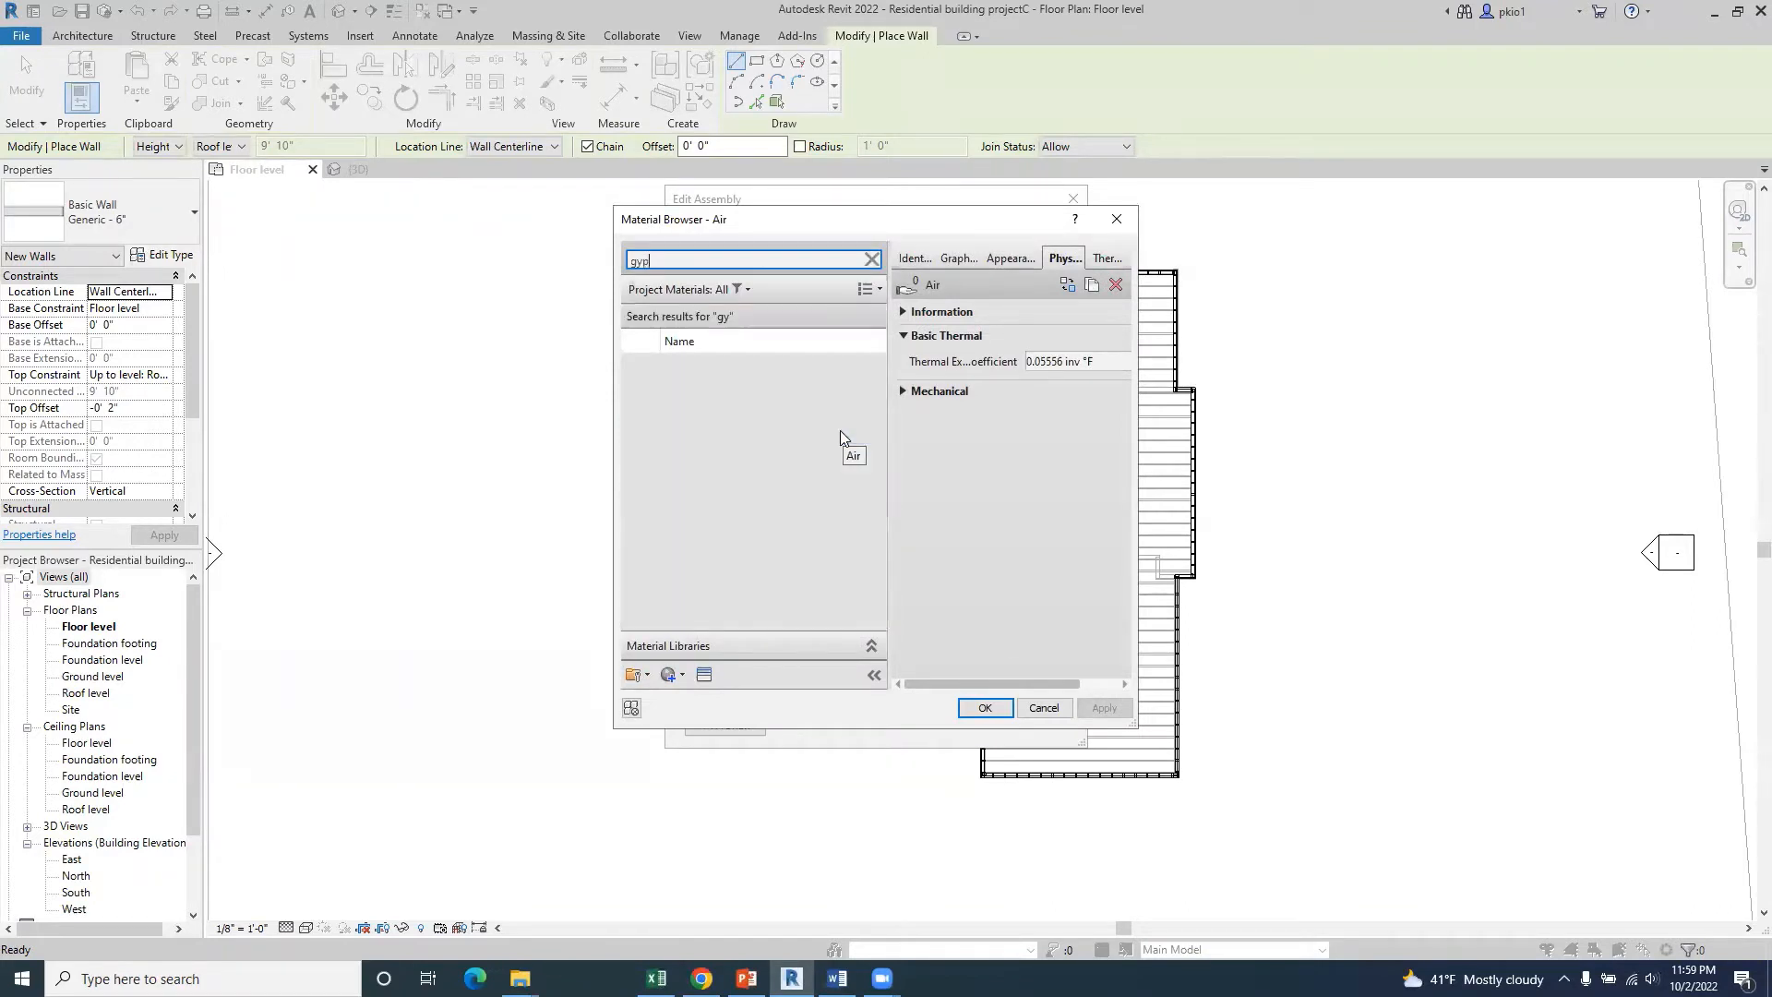
left_click(785, 374)
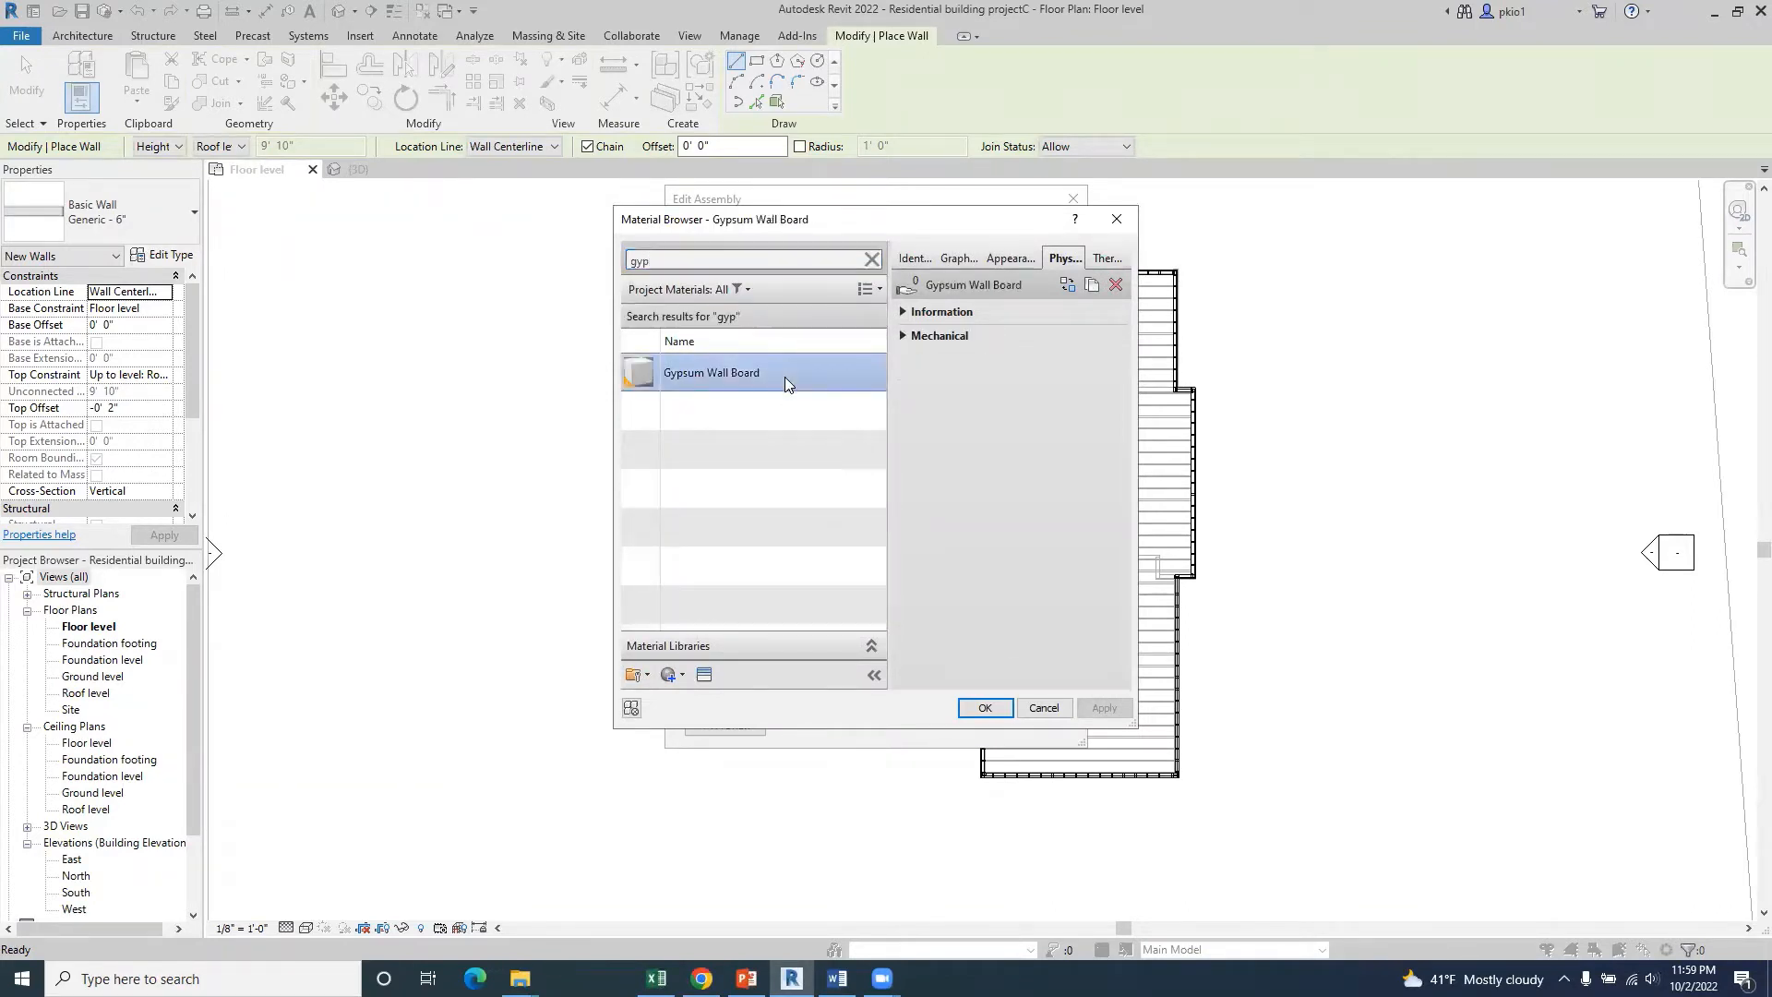
left_click(985, 708)
- Set the Finish 2 [5] layer's thickness to 1/2" and accept the assembly and wall type properties
left_click(873, 439)
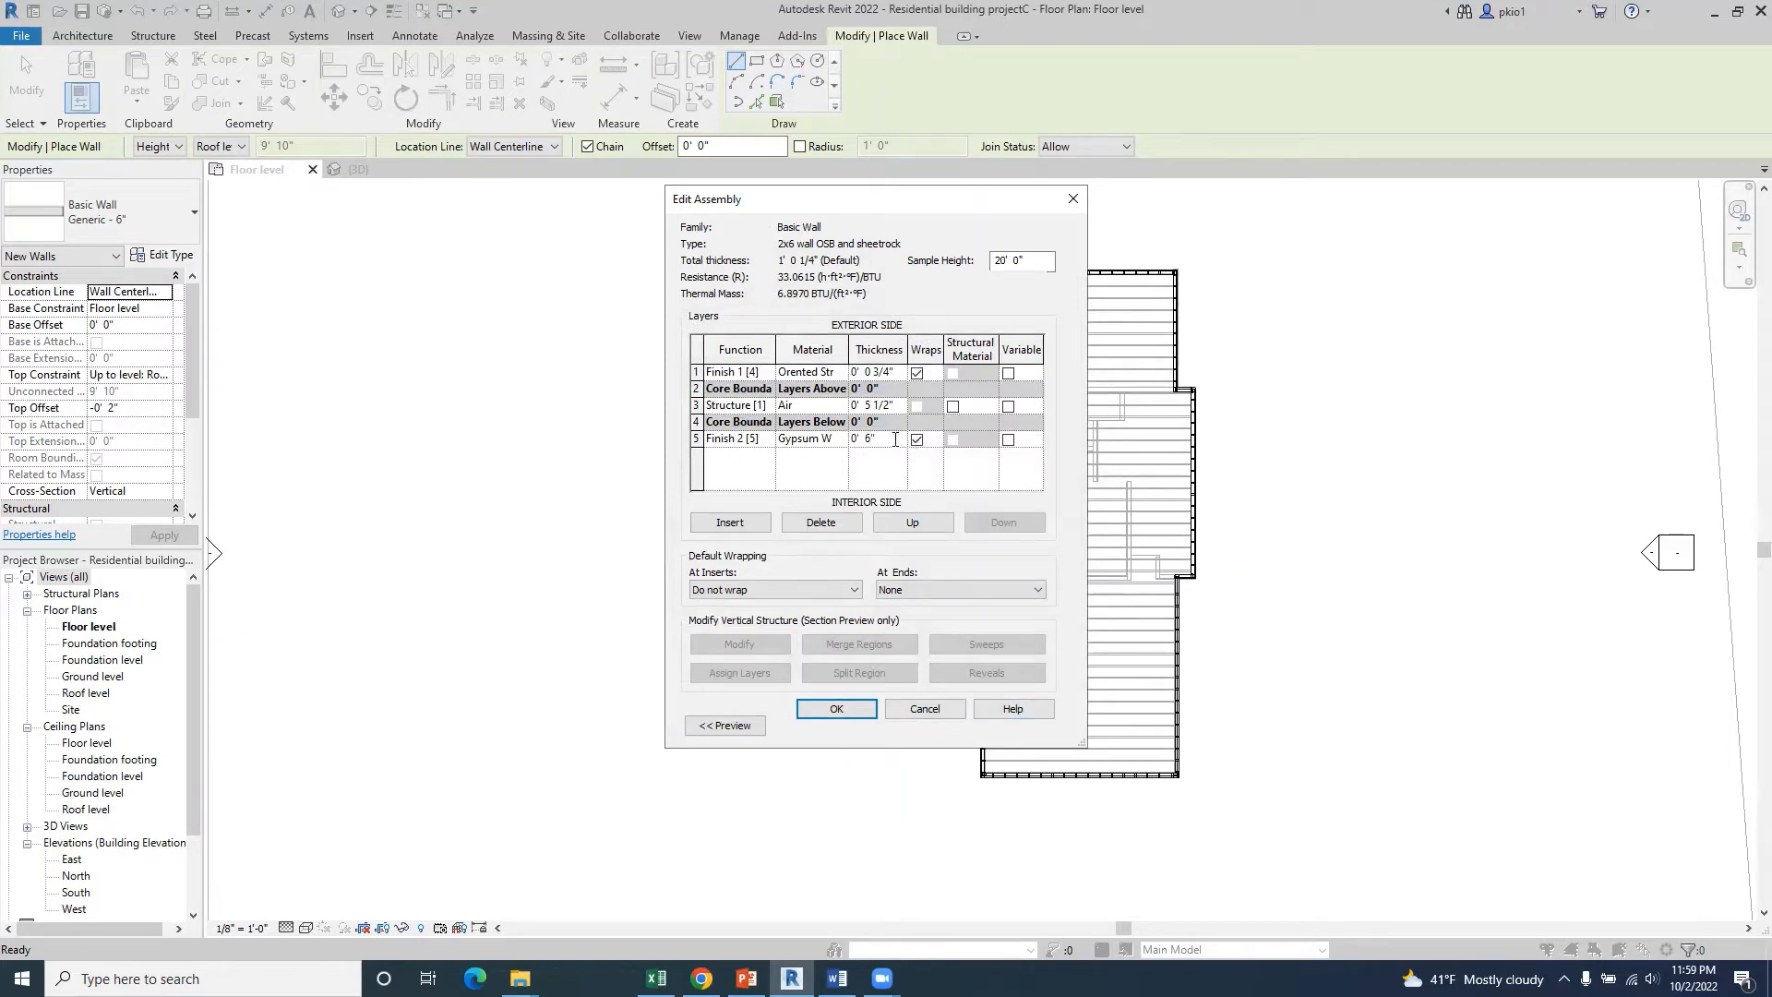
key("BackSpace")
type("0 1/2\"")
left_click(837, 709)
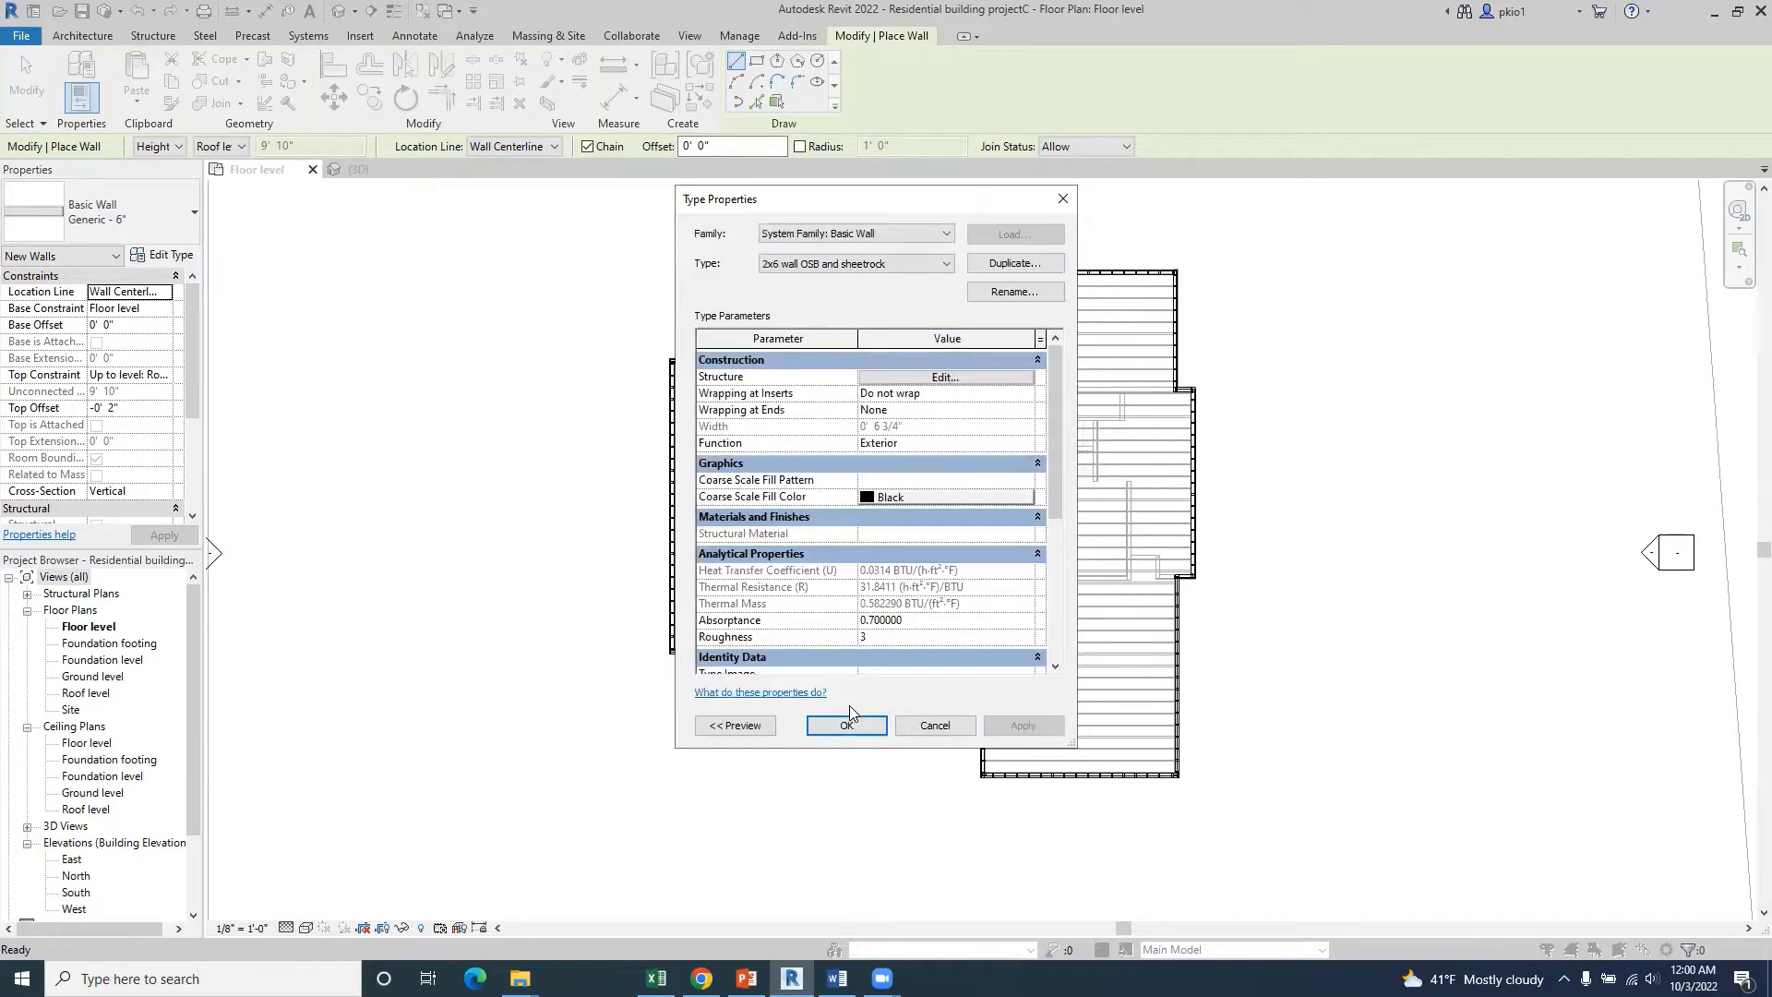
left_click(849, 724)
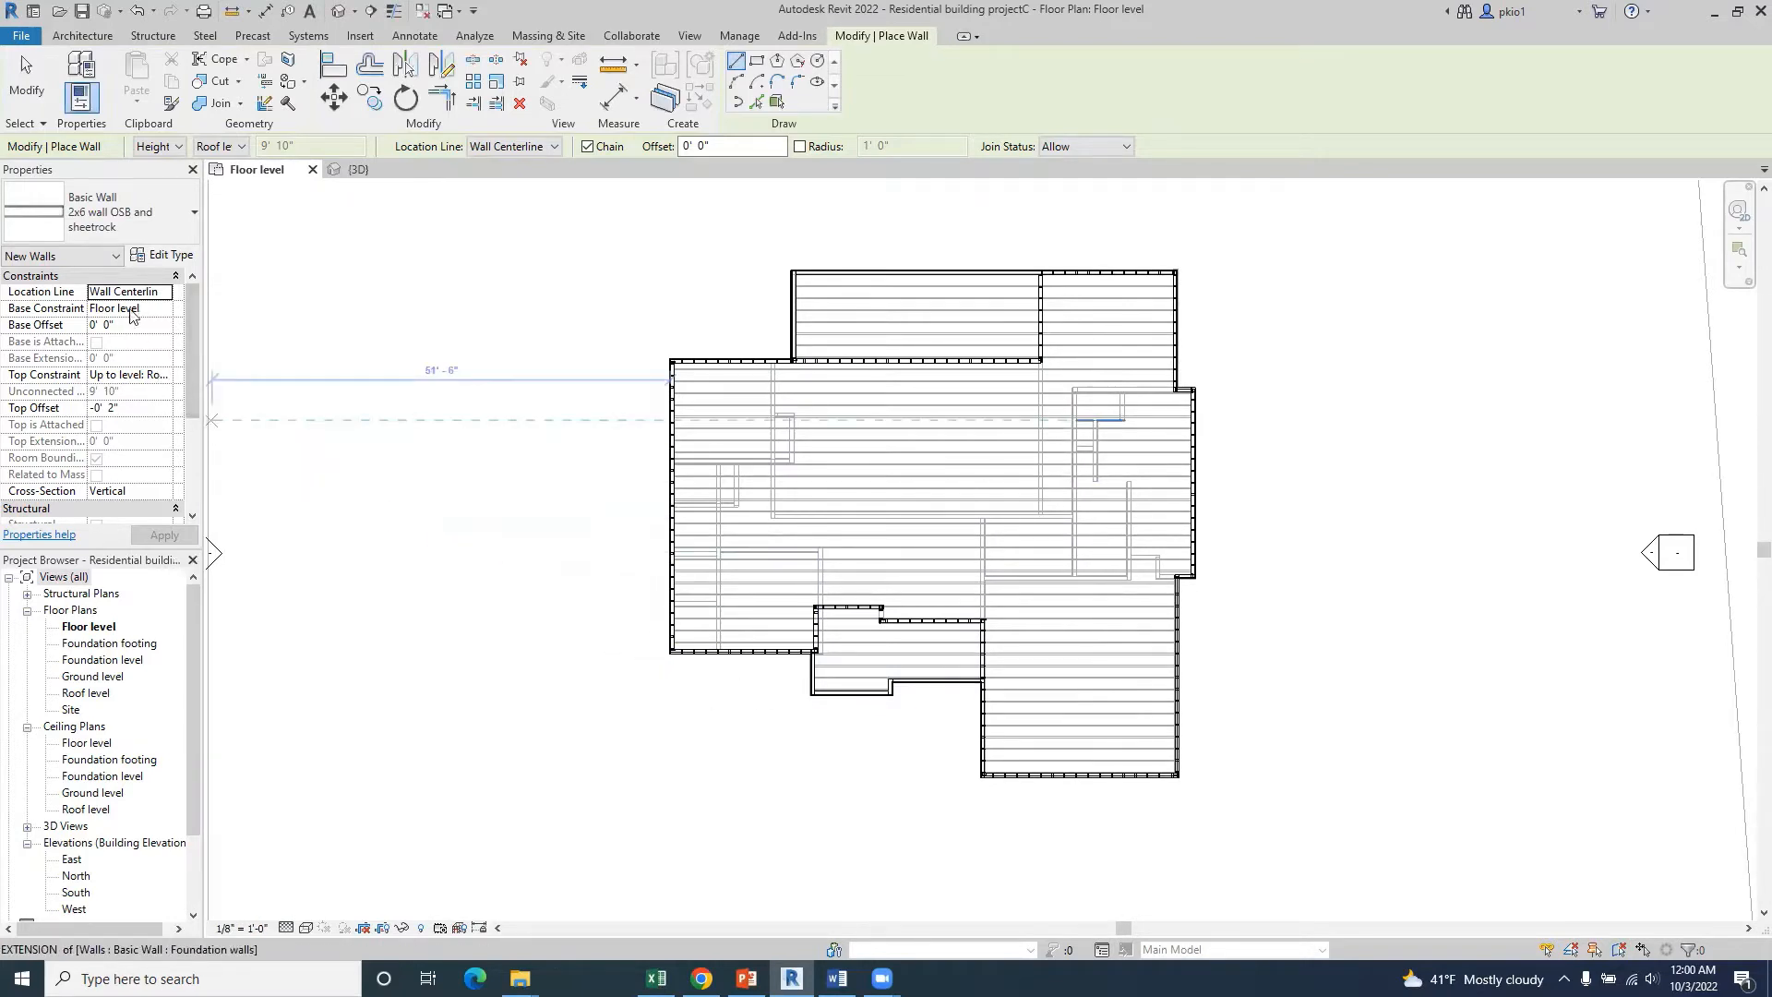
- Set the new walls' top constraint to Up to level: Roof level
left_click(148, 374)
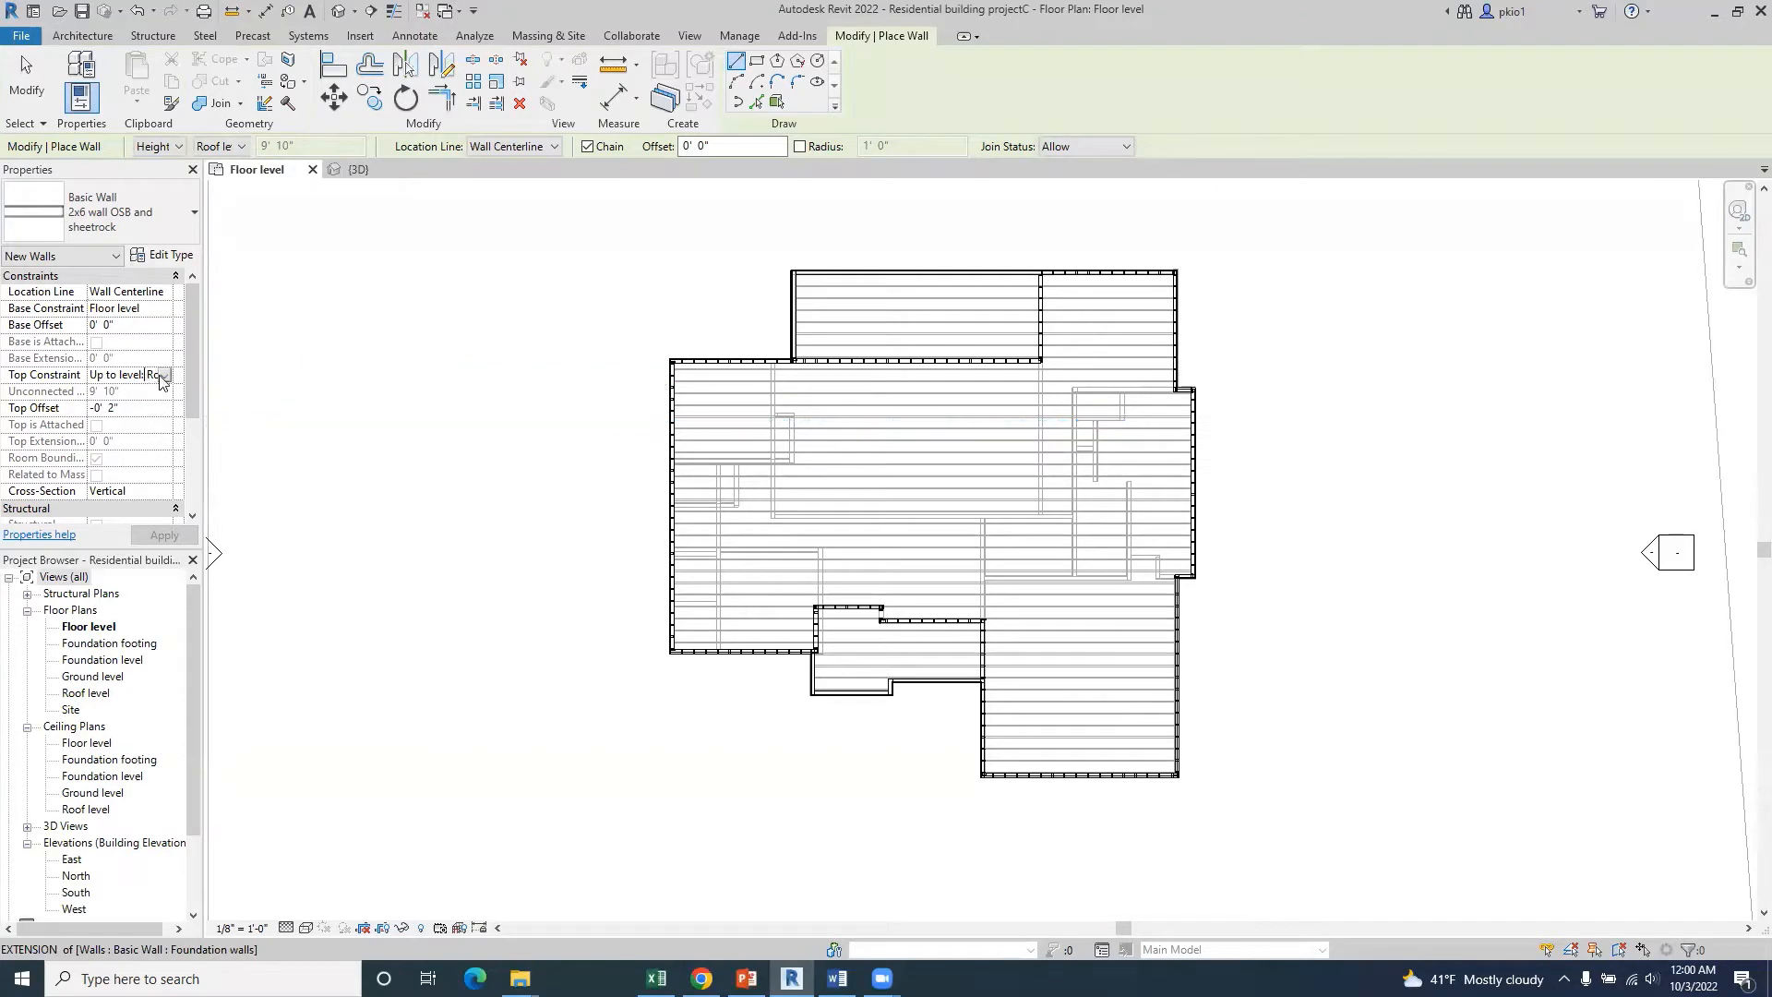
left_click(163, 376)
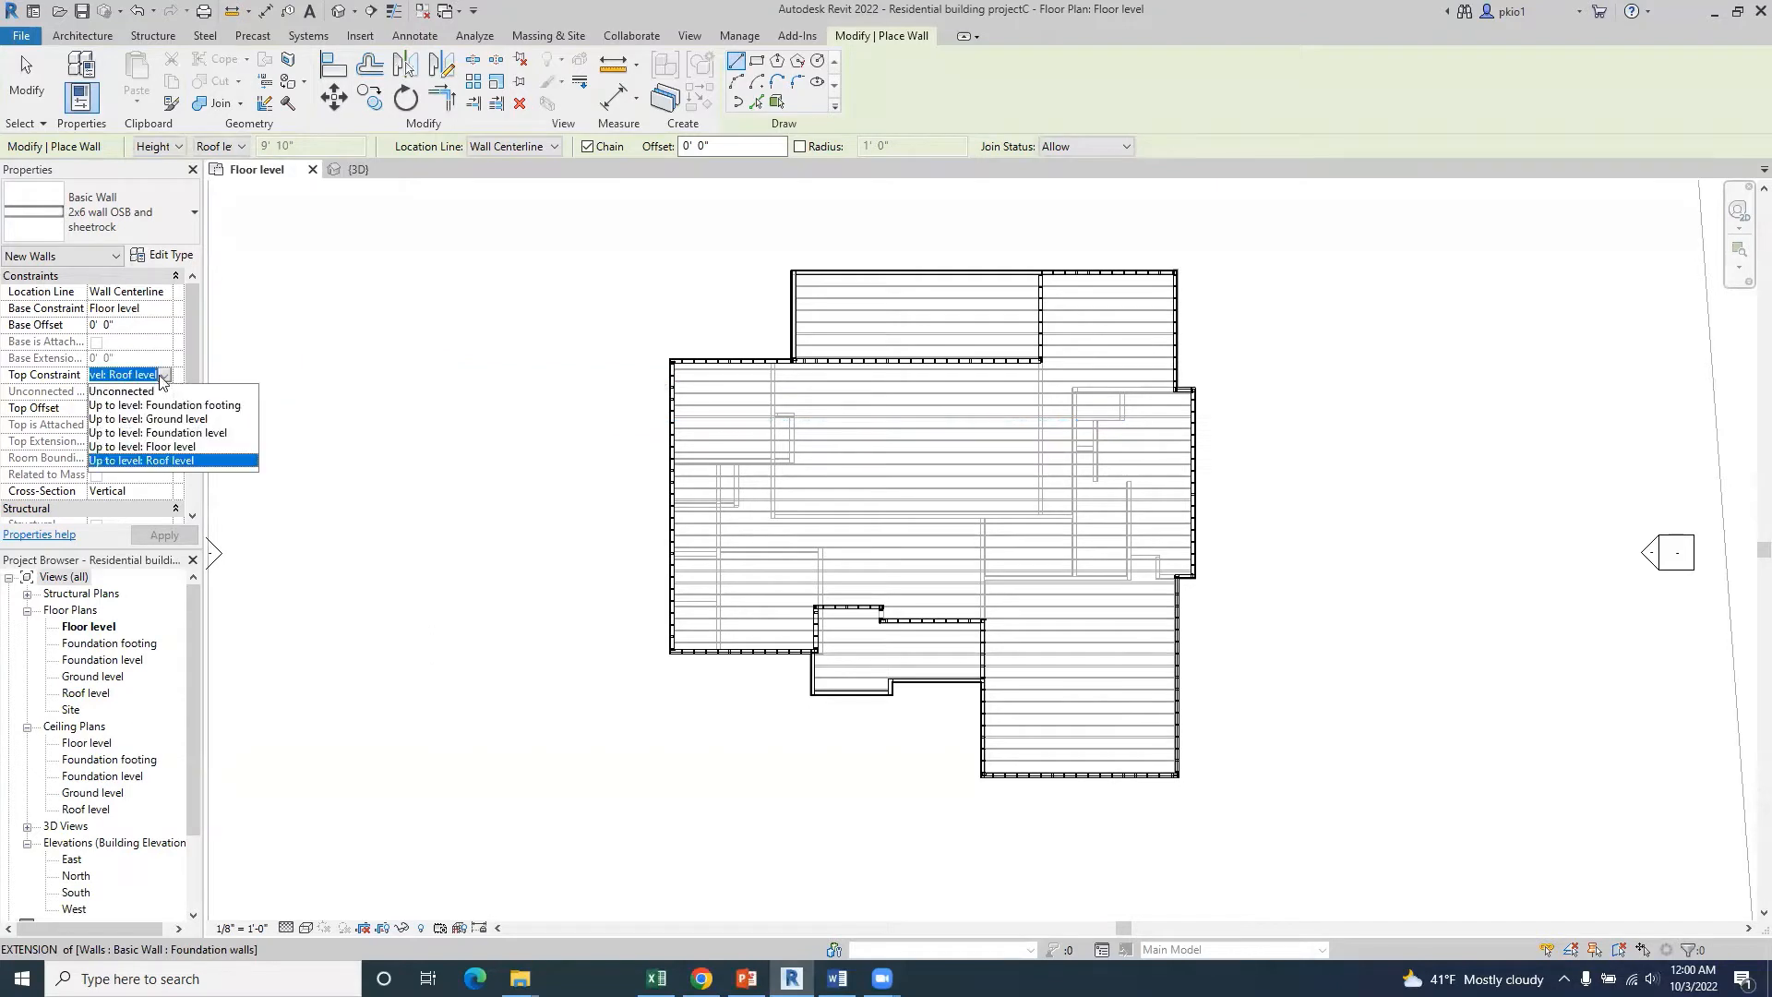
left_click(165, 460)
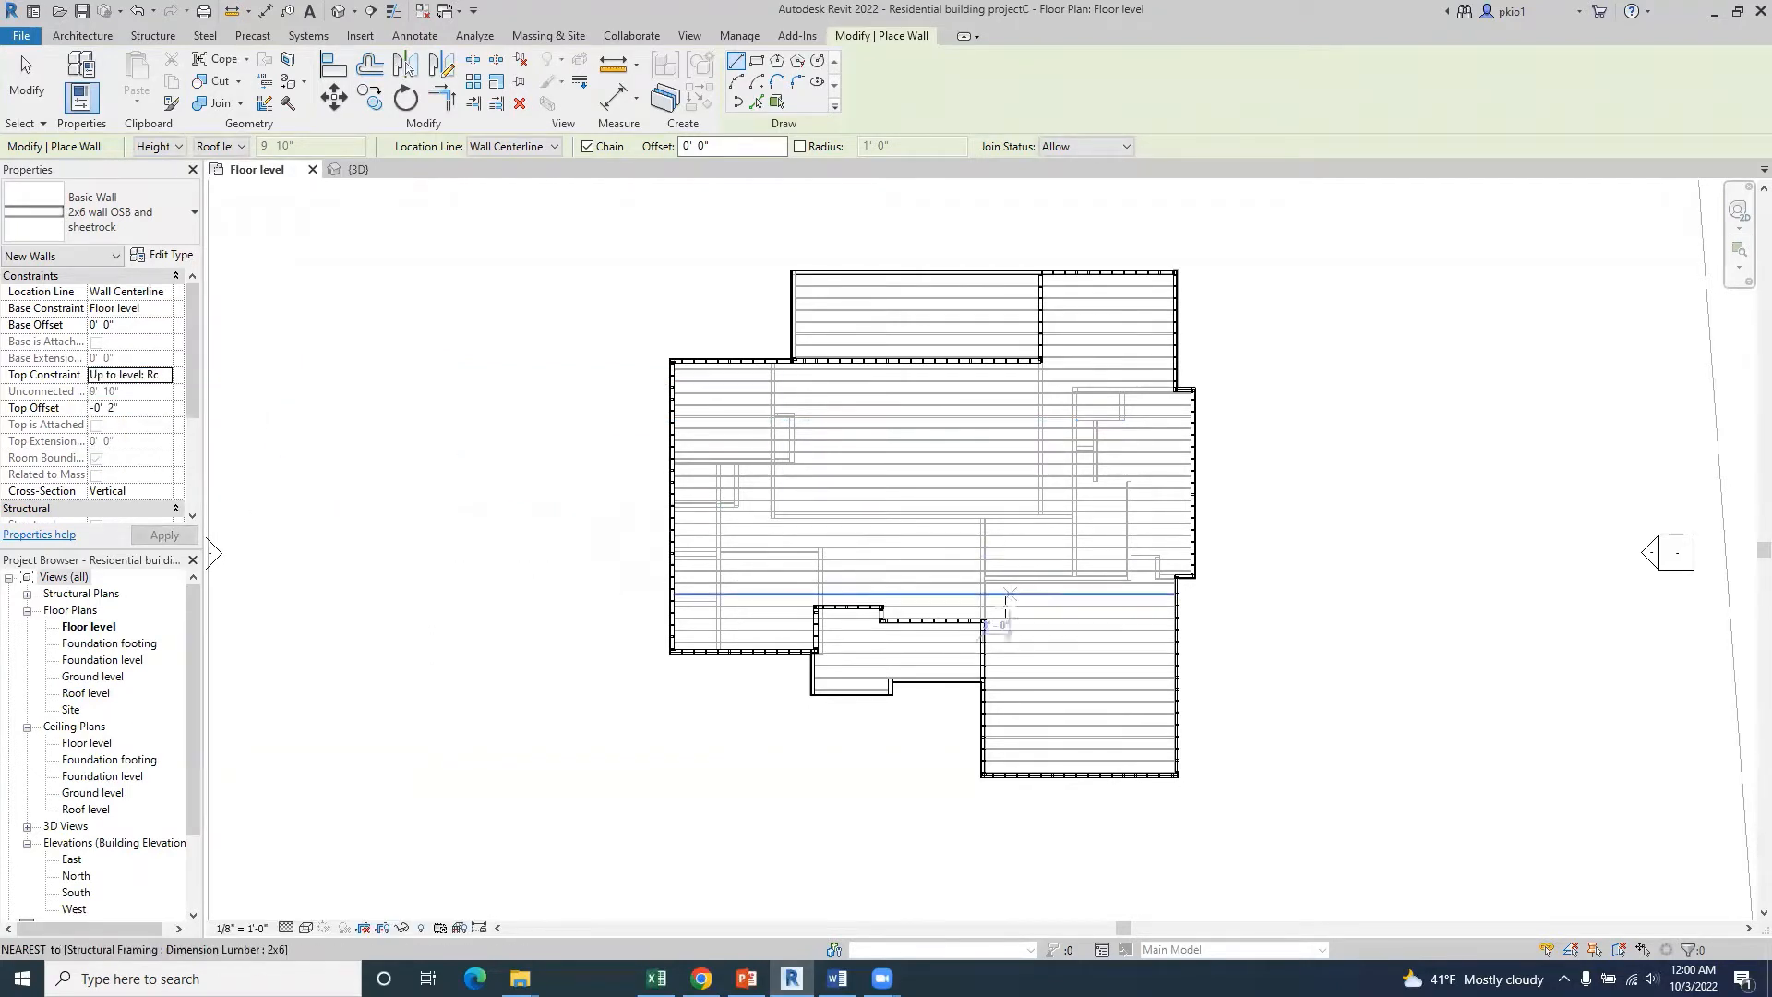
scroll(861, 711, "up", 6)
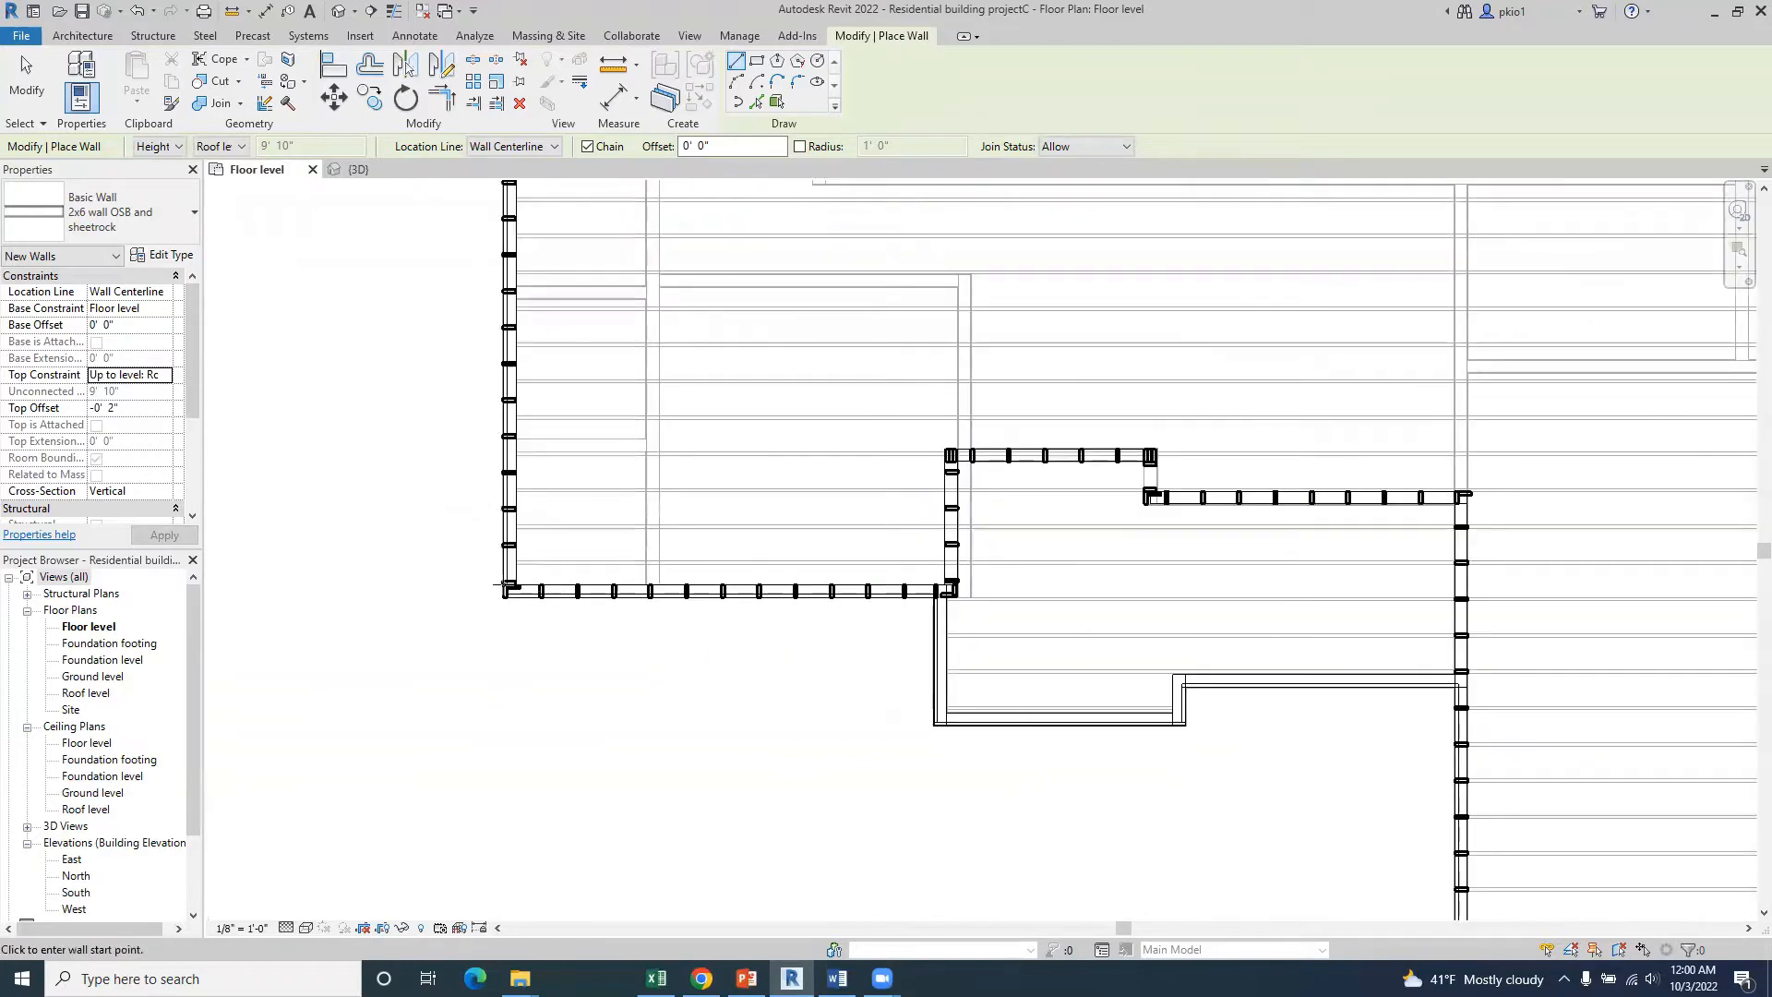
scroll(542, 609, "up", 4)
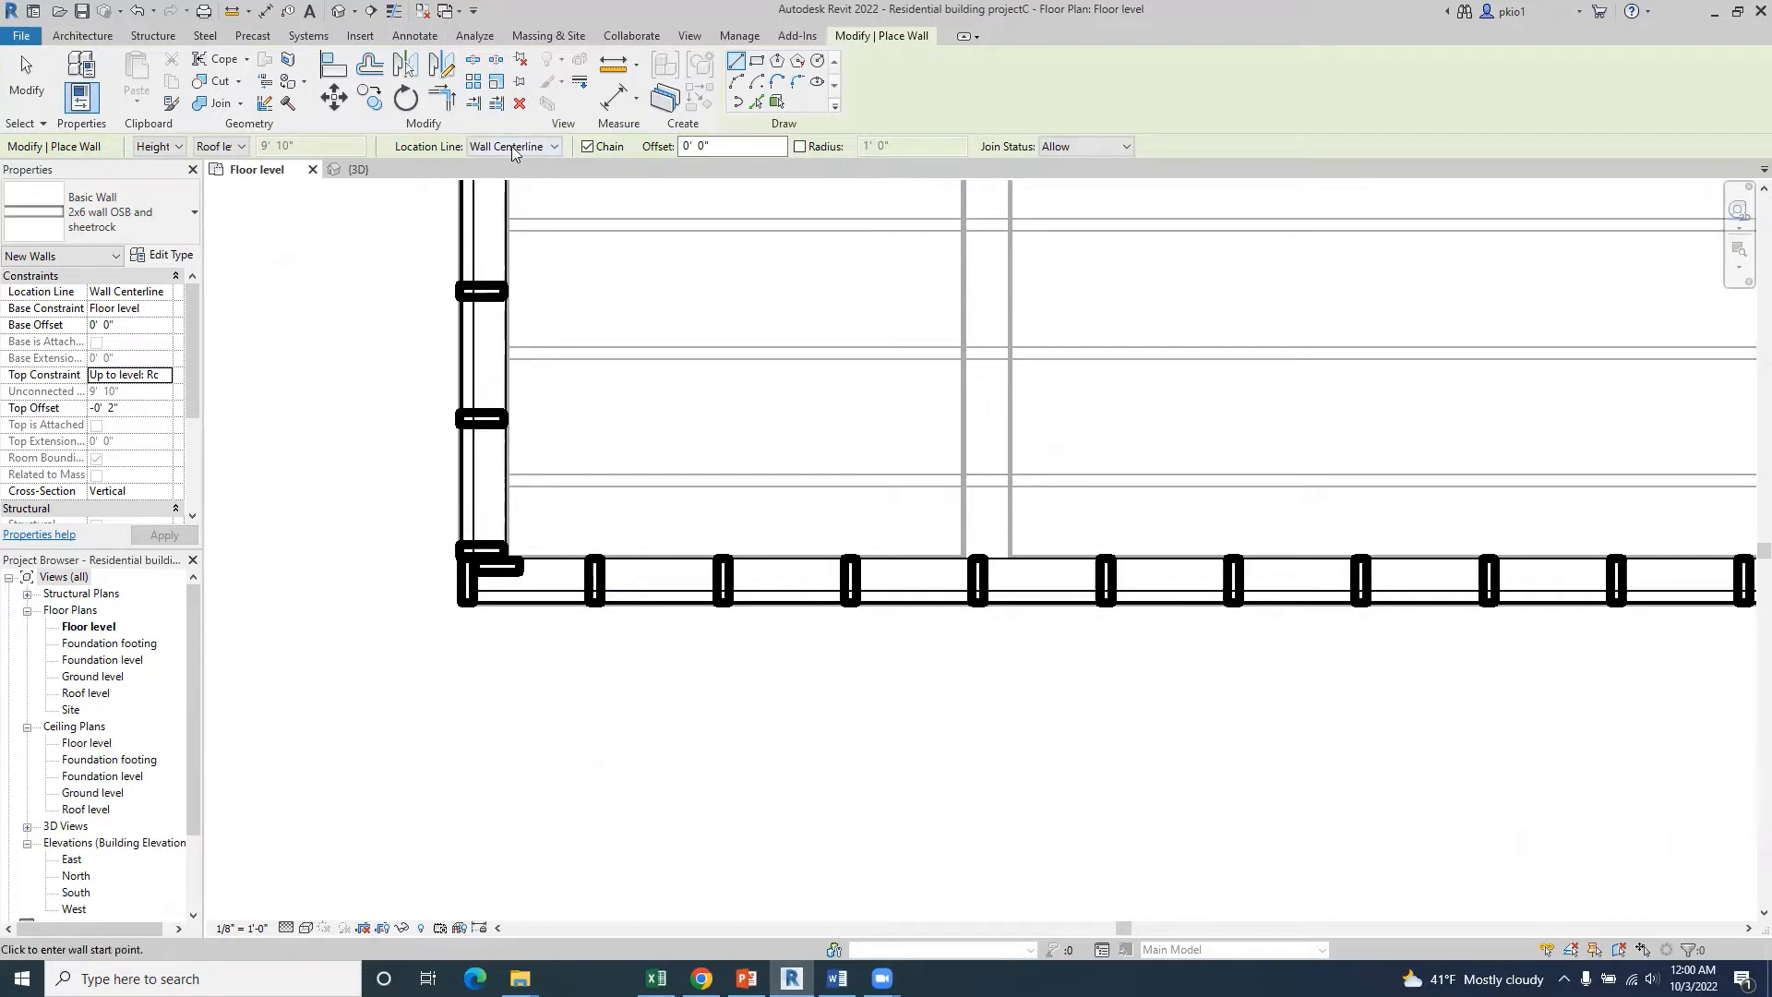
scroll(459, 552, "up", 2)
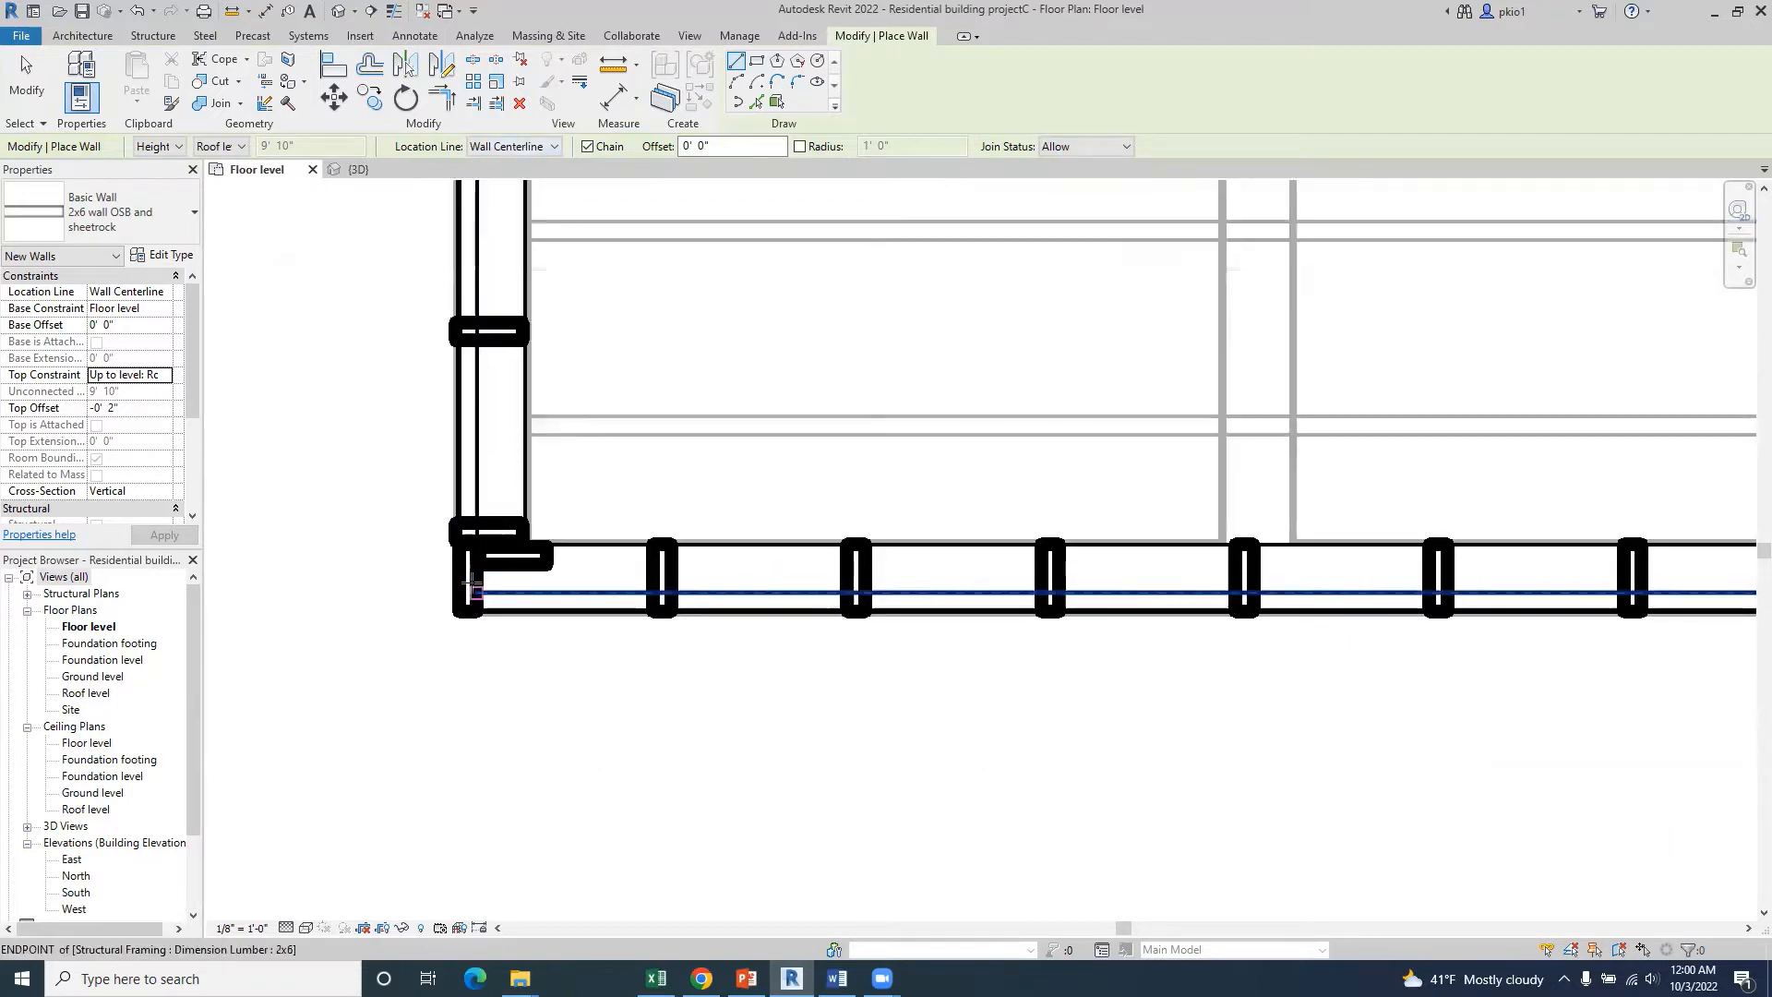
key("Escape")
key("Escape")
scroll(379, 578, "down", 2)
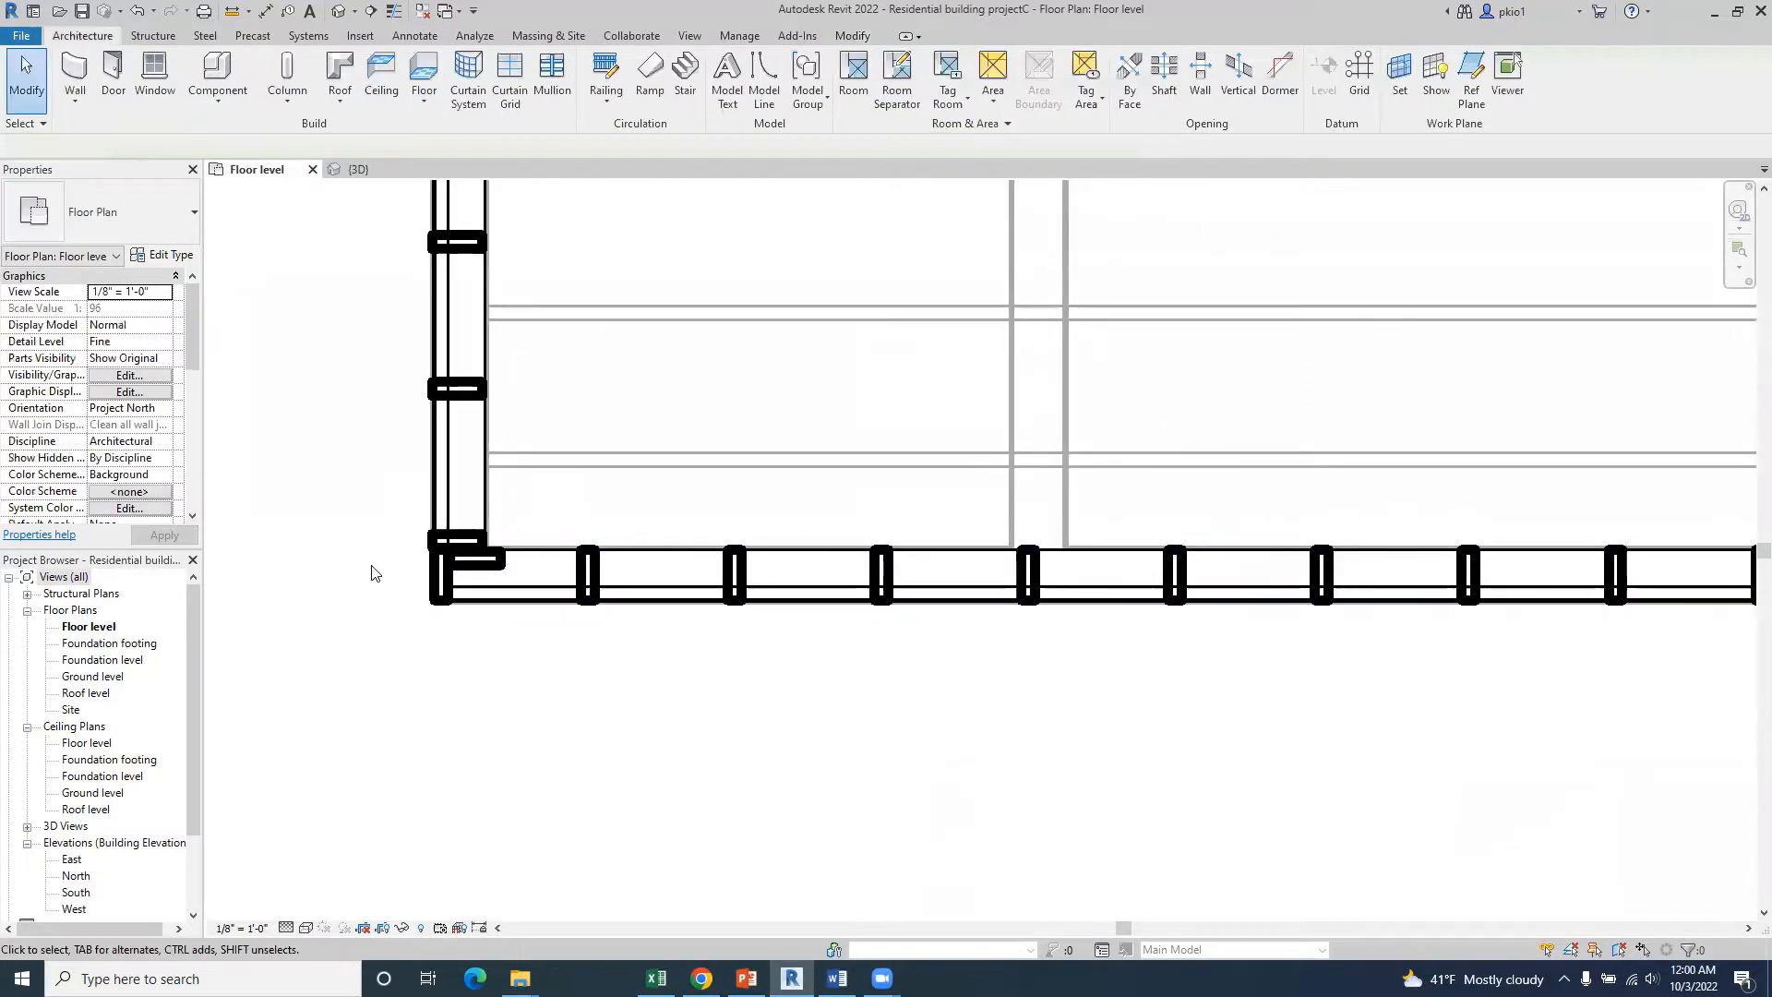
scroll(425, 577, "up", 3)
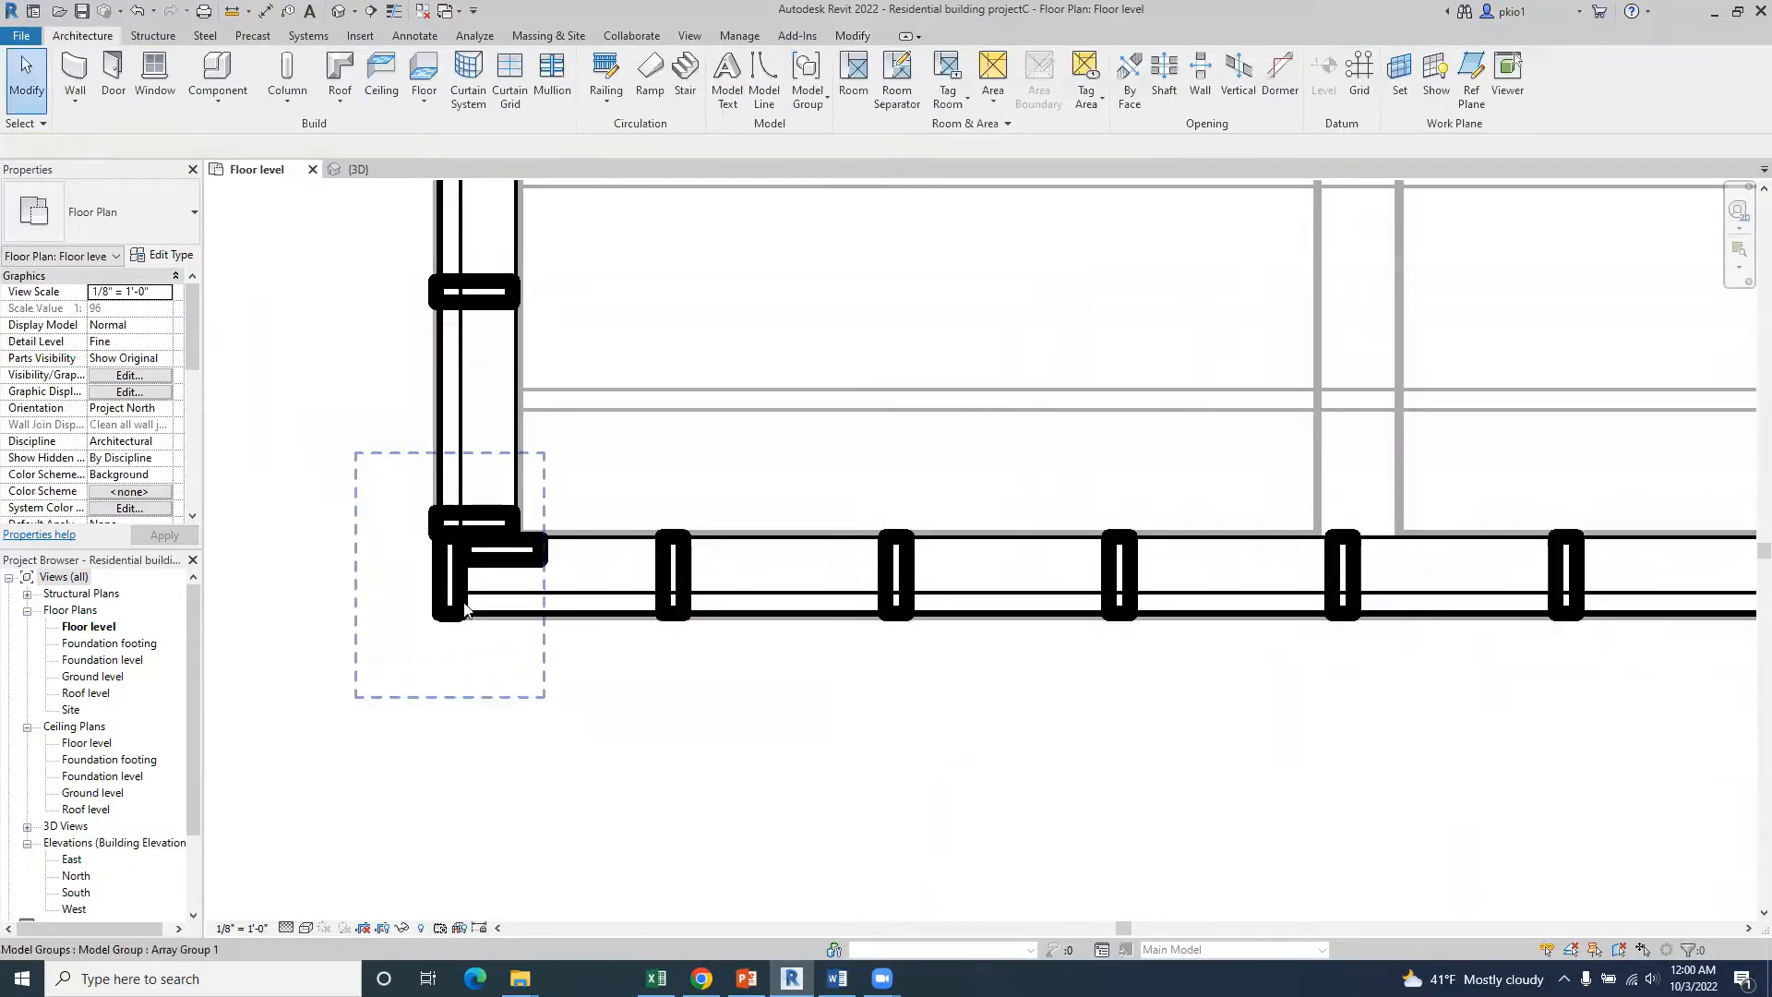
- Draw a 2x6 wall OSB and sheetrock wall about 16' 6" long over the framed southwest wall, from its west corner to its east corner
left_click(77, 70)
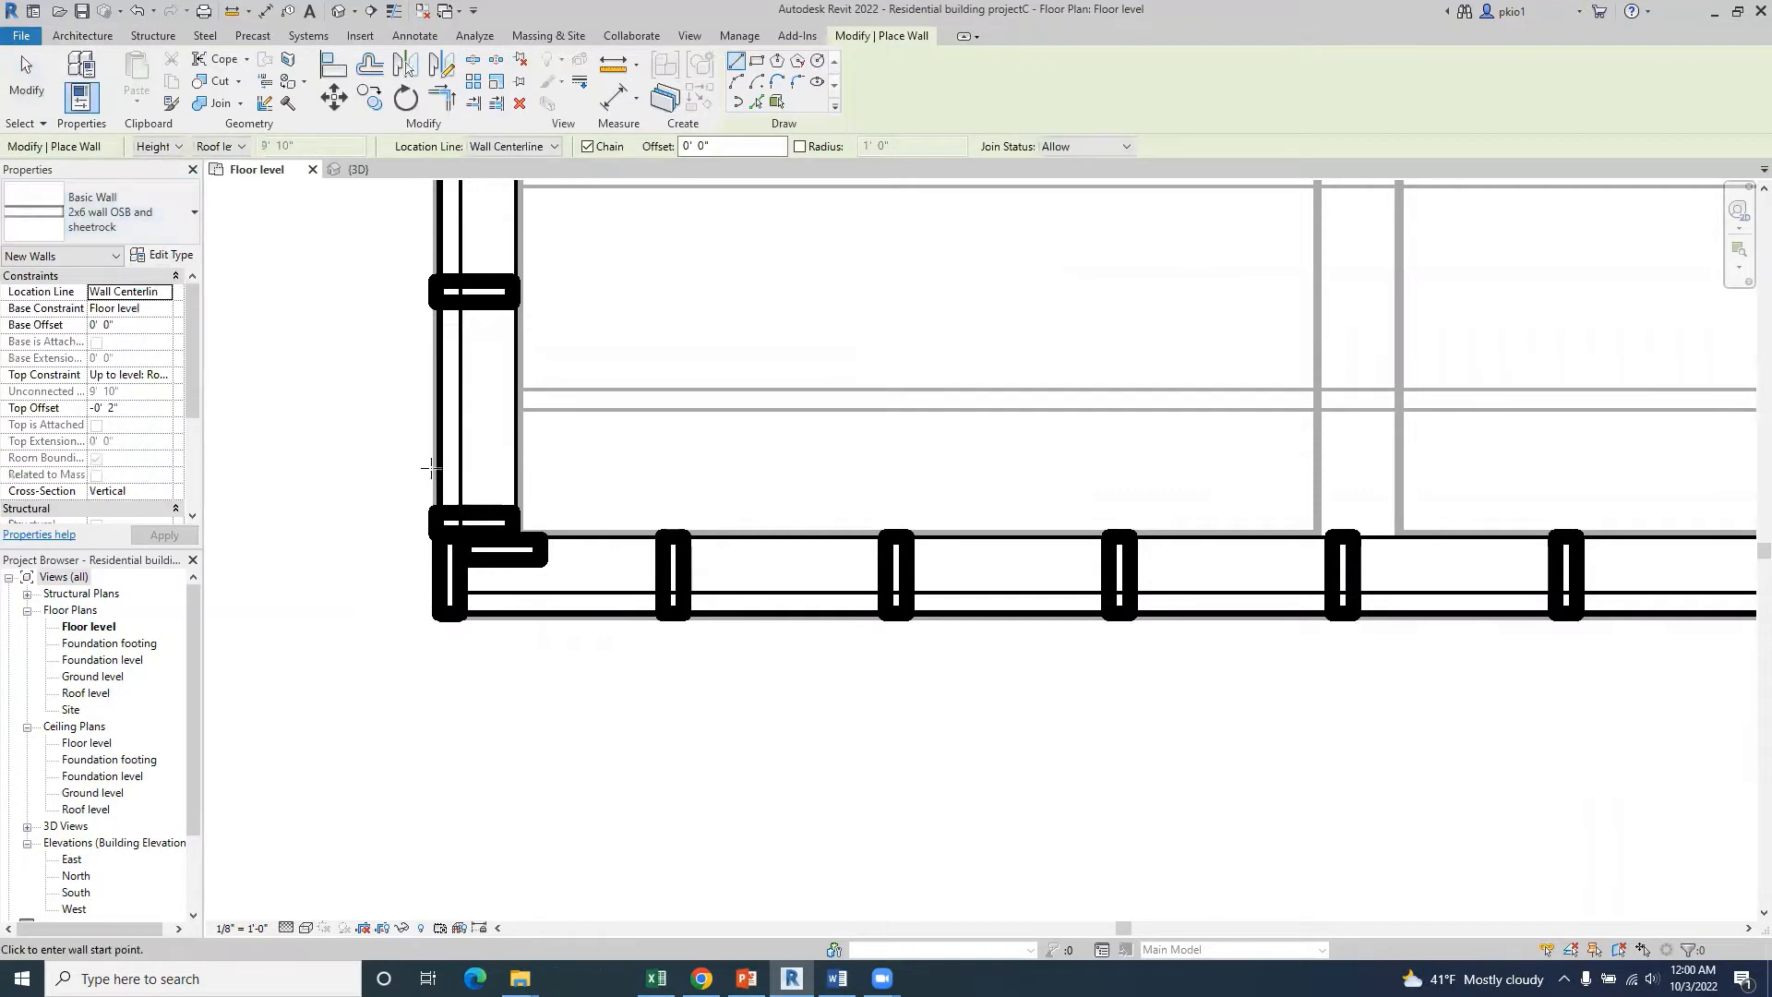
left_click(459, 577)
scroll(427, 582, "down", 5)
scroll(443, 581, "up", 2)
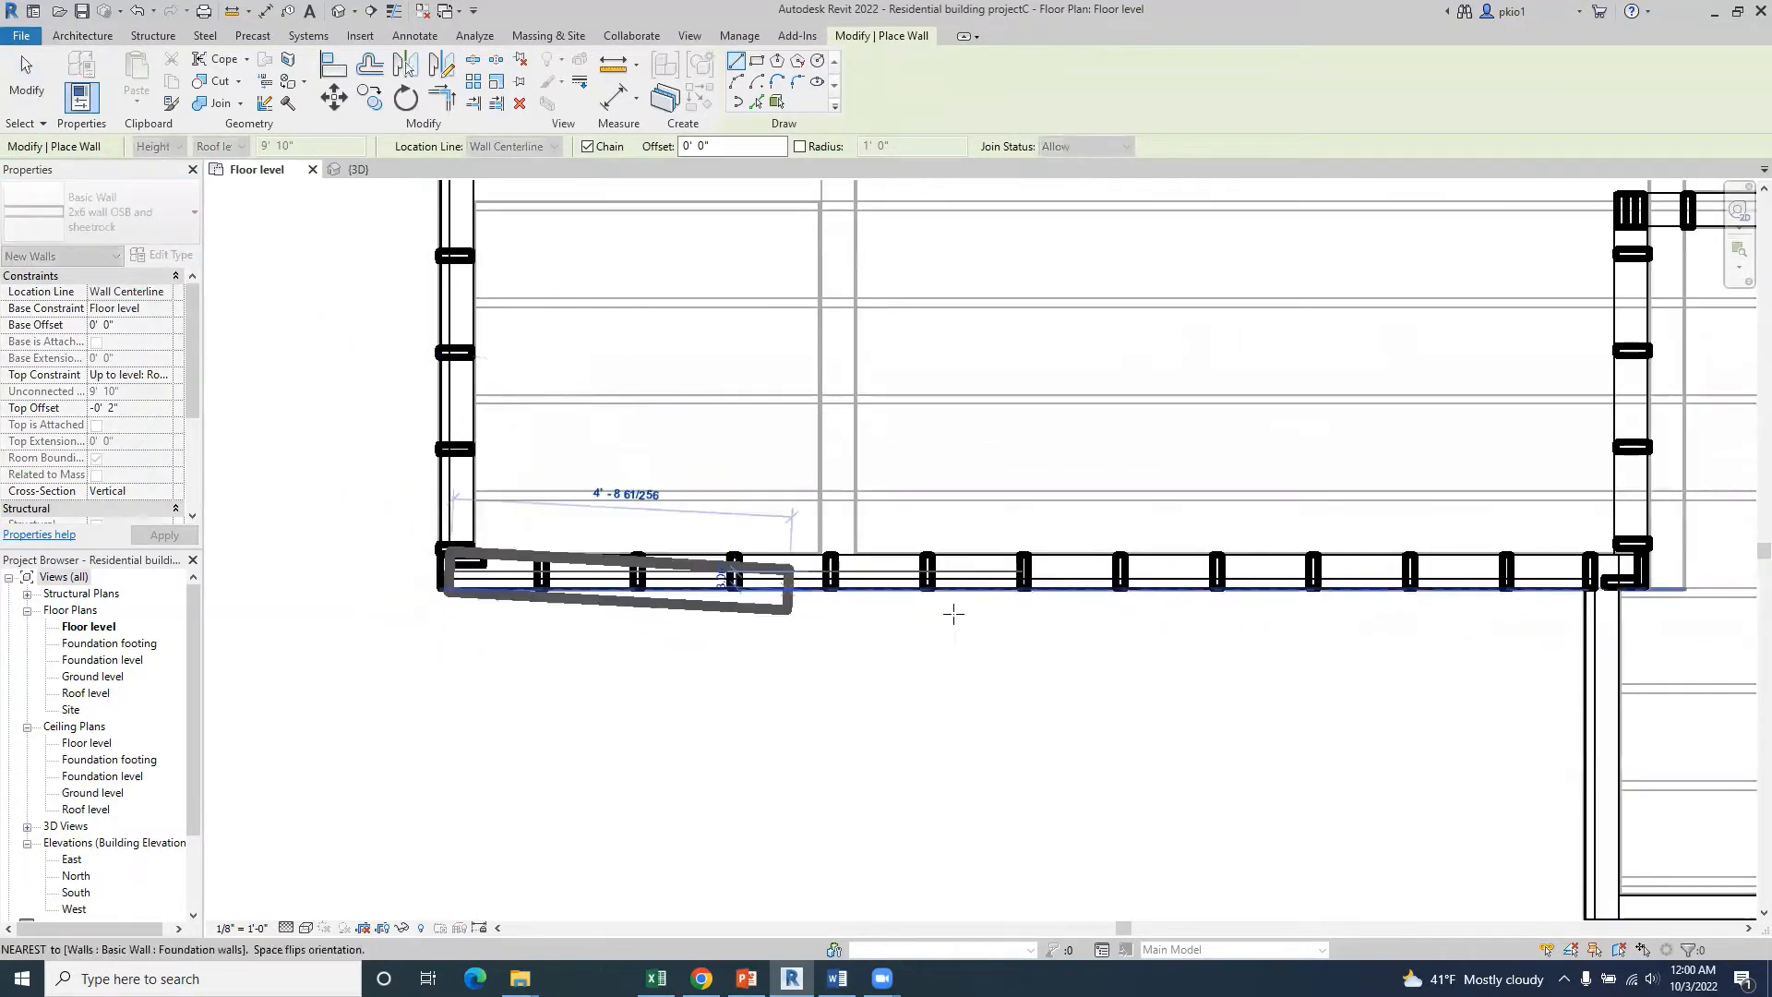
scroll(1477, 574, "down", 1)
scroll(1469, 574, "up", 2)
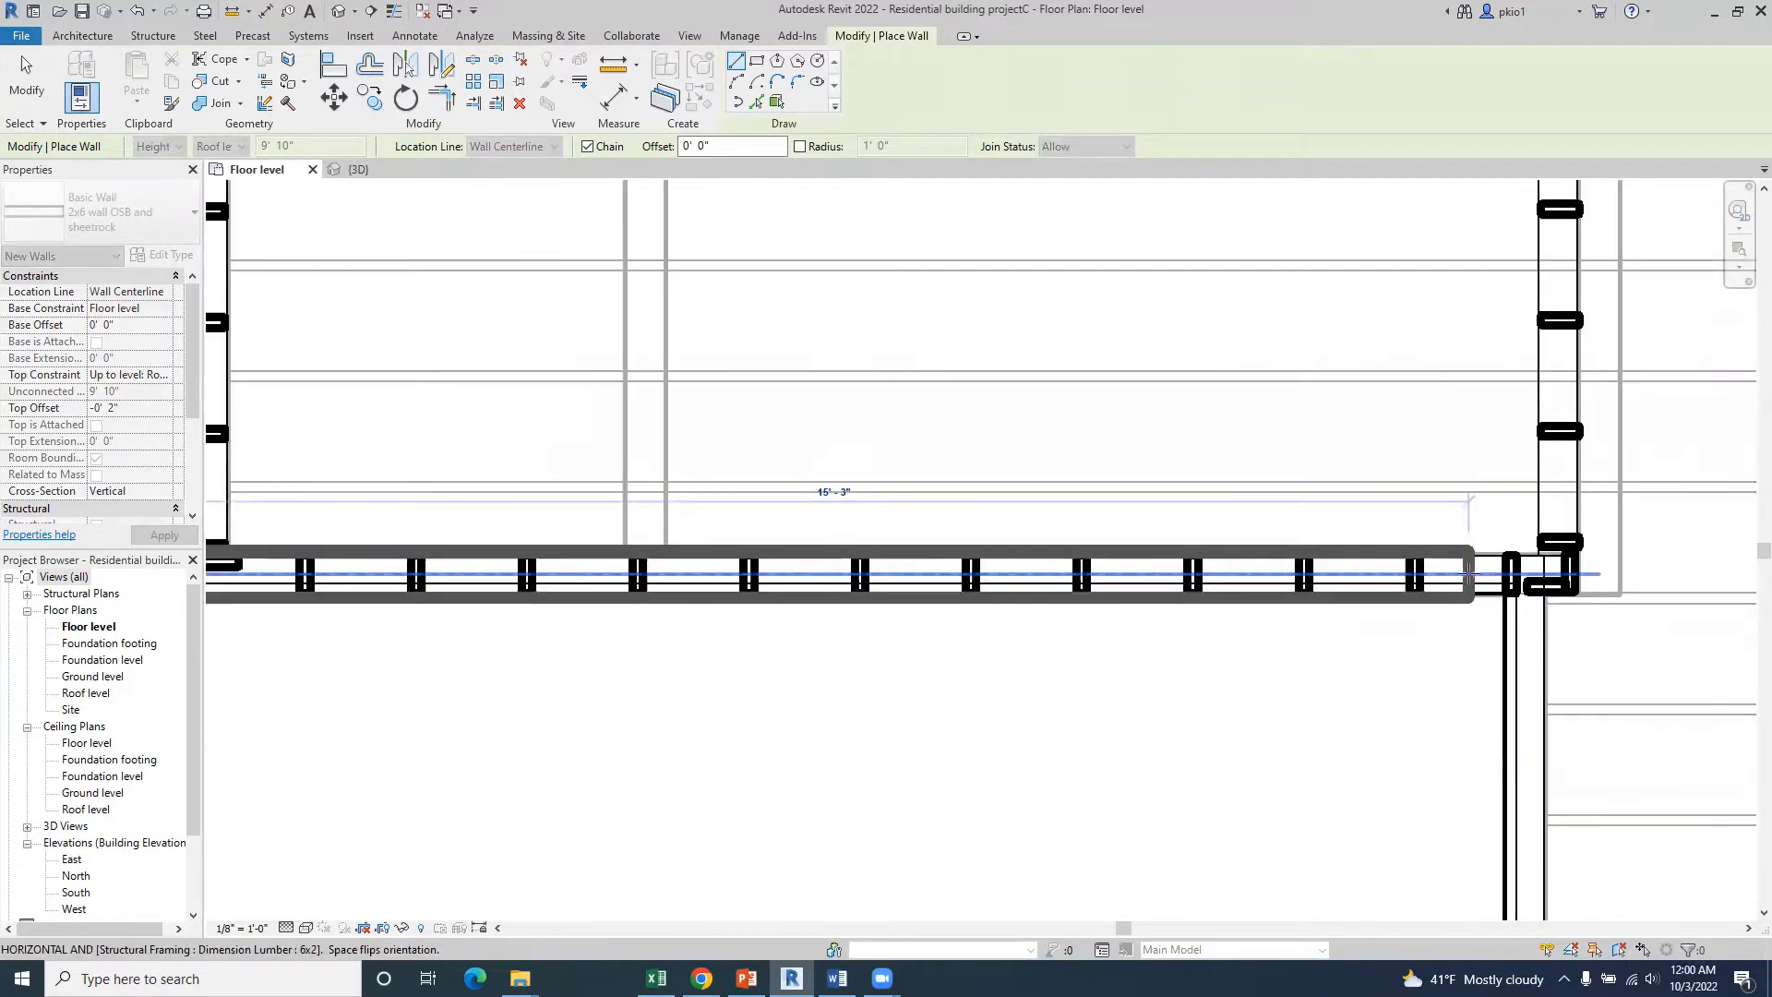
scroll(1570, 573, "up", 1)
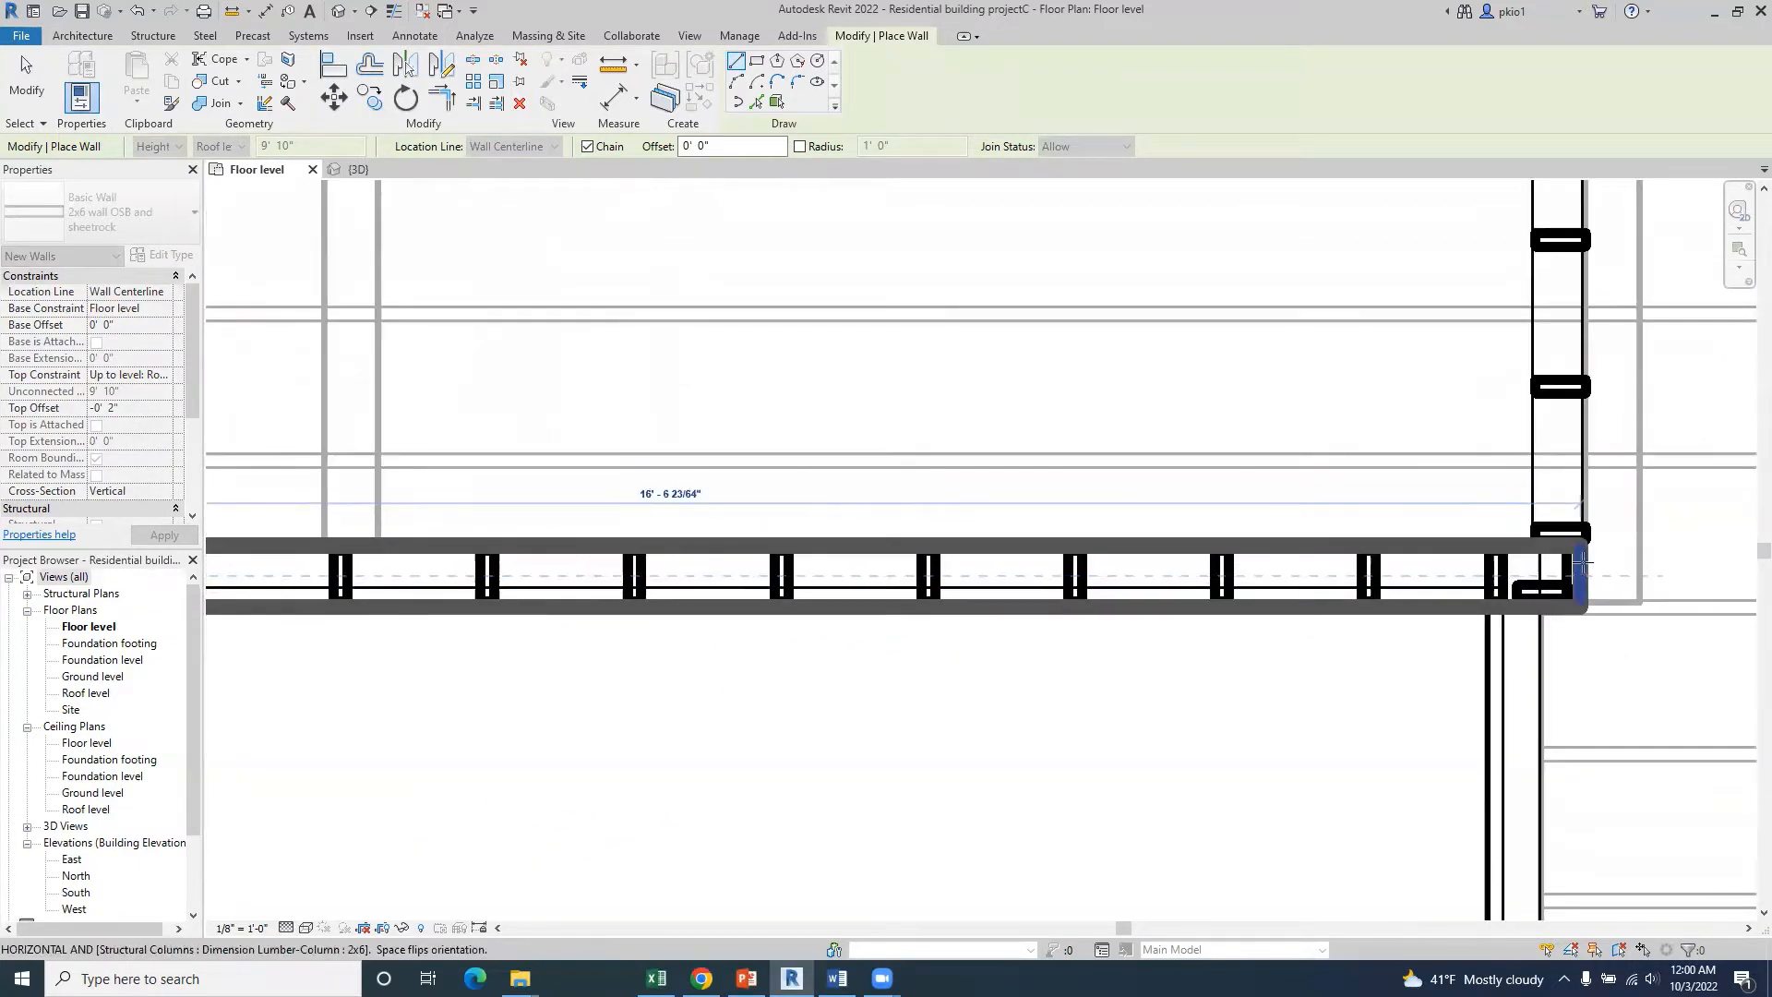
left_click(1581, 563)
key("Escape")
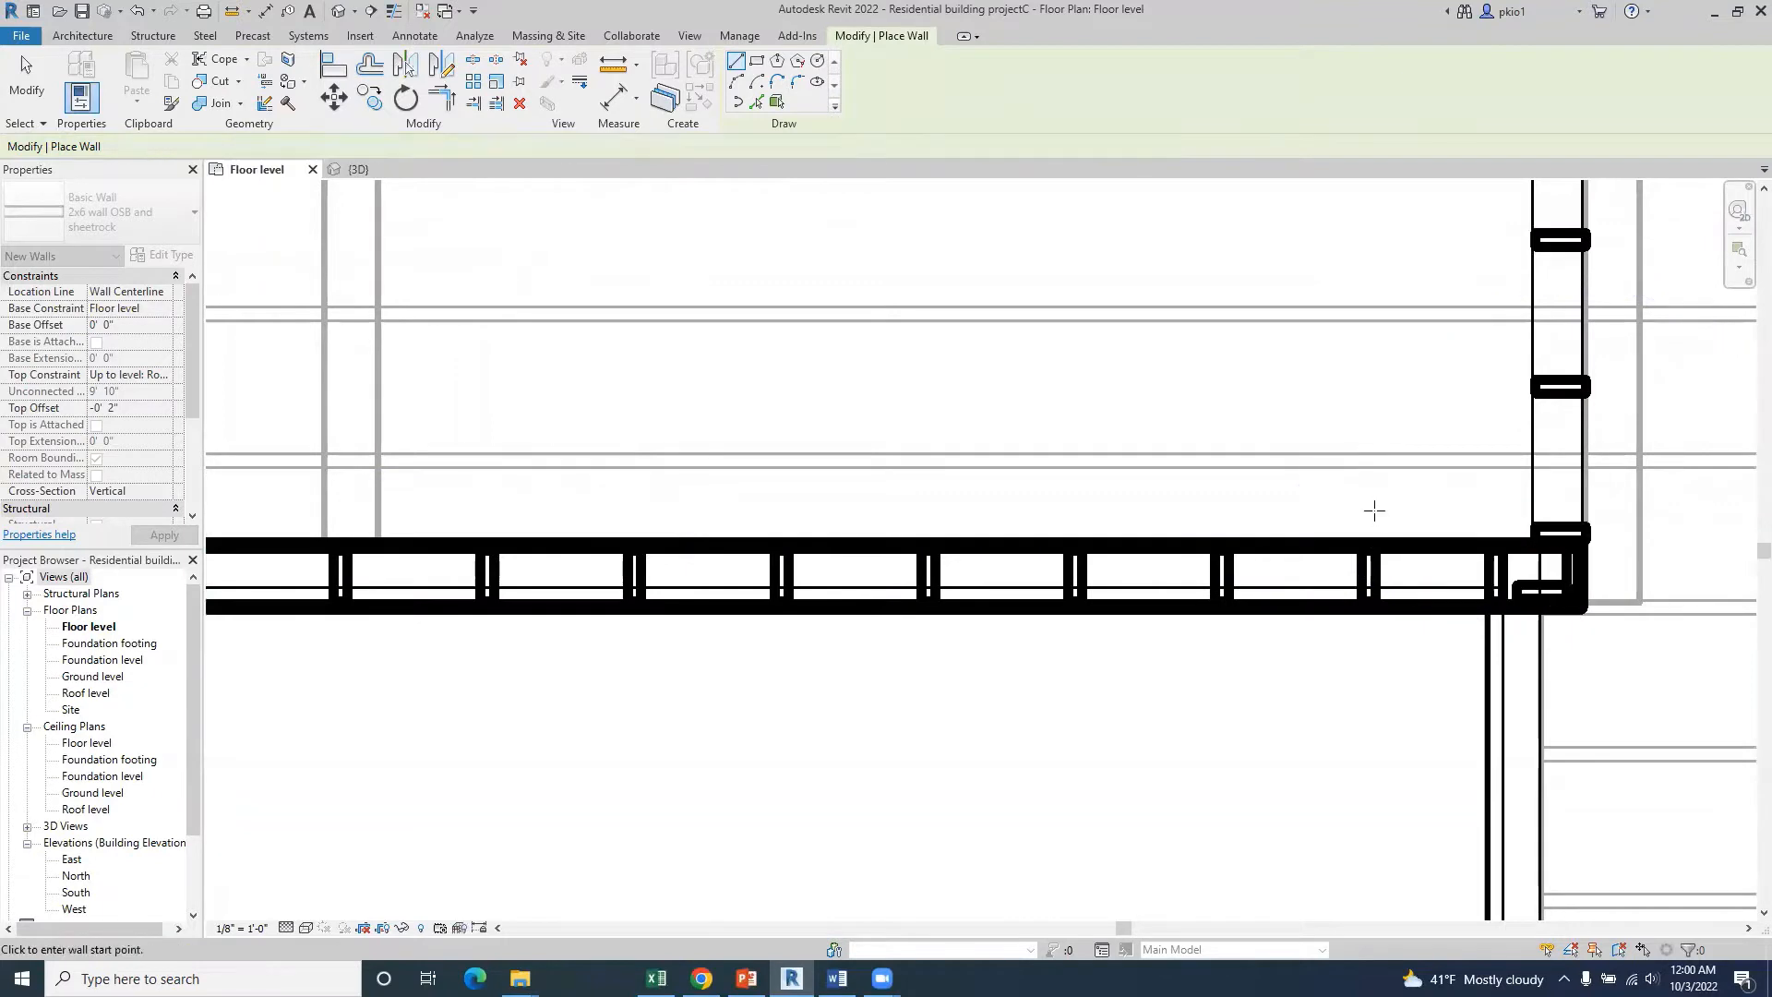
- Open the 3D view, orbit around the new wall to see its exterior from the southwest corner, and end wall placement
scroll(1381, 434, "down", 3)
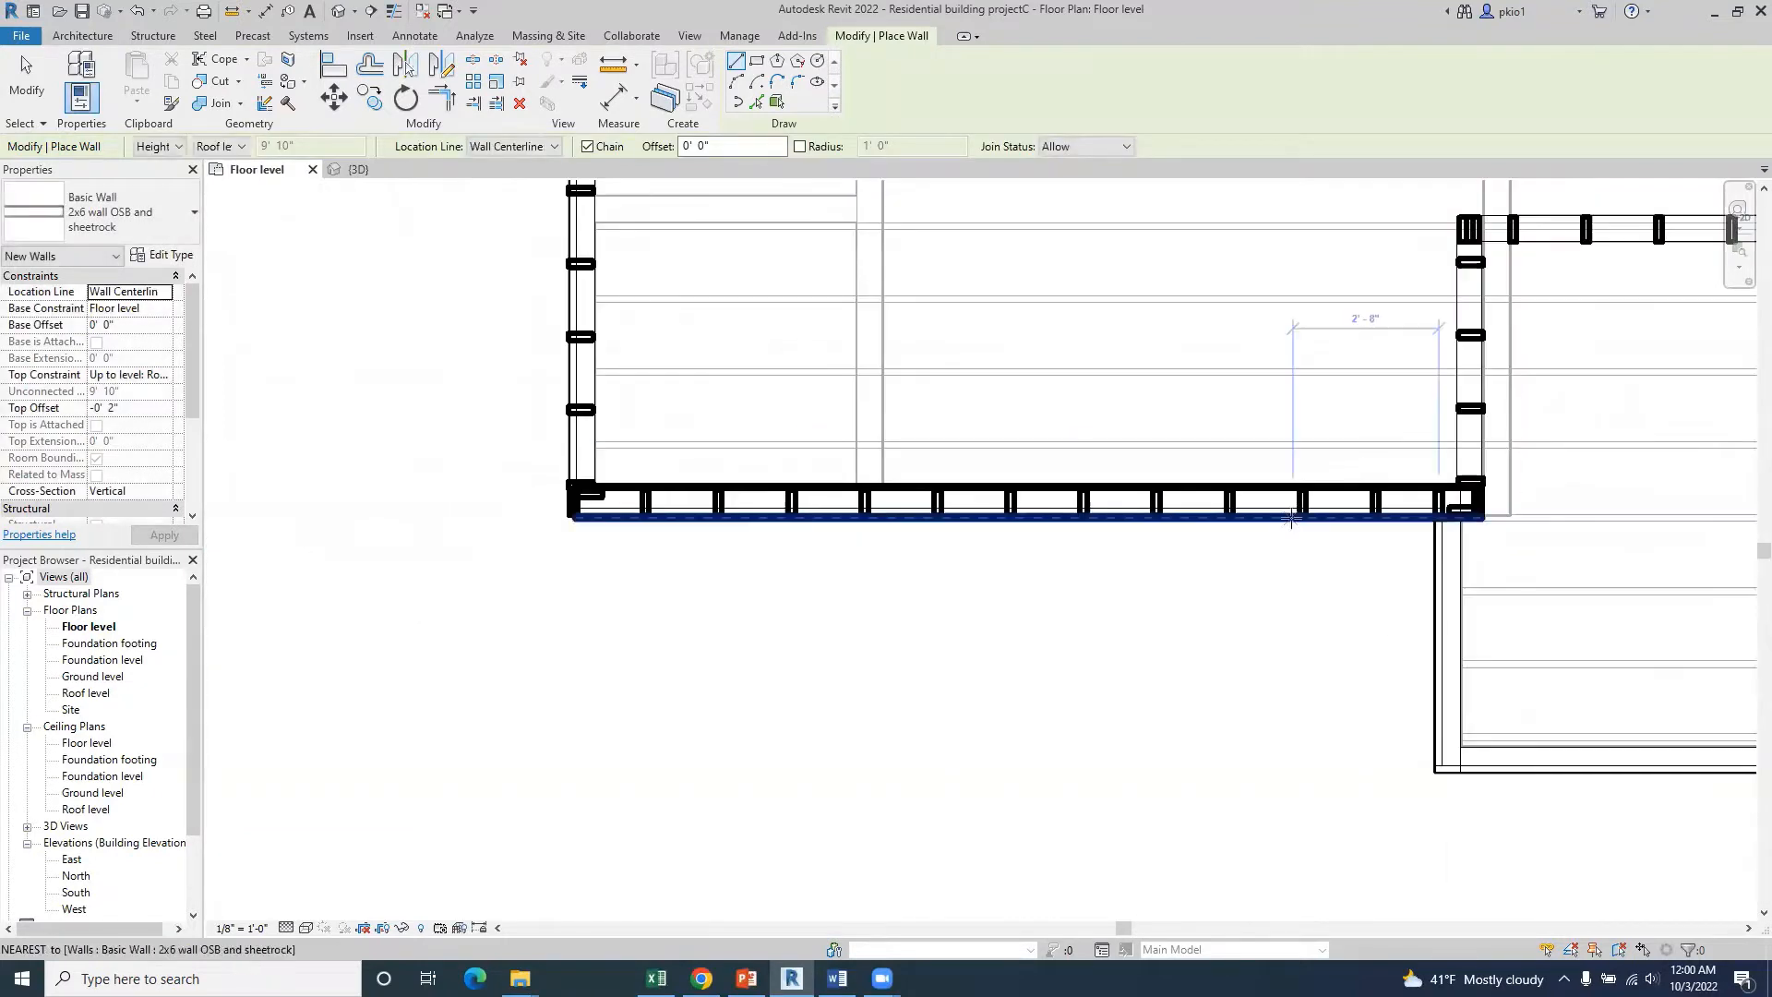
scroll(940, 611, "down", 2)
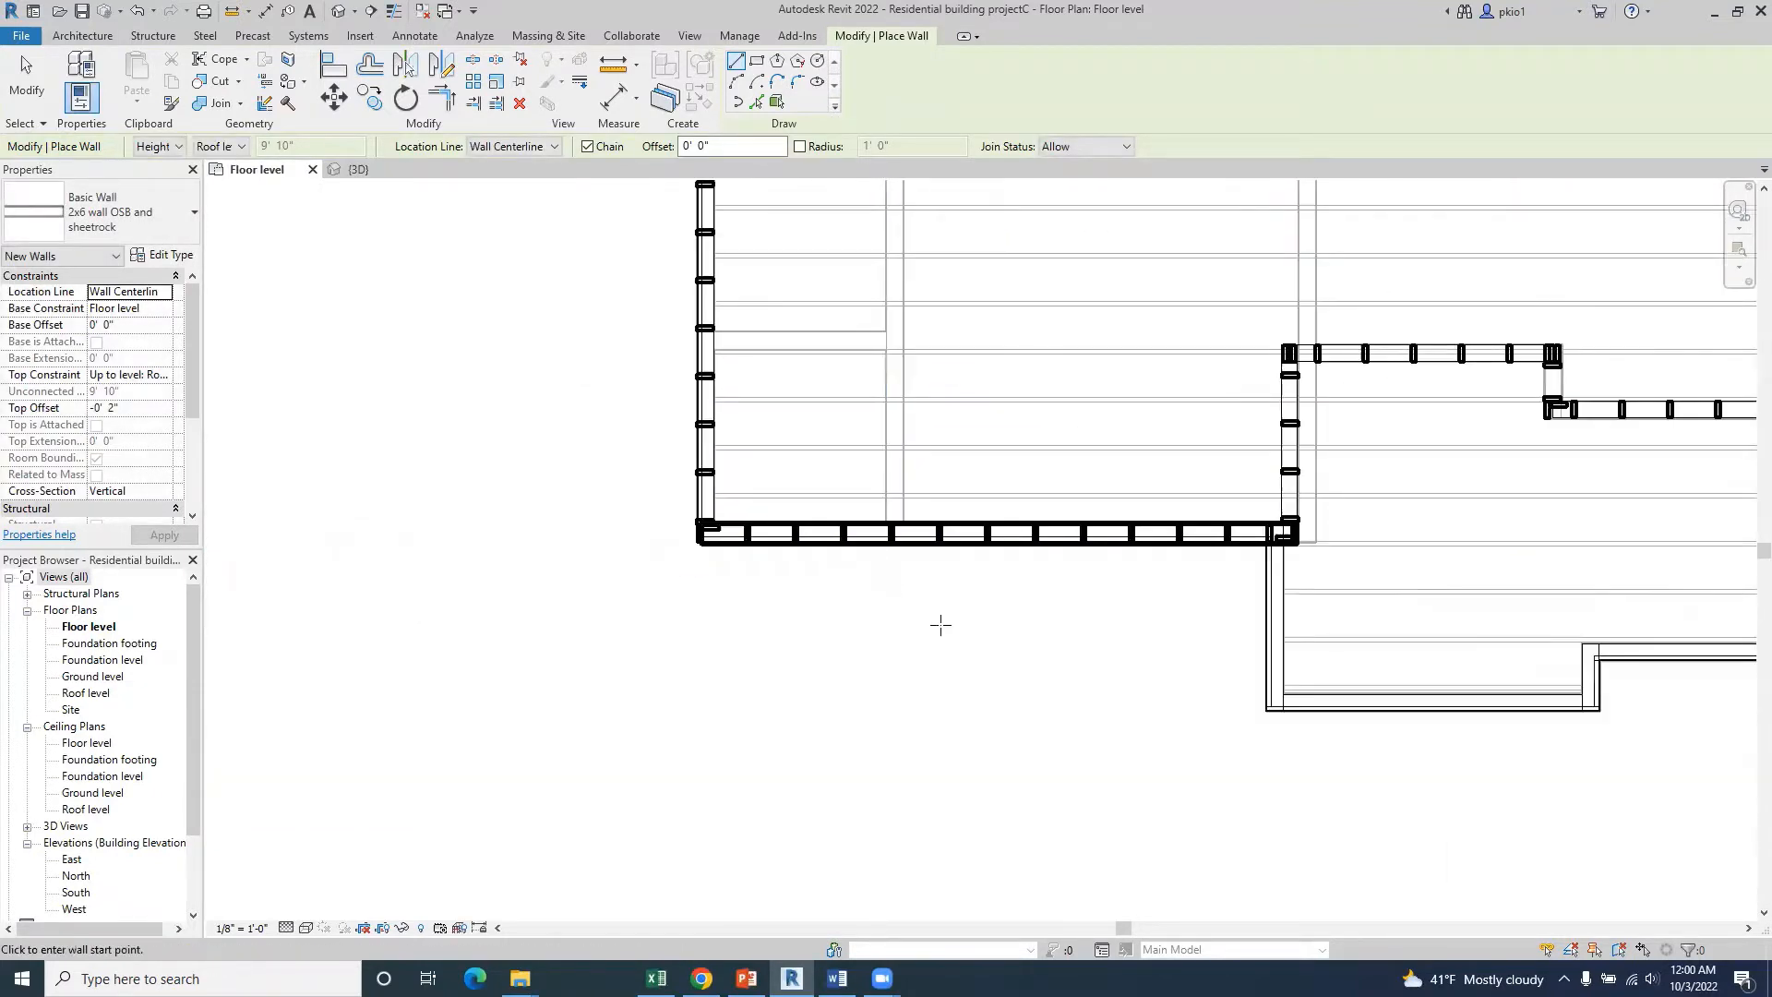
left_click(357, 171)
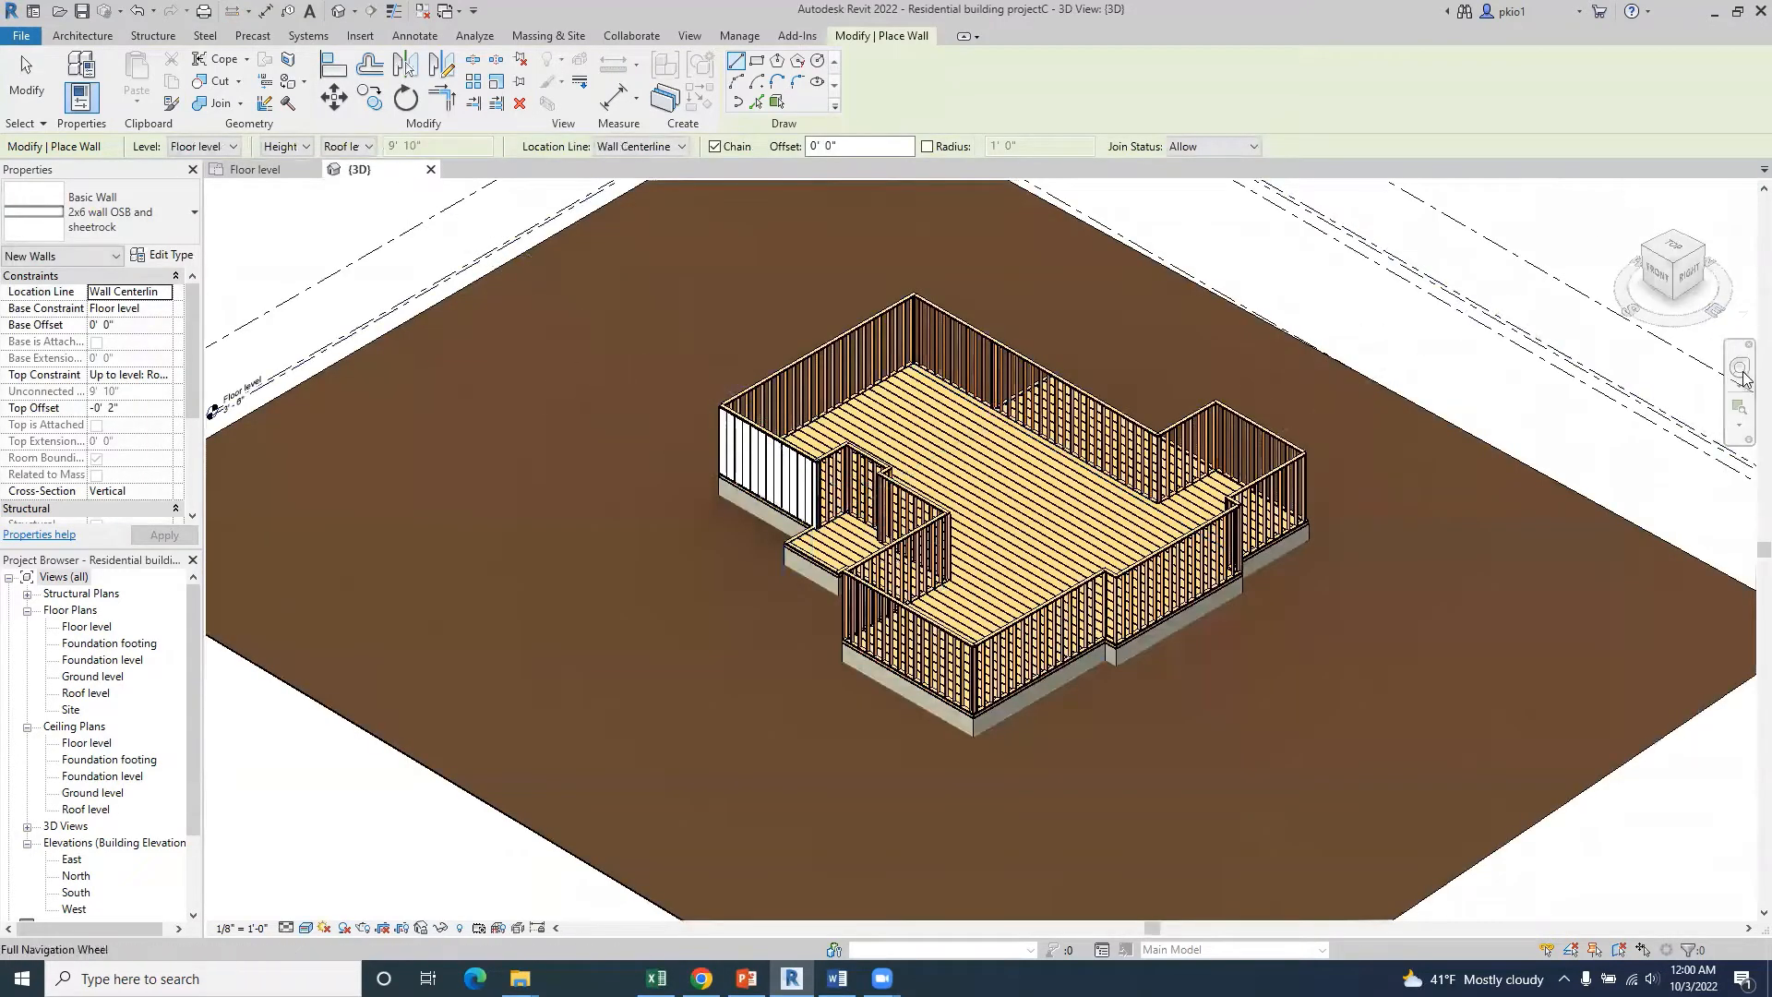
left_click(1741, 369)
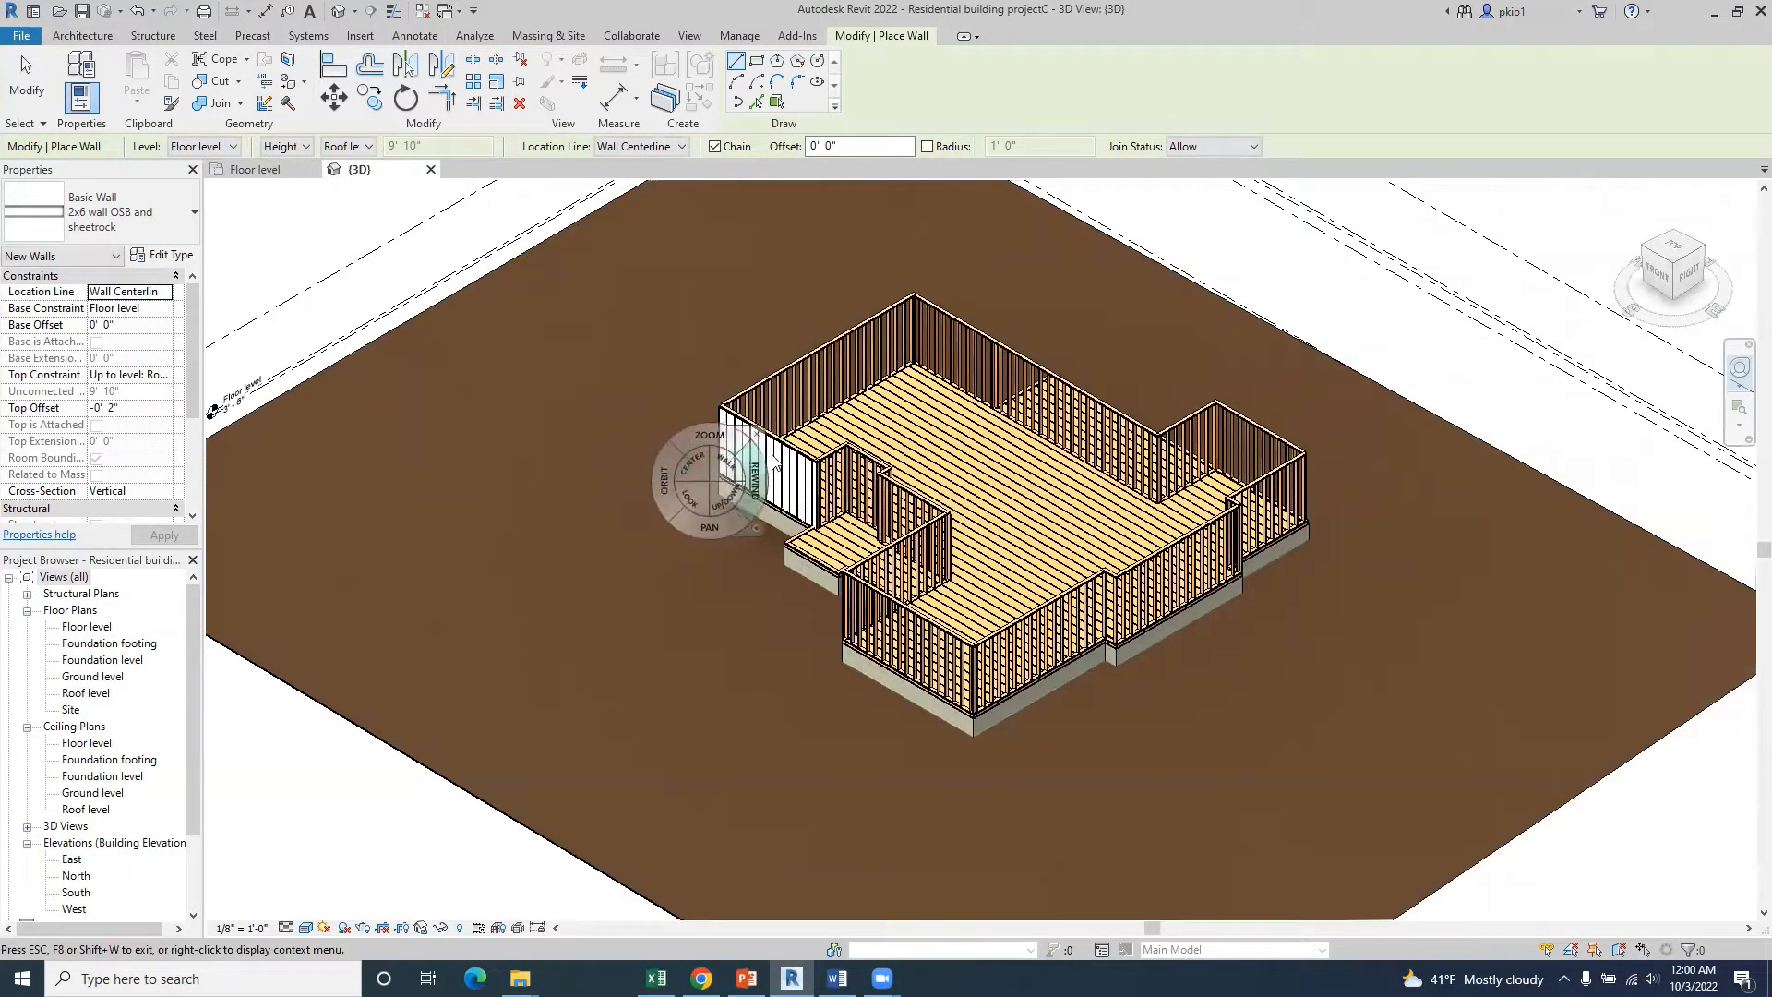
left_click_drag(700, 471, 1108, 457)
scroll(1080, 499, "up", 5)
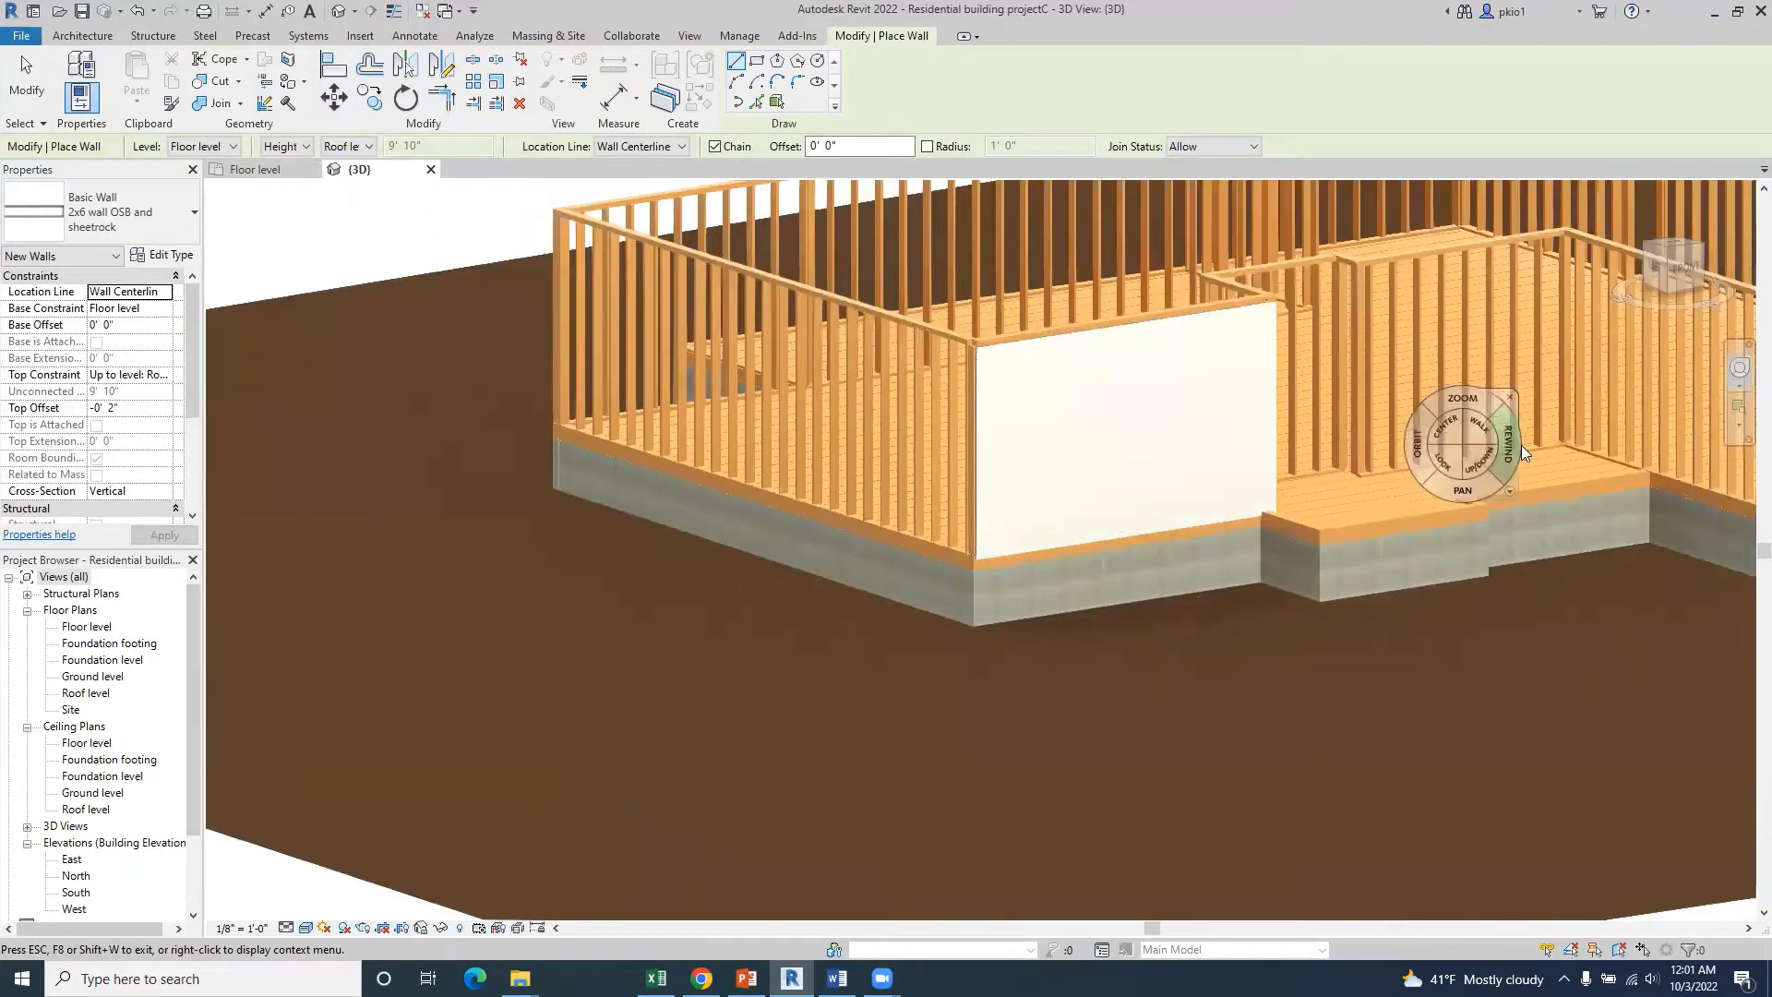
left_click(1742, 372)
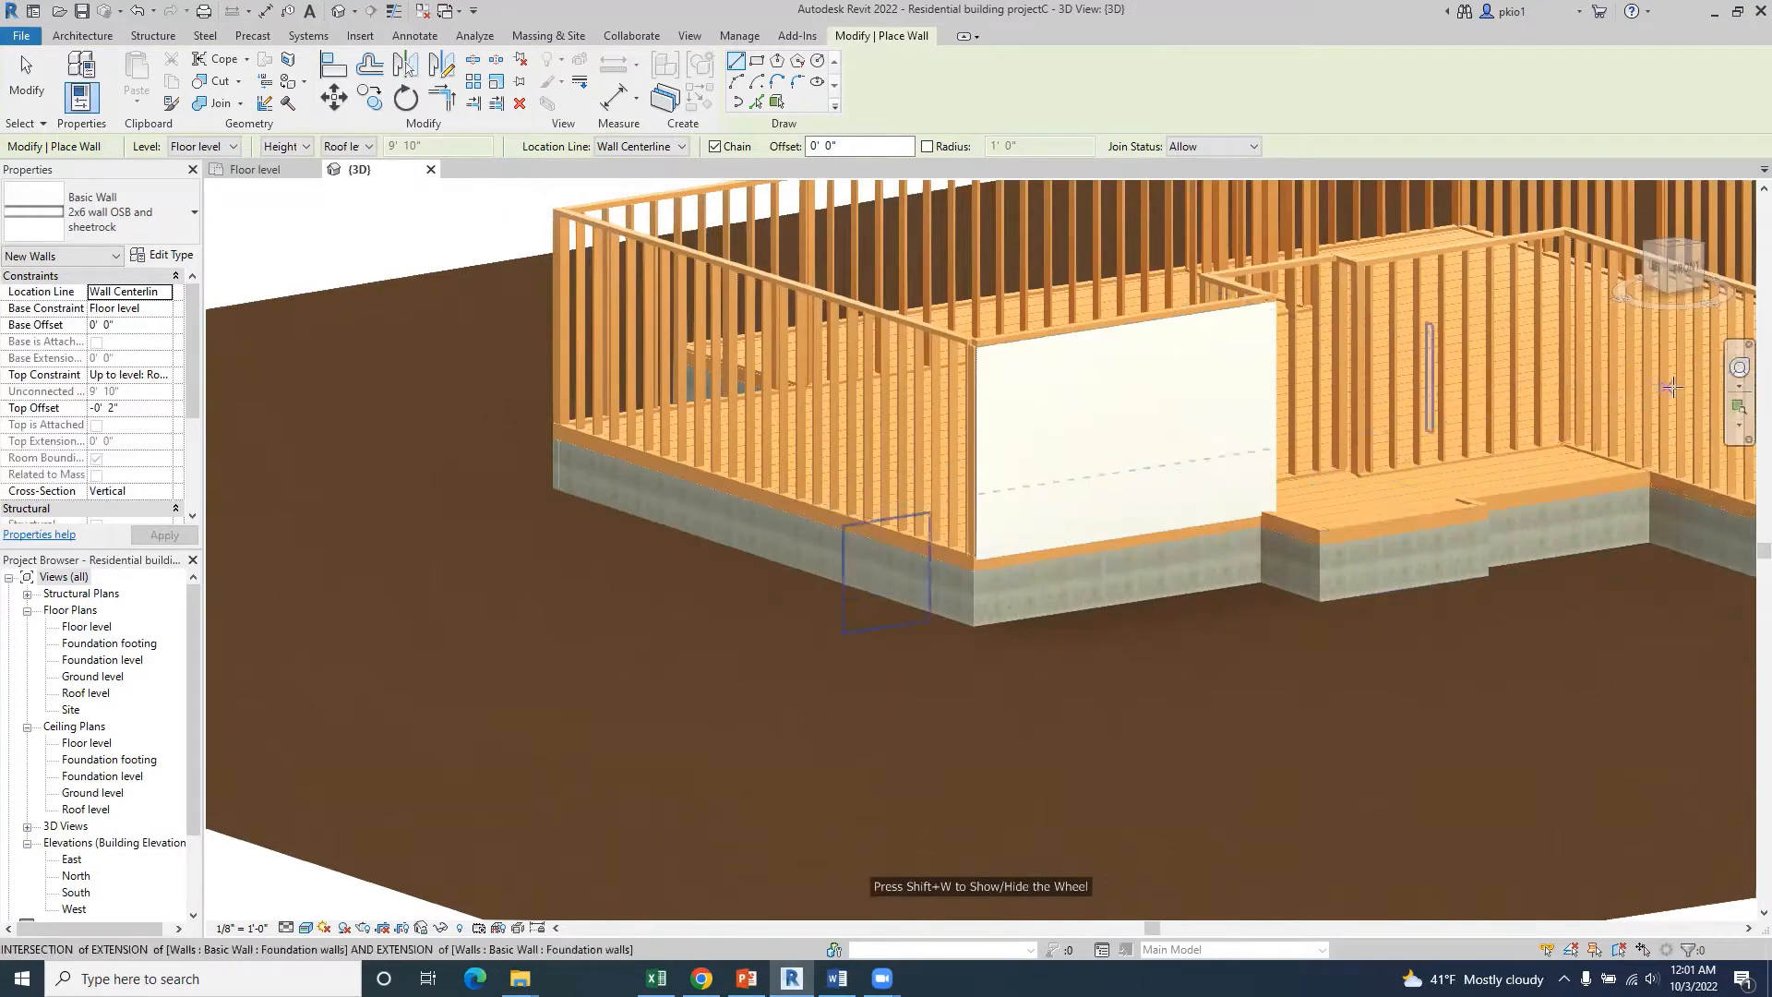
left_click(1742, 372)
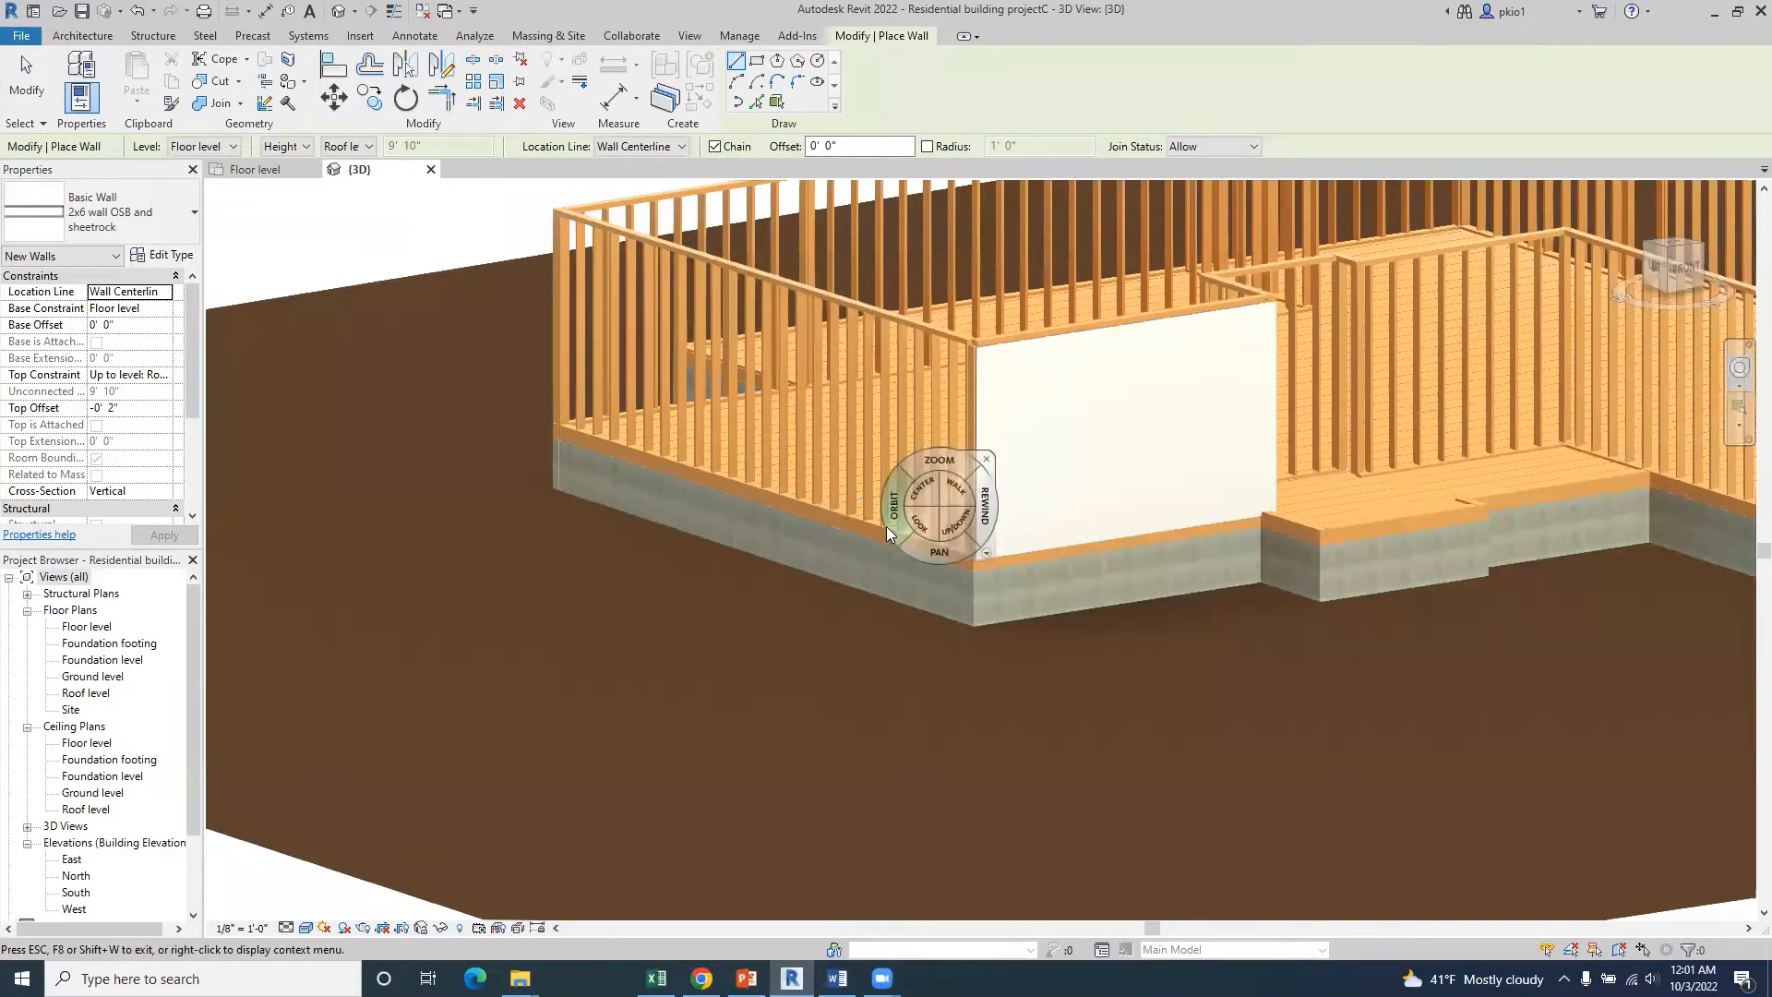
left_click(924, 492)
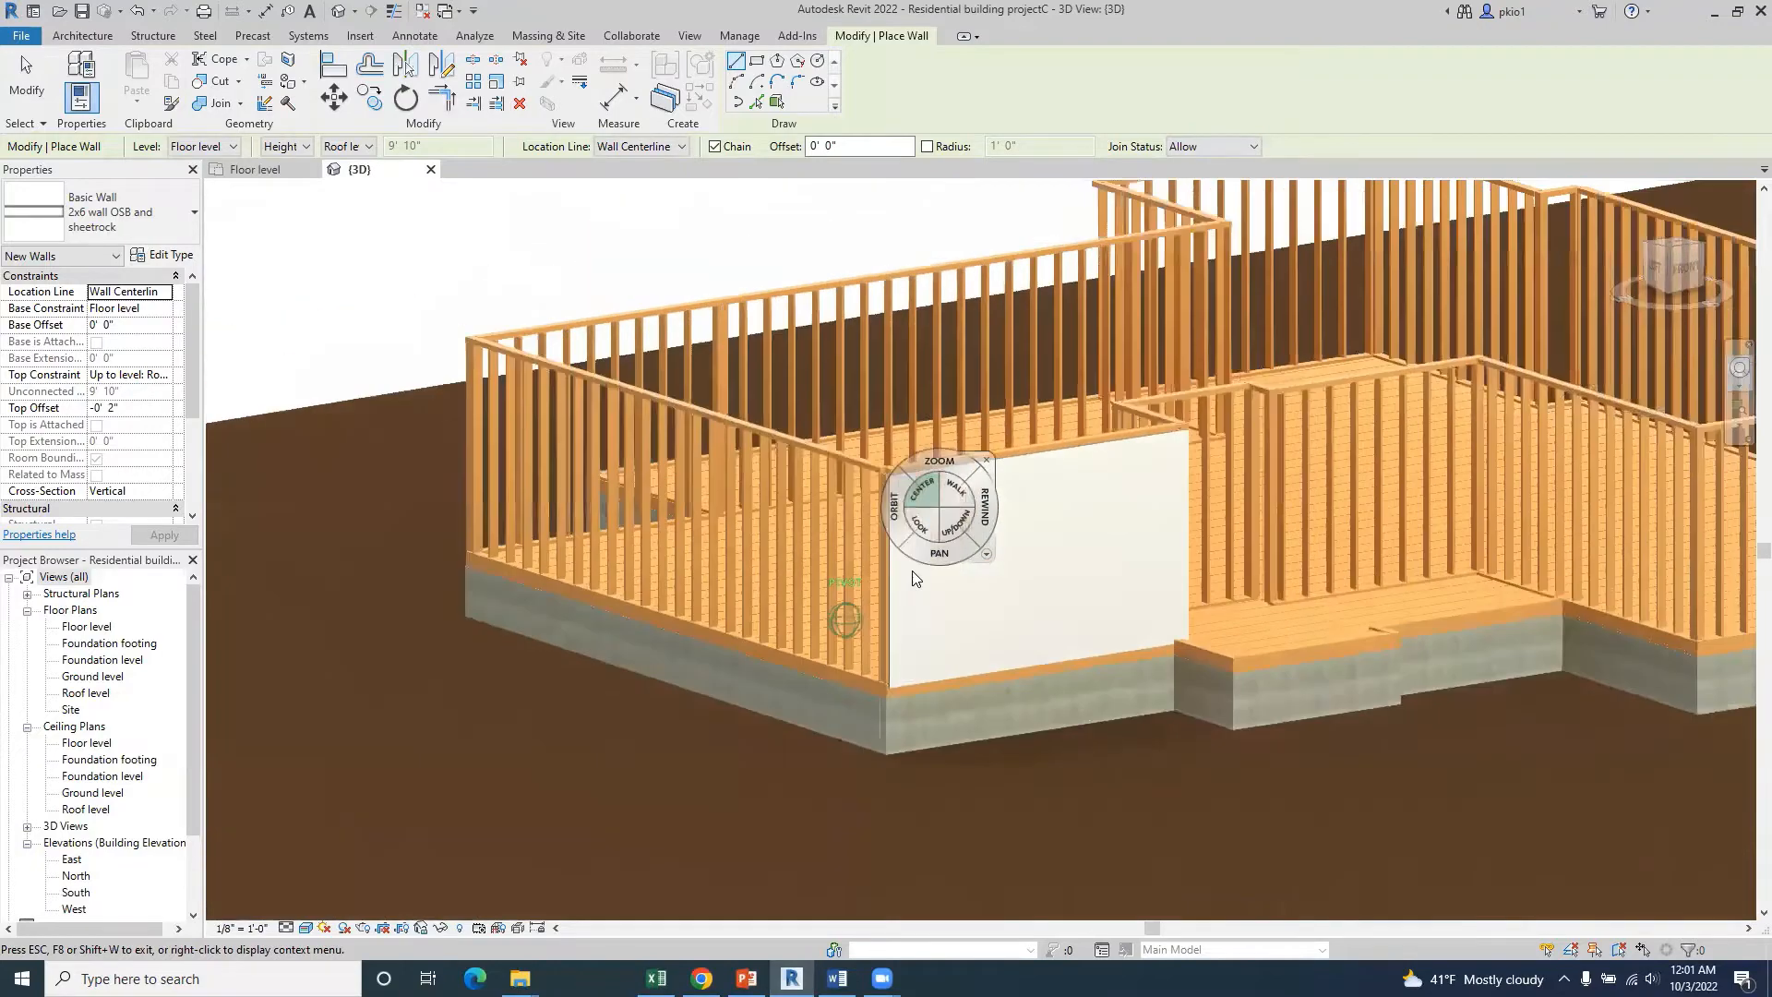
mouse_move(903, 544)
left_mouse_down()
mouse_move(919, 522)
mouse_move(914, 556)
mouse_move(886, 536)
mouse_move(906, 545)
mouse_move(907, 510)
left_mouse_up()
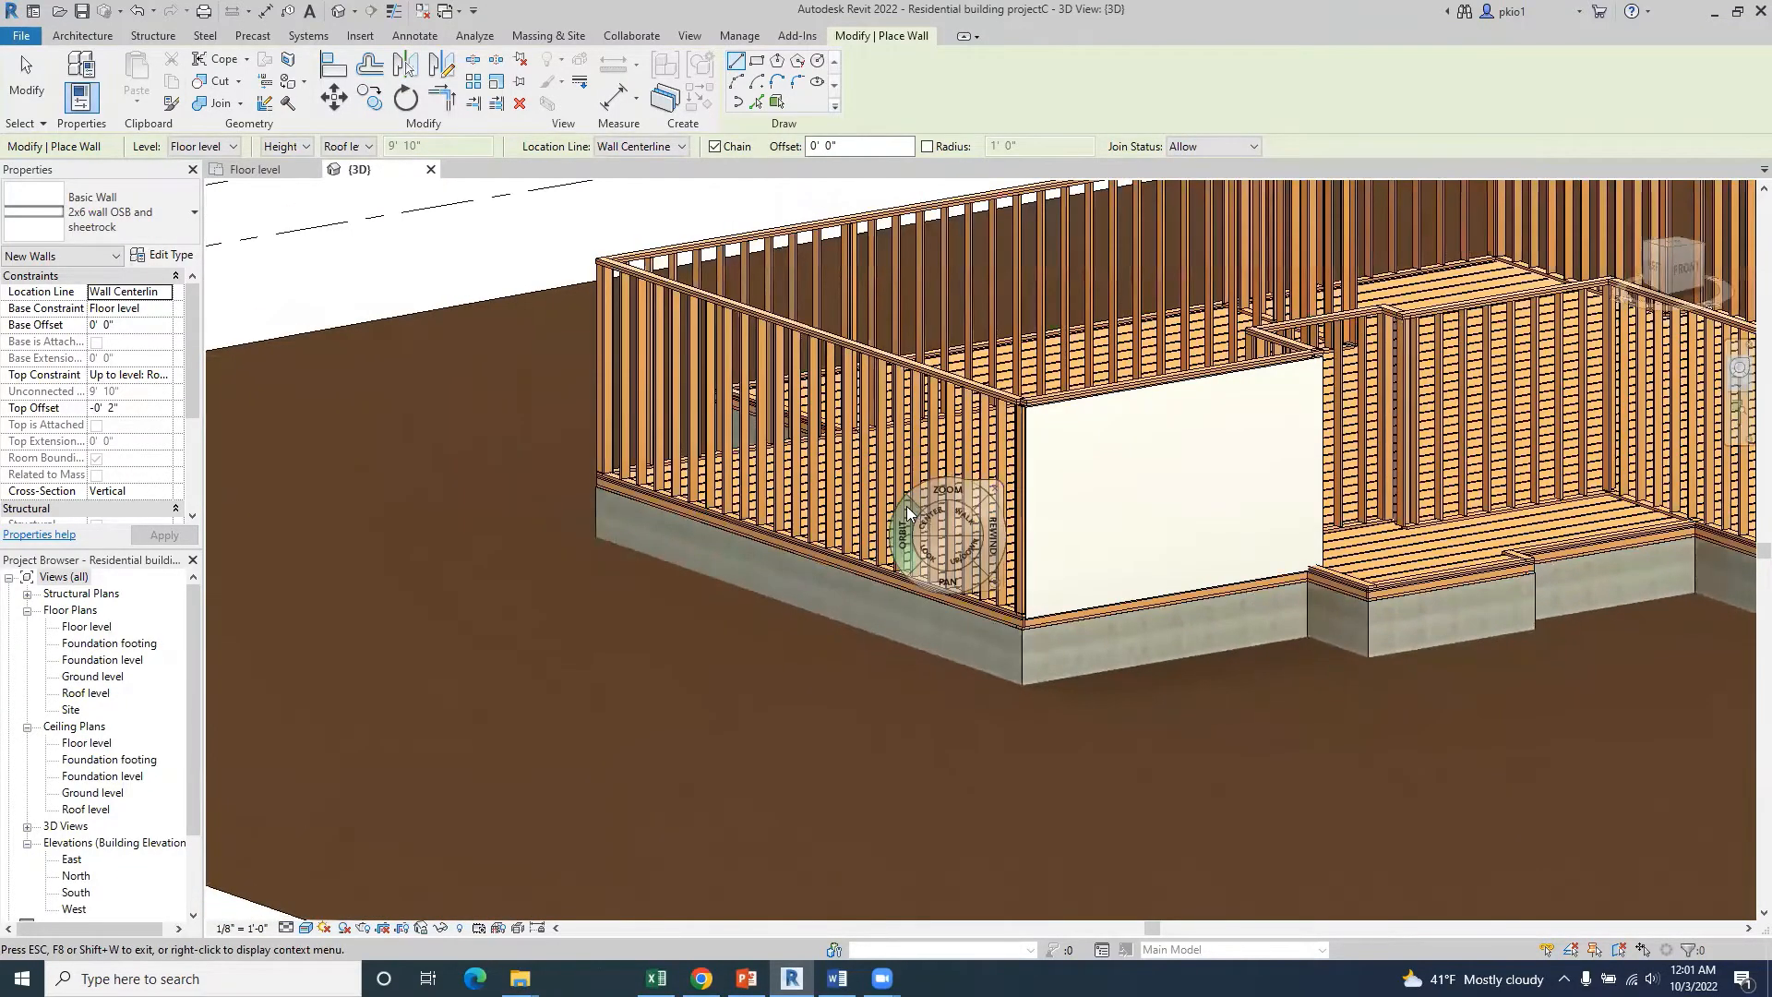
left_click(993, 492)
key("Escape")
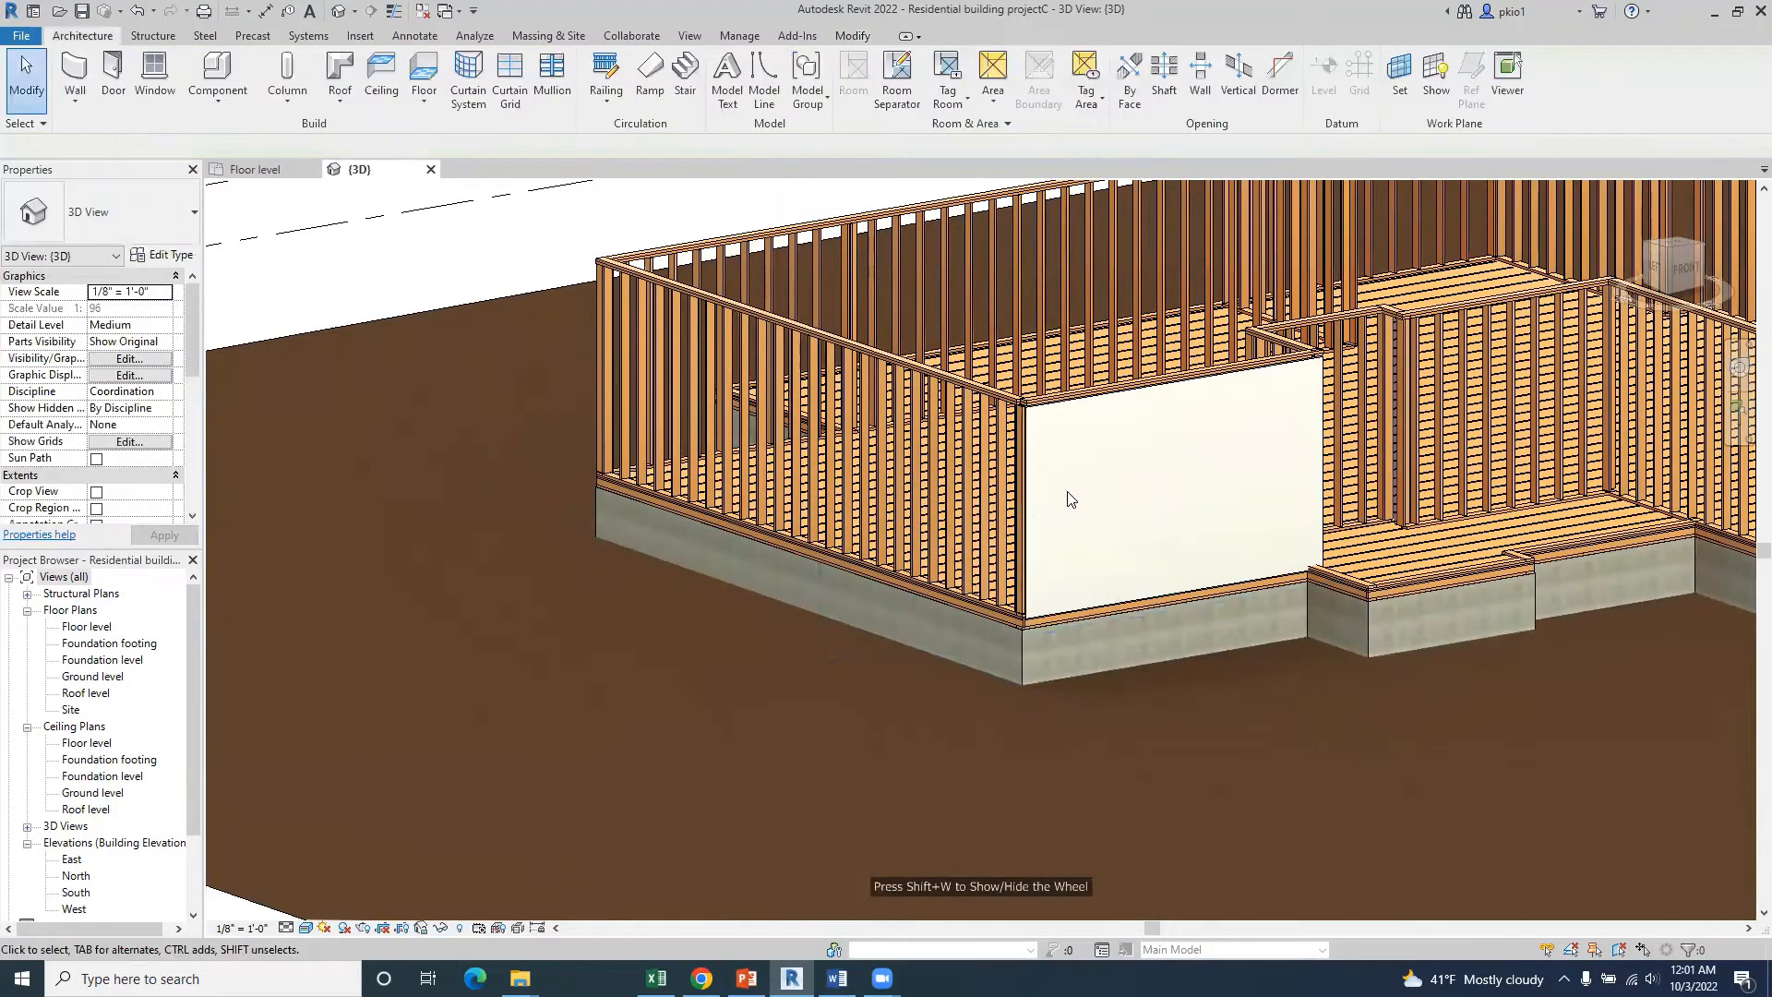
- Examine in 3D how the new wall's top, bottom and corner edges meet the stud framing and foundation
scroll(1068, 494, "up", 3)
scroll(1068, 493, "up", 1)
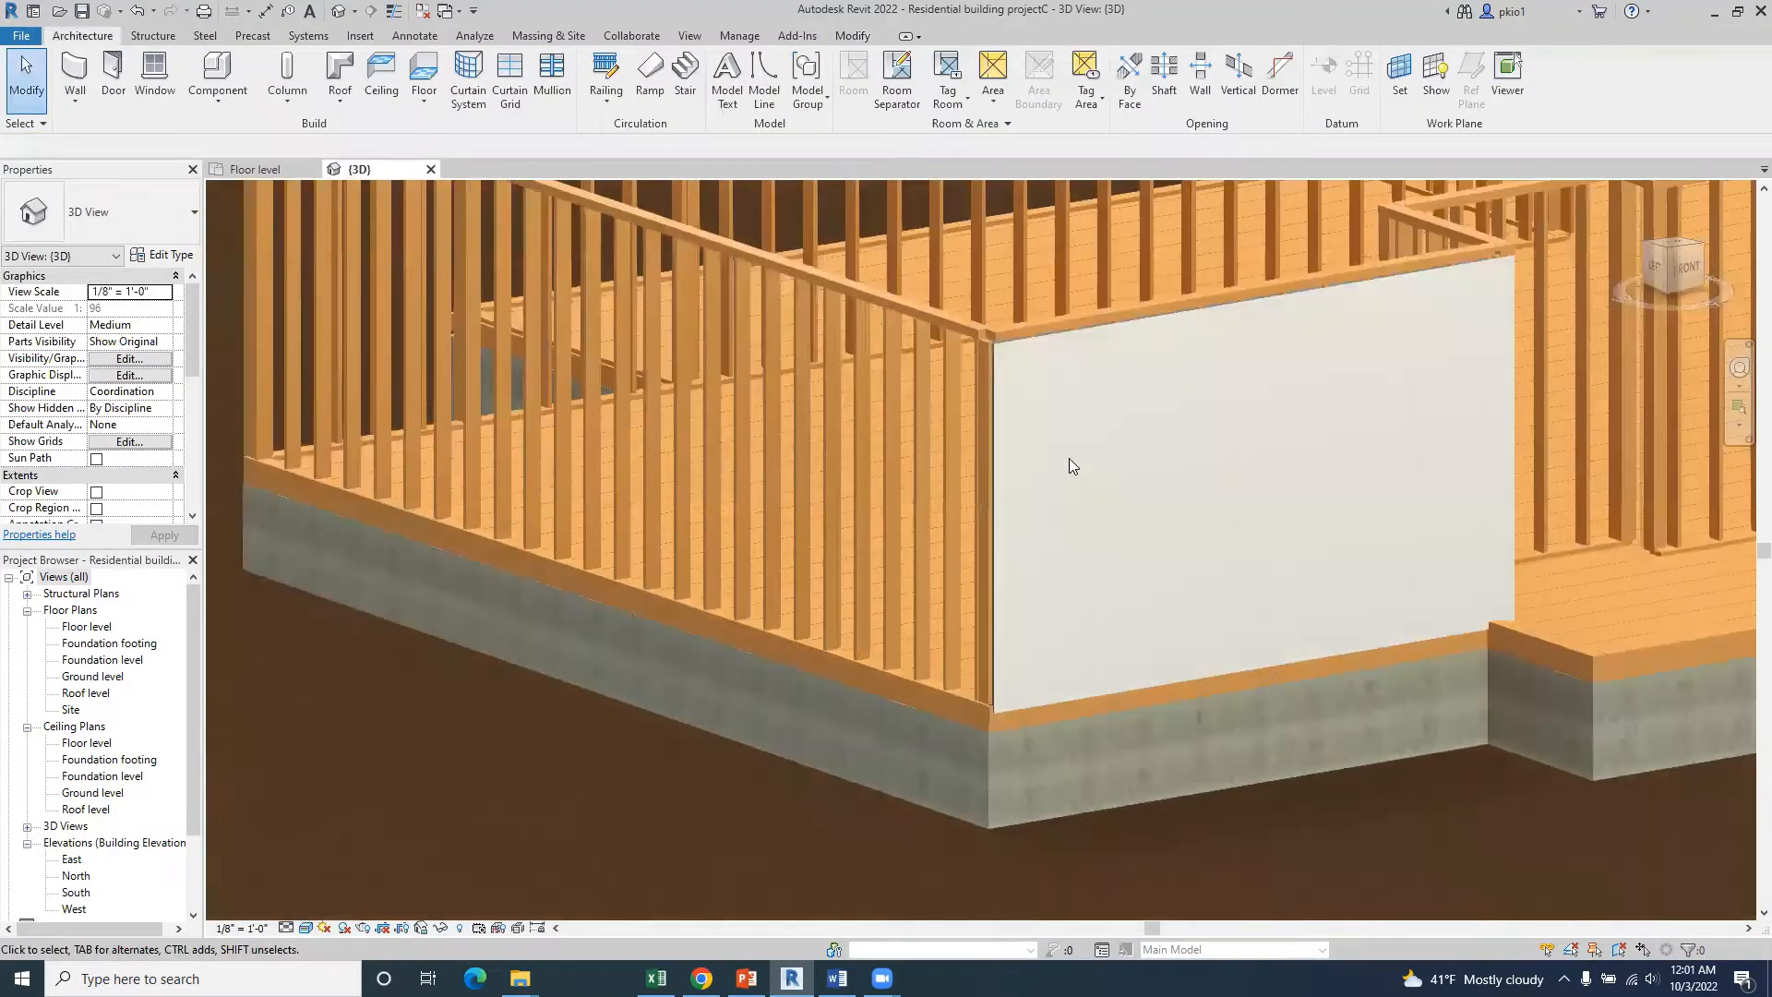
scroll(1069, 458, "up", 5)
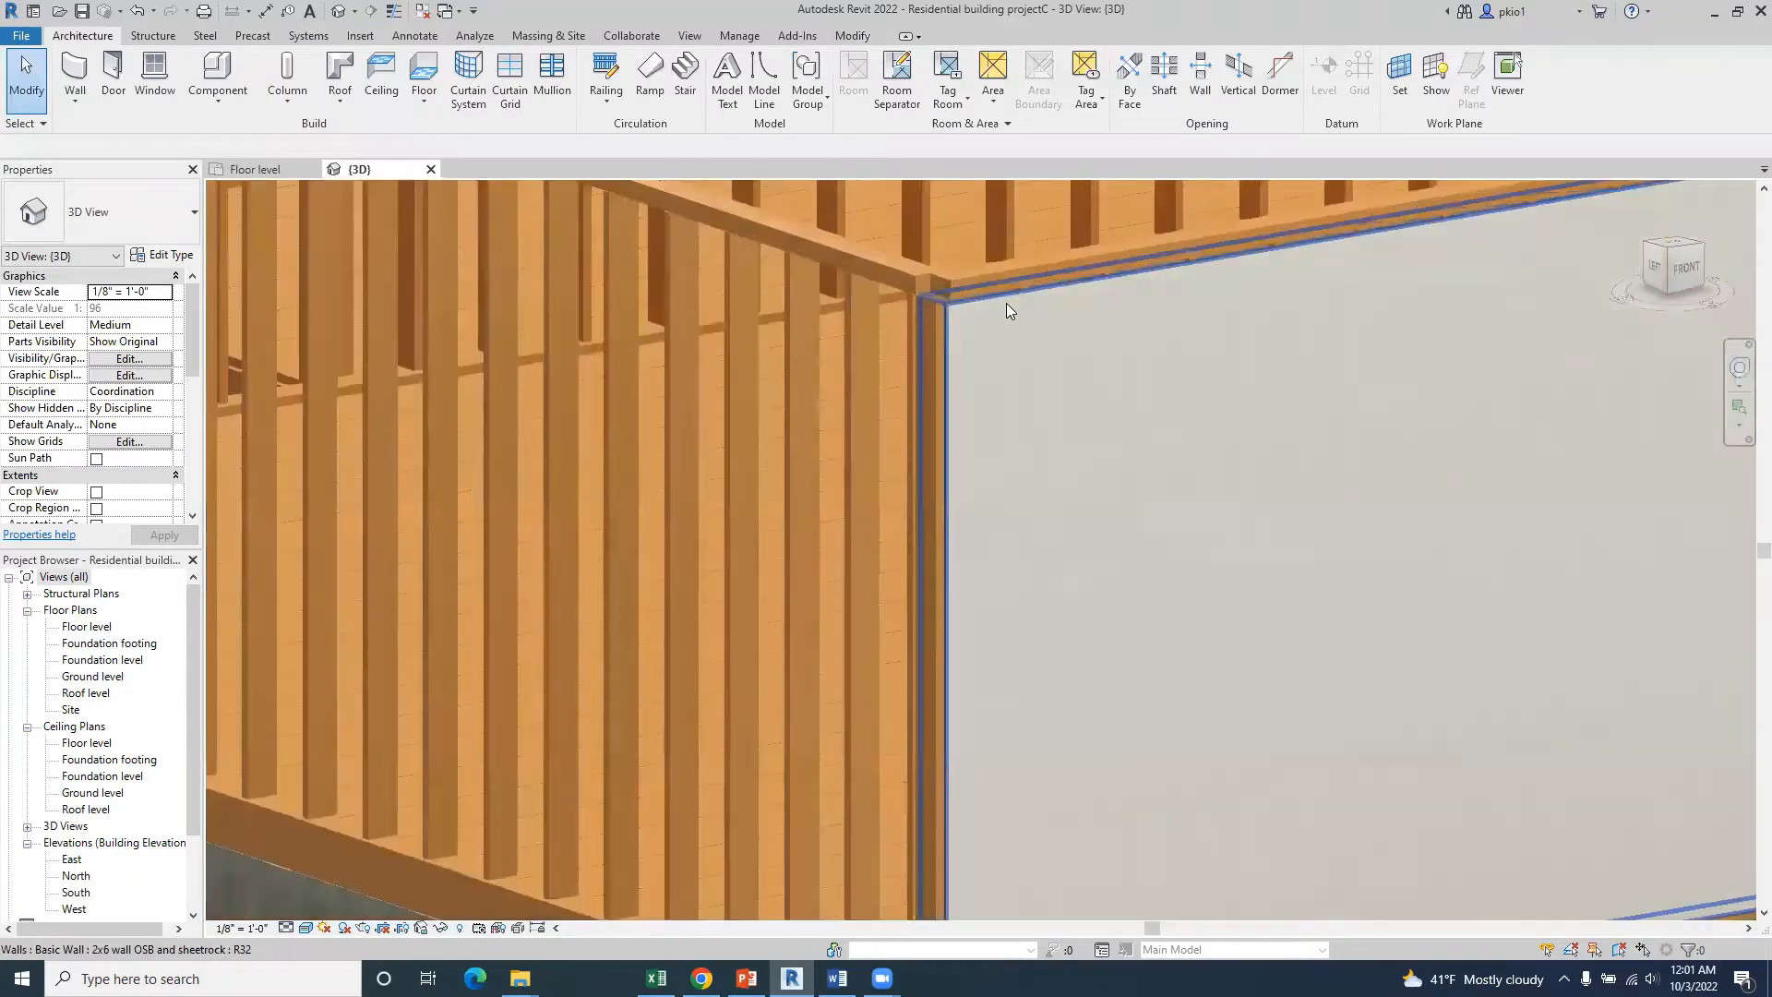
scroll(1006, 303, "down", 3)
scroll(959, 290, "up", 2)
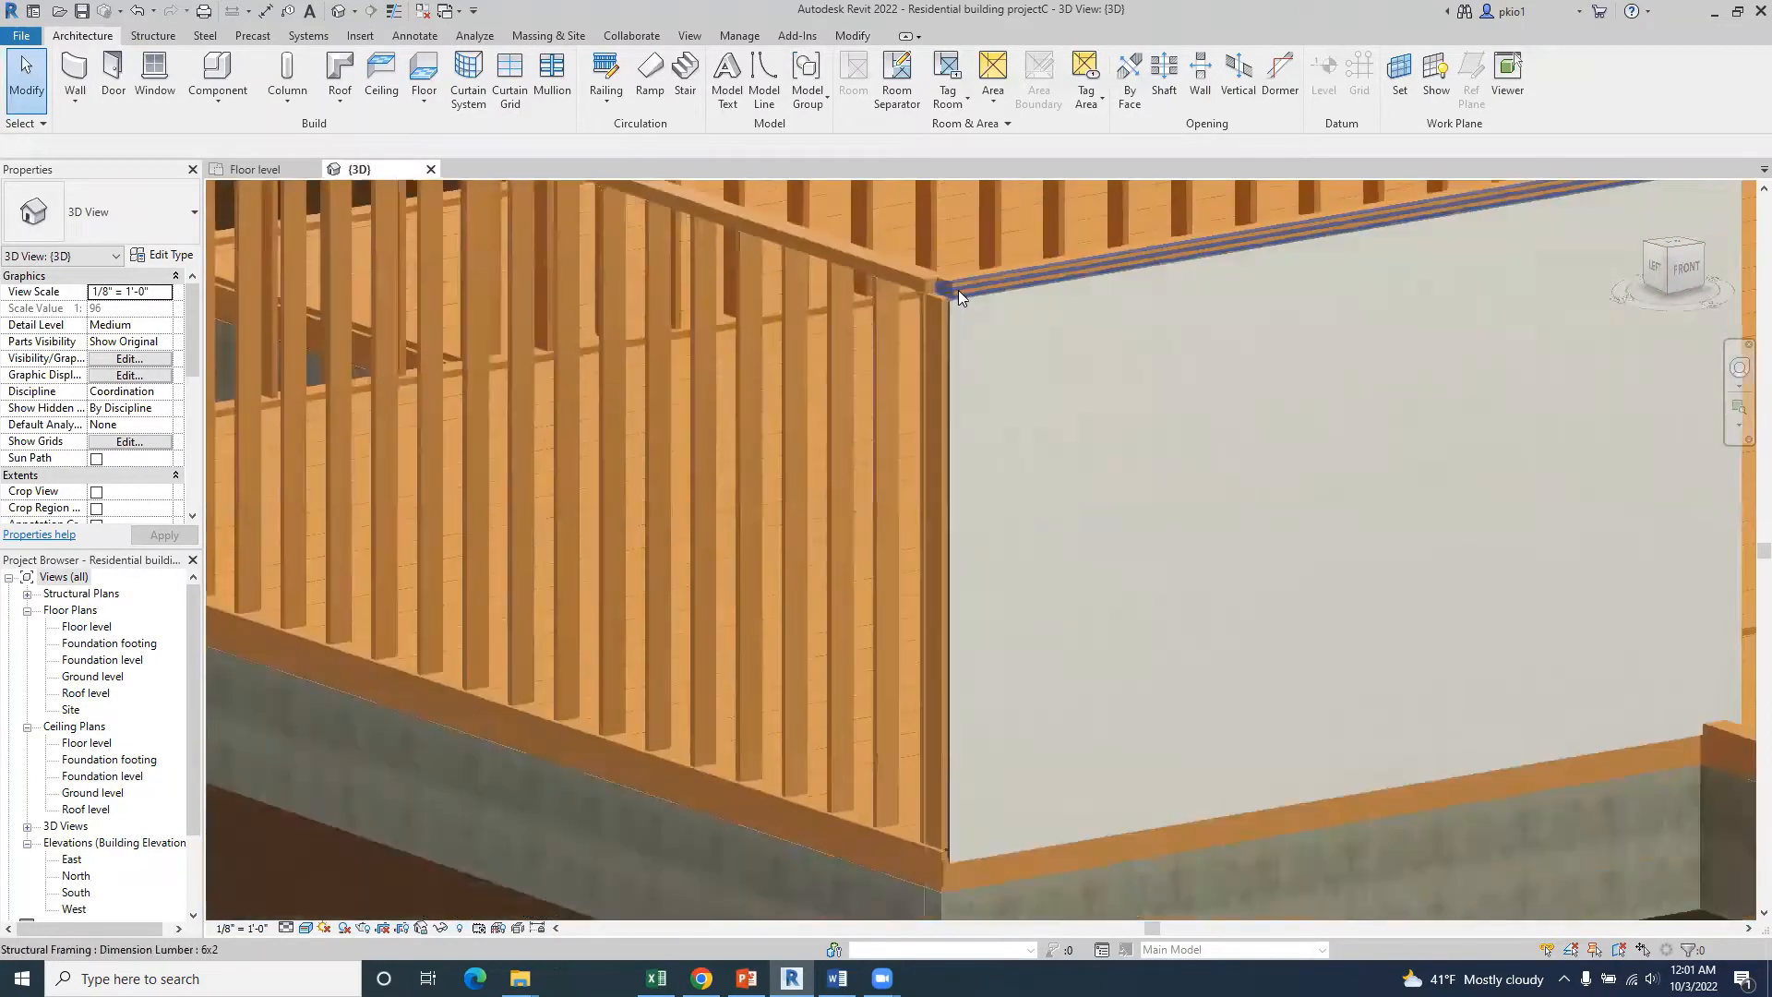
scroll(969, 425, "down", 4)
scroll(980, 561, "up", 3)
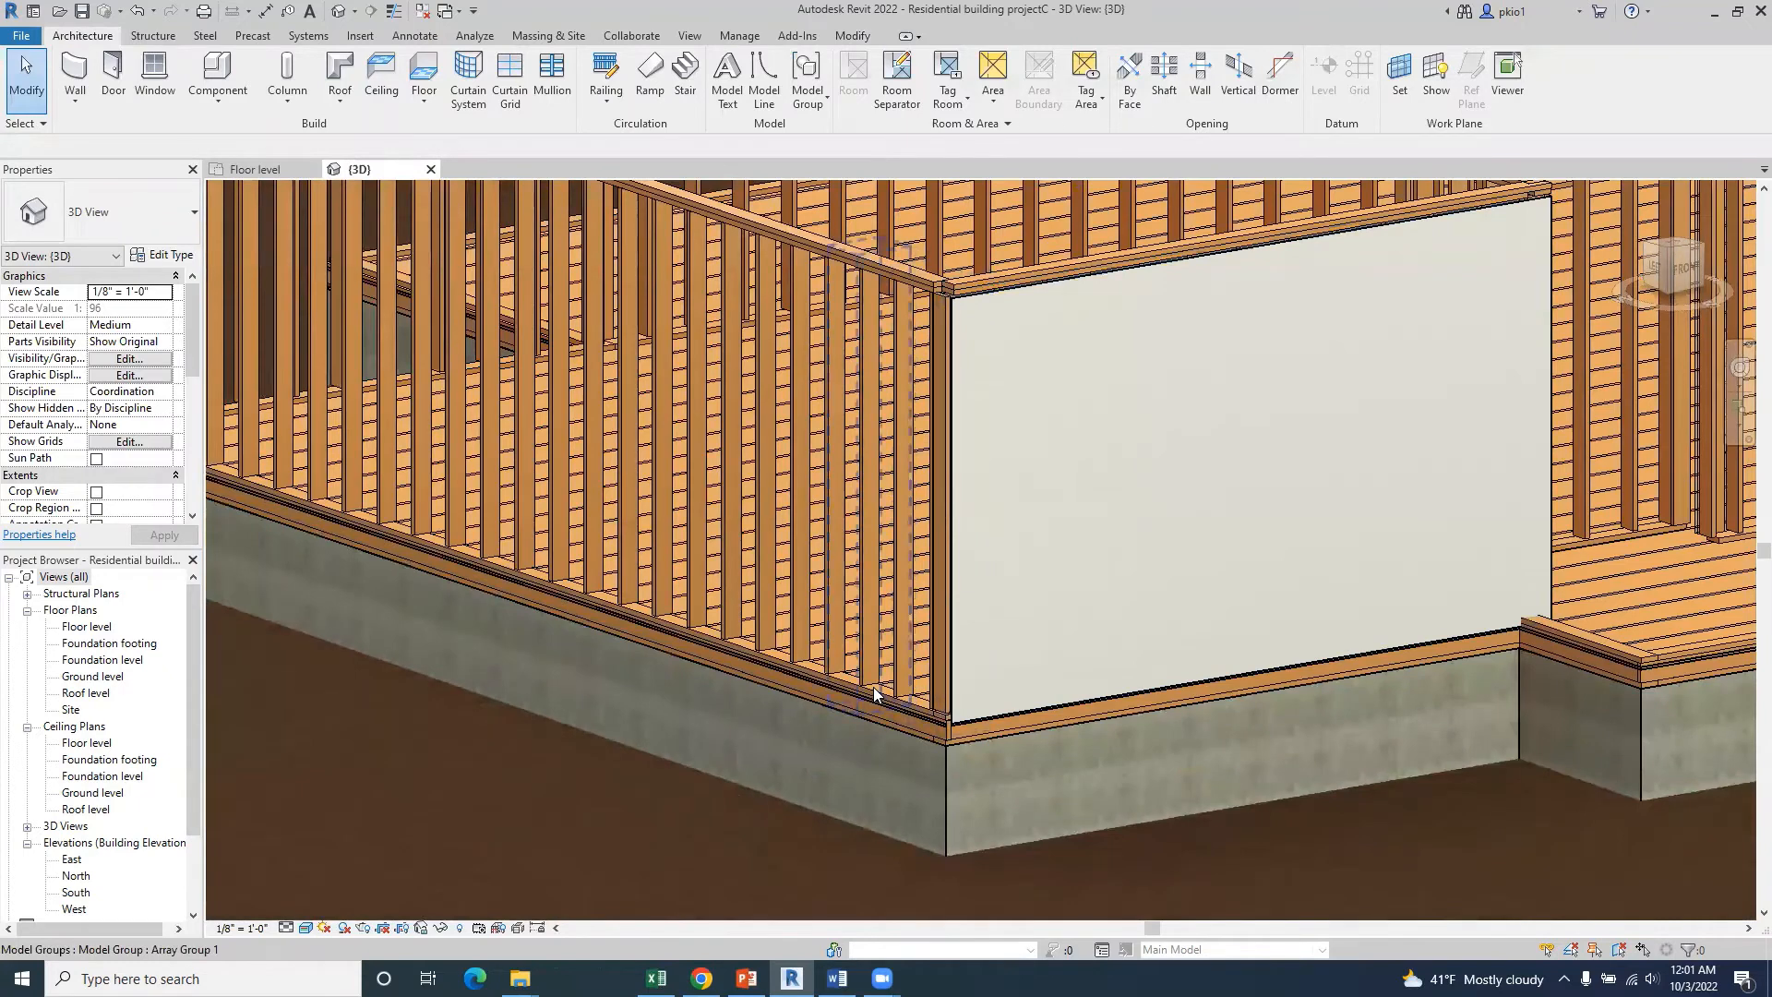
scroll(874, 687, "down", 2)
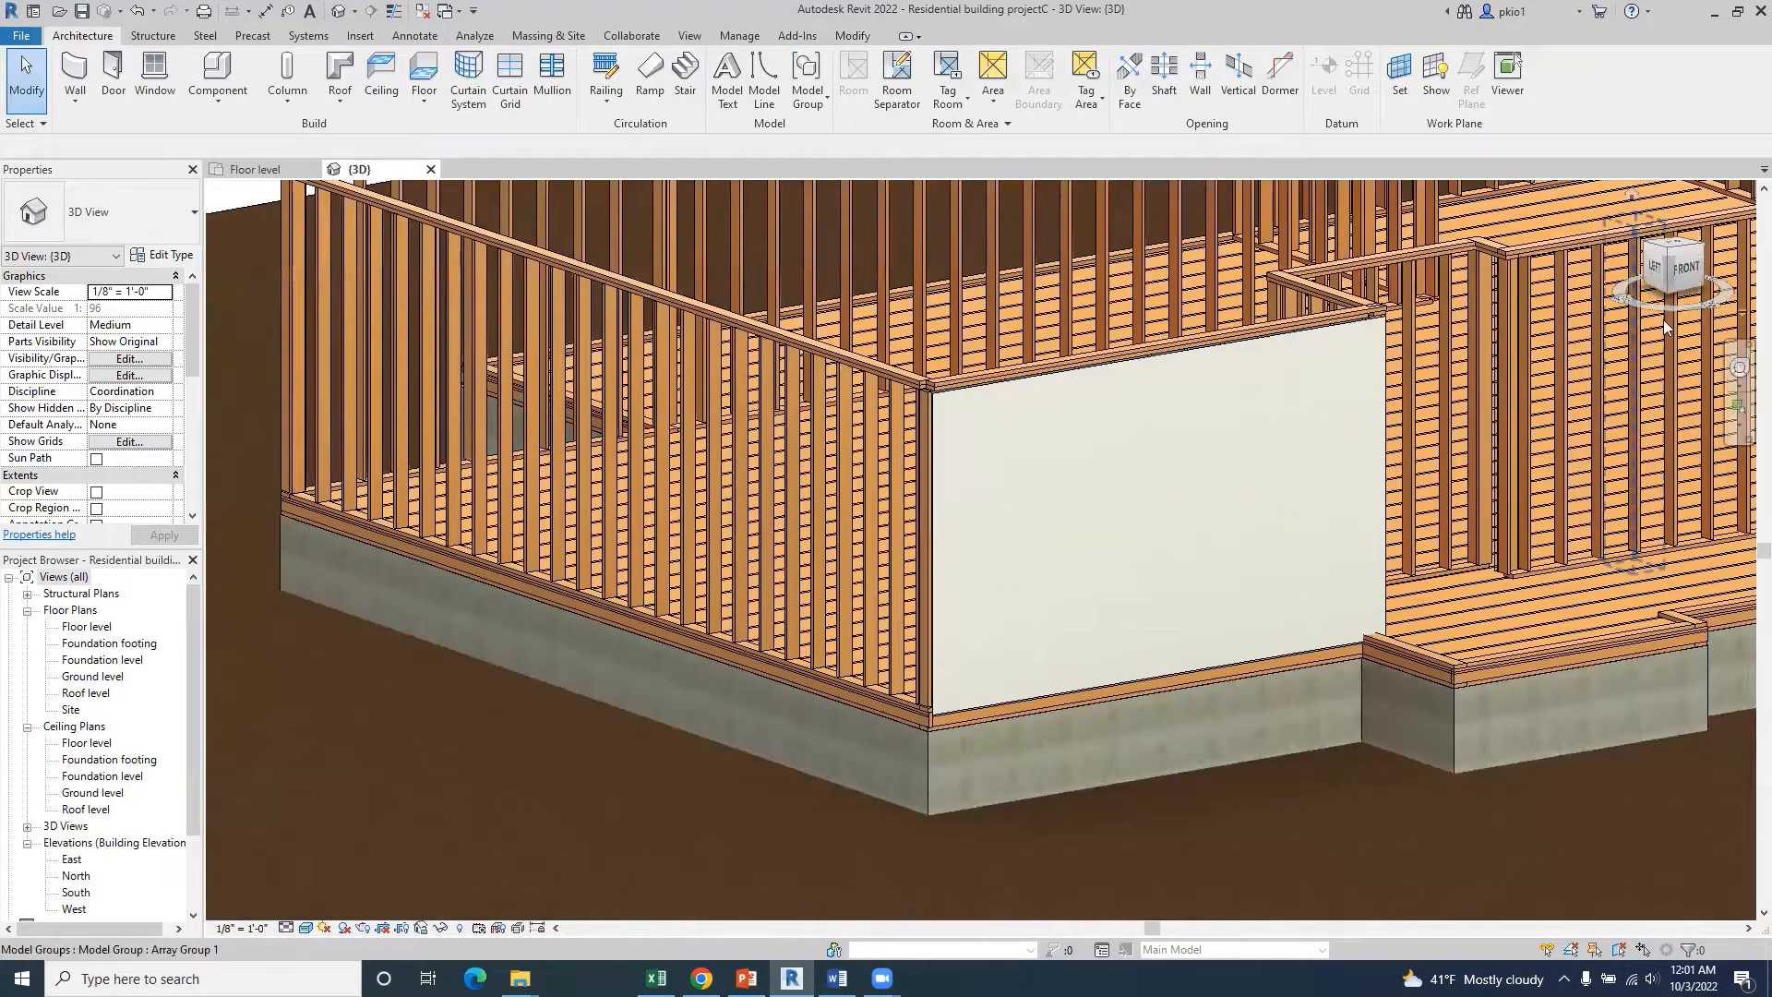
- Return to the Floor level plan, focus on the new wall and set the view's detail level to Fine
left_click(255, 169)
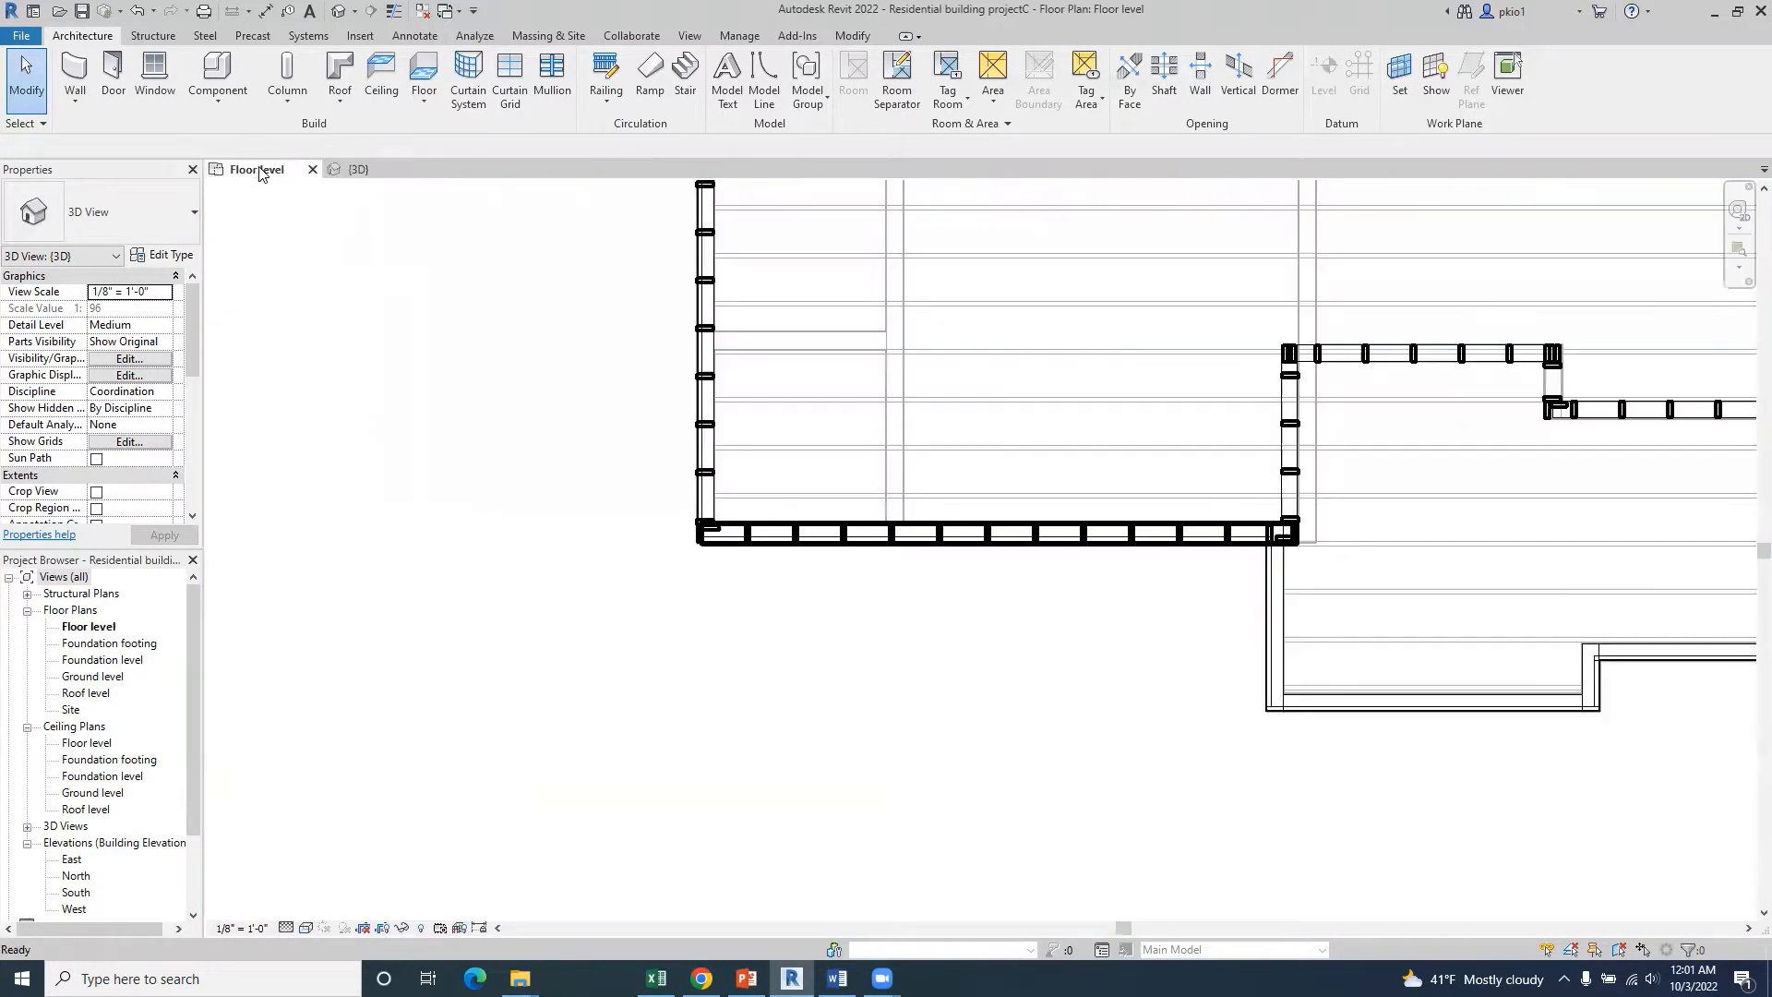
scroll(1293, 540, "up", 8)
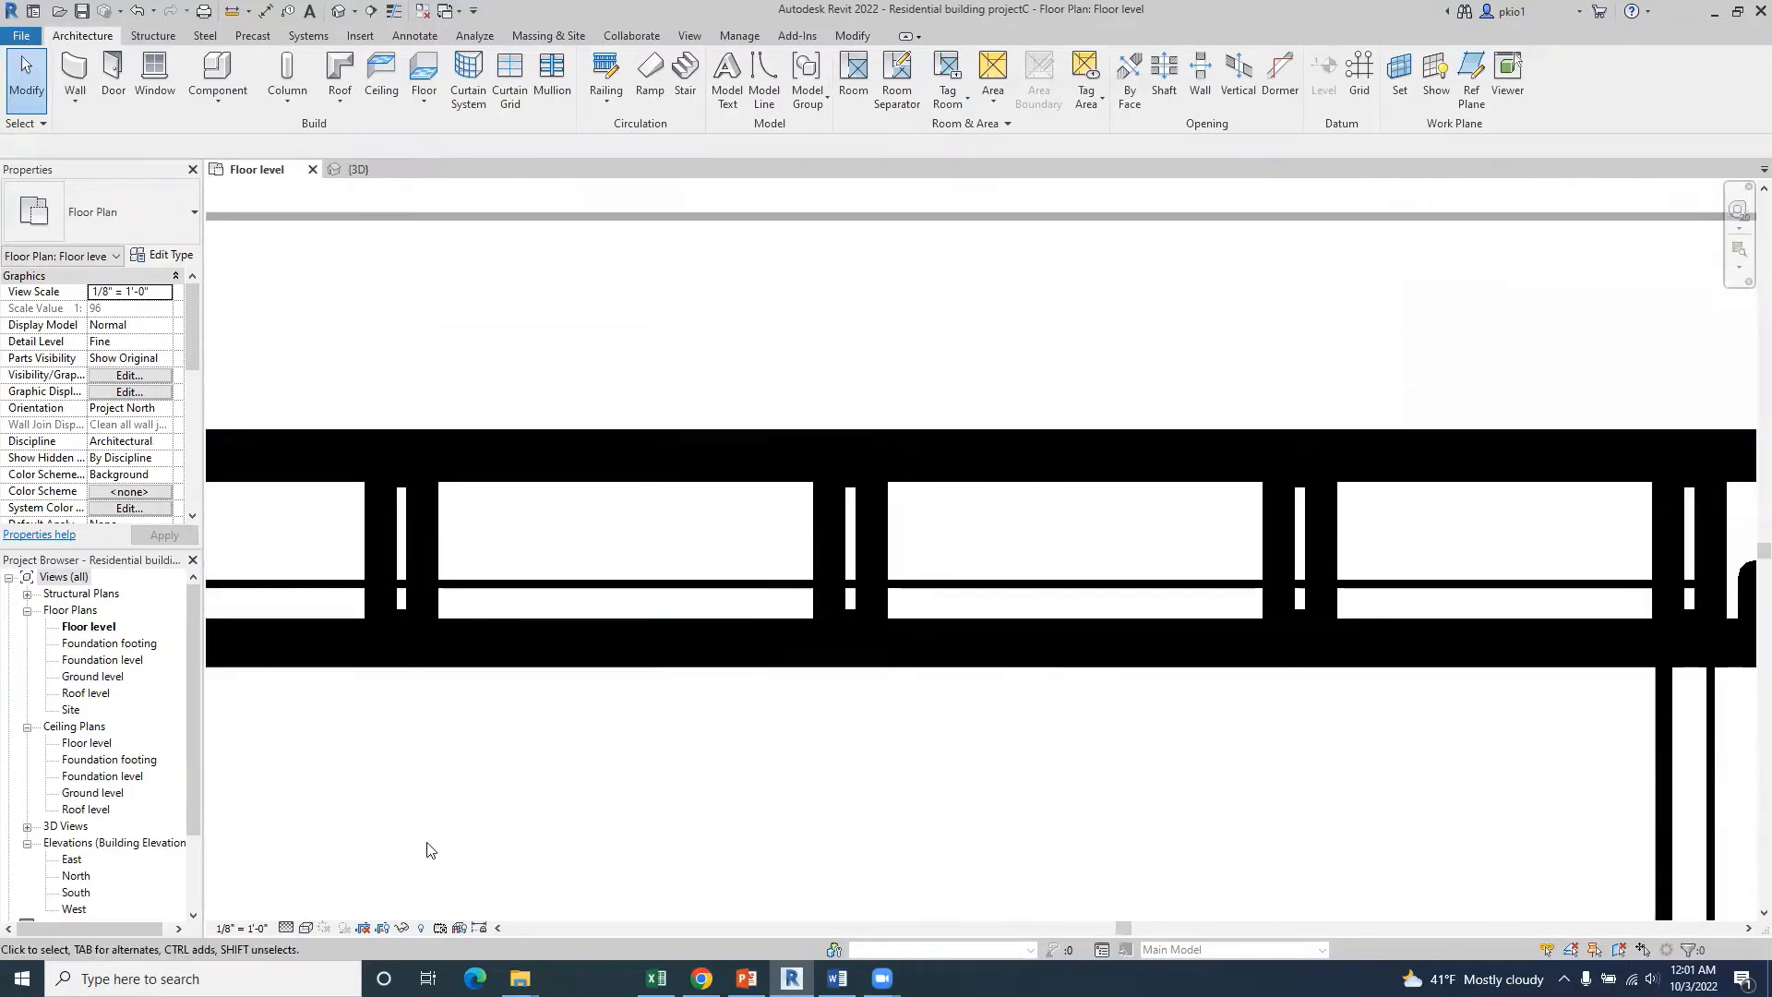
left_click(287, 929)
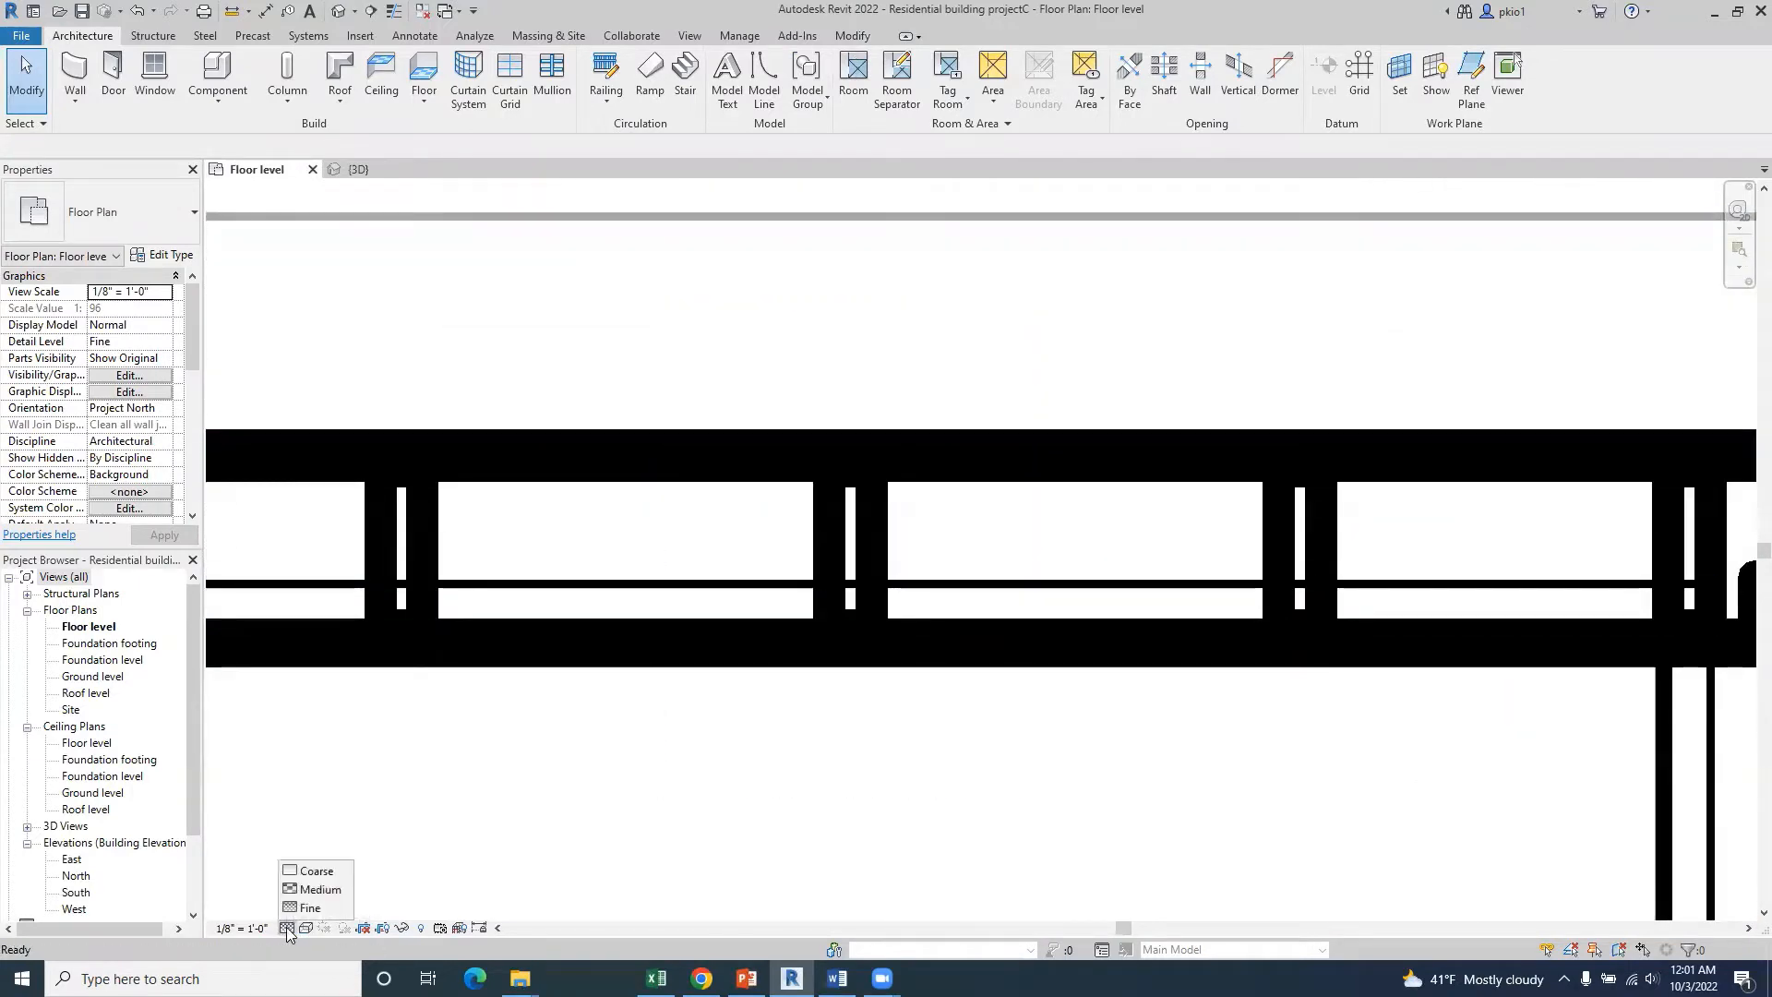
left_click(315, 909)
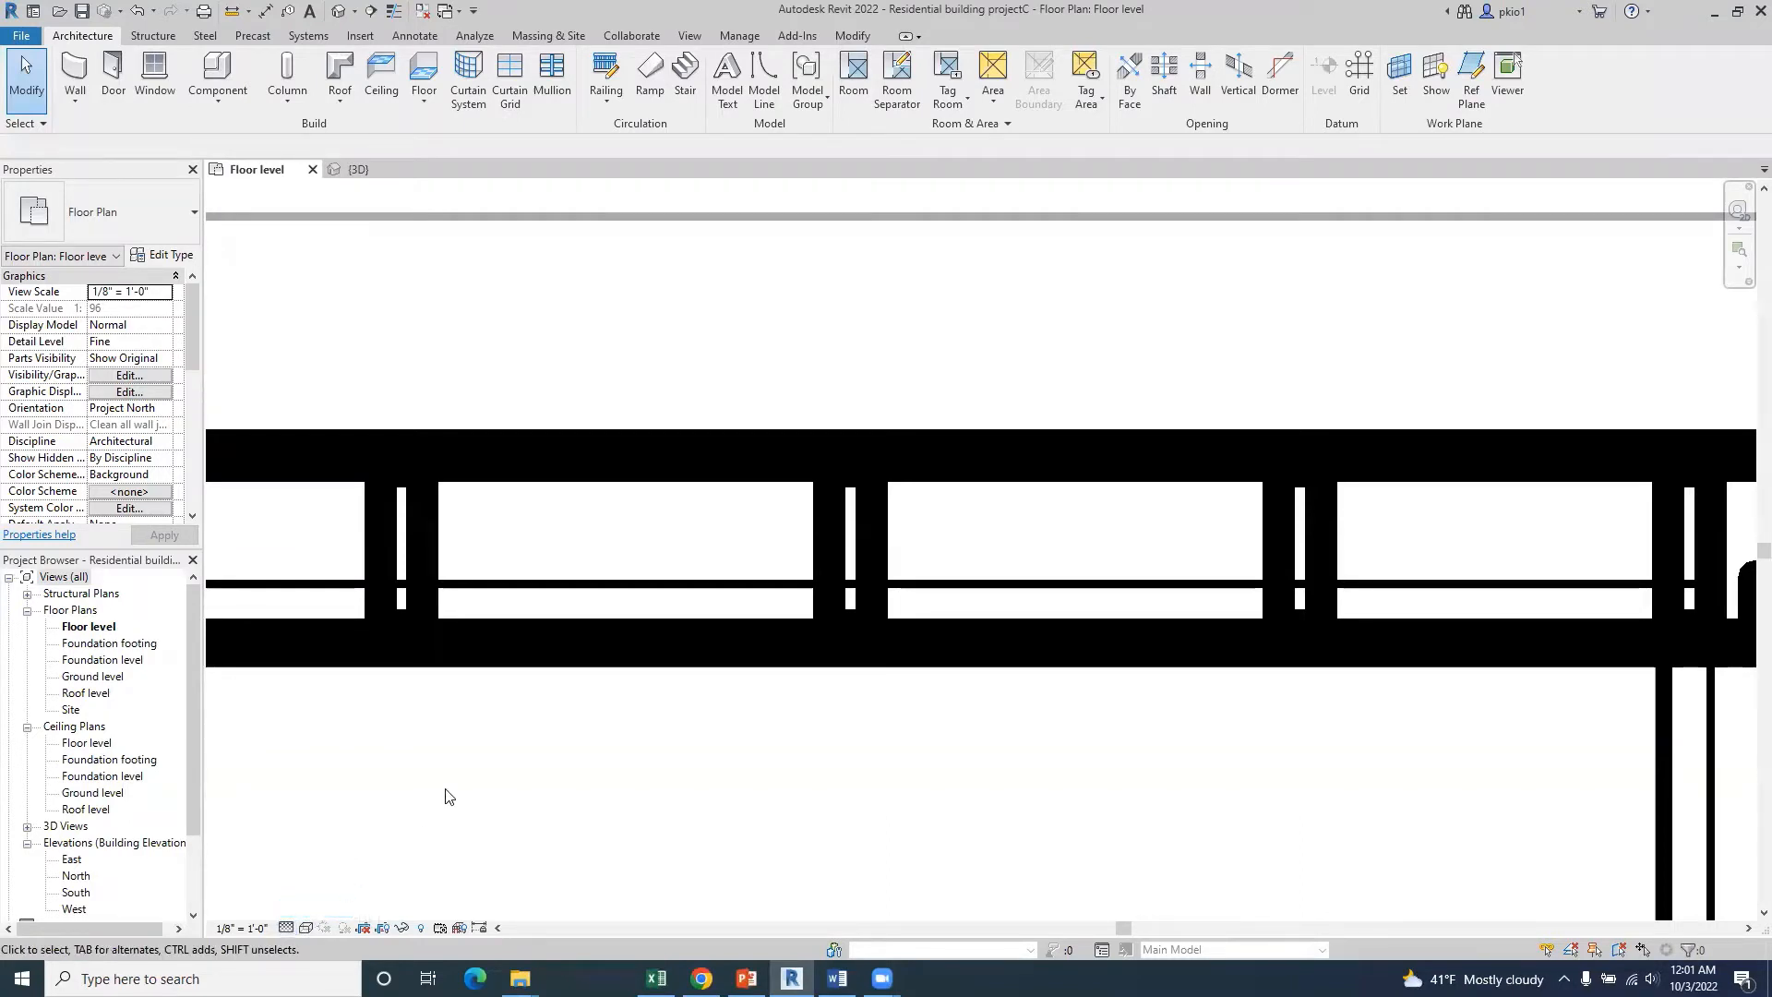
- Try the Realistic visual style on the floor plan and switch back to Hidden Line
scroll(625, 821, "down", 2)
left_click(306, 929)
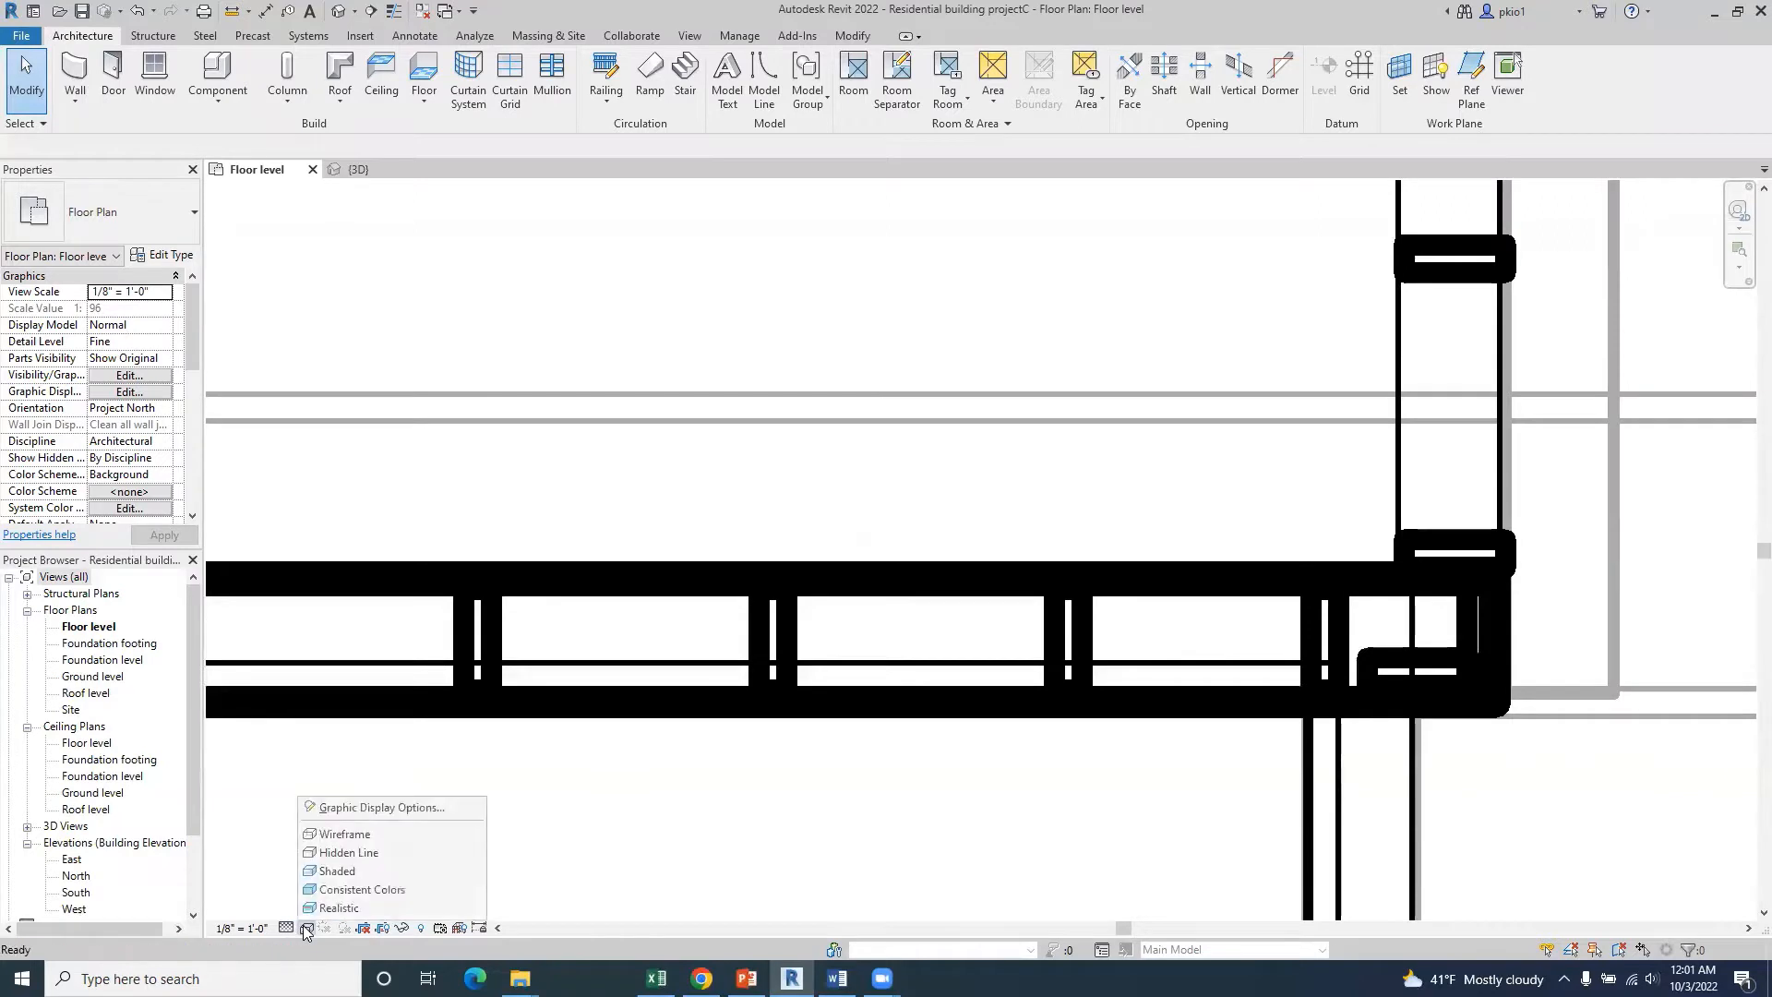
left_click(339, 909)
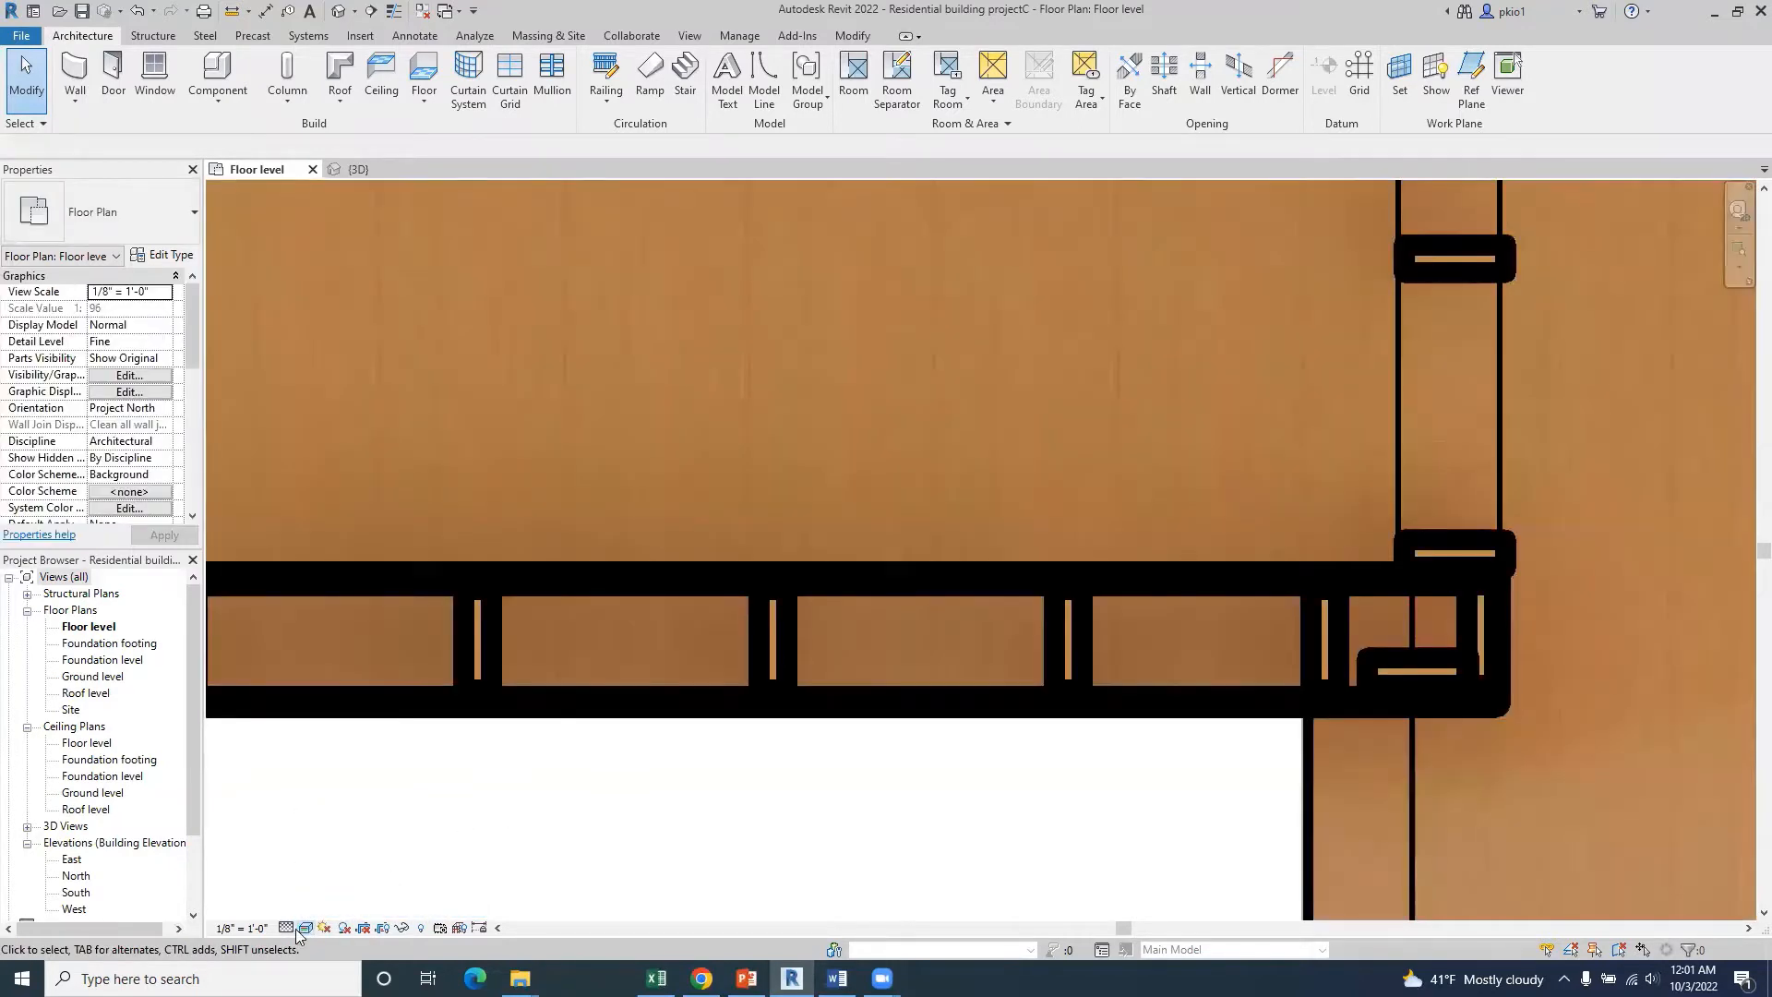
left_click(306, 929)
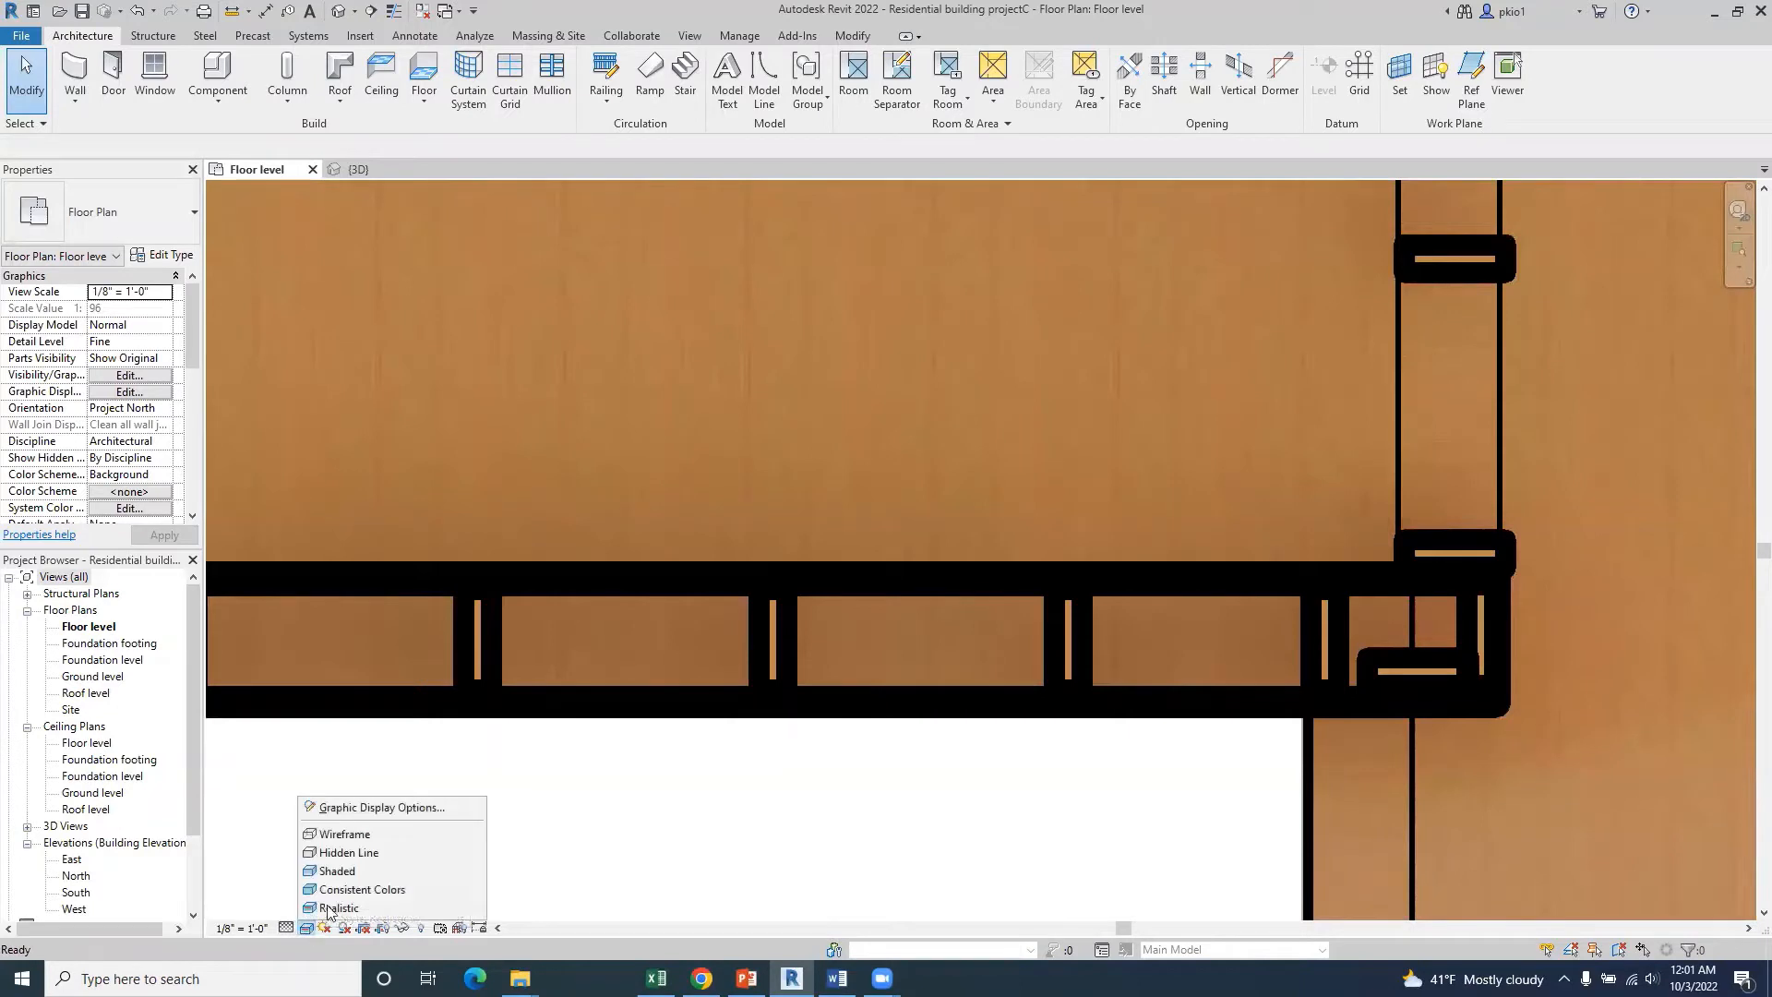
left_click(362, 847)
- Reapply the Fine detail level and examine both ends of the new wall against the corner studs
left_click(286, 929)
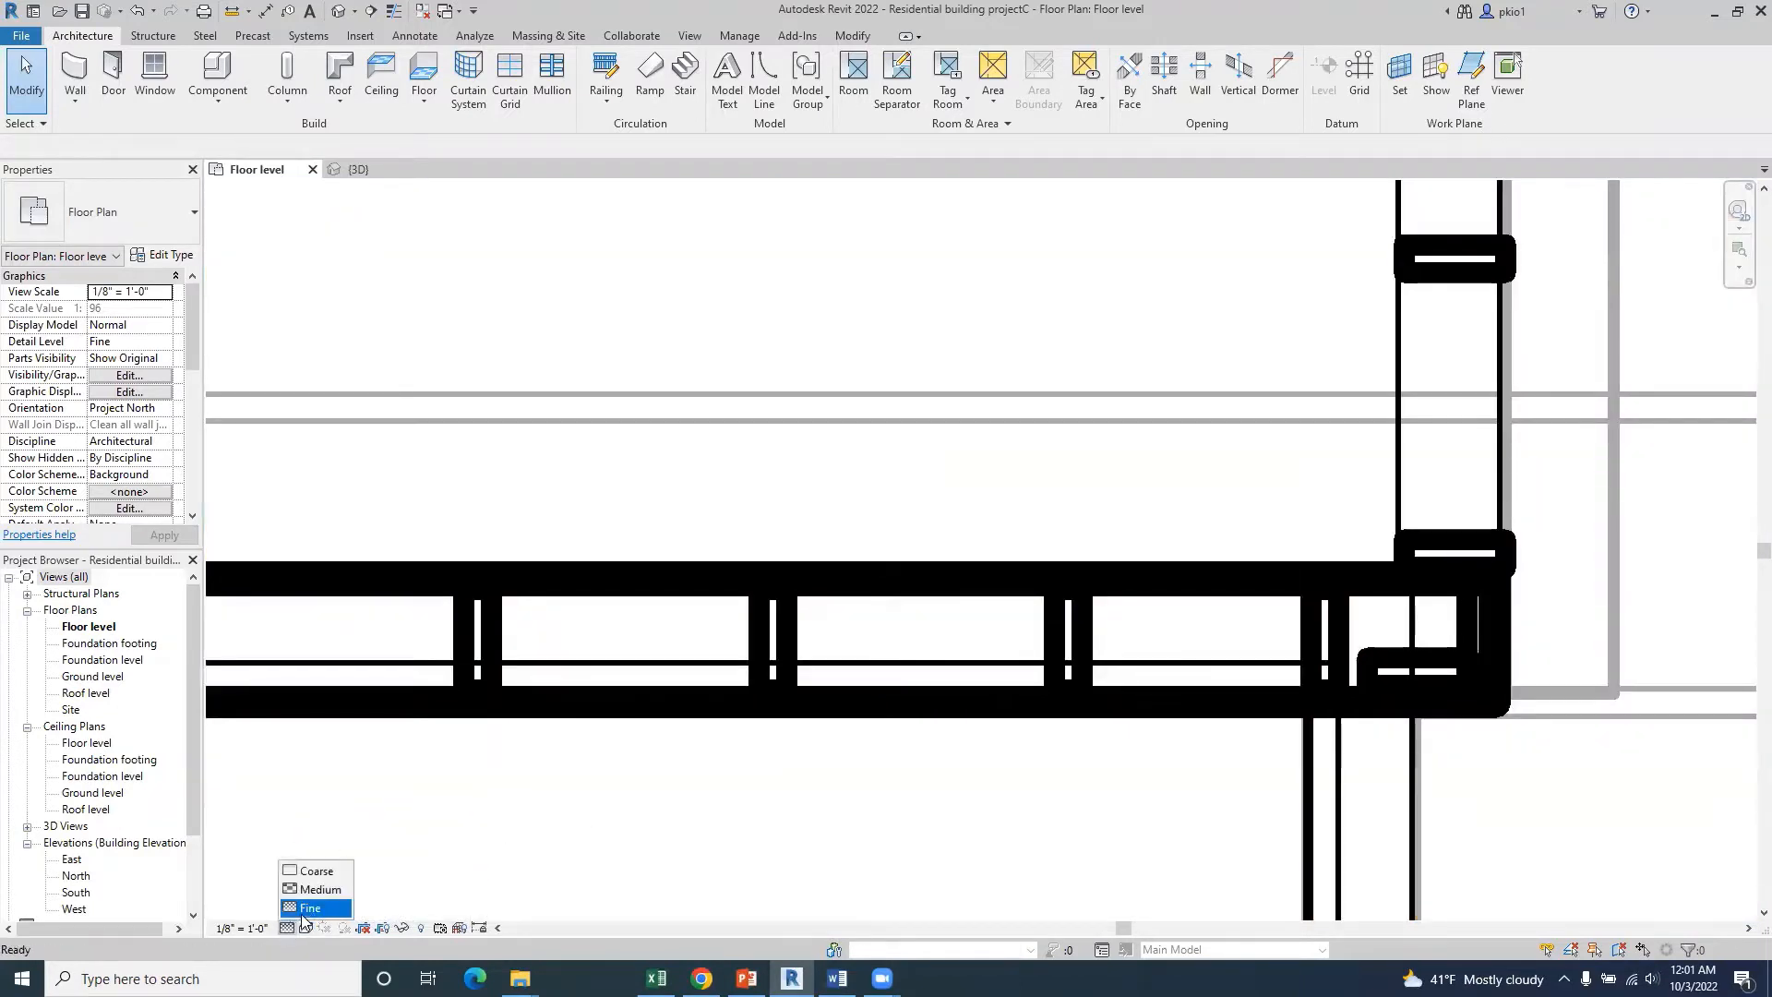
left_click(309, 908)
scroll(1107, 631, "down", 5)
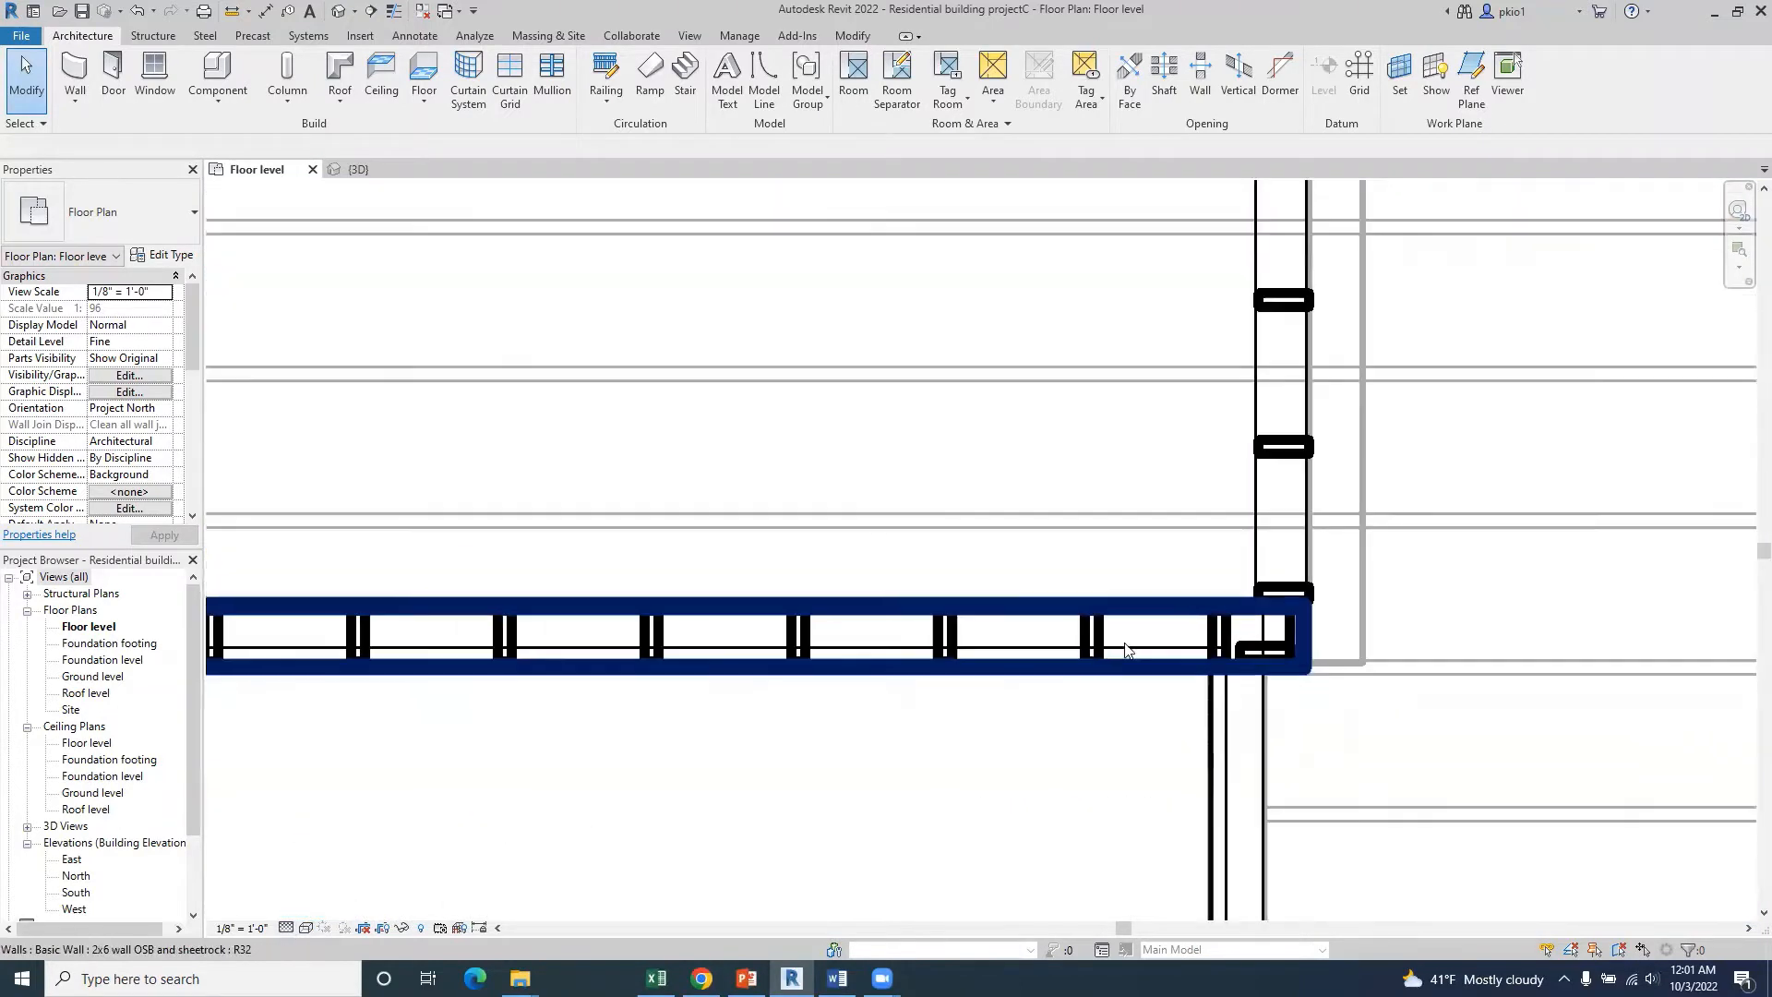
scroll(566, 665, "down", 2)
scroll(594, 671, "up", 2)
scroll(564, 646, "up", 6)
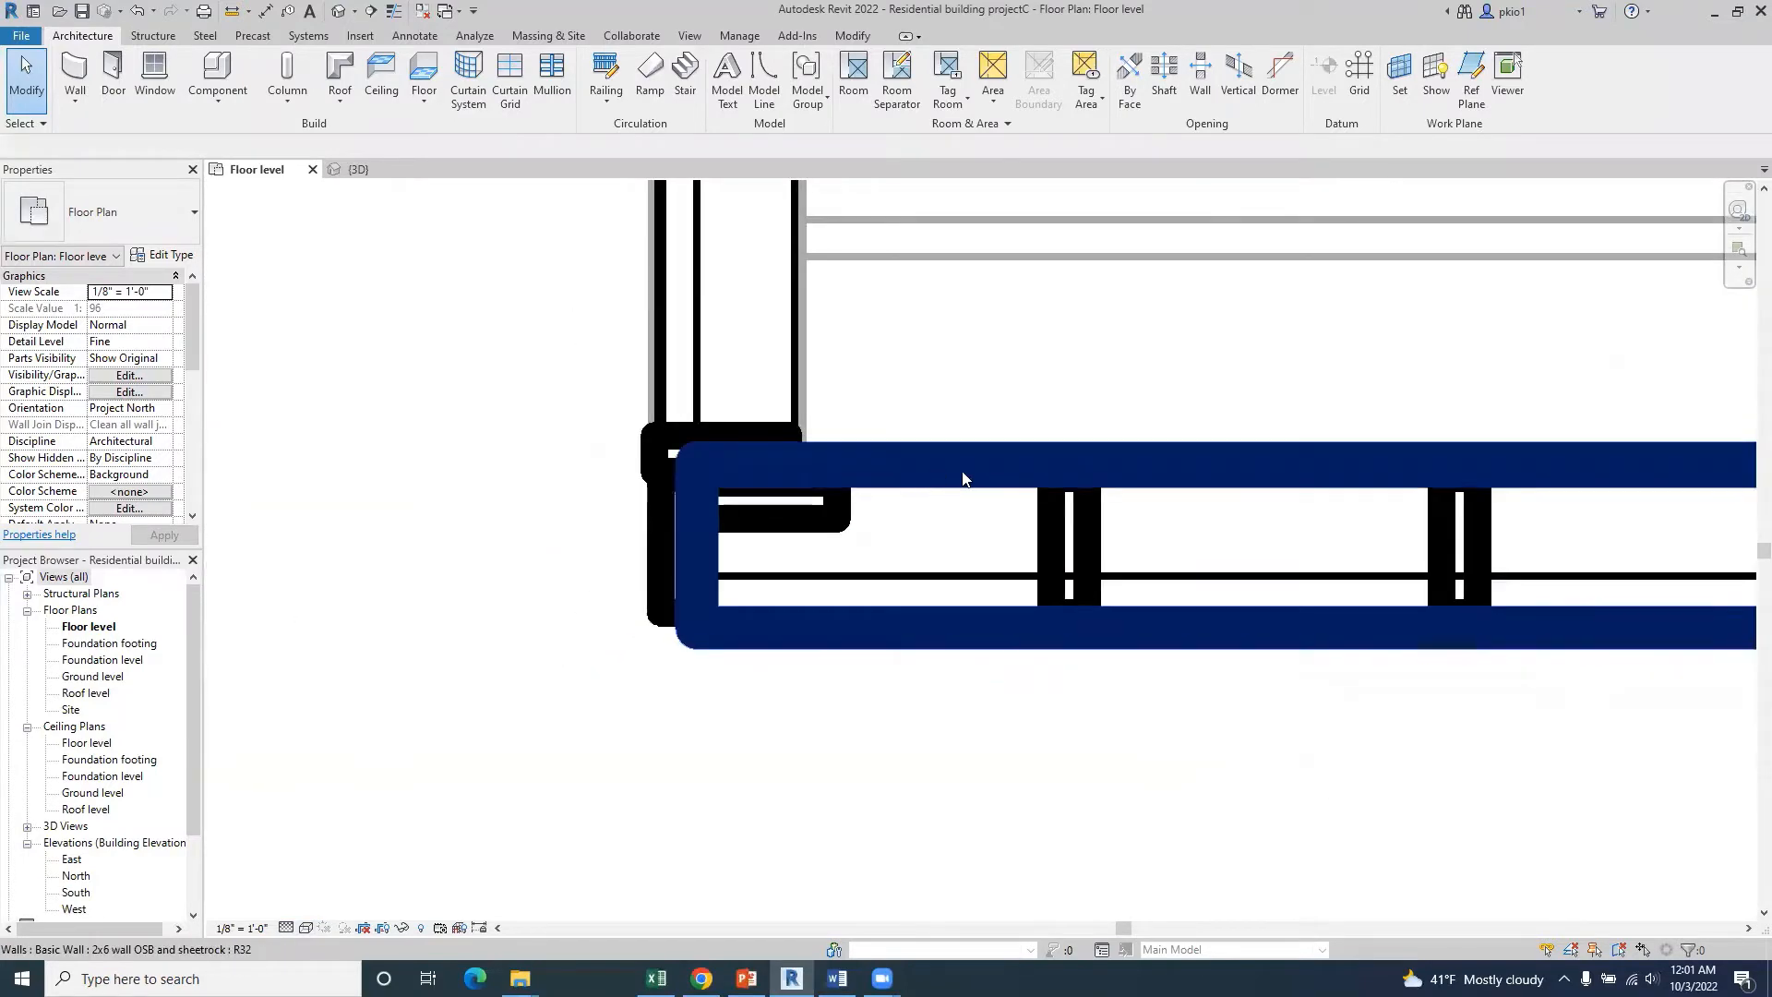
- Examine how the new wall's faces line up with the studs at its west corner
left_click(963, 478)
scroll(867, 540, "up", 2)
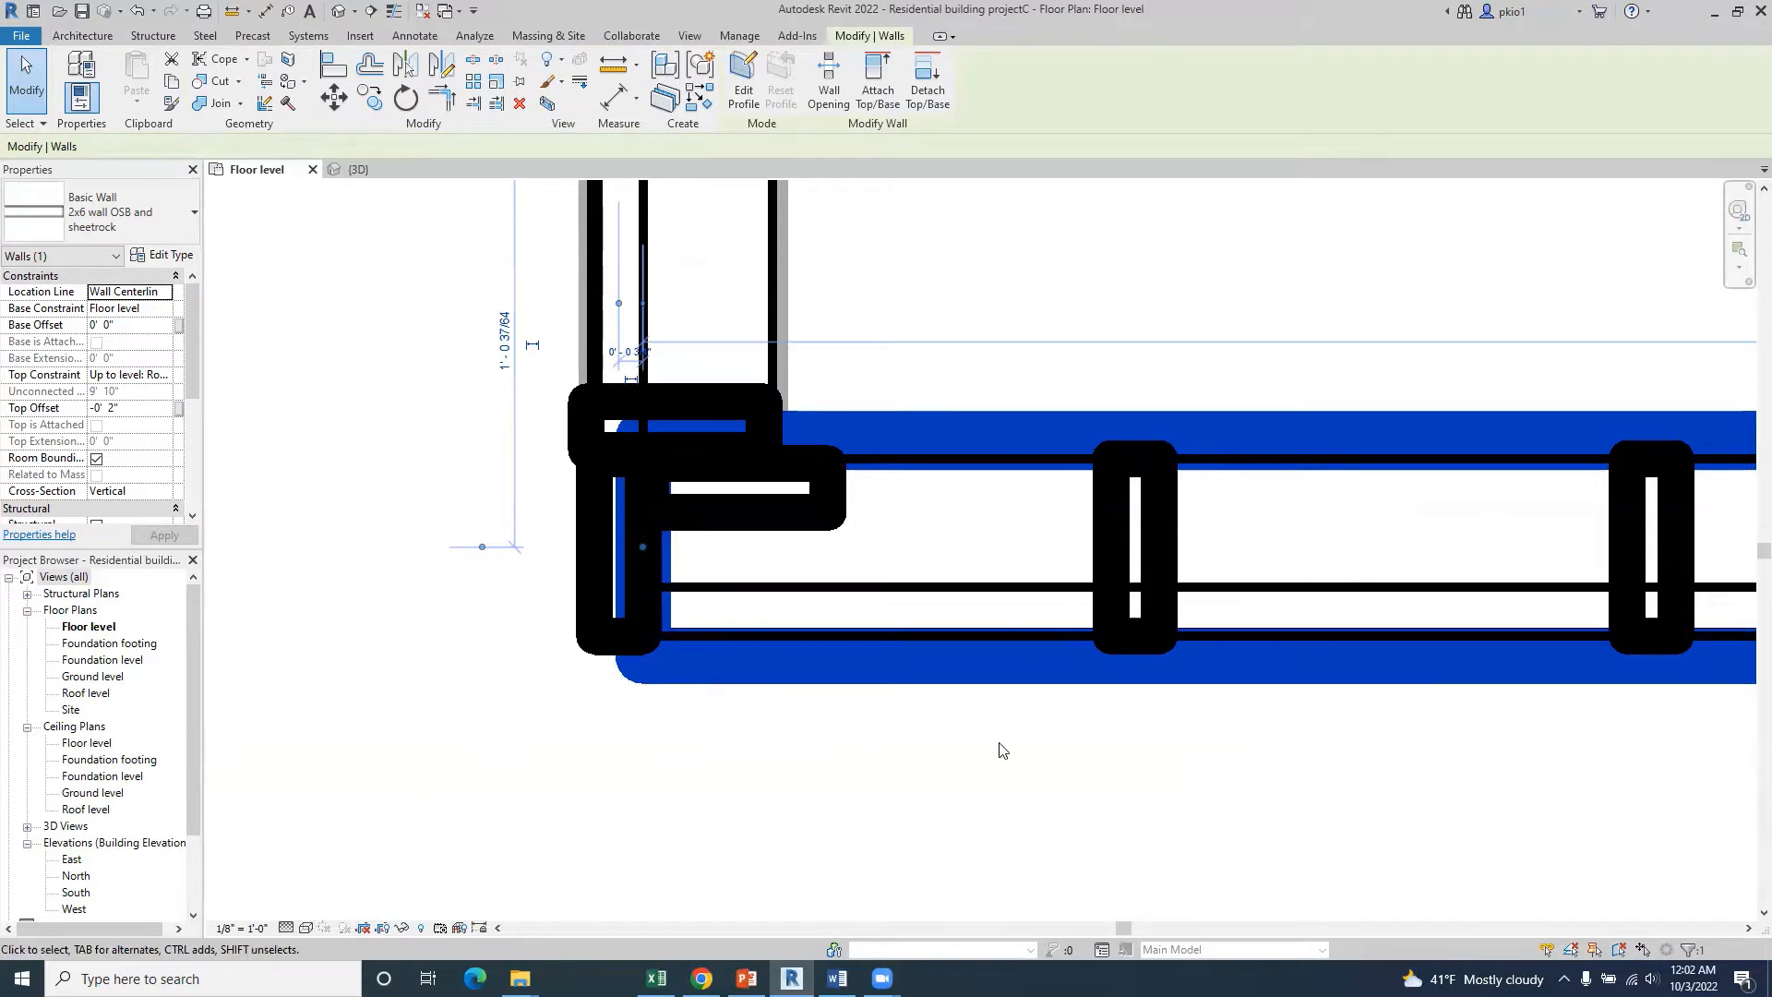
scroll(864, 780, "down", 2)
left_click(847, 801)
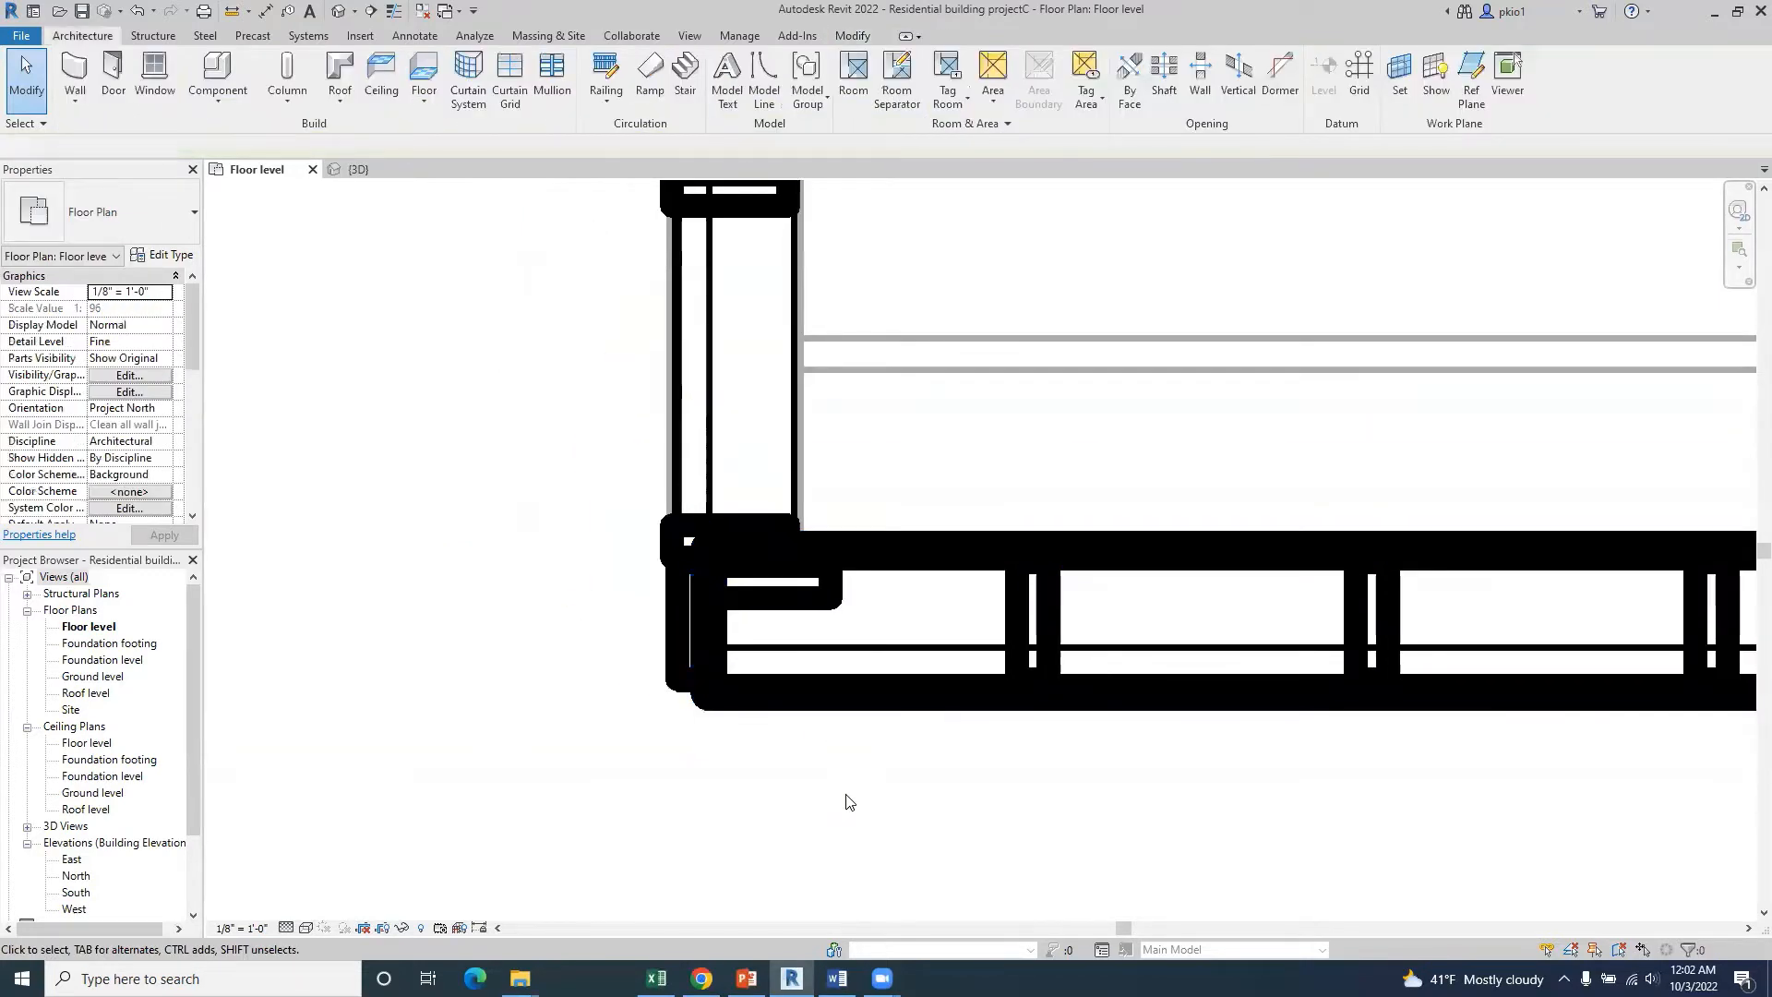
scroll(542, 570, "down", 5)
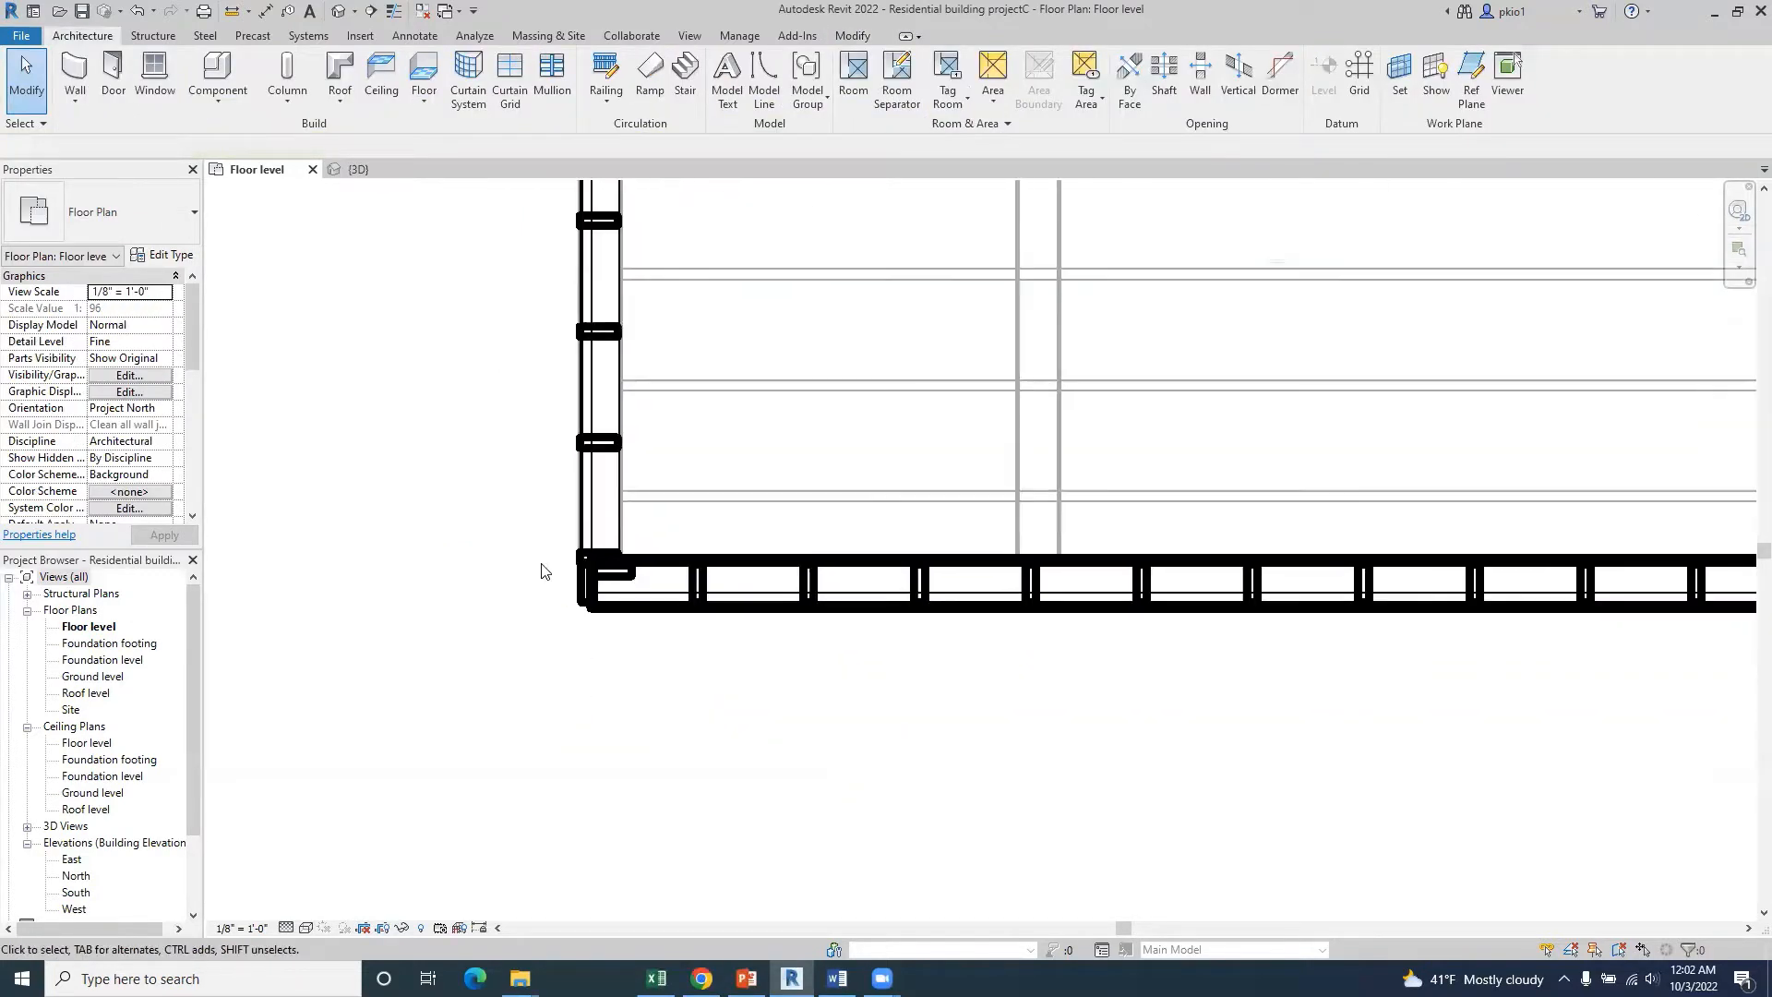
- Flip the new wall's orientation so its exterior side faces outward, and inspect its faces against the studs
left_click(985, 572)
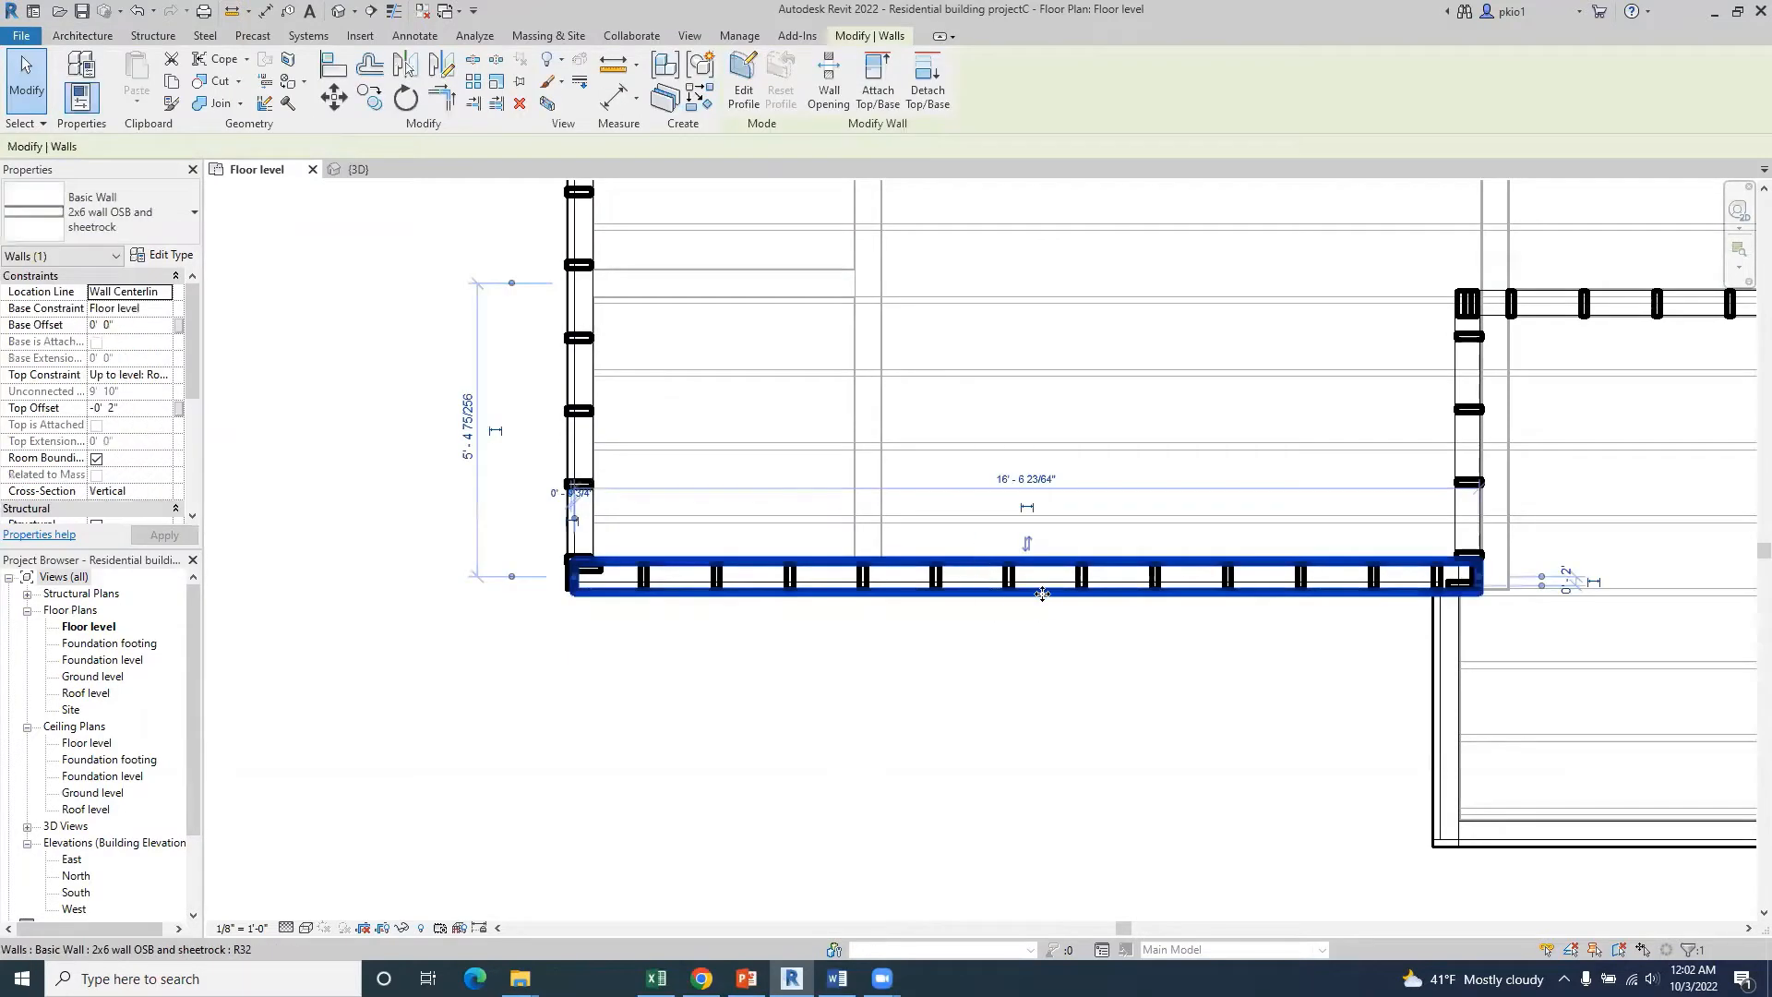
scroll(1038, 591, "up", 3)
scroll(1025, 559, "up", 3)
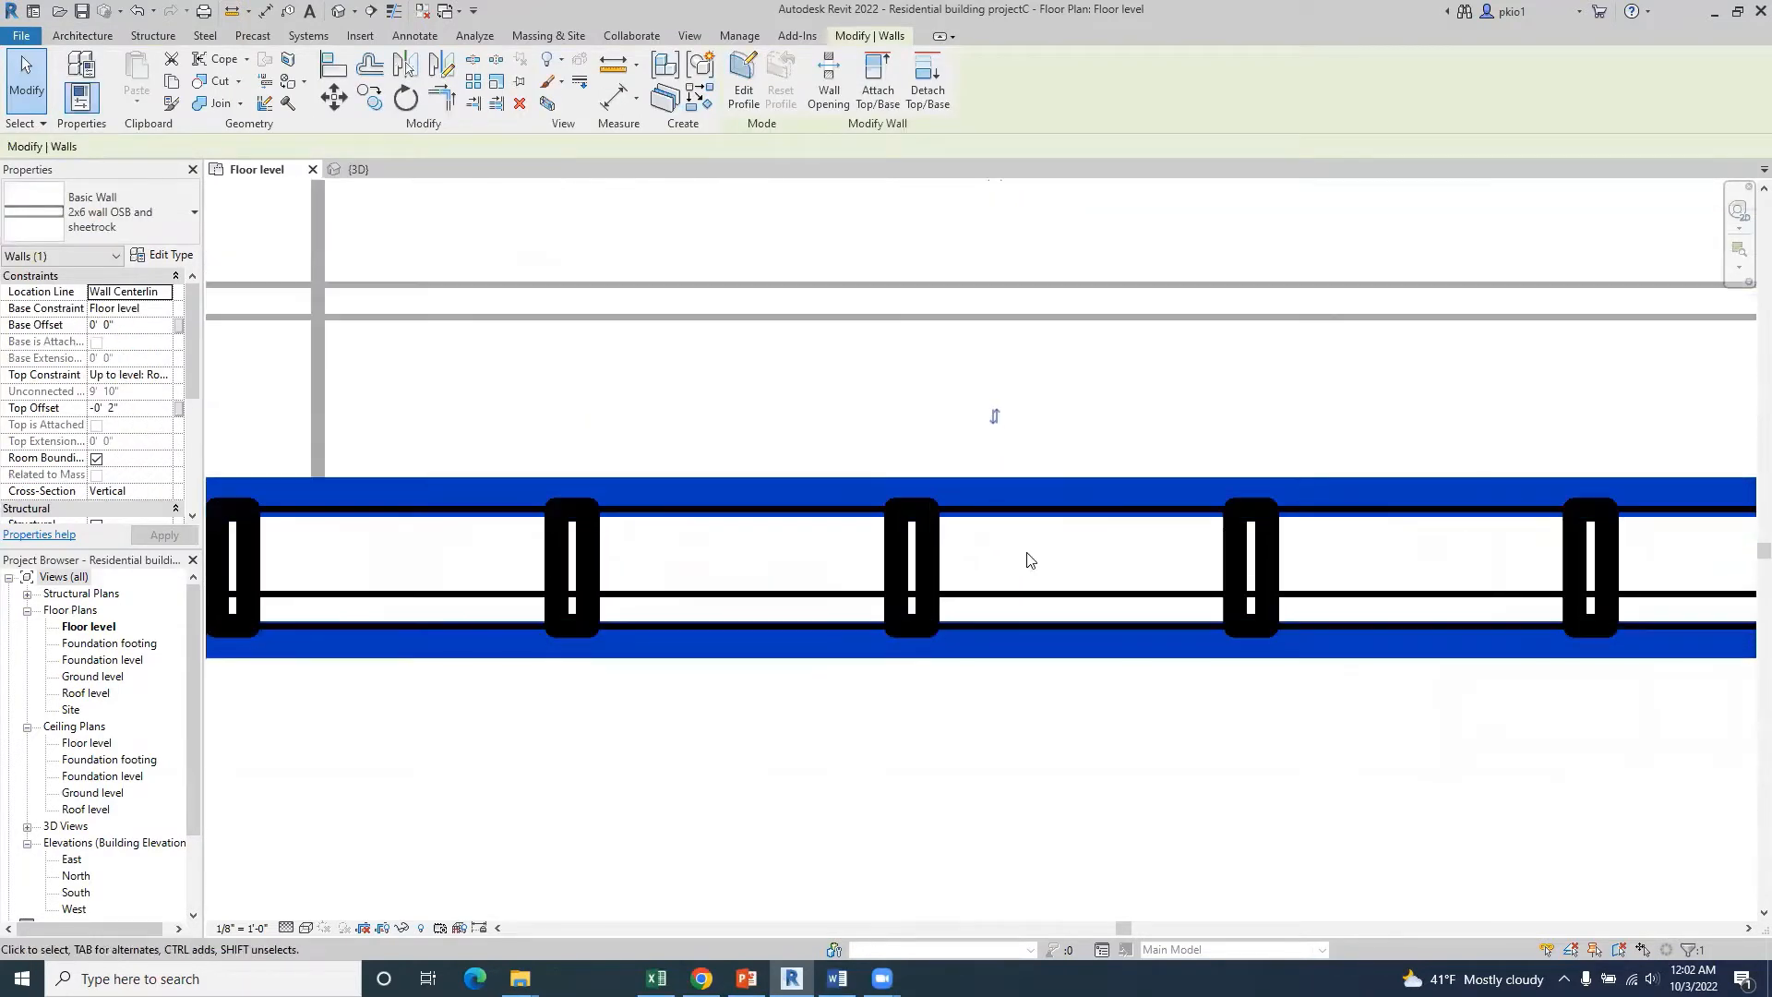
left_click(994, 420)
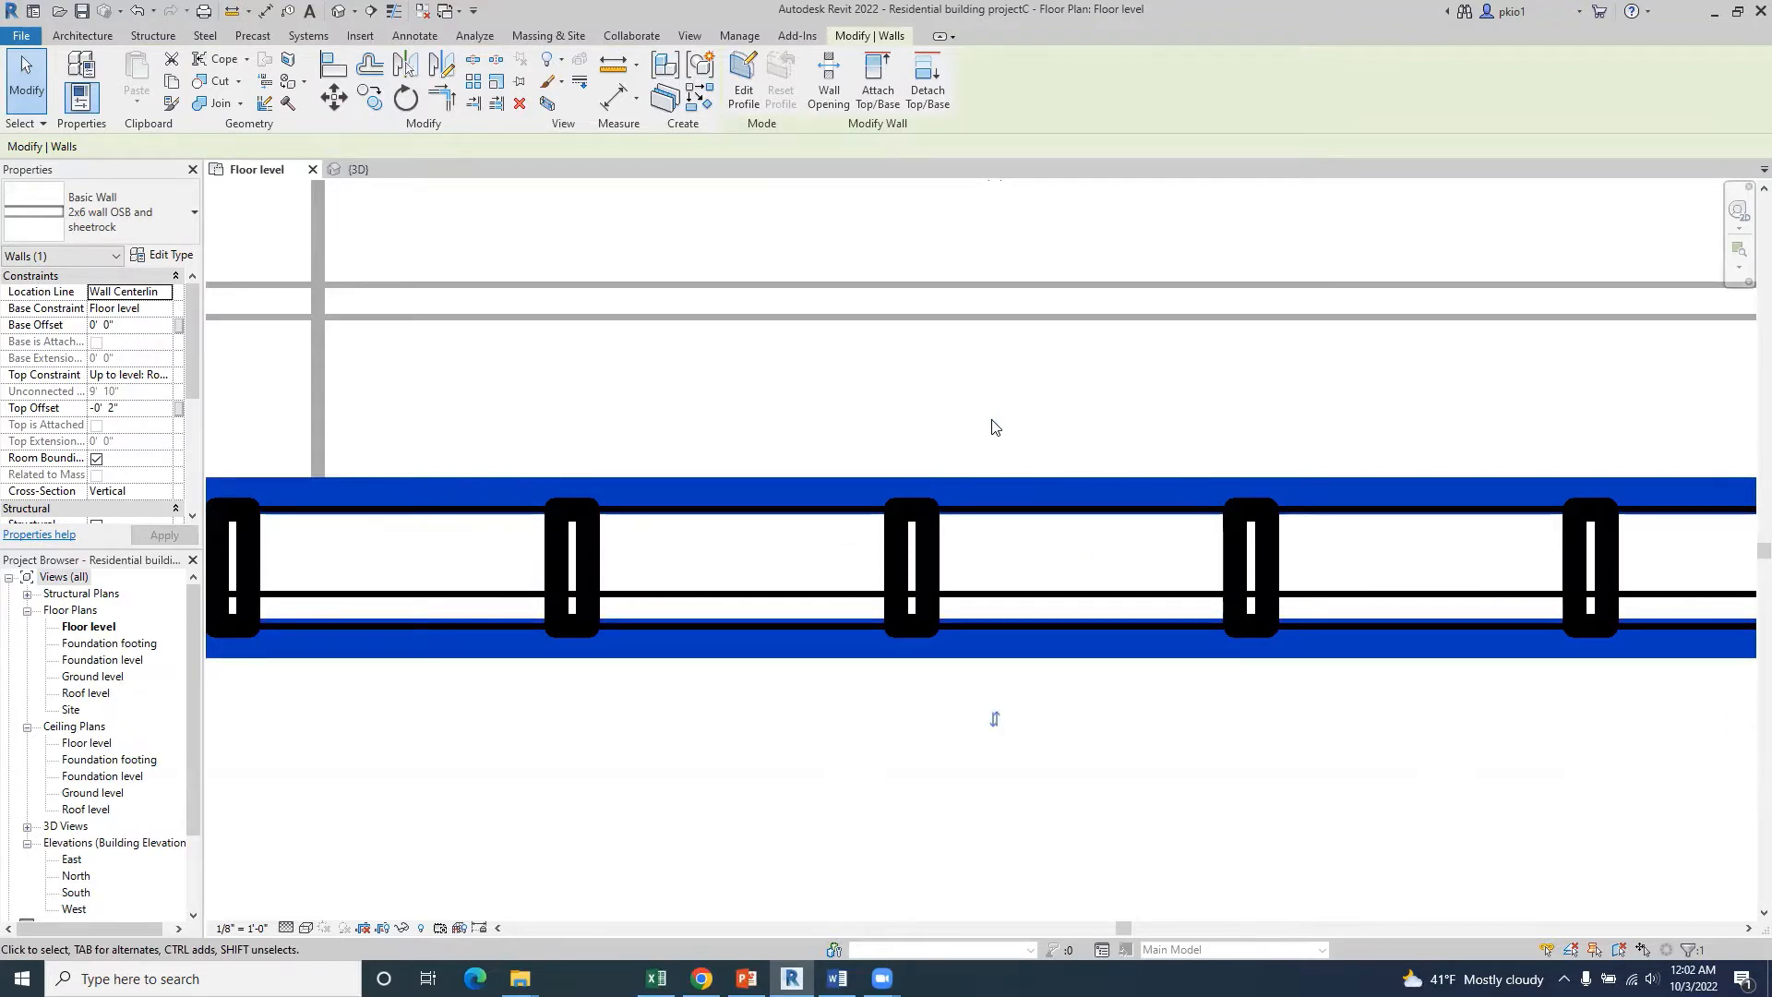
scroll(1066, 489, "up", 4)
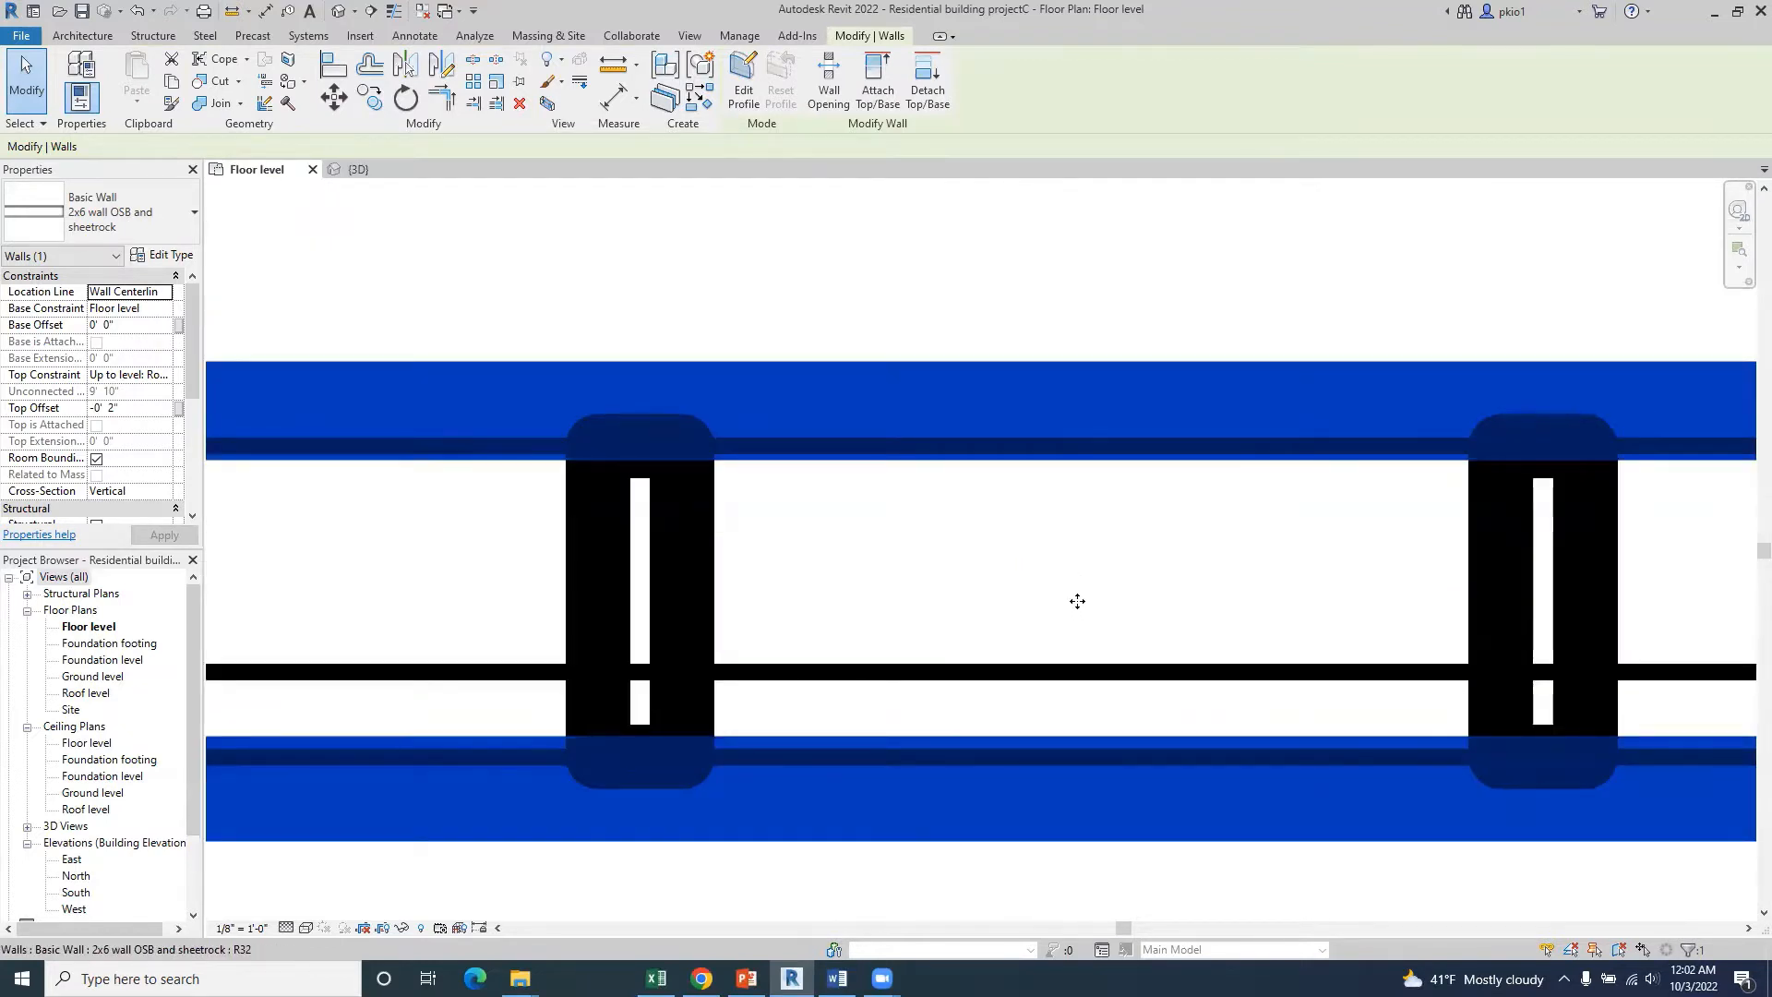
scroll(1208, 424, "down", 4)
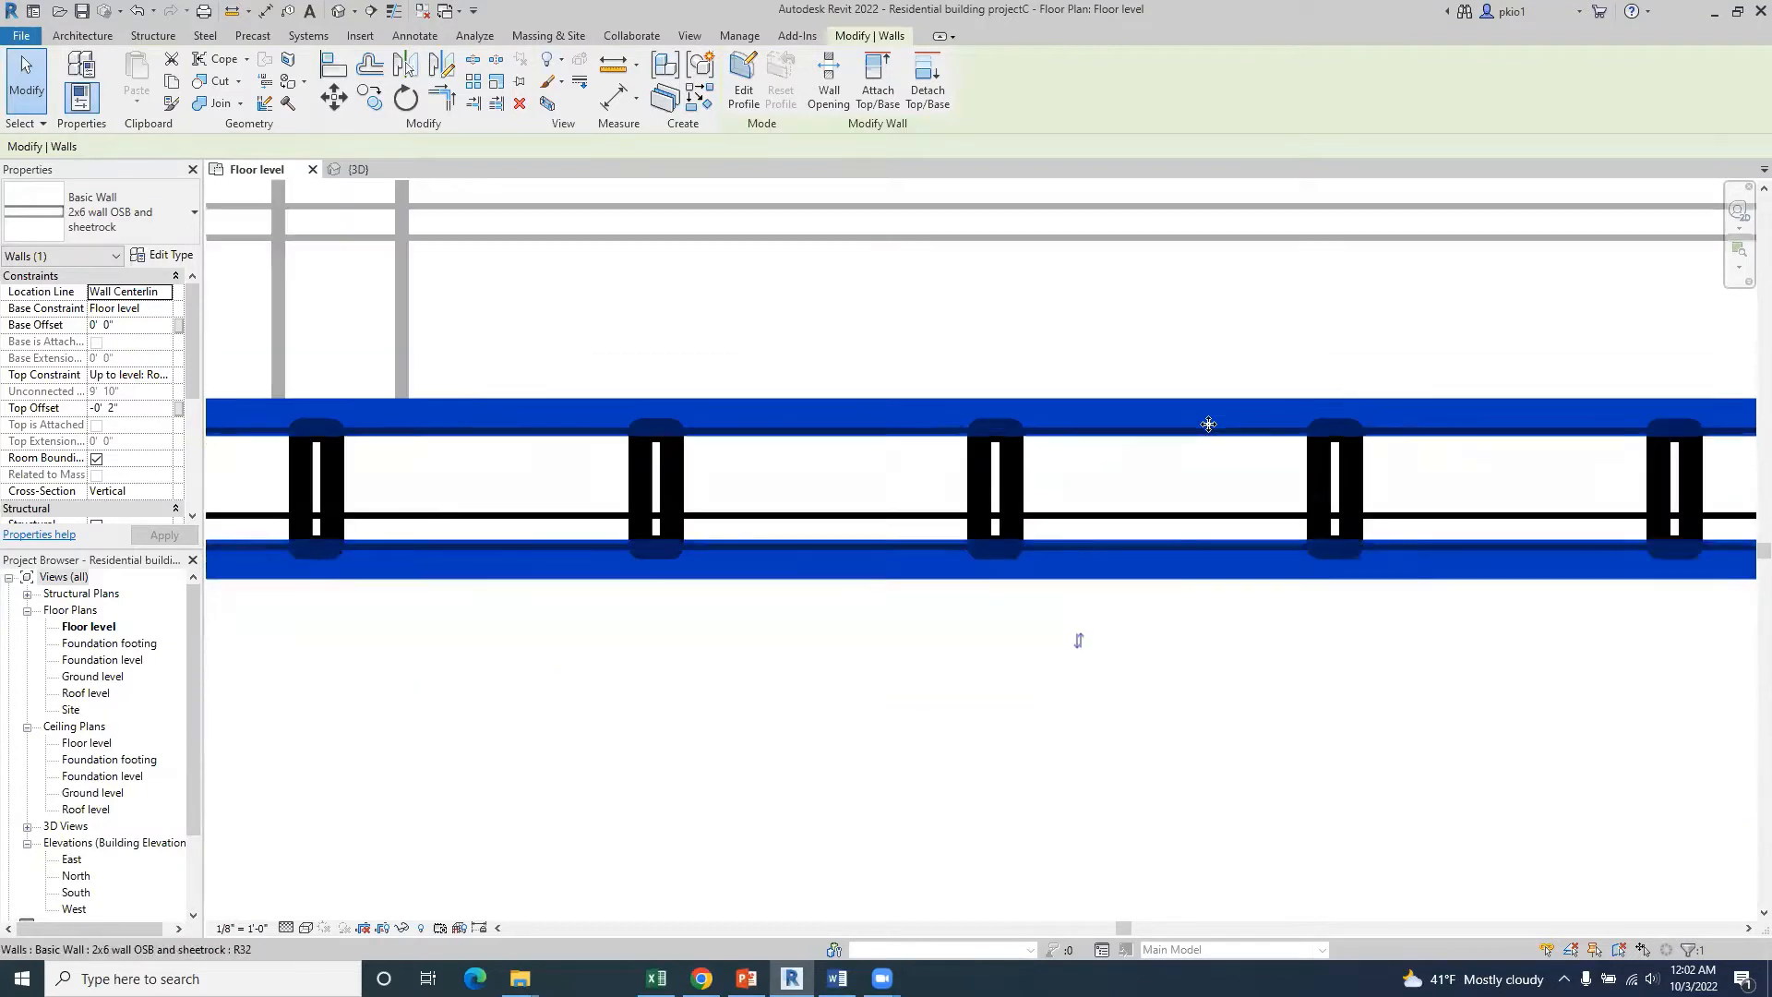
scroll(539, 531, "up", 2)
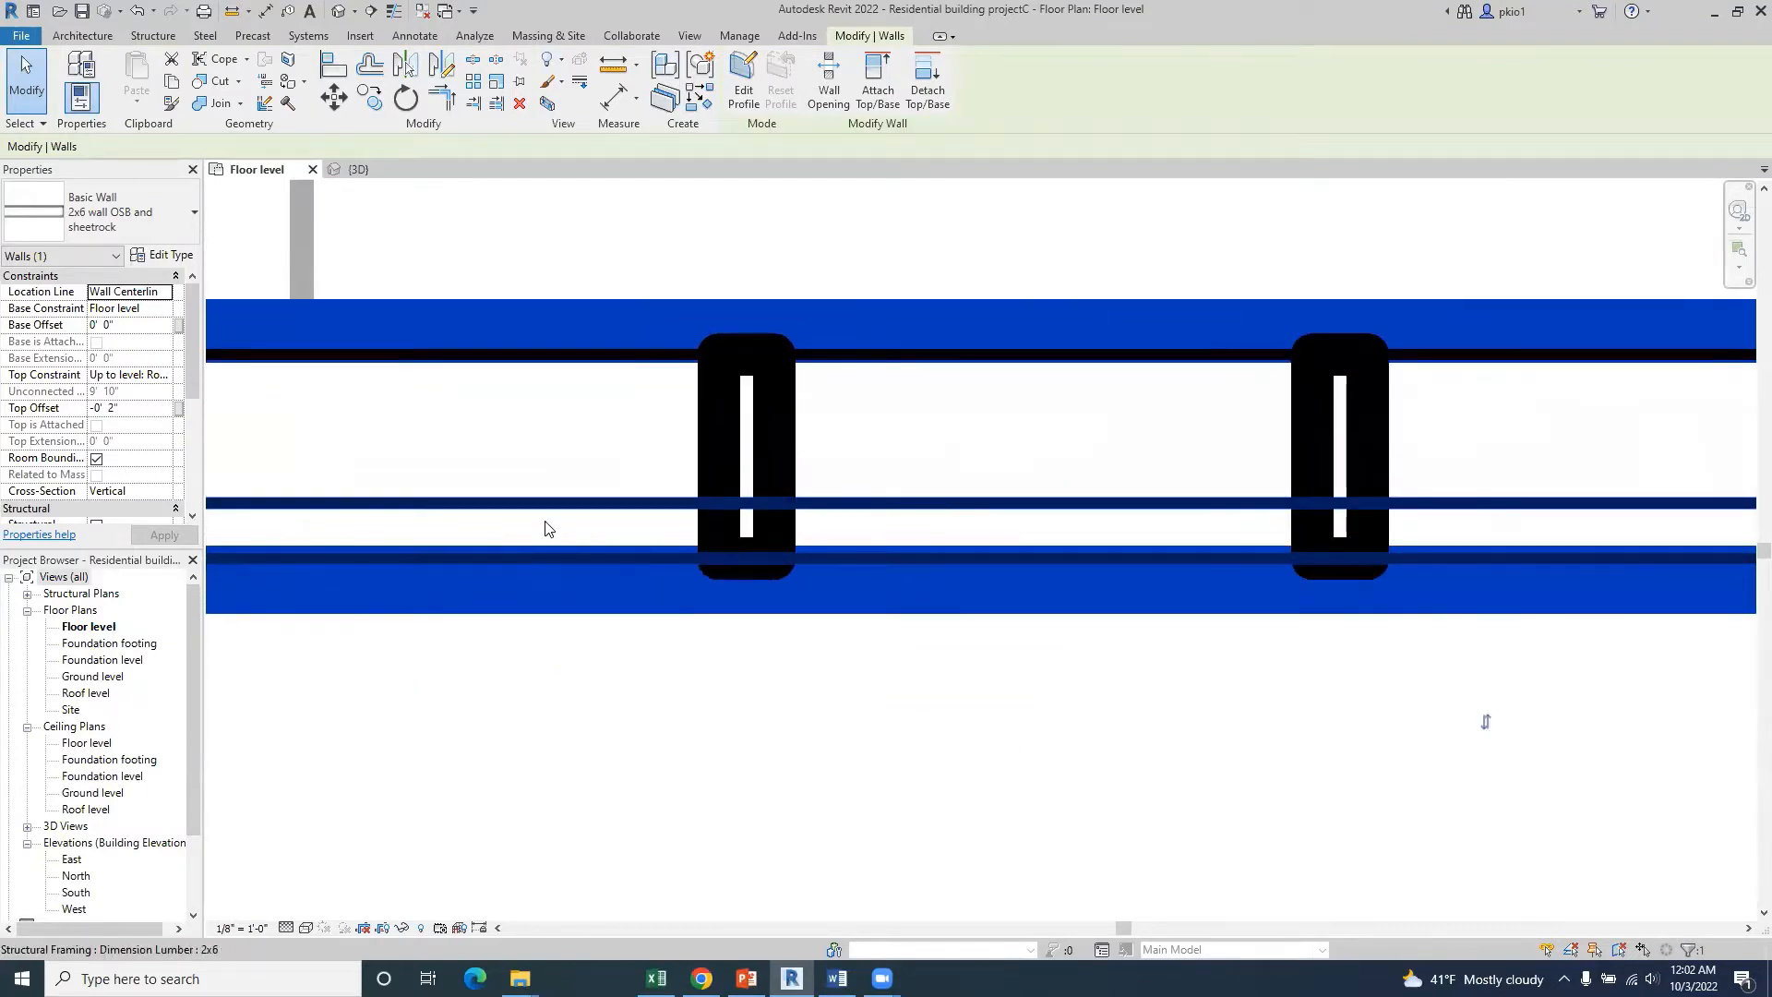
scroll(796, 527, "down", 5)
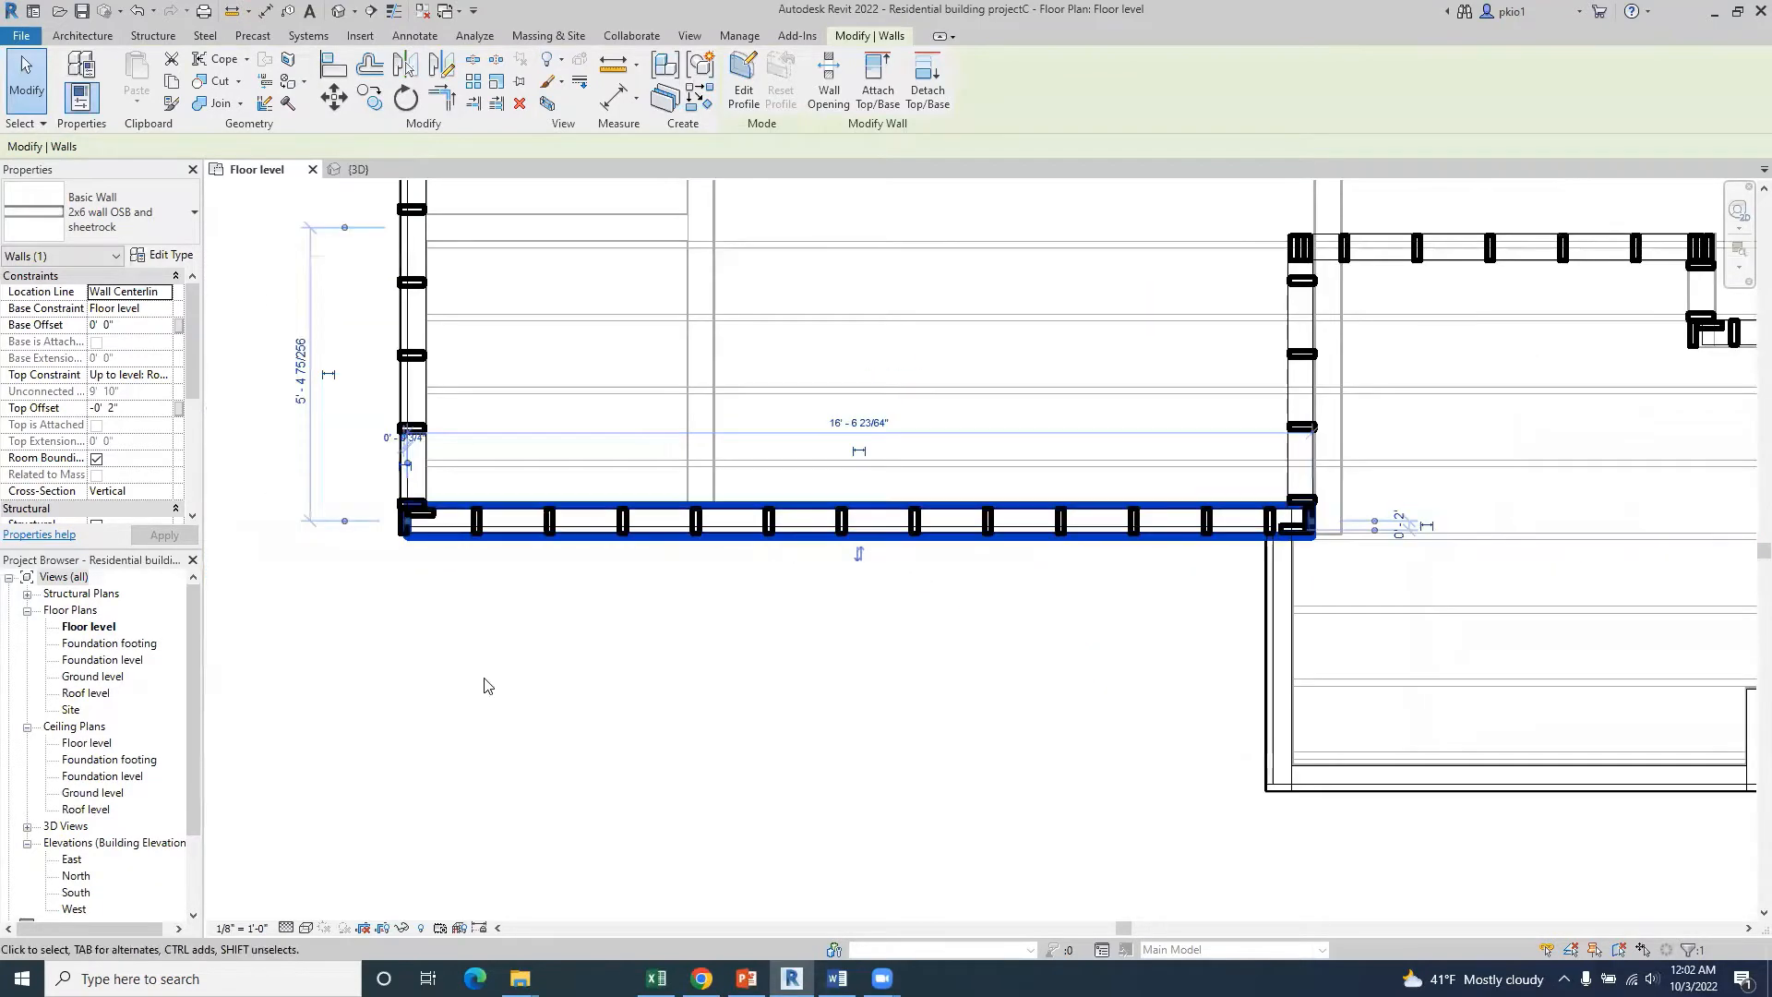
left_click(439, 796)
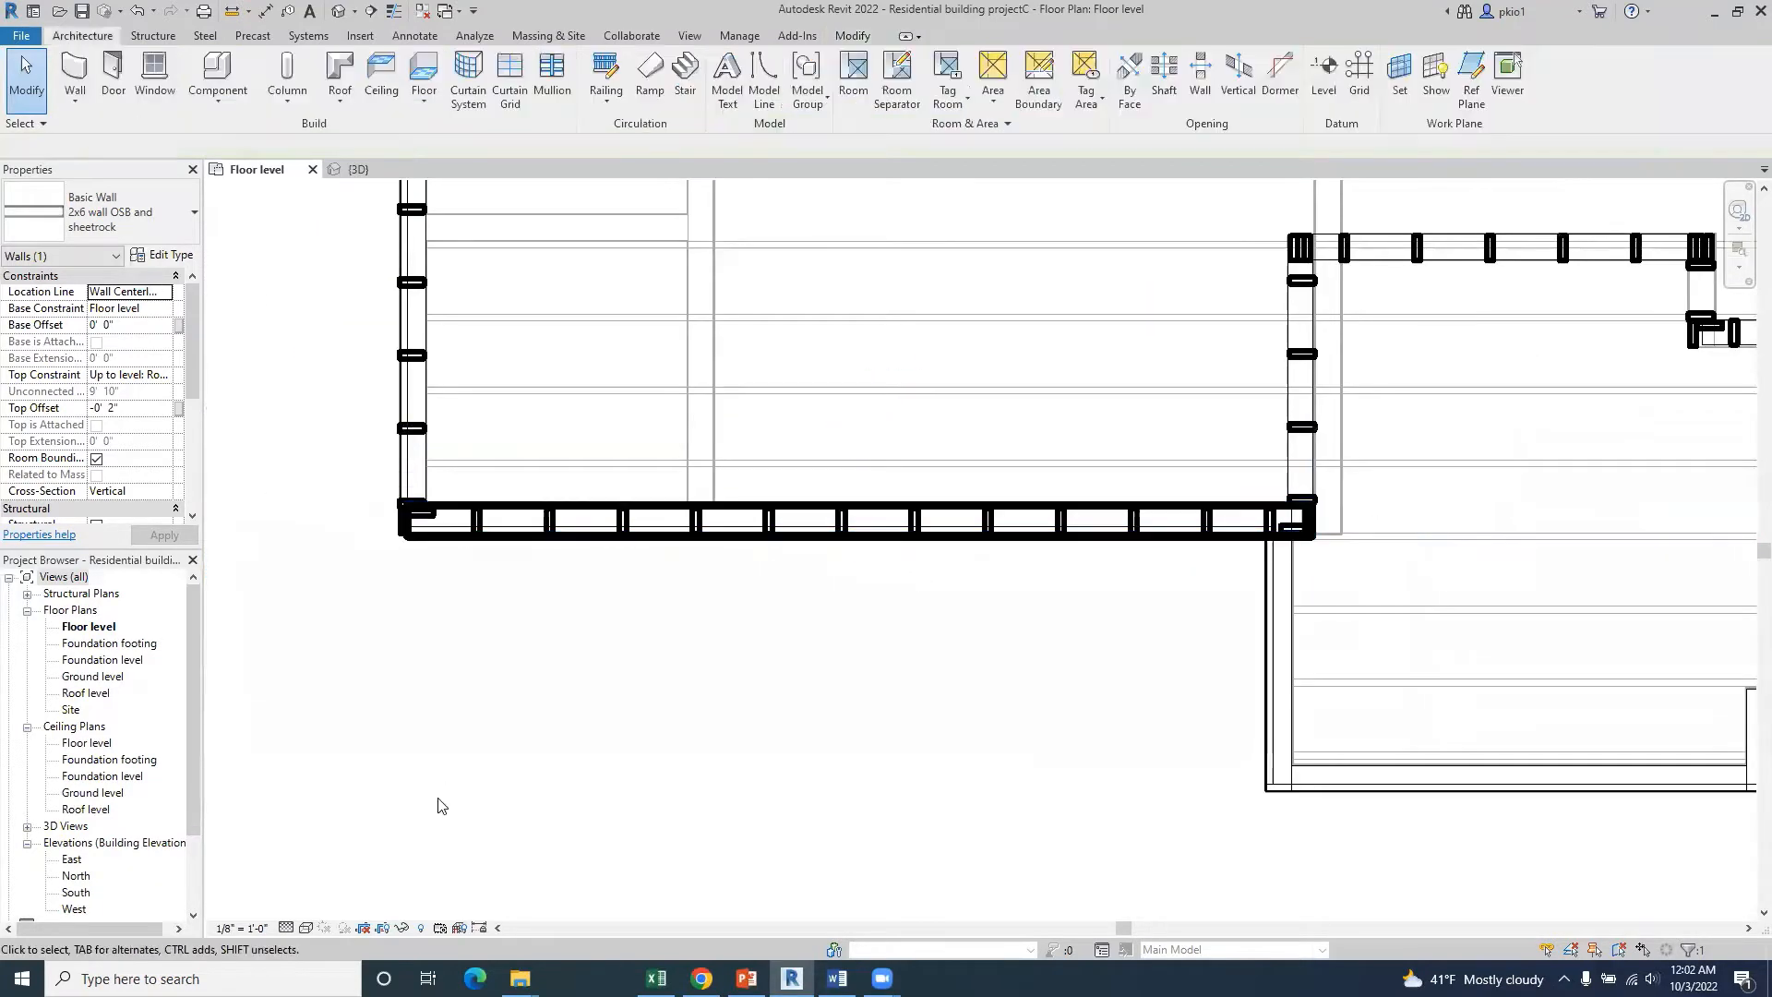
- Examine the flipped wall's outer face and edges against the framing in the 3D view
left_click(451, 538)
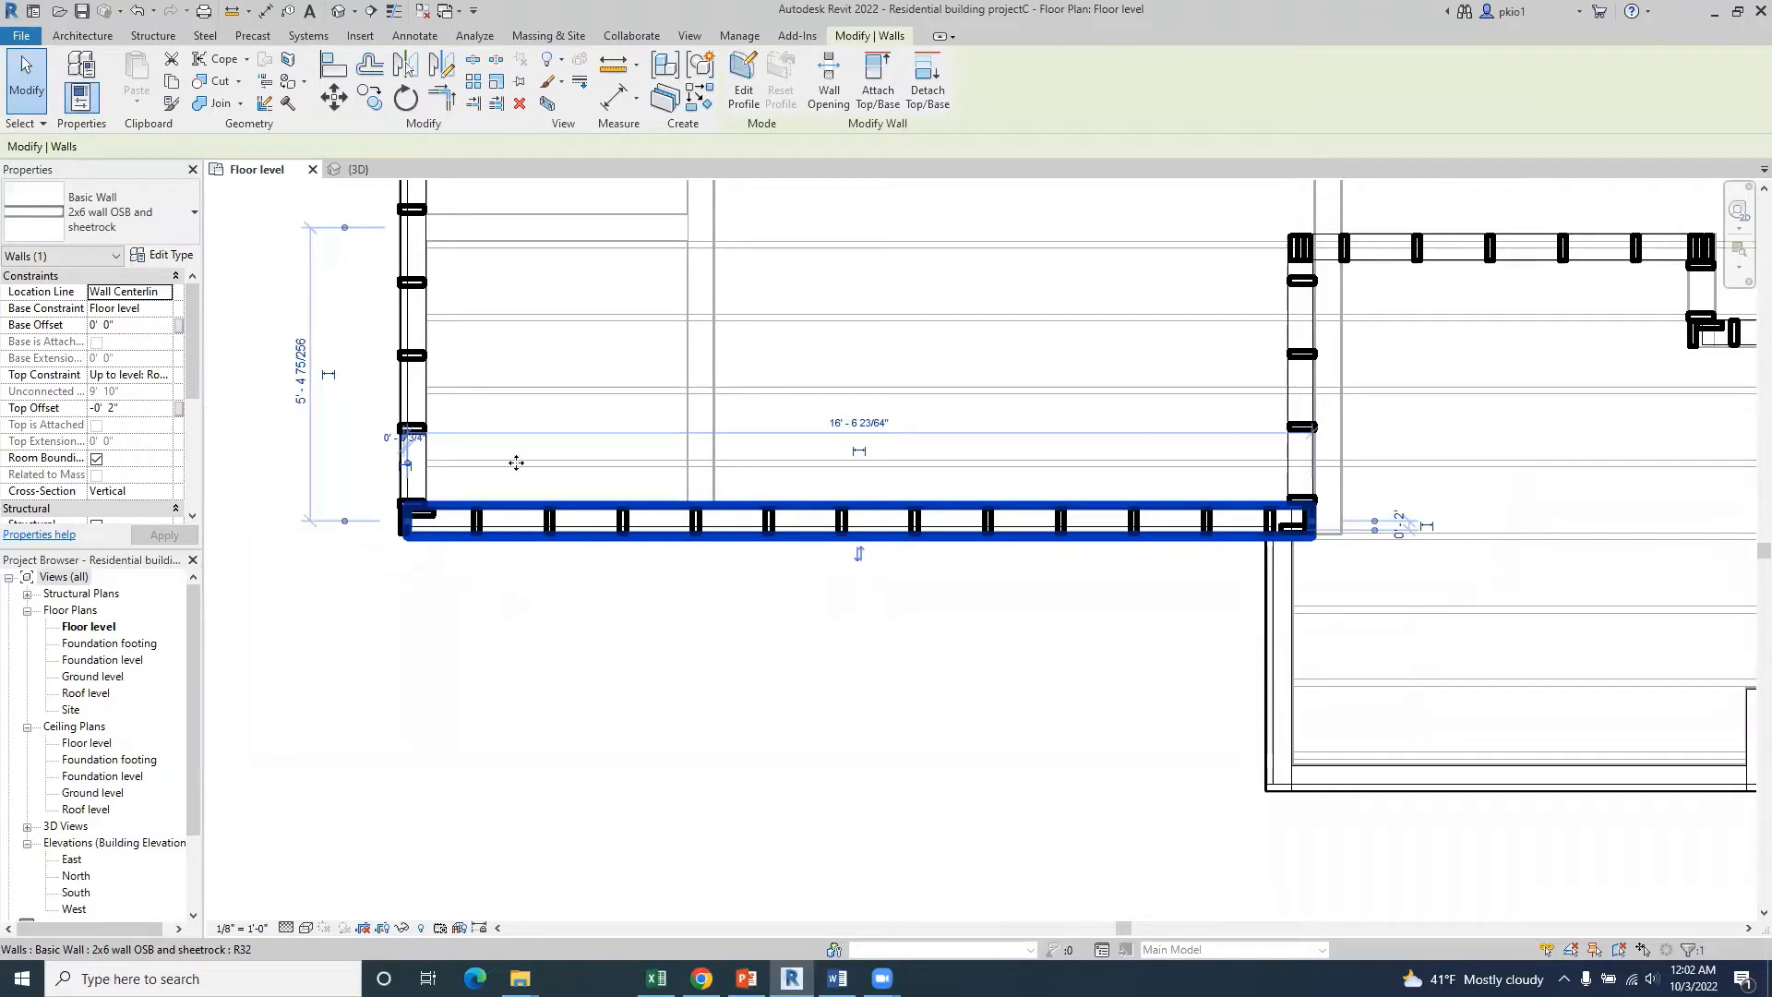
left_click(350, 171)
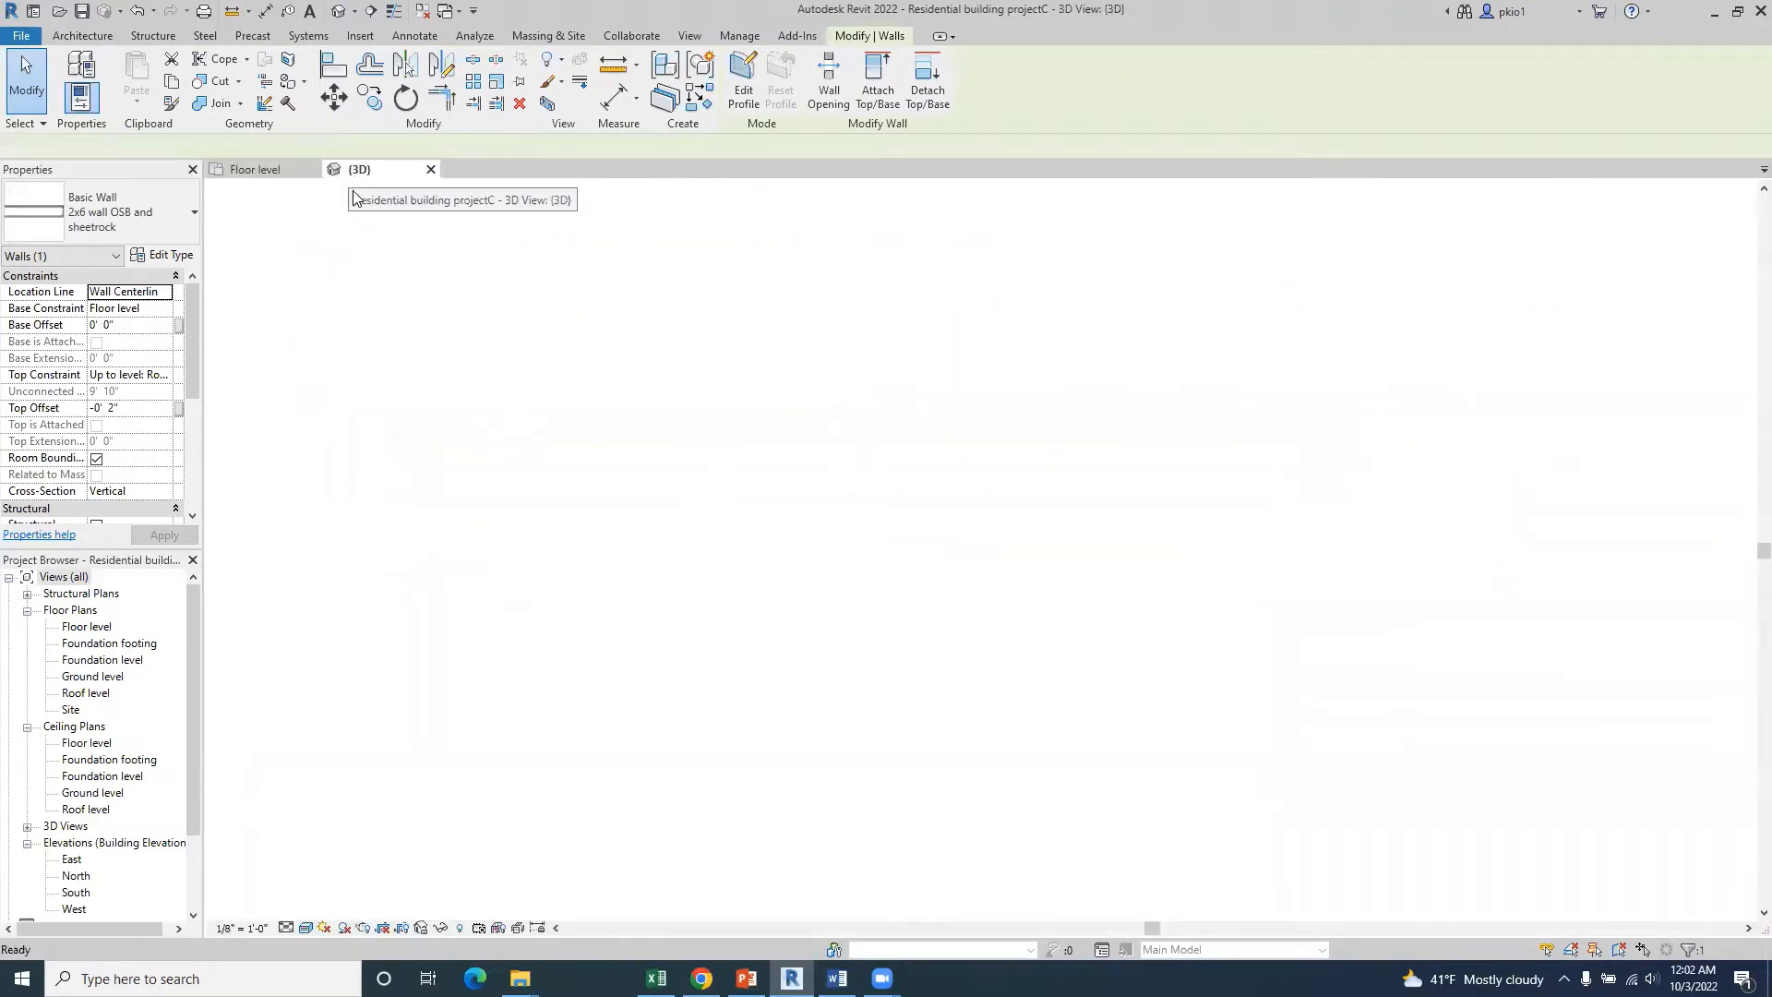
key("Escape")
scroll(1034, 396, "up", 5)
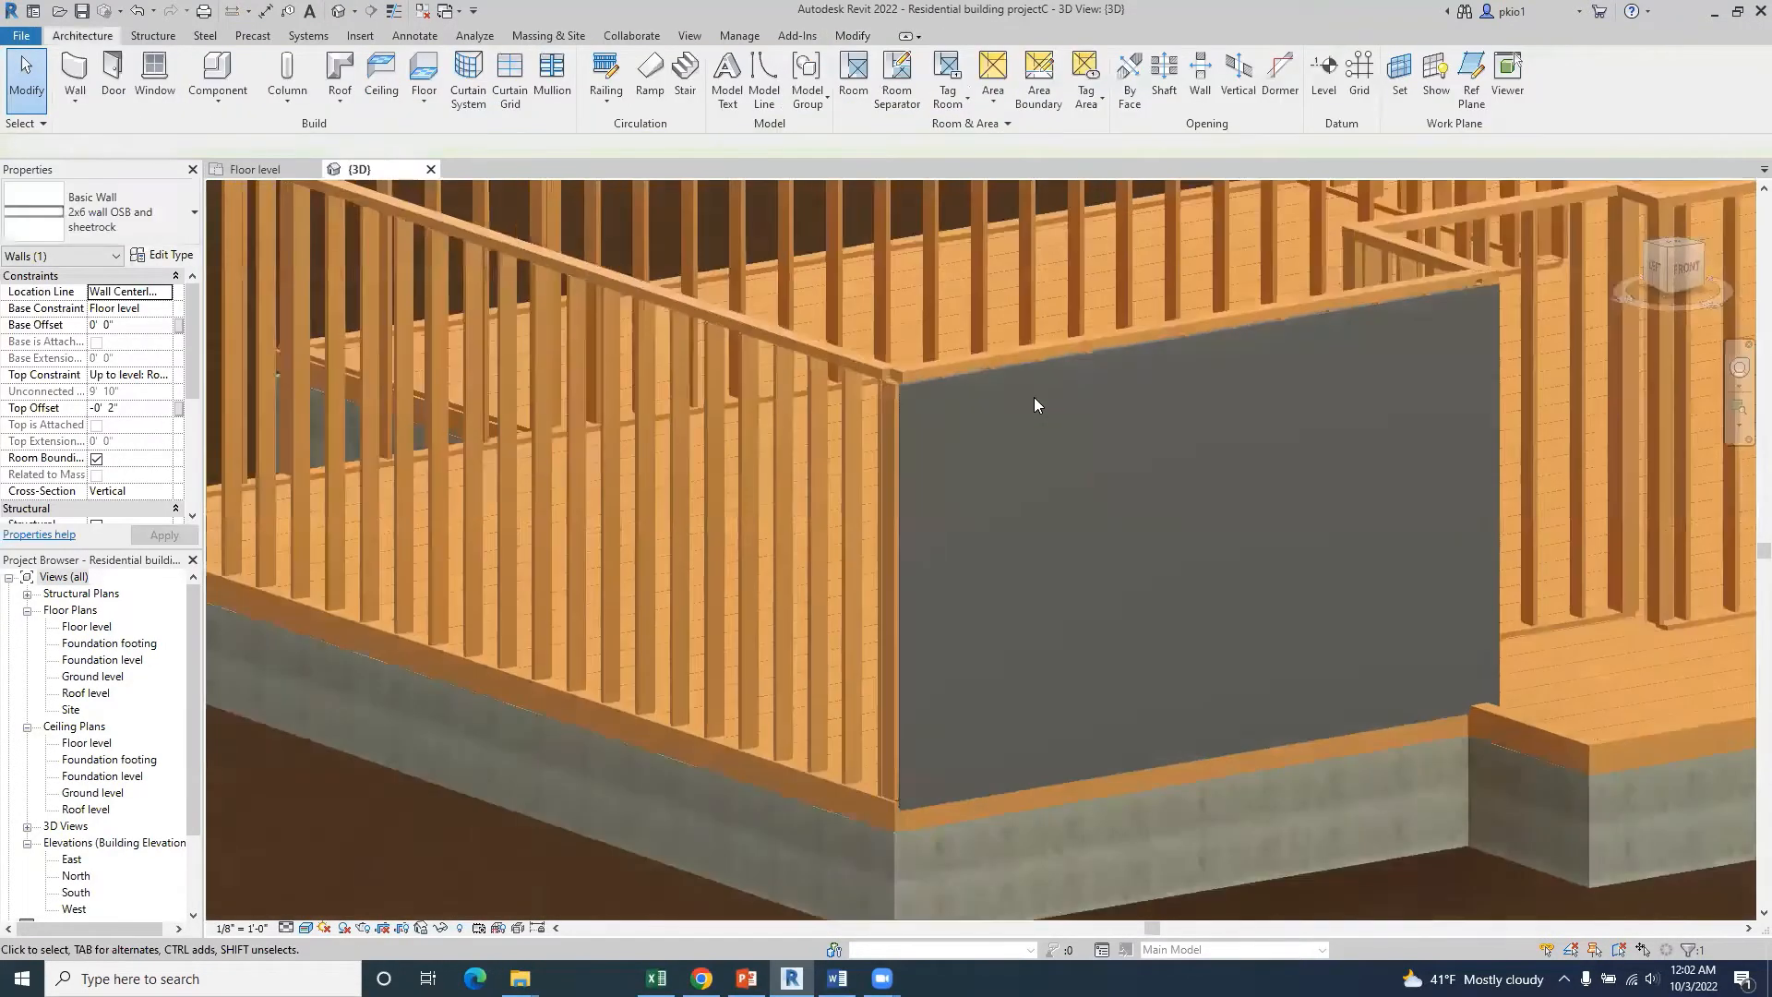
scroll(1030, 399, "down", 4)
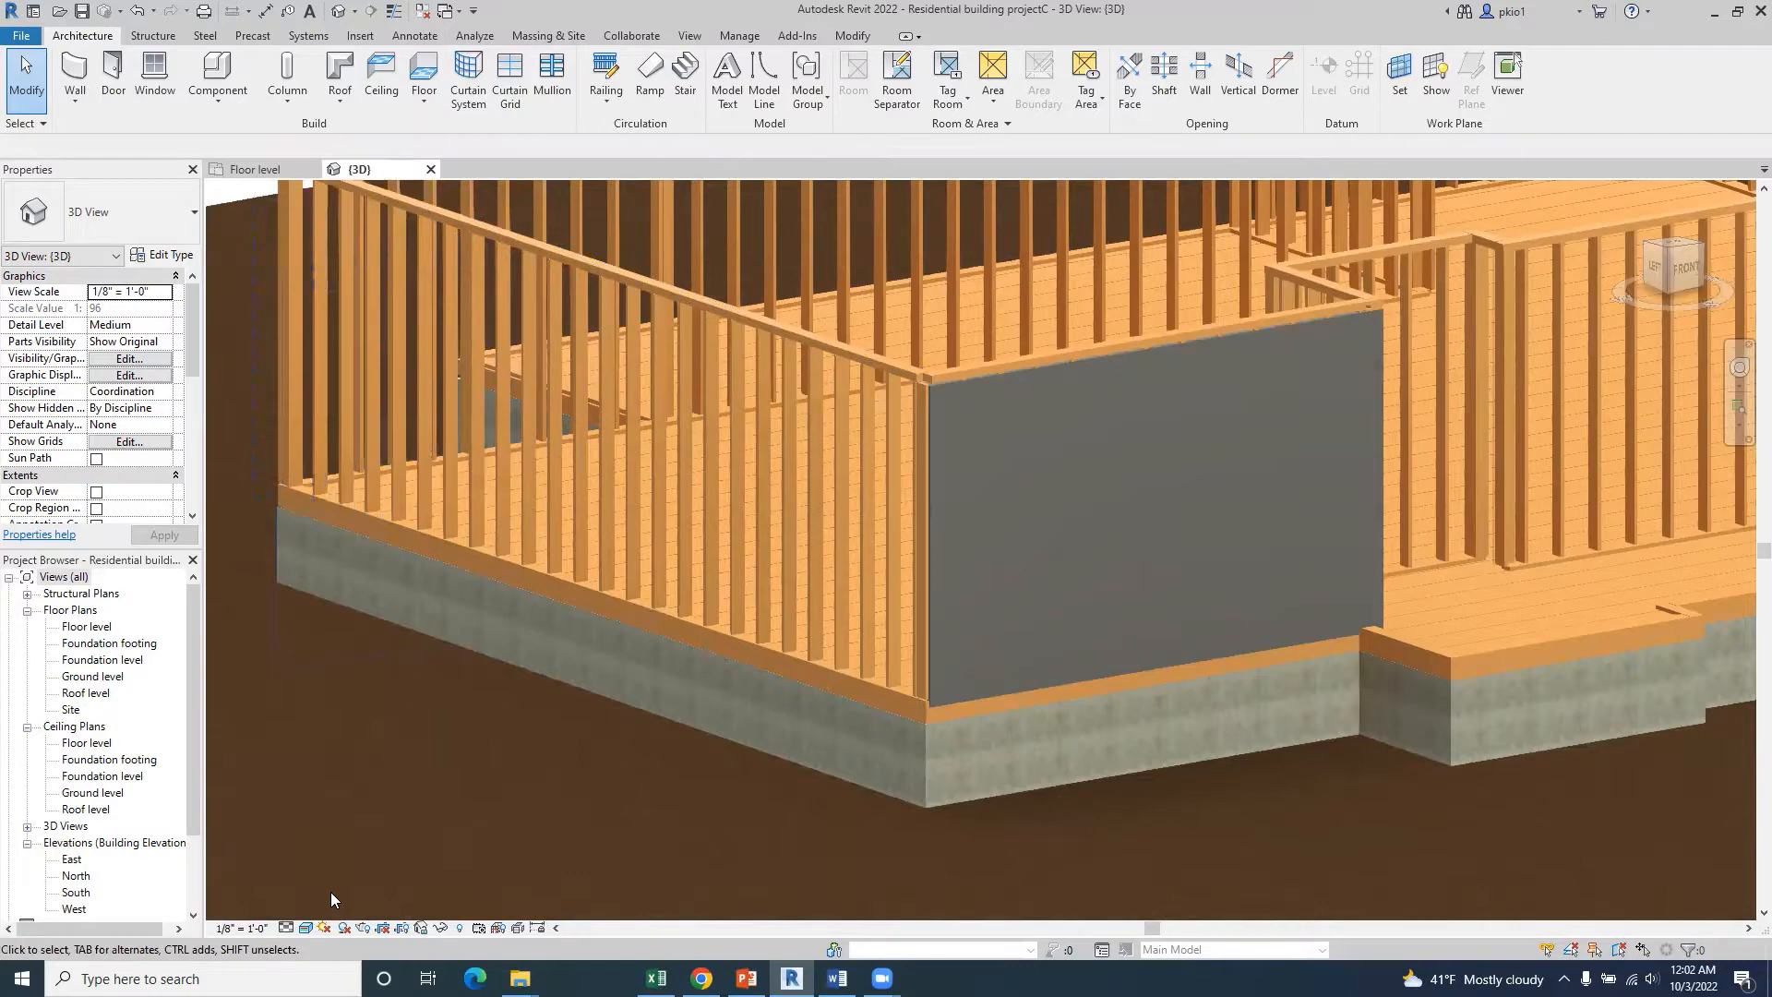
- In the Floor level plan, create a similar wall about 4'-8" long, running north over the studs from the existing wall's east end
left_click(253, 170)
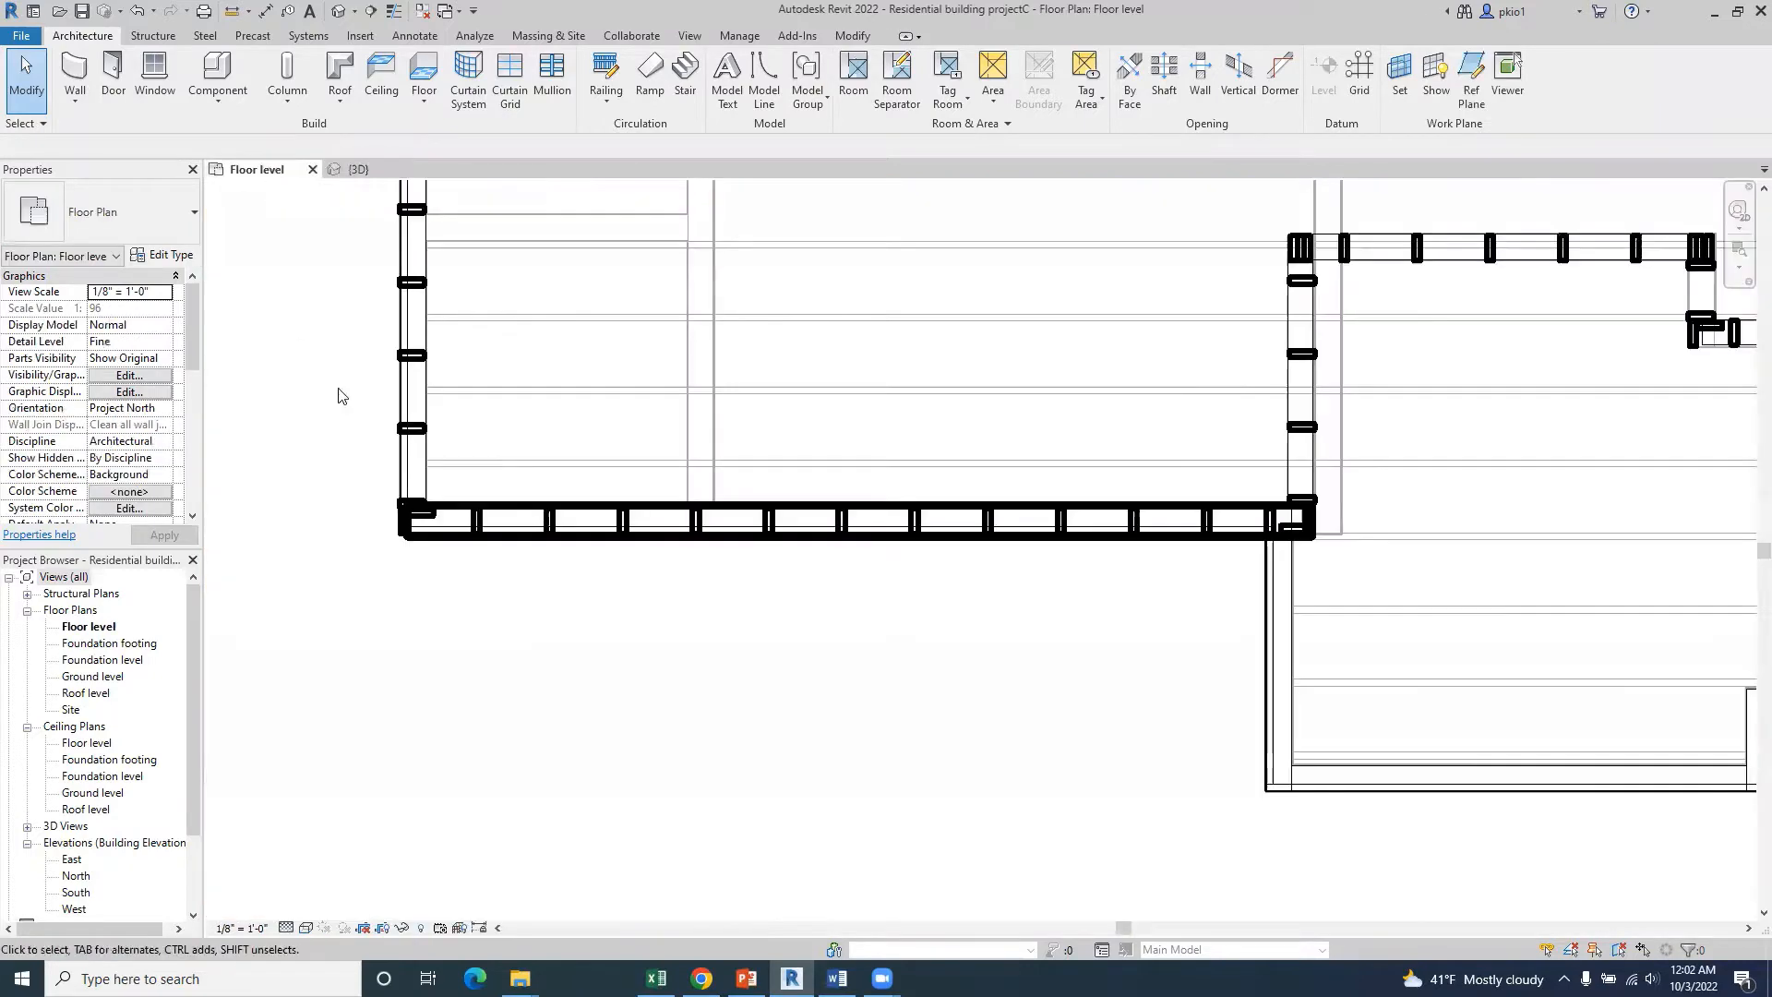
left_click(577, 512)
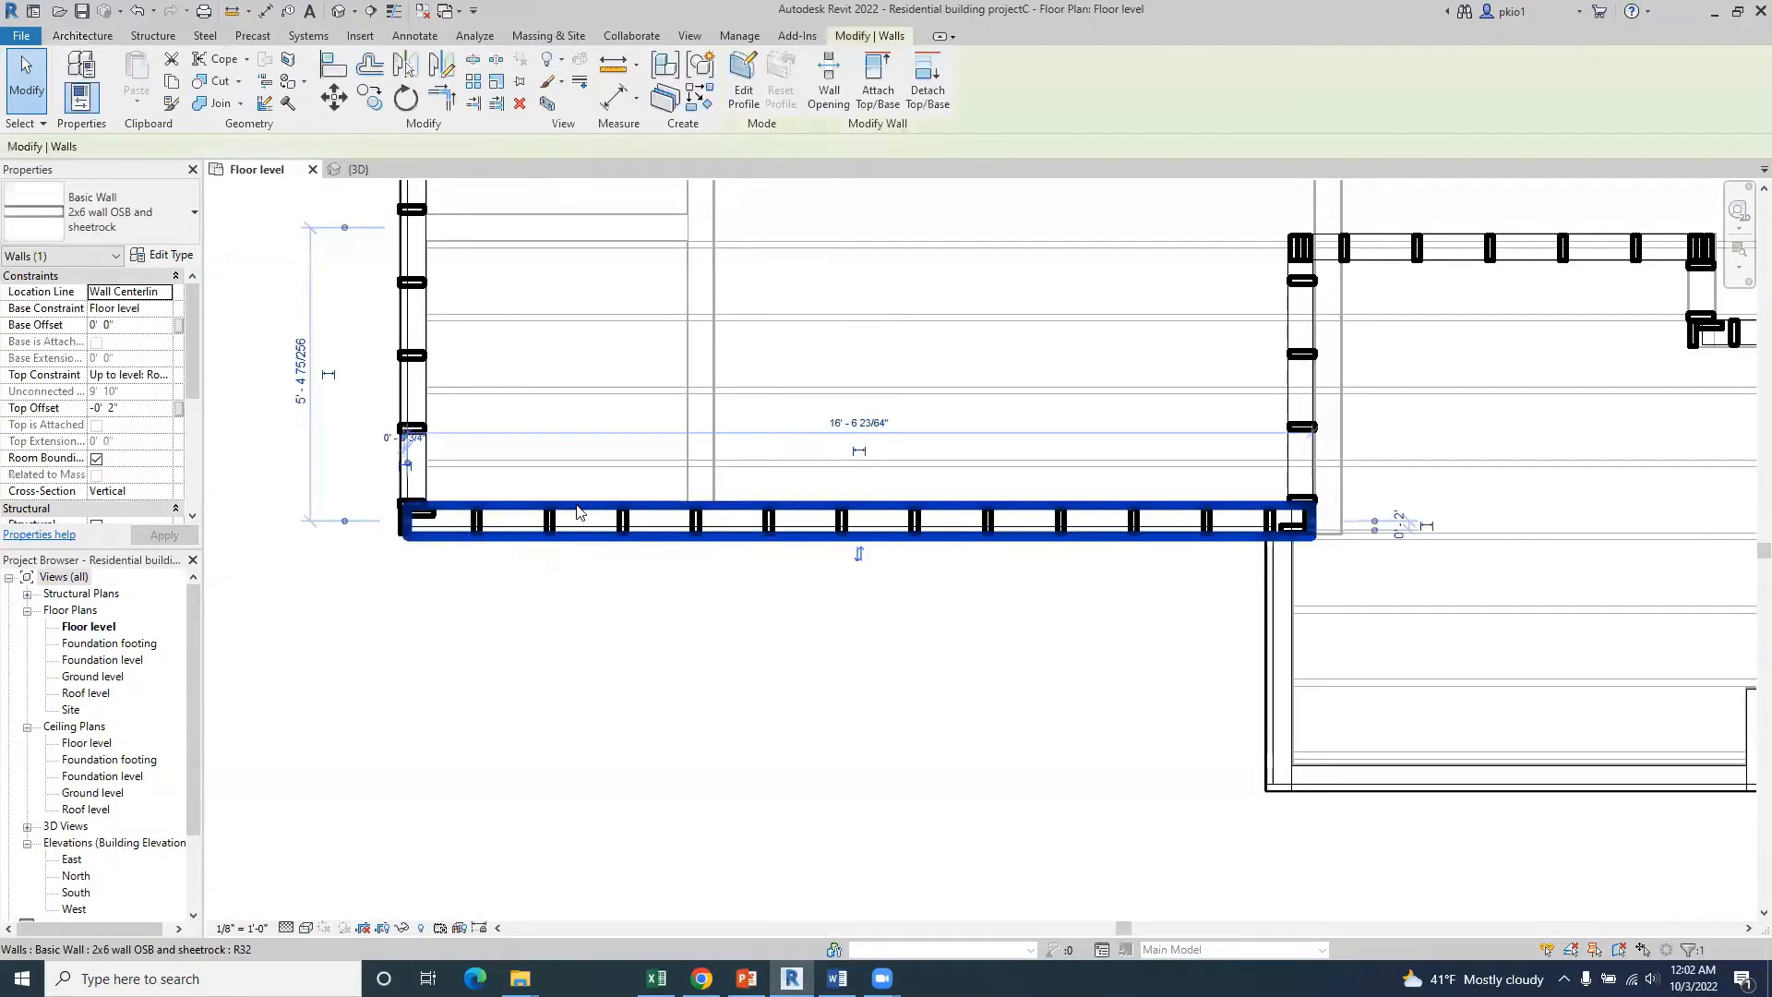
right_click(578, 508)
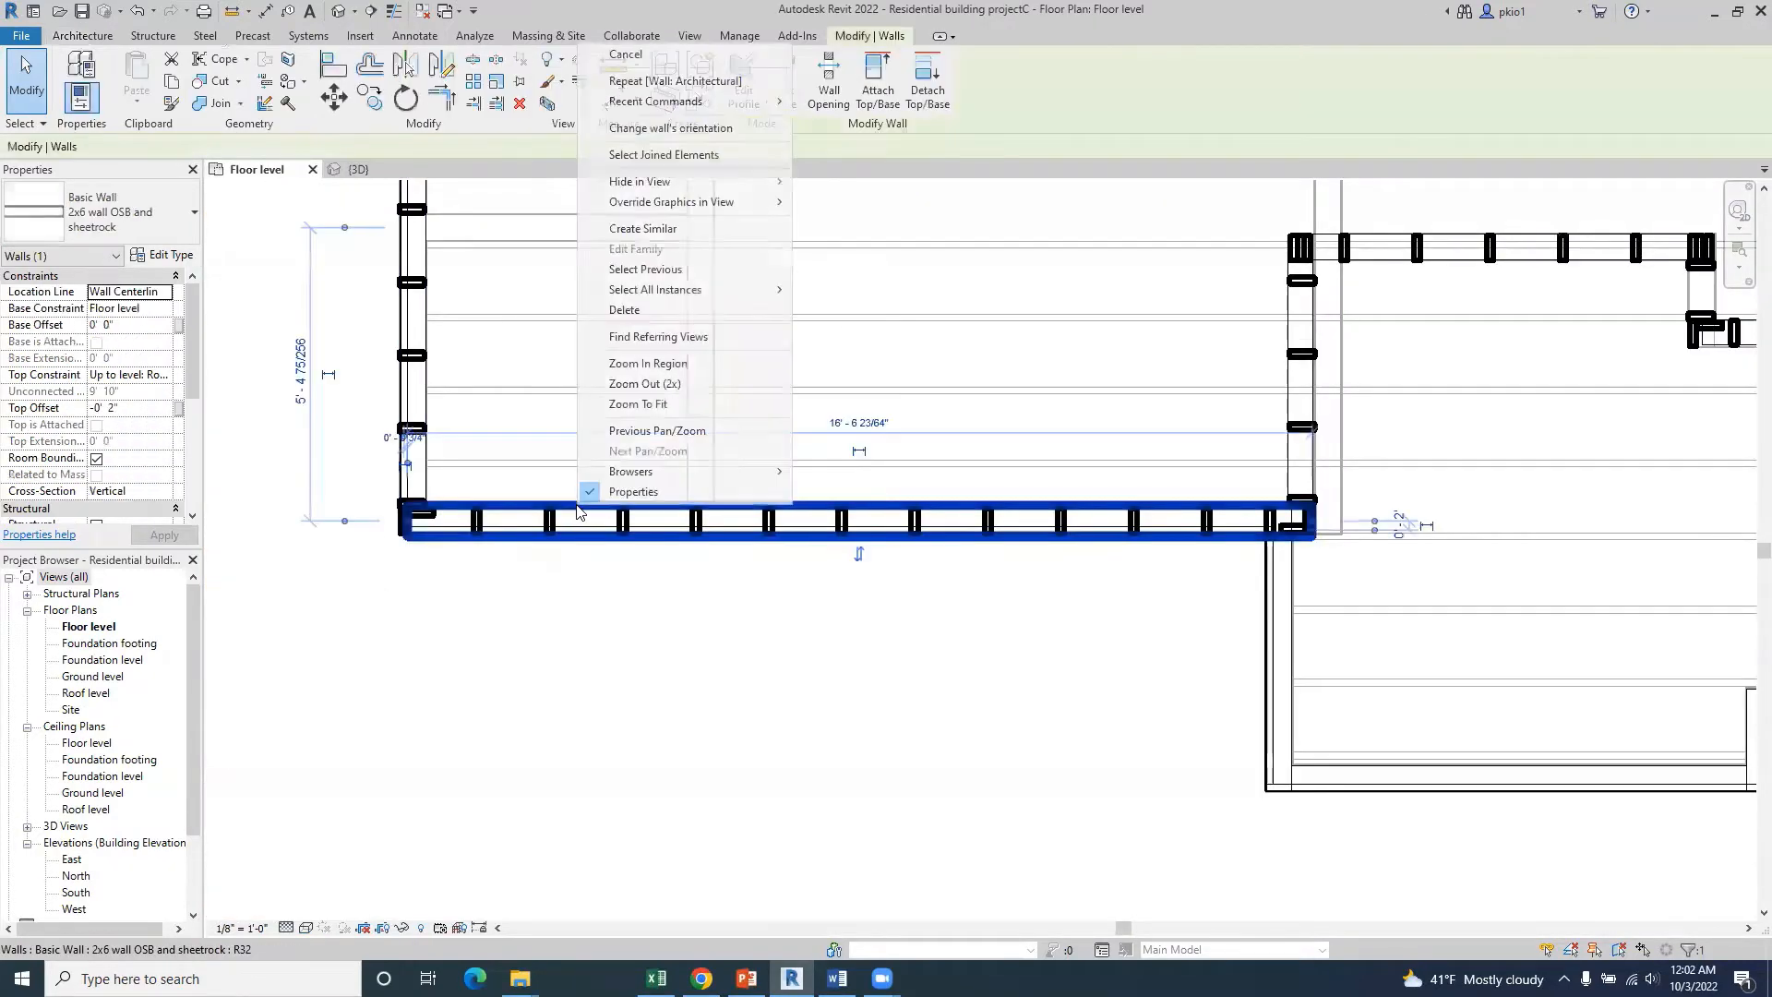
left_click(644, 228)
scroll(571, 400, "down", 2)
scroll(1050, 482, "up", 6)
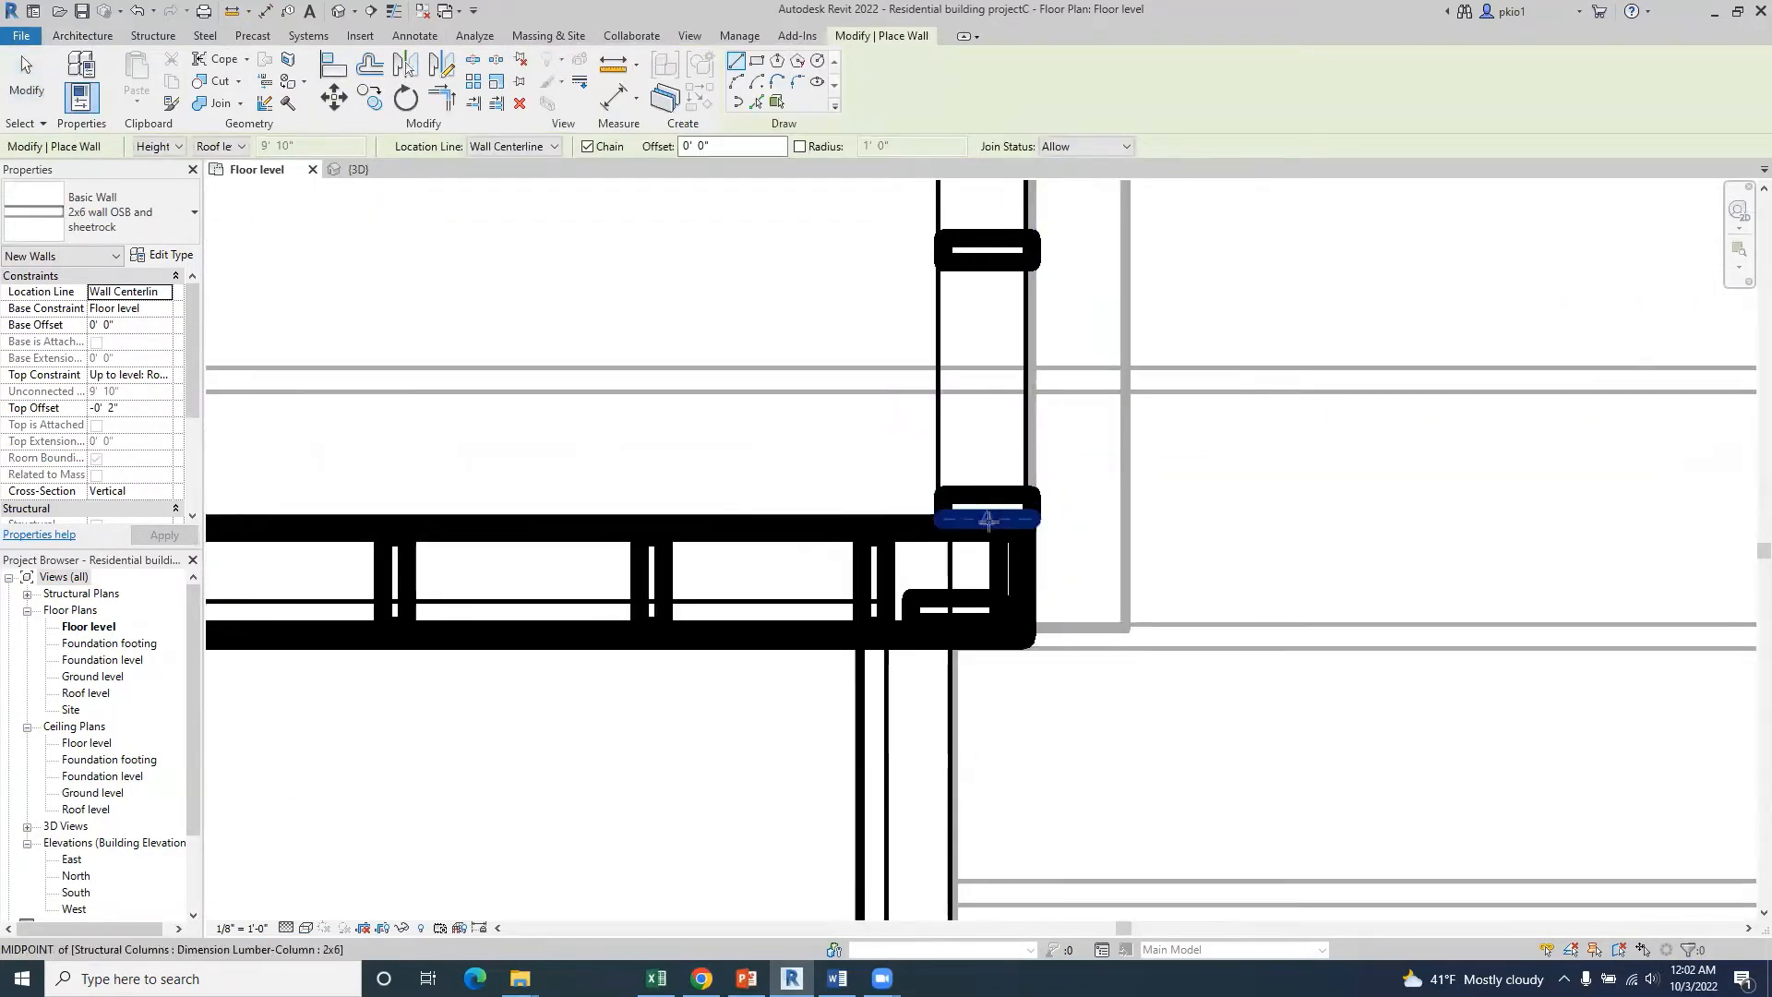
left_click(987, 515)
scroll(955, 554, "down", 4)
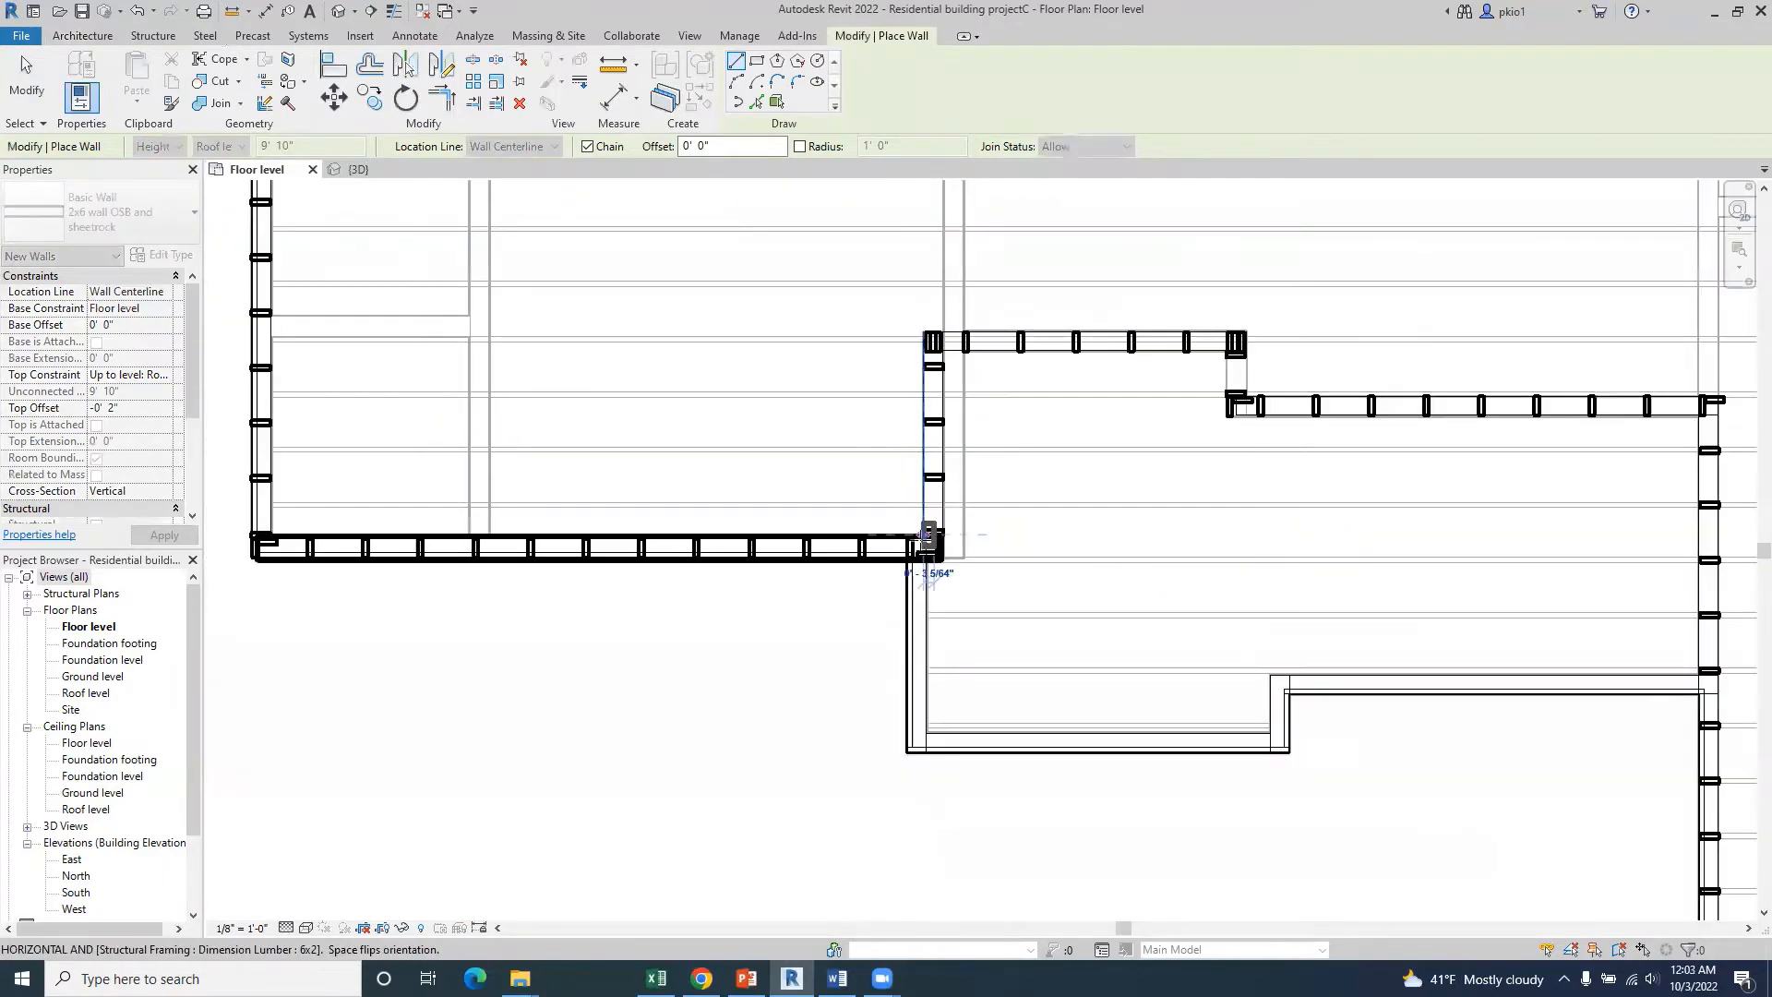
scroll(934, 344, "up", 5)
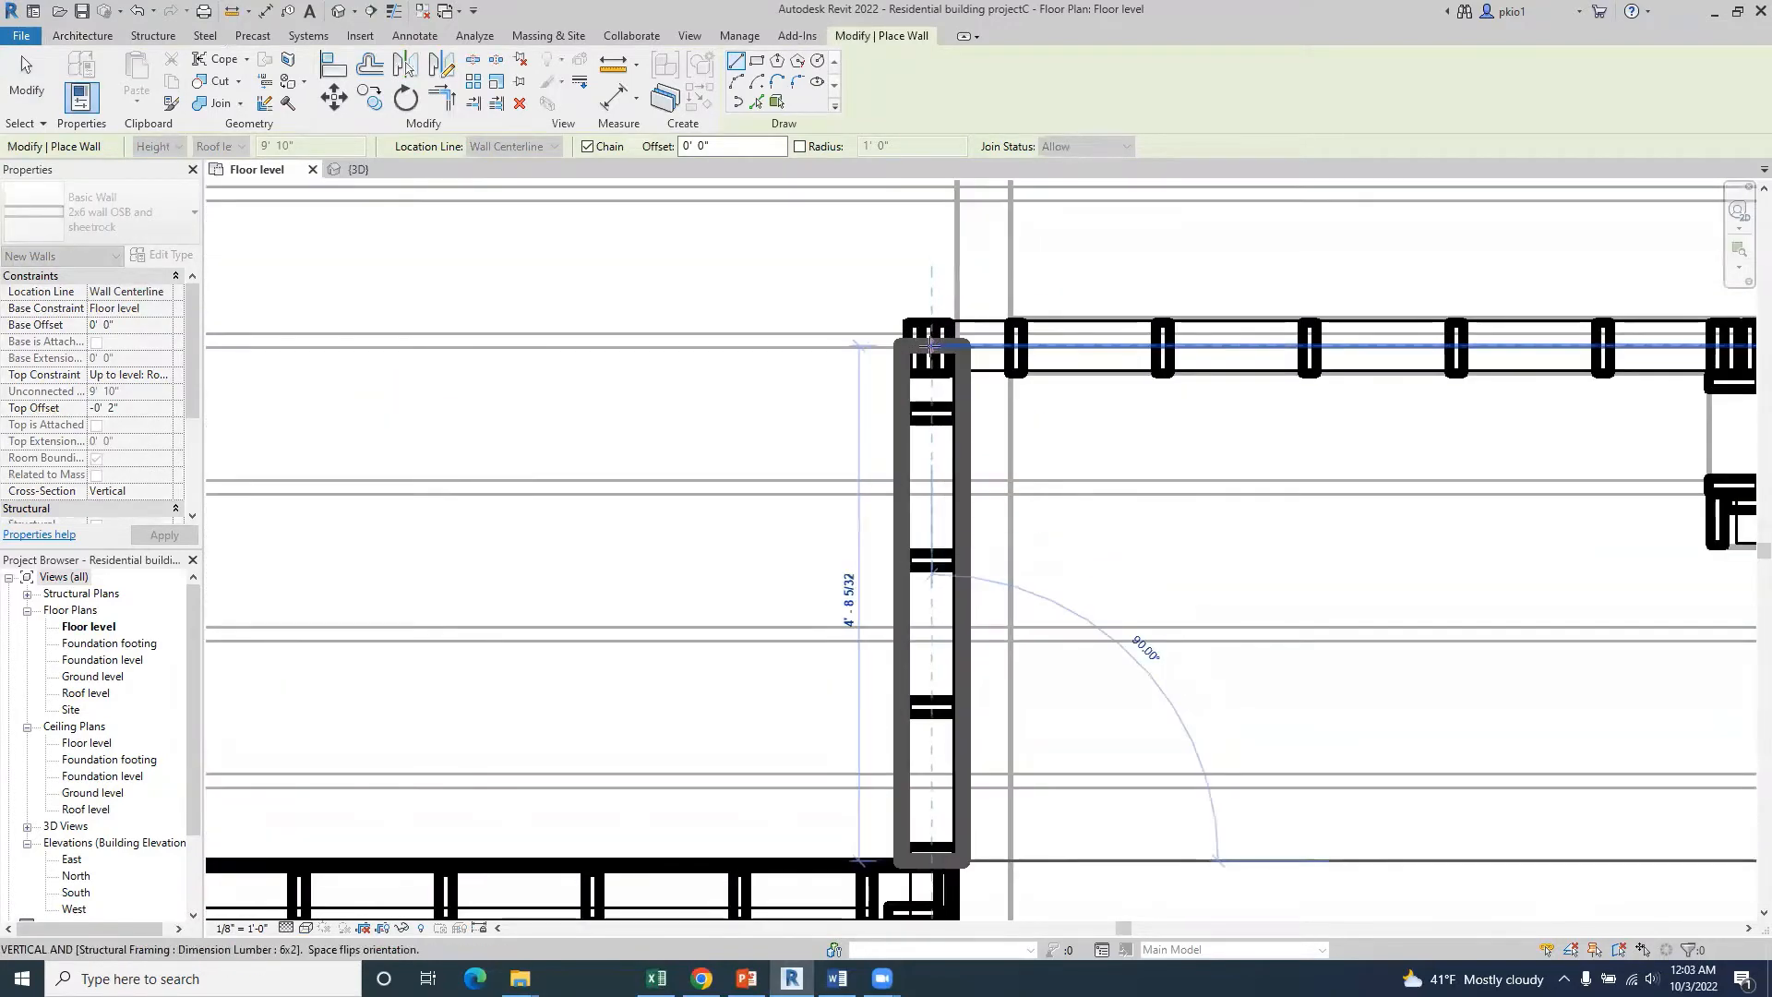
left_click(933, 344)
- Continue the wall chain about 7'-3 43/64" east along the recess, then about 1'-6" south to the inner corner stud
scroll(831, 337, "down", 3)
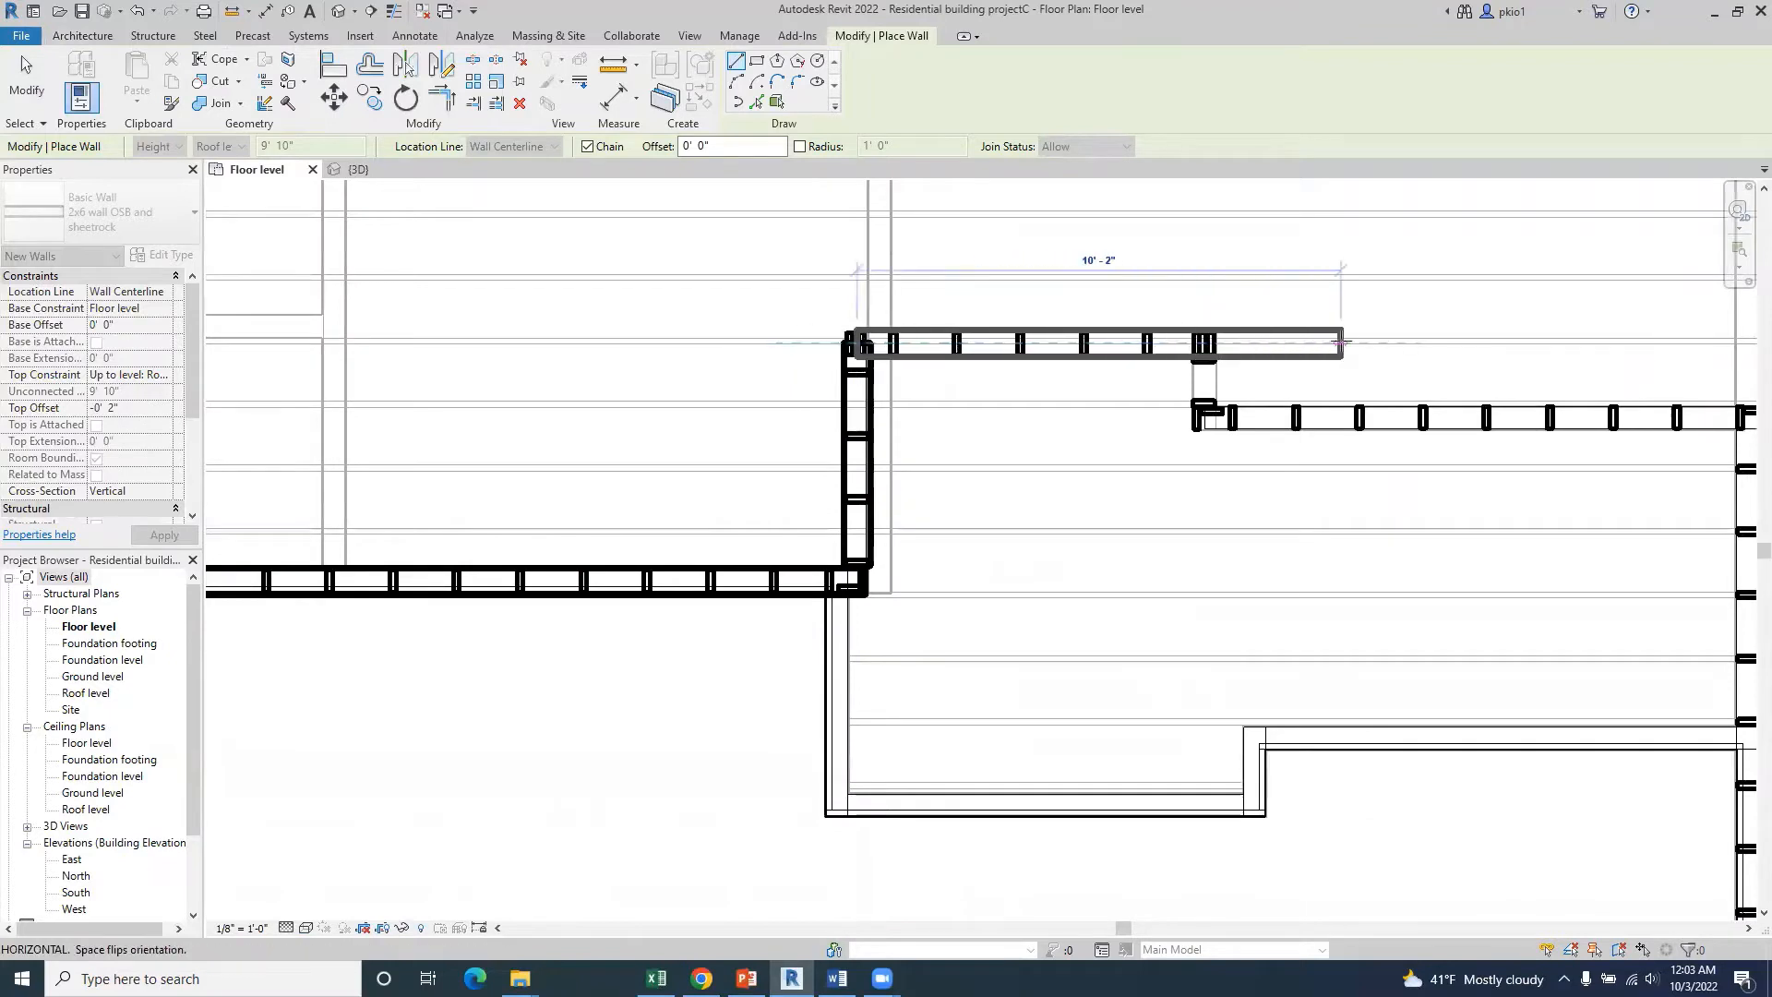
scroll(1246, 334, "up", 2)
scroll(1224, 336, "up", 2)
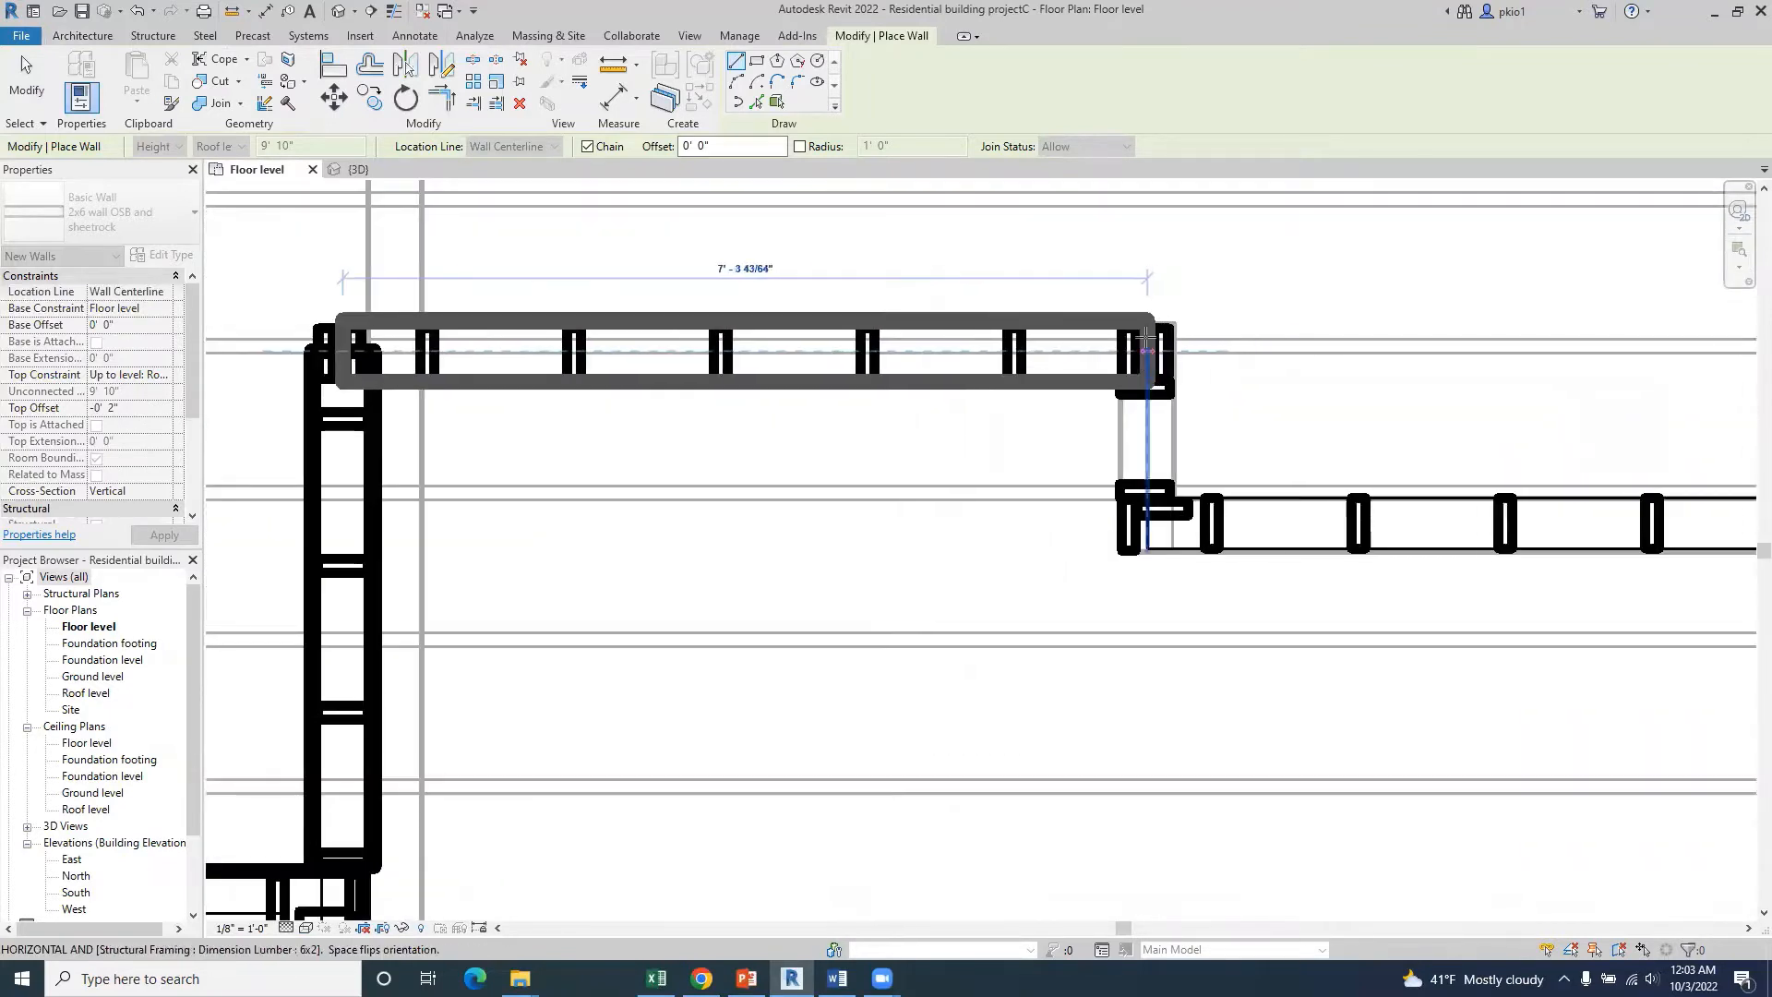
left_click(1148, 339)
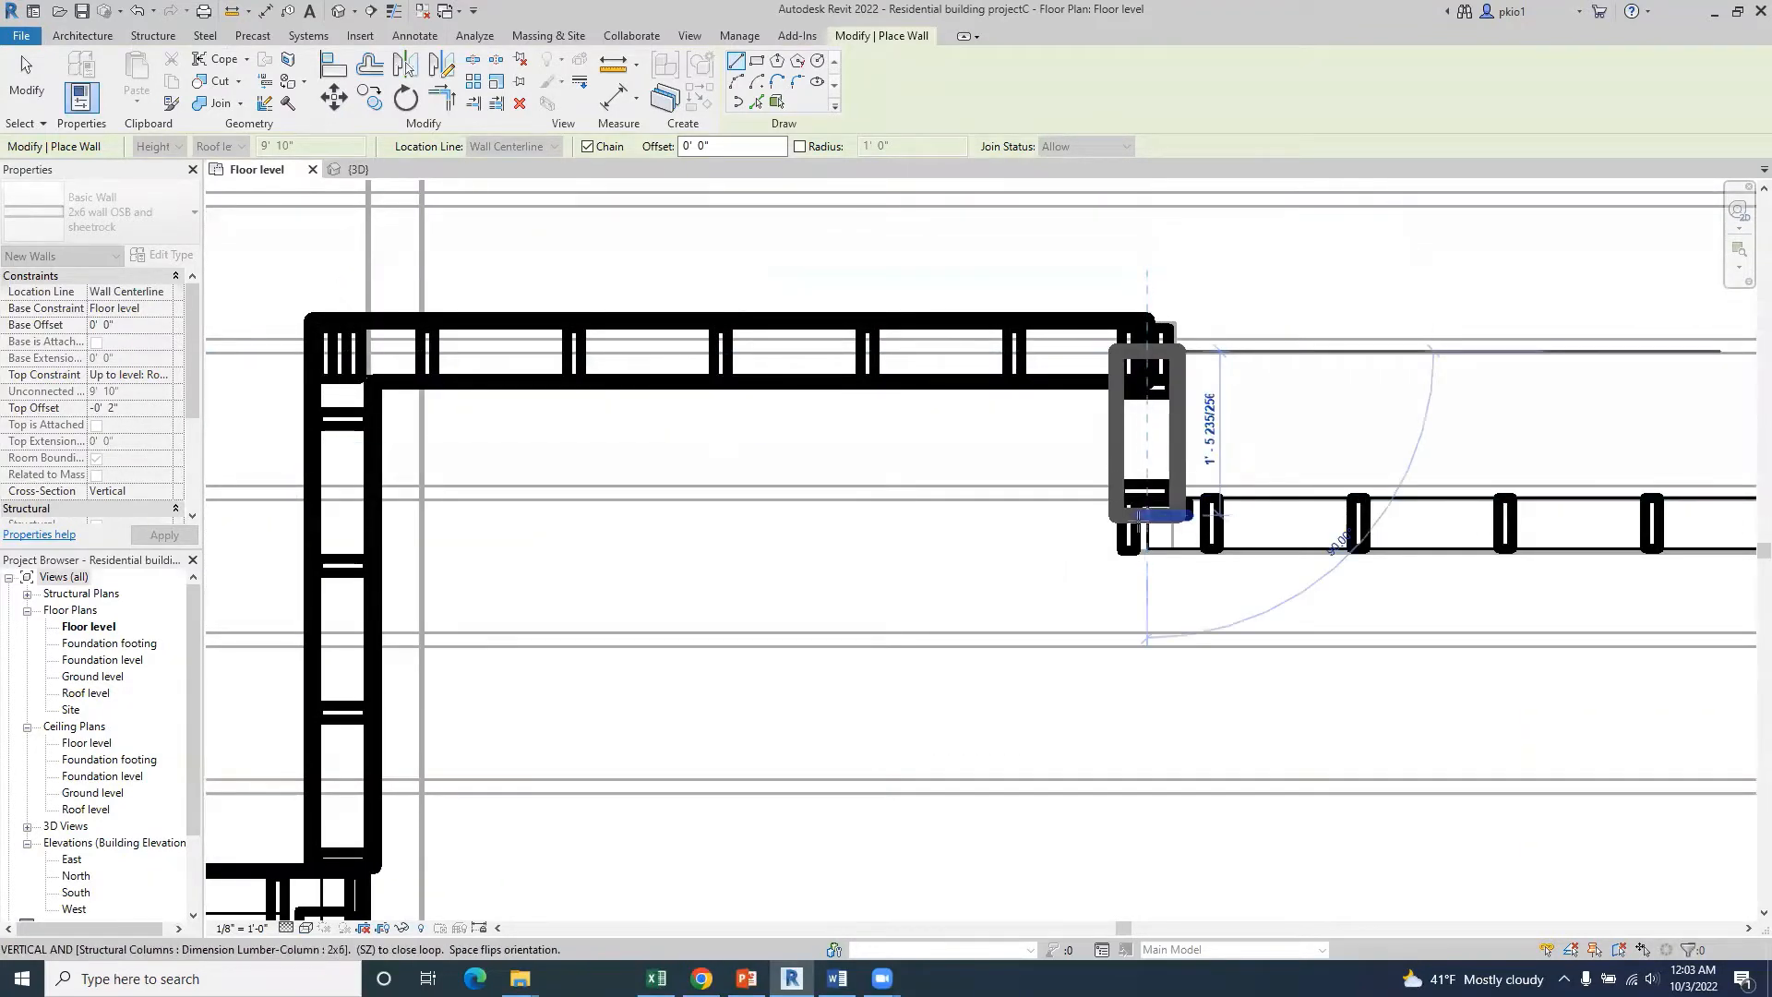
left_click(1148, 514)
- Extend the wall chain 11'-6" east over the studs, then south along the projecting wing's west framing to its corner
scroll(913, 470, "down", 5)
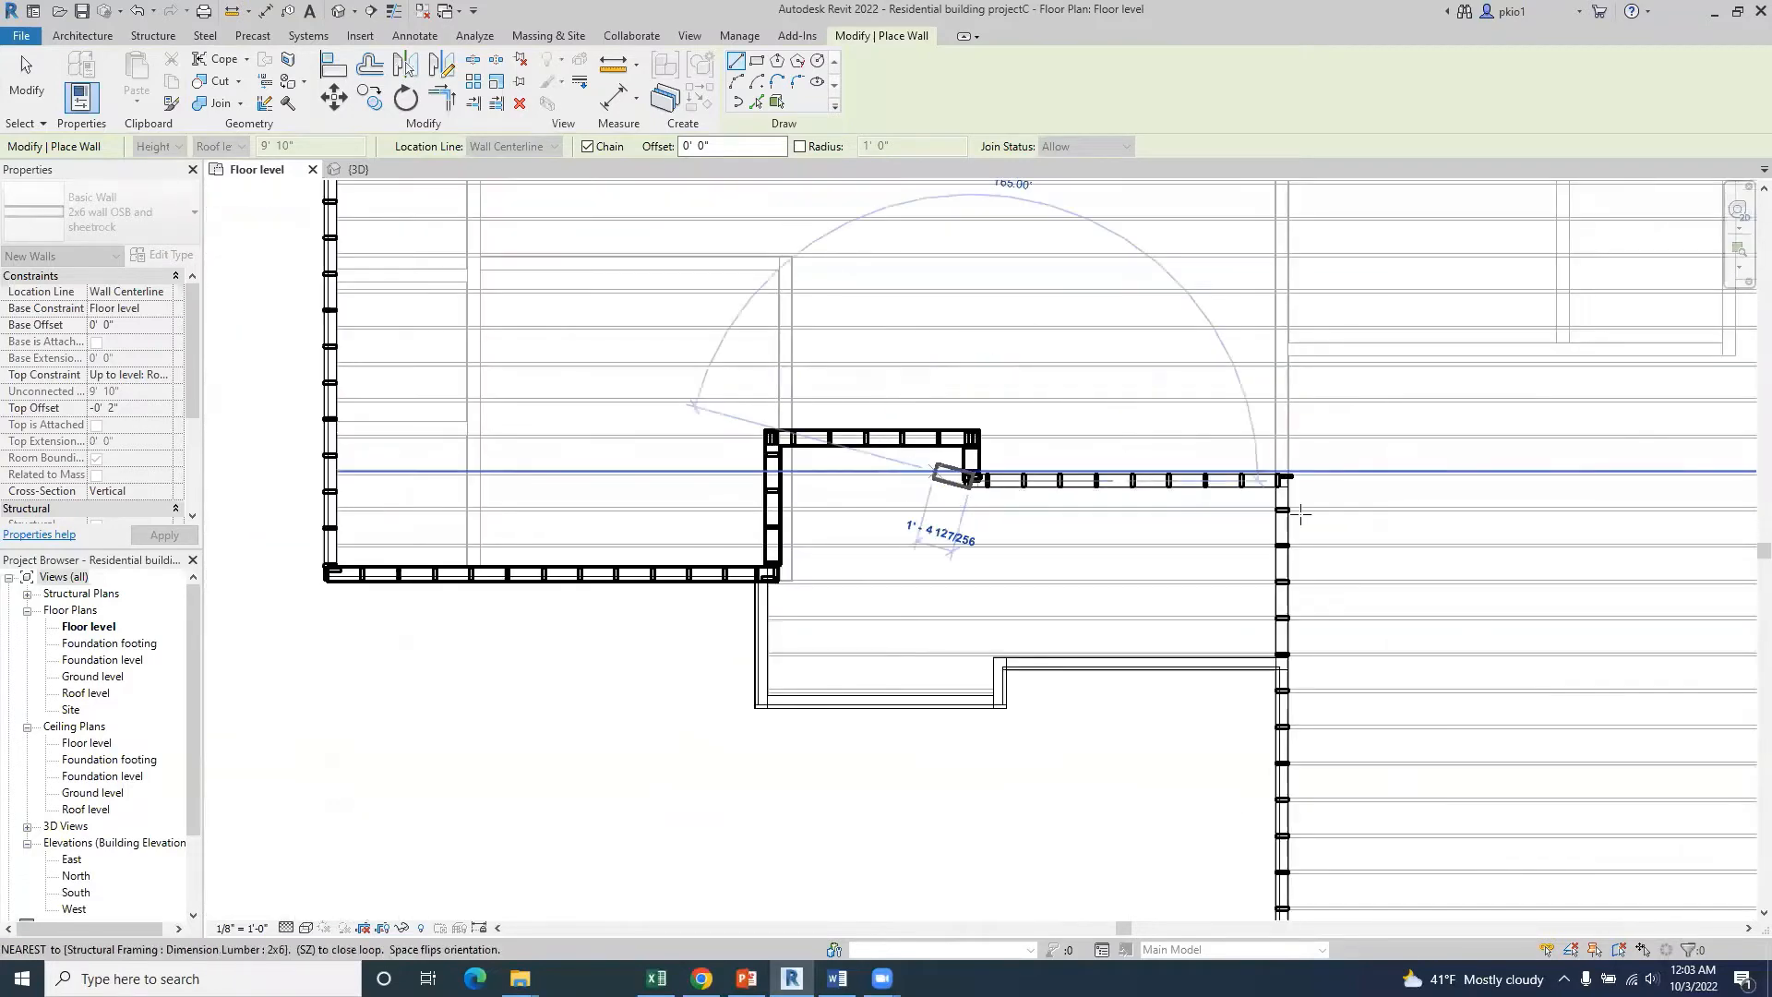
scroll(1290, 482, "up", 5)
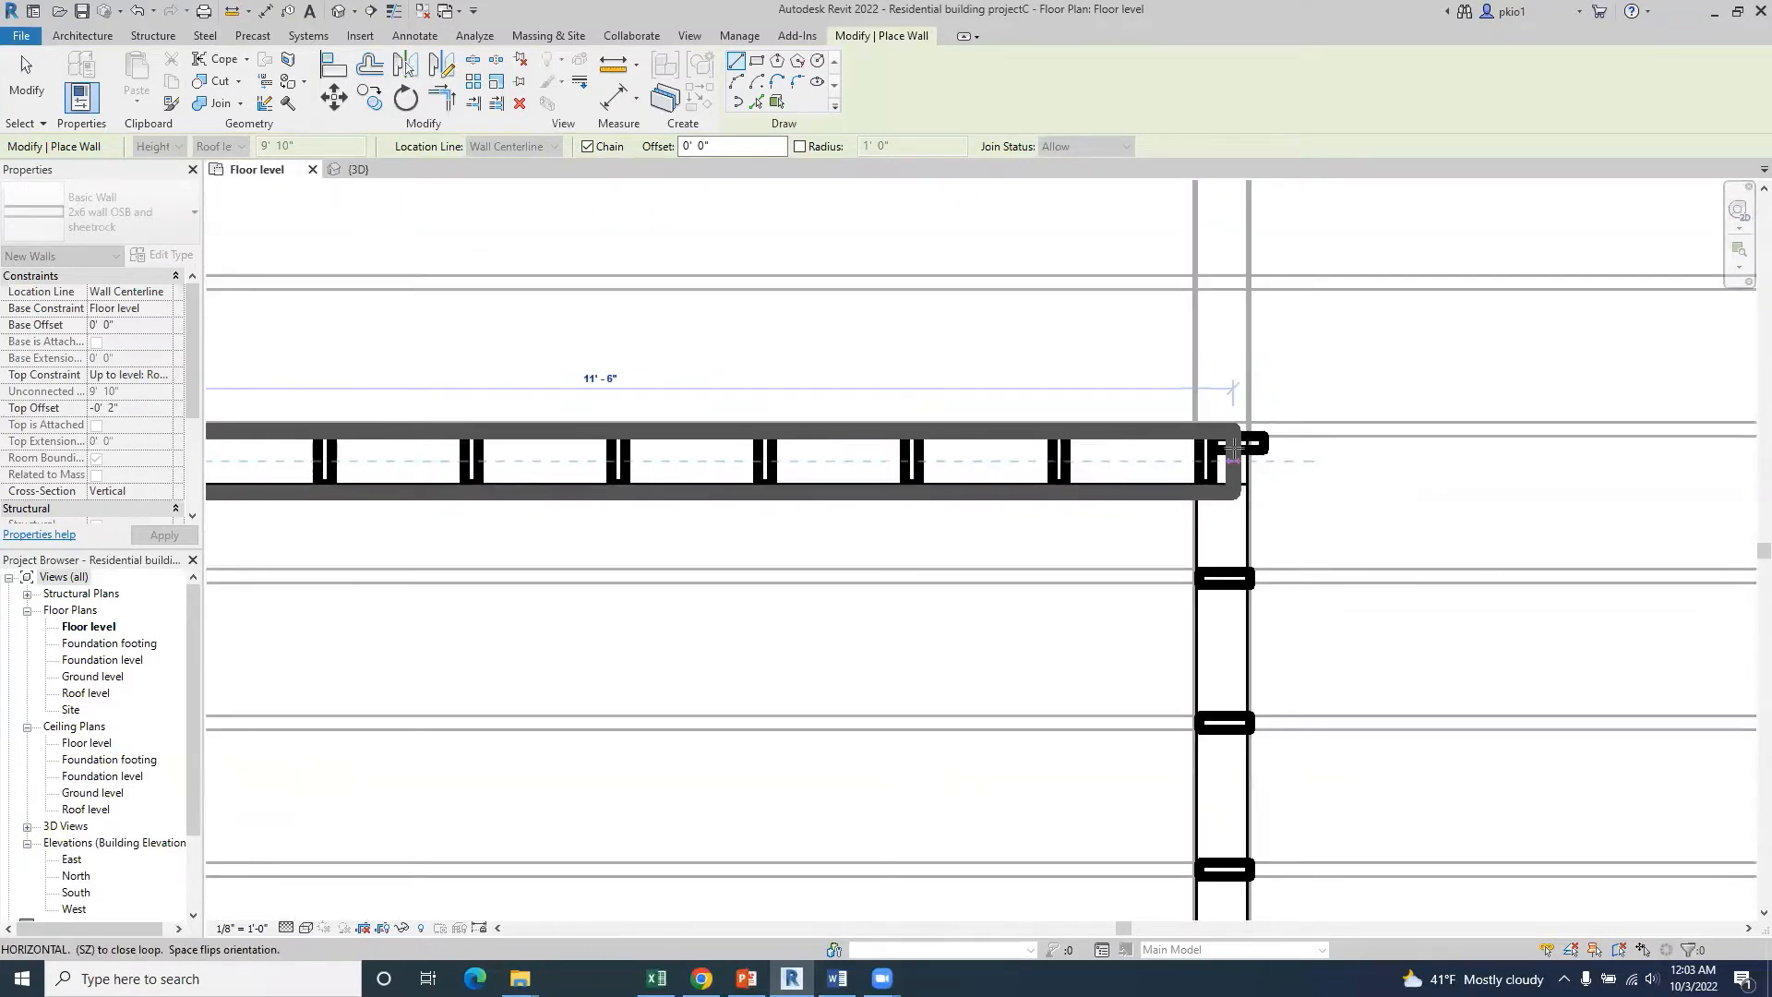
left_click(1226, 452)
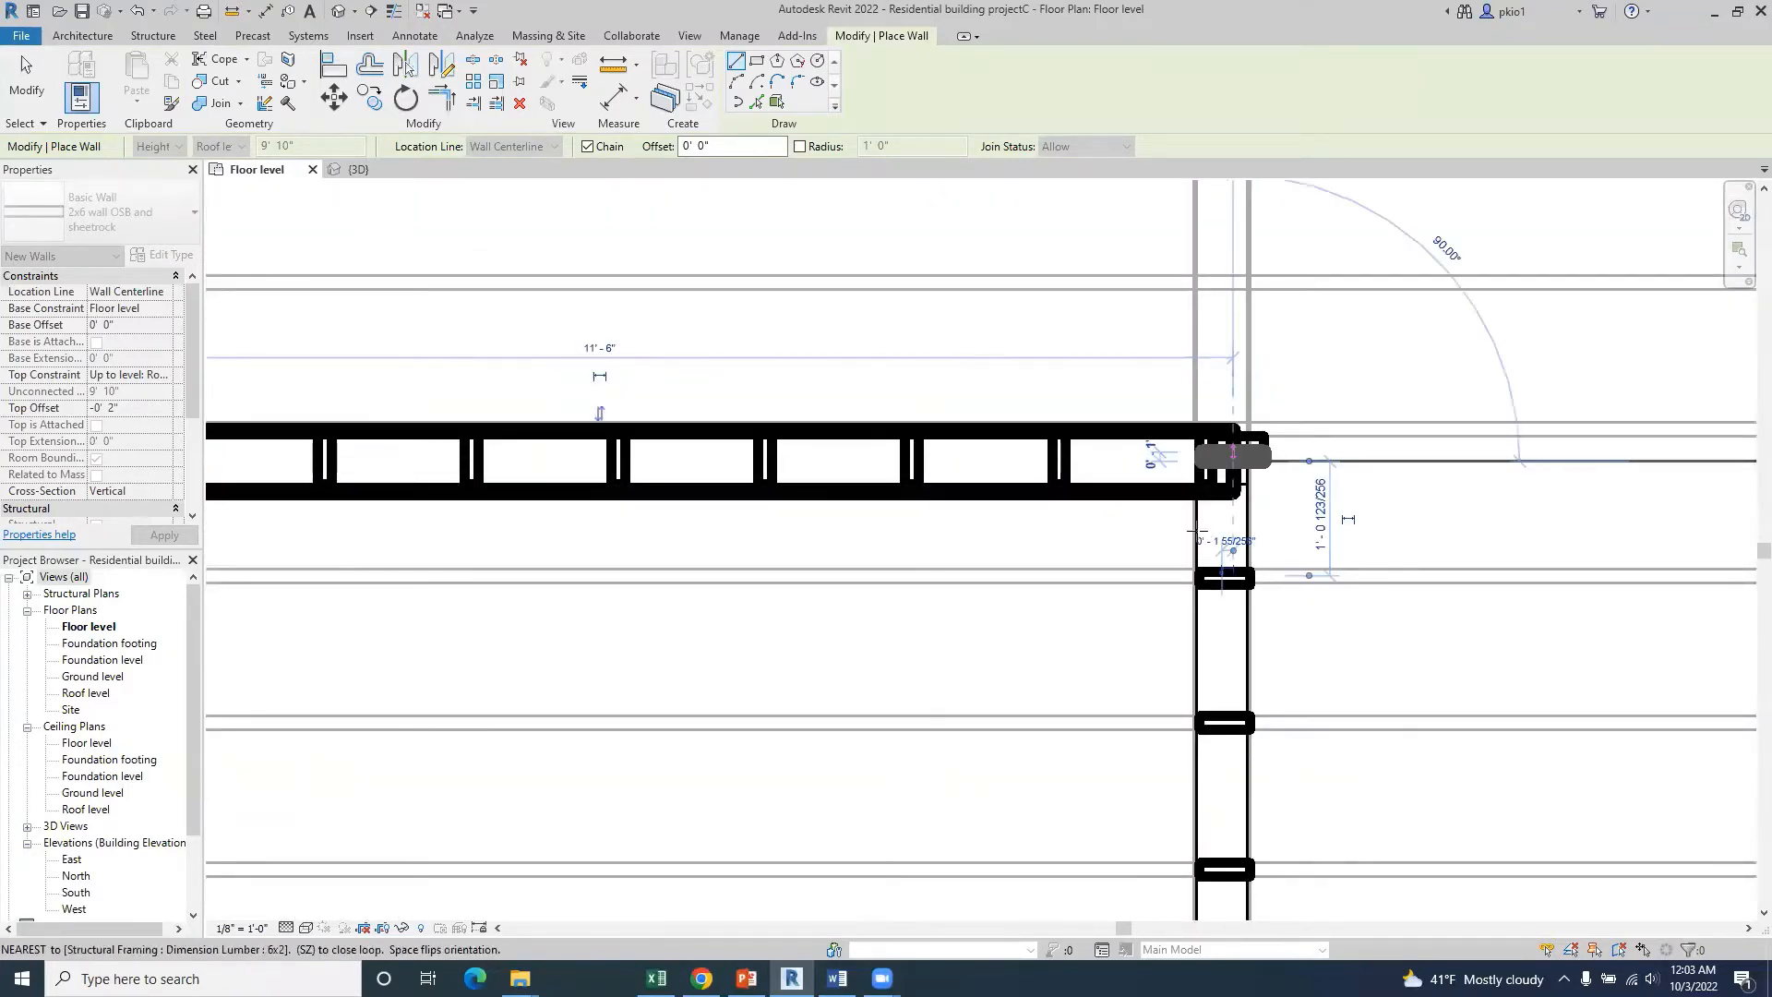
scroll(1200, 506, "down", 5)
scroll(1202, 812, "up", 8)
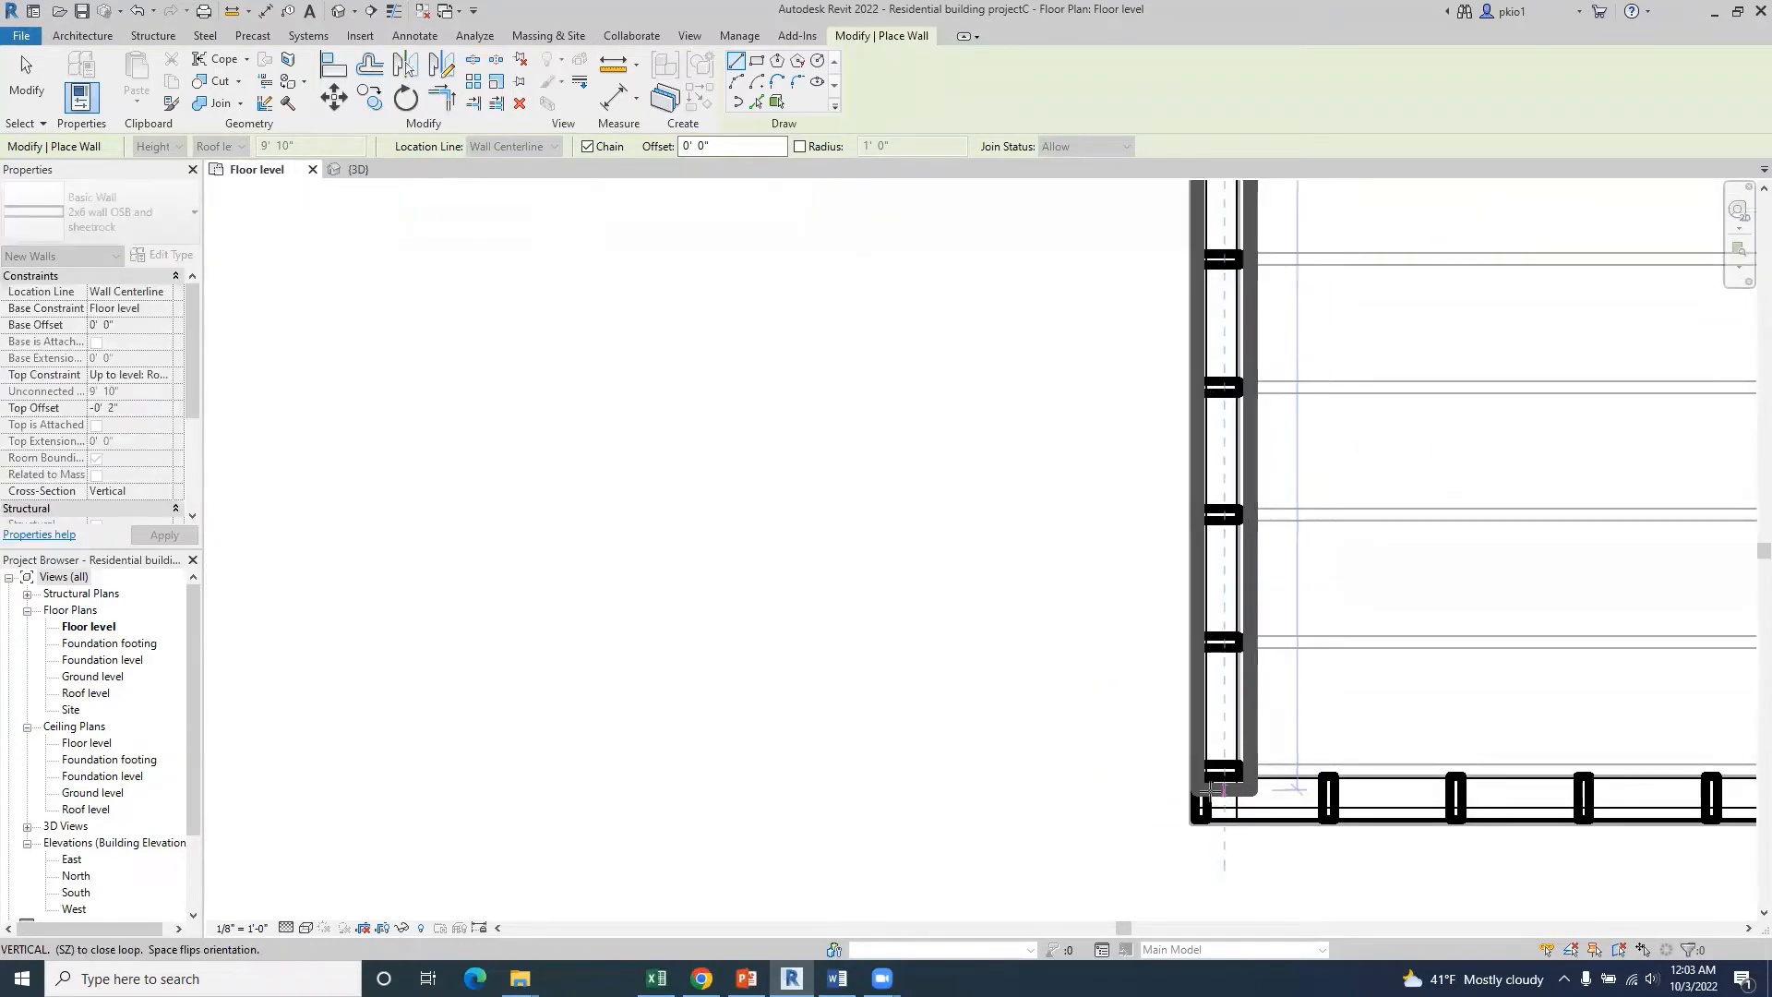
left_click(1211, 790)
- Continue the wall chain east along the projecting wing's south framing to its southeast corner
scroll(1211, 790, "down", 7)
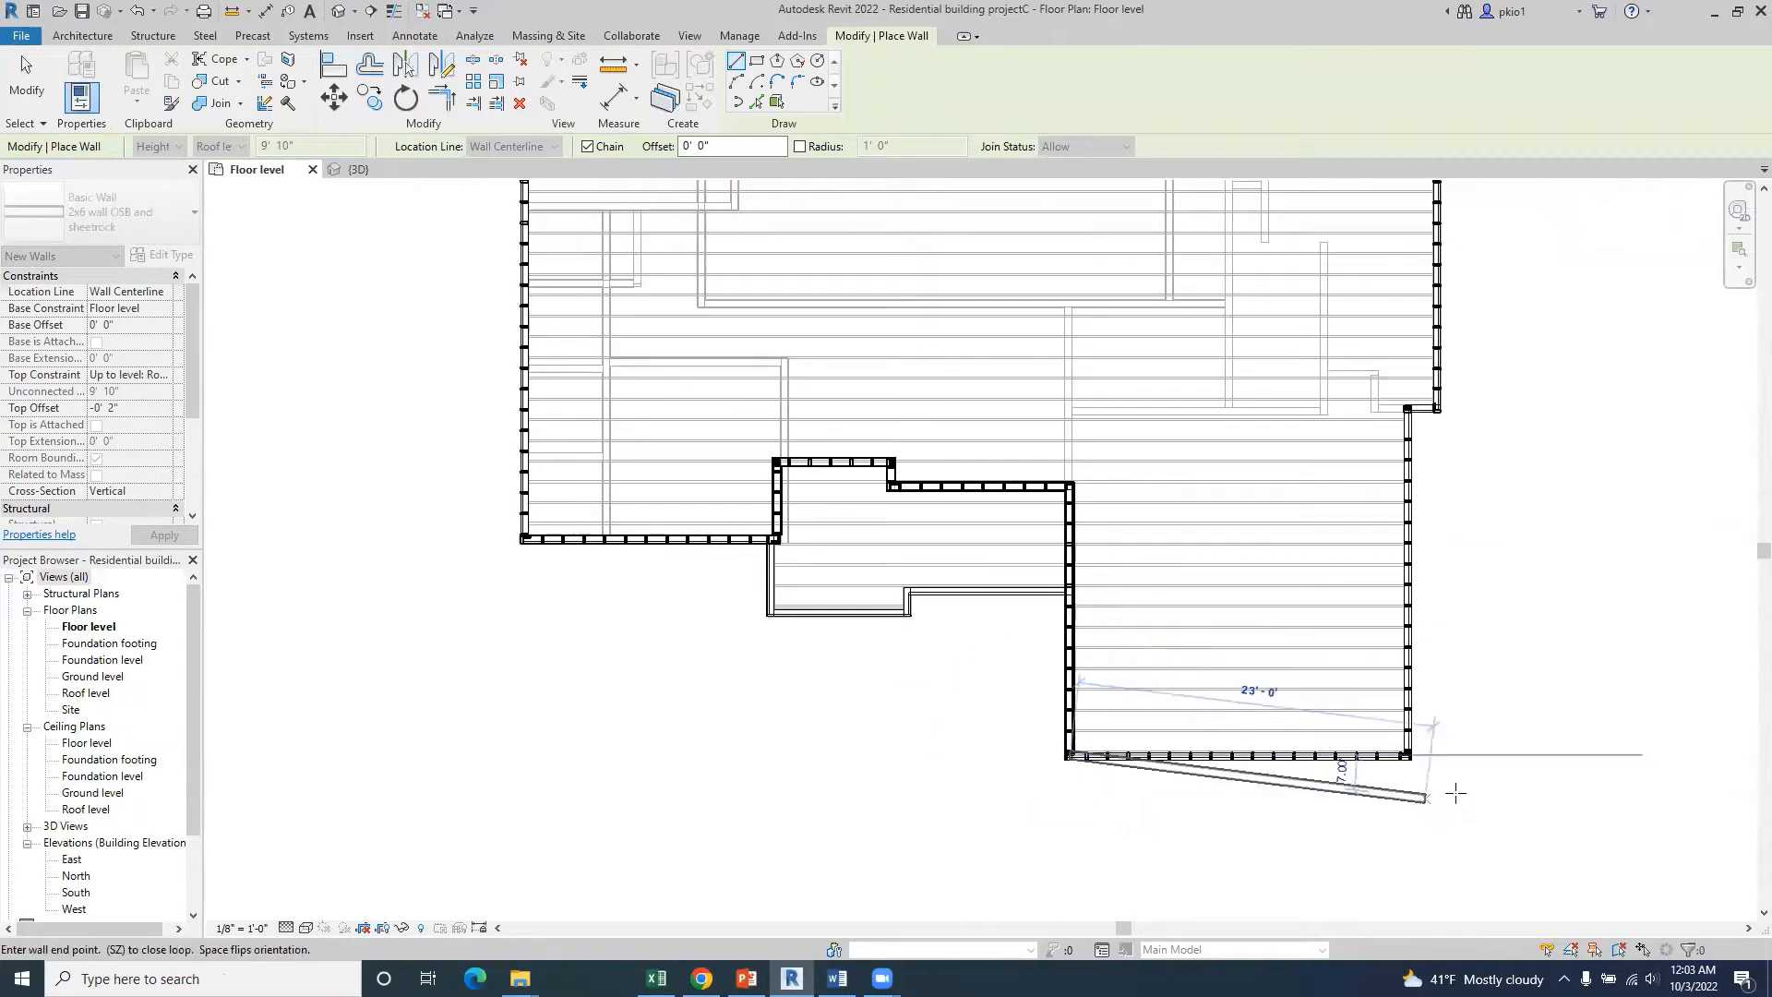
scroll(1395, 755, "up", 8)
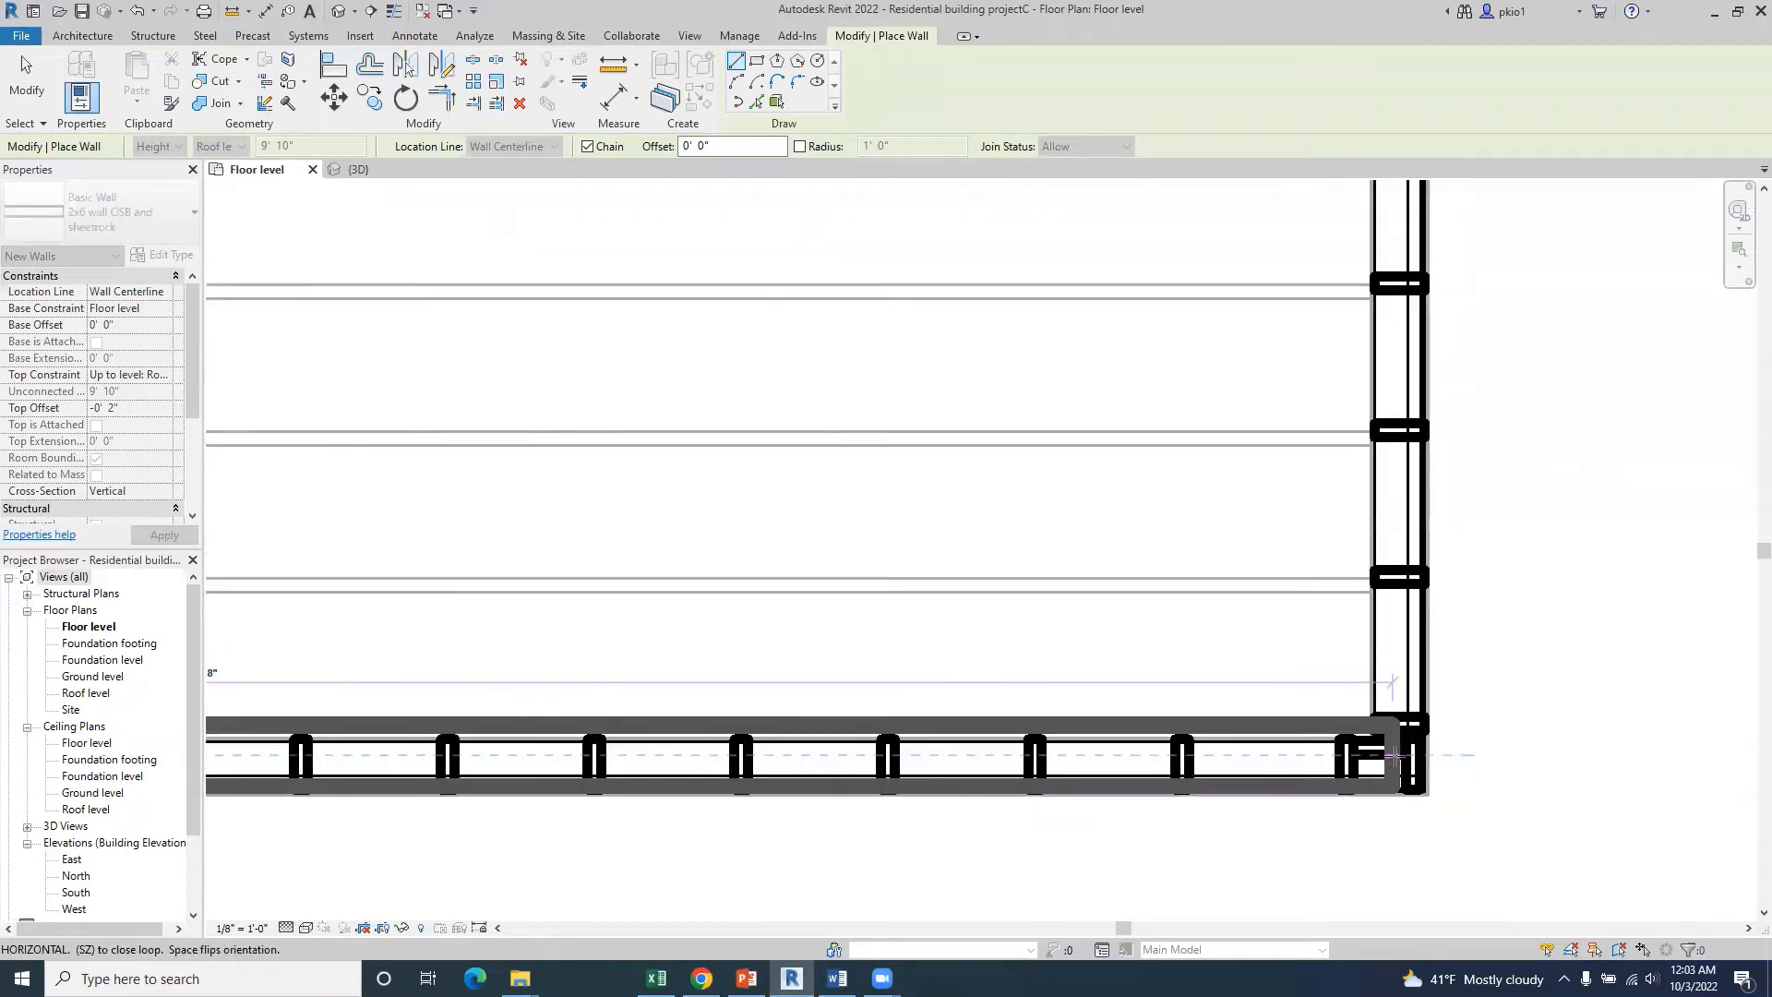
left_click(1400, 755)
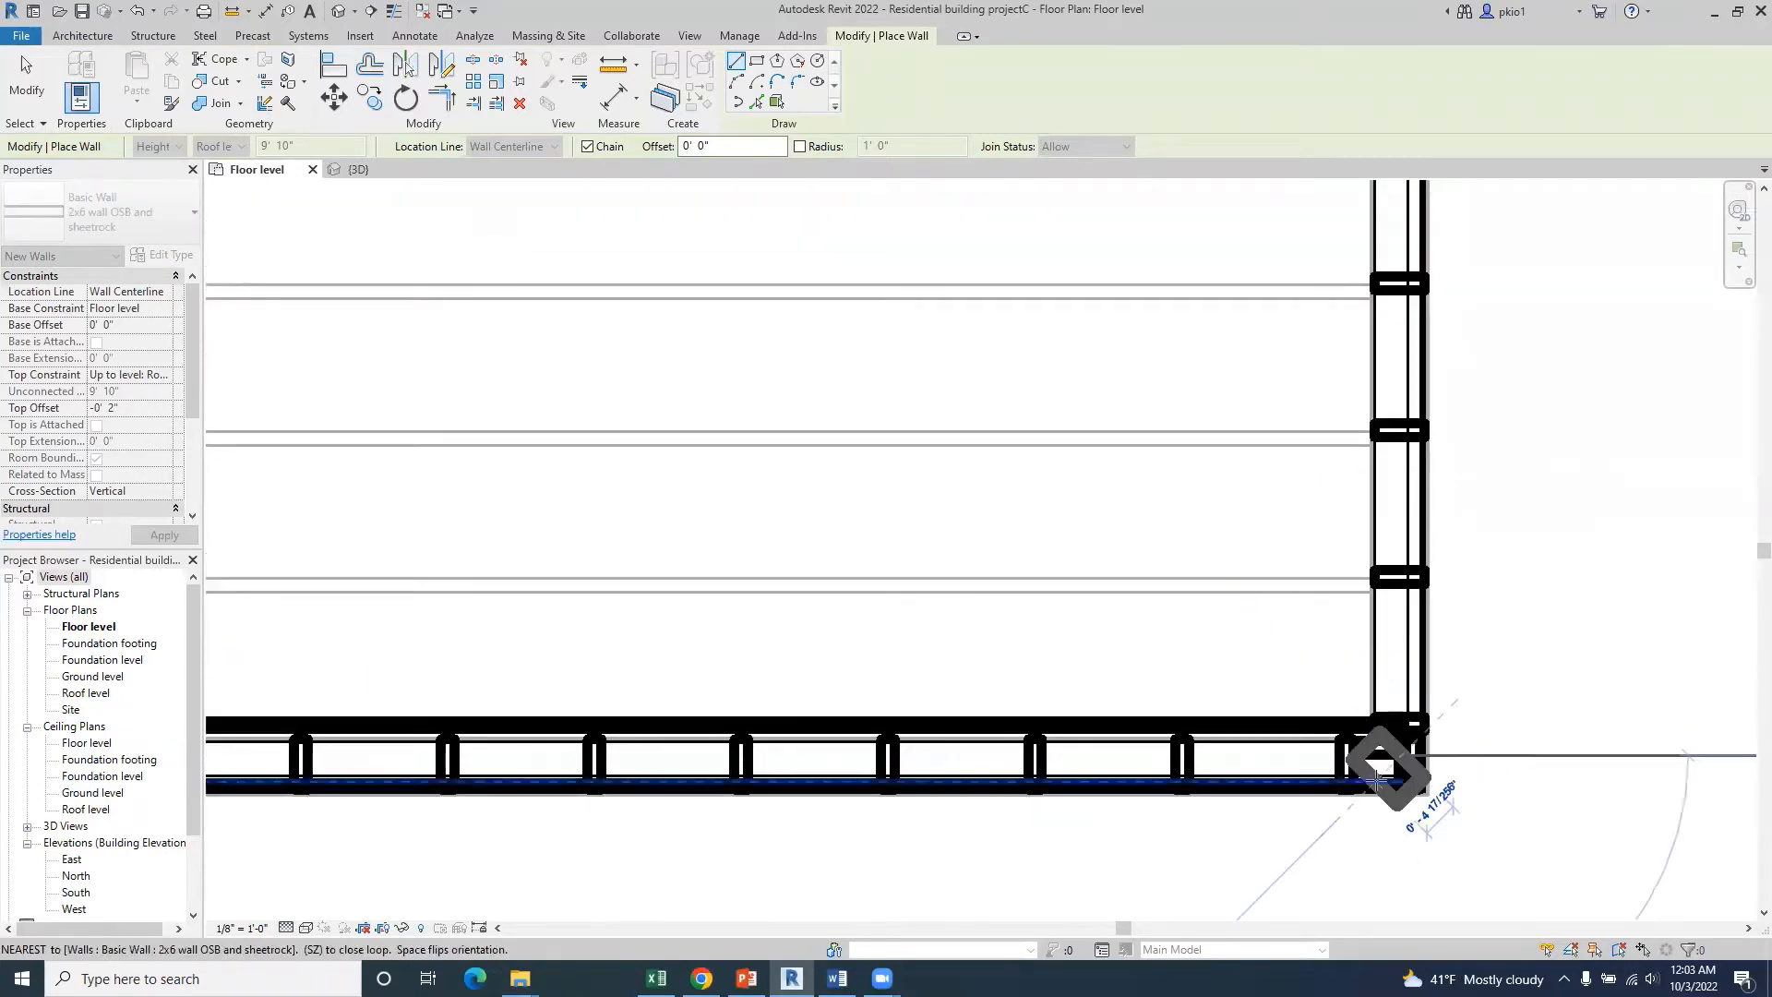
- Run the wall chain north along the wing's east framing, then about 1'-11" east along the short jog
scroll(1392, 751, "down", 7)
scroll(1405, 346, "up", 10)
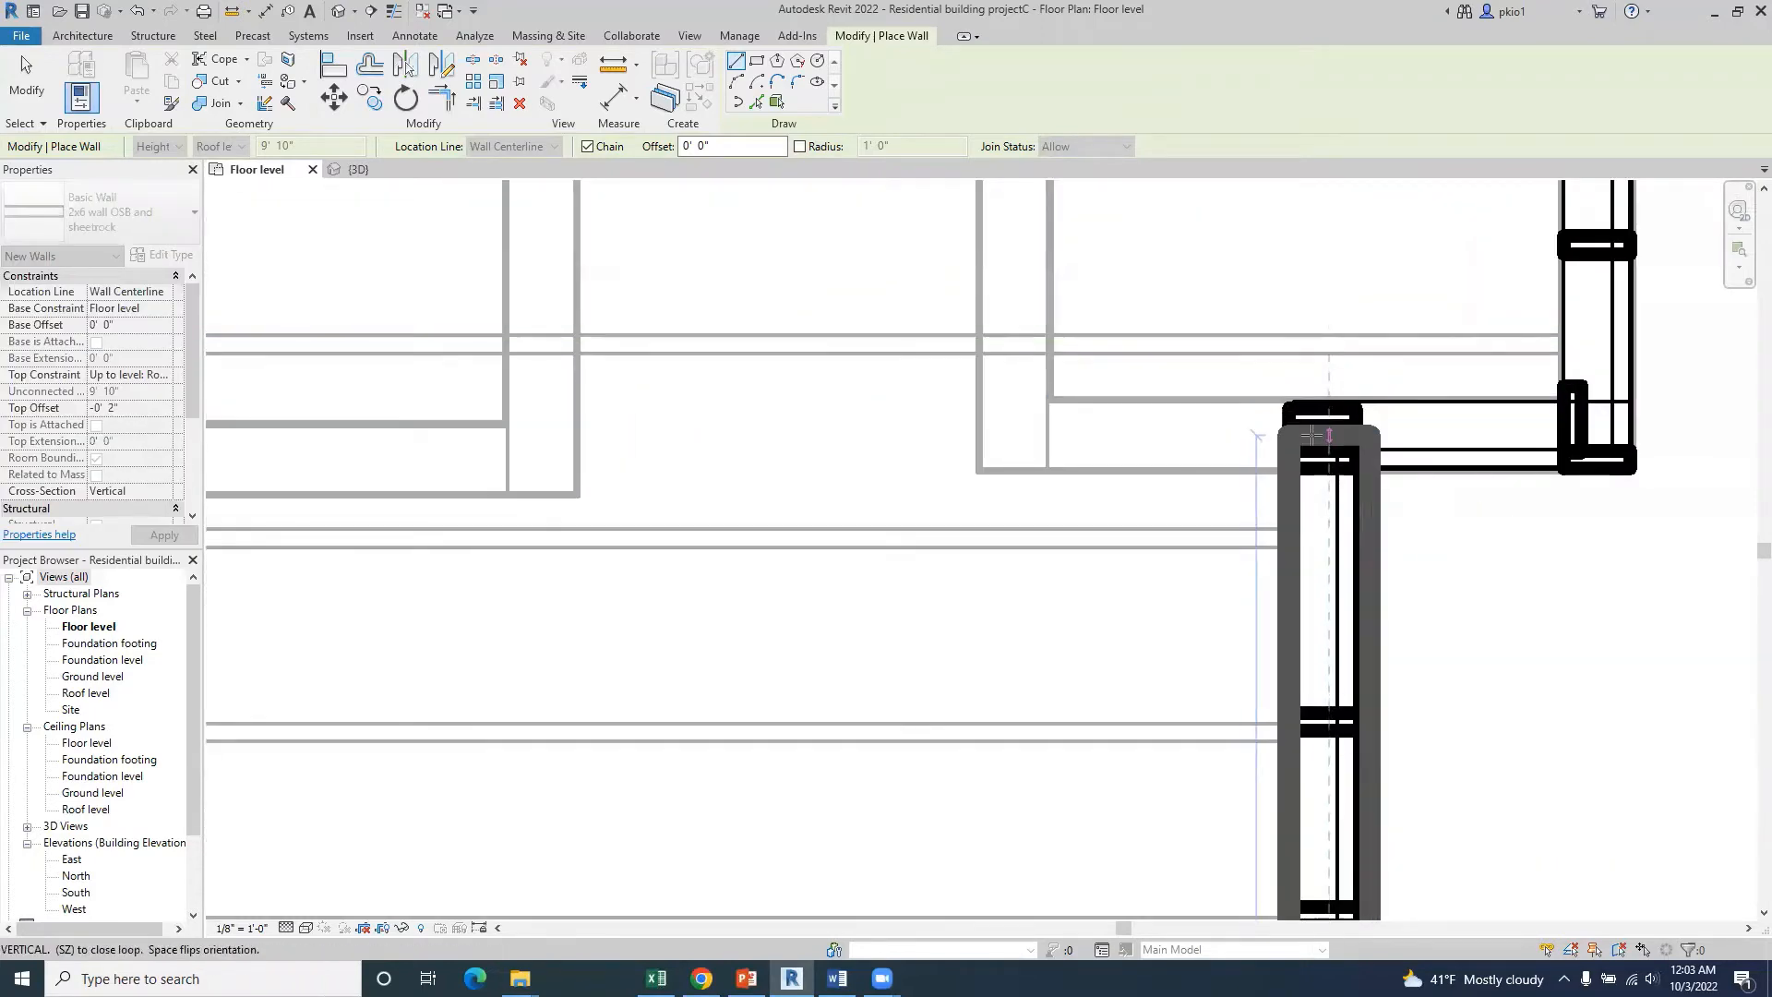
left_click(1320, 433)
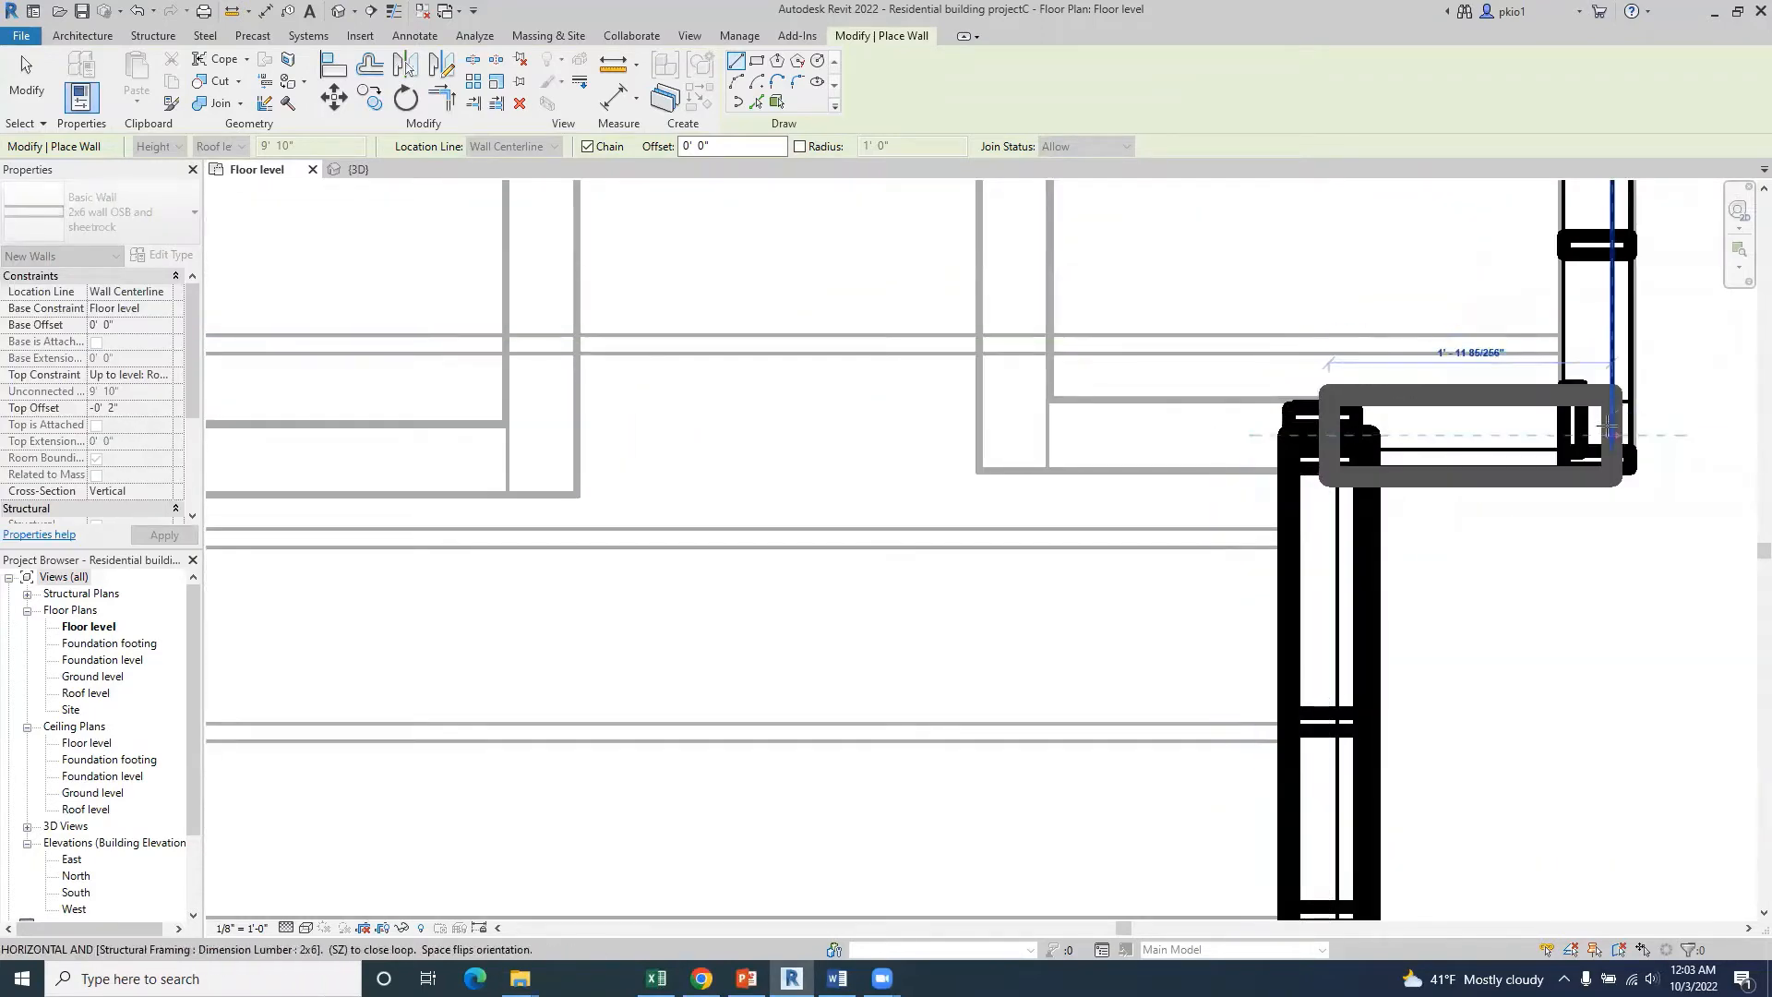
left_click(1597, 434)
- Continue the wall chain north along the east side framing, from the short jog up to its northeast corner
scroll(1473, 513, "down", 8)
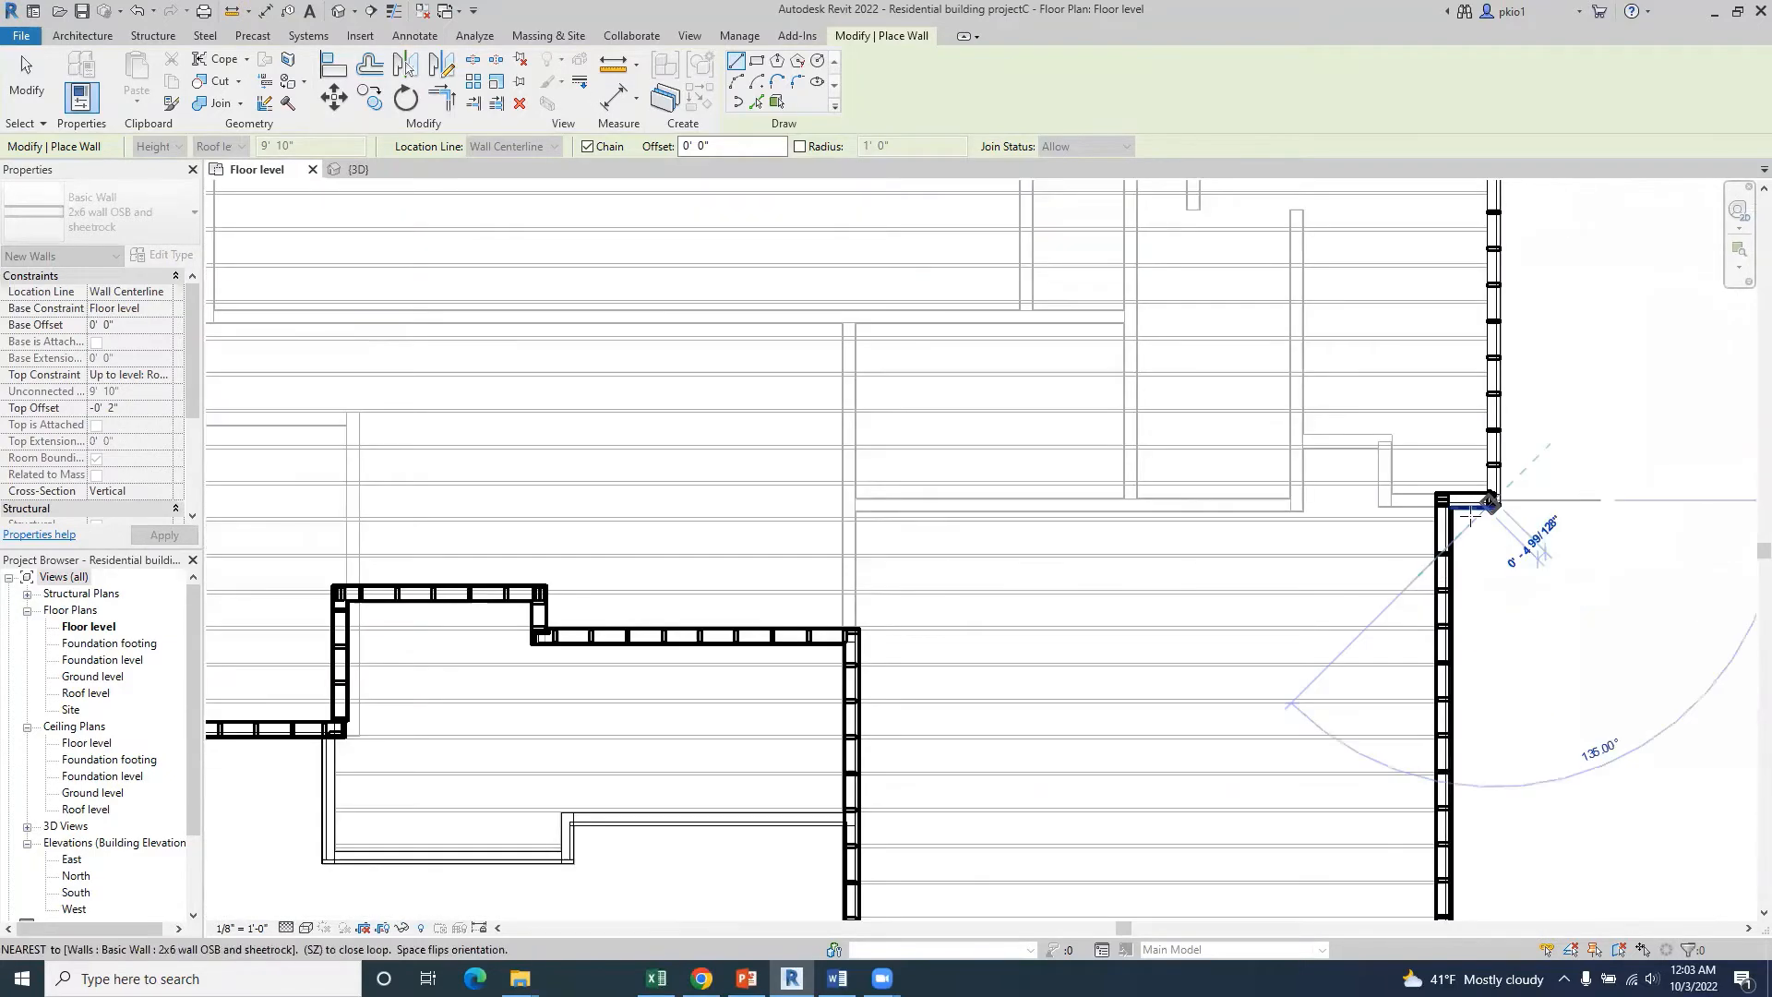
scroll(1472, 514, "down", 3)
scroll(1393, 396, "up", 3)
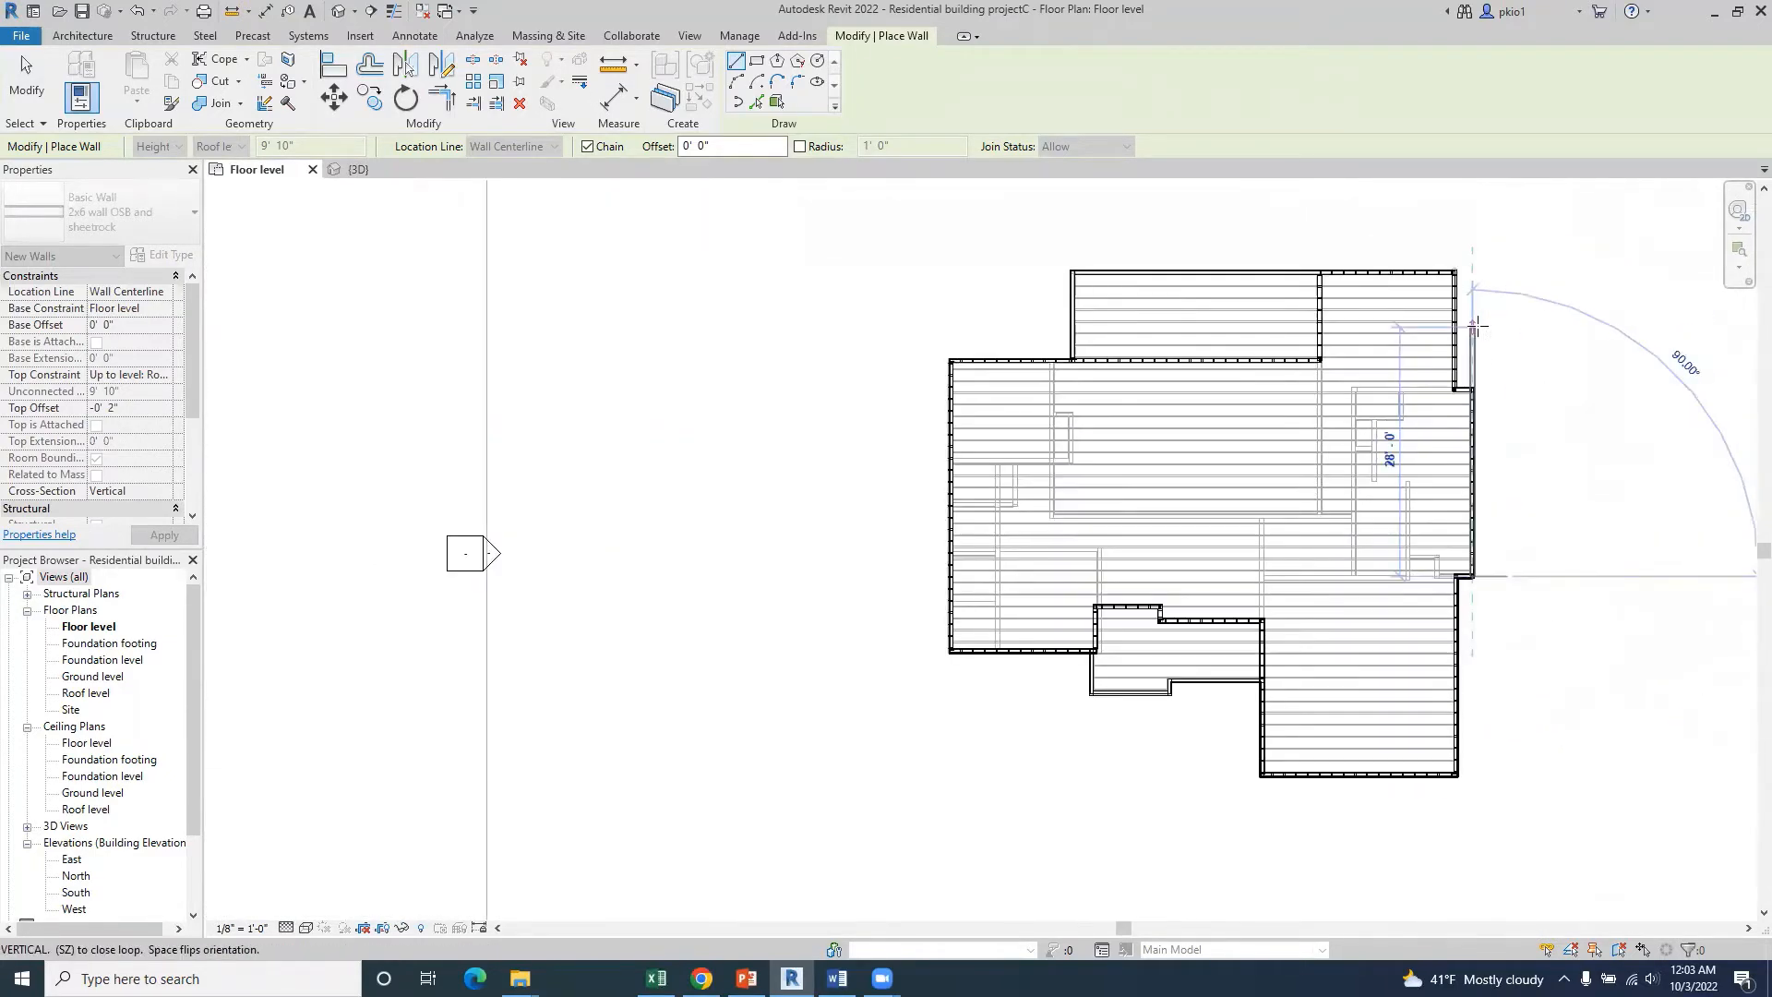
scroll(1469, 342, "up", 2)
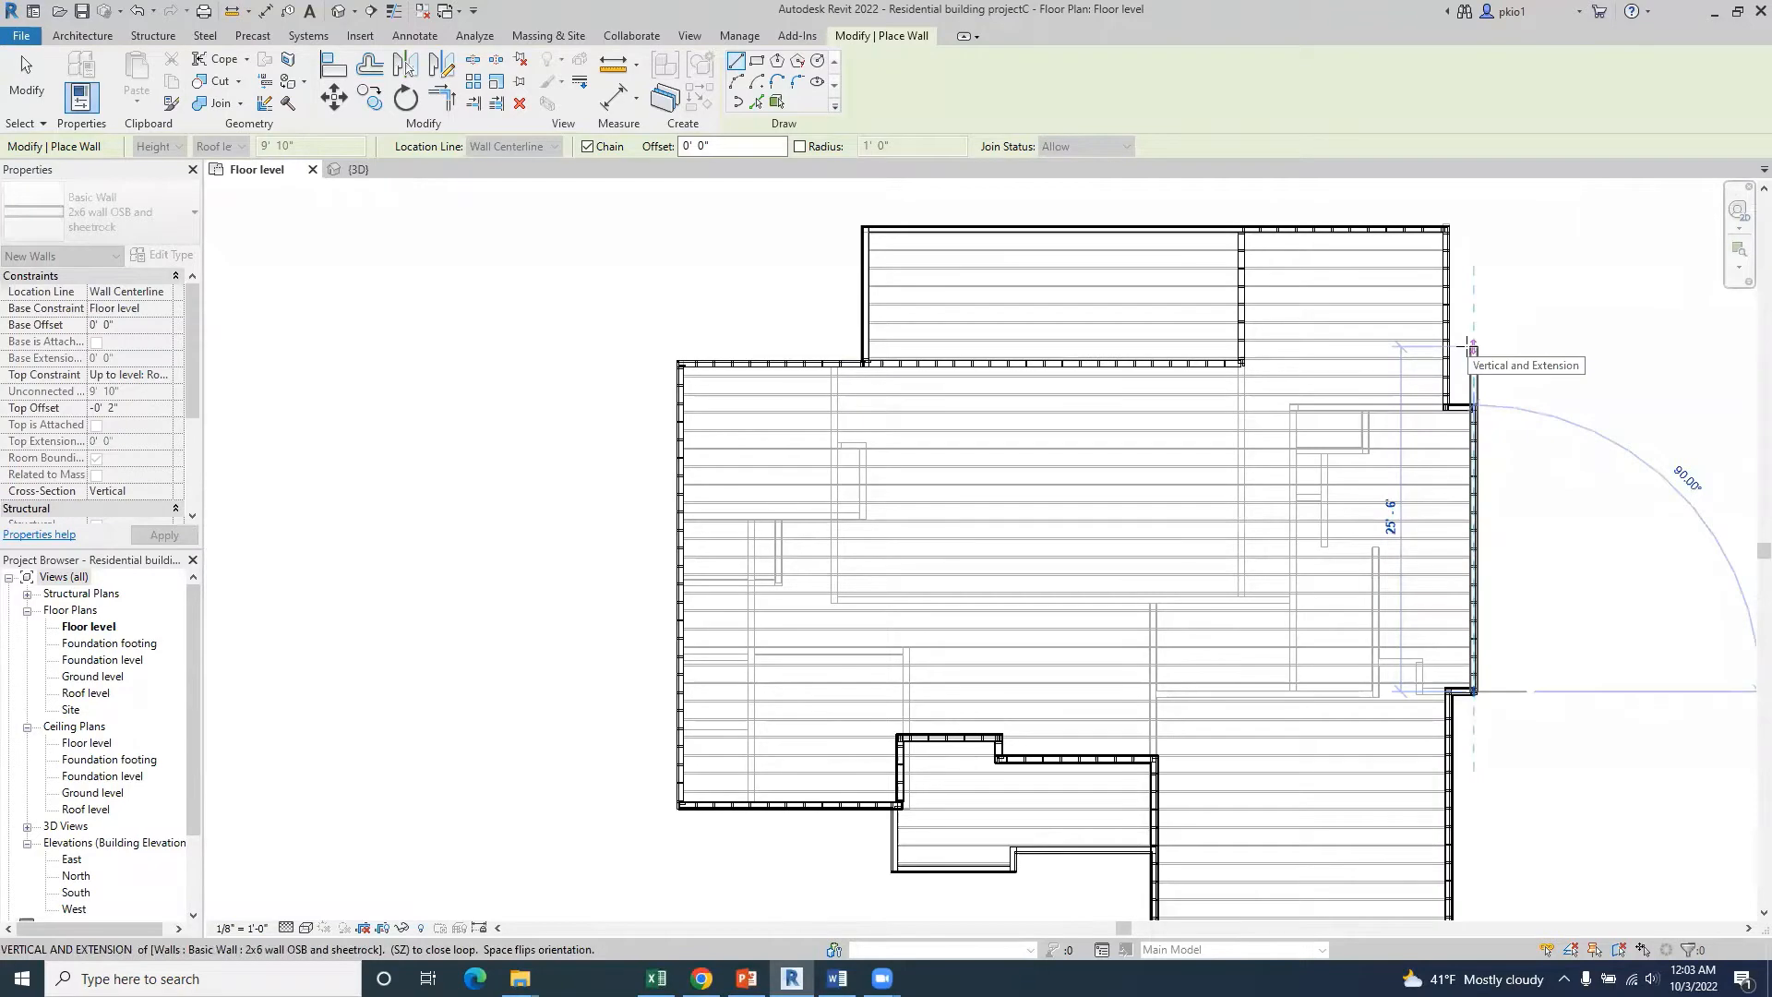
scroll(1466, 374, "up", 6)
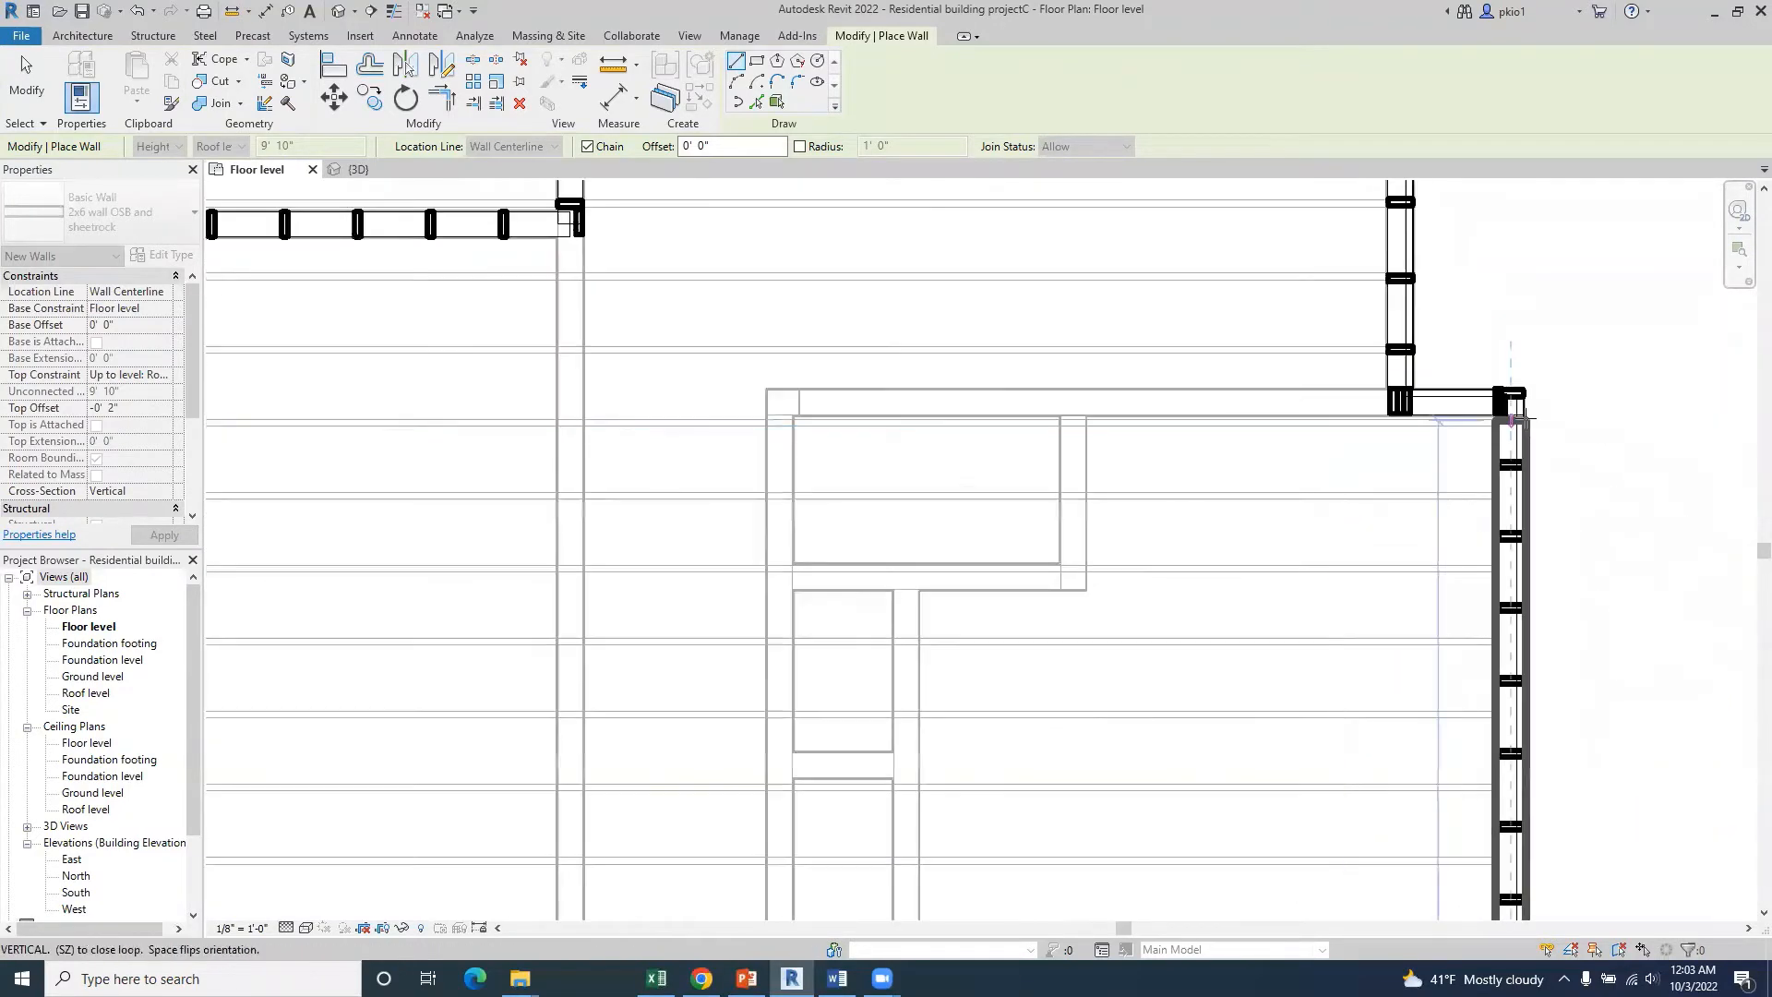
left_click(1499, 384)
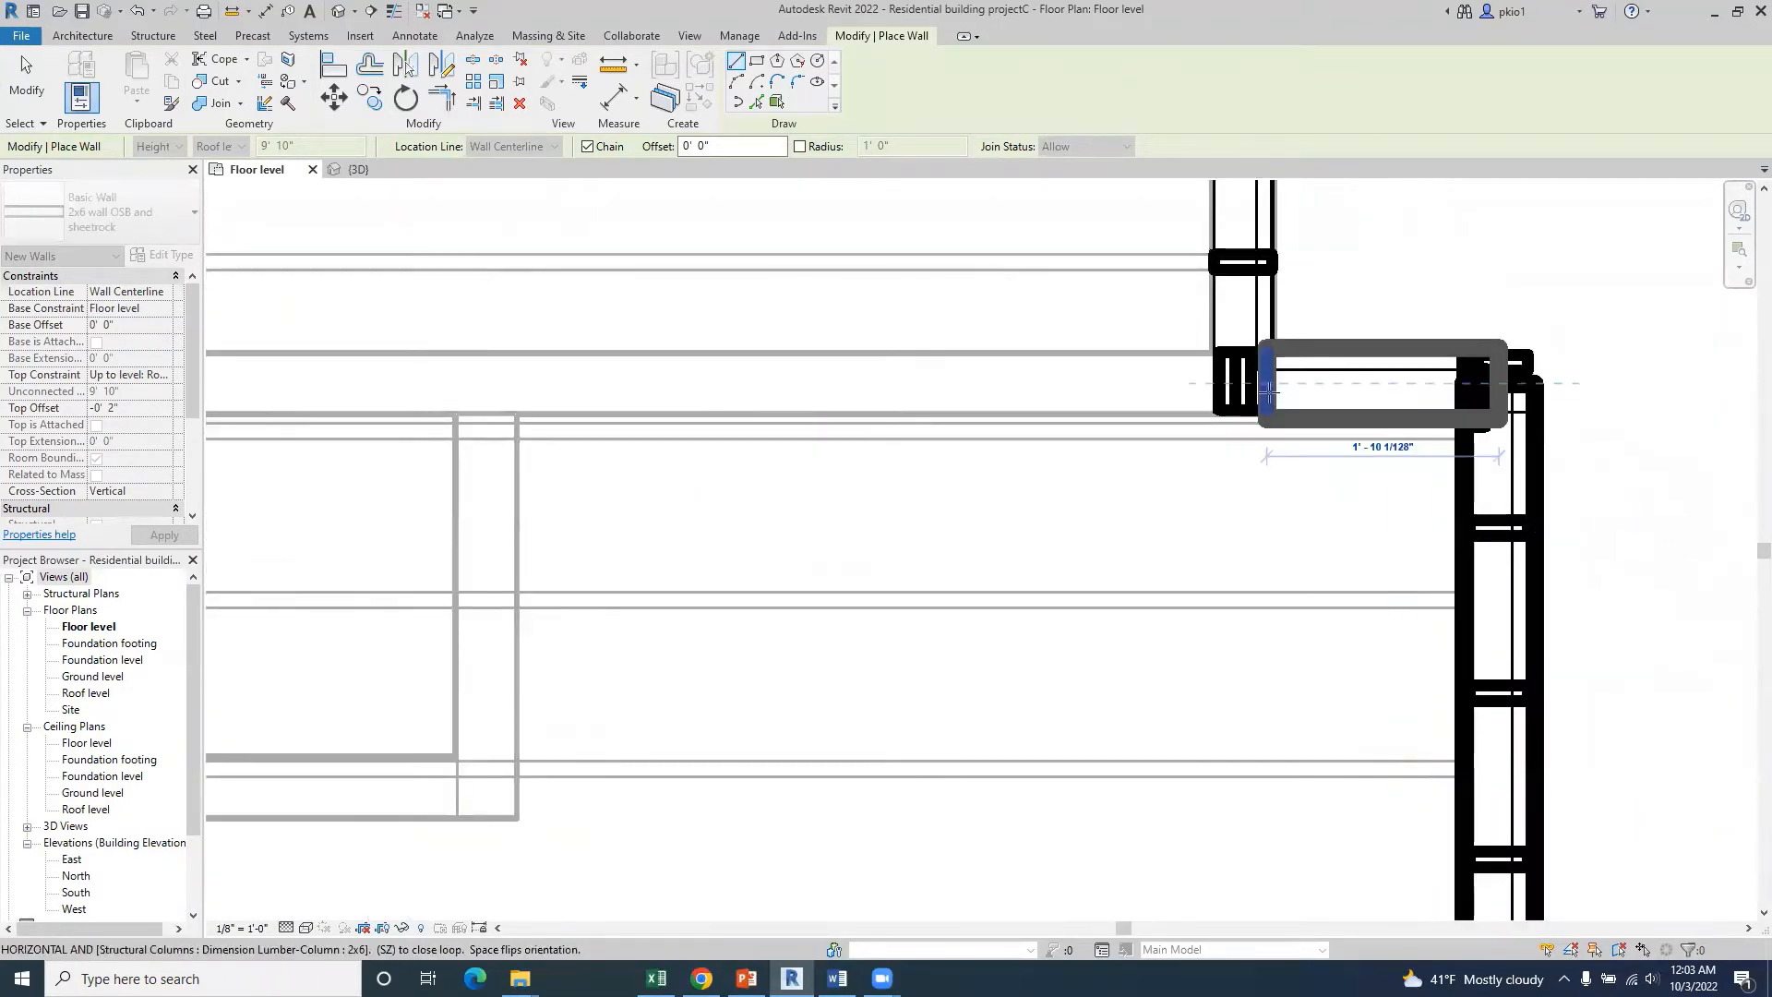
- Run the wall chain about 1'-10" west along the upper jog, then north over the studs to the building's northeast corner
scroll(1242, 384, "down", 8)
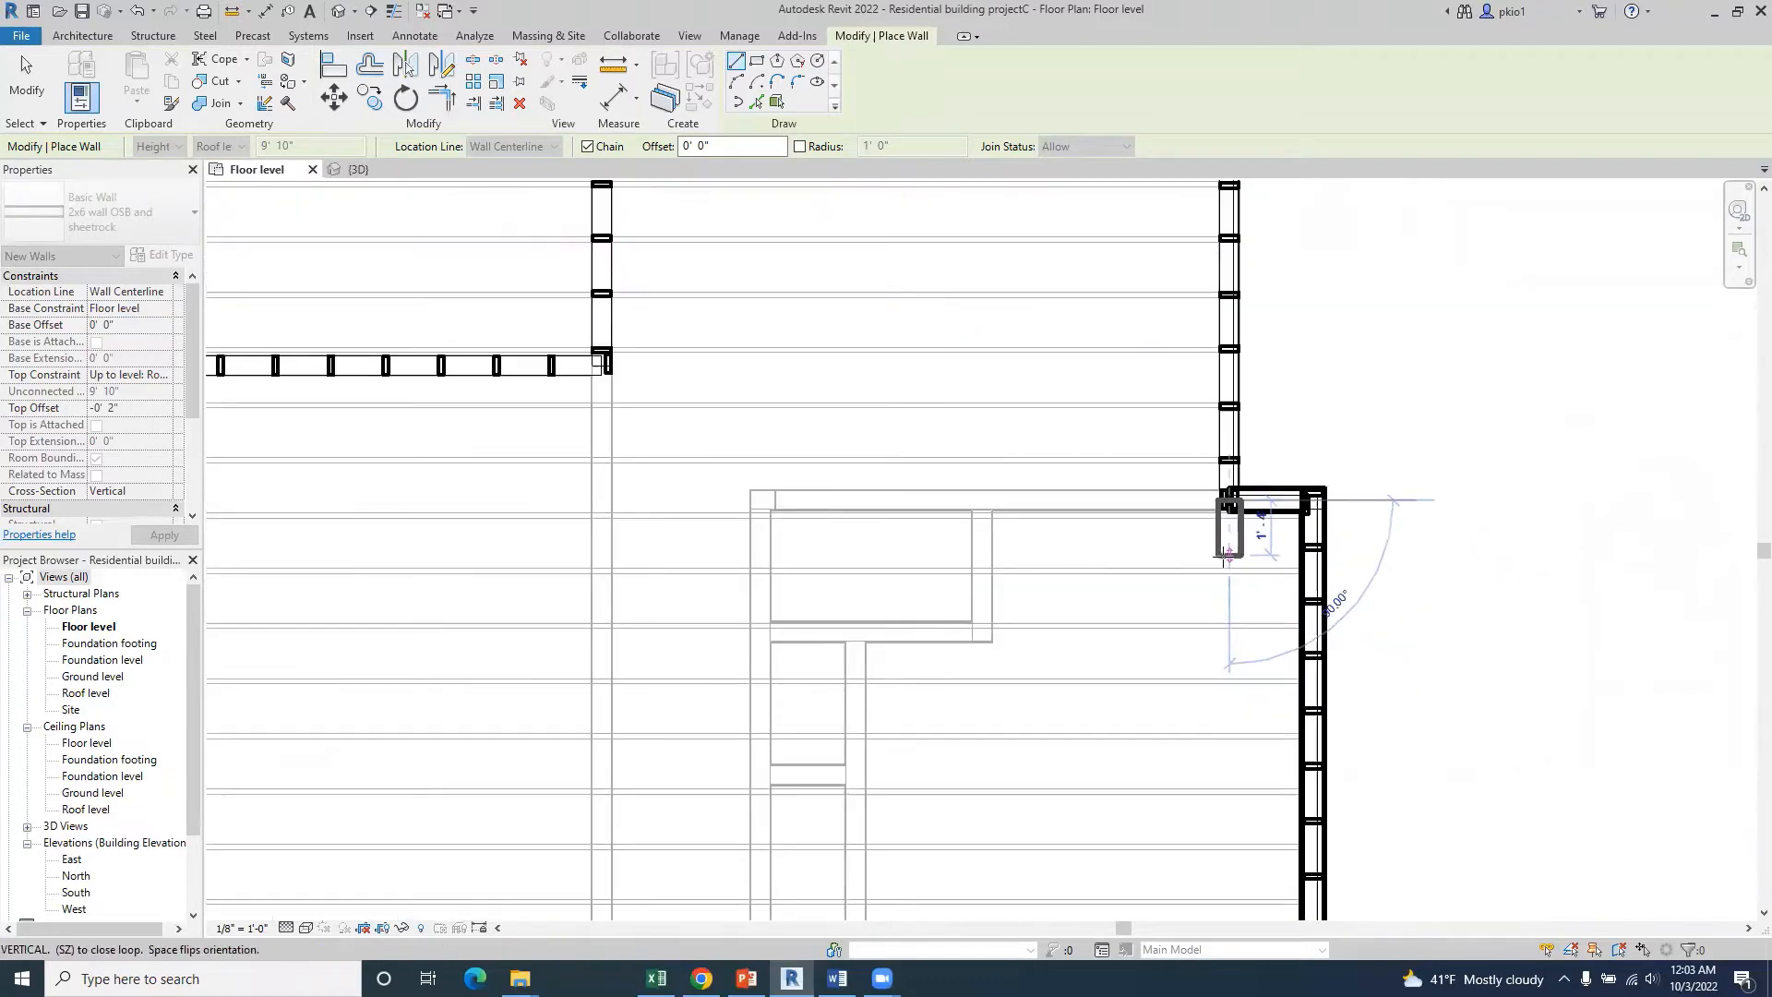
scroll(1226, 342, "up", 8)
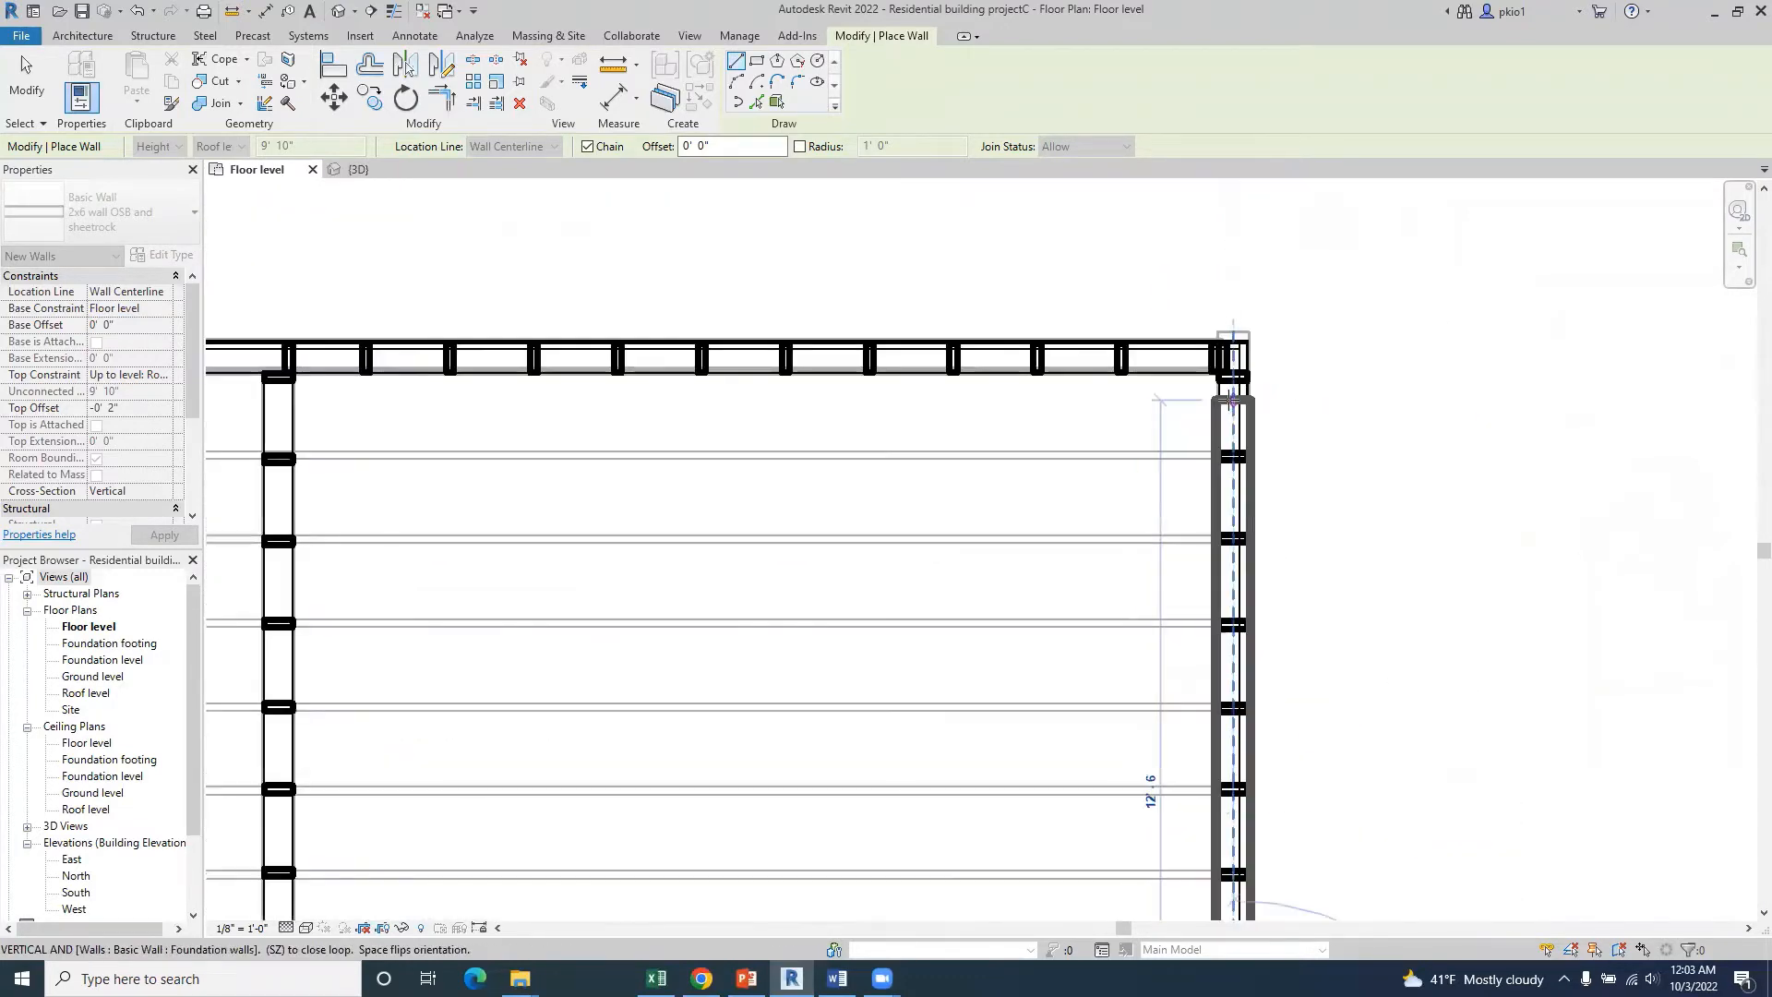
left_click(1230, 355)
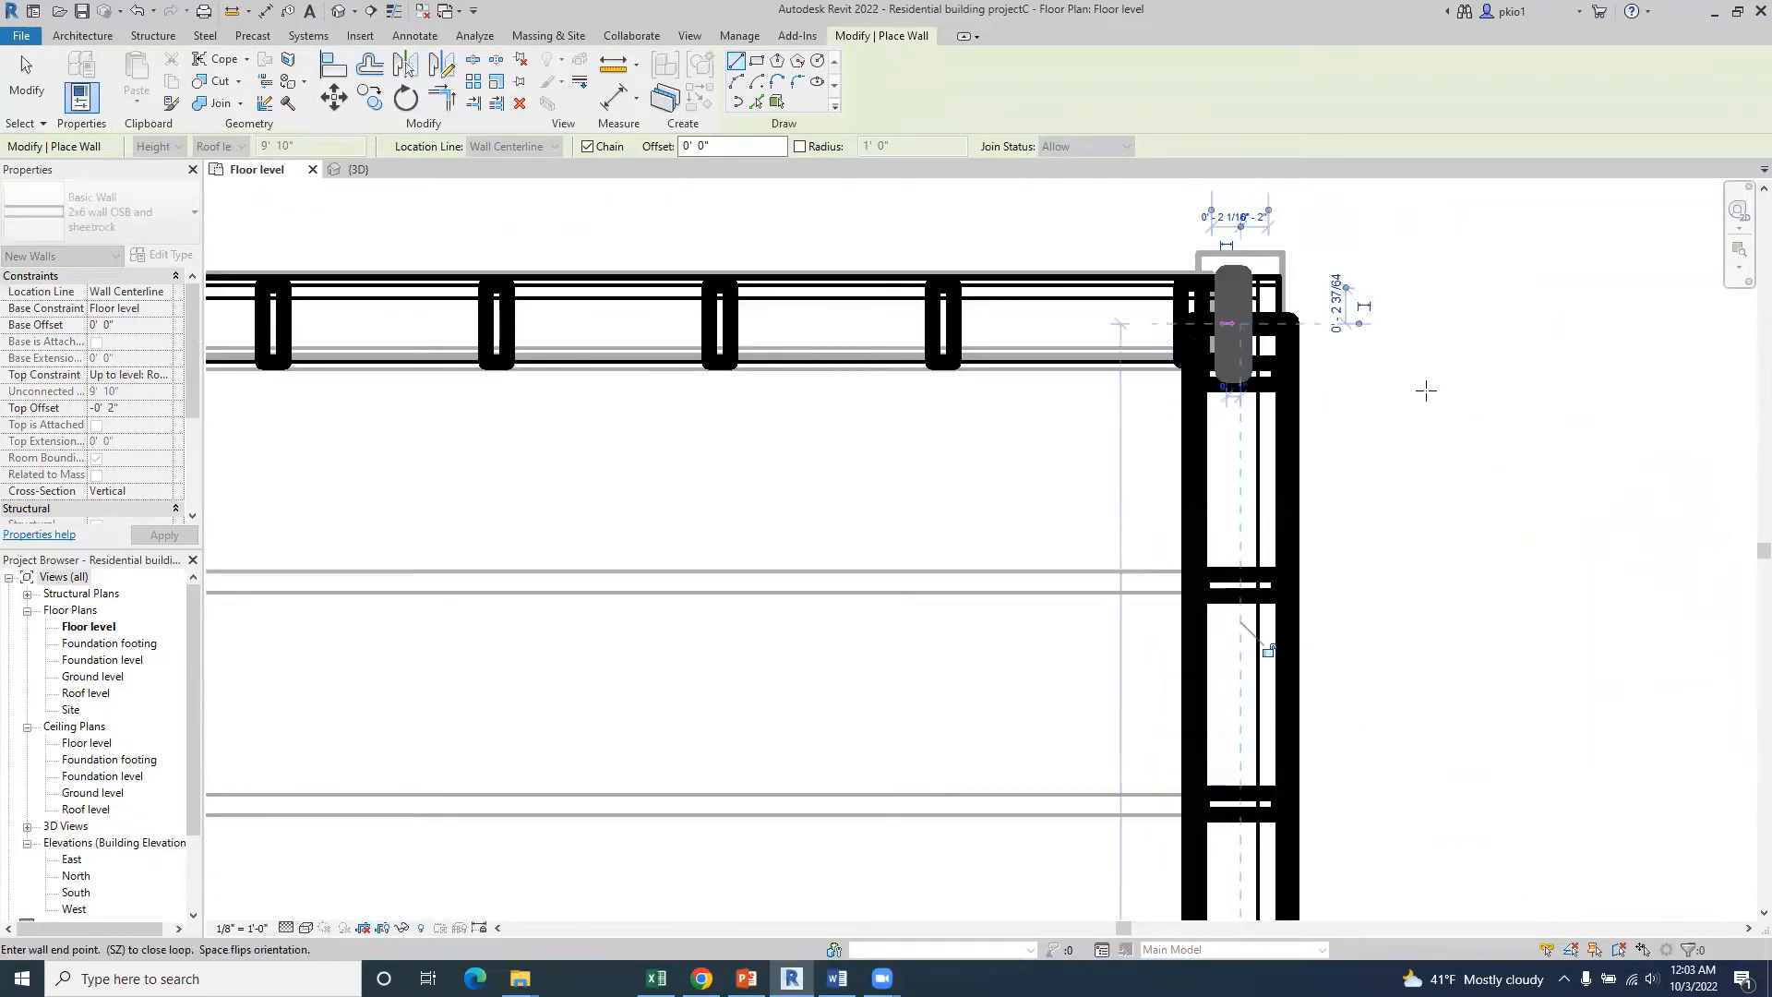
- Extend the wall chain about 15' west along the north framing, then south over the studs to the inner corner
scroll(1426, 389, "down", 2)
scroll(1440, 384, "down", 2)
scroll(948, 374, "up", 6)
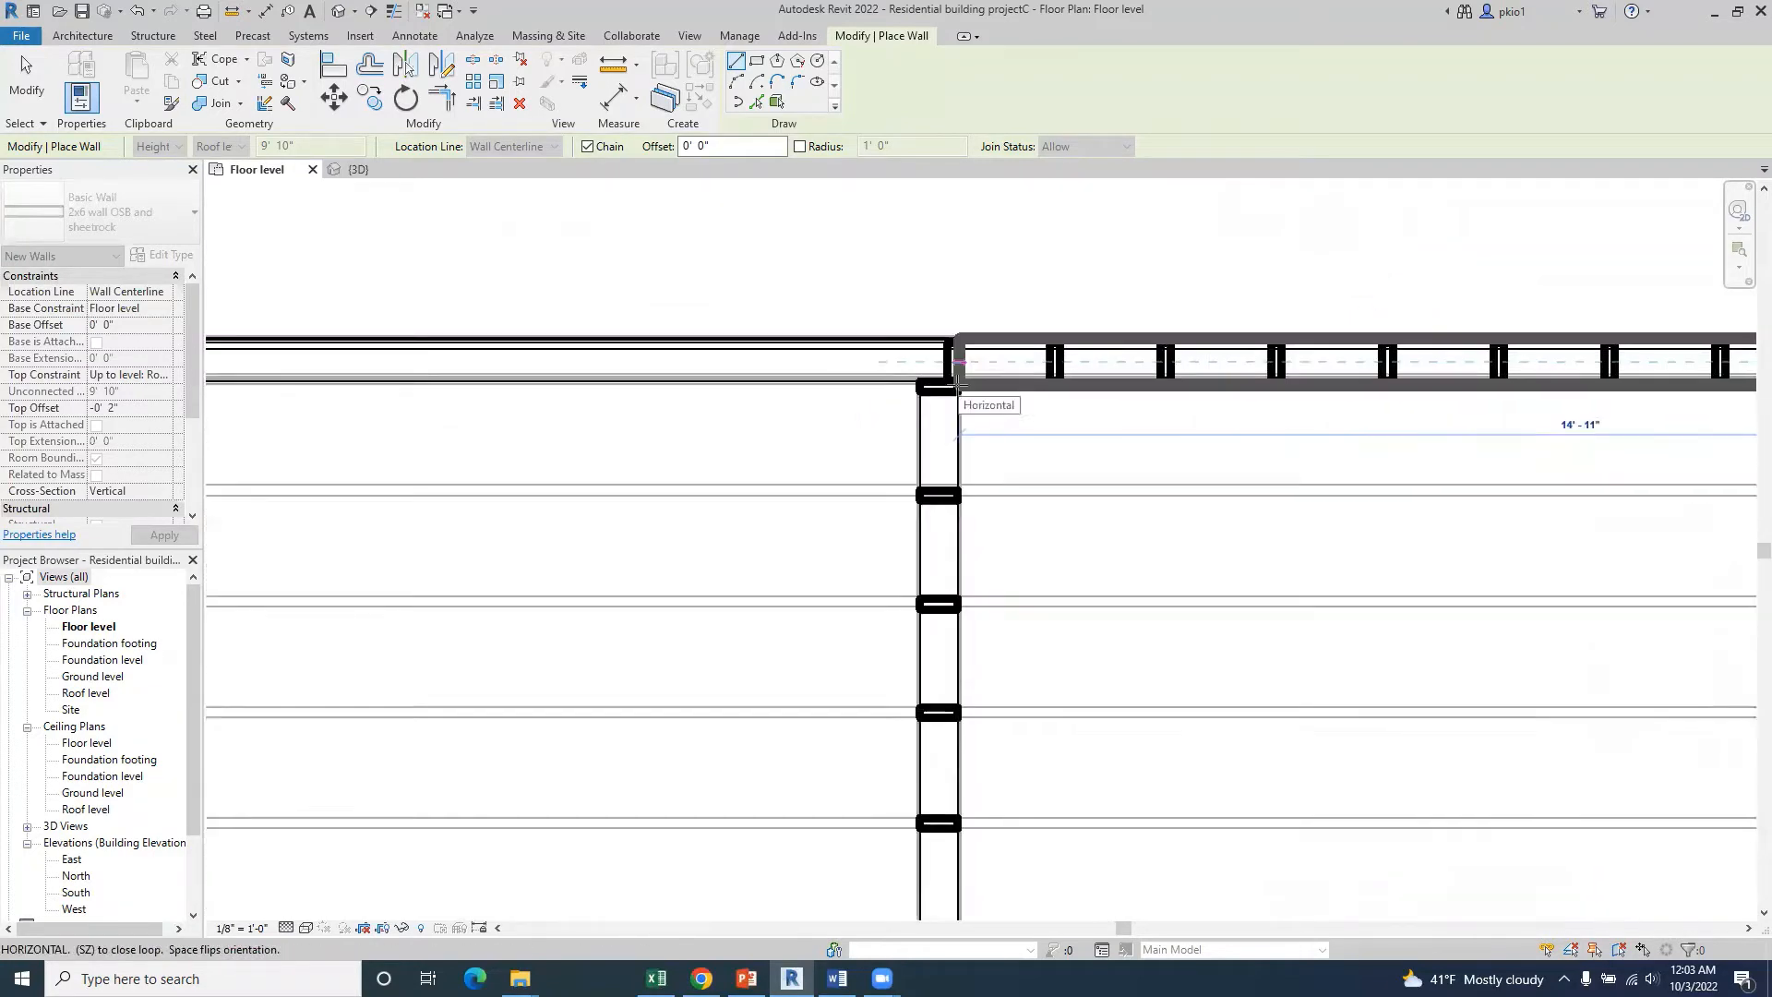
left_click(926, 368)
scroll(932, 350, "down", 4)
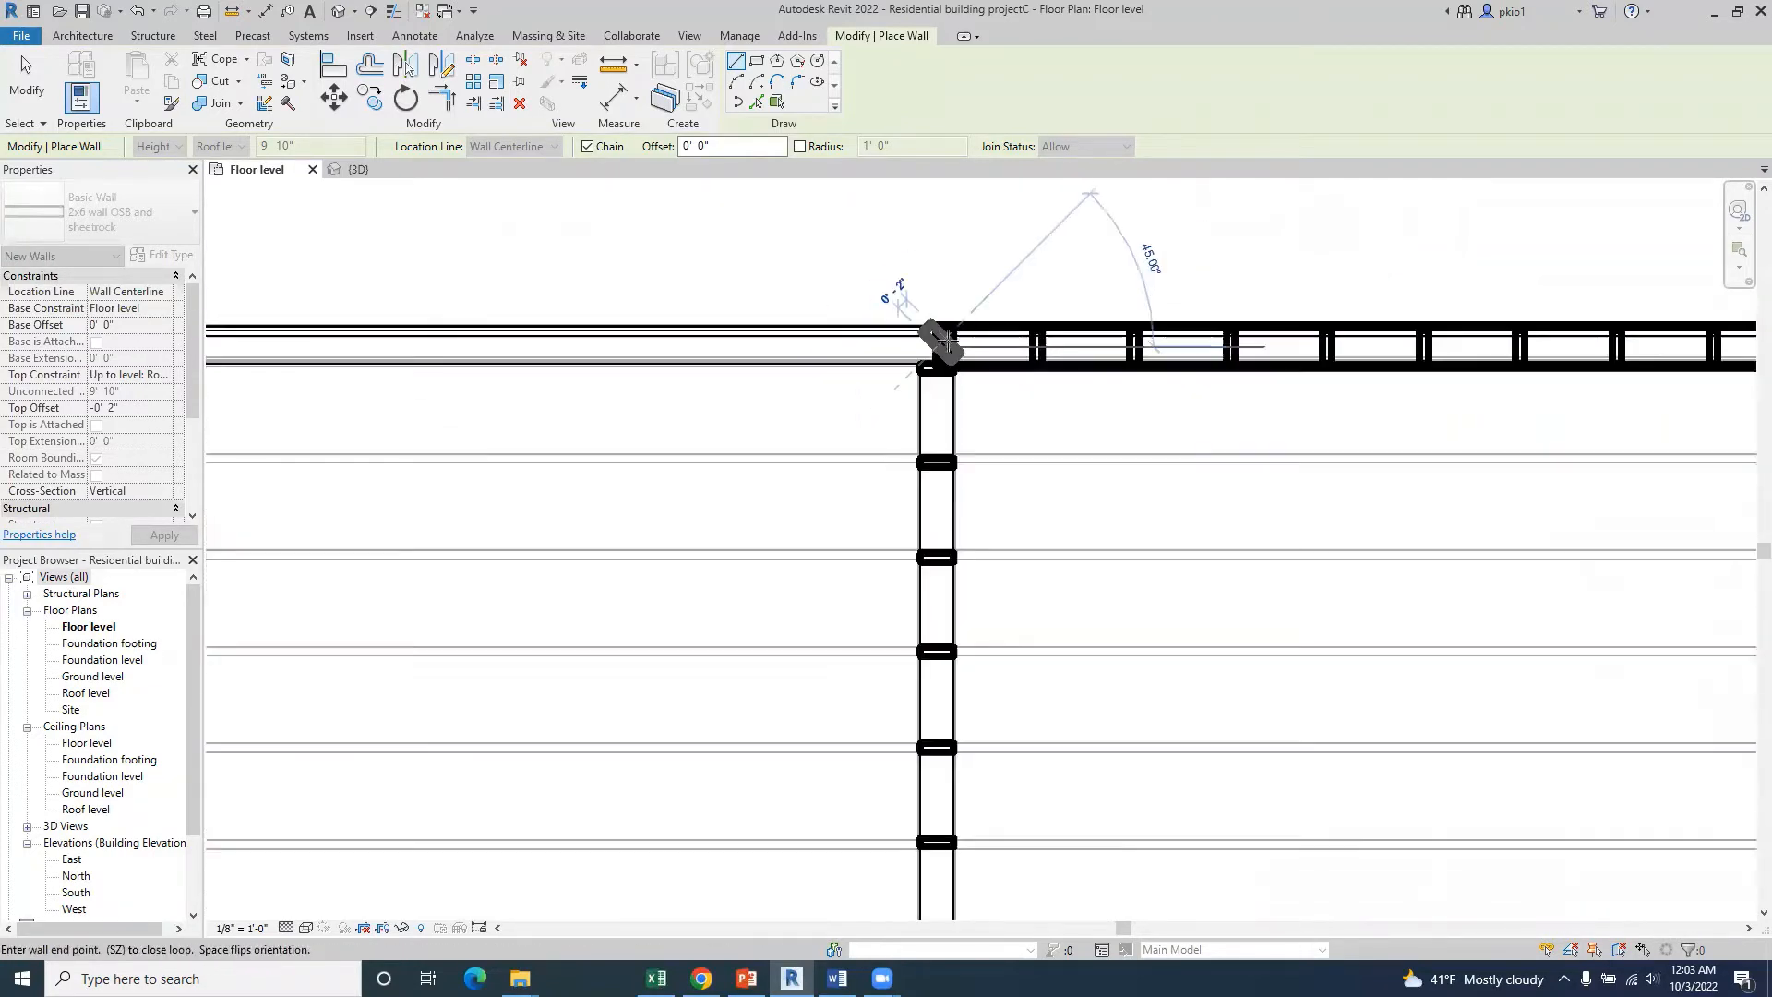
scroll(928, 582, "up", 5)
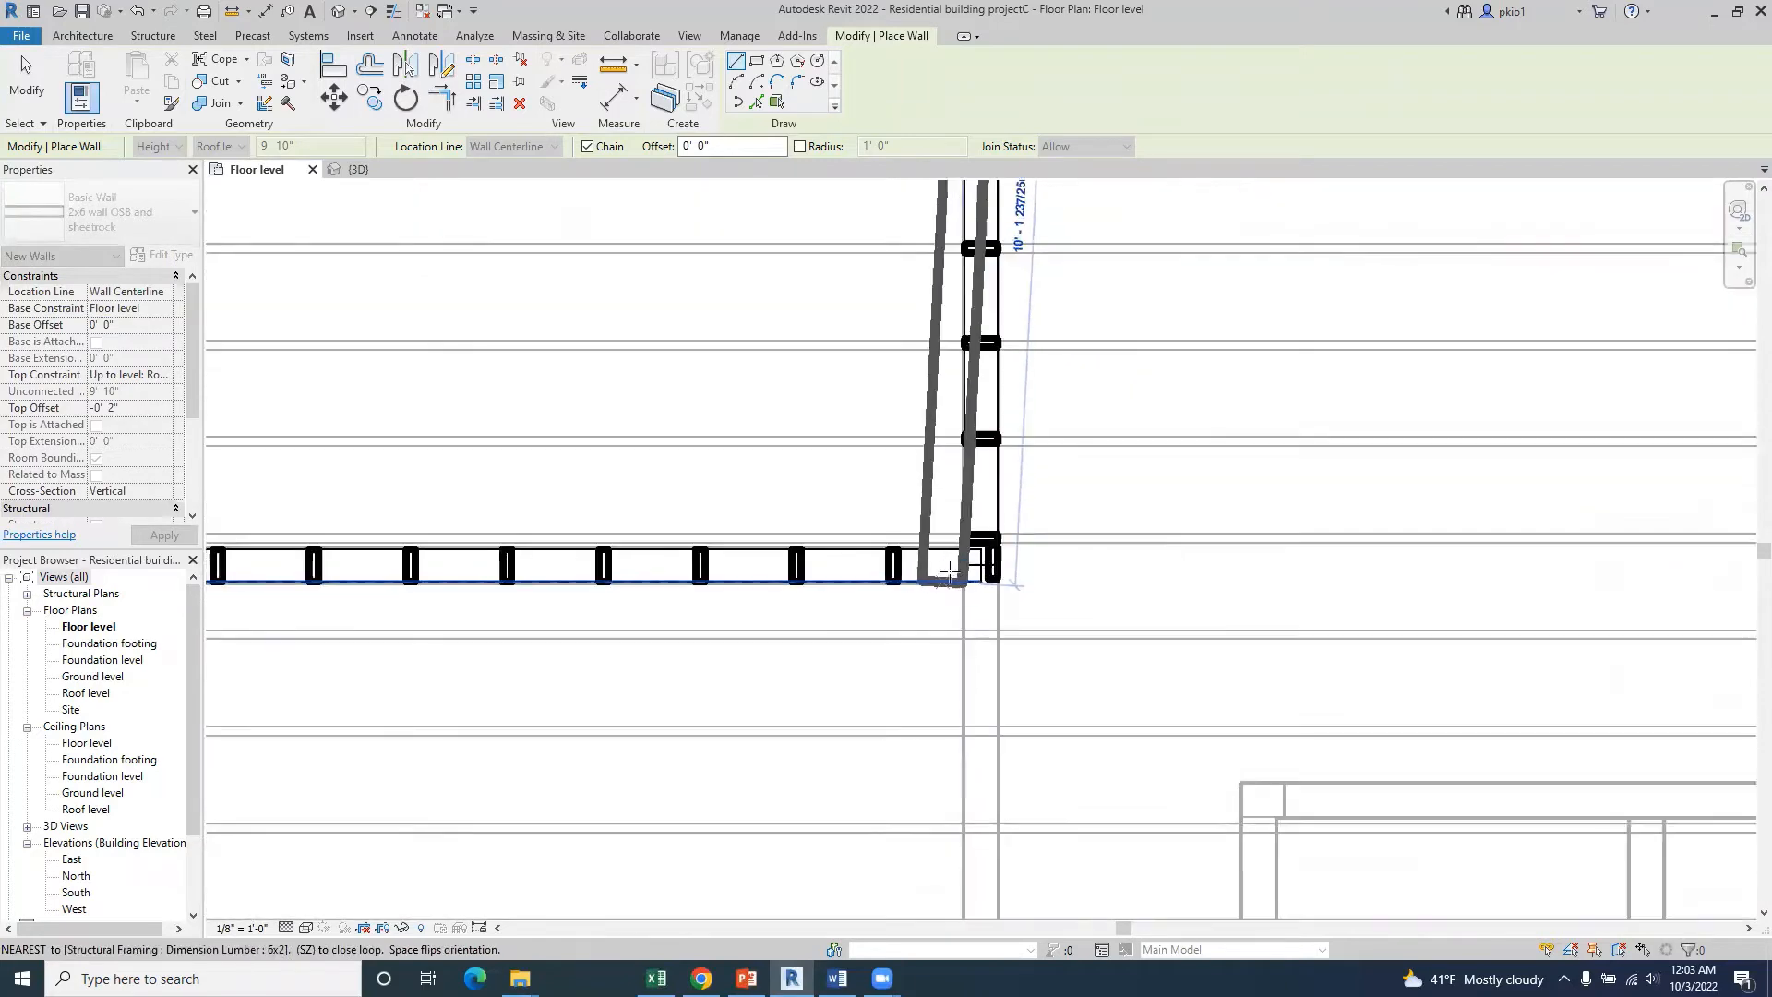
left_click(946, 582)
- Continue the wall chain west along the long north framing to the building's northwest corner
scroll(938, 585, "up", 4)
scroll(1288, 594, "down", 5)
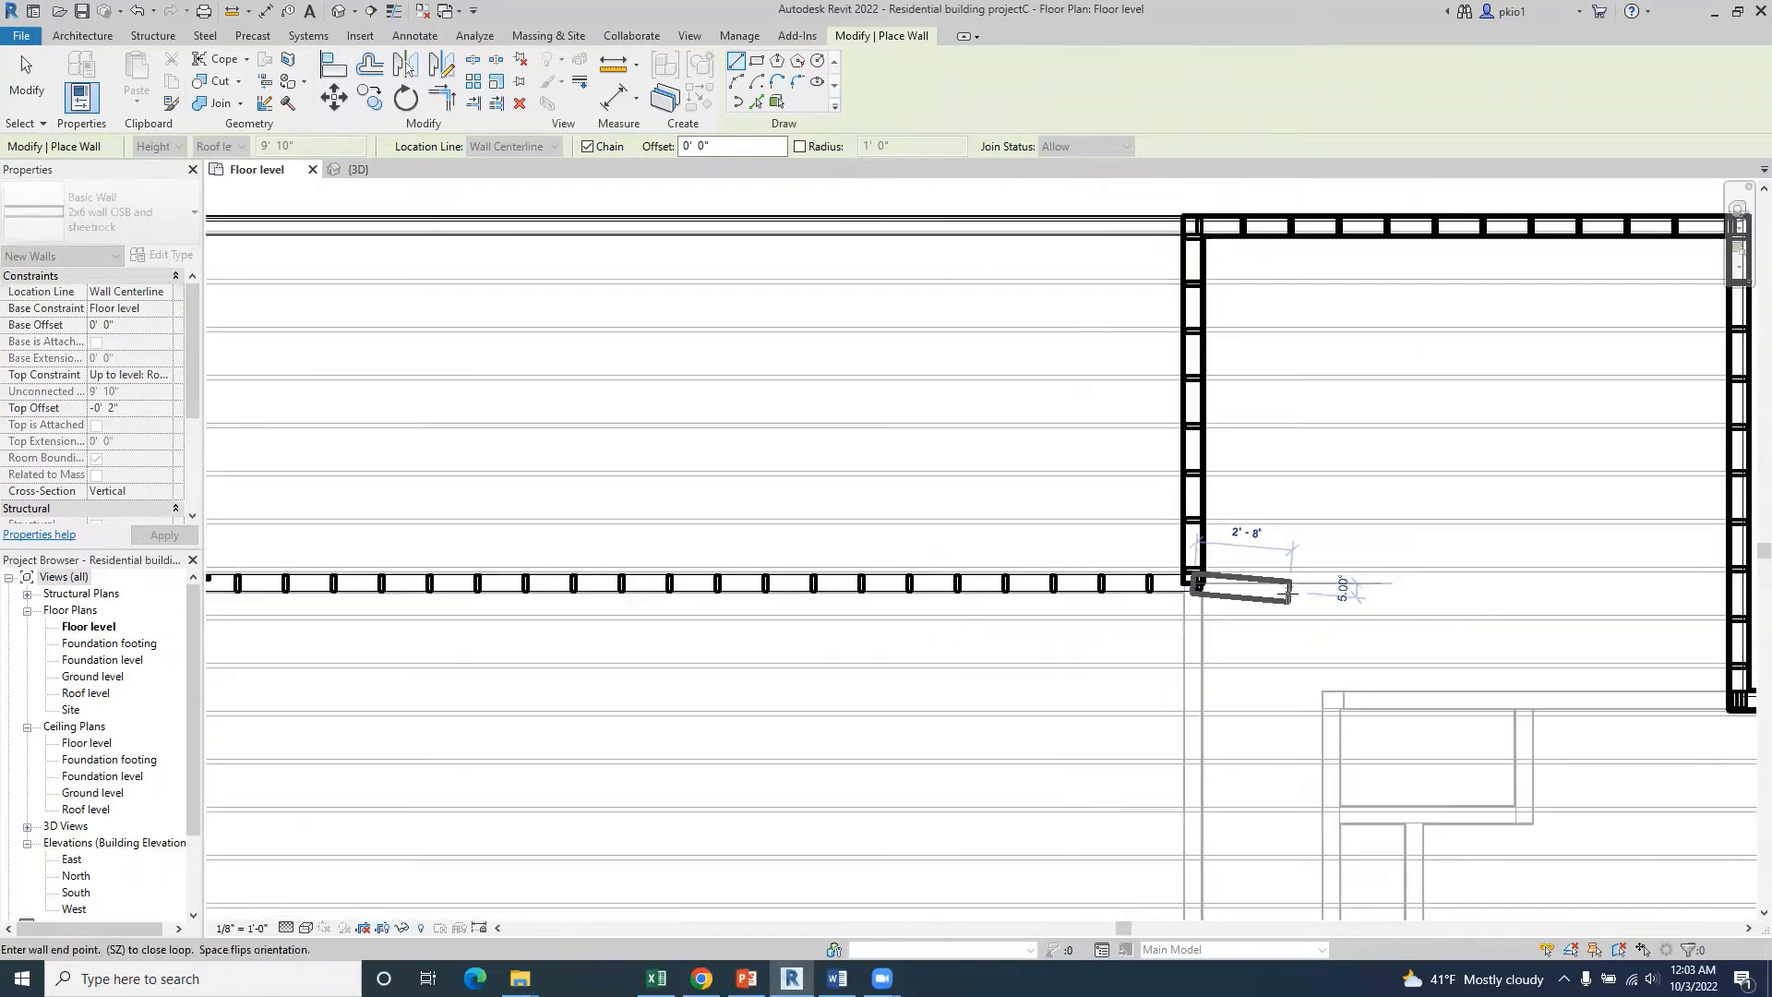
scroll(304, 602, "up", 5)
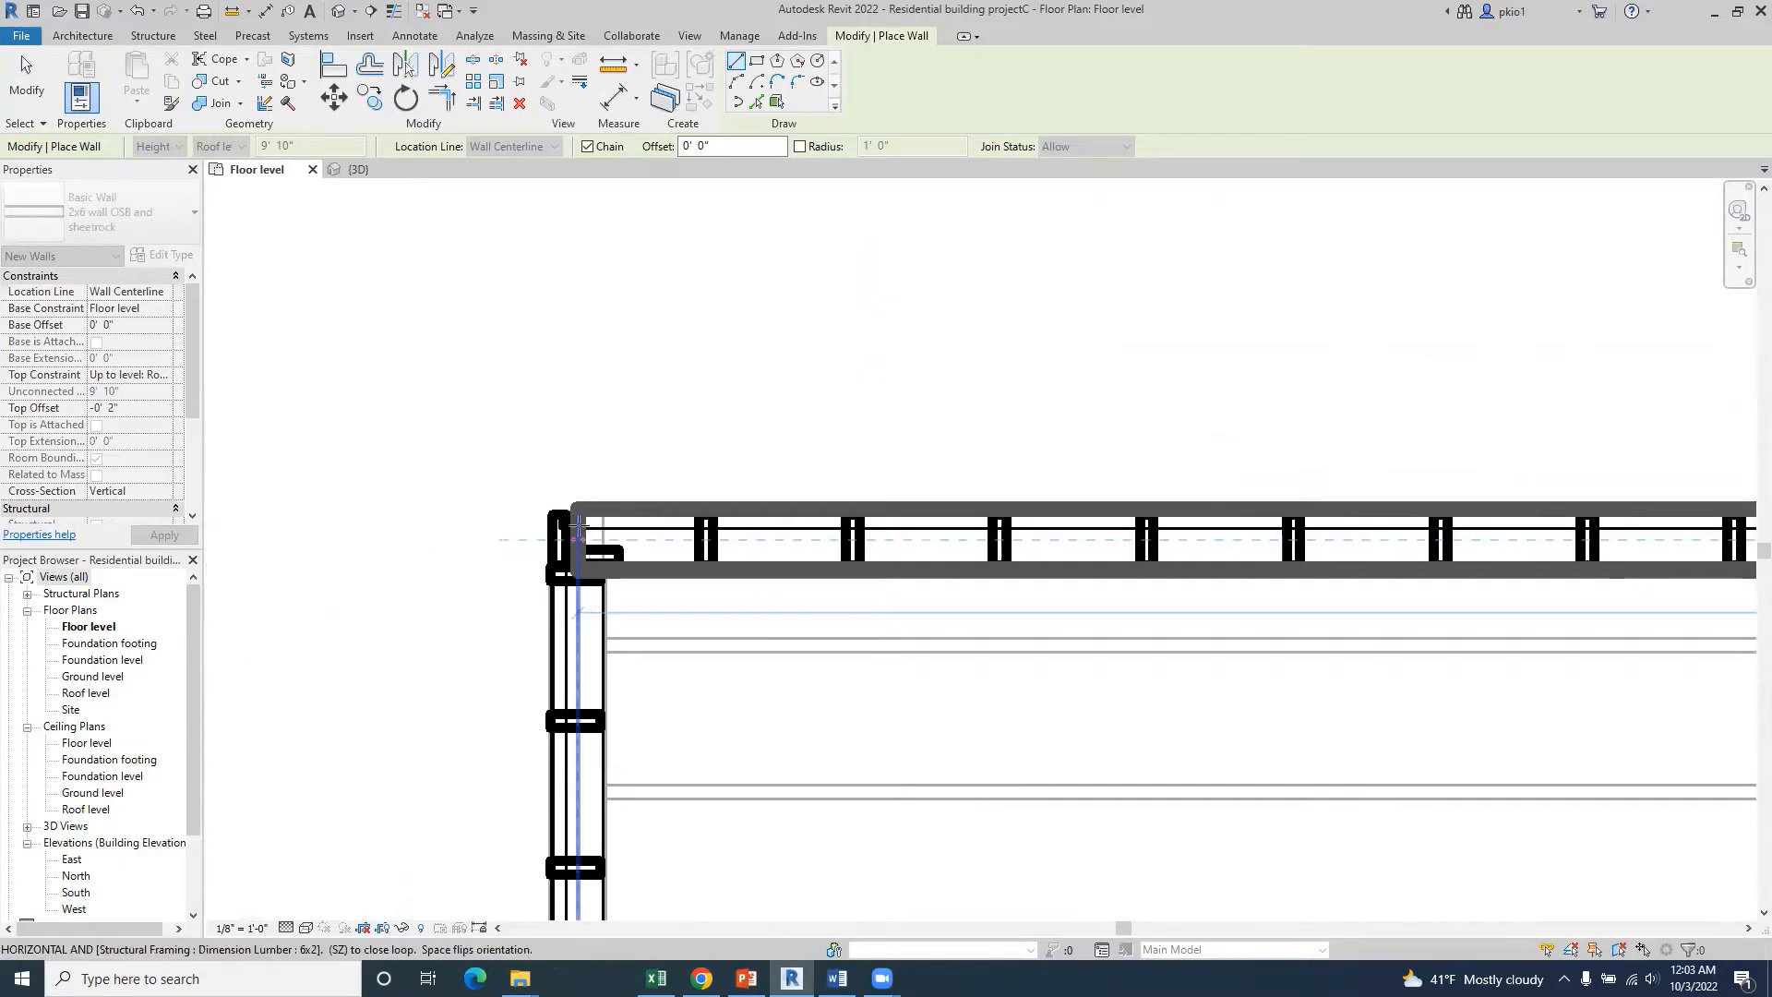
left_click(578, 525)
- Close the perimeter by running the wall chain south along the west framing to the southwest corner, and end the chain
scroll(585, 503, "down", 2)
scroll(593, 496, "down", 4)
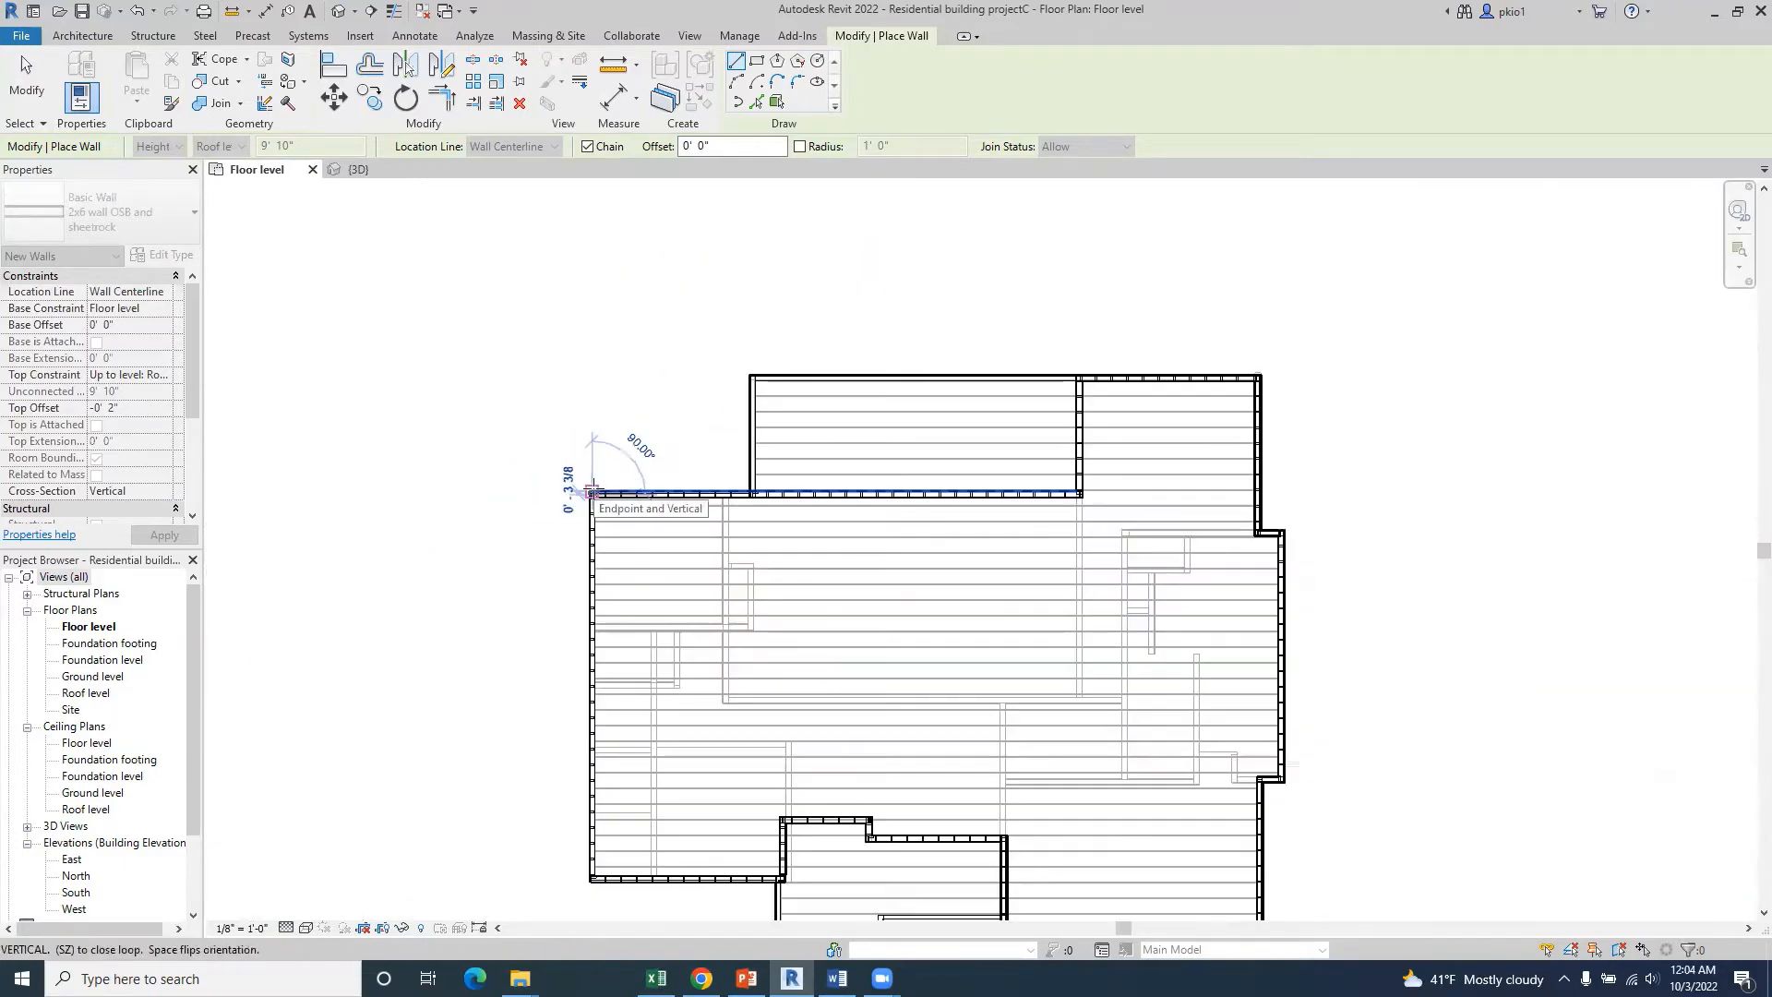
scroll(593, 744, "up", 4)
scroll(598, 706, "up", 5)
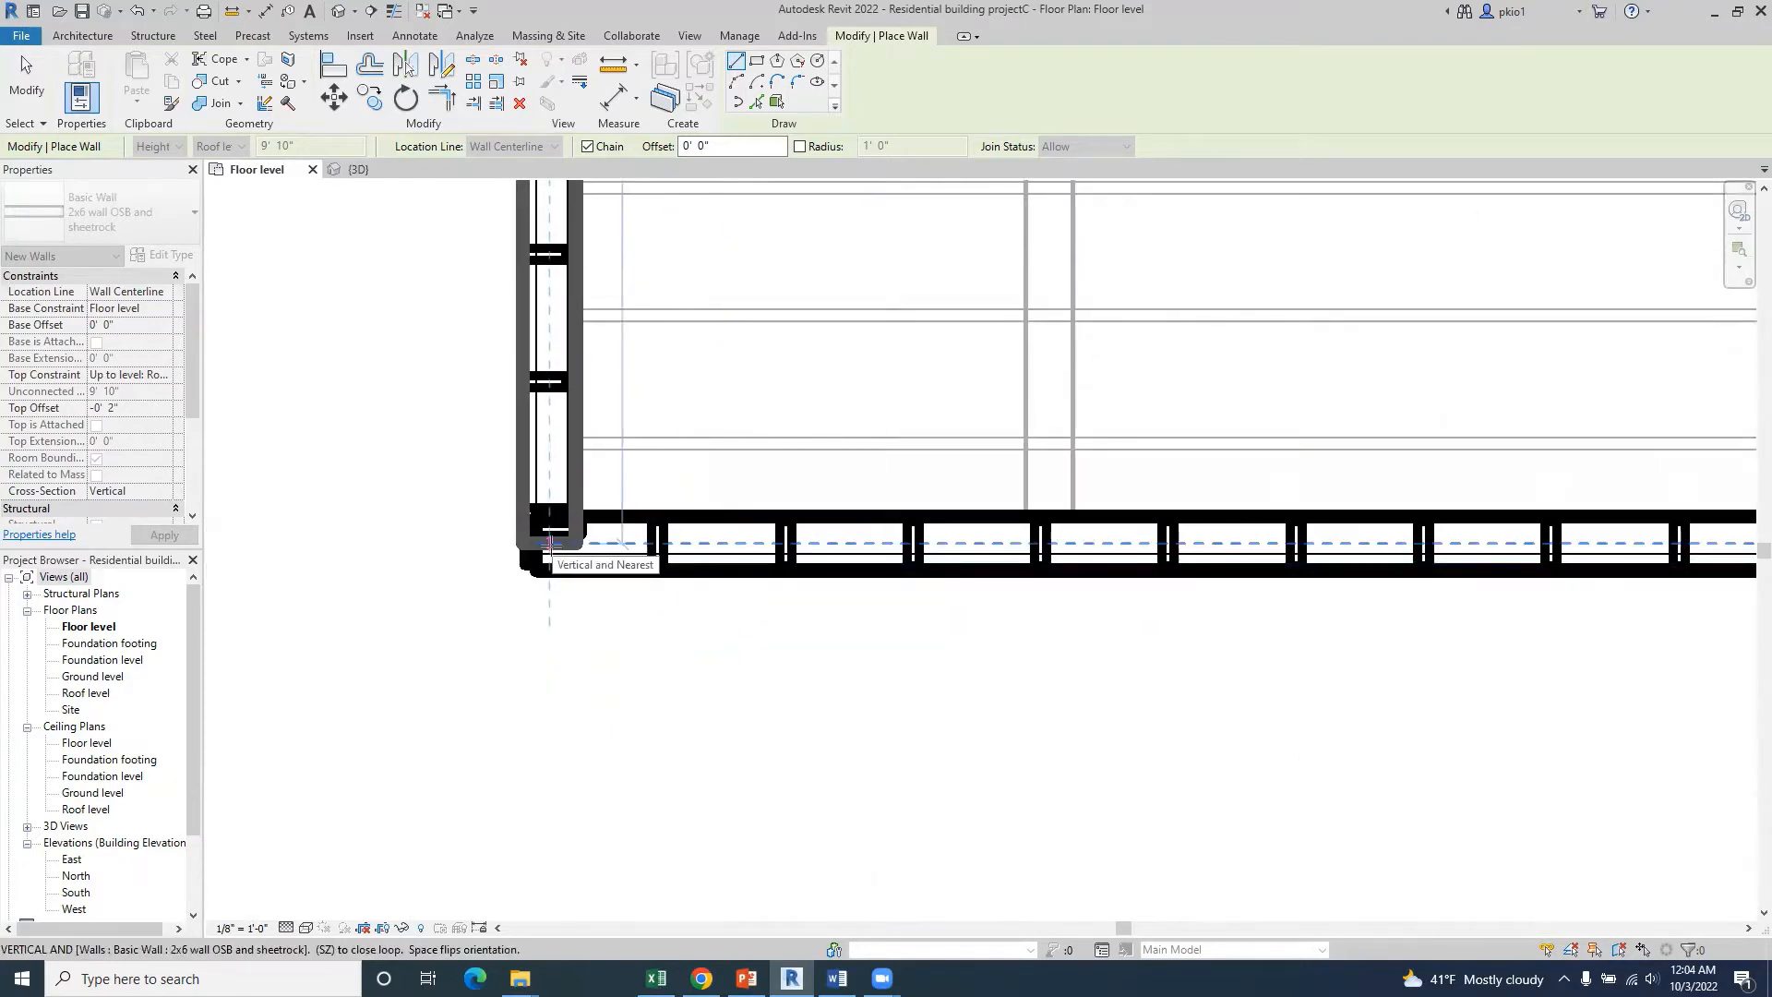
left_click(549, 545)
scroll(442, 538, "down", 3)
scroll(888, 533, "up", 1)
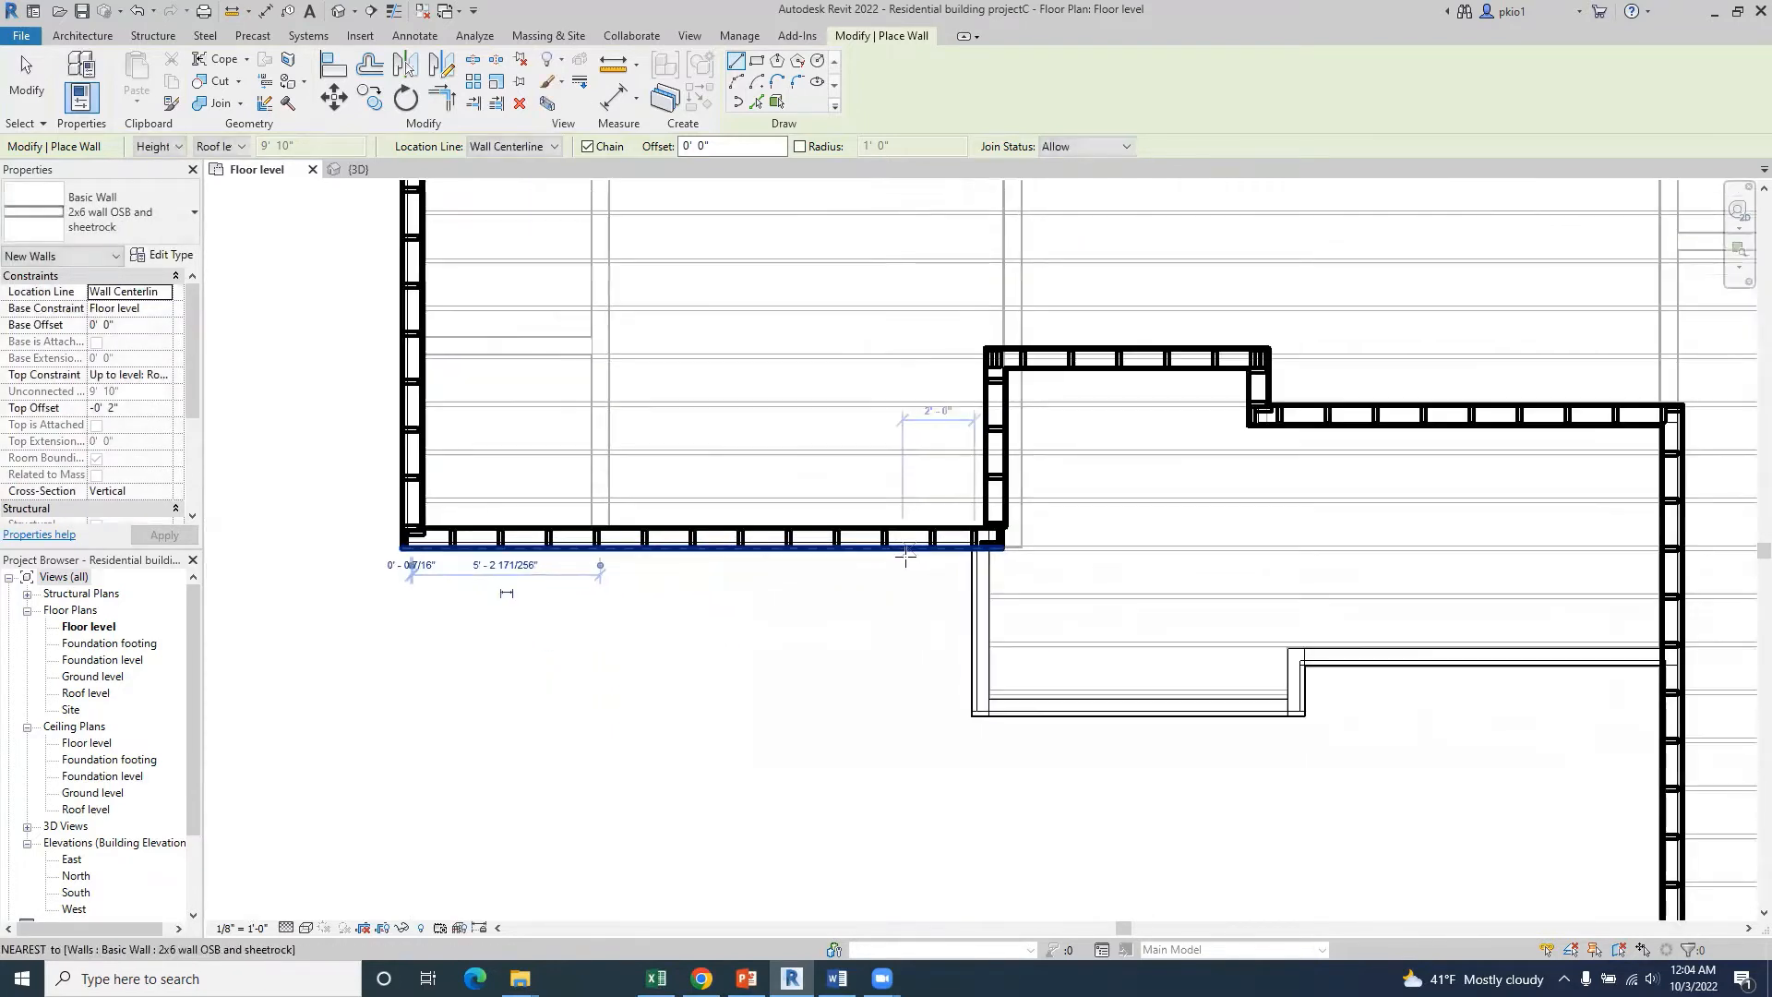
- Examine the wall joins at the southwest corner and where the south wall meets the recess
scroll(578, 544, "up", 3)
scroll(678, 577, "down", 4)
scroll(679, 577, "down", 3)
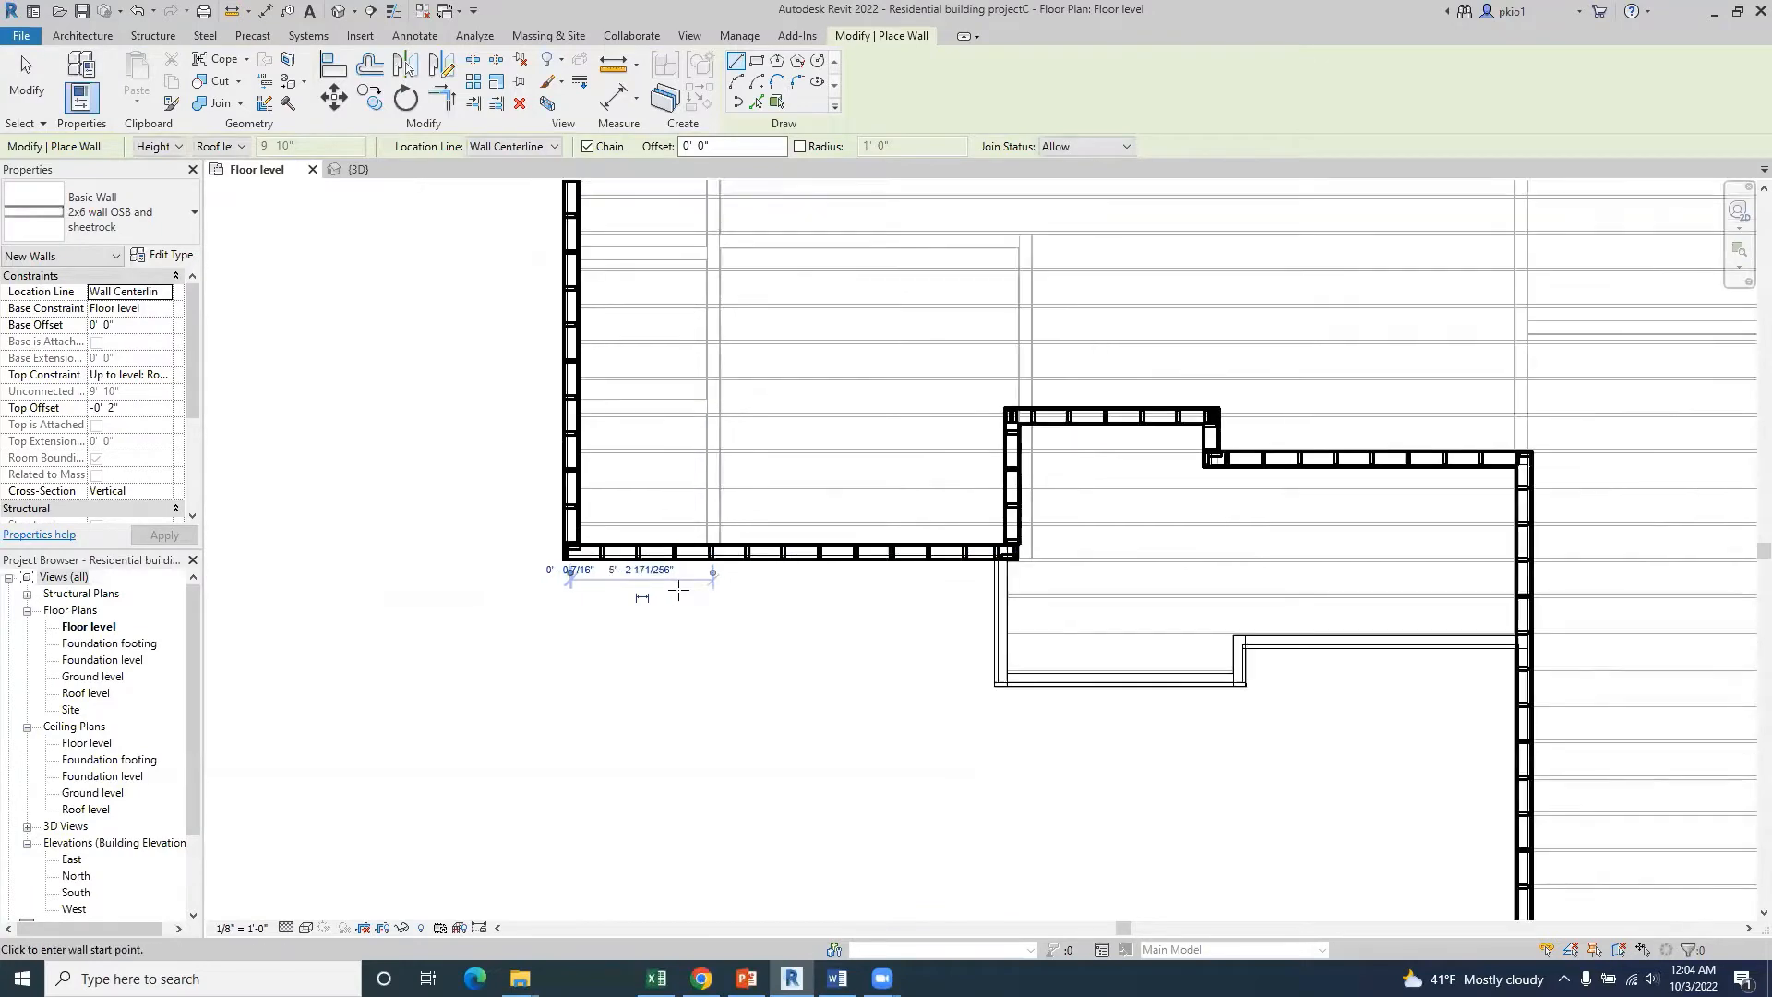
scroll(623, 567, "up", 5)
scroll(499, 565, "down", 4)
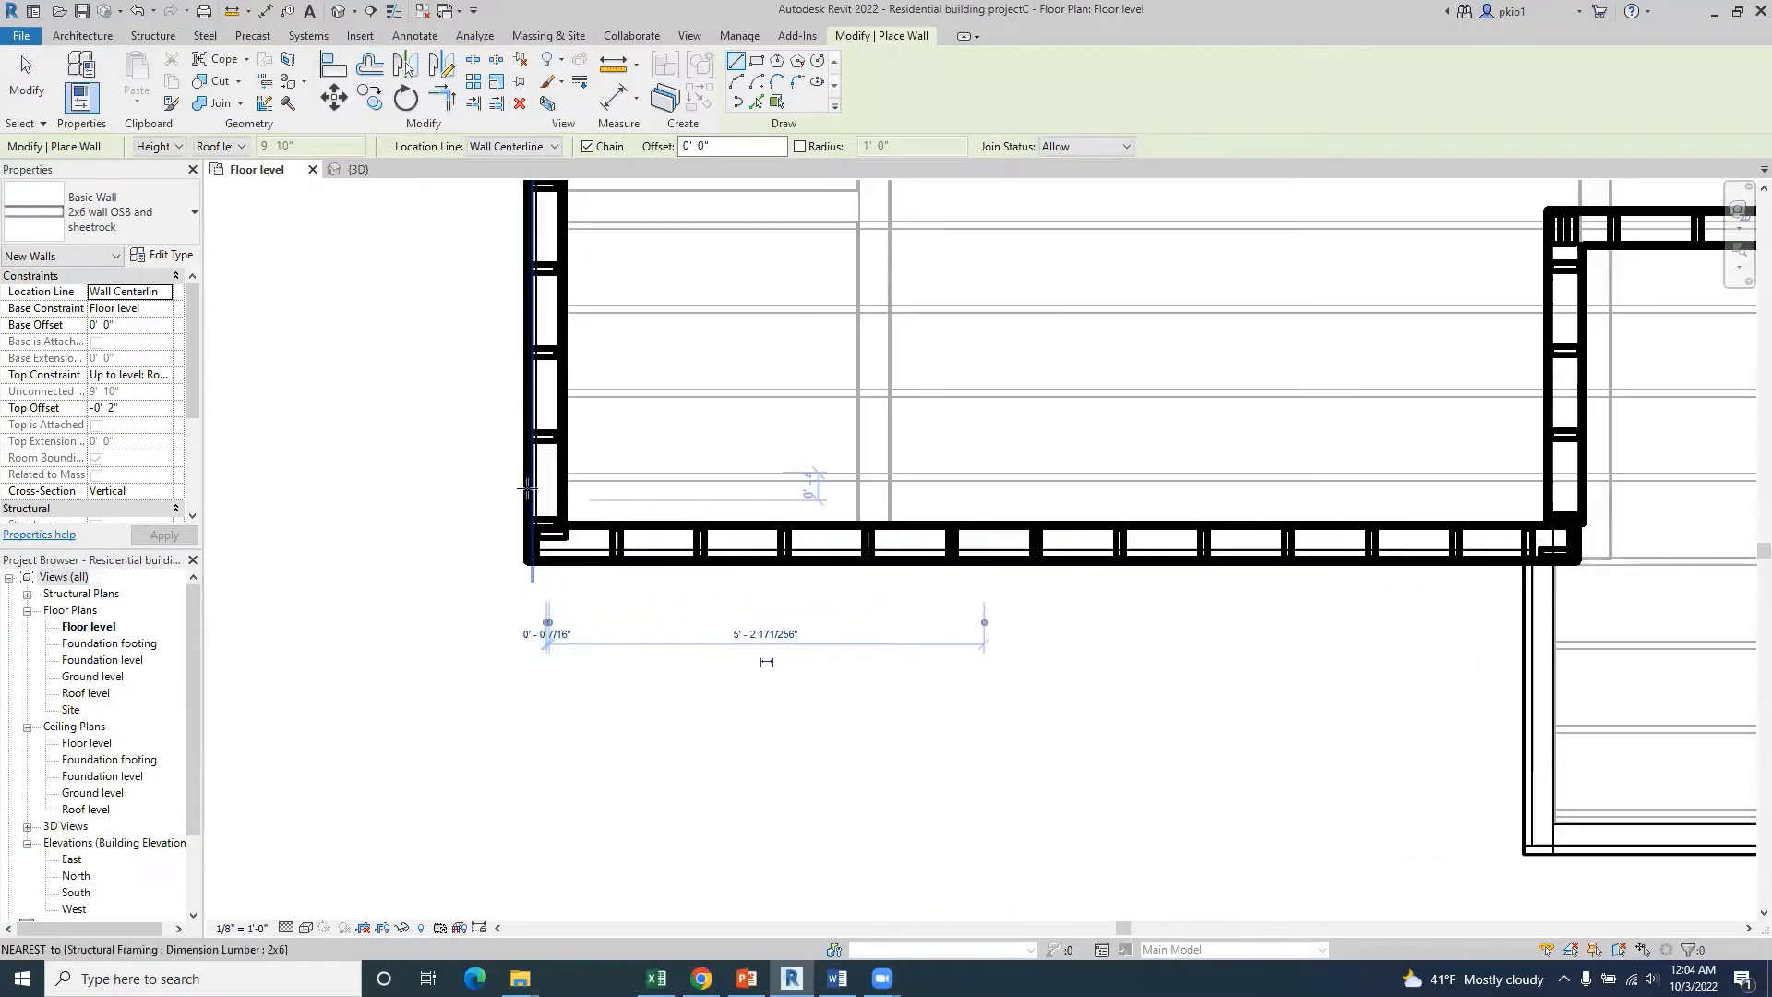
left_click(492, 564)
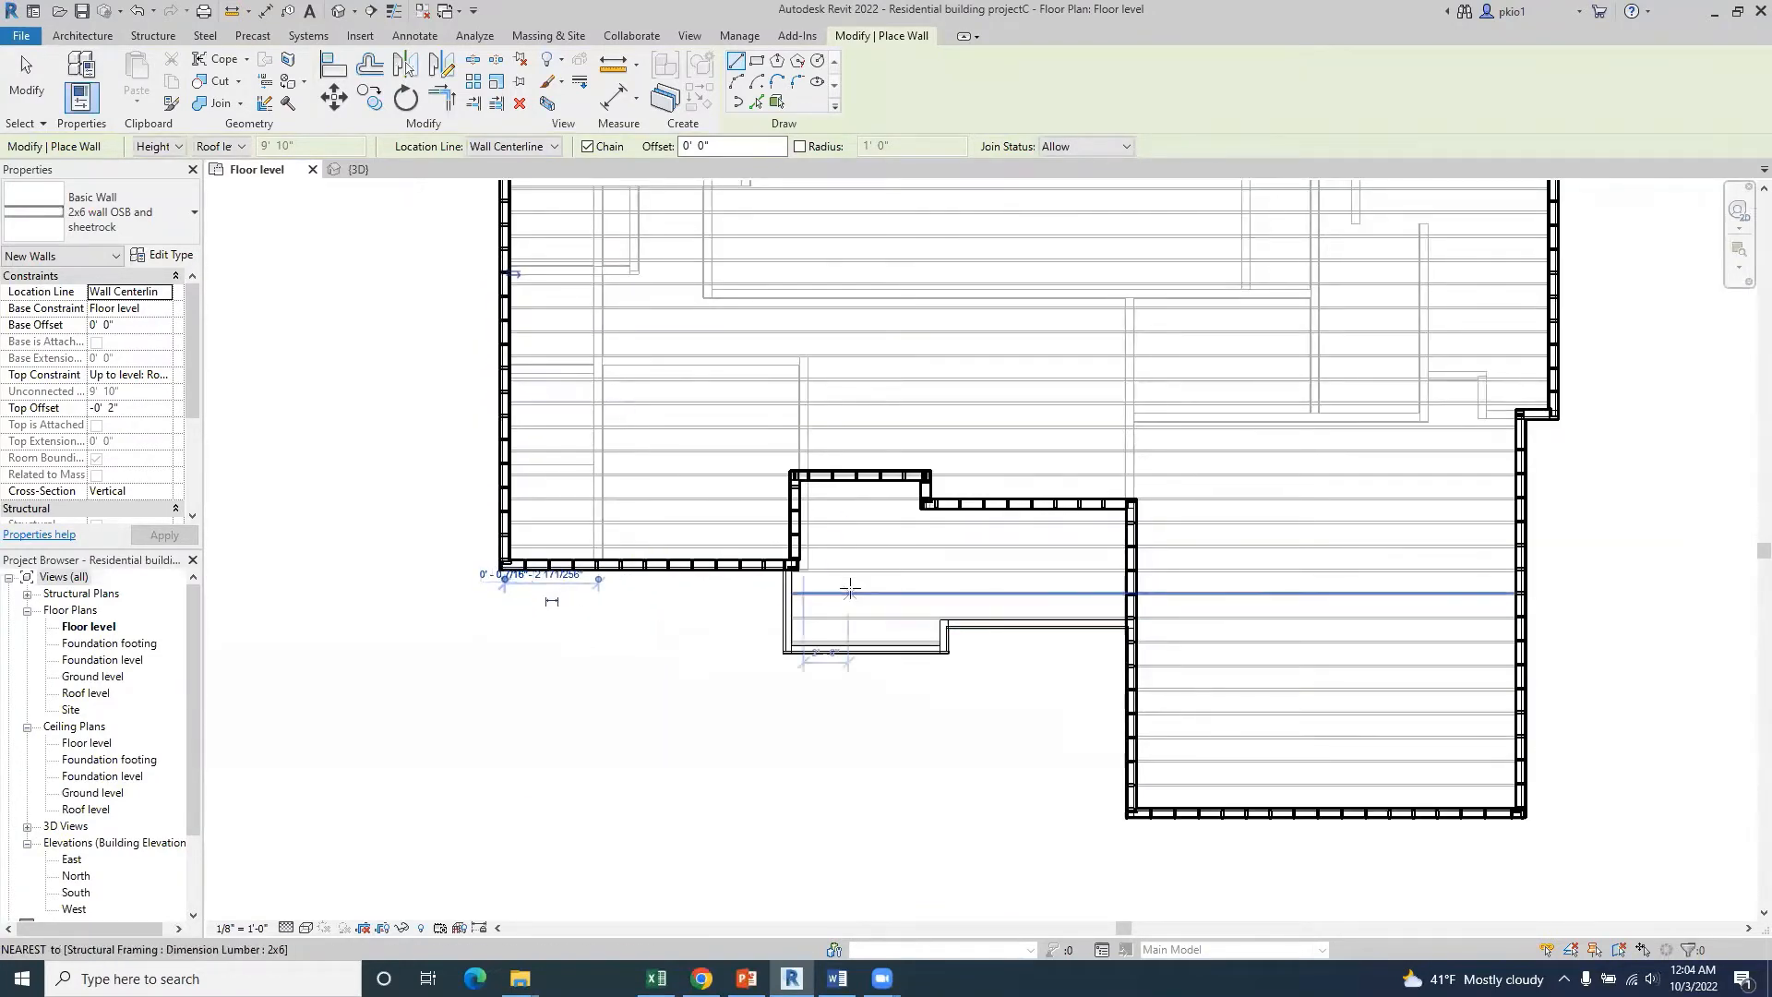
scroll(932, 498, "up", 6)
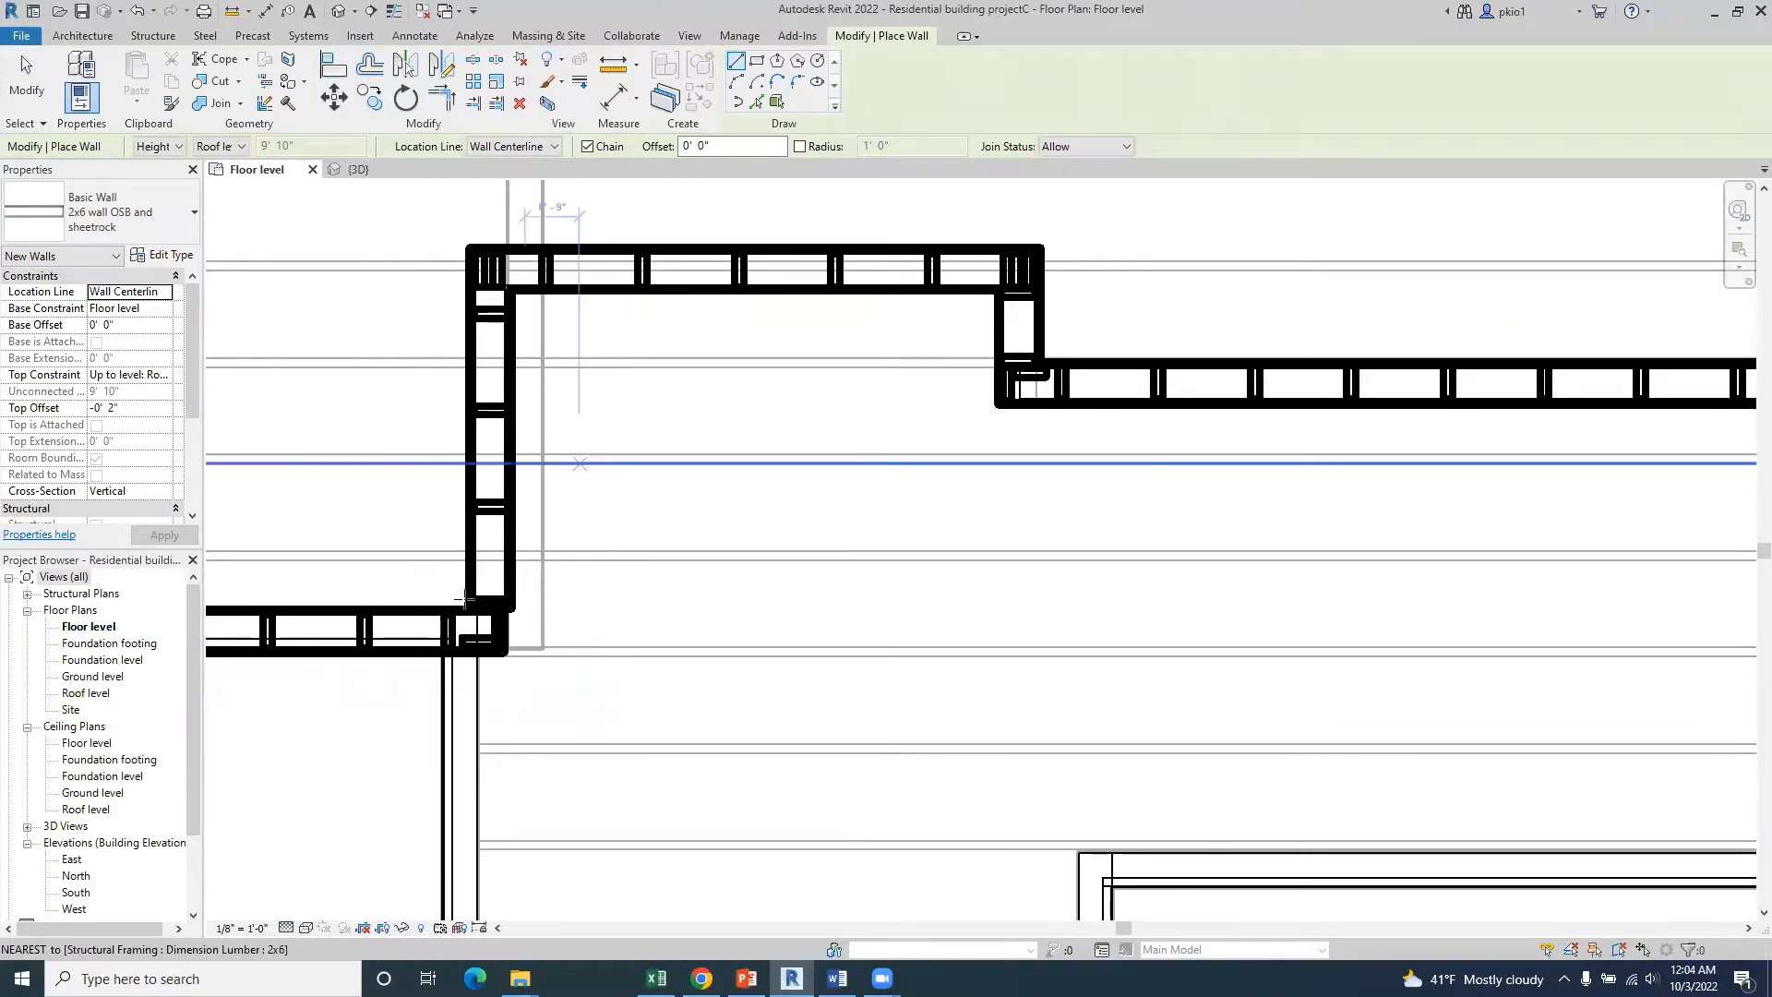
scroll(439, 644, "up", 4)
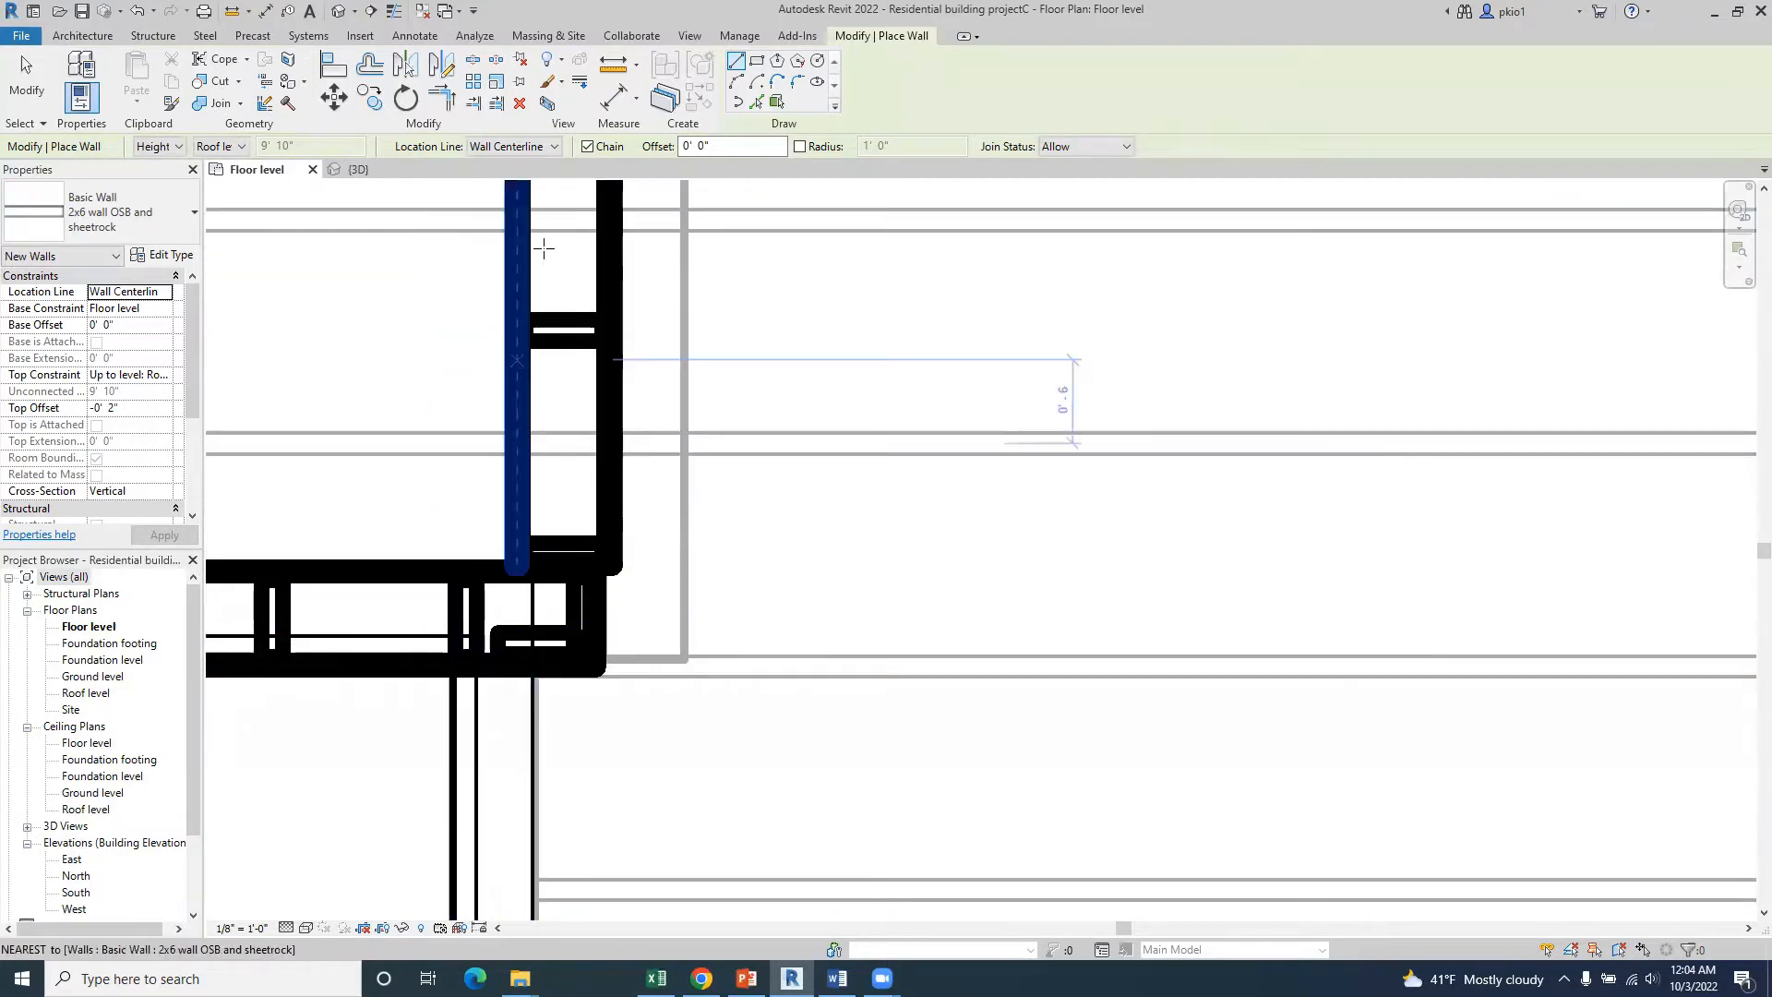
- Leave wall placement and use Trim/Extend to Corner to join the recess's west wall with the south wall
key("Escape")
key("Escape")
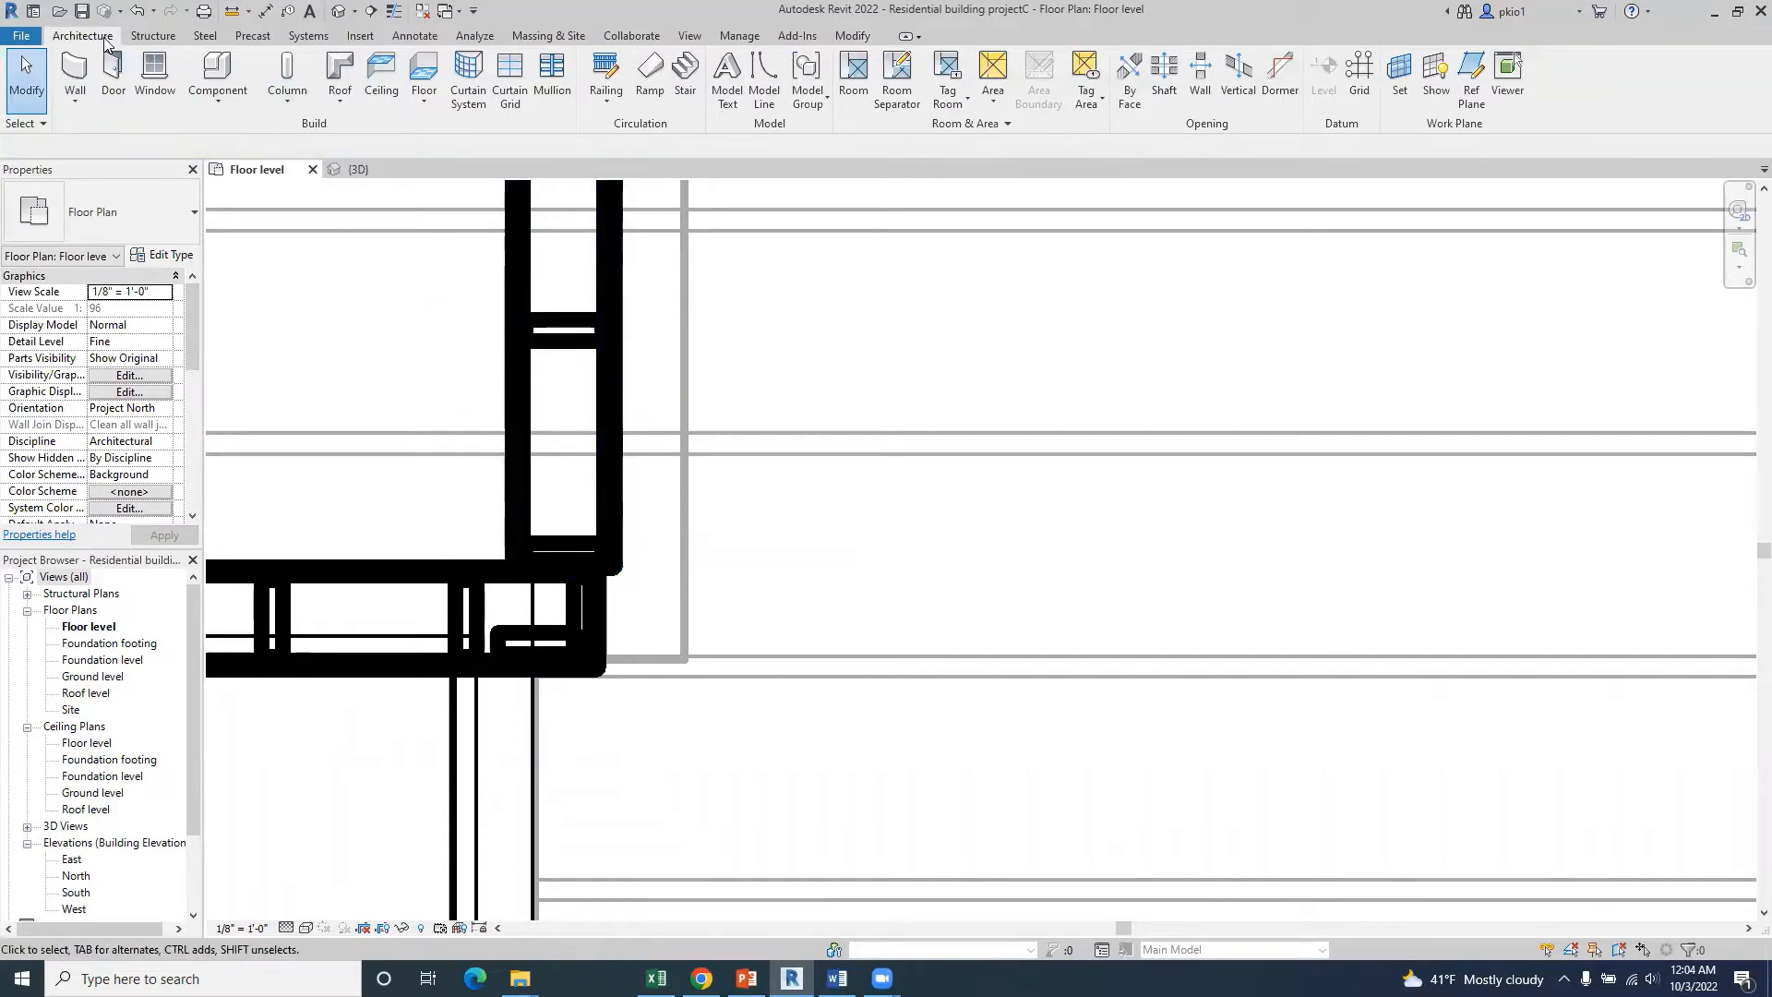
left_click(851, 35)
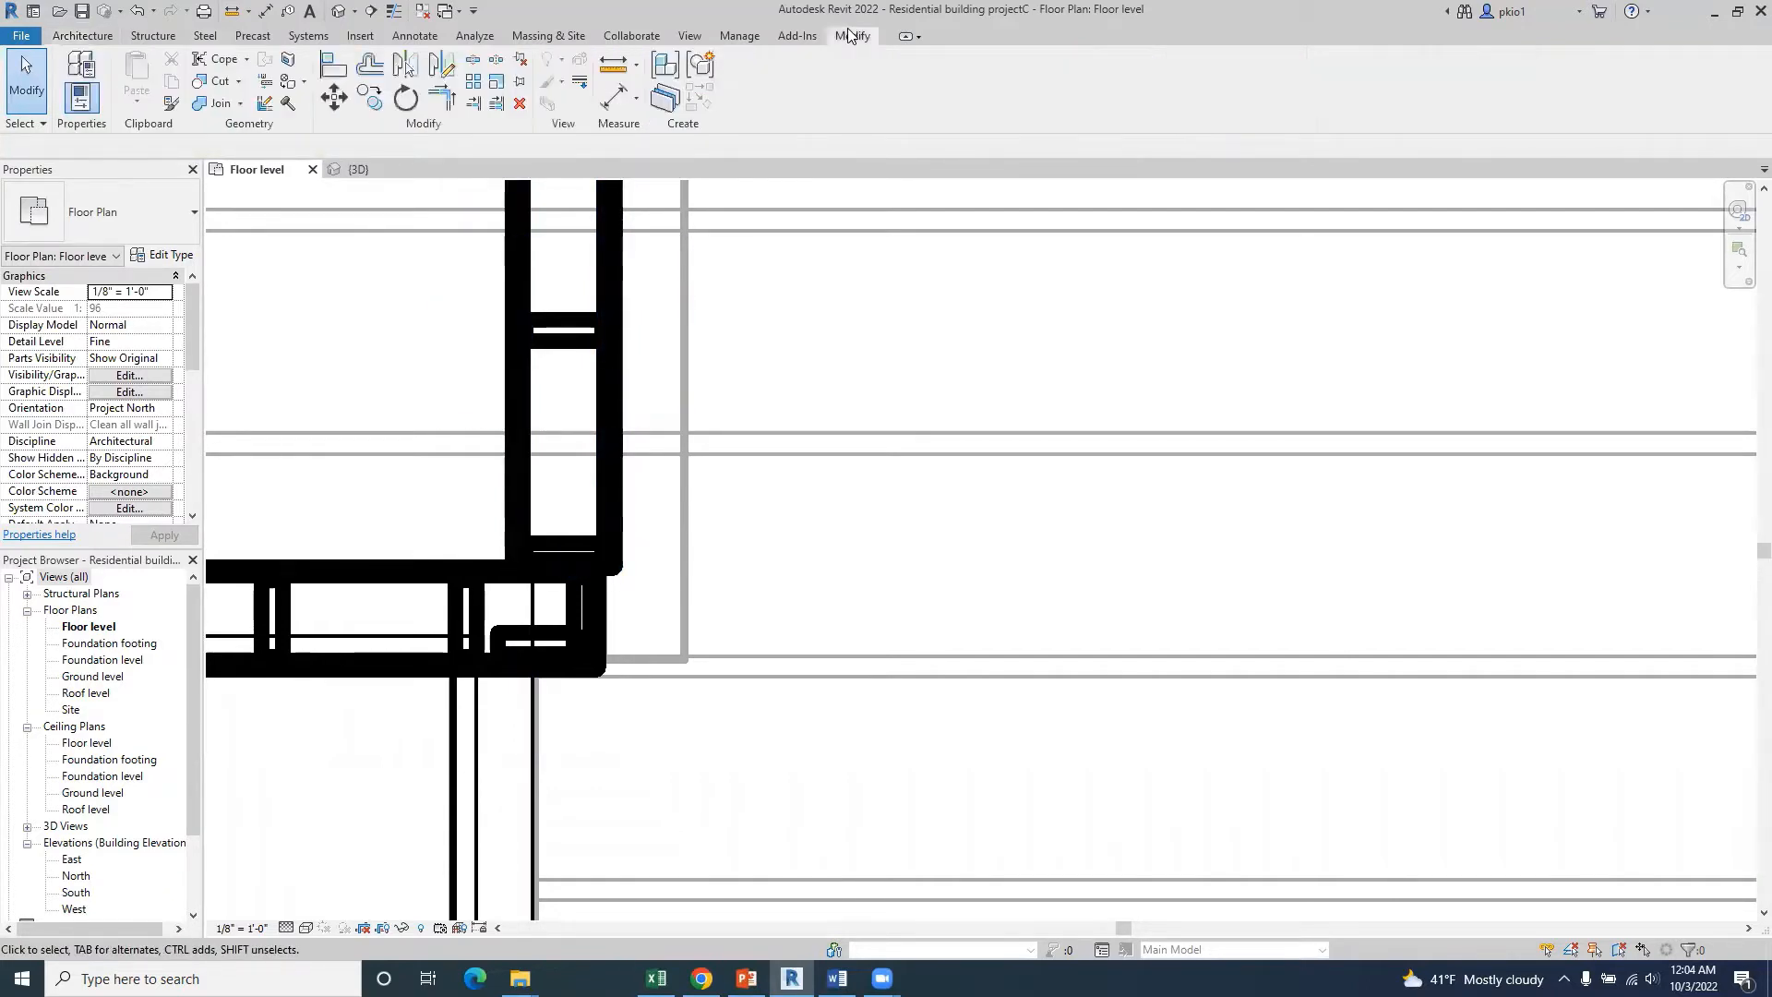
left_click(443, 96)
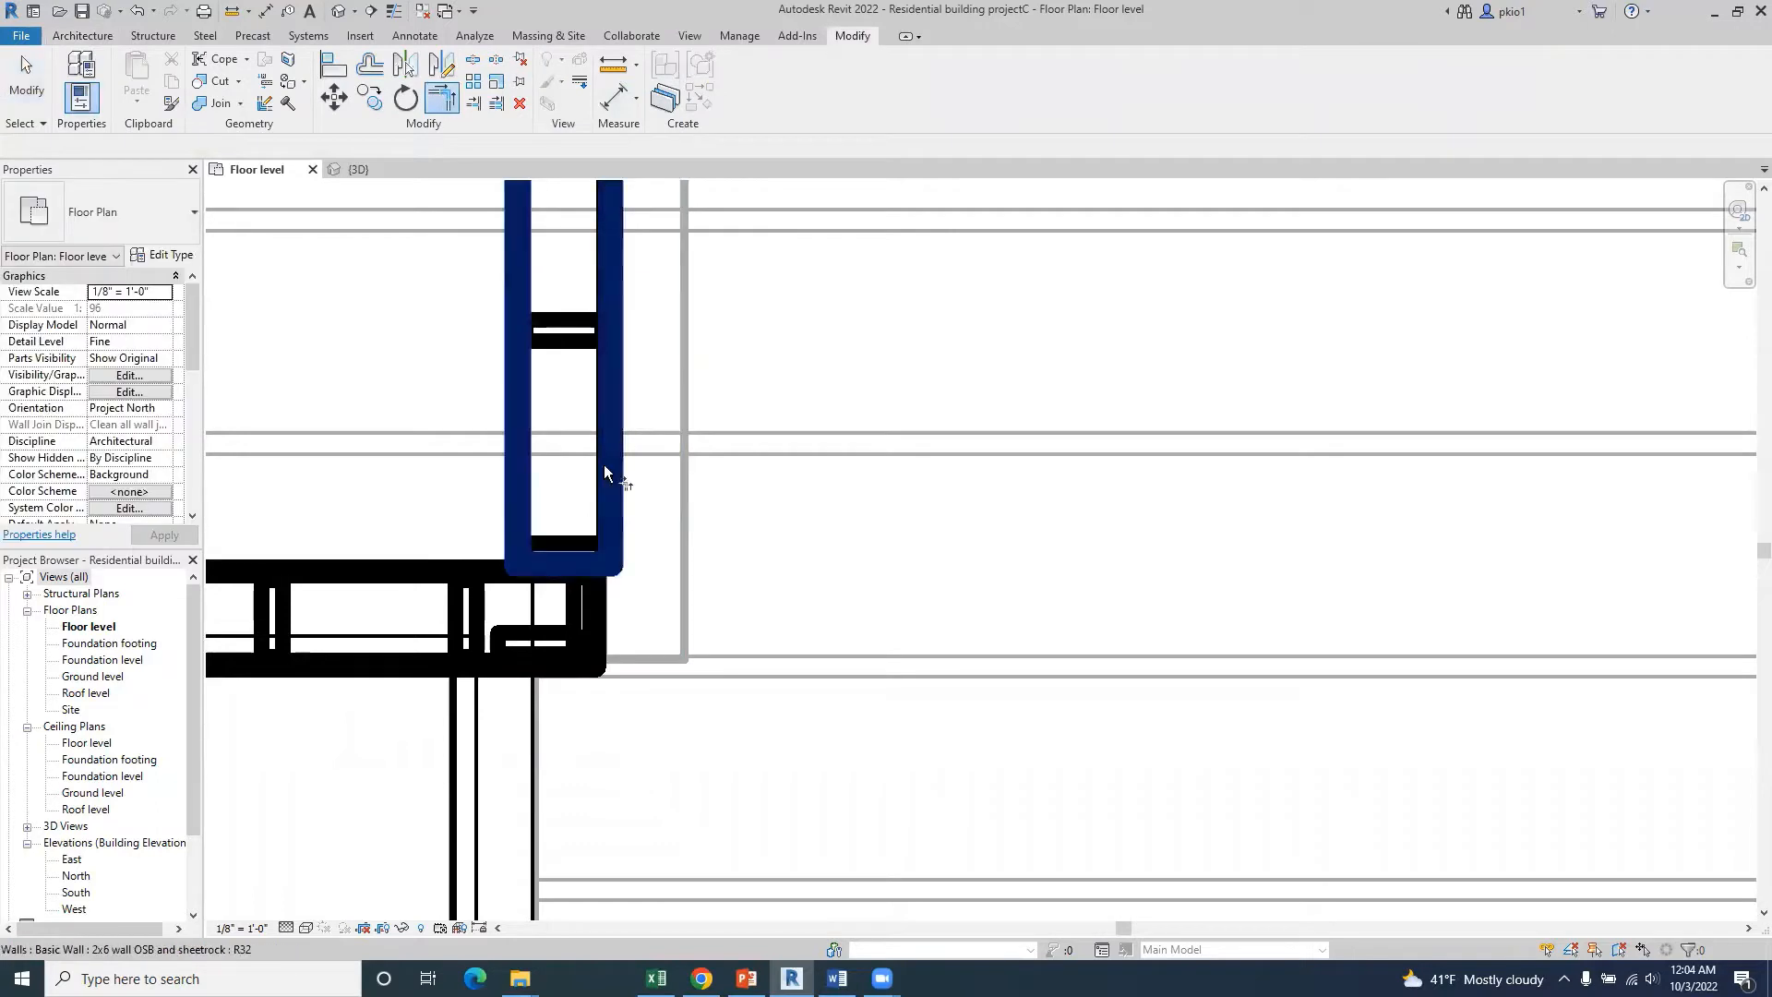
left_click(591, 517)
left_click(413, 572)
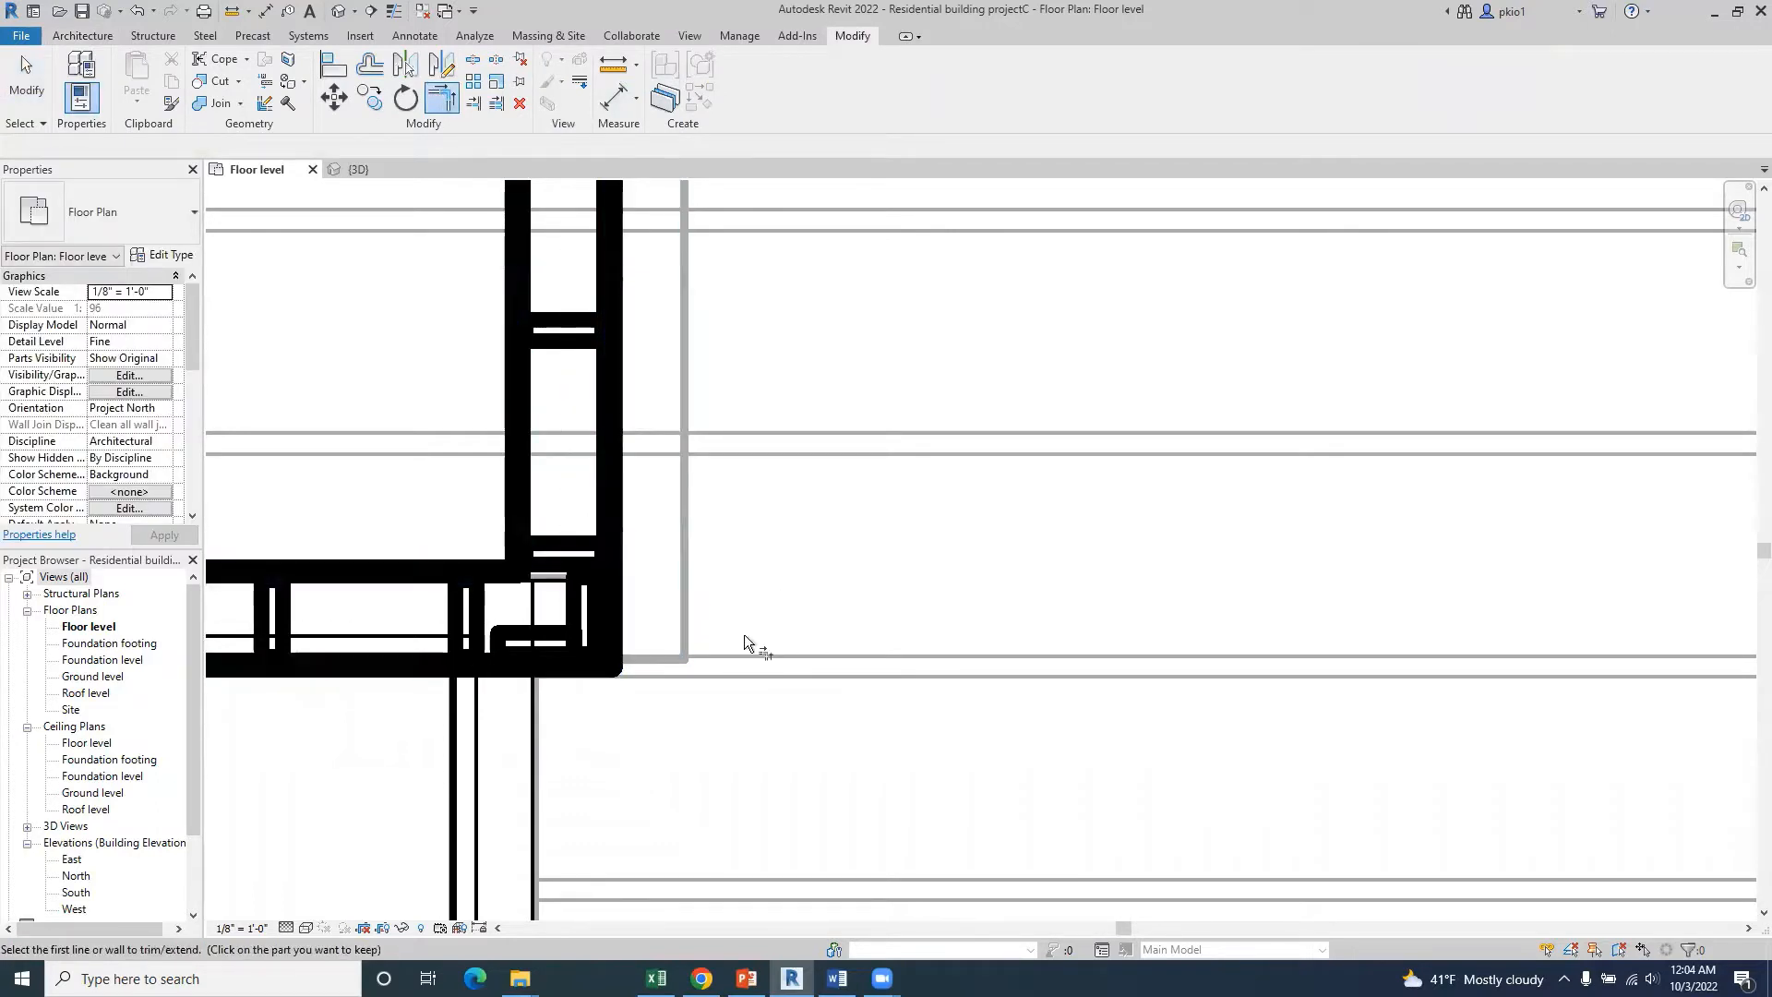
- Examine the remaining wall corners around the recess, the projecting wing and the rest of the perimeter, and leave the trim command
scroll(744, 634, "down", 3)
scroll(428, 530, "down", 2)
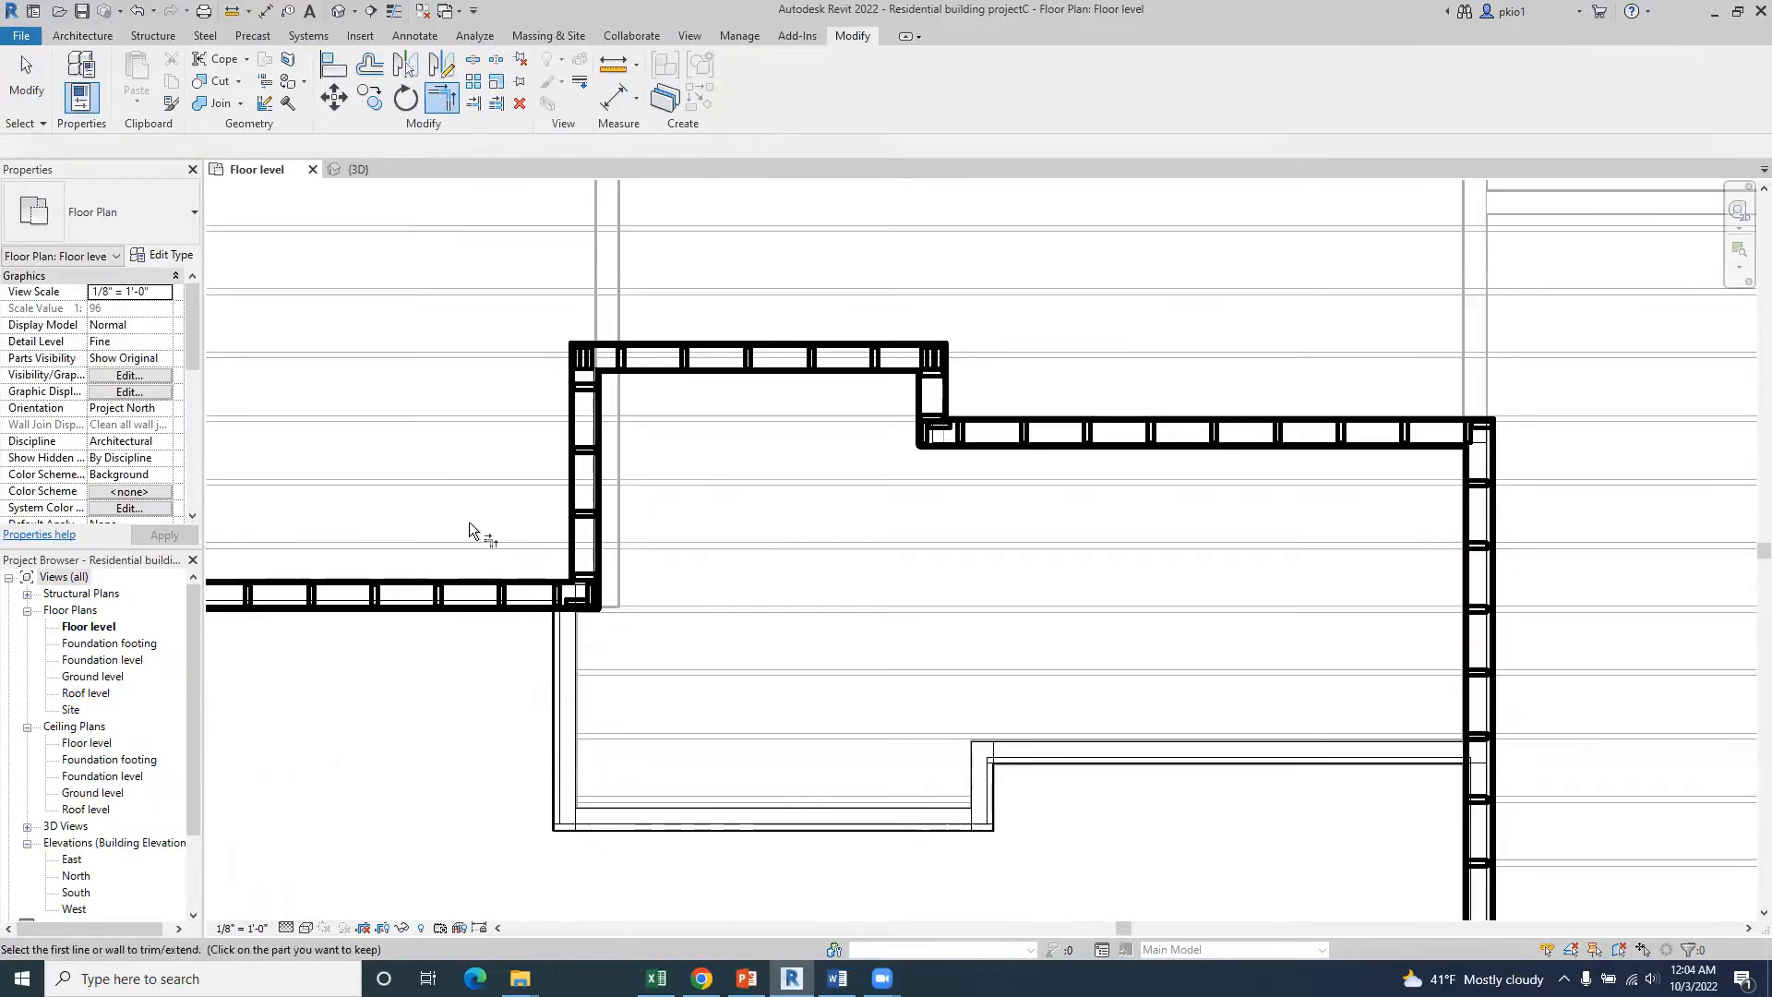
scroll(951, 420, "up", 2)
scroll(947, 420, "up", 6)
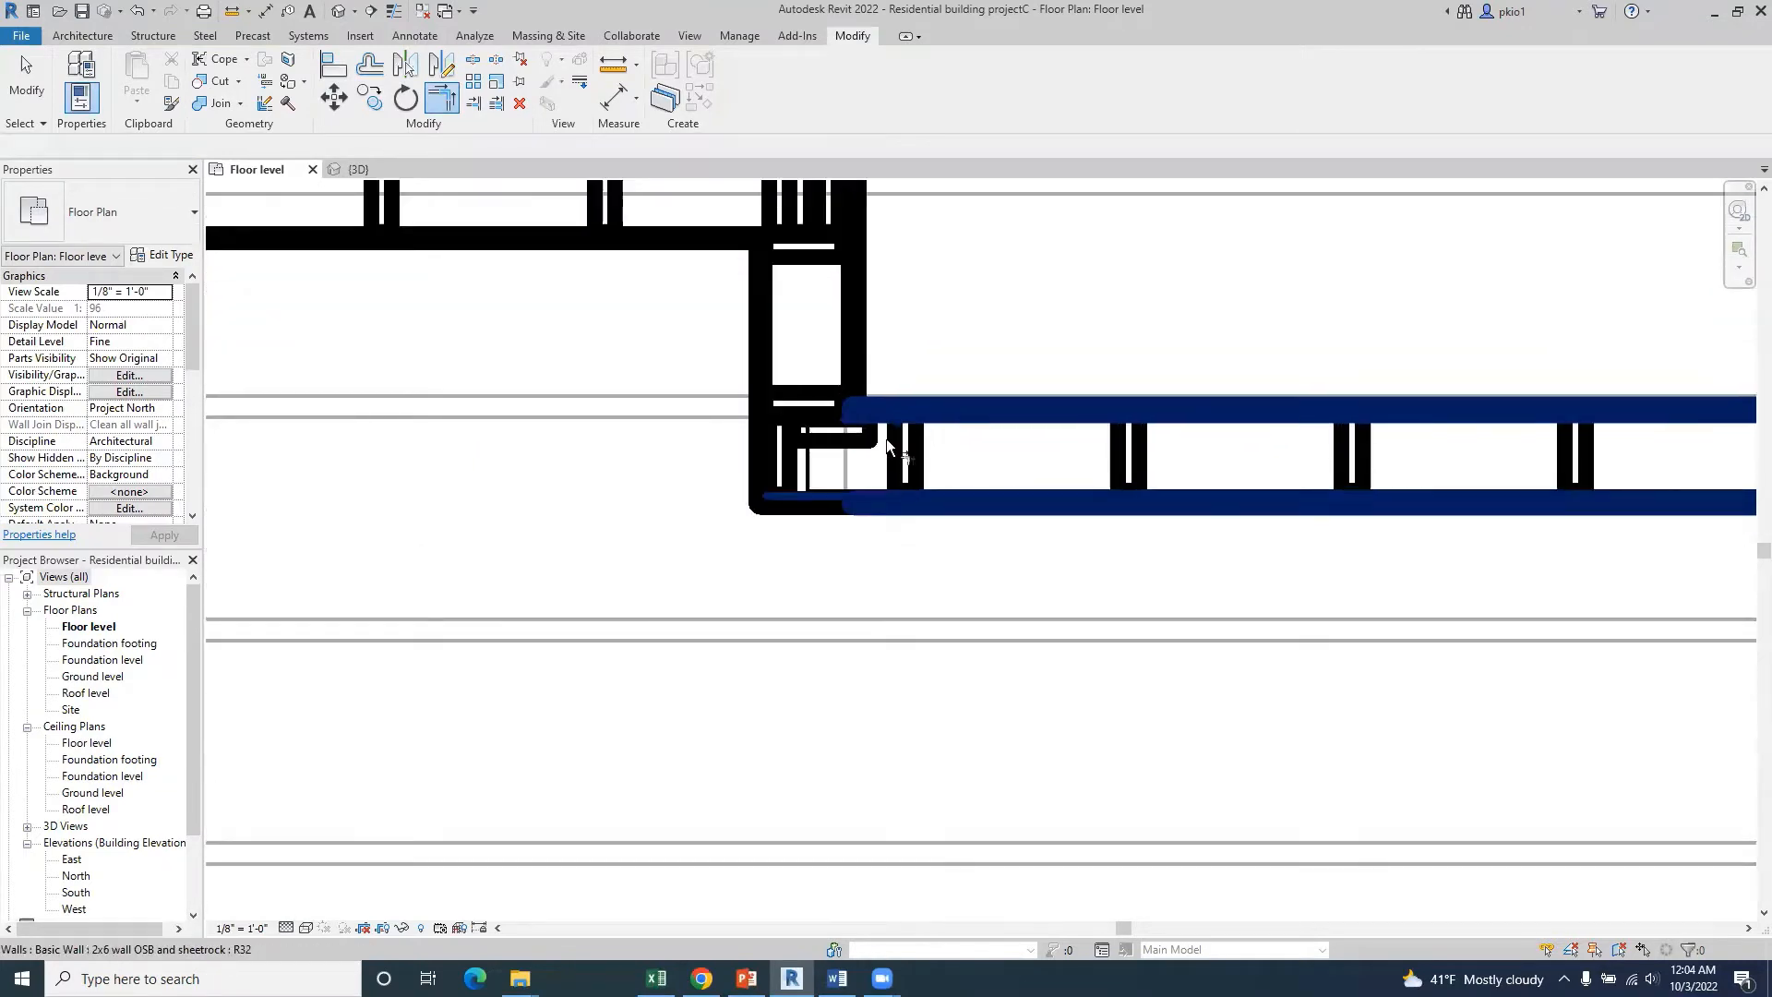
scroll(661, 360, "down", 7)
scroll(661, 358, "down", 5)
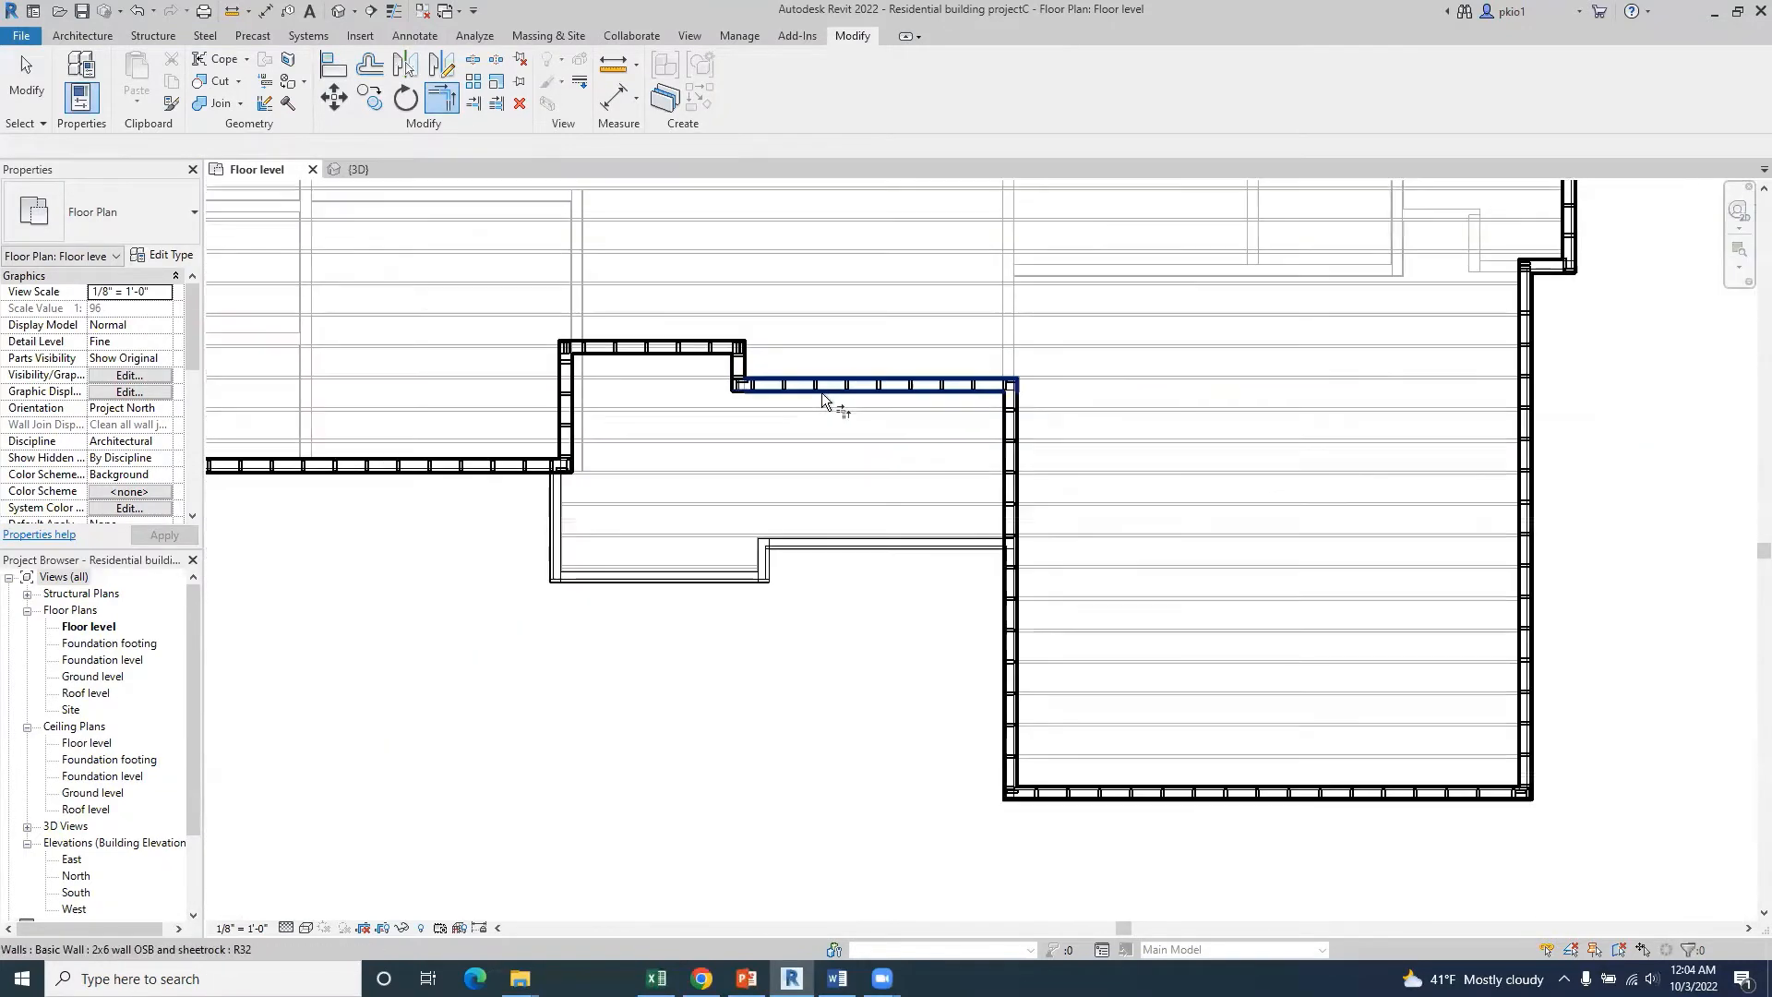
scroll(806, 409, "up", 1)
scroll(1113, 585, "up", 1)
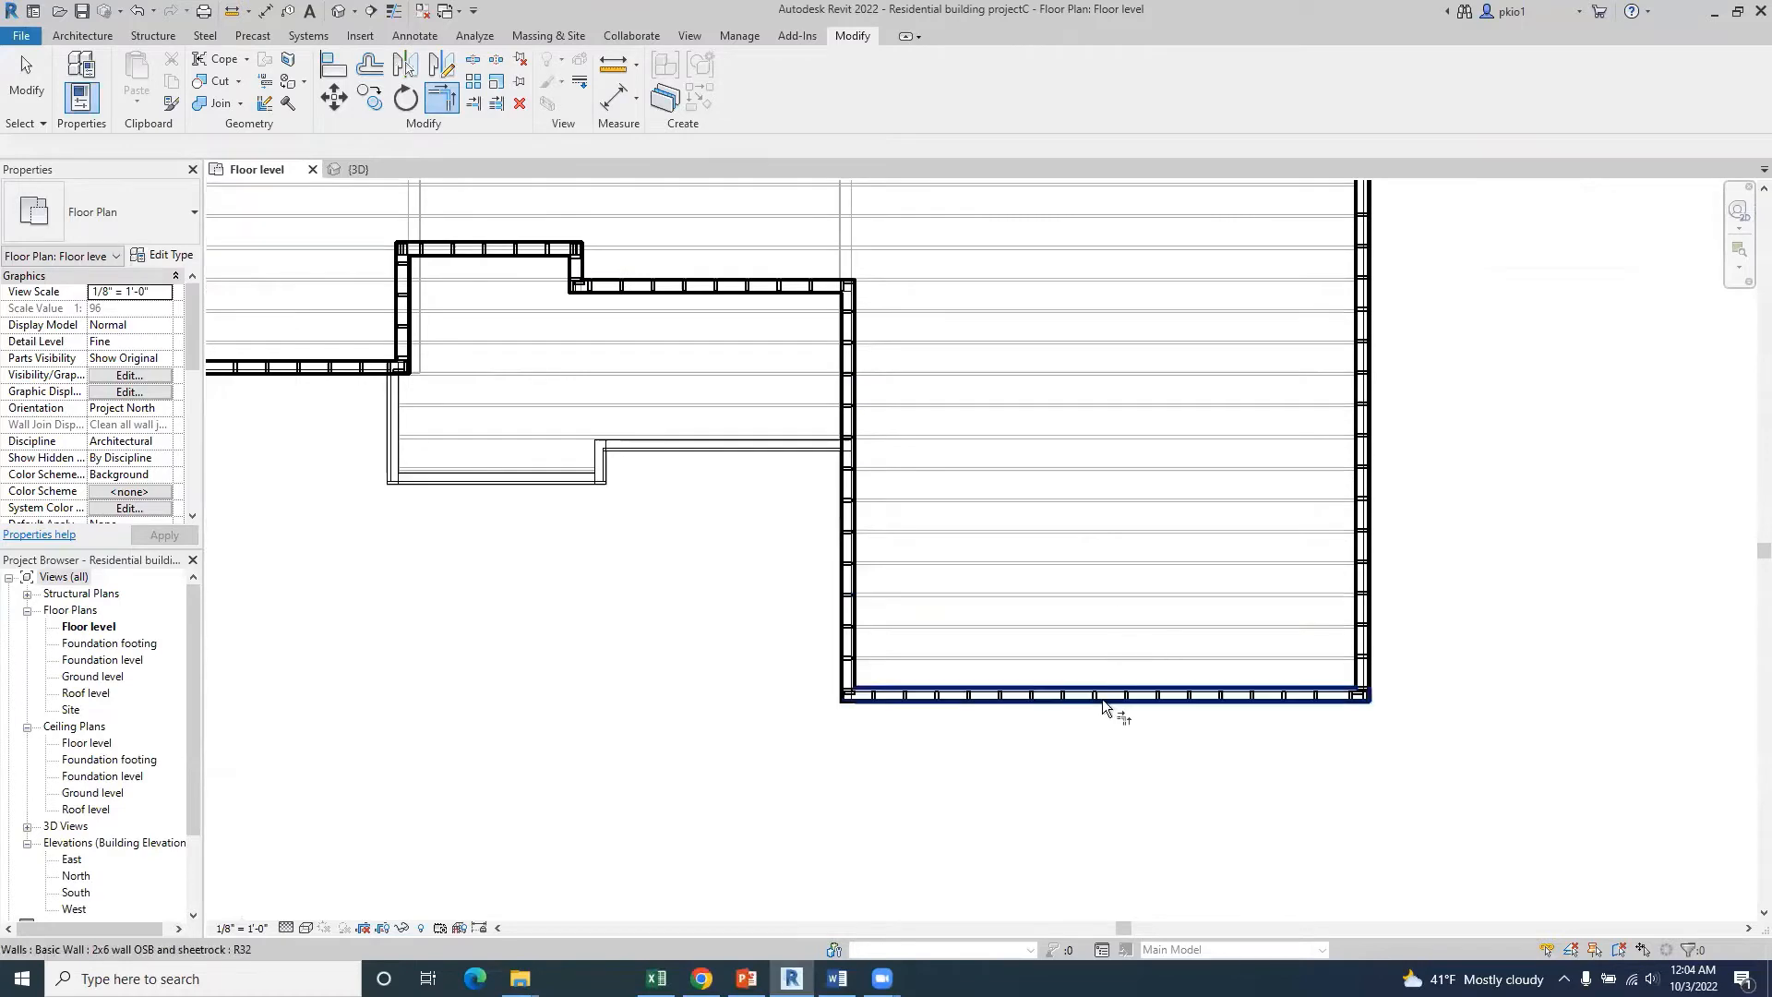
scroll(1120, 712, "up", 2)
scroll(1104, 716, "down", 4)
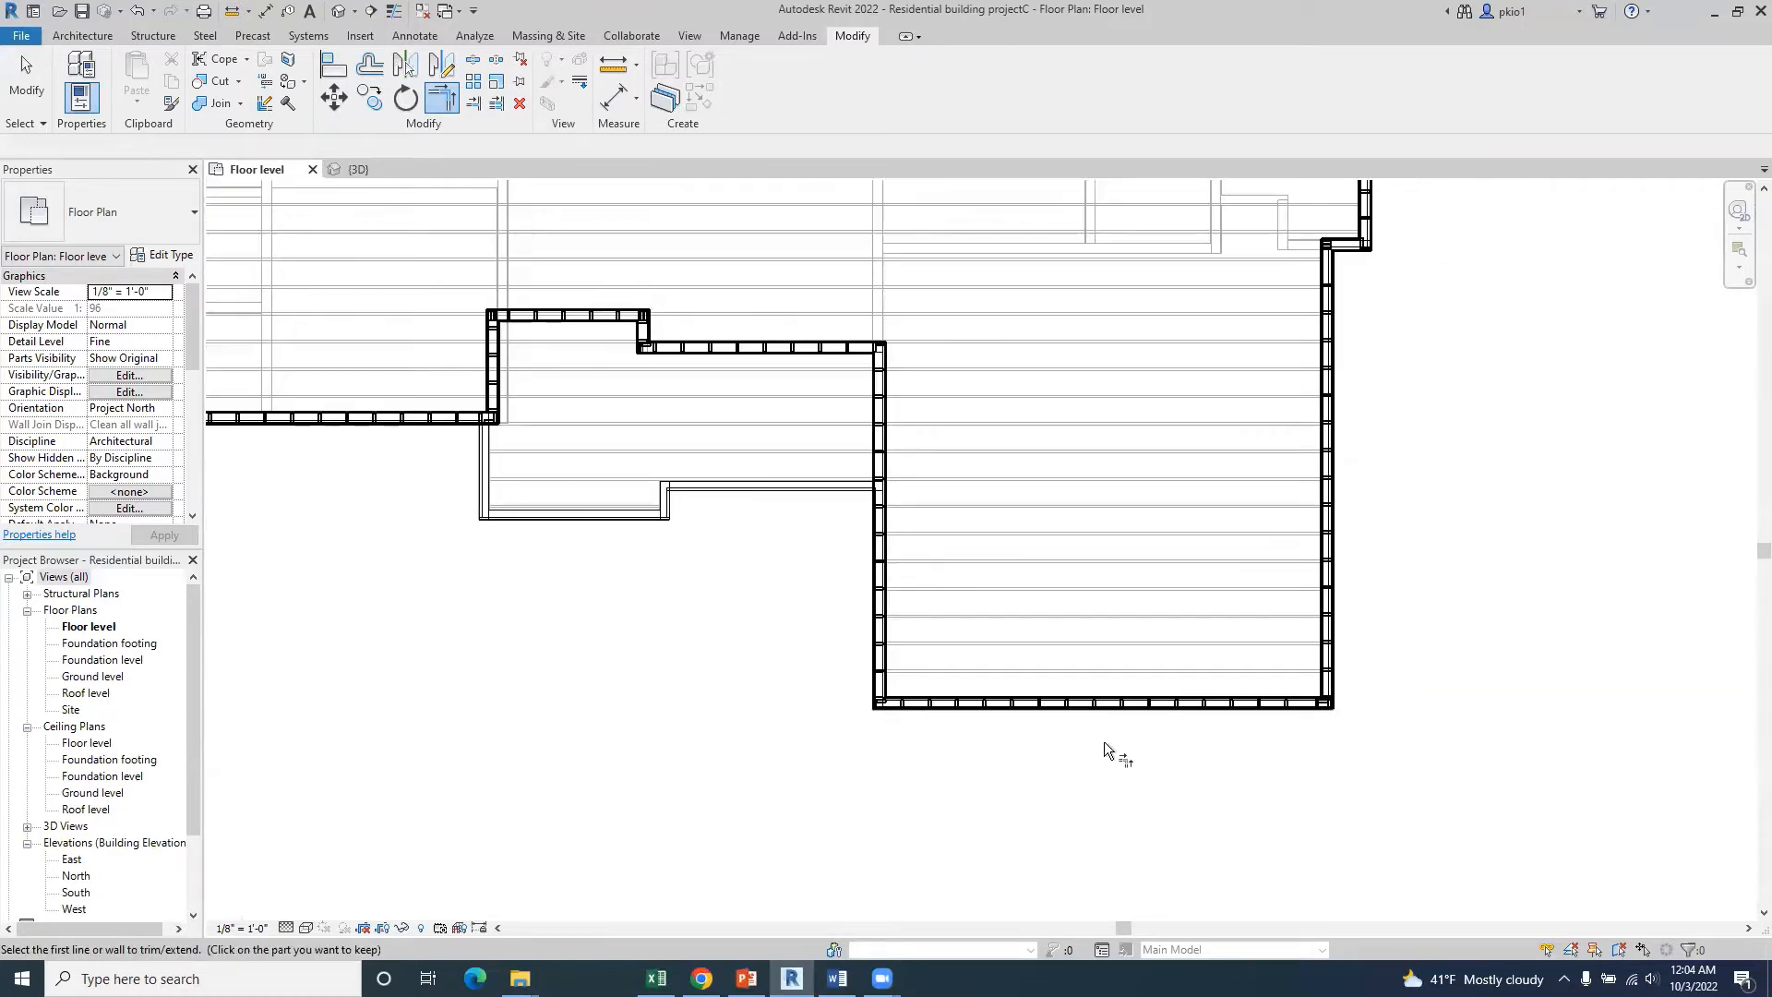
key("Escape")
scroll(1136, 295, "up", 2)
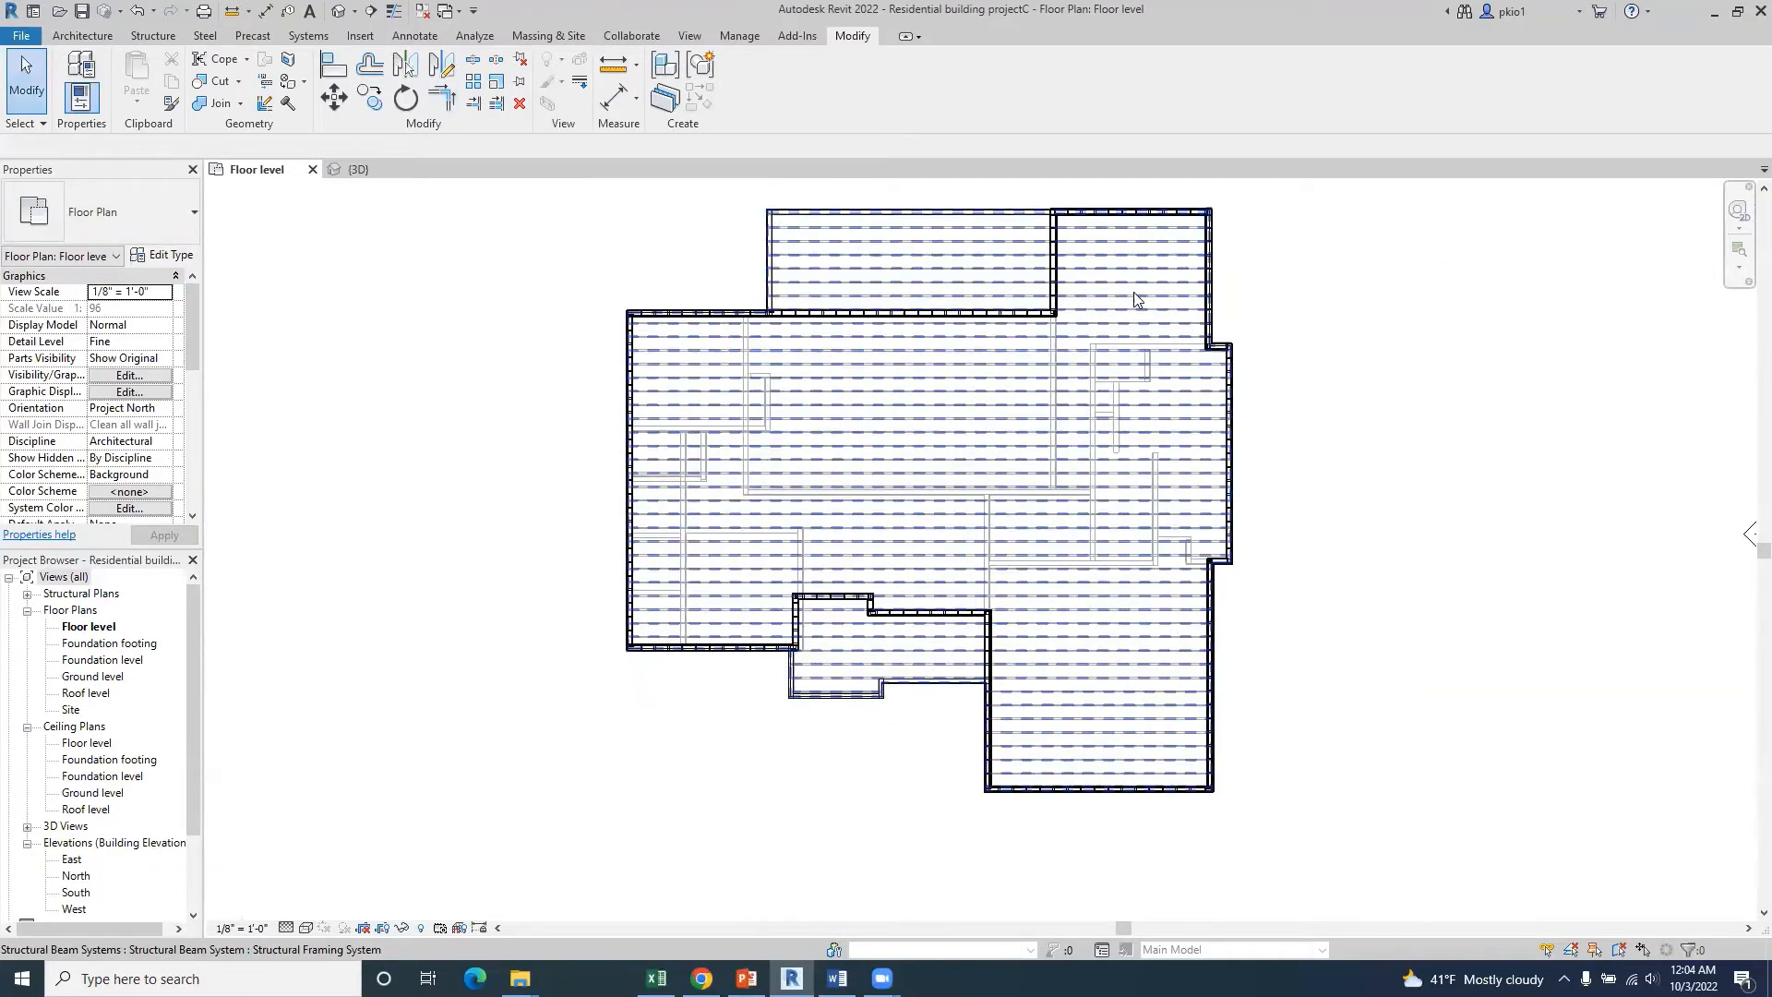
- Open the 3D view and inspect the new walls over the stud framing
left_click(361, 172)
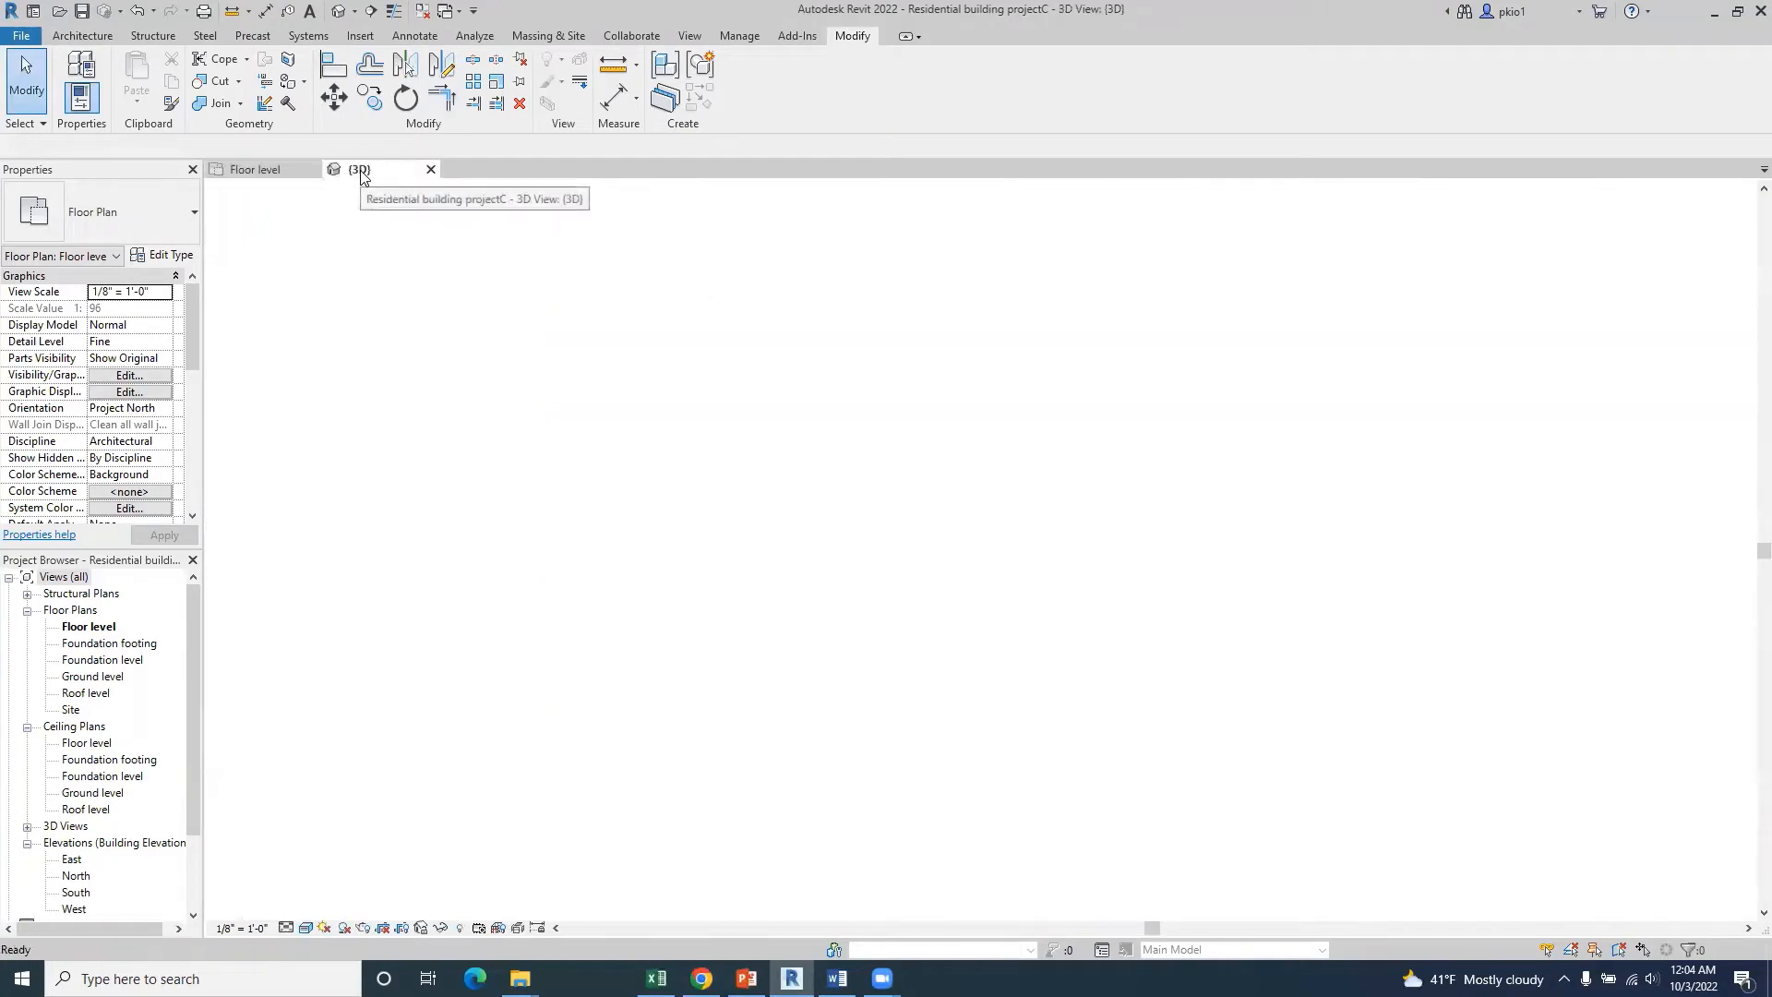
scroll(423, 448, "down", 4)
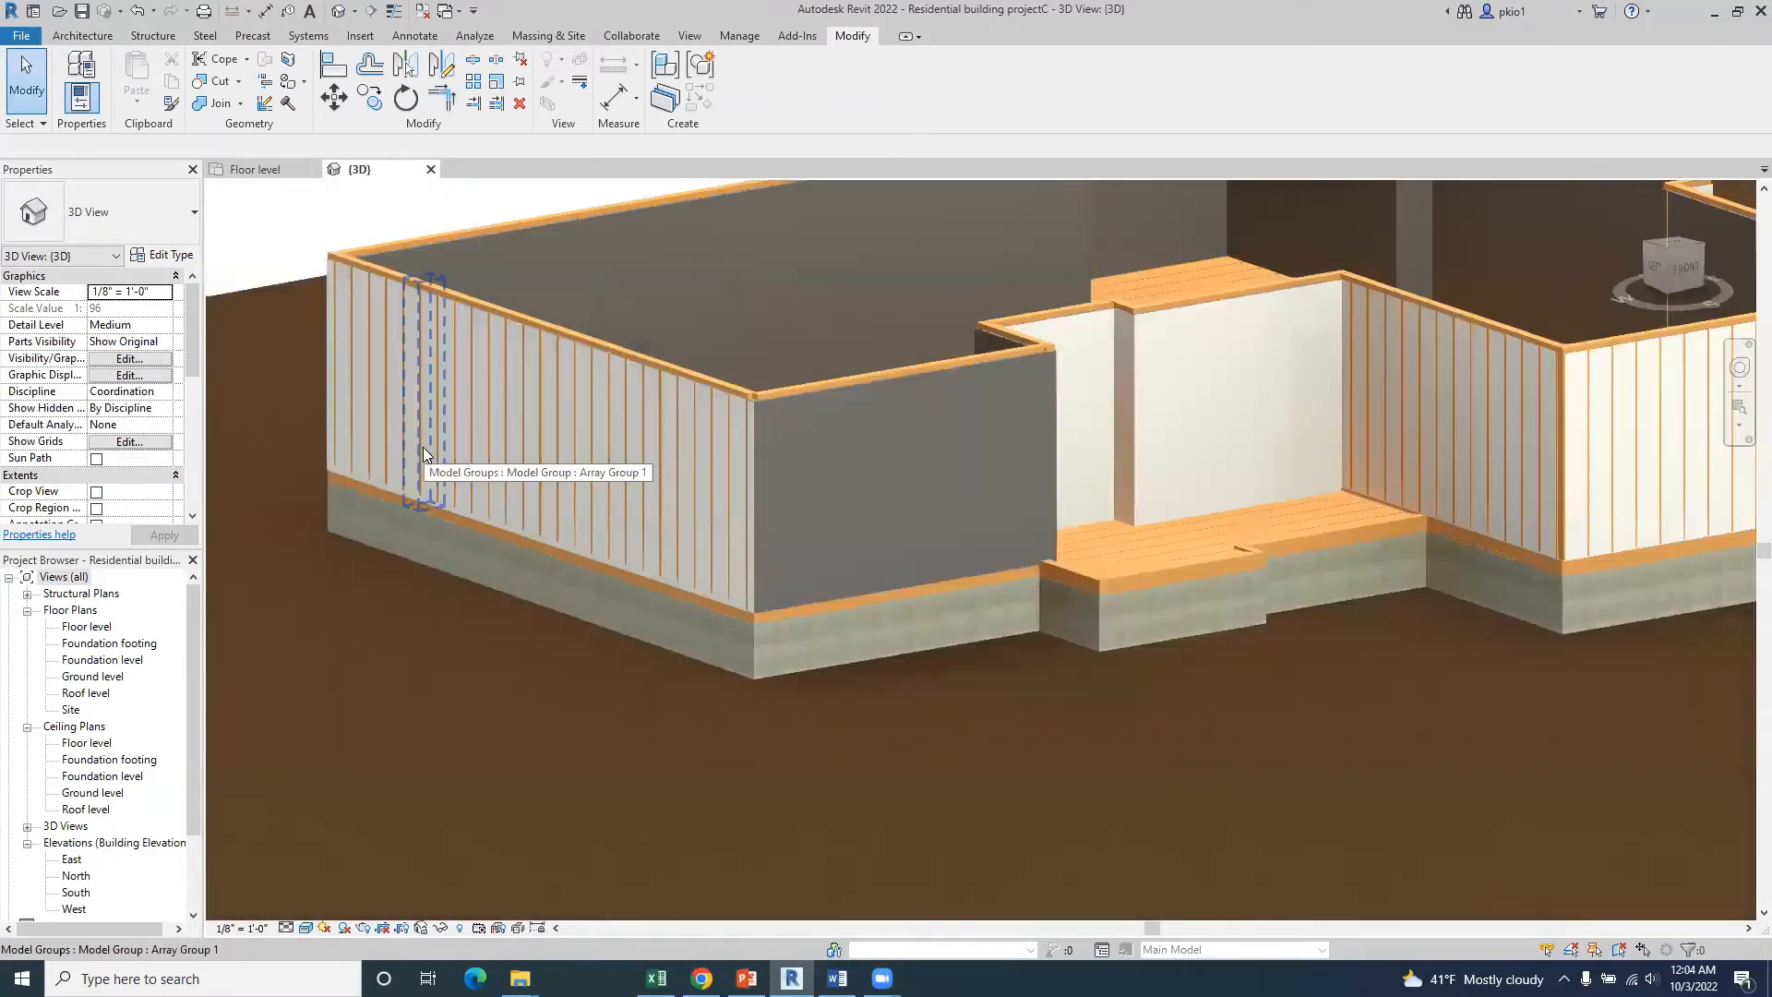
scroll(565, 486, "down", 3)
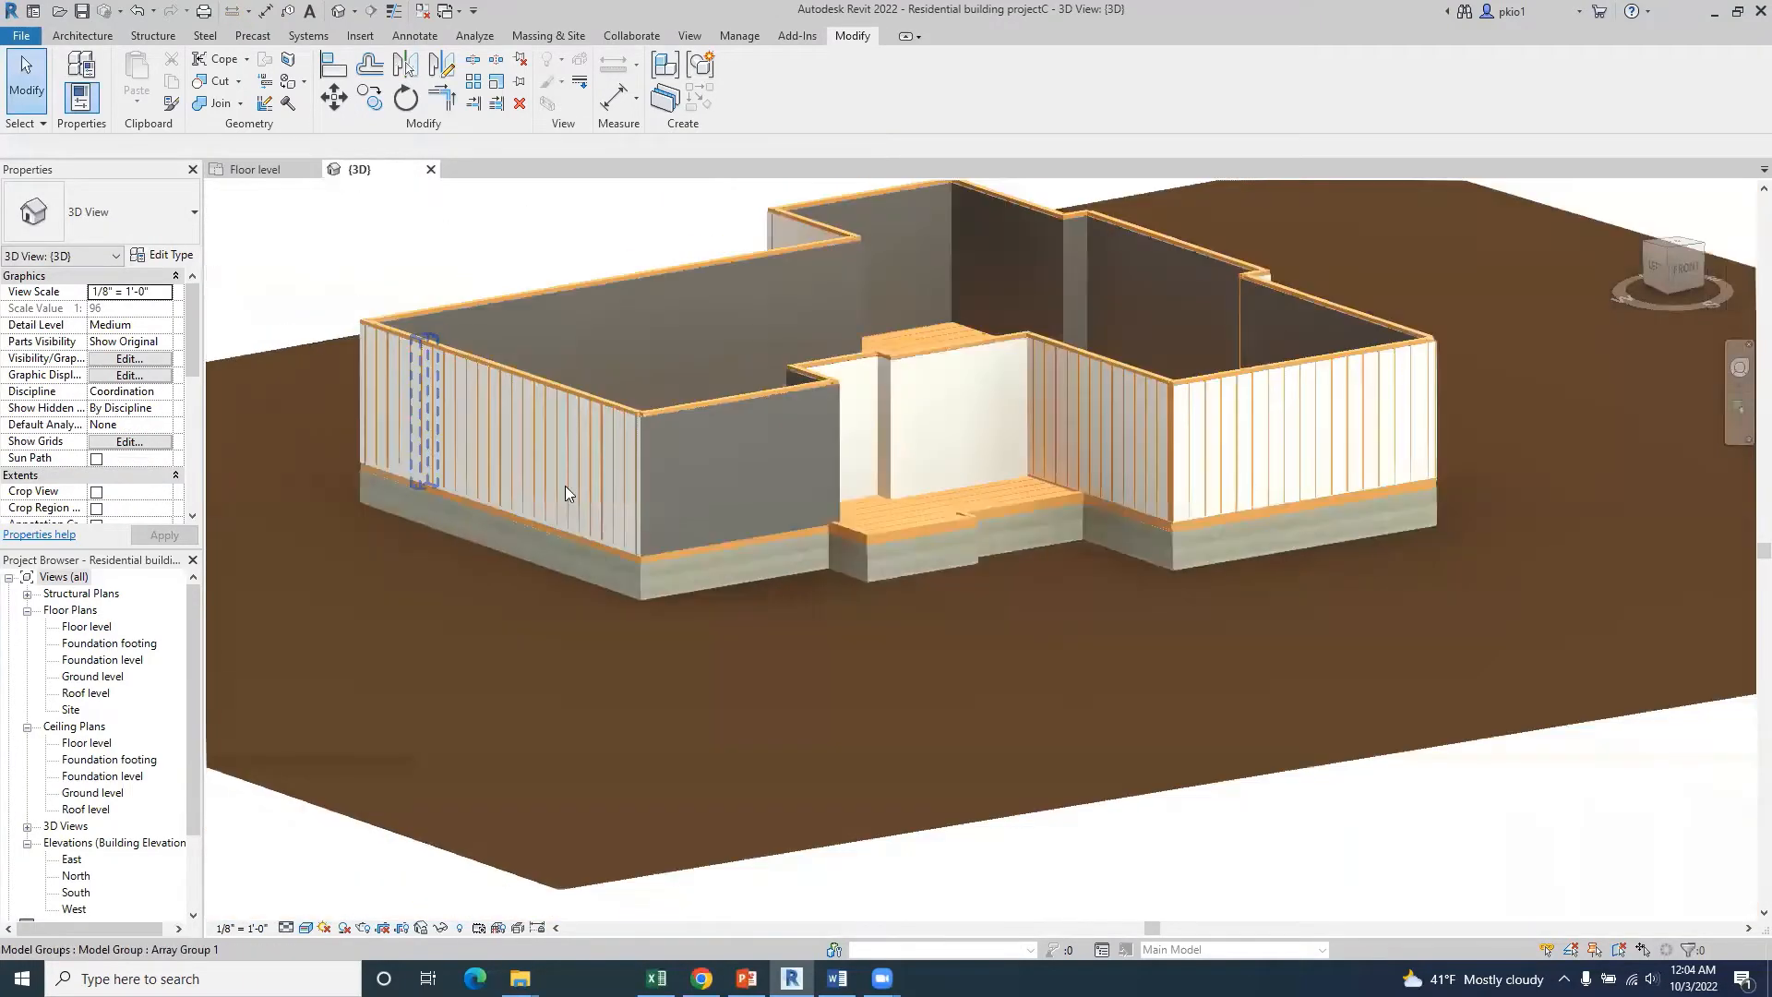
scroll(951, 275, "up", 4)
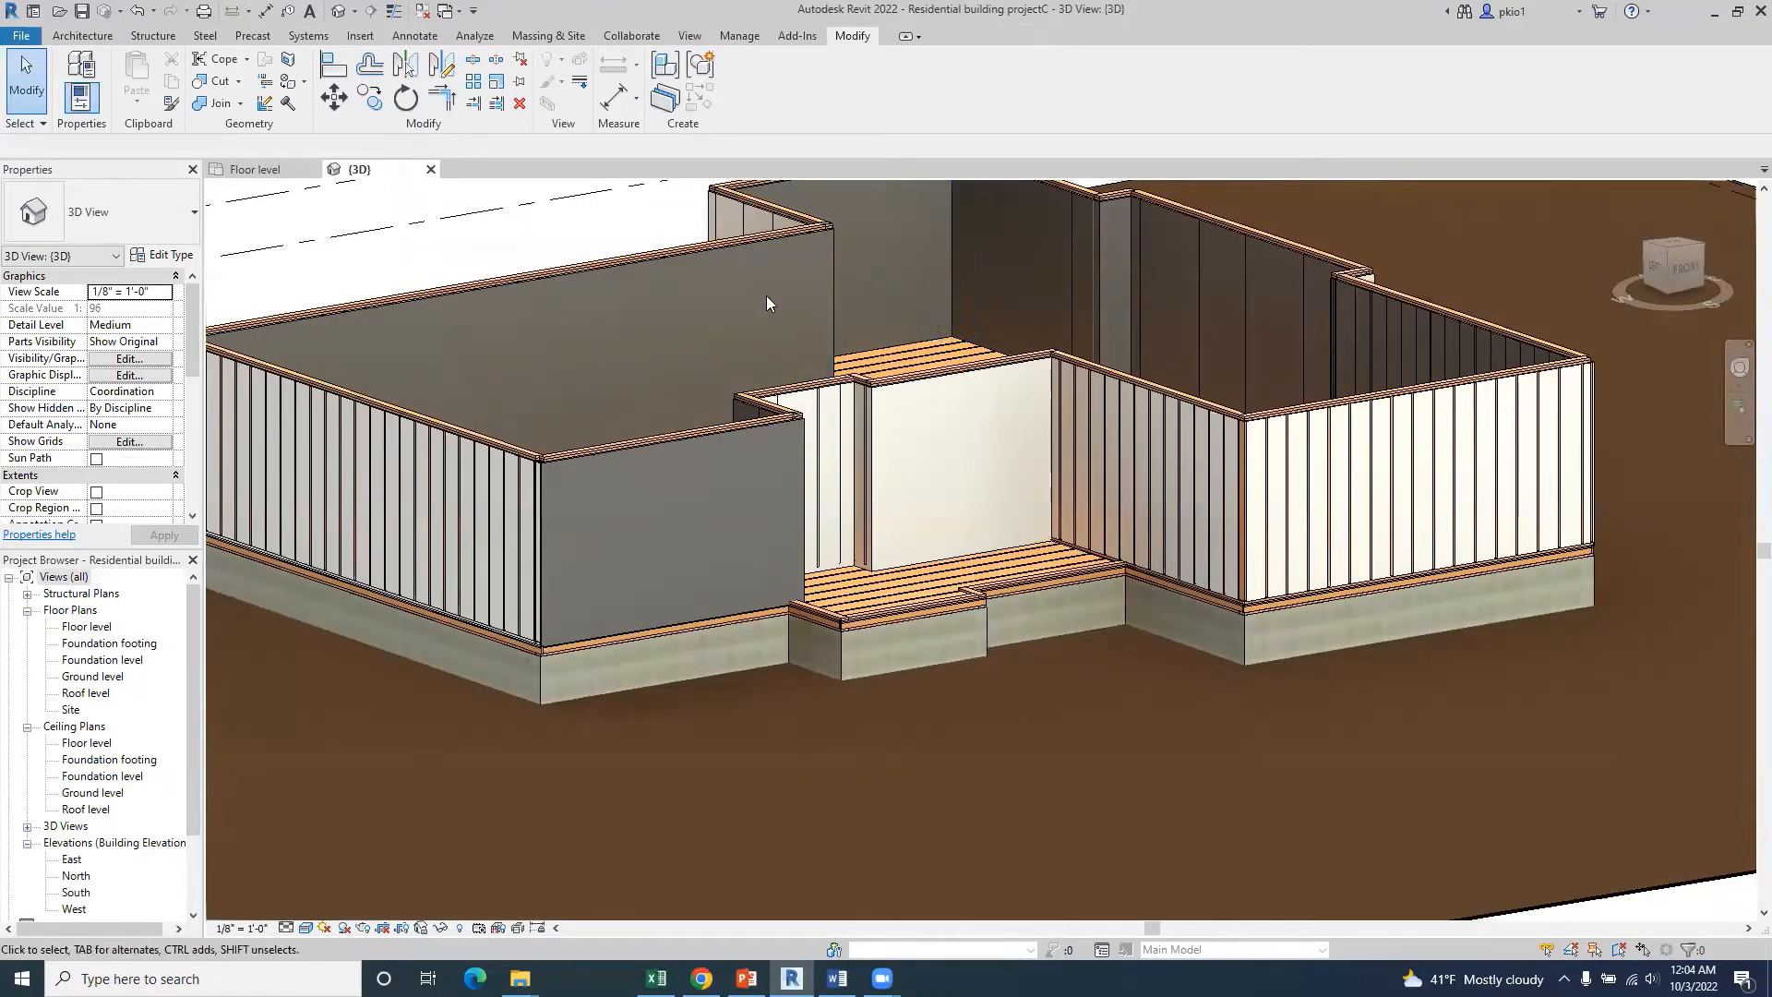
- Switch to the Floor level plan and flip the long north wall so its exterior side faces outward
scroll(851, 296, "down", 3)
scroll(849, 290, "up", 4)
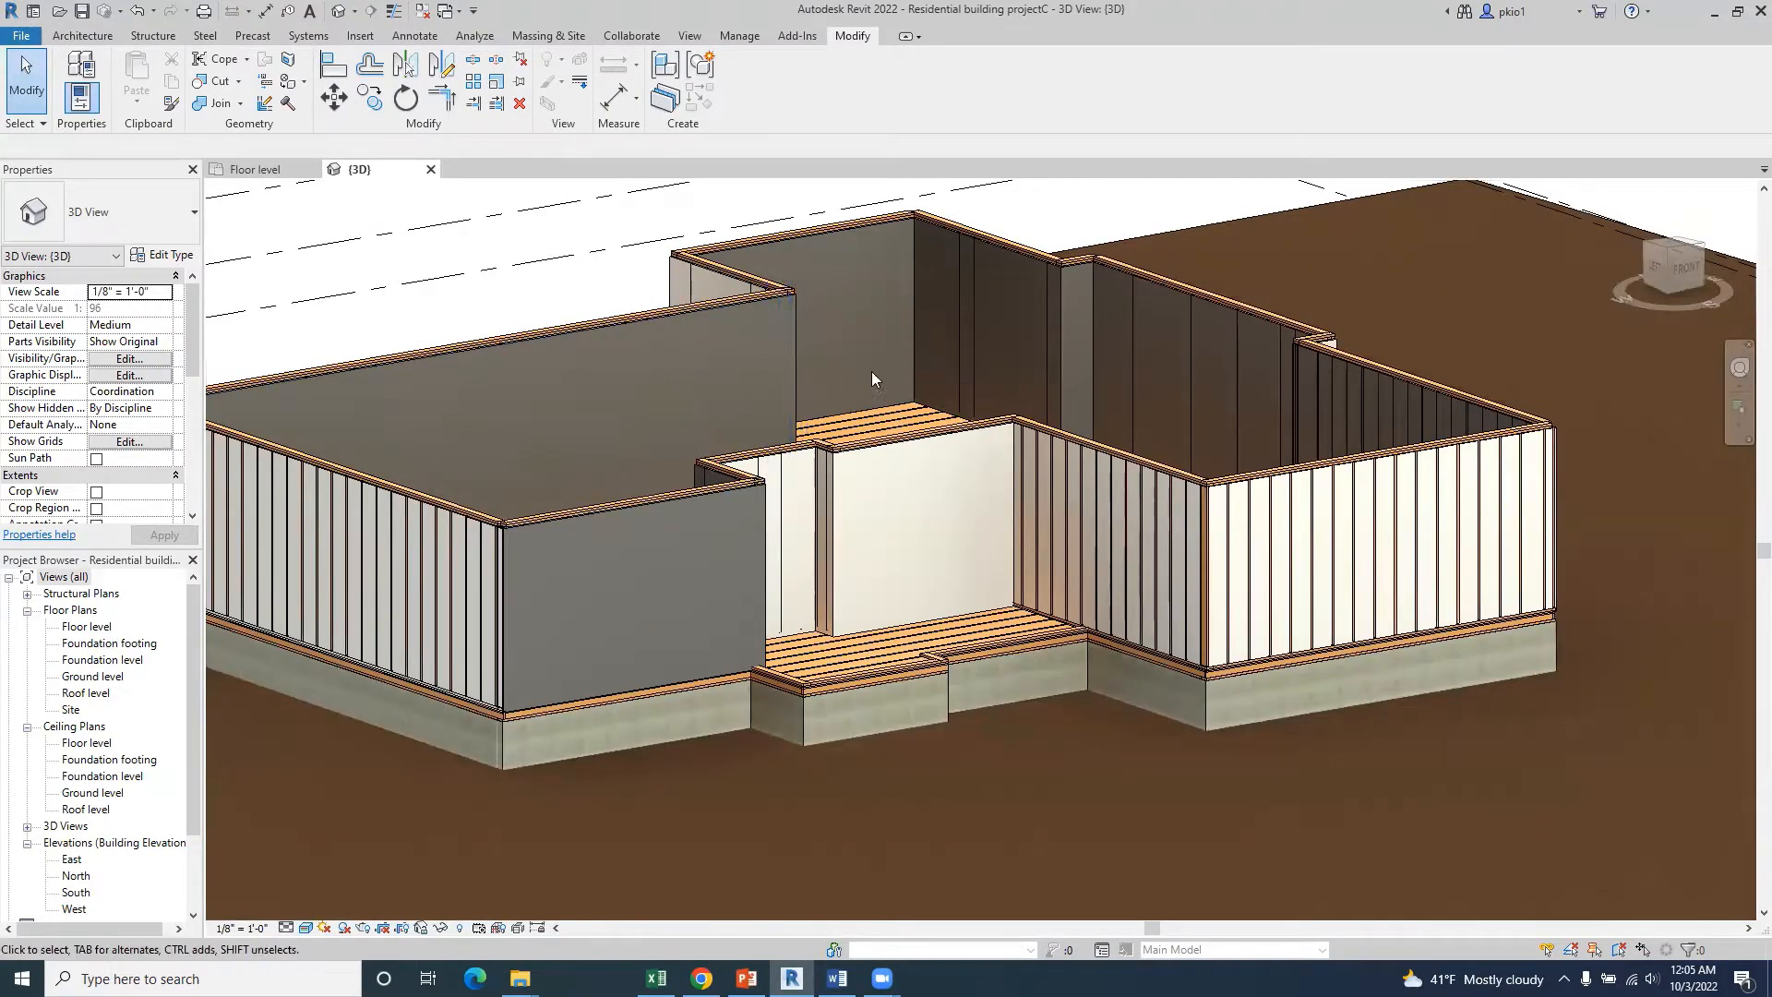
left_click(268, 169)
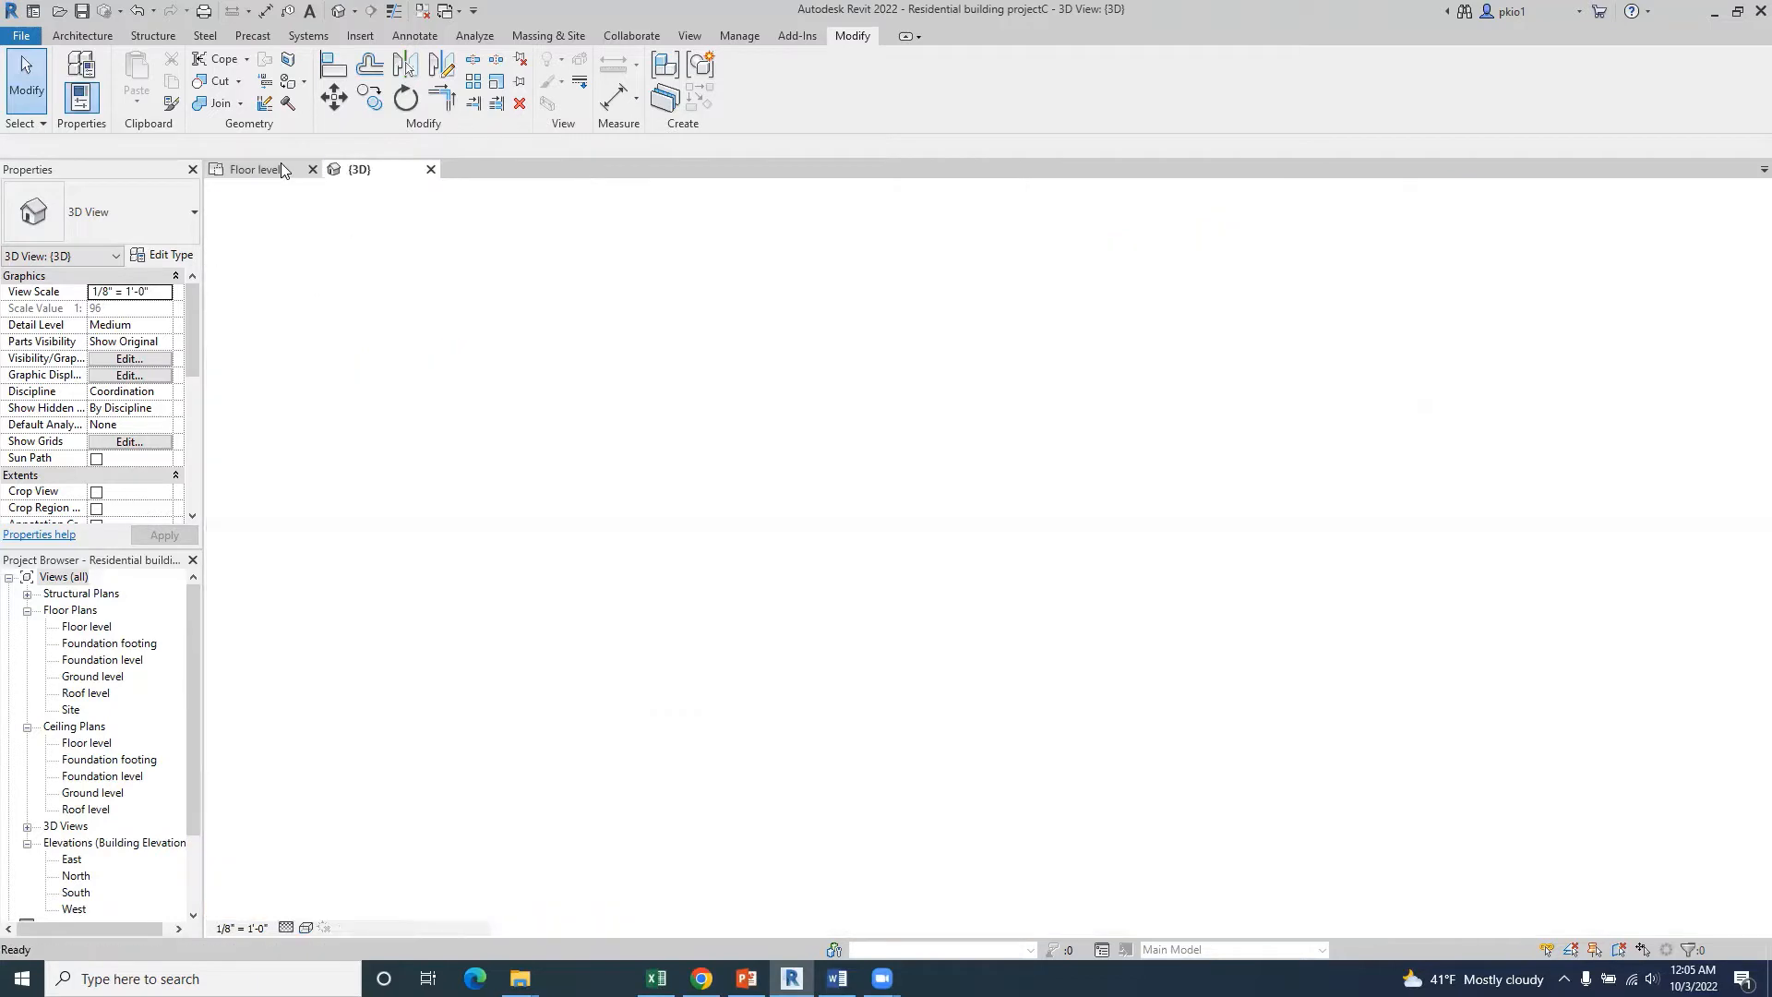
scroll(791, 334, "up", 2)
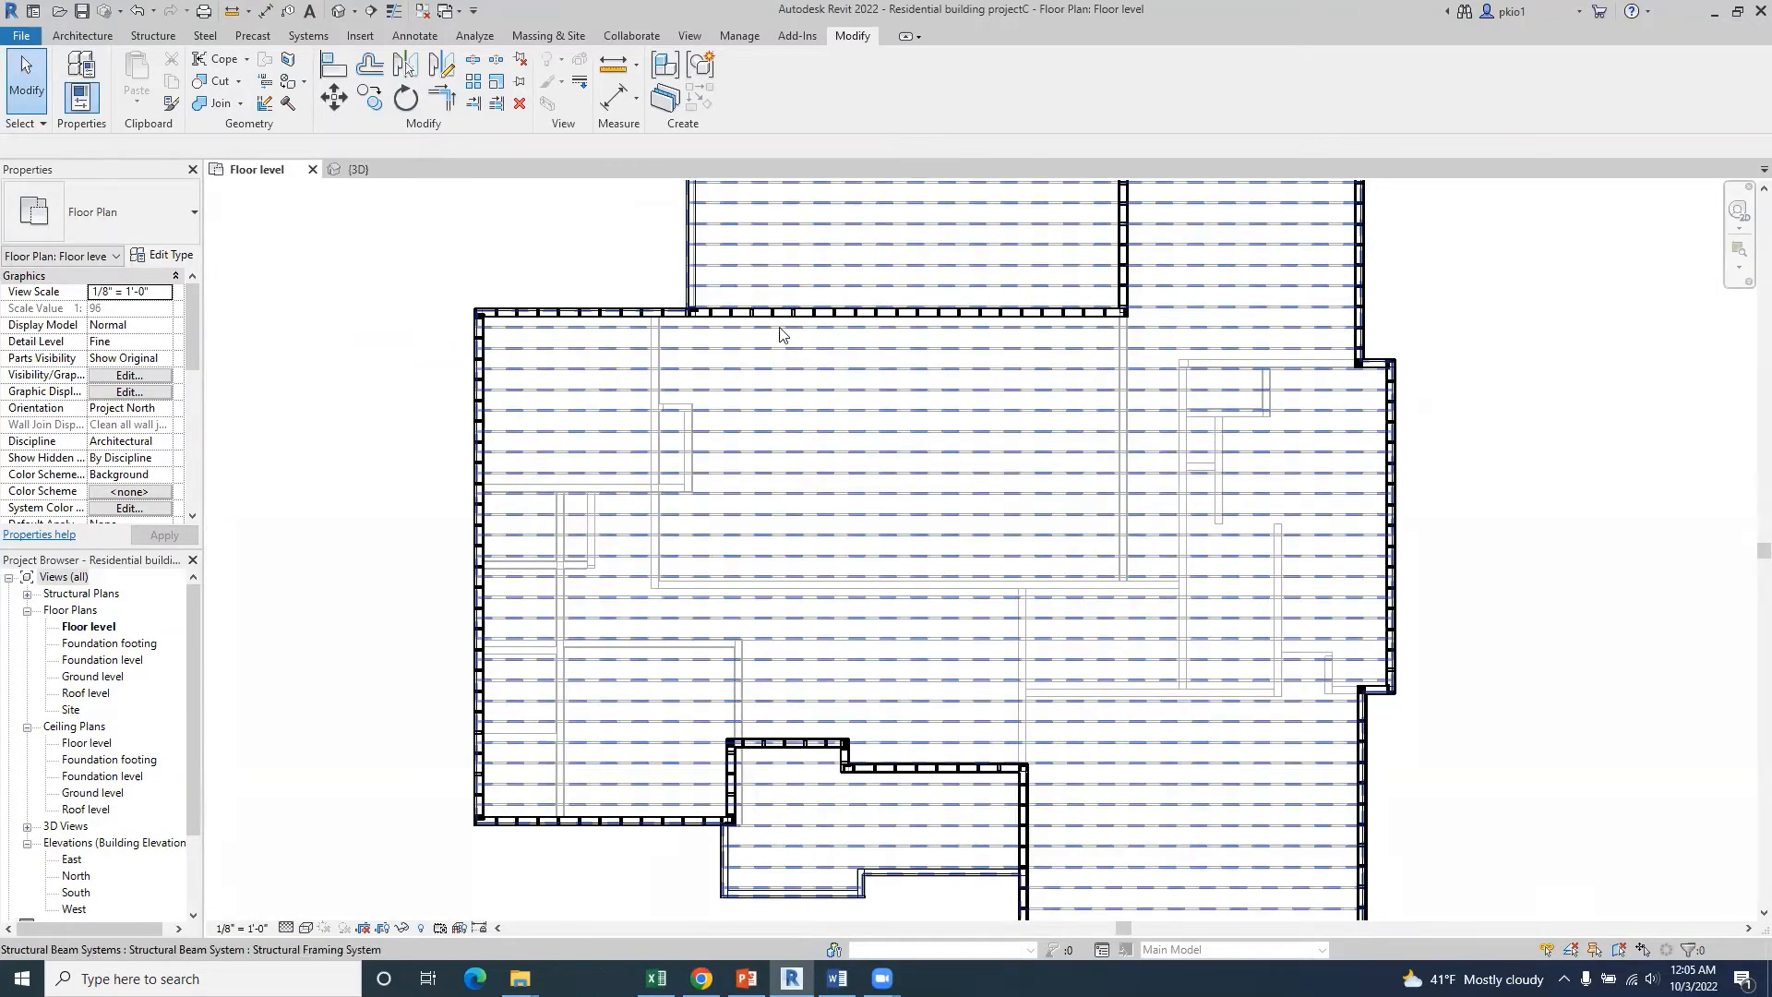
scroll(774, 336, "up", 3)
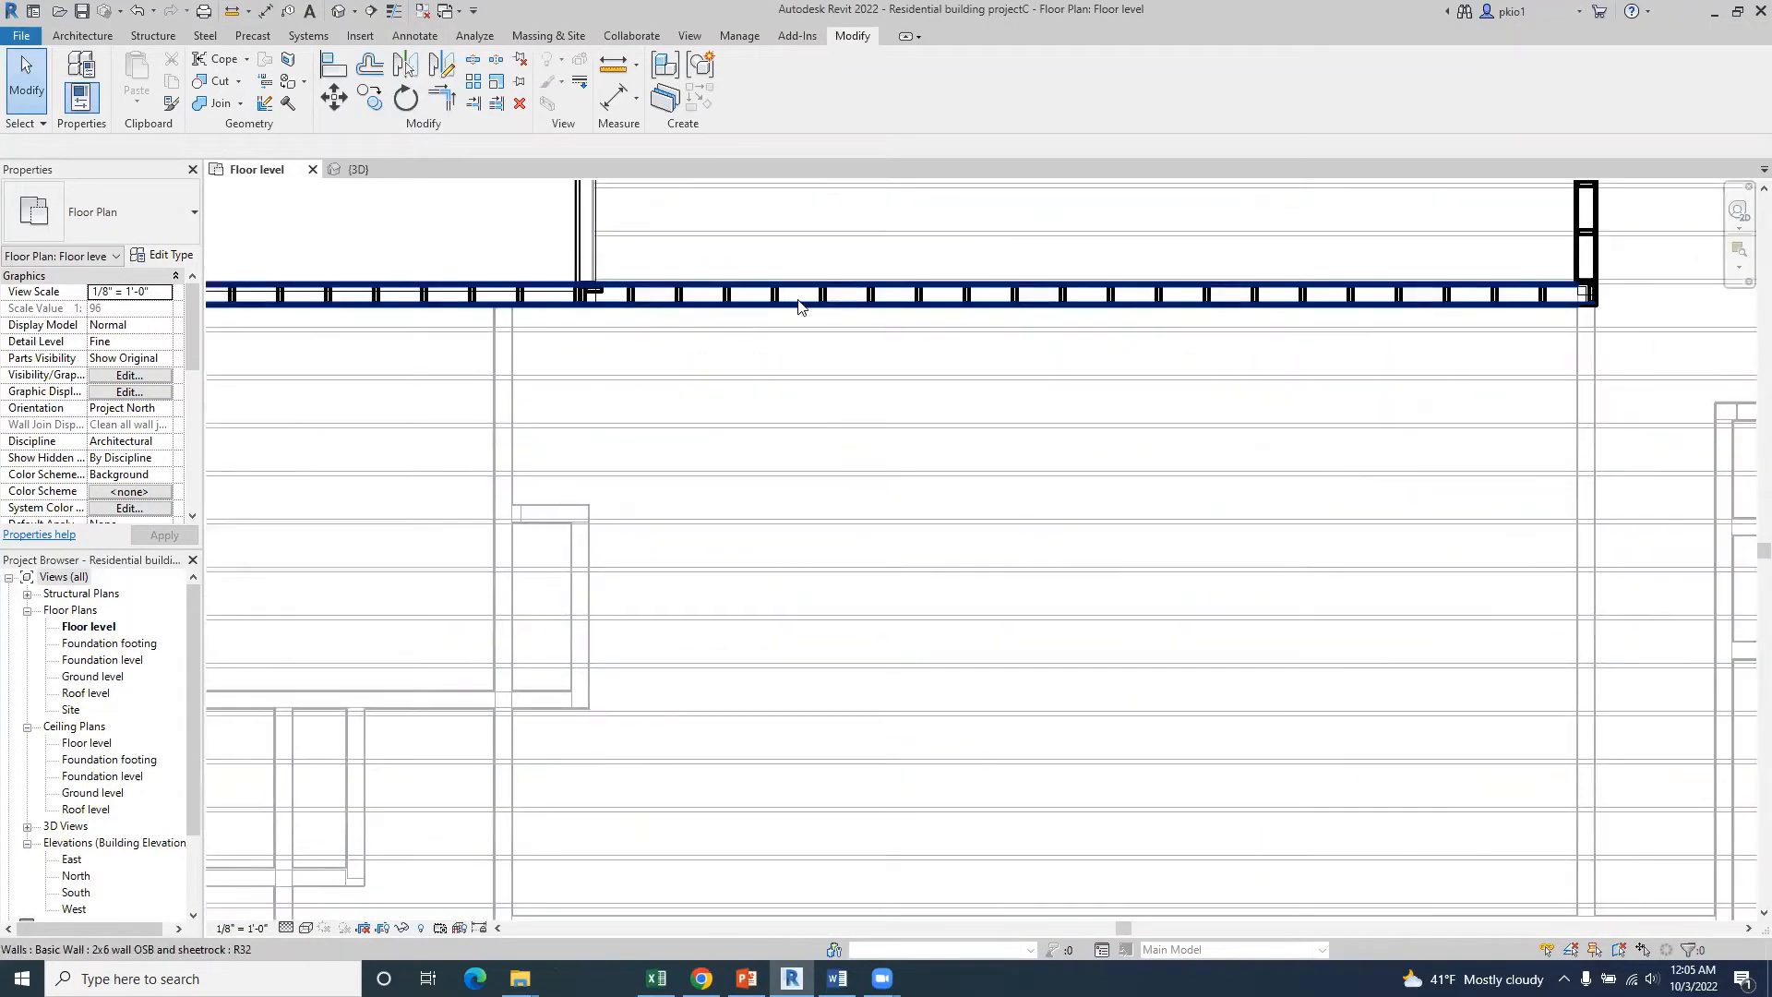
scroll(794, 294, "up", 3)
left_click(798, 338)
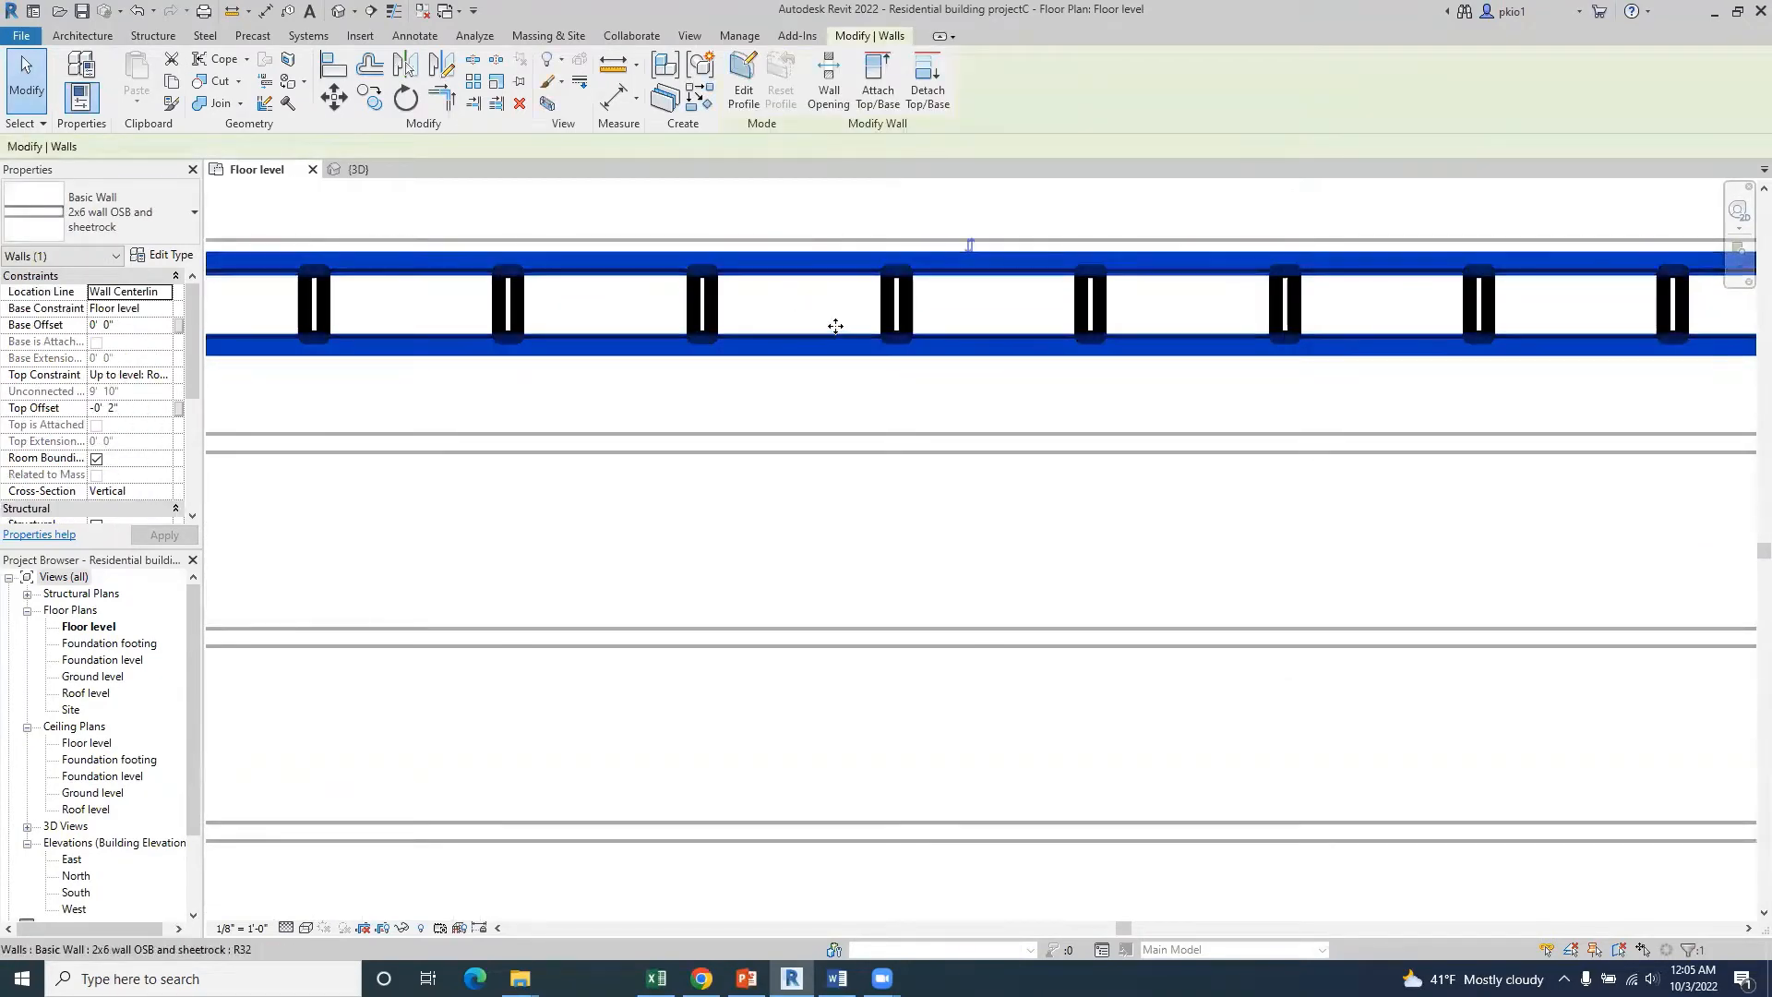
scroll(860, 309, "down", 5)
scroll(460, 411, "up", 4)
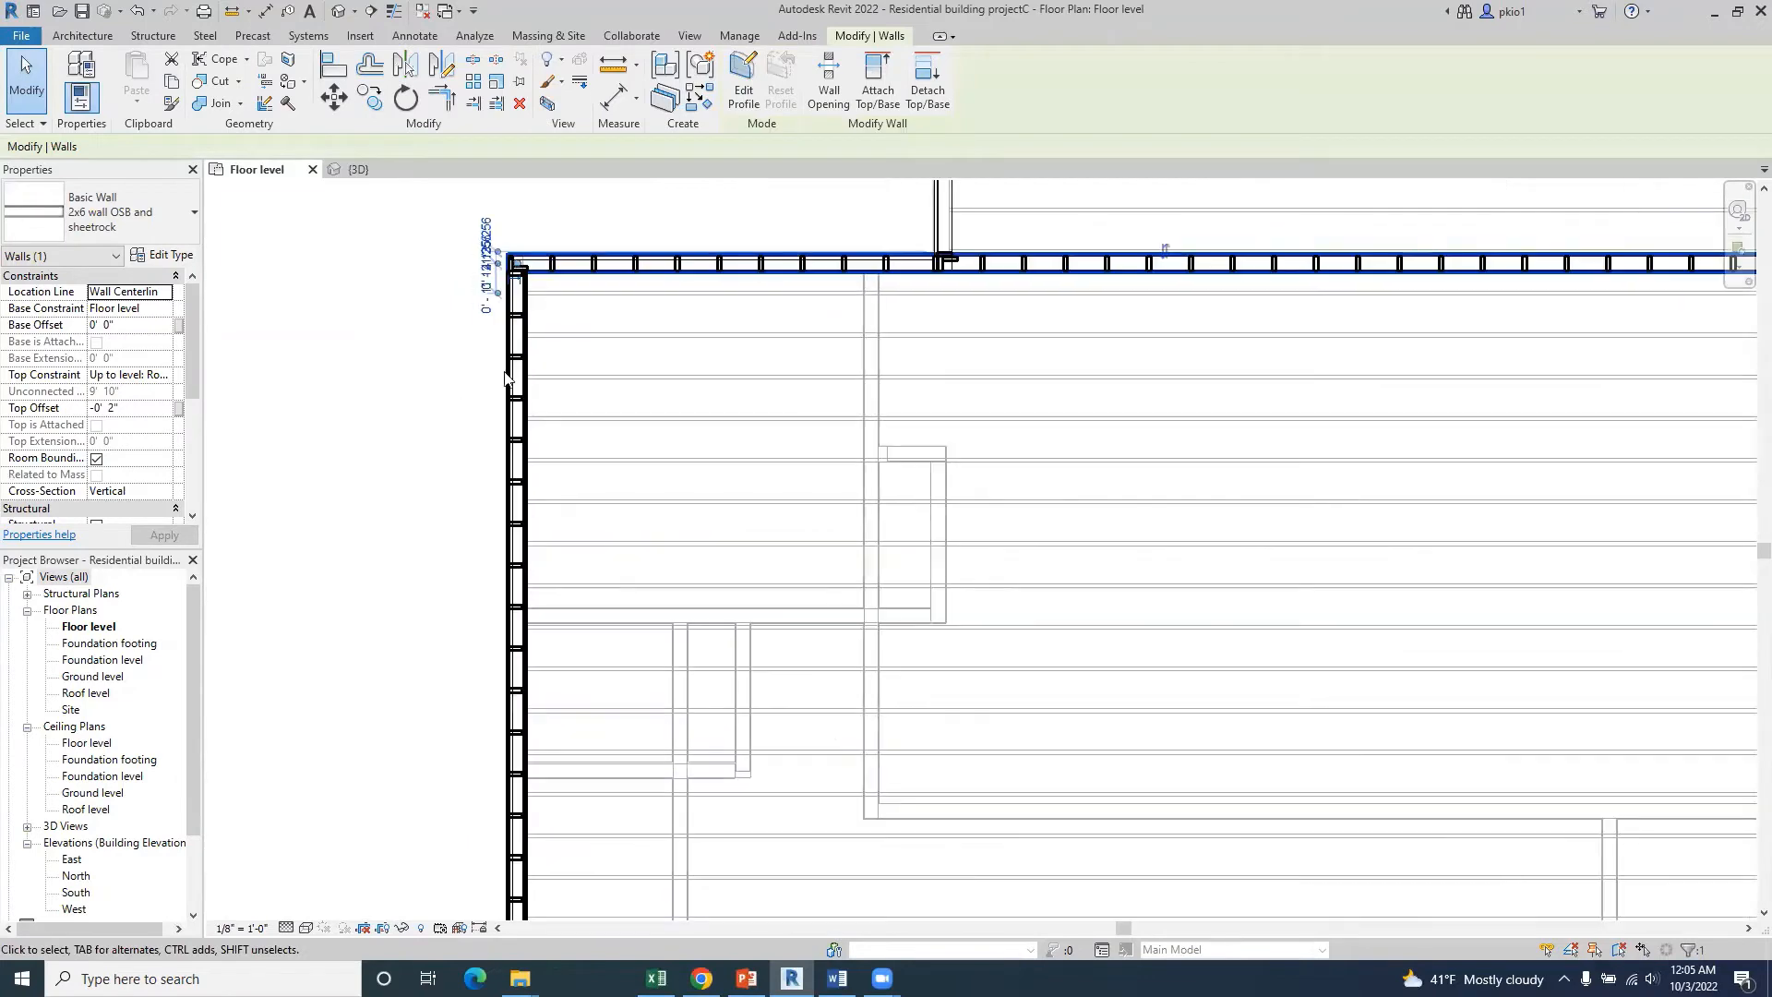
- Orient the main west wall so its exterior side faces away from the building
left_click(543, 493)
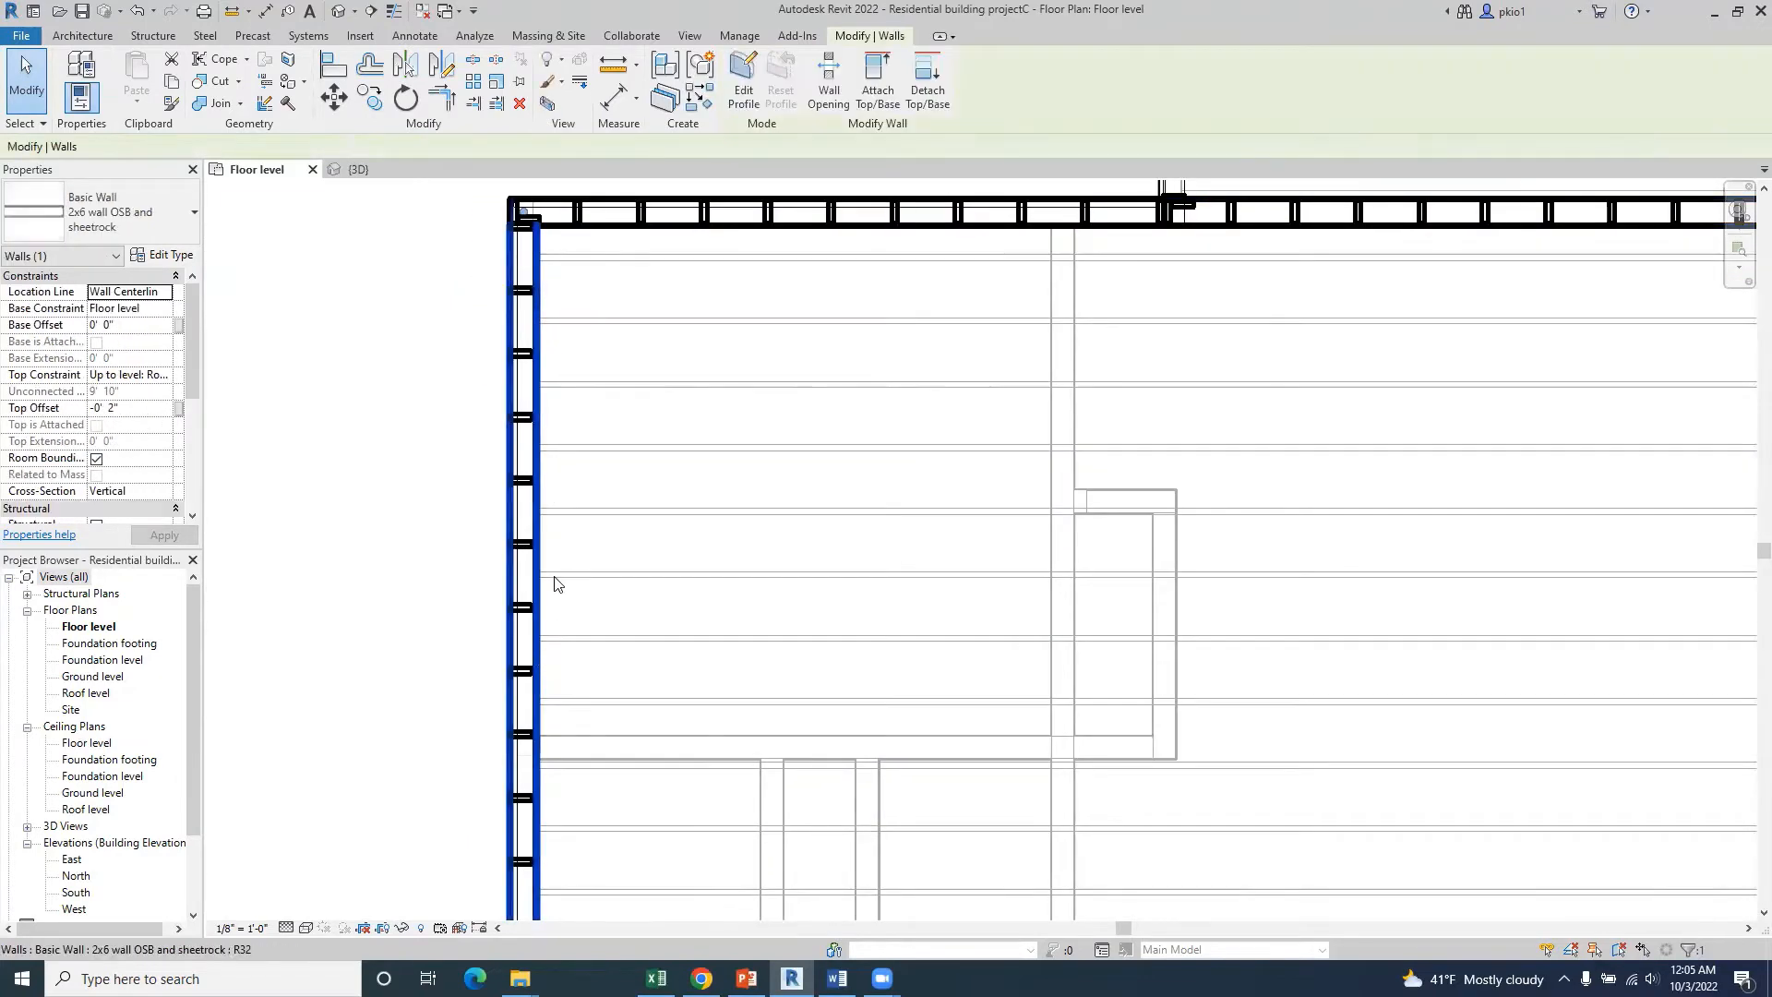
scroll(554, 585, "down", 2)
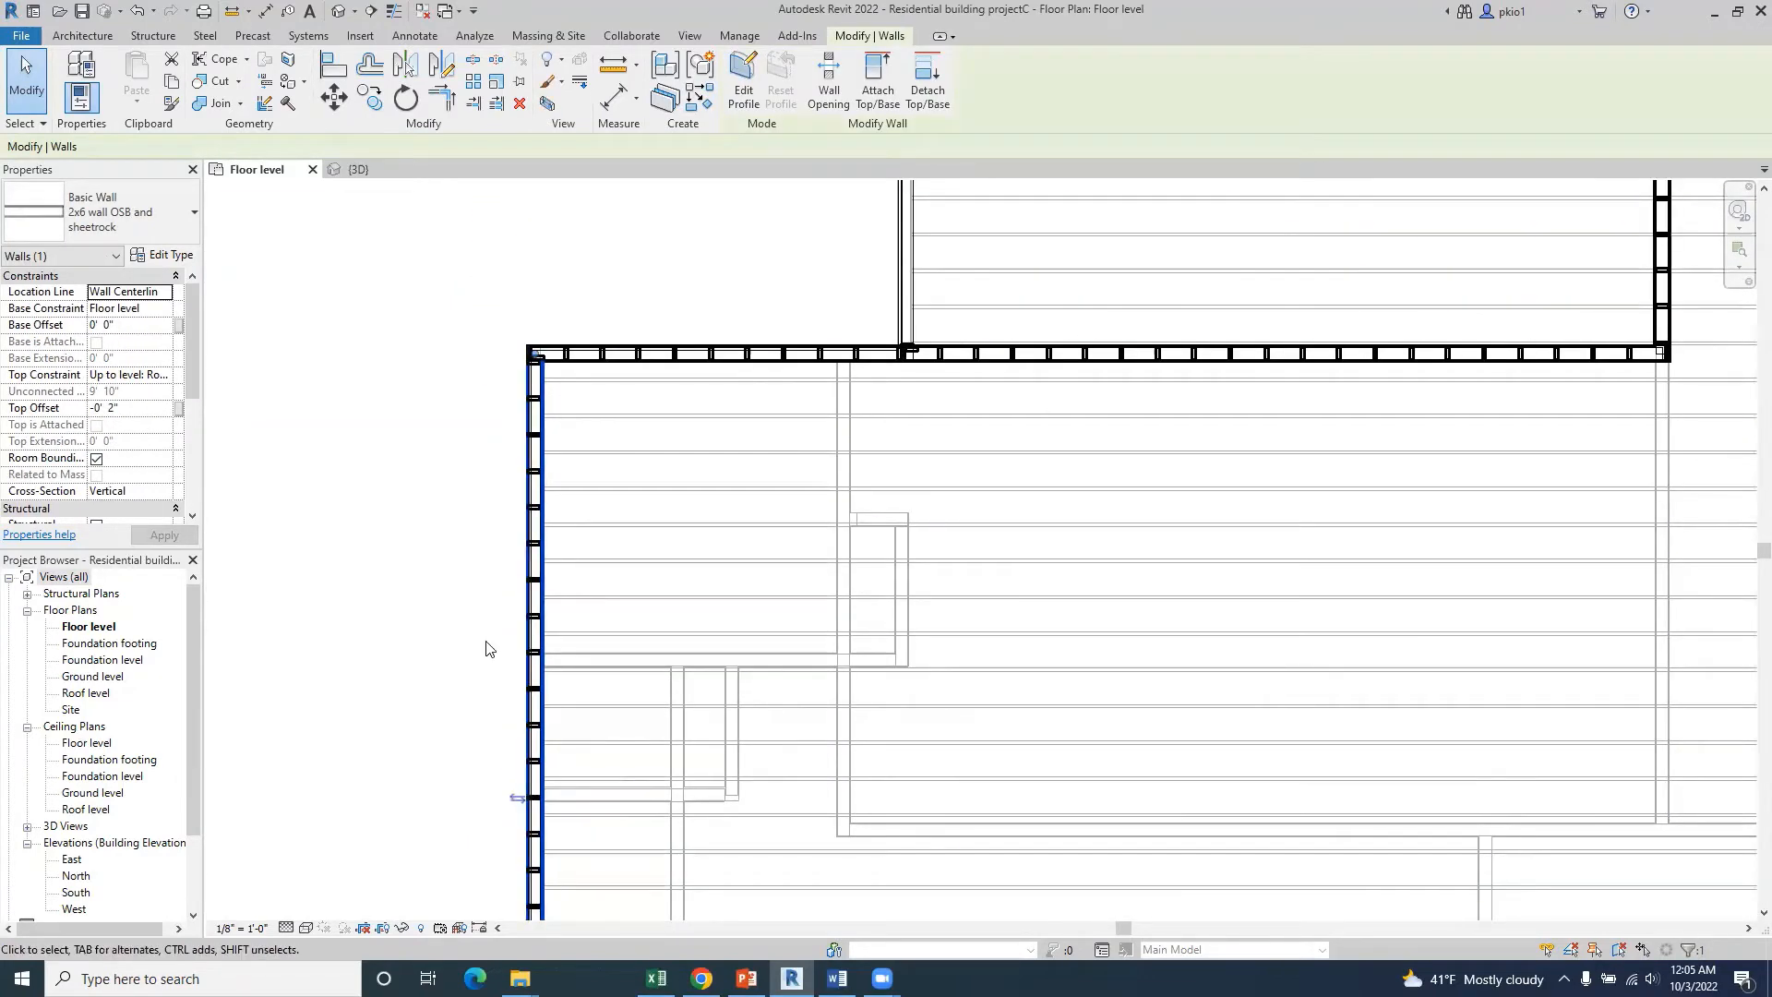
scroll(490, 645, "down", 3)
scroll(625, 708, "up", 6)
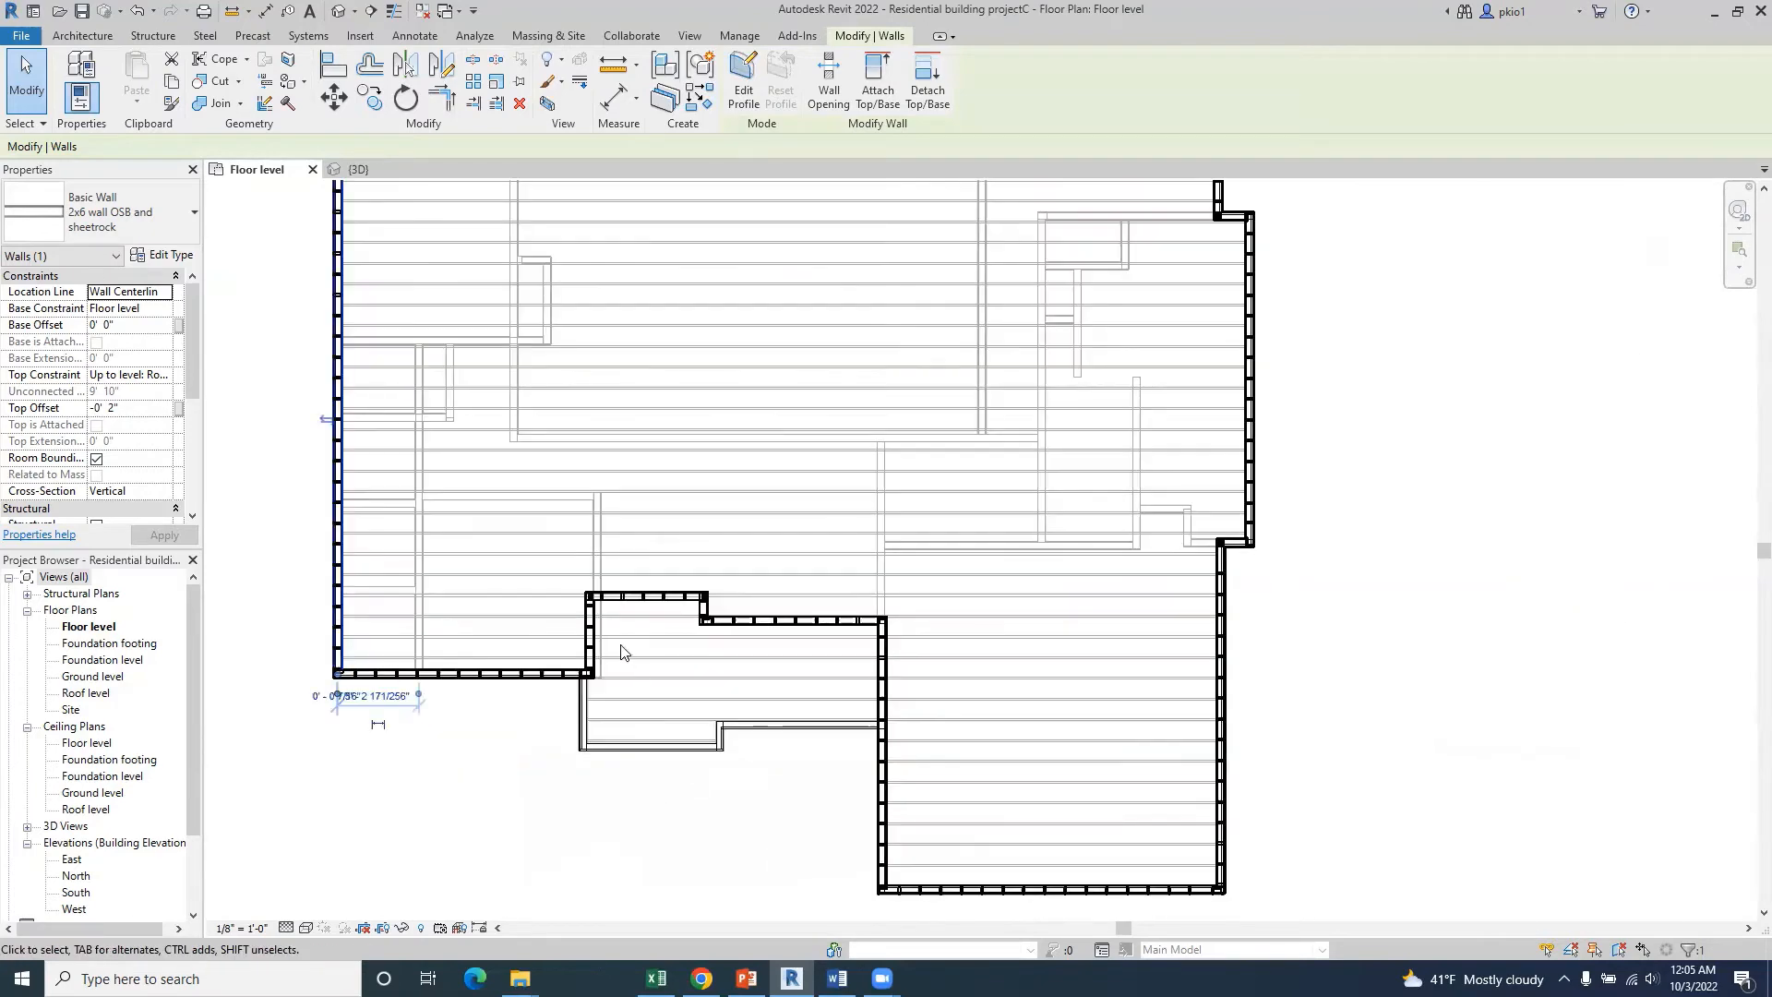
- Flip the orientation of the recess's west wall, both back walls and the short jog wall so their exterior sides face the recess
key("Escape")
left_click(564, 609)
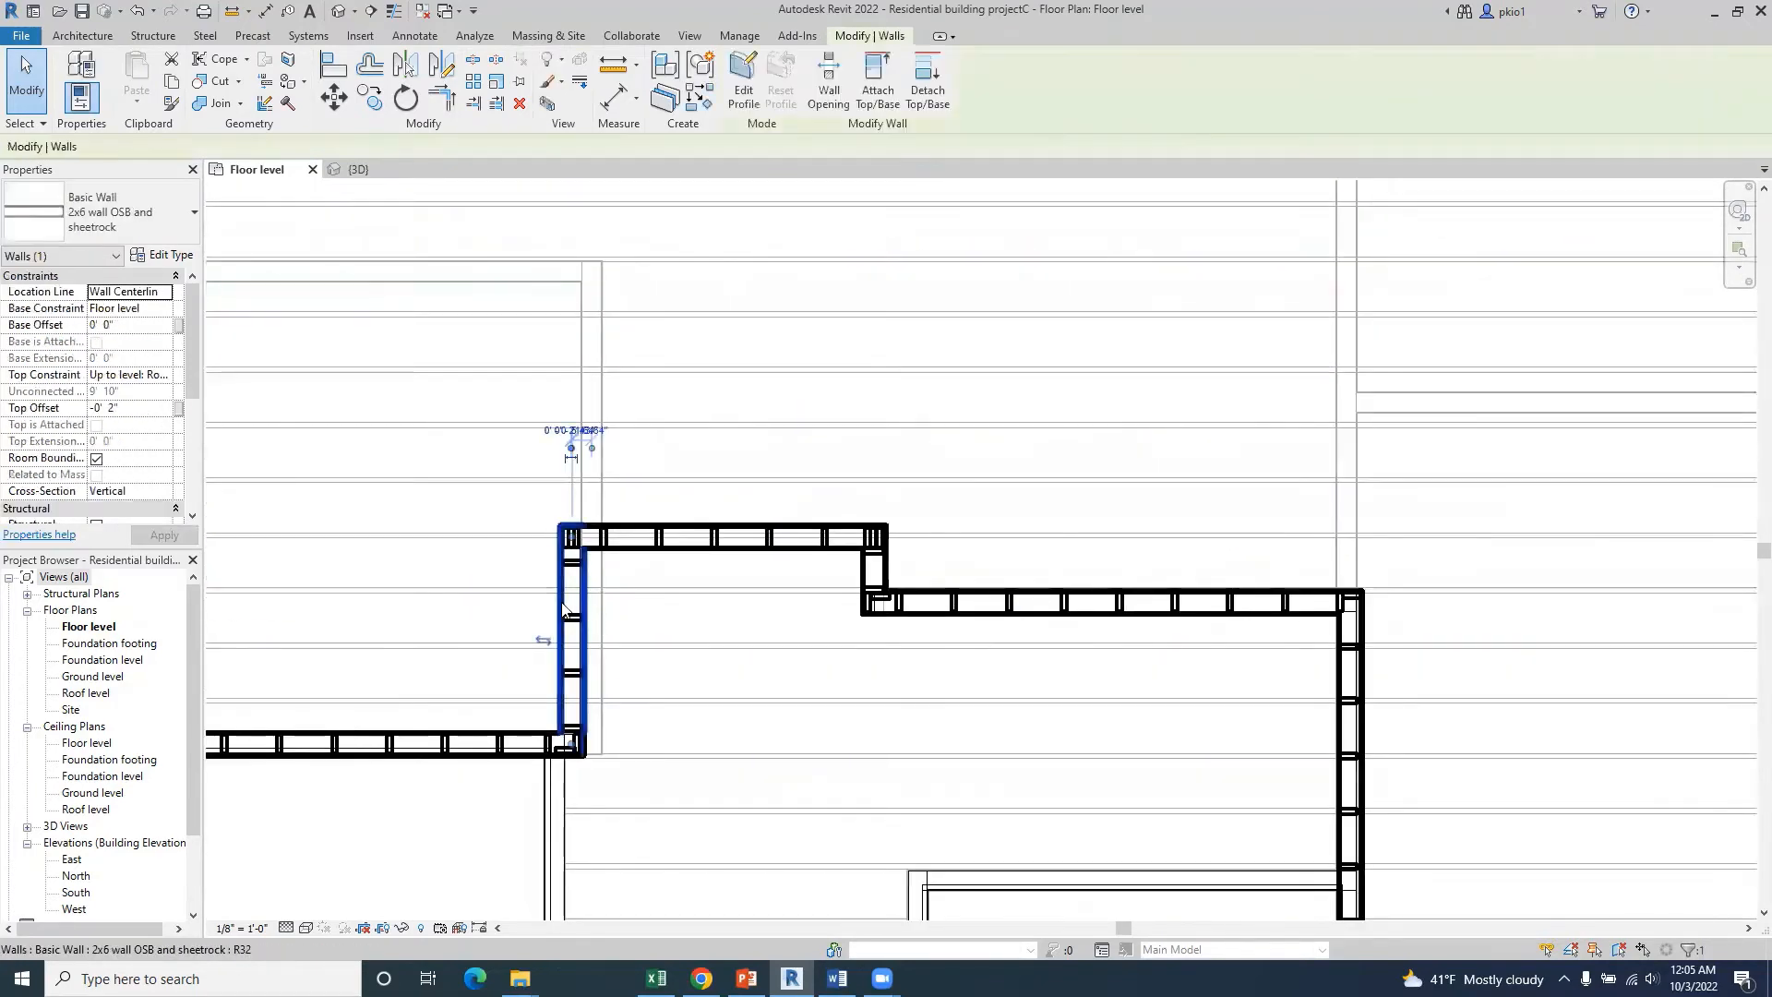
left_click(728, 556)
key("Escape")
left_click(748, 555)
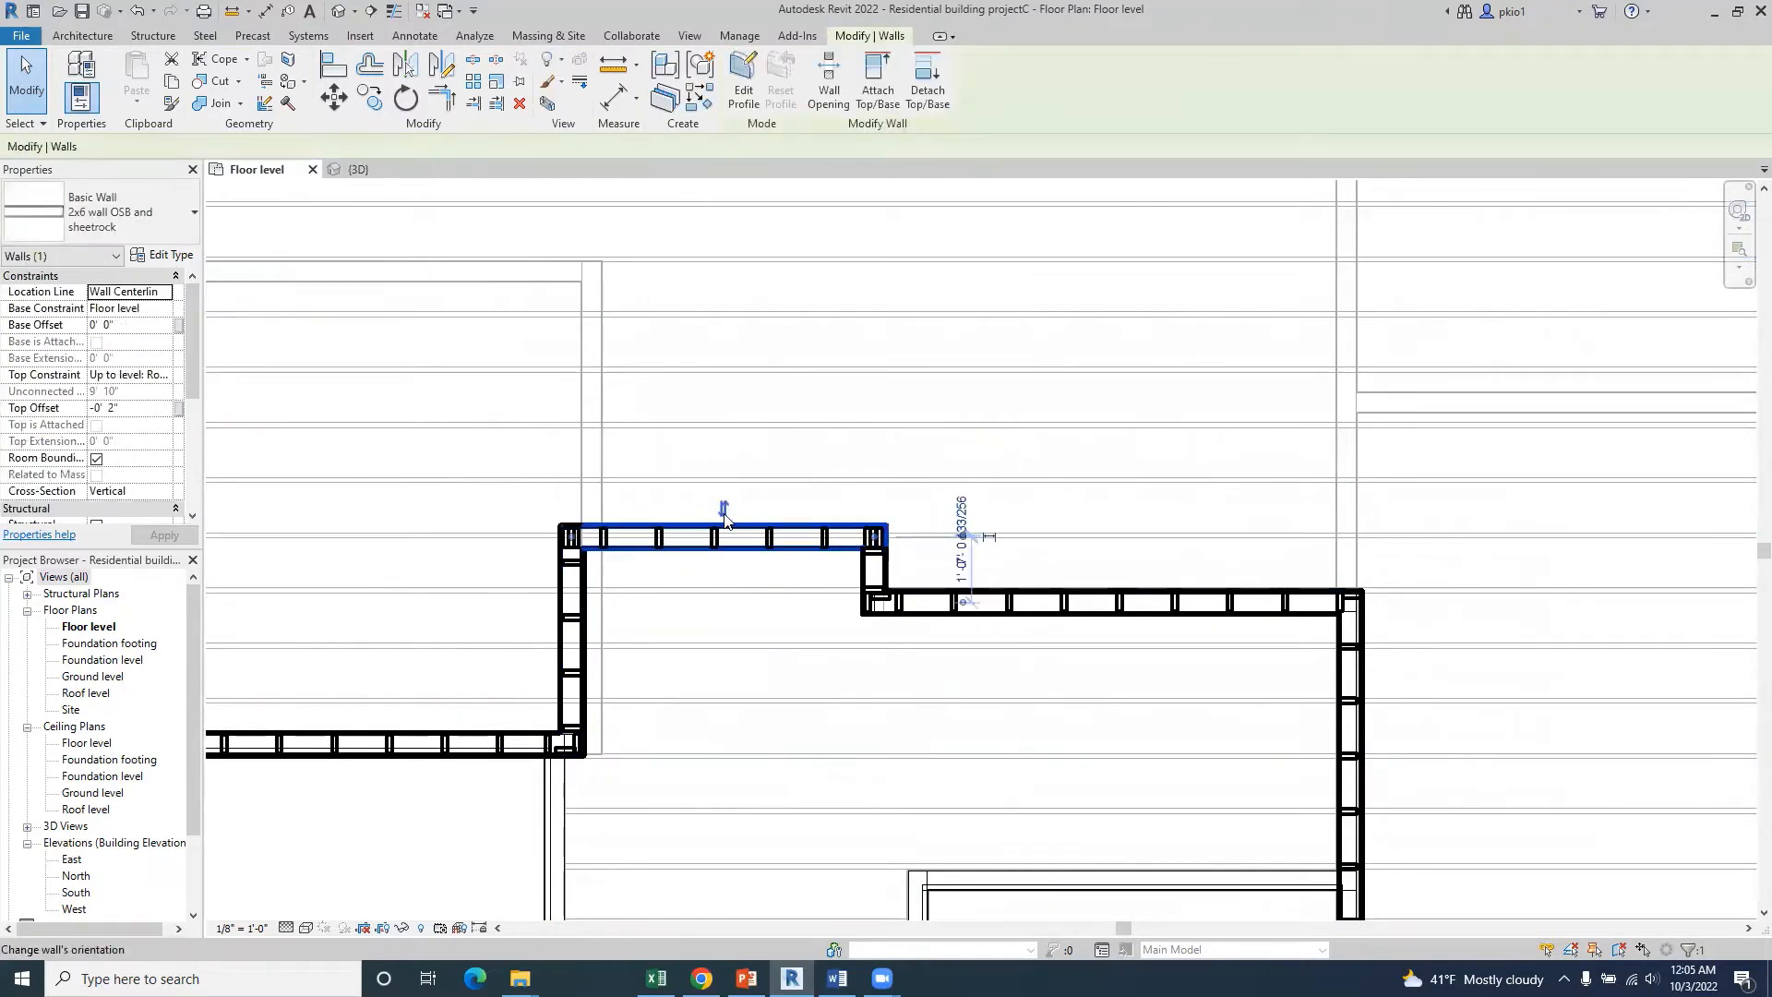
left_click(888, 579)
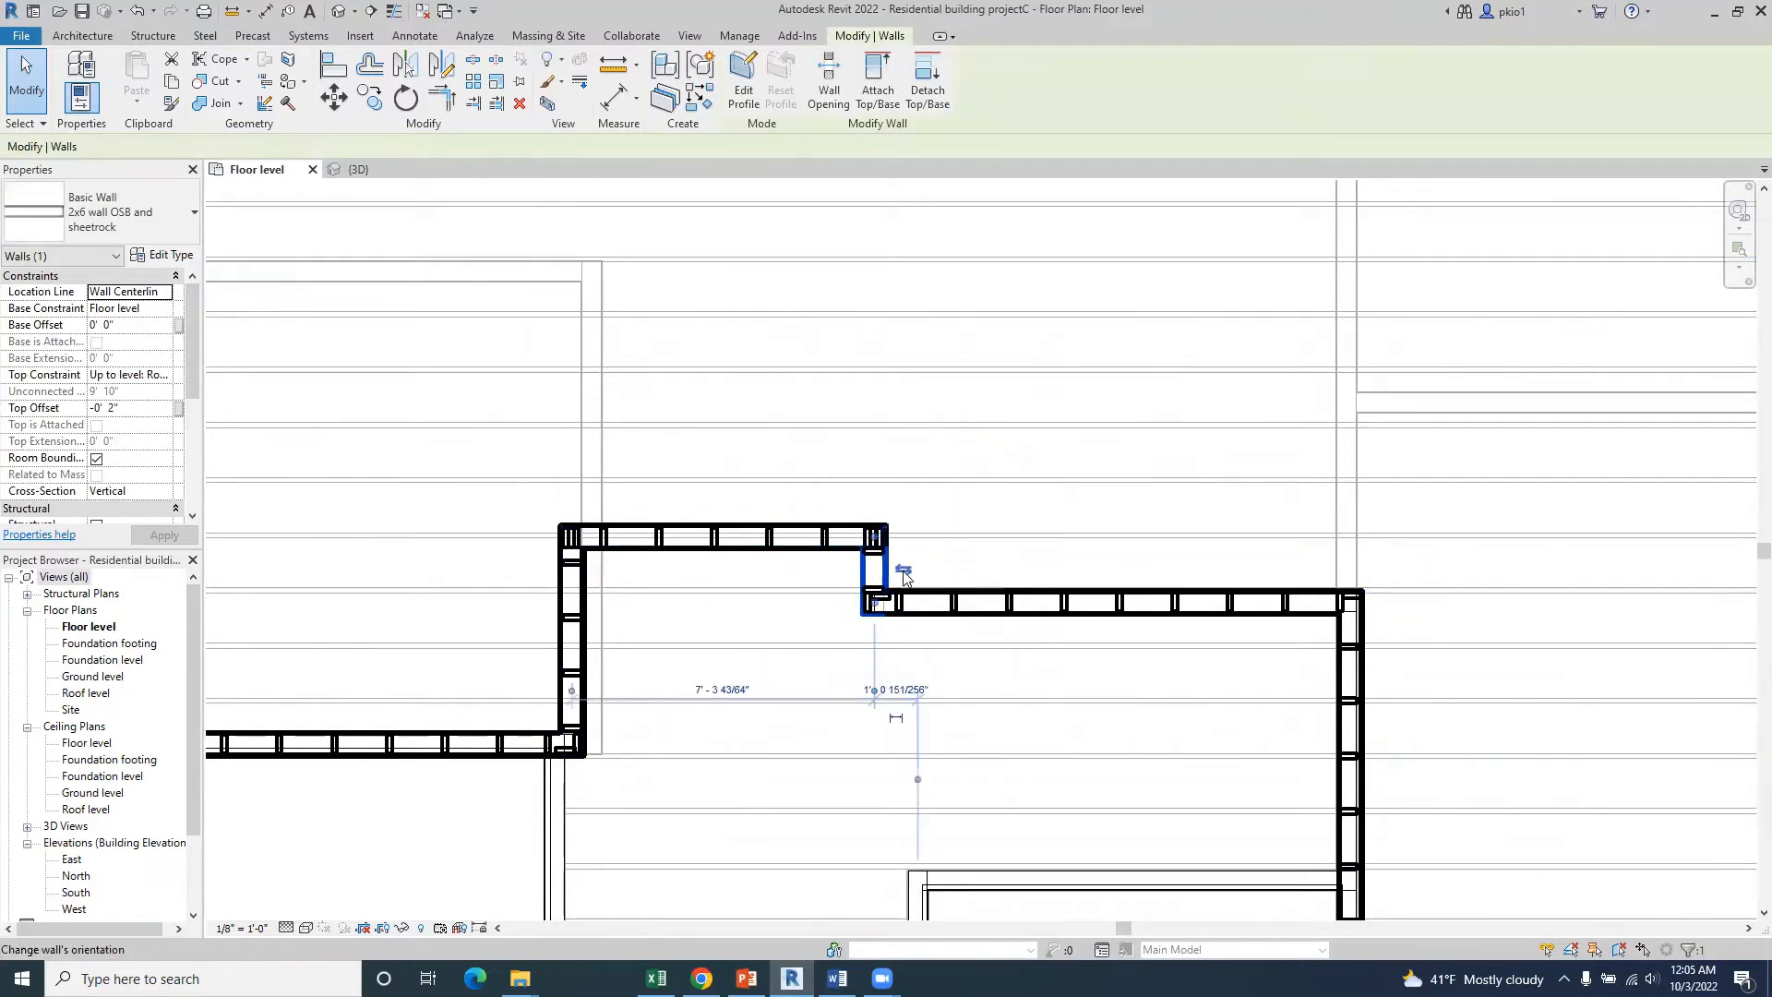
left_click(1064, 598)
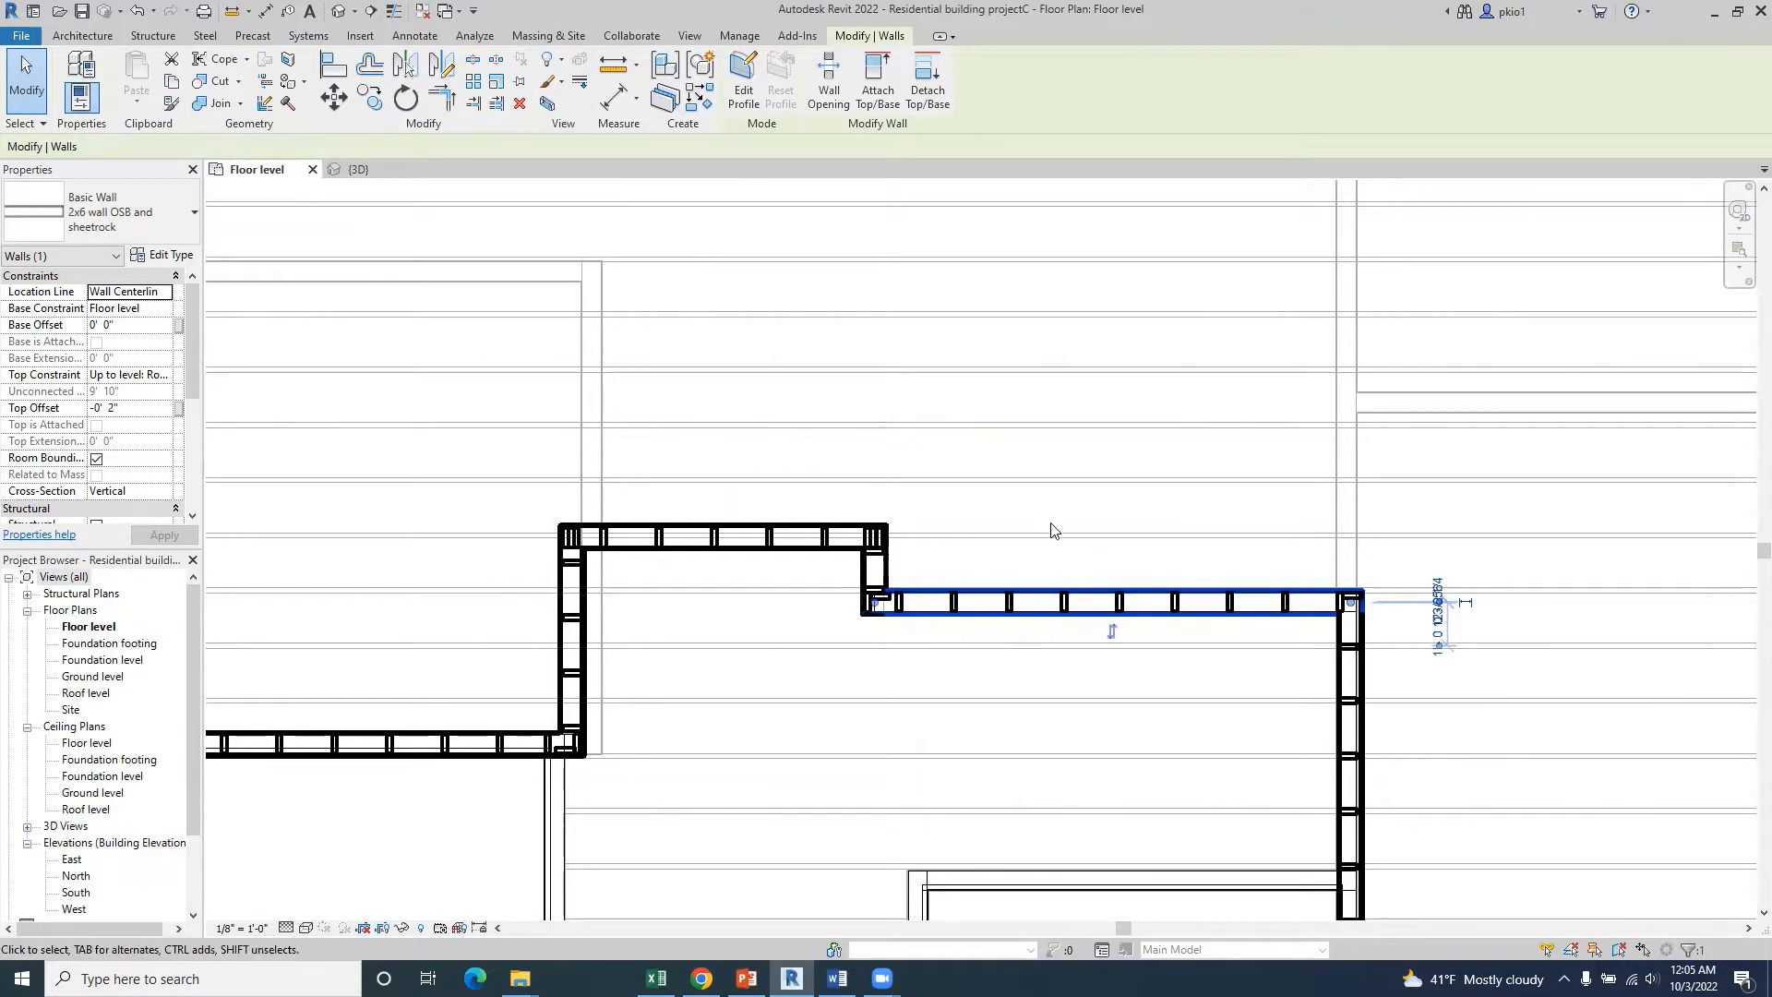
- Flip the south projecting wing's west and south walls so their exterior sides face outward
scroll(1043, 522, "down", 5)
scroll(1197, 603, "up", 3)
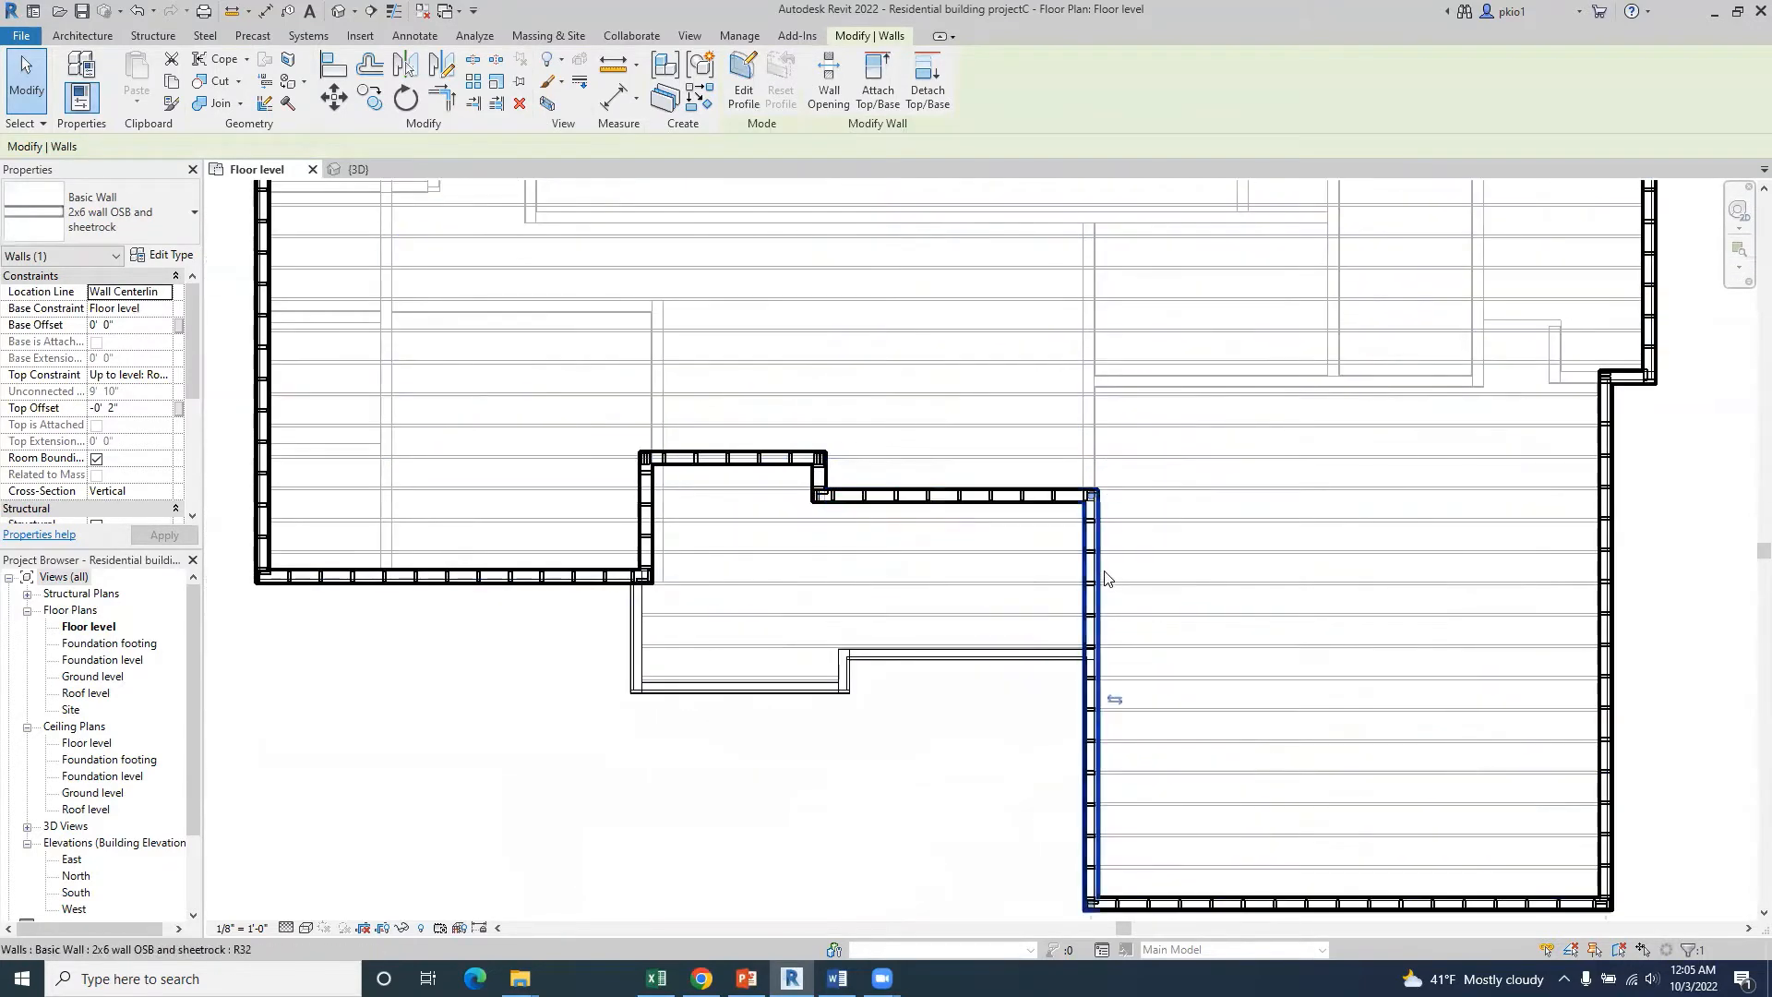
left_click(1124, 704)
scroll(960, 467, "down", 4)
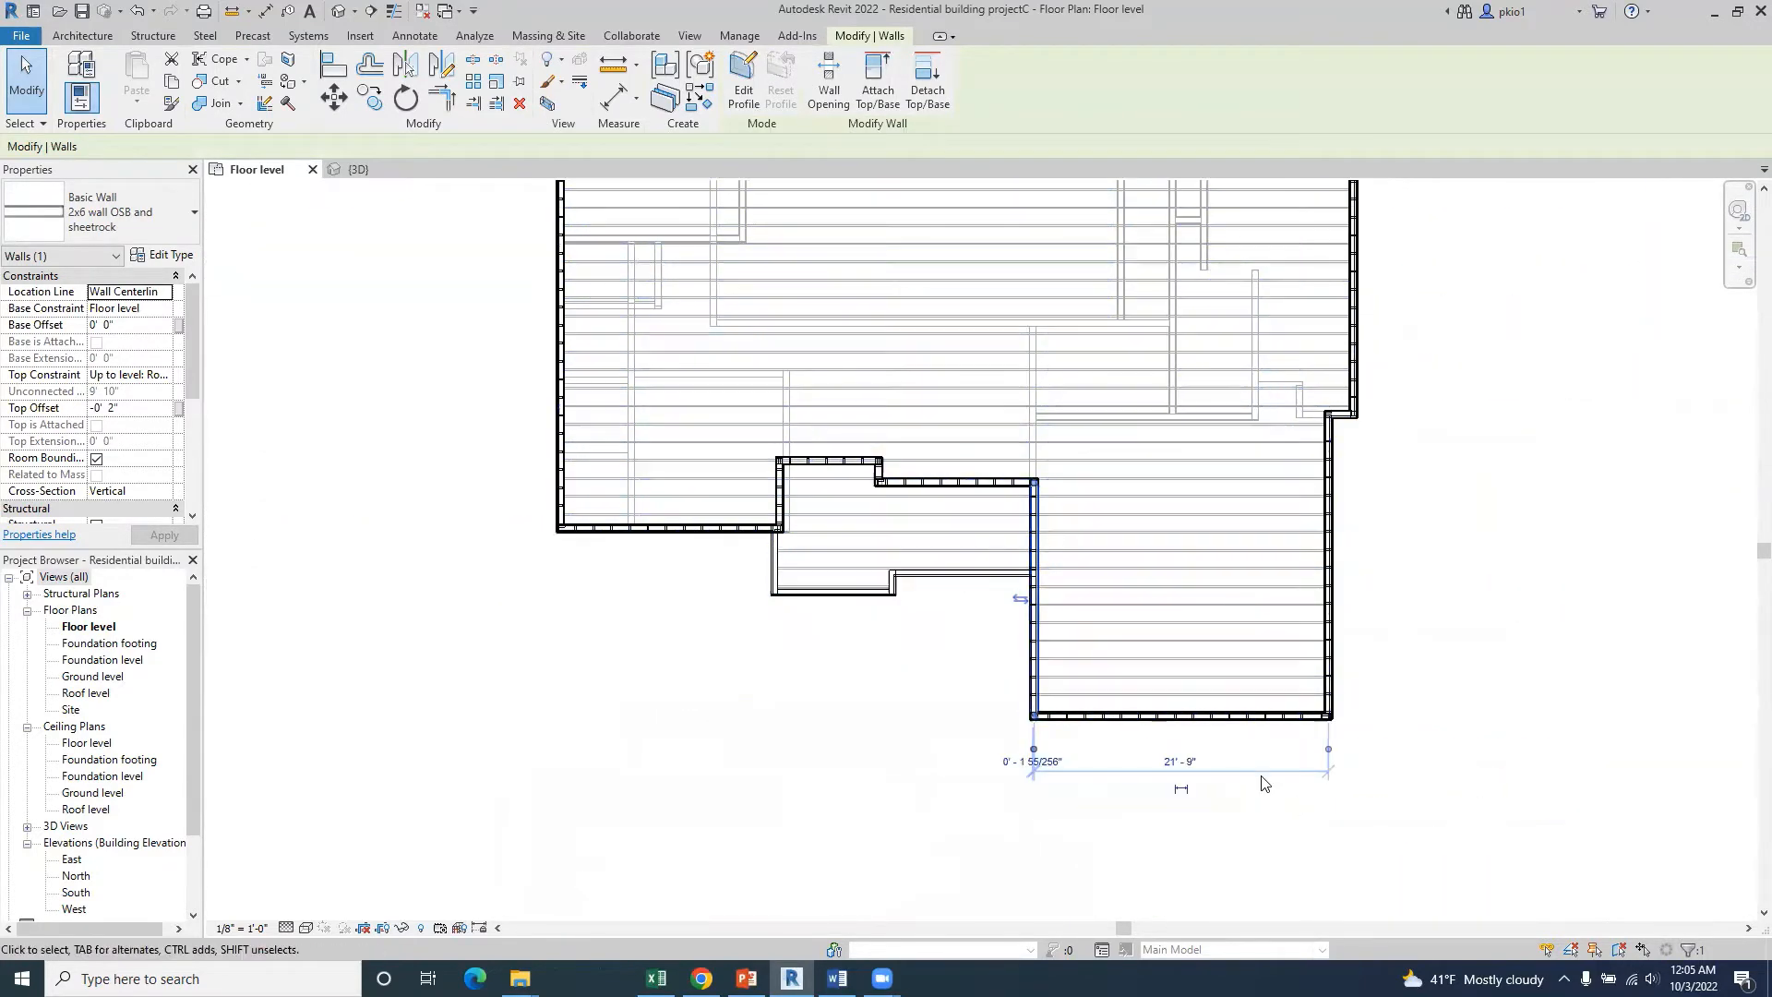
scroll(1263, 783, "up", 3)
scroll(1178, 681, "up", 5)
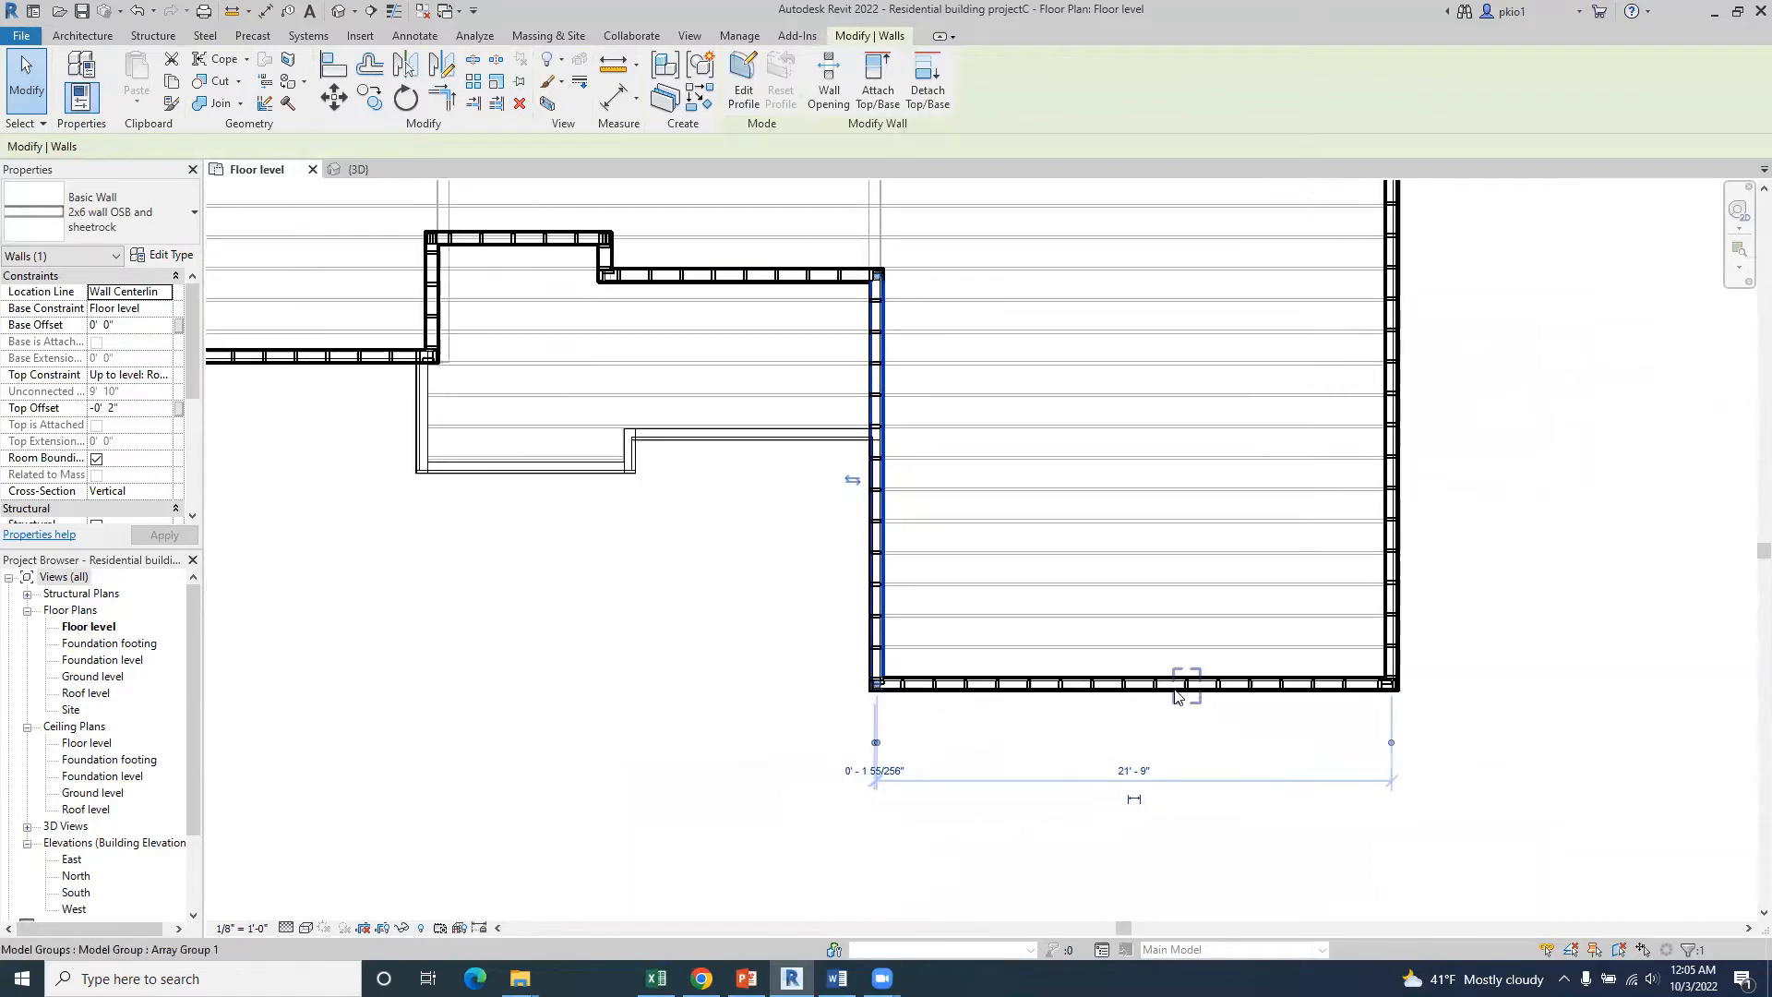
left_click(1160, 658)
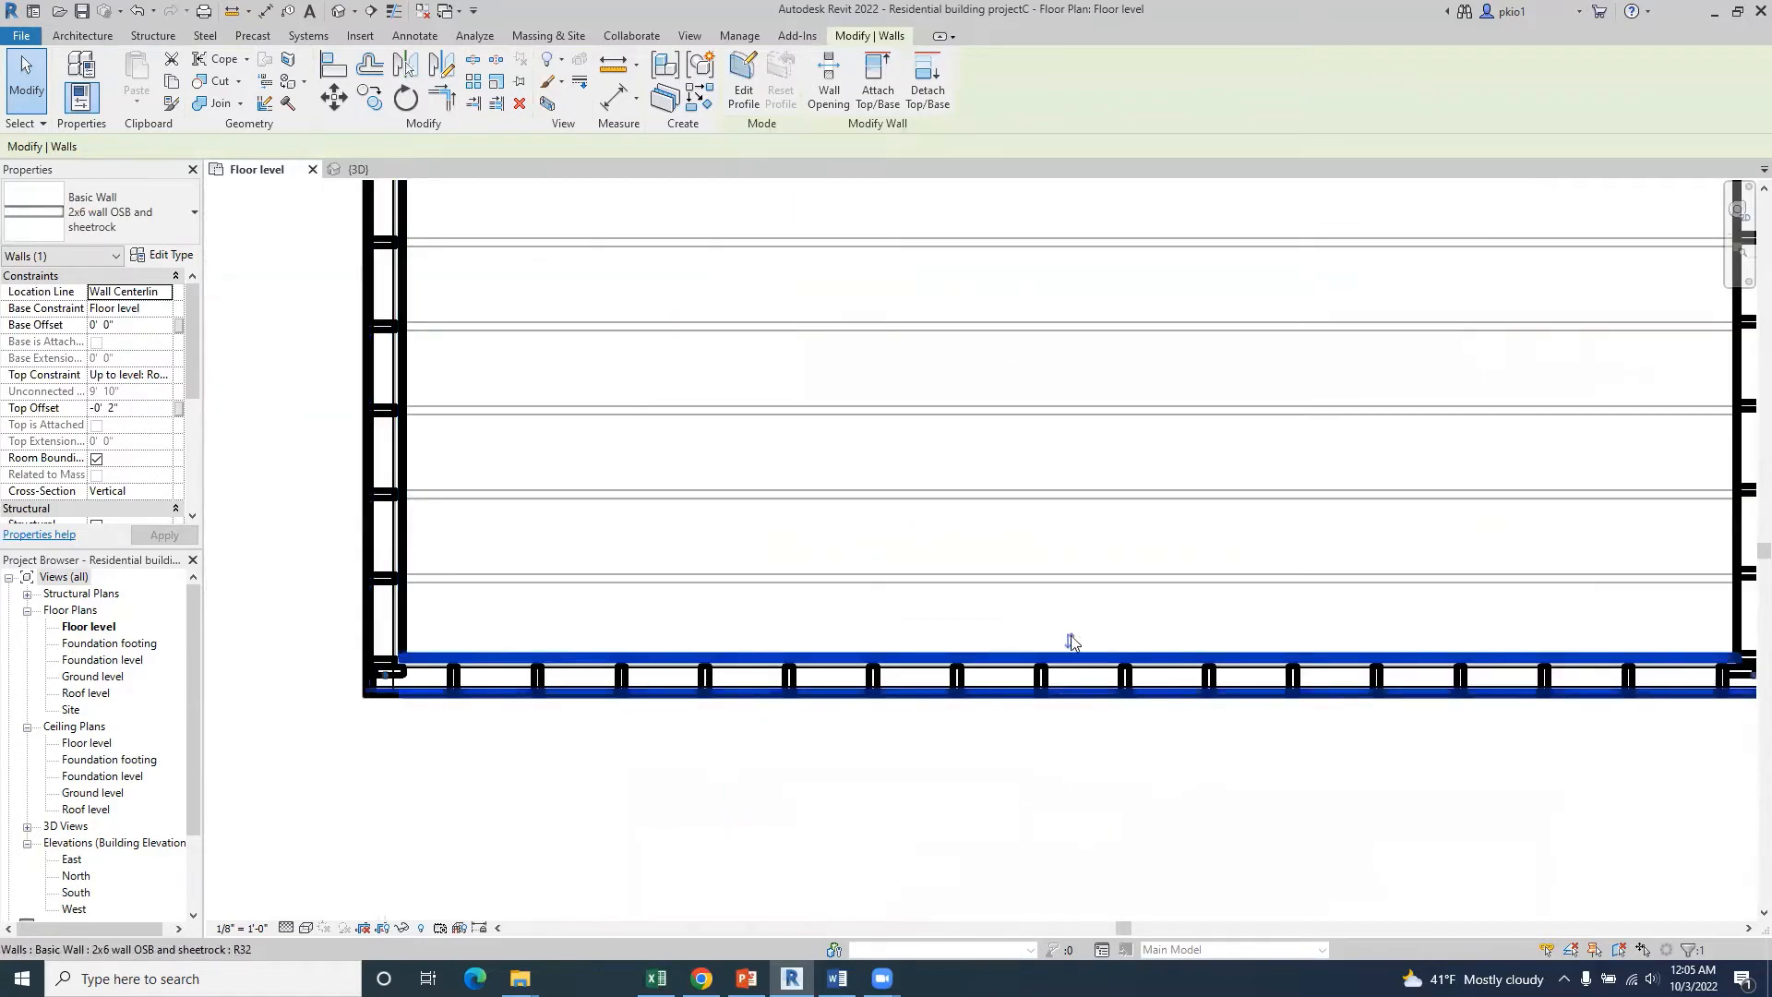
scroll(1065, 646, "down", 5)
scroll(1322, 528, "up", 2)
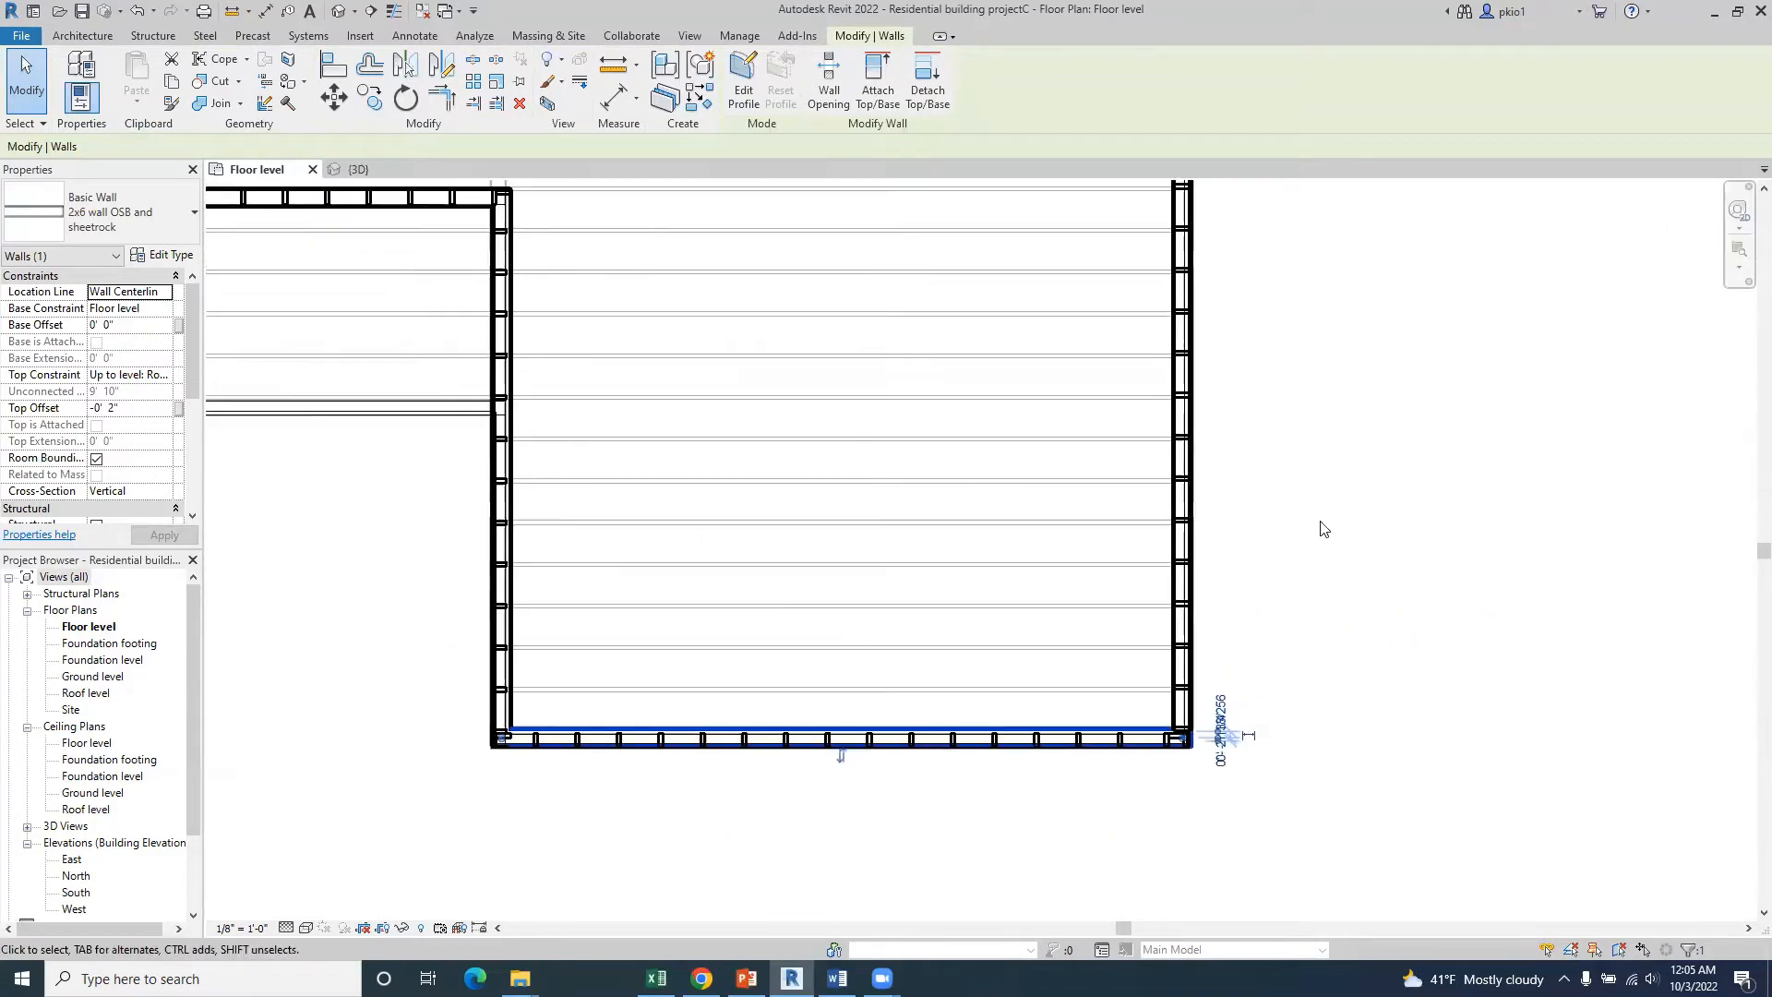
- Flip the south wing's east wall and the short jog wall at its north end to face outward
scroll(1238, 388, "up", 2)
left_click(1163, 374)
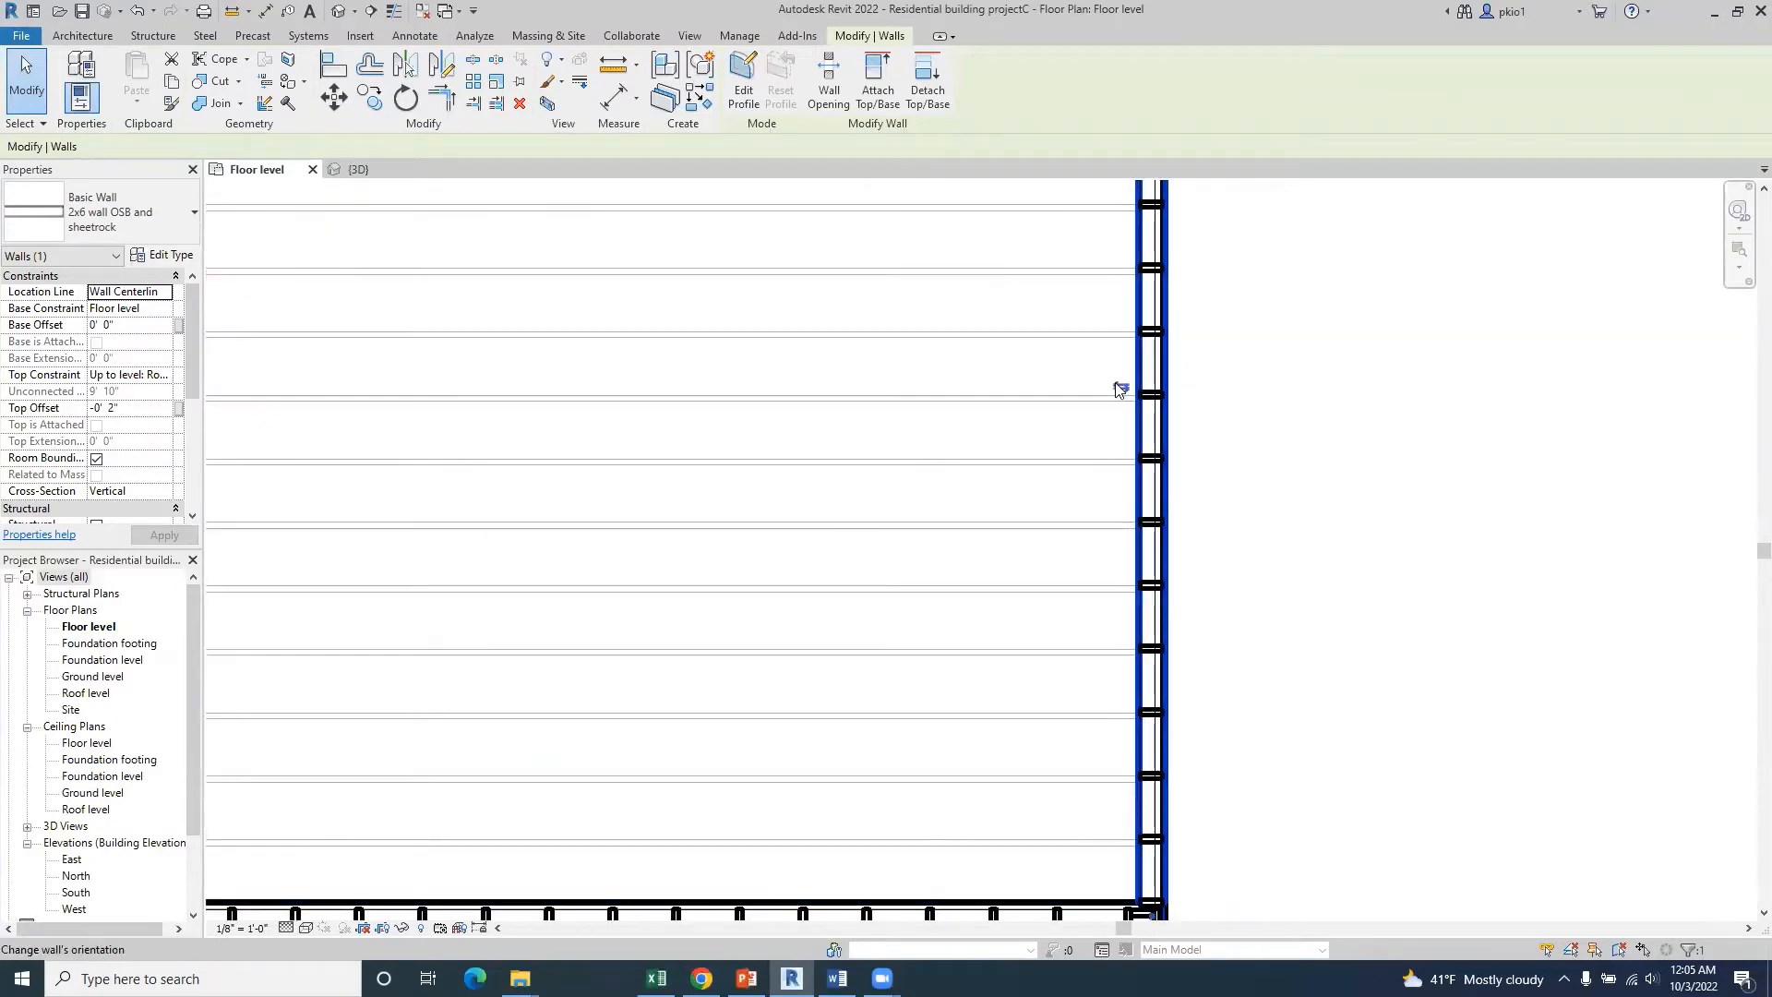
scroll(1120, 389, "down", 4)
scroll(1120, 348, "up", 4)
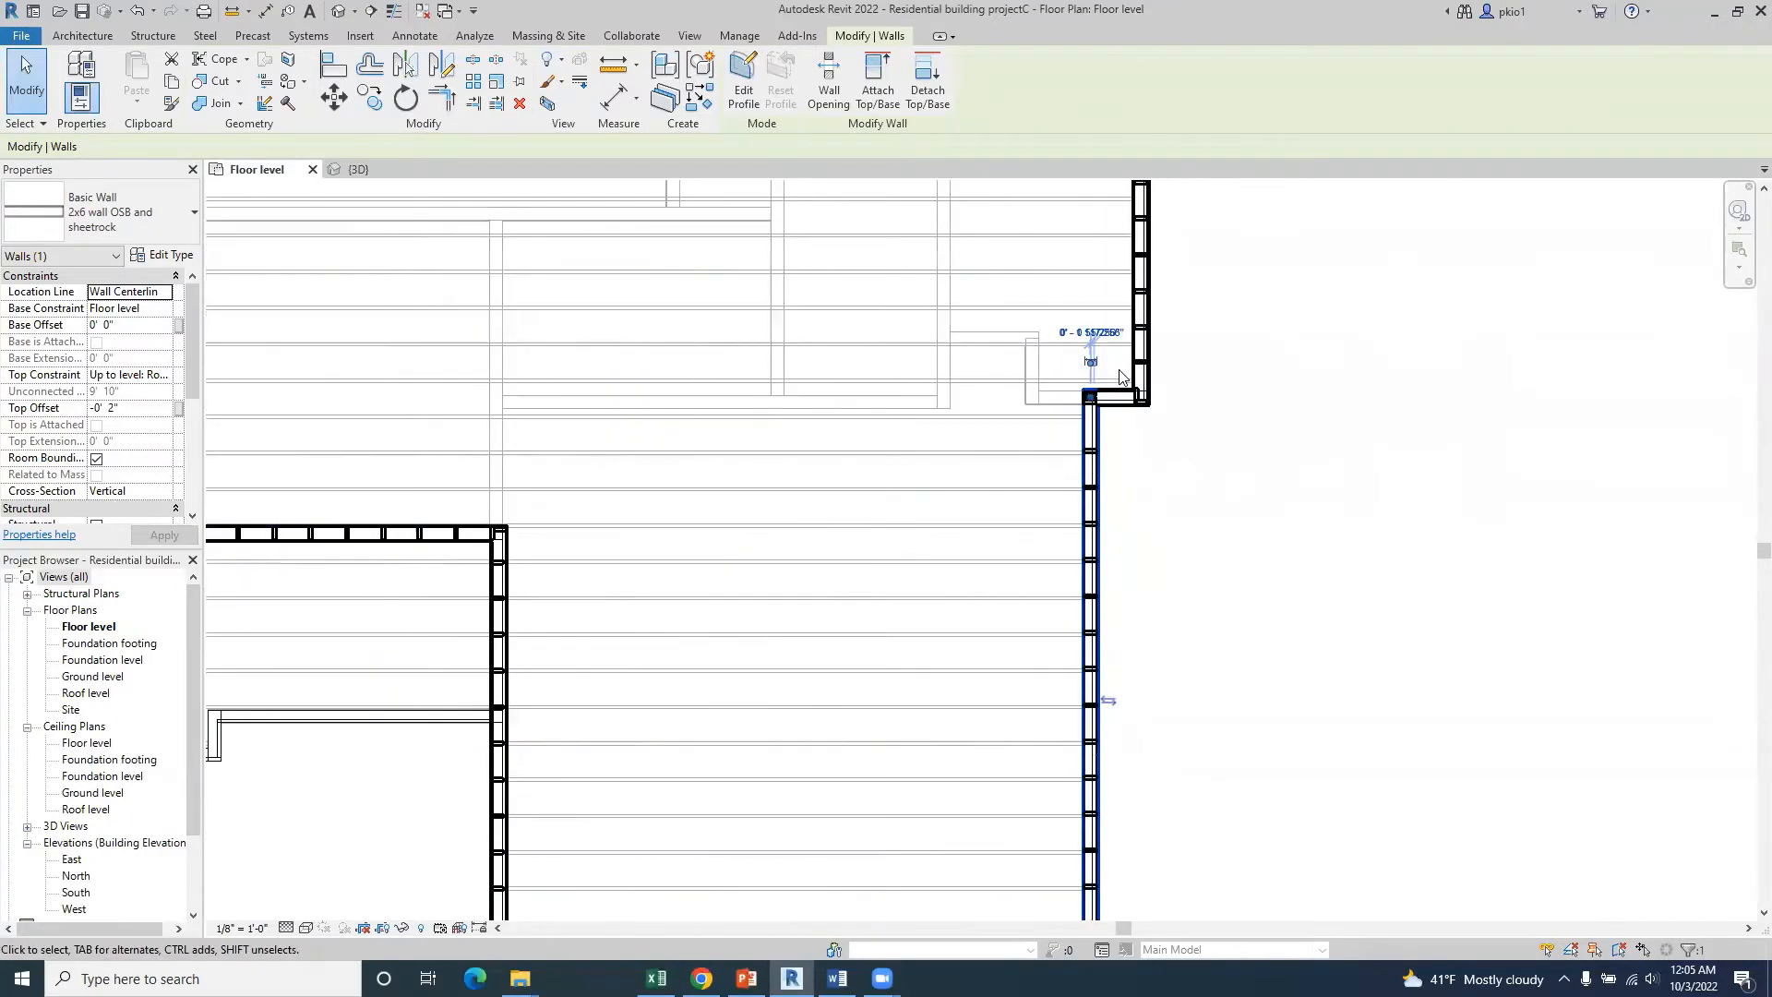
scroll(1120, 376, "up", 2)
left_click(1112, 413)
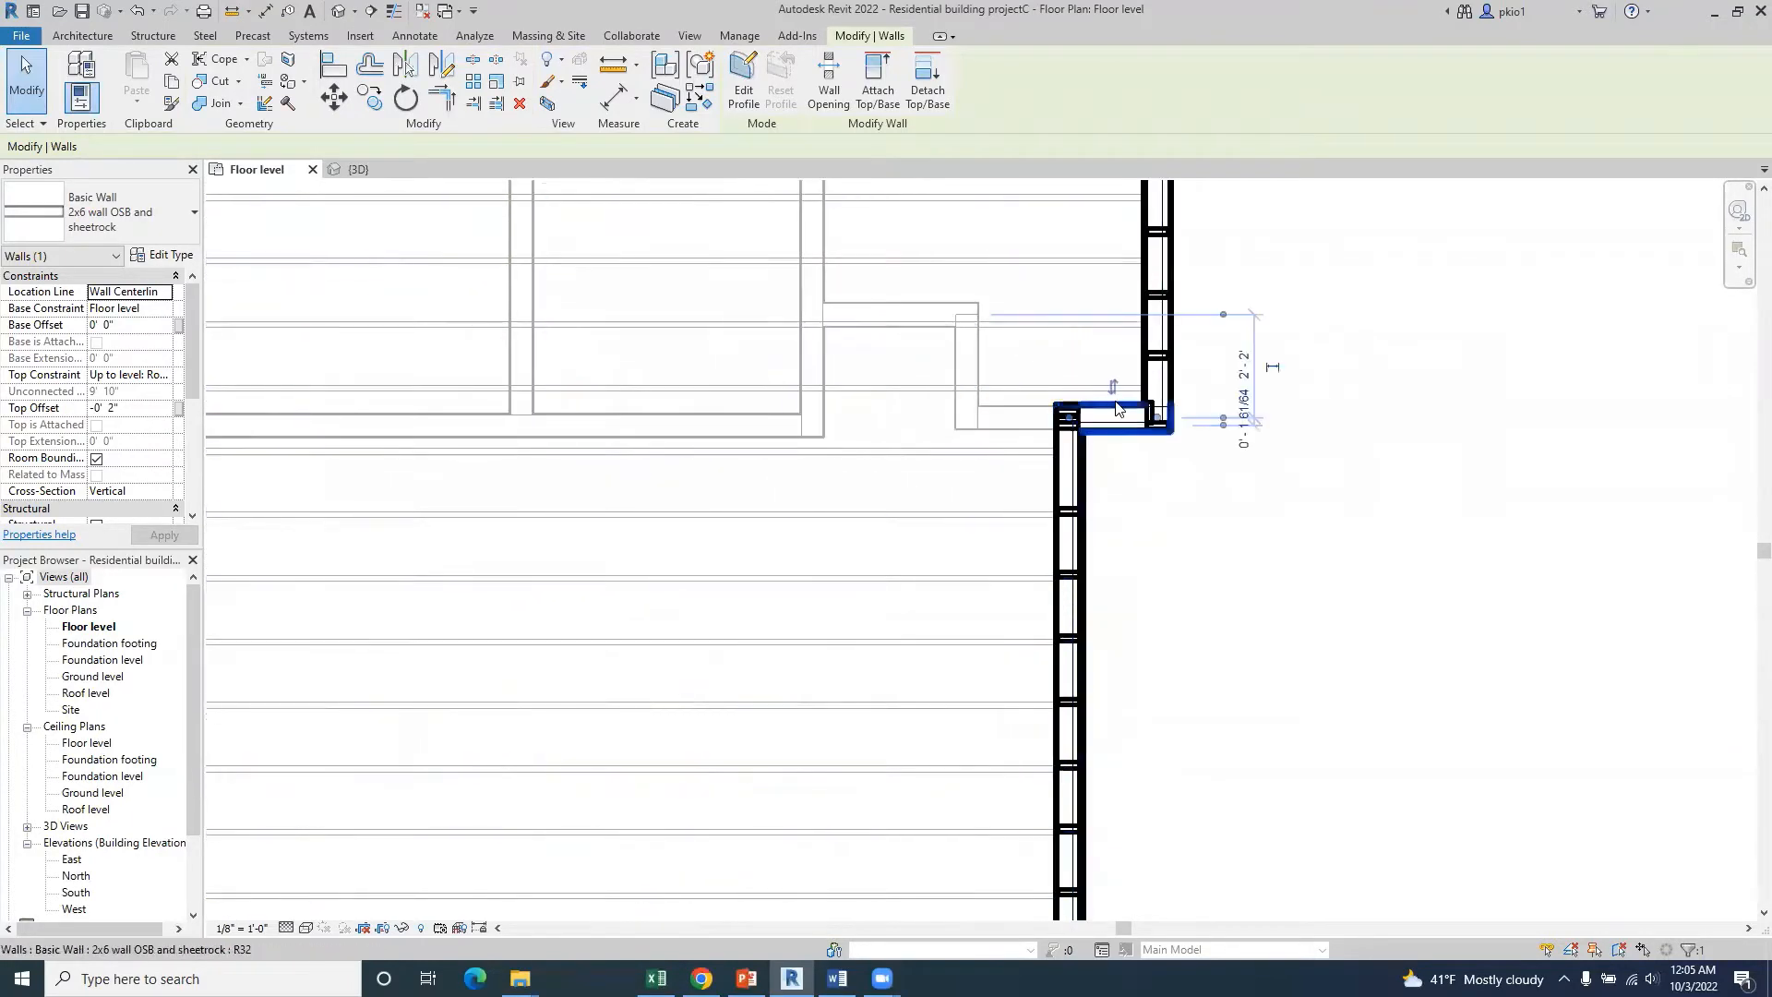
- Orient the main east wall, north of the south wing's jog, with its exterior side outward
left_click(1157, 356)
left_click(1165, 370)
scroll(1099, 489, "down", 1)
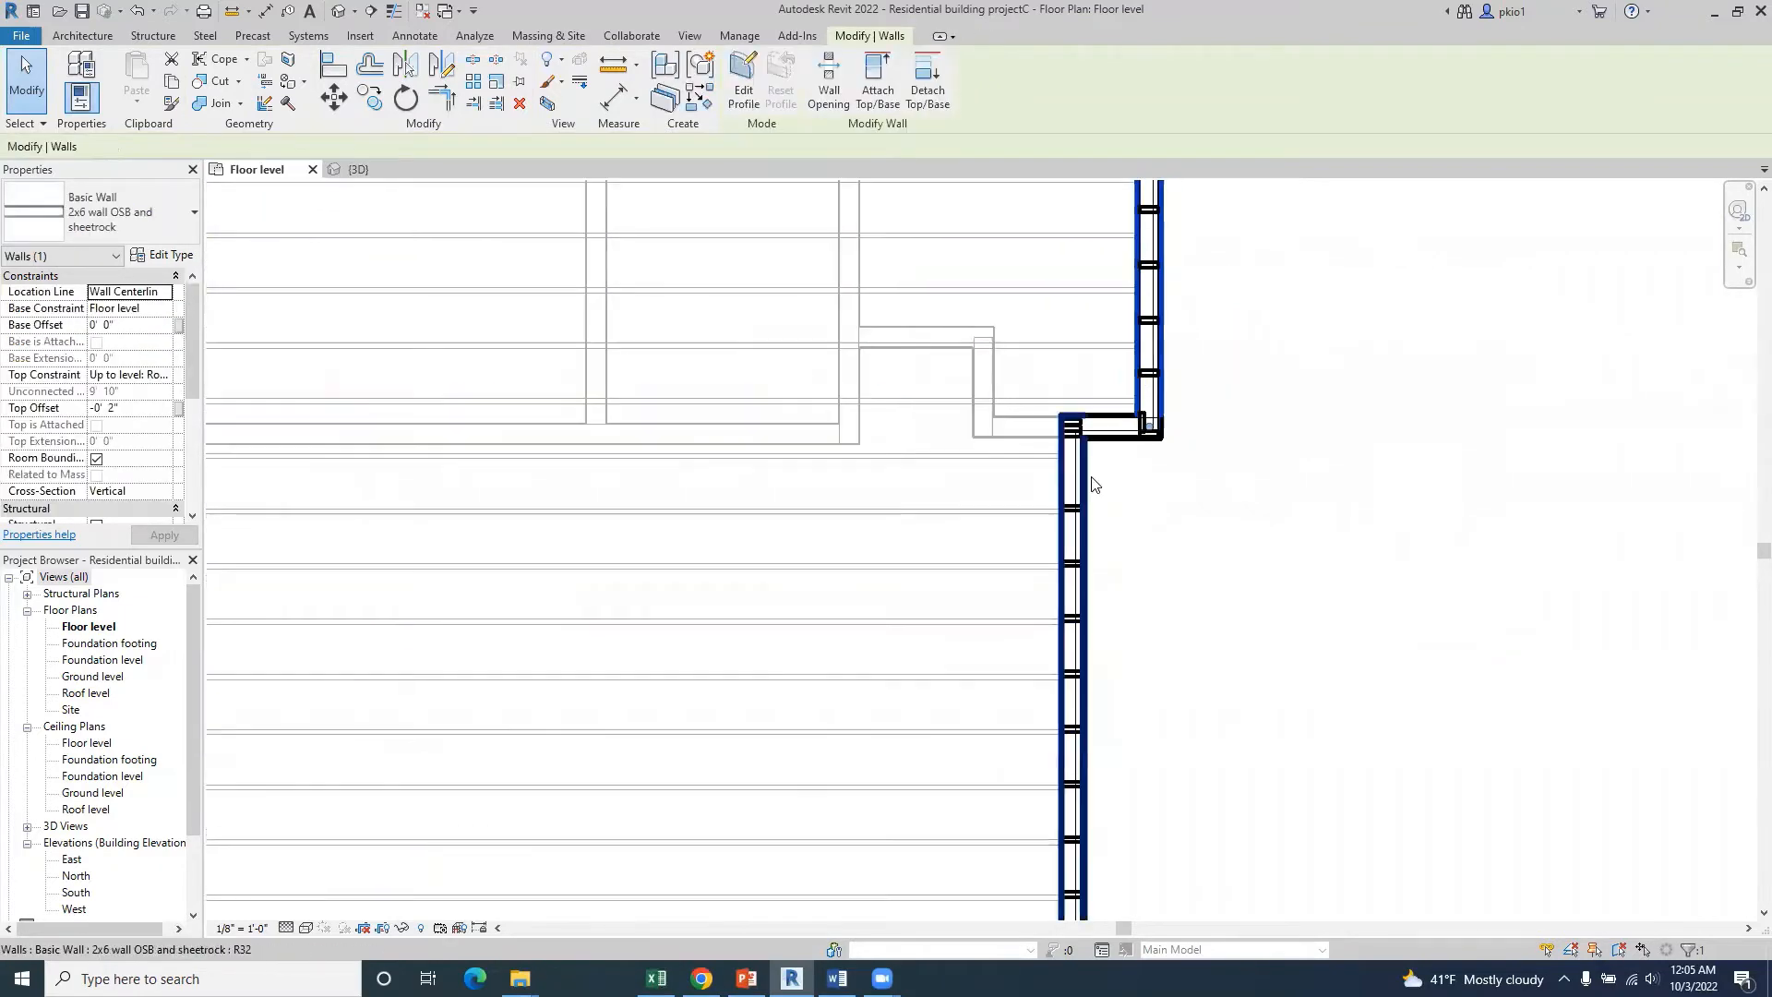
scroll(1091, 484, "down", 3)
scroll(1091, 388, "up", 3)
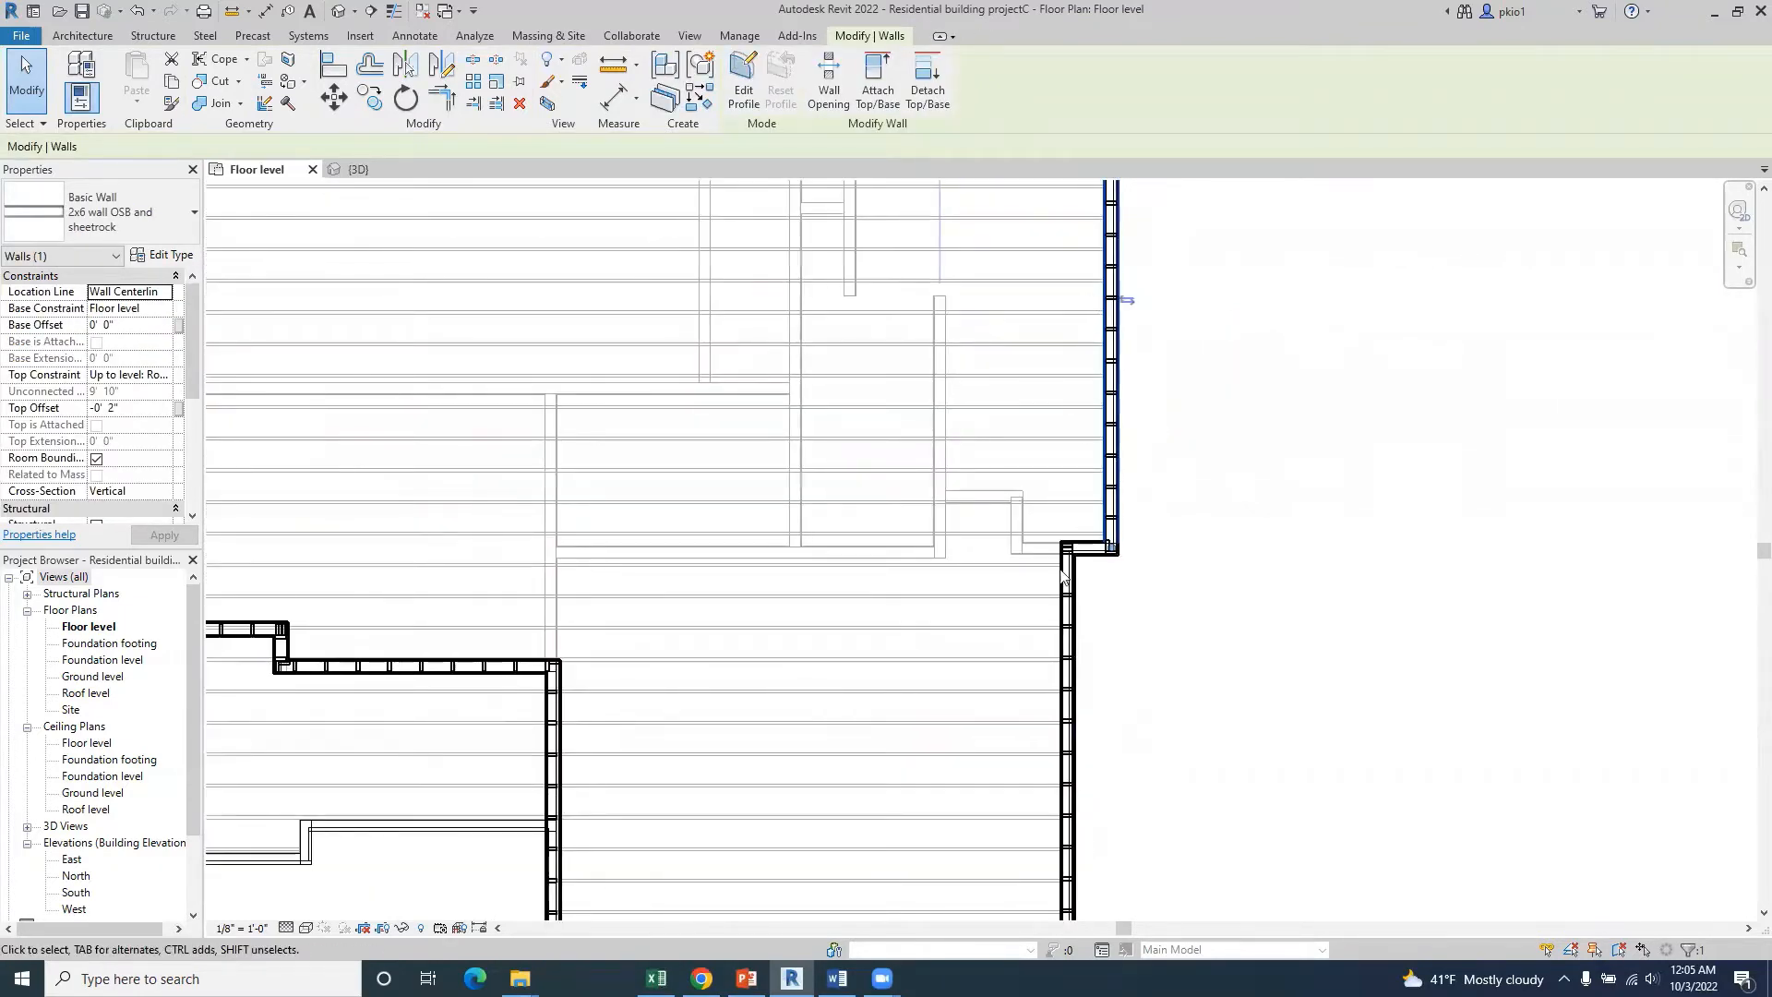
- Flip the short northeast jog wall and orient the northeast wing's east wall with its exterior side outward
scroll(1061, 577, "down", 4)
scroll(1044, 335, "up", 5)
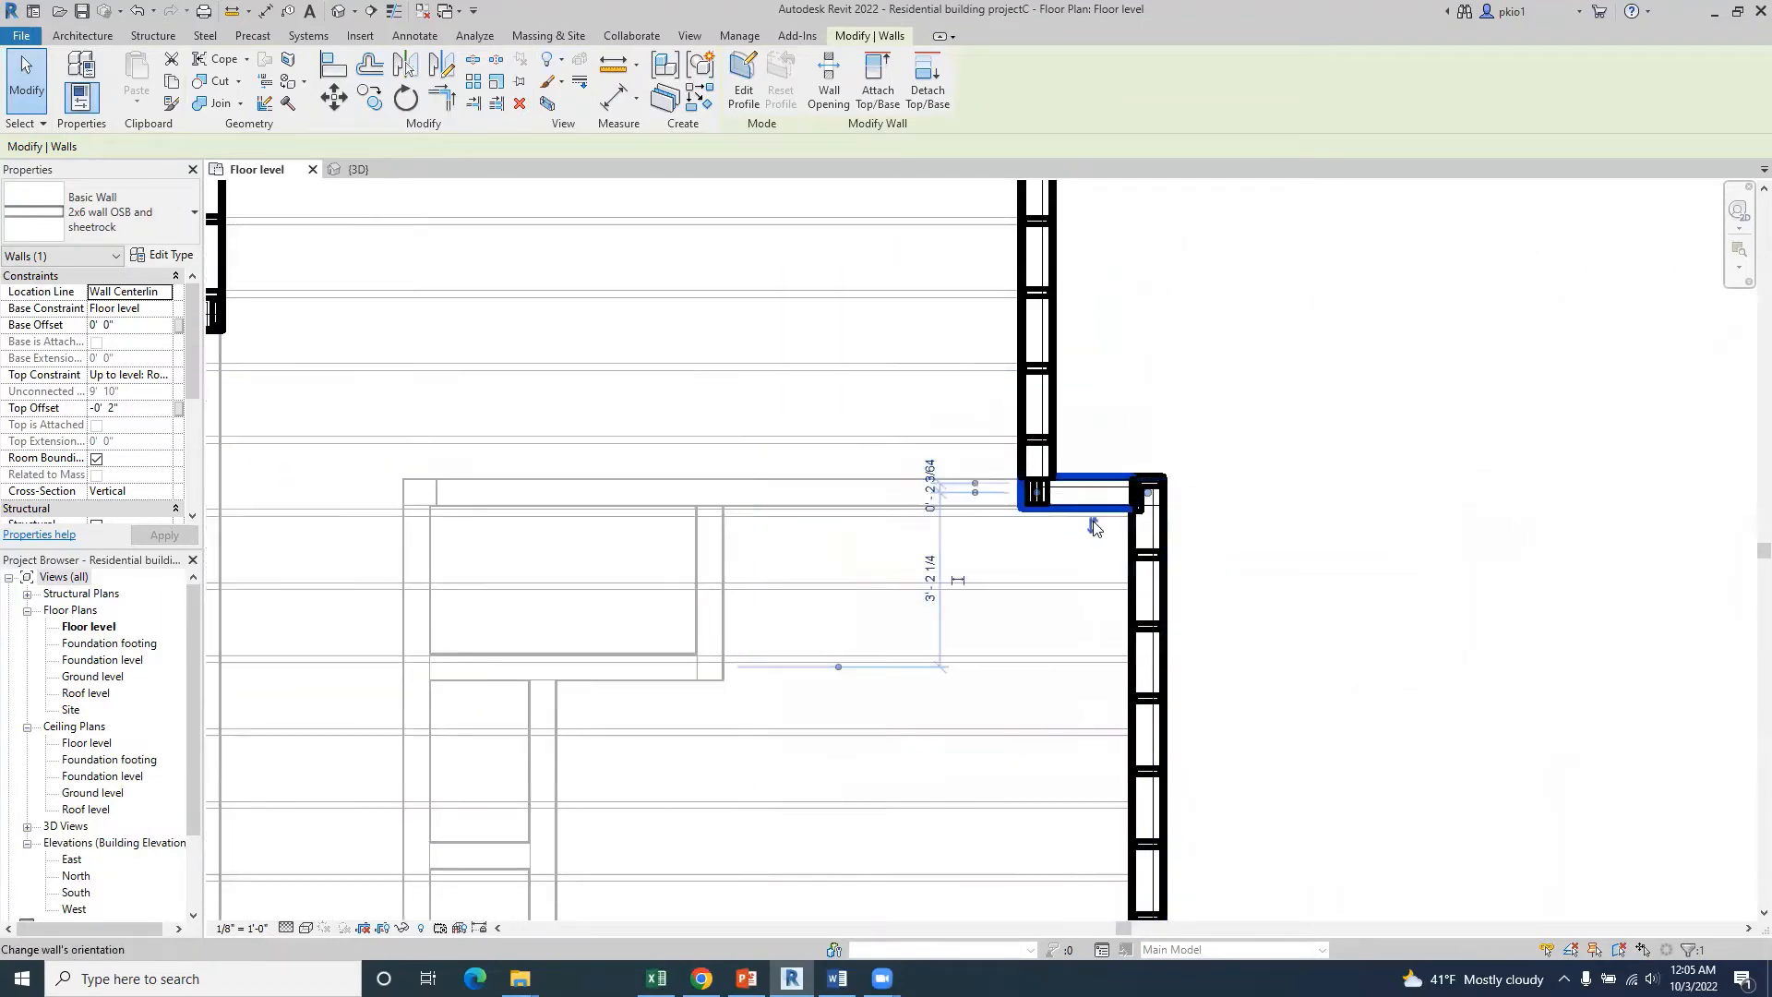
left_click(1057, 420)
scroll(985, 676, "down", 3)
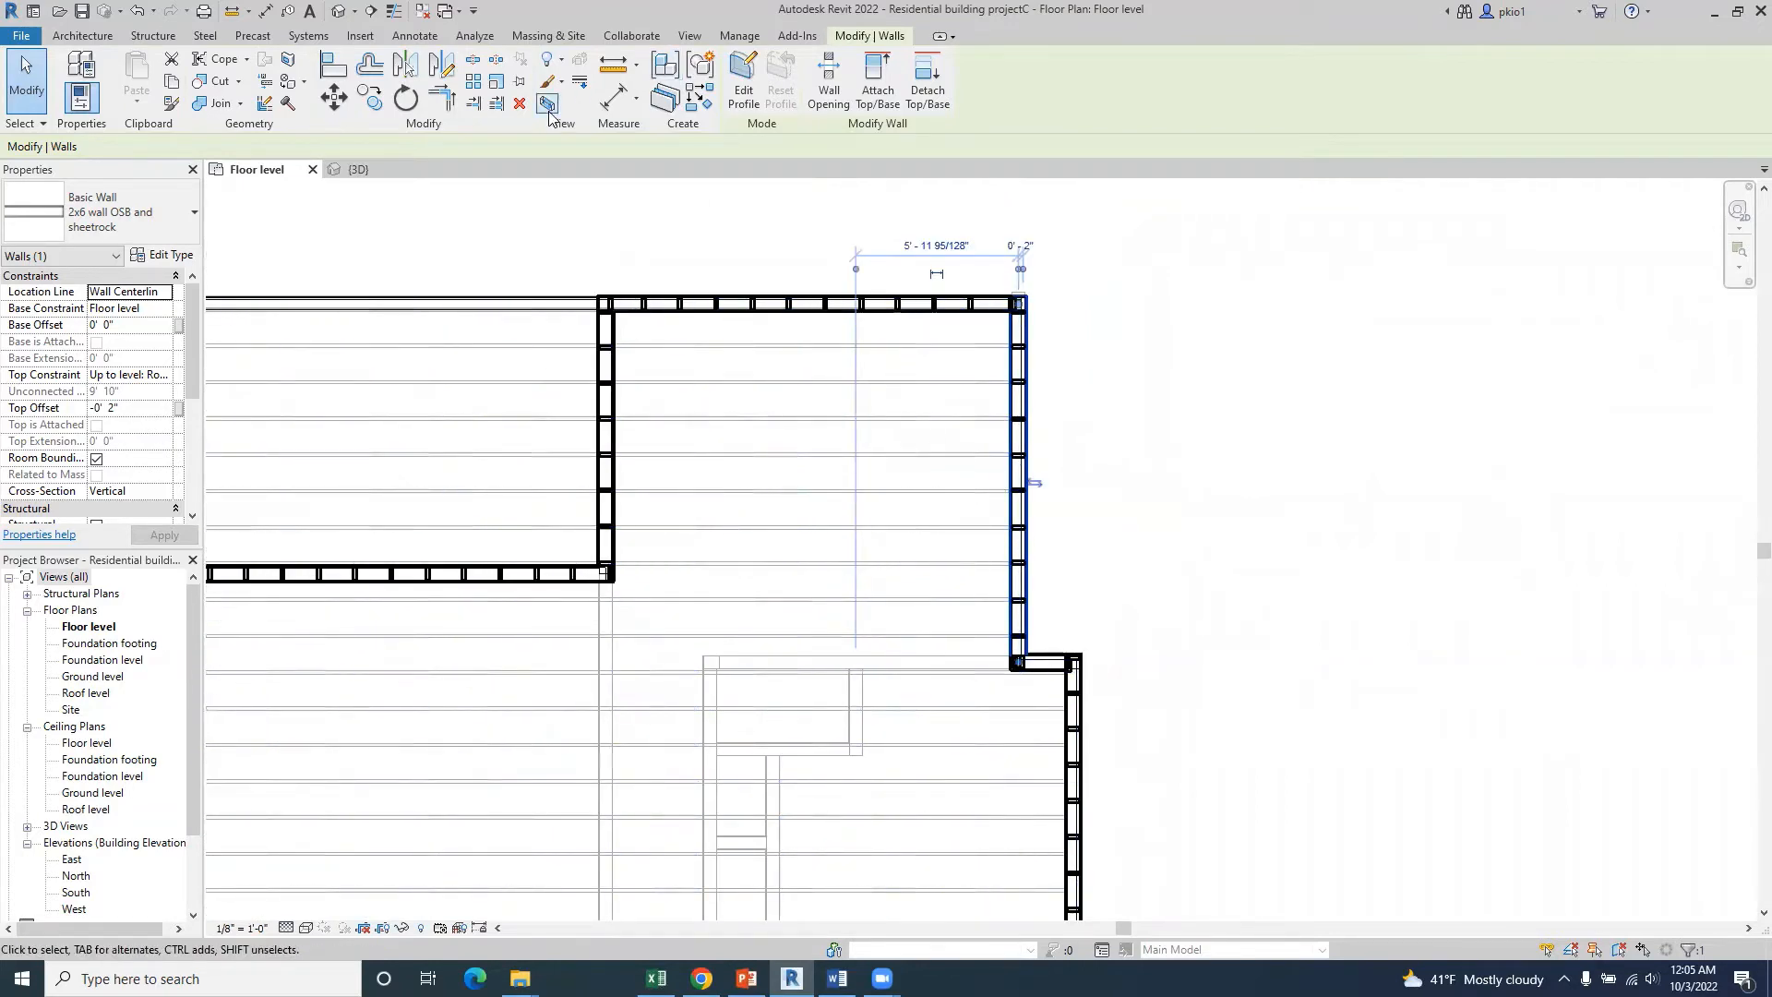
- Open the 3D view and inspect which side the wall finishes face, especially at the northeast wing
left_click(403, 175)
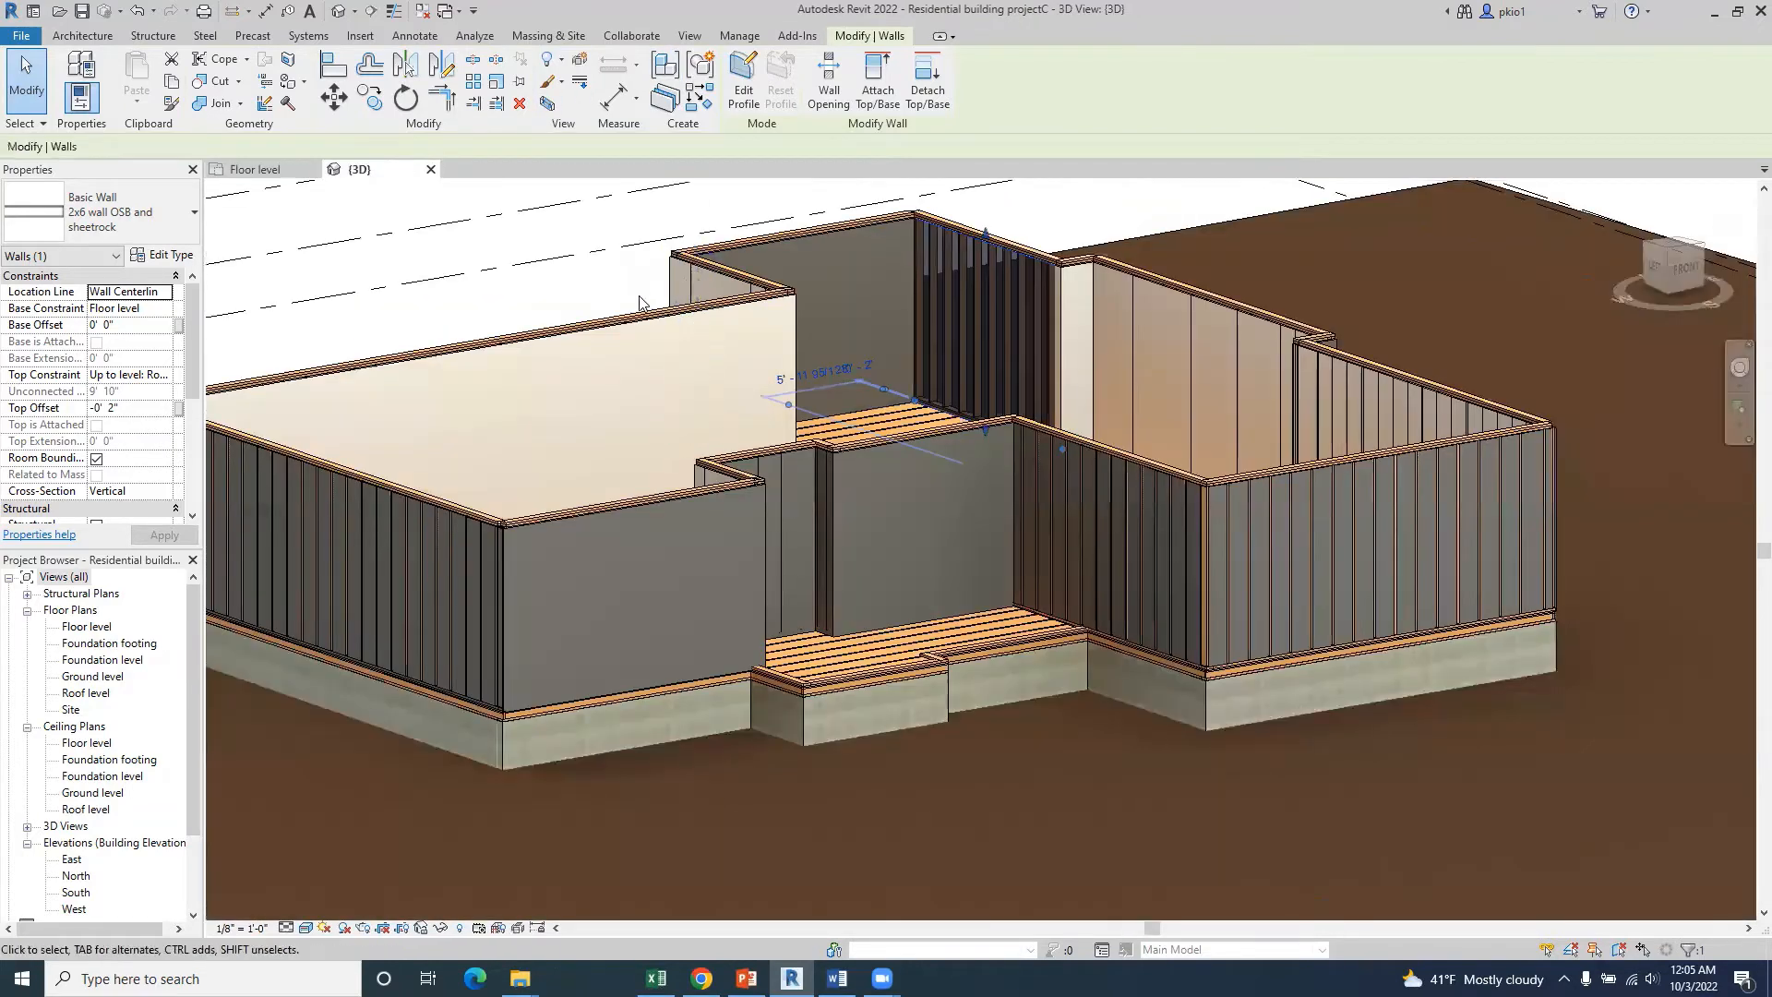
scroll(890, 261, "up", 2)
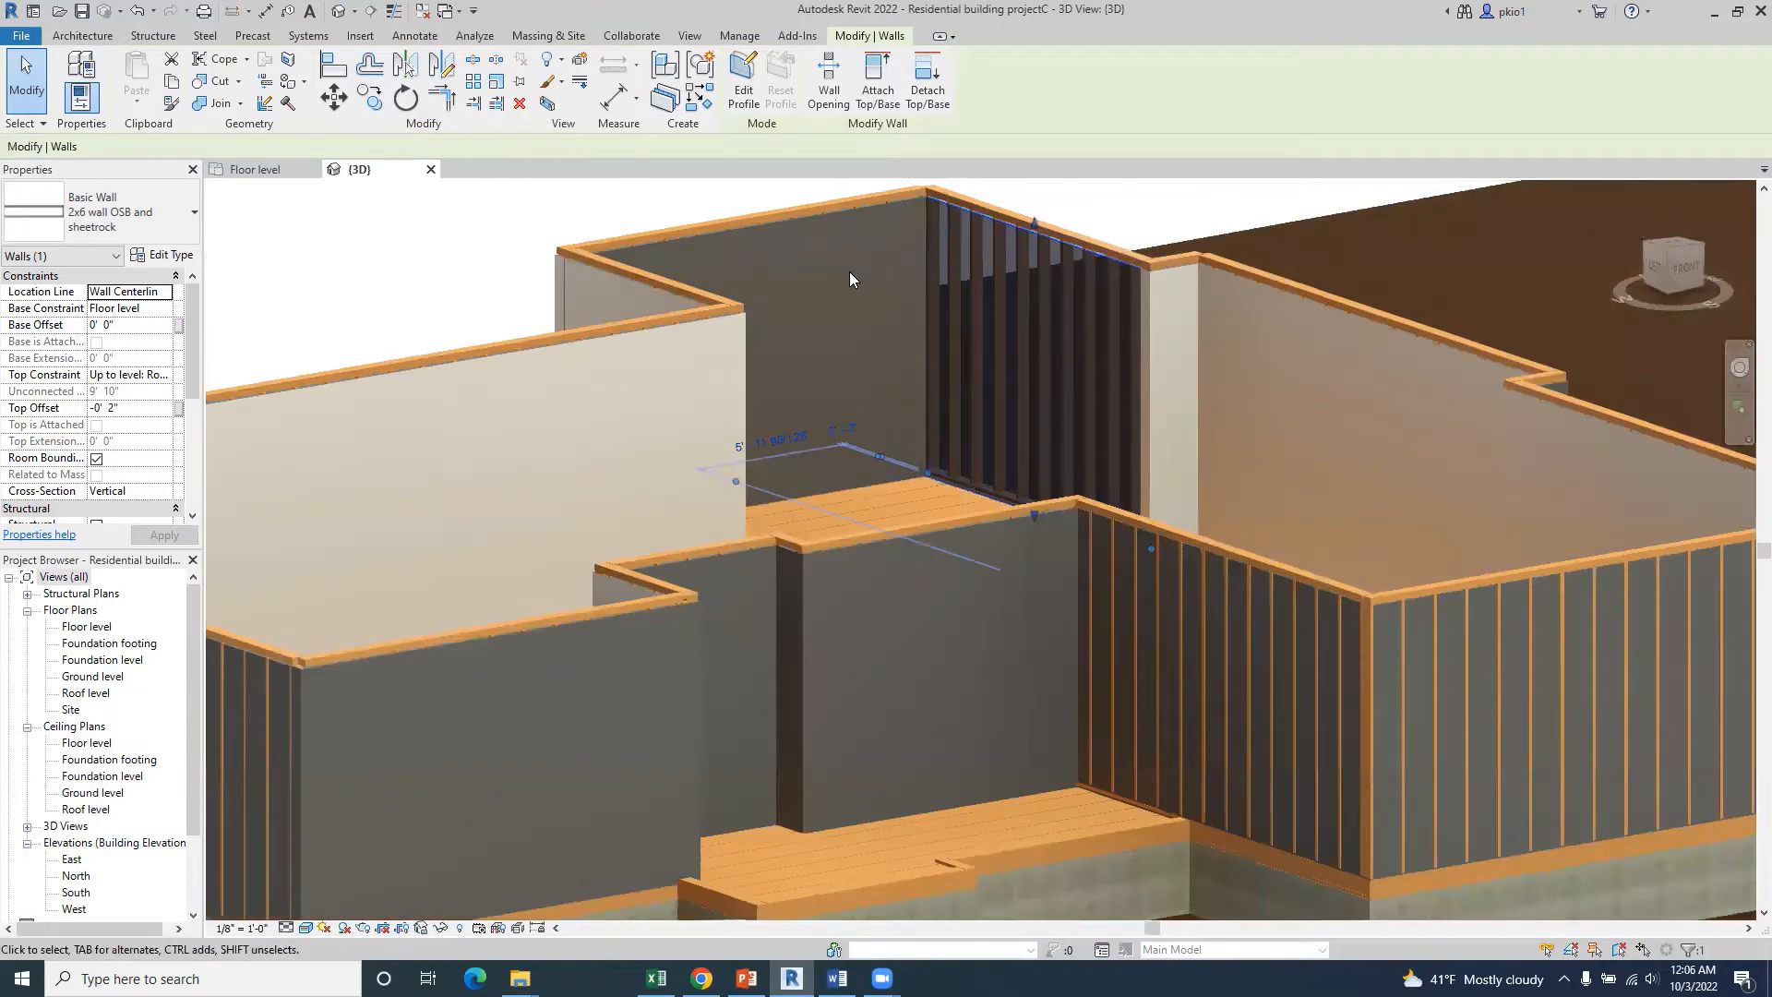
scroll(903, 405, "down", 2)
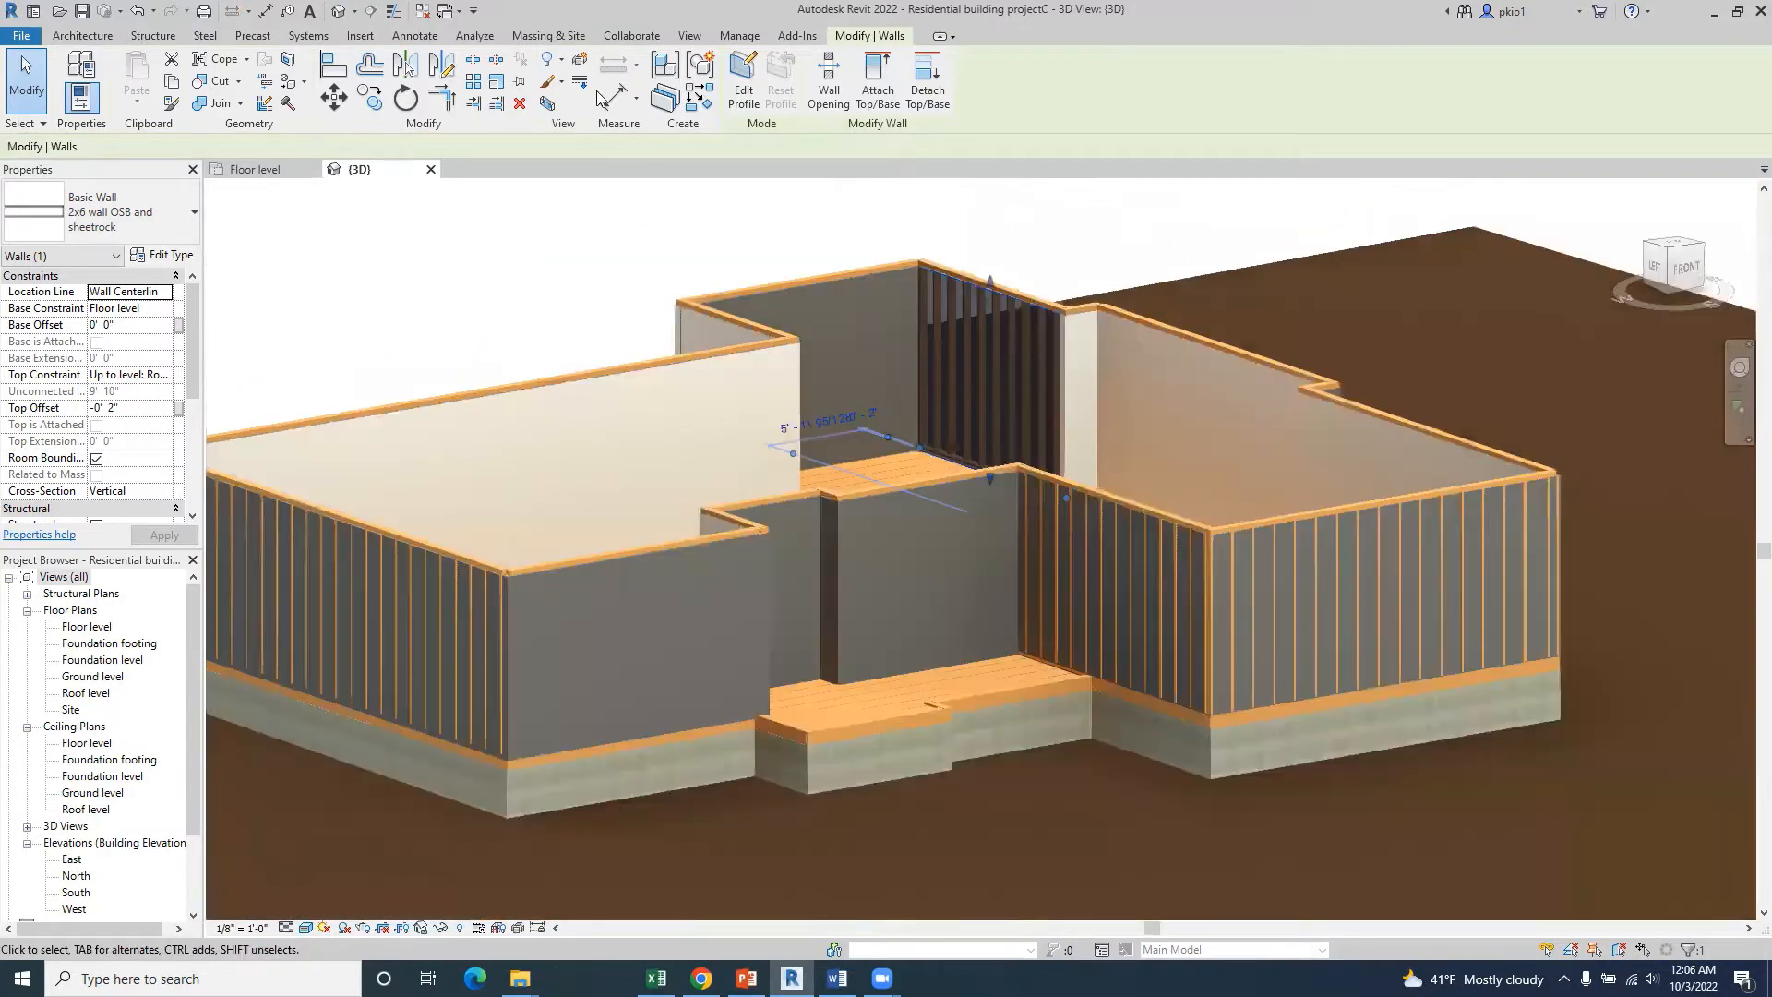
- Return to the Floor level plan, flip the northeast wing's north wall outward and check the orientation of its east wall
left_click(290, 169)
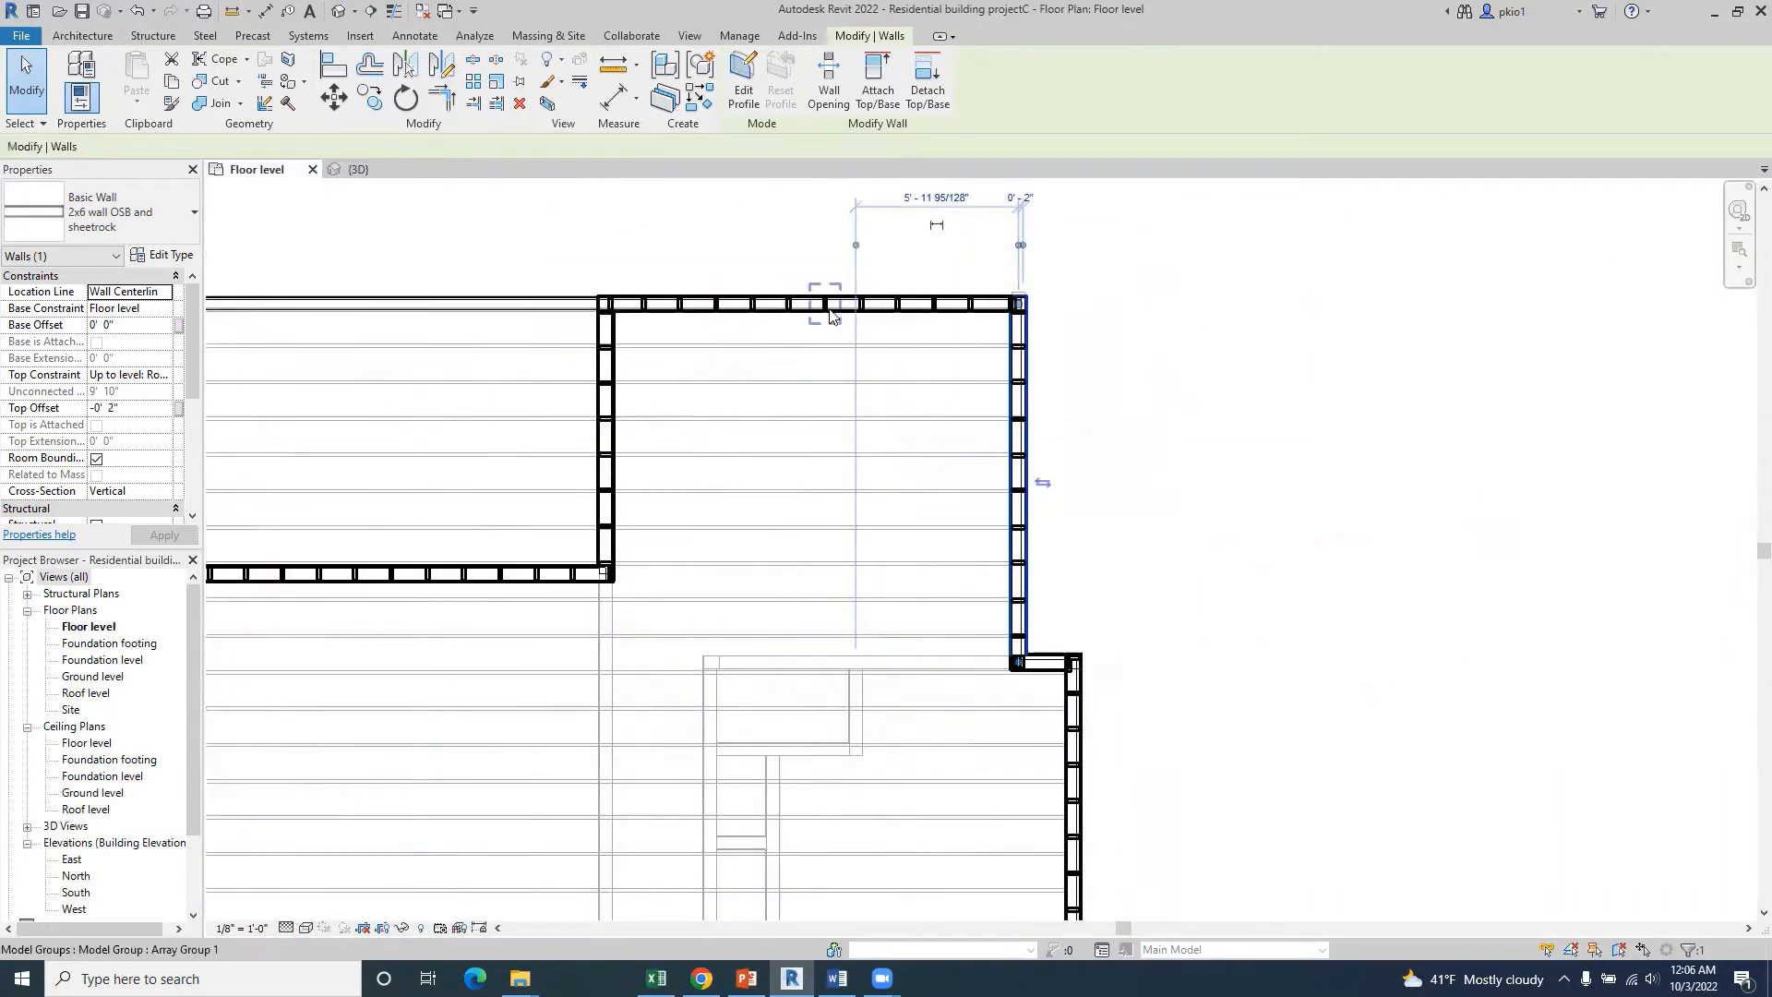
left_click(907, 311)
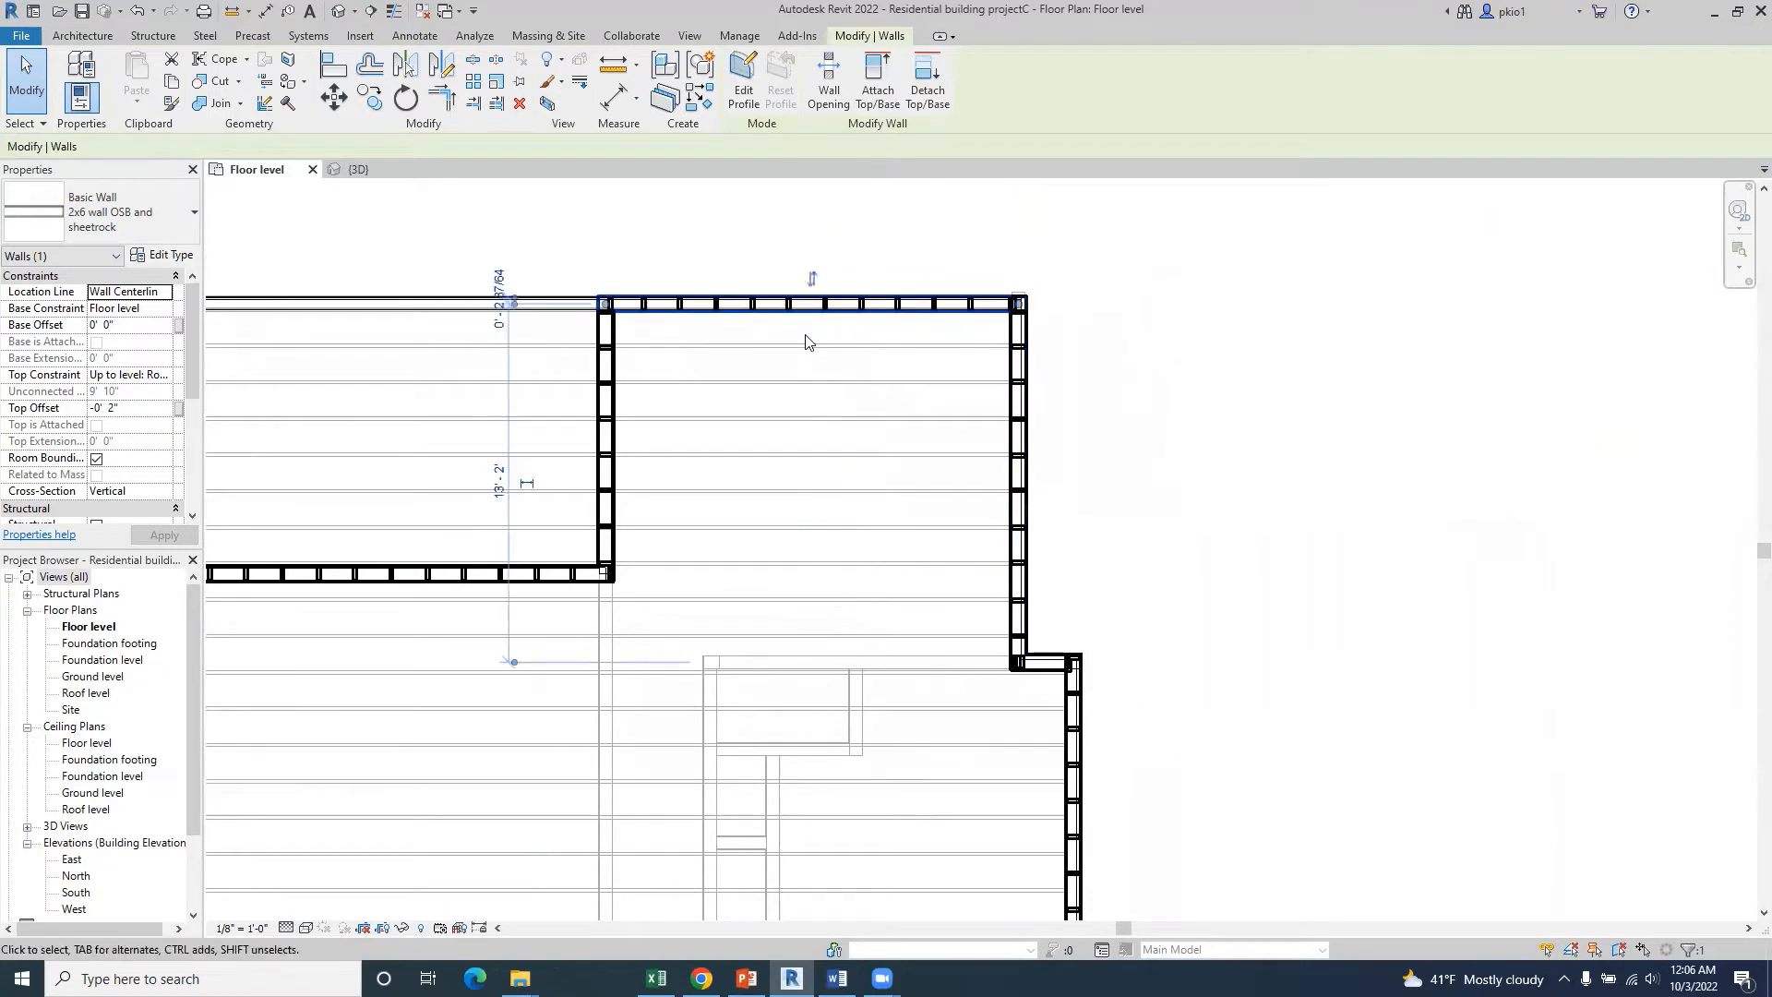
left_click(1019, 397)
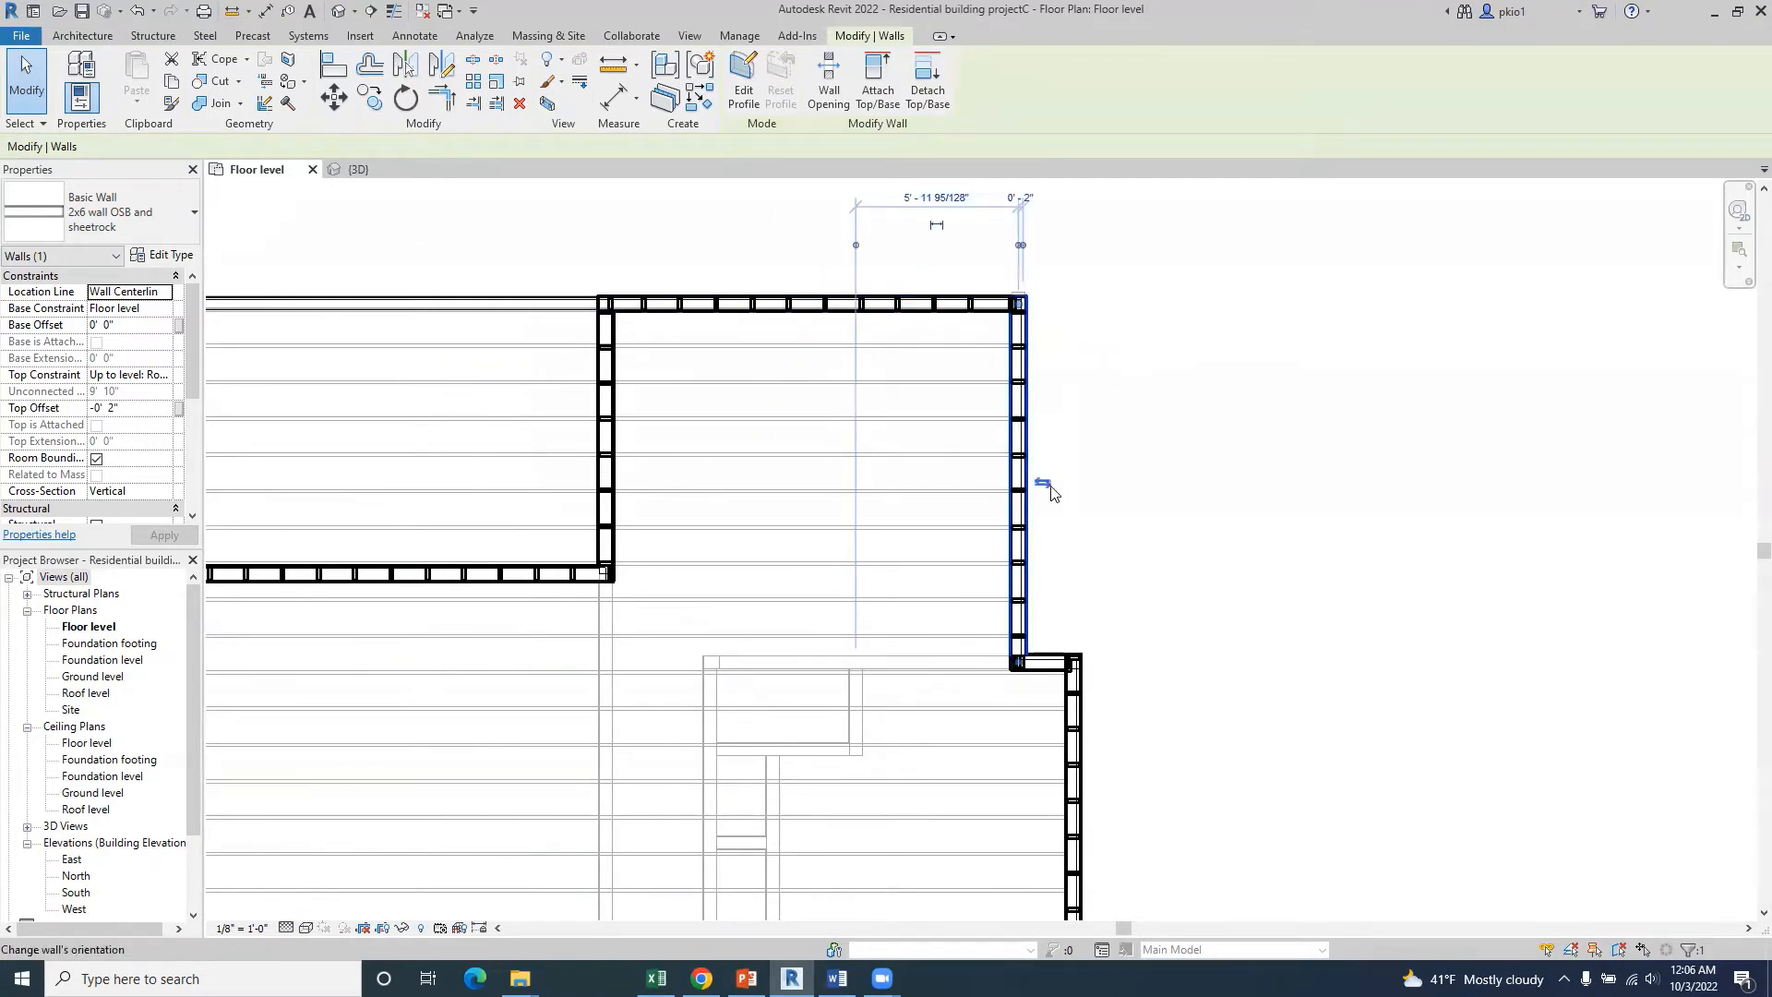
left_click(1089, 323)
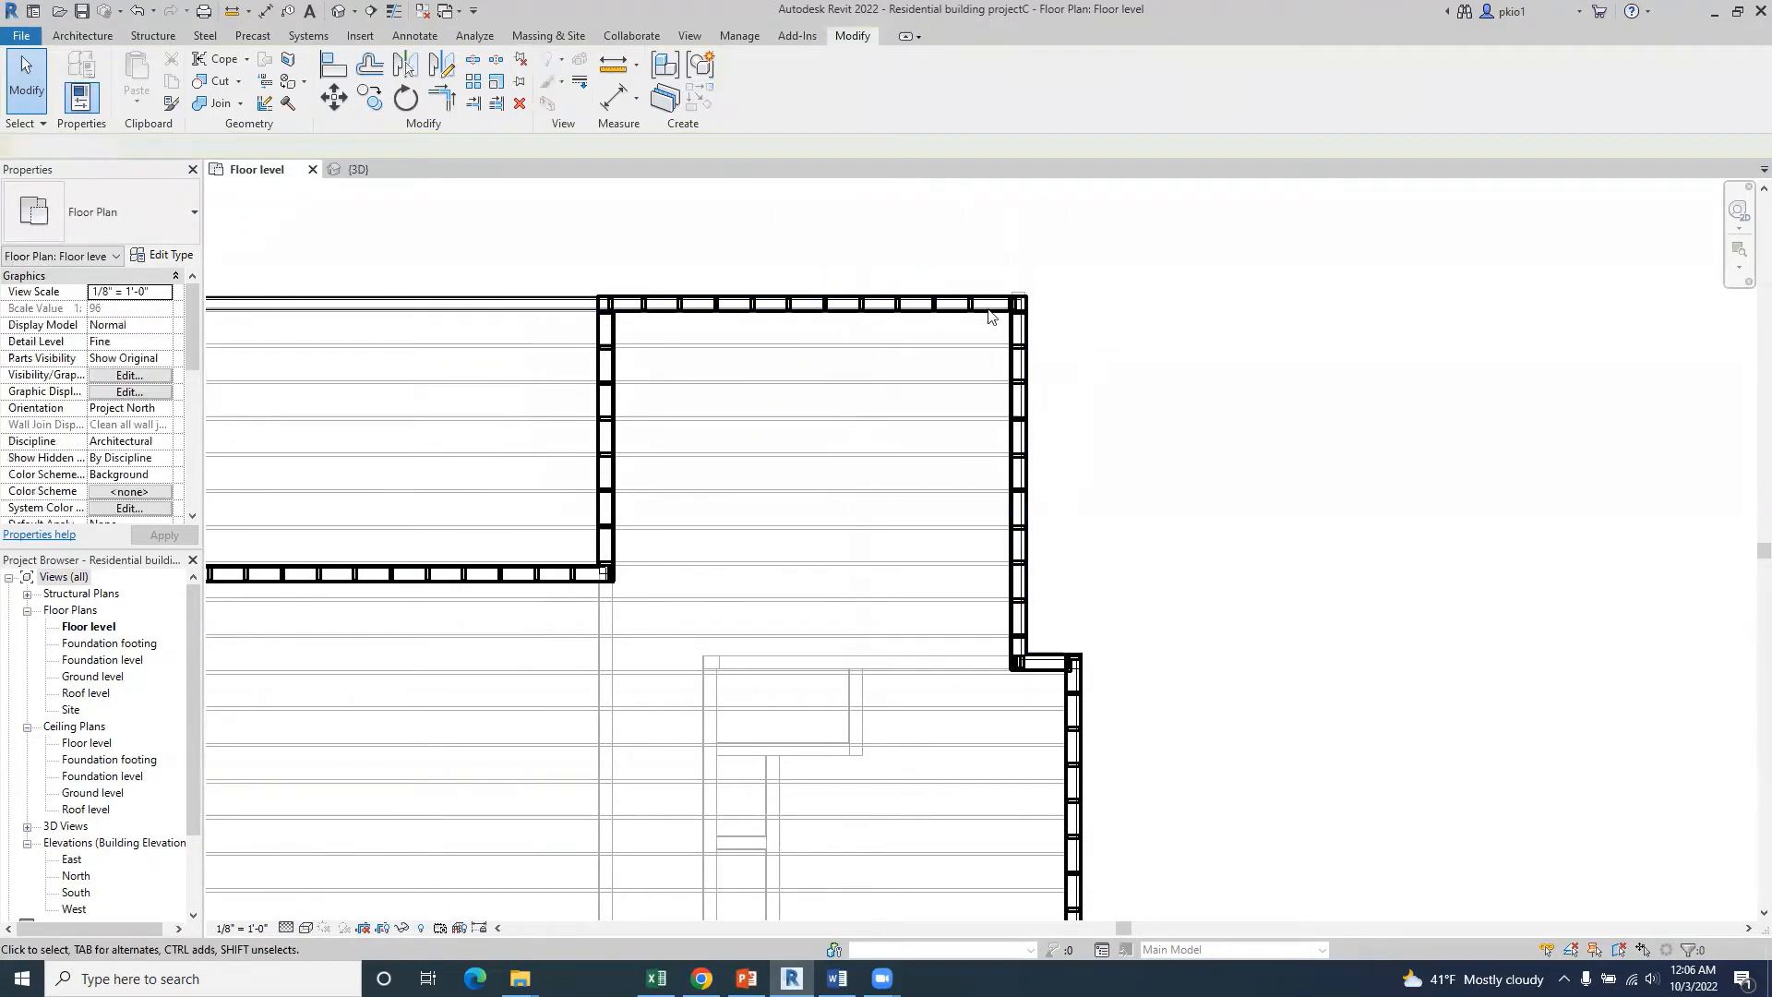
- Inspect the northeast wing's interior wall faces in the 3D view and return to the Floor level plan
left_click(352, 169)
scroll(1004, 314, "up", 5)
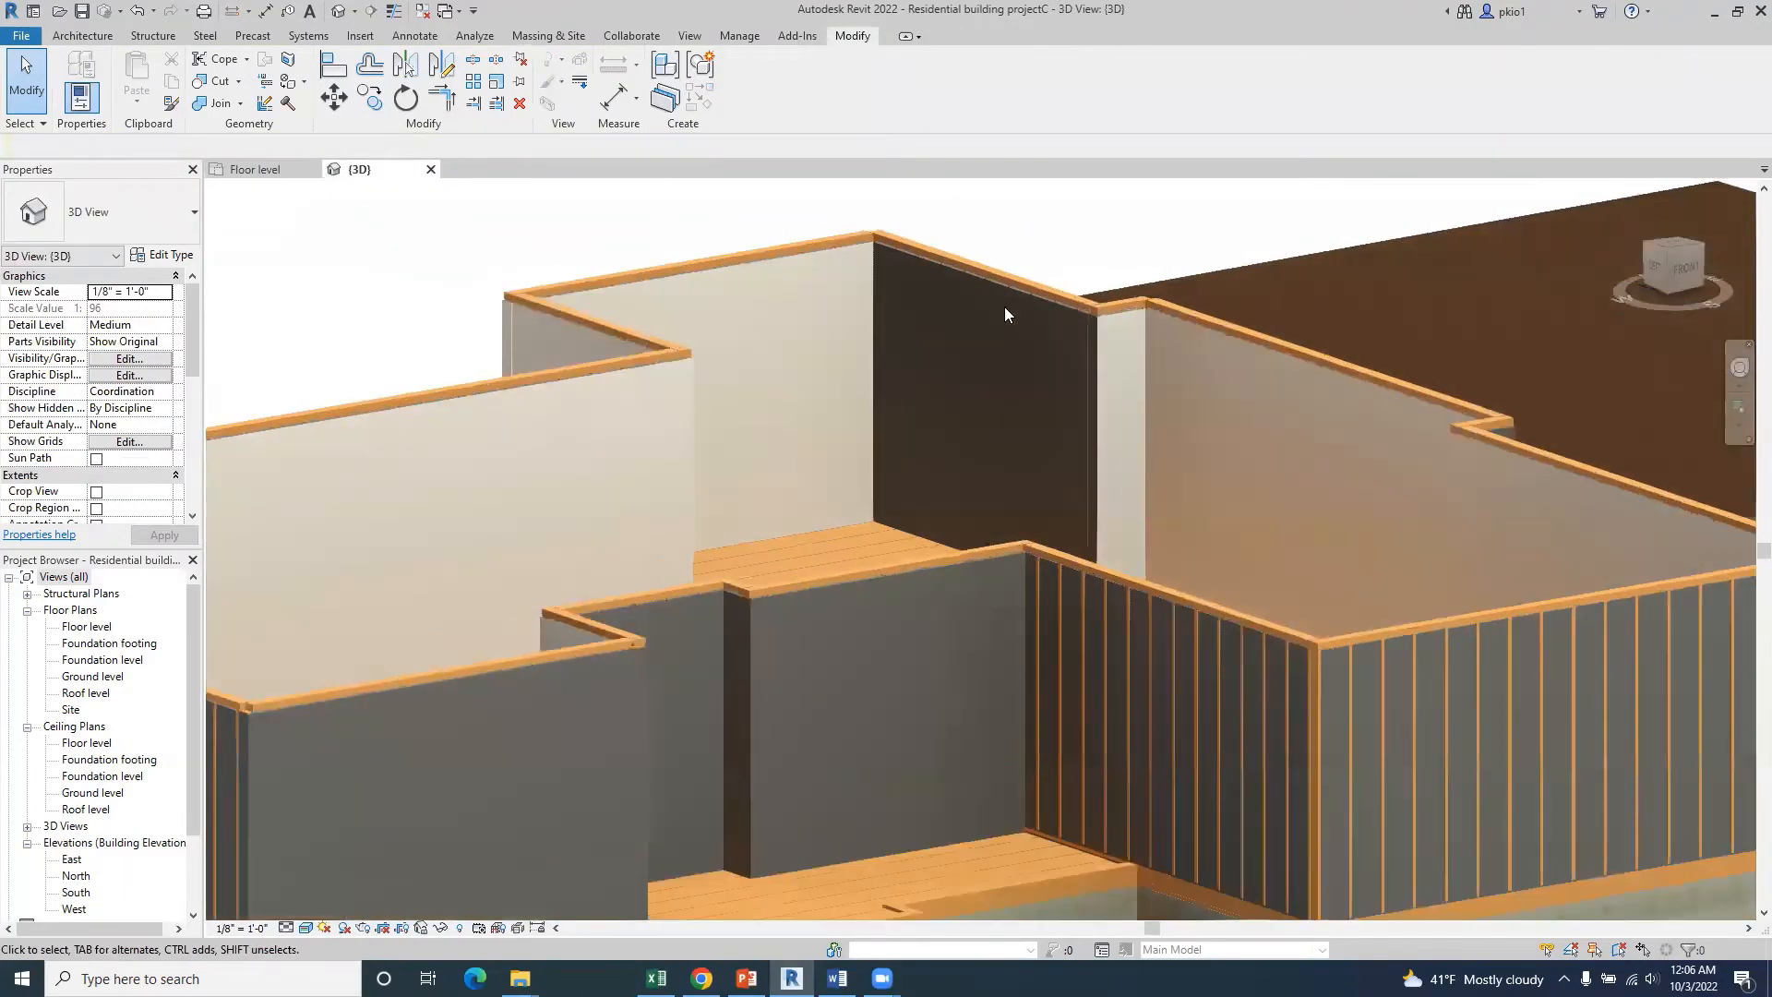
scroll(1004, 311, "up", 2)
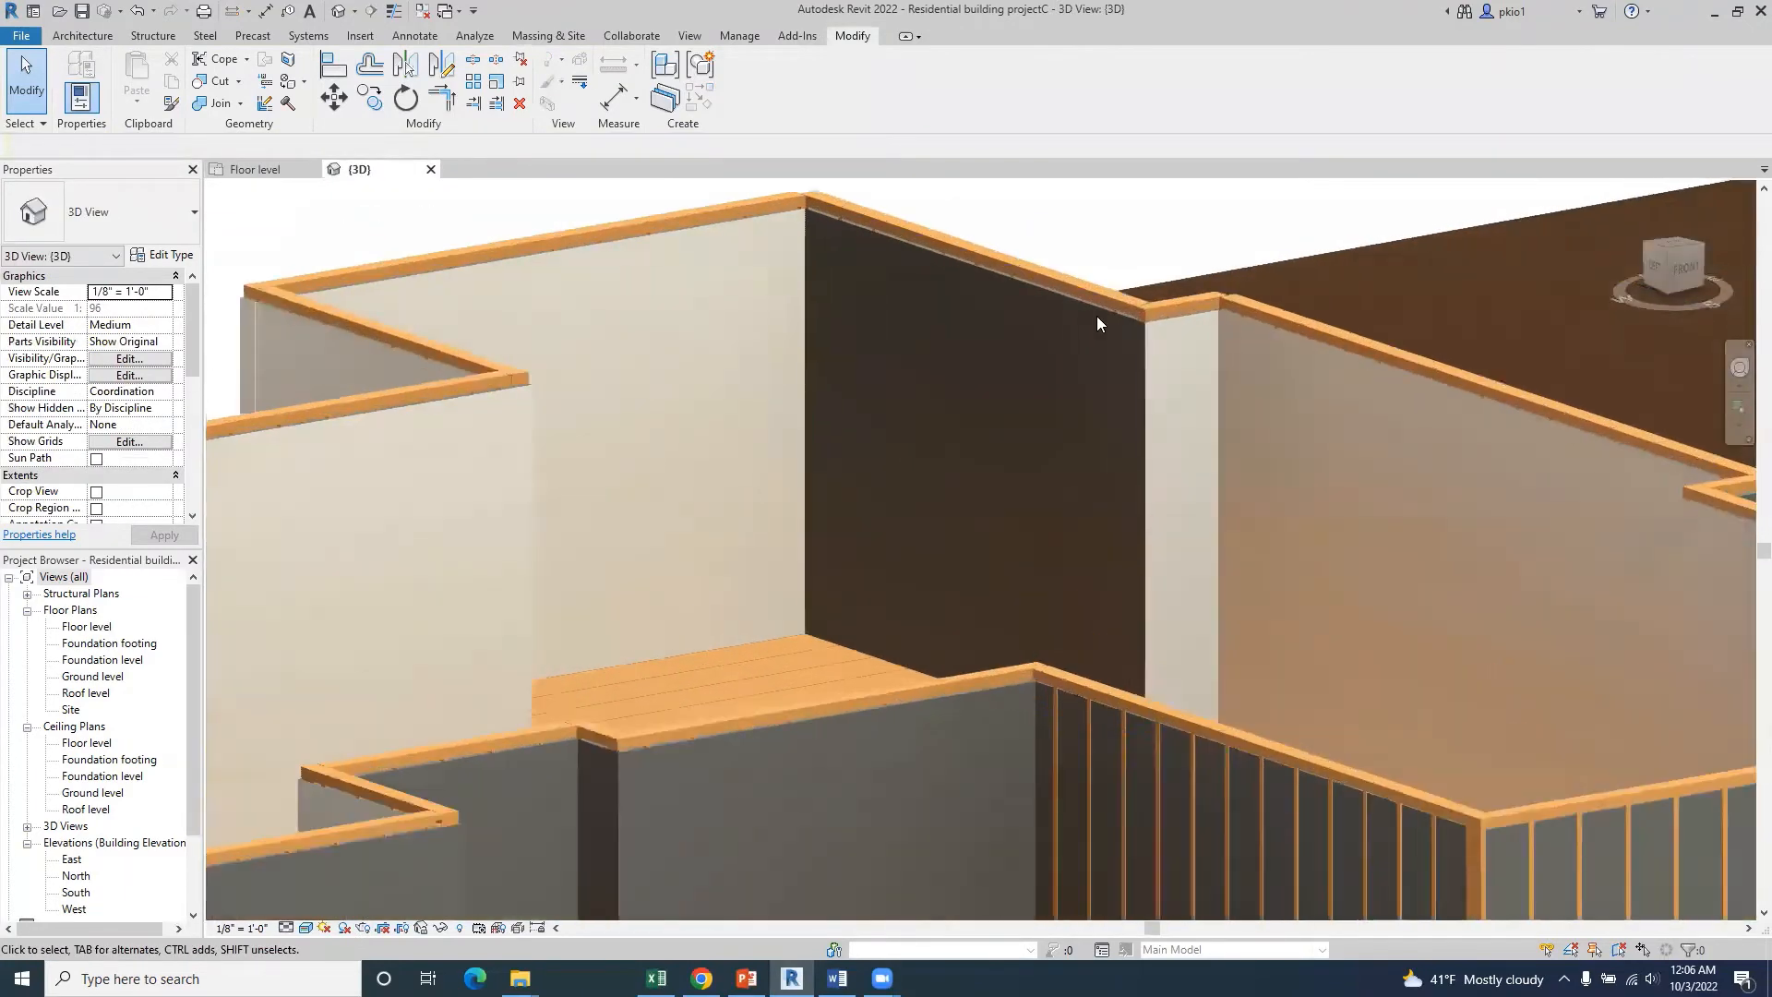
left_click(257, 169)
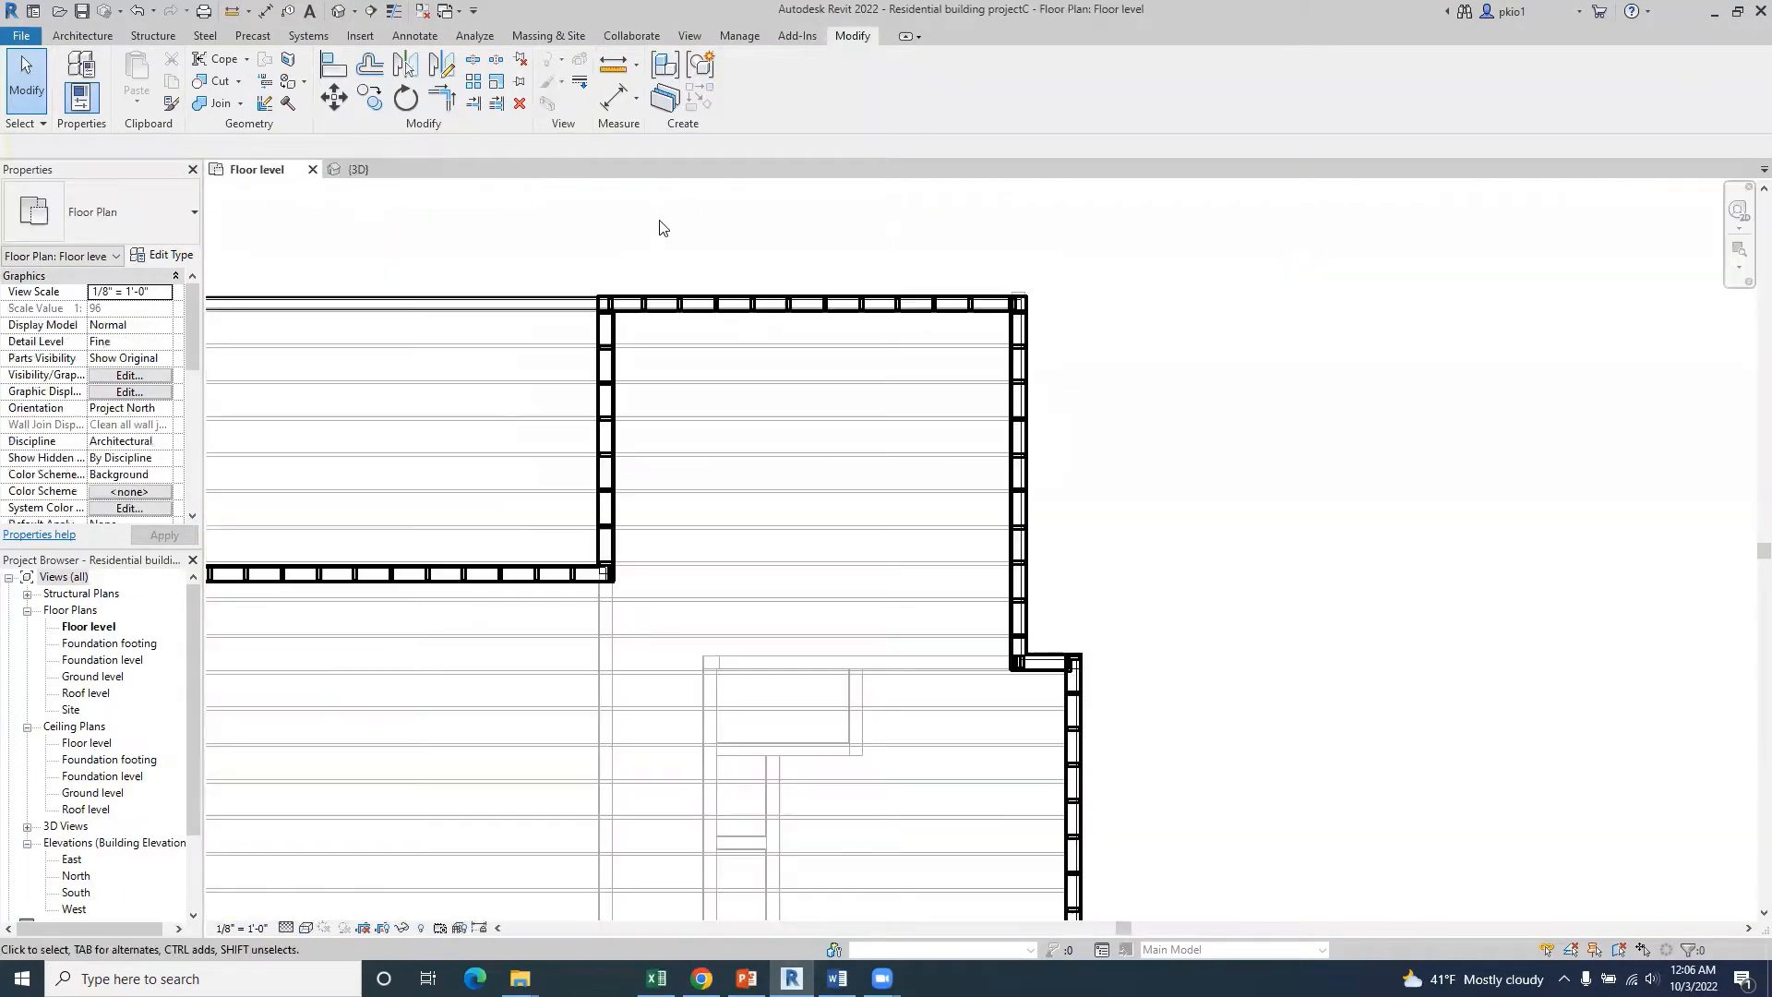
- Select the northeast wing's east wall in the plan and inspect its orientation in the 3D view
left_click(1034, 371)
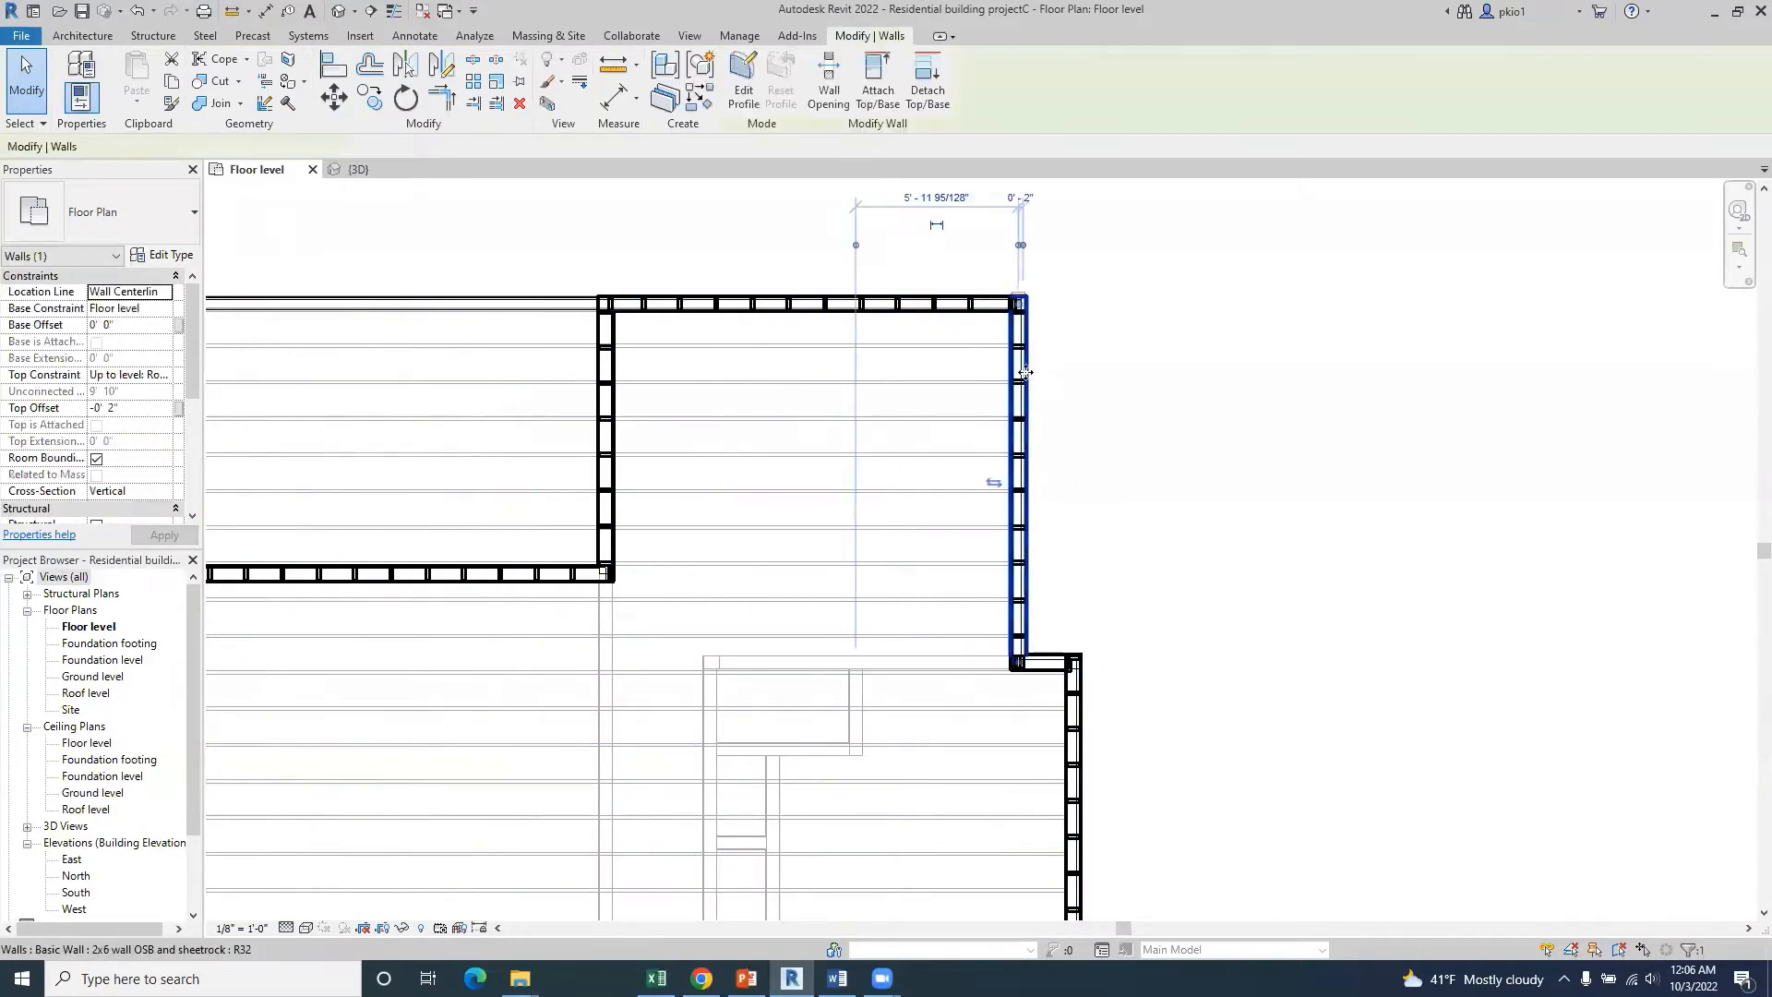
left_click(362, 169)
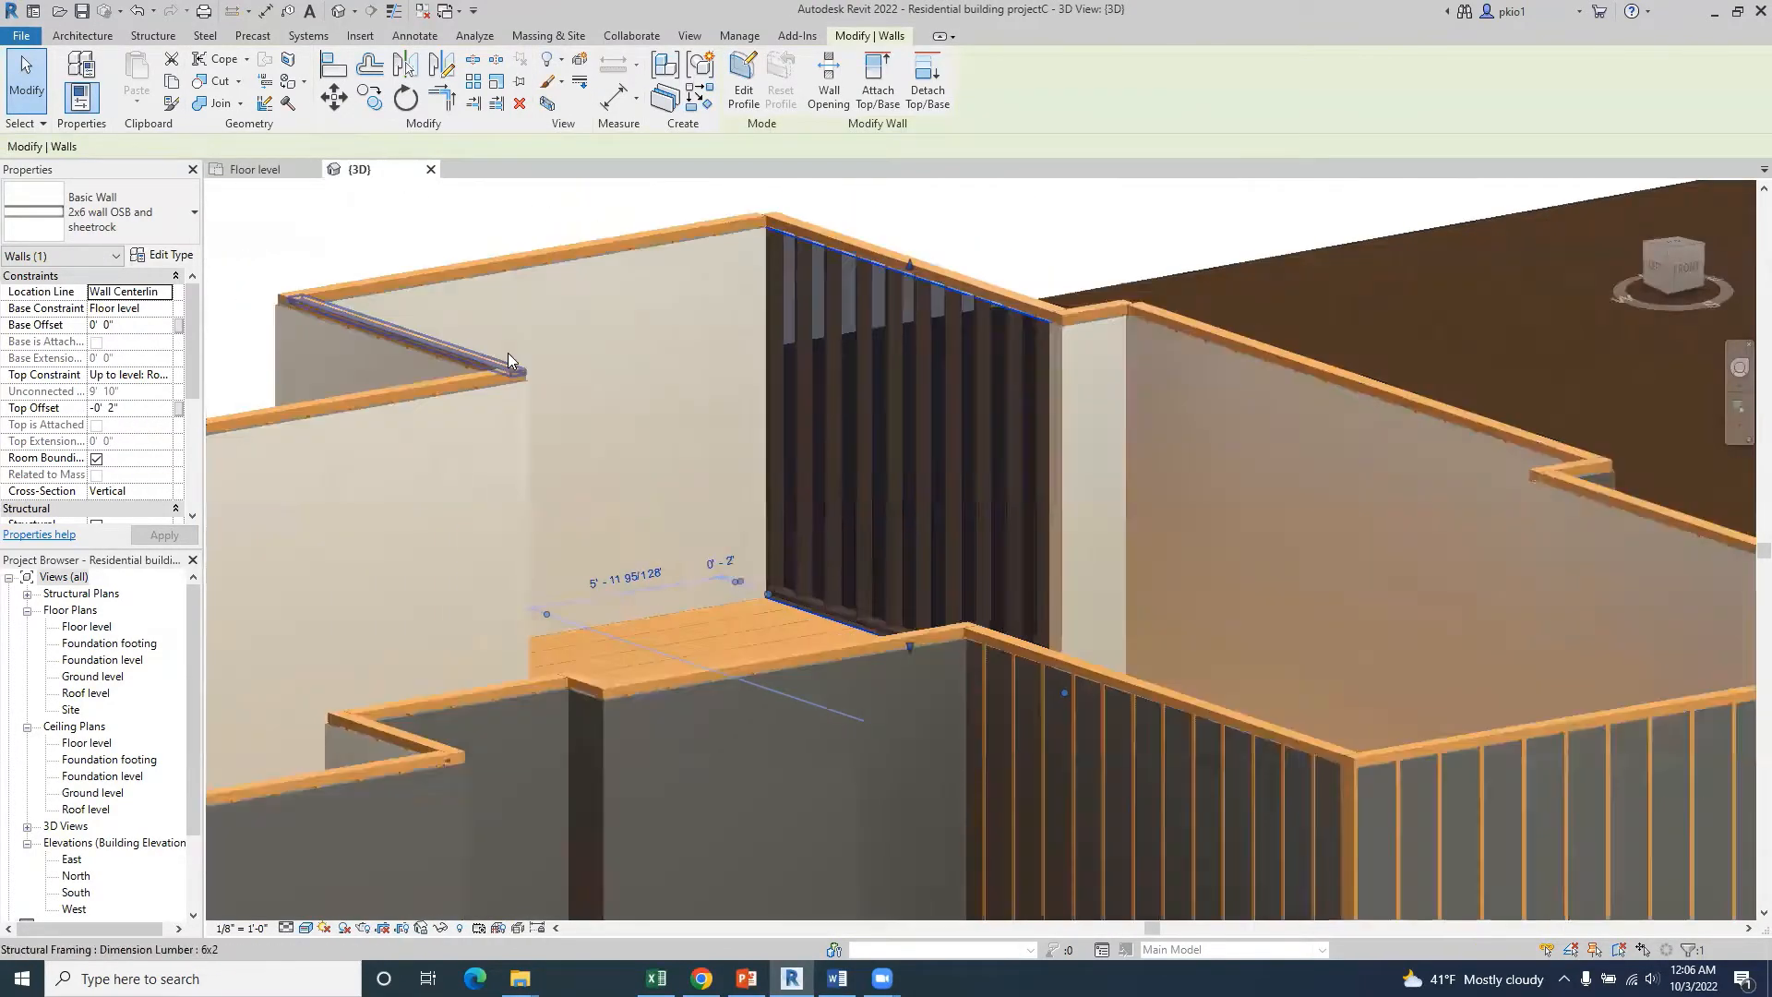
middle_click_drag(508, 353, 536, 437, "shift")
scroll(838, 427, "down", 2)
scroll(538, 436, "up", 3)
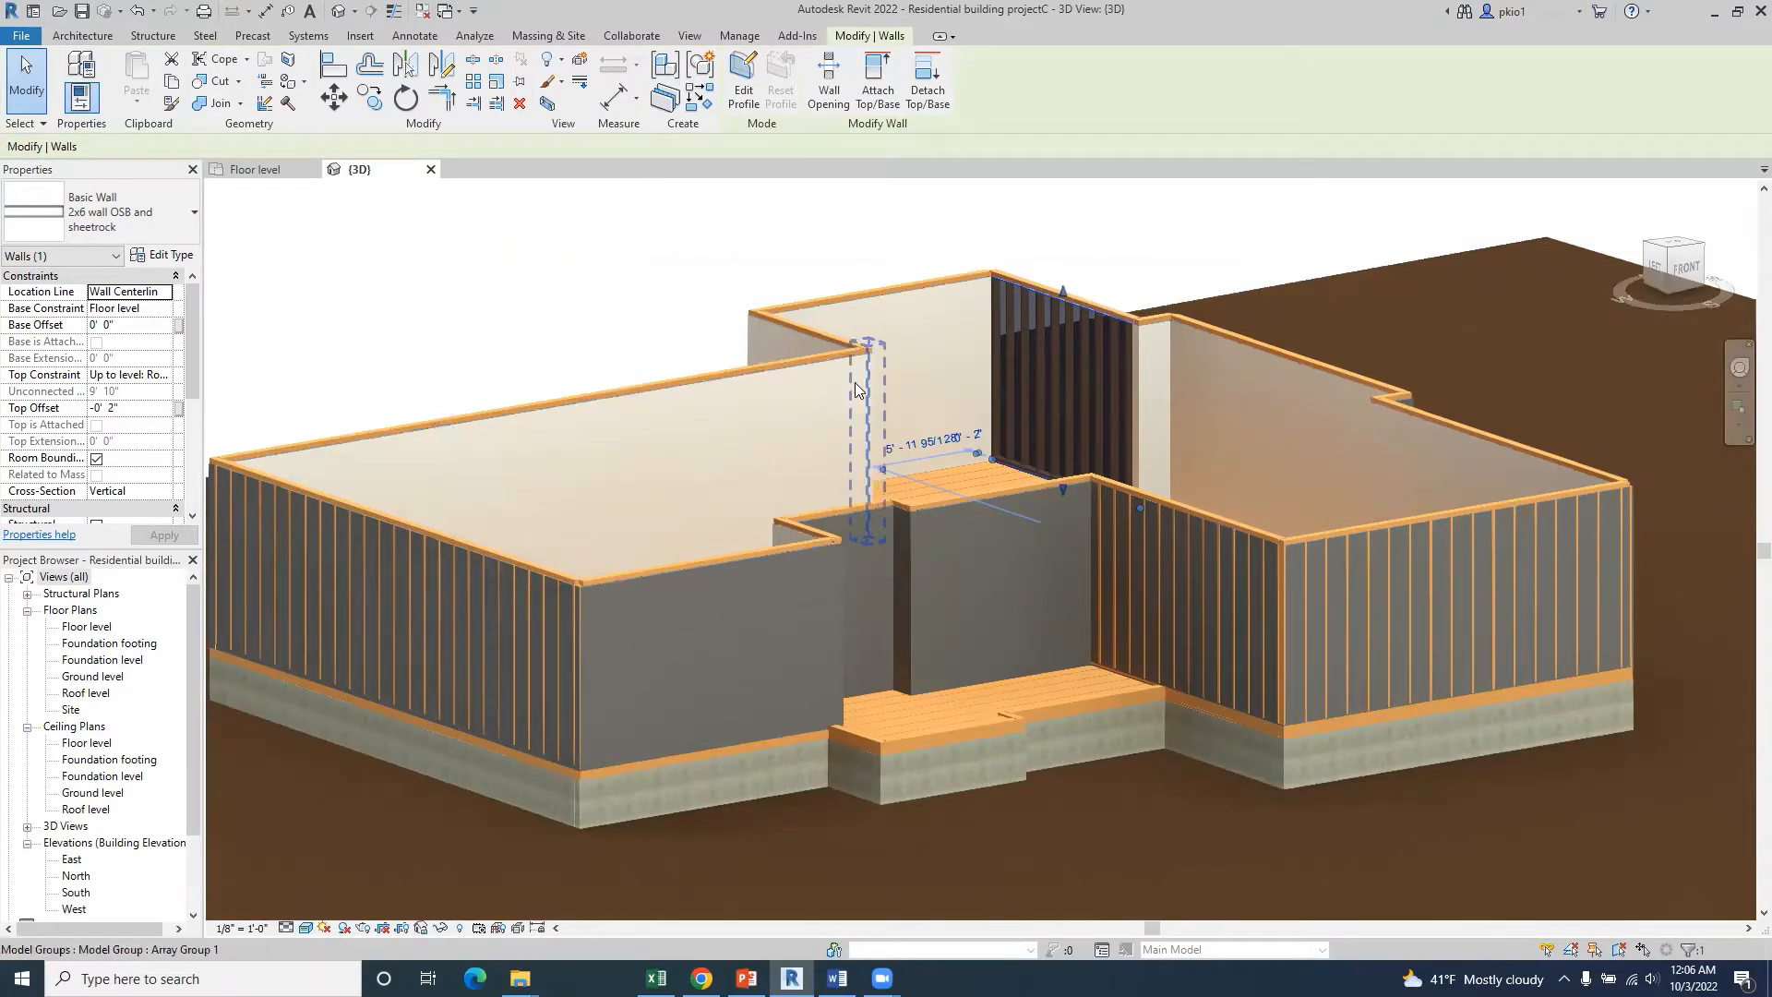
left_click(938, 291)
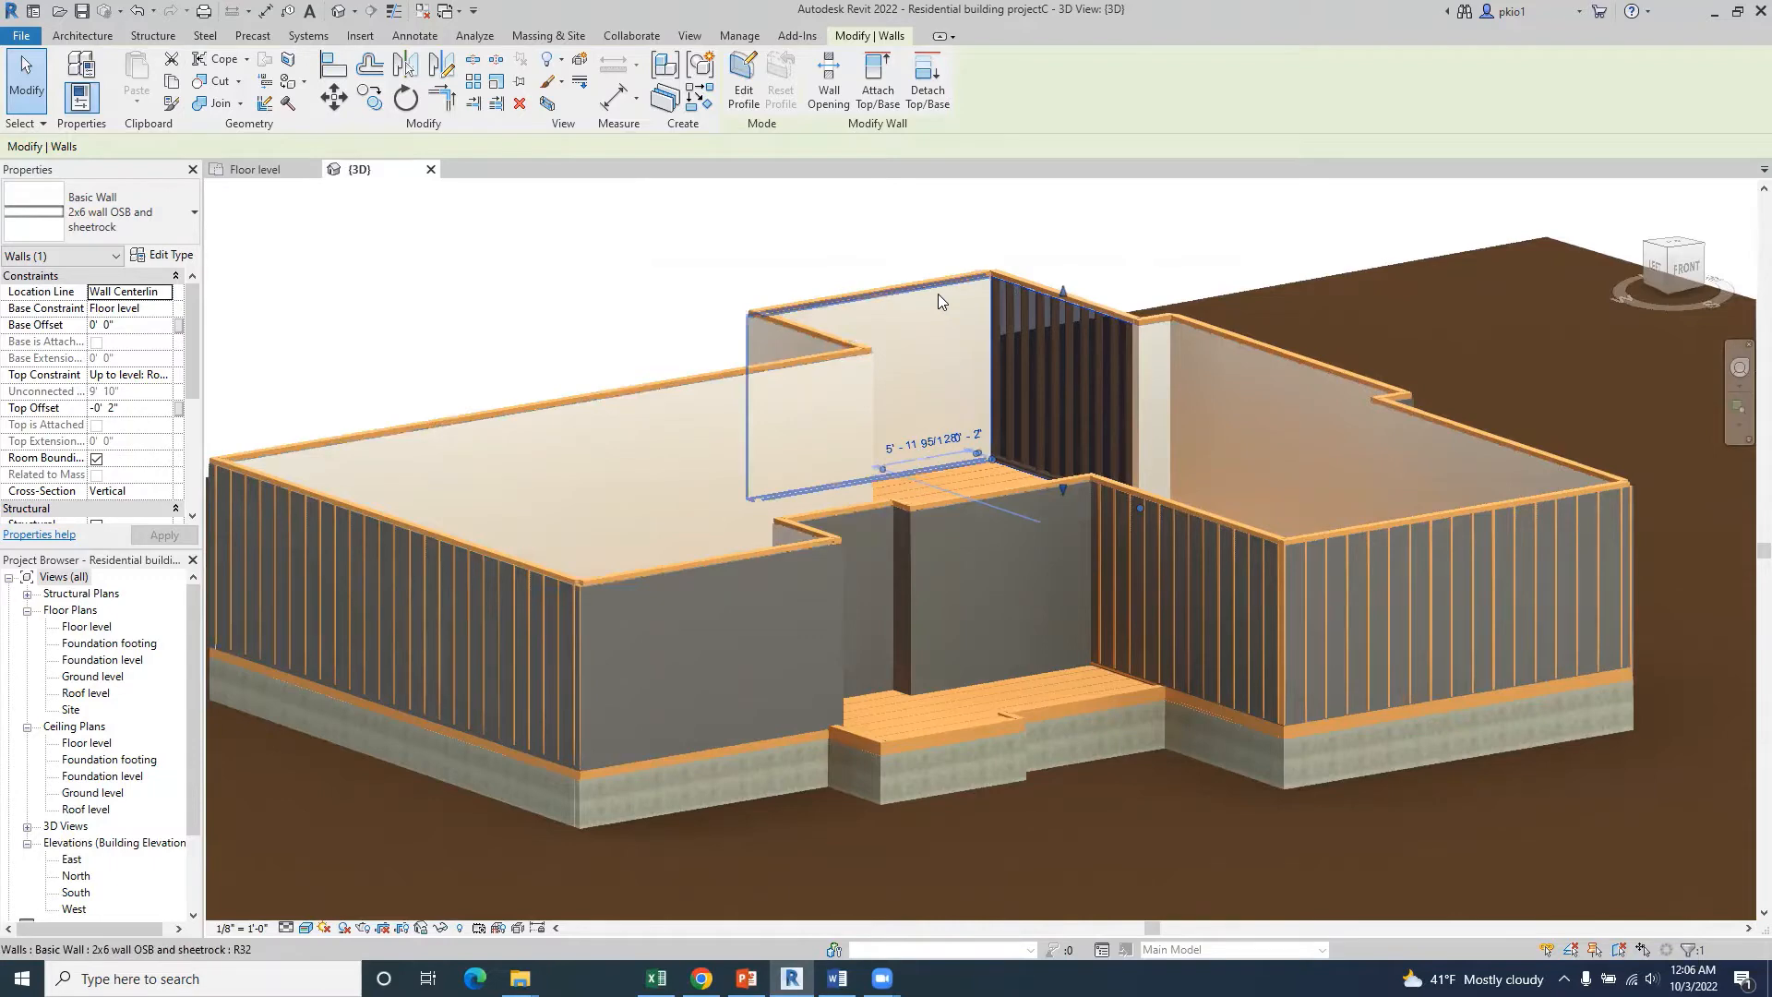
right_click(938, 294)
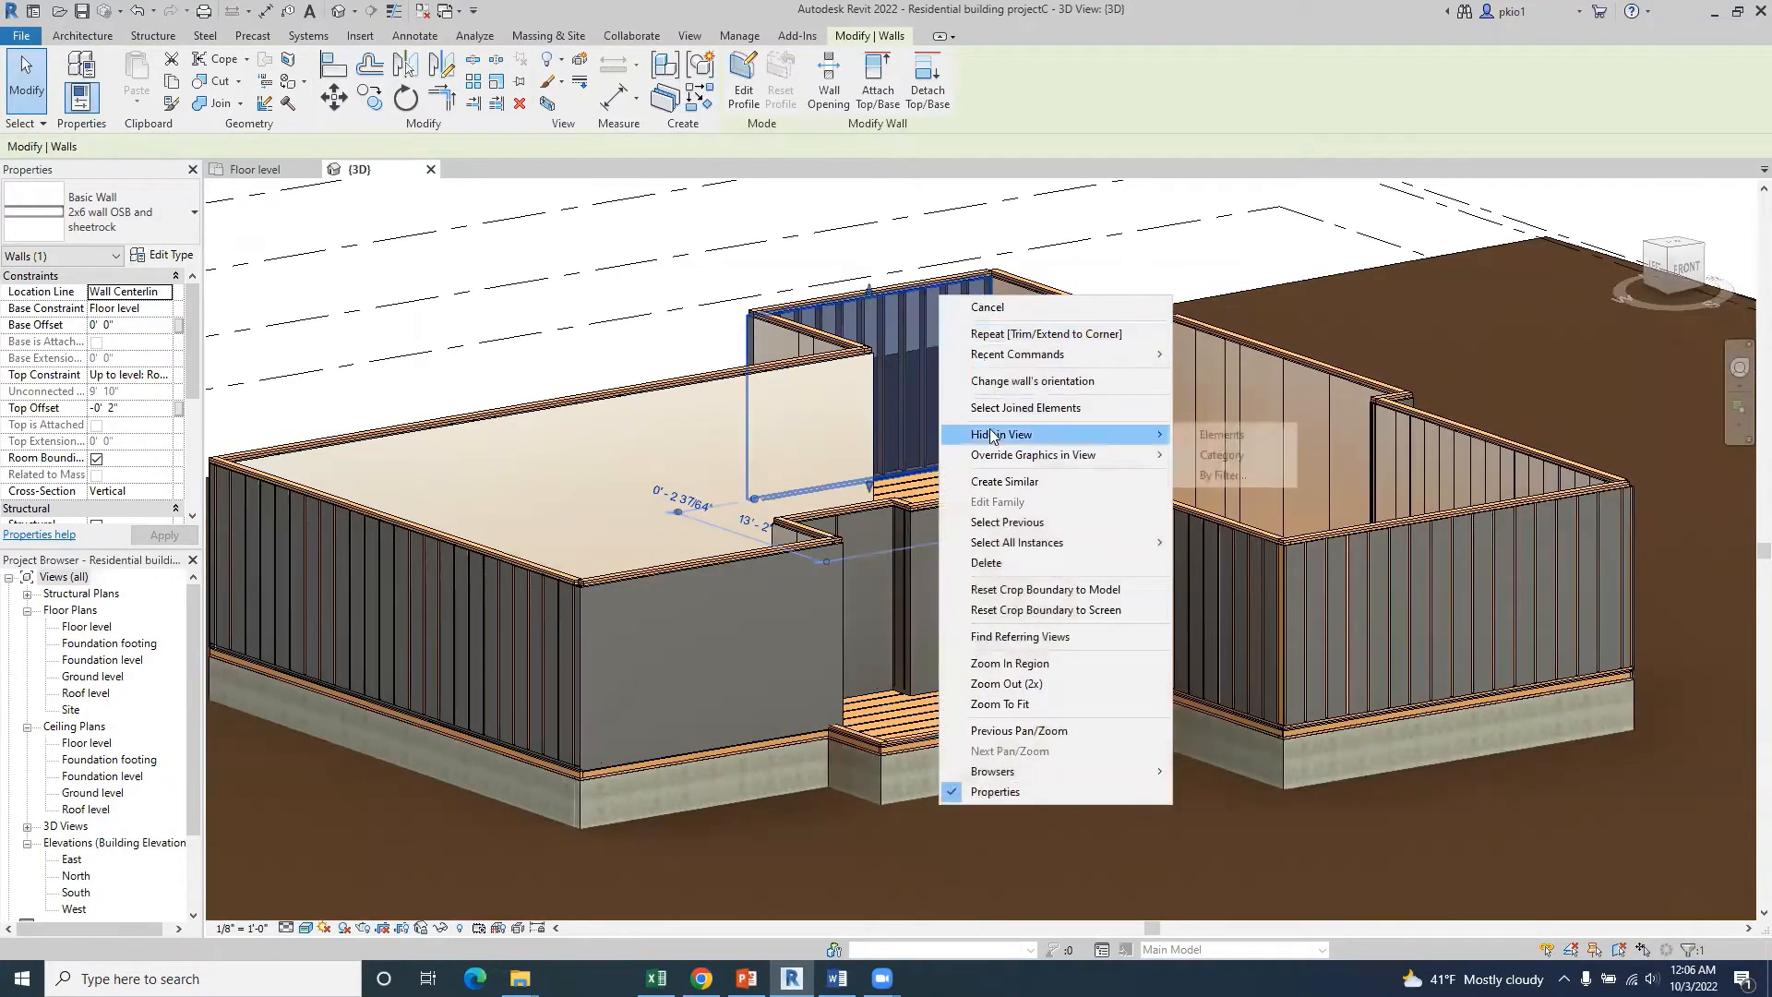
mouse_move(1124, 542)
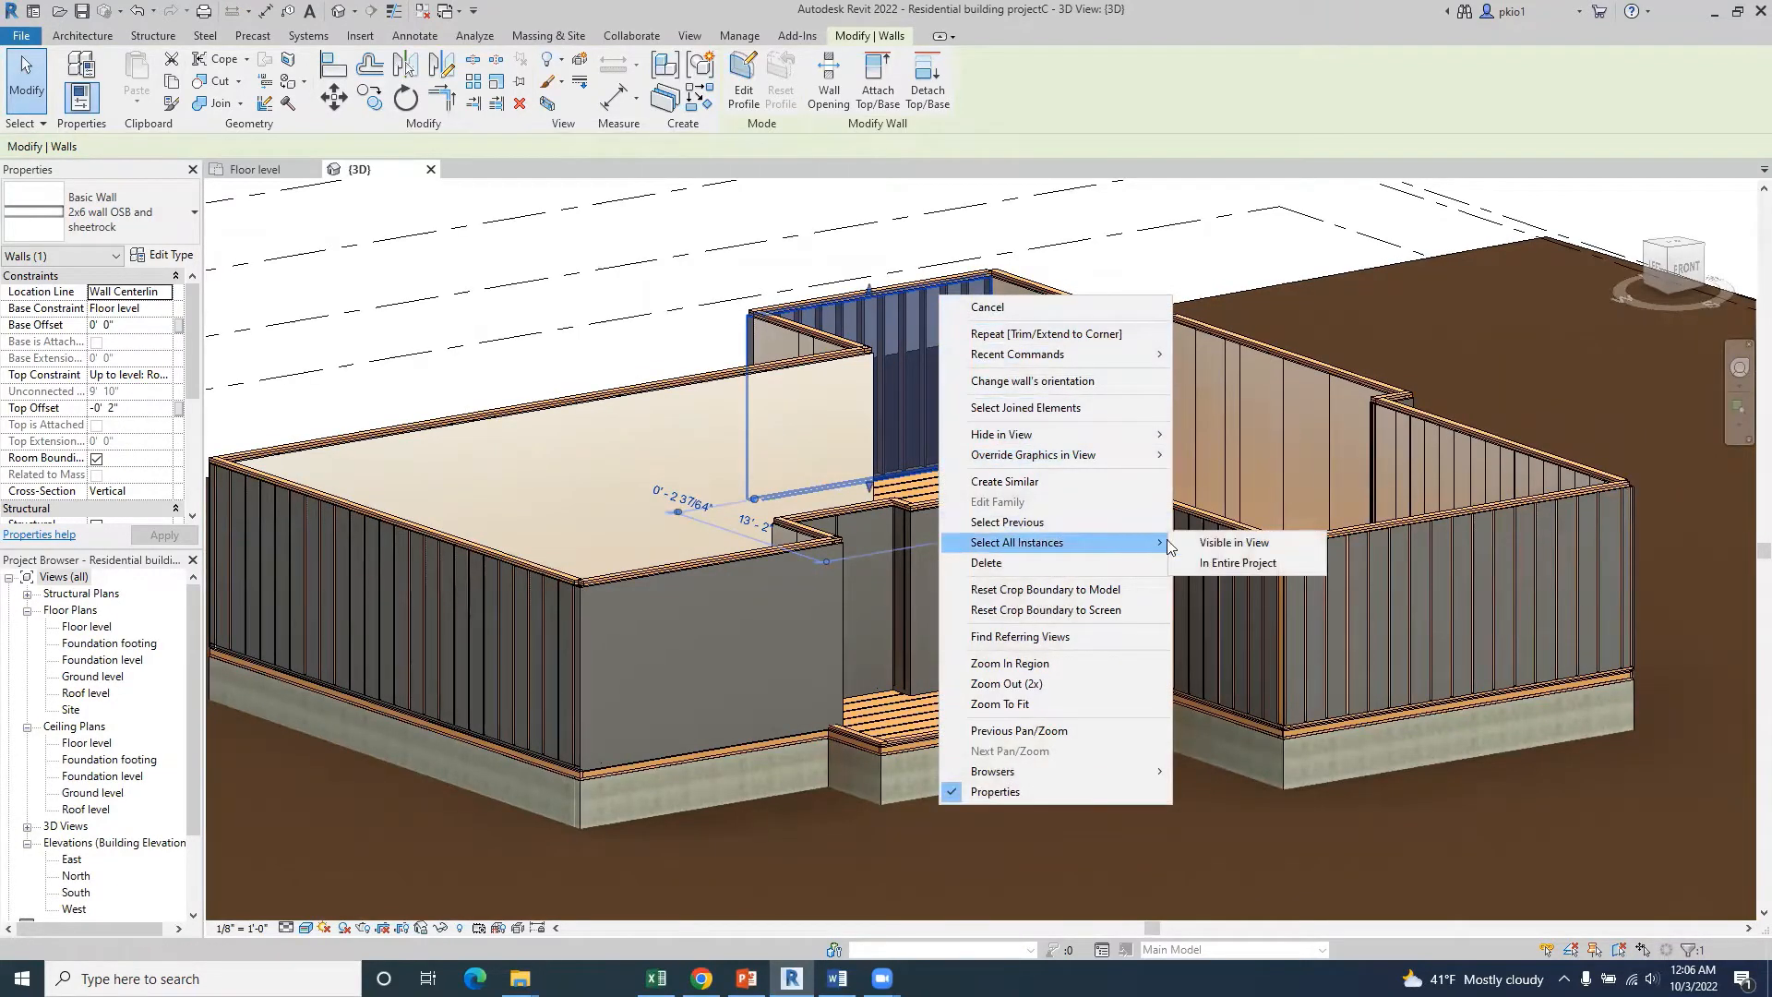
left_click(1218, 543)
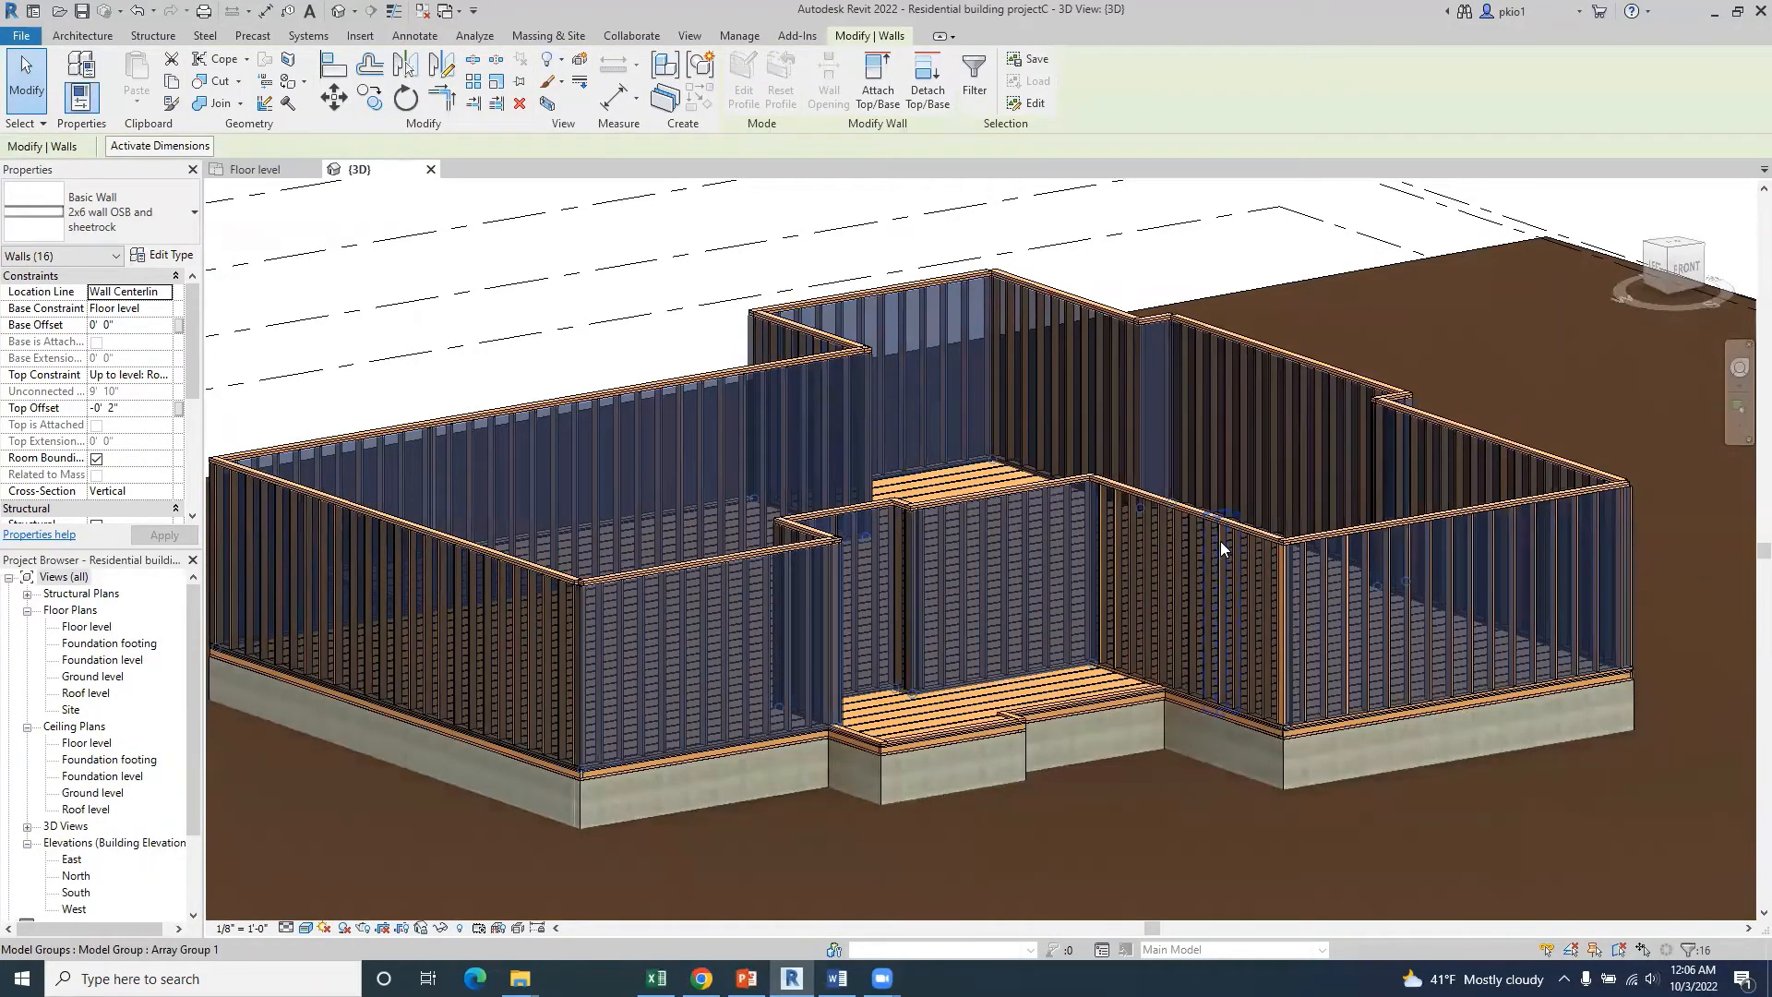
left_click(1195, 543)
right_click(1194, 542)
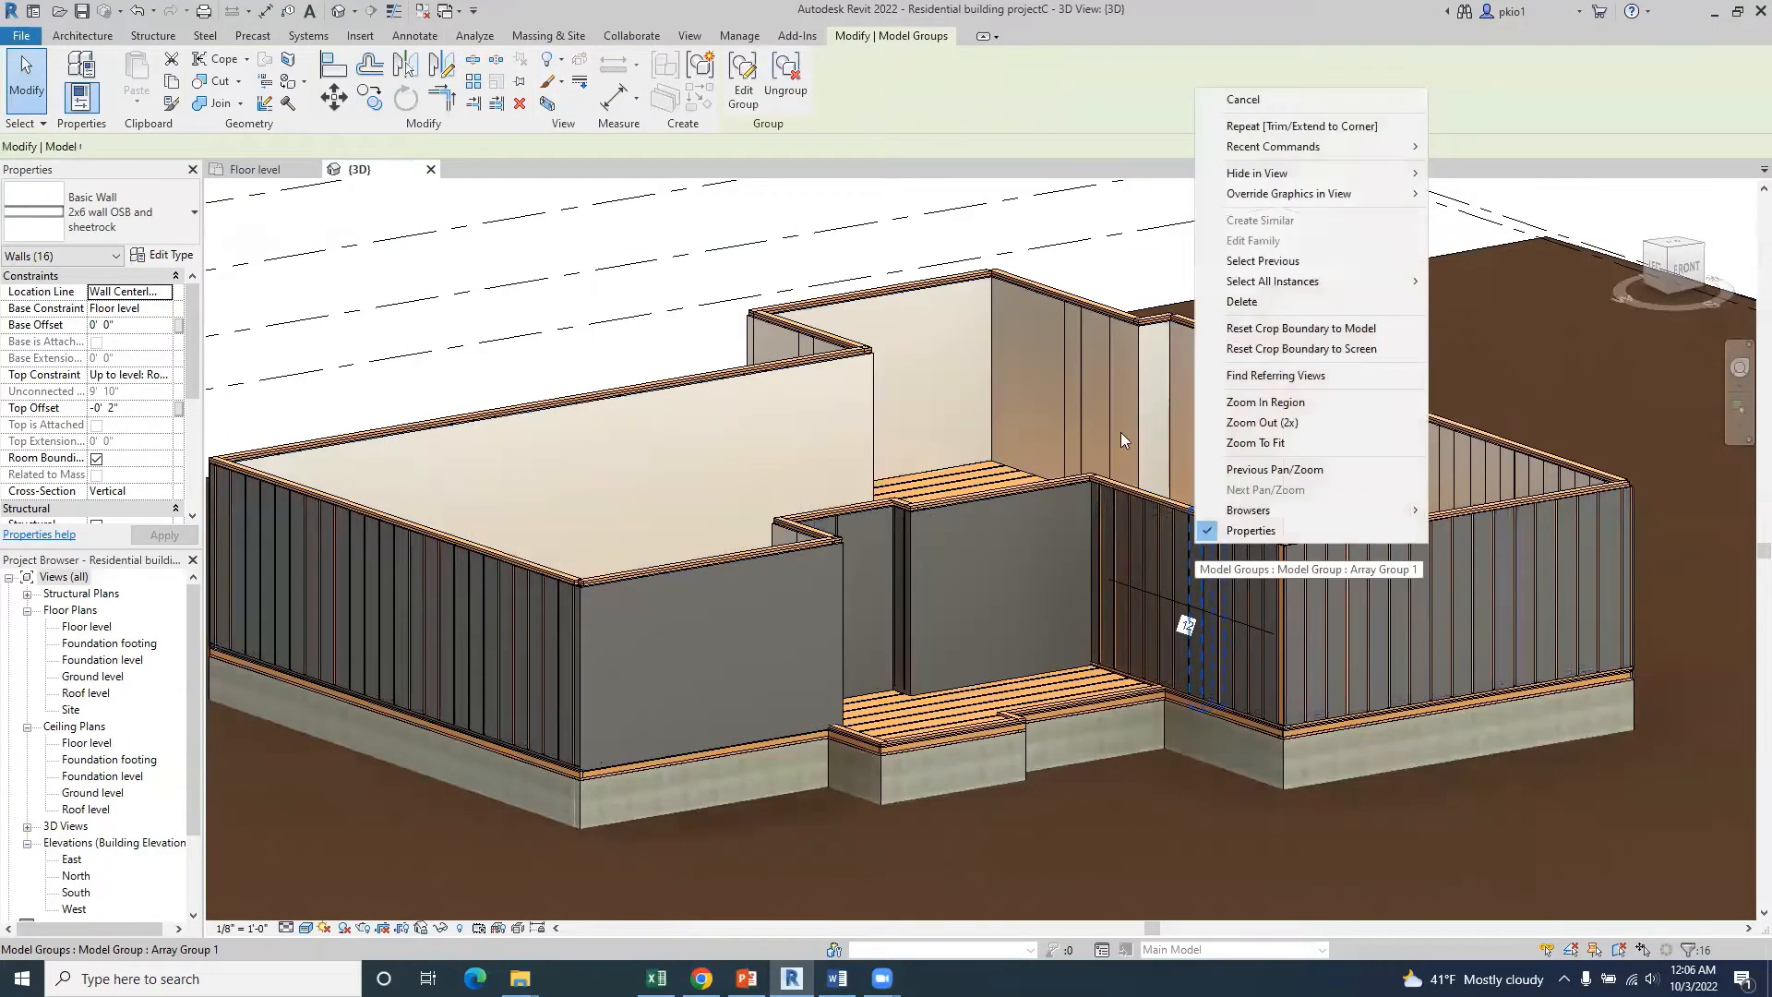
key("Escape")
key("Escape")
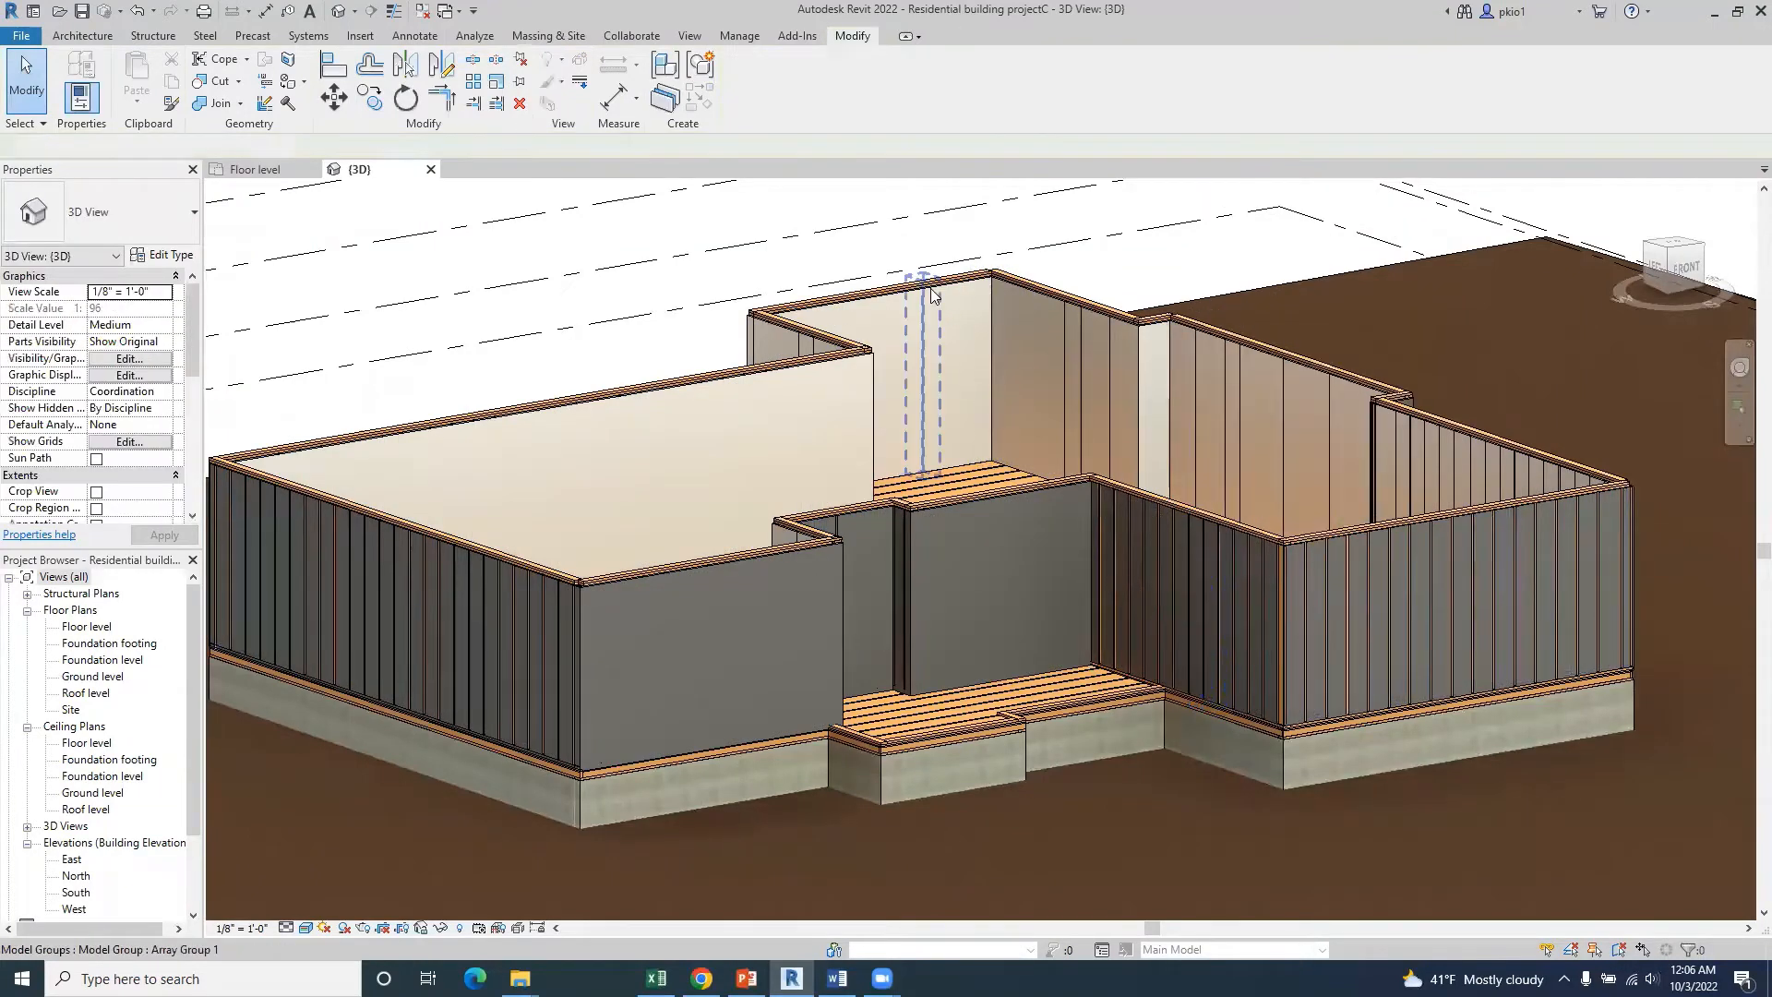
- Select all "2x6 wall OSB and sheetrock" walls in the entire project and override their surface transparency in the 3D view to 60
left_click(876, 305)
right_click(877, 305)
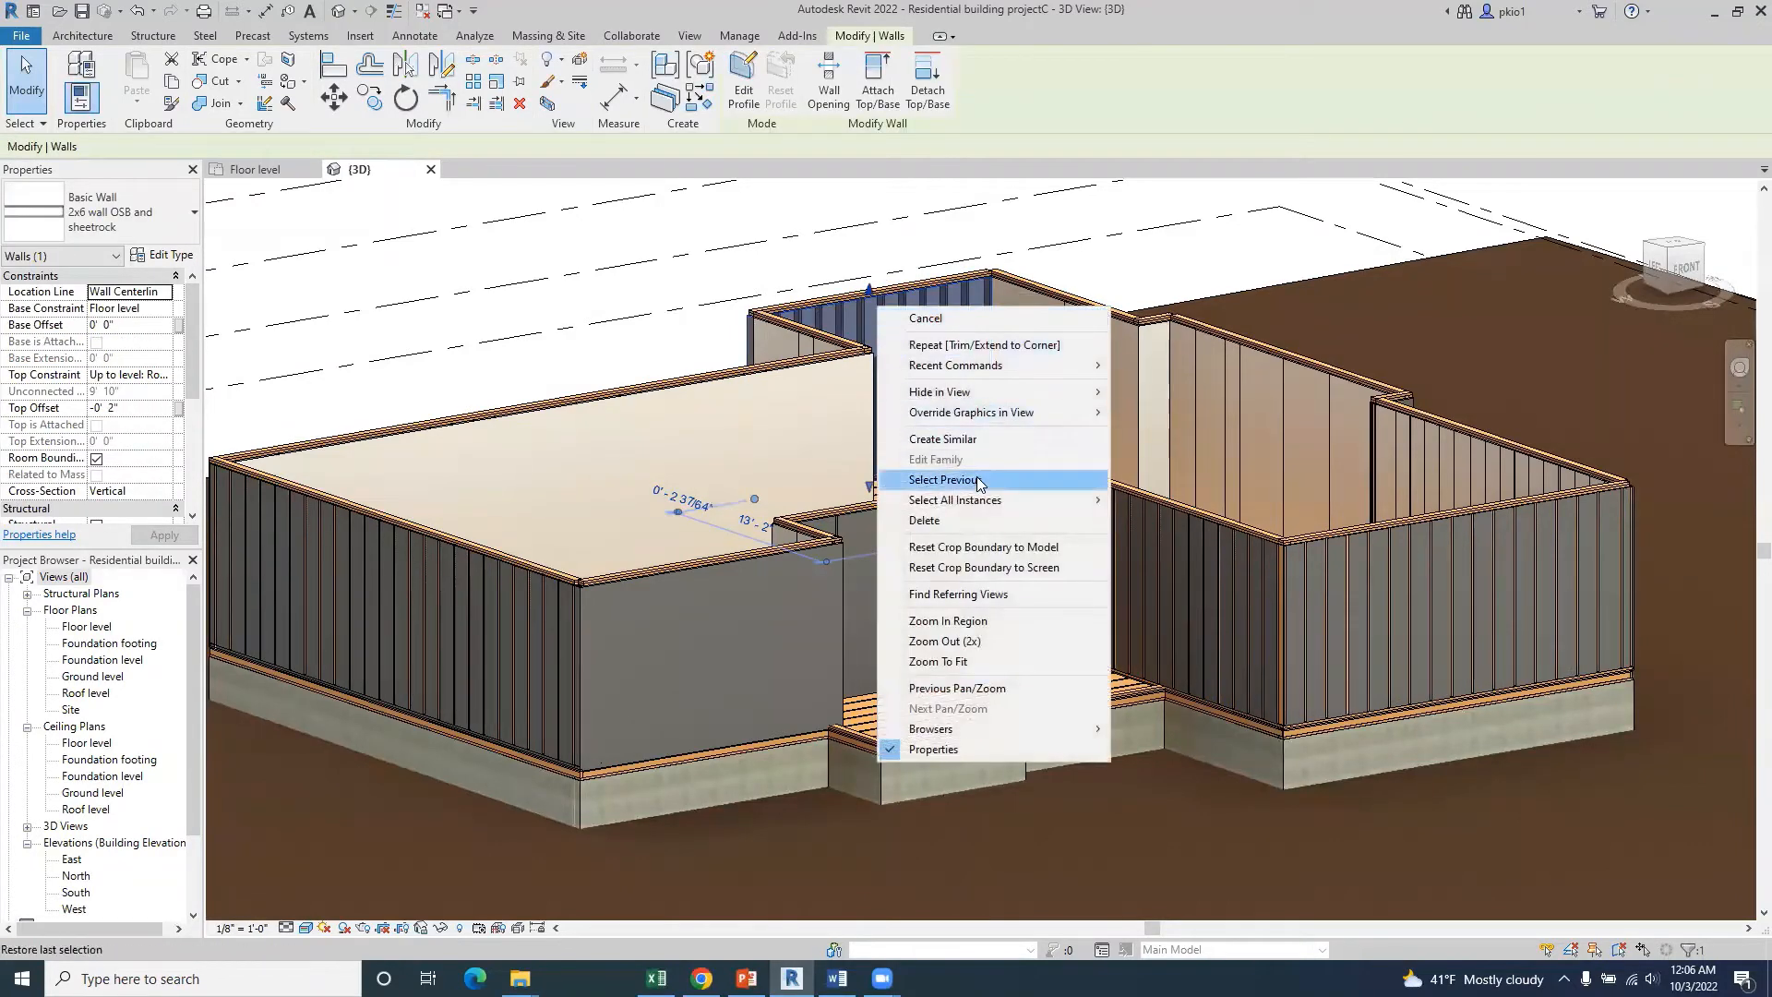
mouse_move(1021, 502)
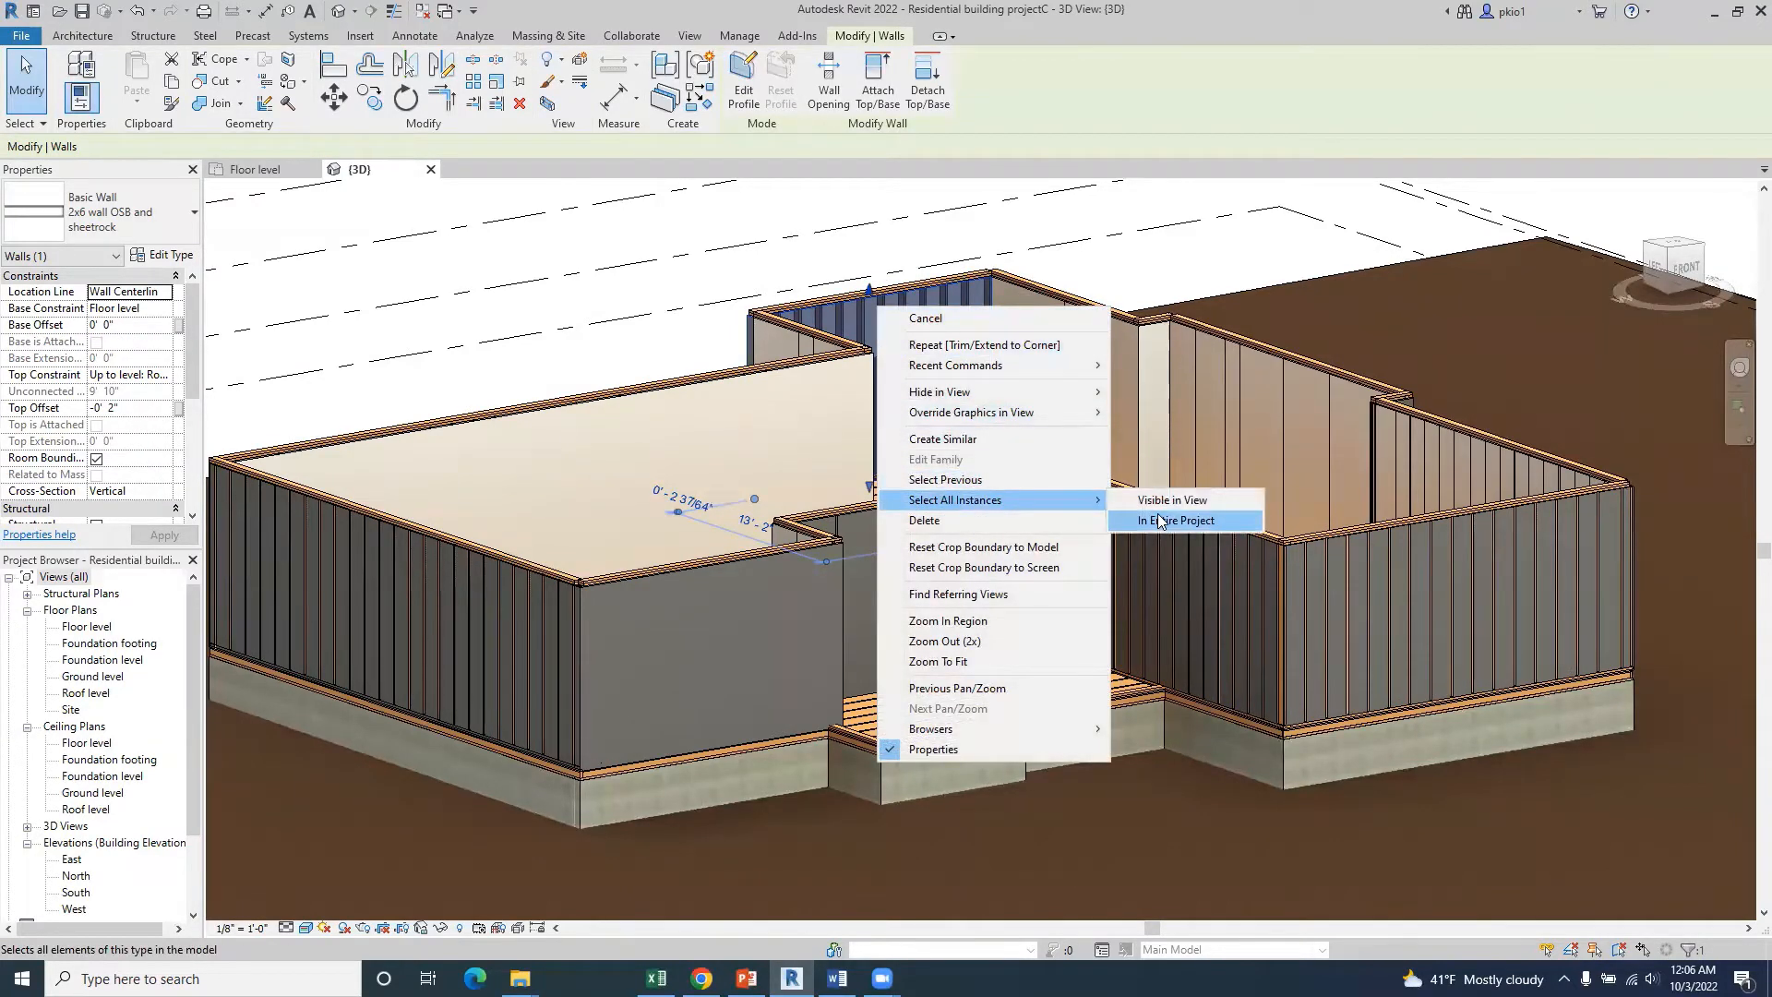
left_click(1161, 521)
right_click(1160, 267)
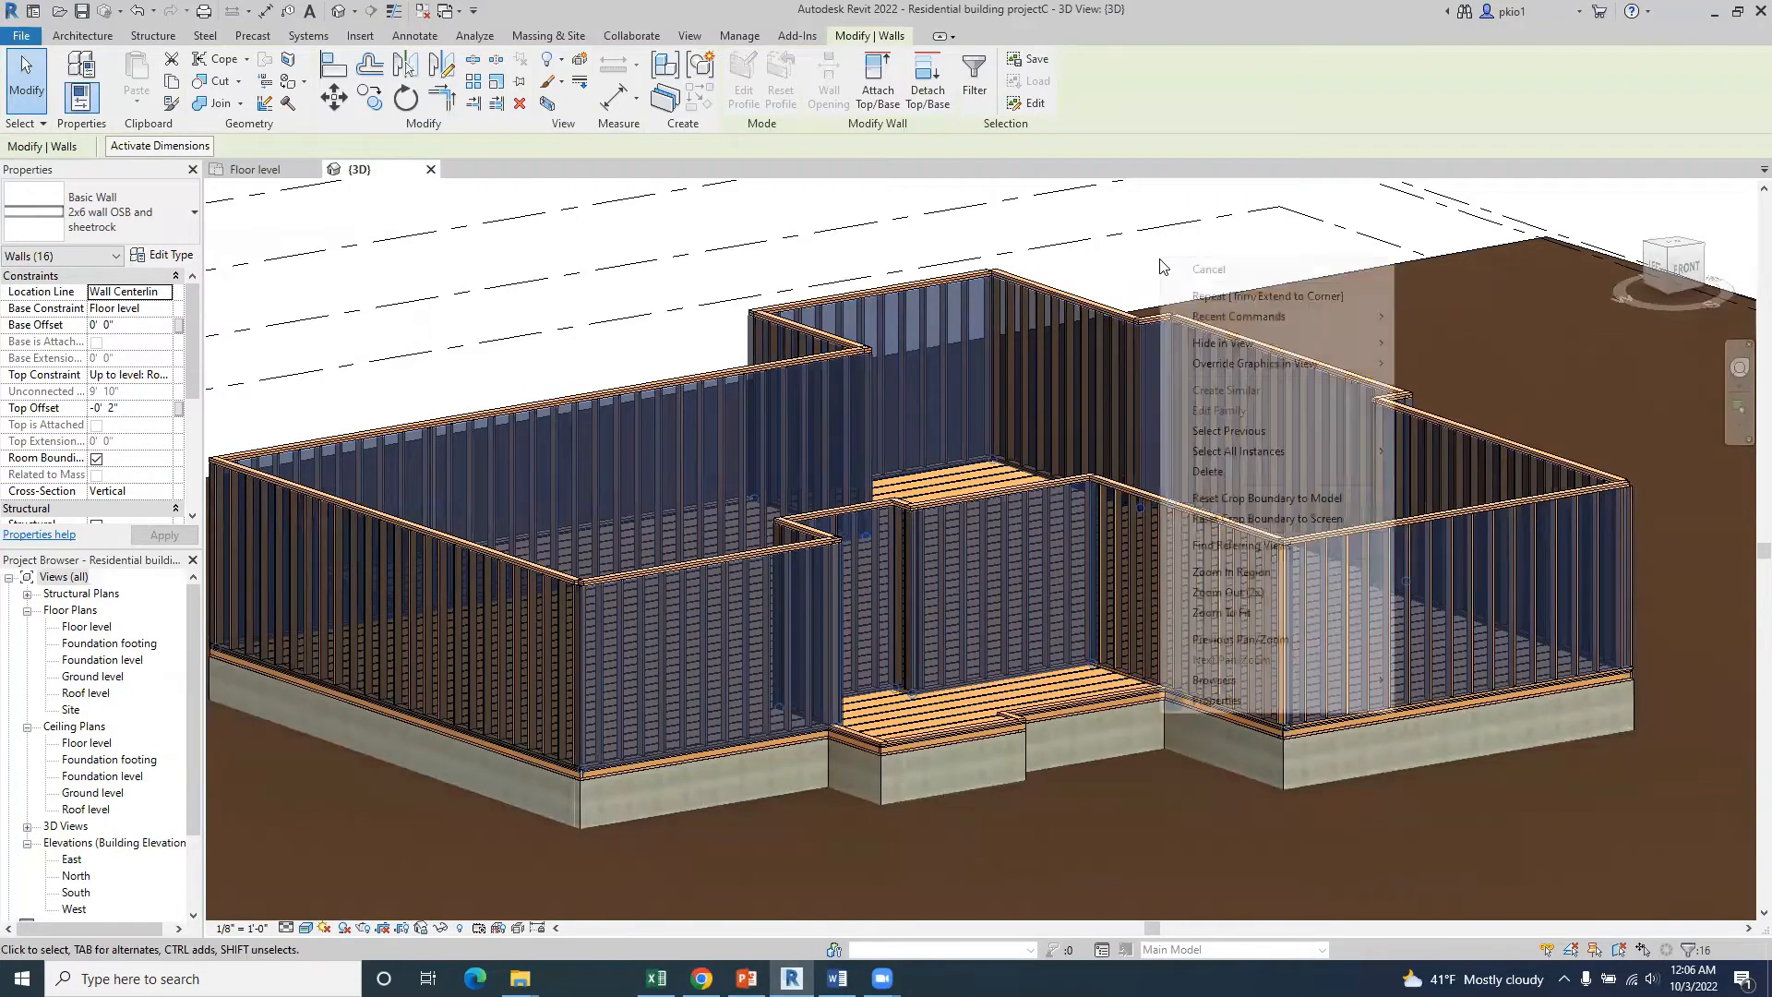
mouse_move(1323, 366)
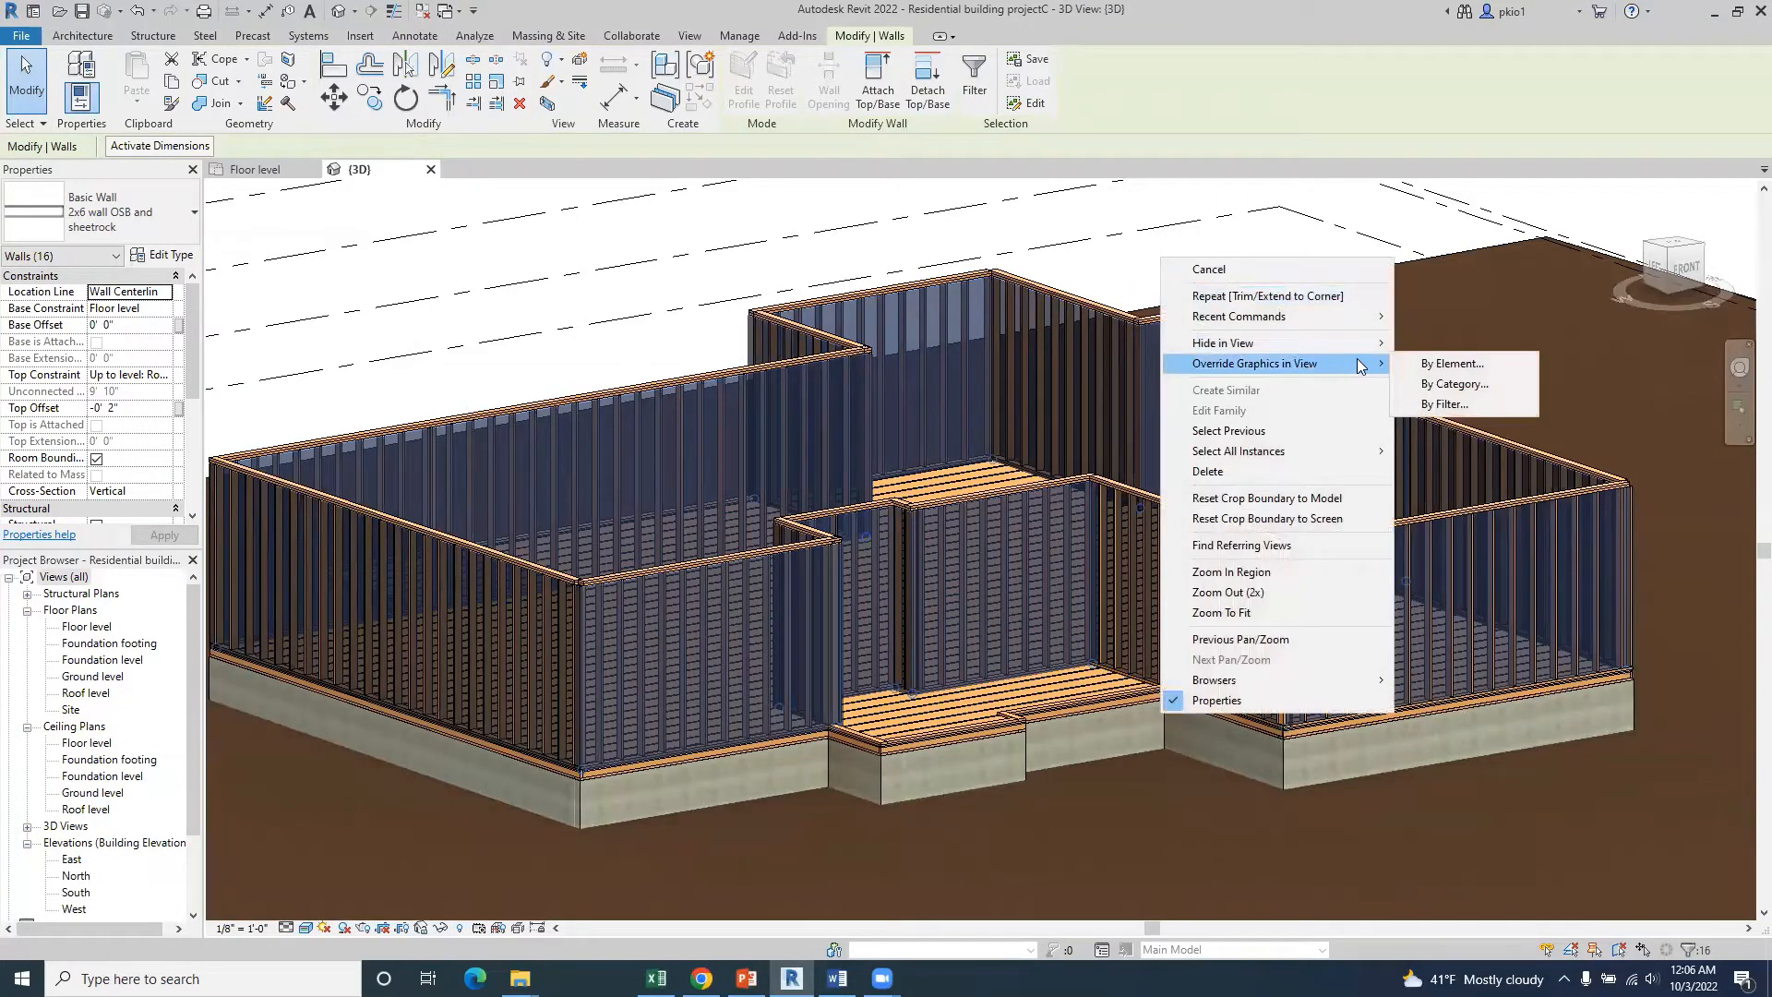
left_click(1436, 367)
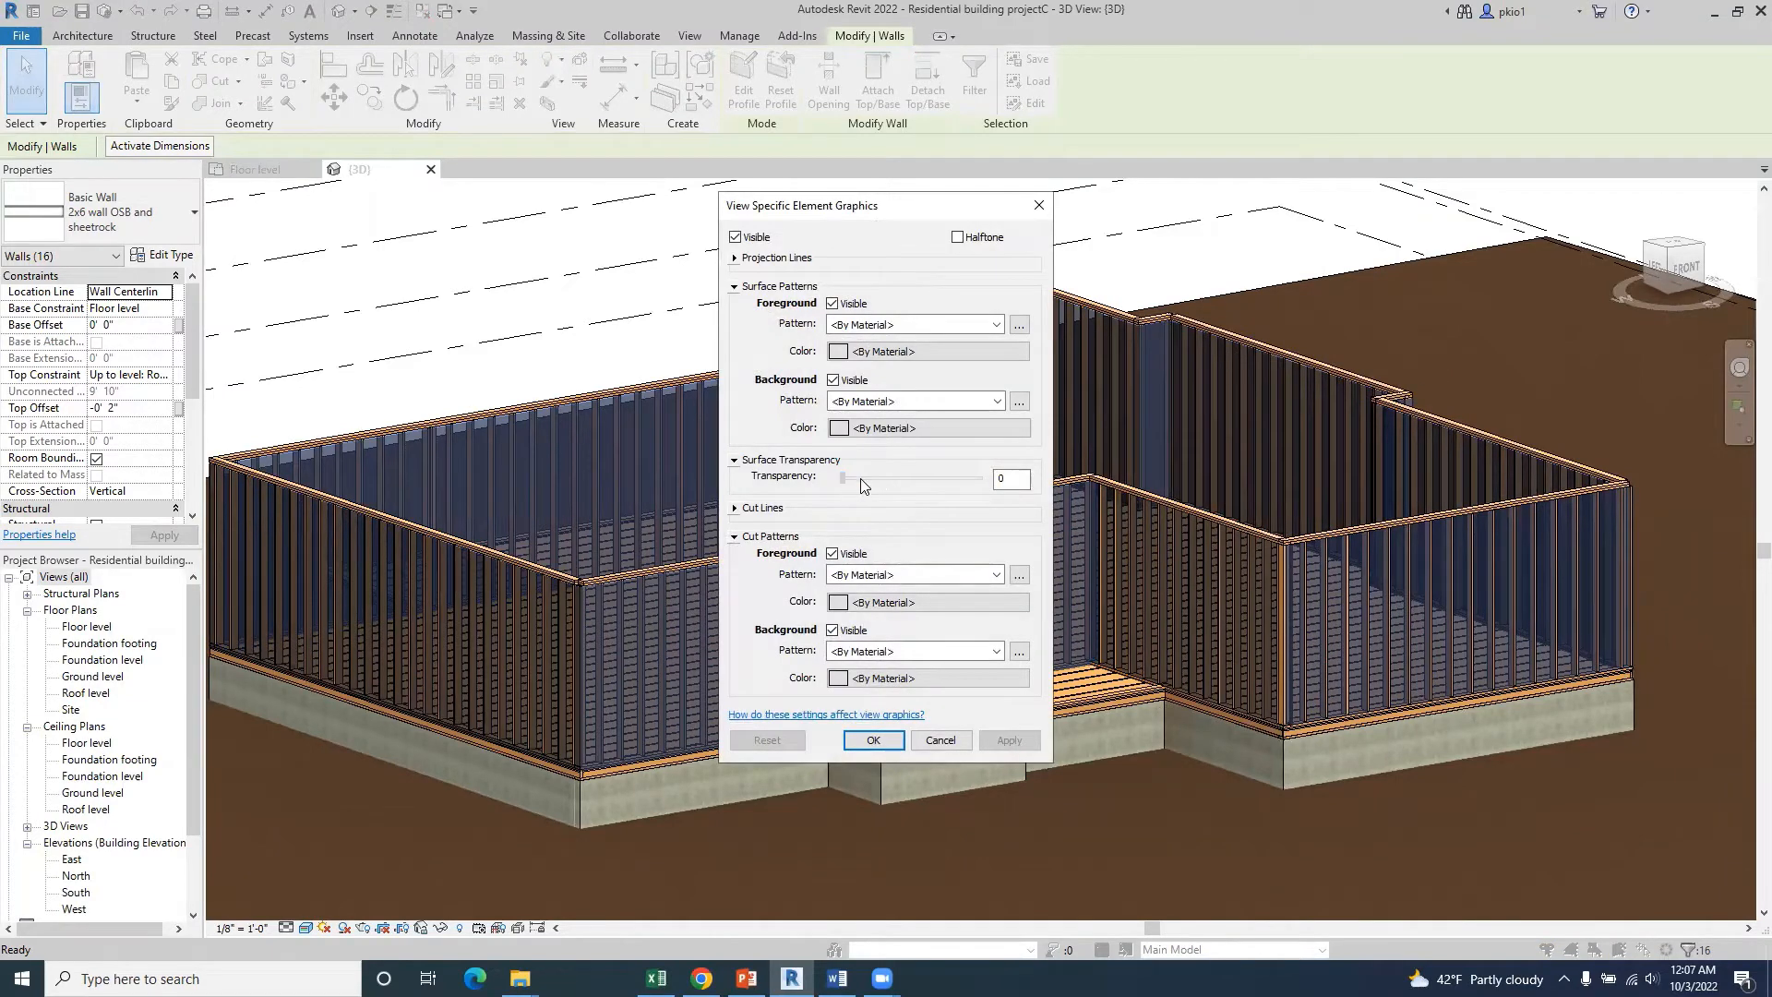
left_click_drag(861, 479, 910, 479)
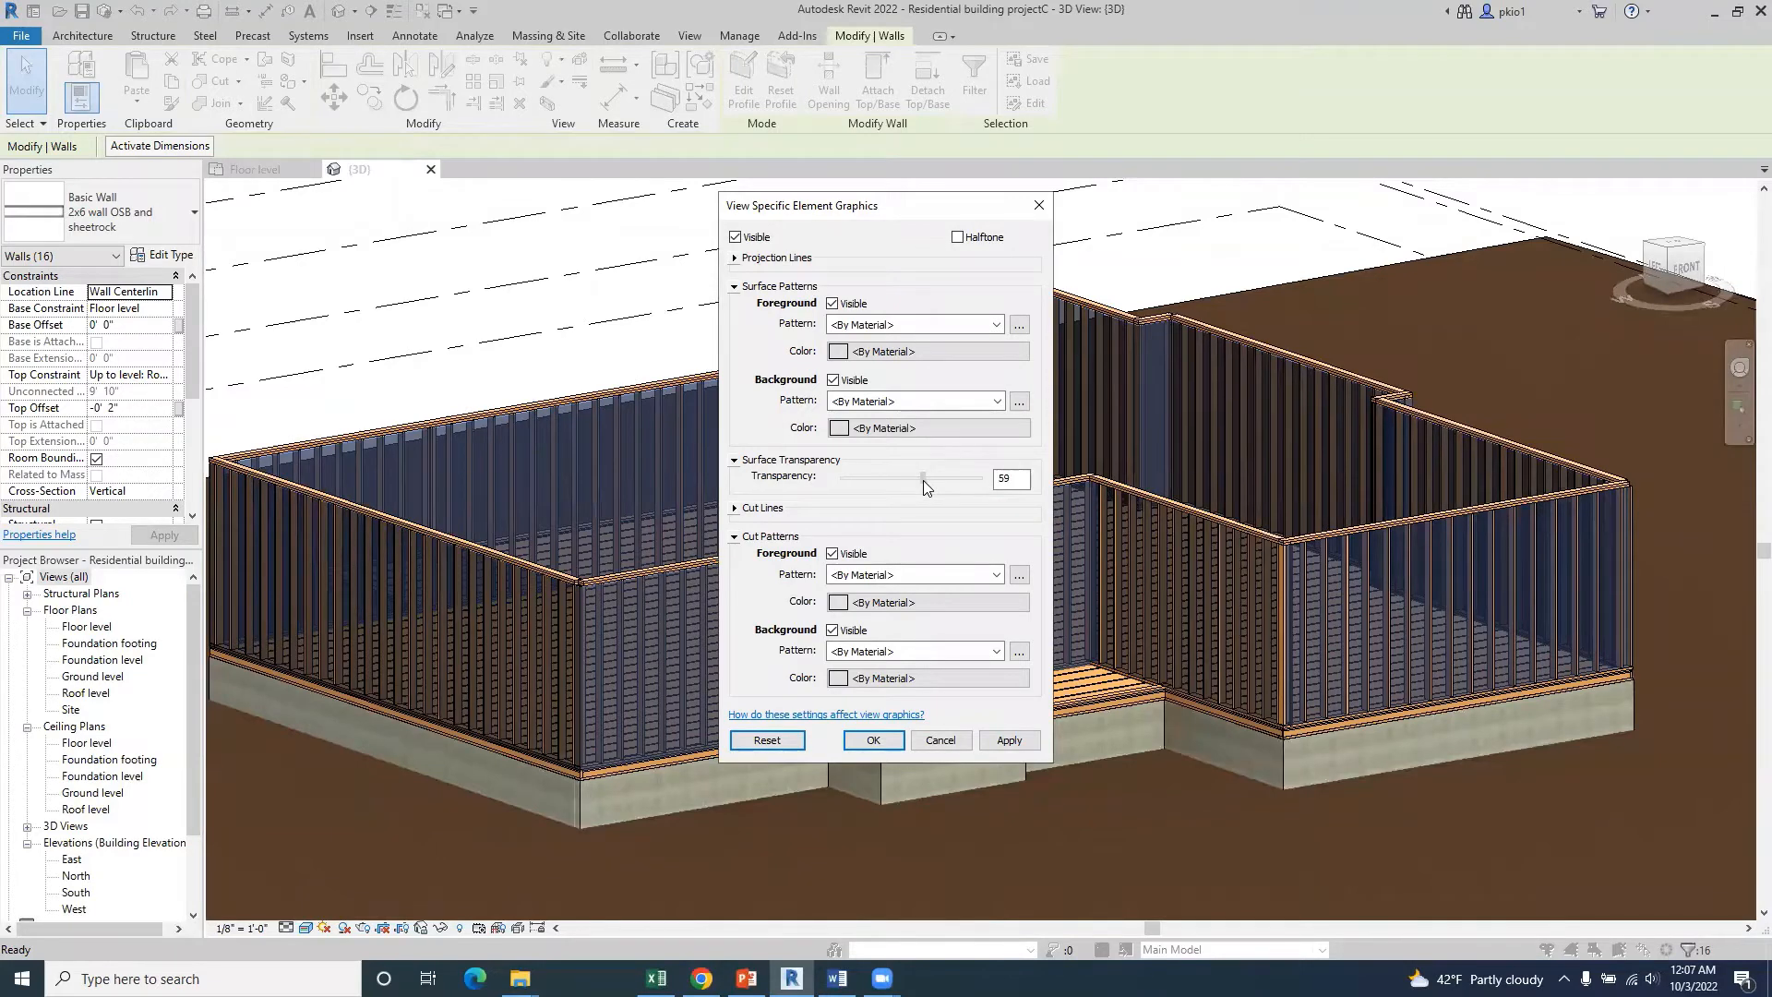
left_click_drag(924, 484, 925, 481)
left_click(1008, 742)
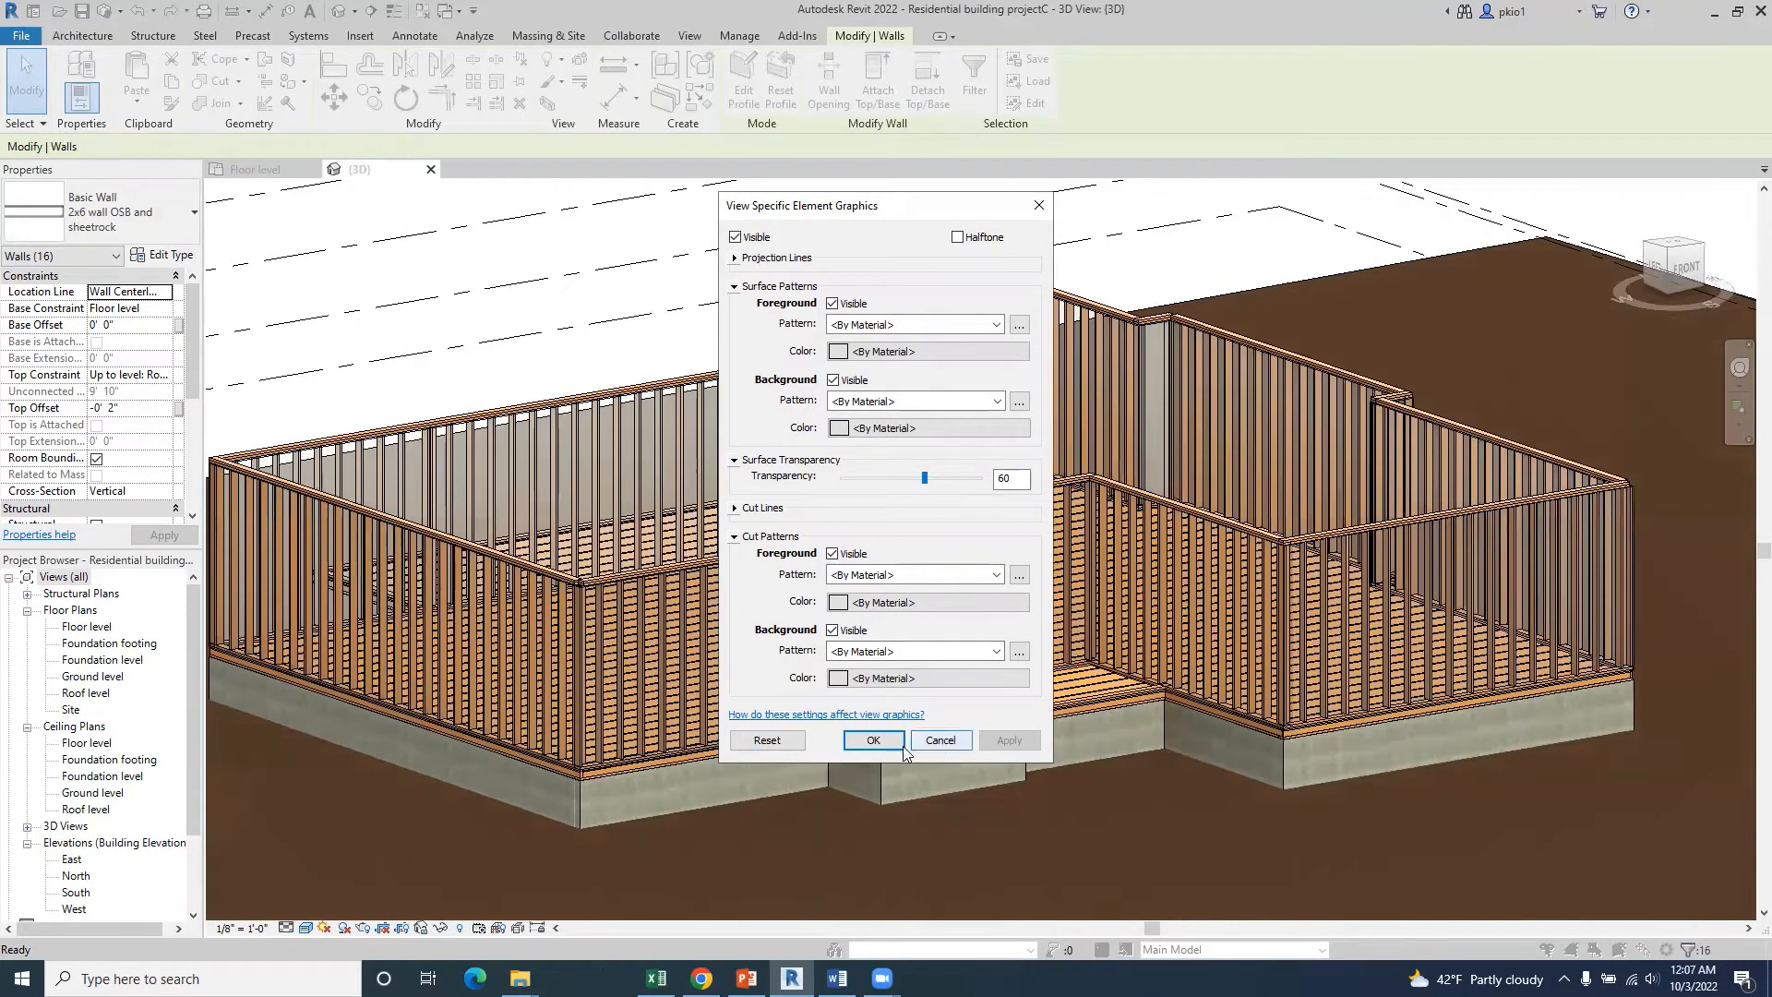
left_click(874, 741)
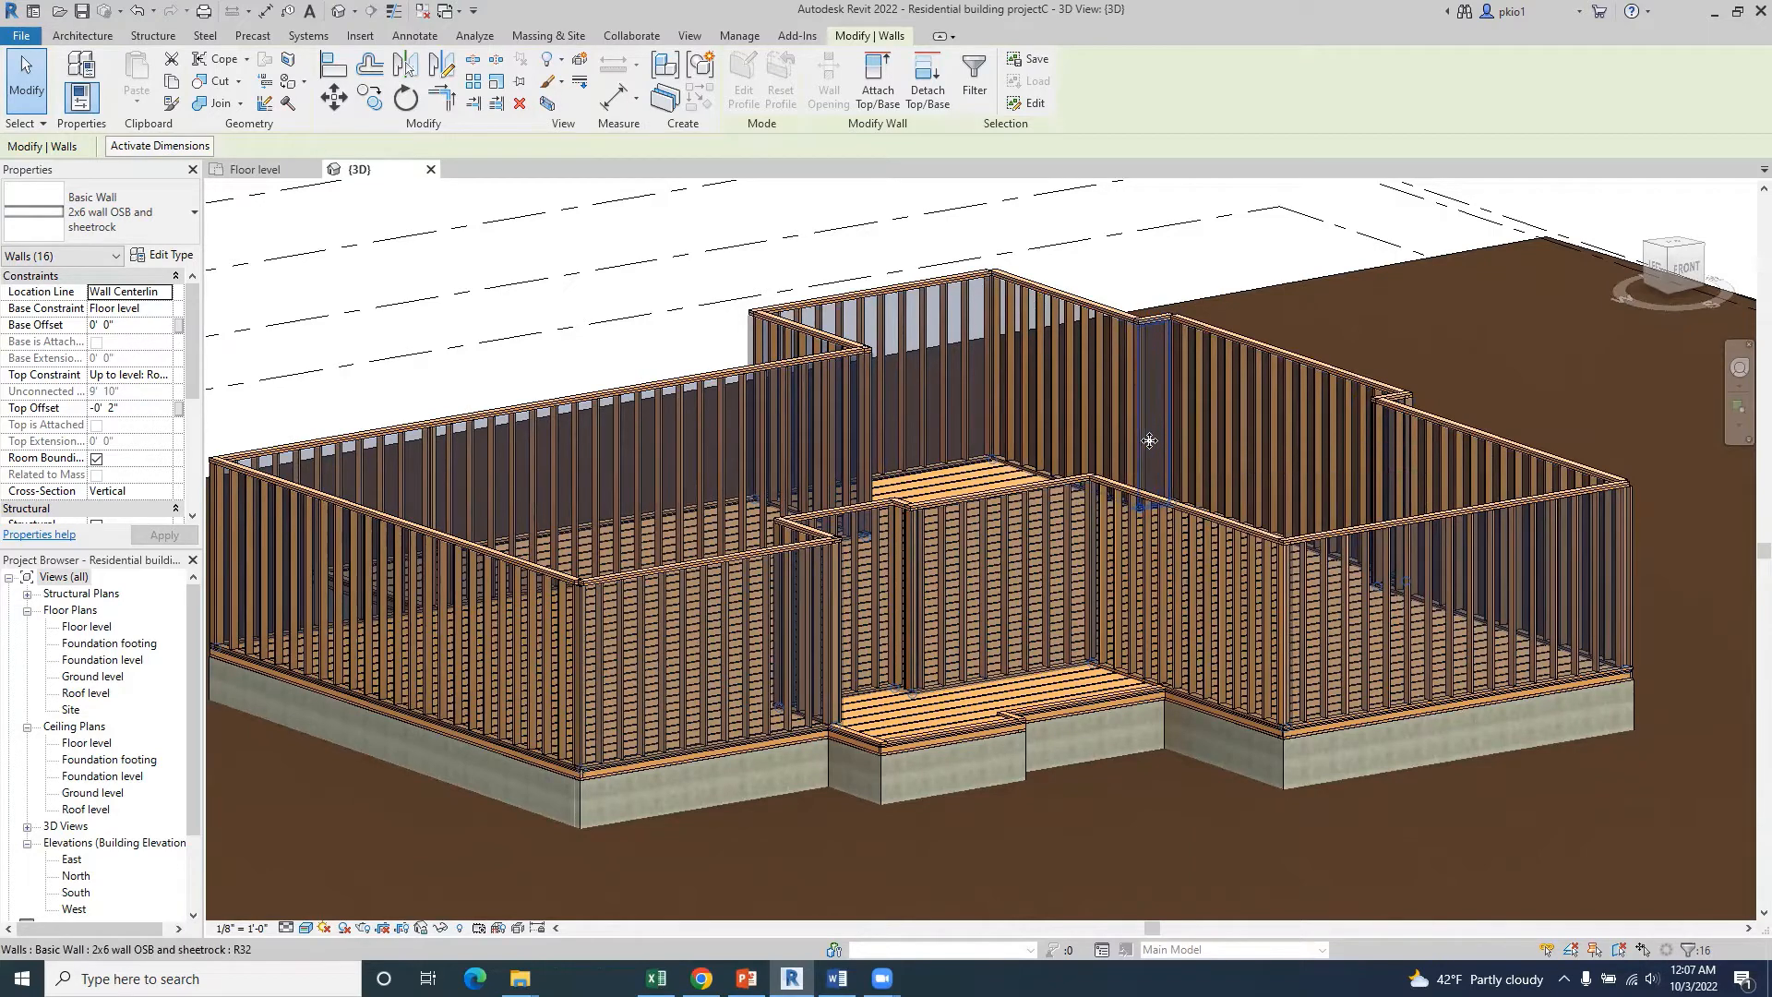
scroll(1040, 425, "down", 3)
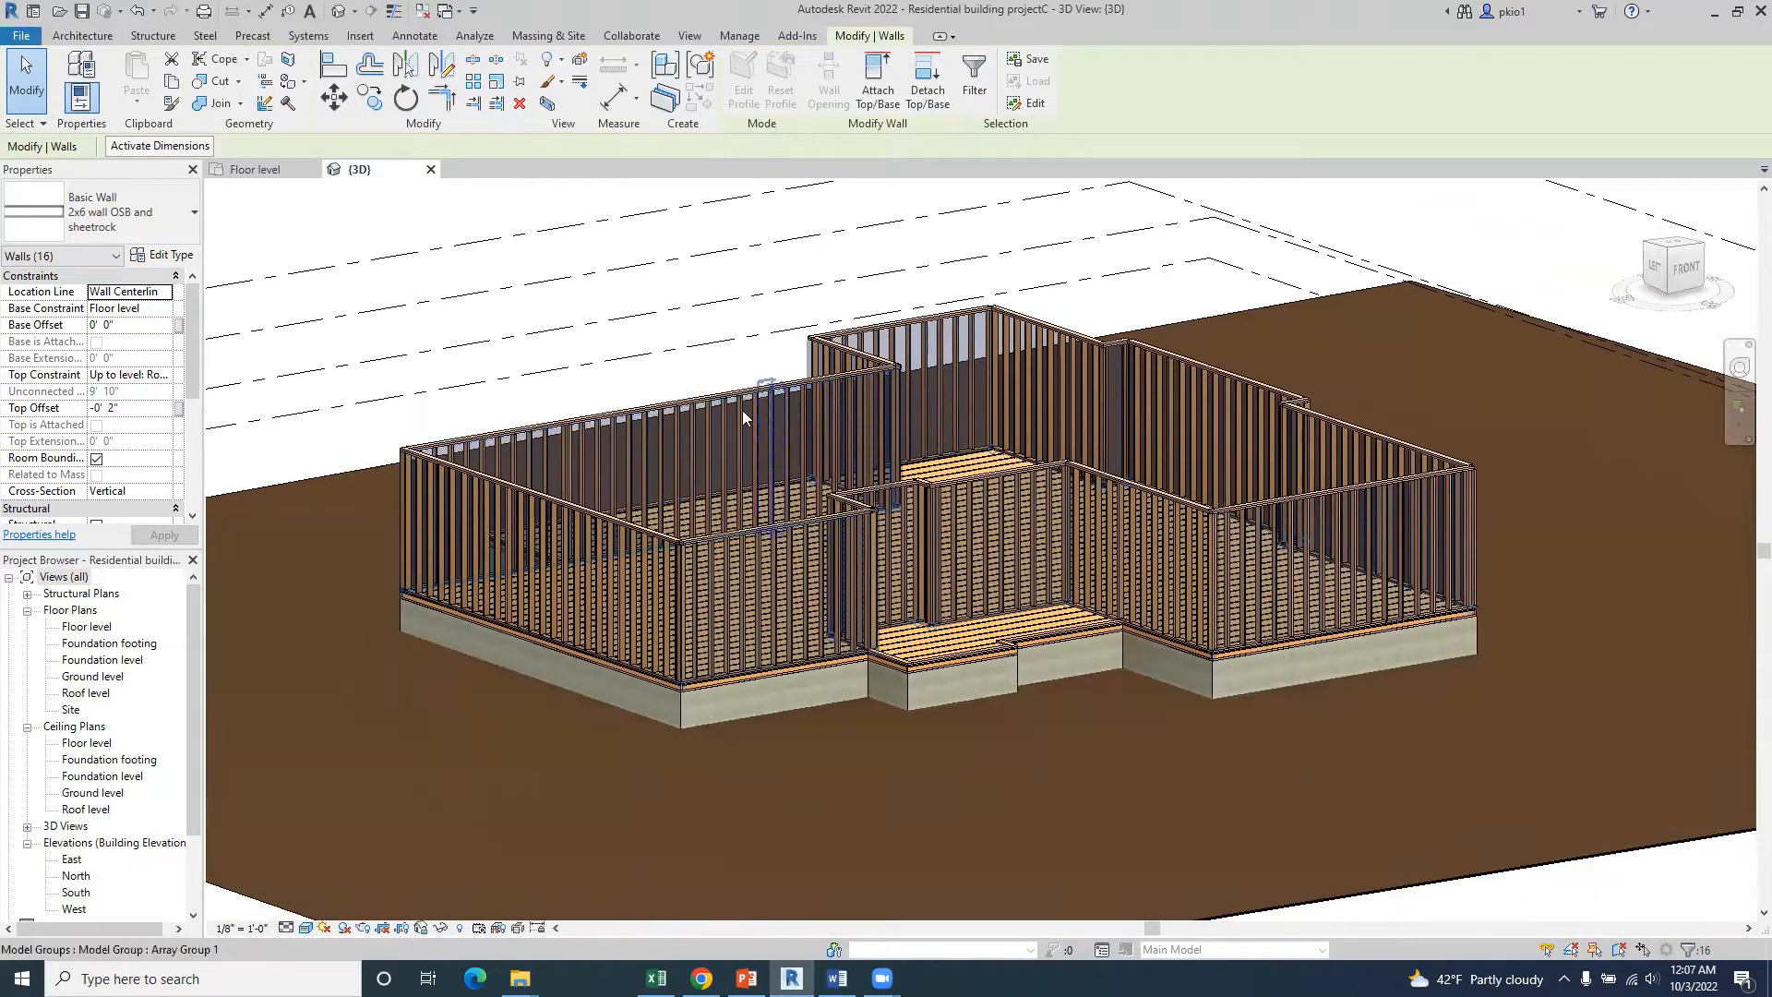
- Return to the Floor level plan, clear the wall selection, and look through the Ground level, Foundation level and Foundation footing plans for the building image
left_click(255, 170)
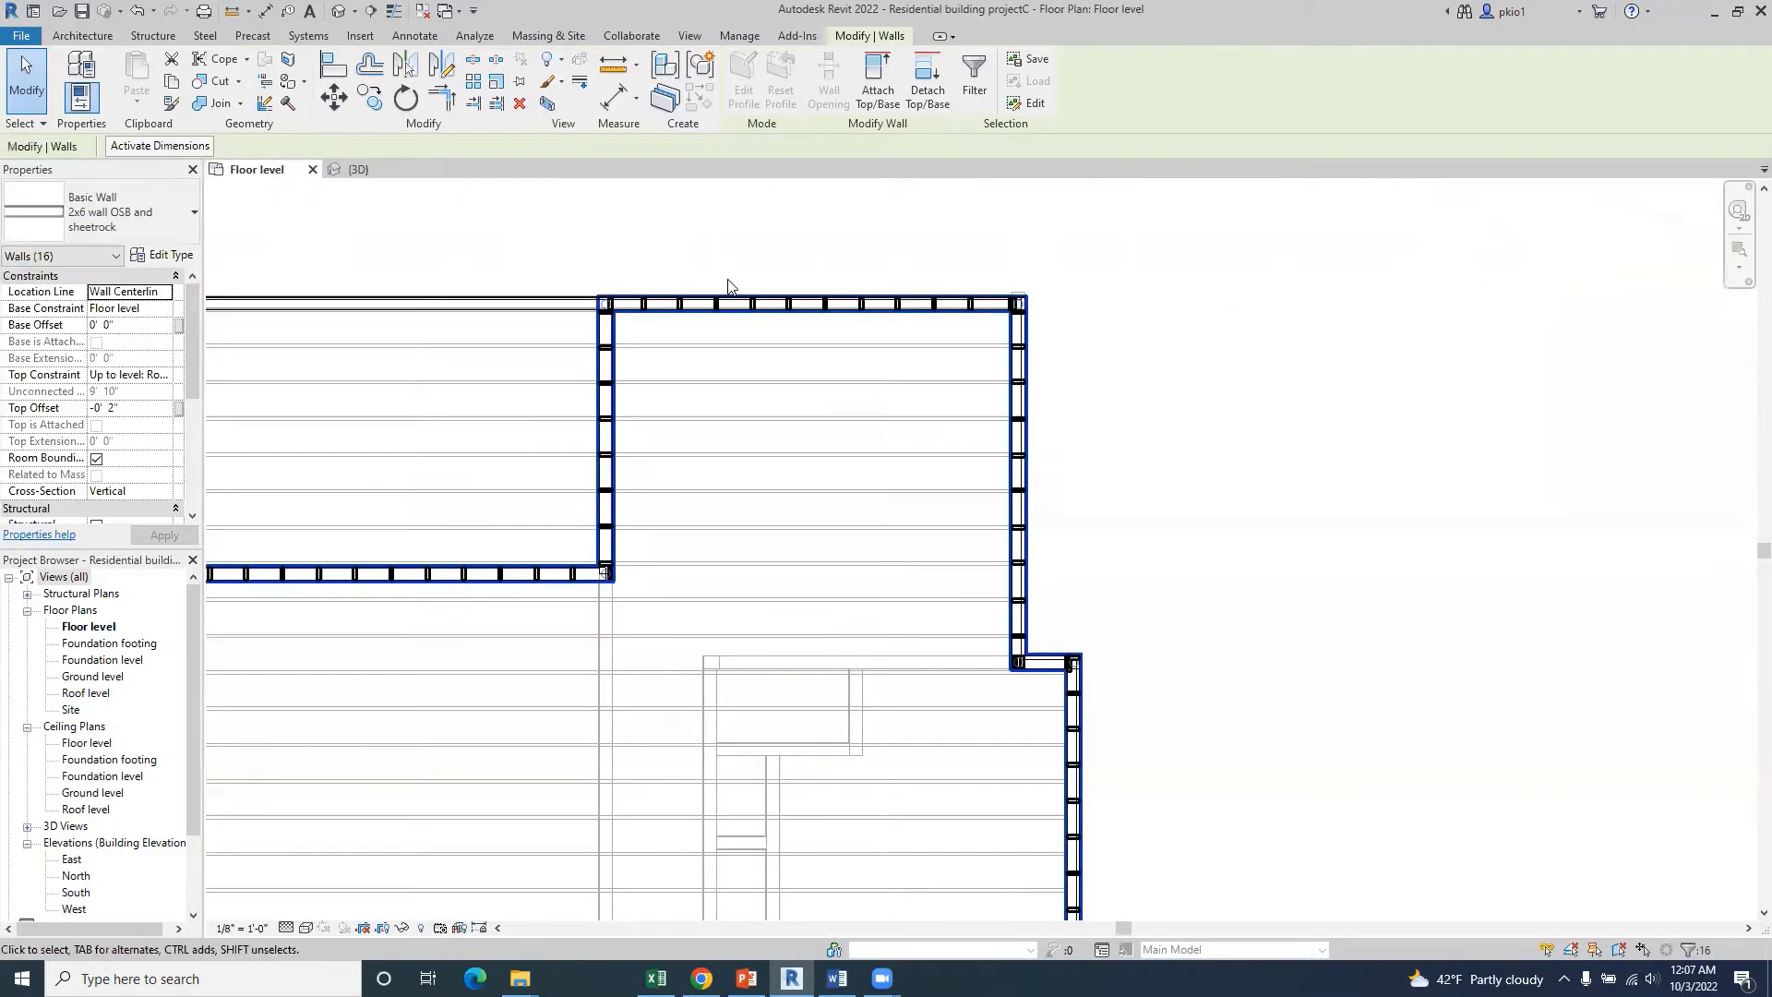
scroll(1035, 275, "down", 5)
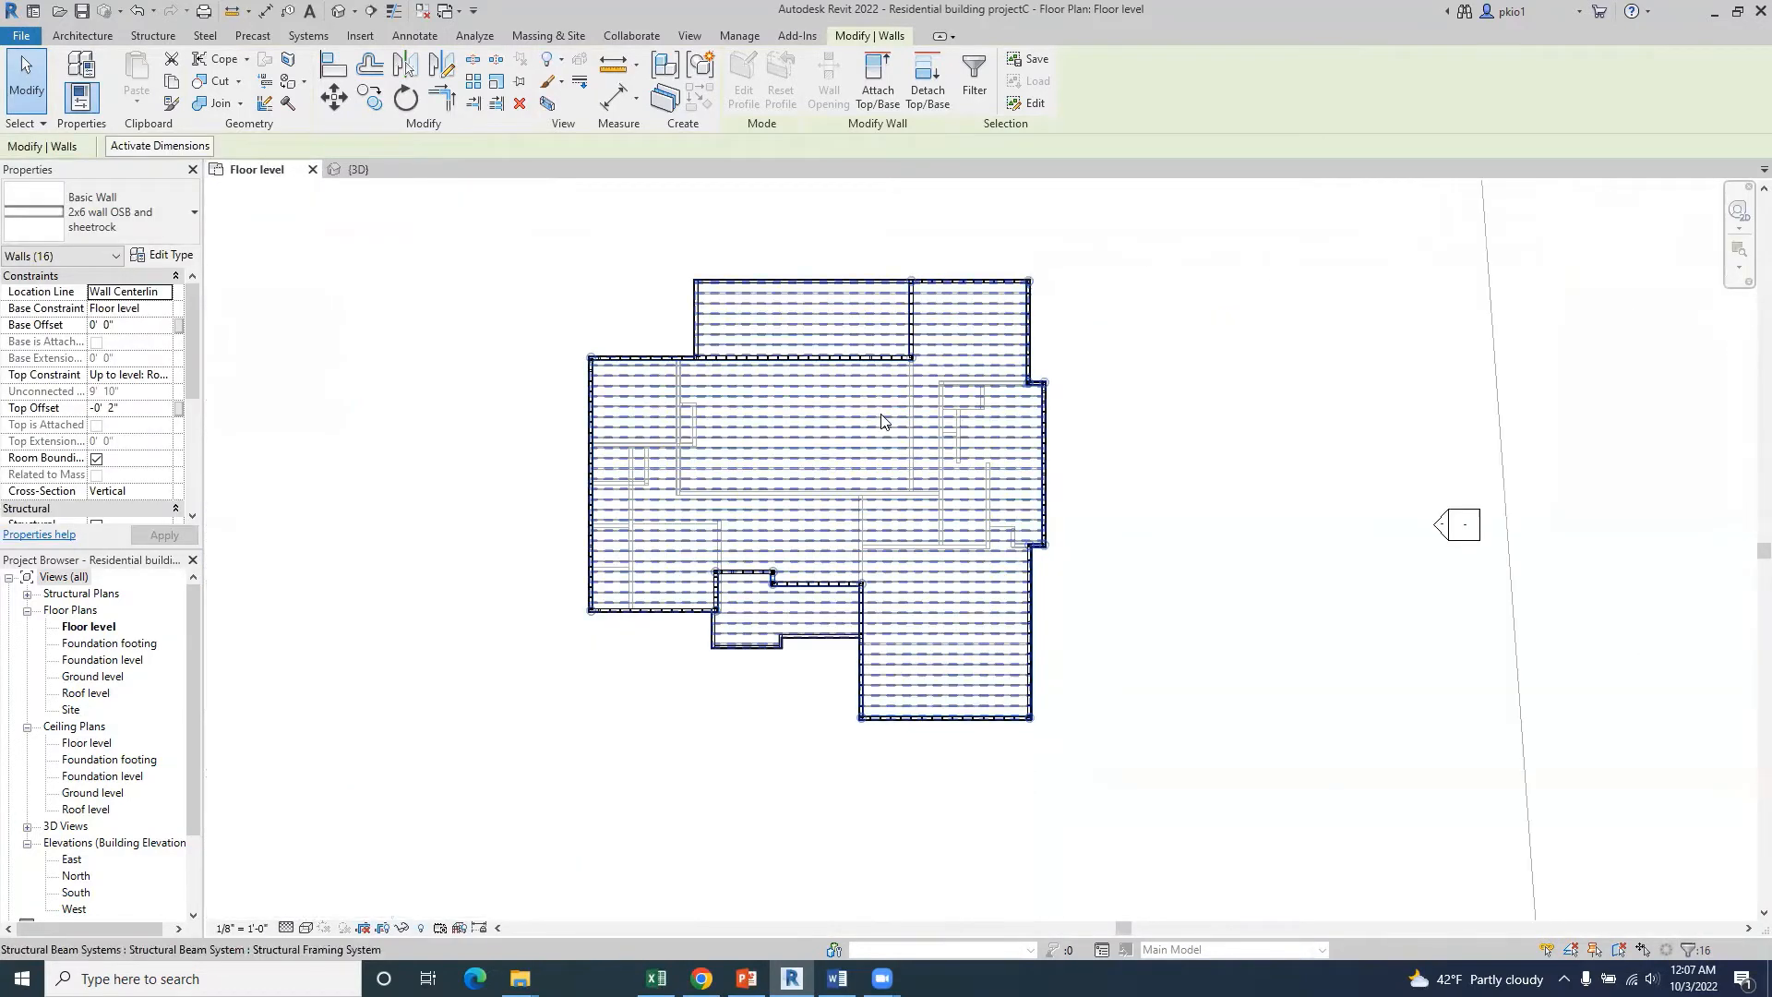
scroll(773, 502, "up", 1)
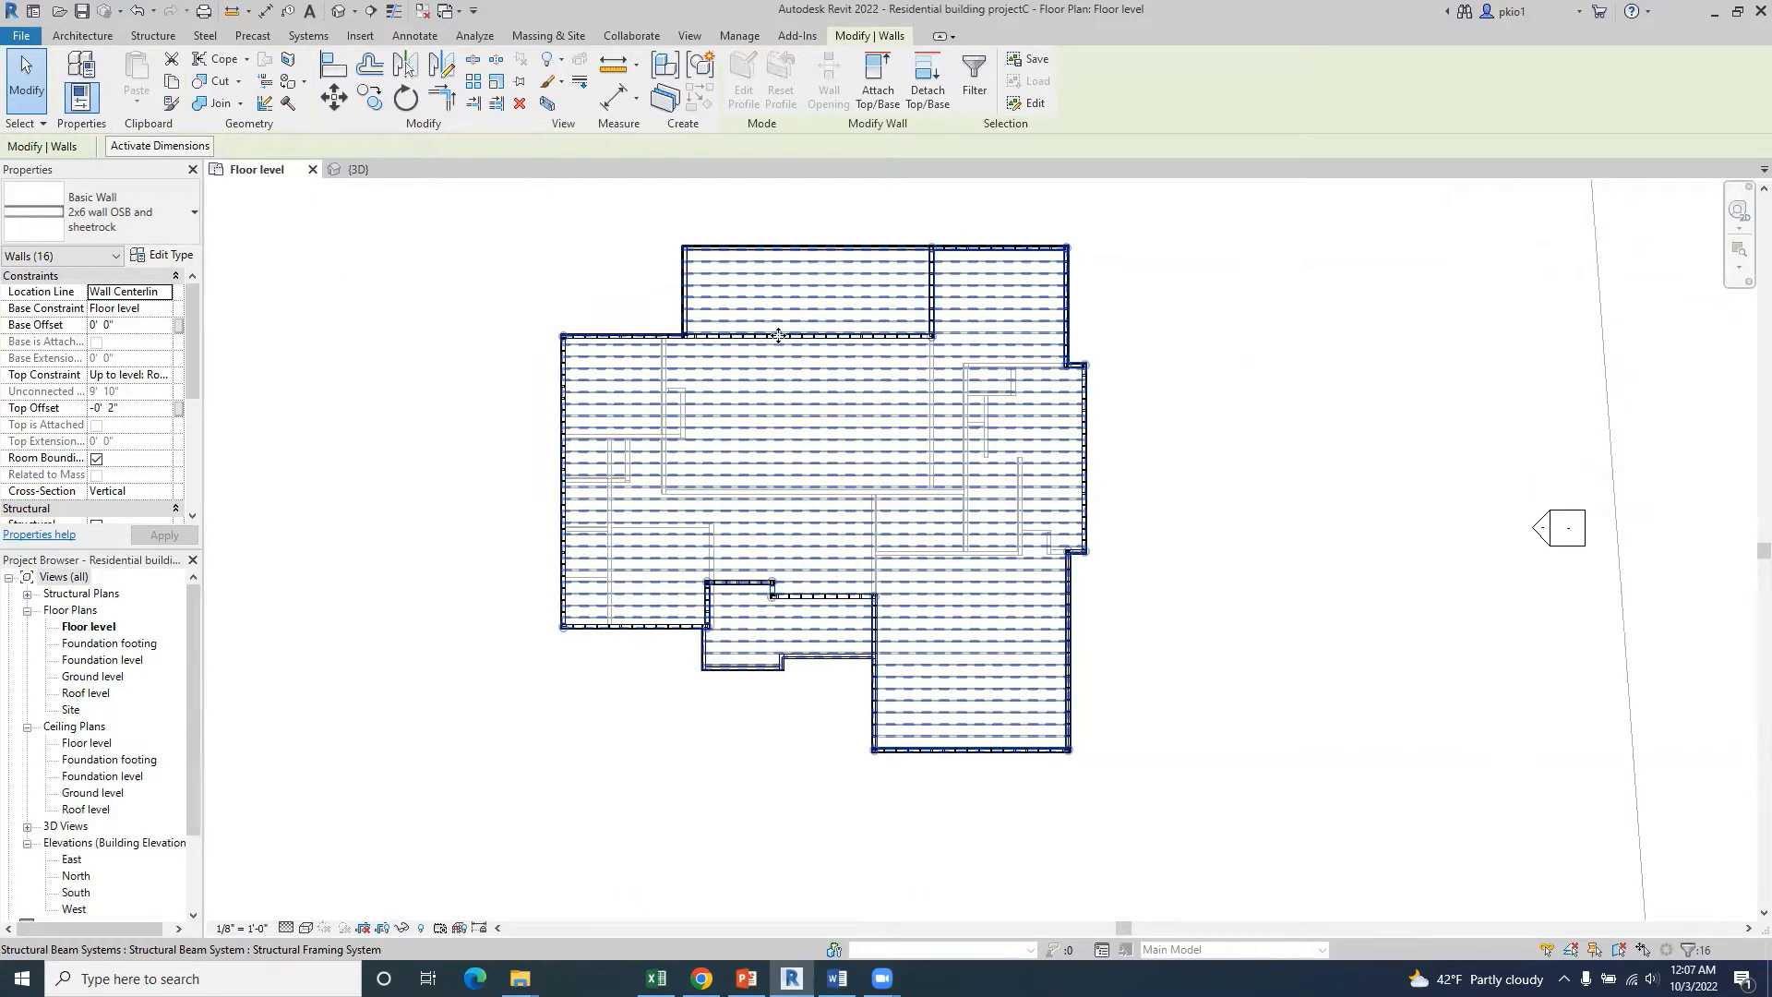
left_click(561, 293)
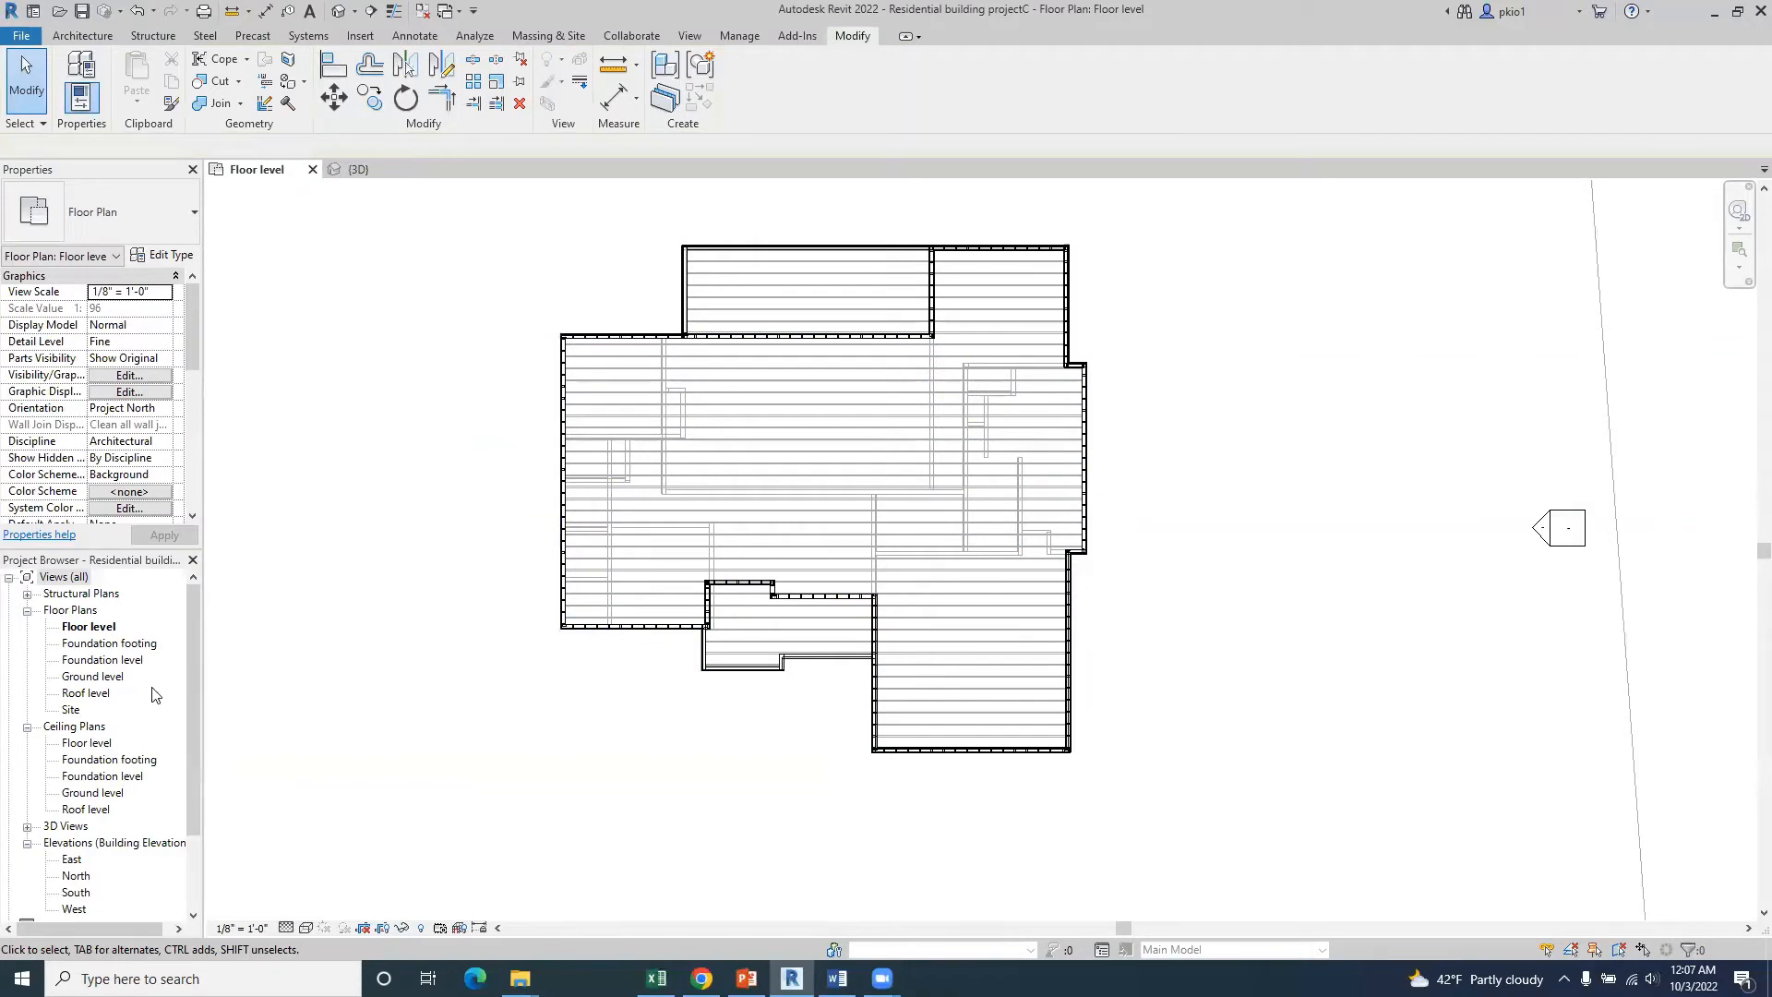
double_click(111, 679)
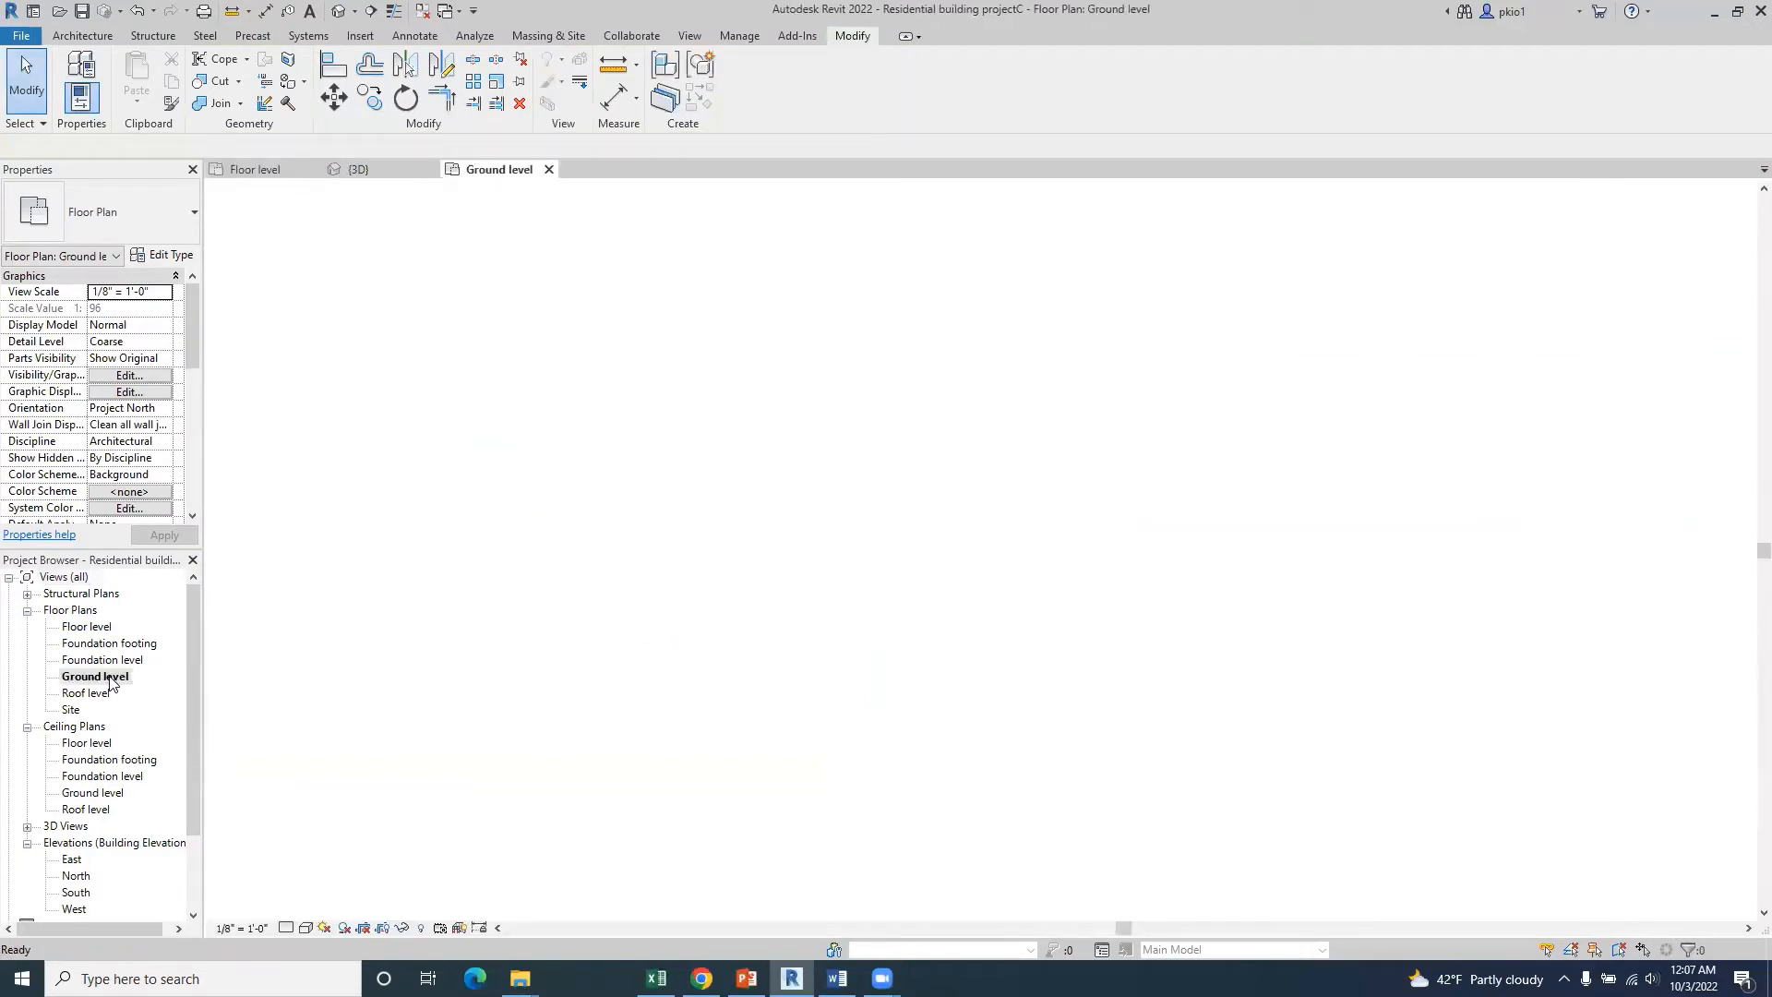
double_click(110, 661)
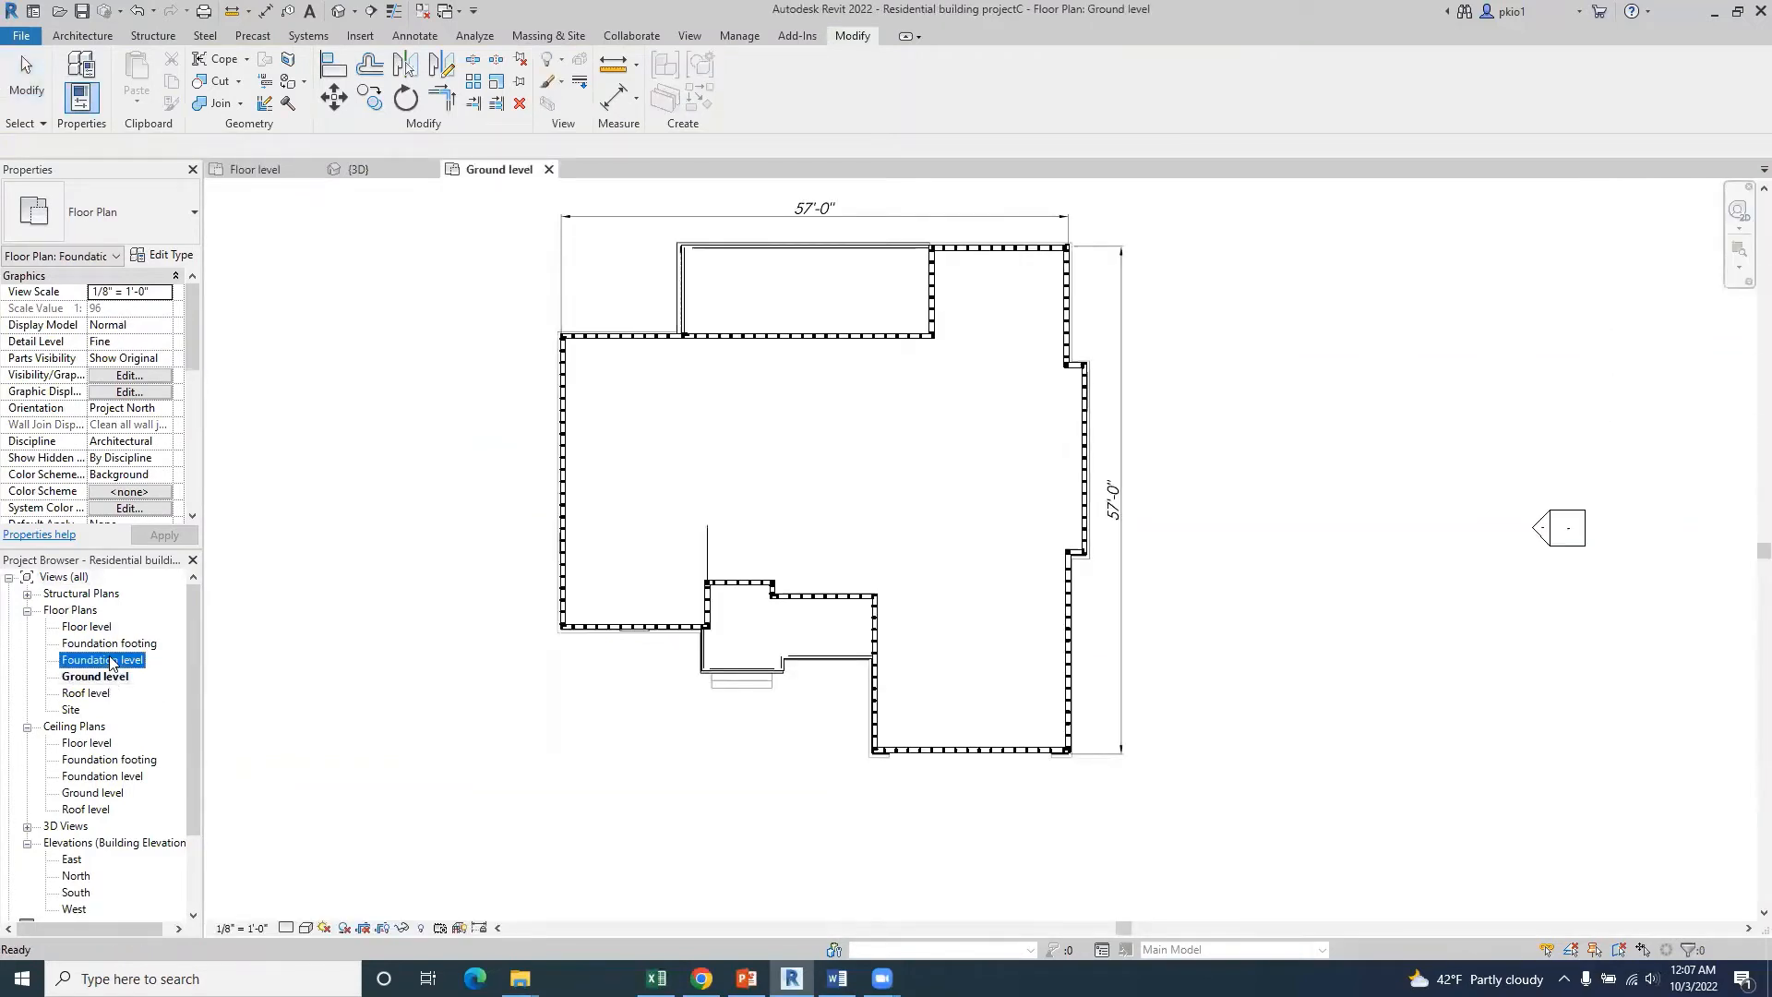
double_click(110, 644)
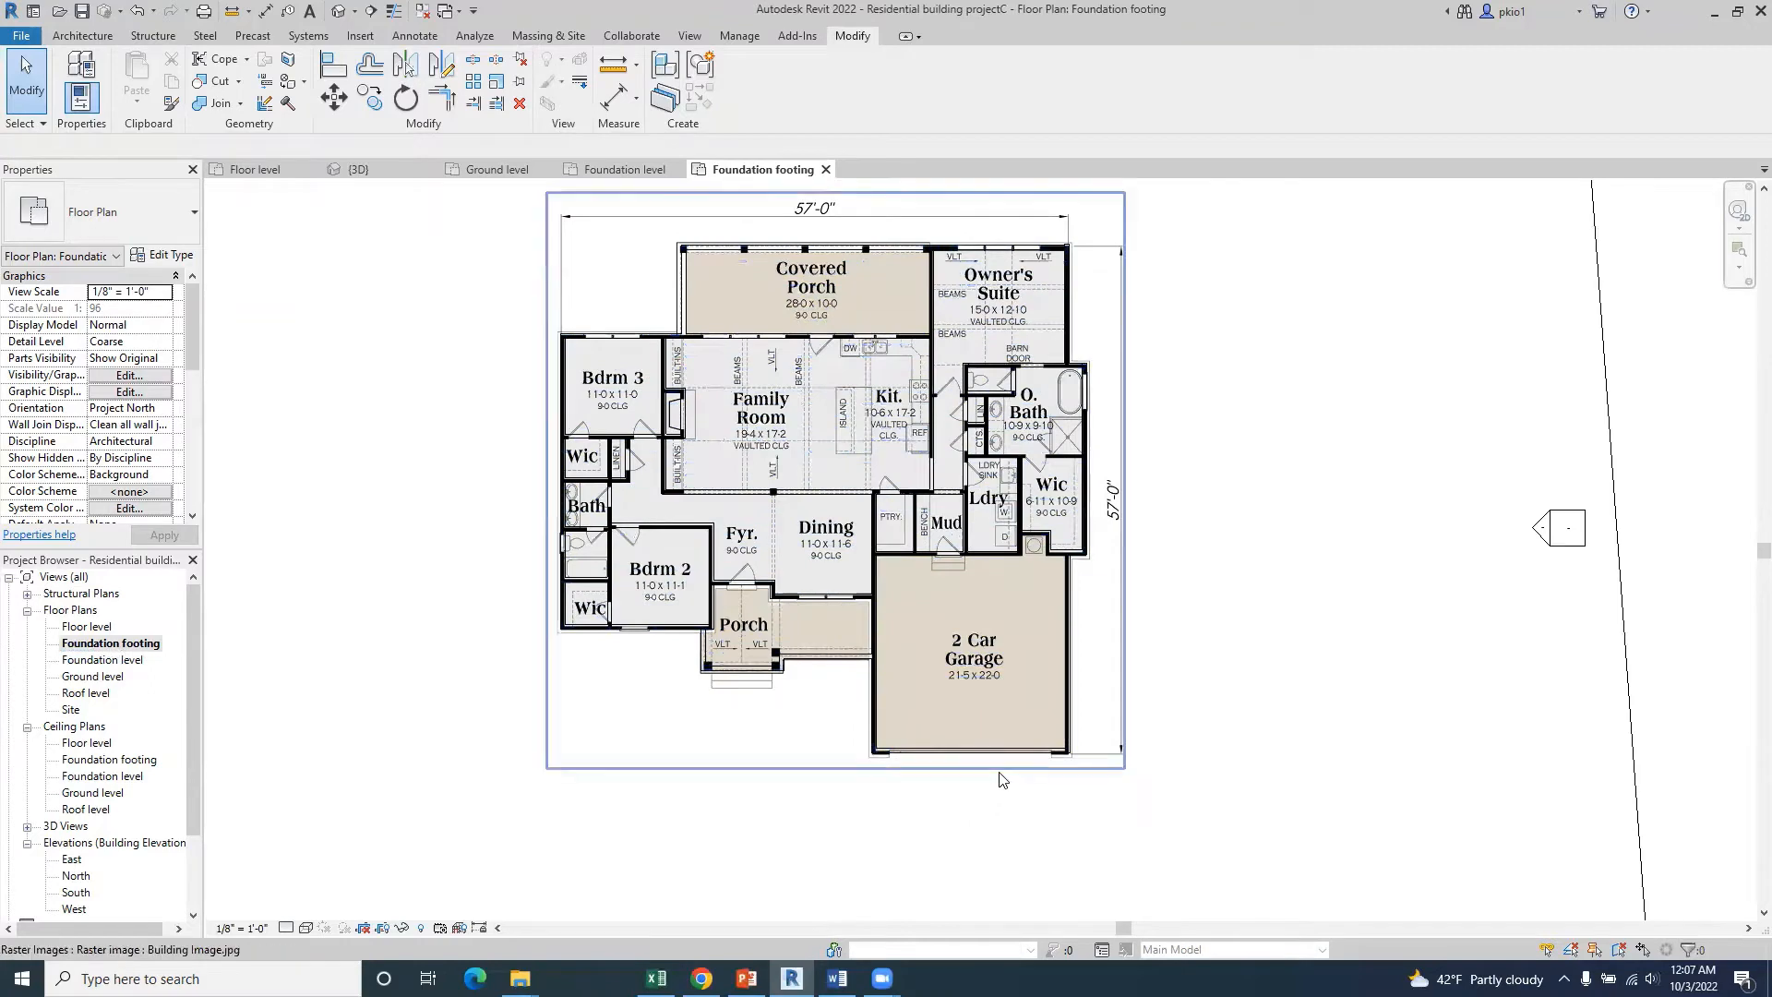
- Examine the room layout and covered porch on the building image in the Foundation footing plan
scroll(1037, 749, "up", 2)
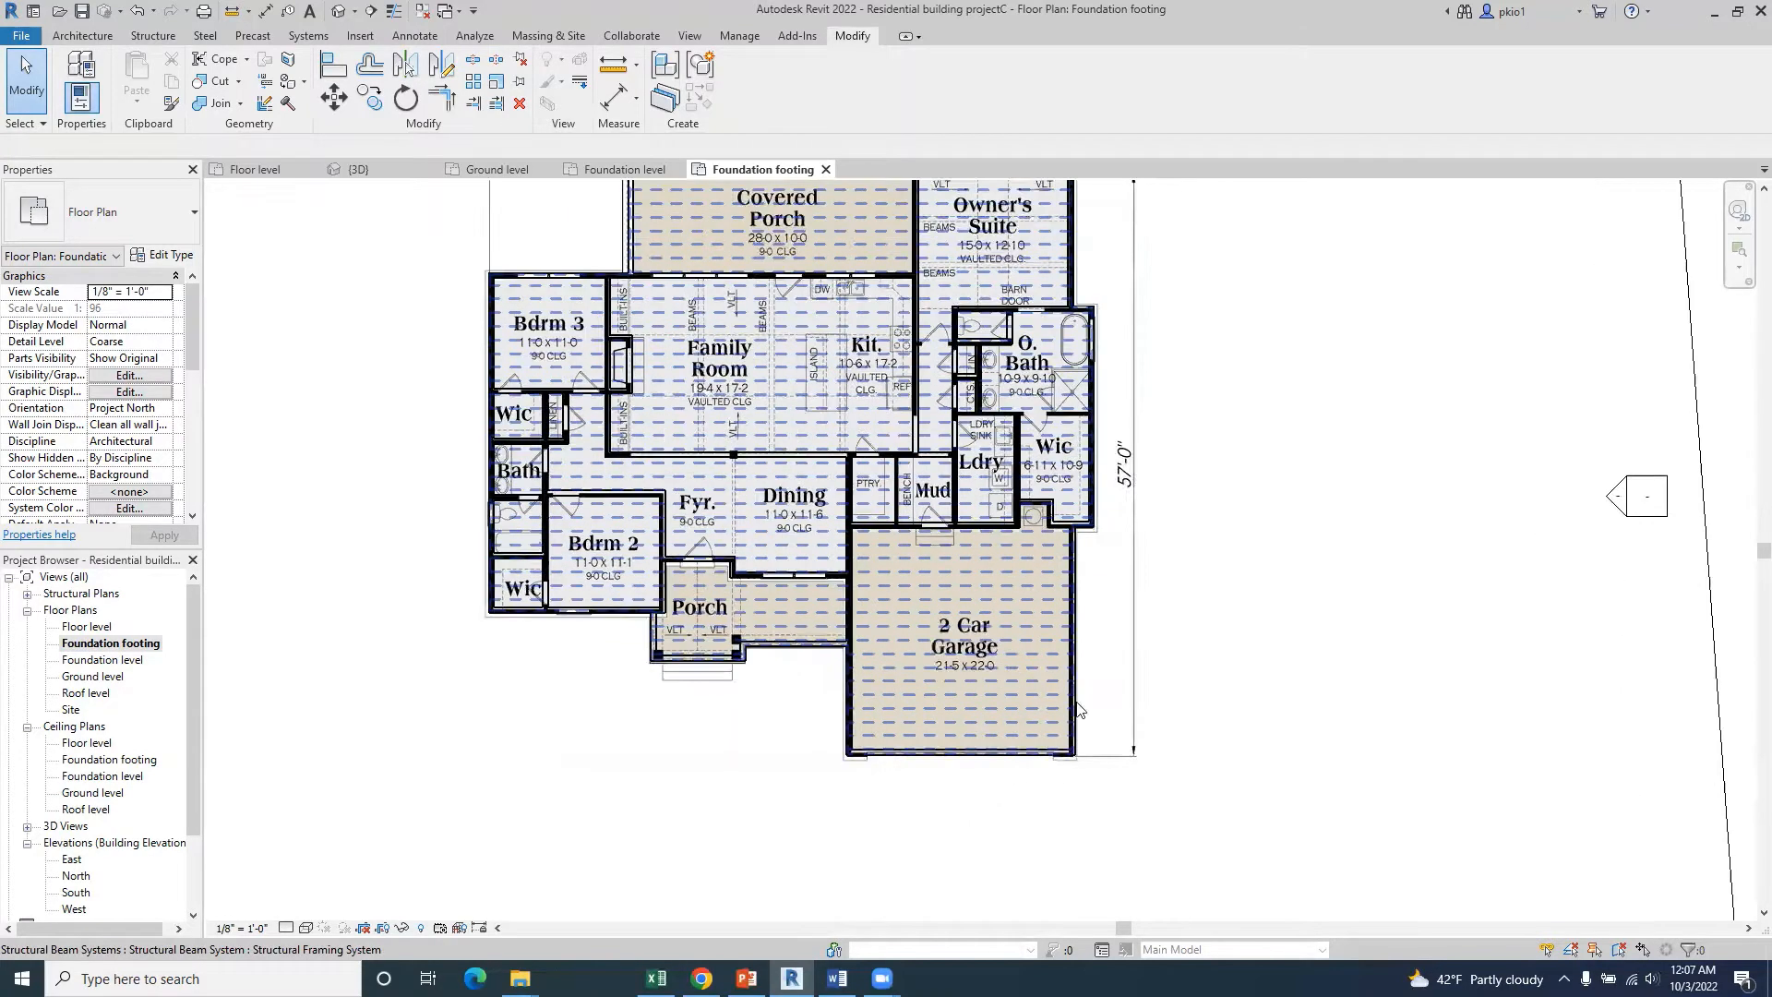
left_click(1100, 489)
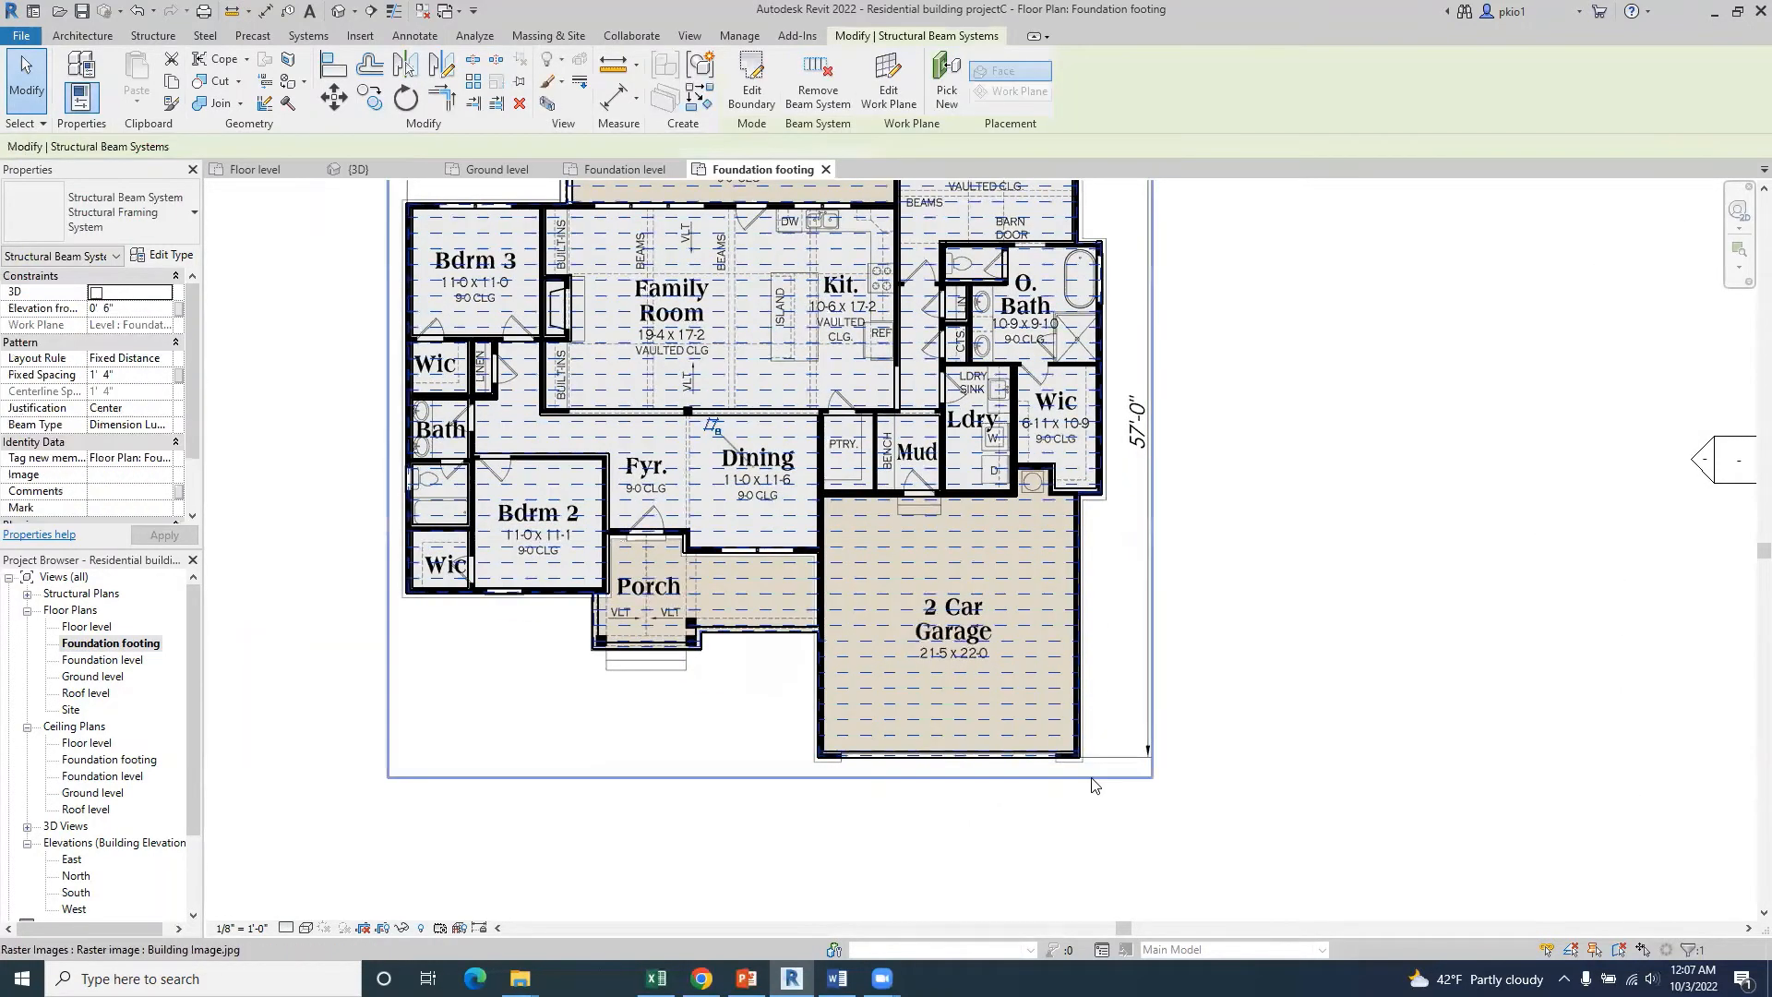
scroll(1093, 780, "down", 2)
scroll(851, 492, "up", 2)
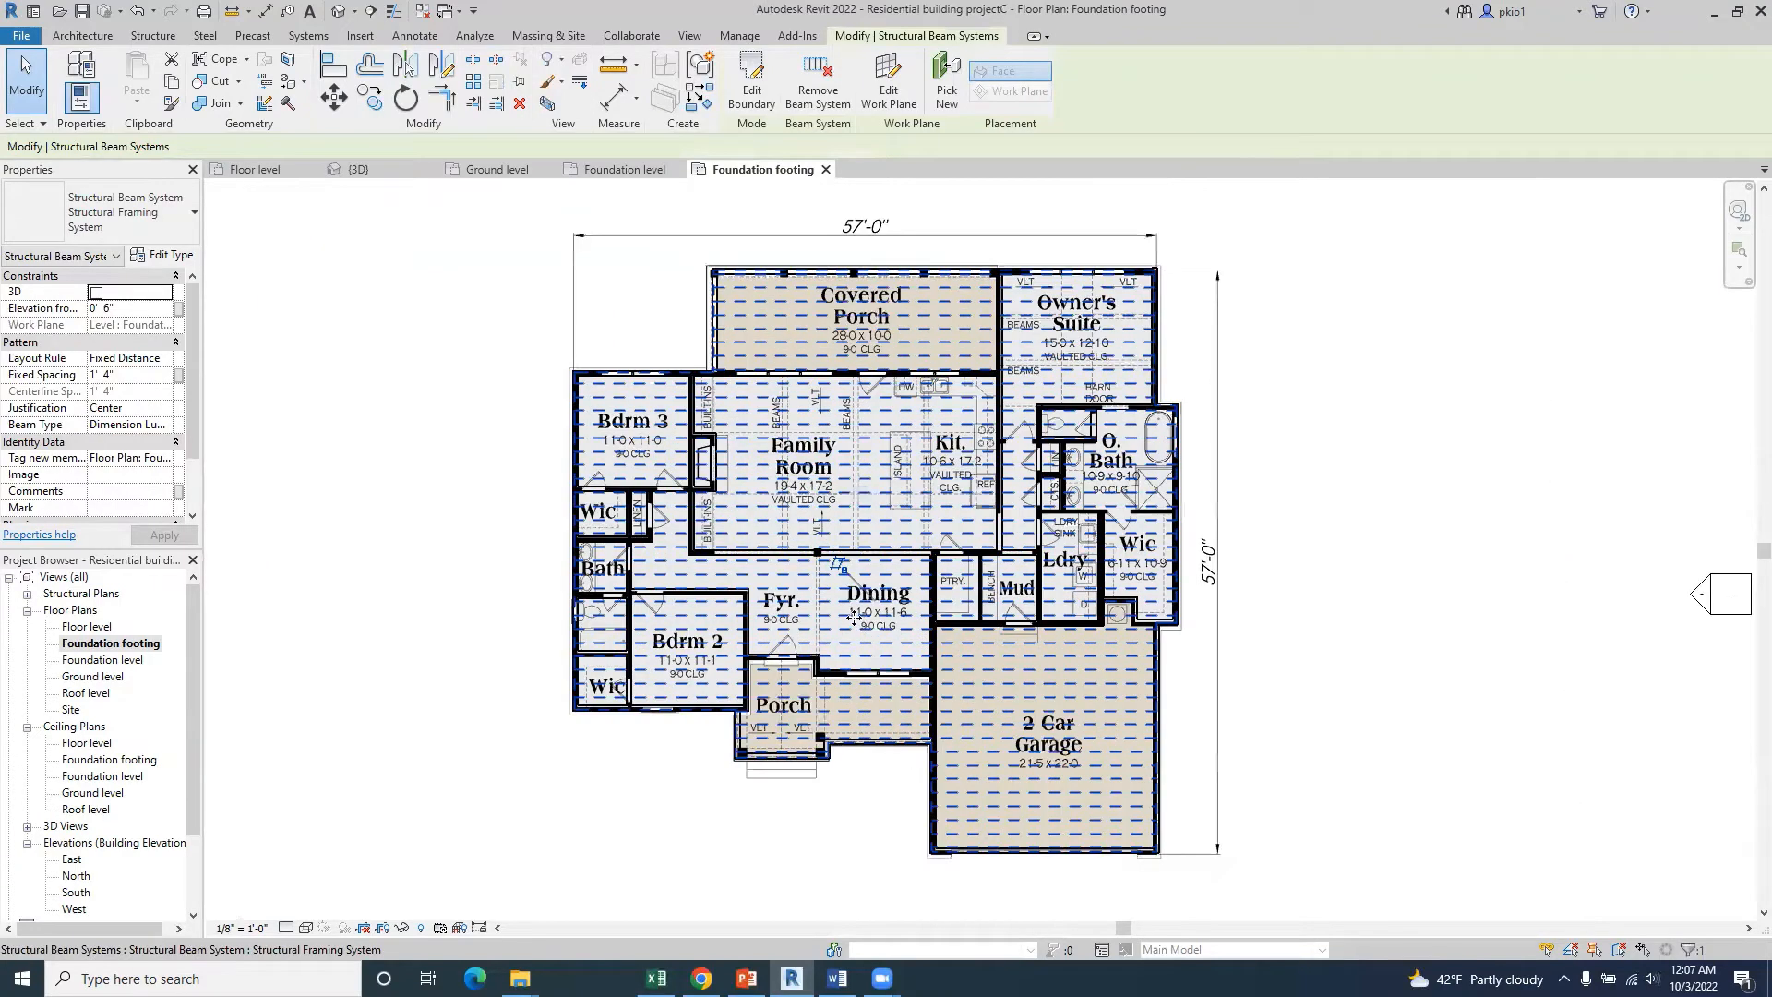
scroll(842, 569, "up", 3)
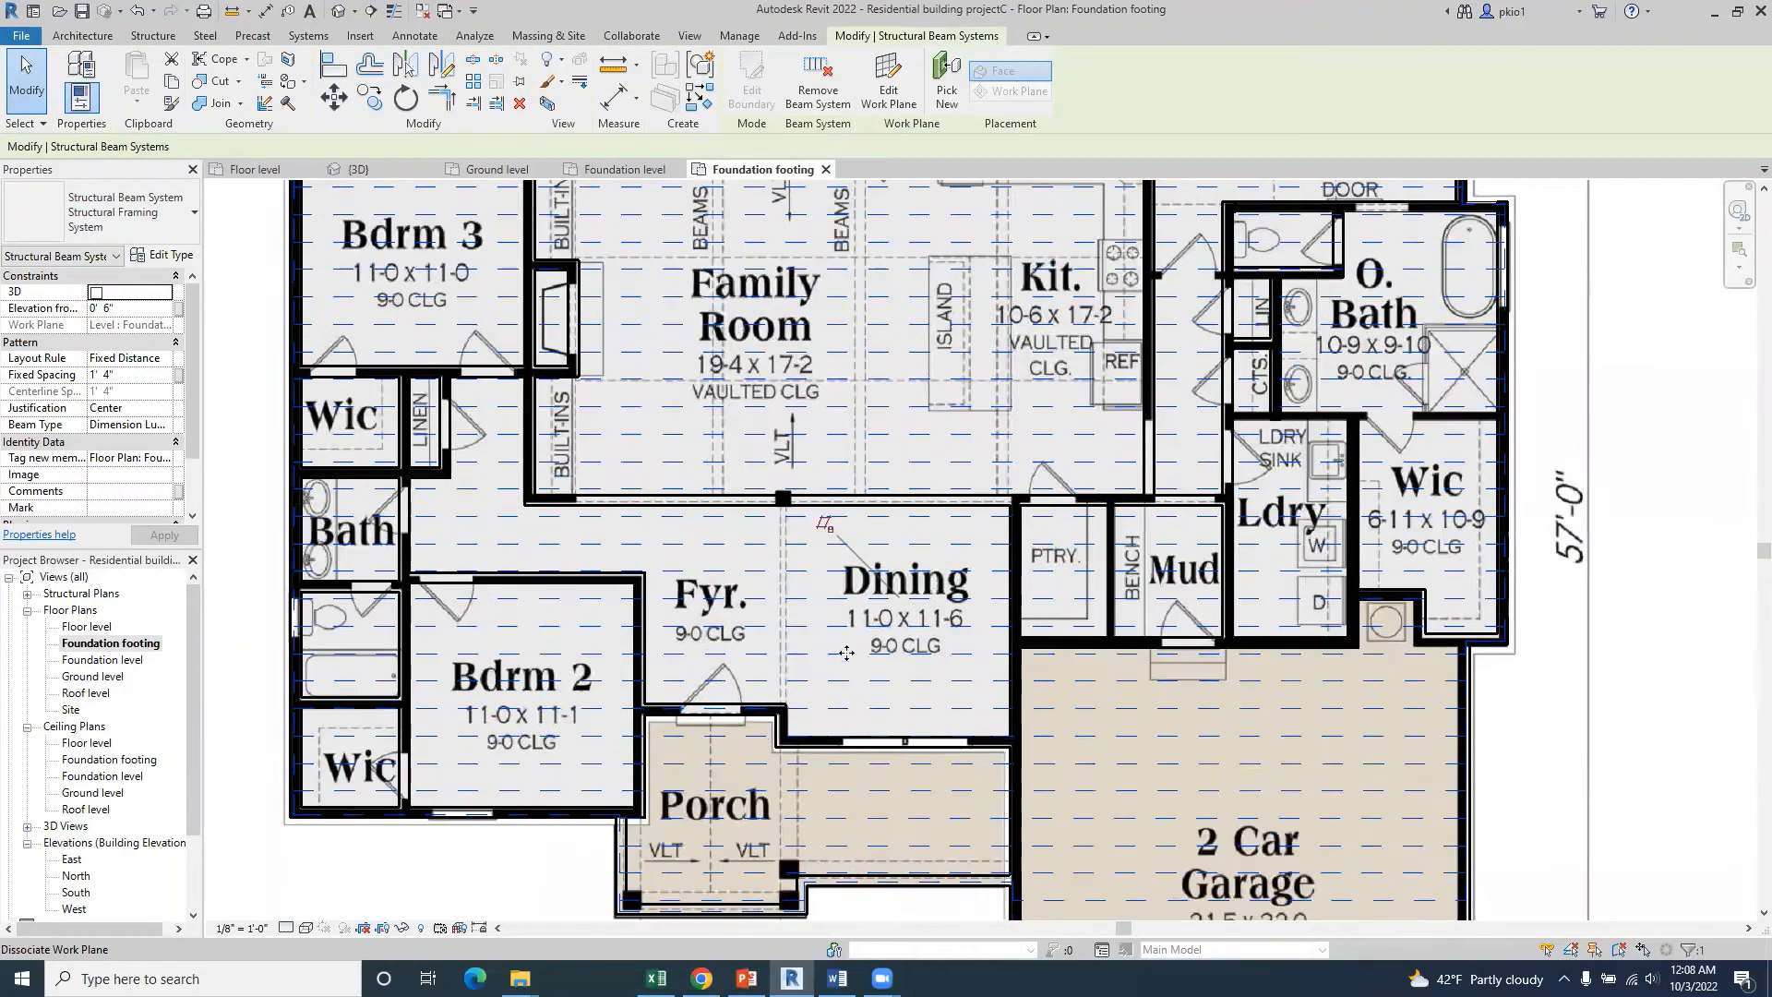
scroll(845, 644, "down", 3)
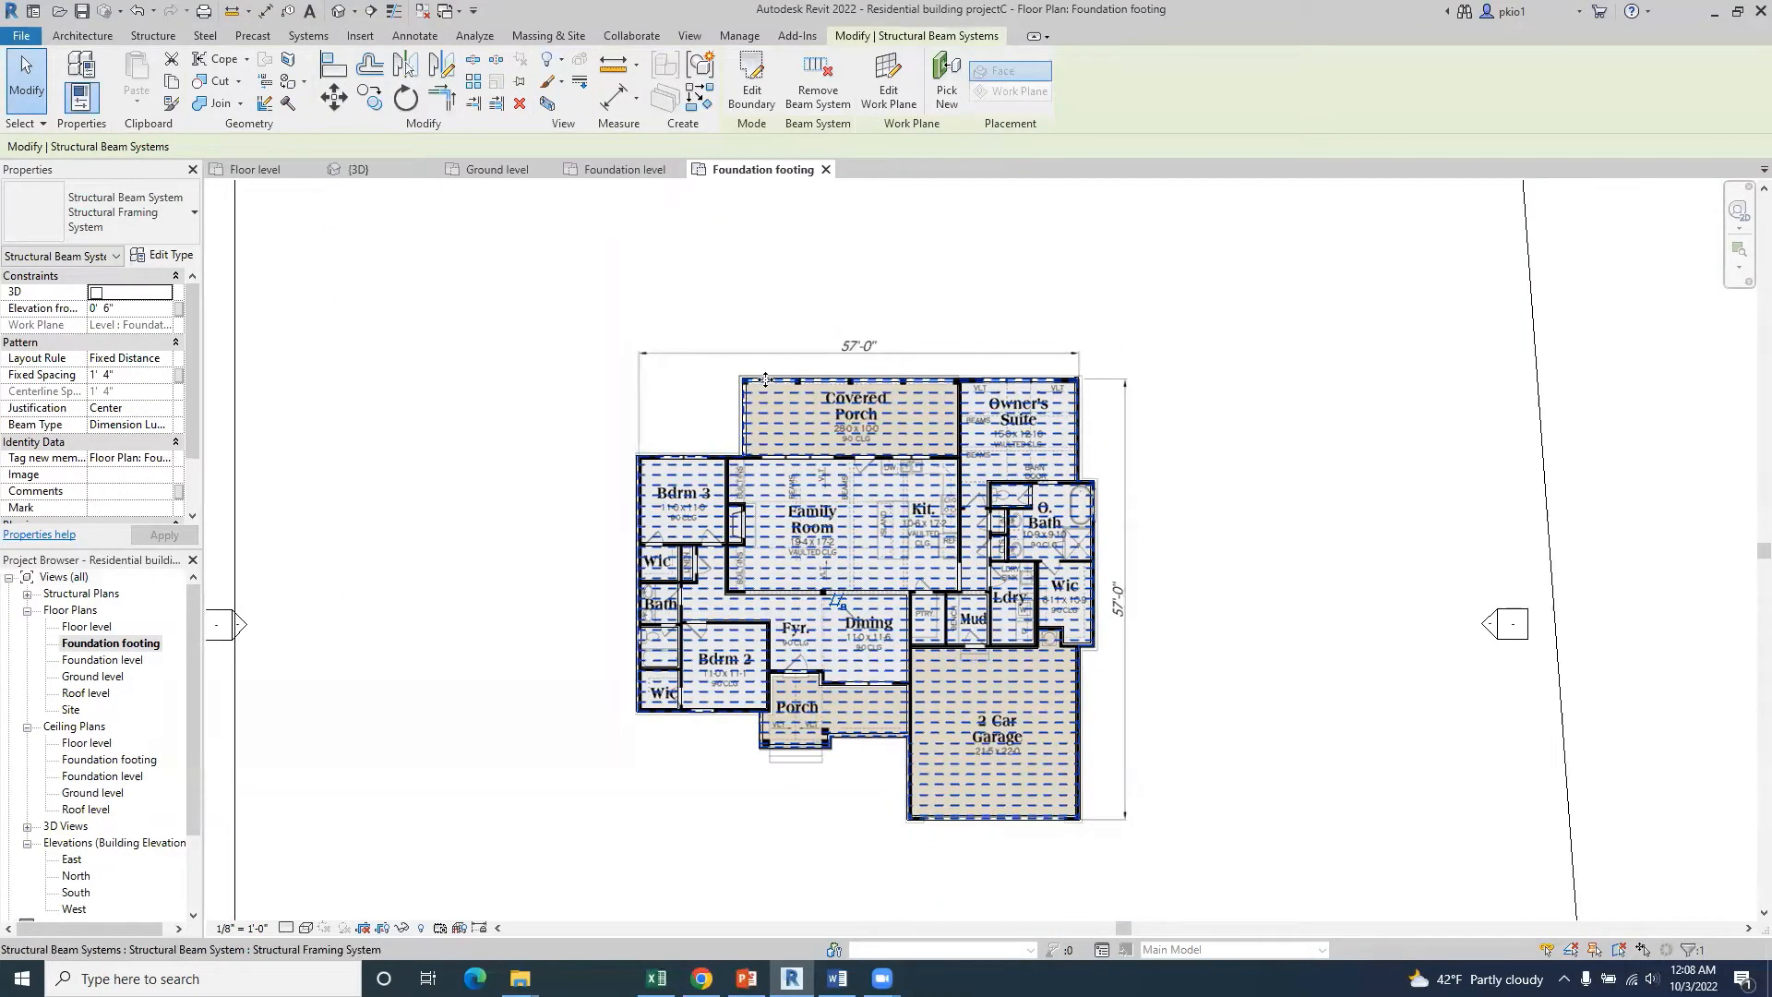
scroll(748, 380, "up", 2)
scroll(748, 379, "up", 1)
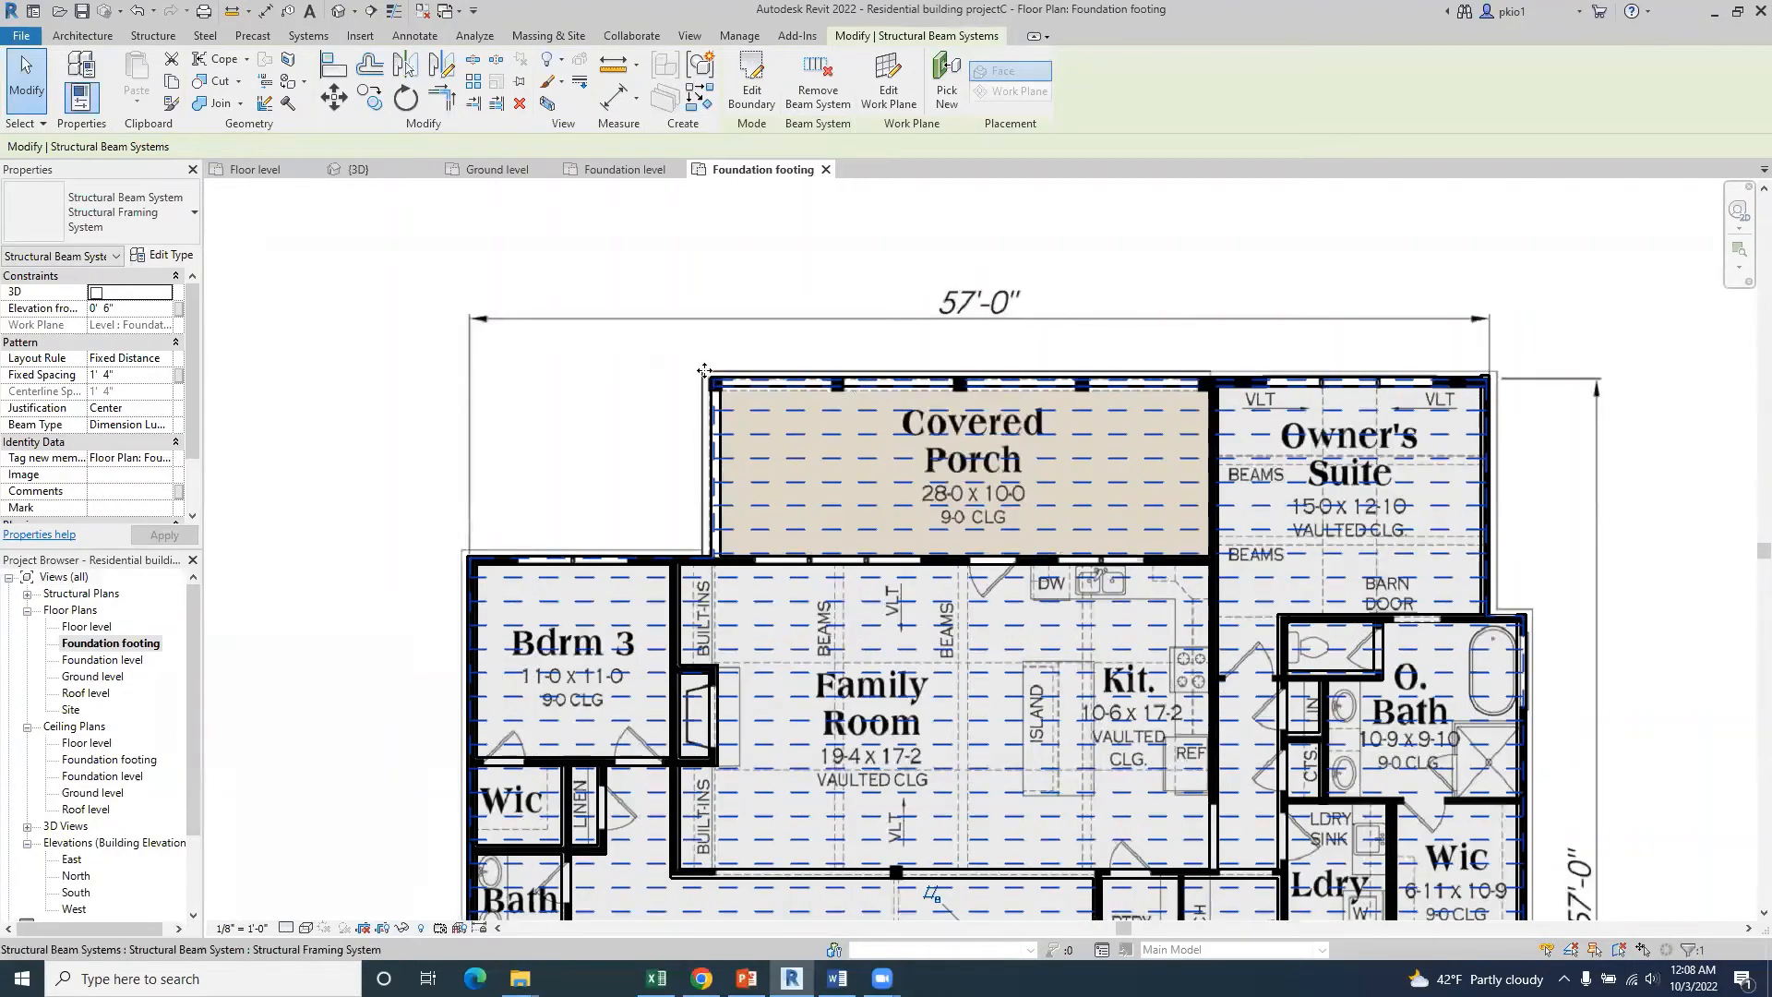
scroll(699, 366, "up", 1)
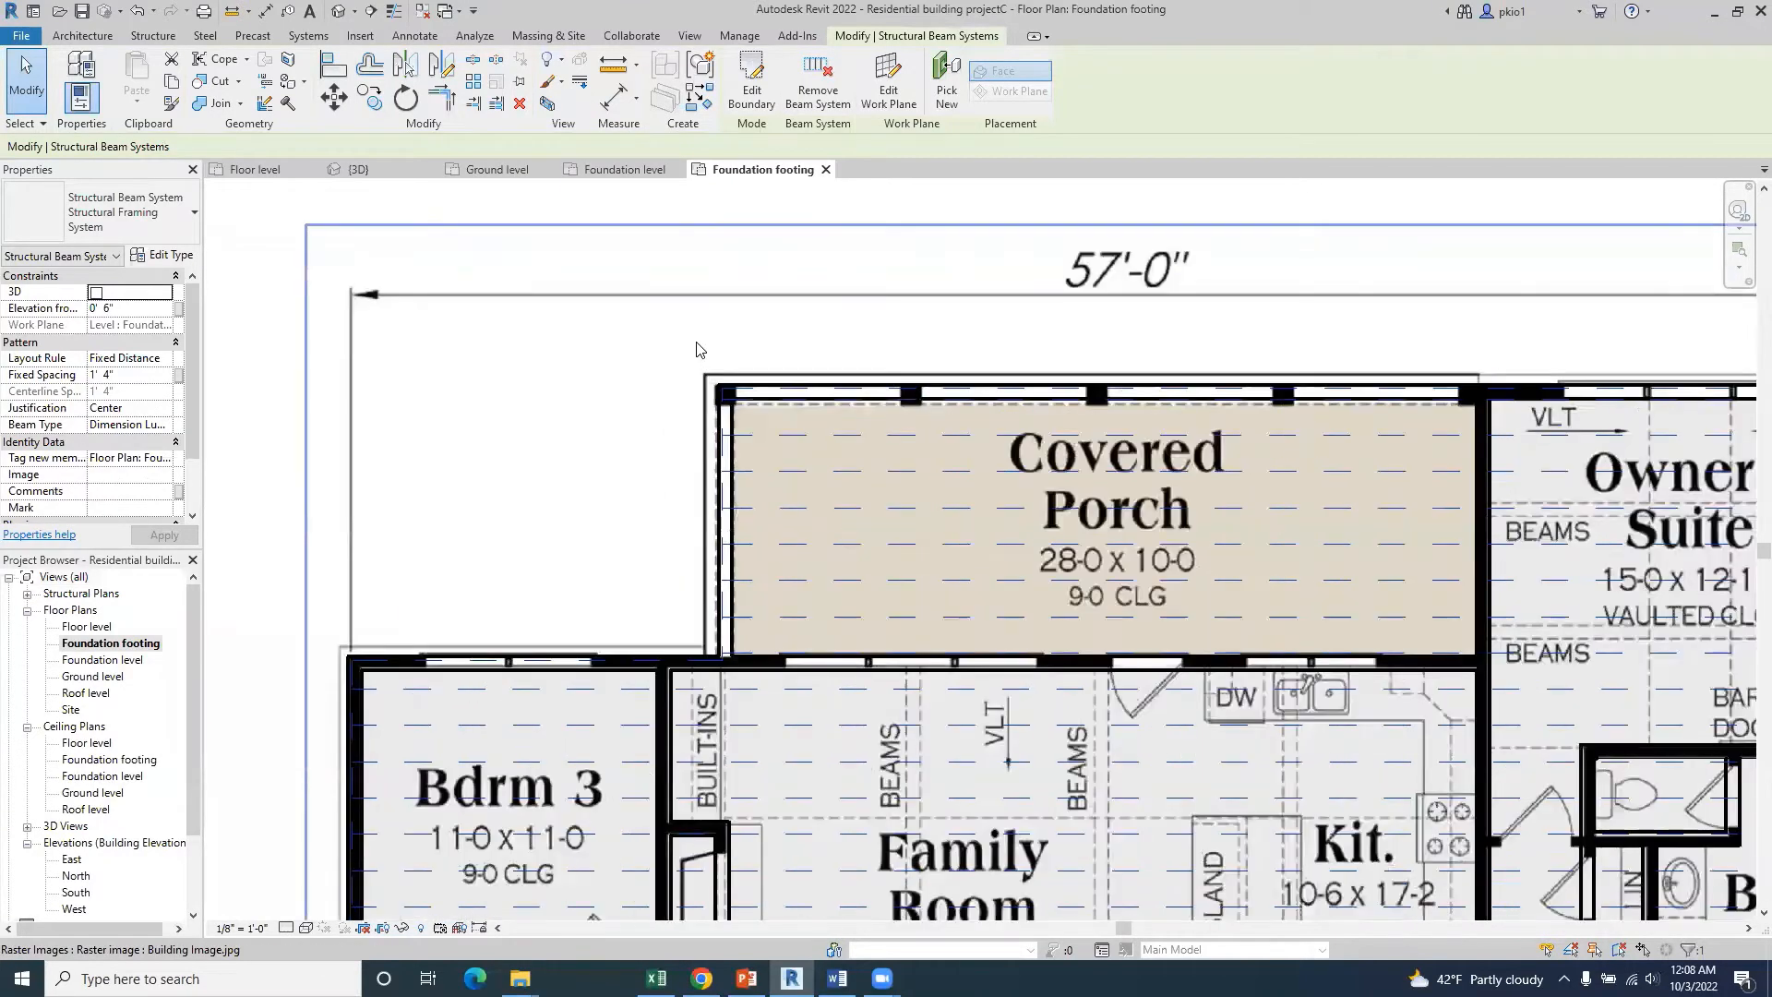
- Copy the building image from the Foundation footing plan to the clipboard
left_click(697, 348)
scroll(592, 289, "down", 4)
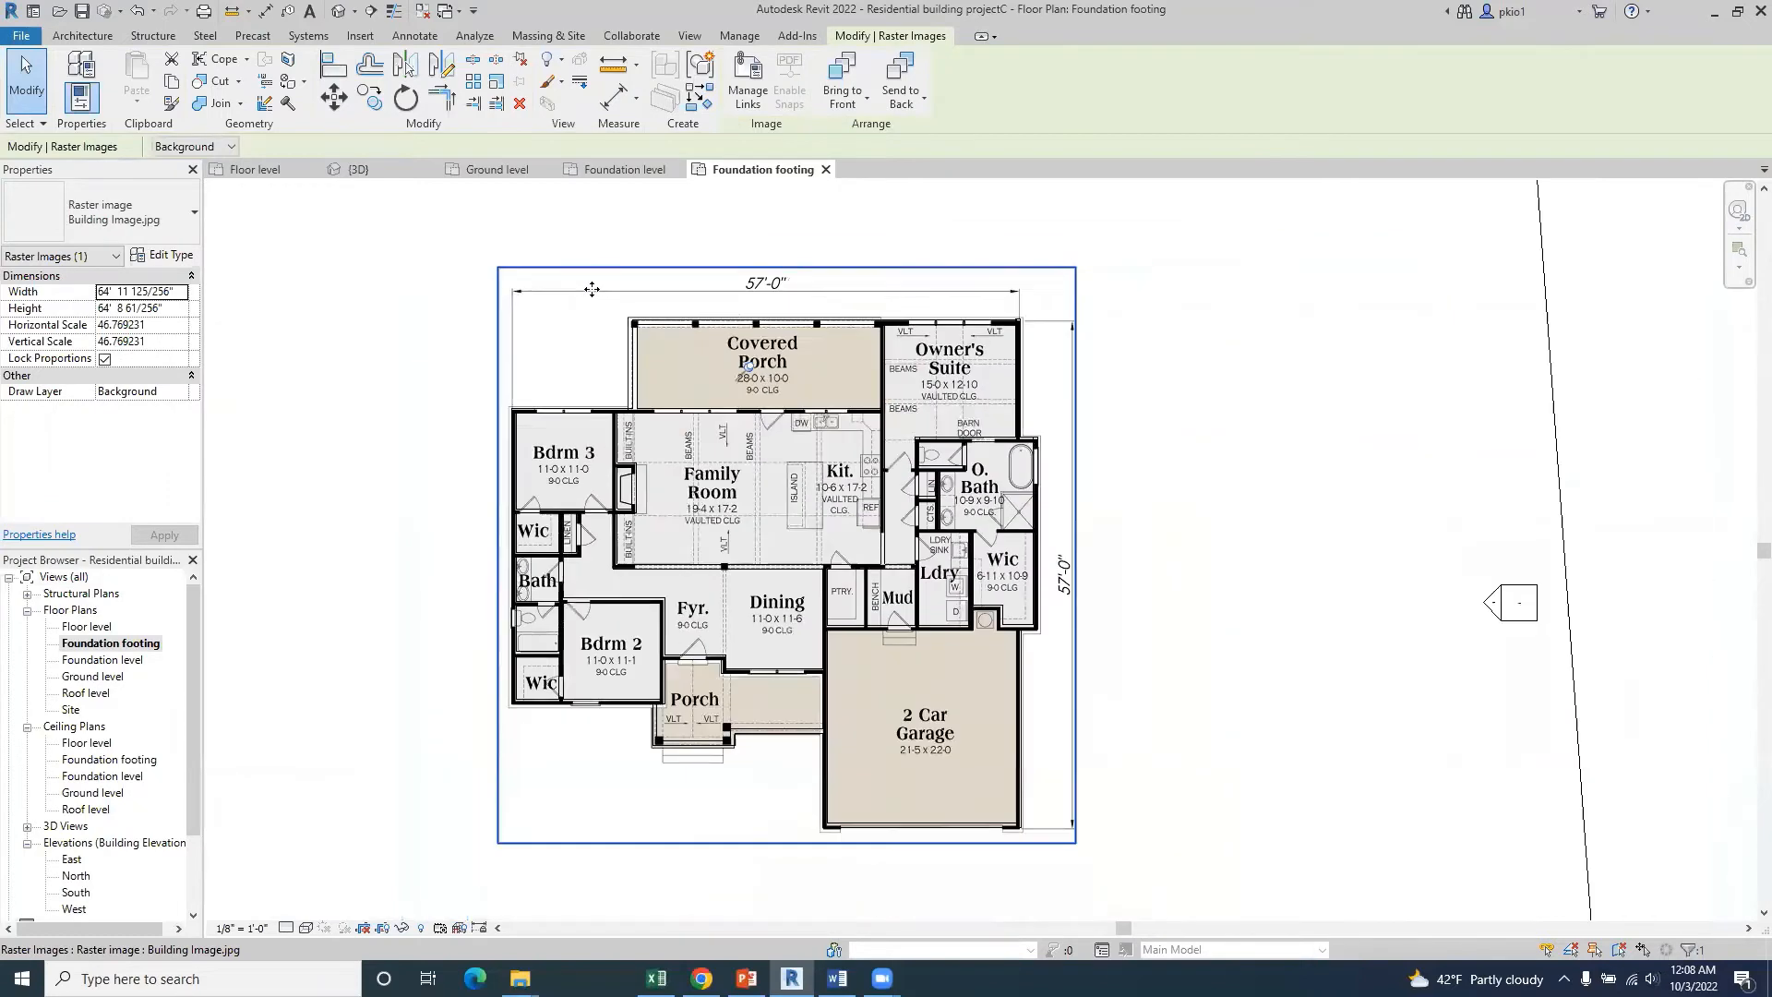
left_click(170, 85)
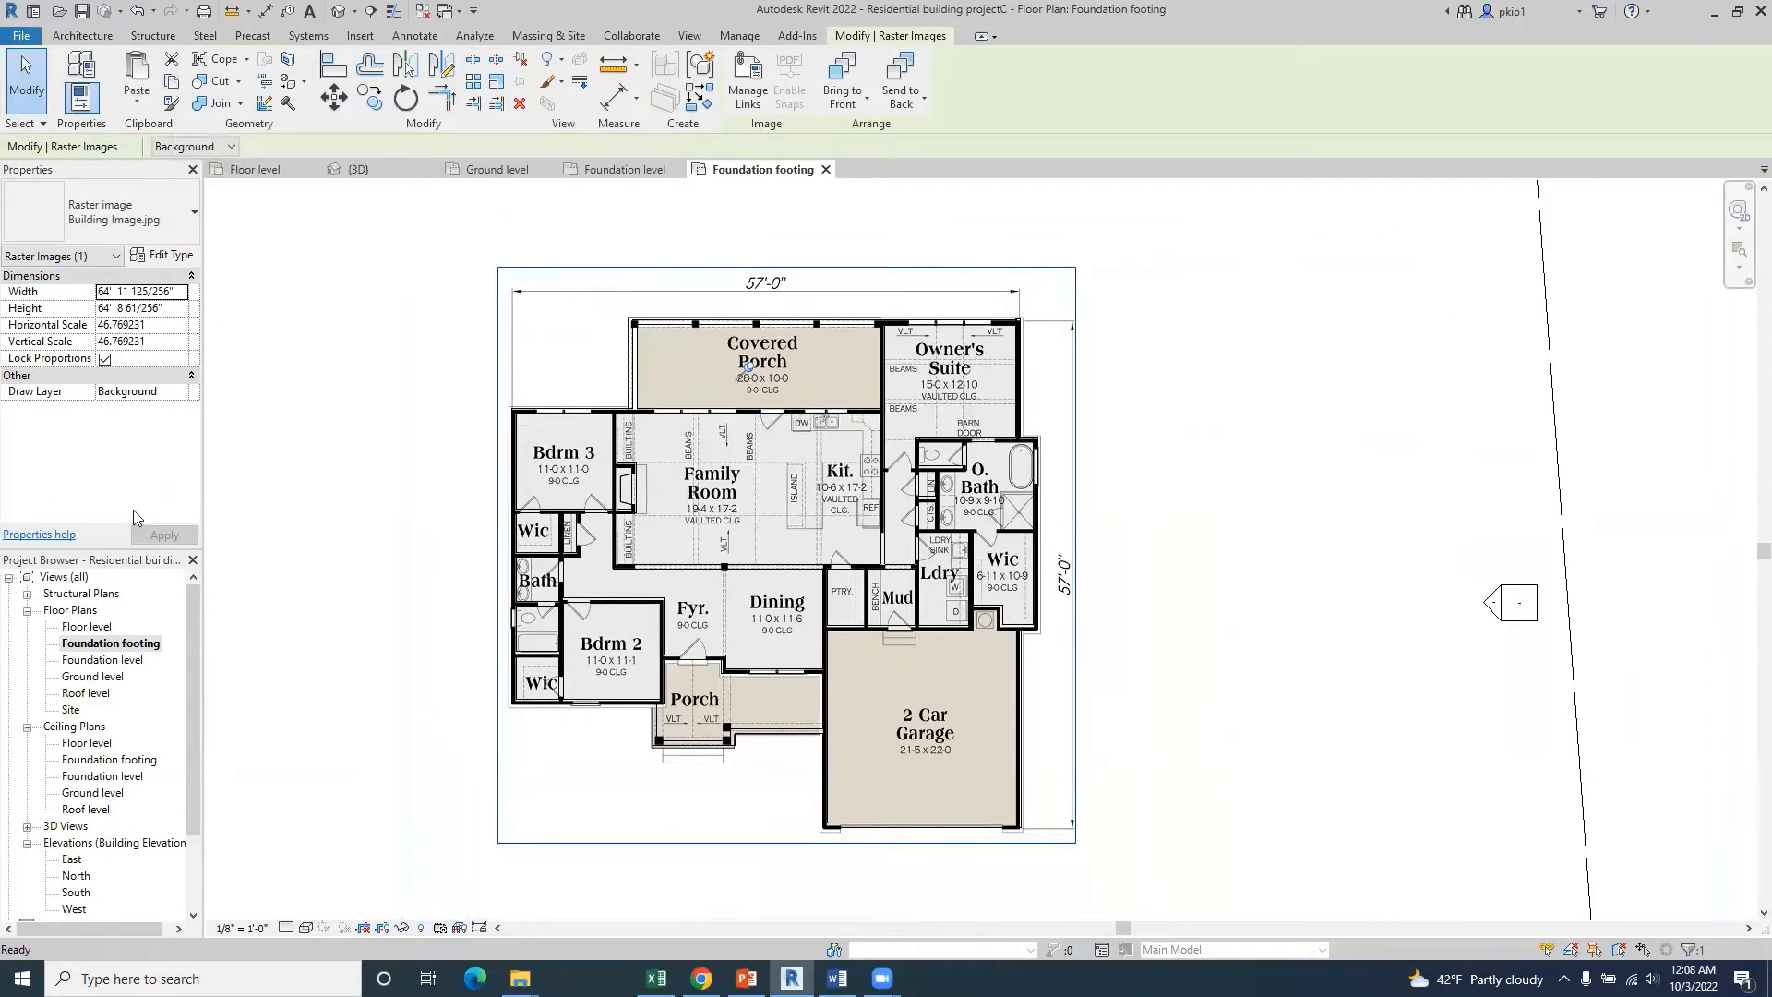
- Paste the copied building image into the Floor level floor plan, aligned to the selected view "Floor Plan: Floor level"
double_click(87, 627)
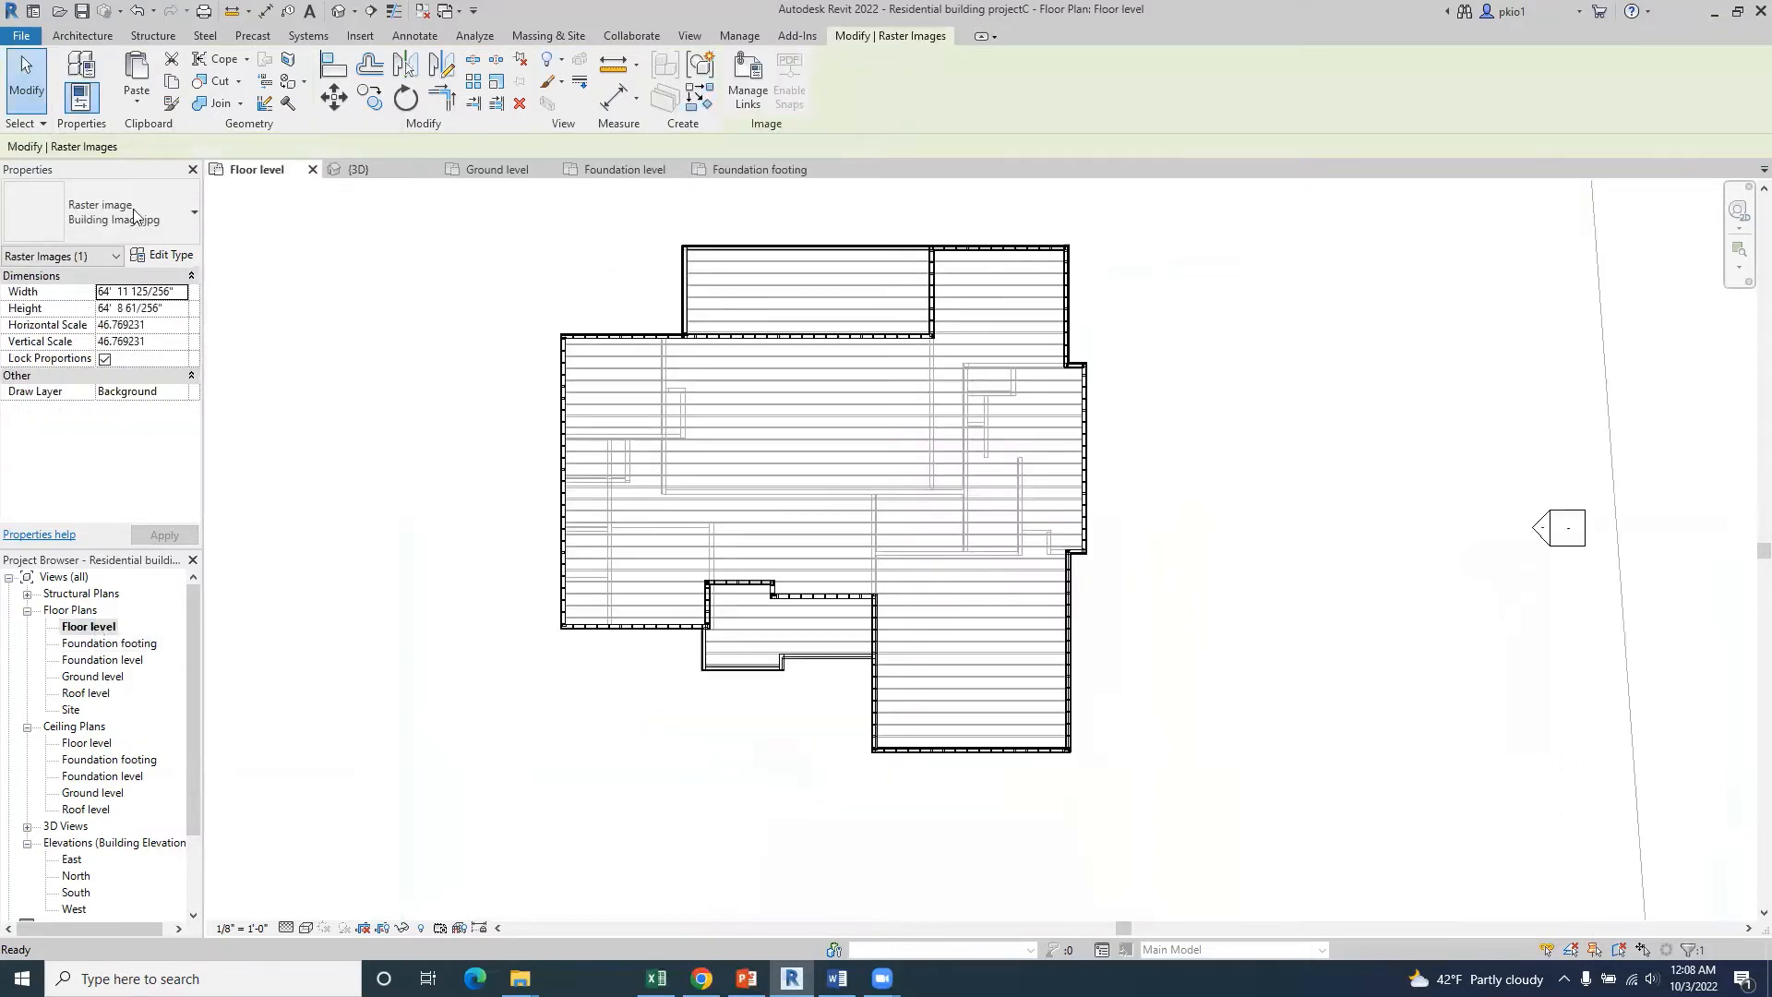
left_click(137, 102)
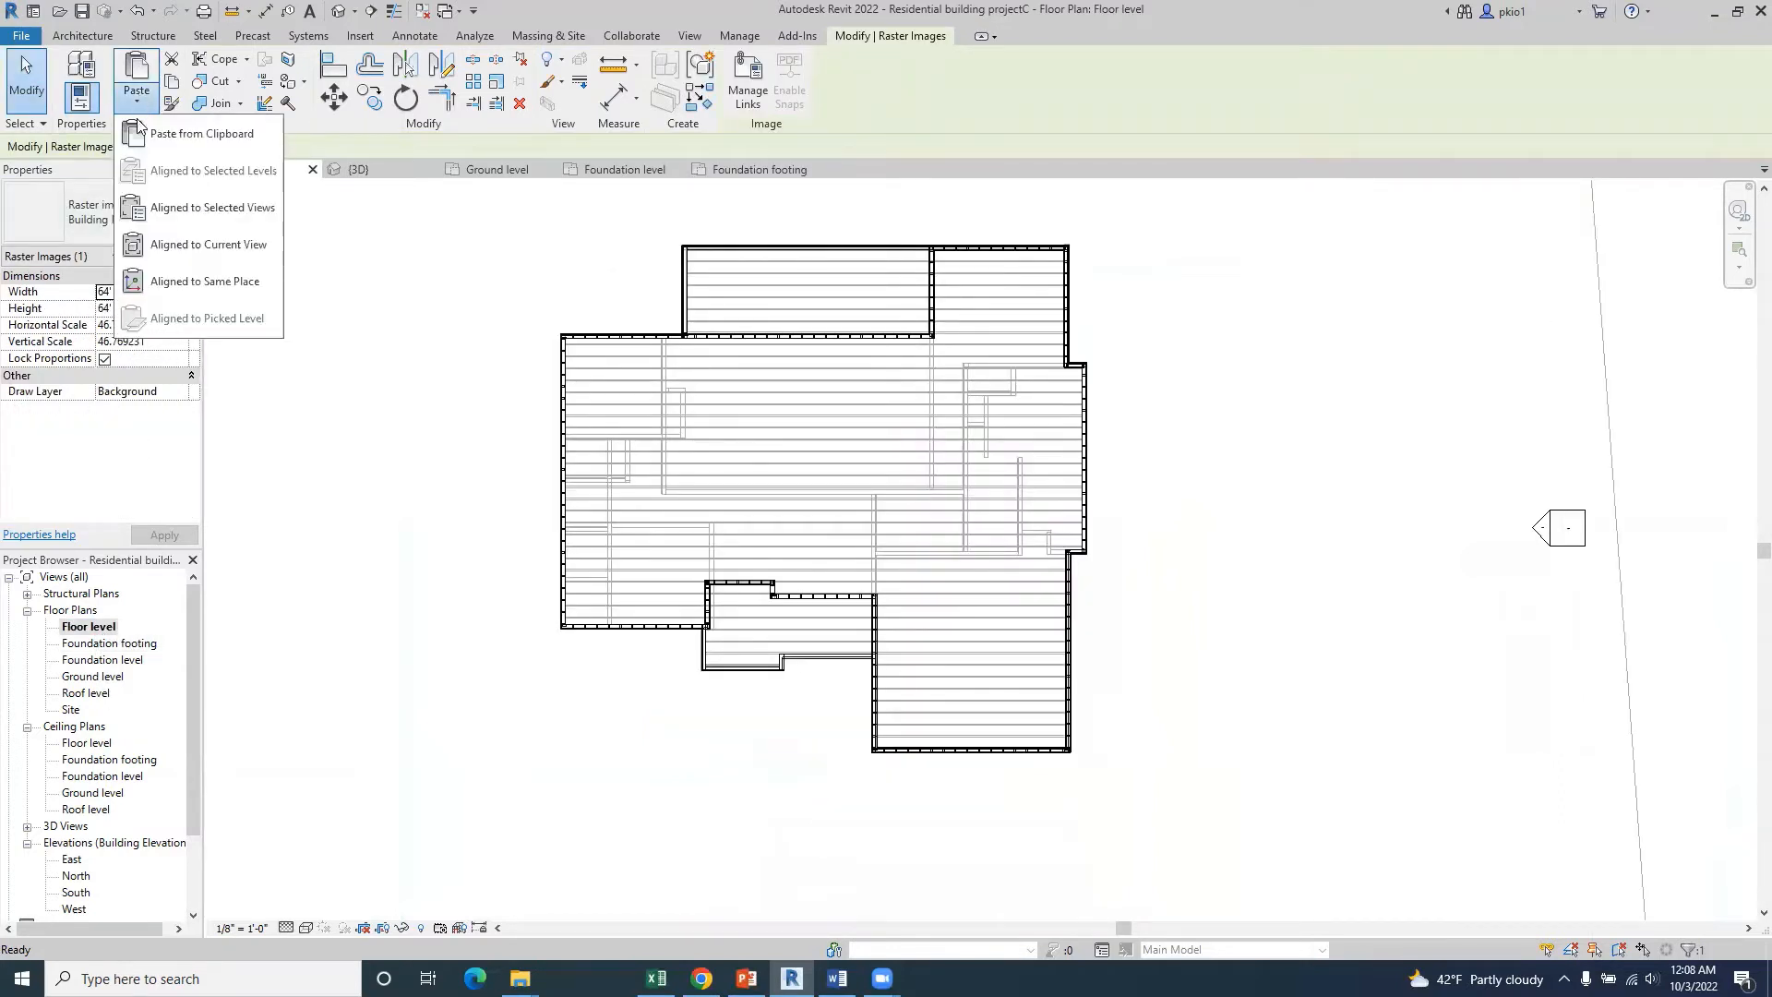
left_click(177, 209)
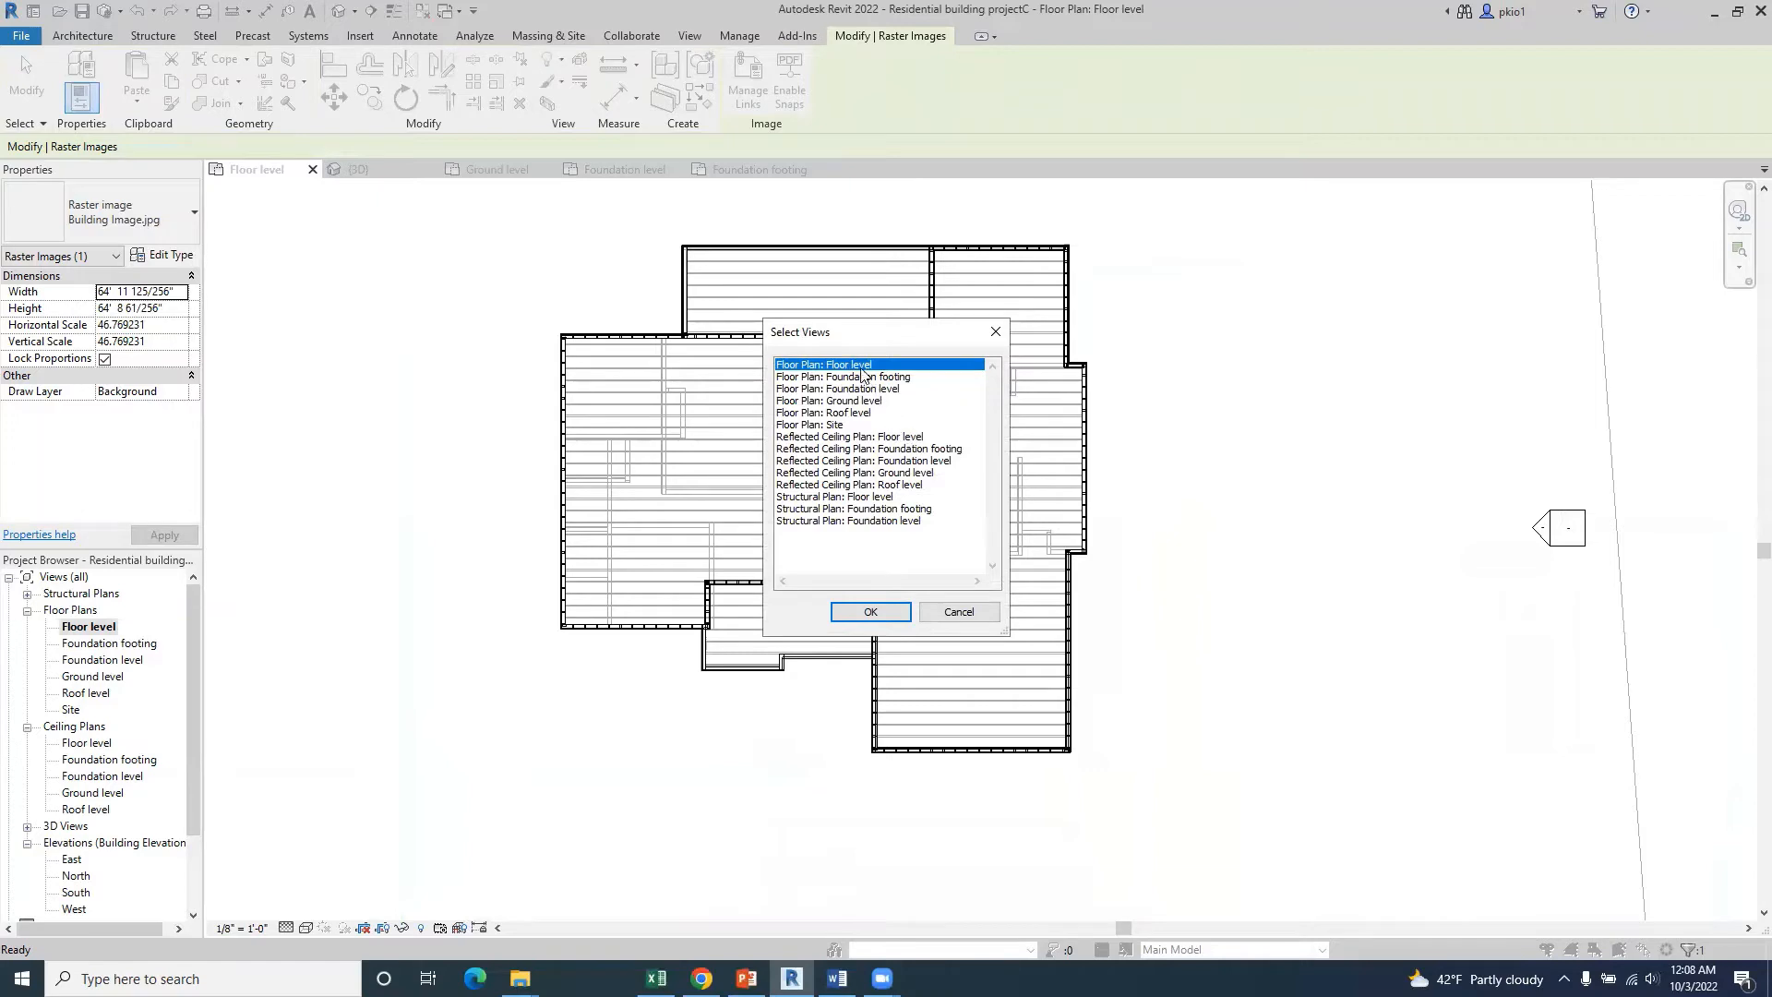
left_click(894, 619)
left_click(1184, 616)
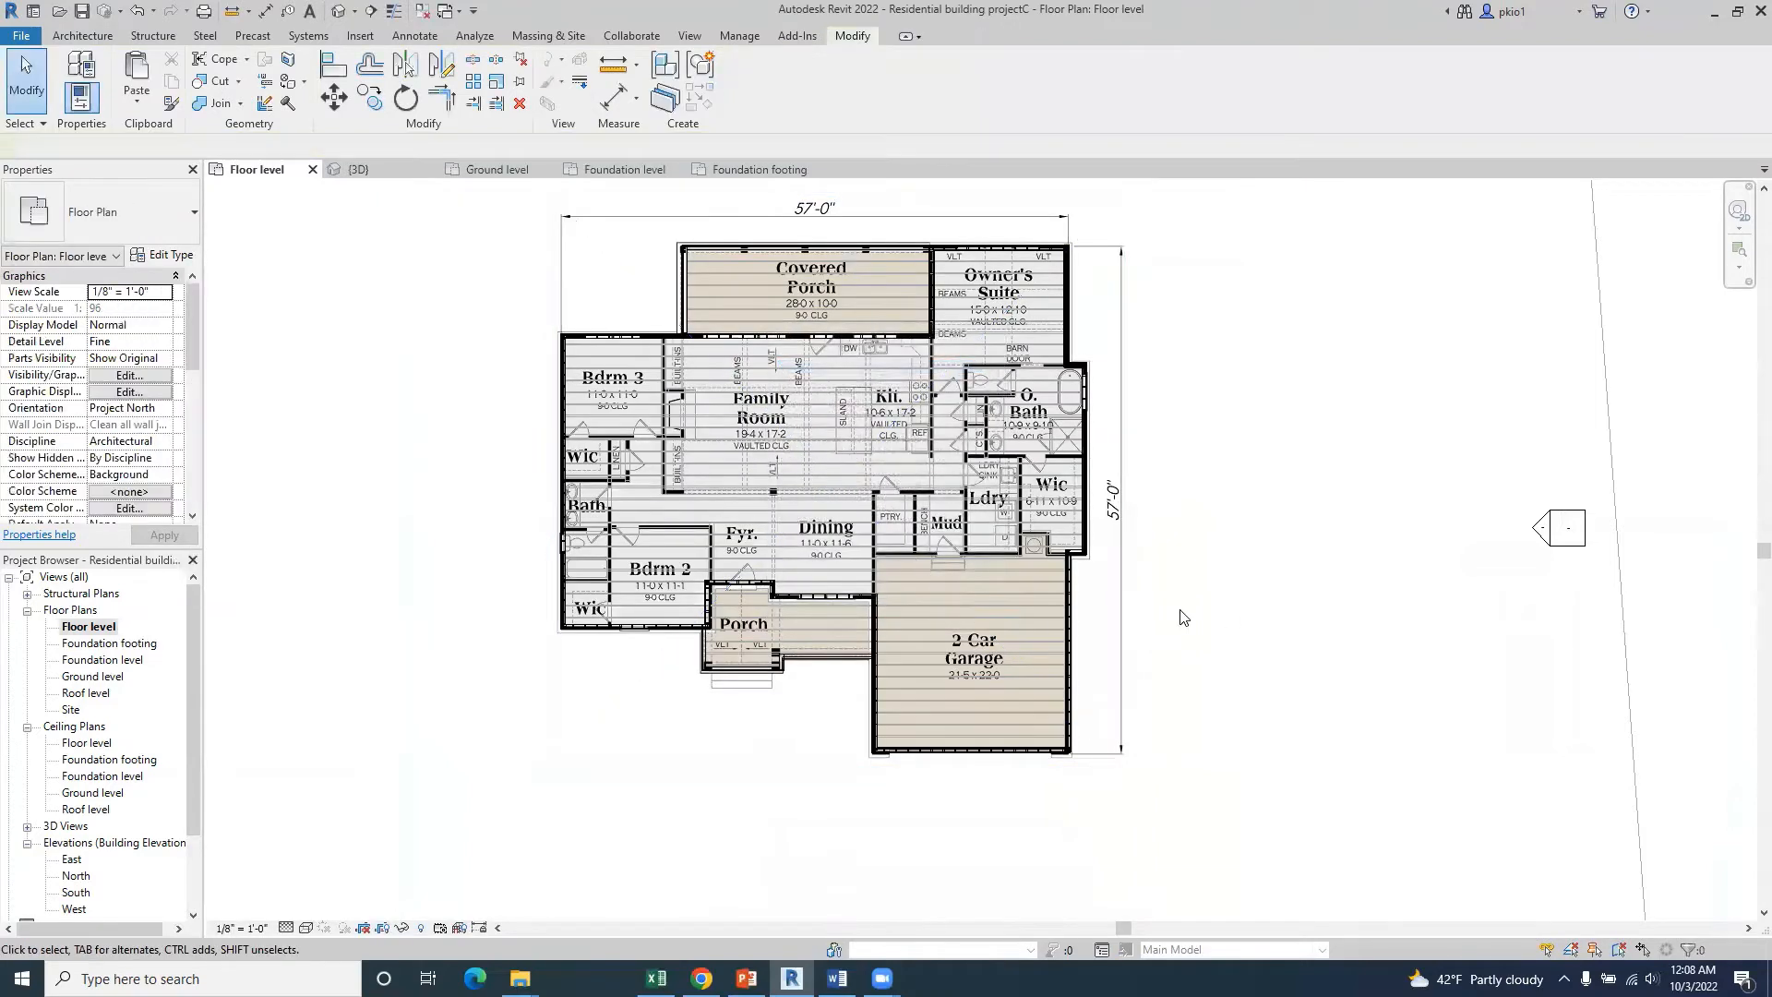
scroll(648, 312, "up", 2)
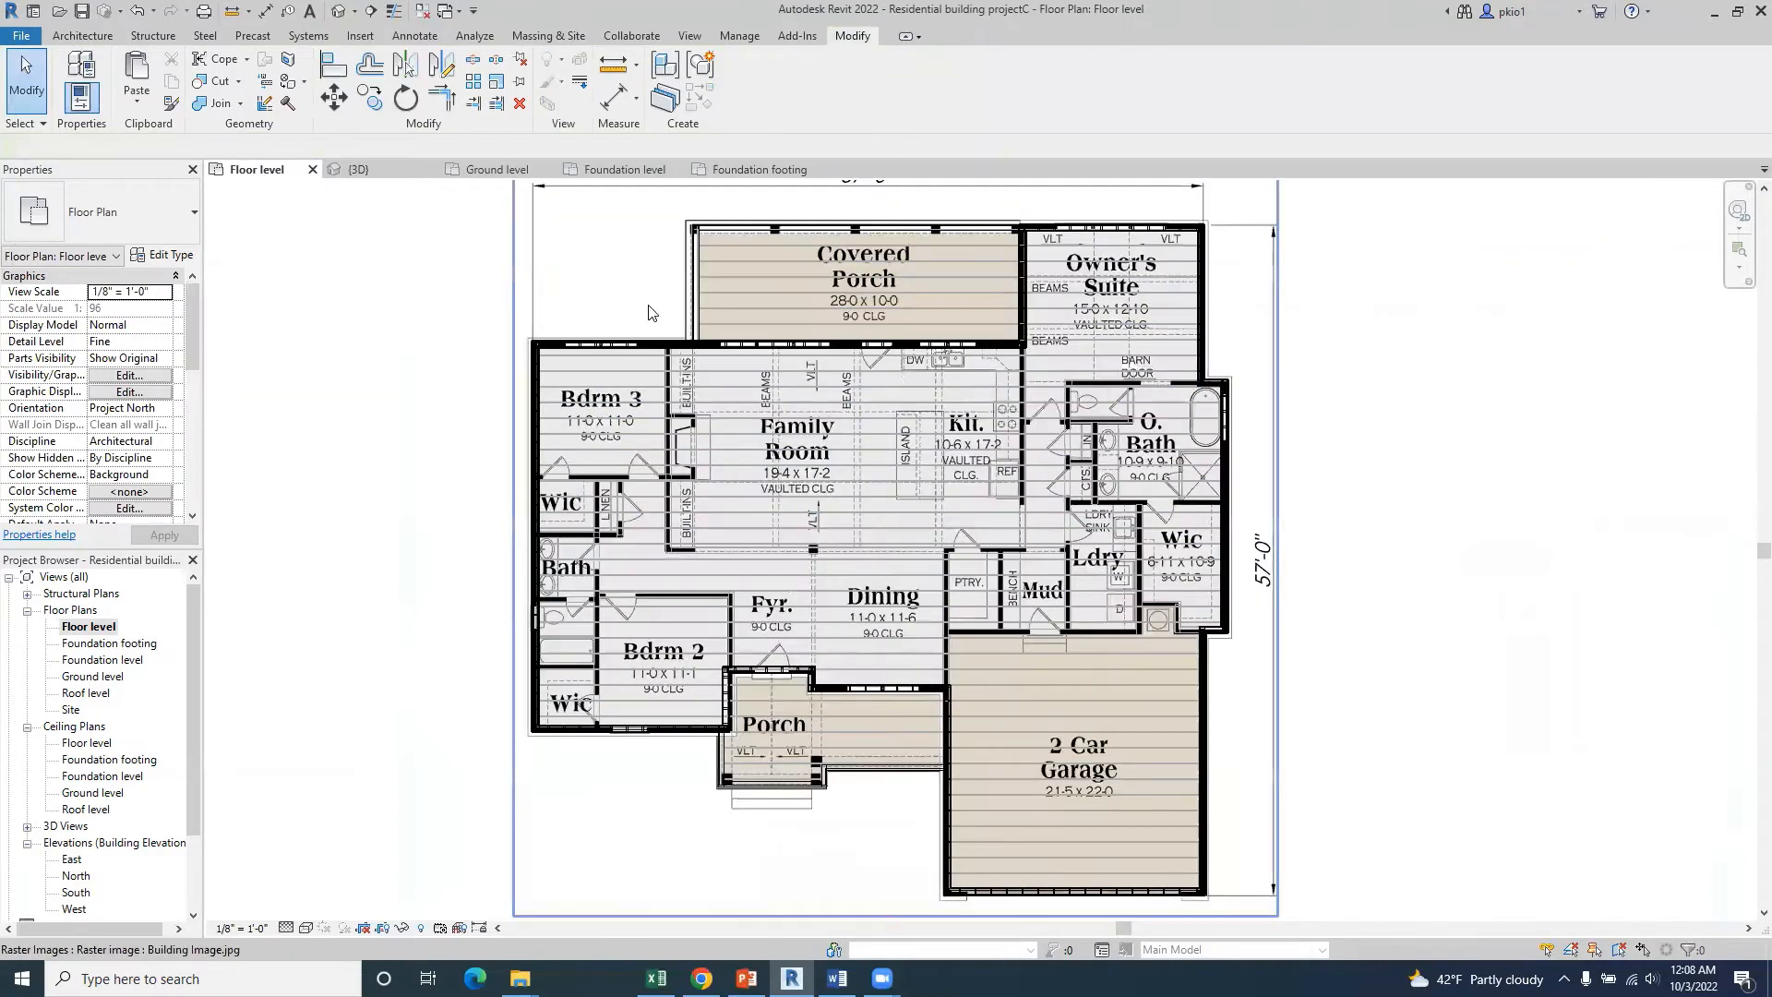
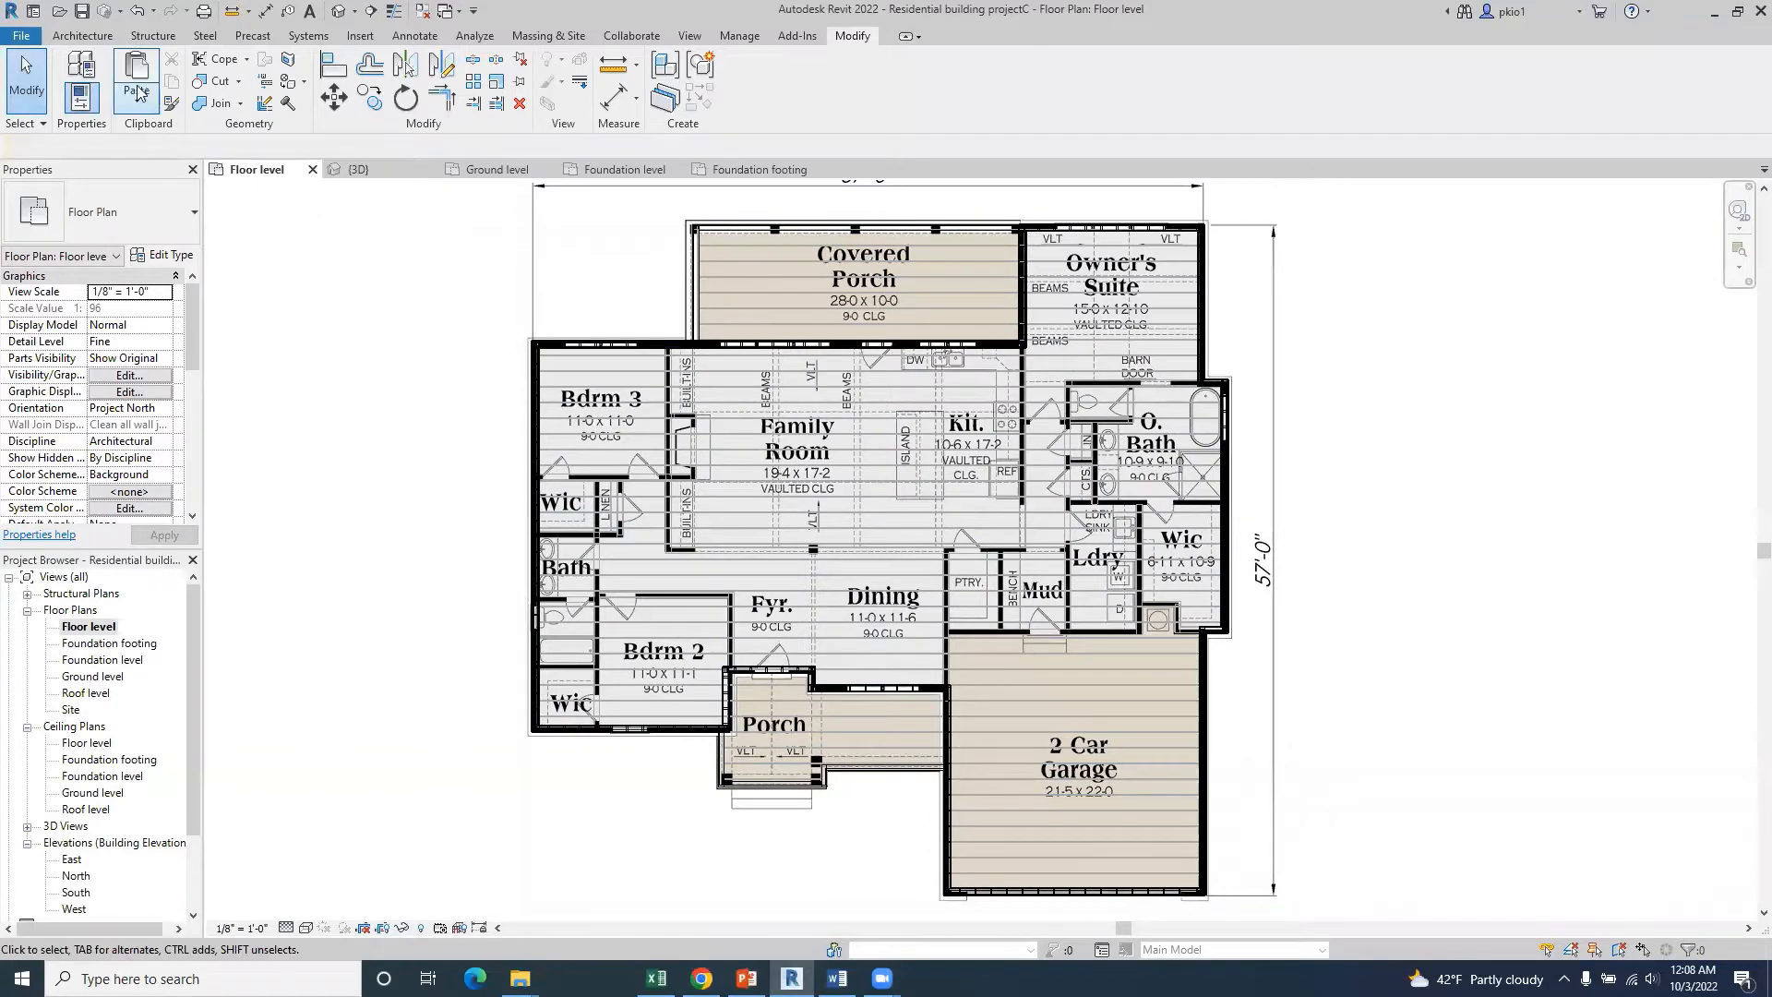
- Place a Single-Flush 36" x 84" door in the foyer's front wall over the image's entry door and flip it to swing into the foyer
left_click(83, 36)
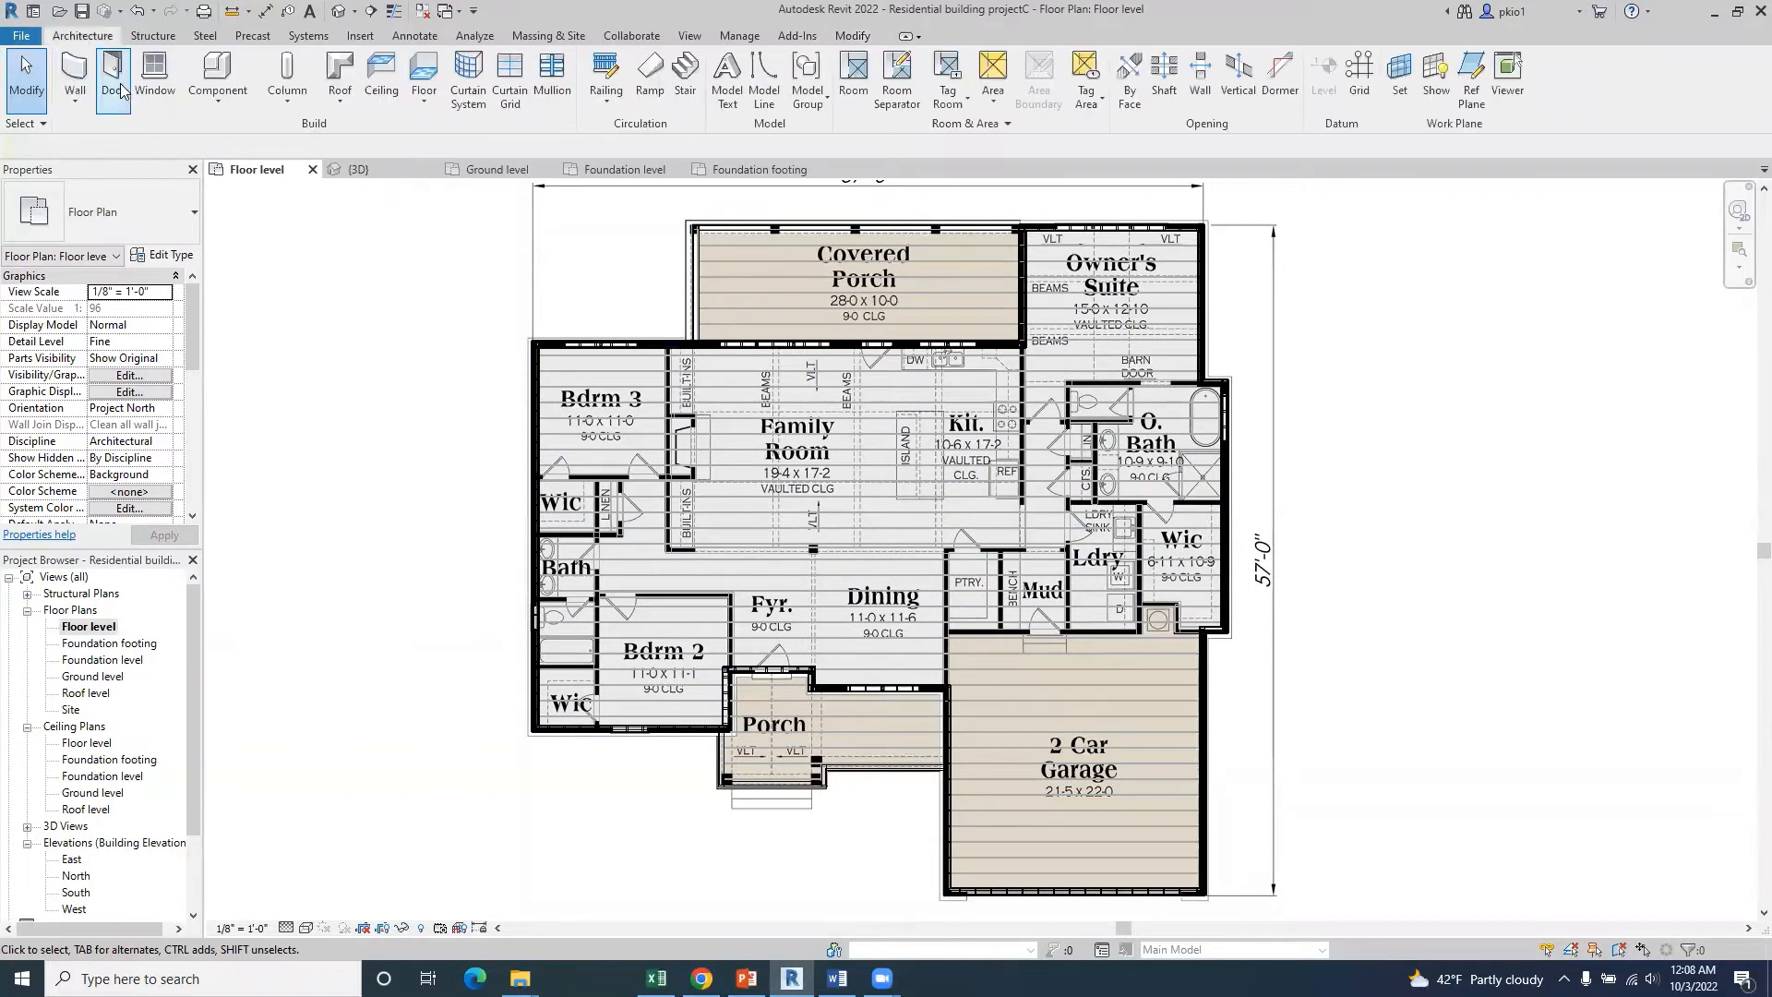
left_click(113, 79)
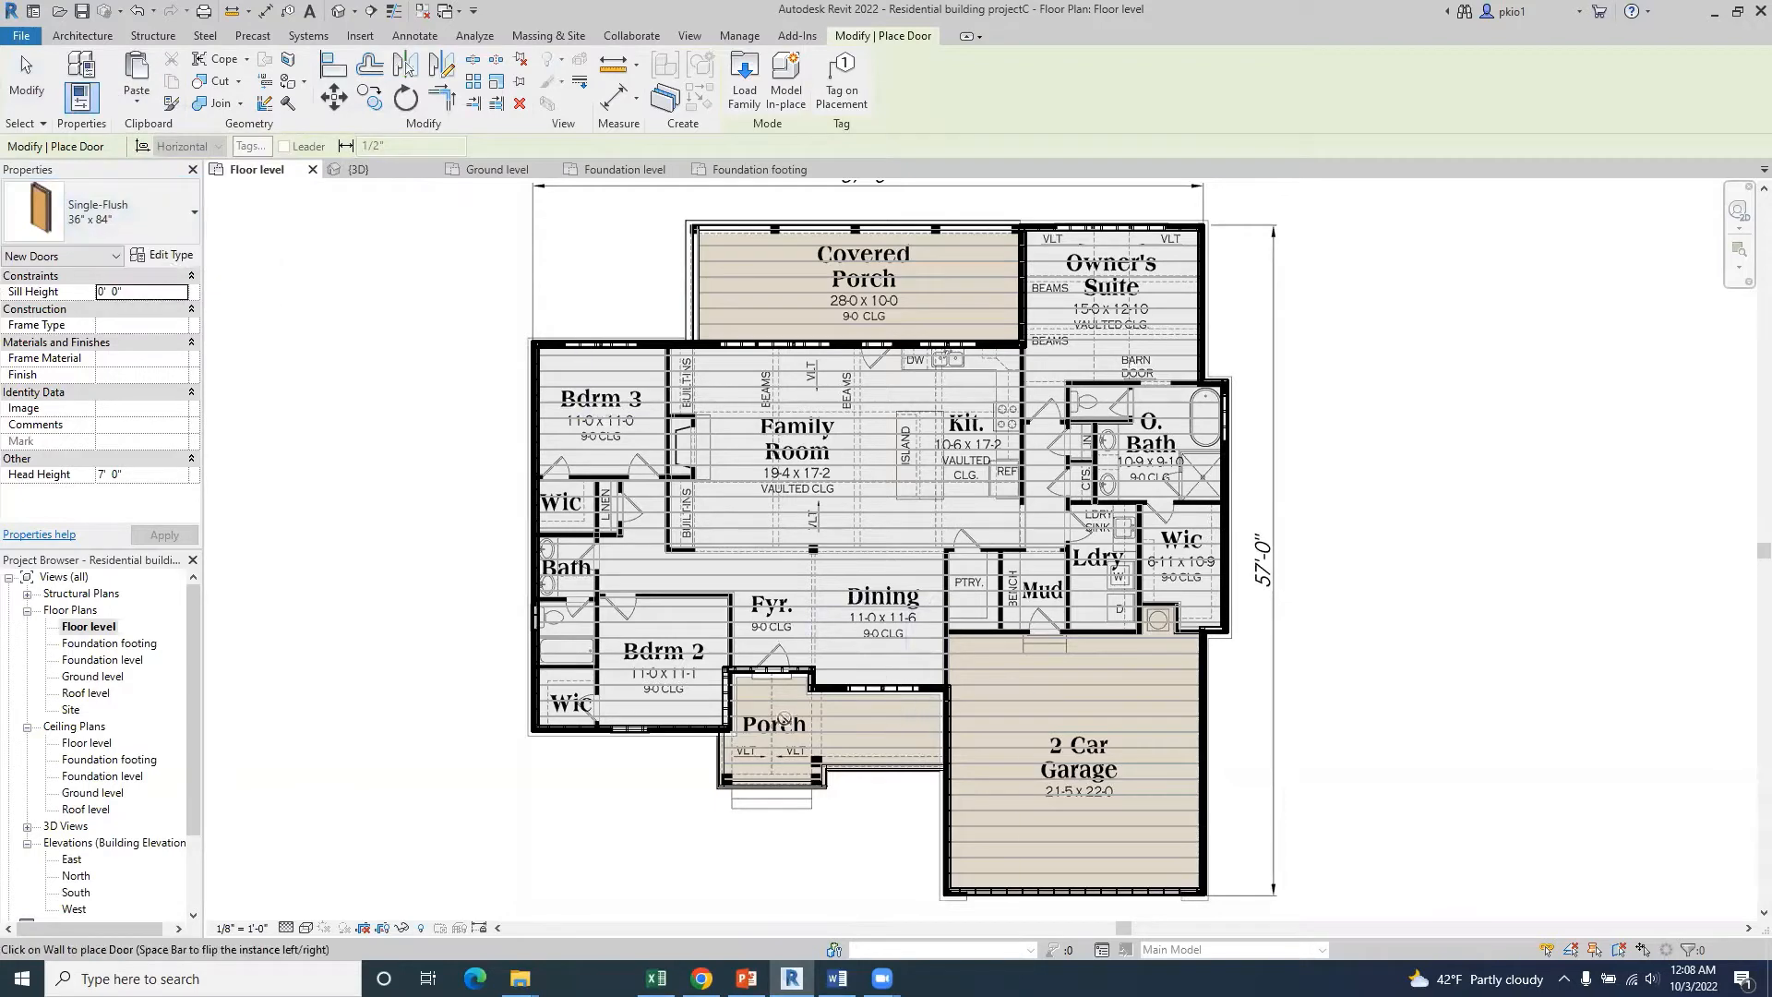
scroll(783, 718, "up", 6)
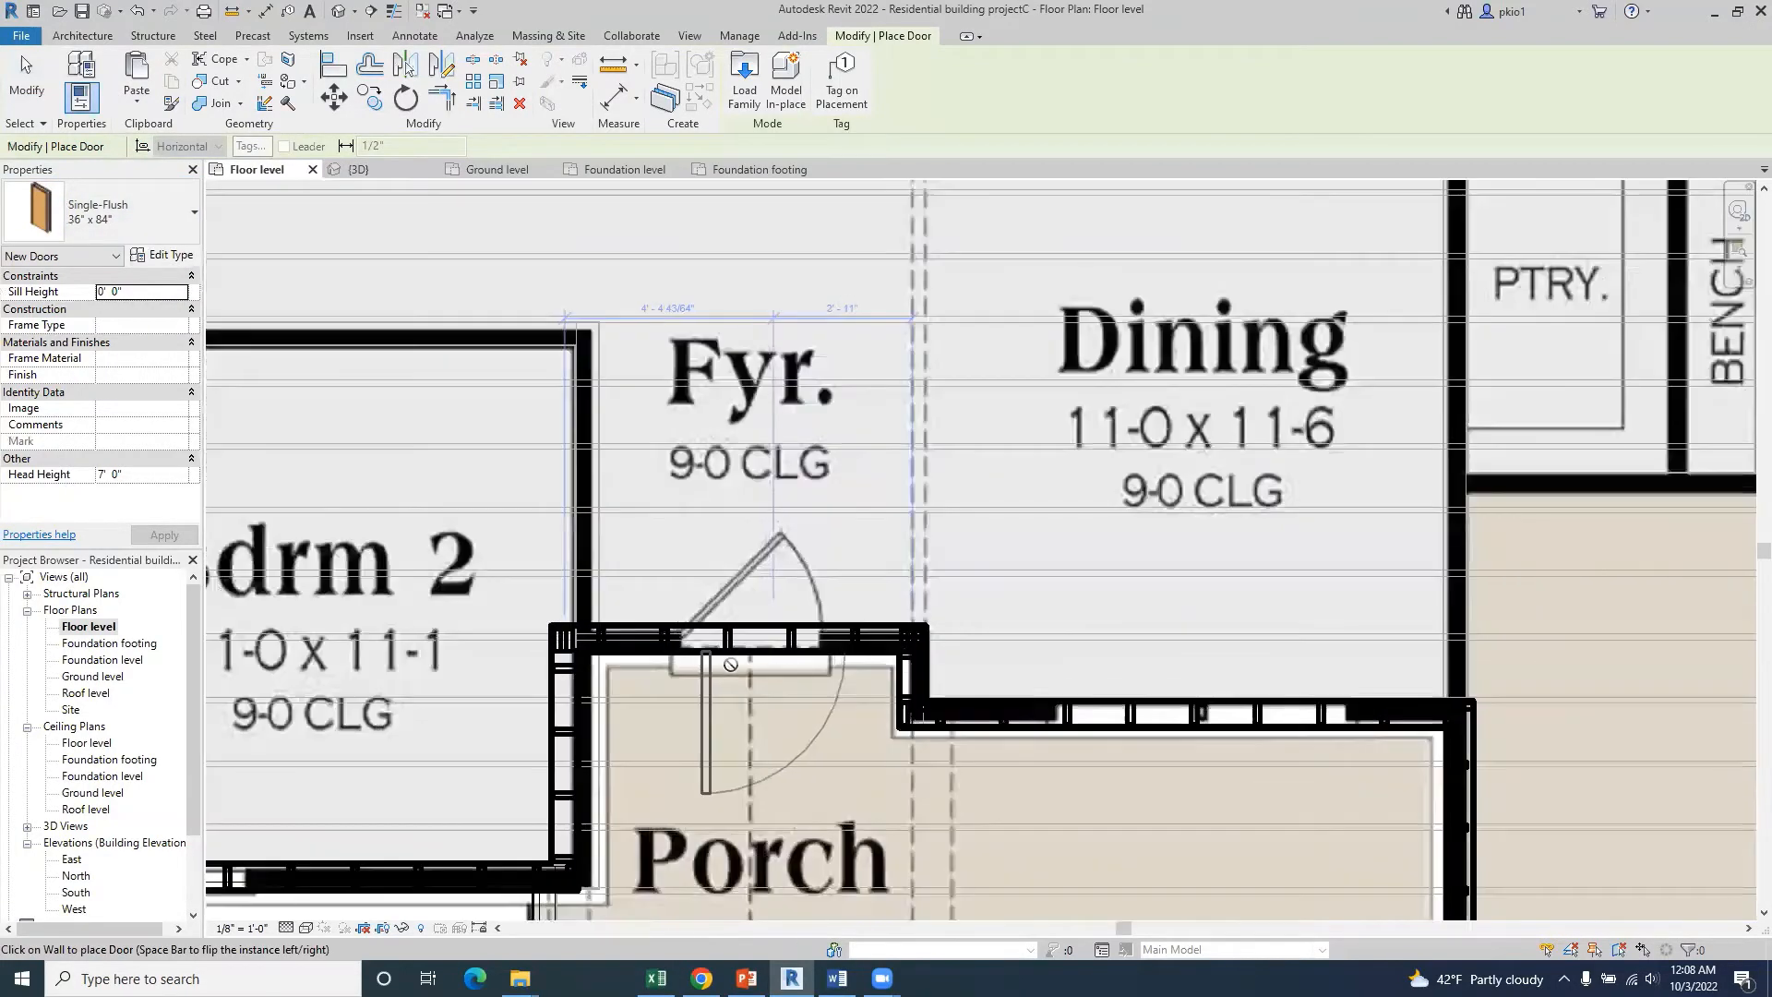
scroll(702, 665, "up", 2)
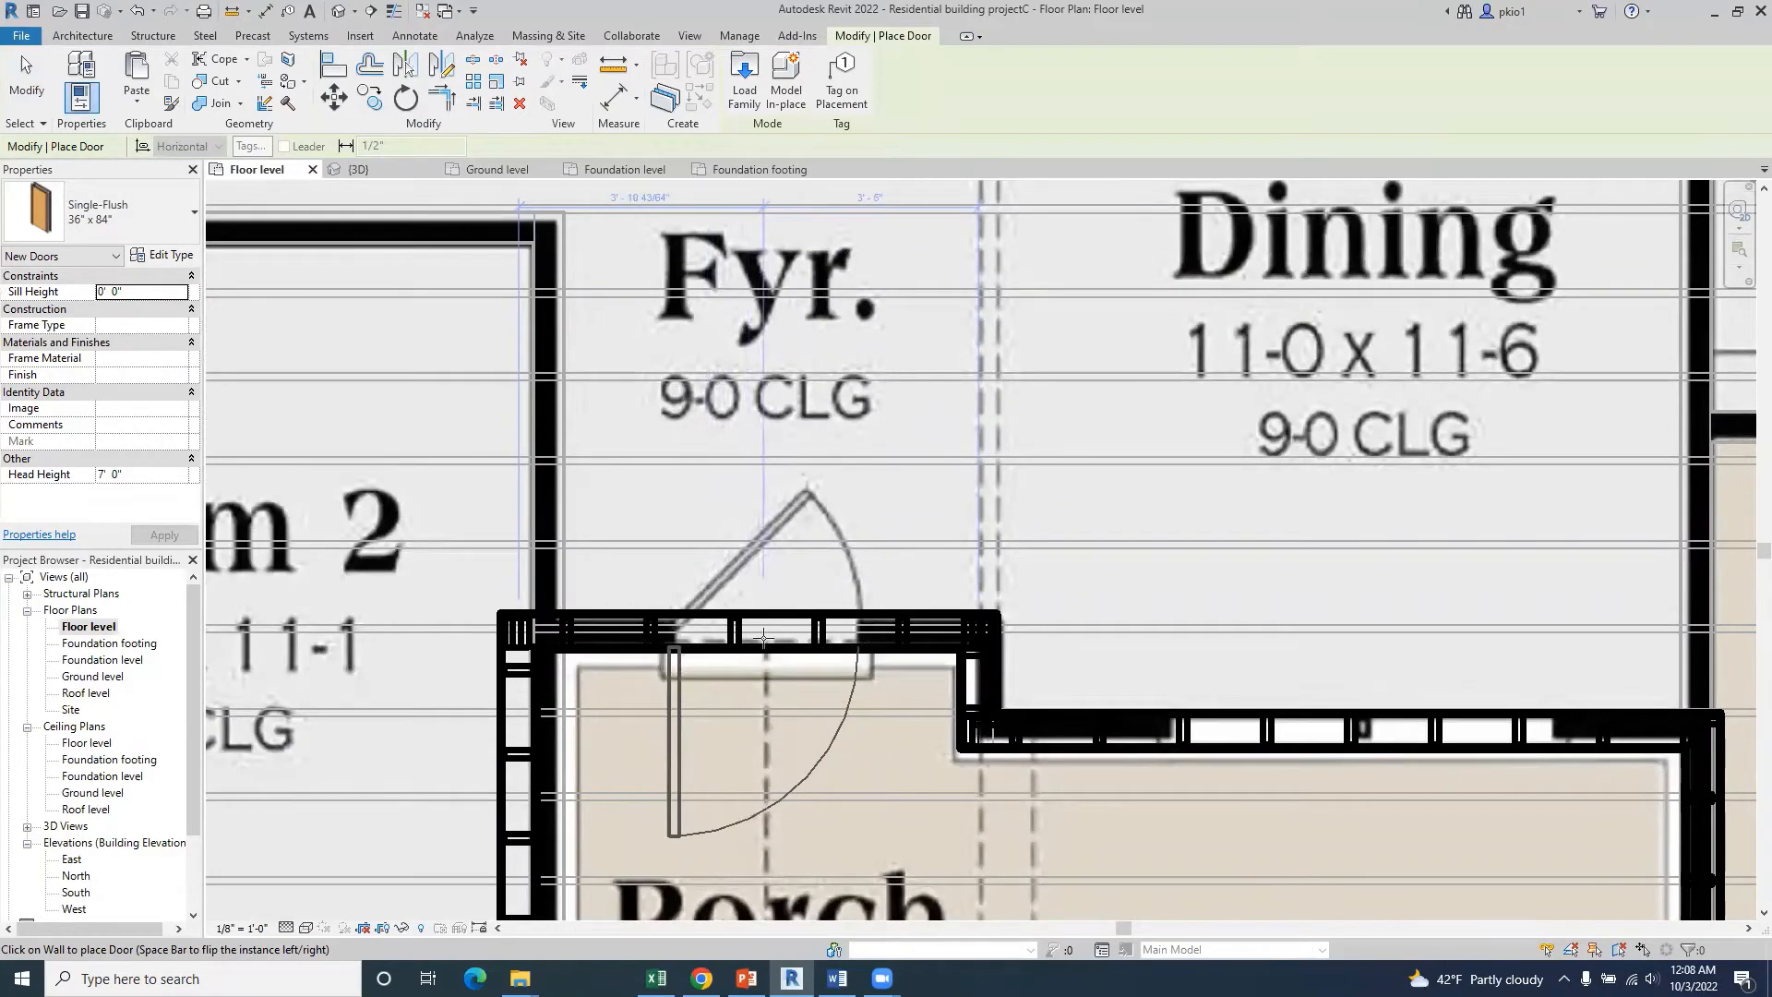
left_click(764, 637)
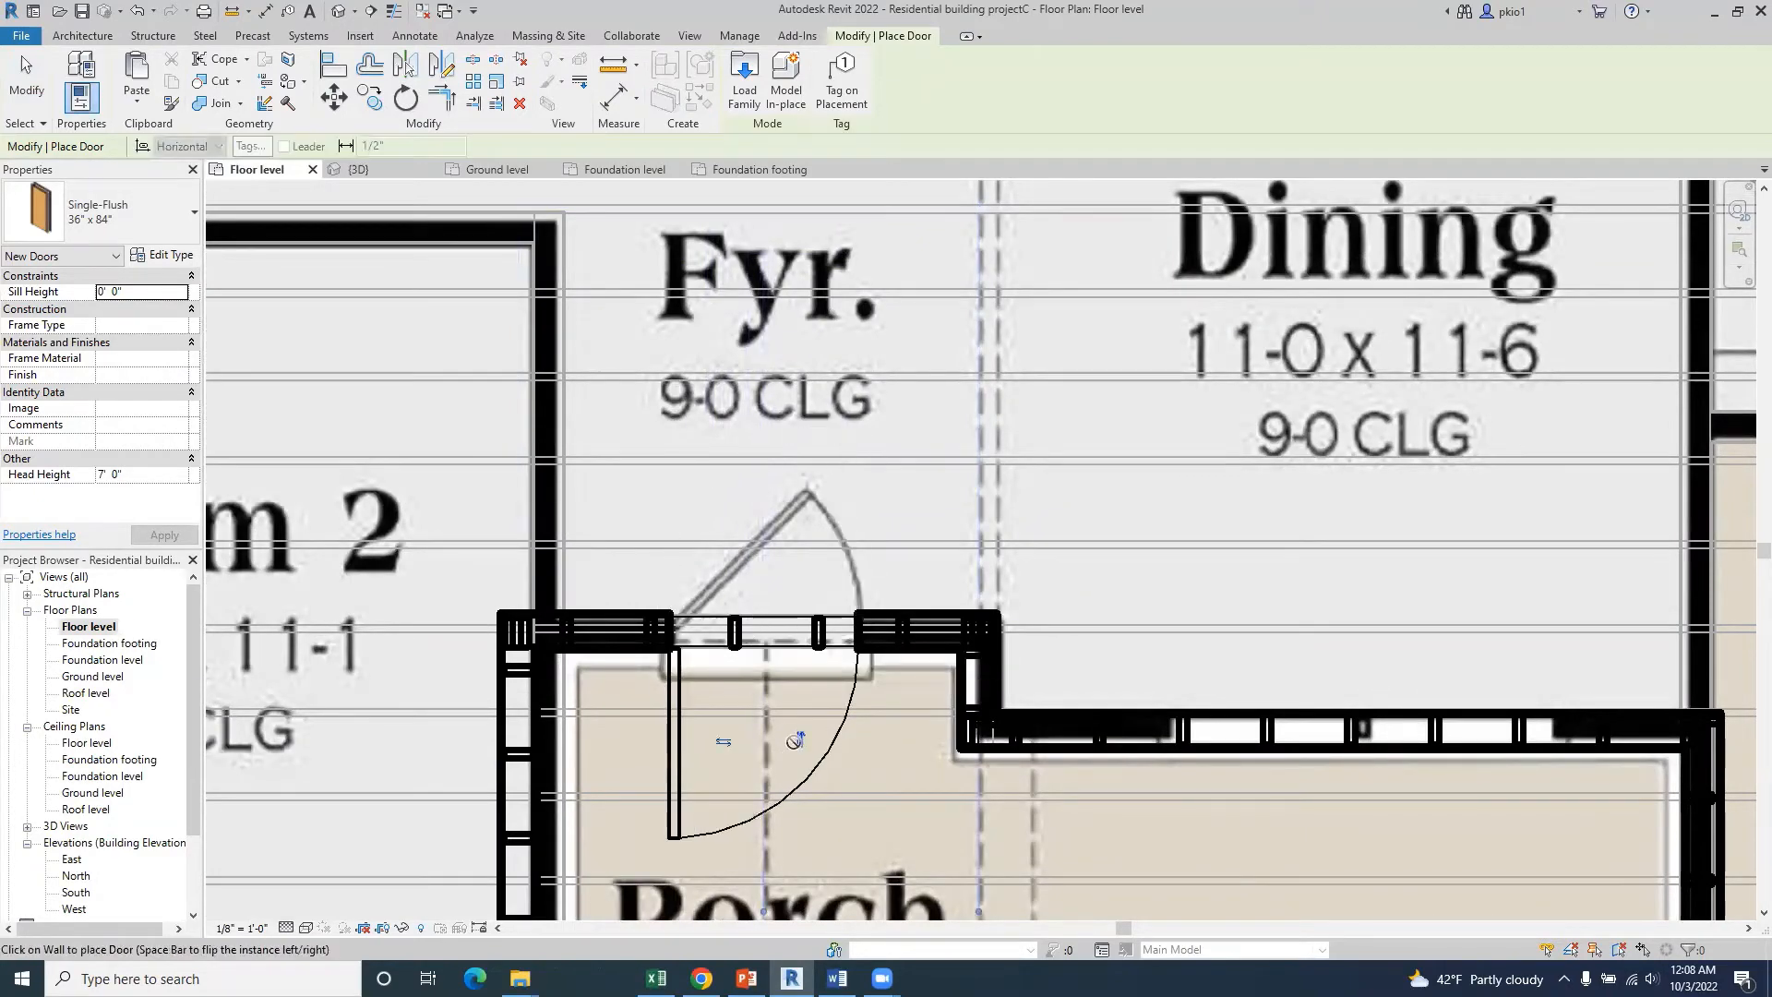
left_click(796, 741)
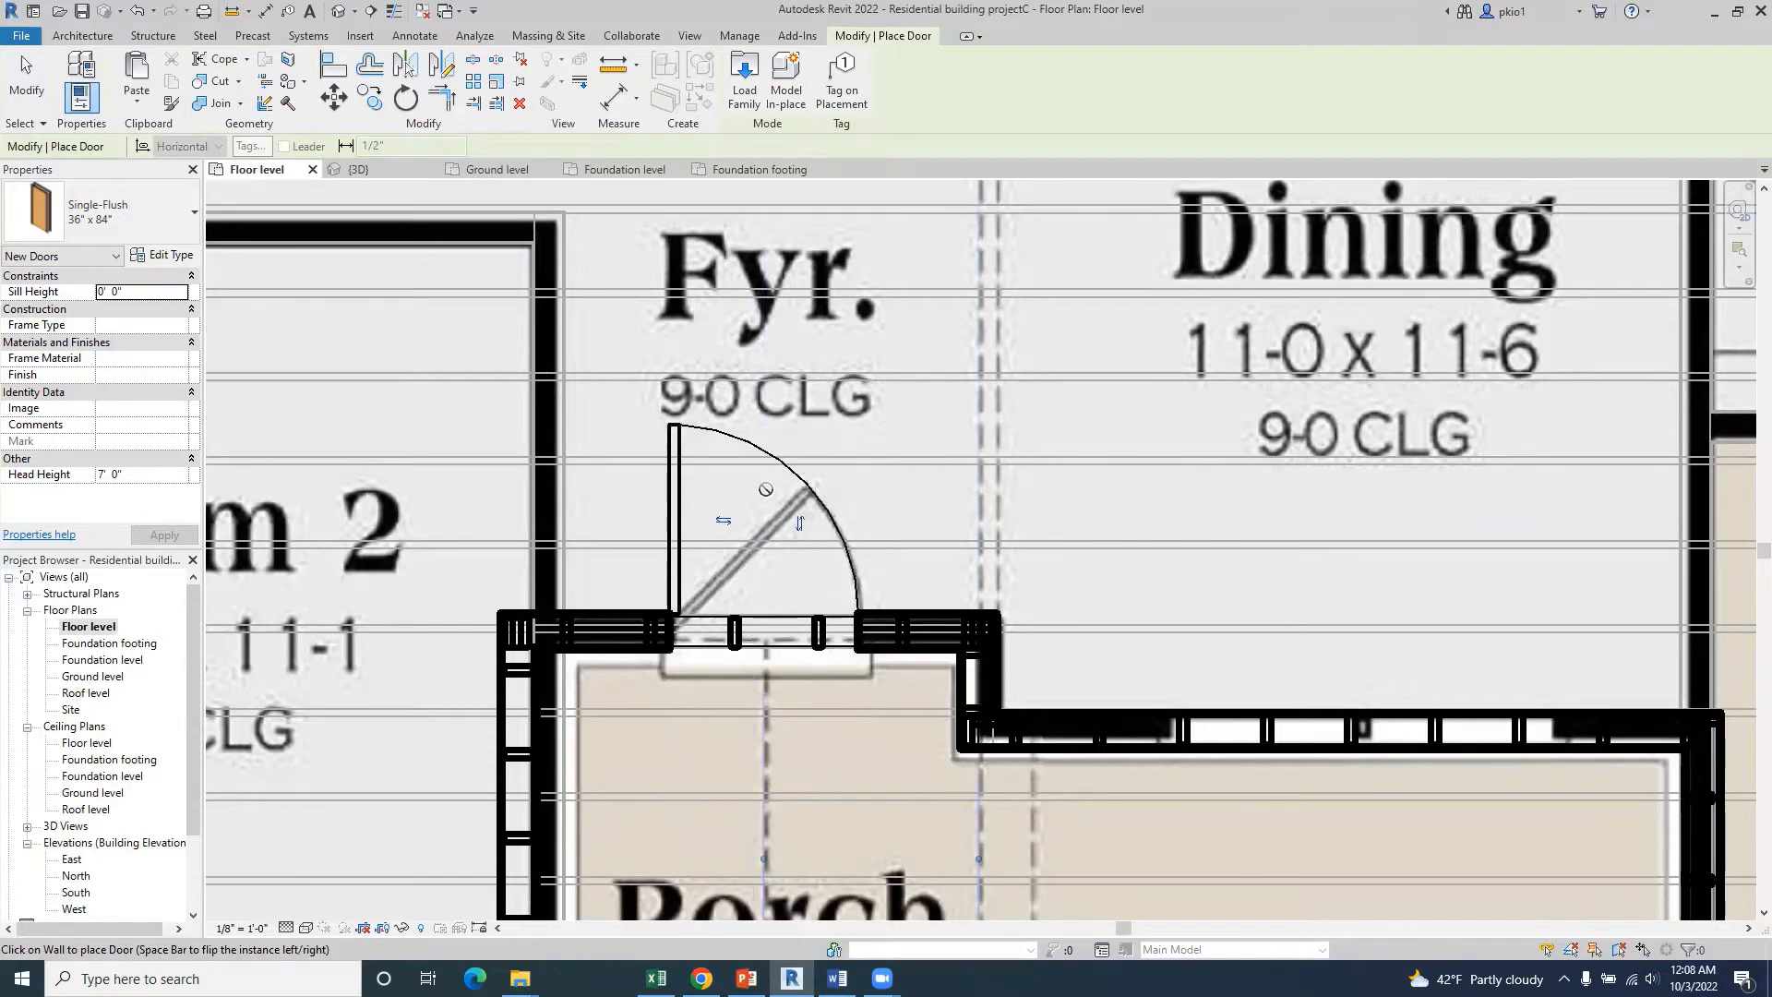
- Place a Single-Flush 36" x 84" door between the covered porch and the kitchen area, with its hinge side flipped to match the image
scroll(765, 489, "down", 3)
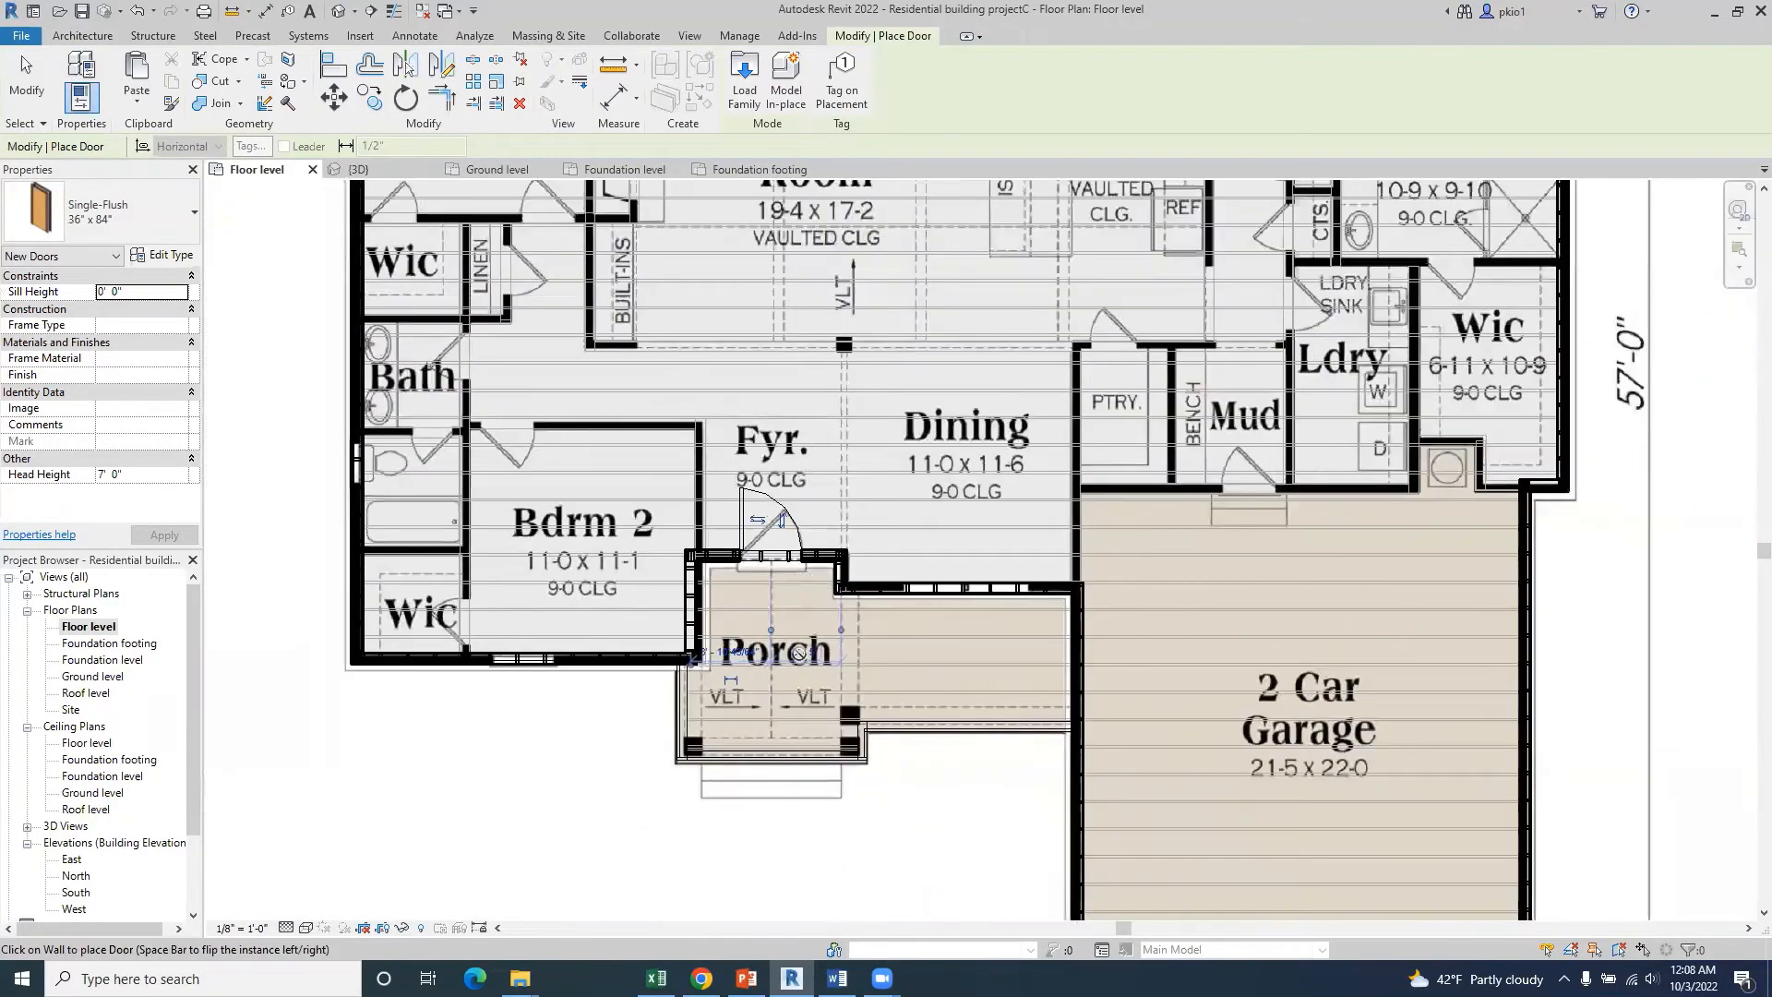
scroll(800, 652, "down", 3)
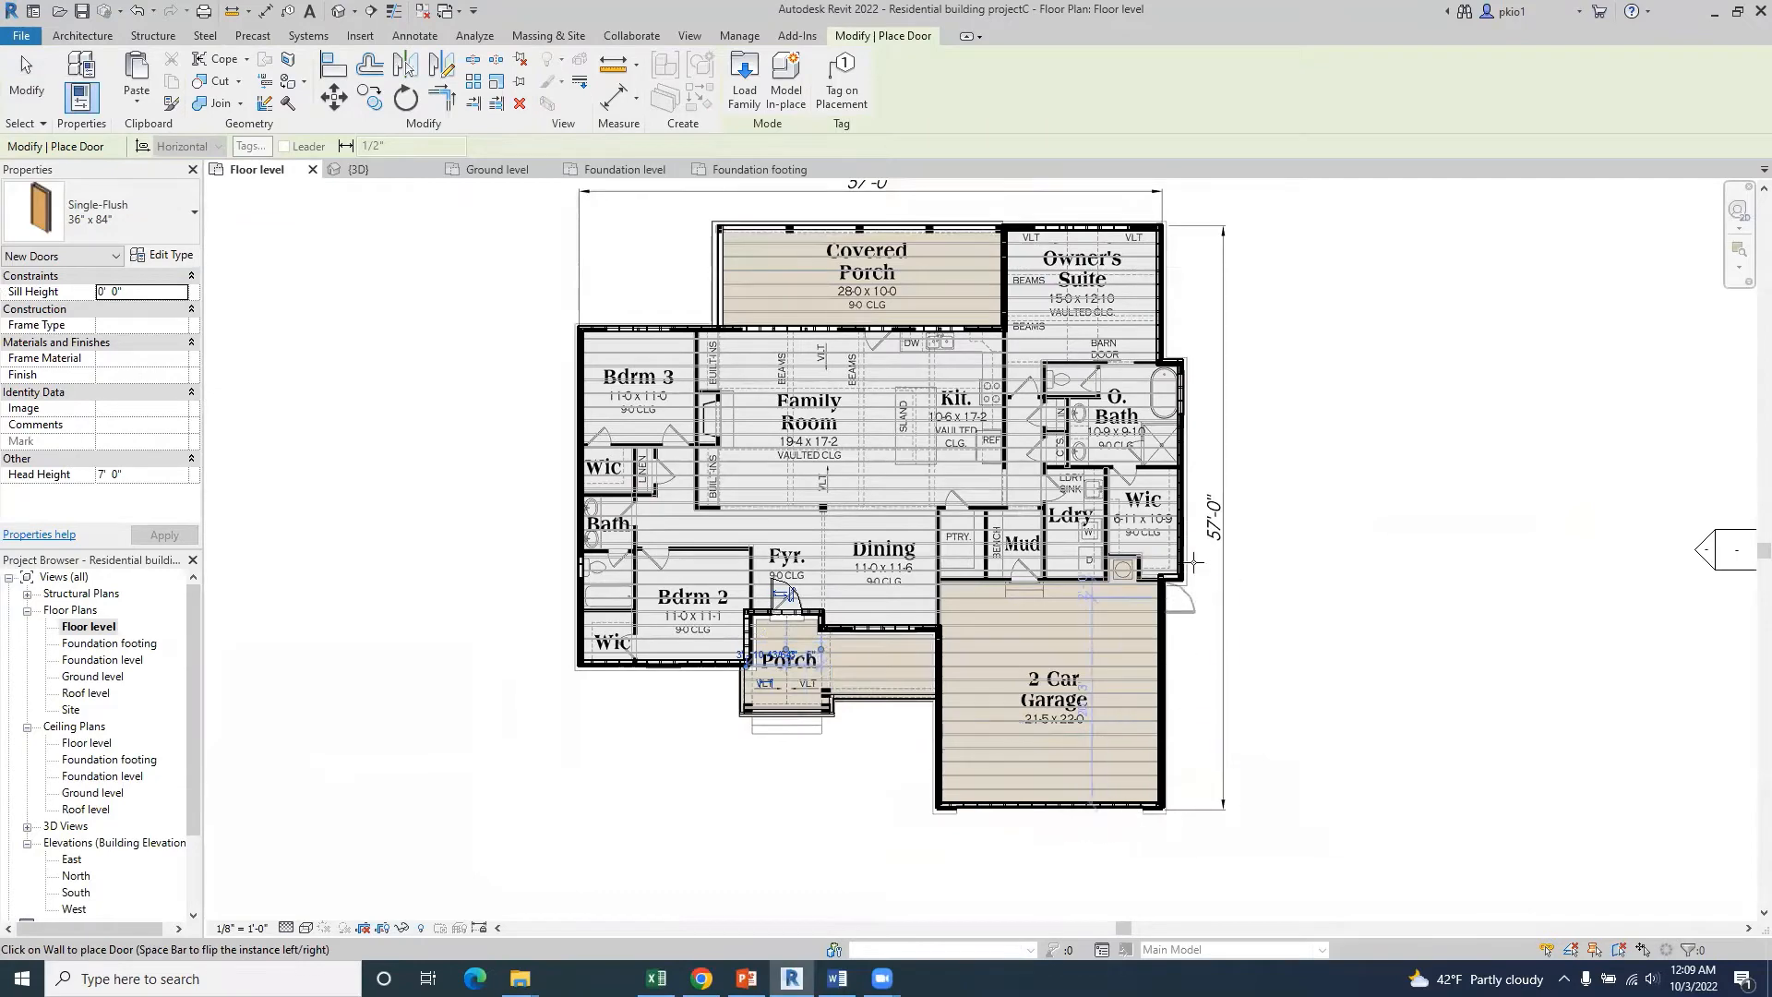
scroll(1077, 663, "down", 1)
scroll(1106, 469, "up", 1)
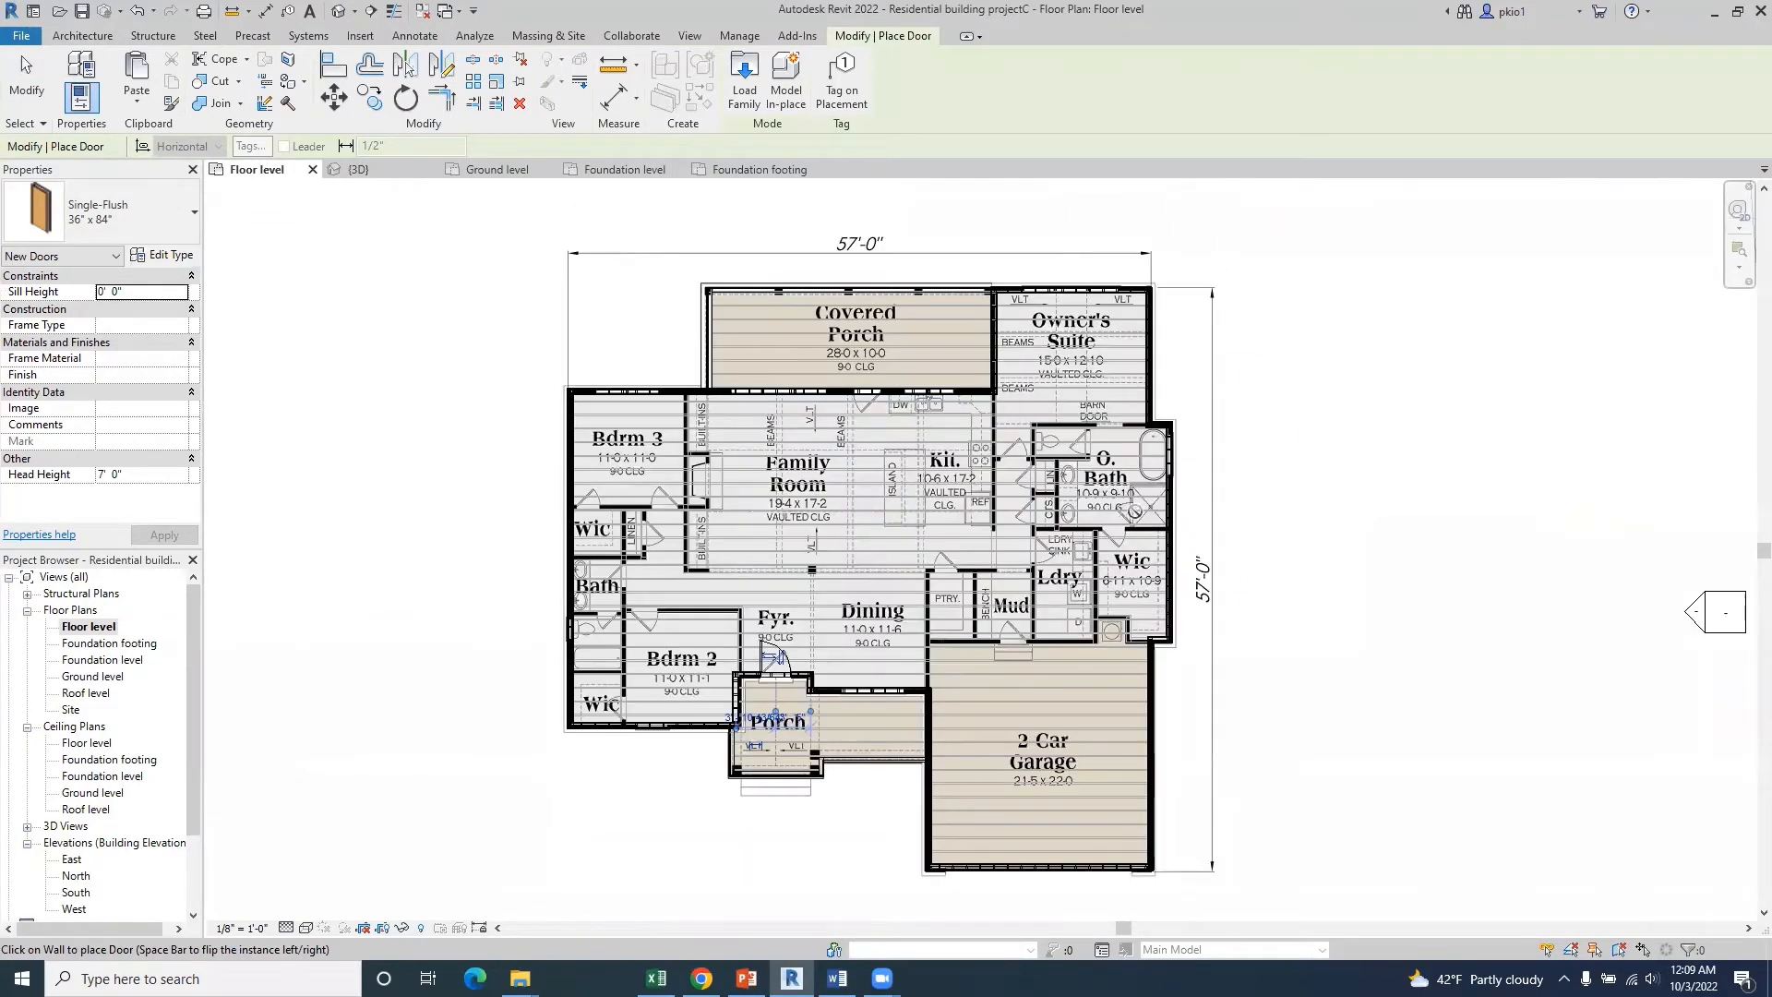
scroll(1186, 450, "up", 2)
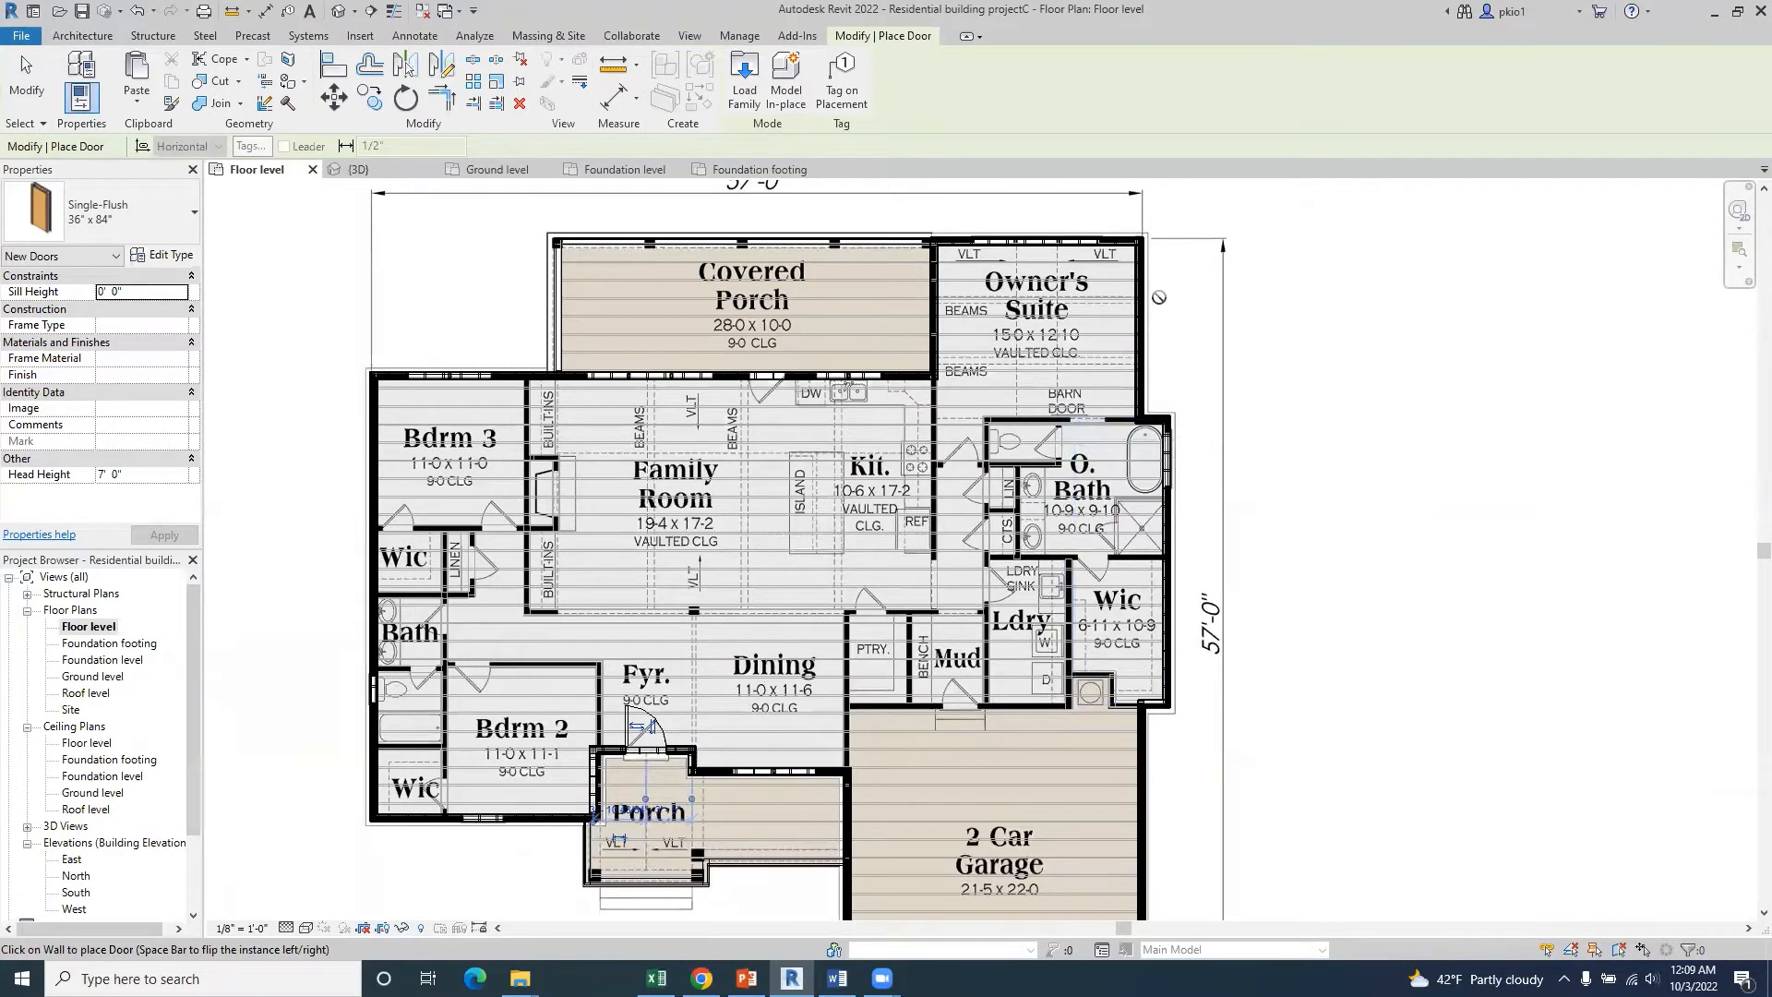
scroll(796, 381, "up", 5)
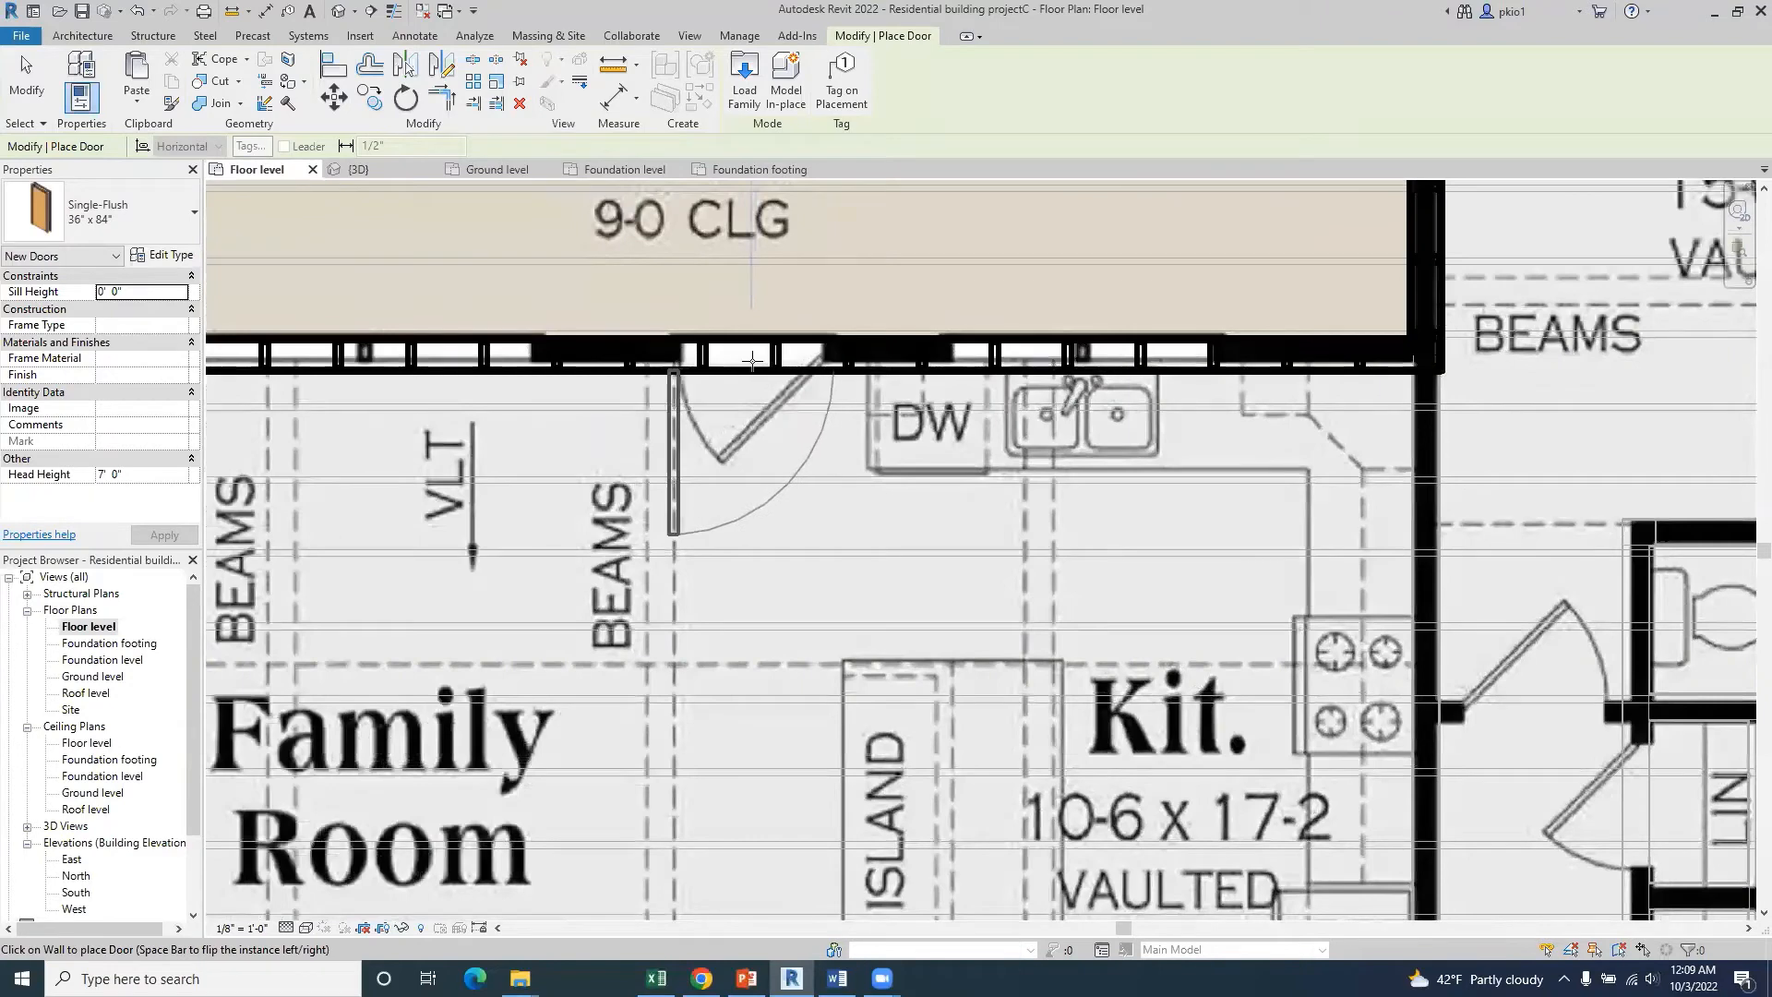
left_click(762, 370)
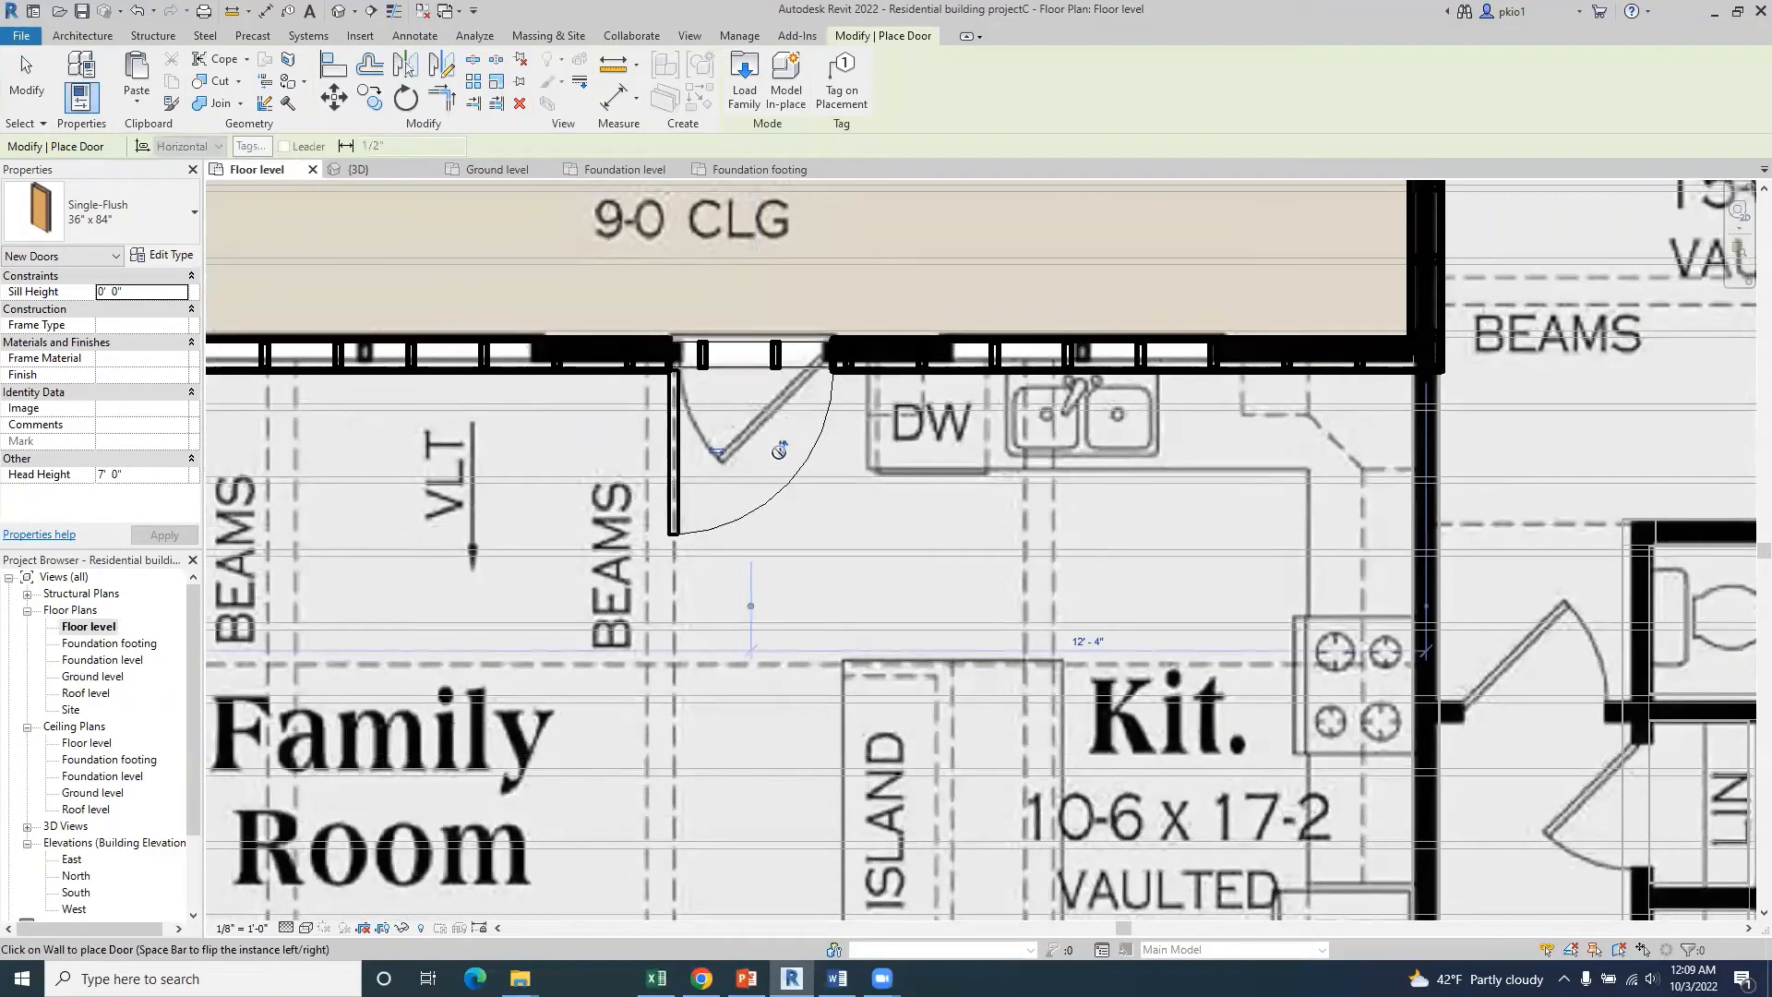
left_click(716, 451)
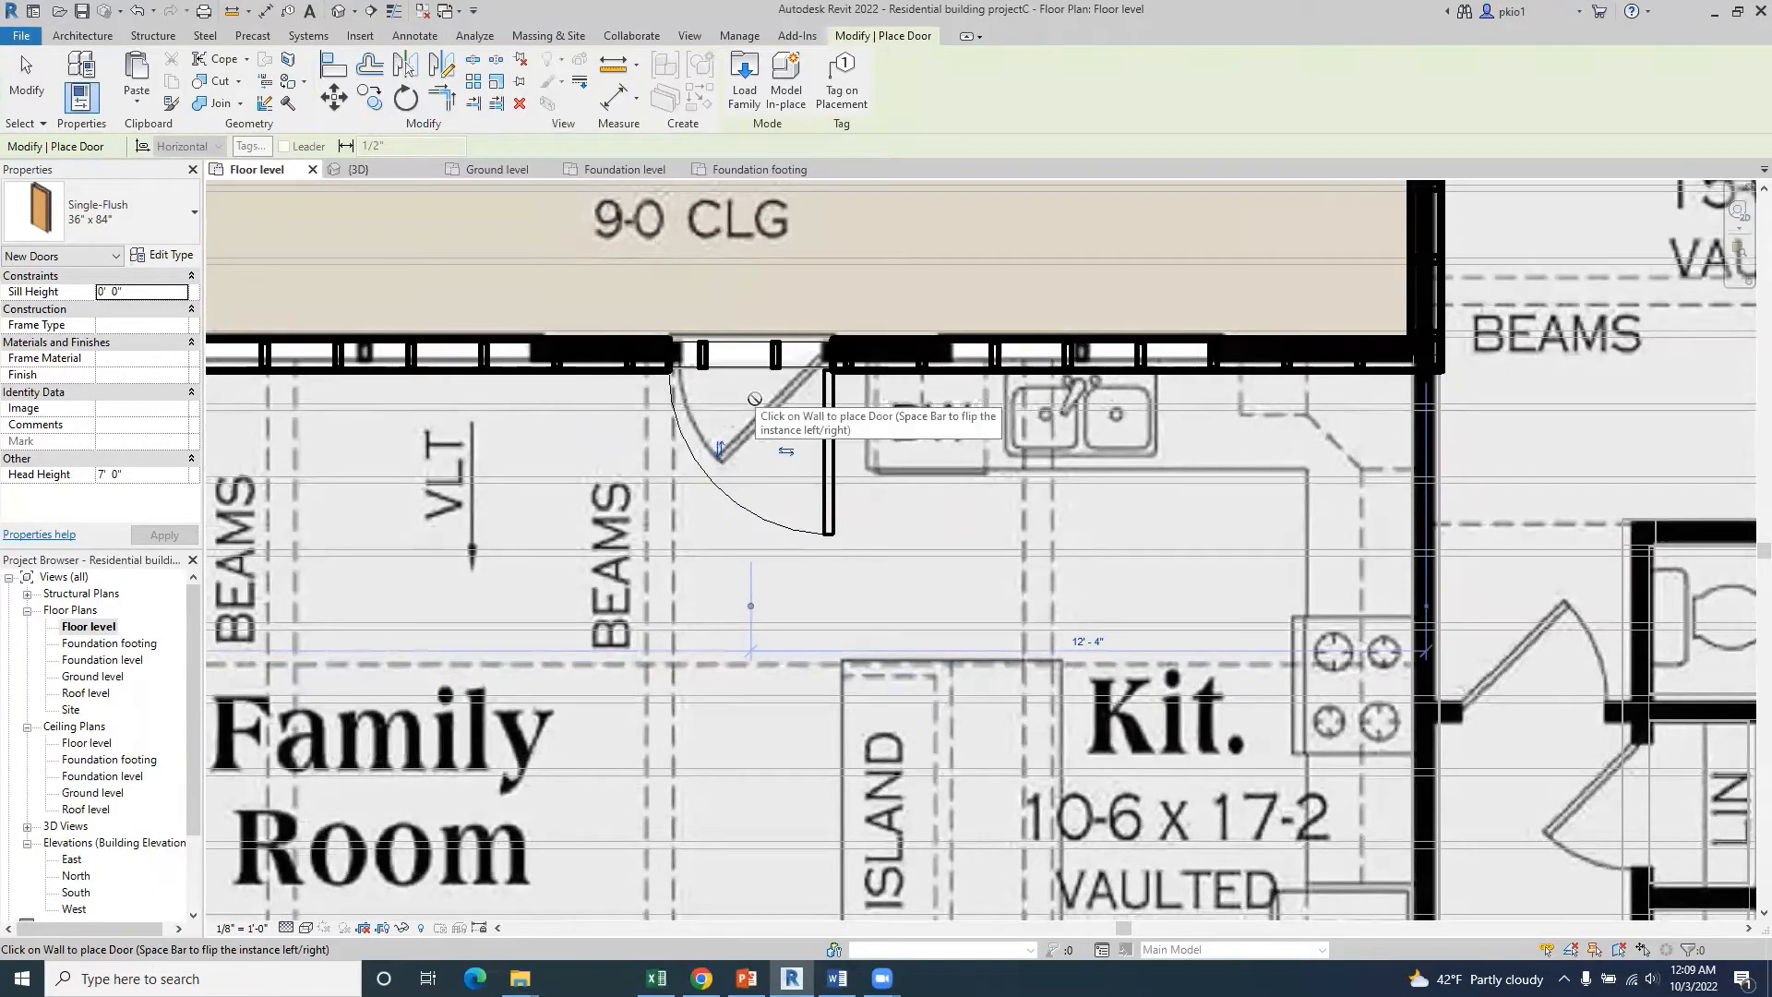
- Go to the 2 Car Garage's front wall and bring up the annotation tools for dimensioning its door opening
scroll(1162, 419, "down", 6)
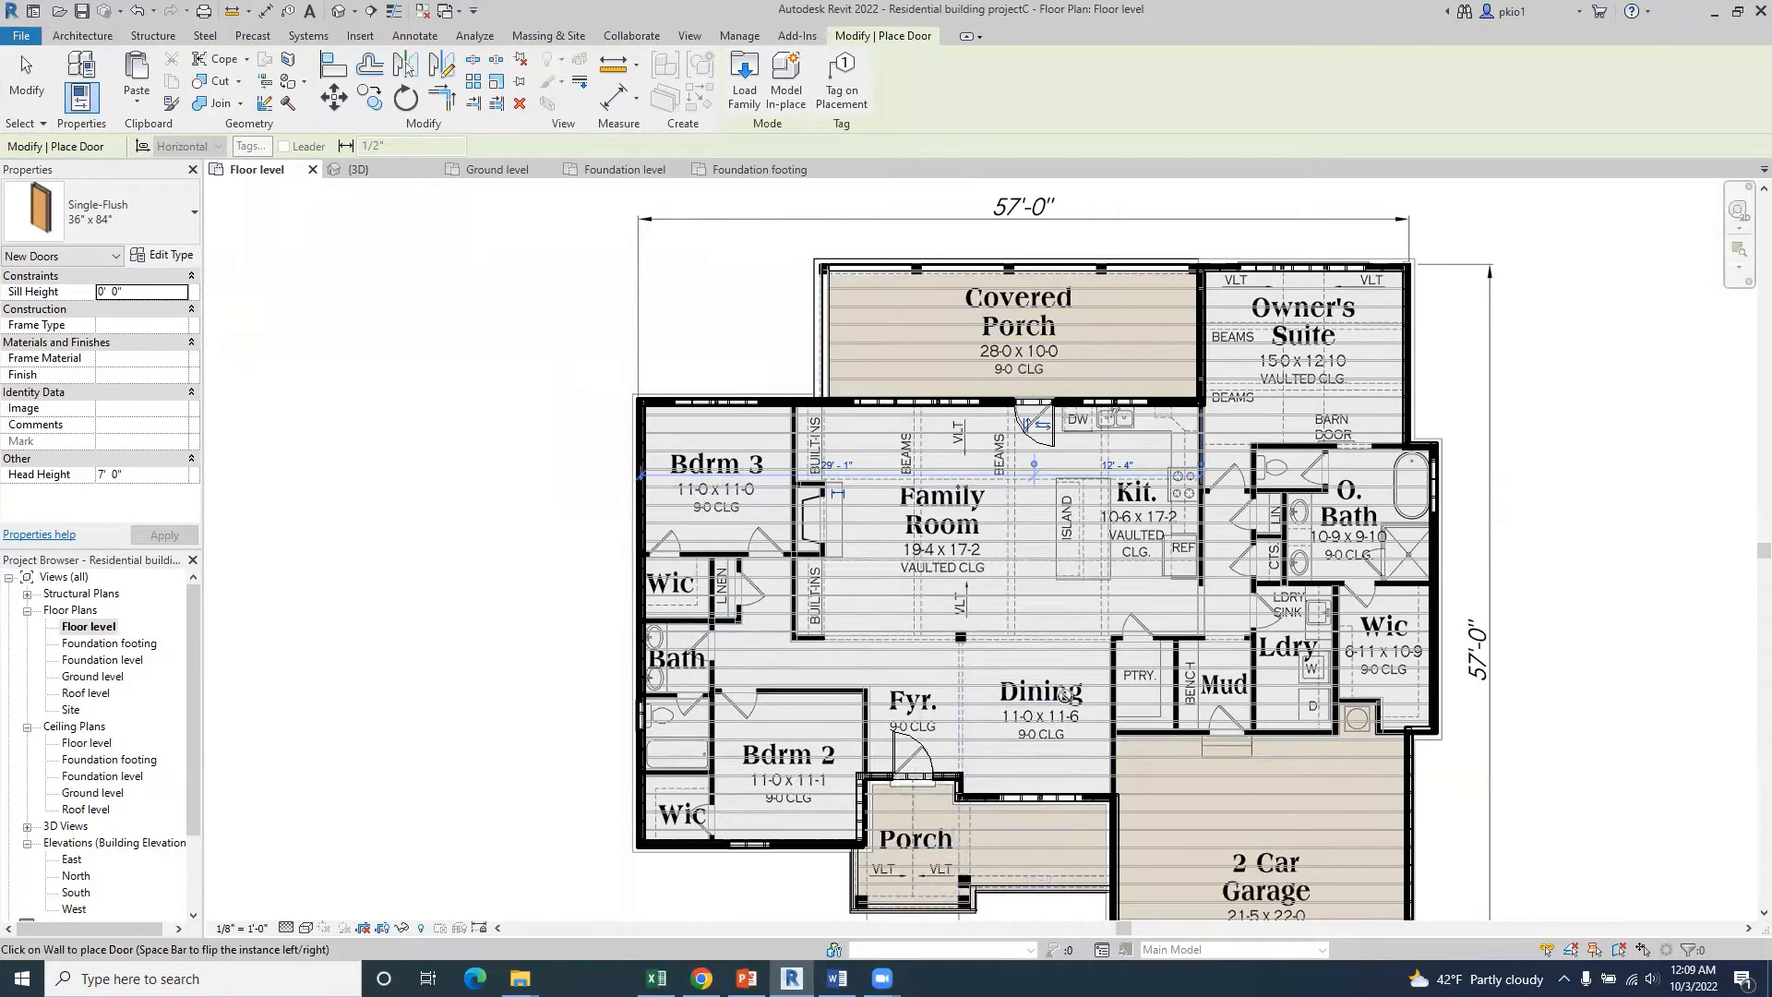
scroll(769, 314, "down", 3)
scroll(1061, 743, "up", 5)
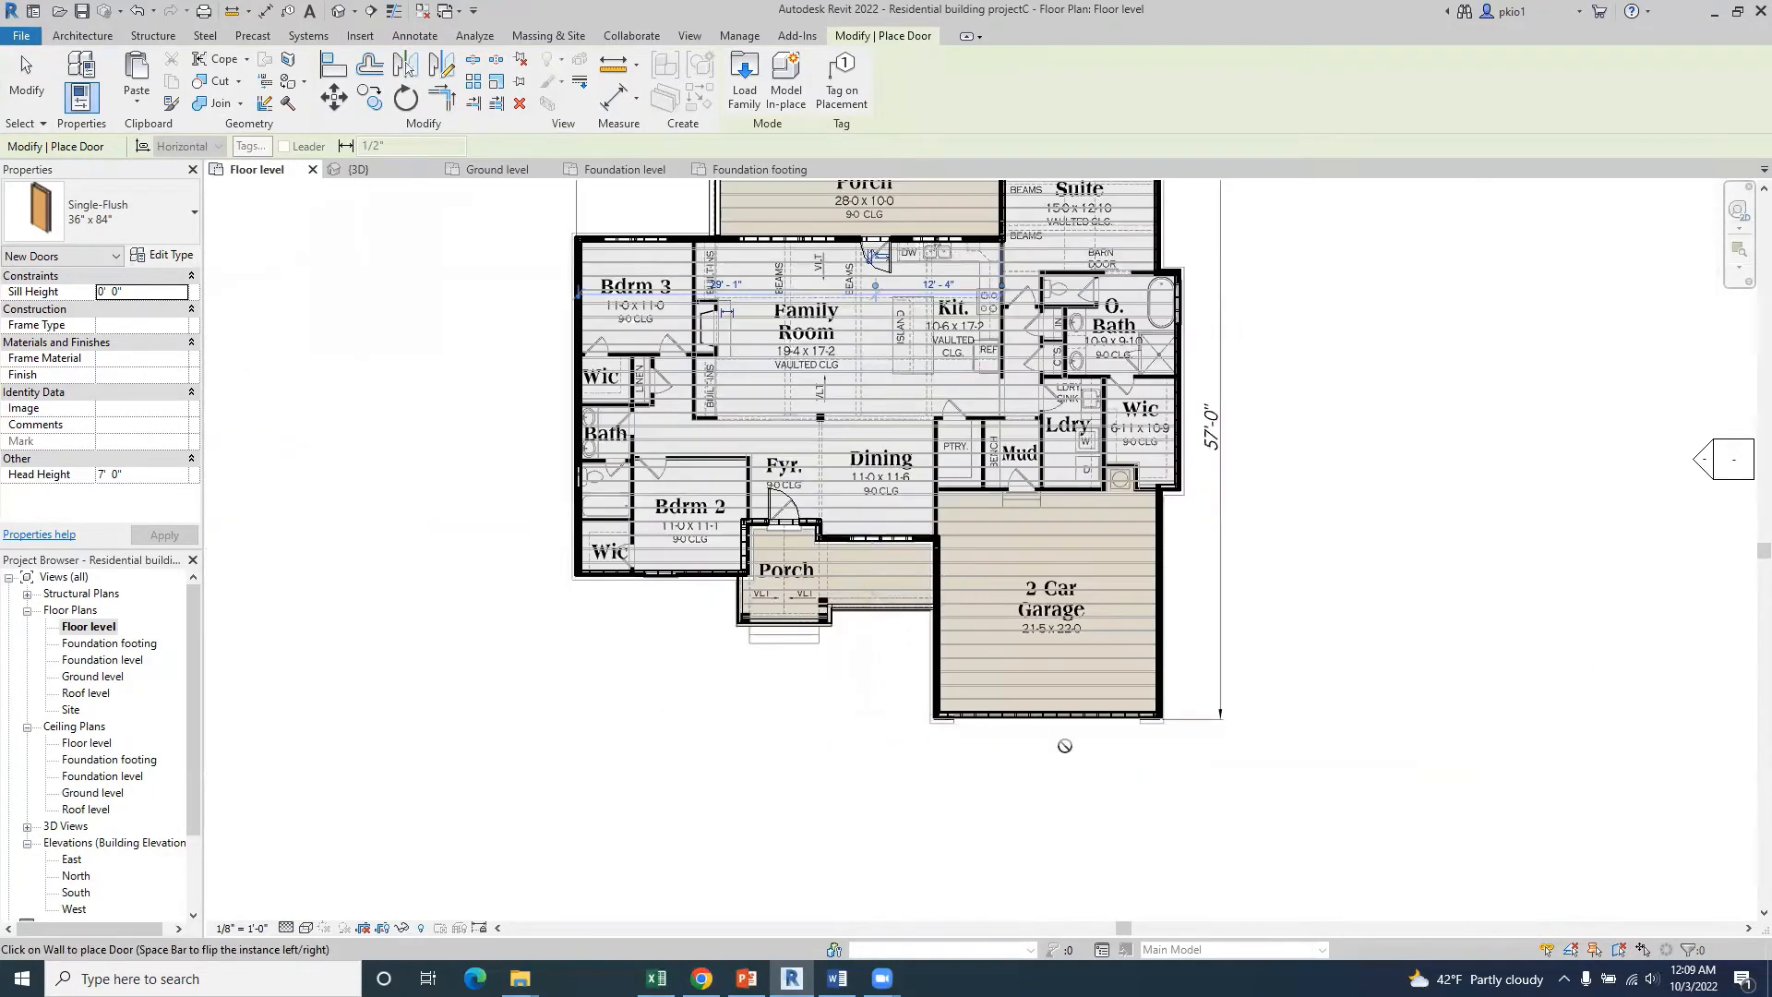
scroll(1065, 743, "up", 2)
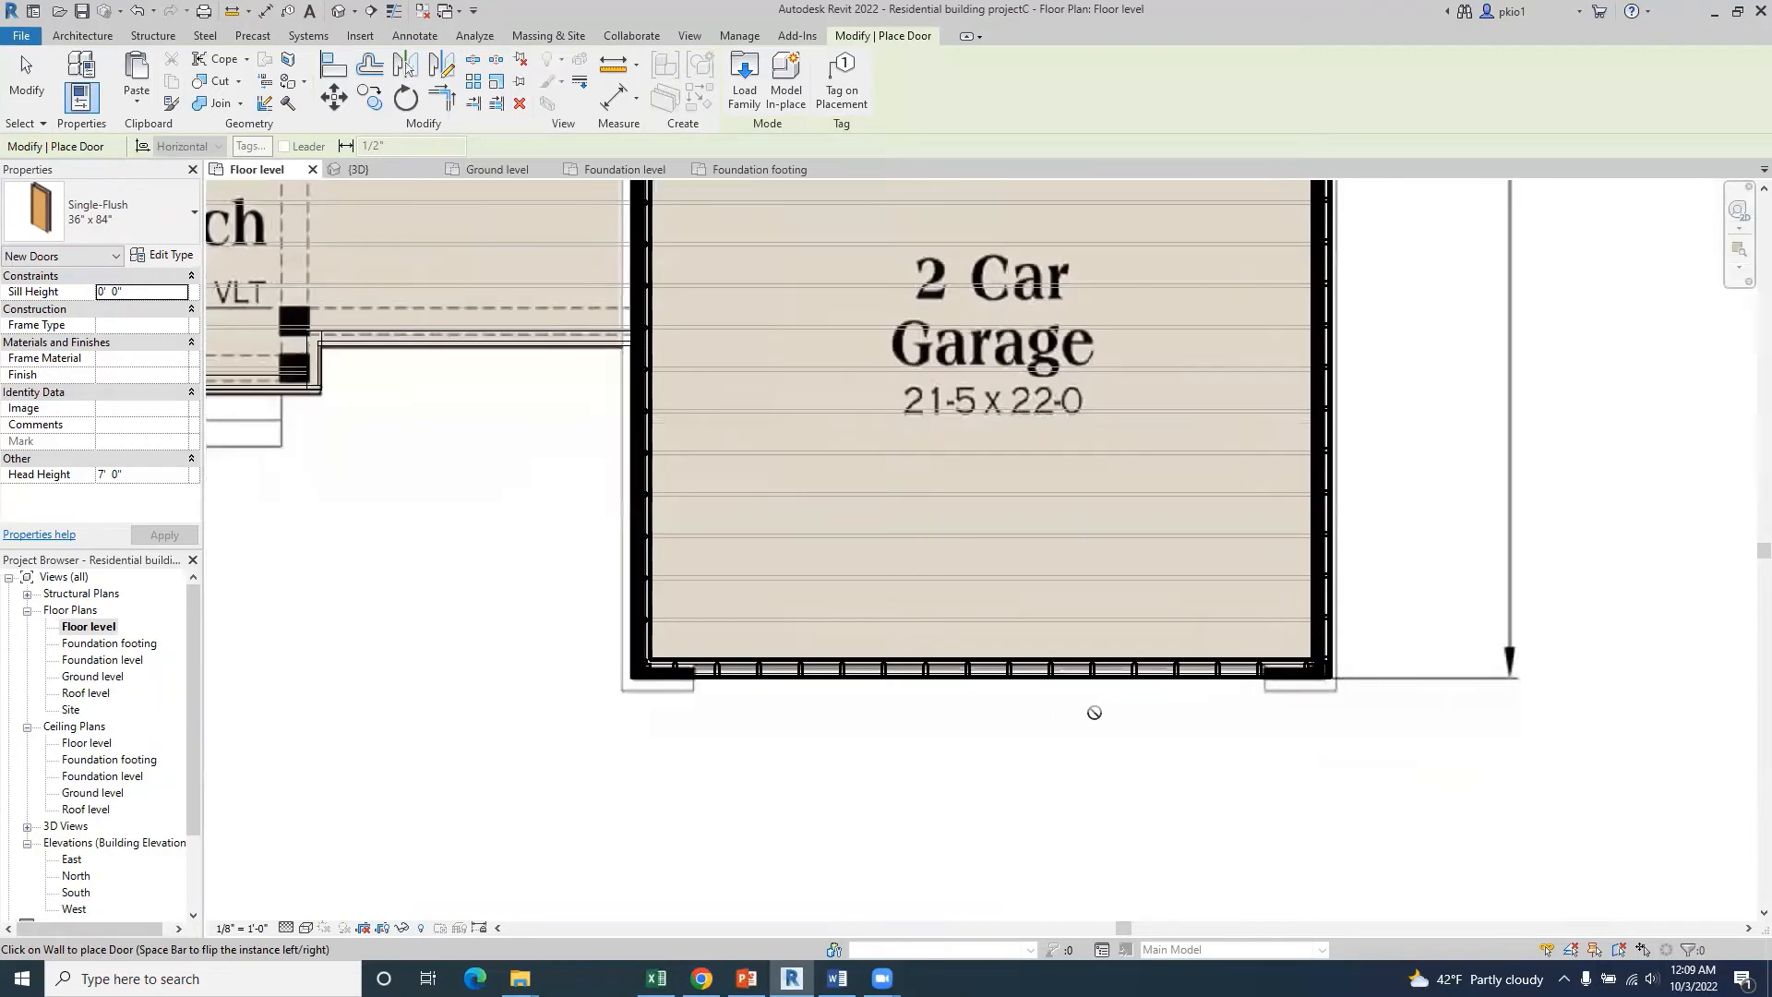
scroll(1095, 712, "up", 1)
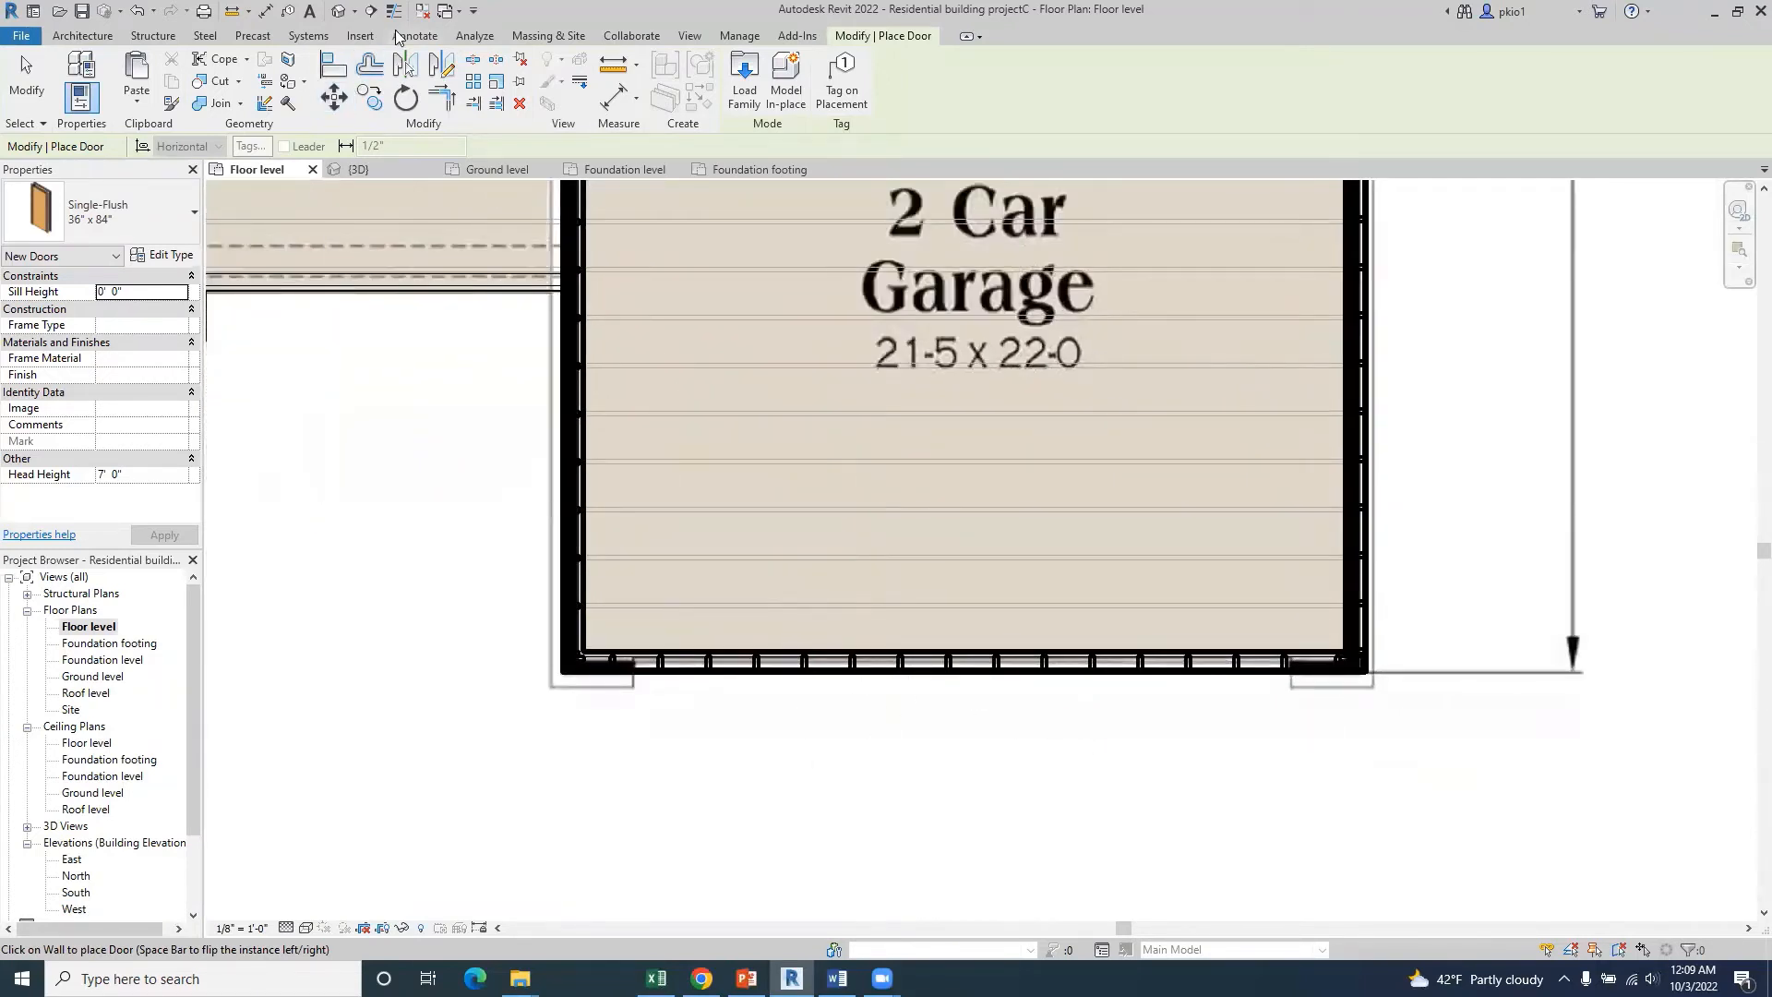
left_click(415, 35)
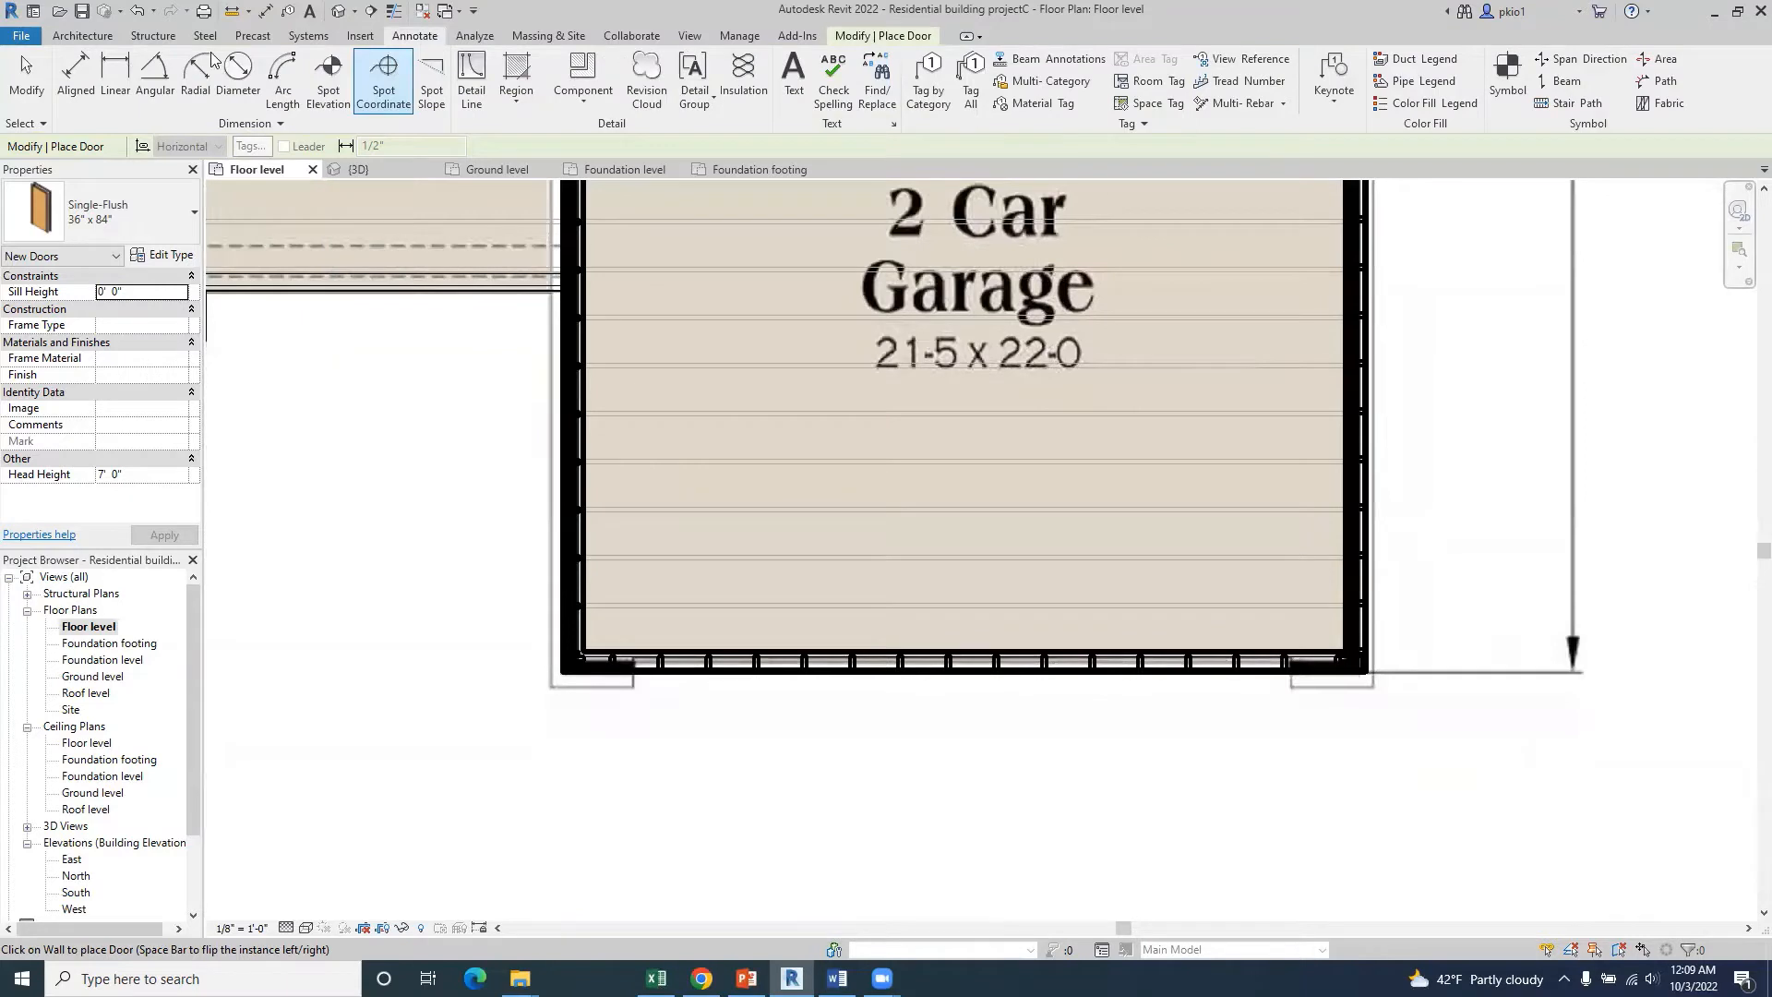
left_click(109, 69)
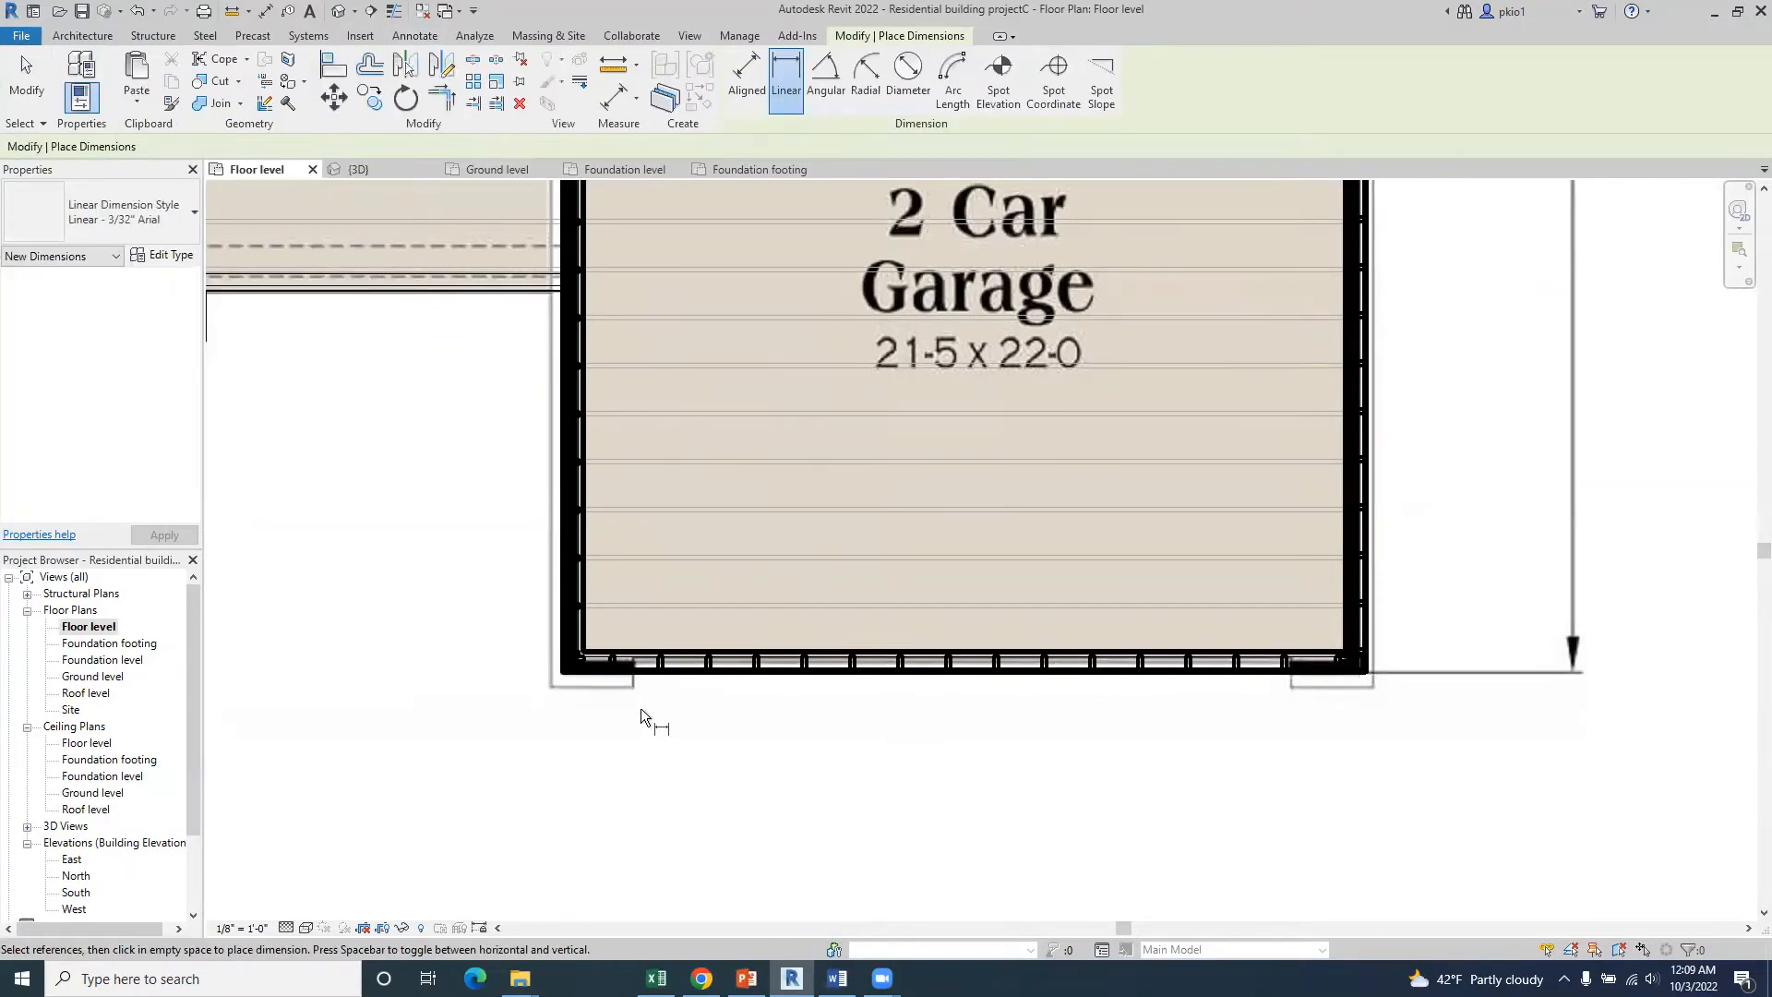
left_click(1294, 678)
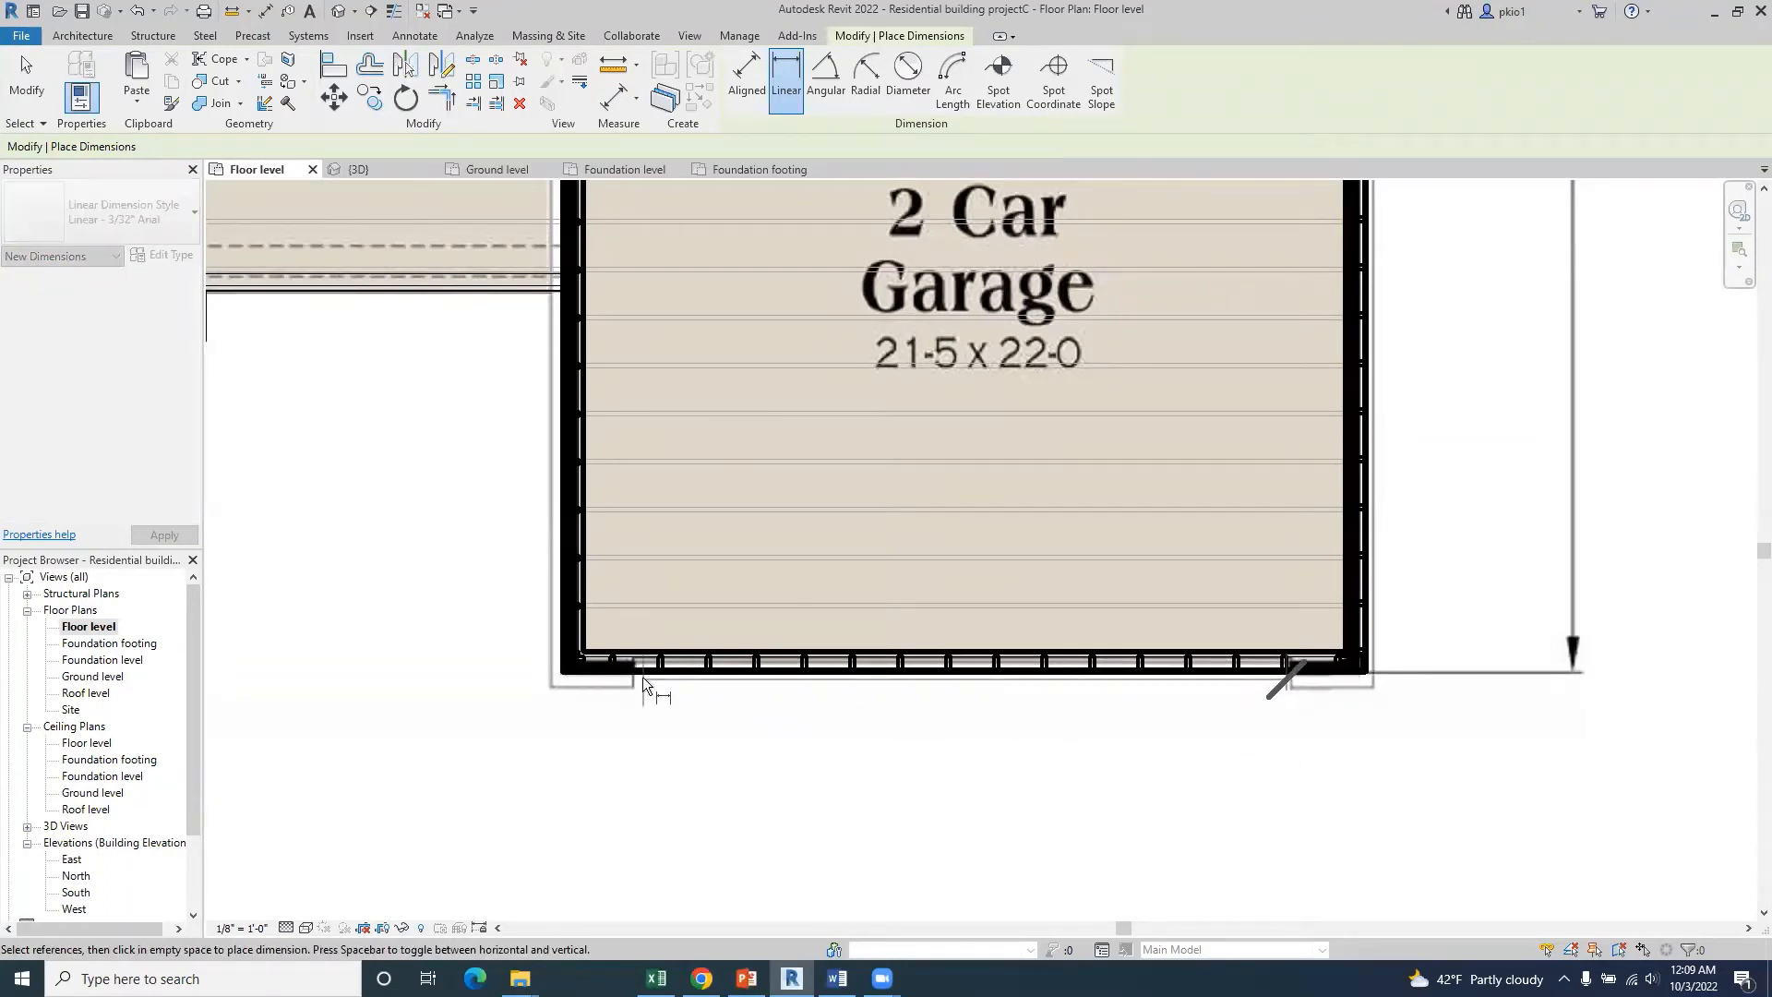
key("Escape")
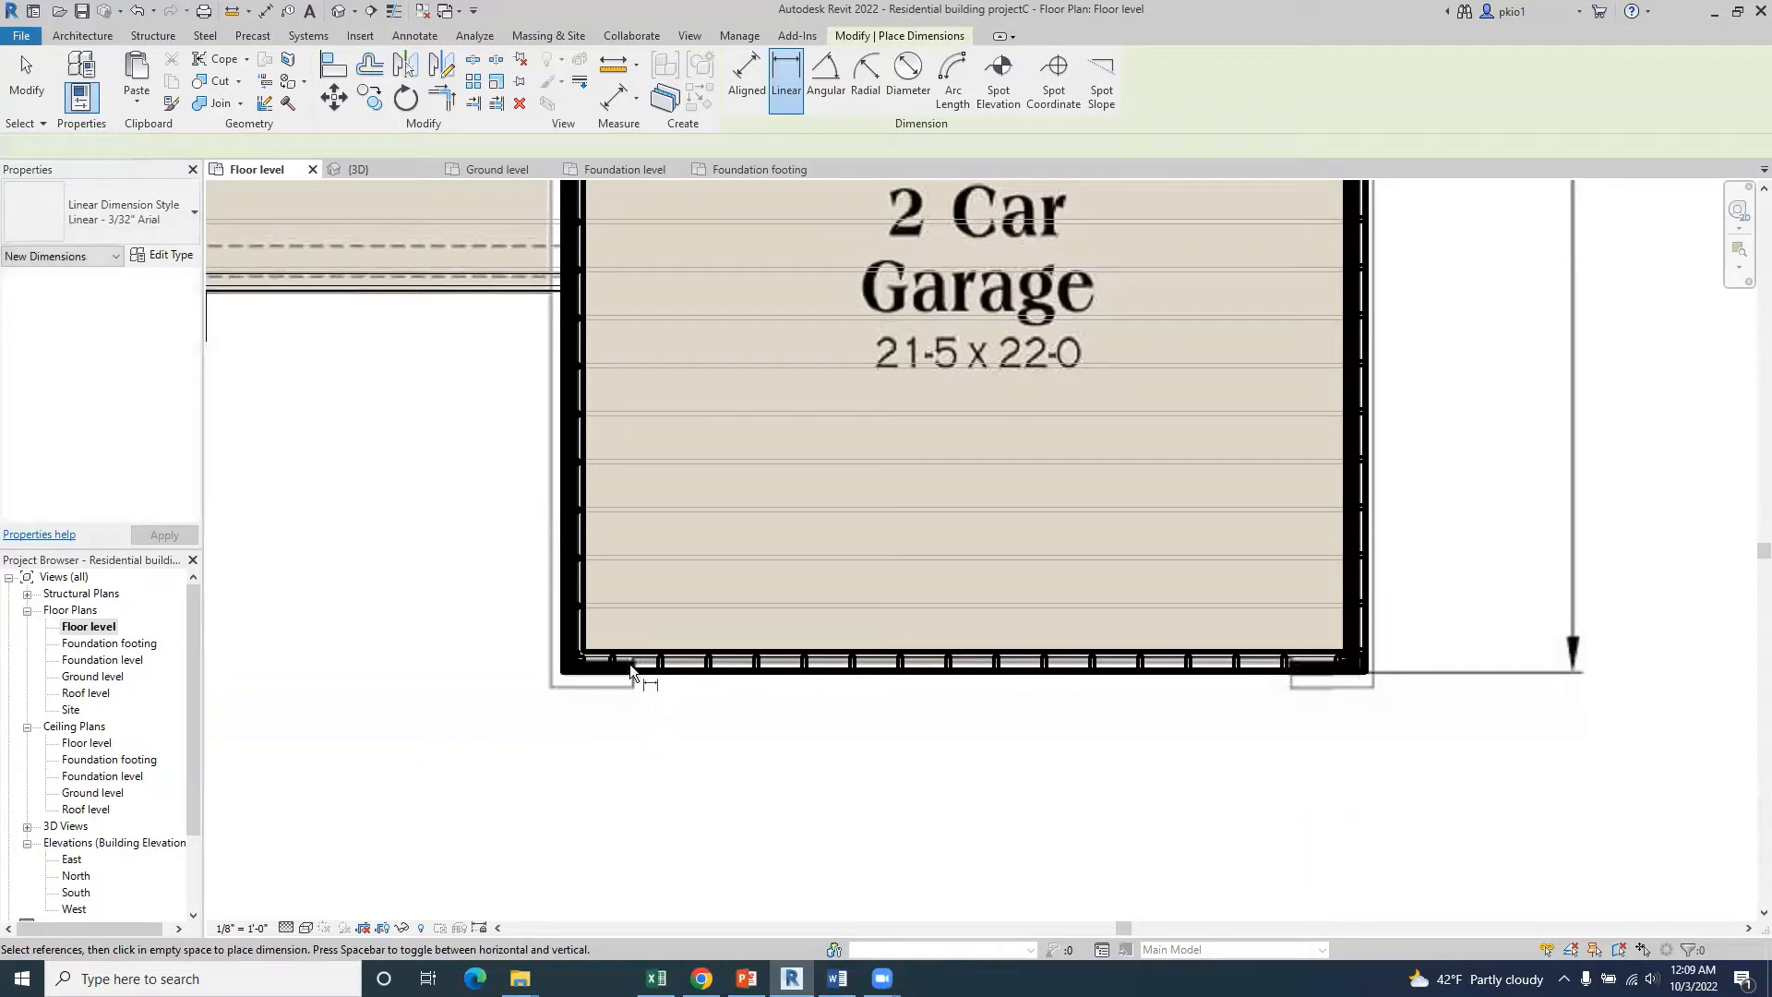
left_click(1289, 672)
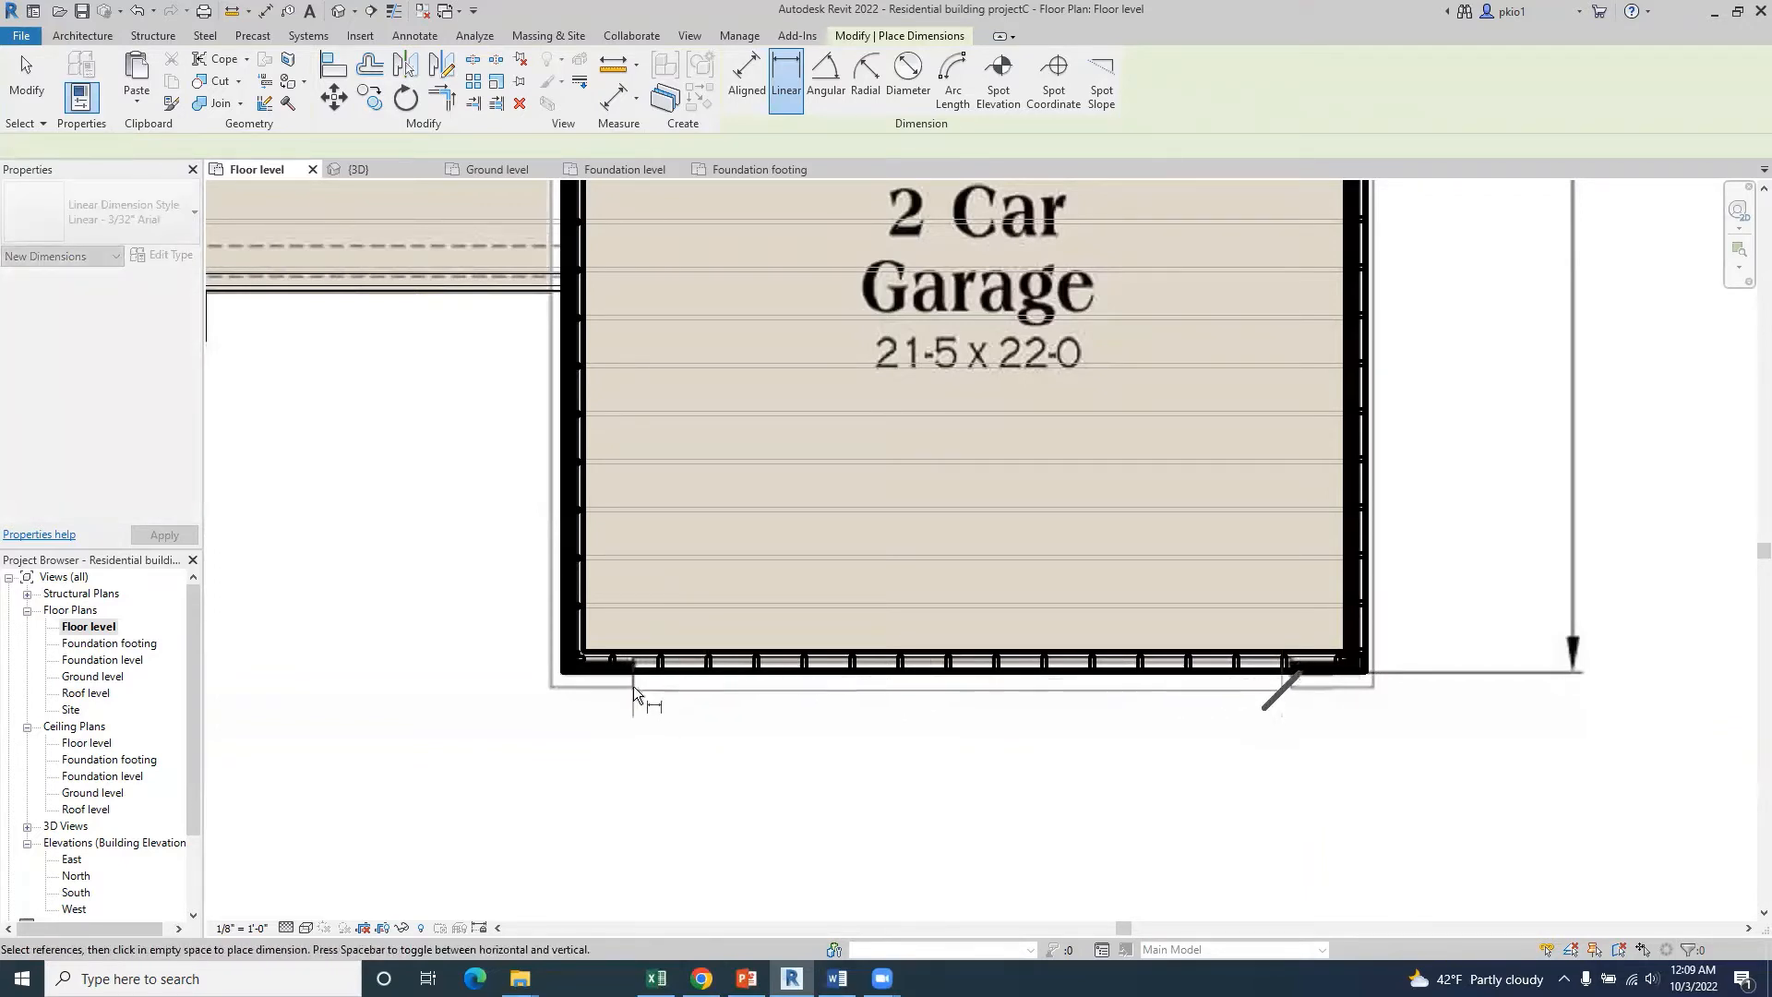
key("Escape")
key("Escape")
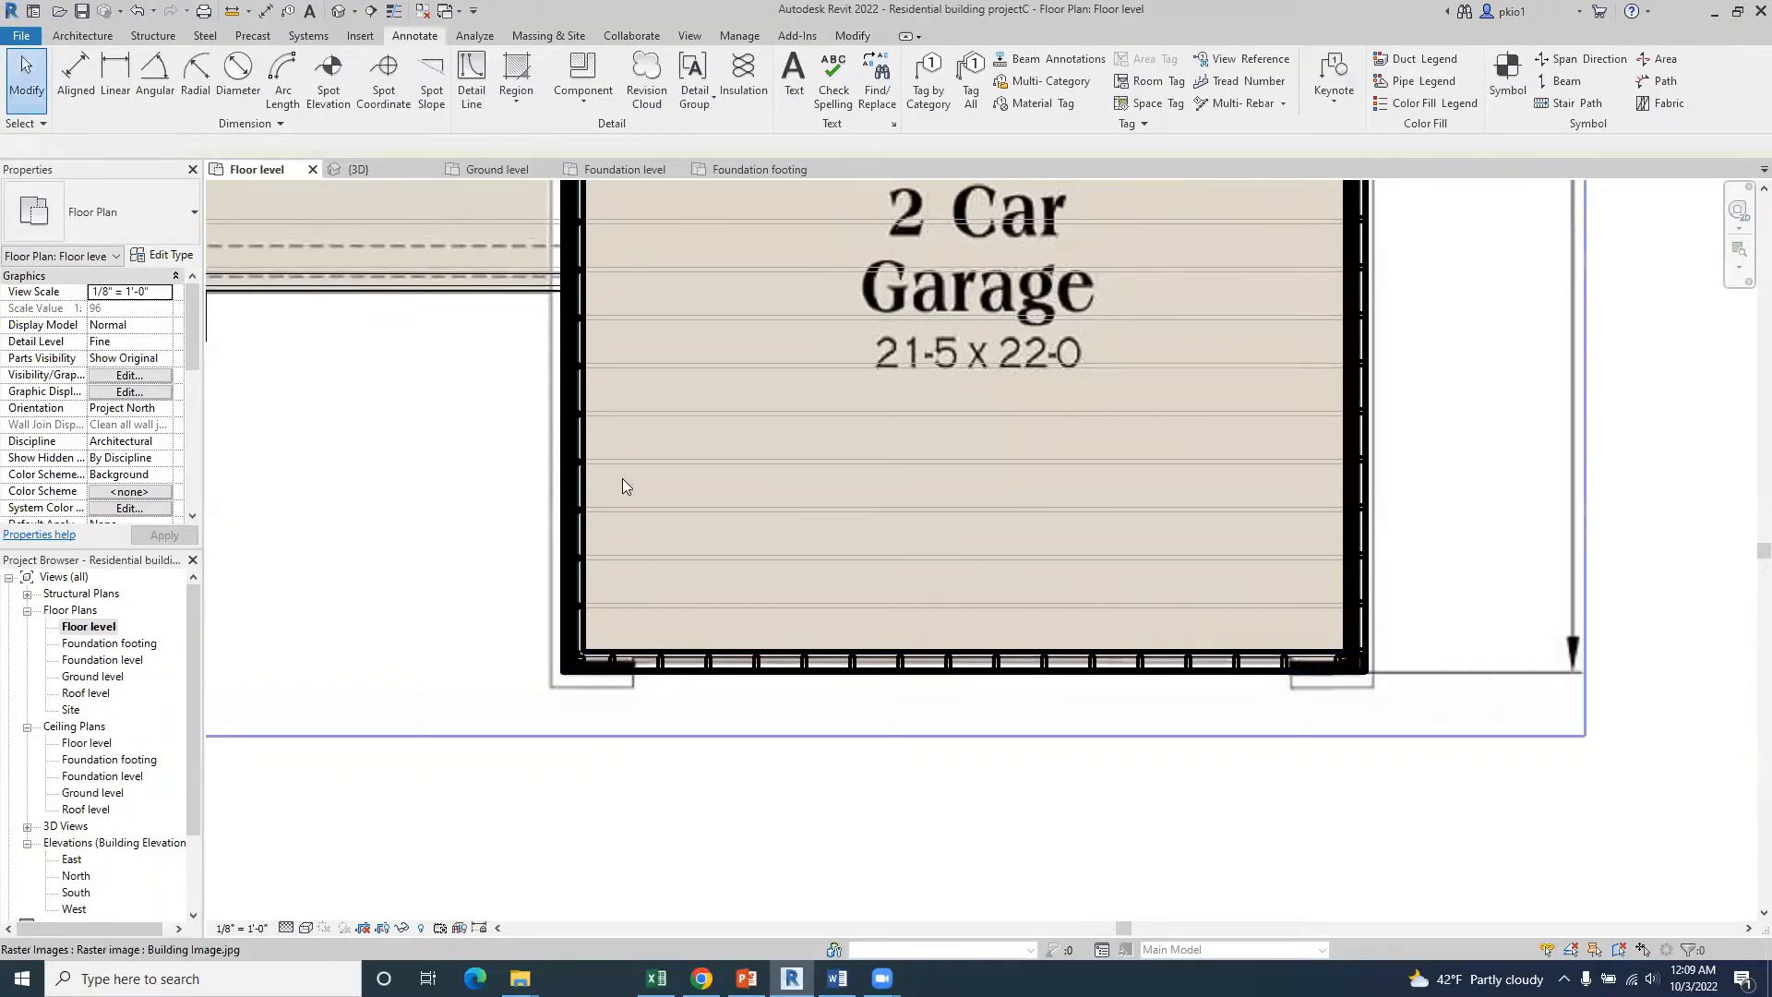
- Draw two short vertical detail lines marking both ends of the garage door opening on the garage's lower wall
left_click(470, 79)
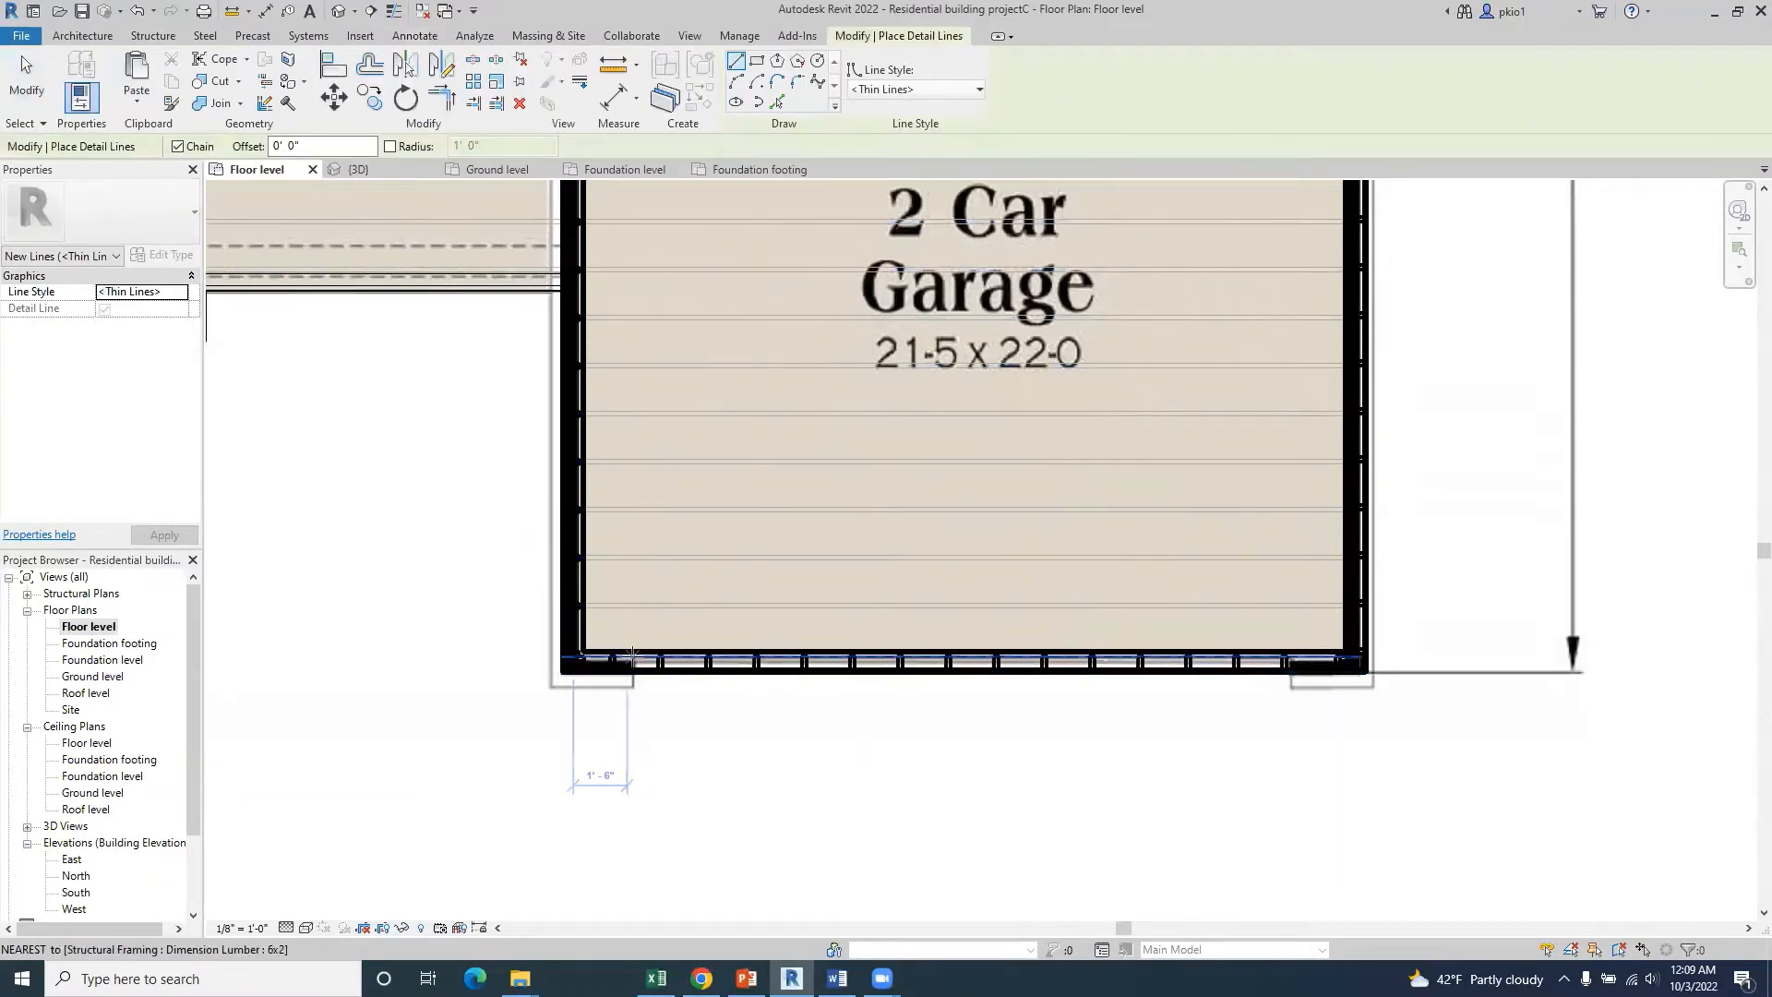
scroll(634, 708, "up", 1)
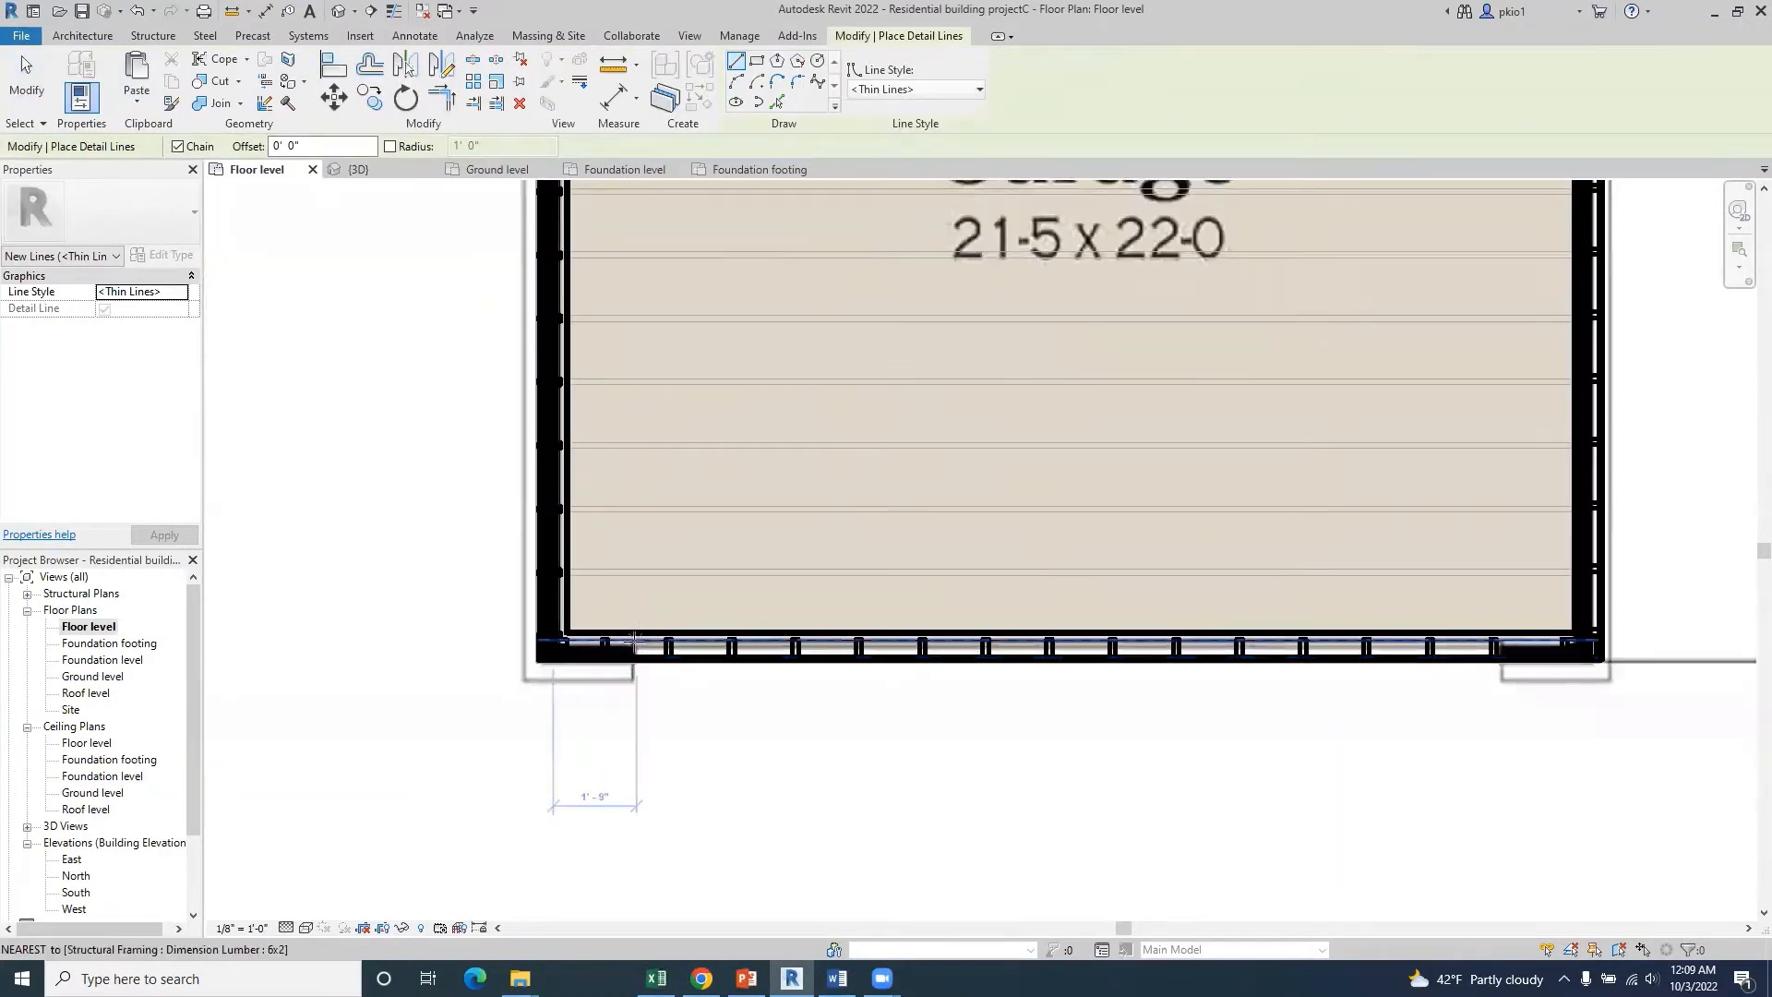
left_click(636, 645)
left_click(631, 741)
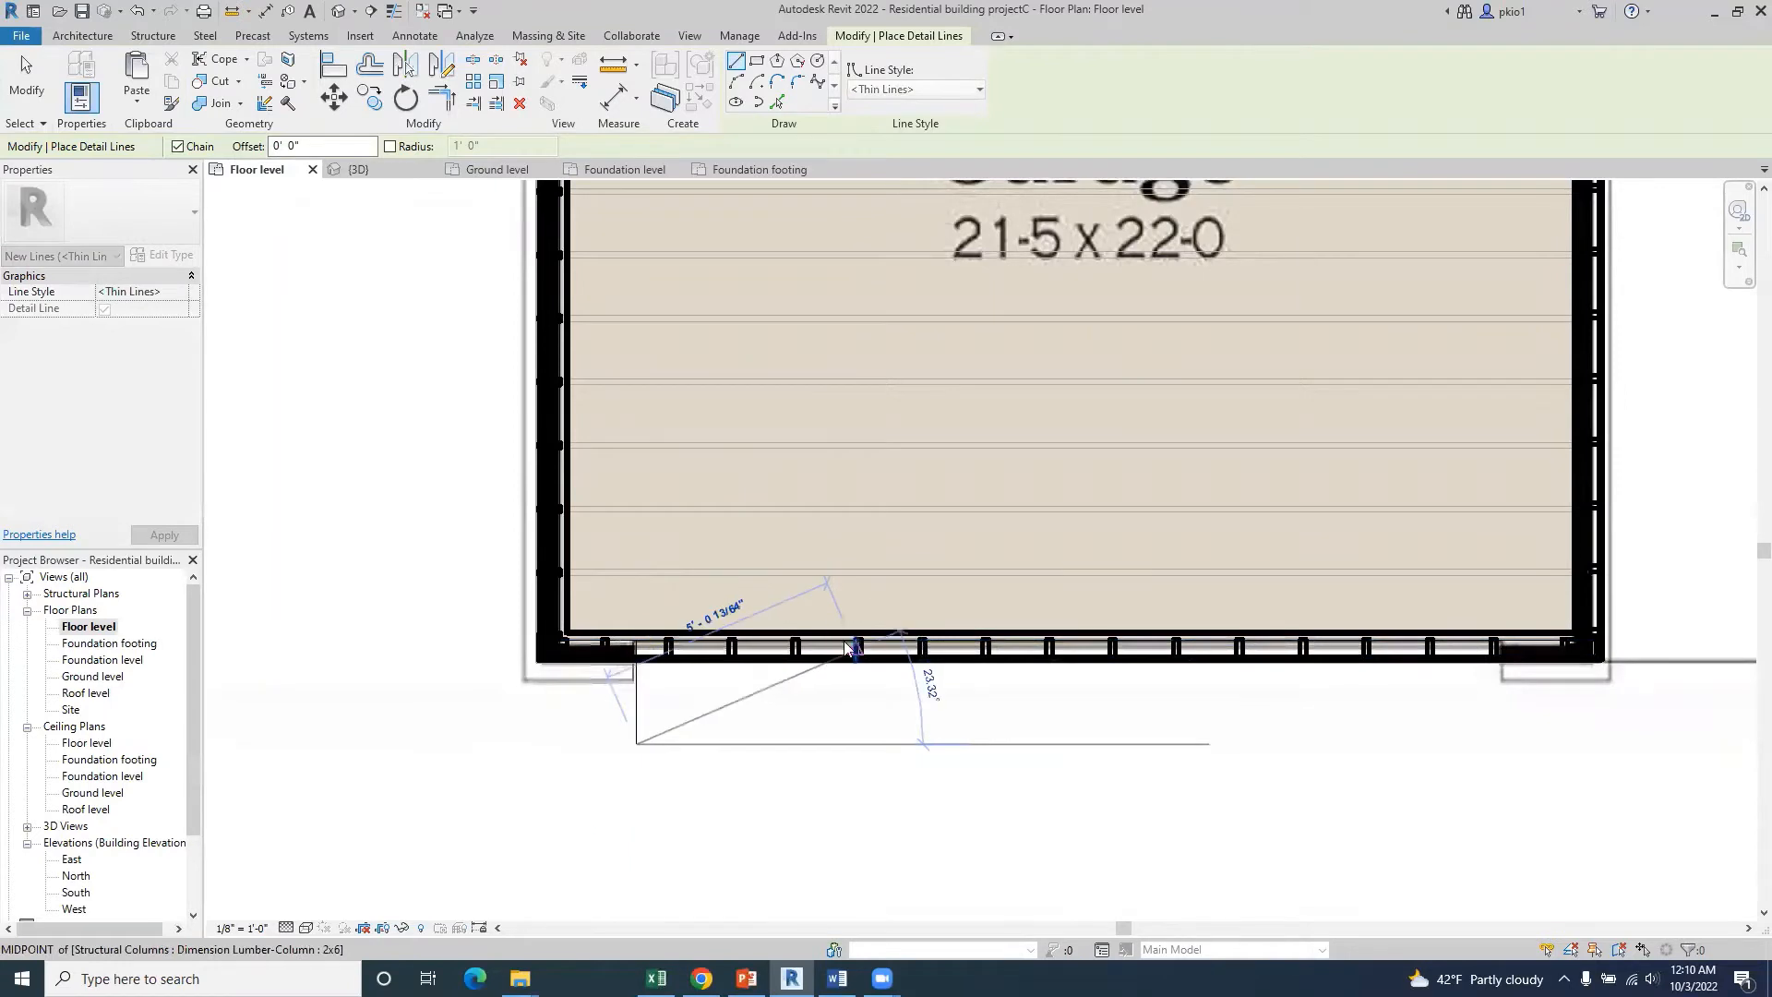
key("Escape")
left_click(1498, 637)
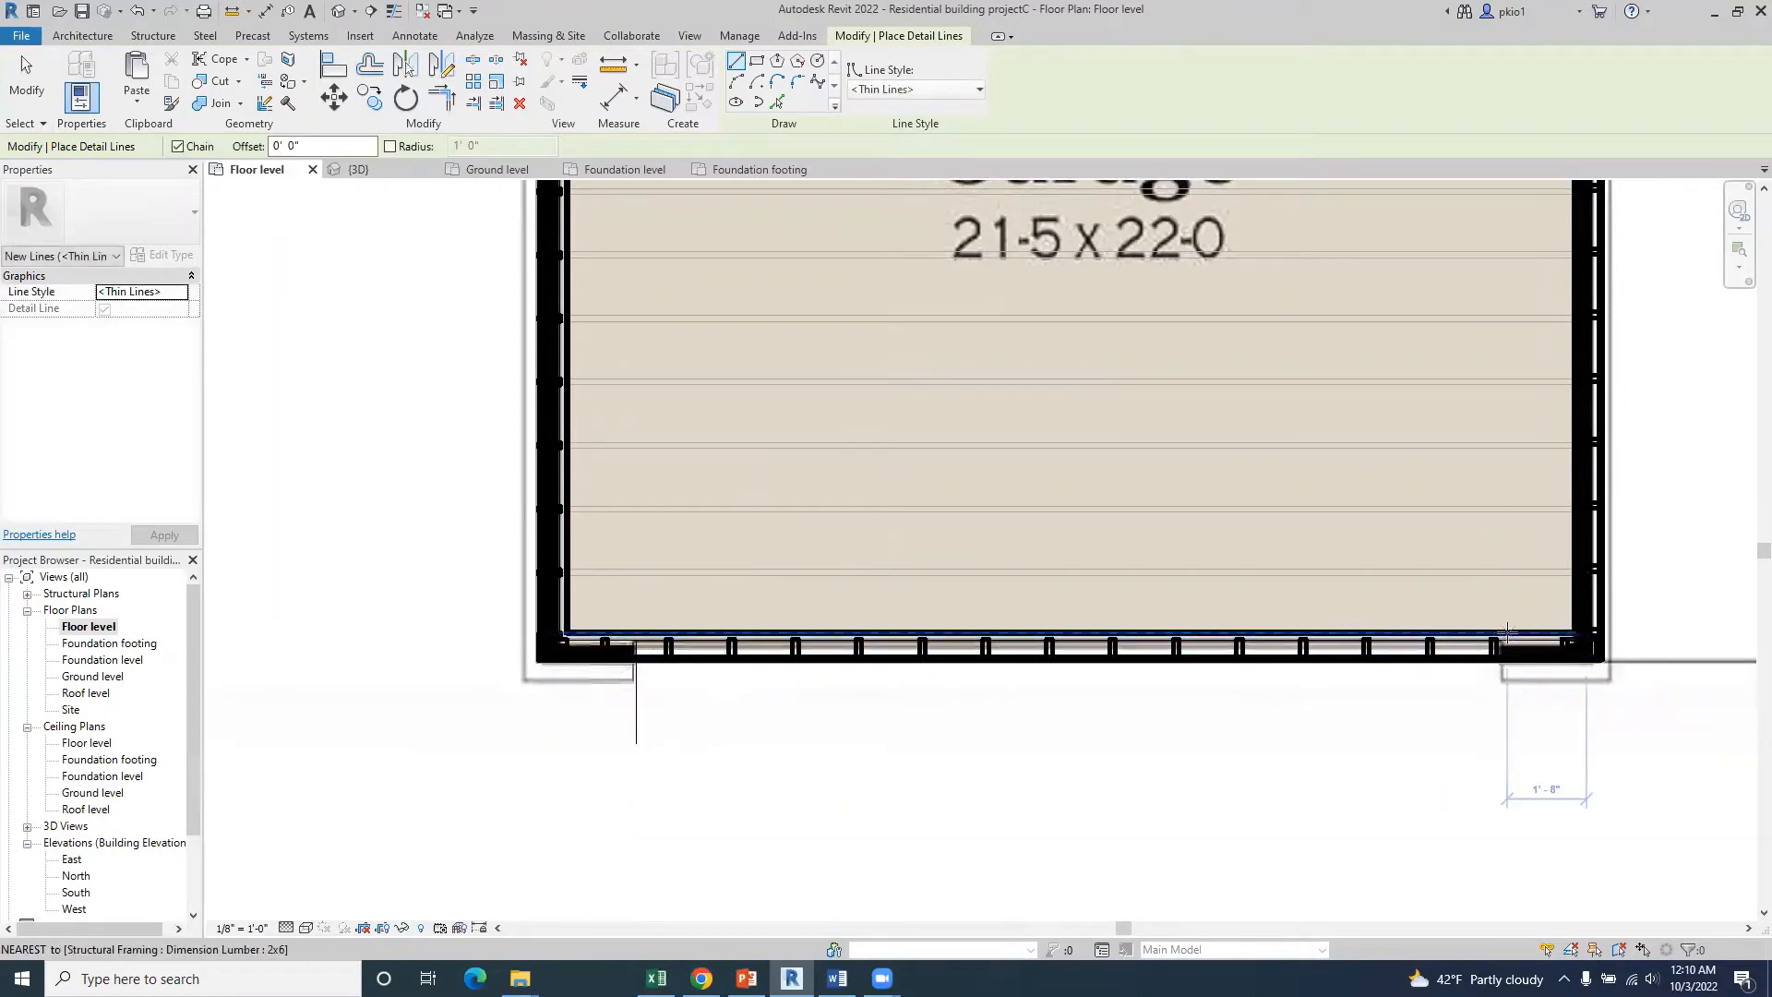
left_click(1499, 702)
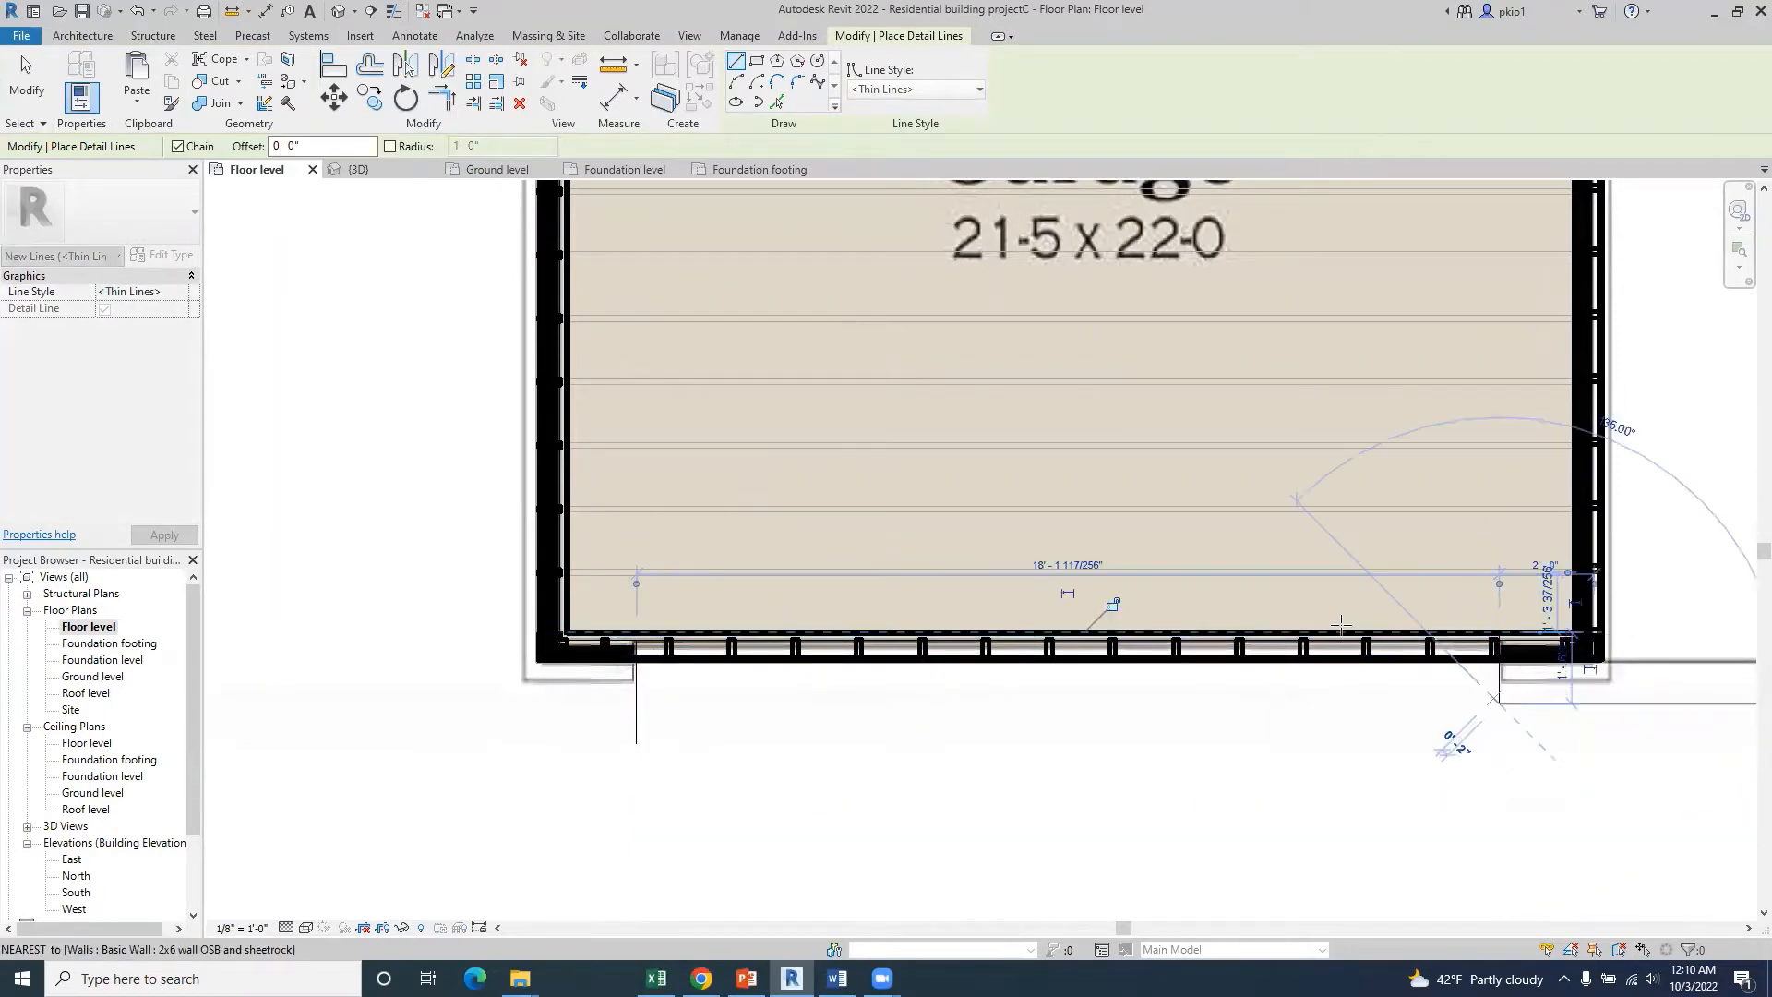
key("Escape")
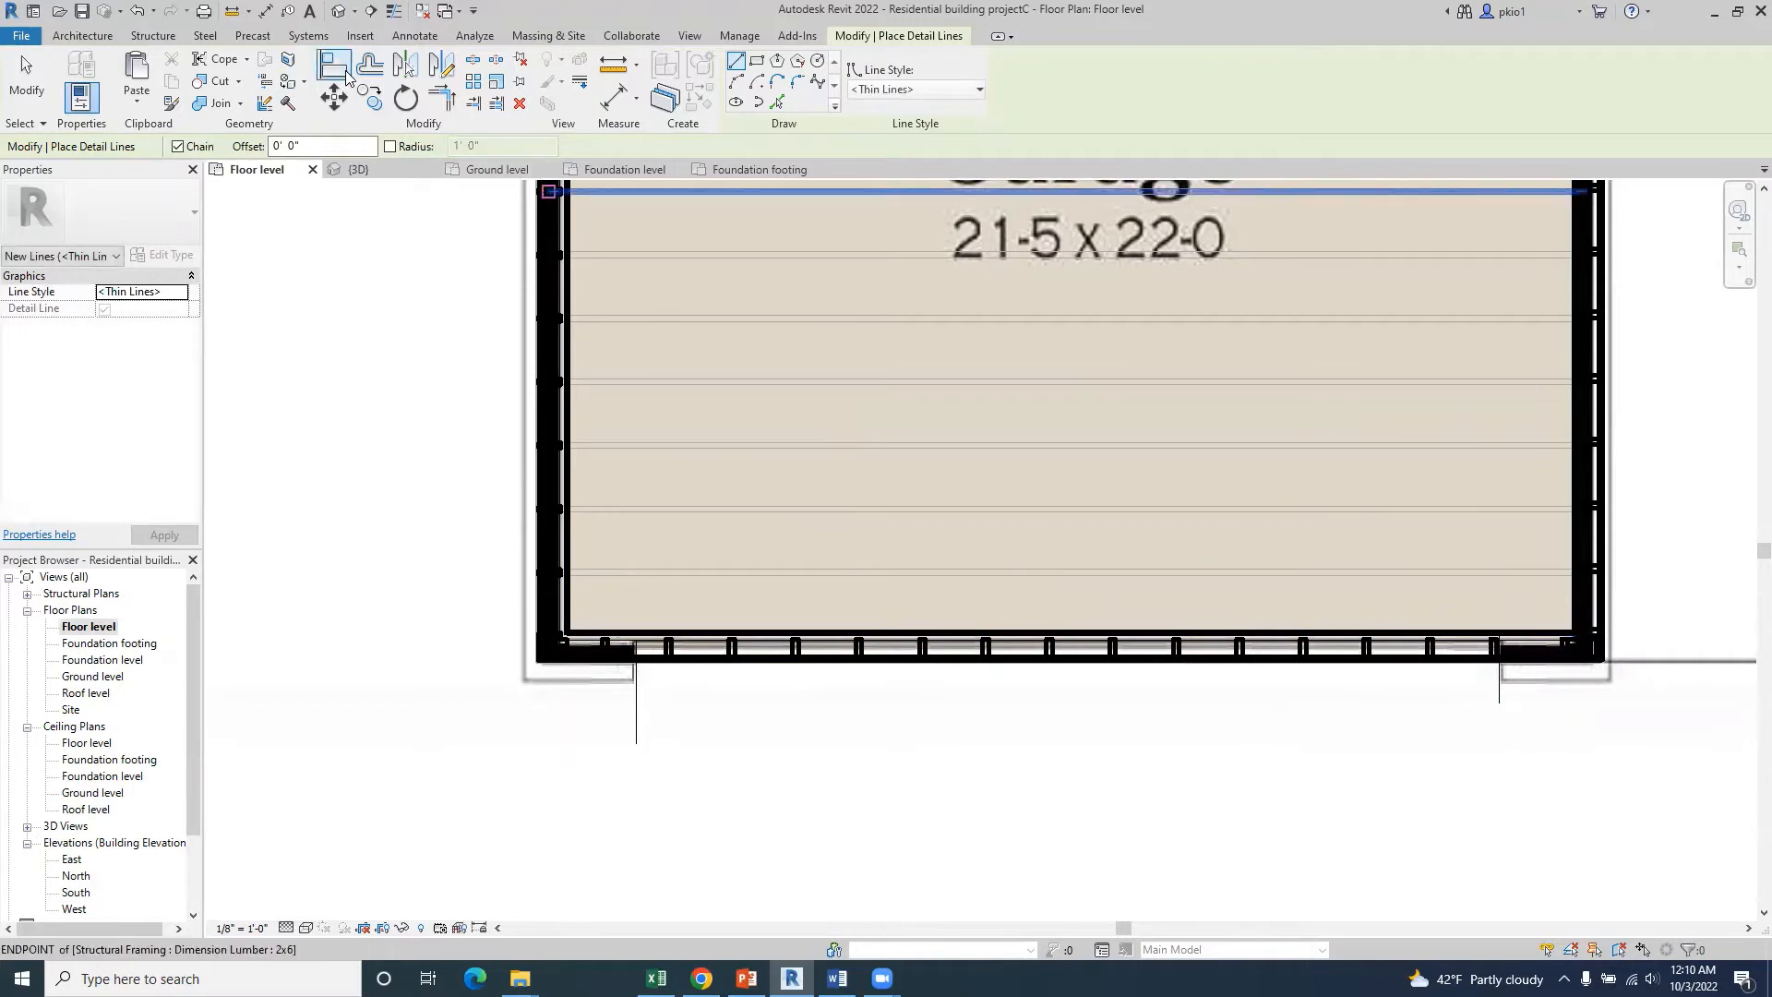
- Add a linear dimension between the two detail lines, placed below the garage door opening
left_click(413, 37)
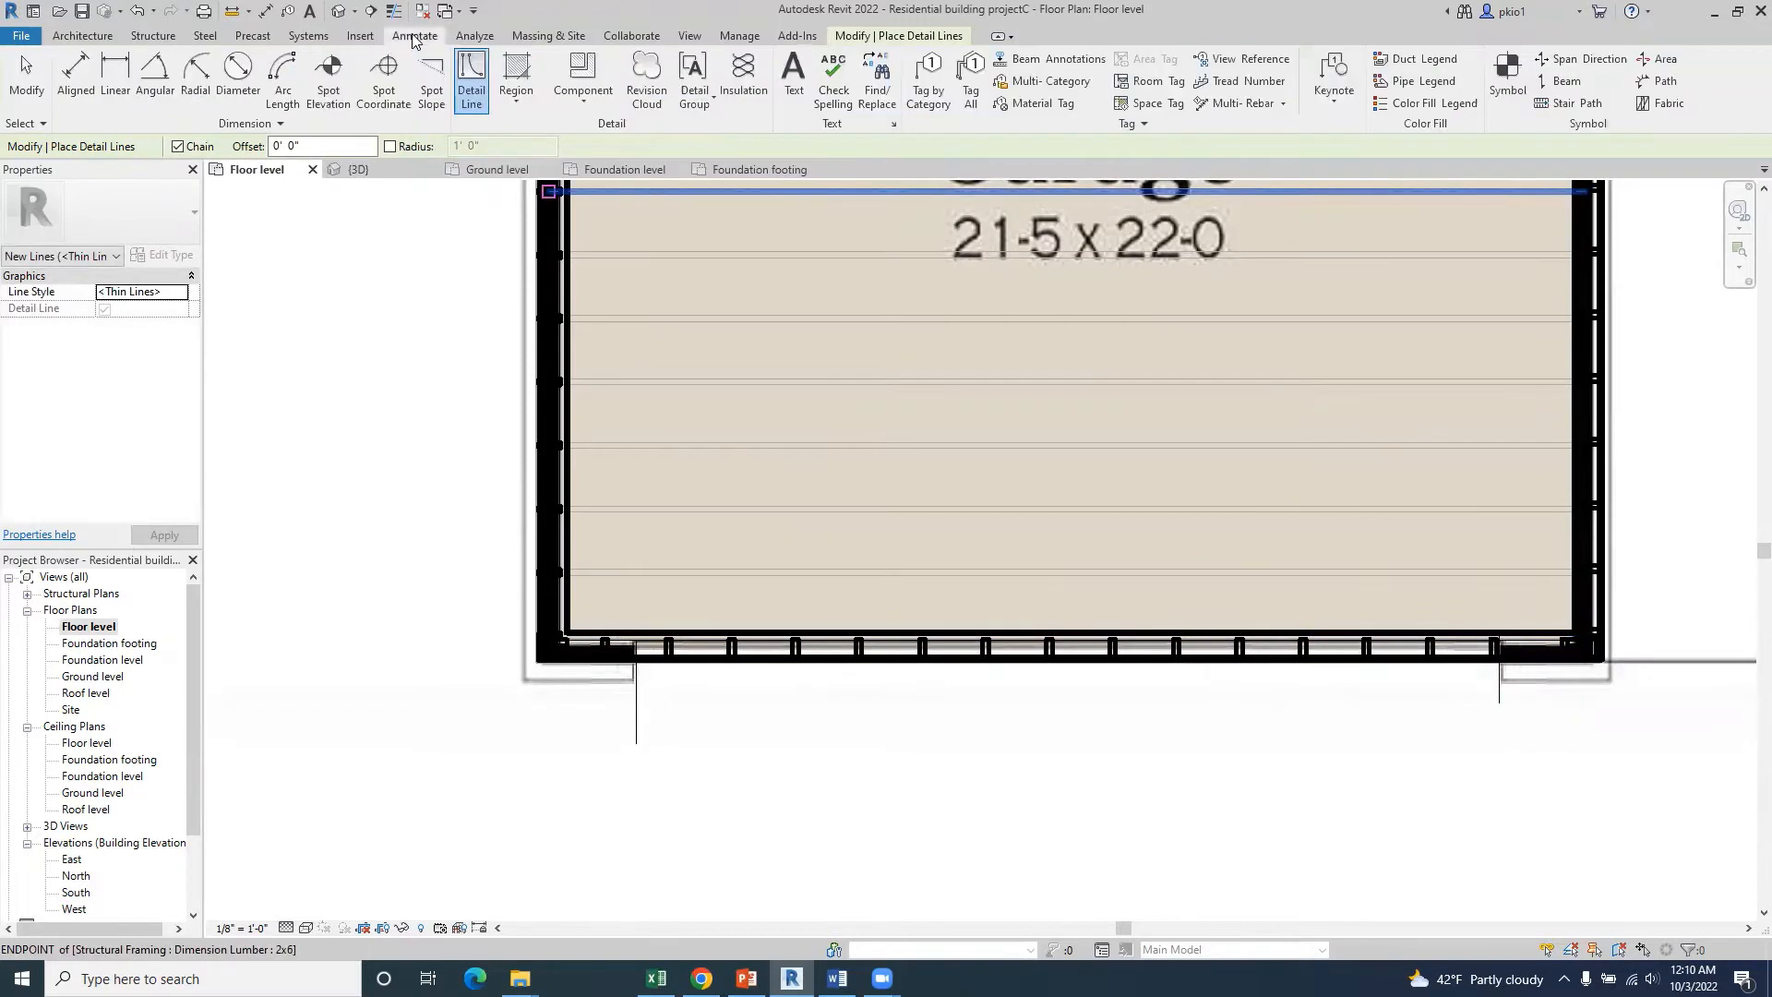
left_click(115, 74)
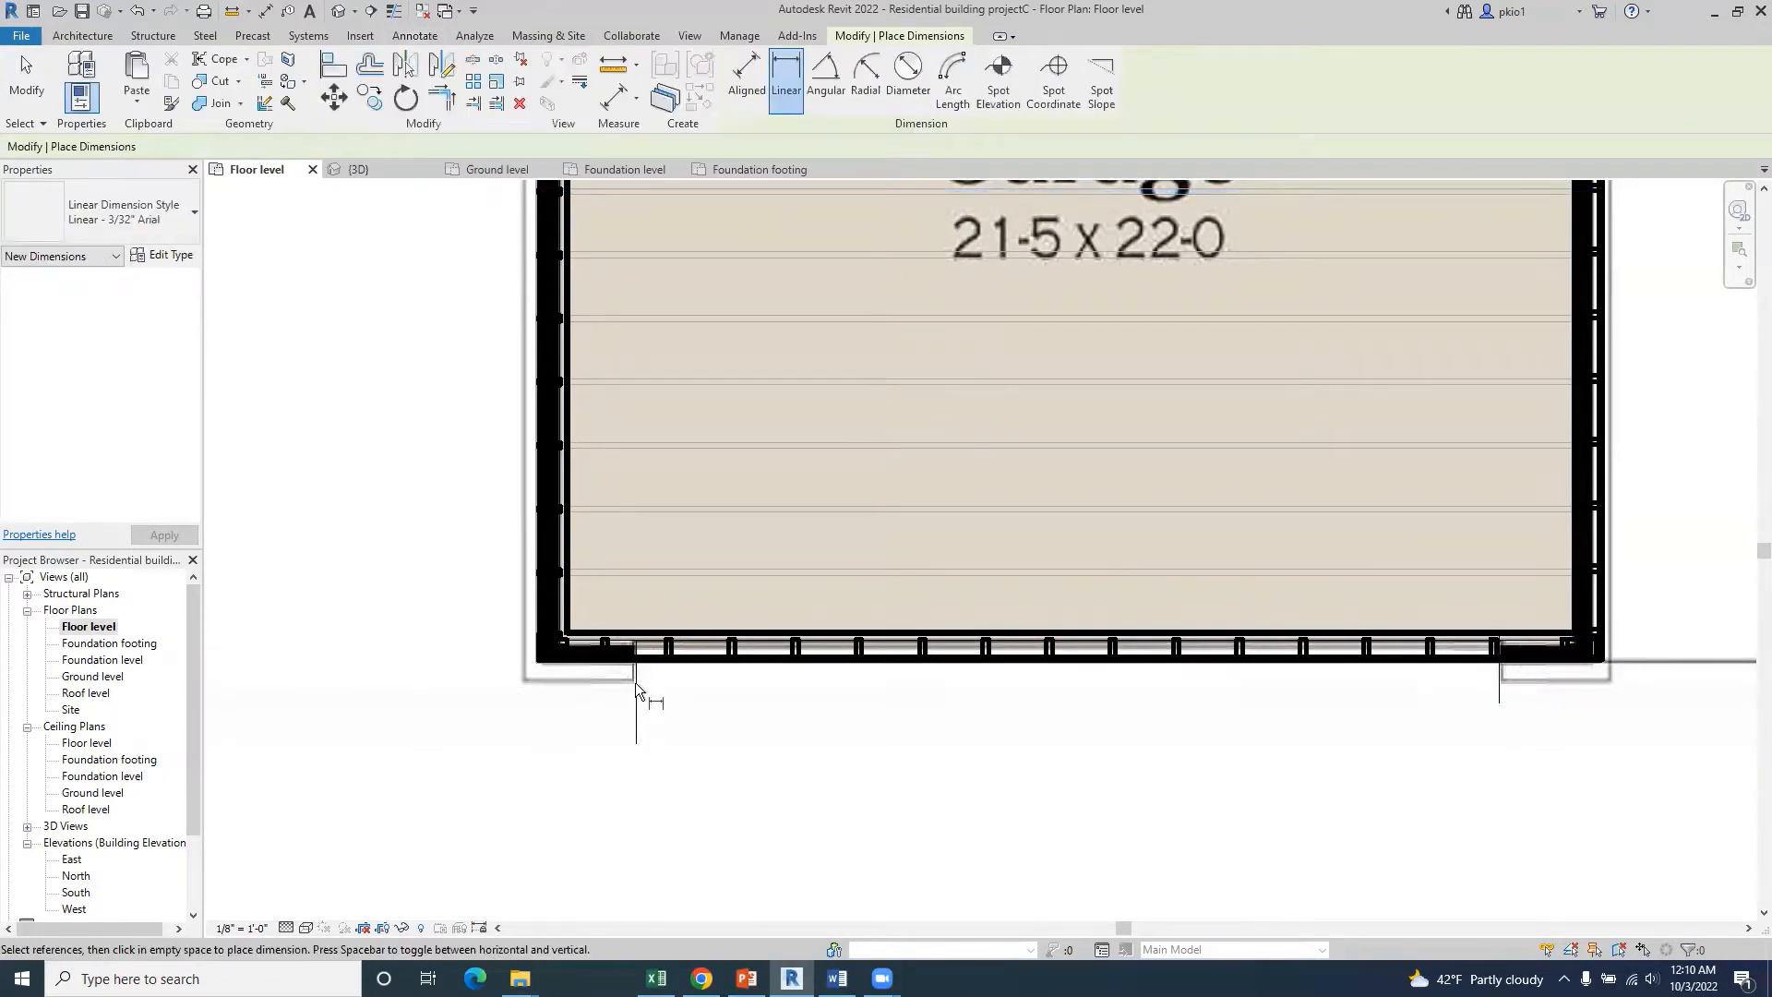
left_click(635, 744)
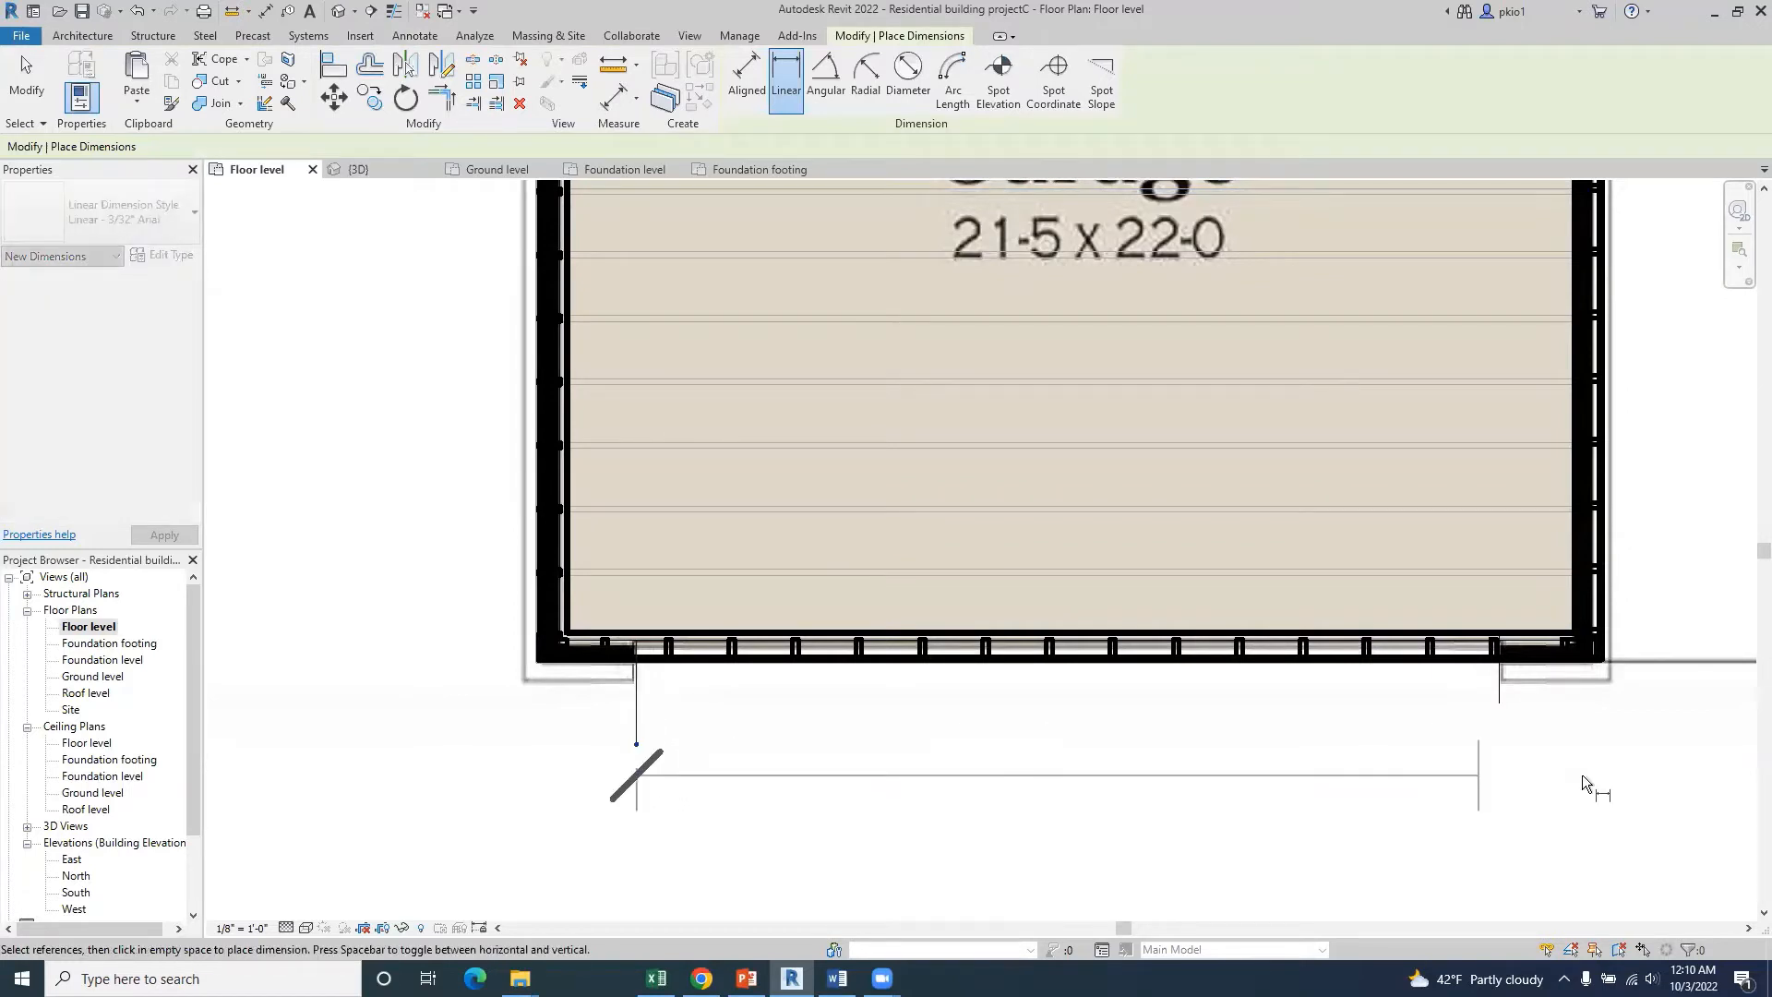
left_click(1500, 700)
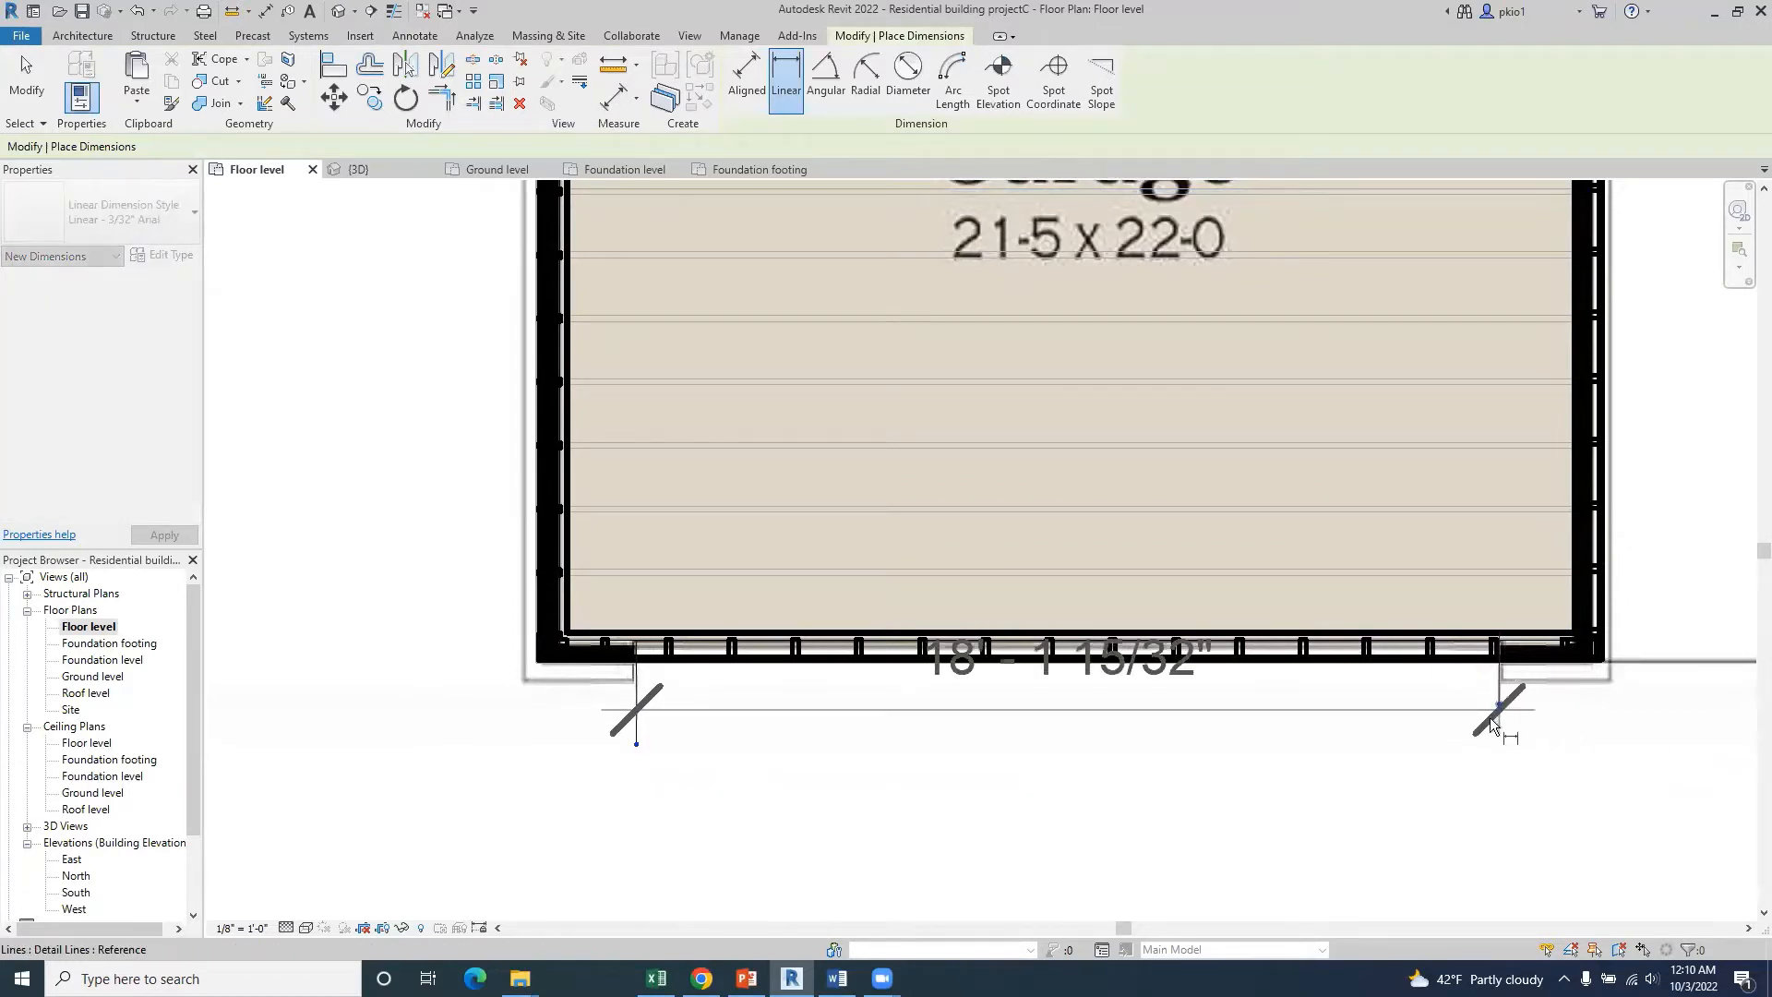
left_click(1416, 779)
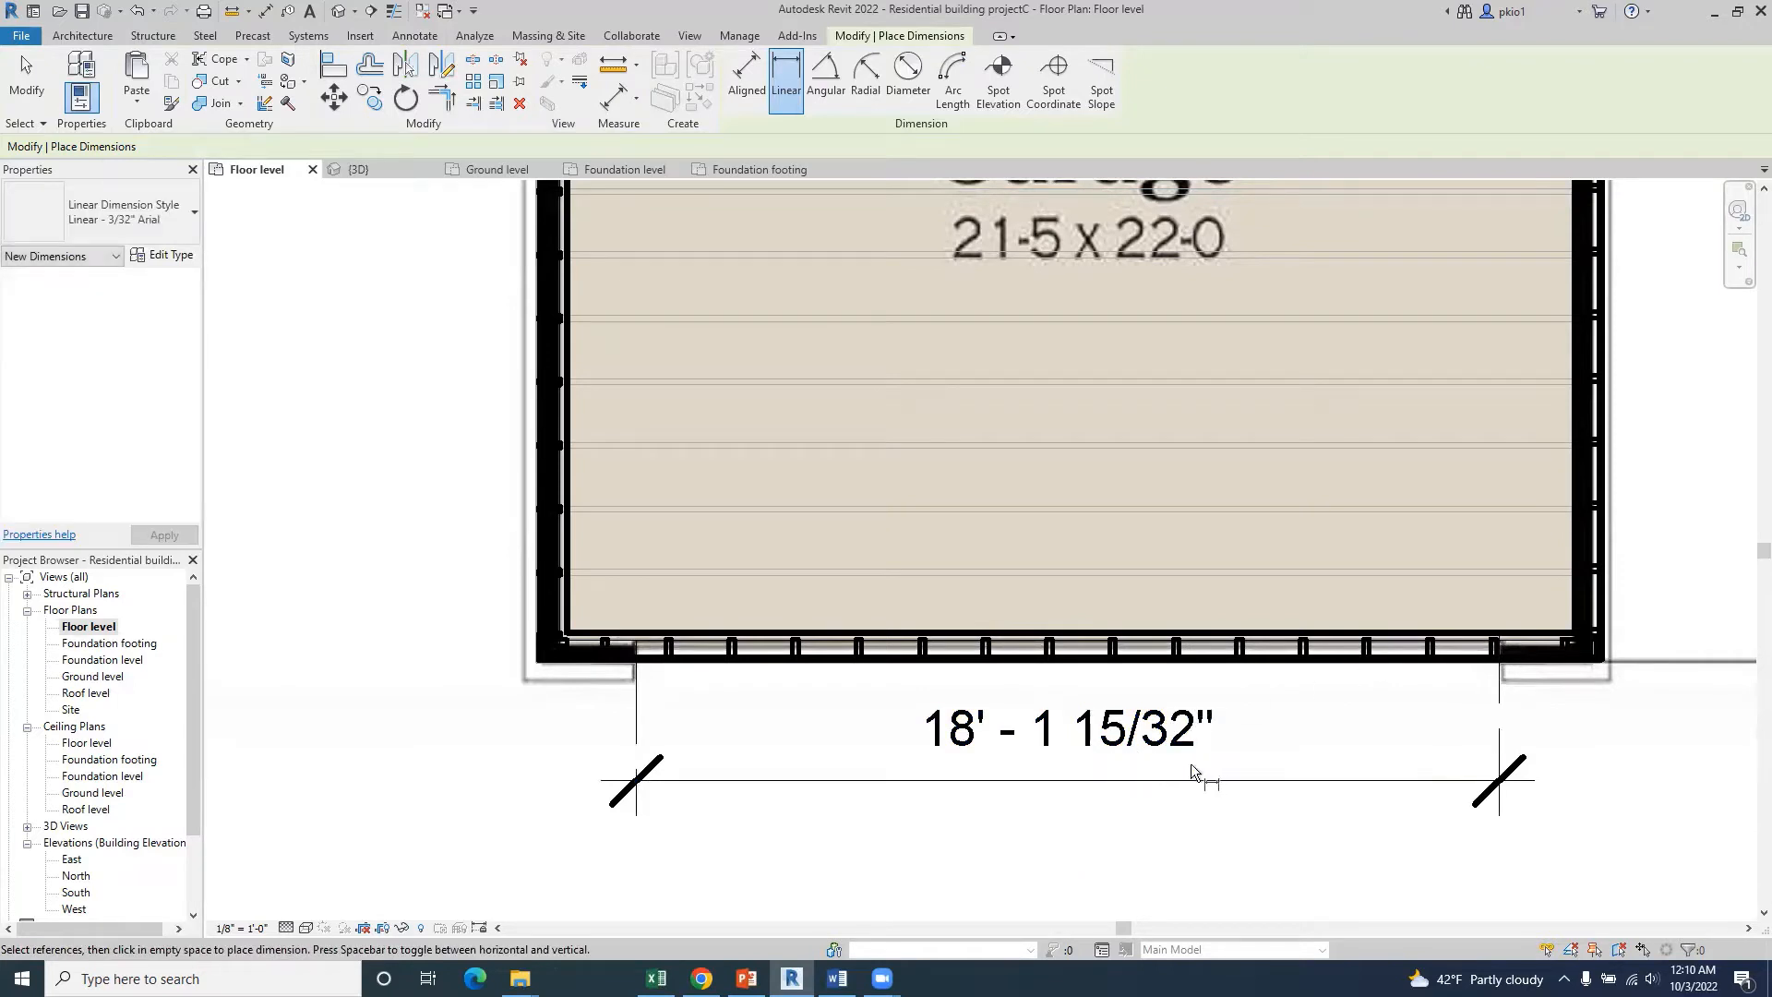
key("Escape")
key("Escape")
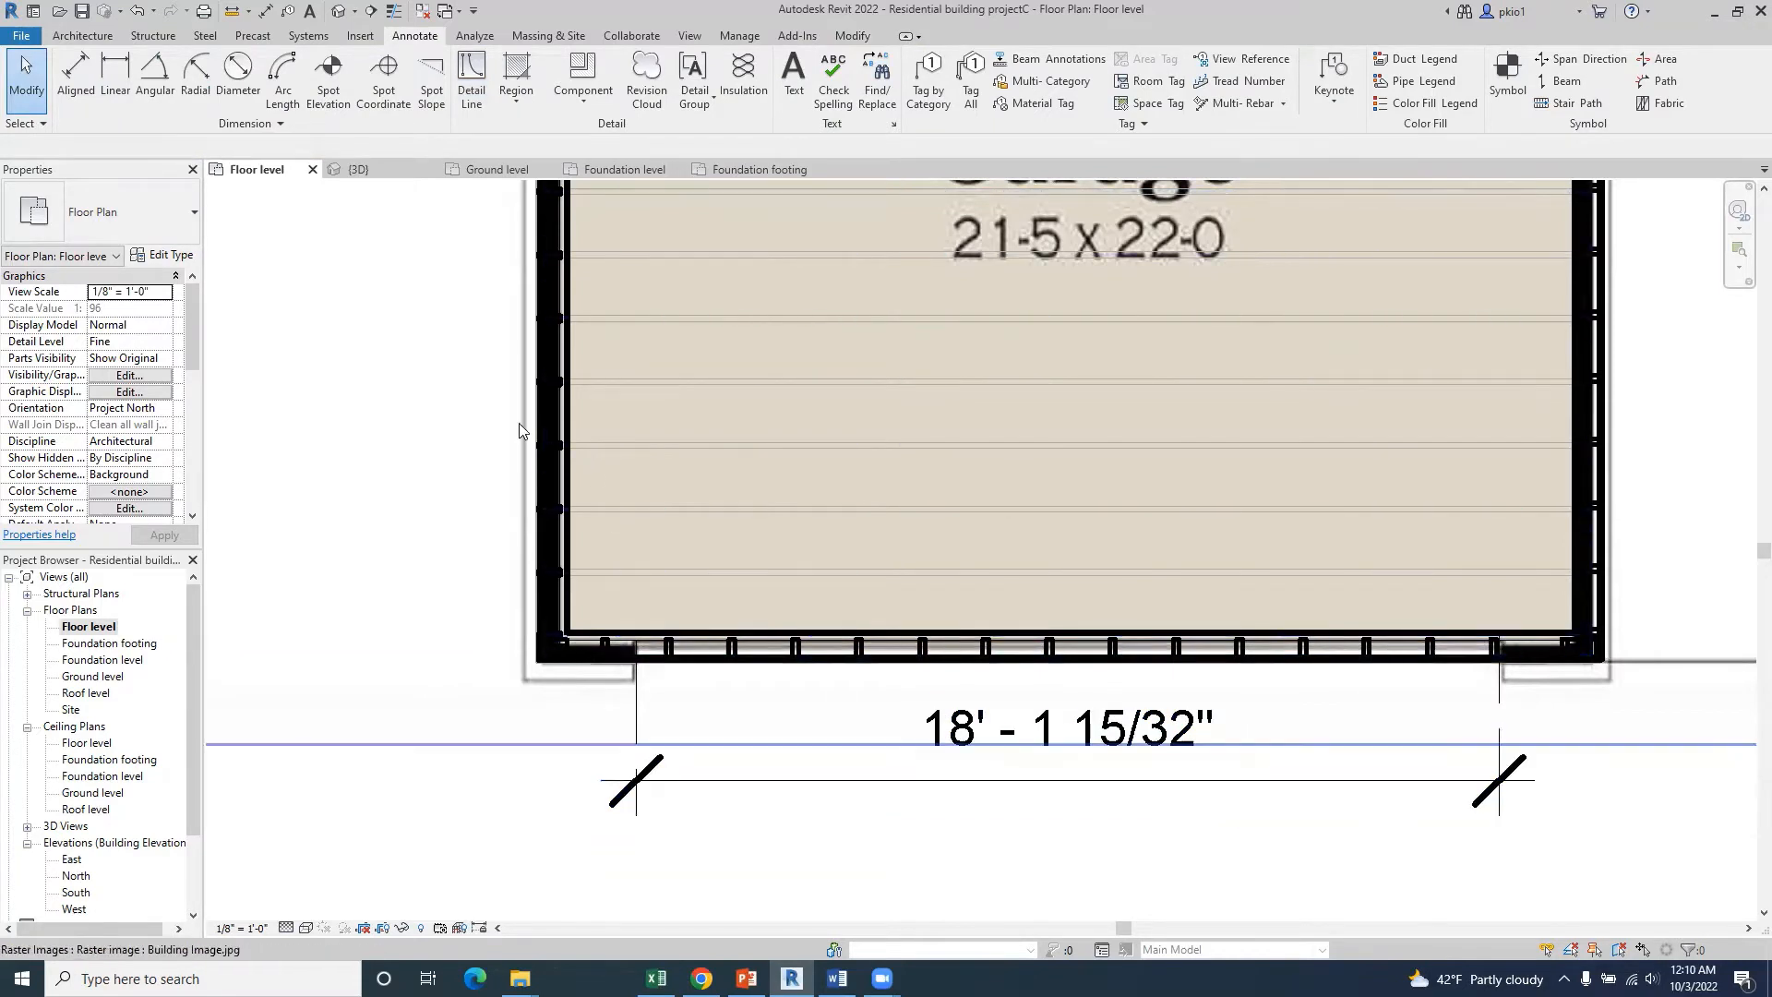
left_click(94, 38)
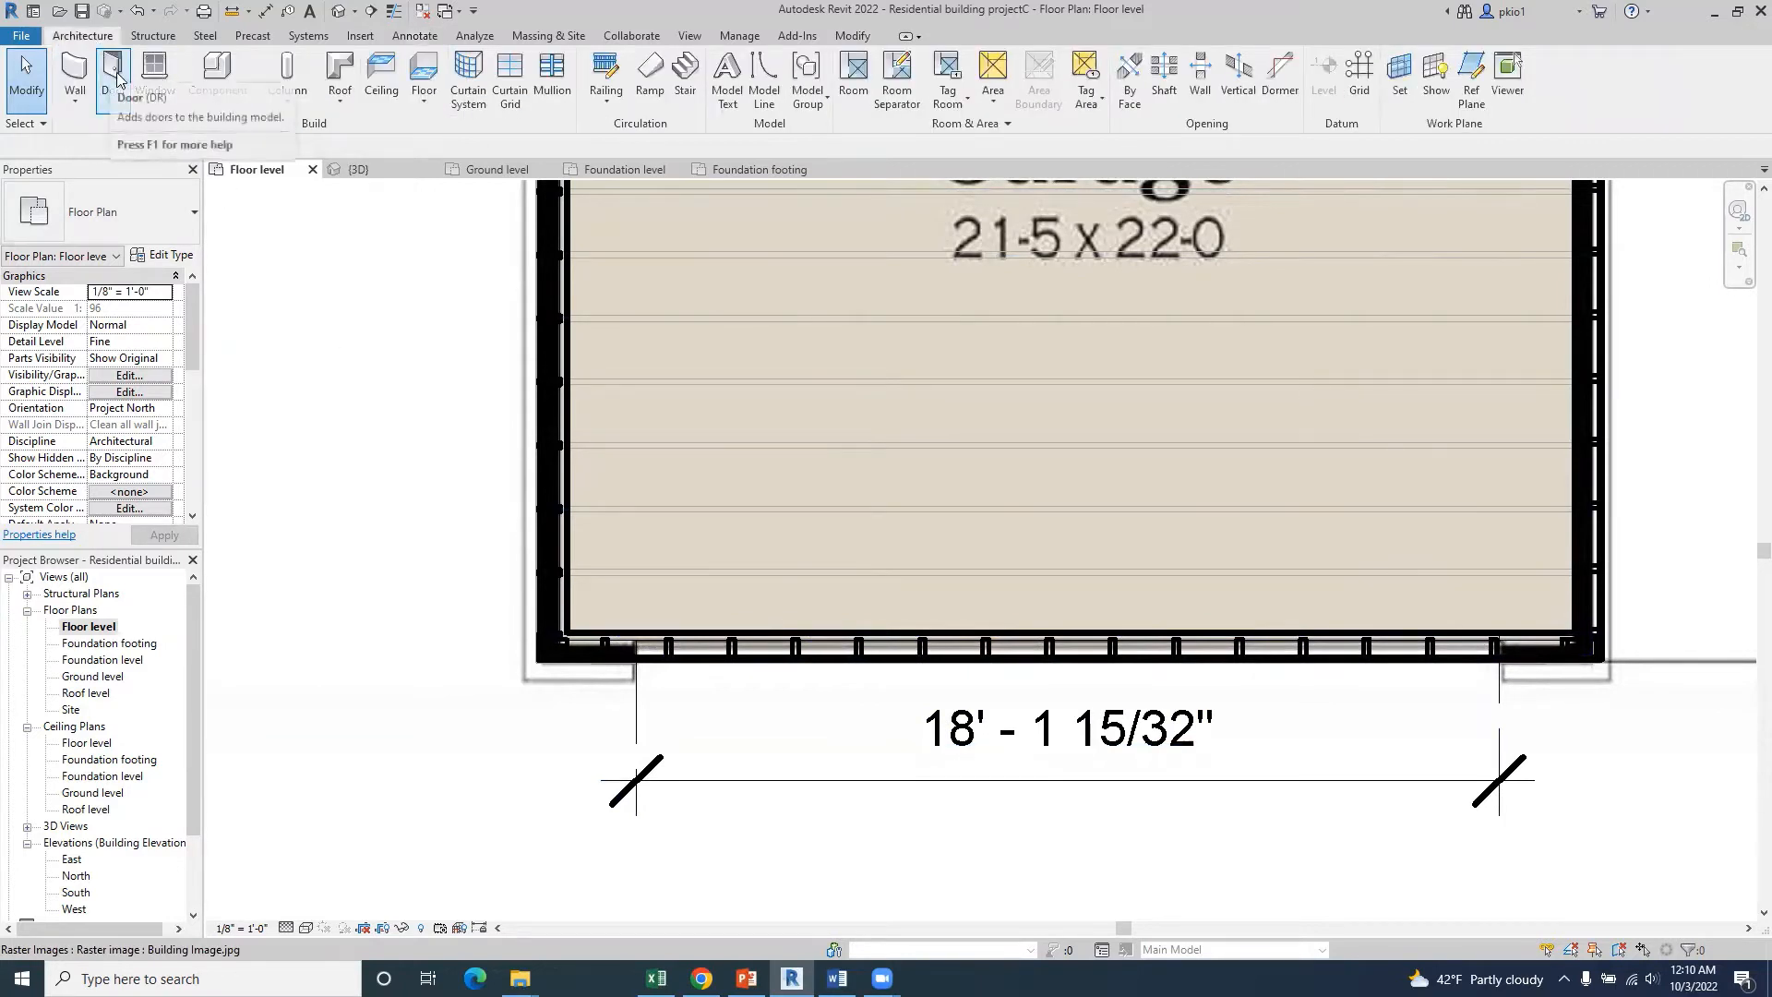
left_click(111, 72)
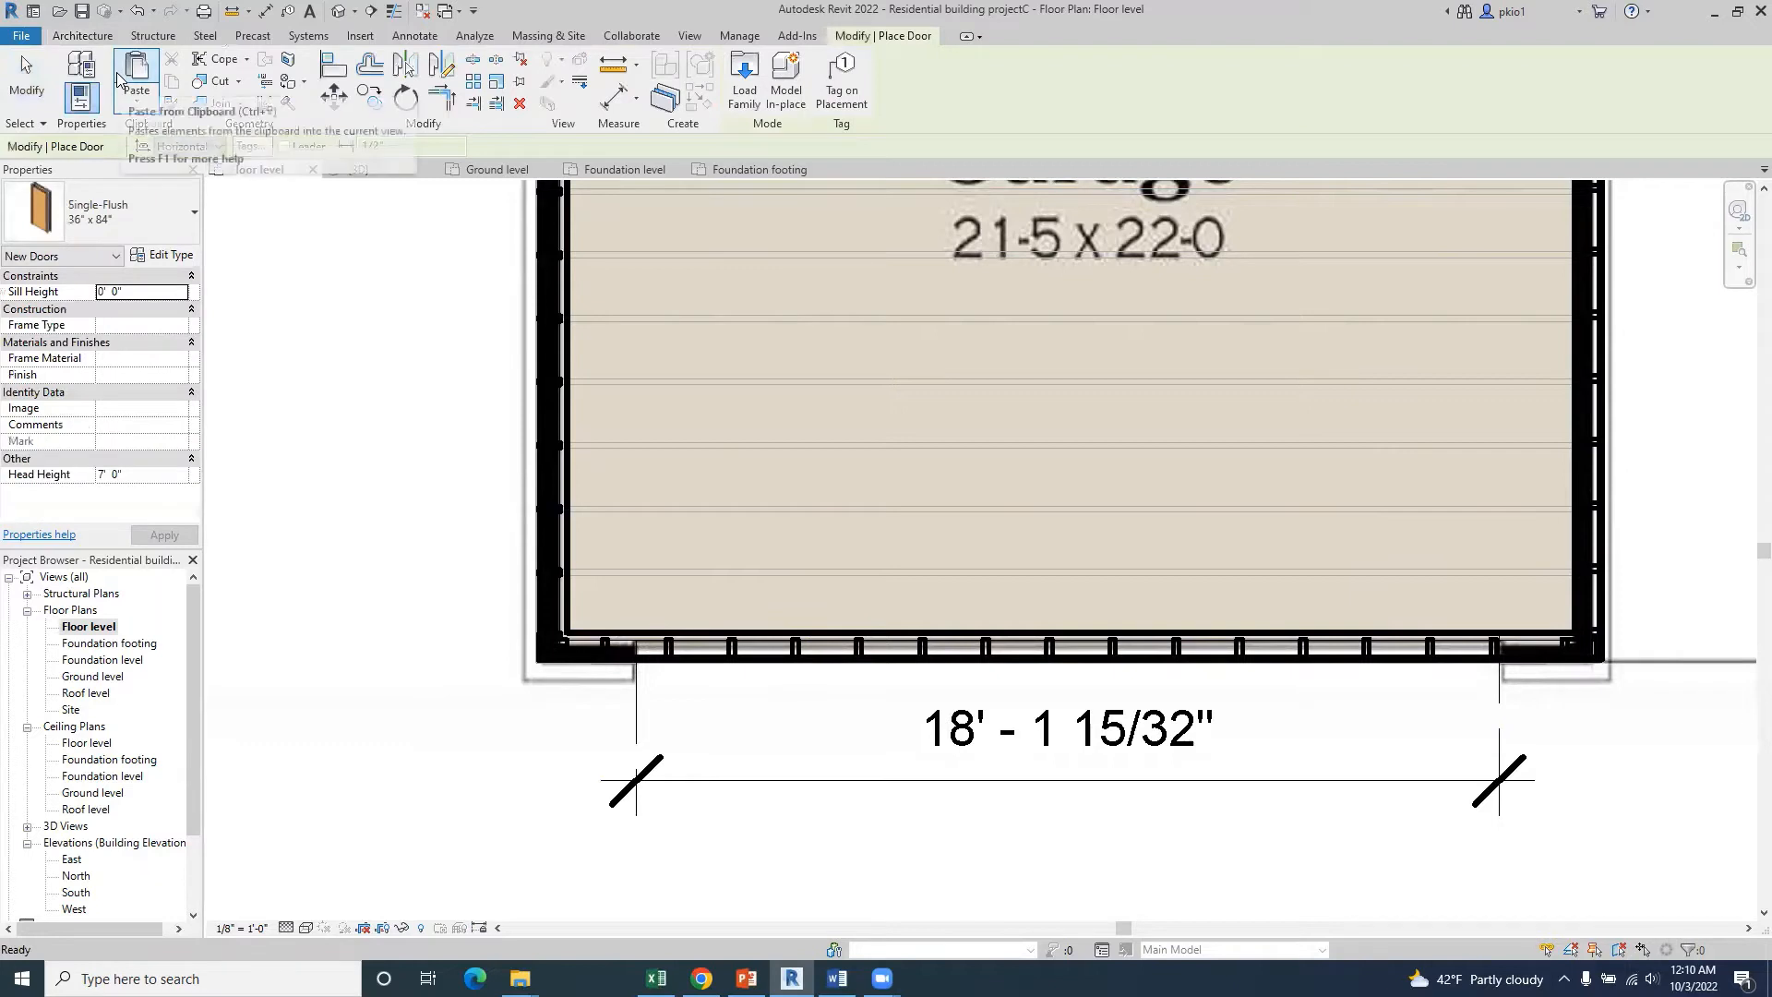
left_click(194, 221)
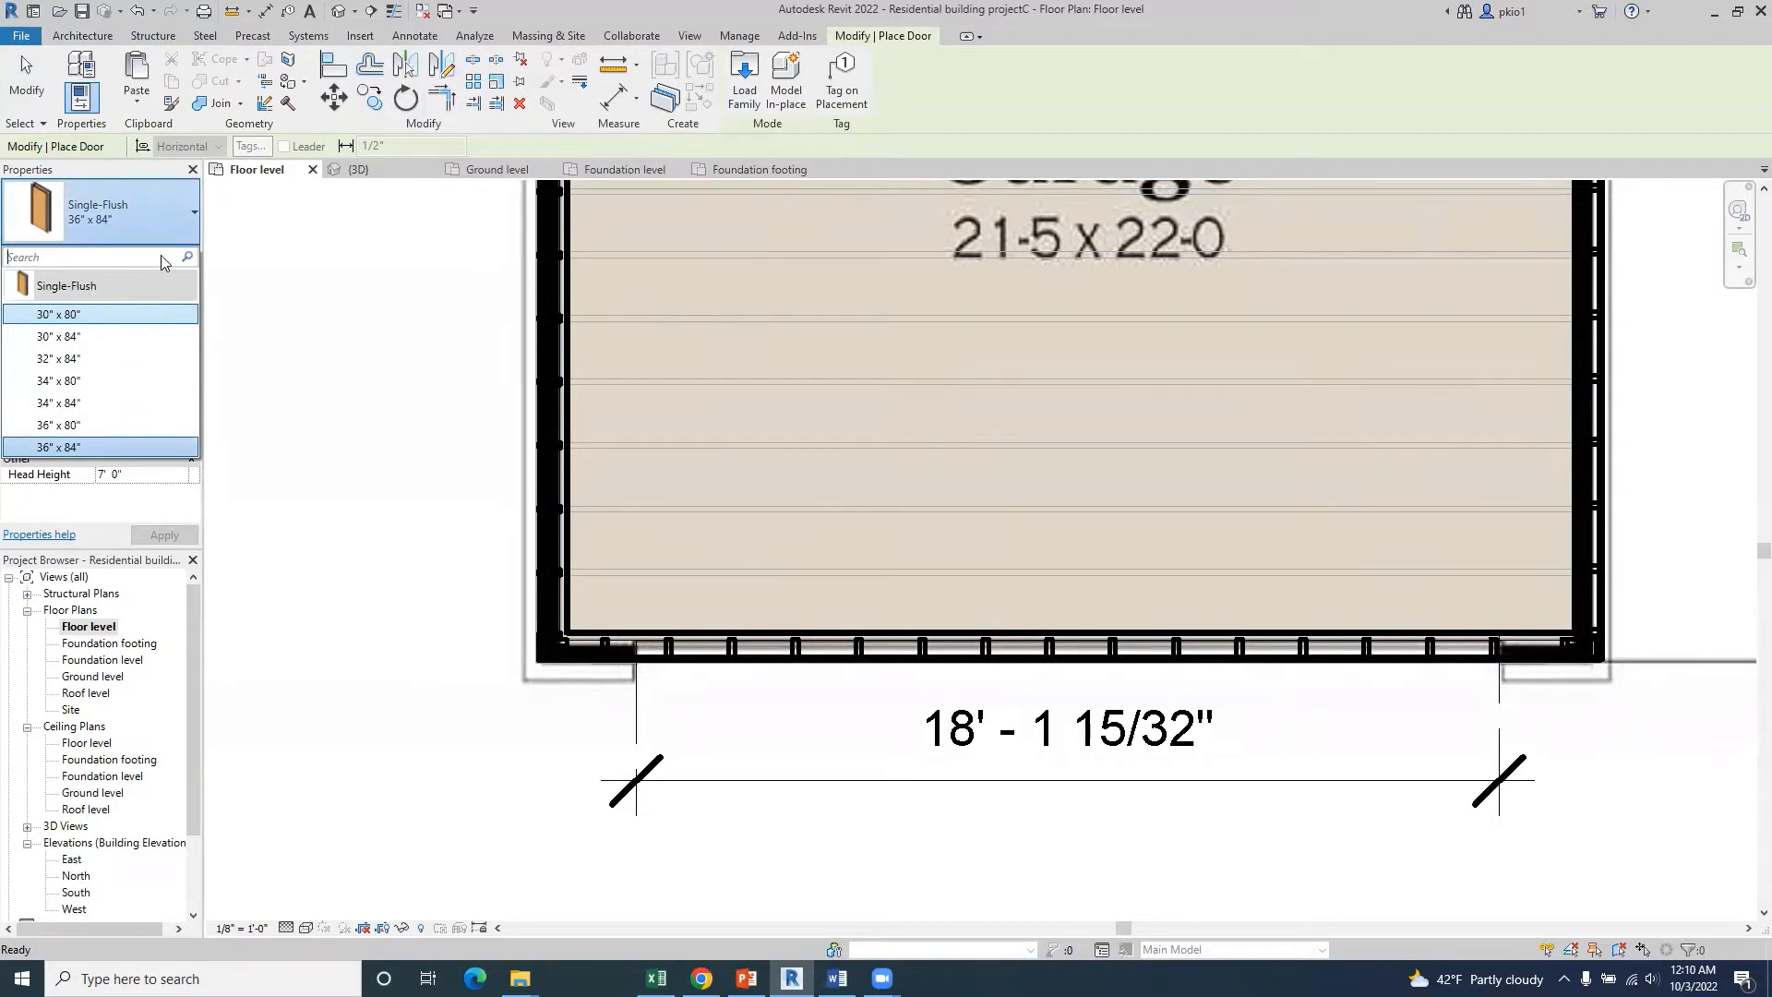
left_click(191, 218)
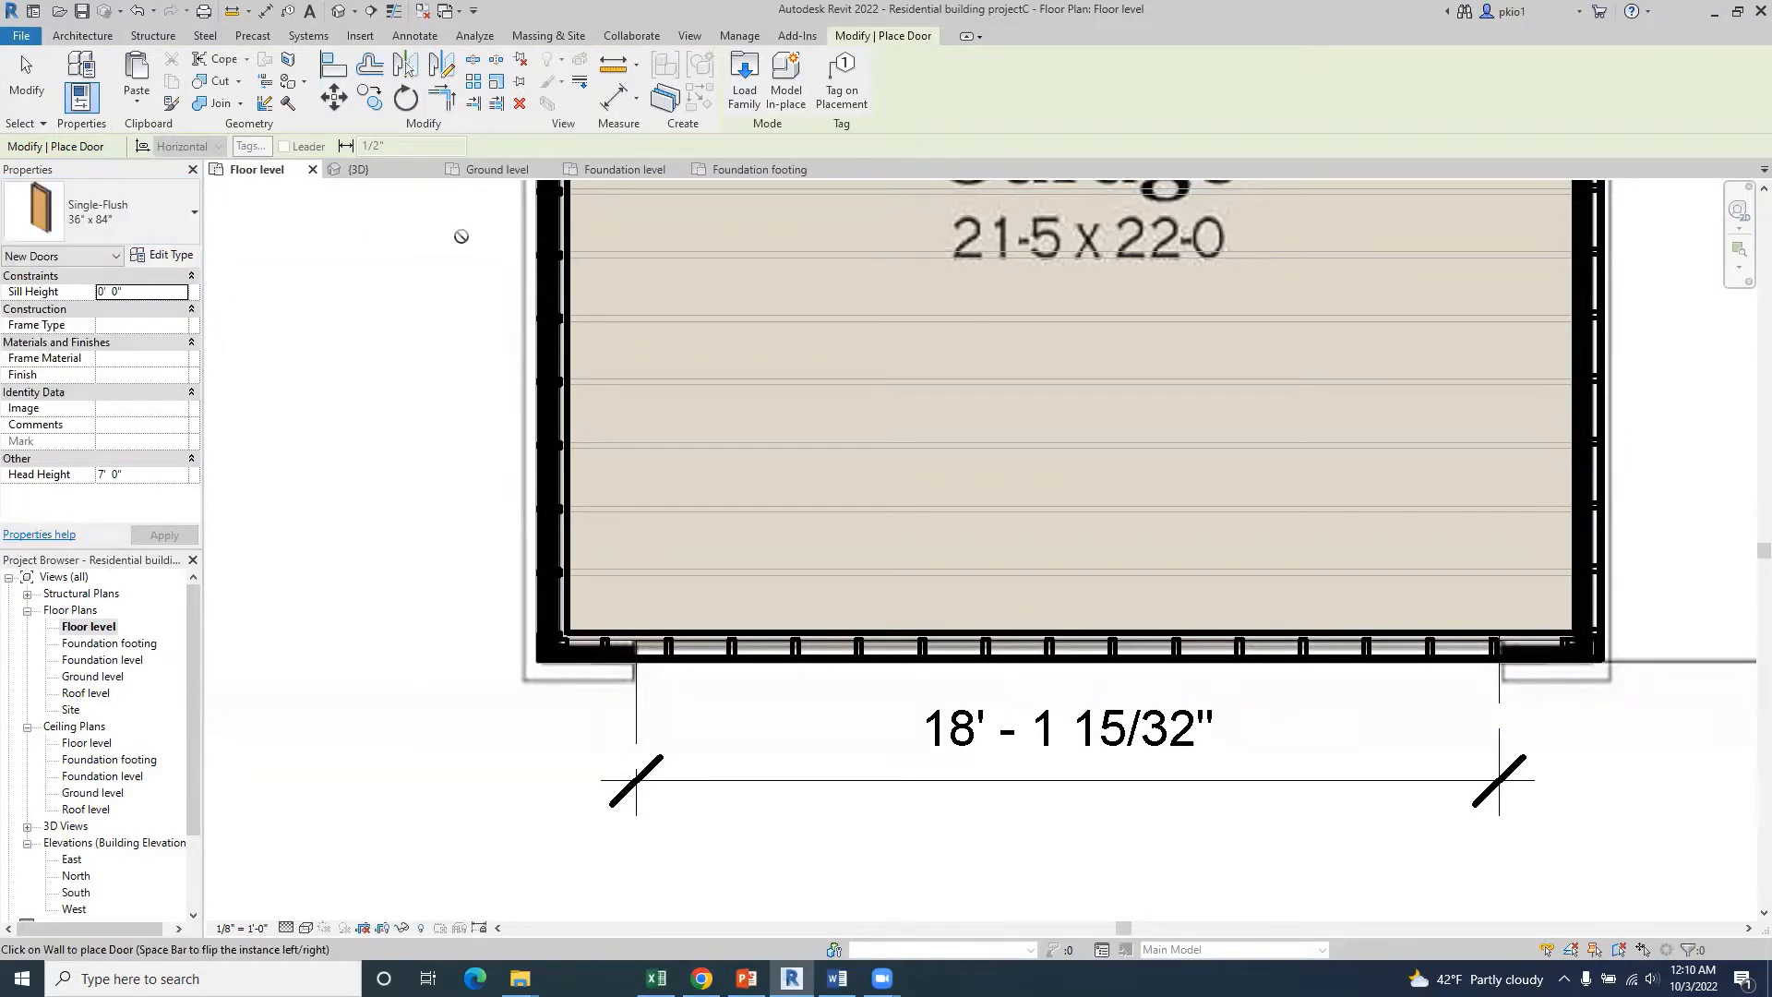
left_click(740, 83)
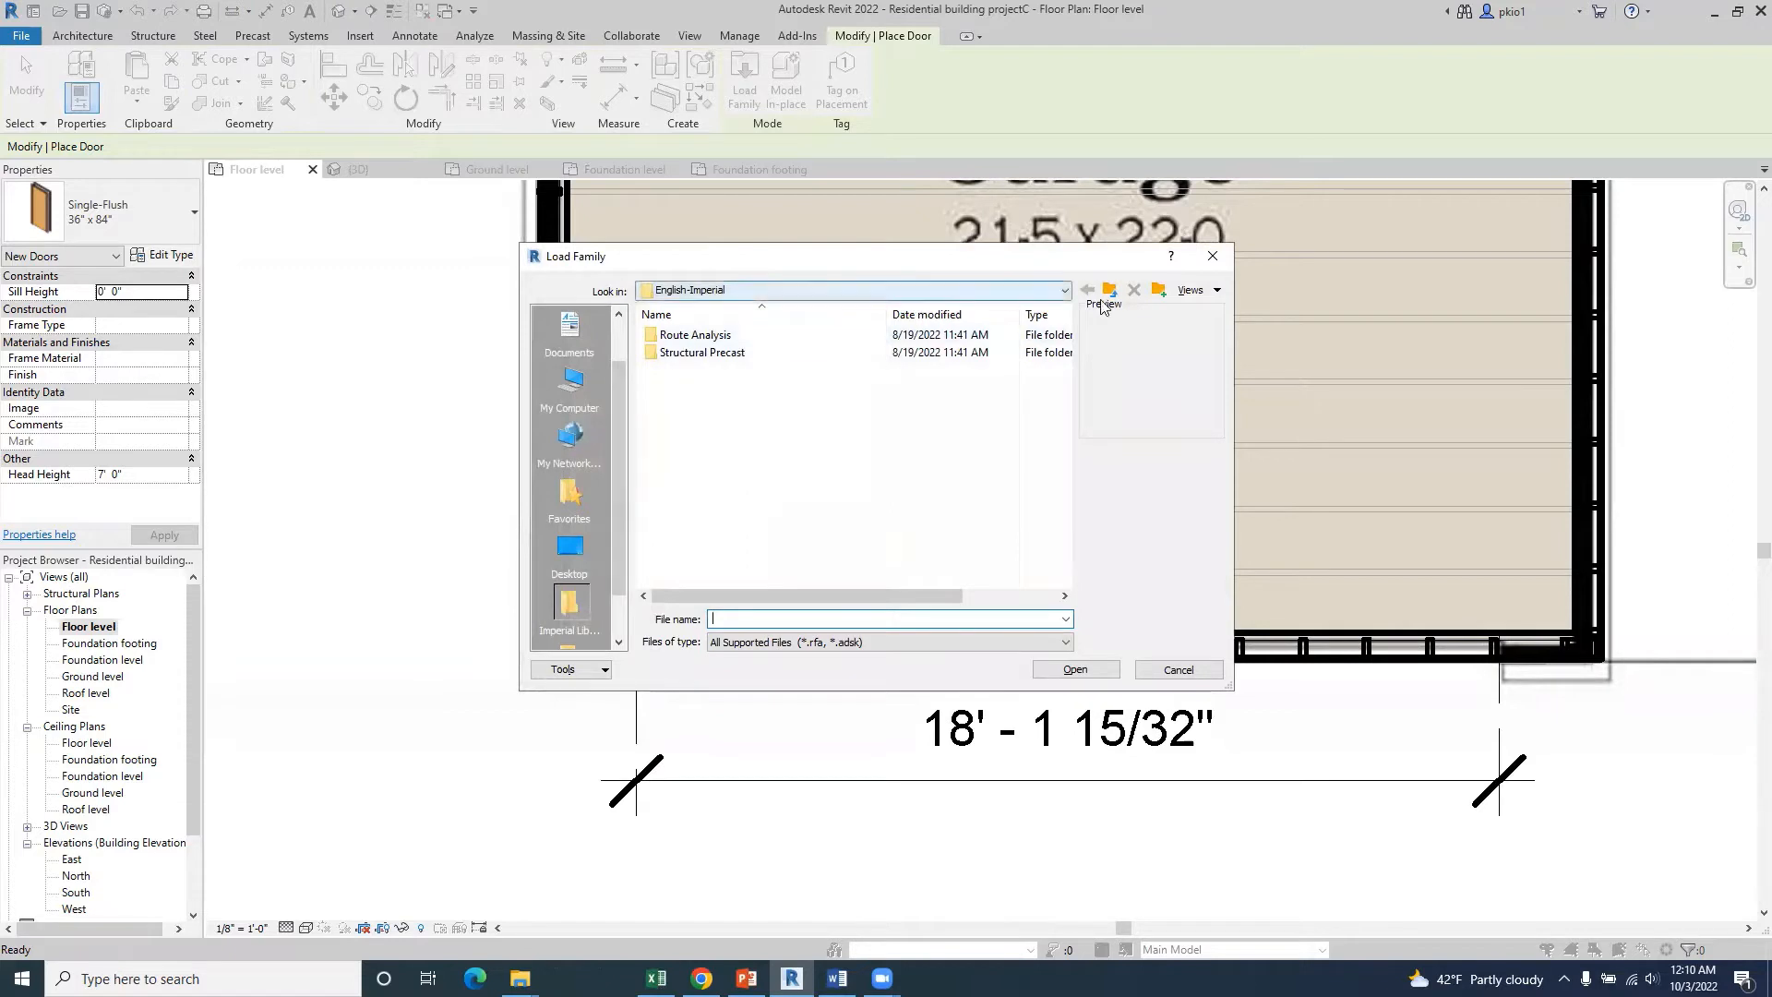
left_click(1213, 255)
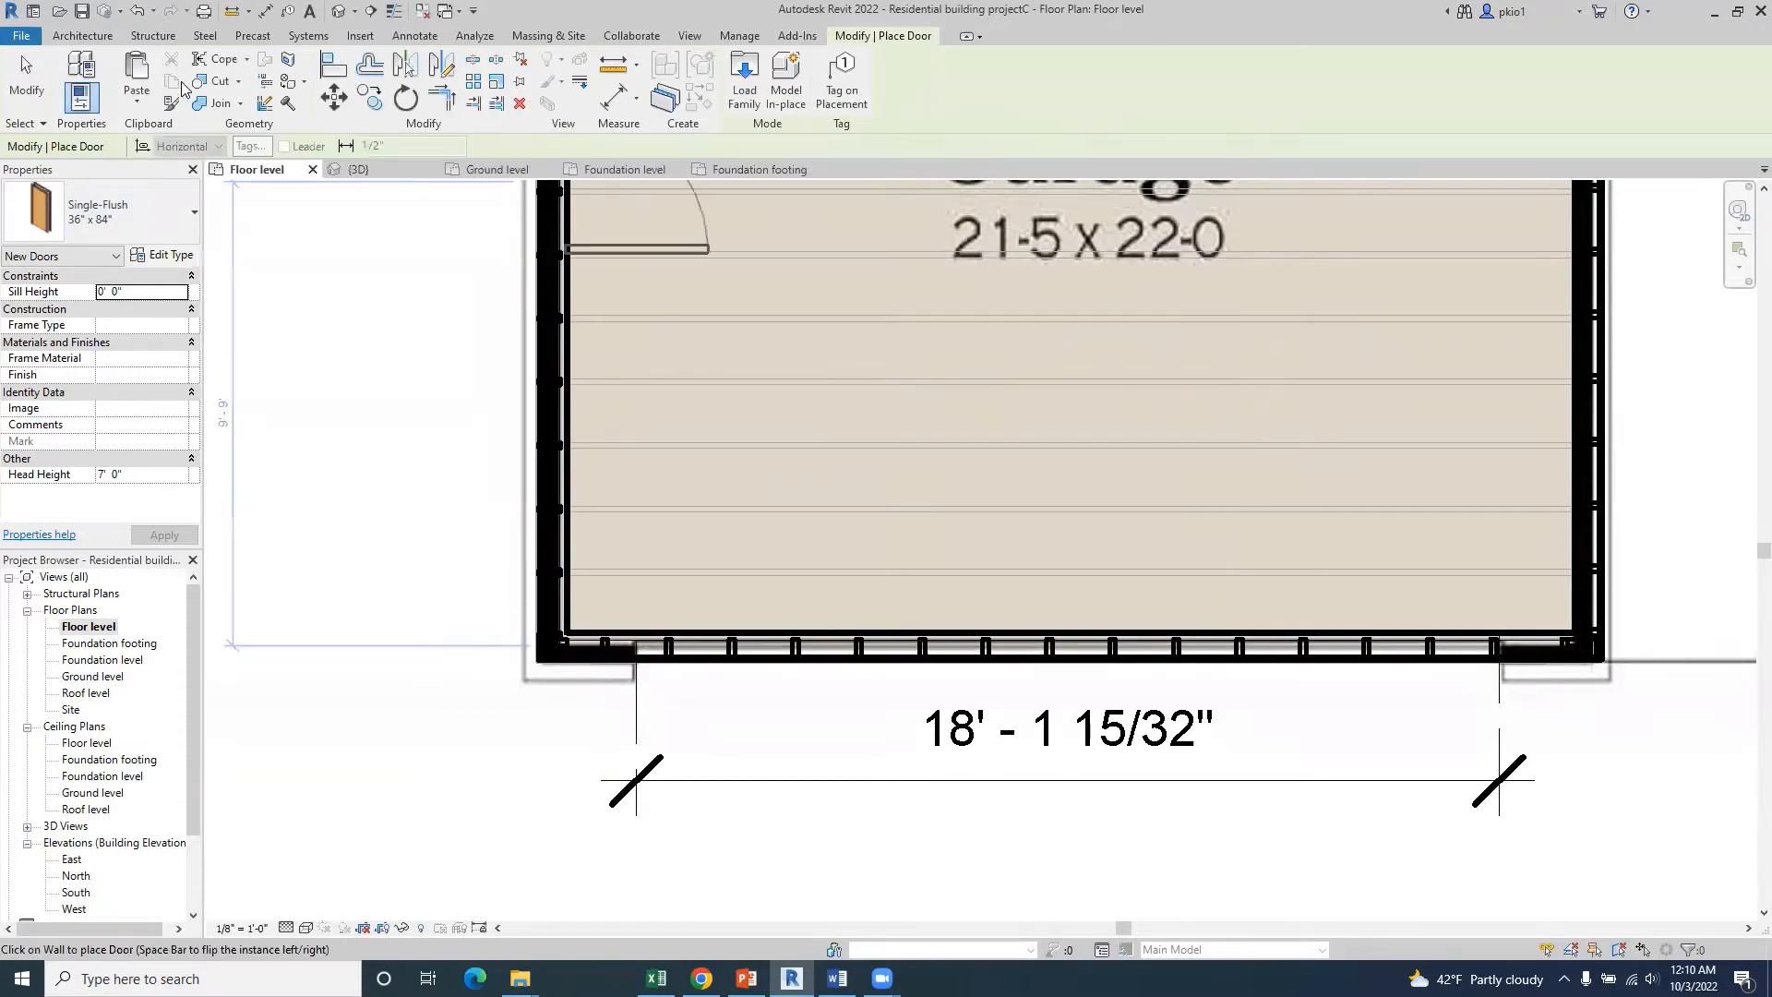
- Load the Door-Garage-Flush_Panel family from the Doors category of the Autodesk family library
left_click(361, 37)
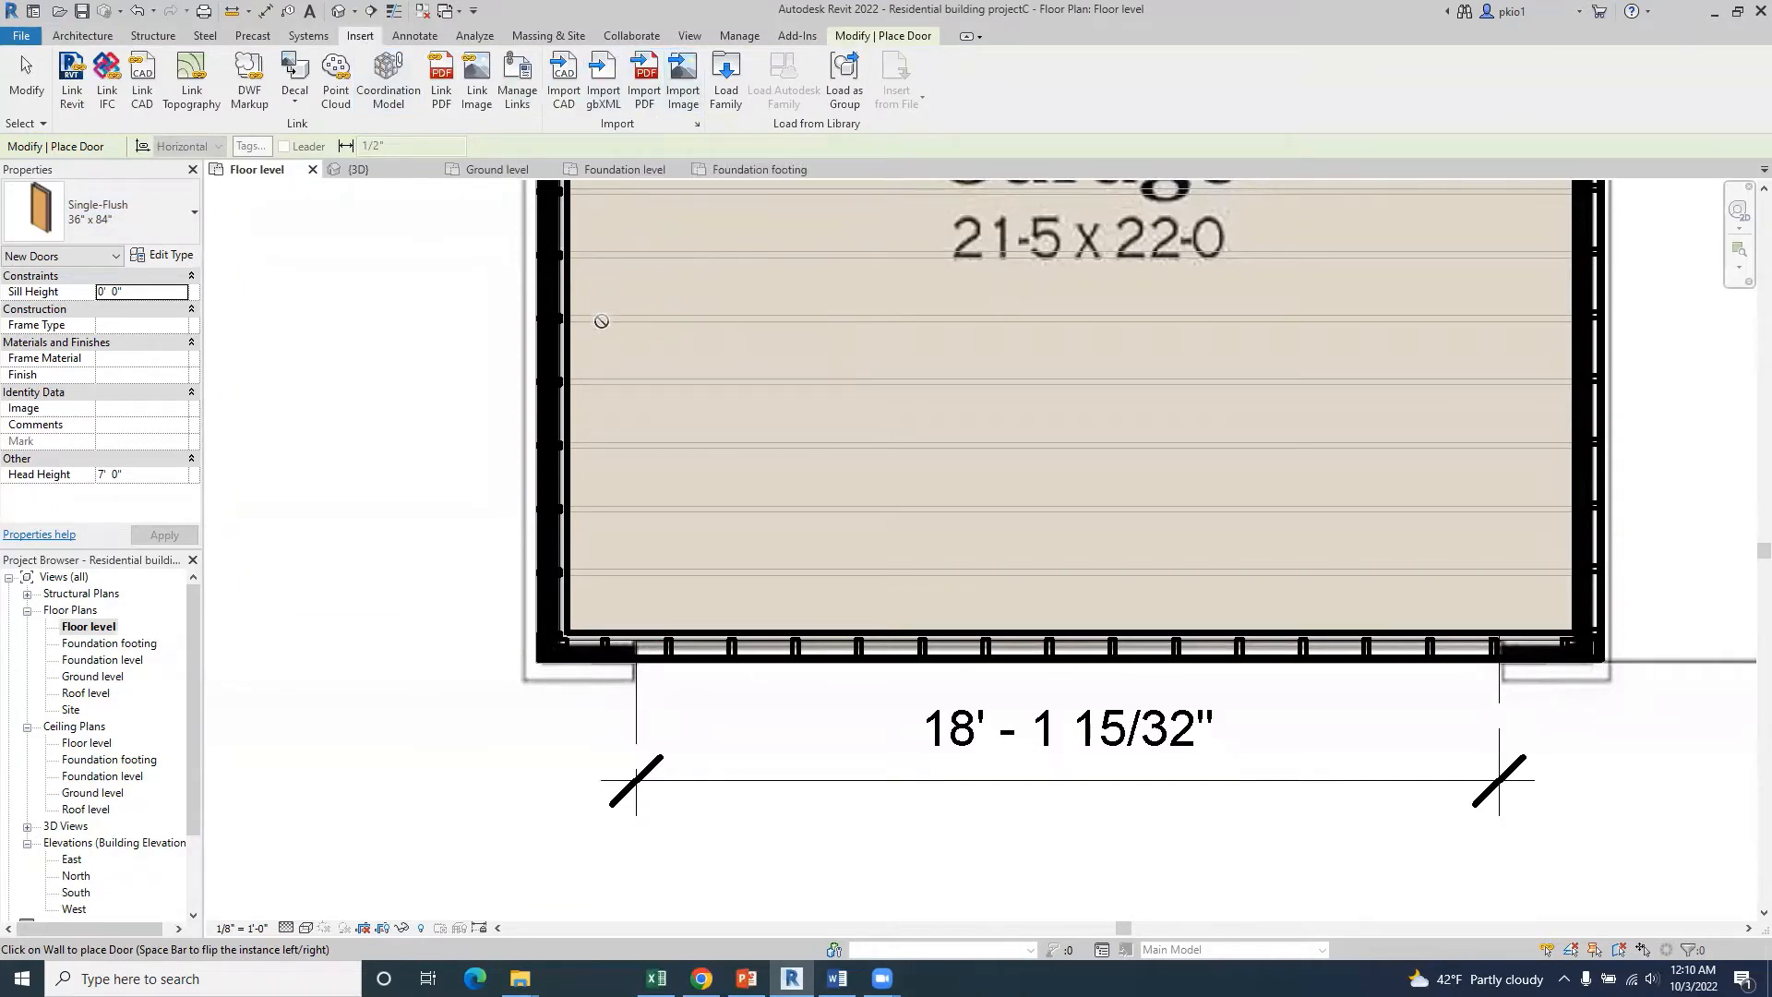
key("Escape")
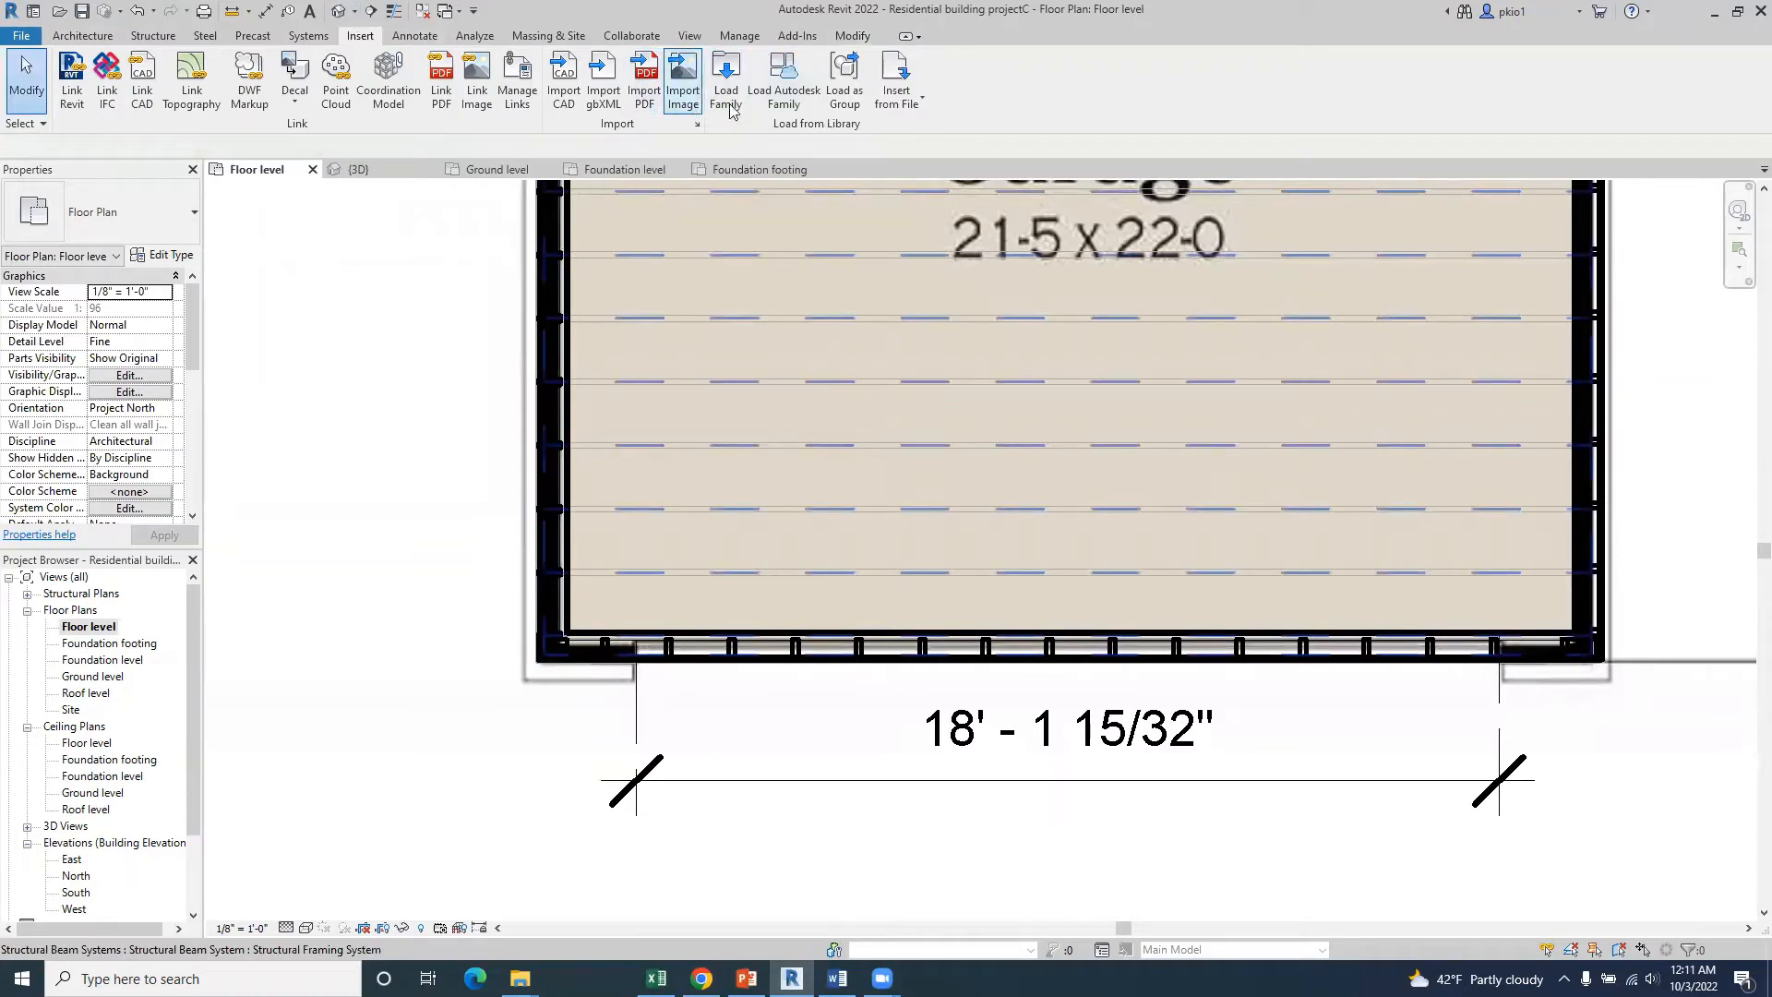
left_click(772, 75)
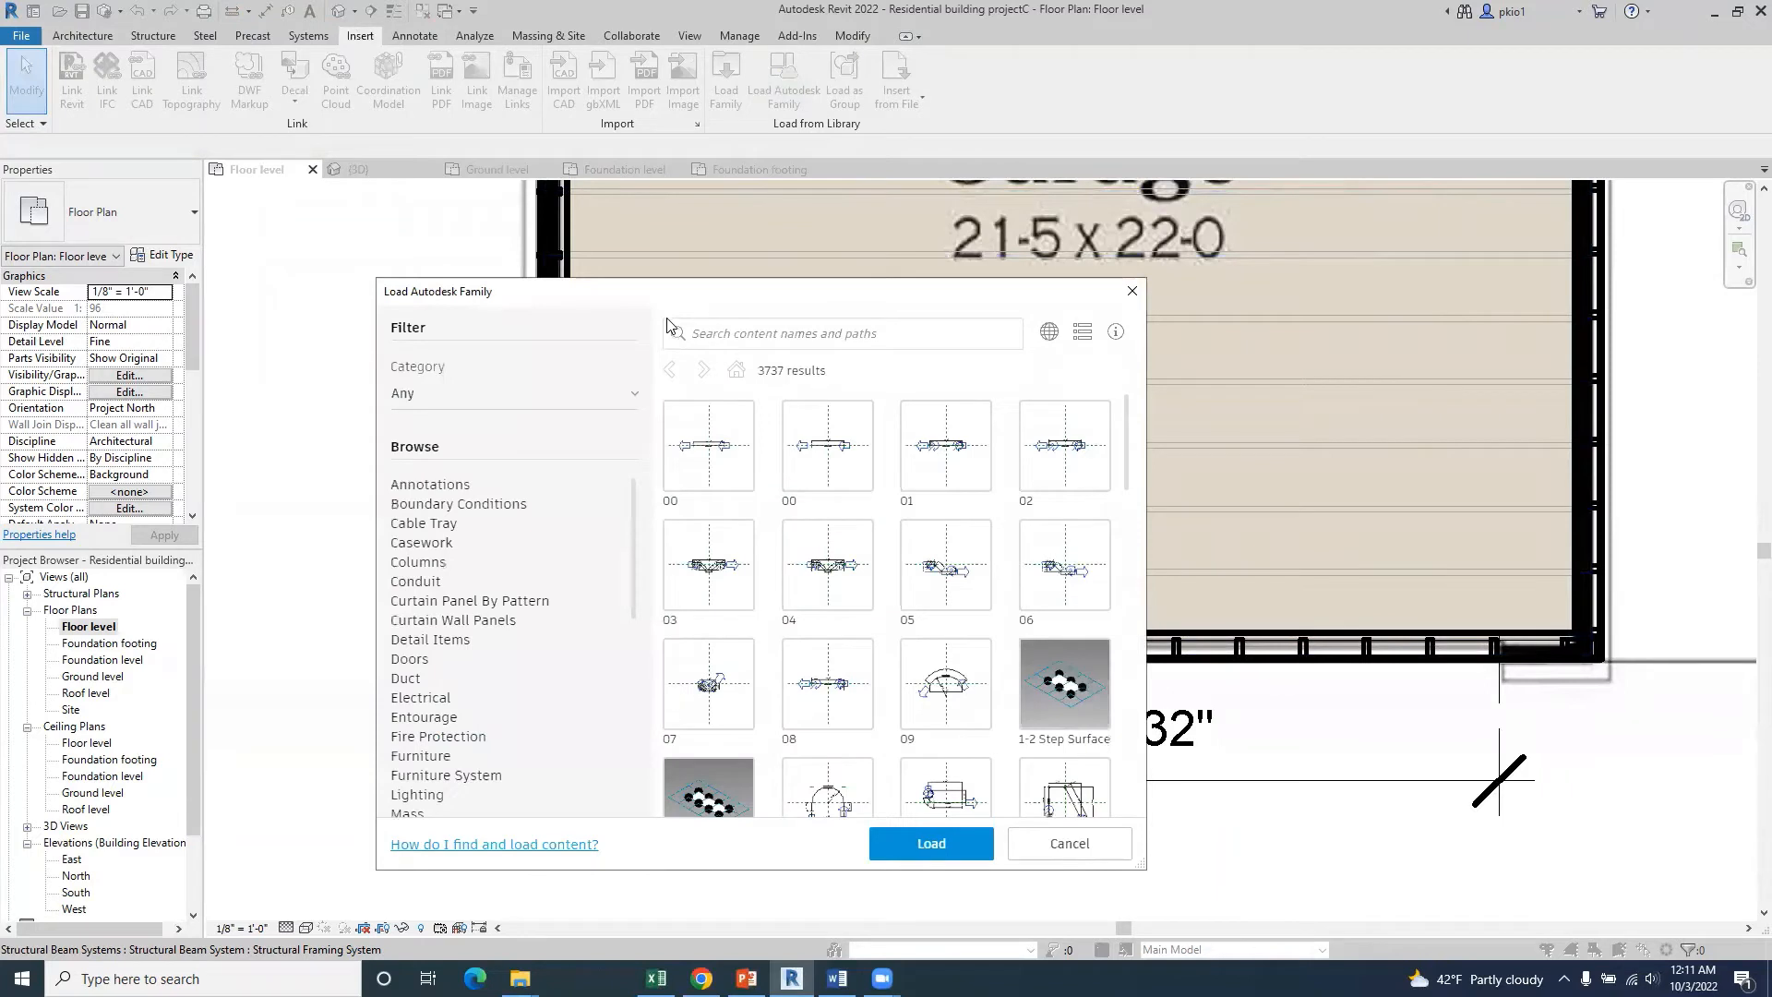
left_click(420, 659)
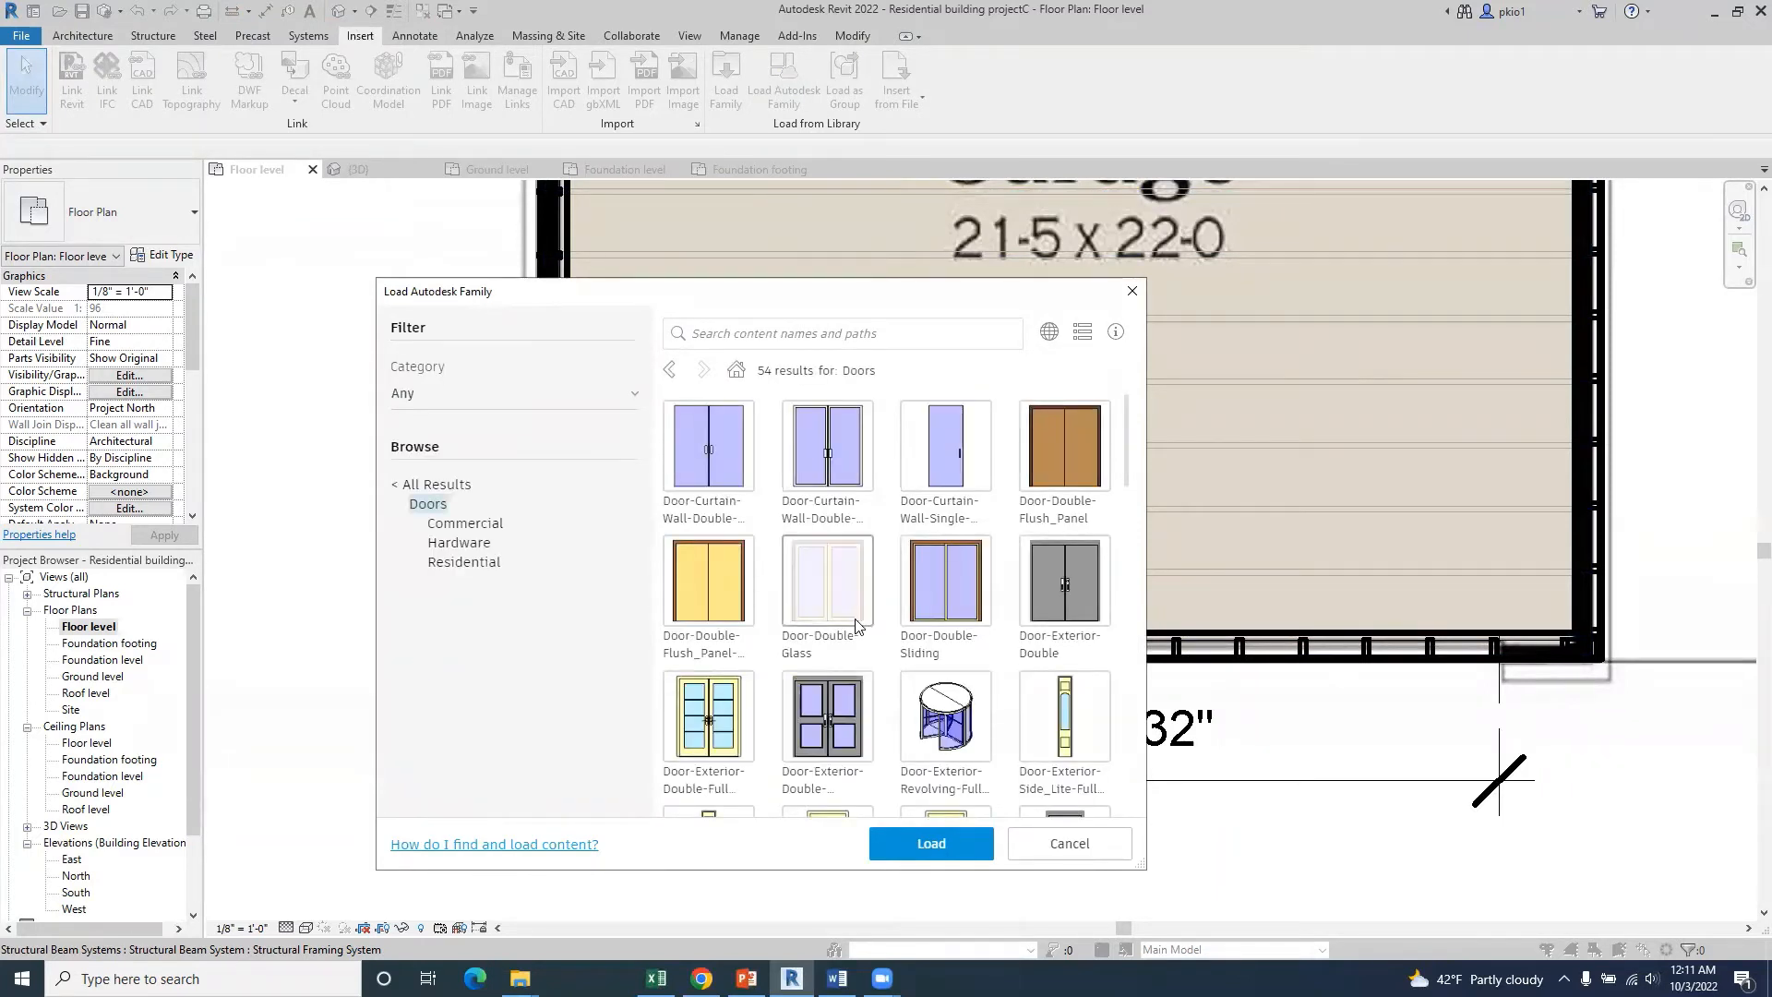
scroll(854, 636, "down", 2)
scroll(854, 658, "down", 2)
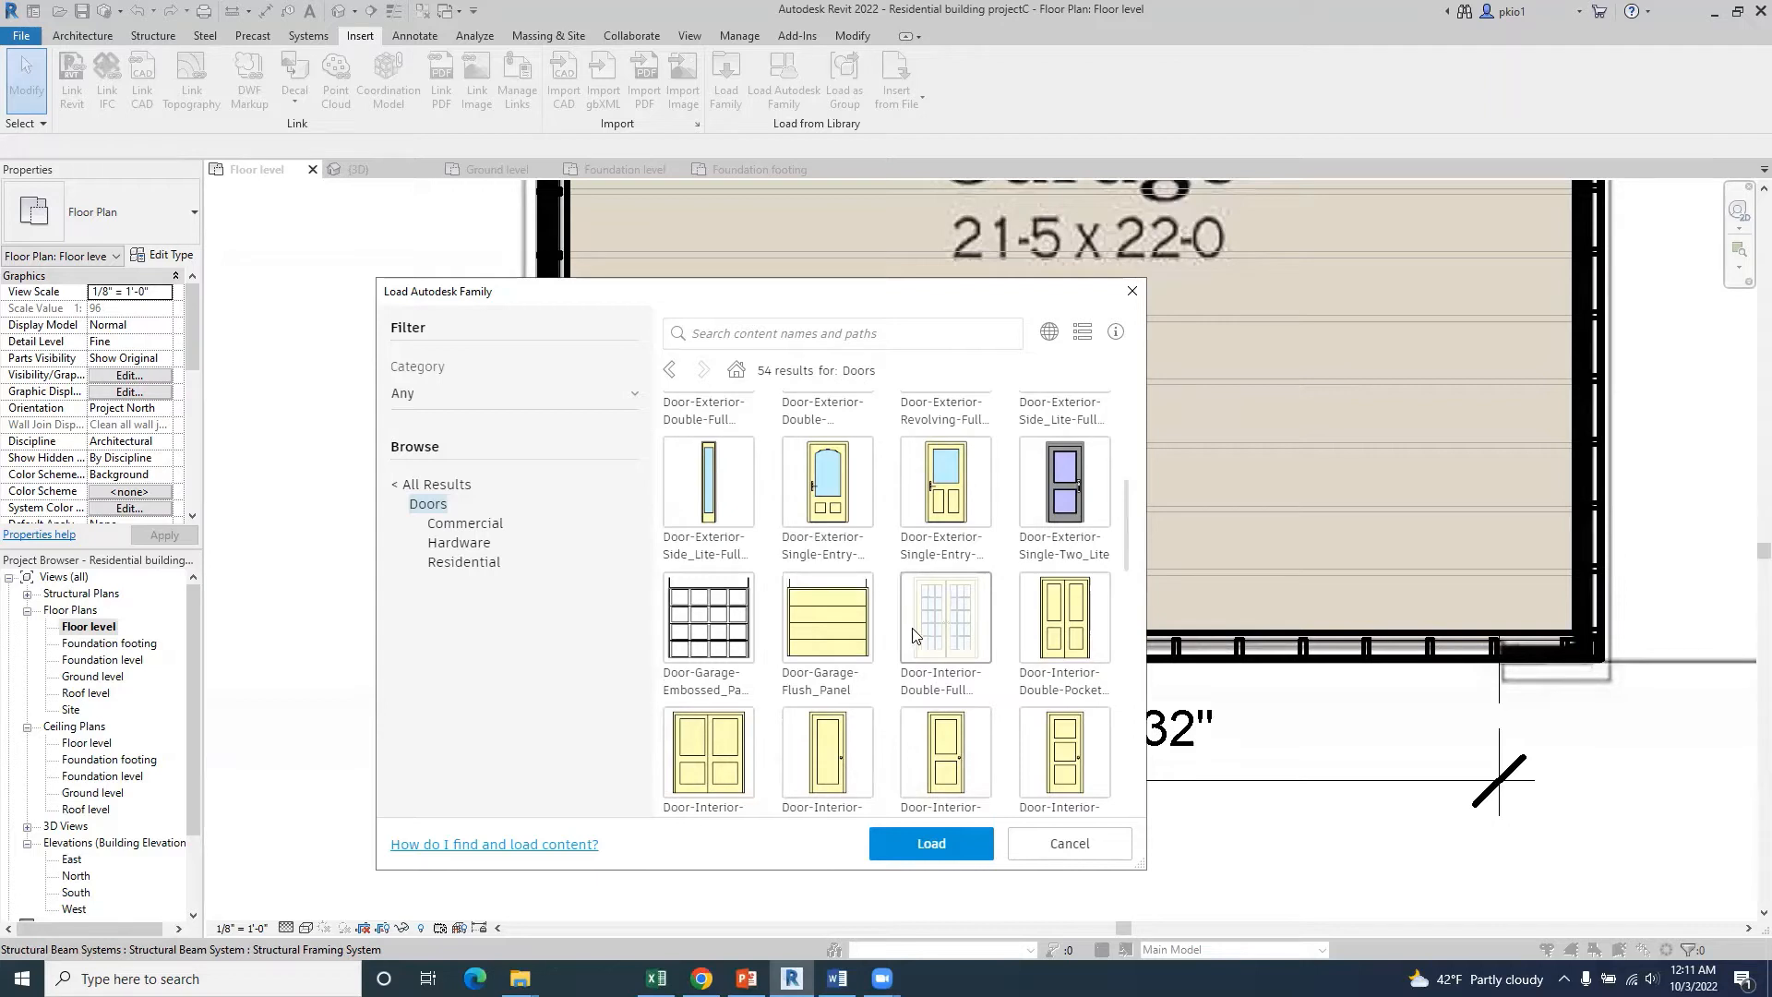
left_click(840, 634)
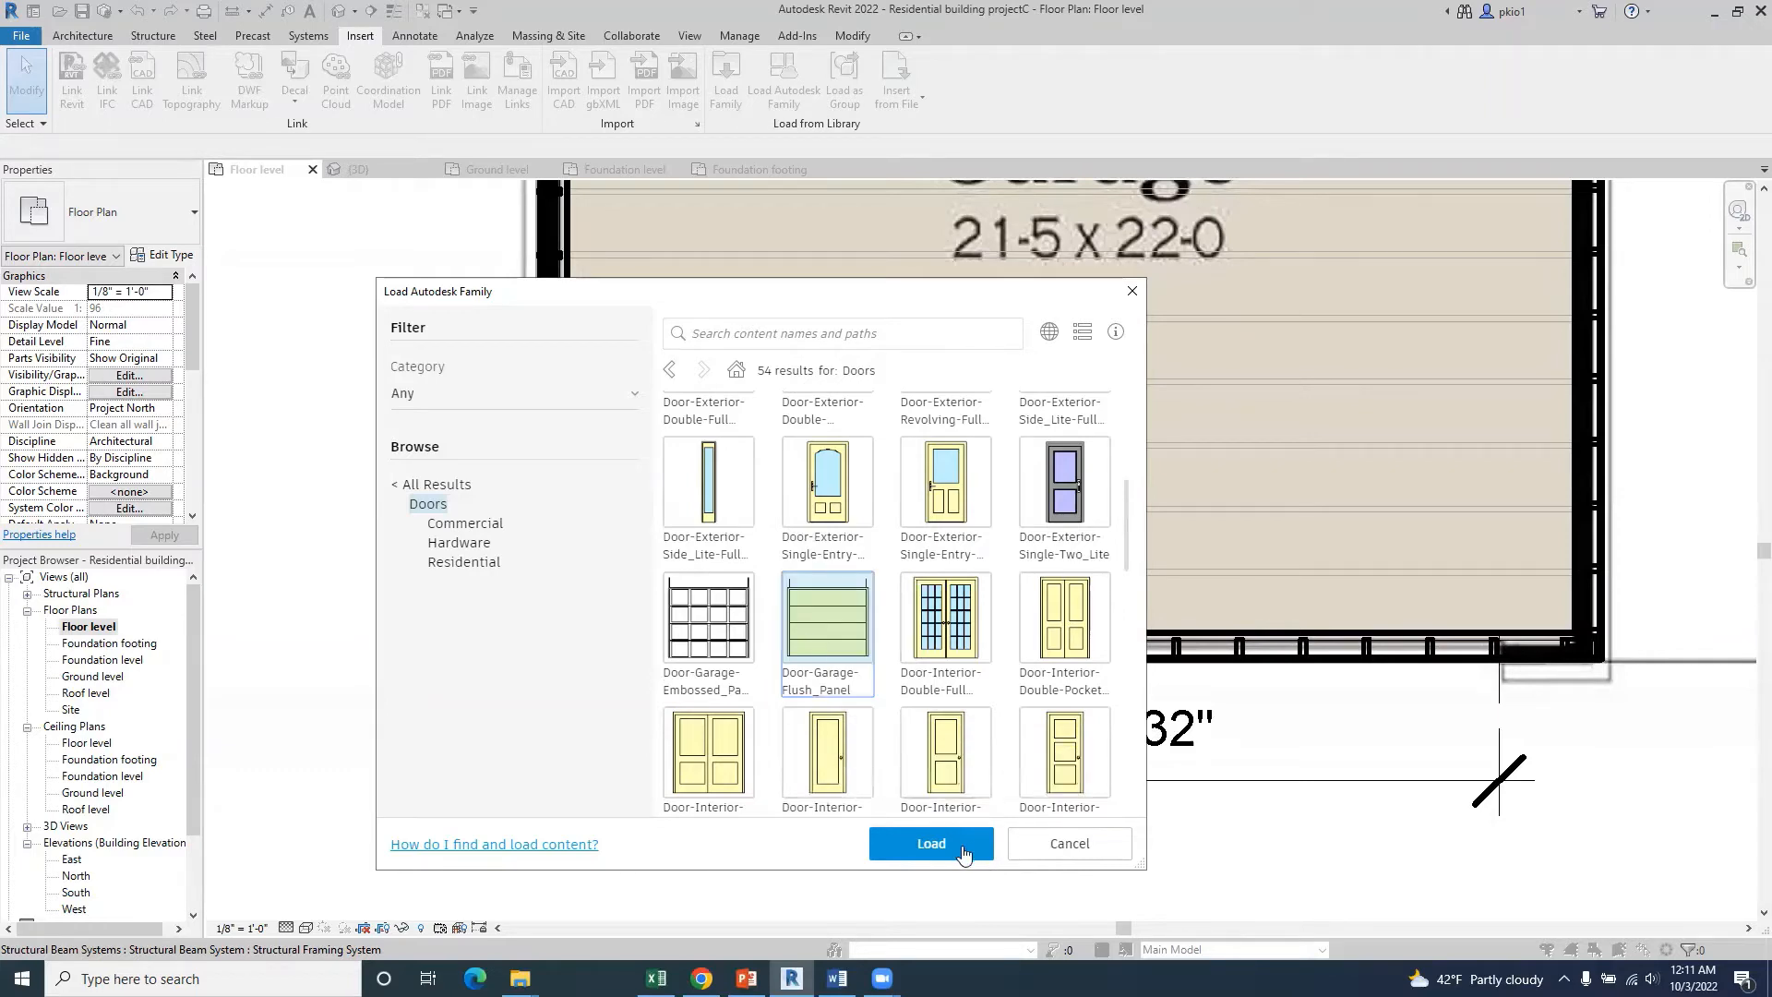
left_click(957, 846)
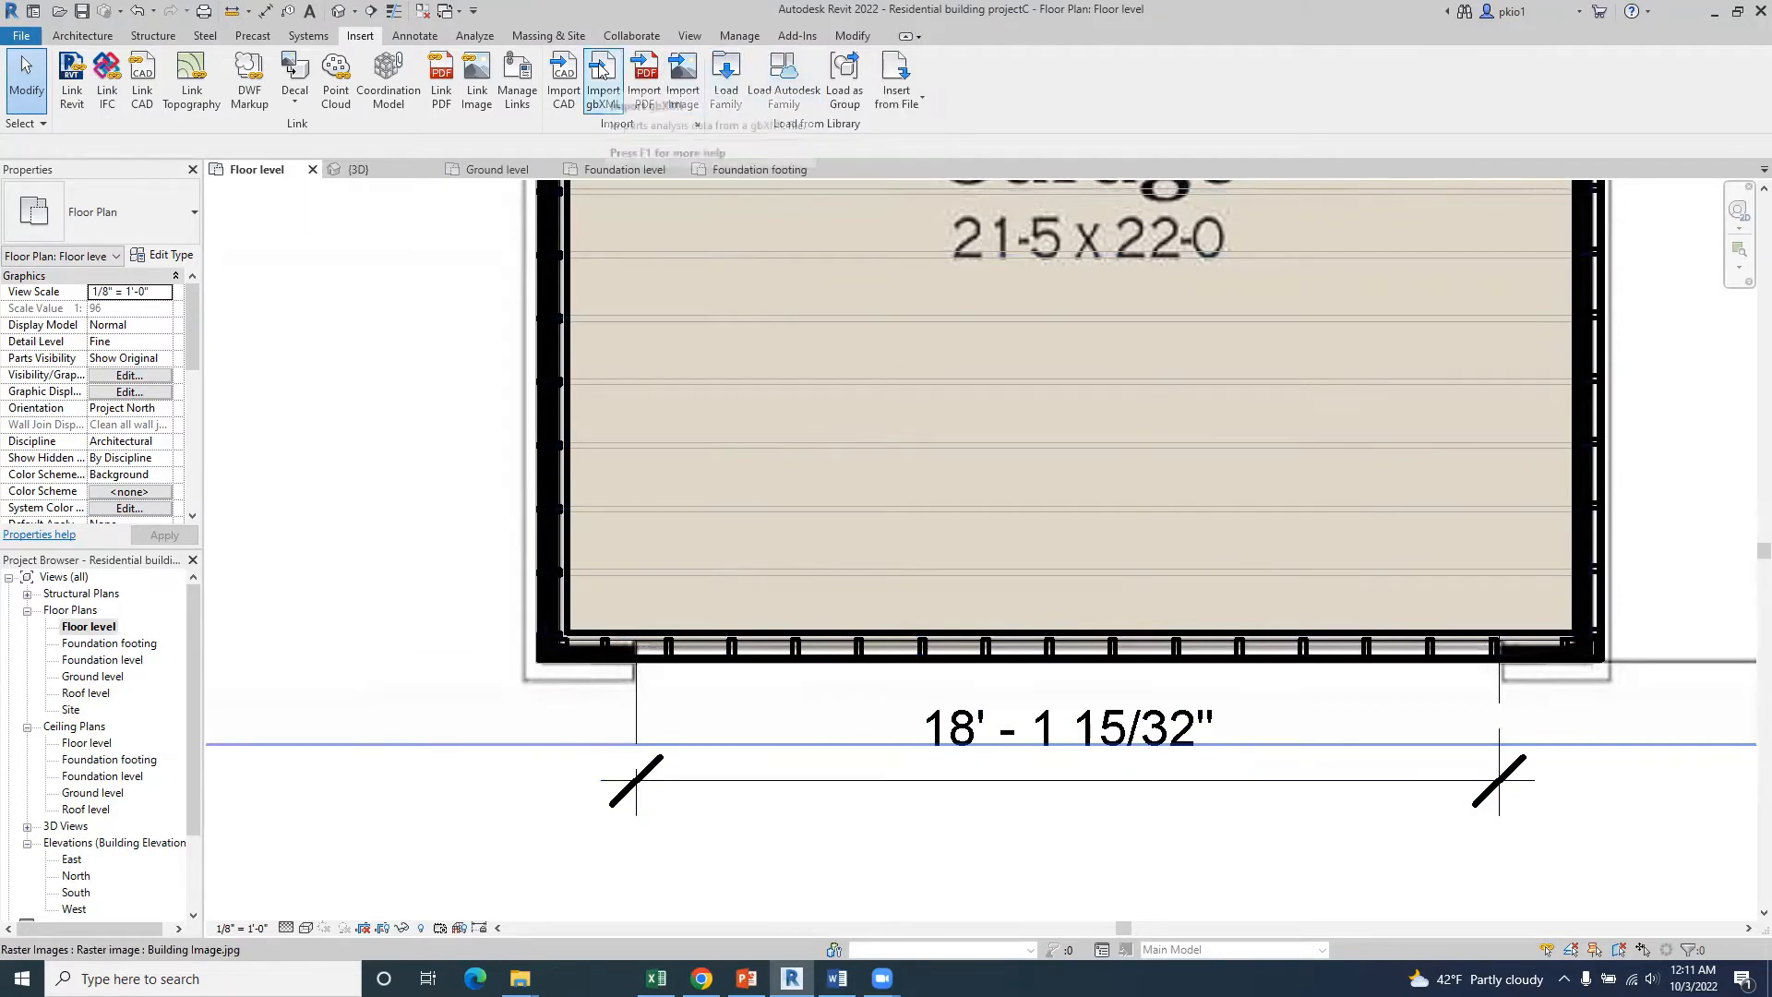
- Start placing a Door-Garage-Flush_Panel door and duplicate its 96" x 84" type as "Garage door"
left_click(82, 35)
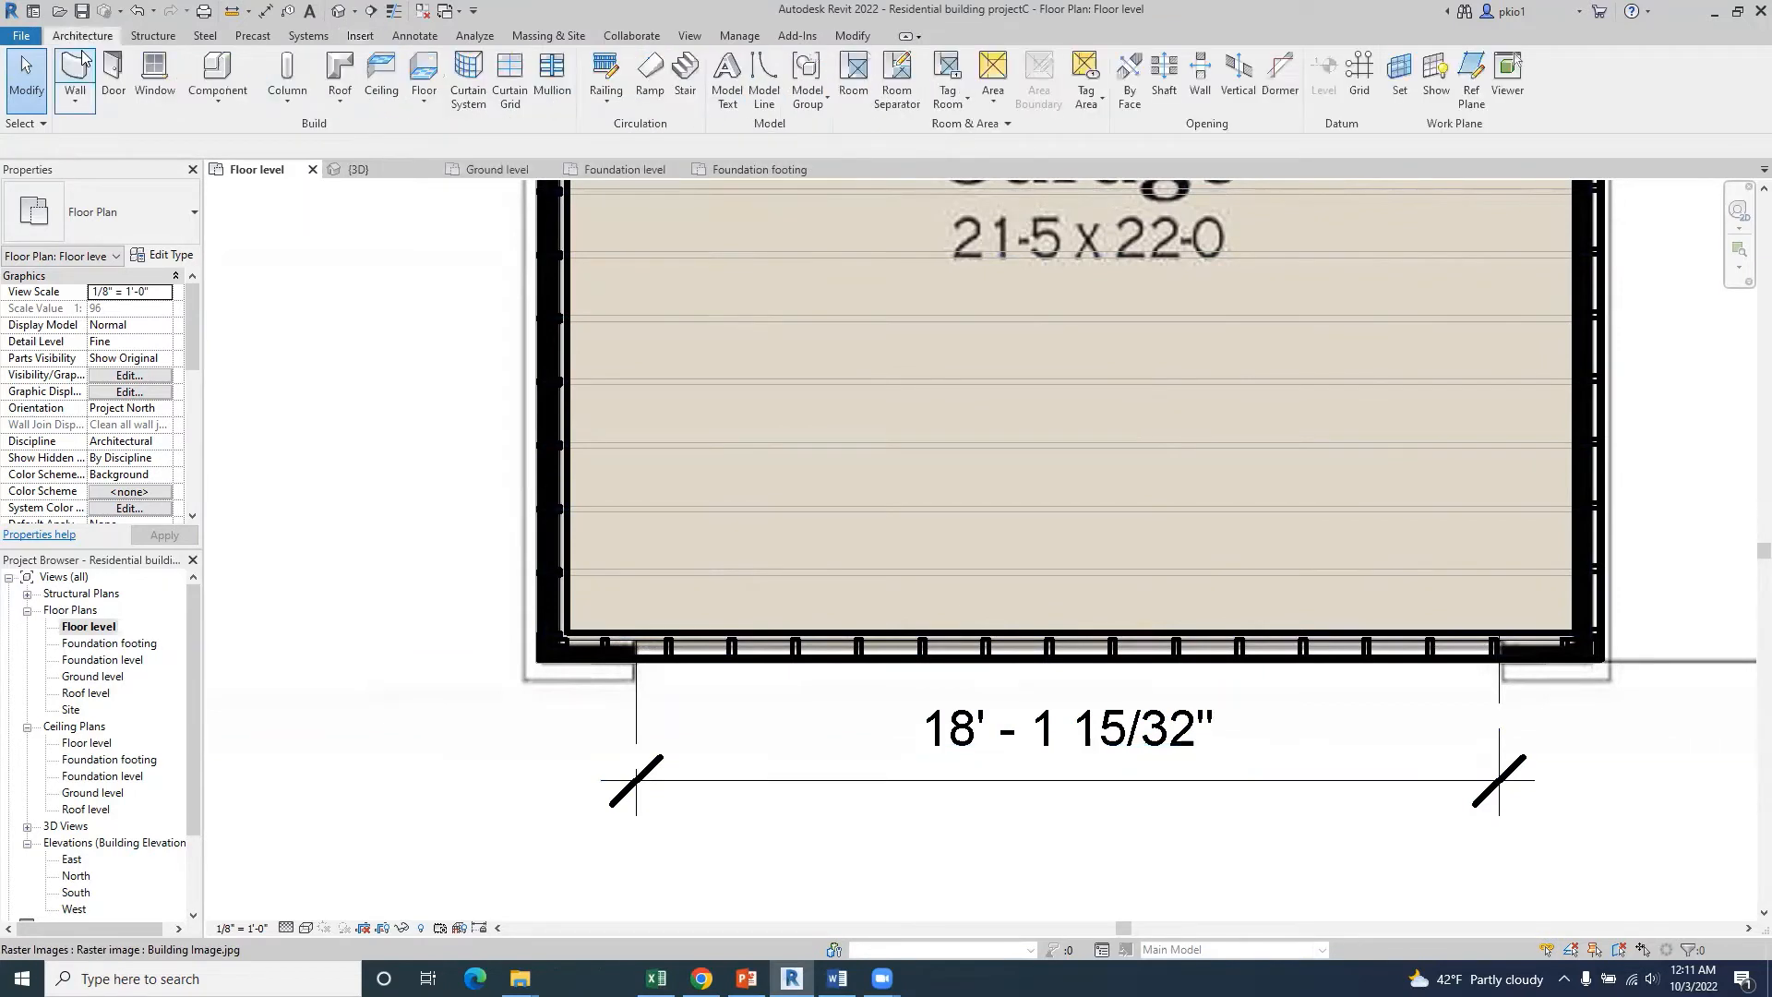
left_click(110, 64)
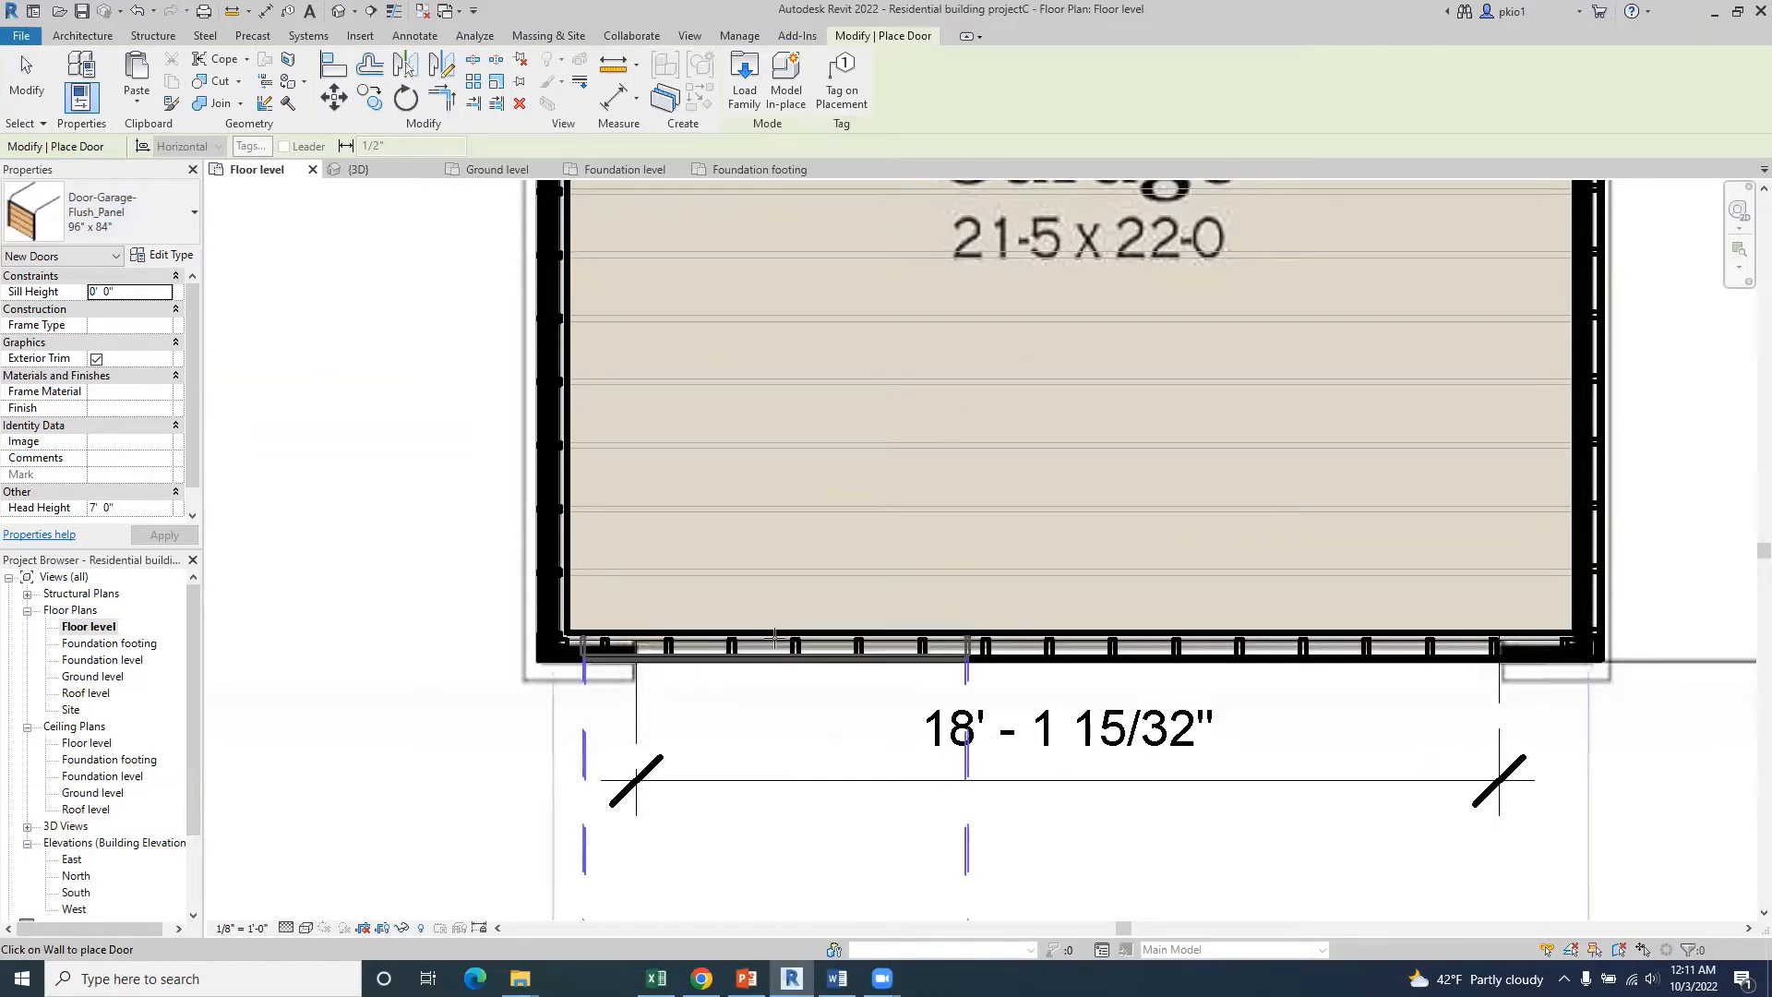
left_click(153, 260)
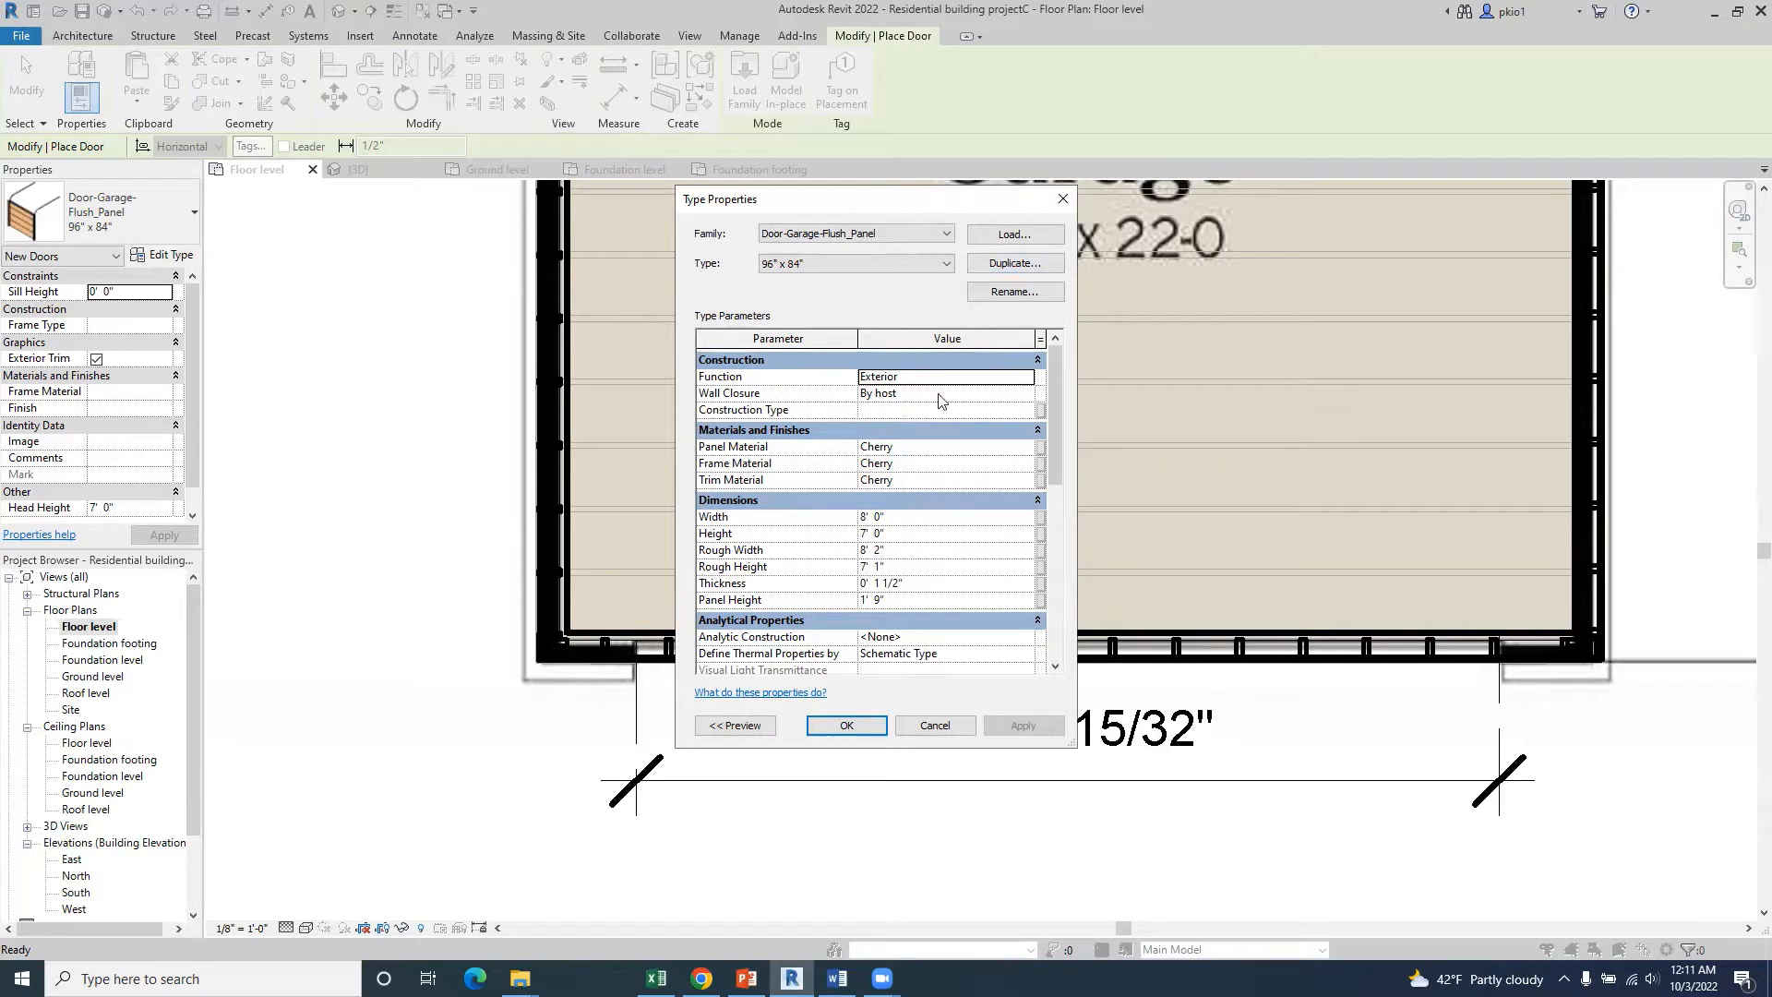
left_click(999, 267)
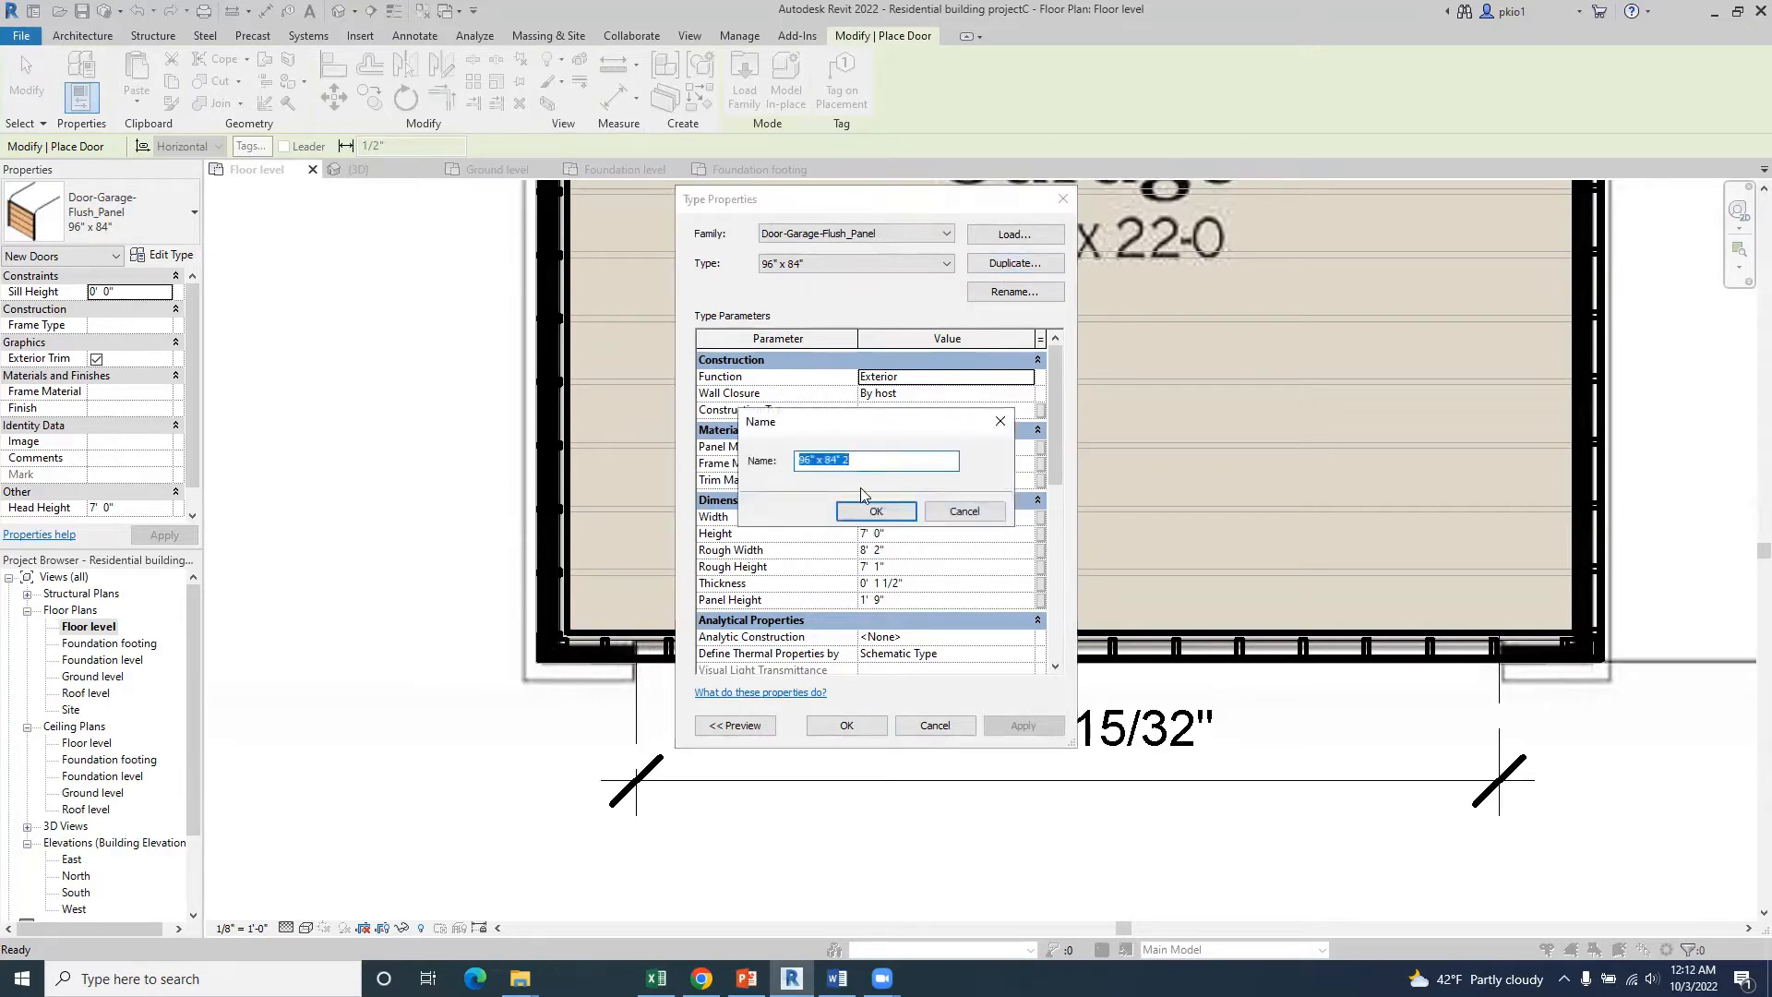
type("Garage door")
left_click(870, 513)
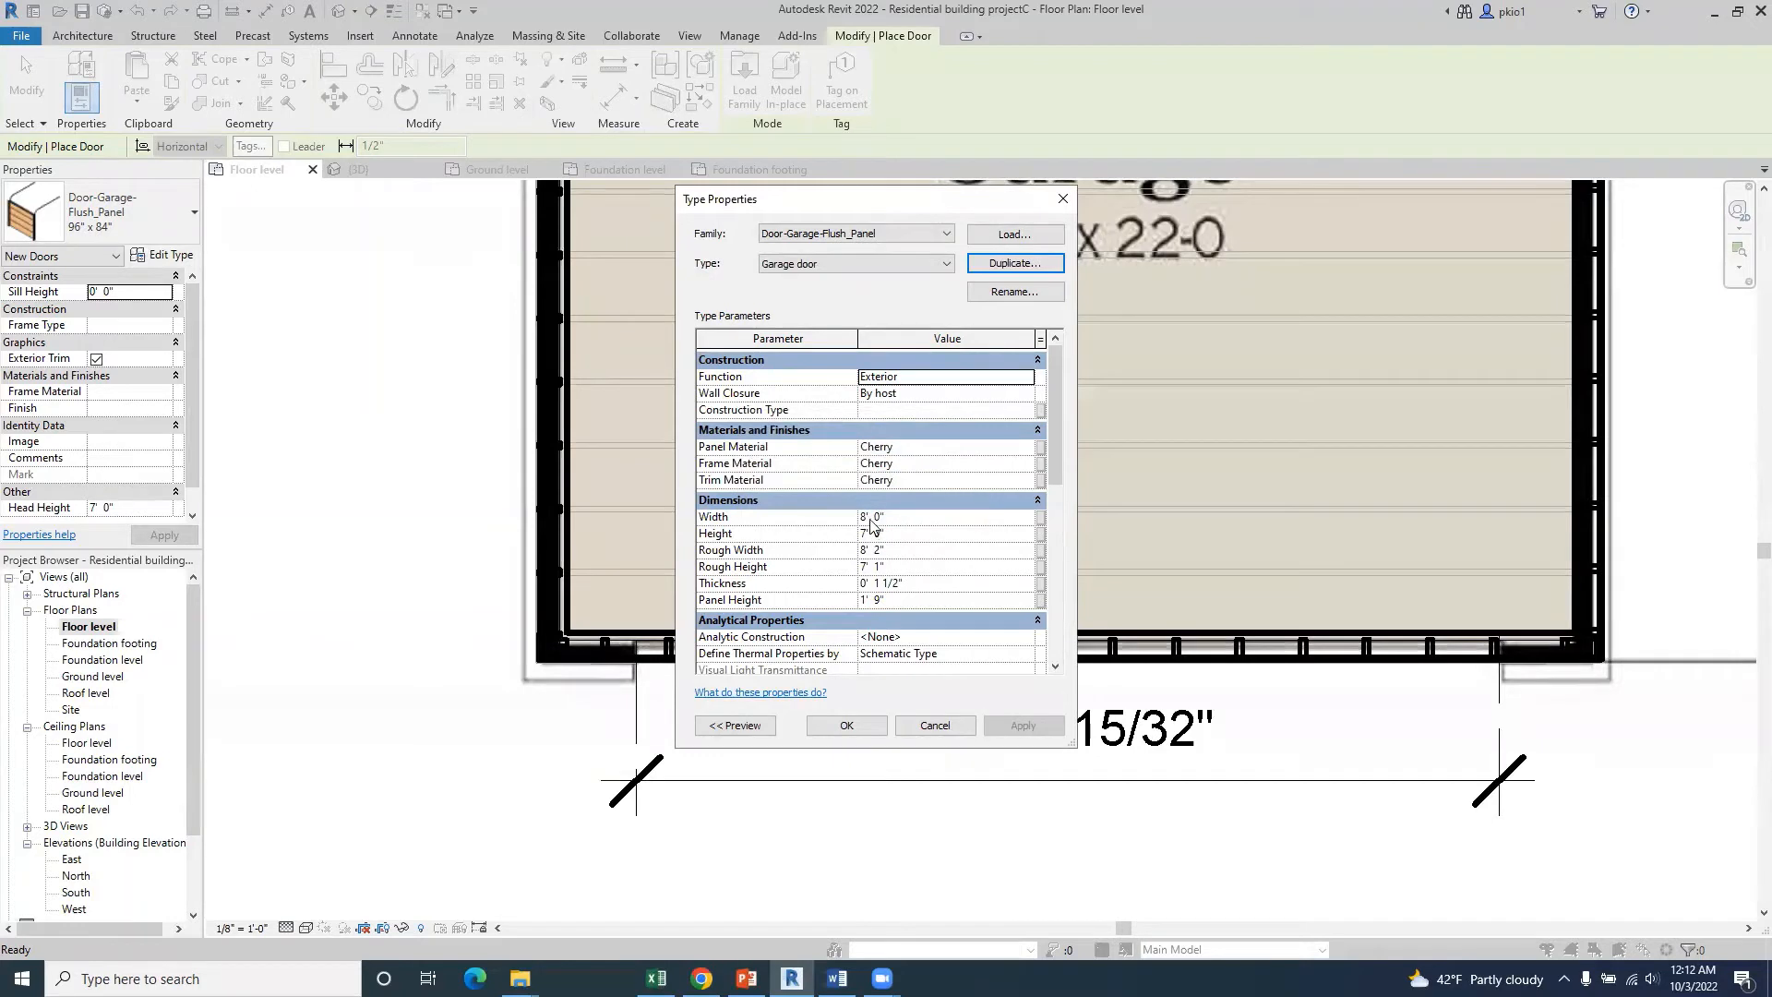
- Set the width of the "Garage door" type to 18' 0"
left_click(864, 517)
type("1")
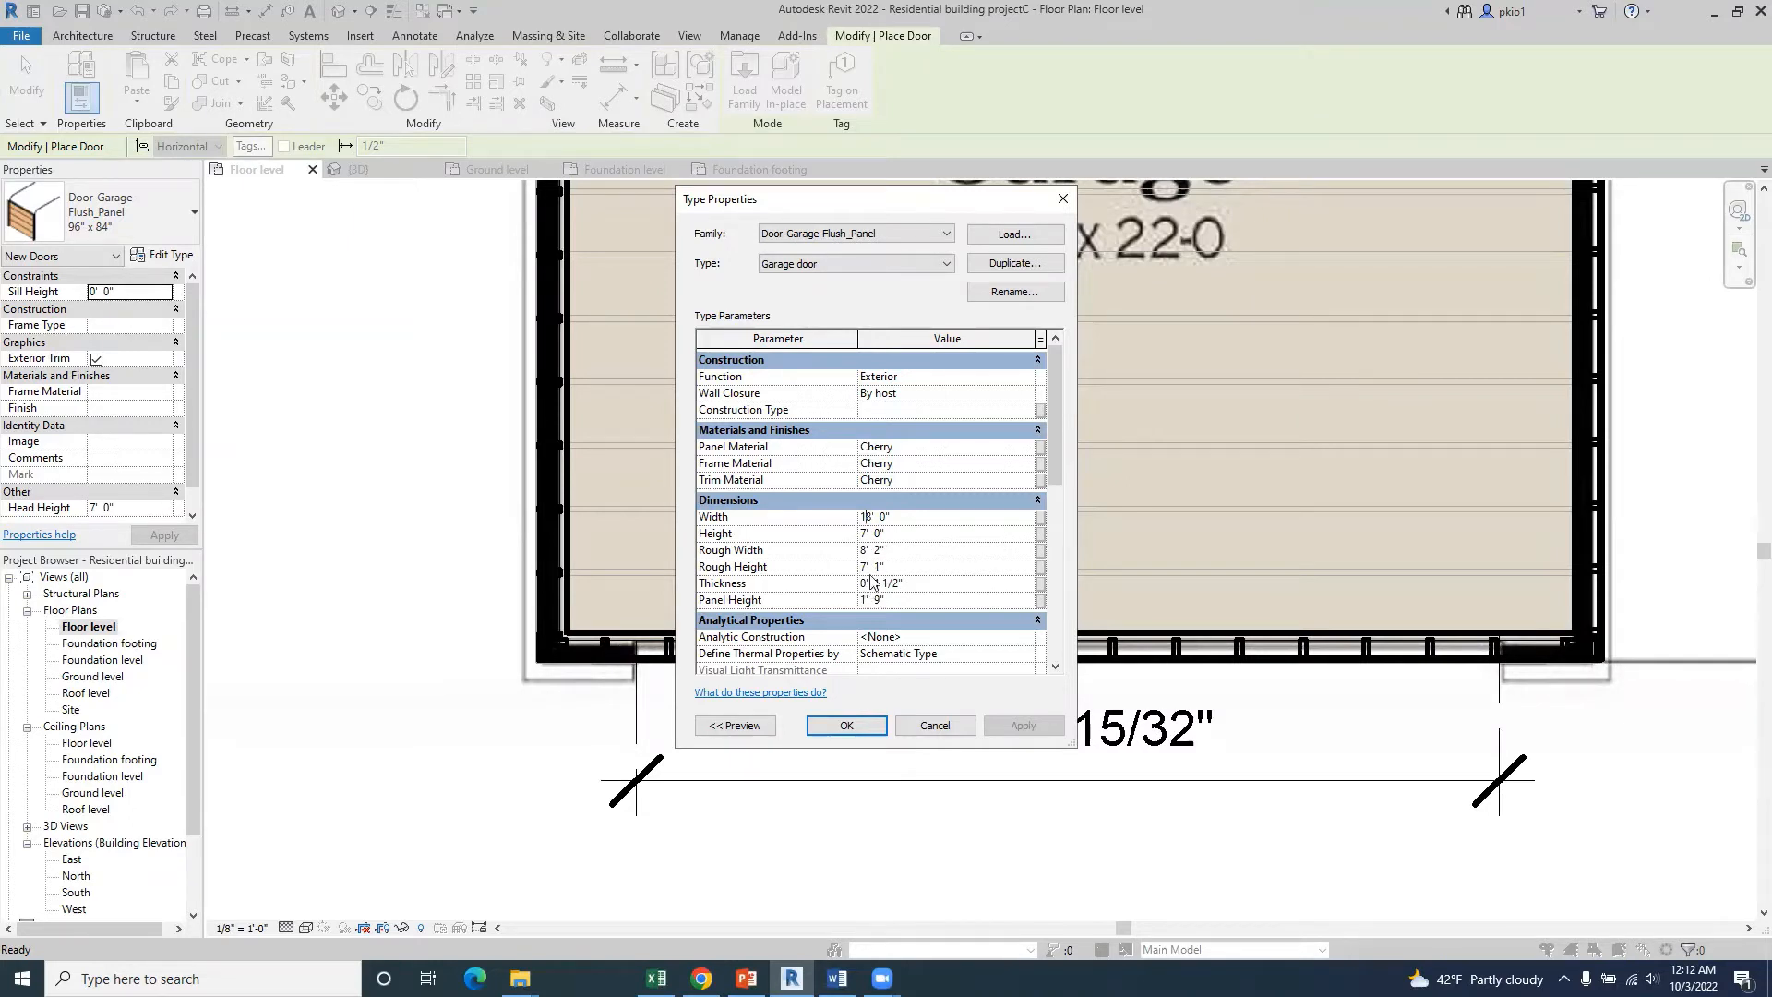
left_click(867, 565)
- Change the garage door type's panel material to Aluminum from the project materials
left_click(1040, 452)
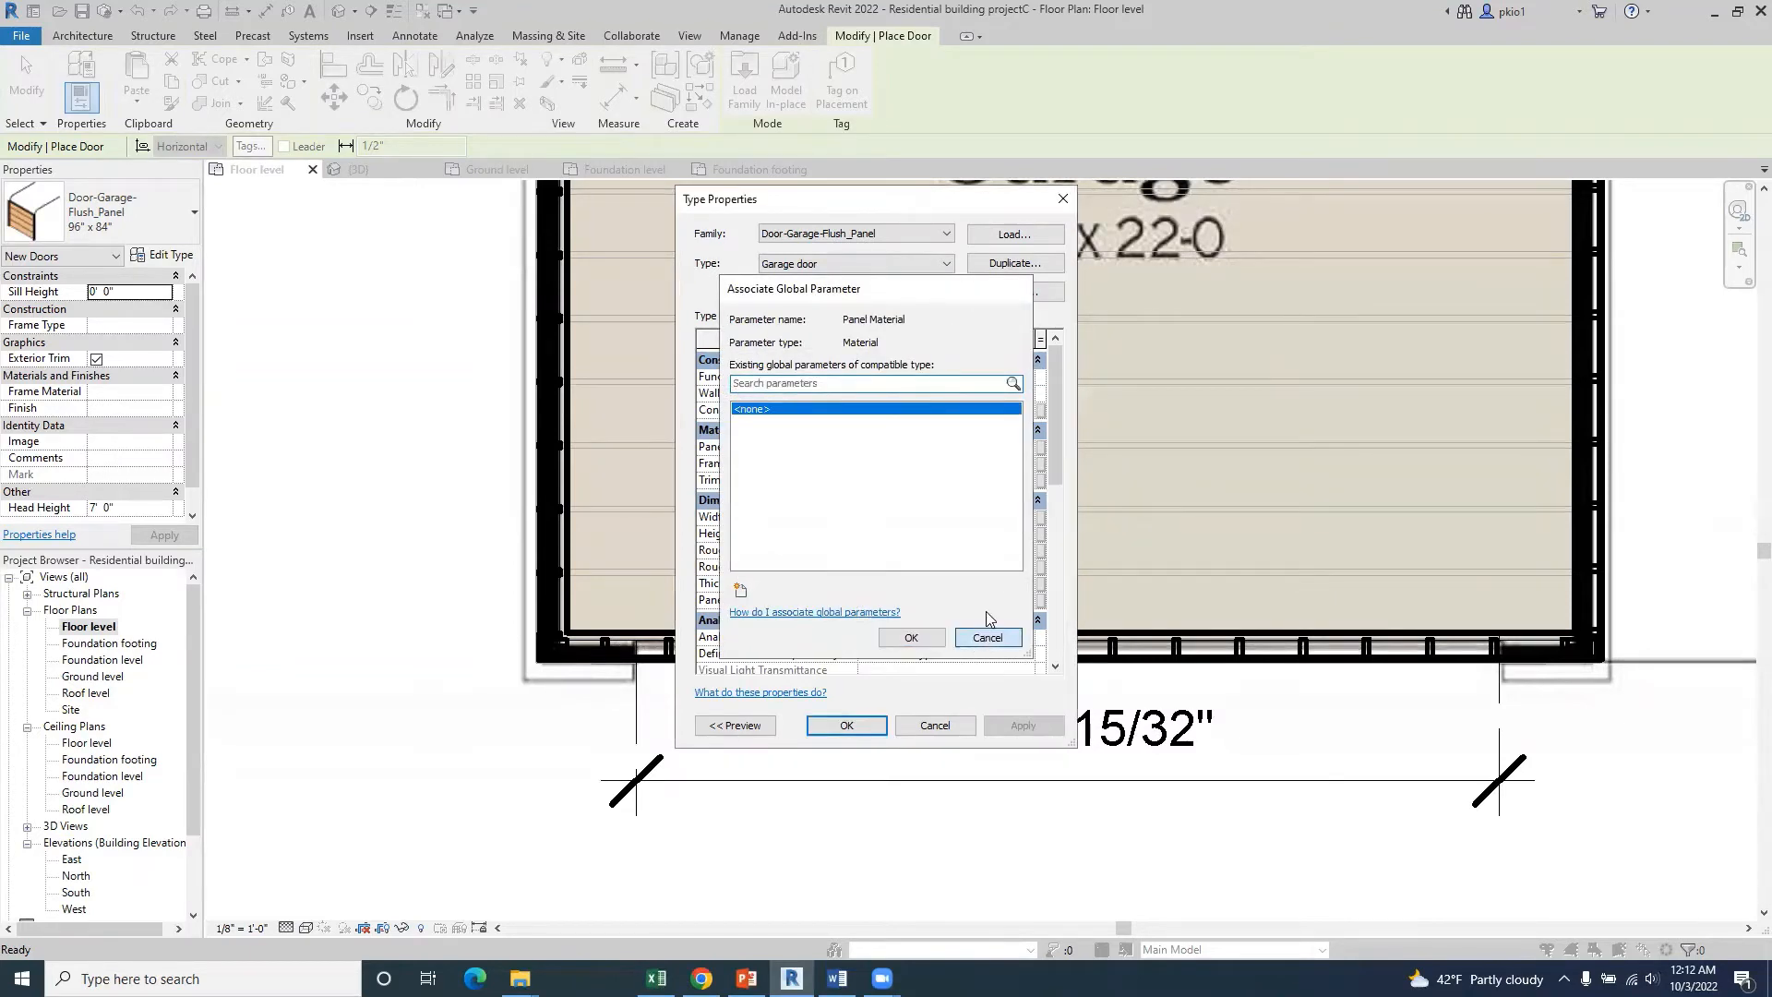
left_click(986, 638)
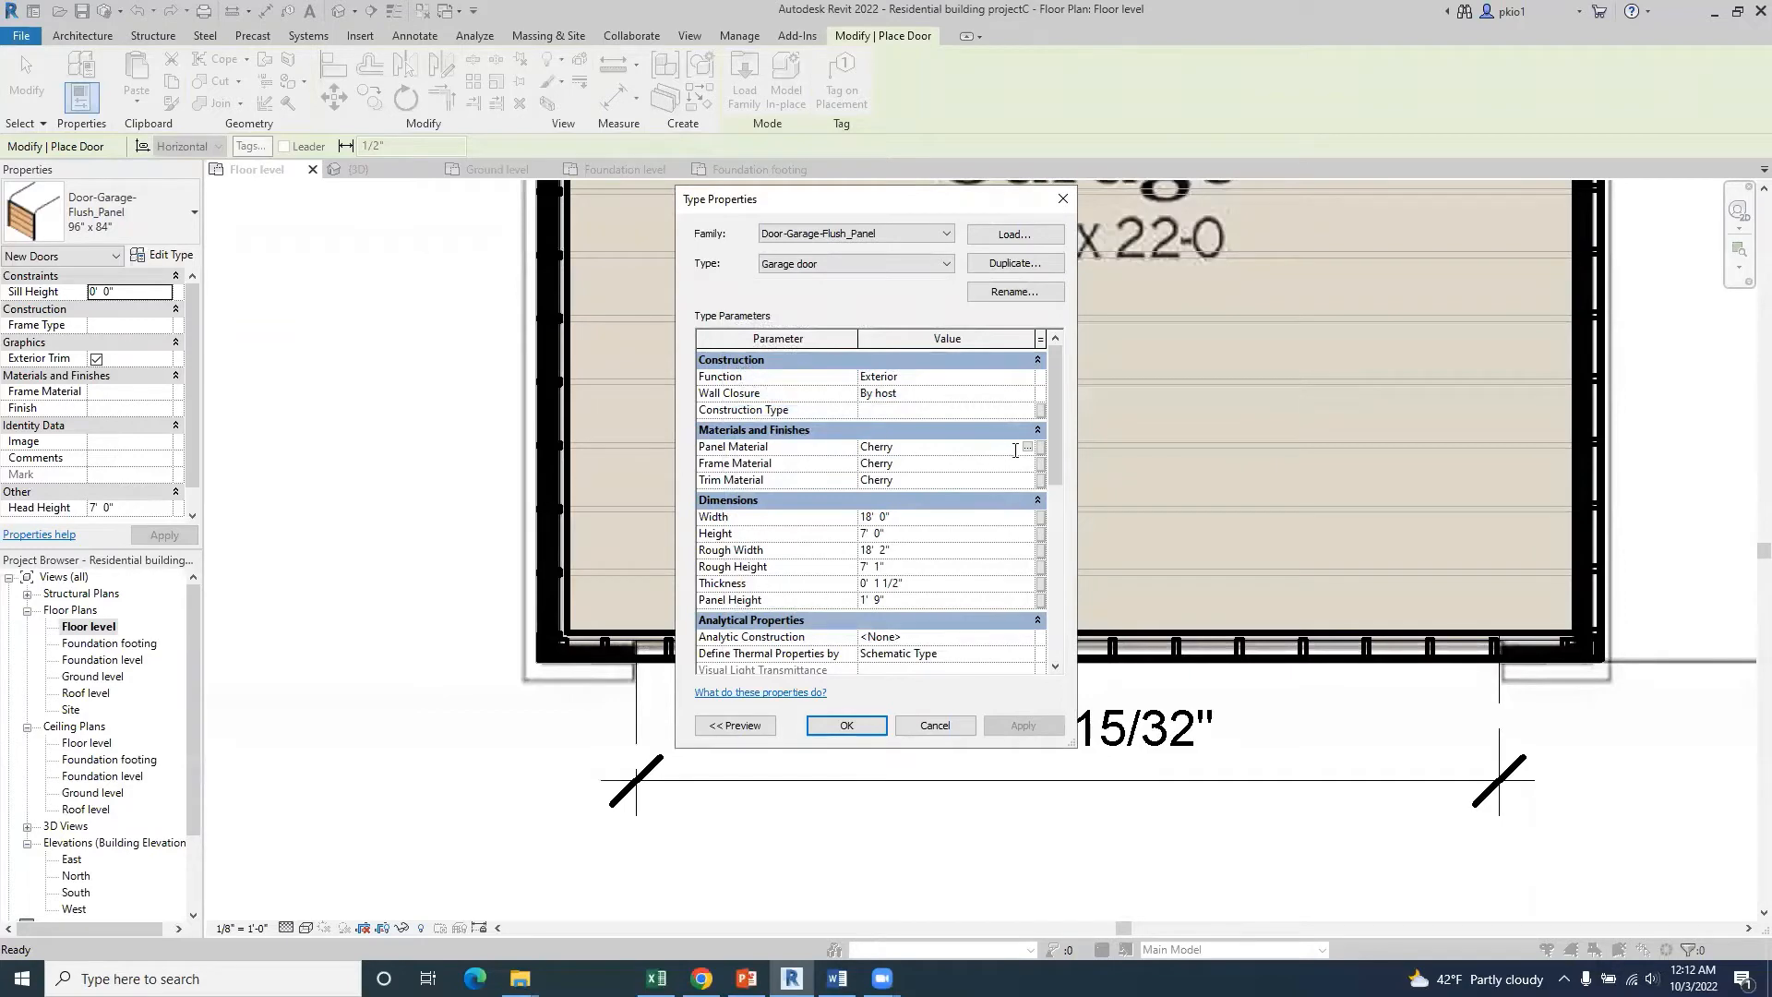
left_click(1027, 450)
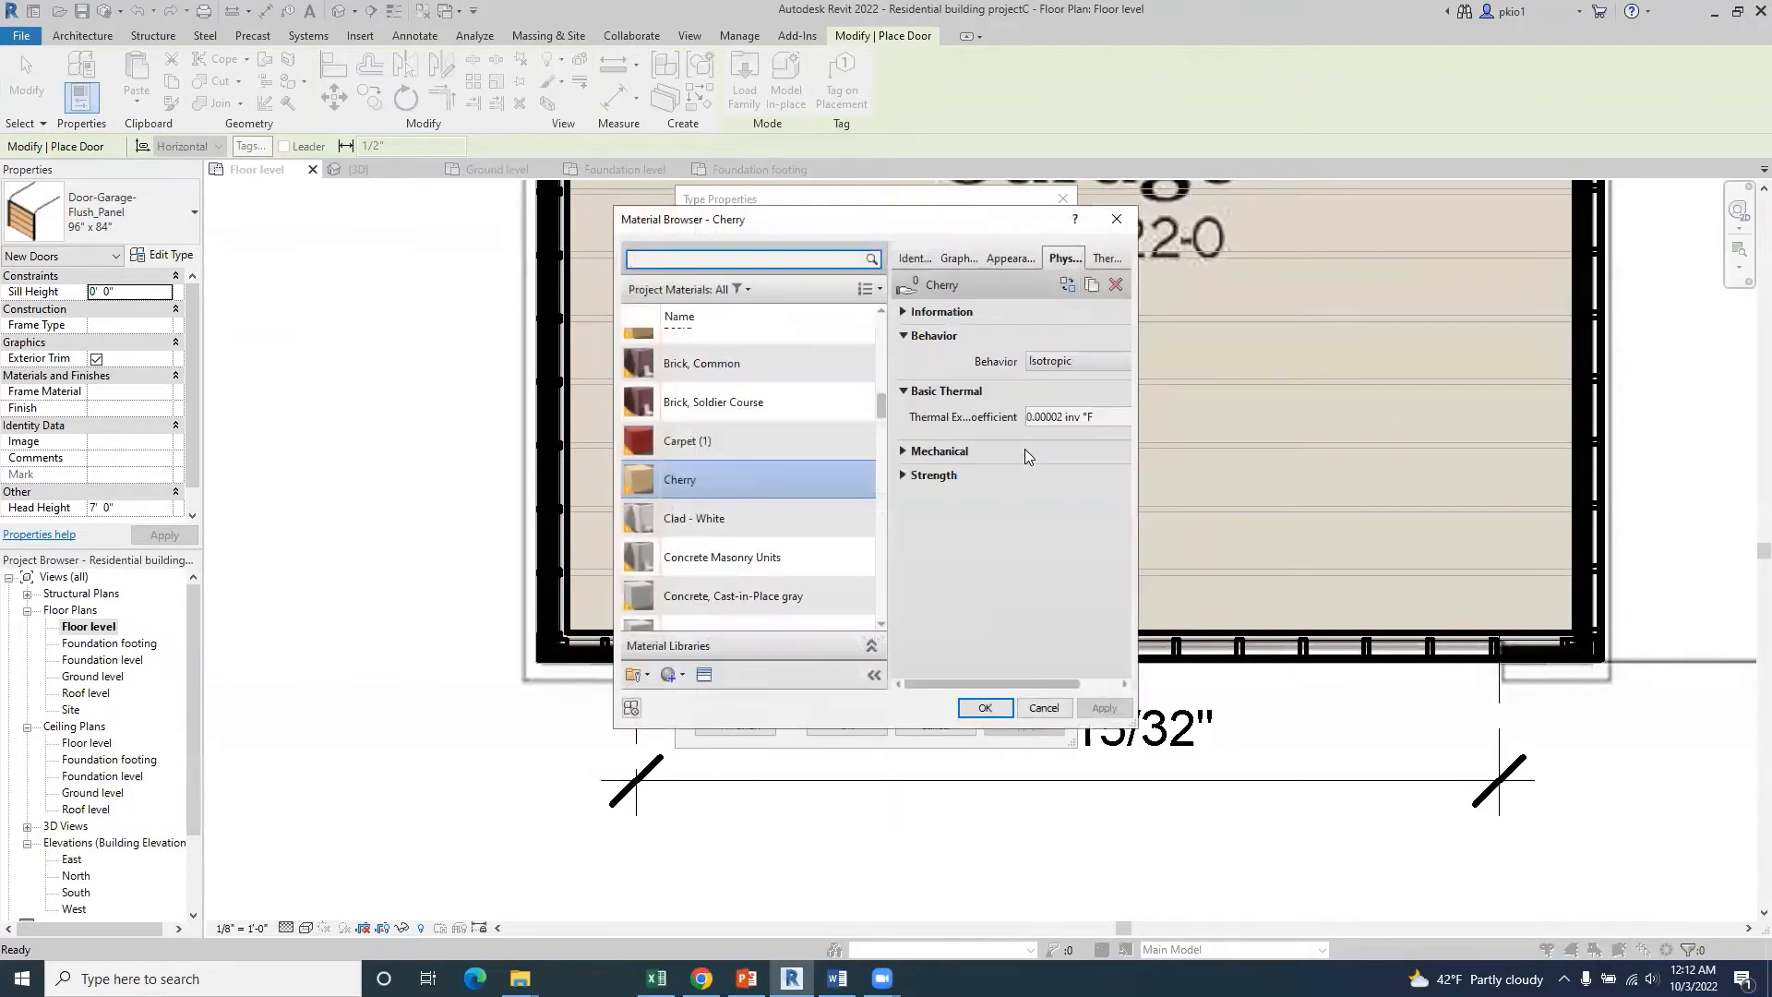
left_click_drag(882, 415, 887, 339)
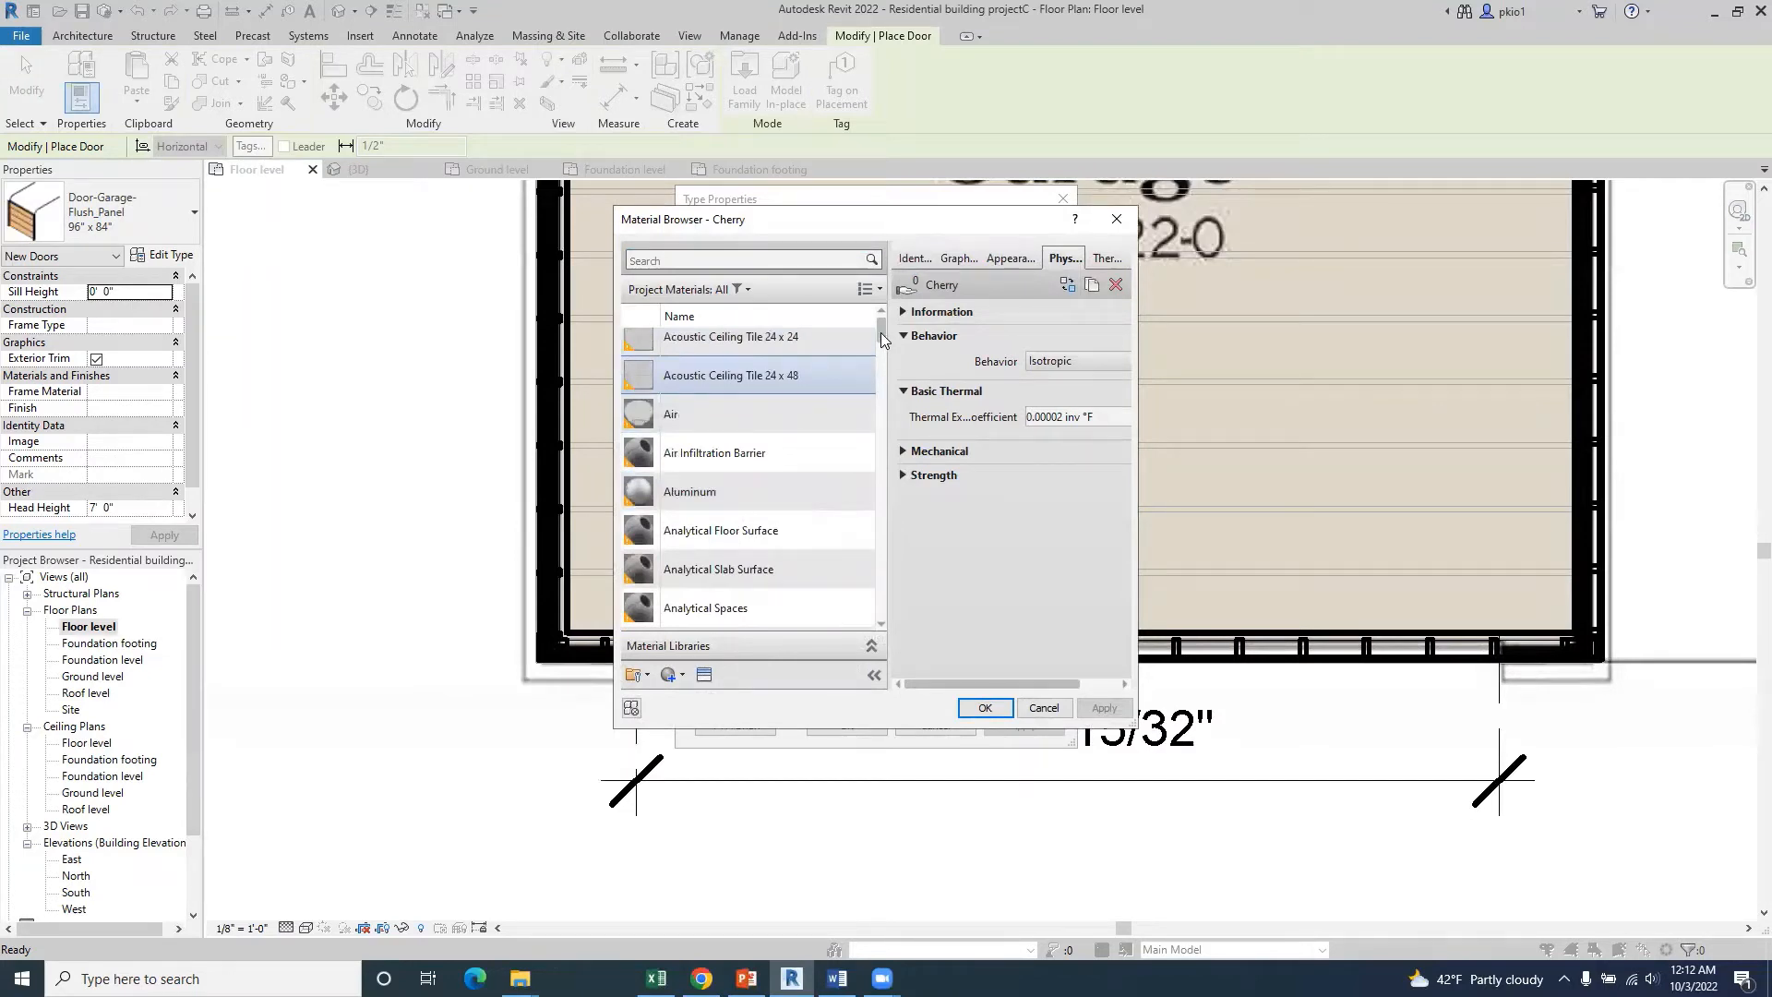
left_click_drag(881, 339, 881, 334)
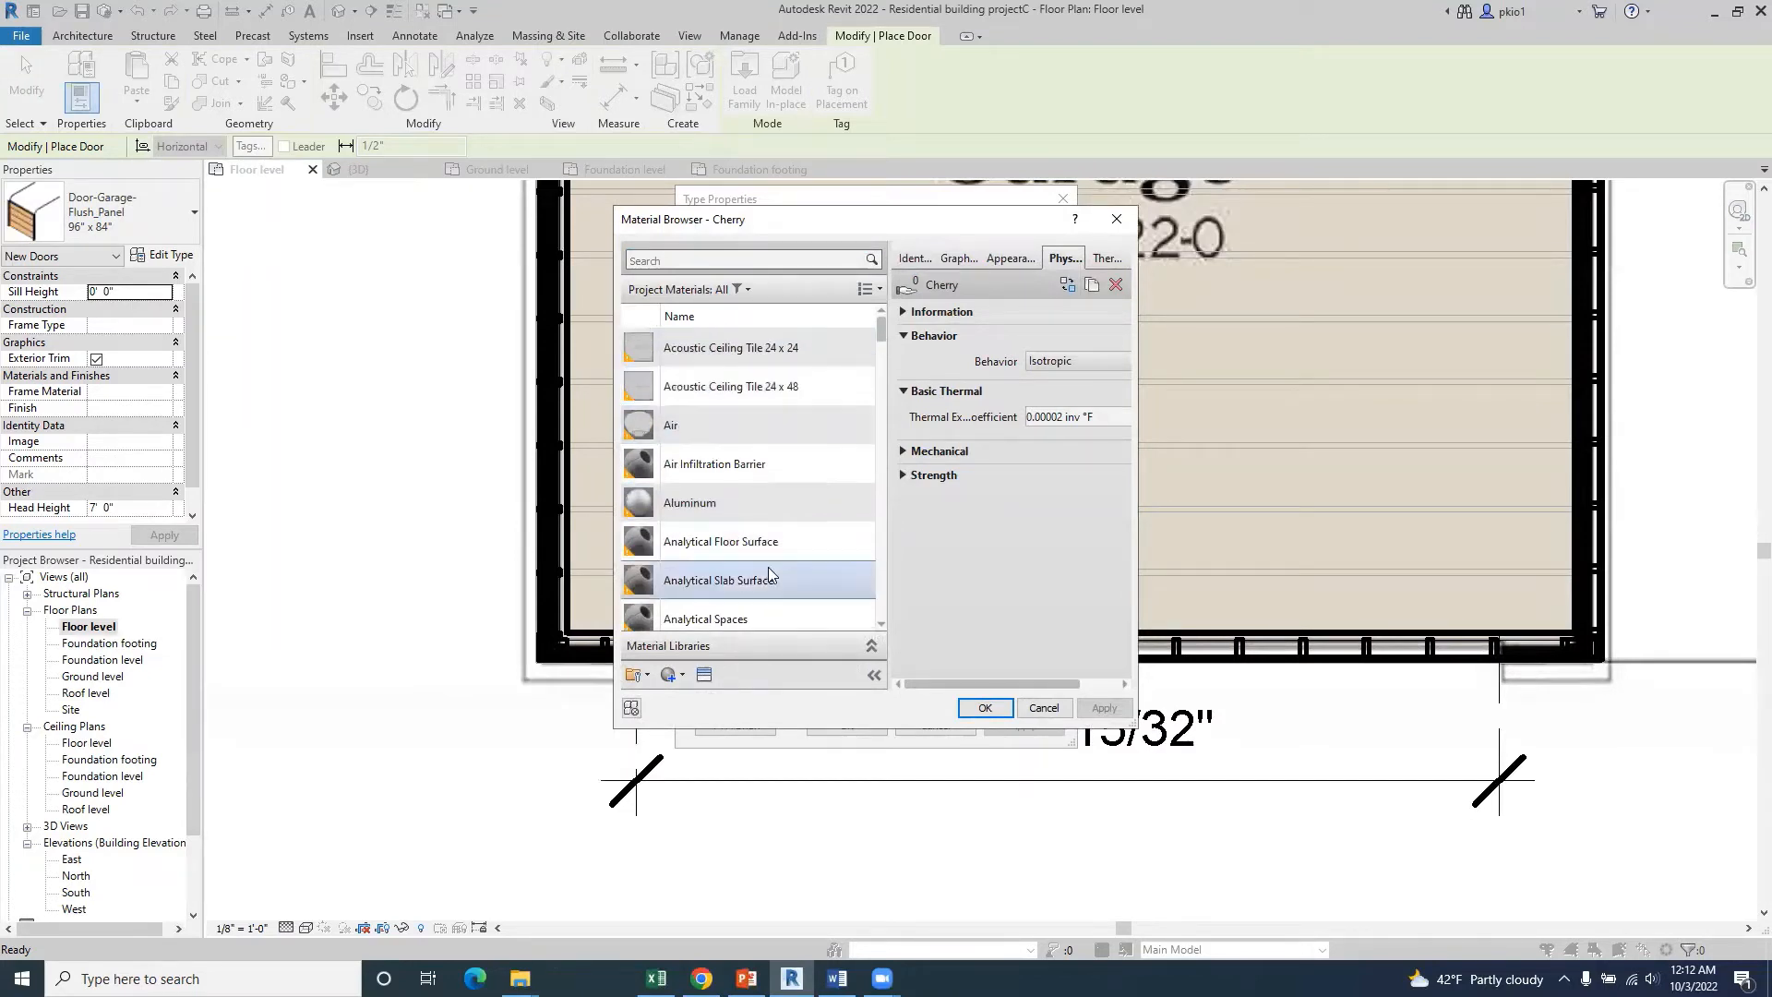
left_click(710, 511)
left_click(985, 708)
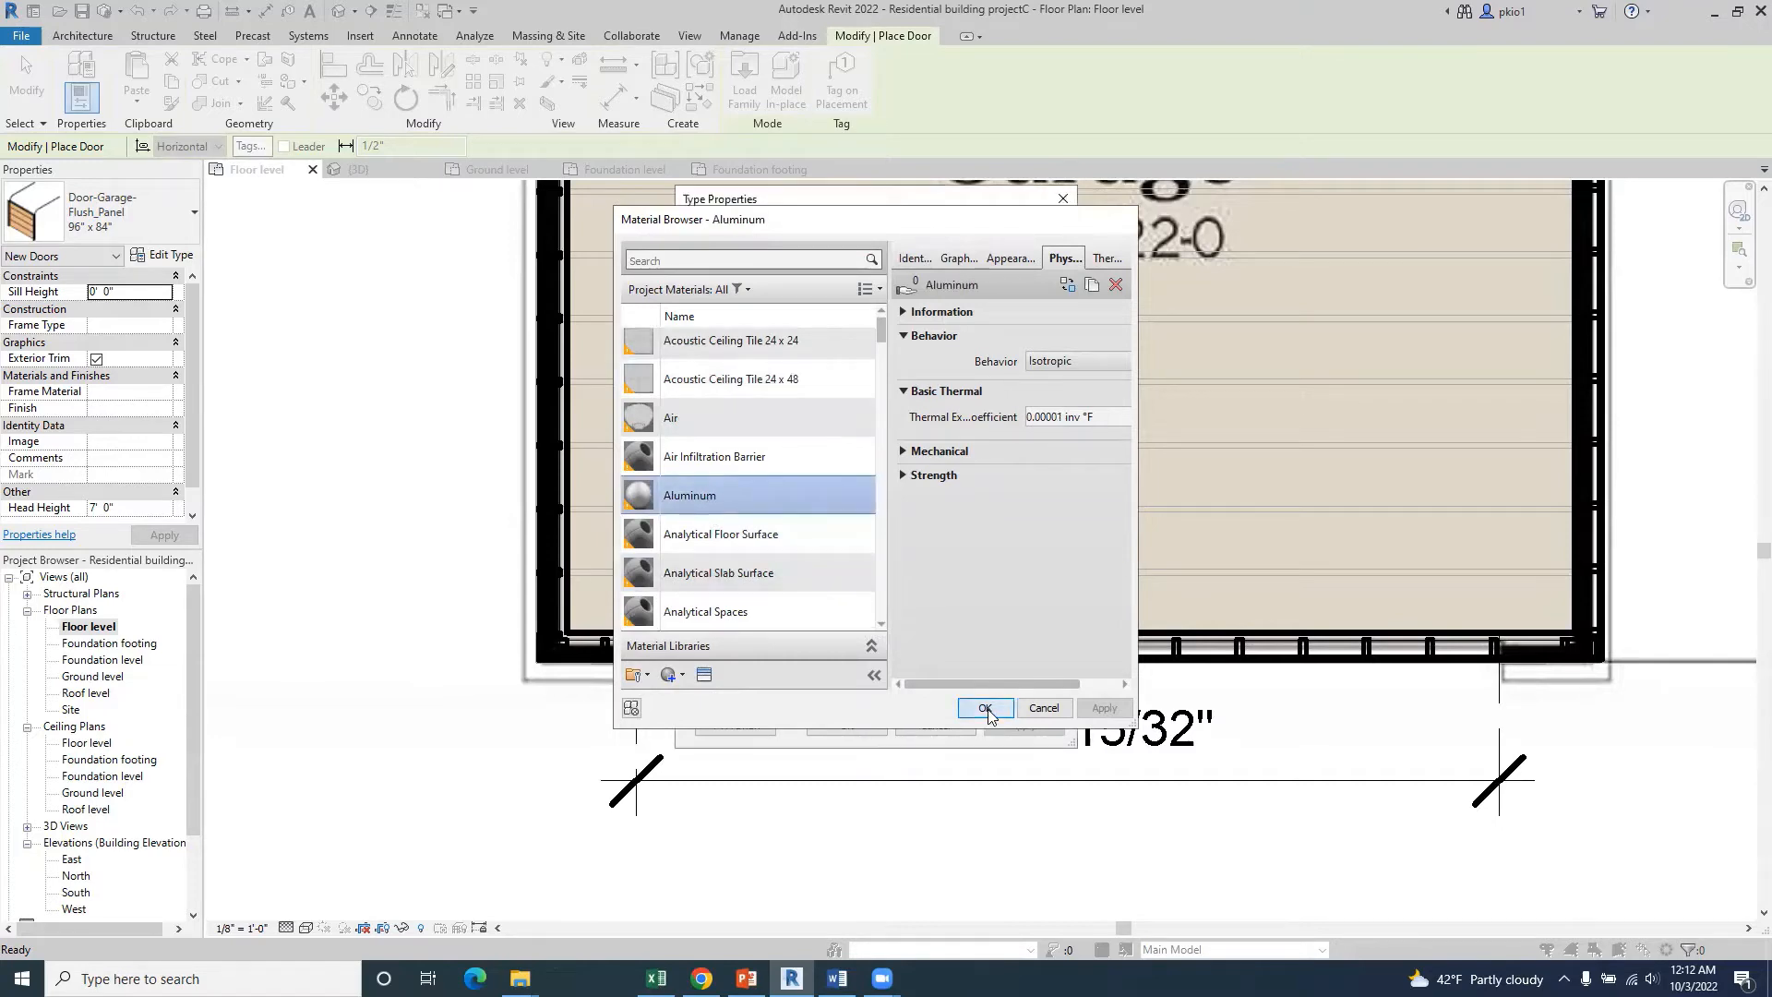
- Change the garage door type's frame material to Aluminum
left_click(1027, 466)
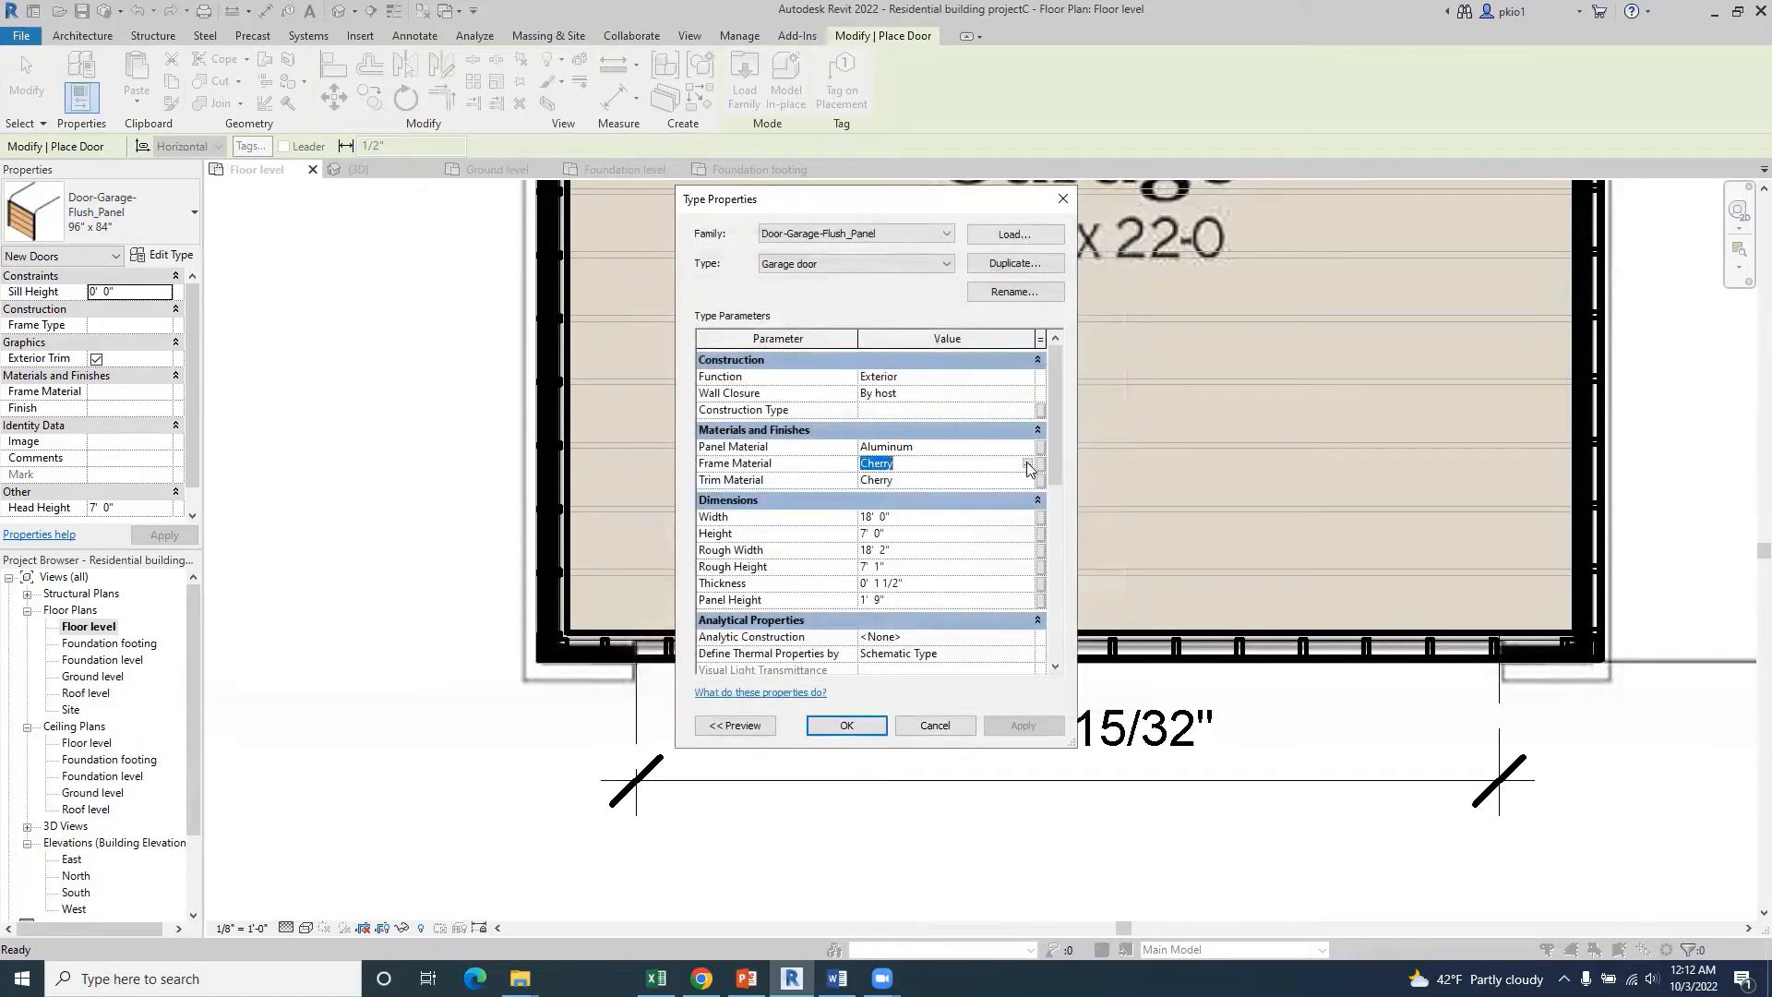
left_click(1027, 464)
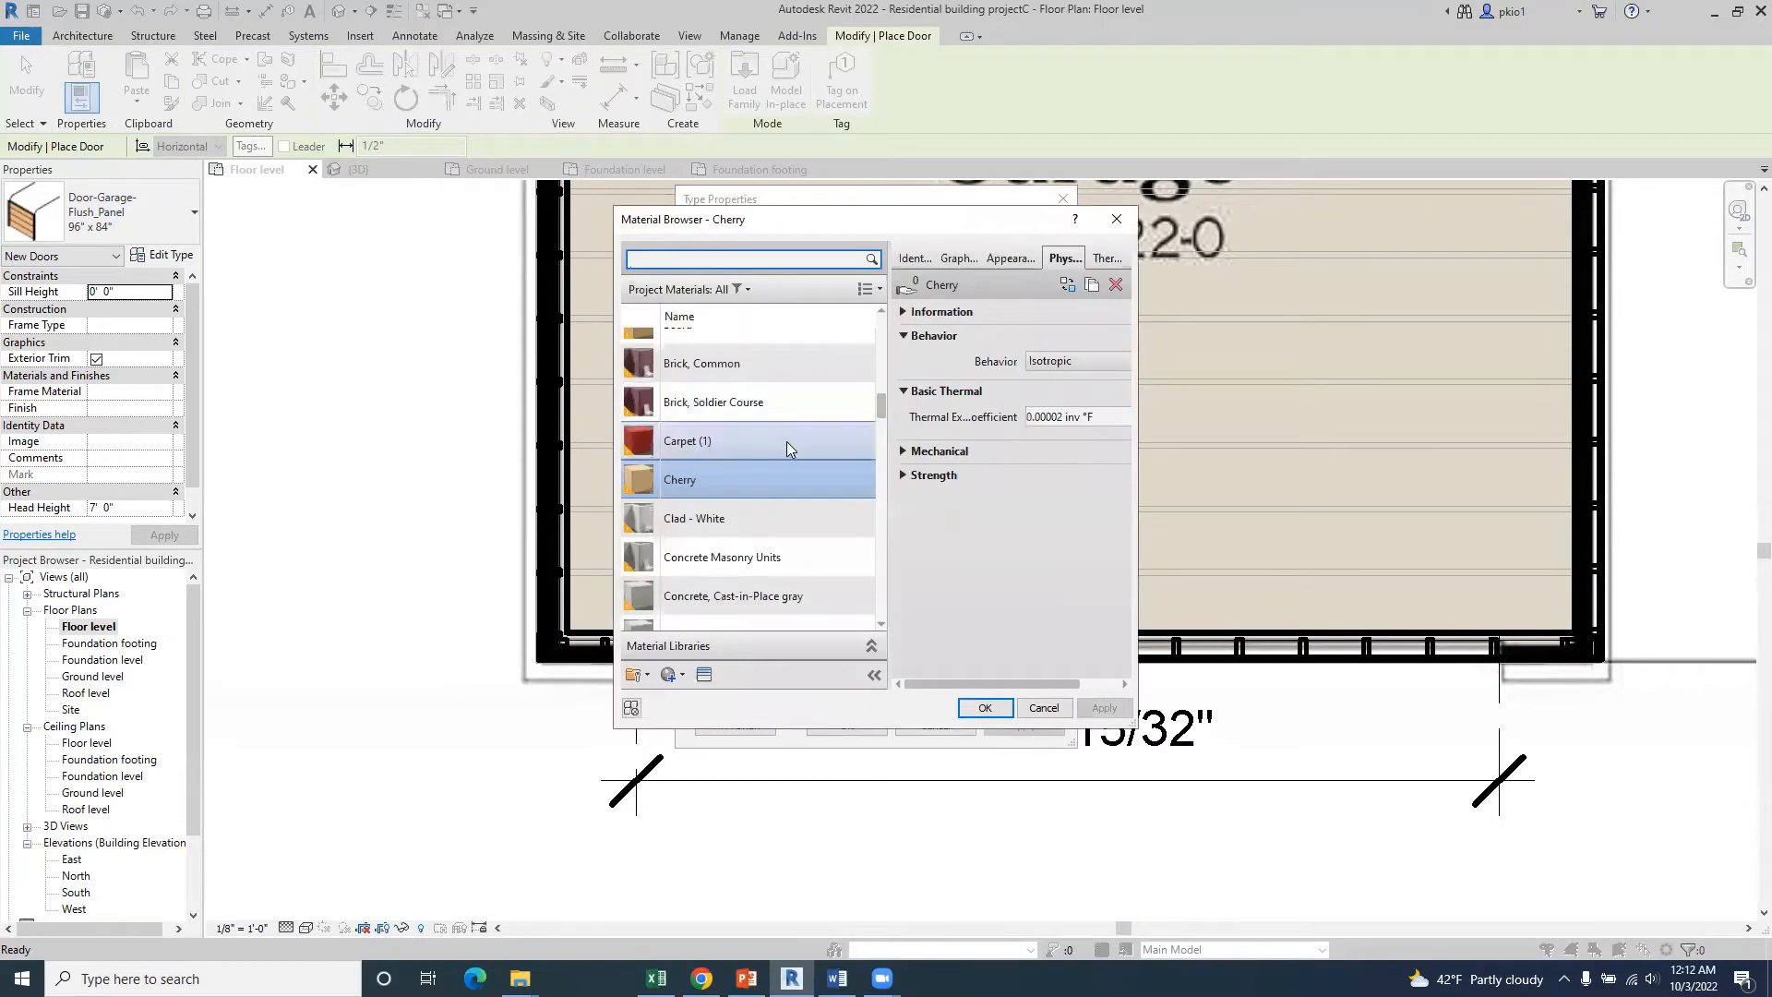
scroll(792, 427, "up", 3)
scroll(791, 427, "up", 6)
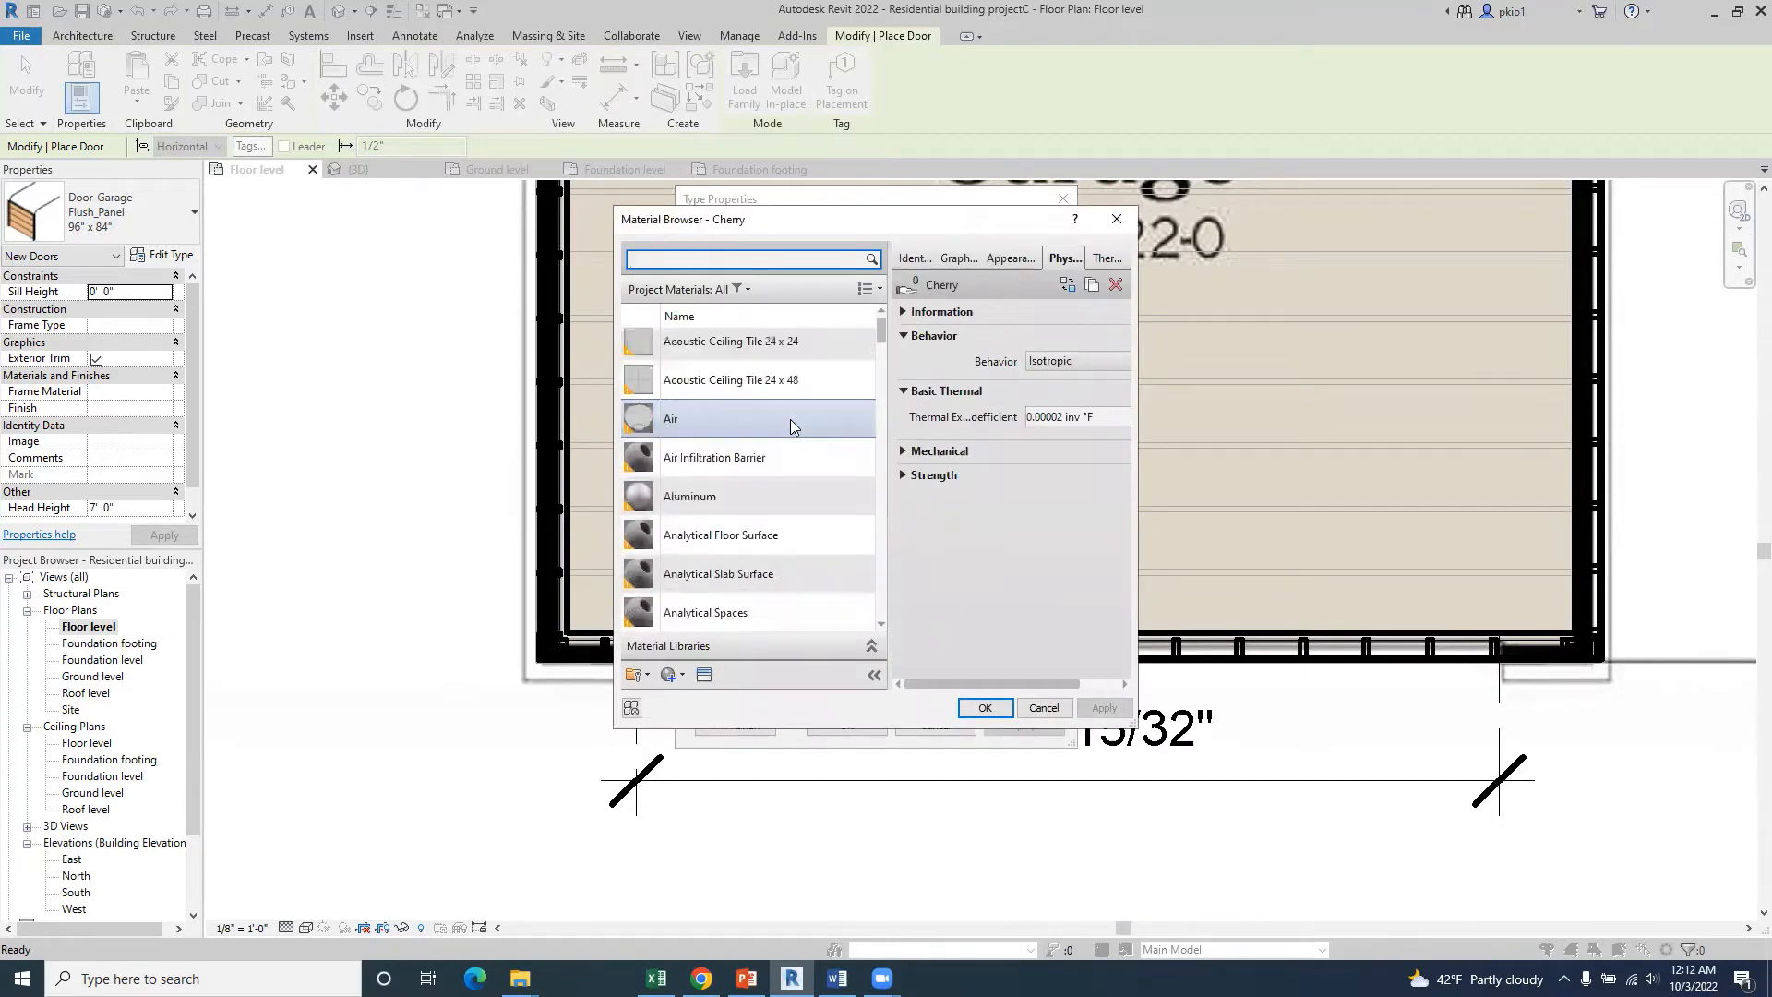
left_click(757, 496)
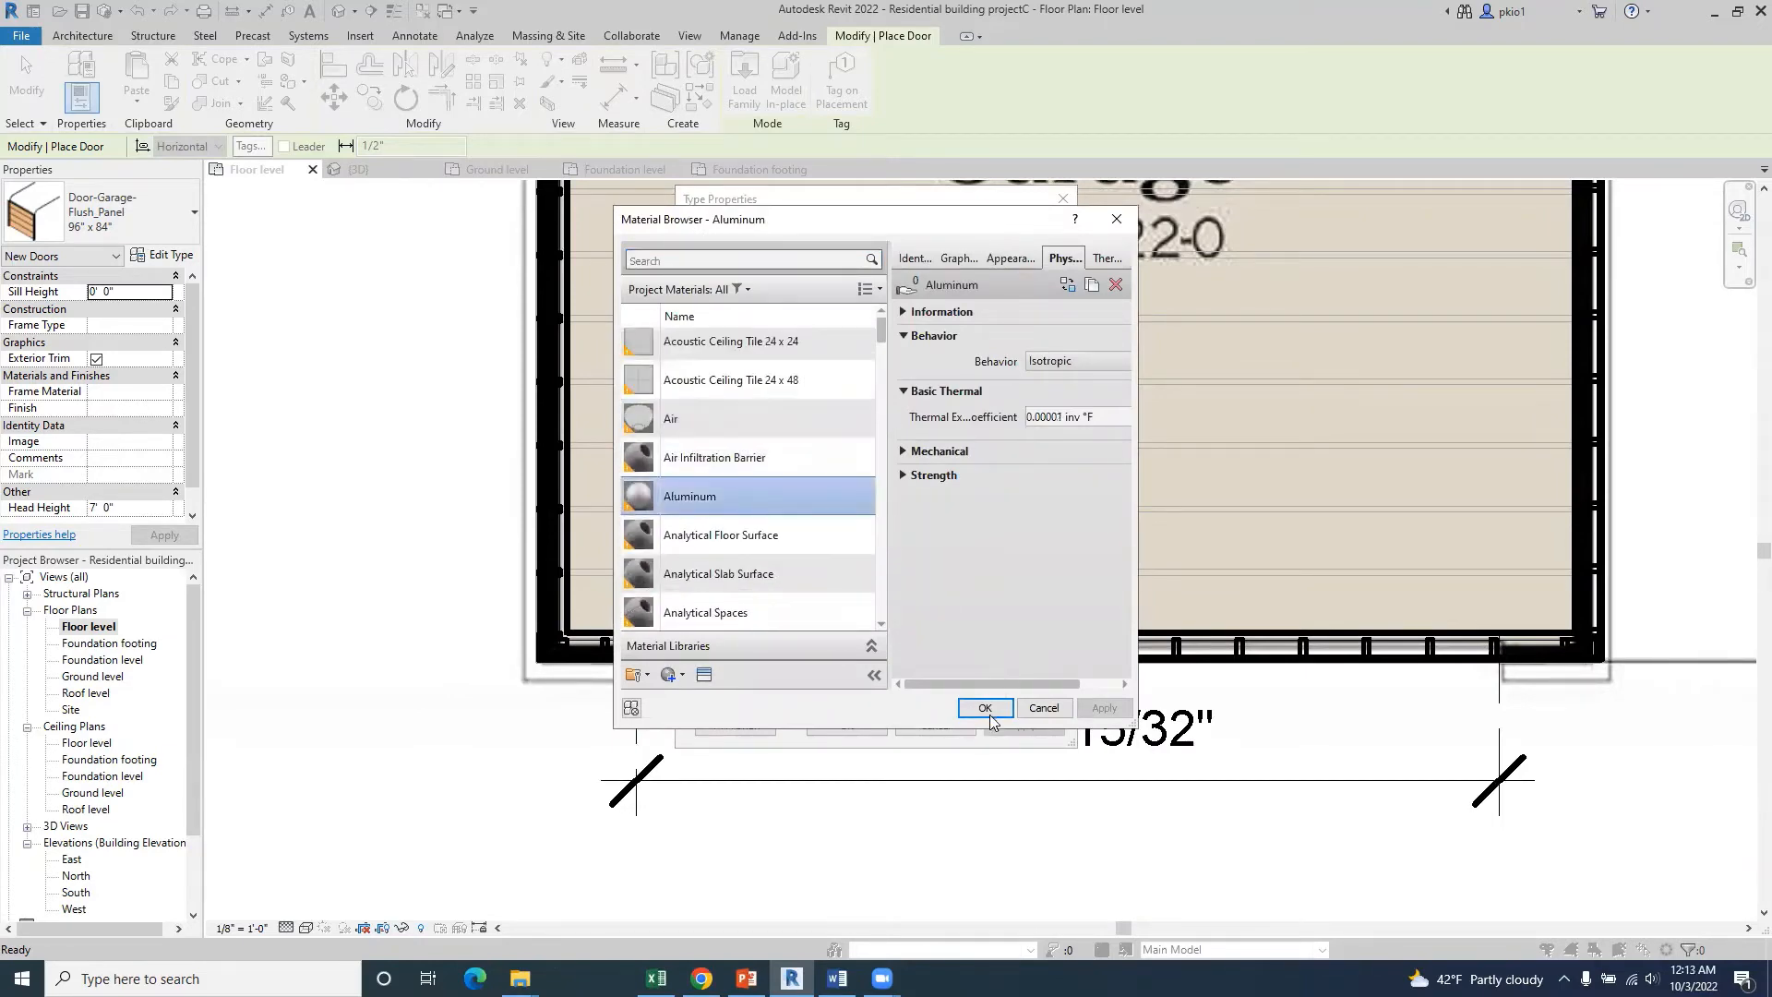
left_click(994, 712)
- Set the garage door type's trim material to Aluminum and accept the type properties
left_click(976, 480)
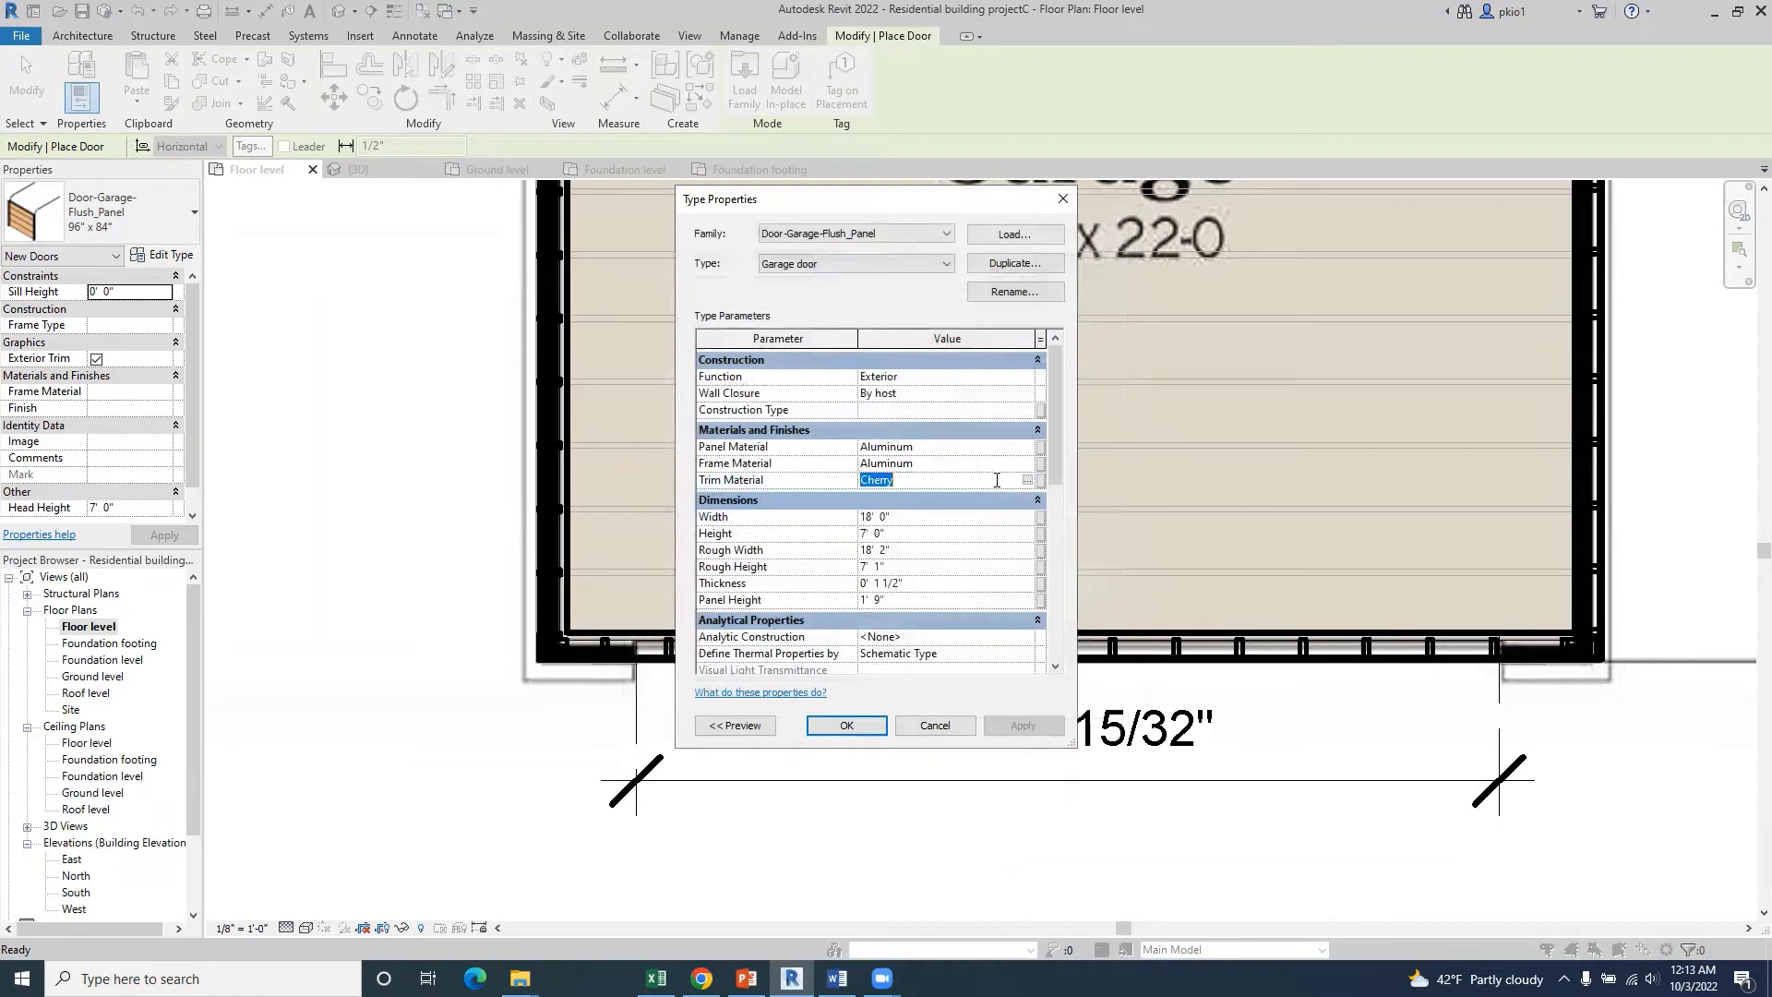
left_click(1027, 482)
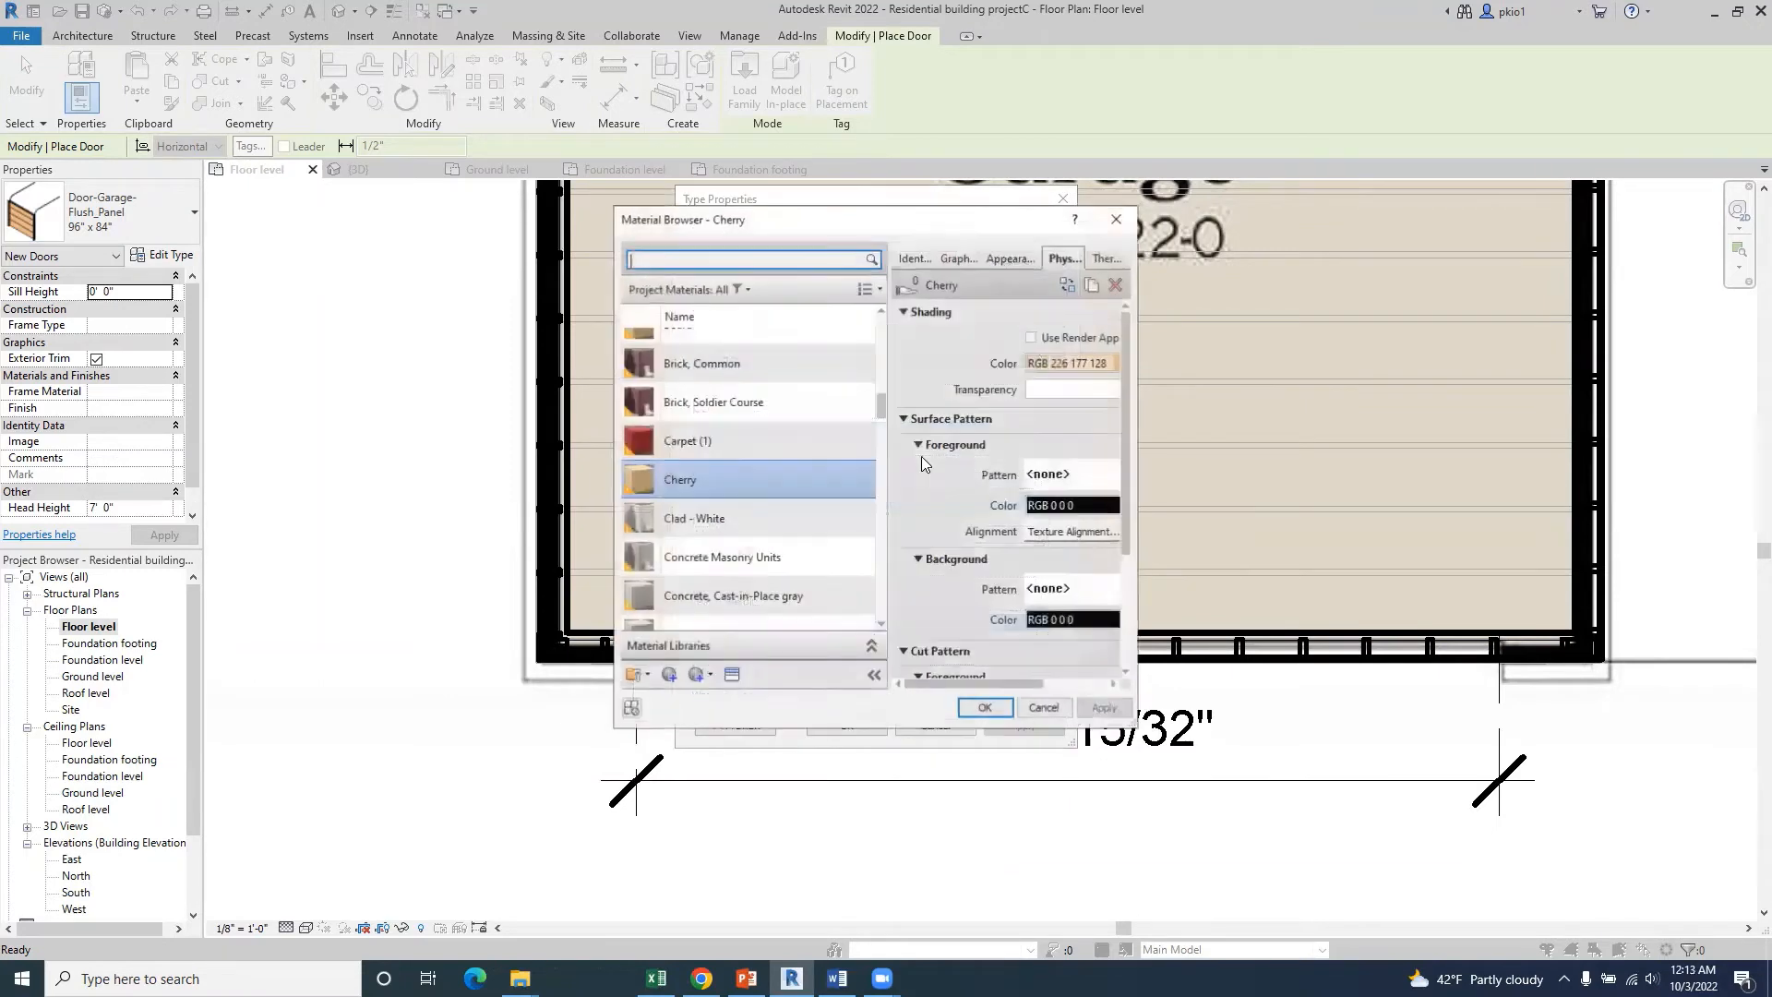
scroll(791, 397, "up", 3)
scroll(791, 399, "up", 3)
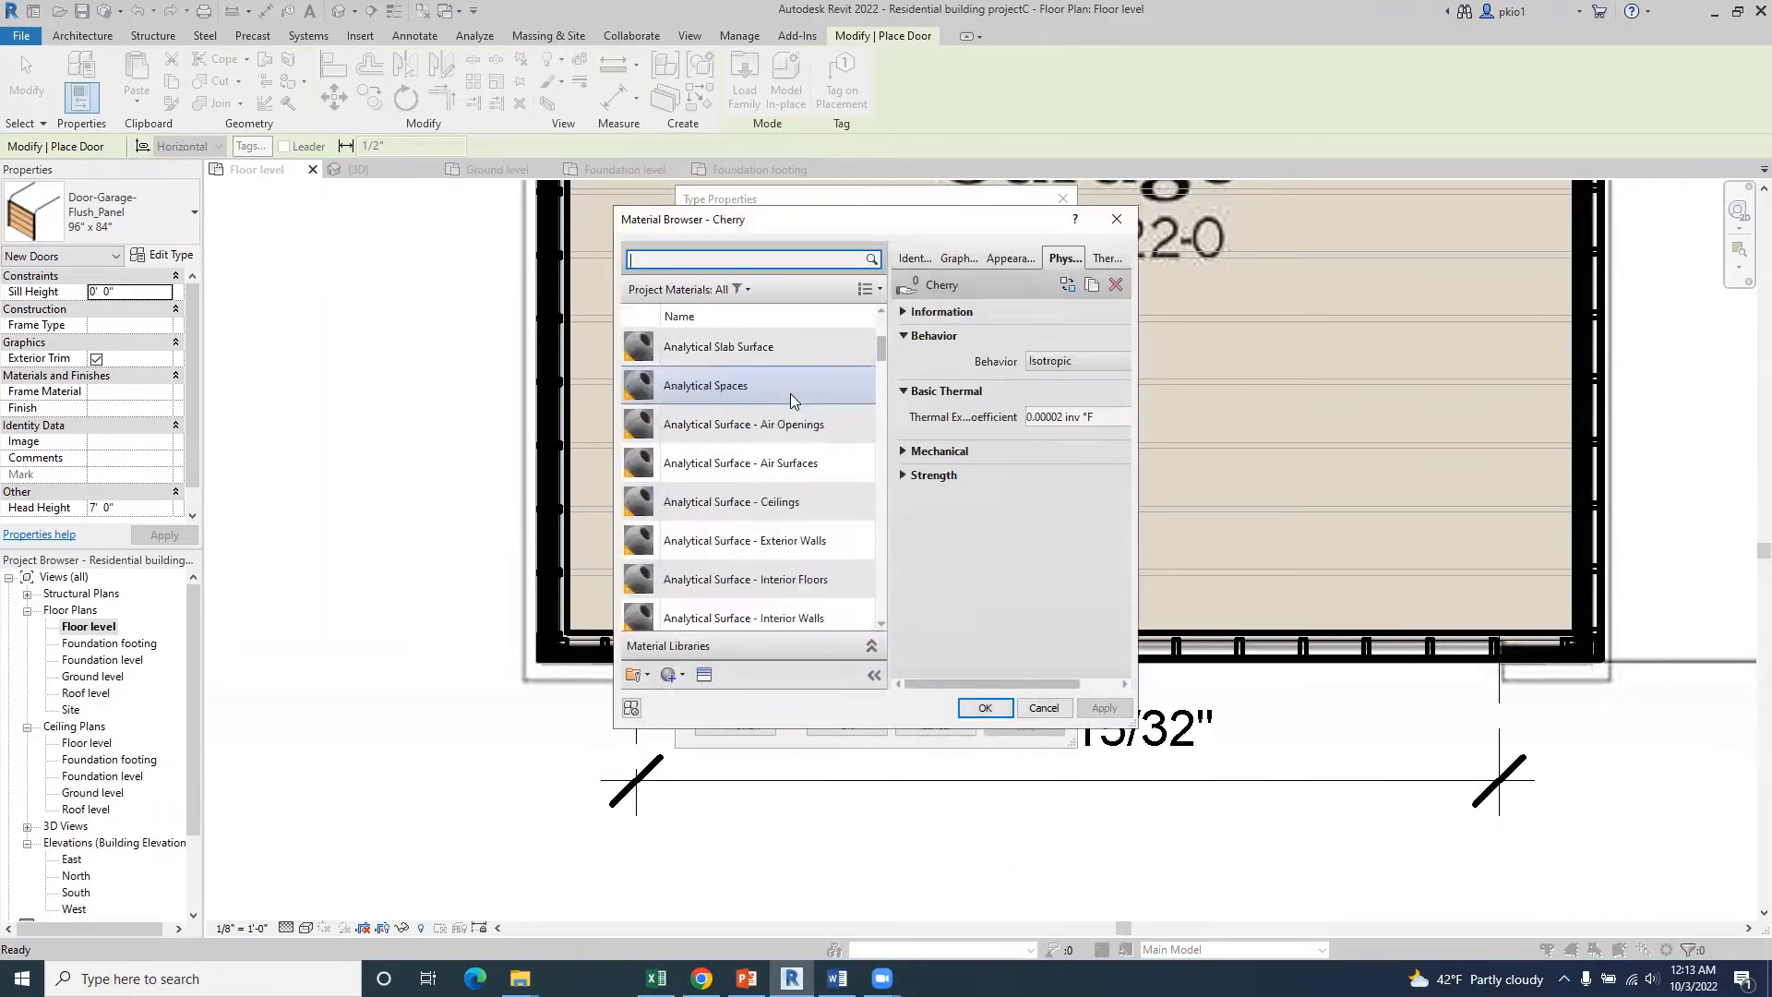
scroll(791, 399, "up", 3)
left_click(787, 384)
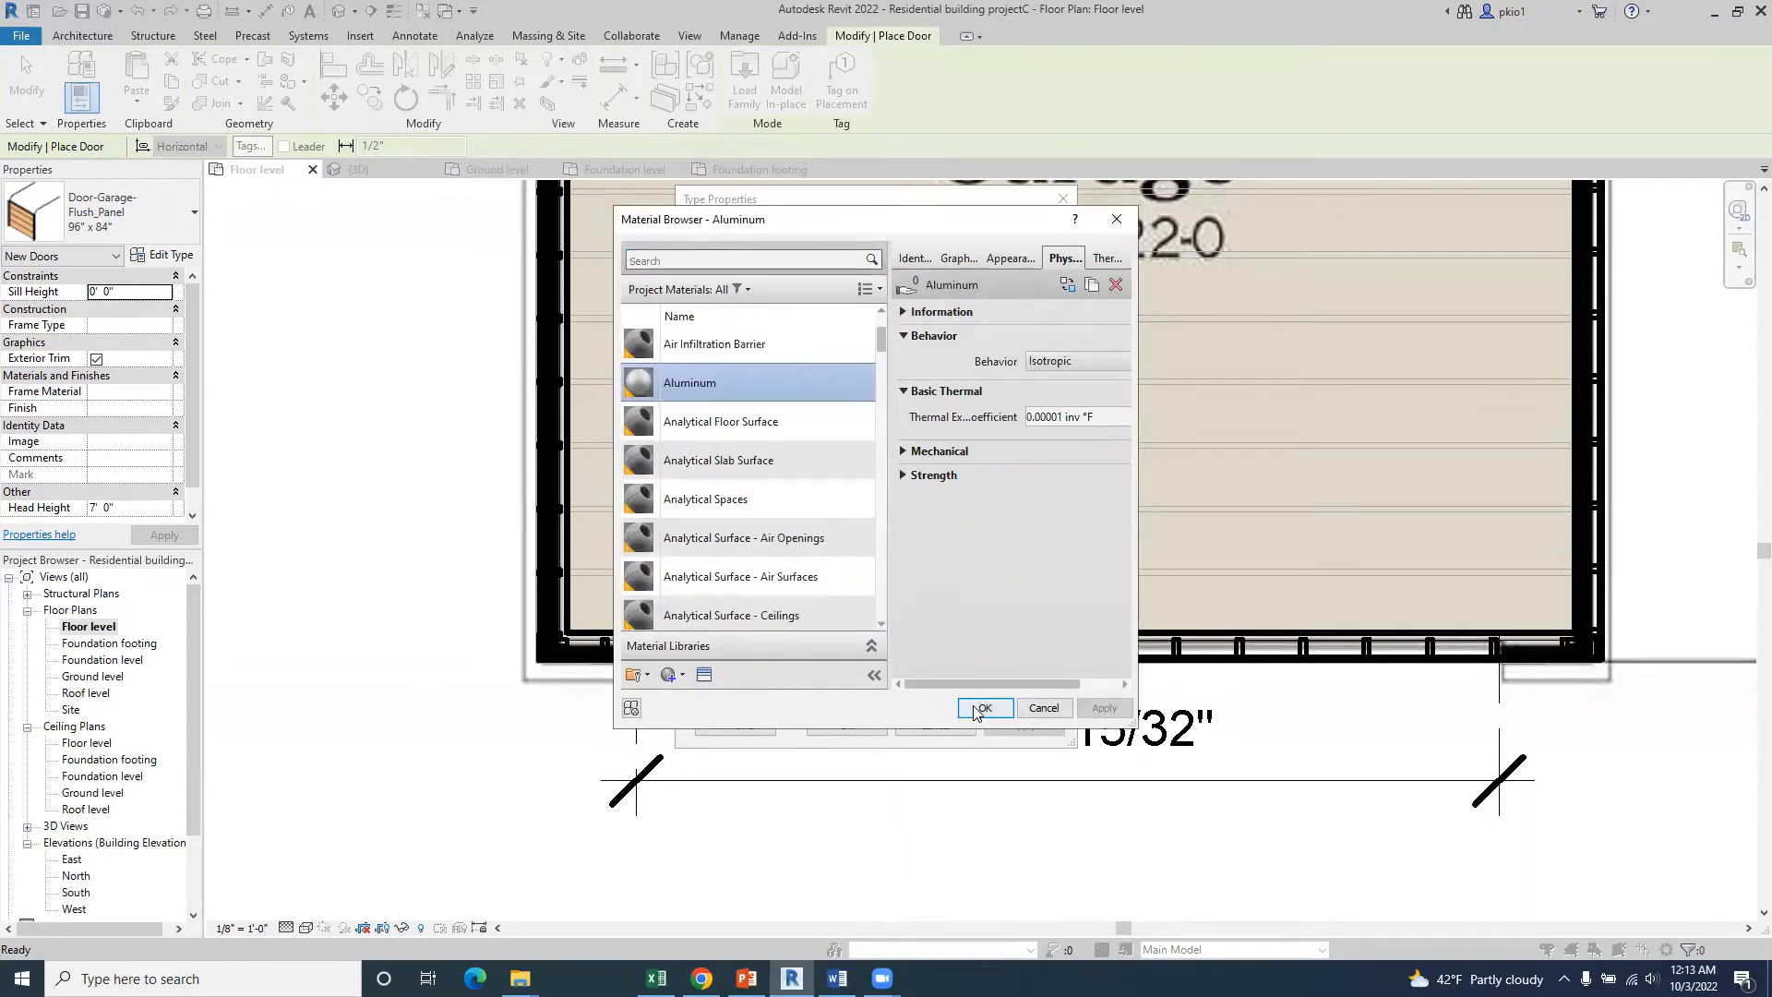
left_click(981, 708)
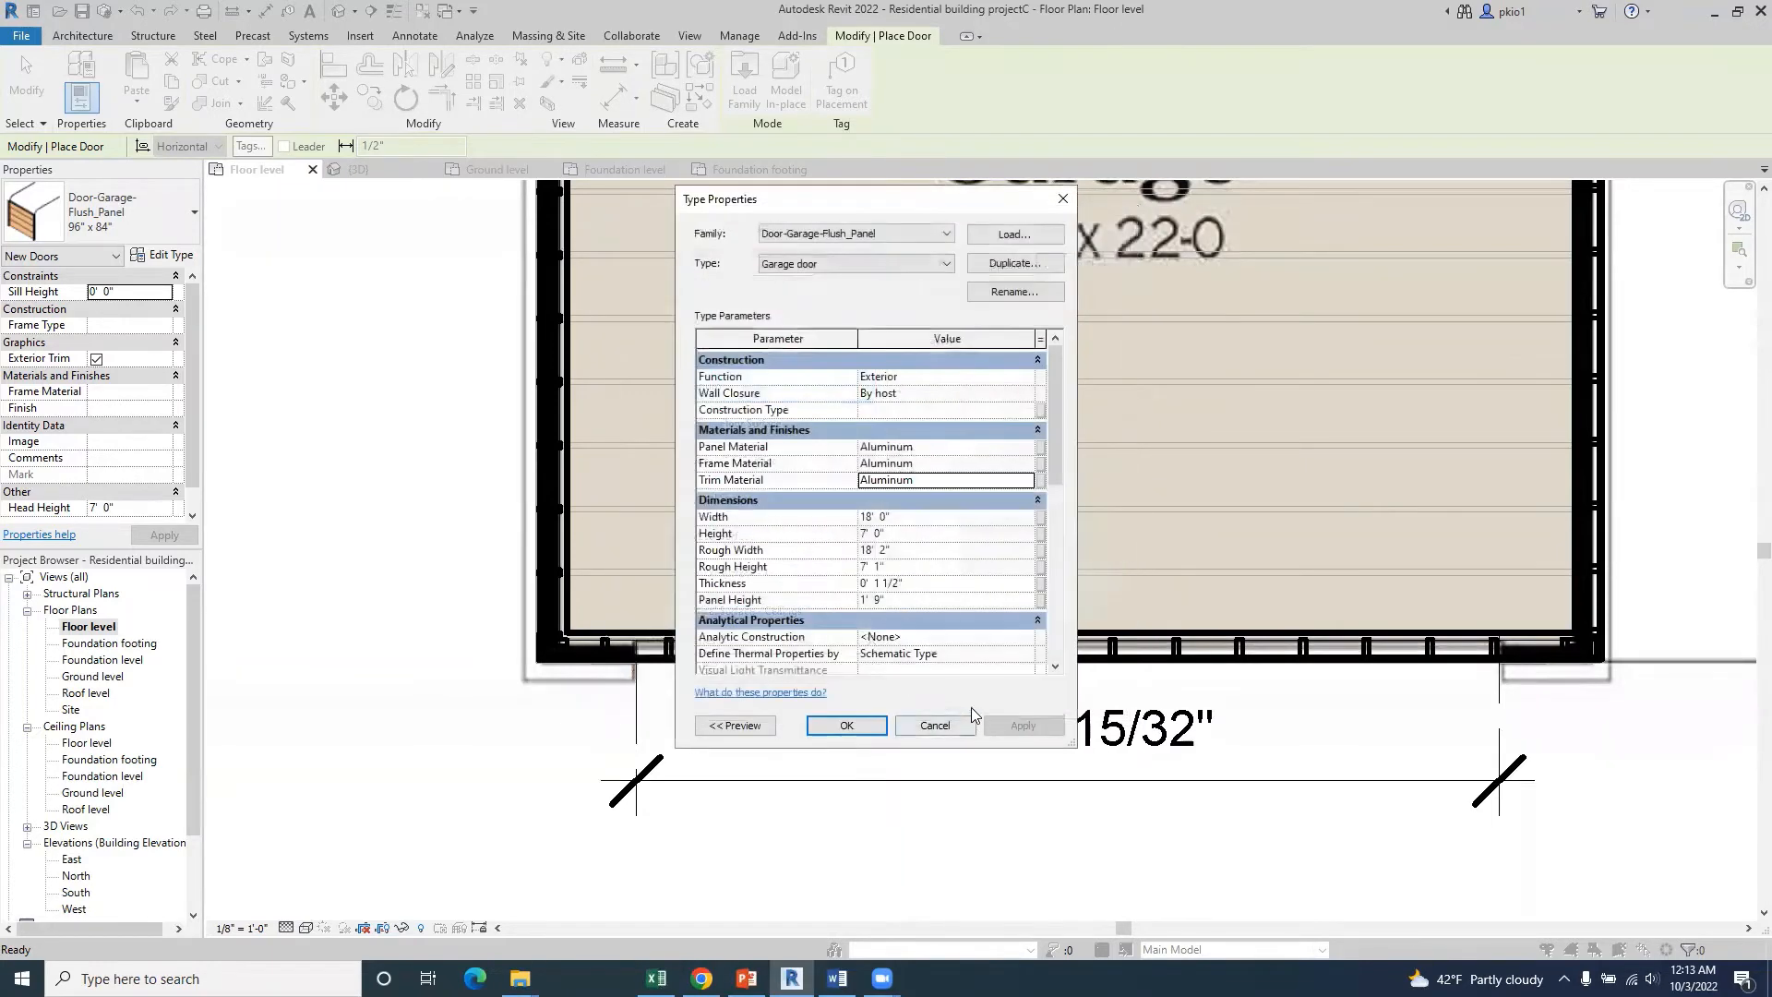
left_click(846, 726)
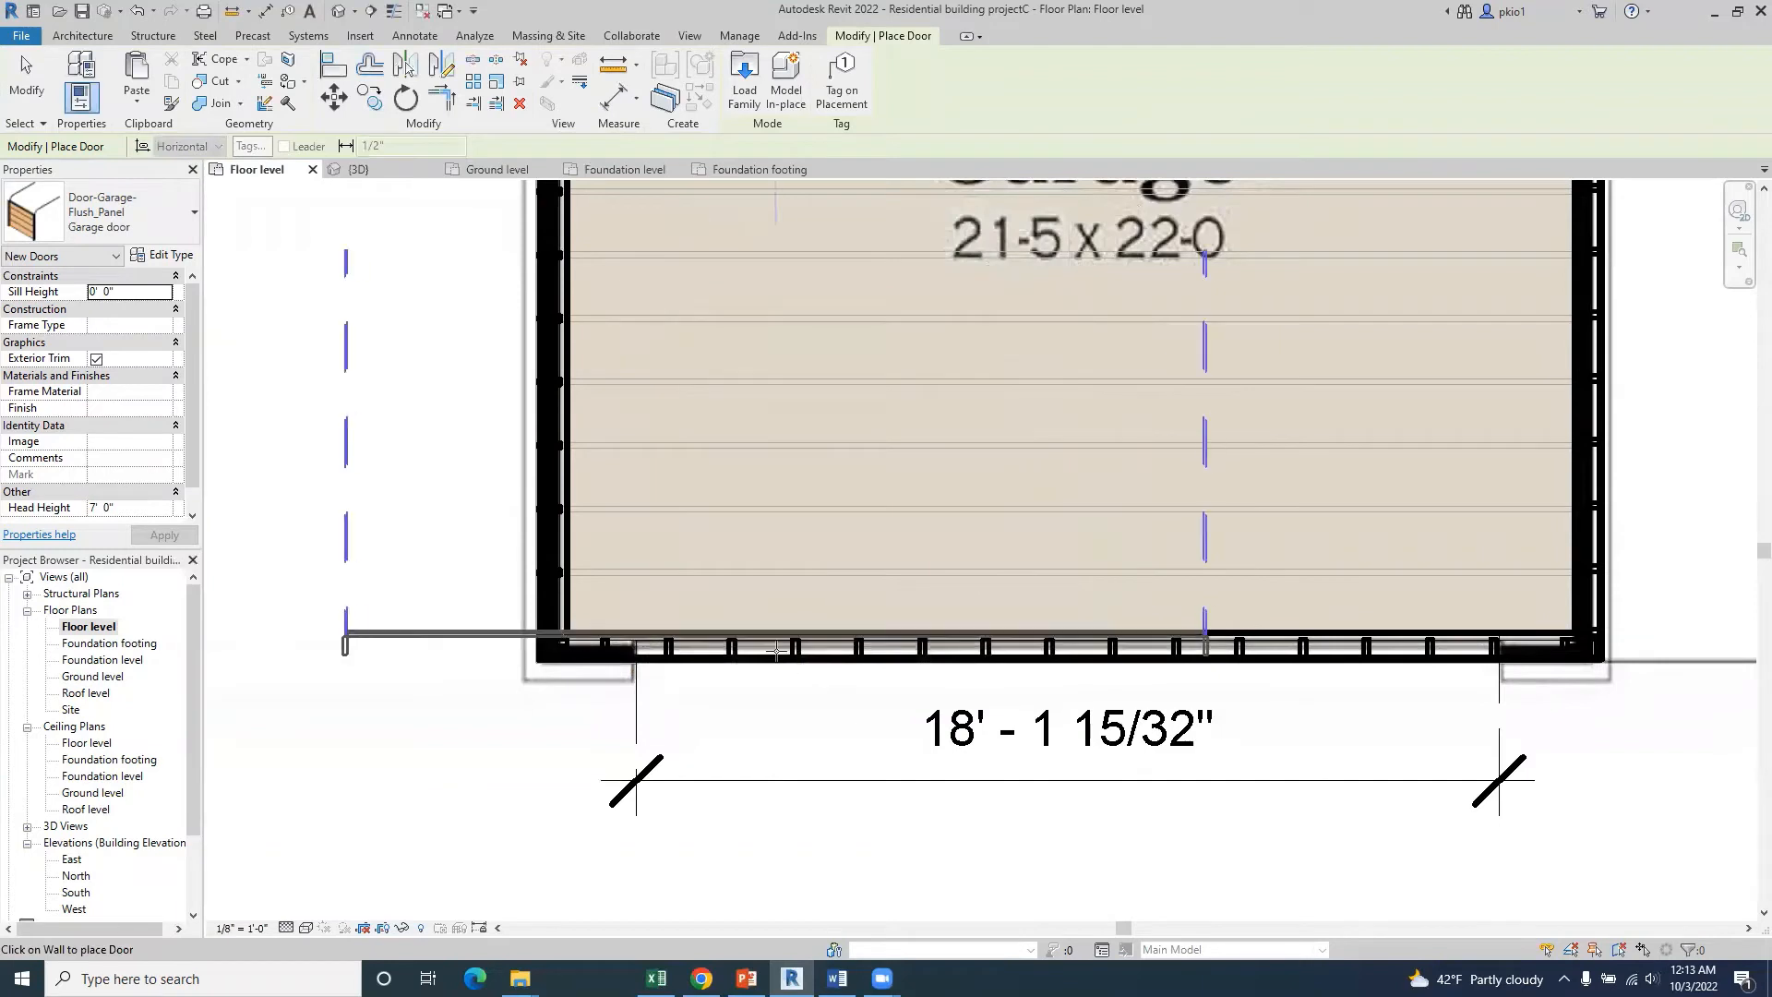
- Place the garage door centred in the garage's front wall, about 10' 10 1/2" from each side wall, and end door placement
left_click(1060, 659)
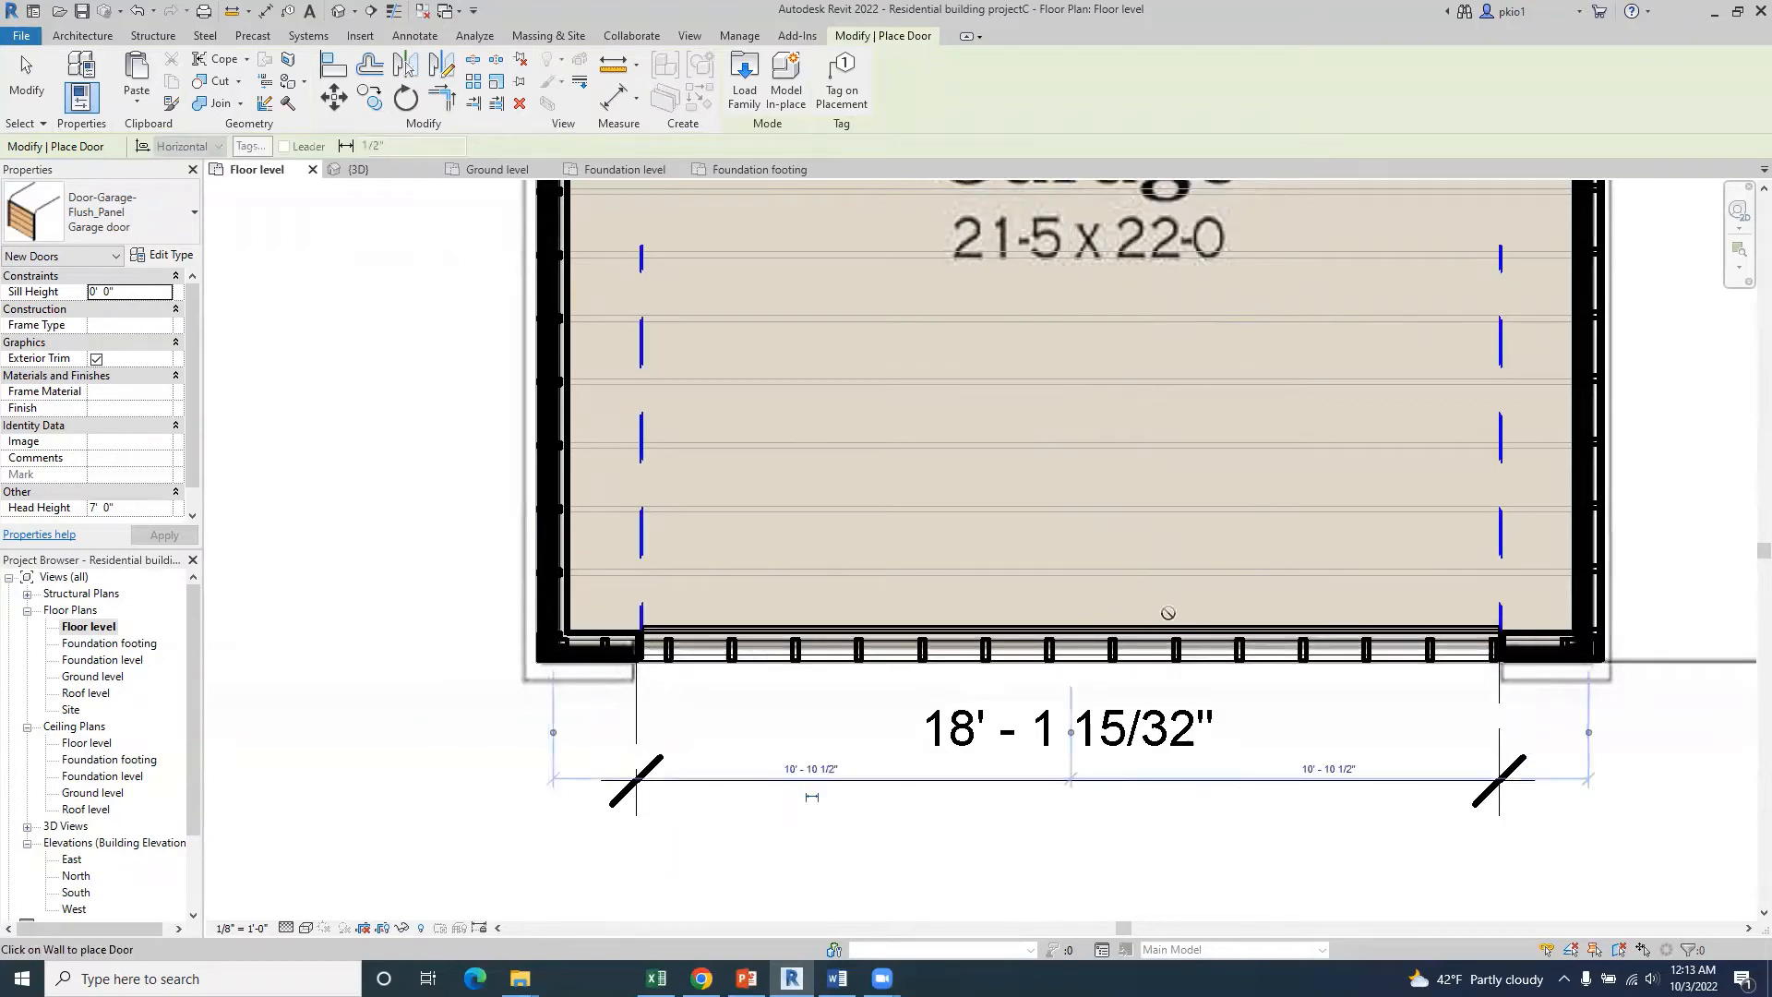
scroll(1105, 696, "down", 5)
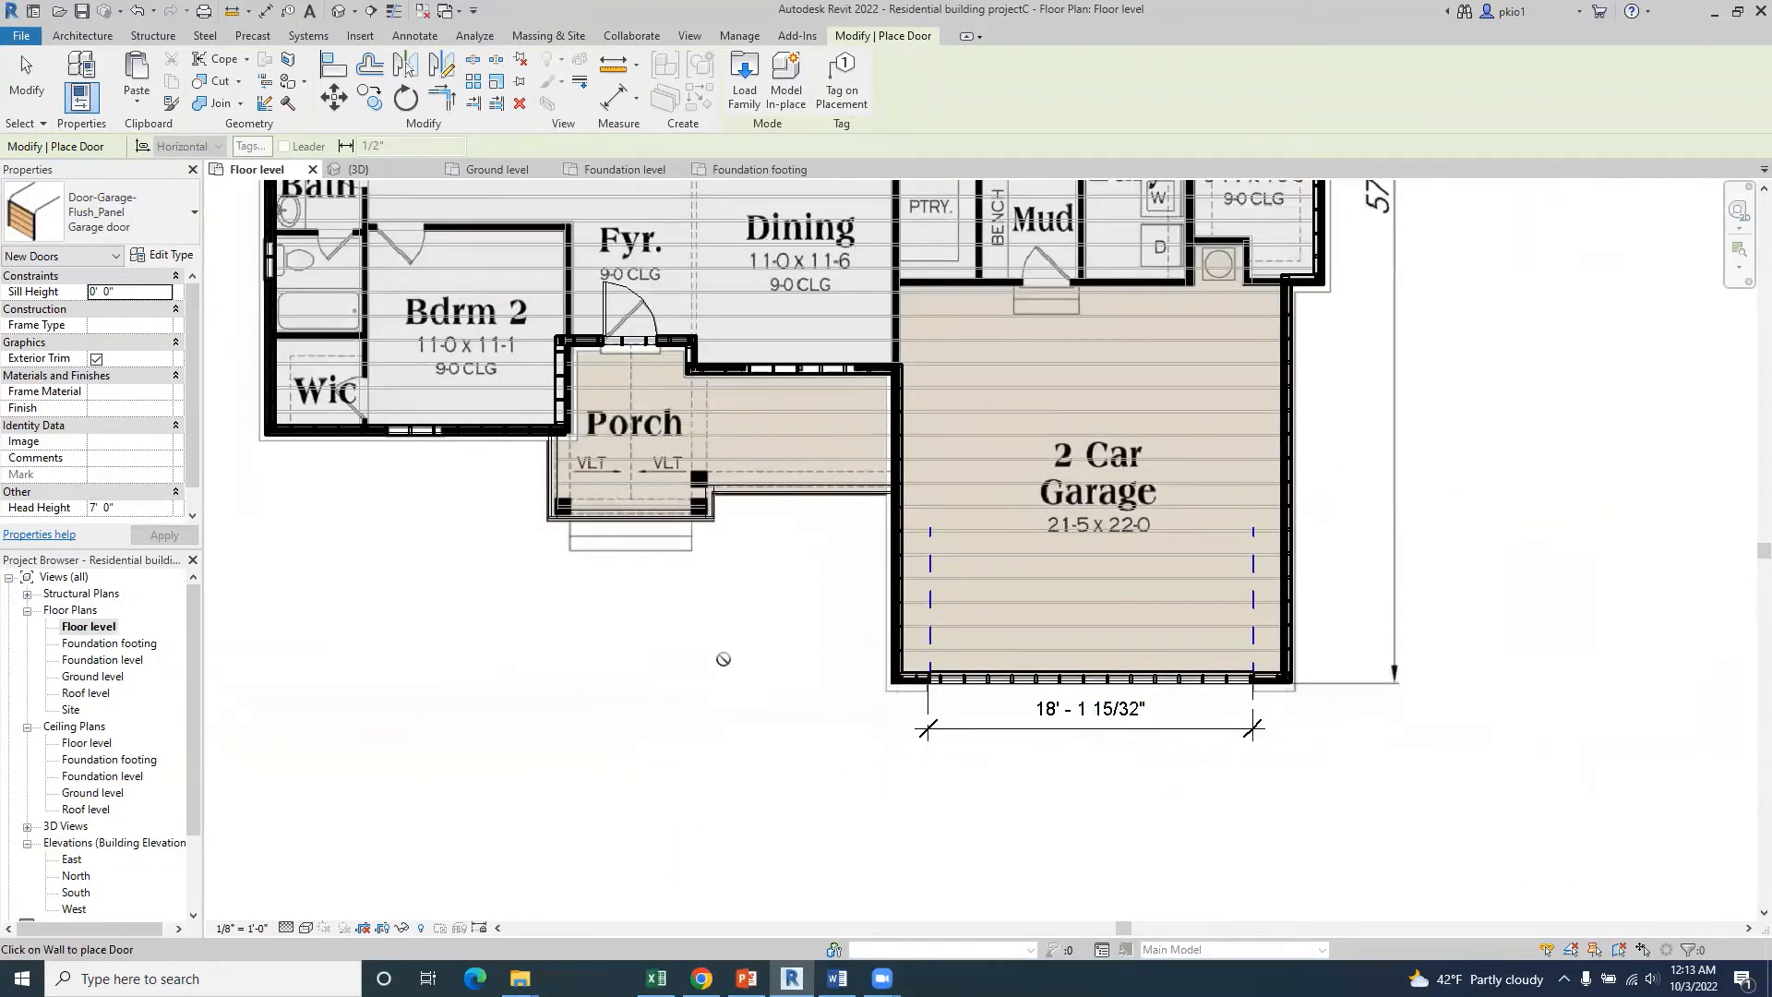
scroll(724, 659, "down", 2)
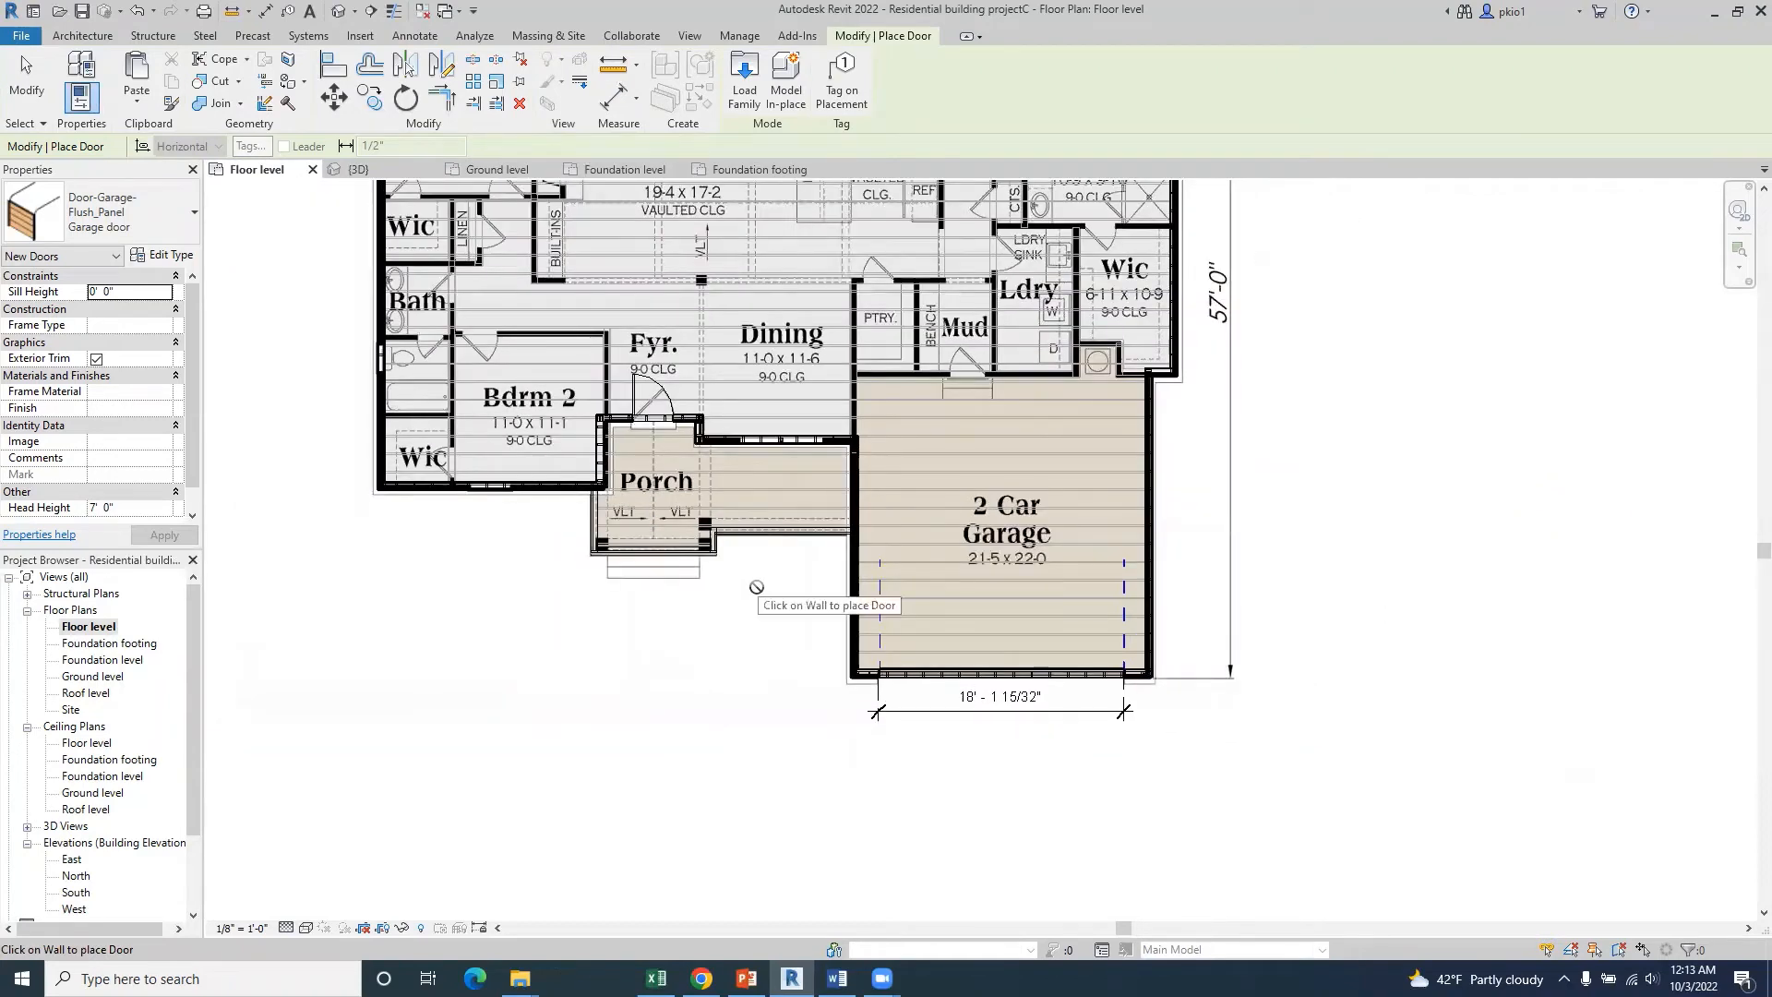
scroll(751, 680, "down", 3)
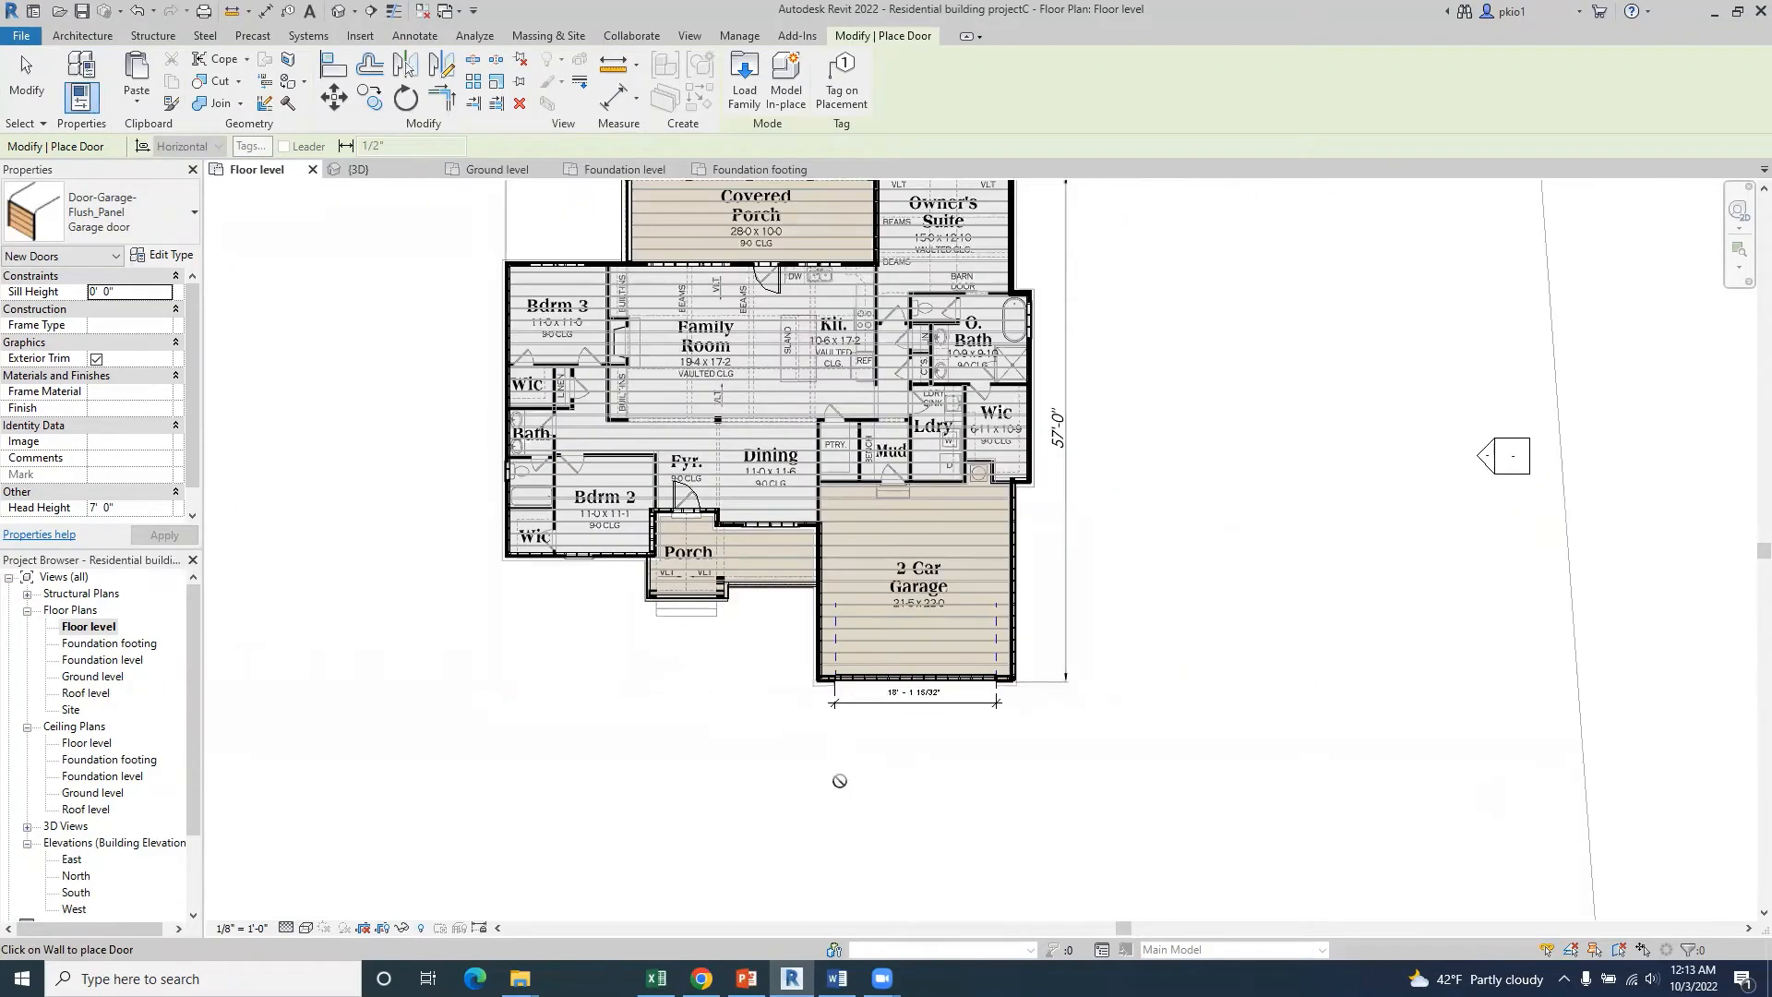
scroll(838, 748, "down", 2)
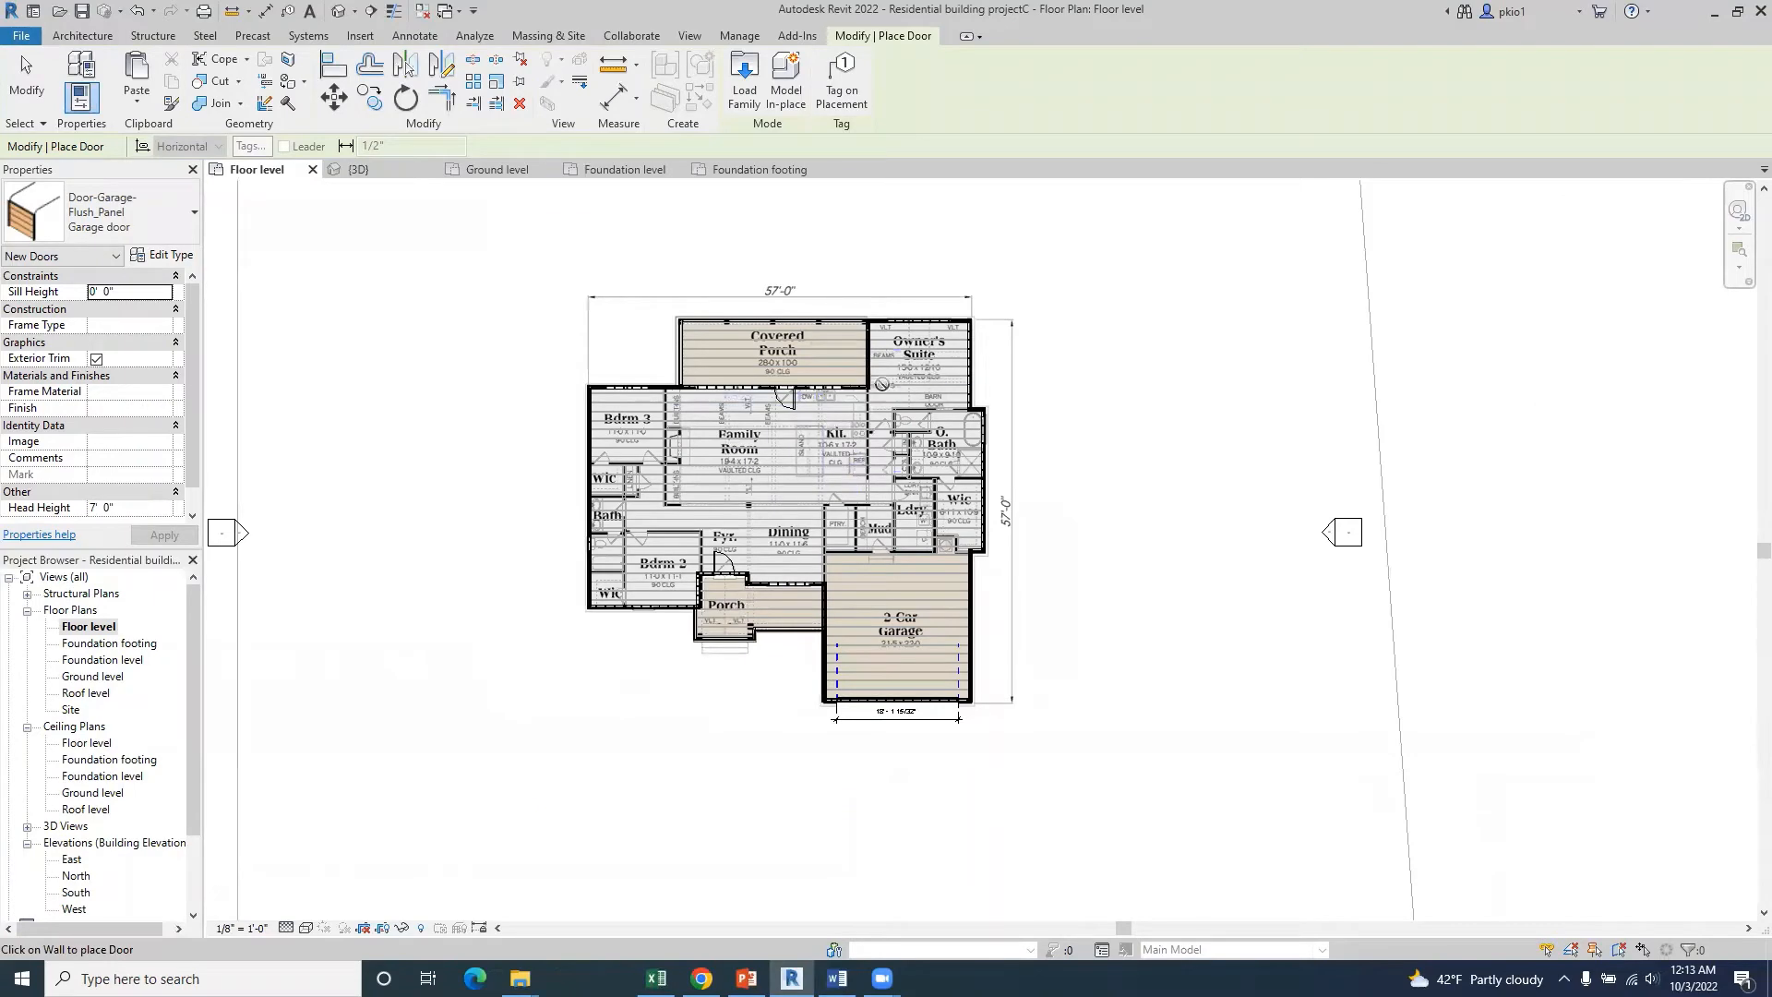
scroll(889, 337, "up", 3)
scroll(889, 338, "up", 2)
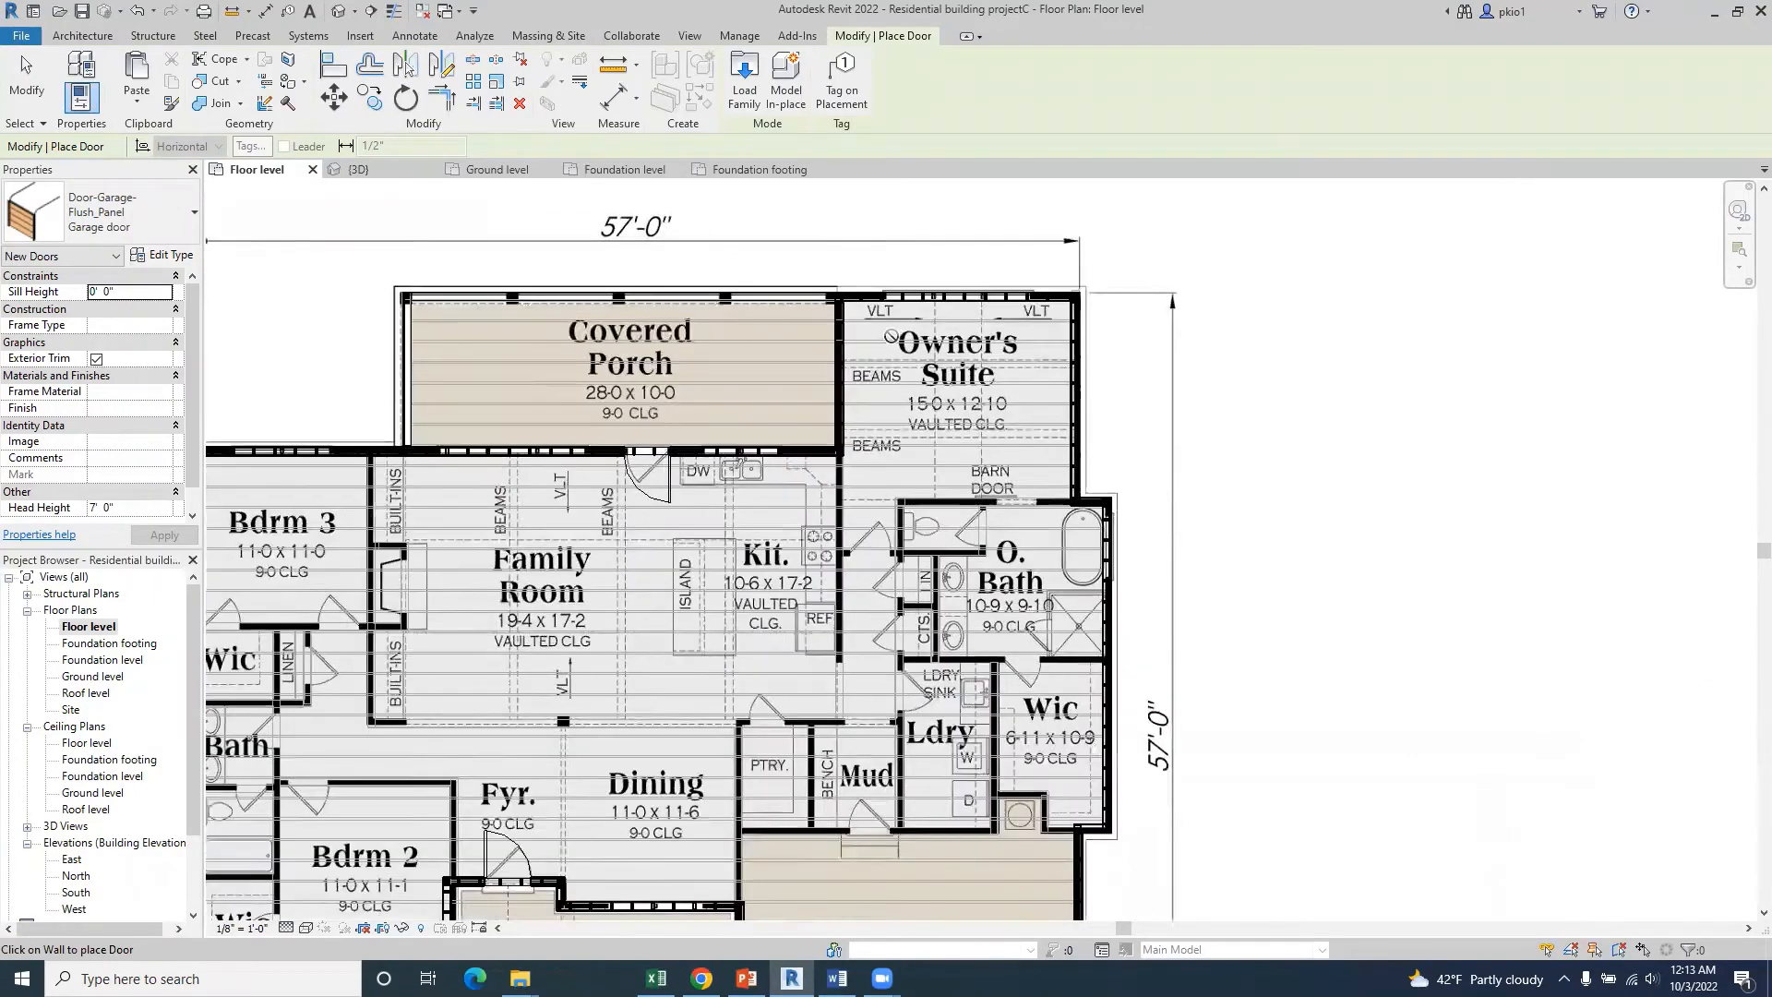
scroll(948, 277, "up", 1)
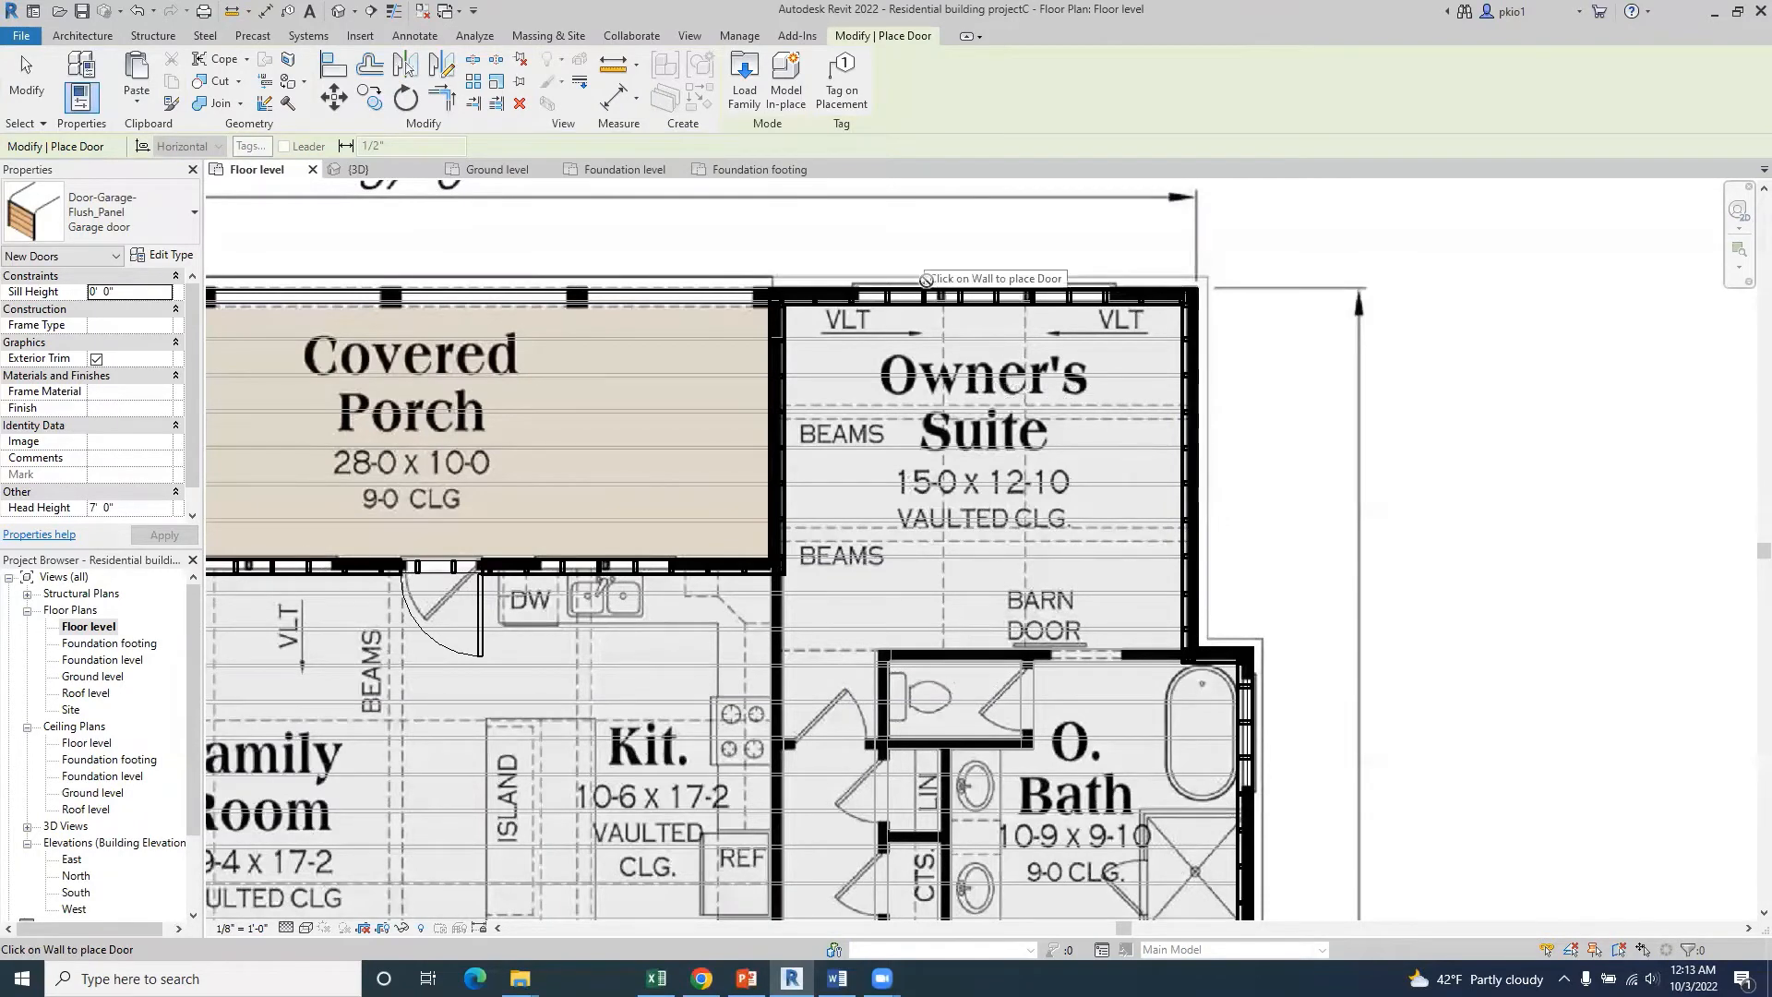
key("Escape")
- Draw two short vertical detail lines about 6' 2" apart, marking both ends of the window opening in Bdrm 3's upper wall
scroll(963, 296, "down", 1)
scroll(963, 295, "down", 2)
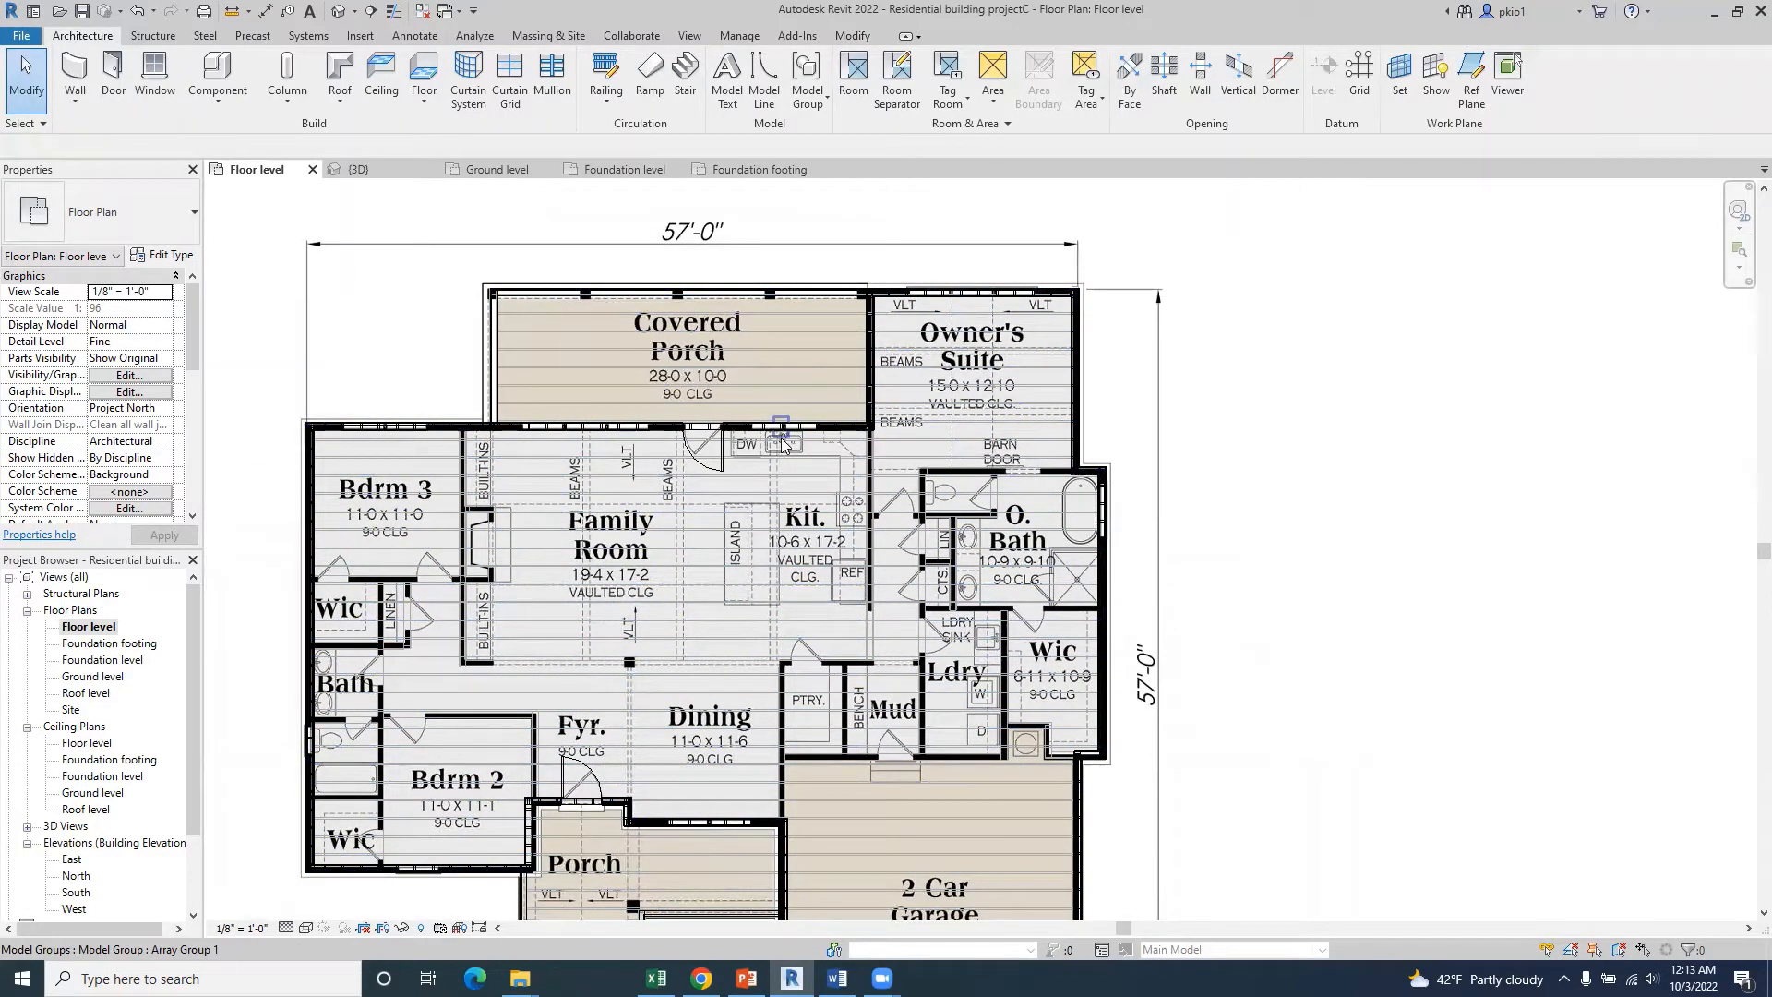
scroll(878, 286, "down", 2)
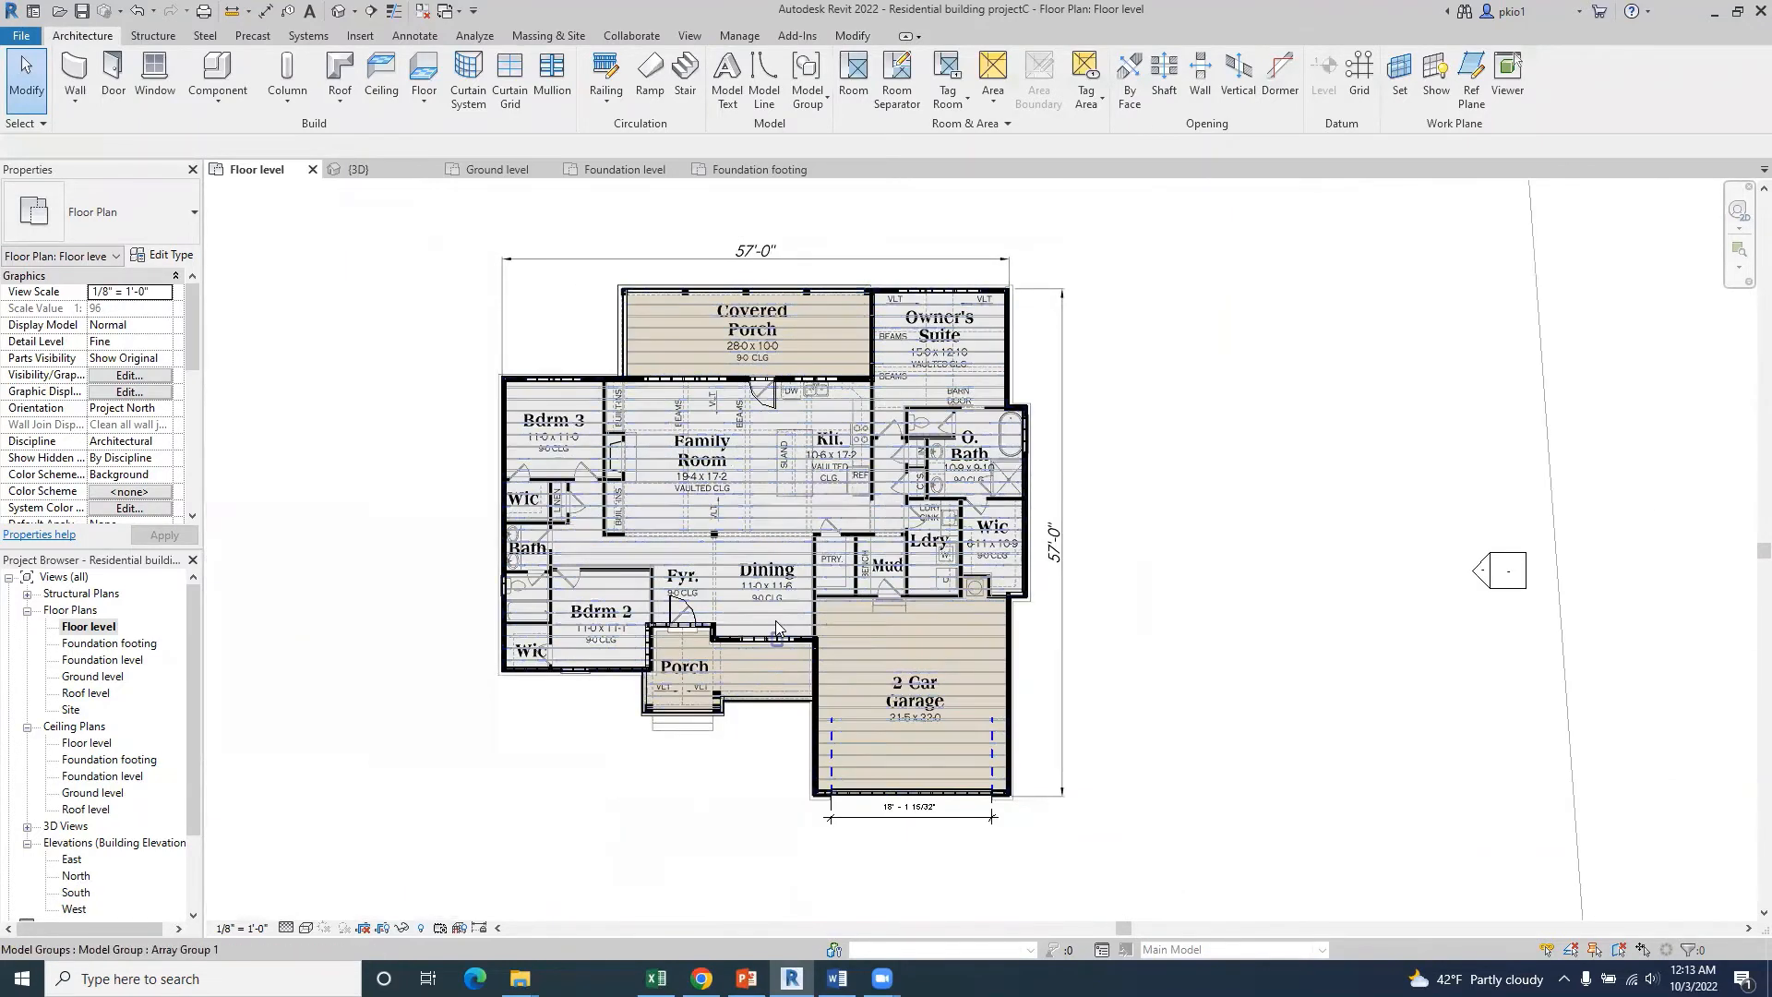
scroll(775, 618, "up", 2)
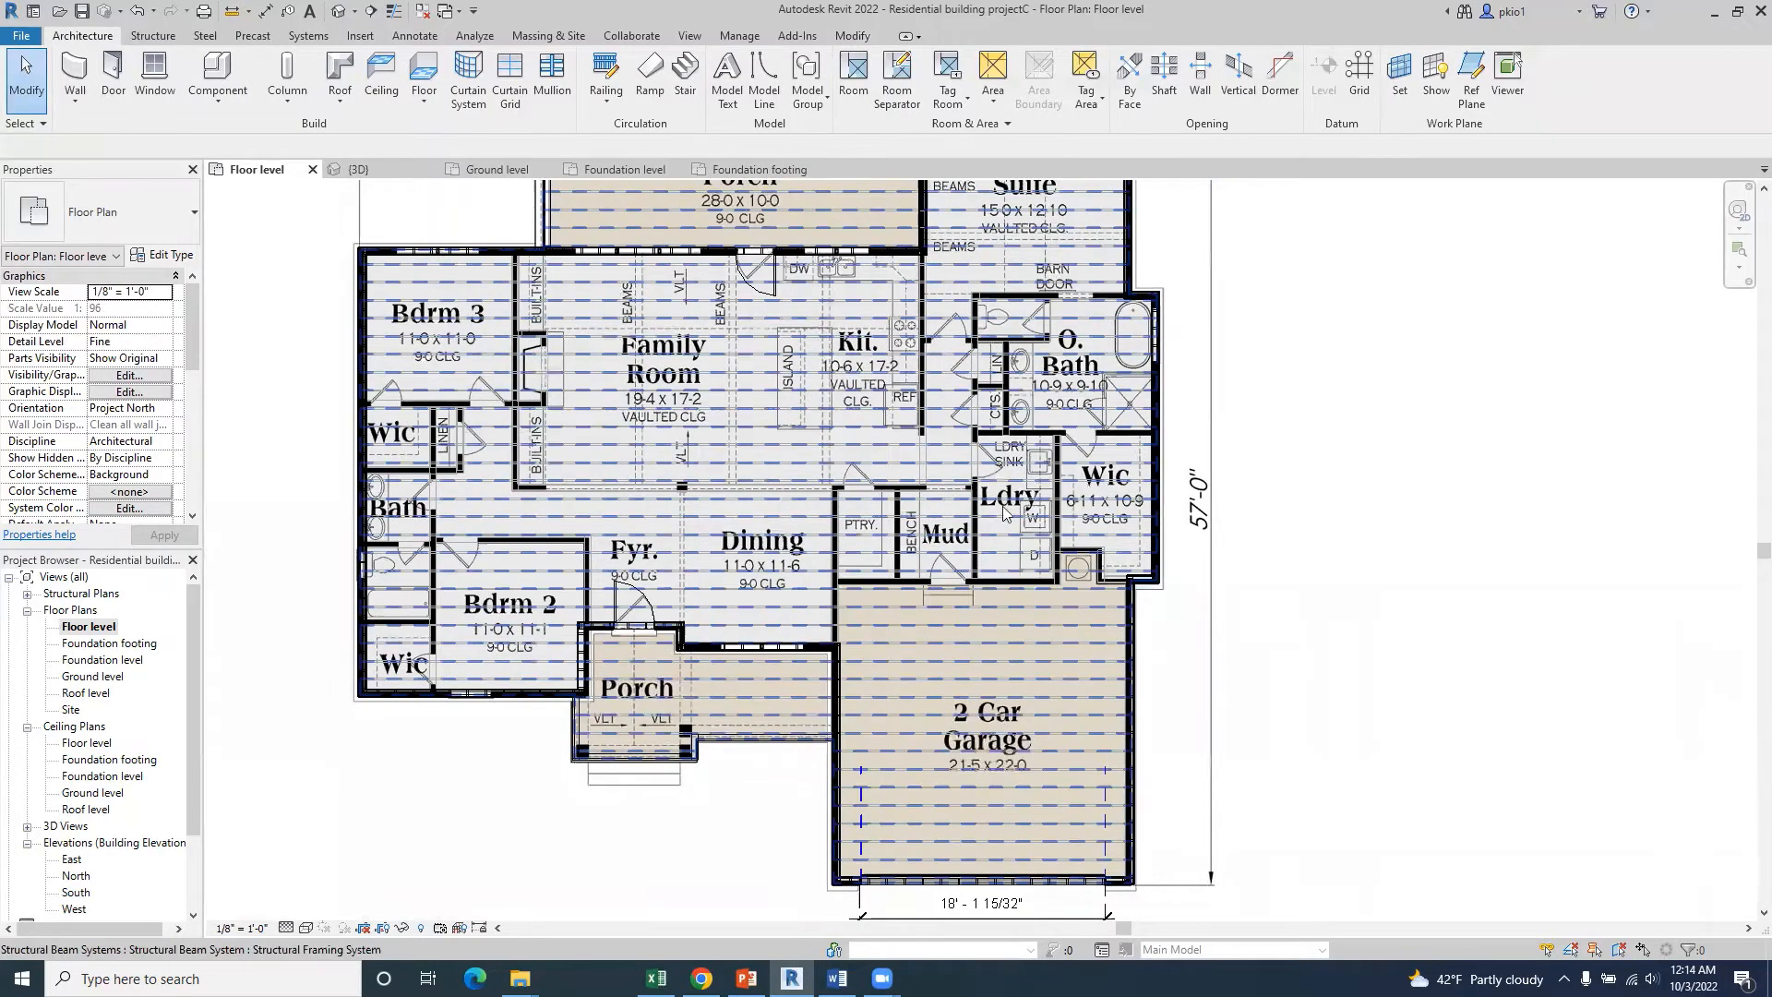
scroll(688, 746, "down", 1)
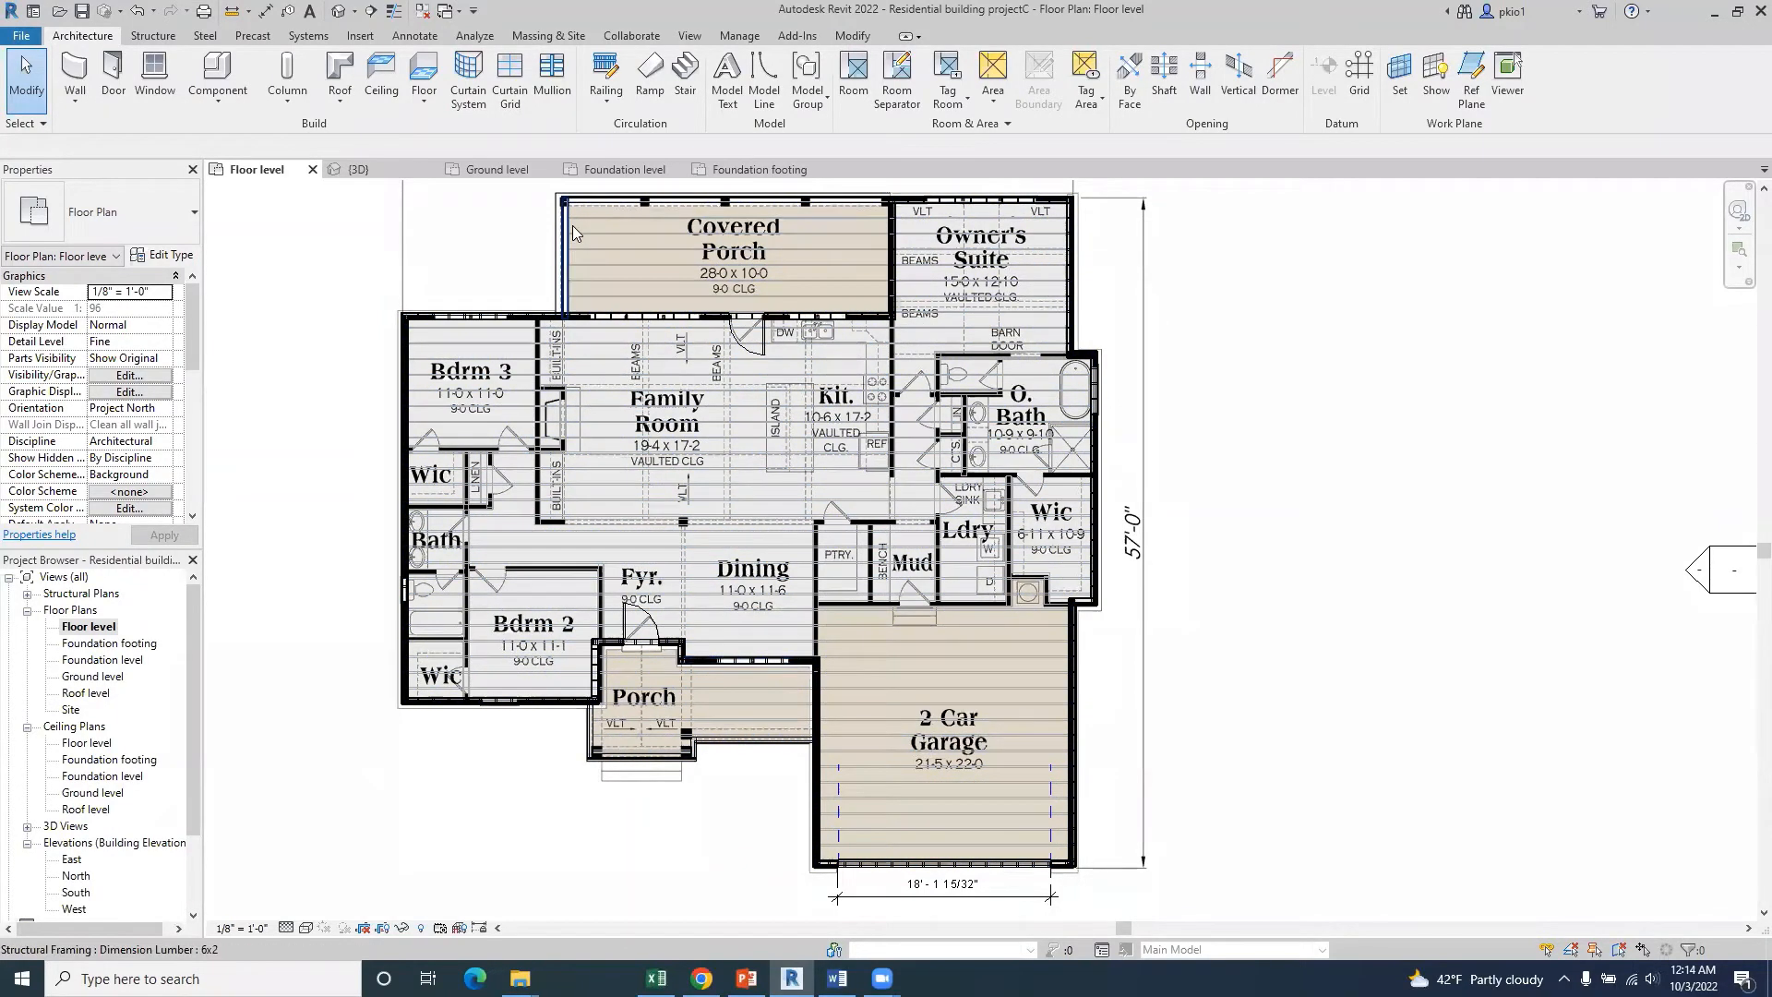
scroll(484, 300, "up", 1)
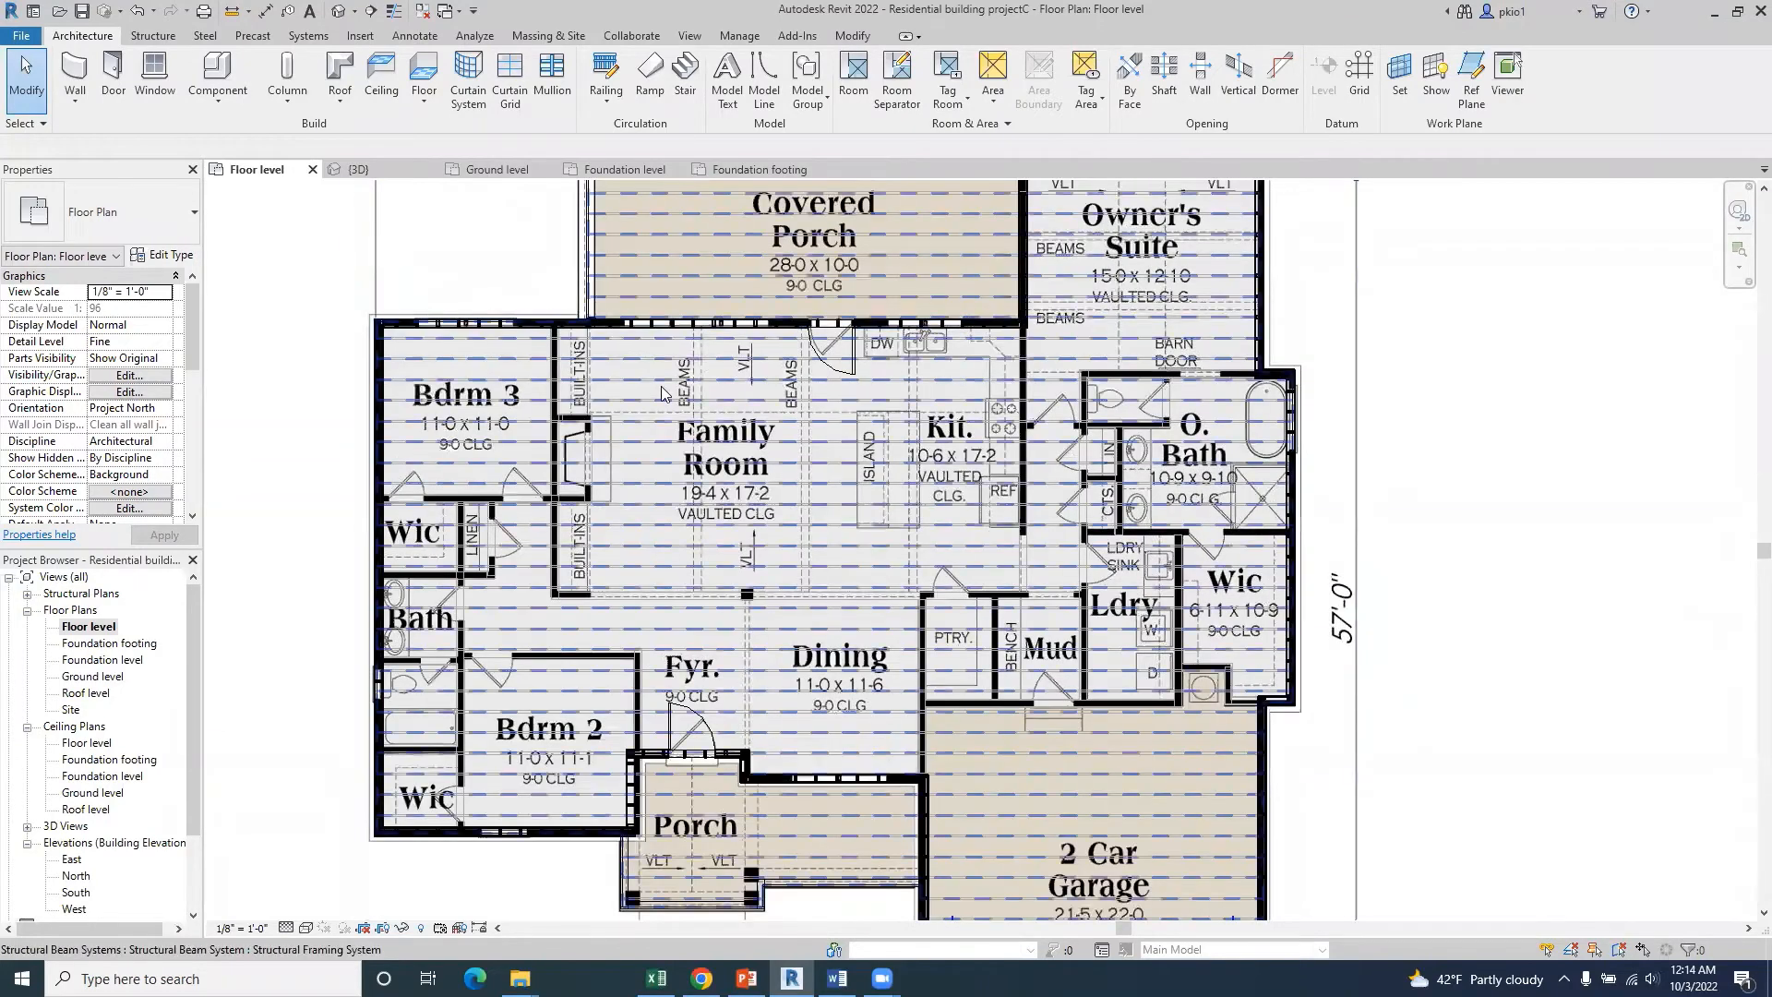
scroll(369, 233, "up", 2)
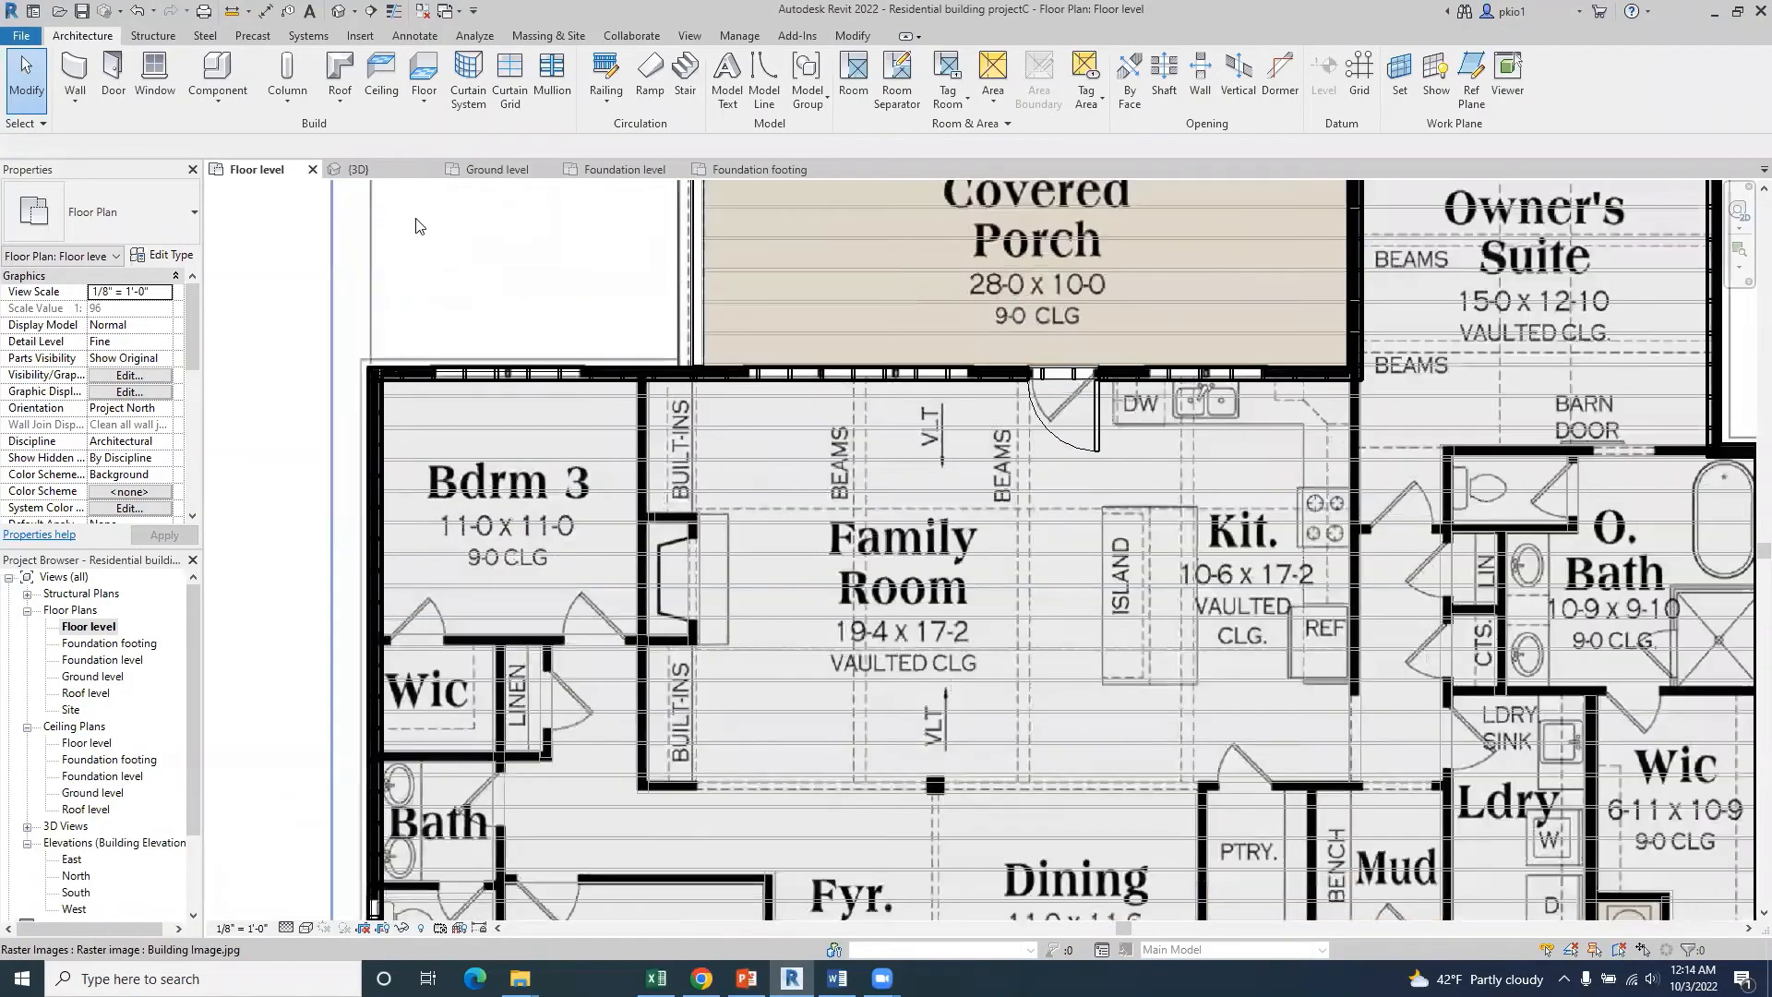
left_click(417, 36)
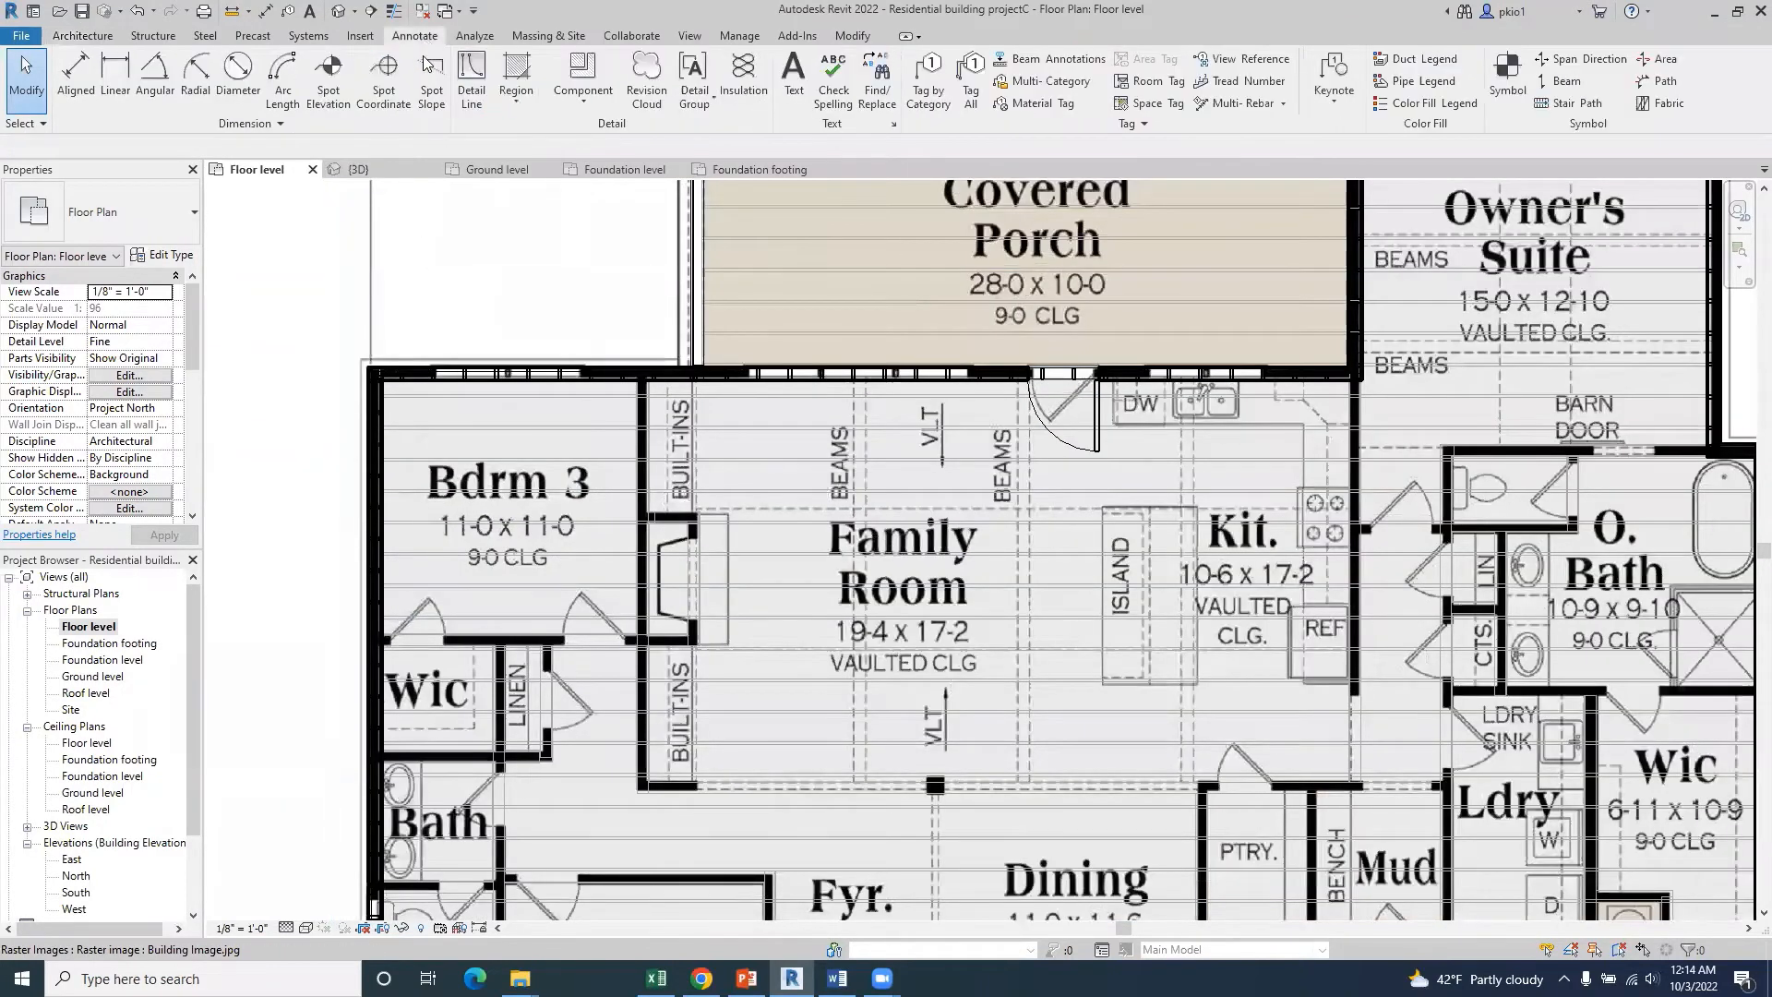
left_click(472, 83)
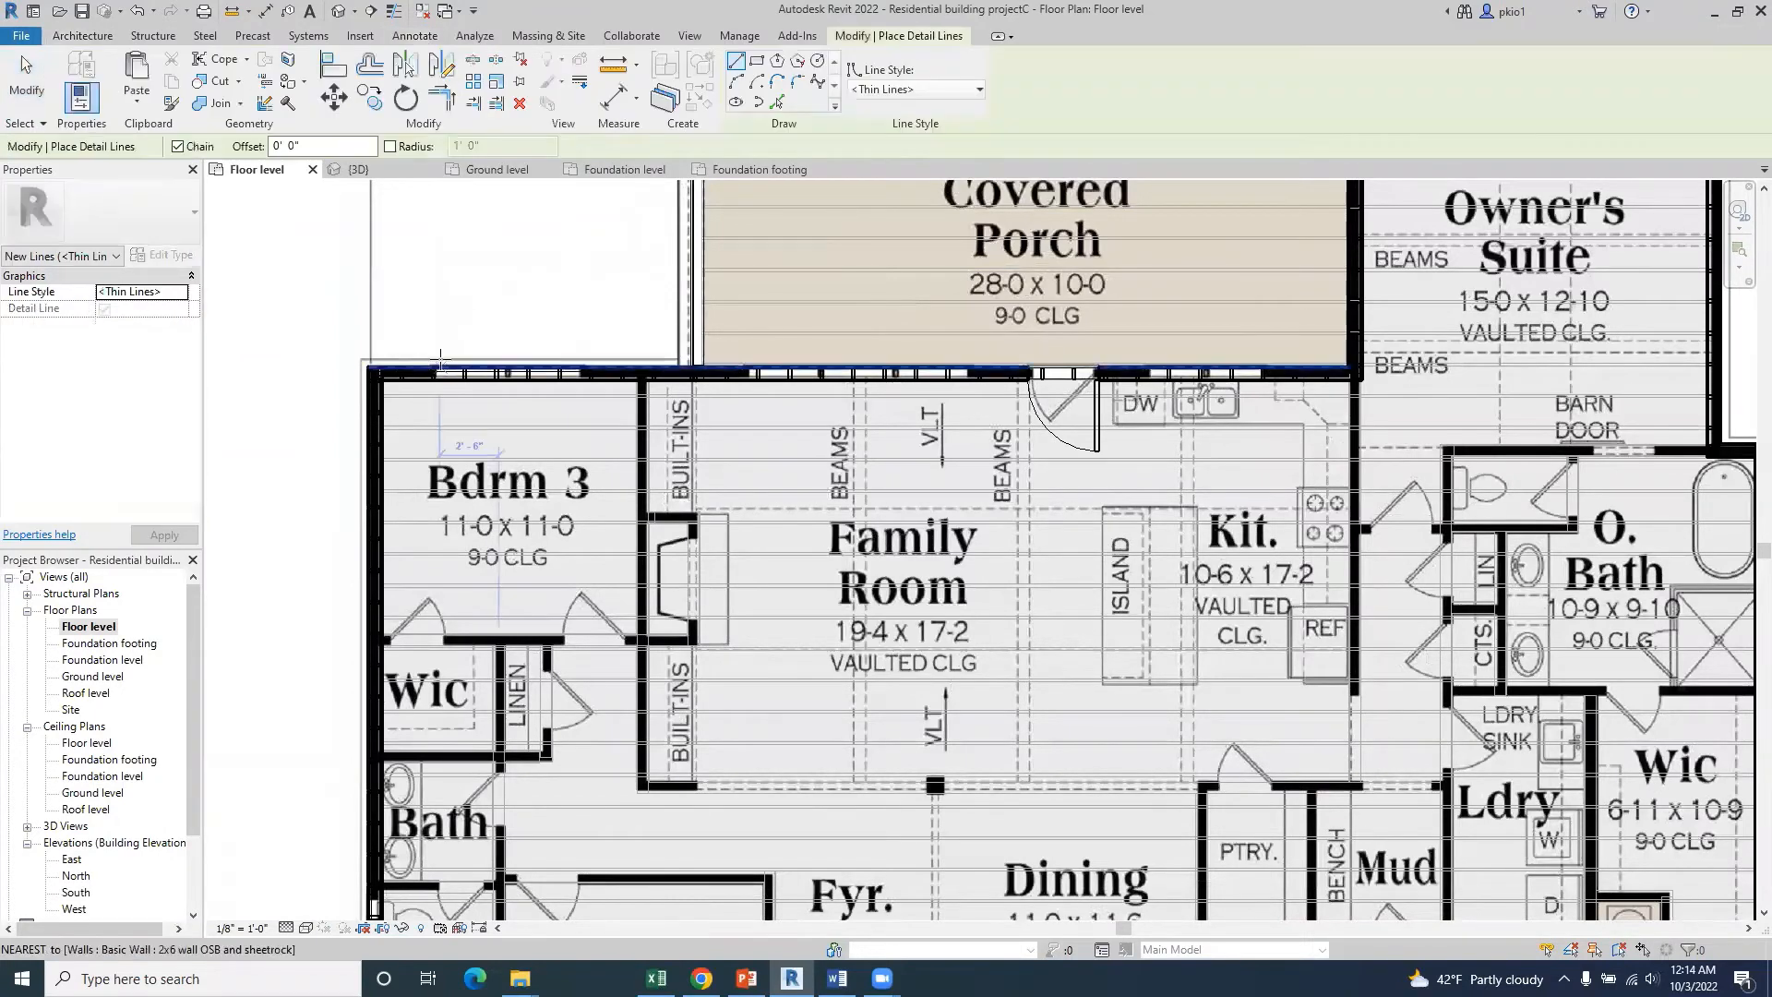
scroll(436, 379, "up", 1)
left_click(433, 378)
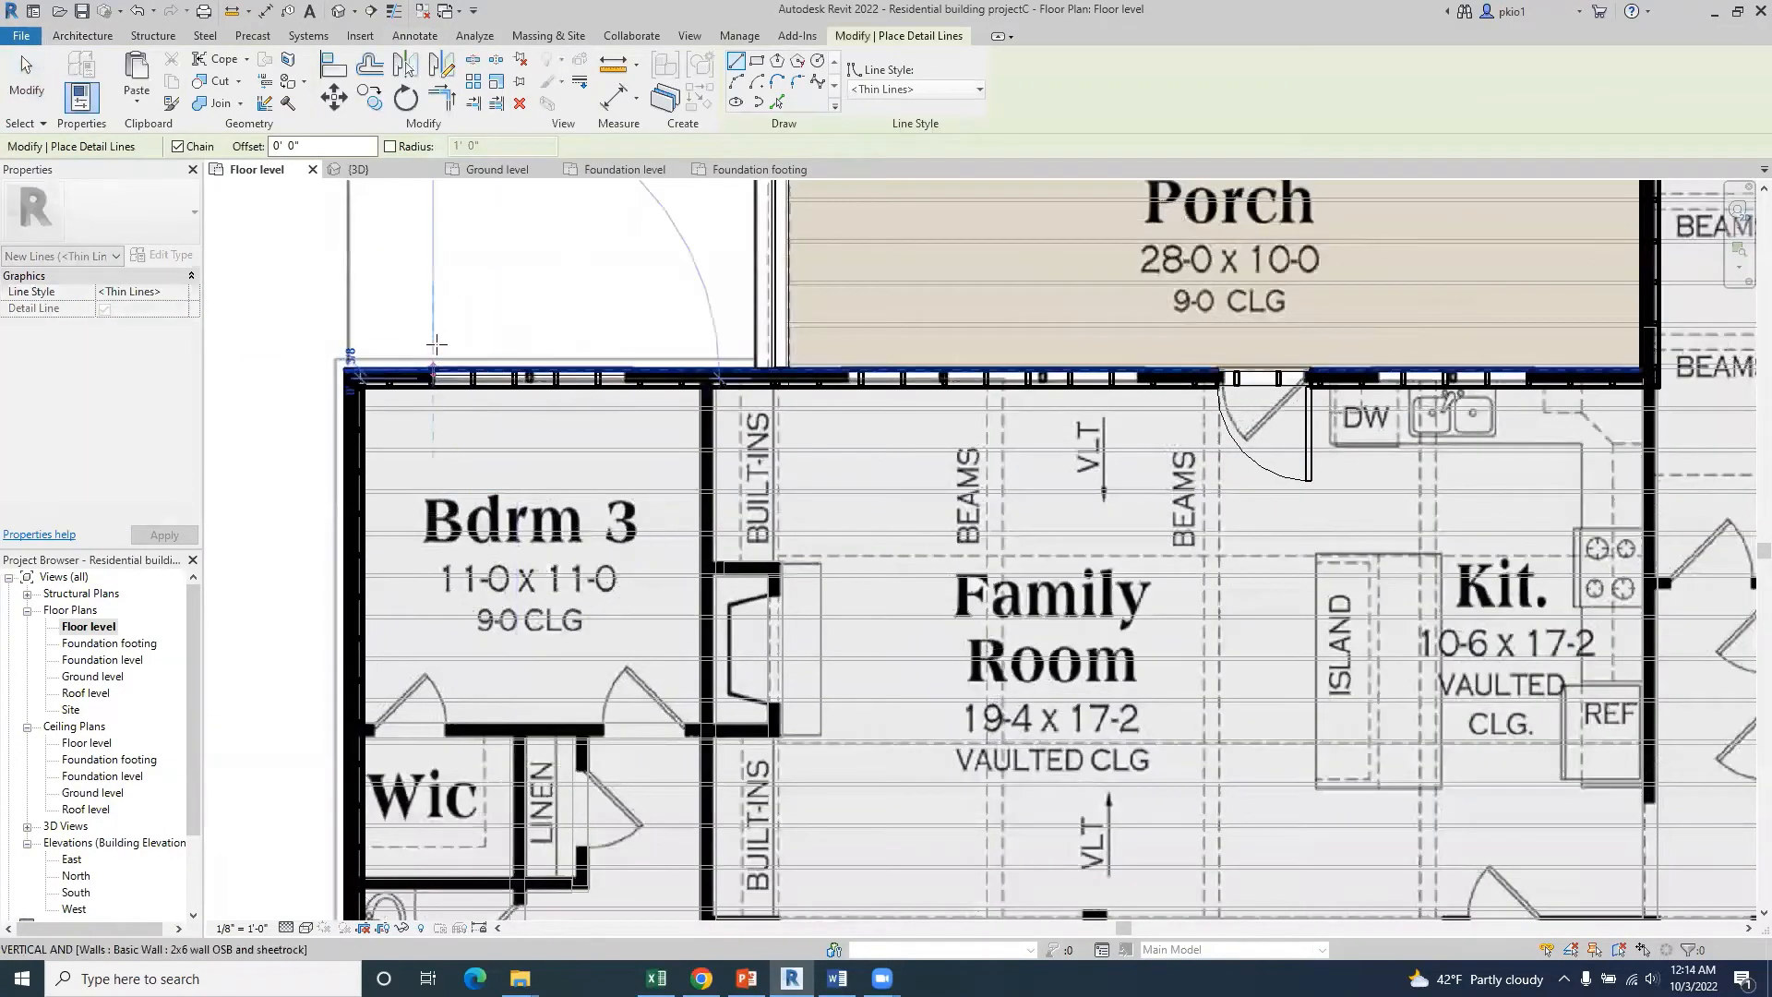
key("Escape")
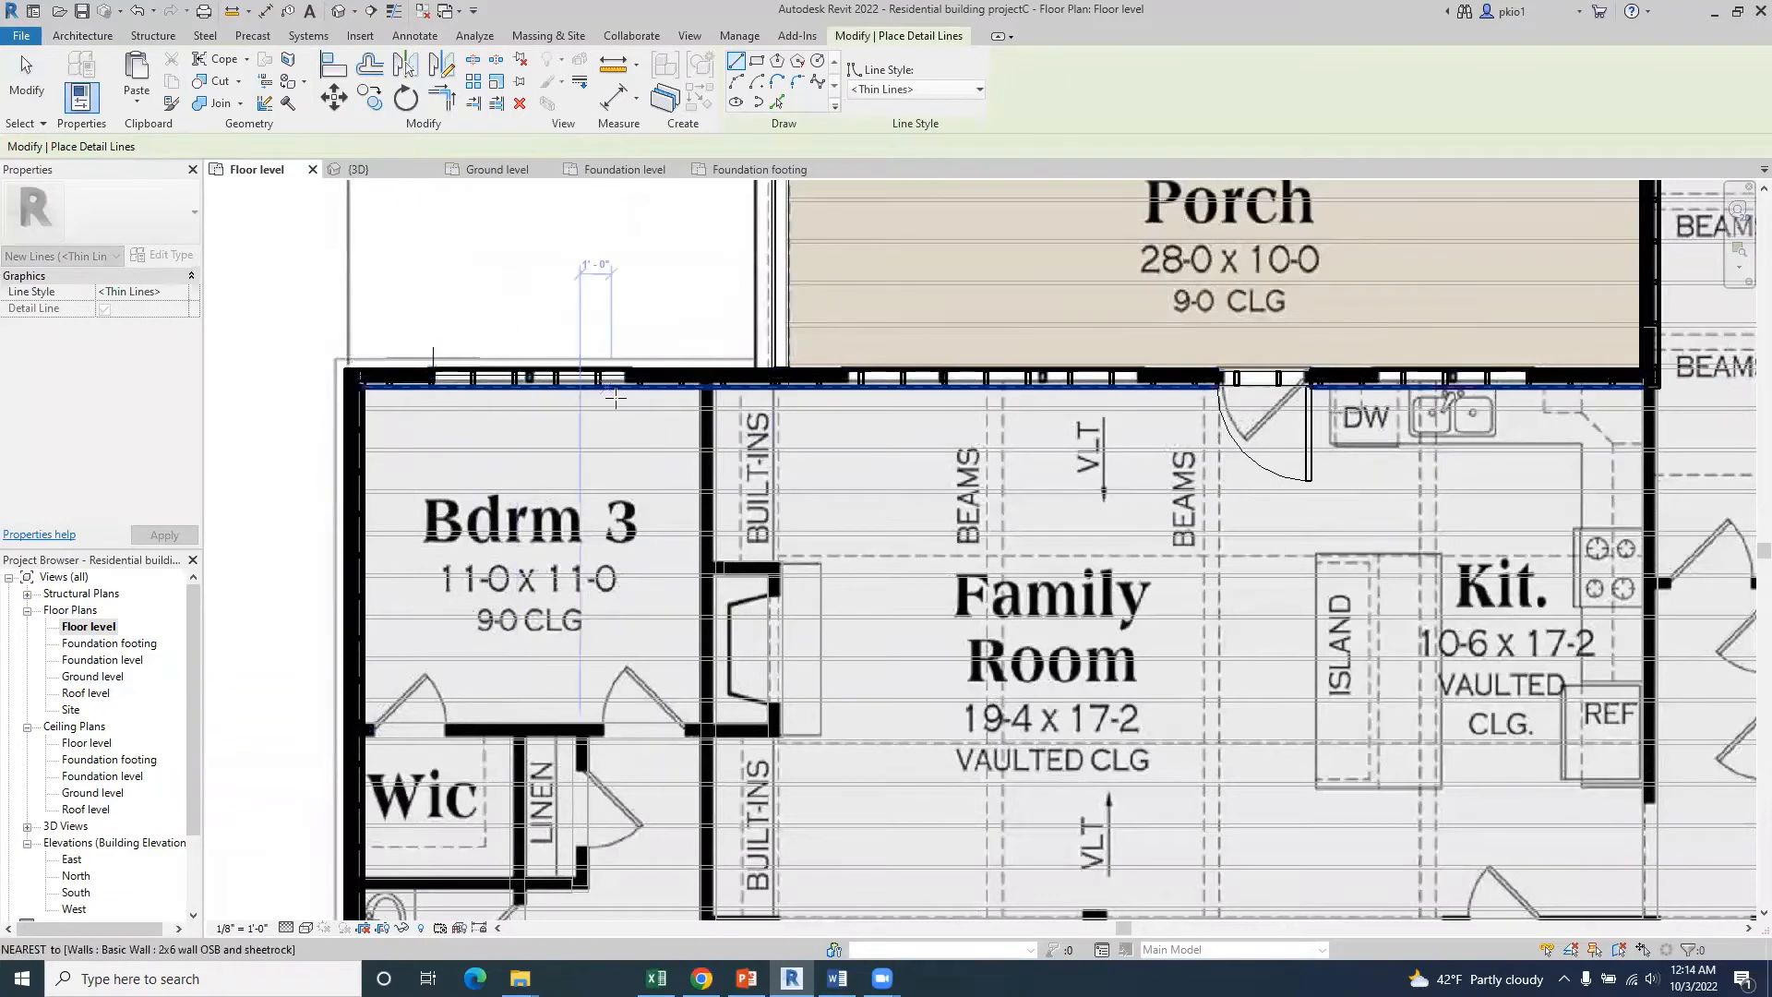
left_click(433, 347)
left_click(627, 347)
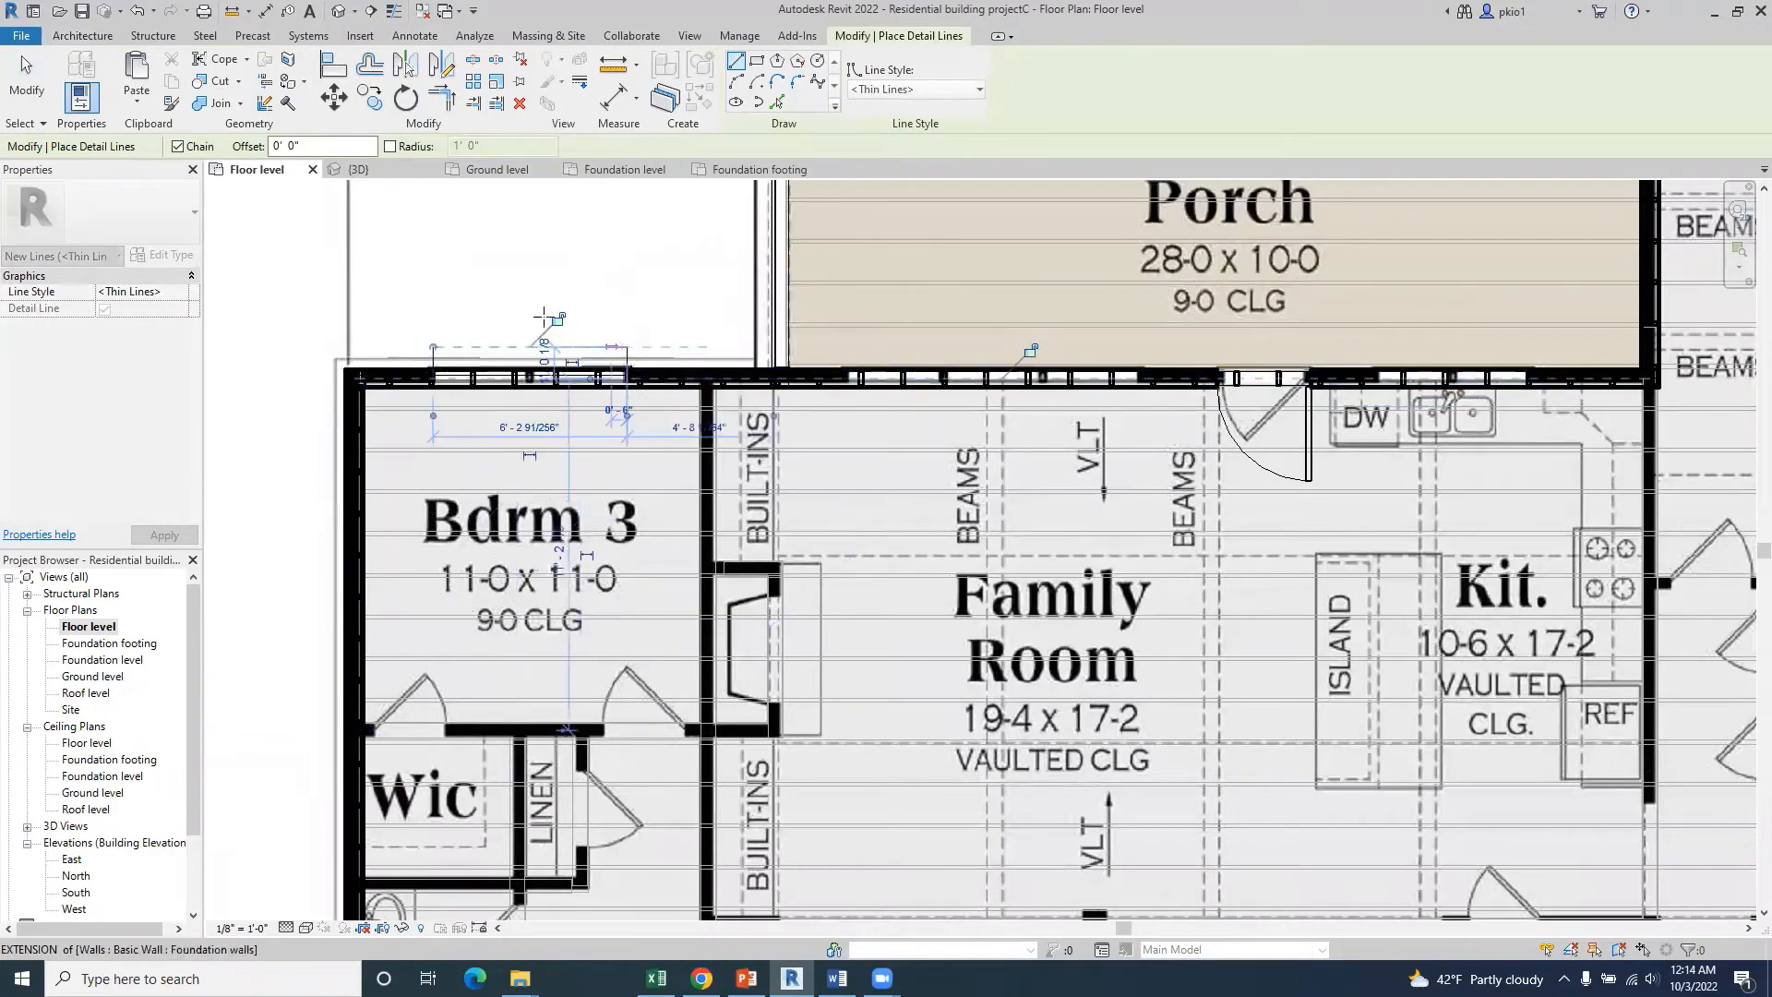
- Draw two short vertical detail lines about 9' 4" apart, marking both ends of the Family Room window opening in the wall facing the covered porch
key("Escape")
scroll(500, 545, "down", 1)
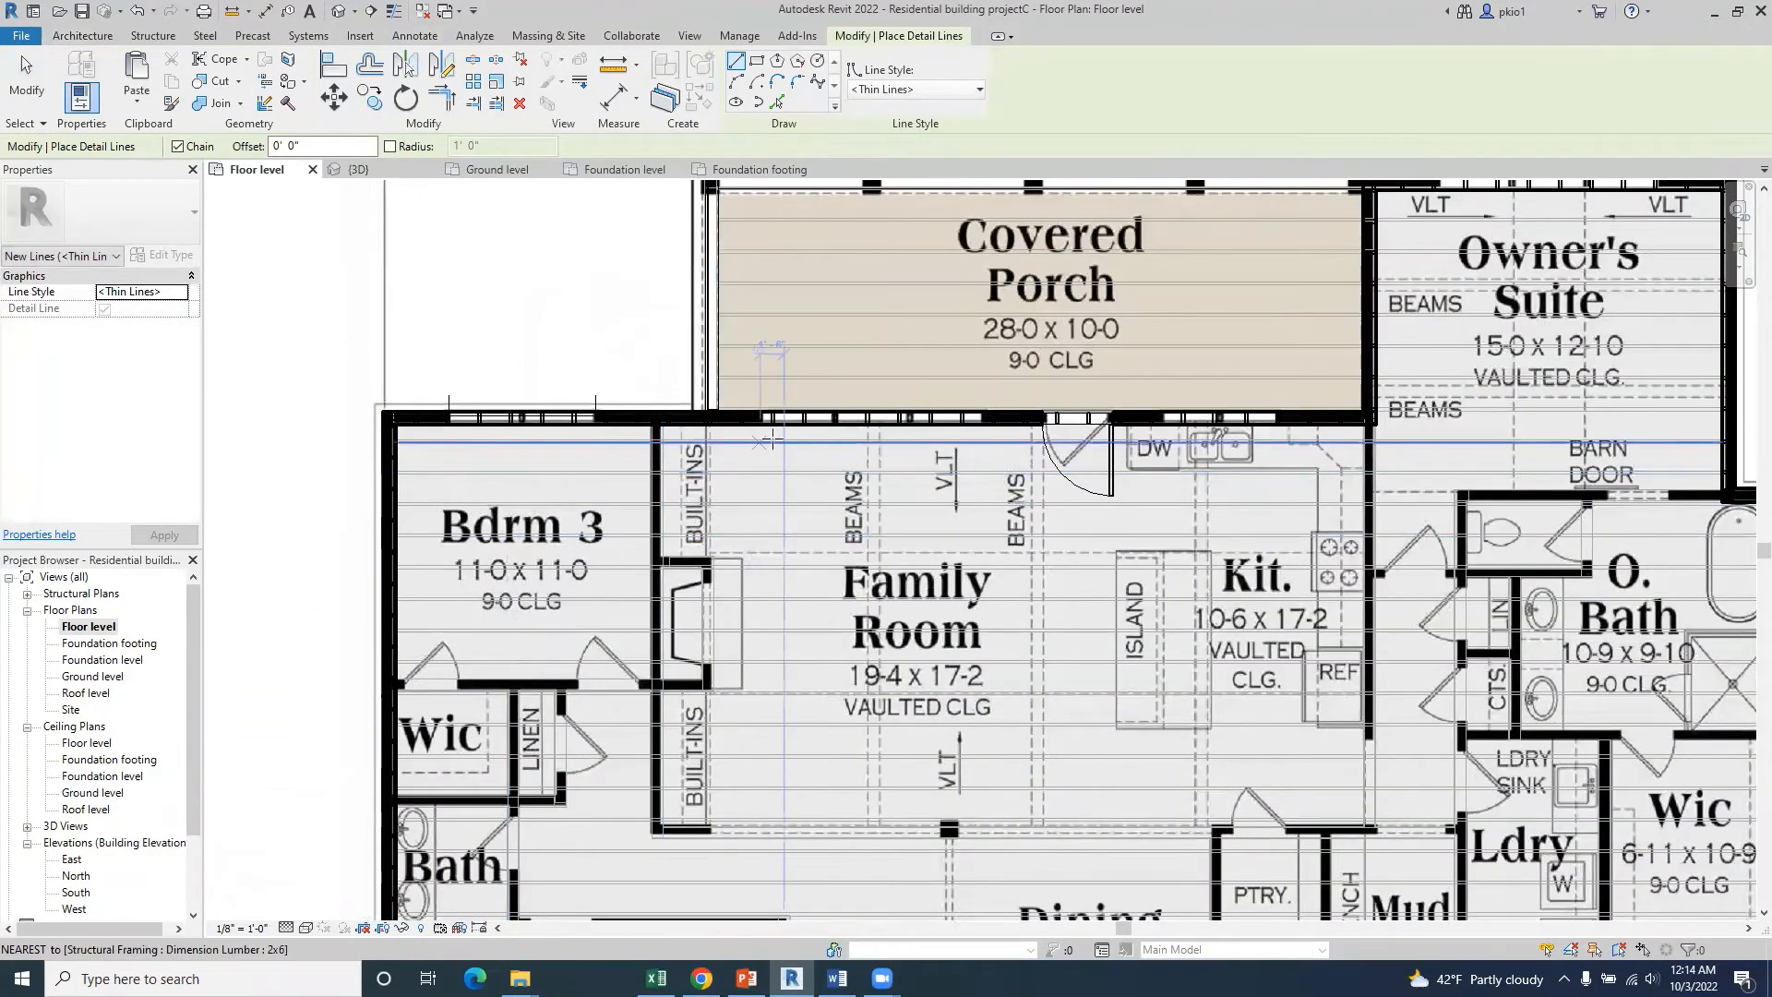
scroll(770, 436, "up", 1)
scroll(755, 413, "up", 3)
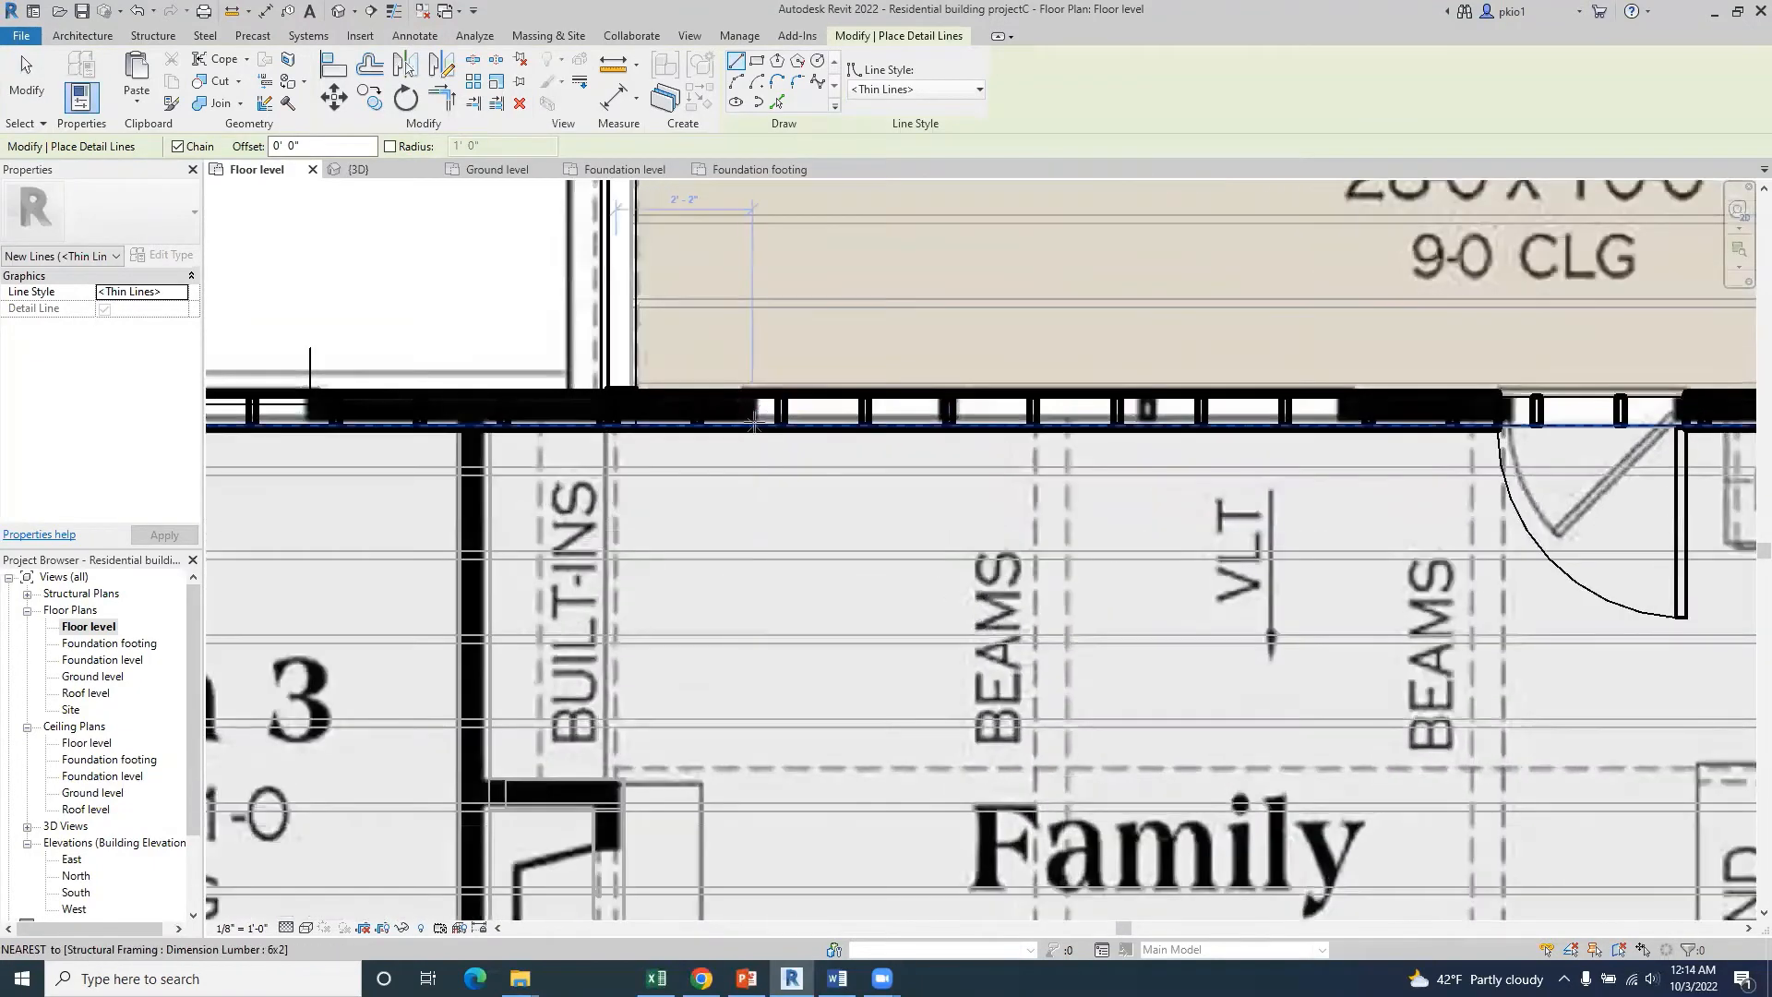
left_click(753, 348)
left_click(753, 425)
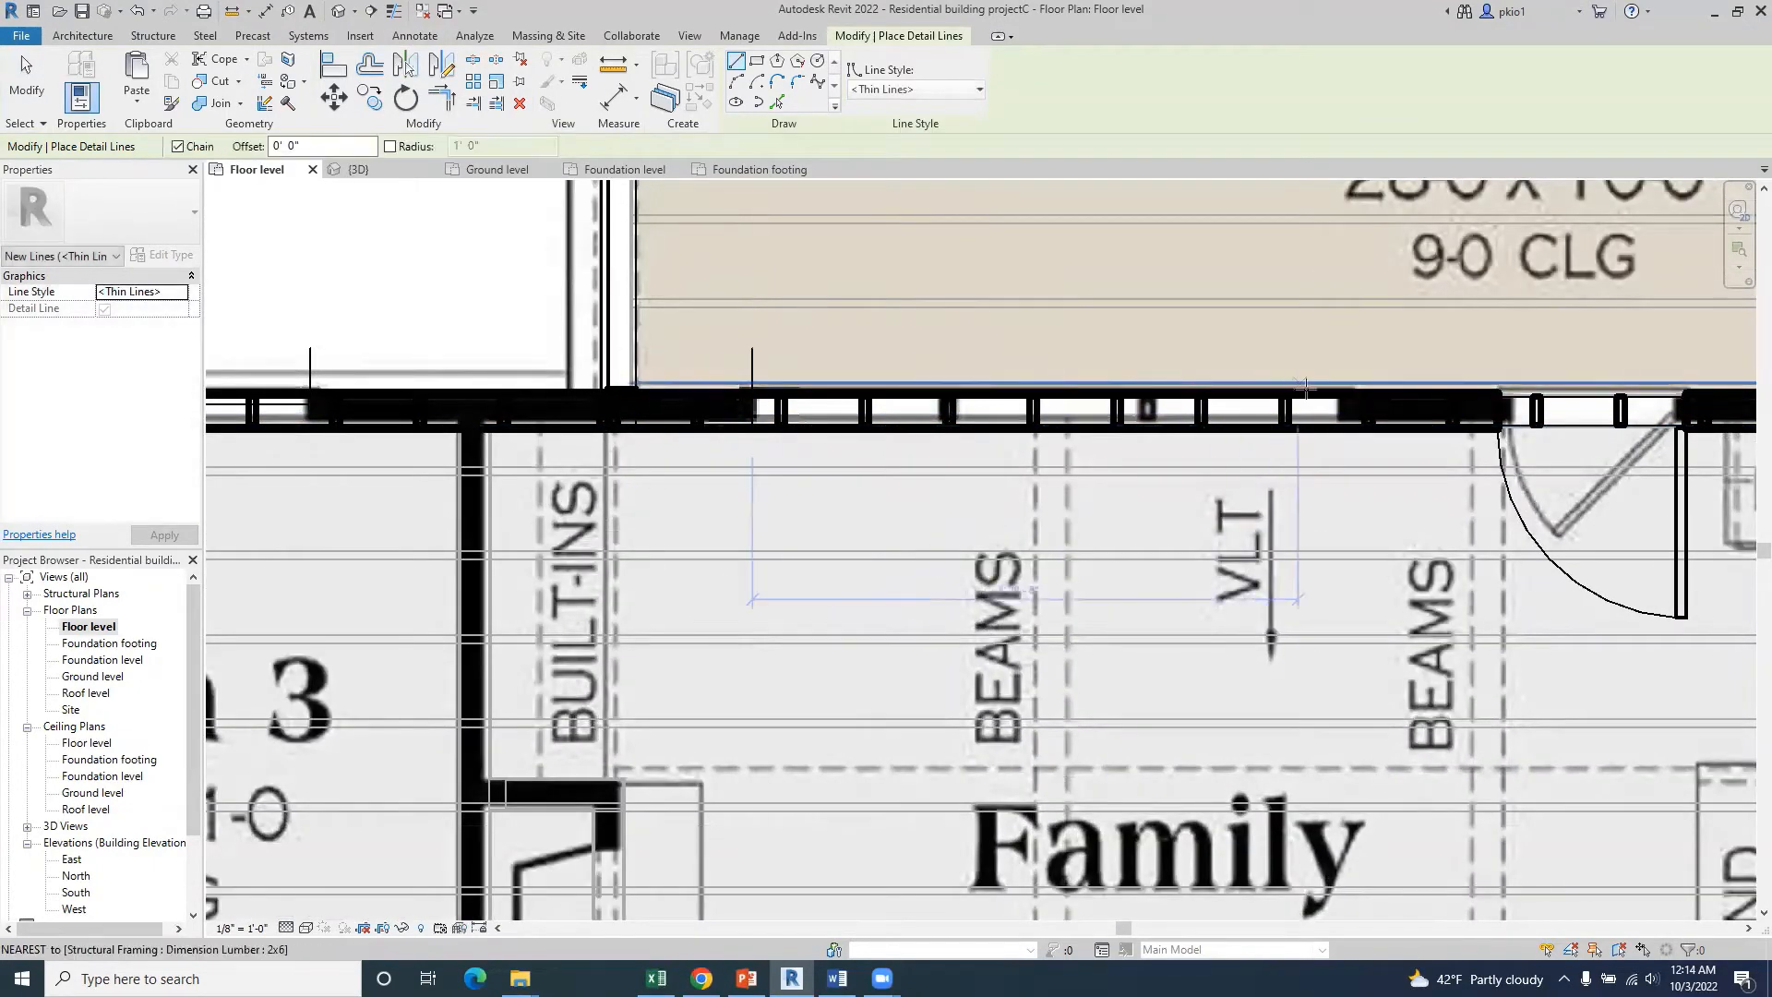
left_click(1338, 425)
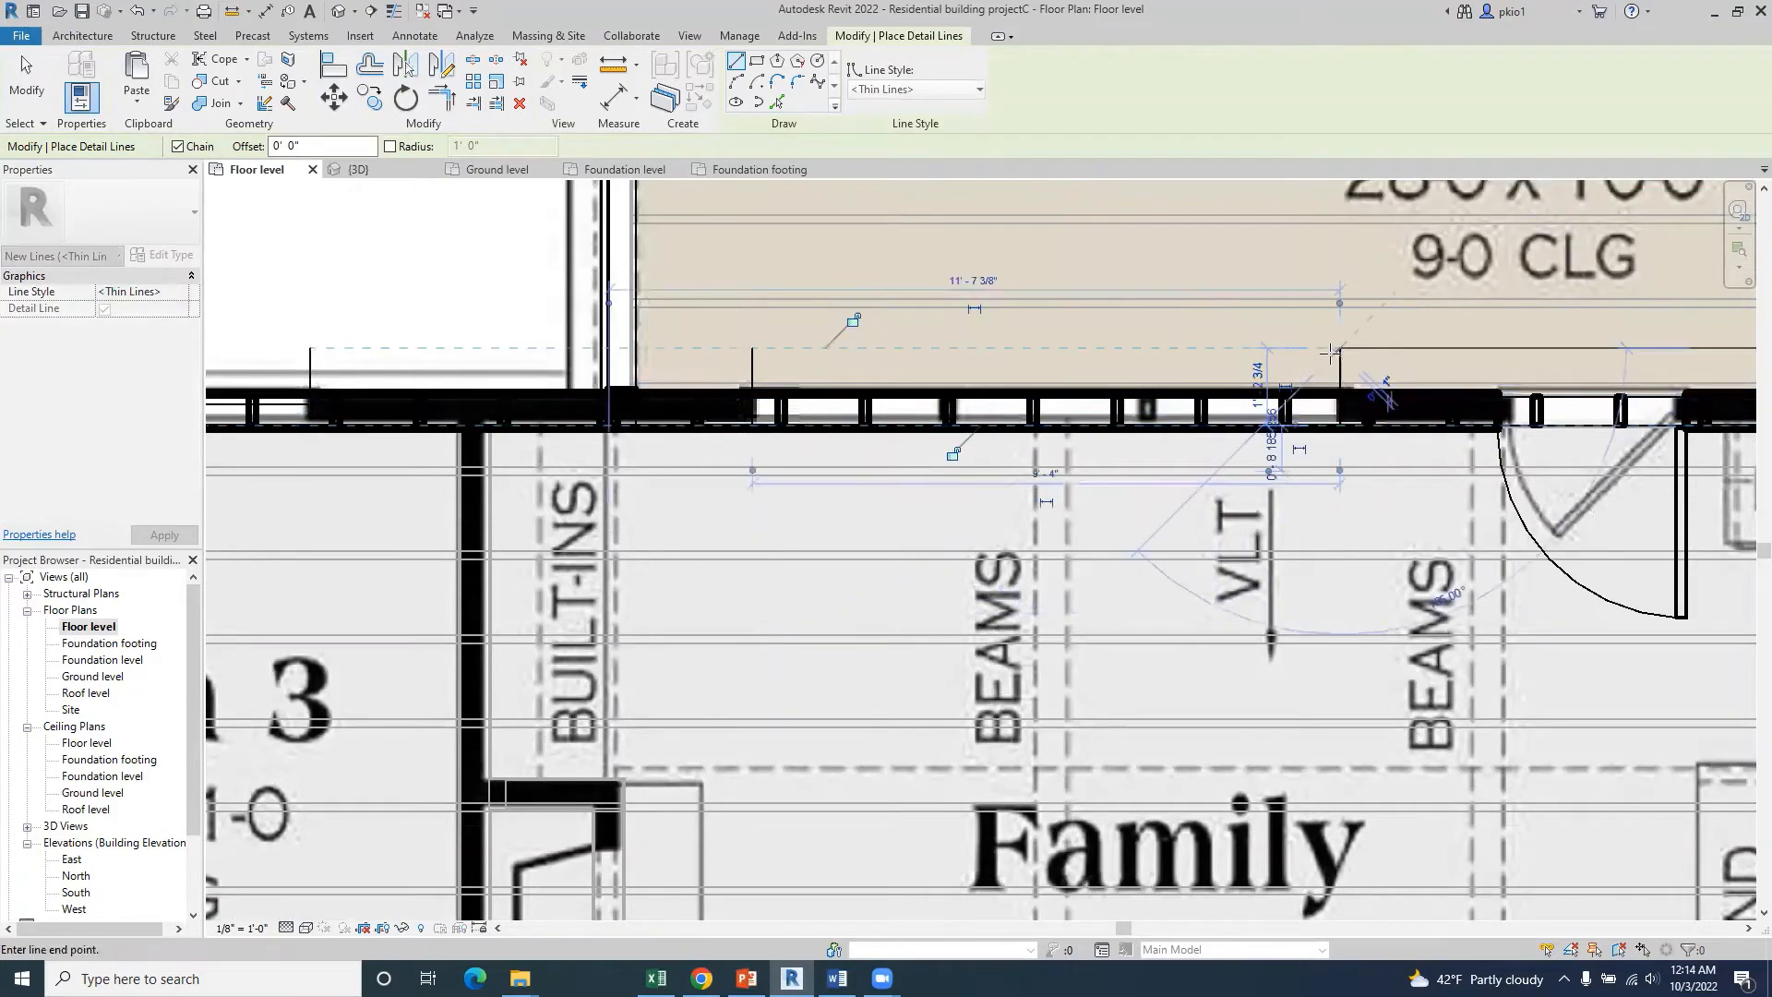
left_click(1341, 348)
key("Escape")
key("Escape")
scroll(695, 458, "down", 5)
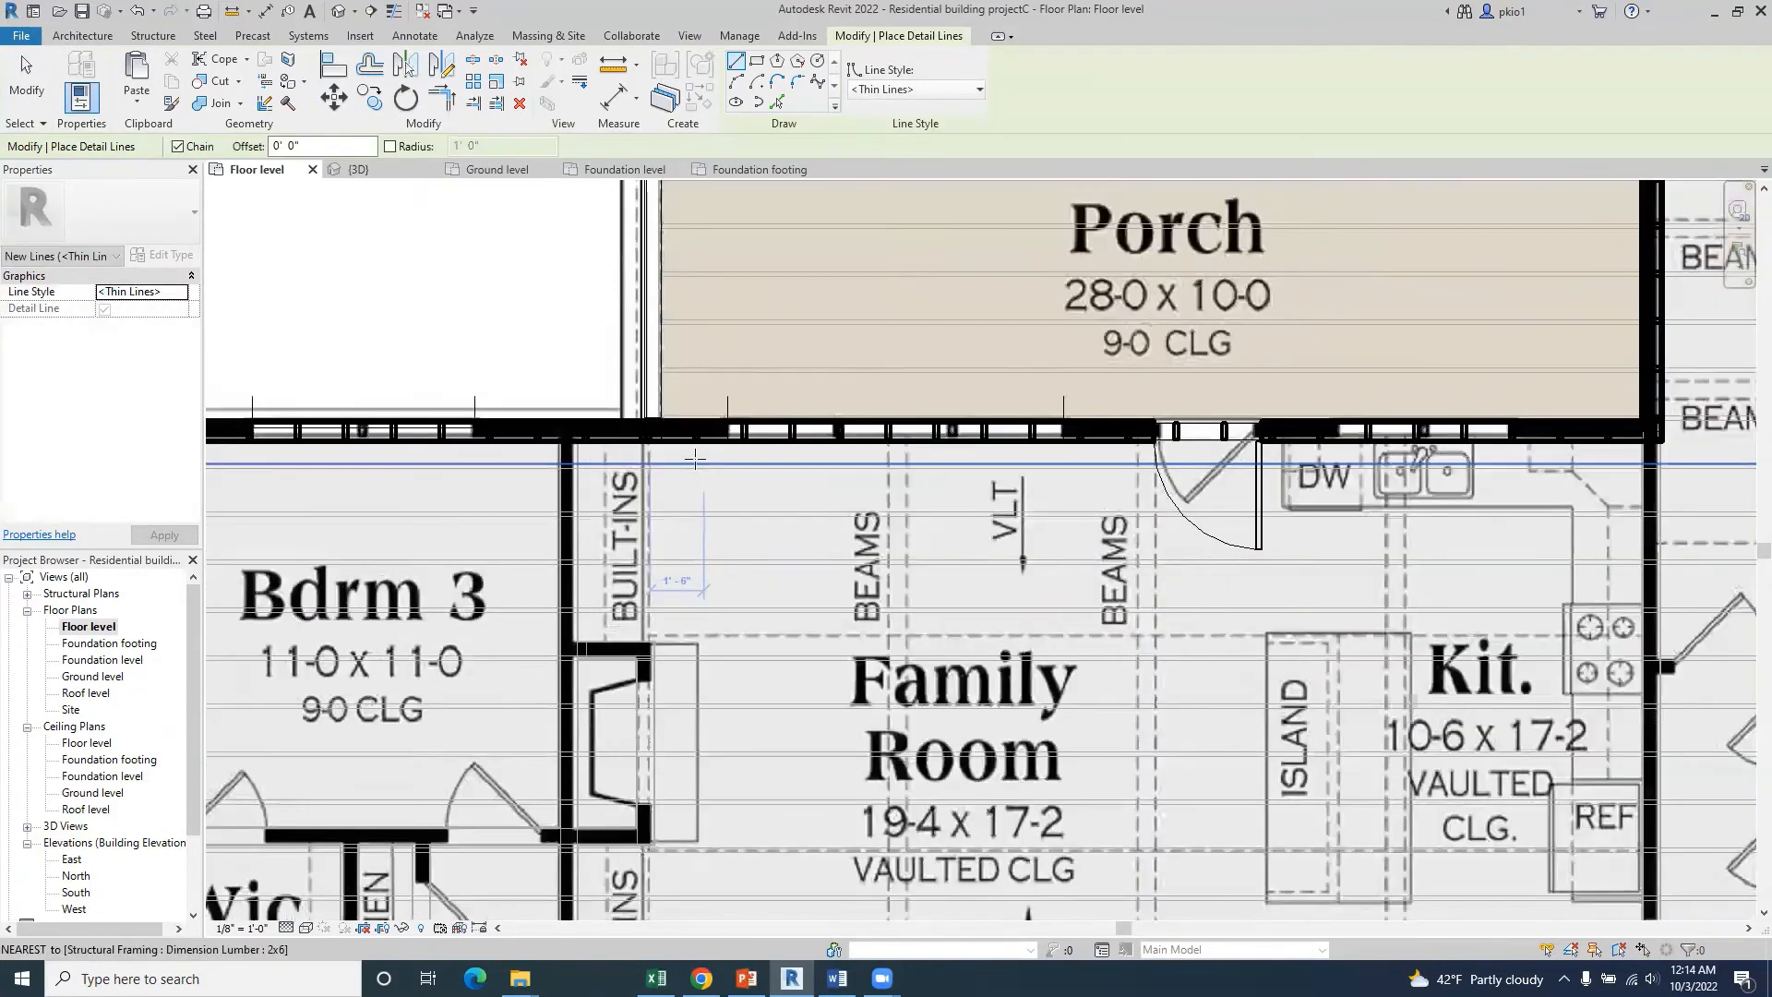
- Add a linear dimension between the two detail lines at Bdrm 3's window opening, placed just outside the wall
scroll(718, 401, "up", 3)
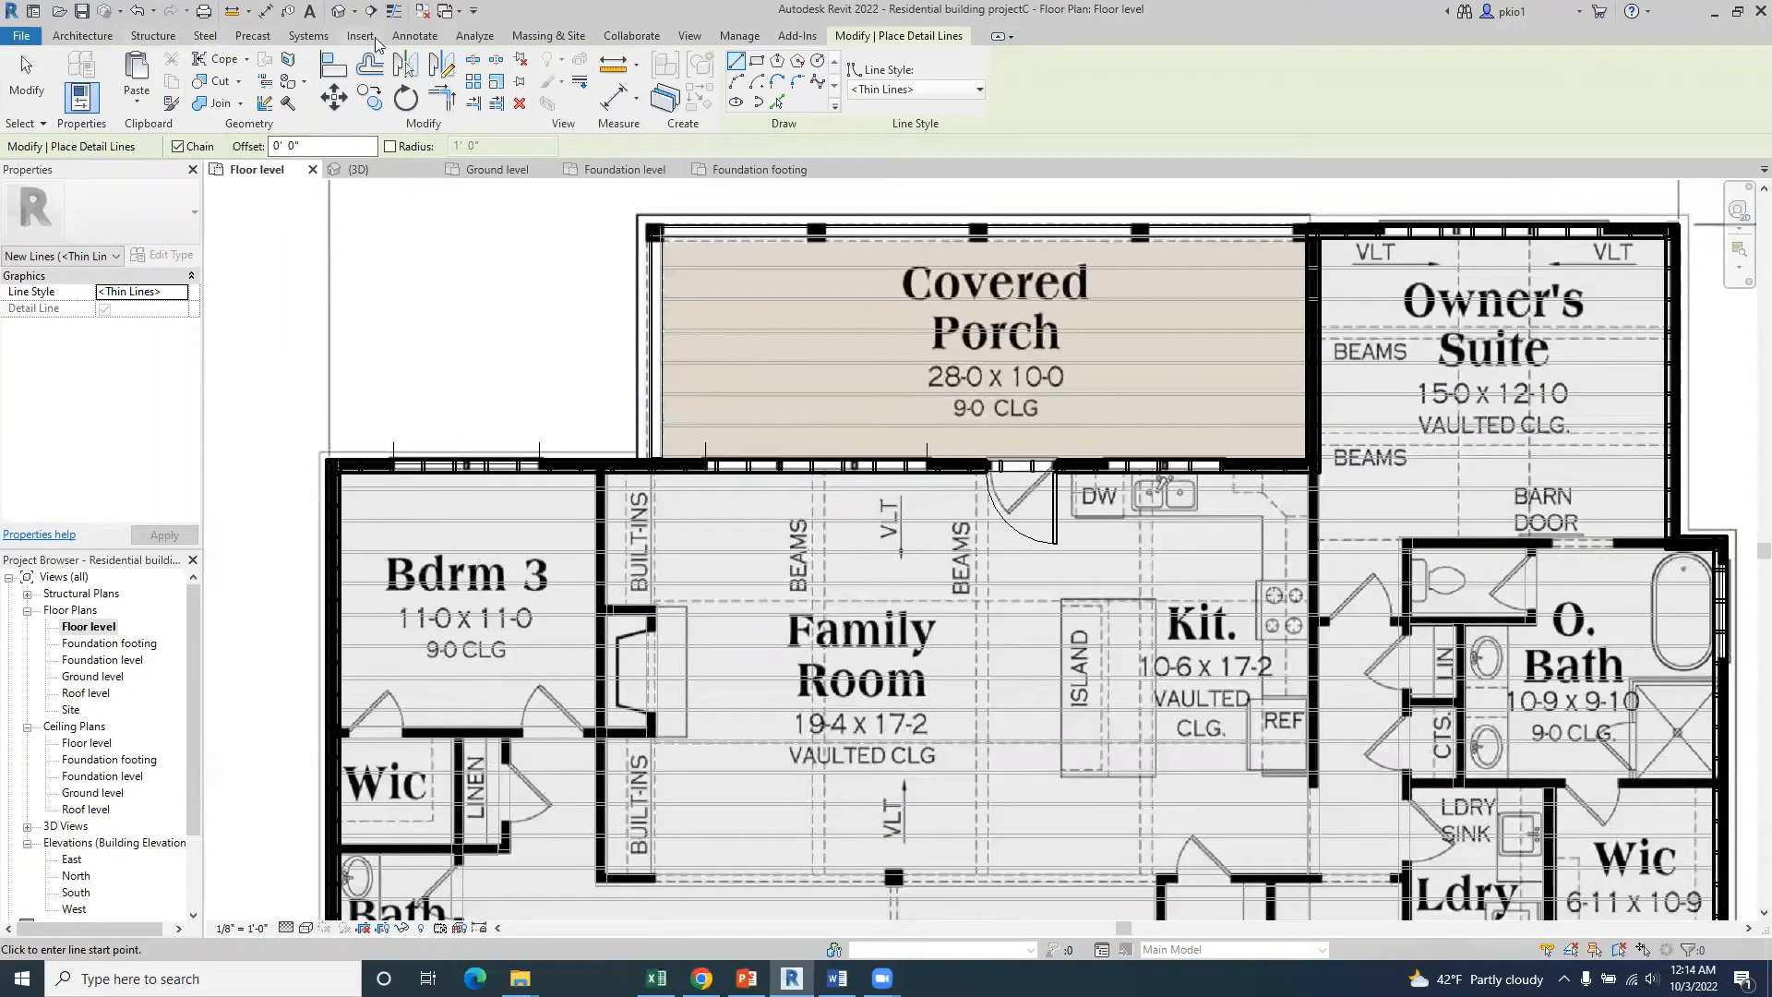
left_click(415, 35)
left_click(115, 79)
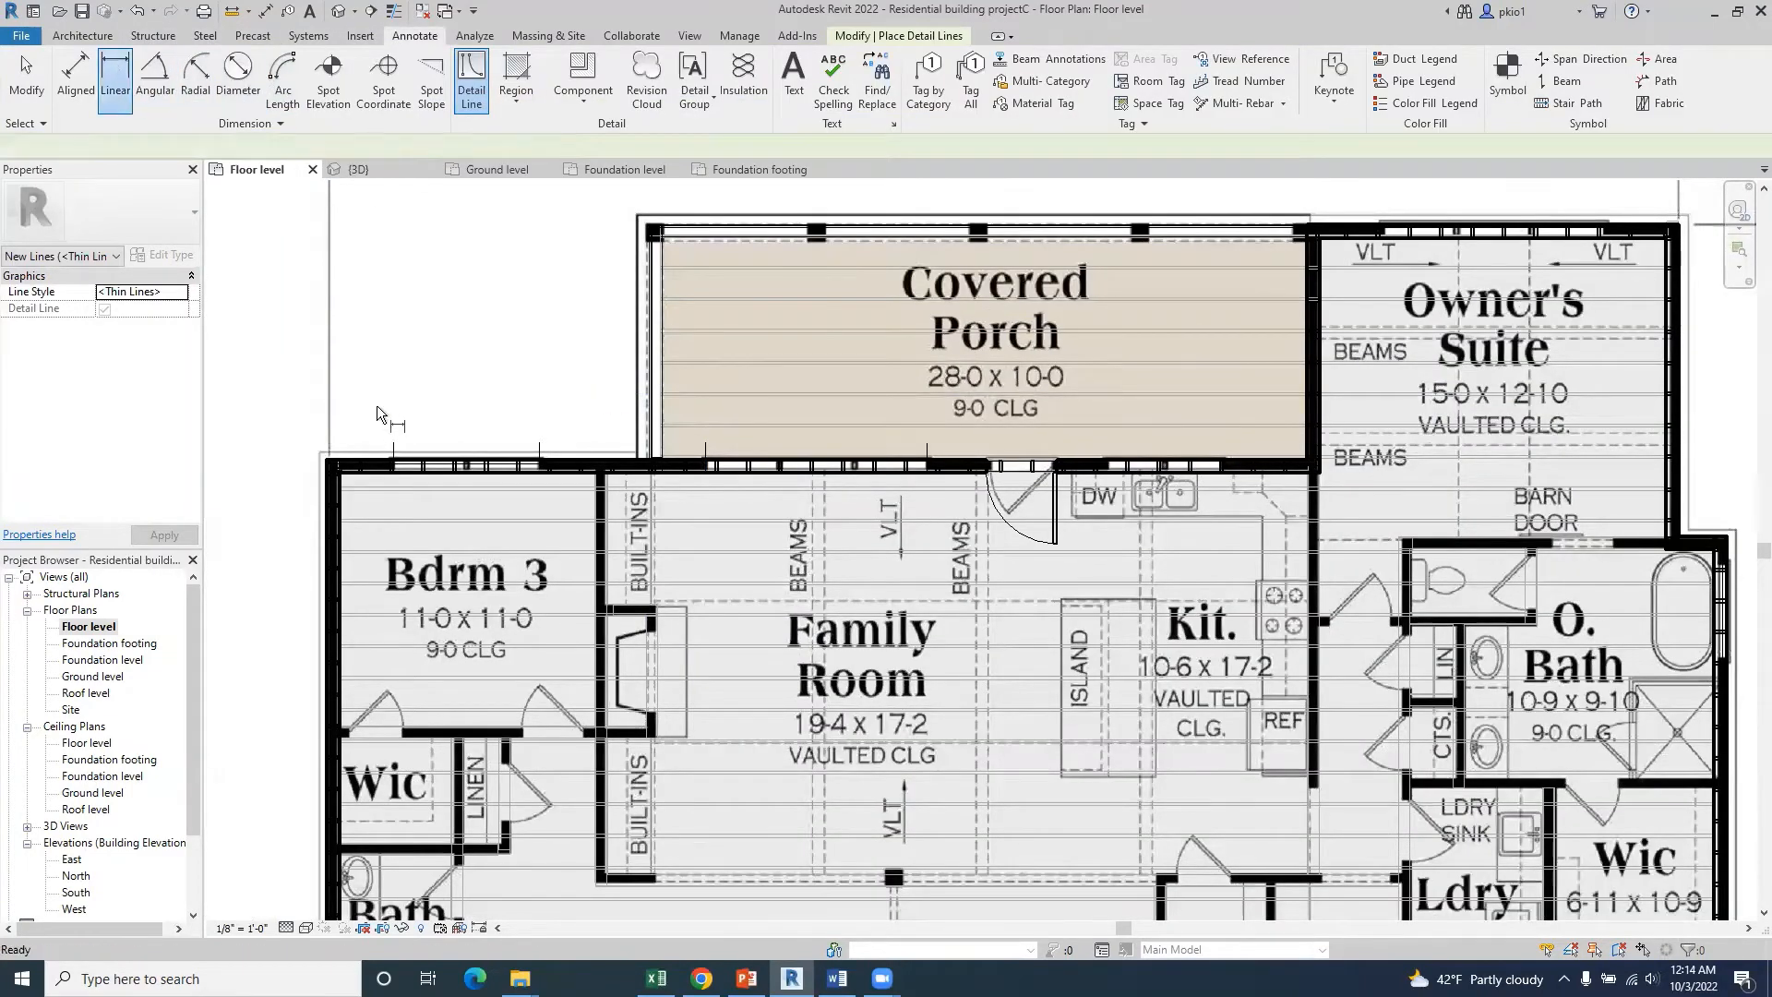
left_click(394, 449)
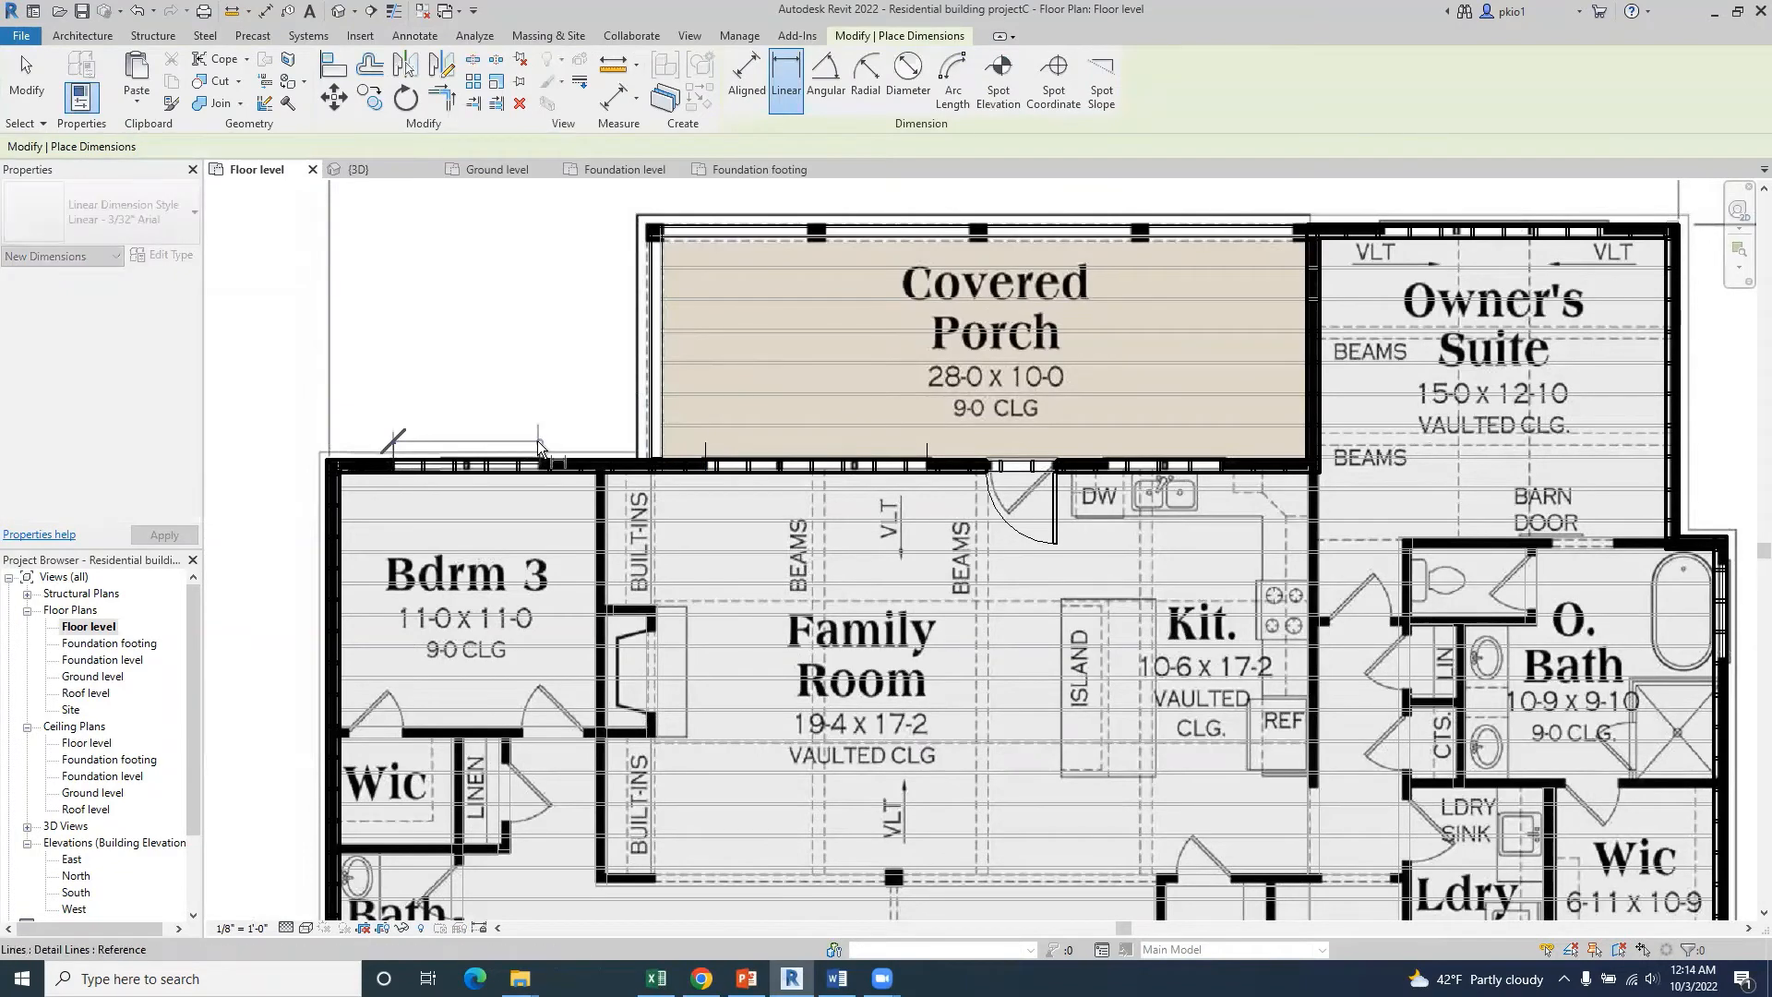
left_click(538, 449)
left_click(538, 415)
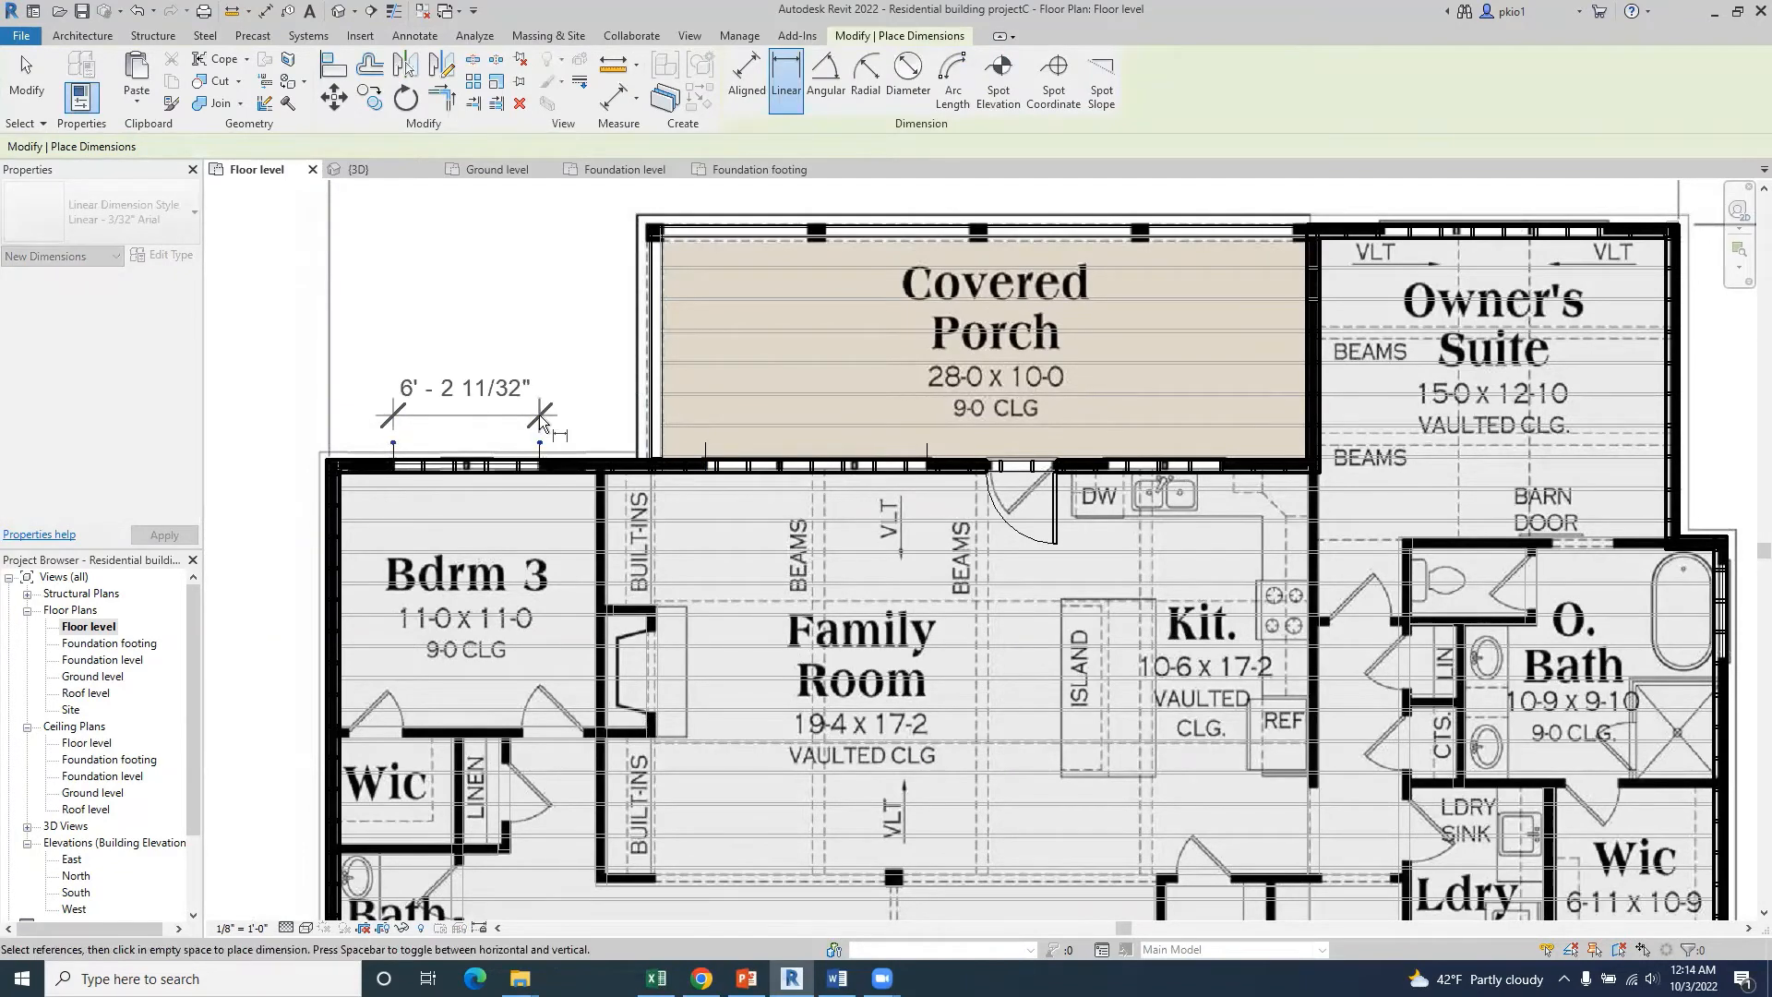
- Add a linear dimension between the two detail lines at the Family Room window opening, placed on the covered porch side
left_click(706, 451)
left_click(927, 448)
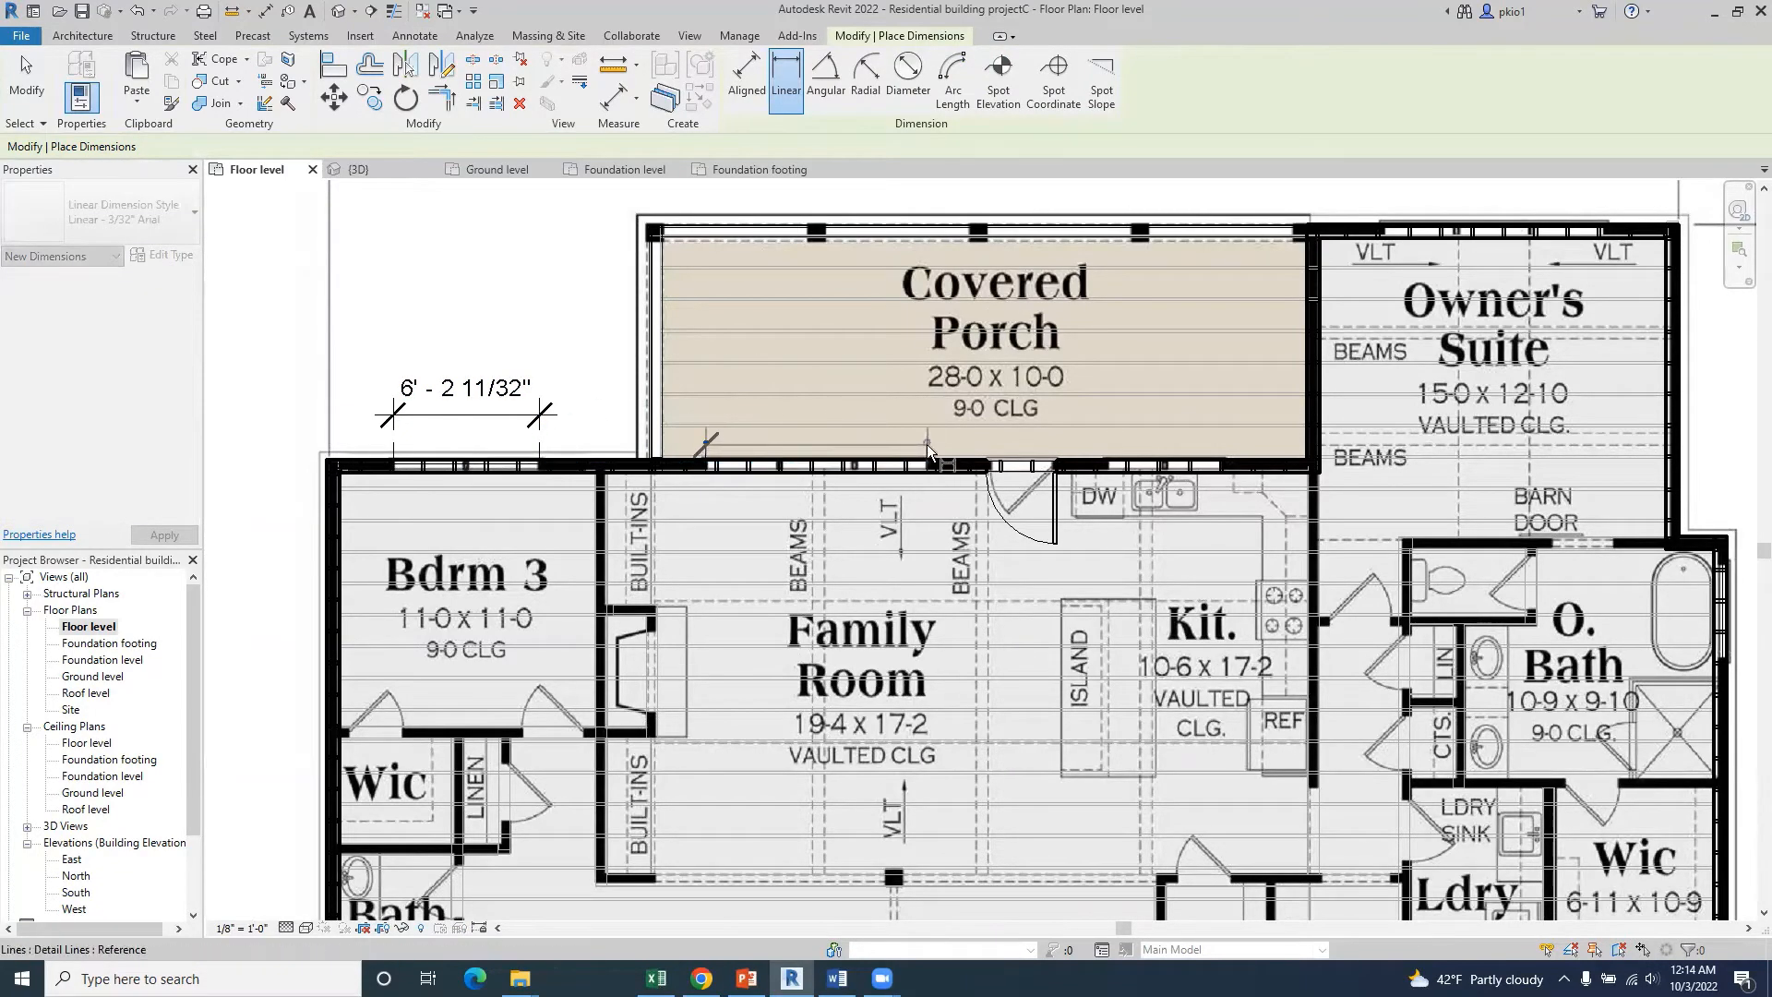
left_click(917, 429)
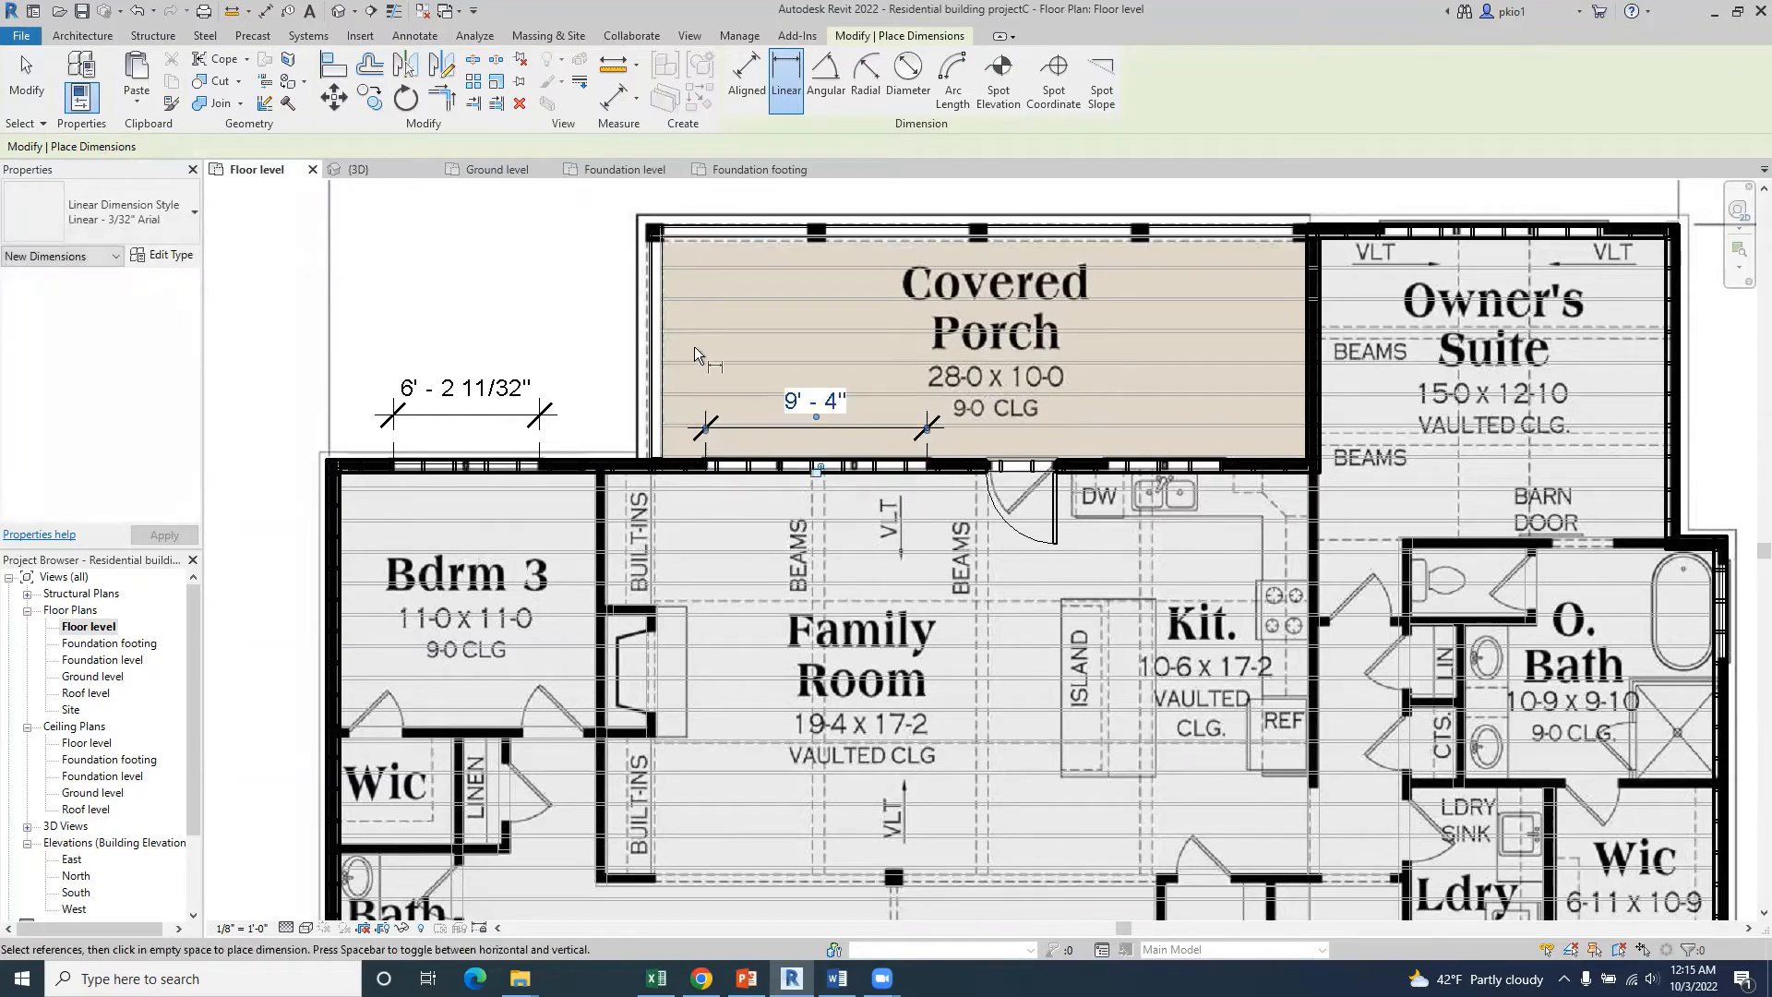
- Draw two short horizontal detail lines about 1' 10 3/4" apart, marking both ends of the window opening beside the toilet in the hall bath's exterior wall
scroll(694, 346, "down", 1)
scroll(698, 349, "down", 2)
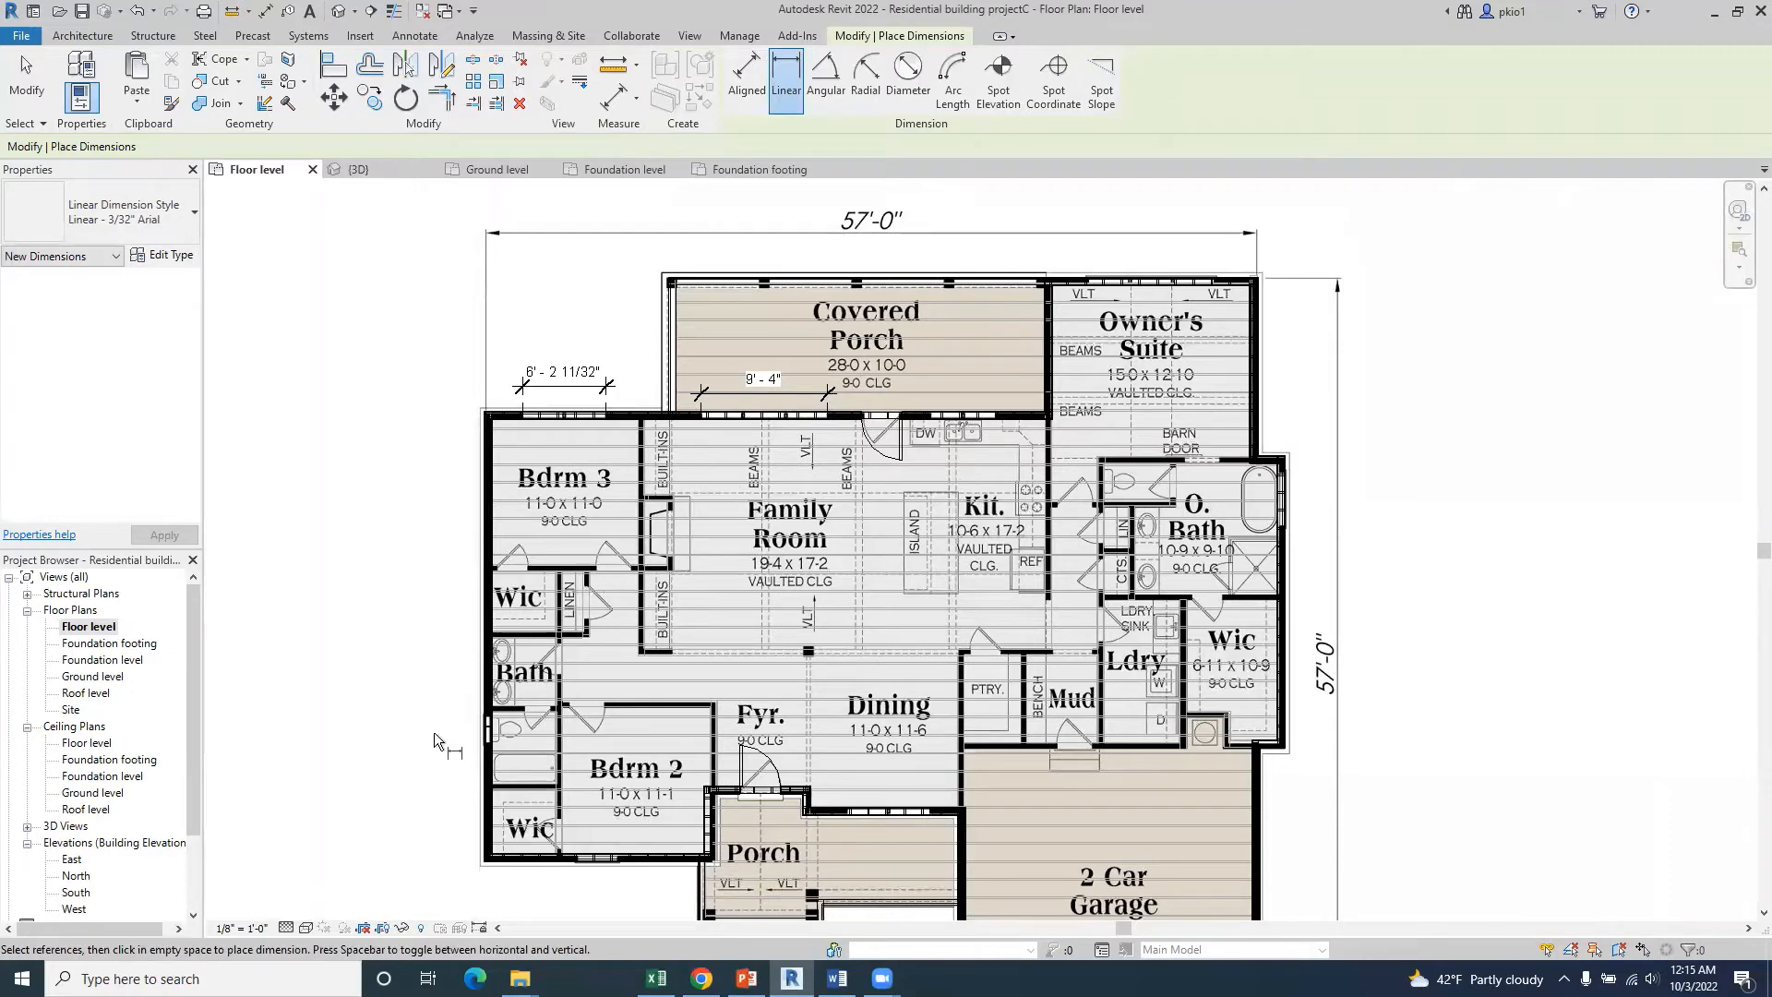
scroll(462, 762, "up", 4)
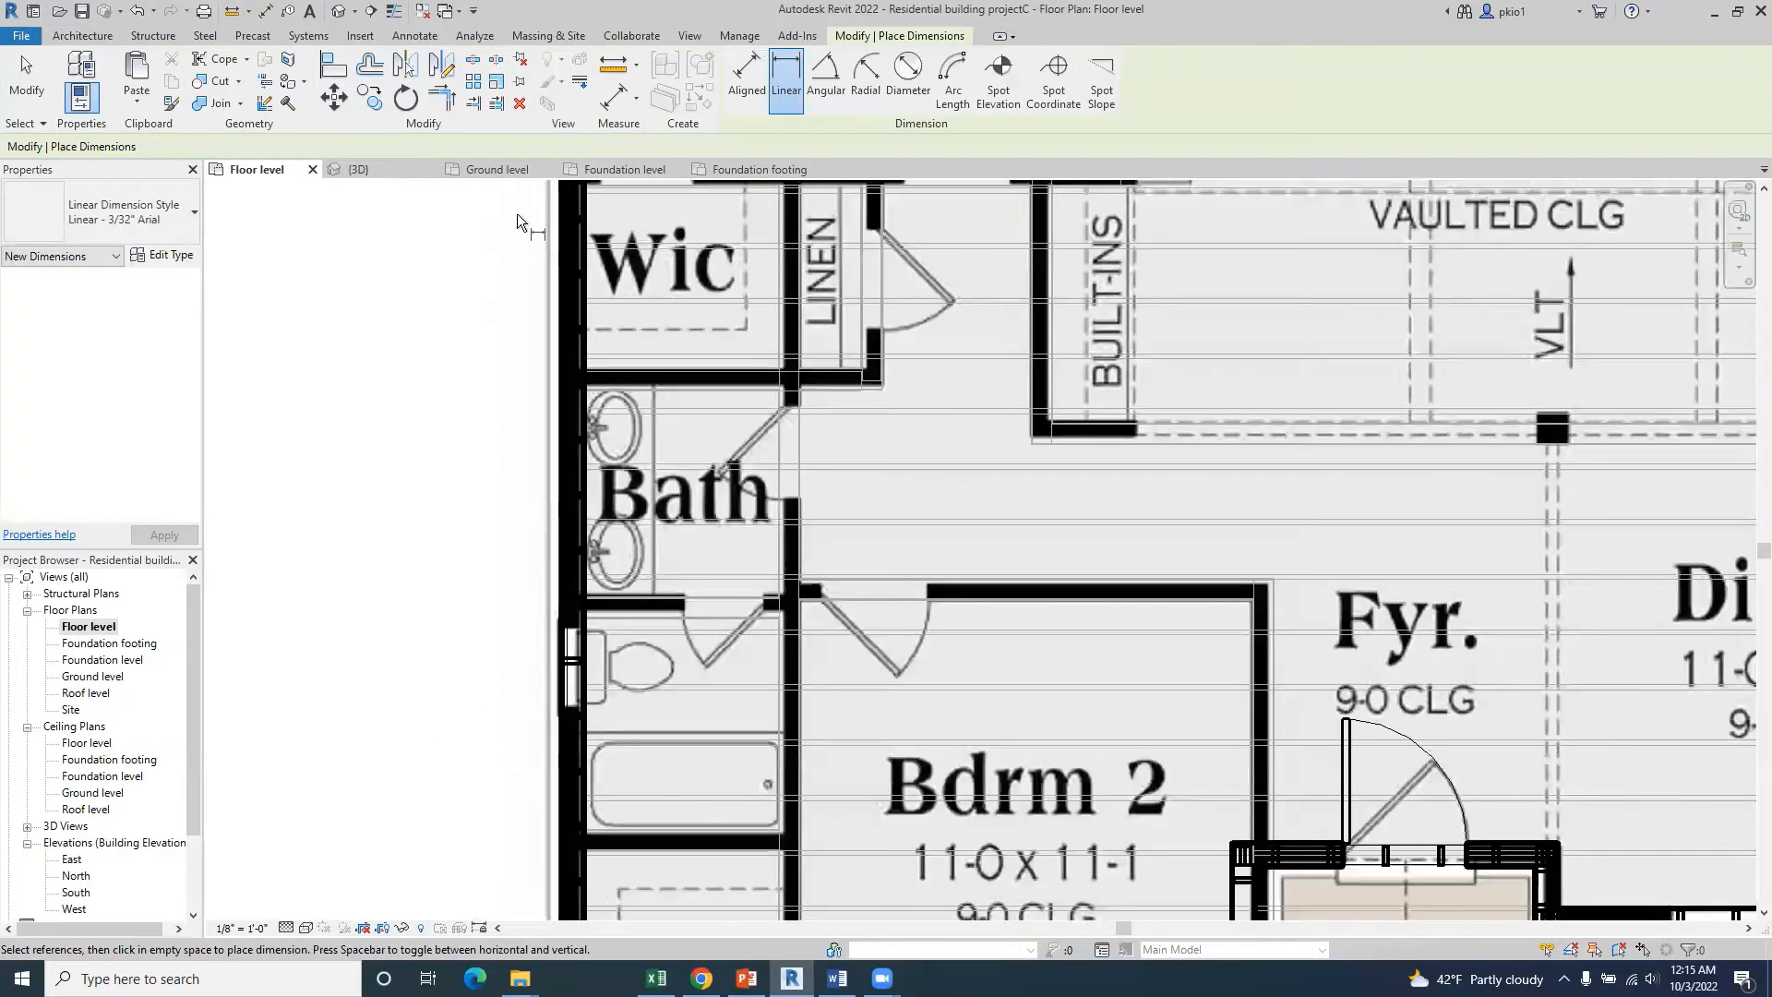
key("Escape")
left_click(471, 81)
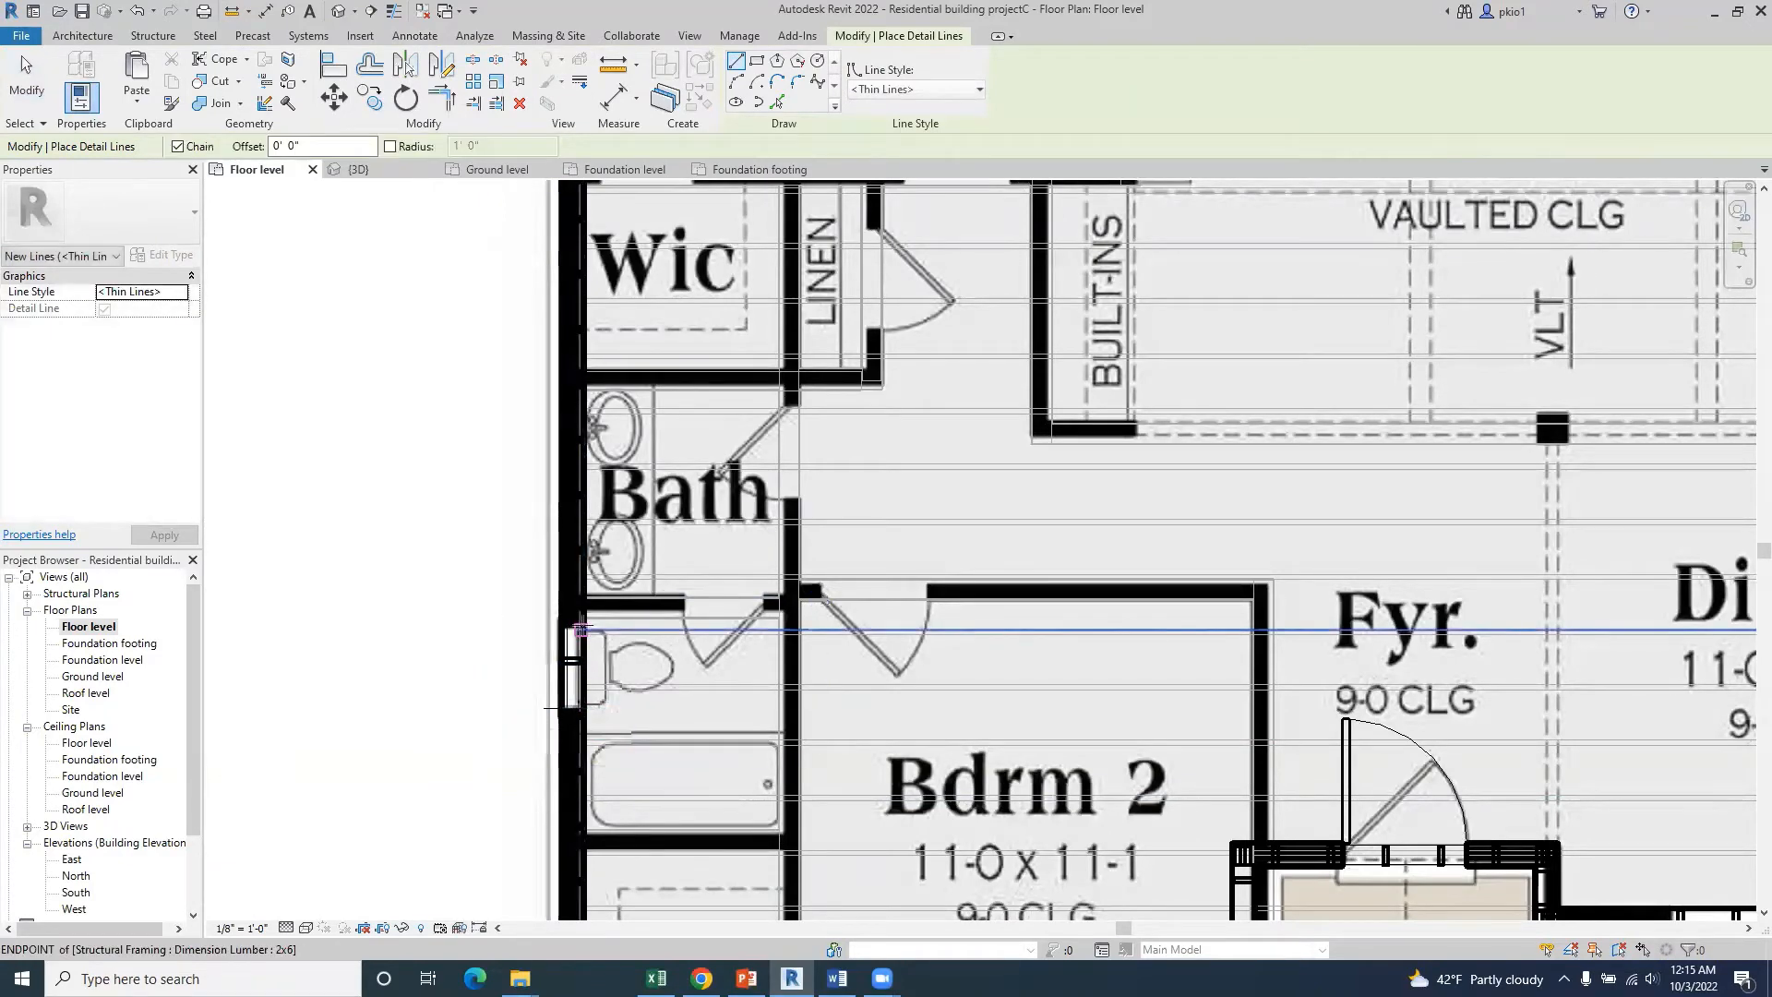
left_click(582, 619)
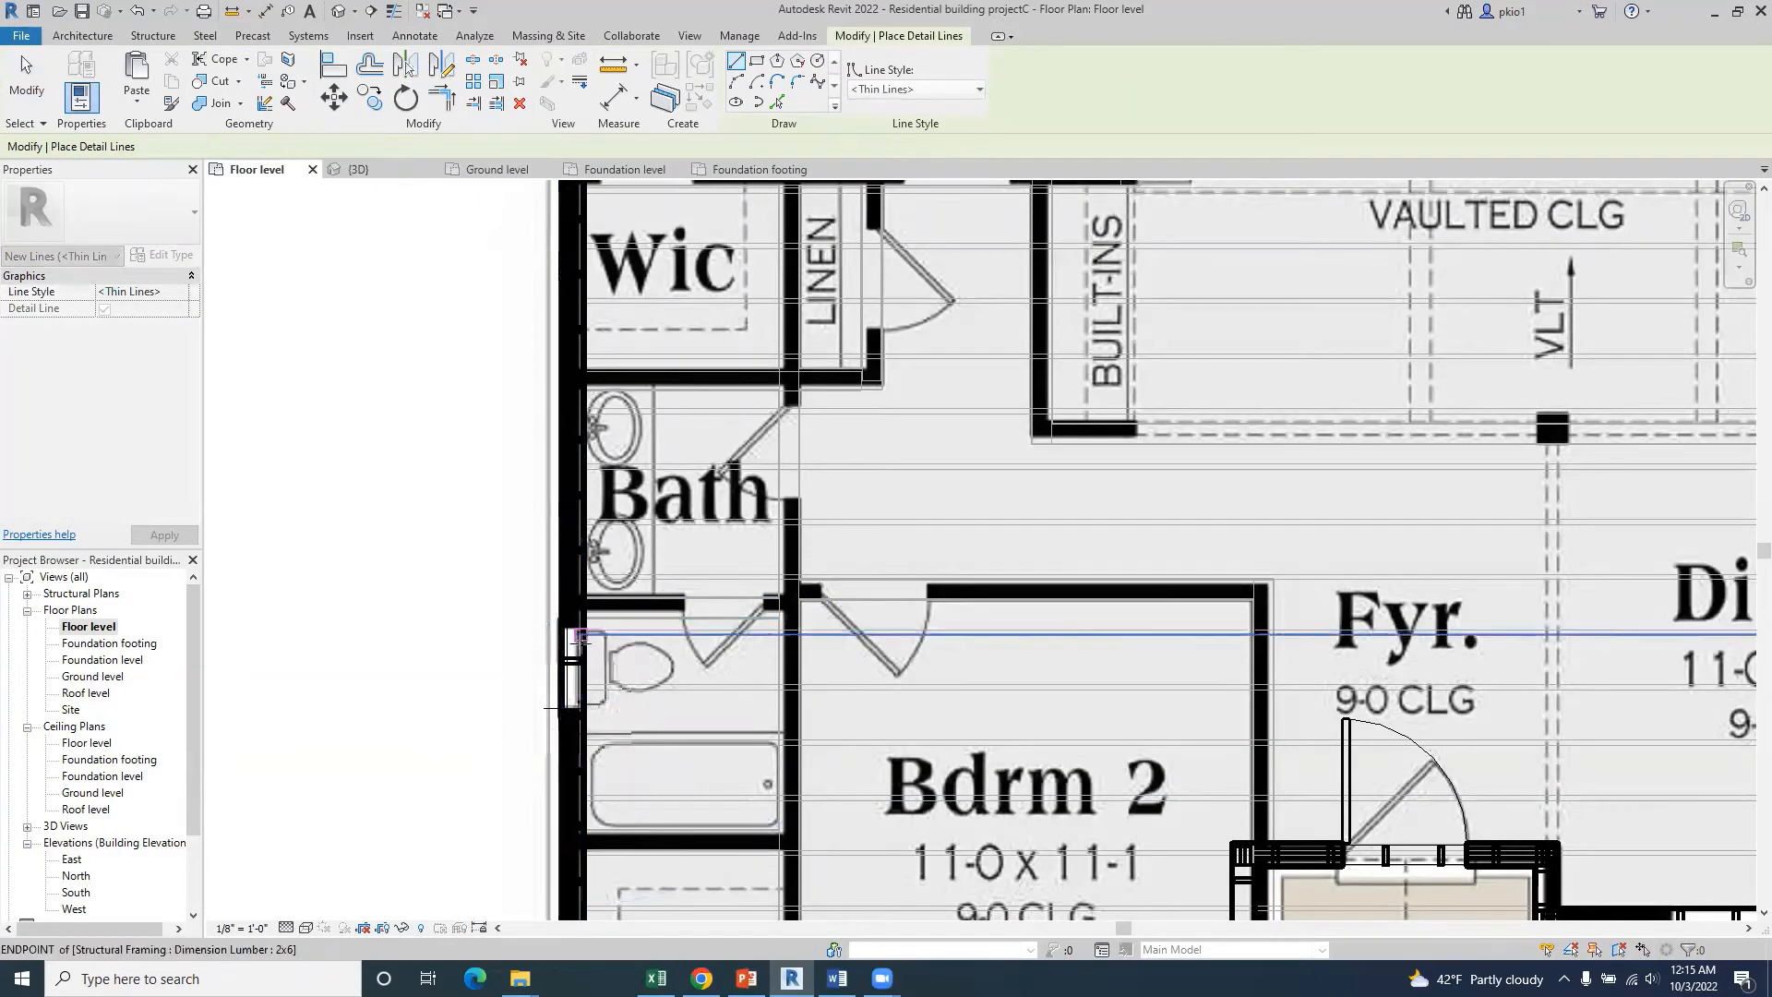
left_click(543, 629)
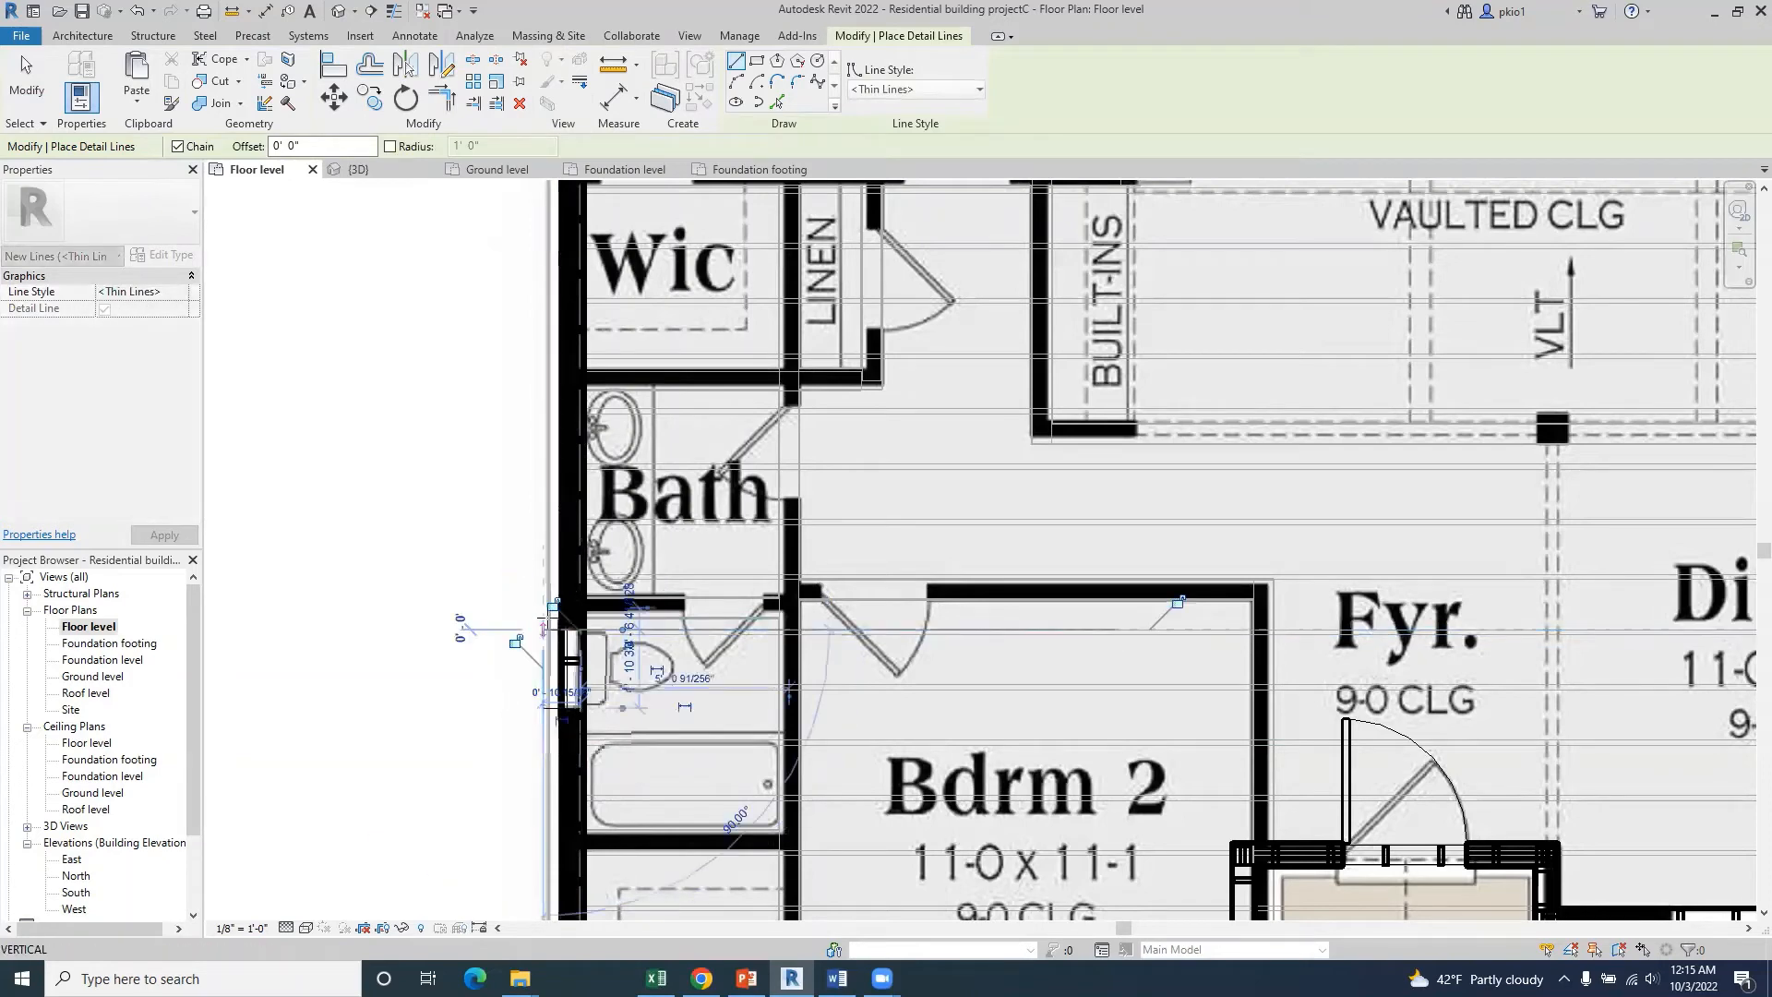
key("Escape")
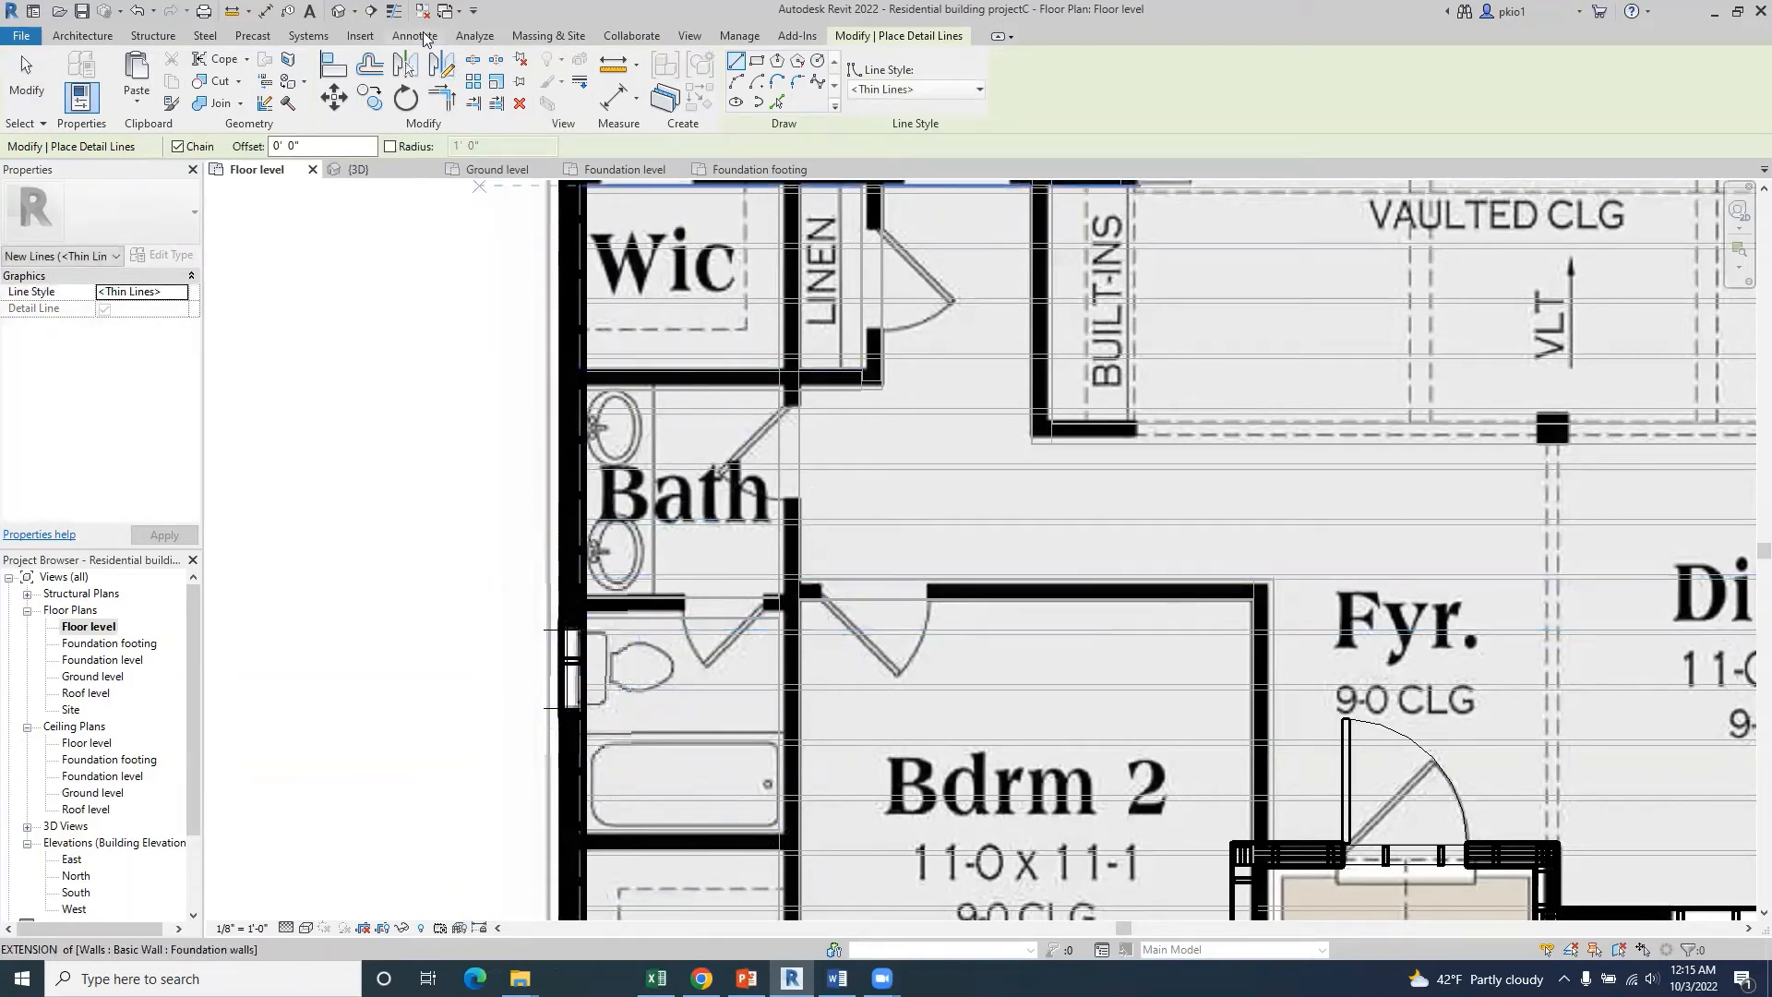
- Add a vertical linear dimension between the two detail lines at the hall bath's window opening, placed outside the exterior wall
left_click(414, 35)
left_click(115, 79)
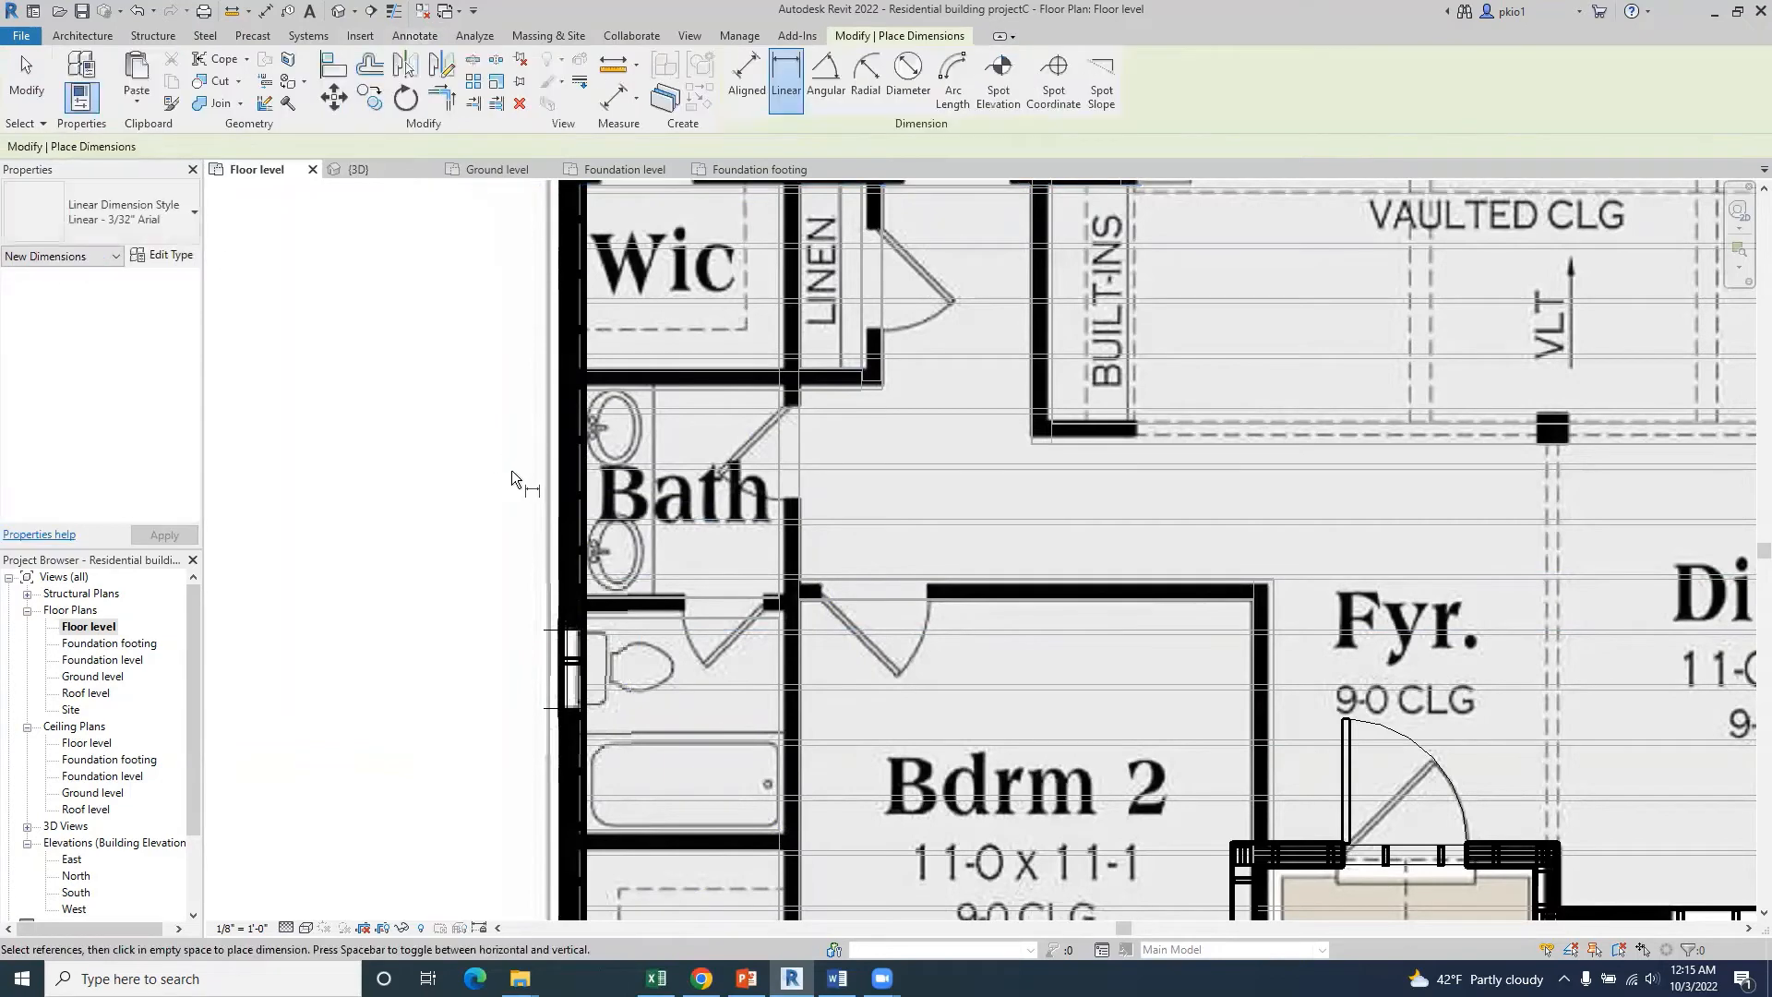
left_click(542, 717)
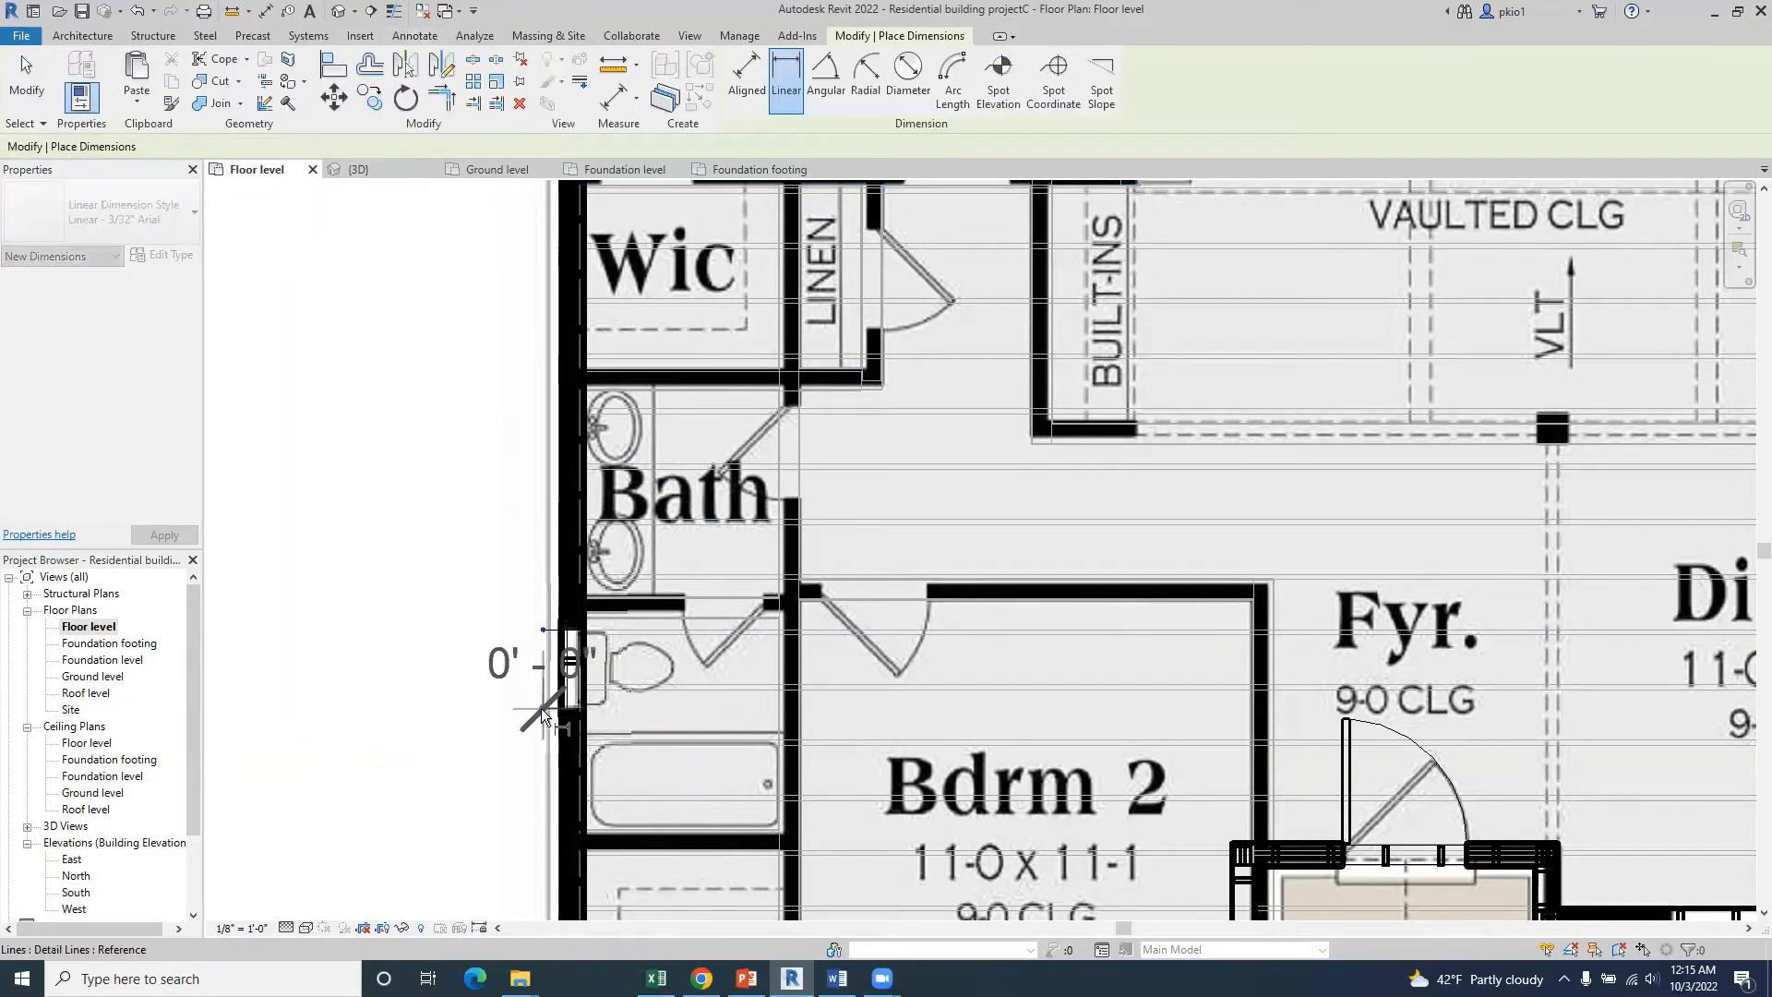
left_click(543, 713)
scroll(413, 530, "down", 2)
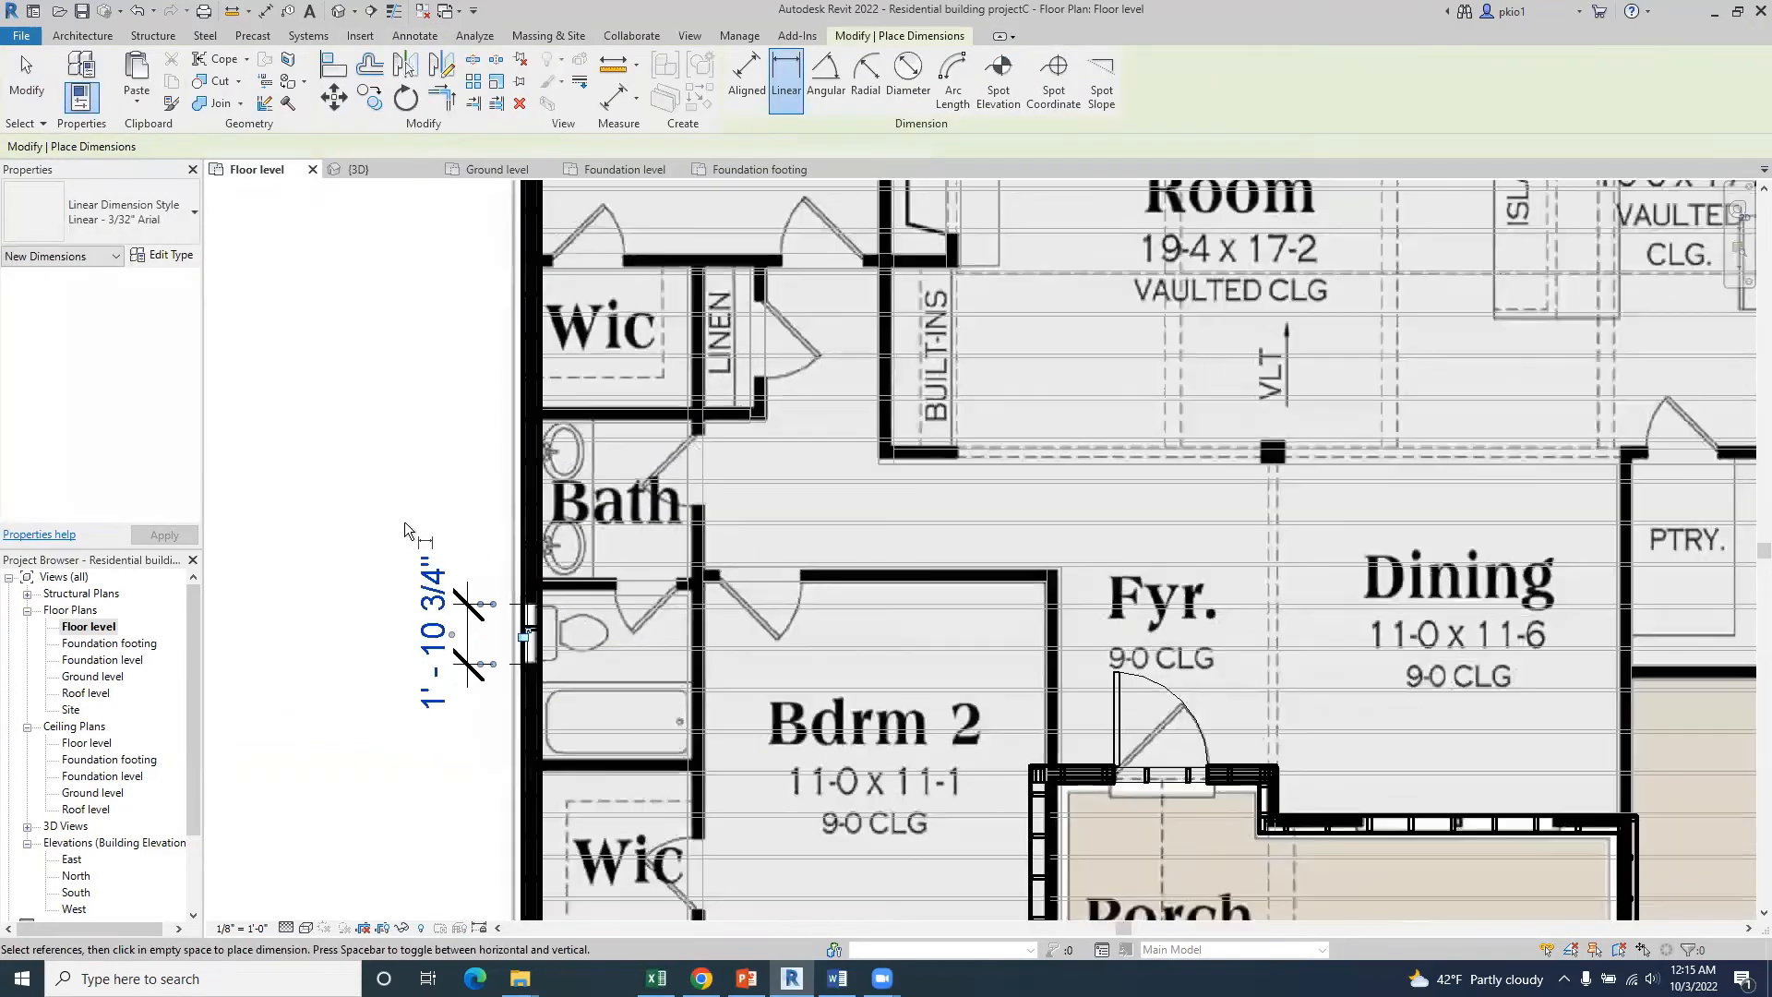
- Draw two short horizontal detail lines about 3' 11" apart, marking both ends of the window opening beside the tub in the O. Bath's exterior wall
scroll(345, 512, "down", 1)
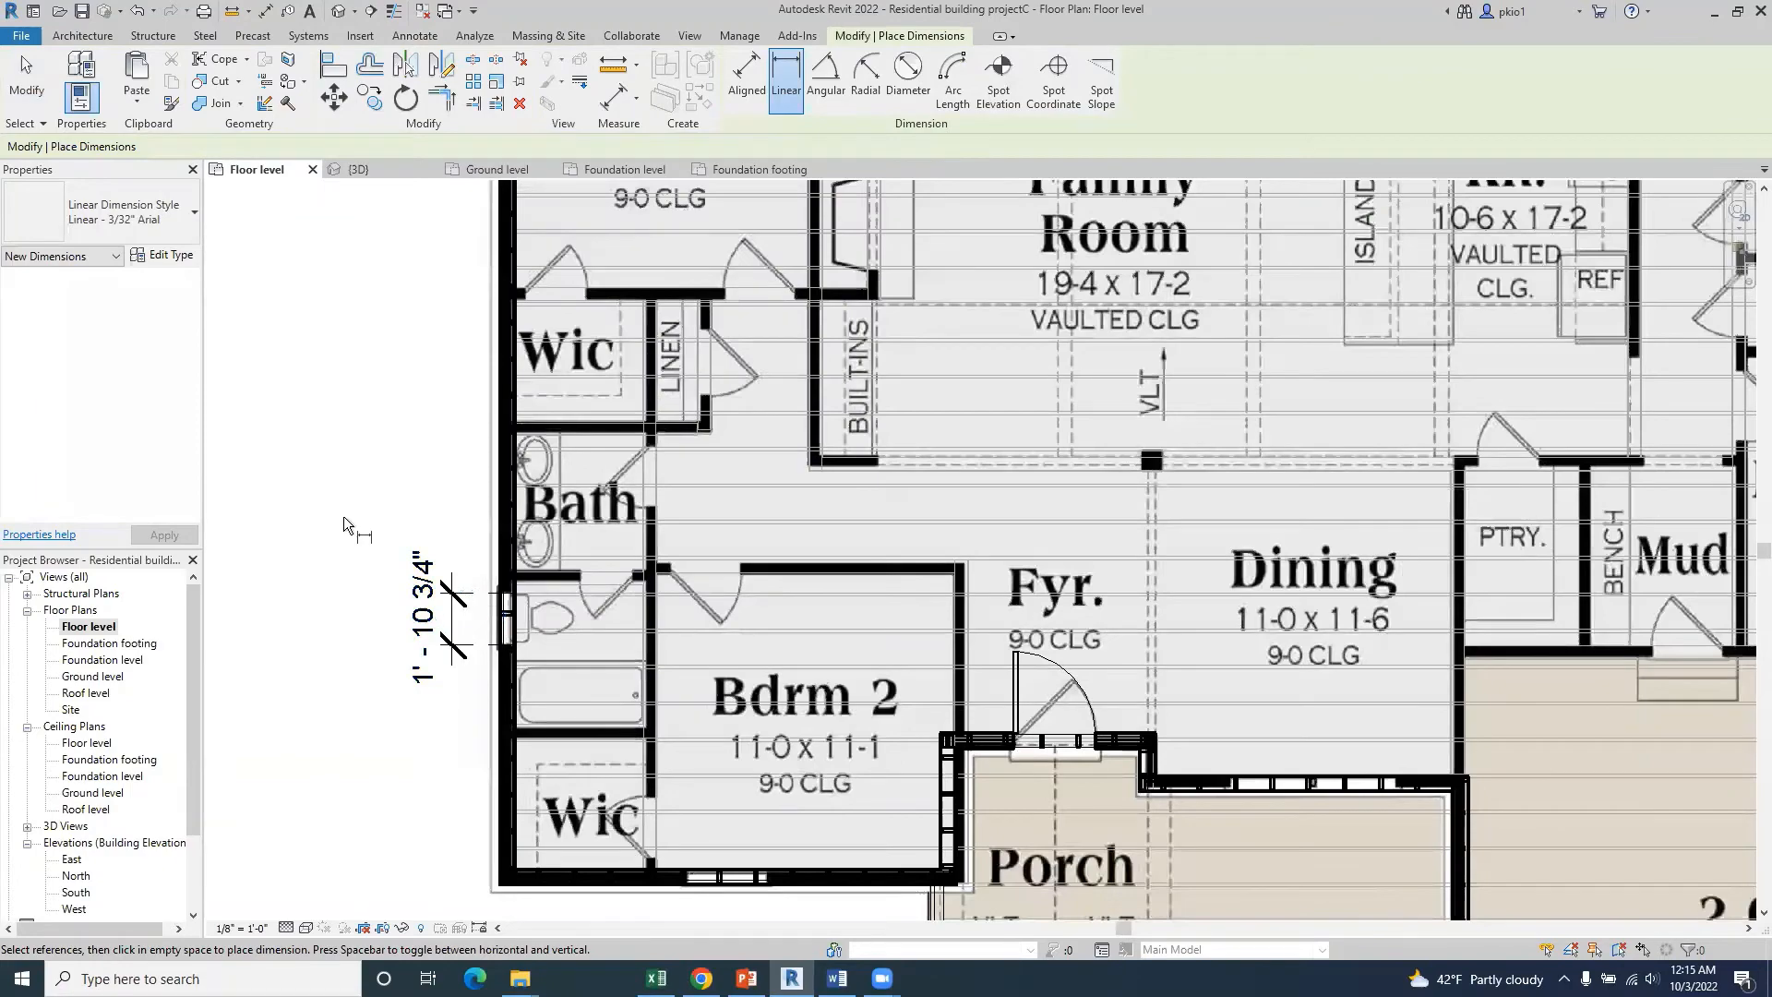
scroll(356, 578, "down", 3)
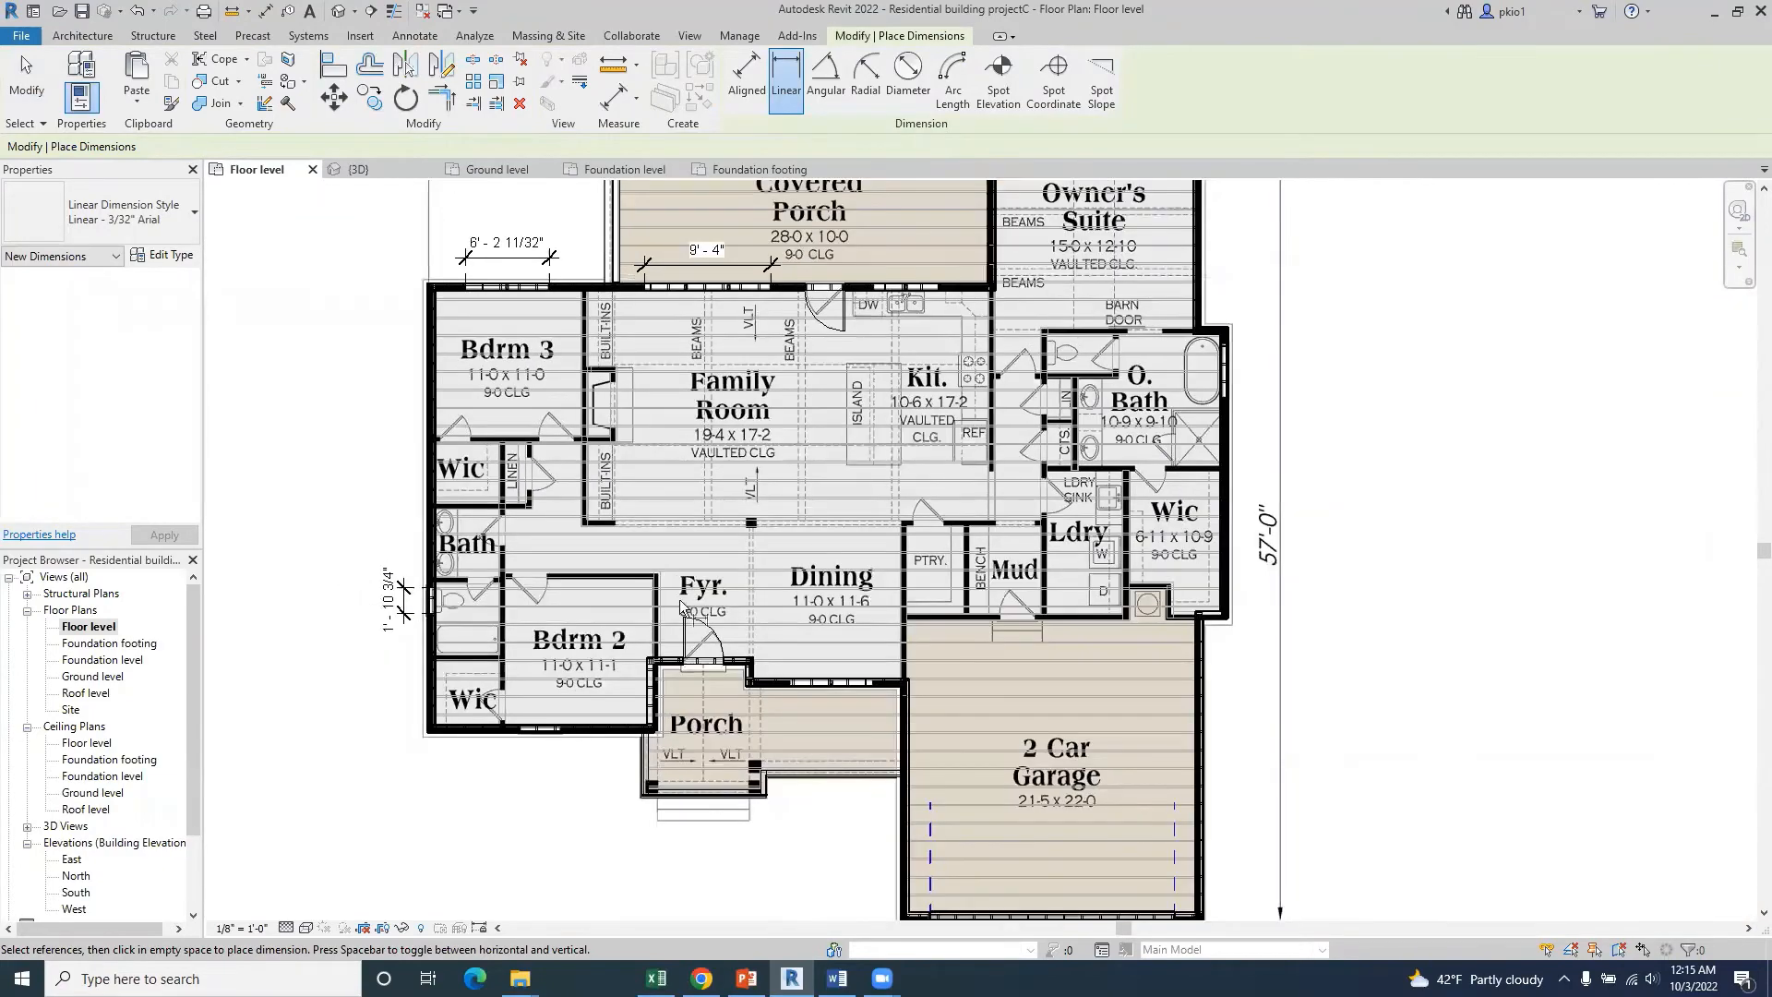
scroll(1257, 352, "up", 3)
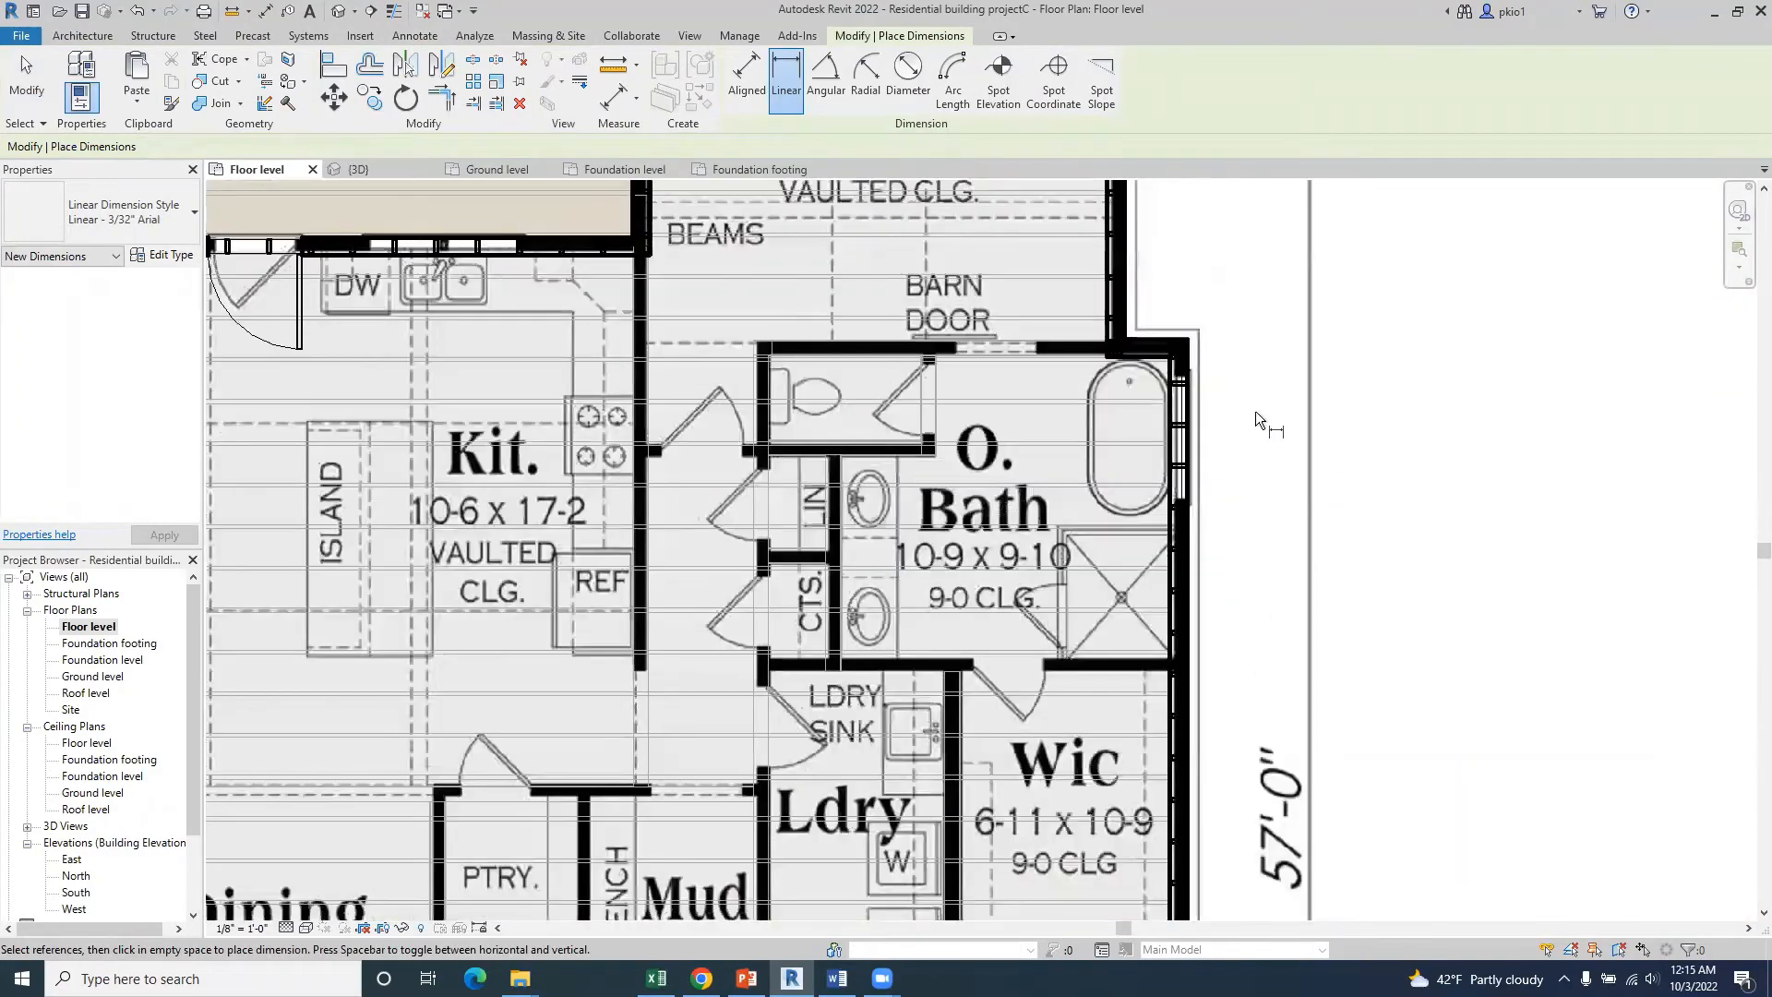
scroll(1154, 489, "down", 2)
scroll(1298, 359, "down", 2)
scroll(1291, 363, "up", 2)
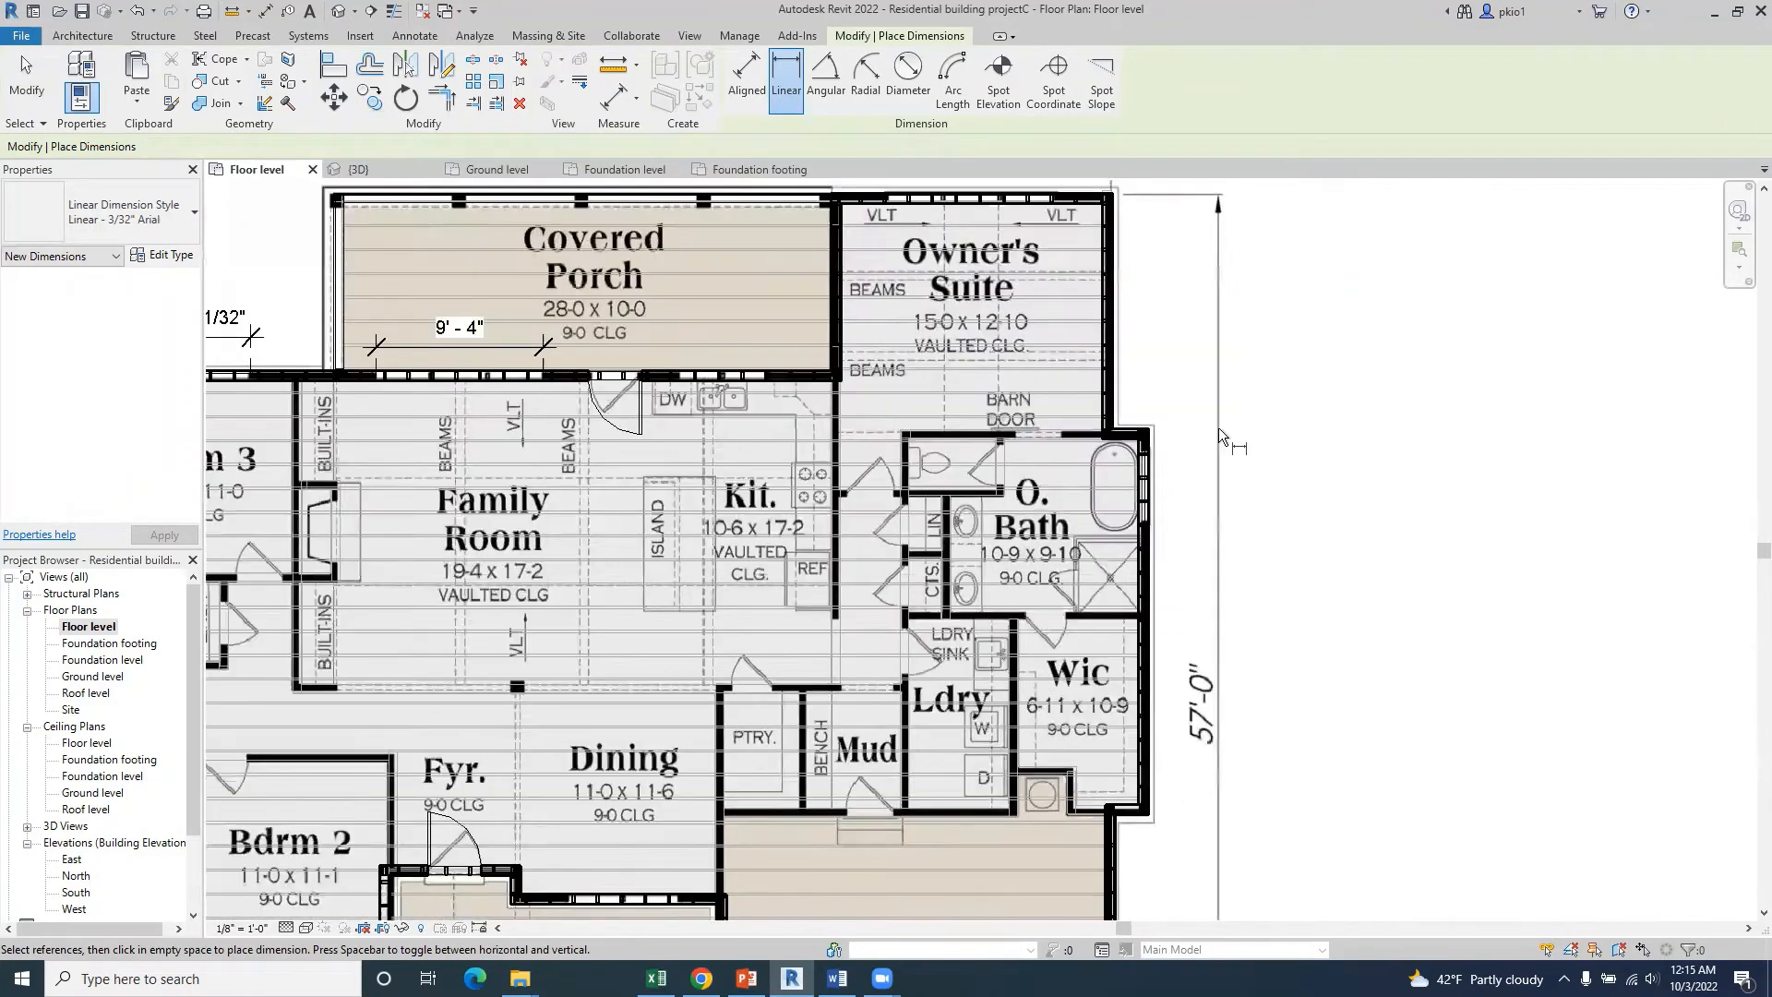
left_click(415, 37)
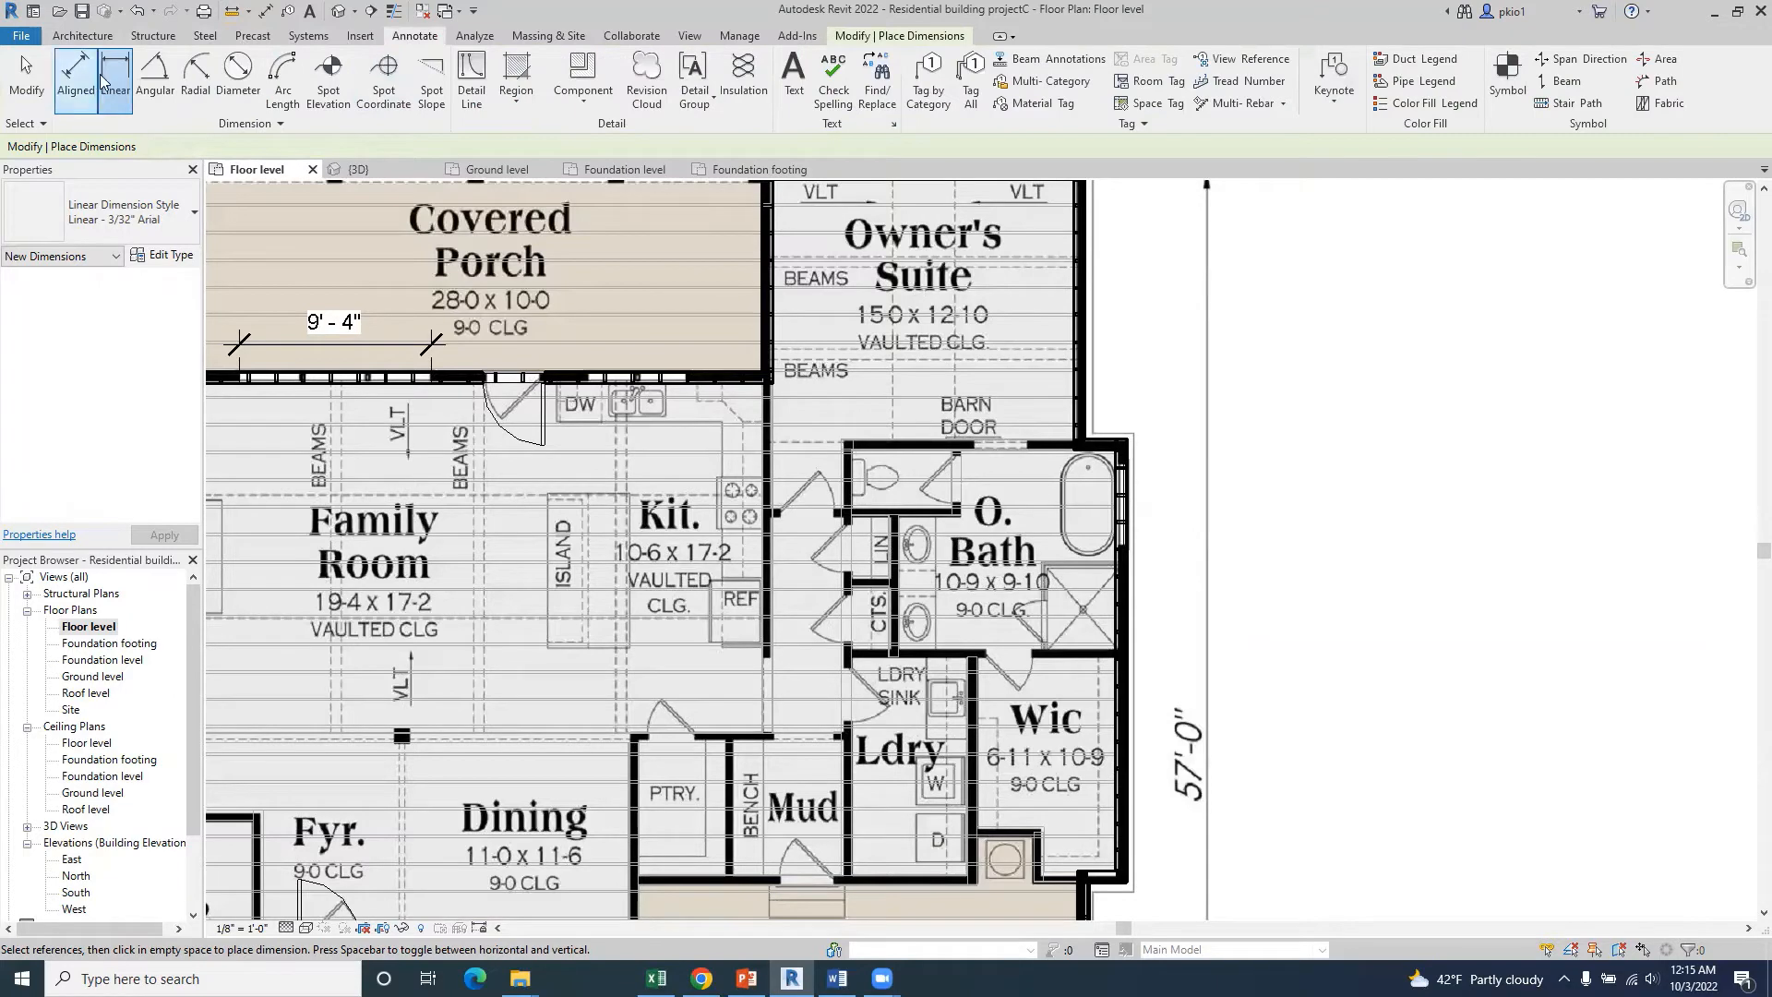
left_click(472, 79)
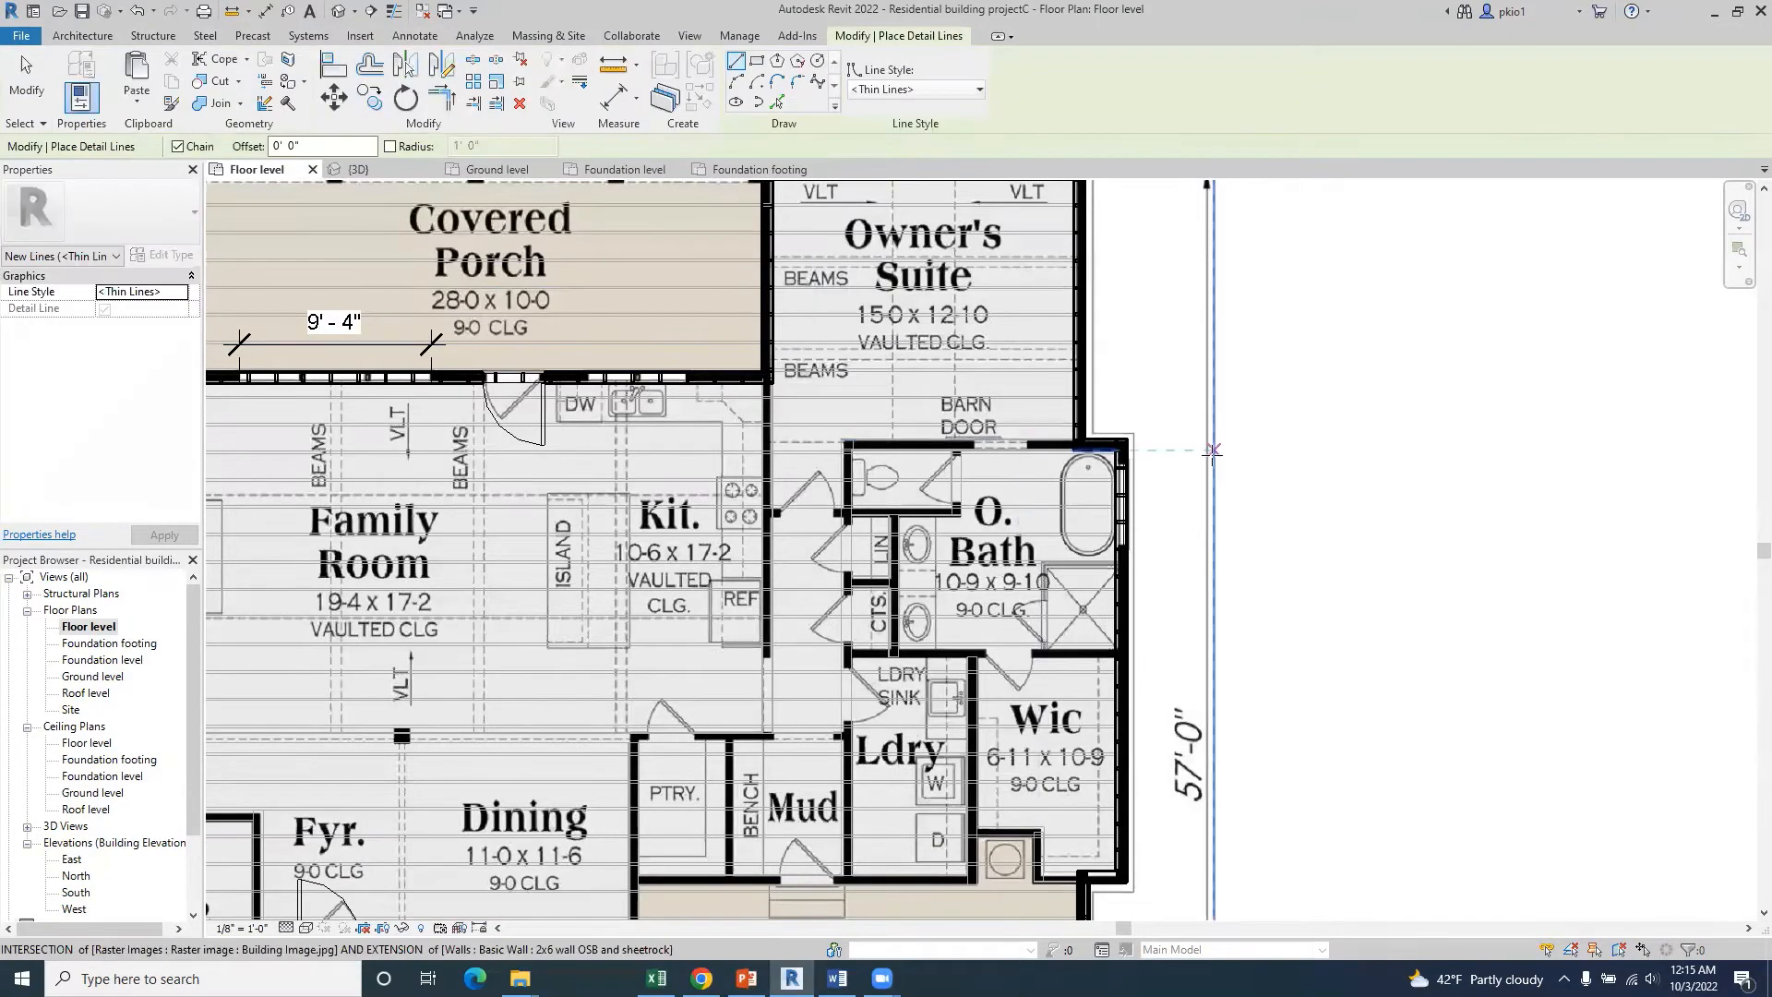
scroll(1131, 454, "up", 3)
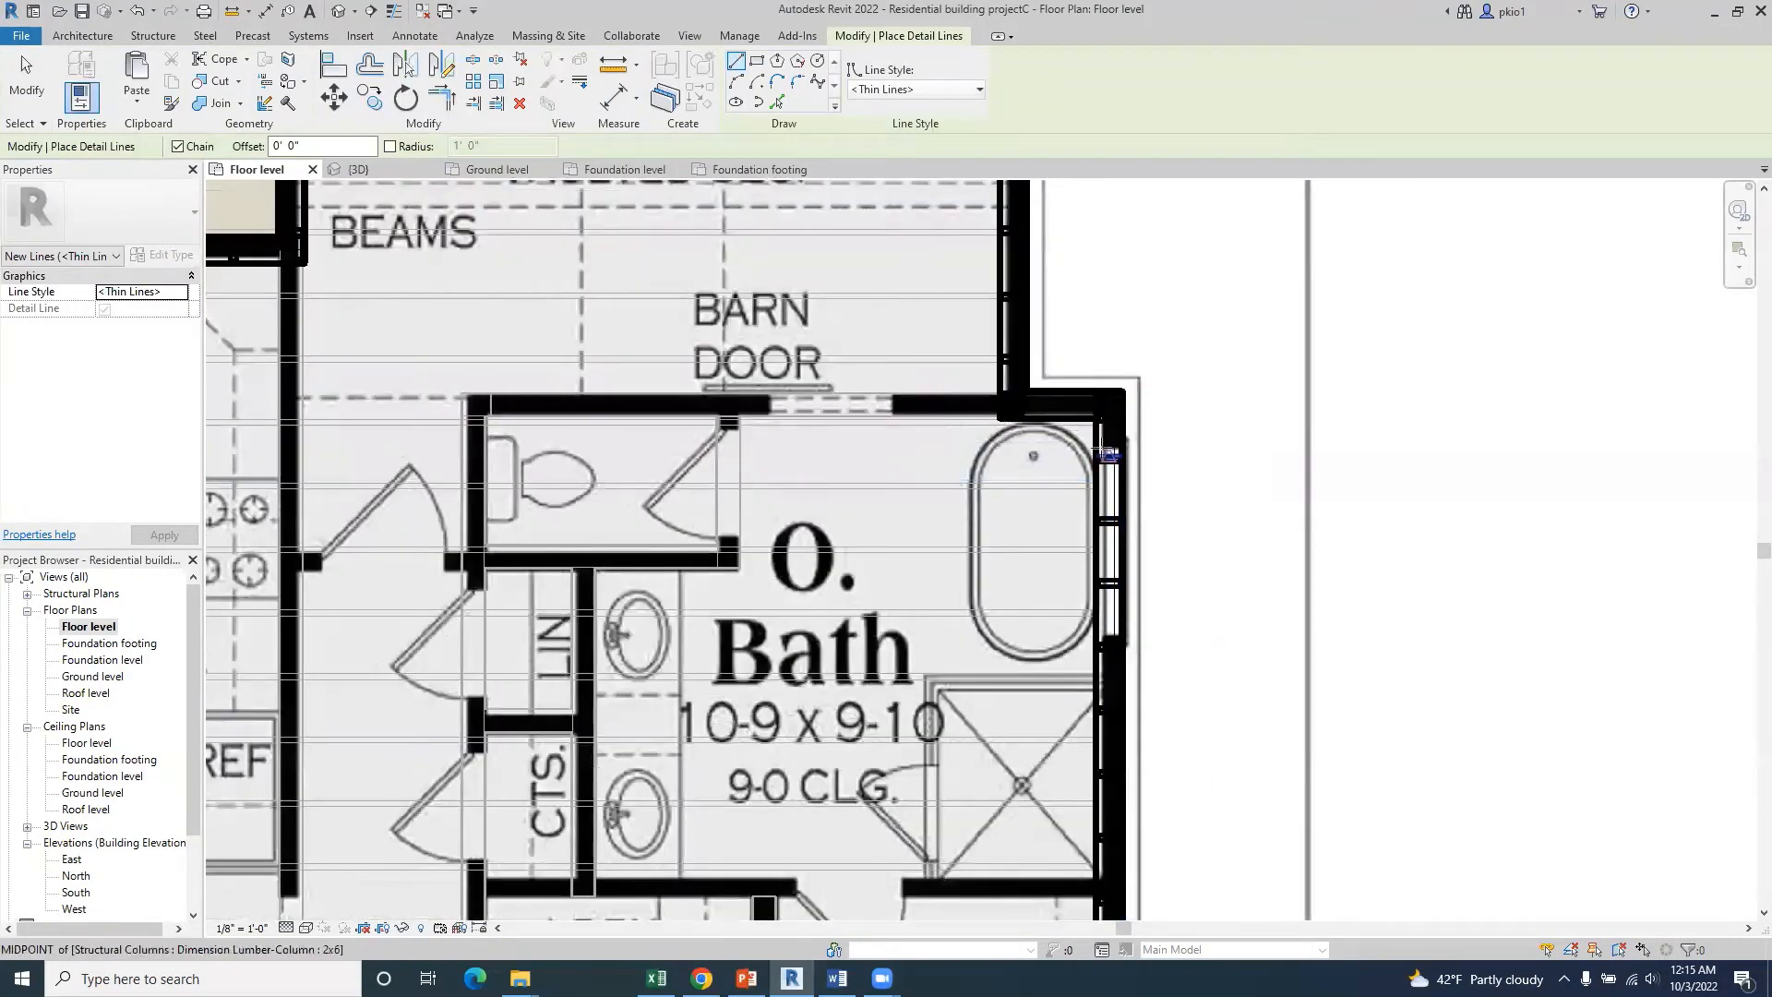
left_click(1108, 453)
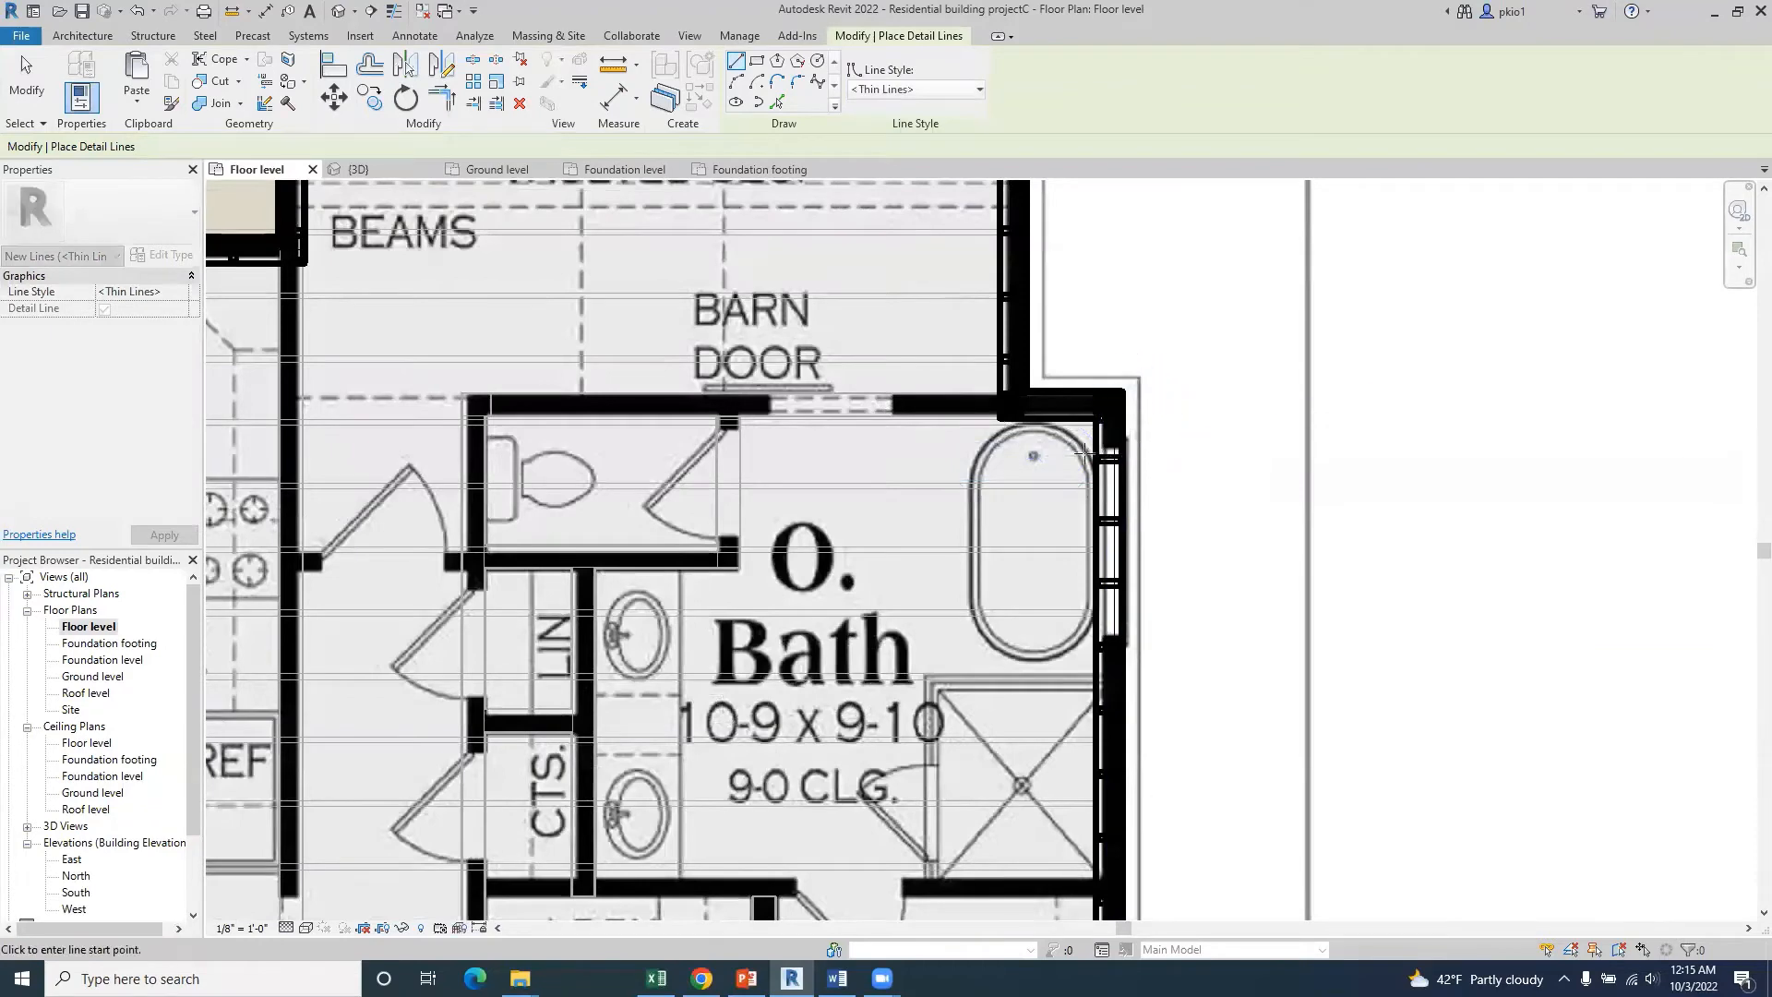
scroll(1143, 450, "up", 2)
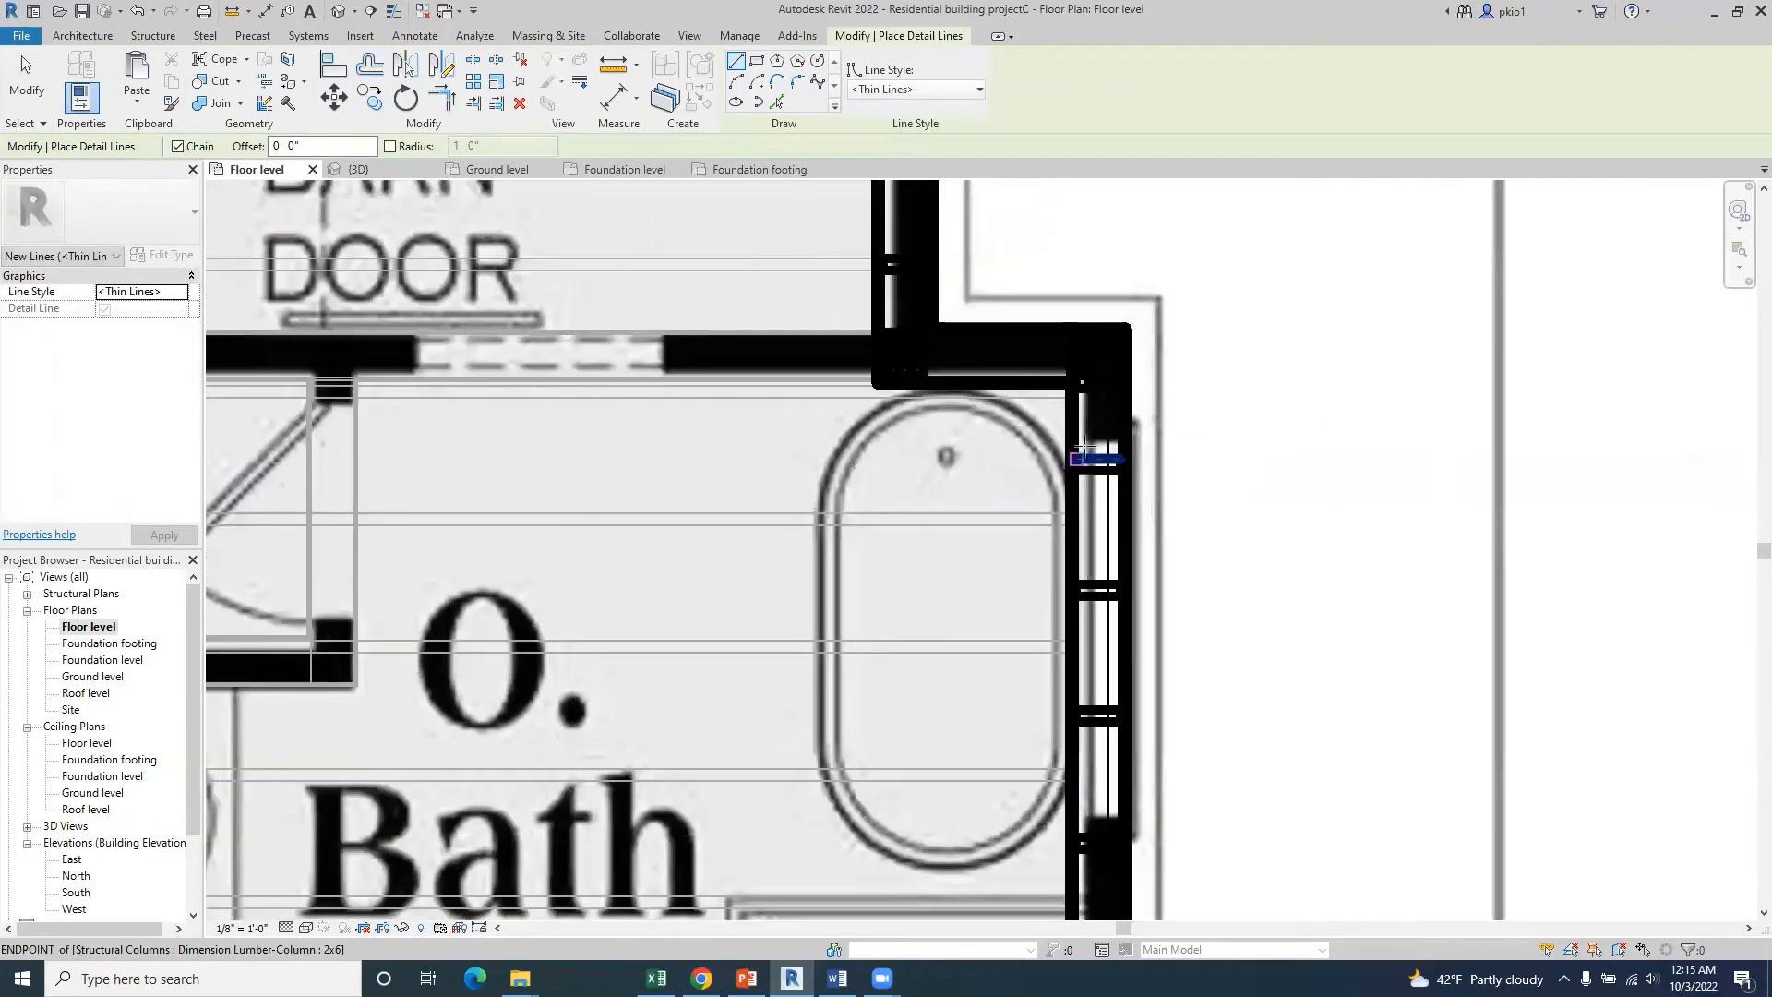
left_click(1169, 439)
key("Escape")
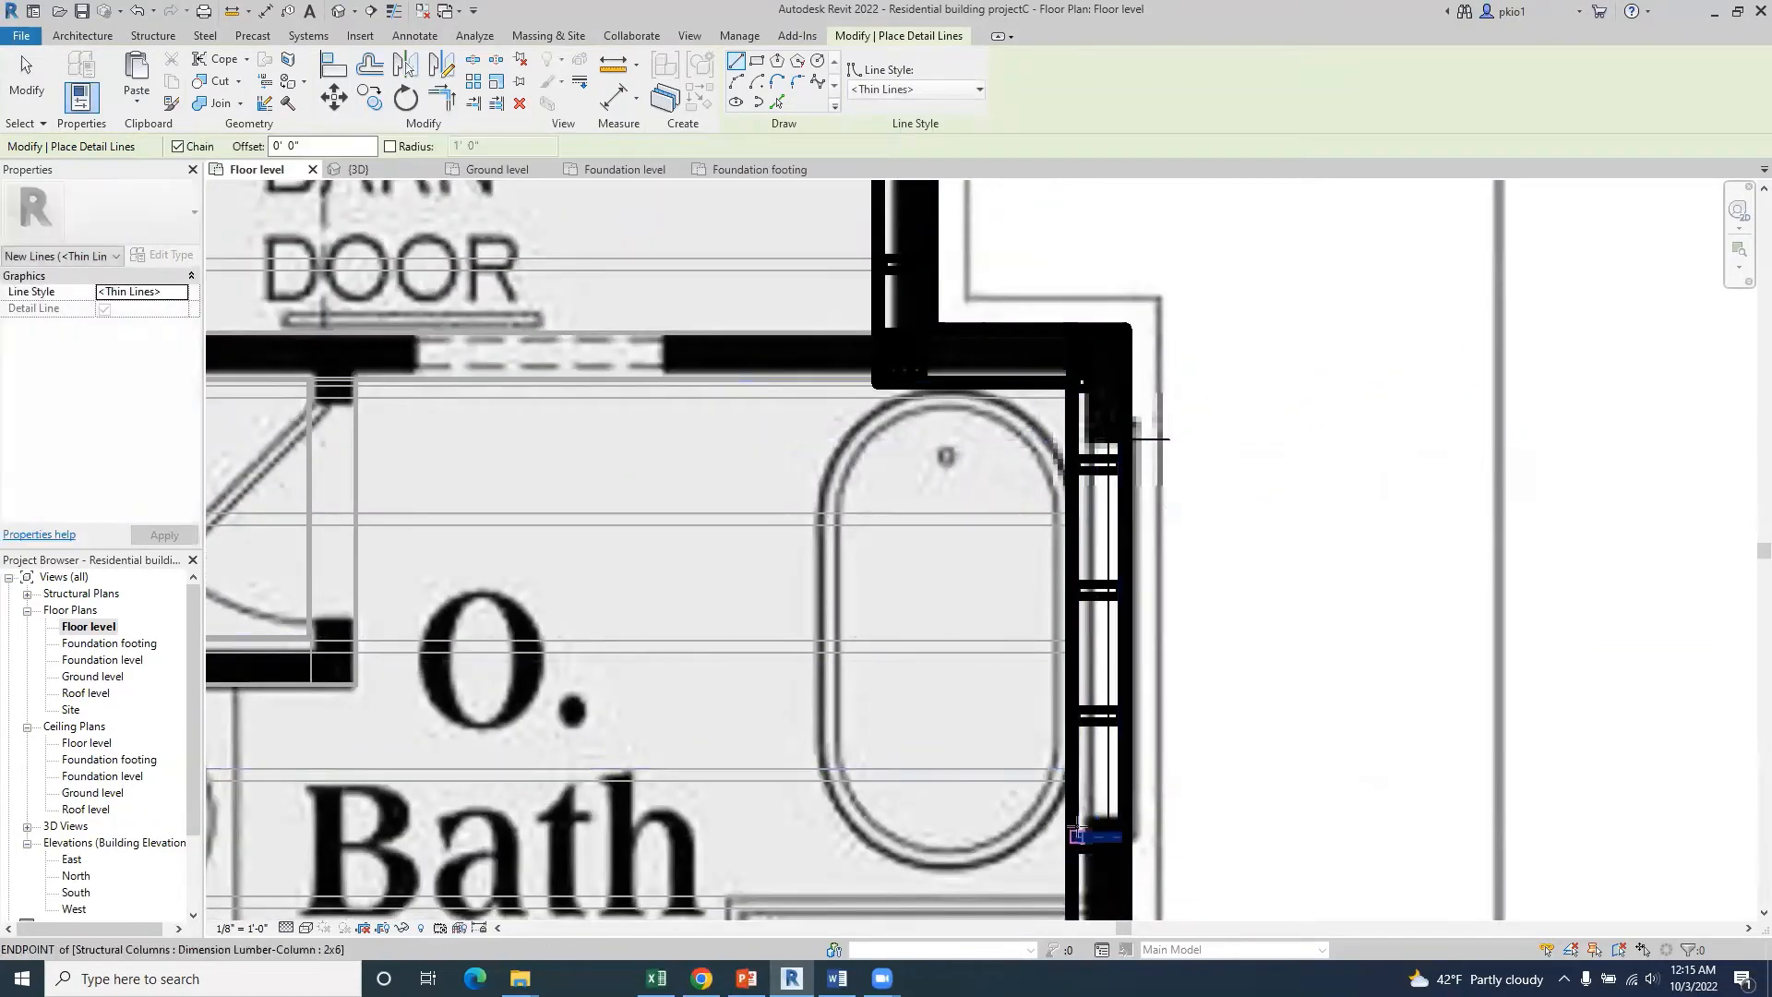
left_click(1075, 814)
left_click(1186, 813)
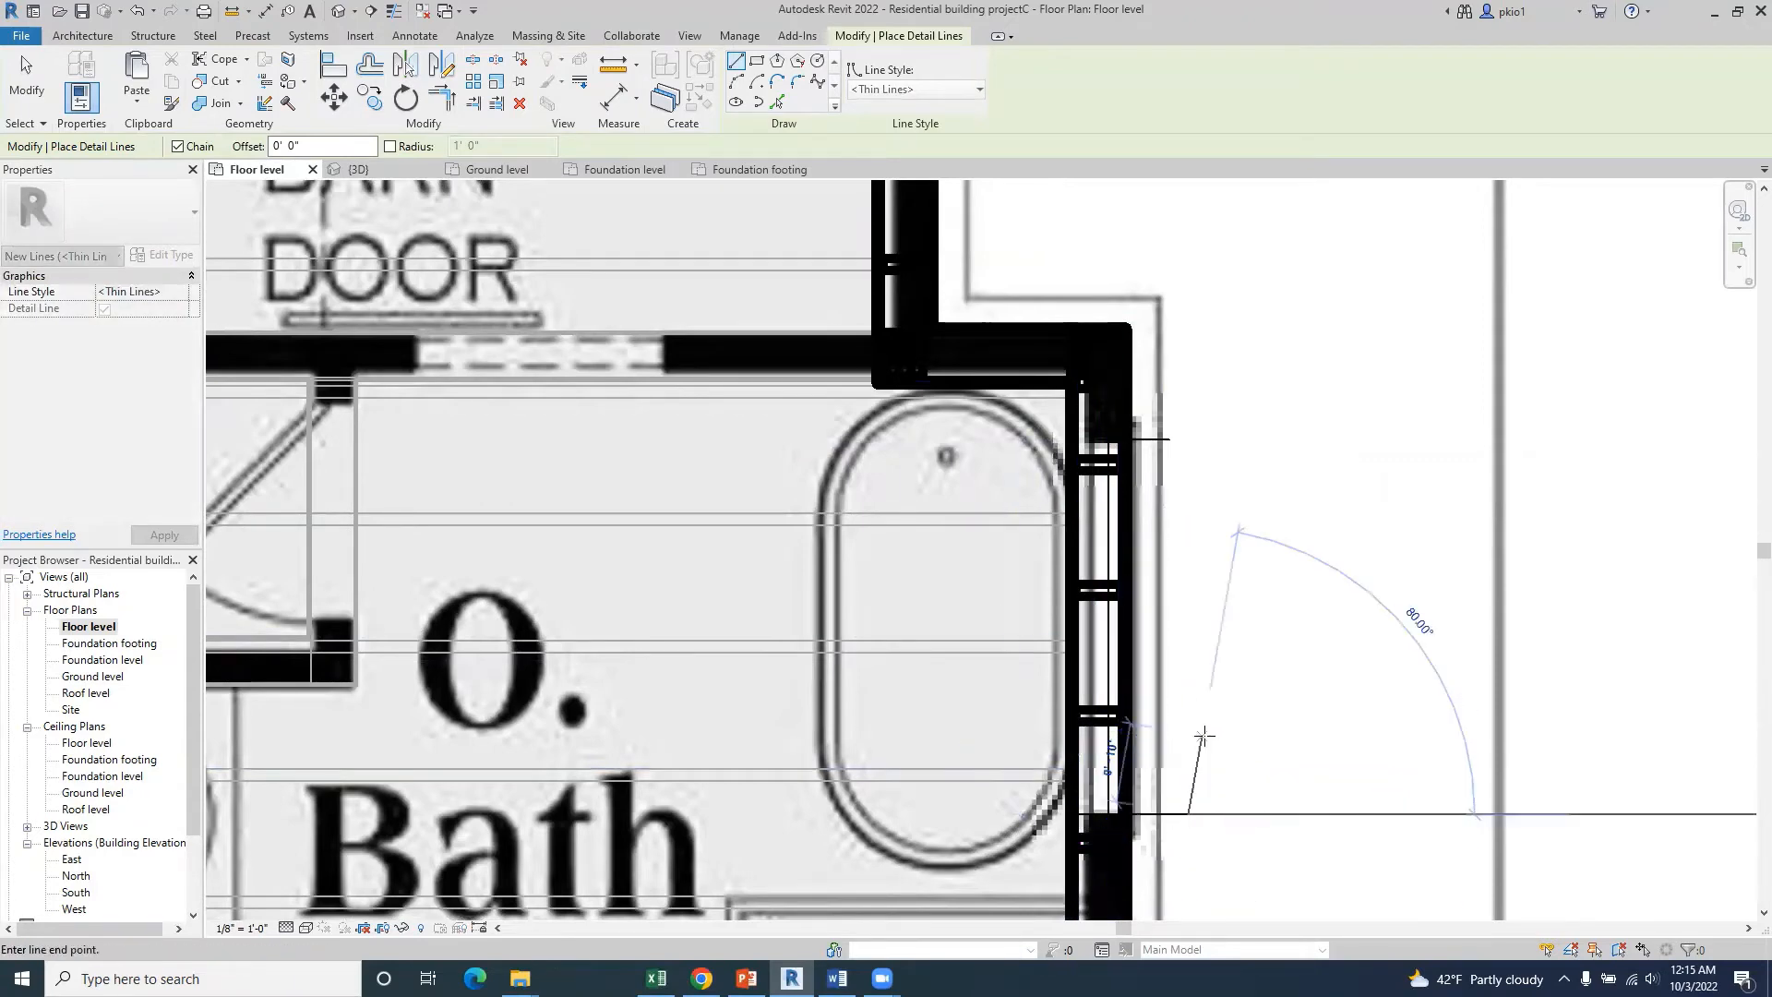
key("Escape")
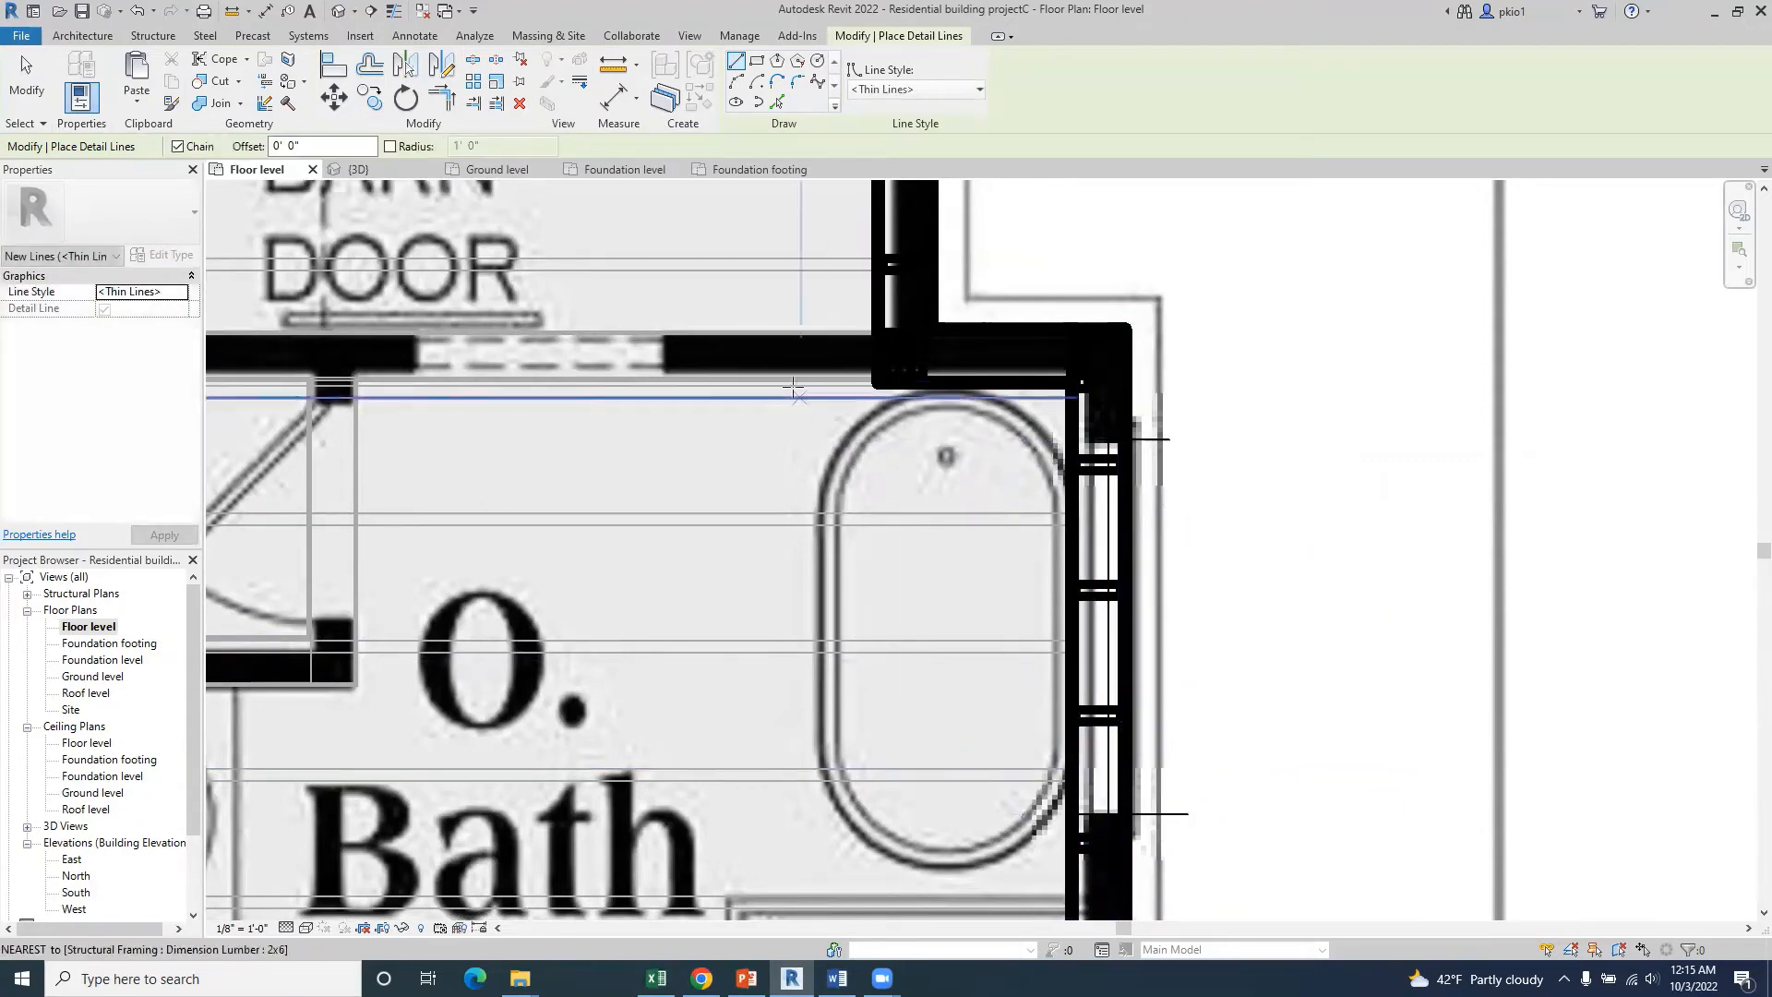
- Add a vertical linear dimension between the two detail lines at the O. Bath's window opening, placed outside the exterior wall
left_click(416, 38)
left_click(115, 66)
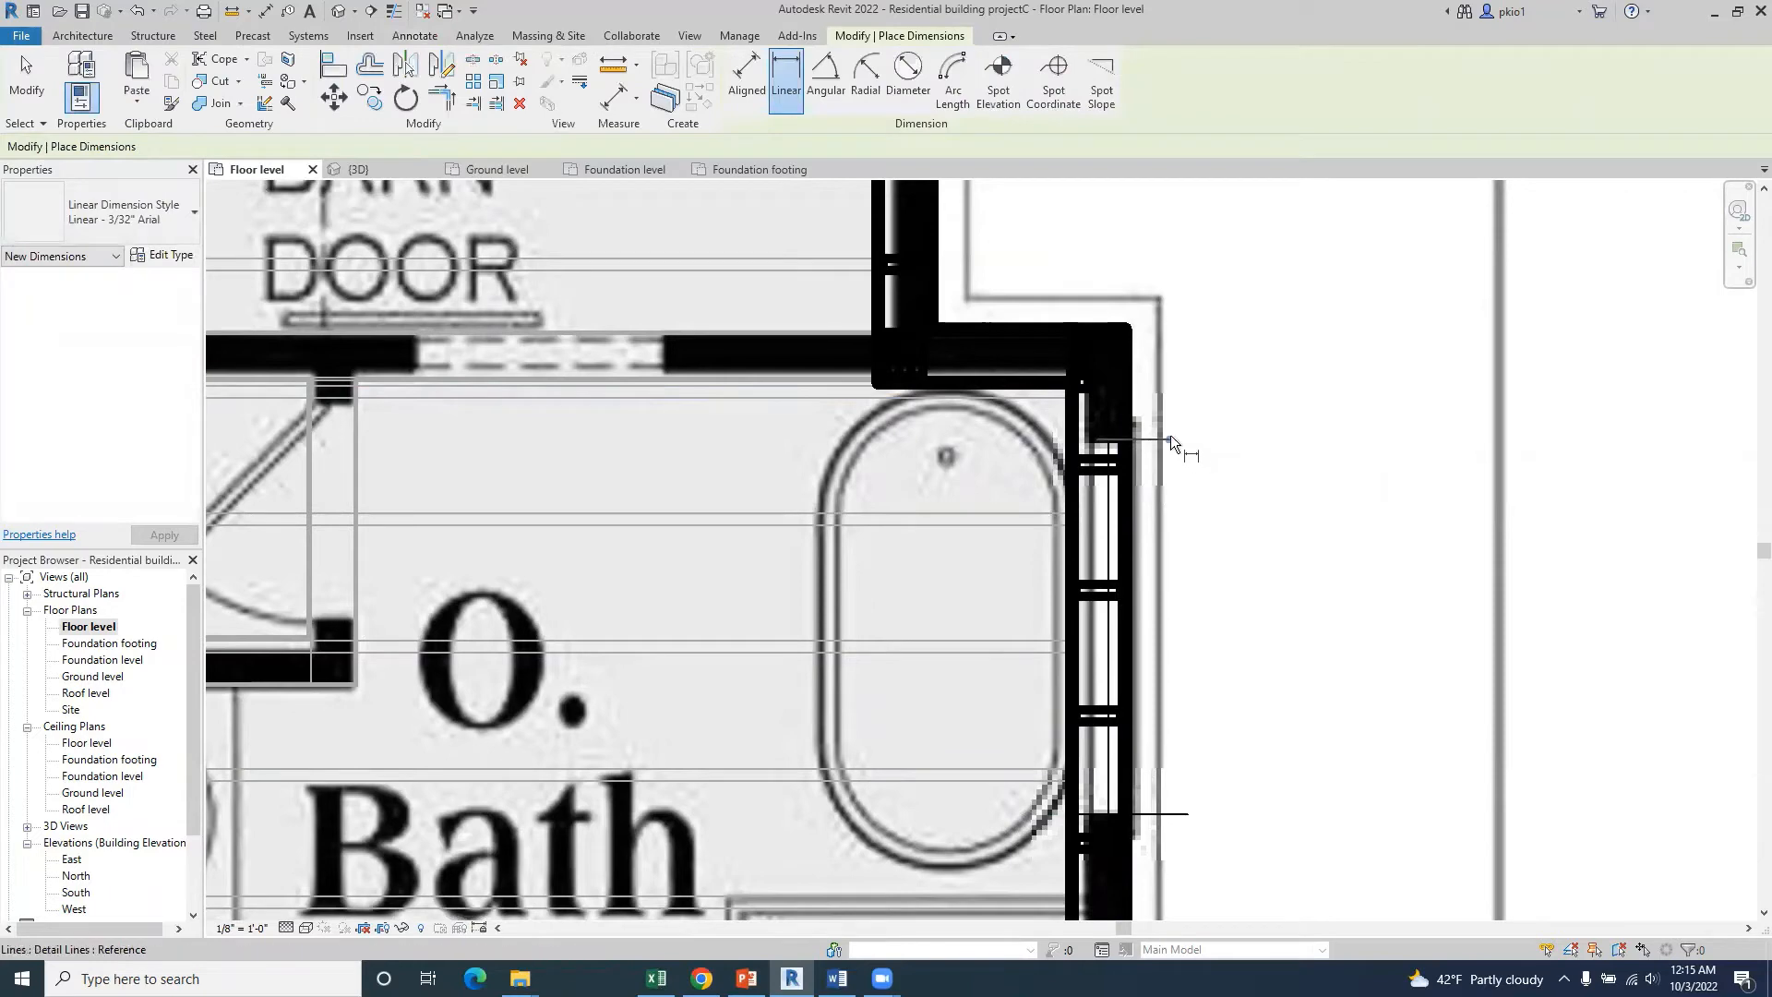
left_click(1169, 437)
left_click(1187, 813)
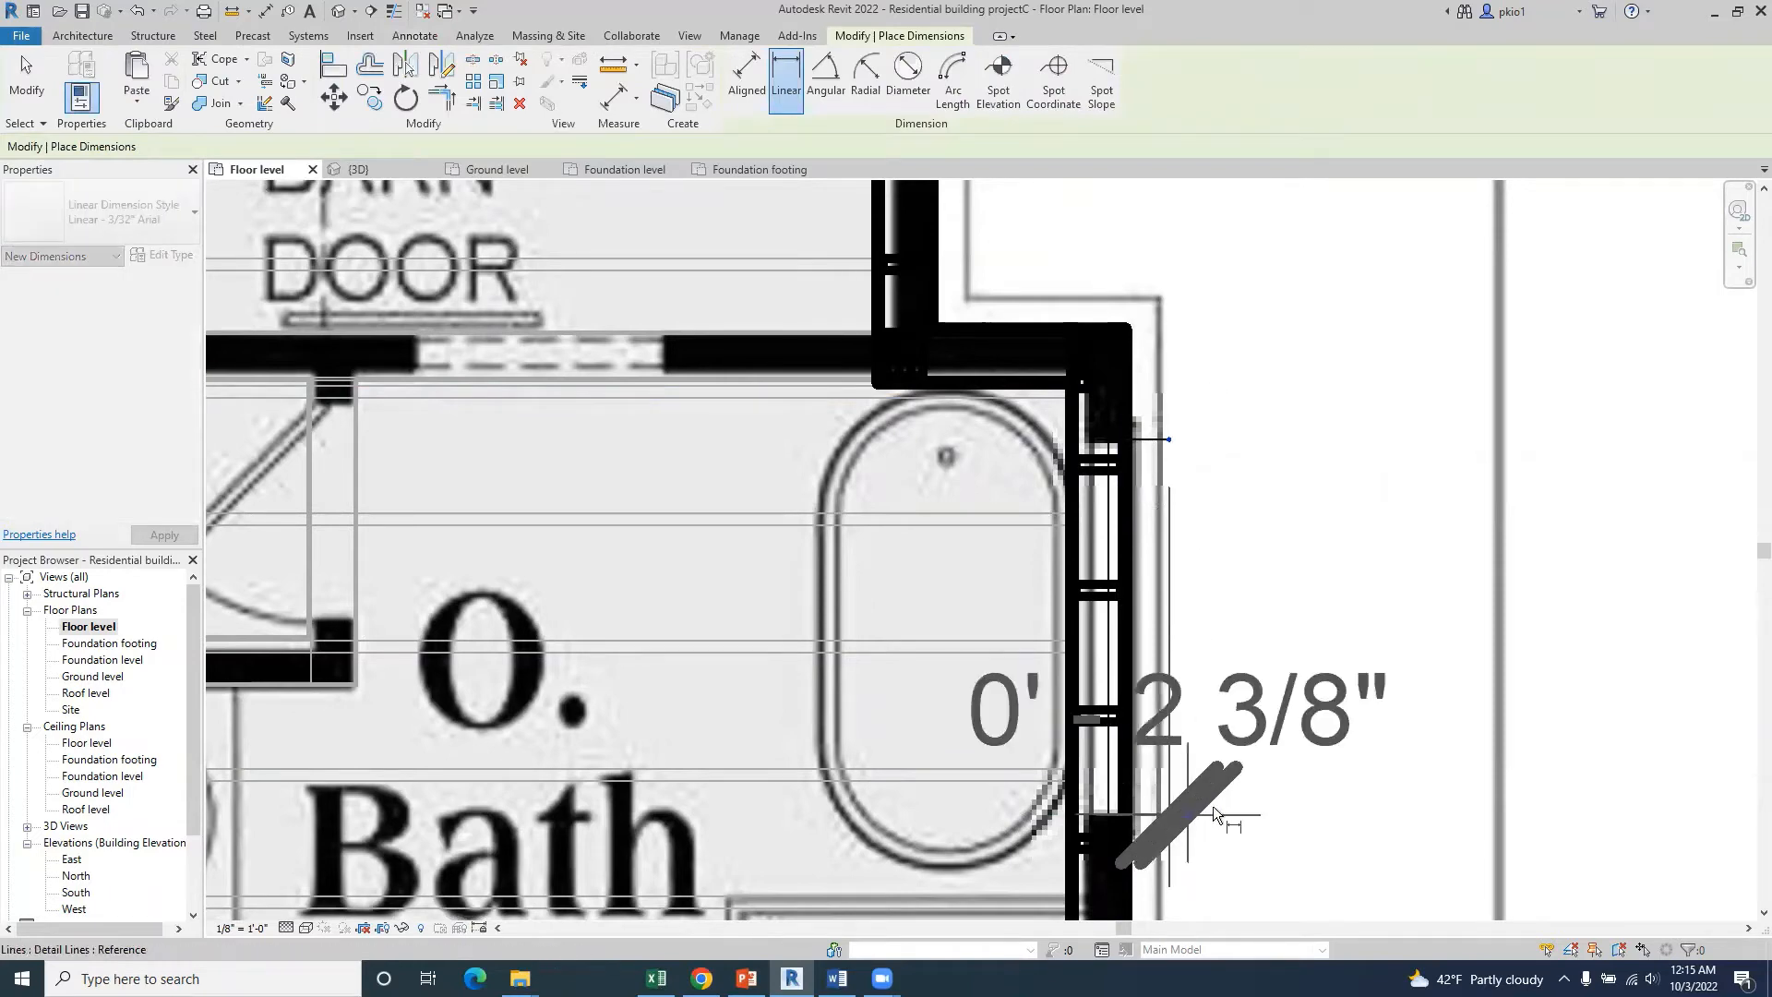
left_click(1339, 764)
scroll(1213, 341, "down", 4)
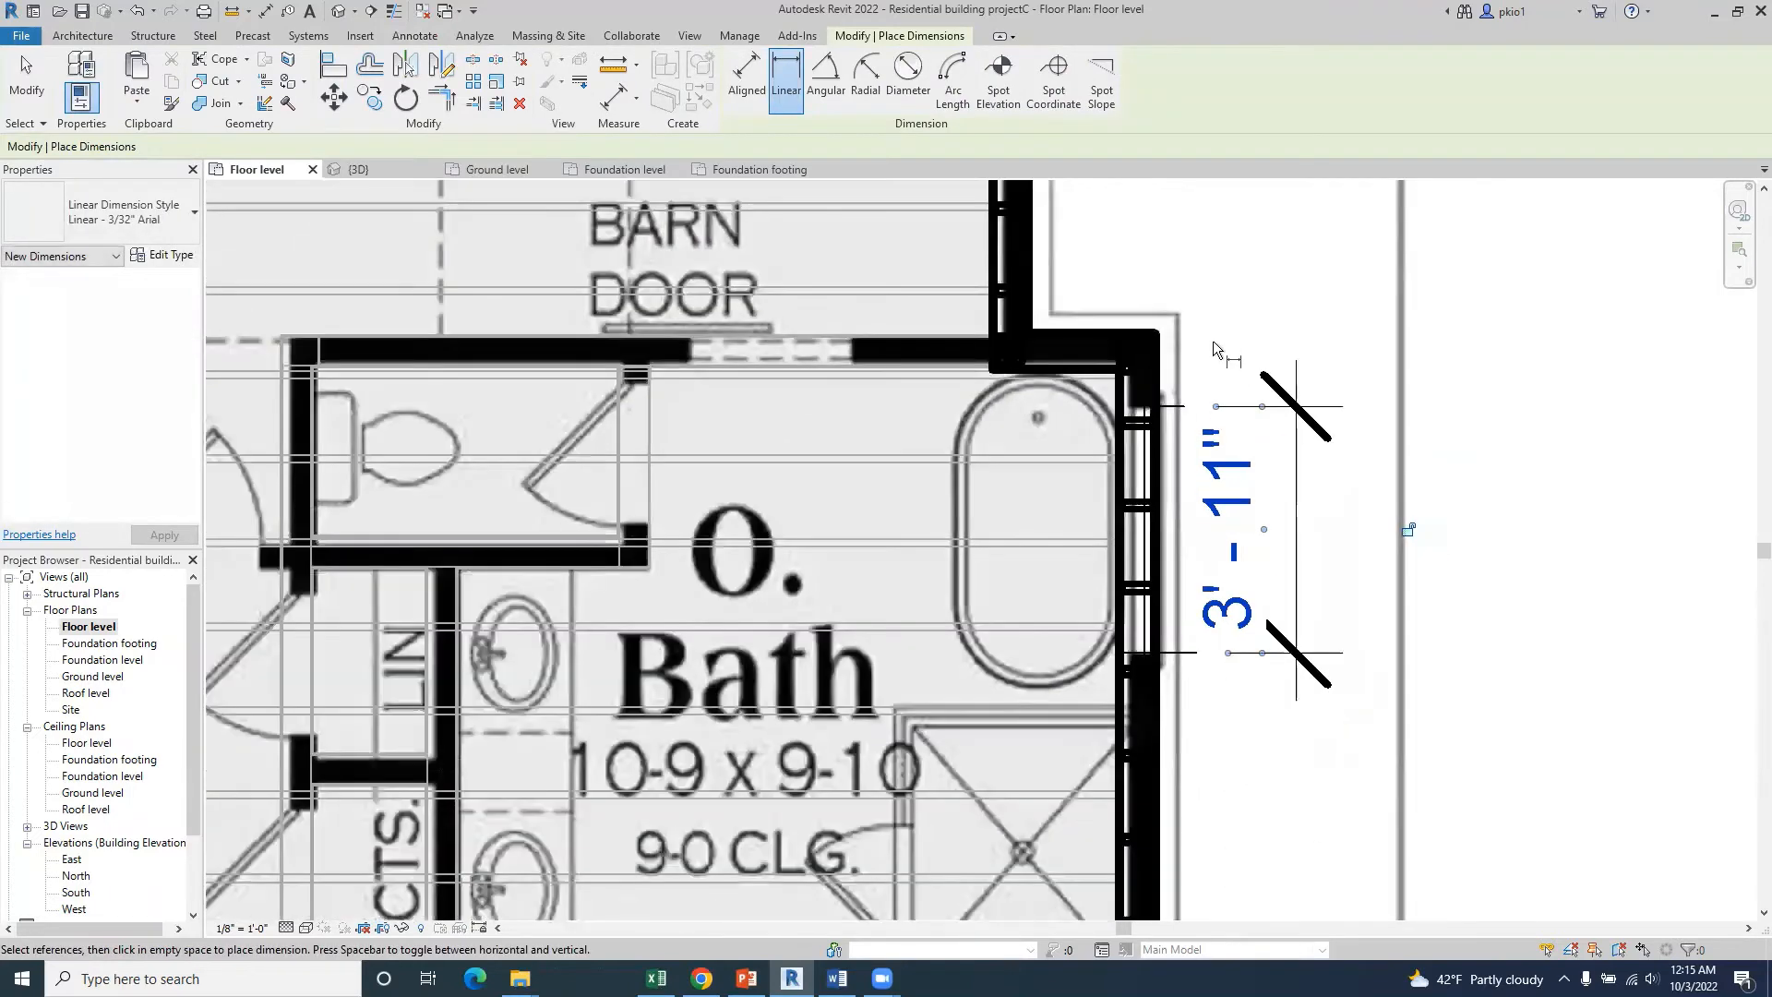
- Draw two short vertical detail lines about 4' 9" apart, marking both ends of the window opening above the kitchen sink
scroll(1202, 594, "down", 5)
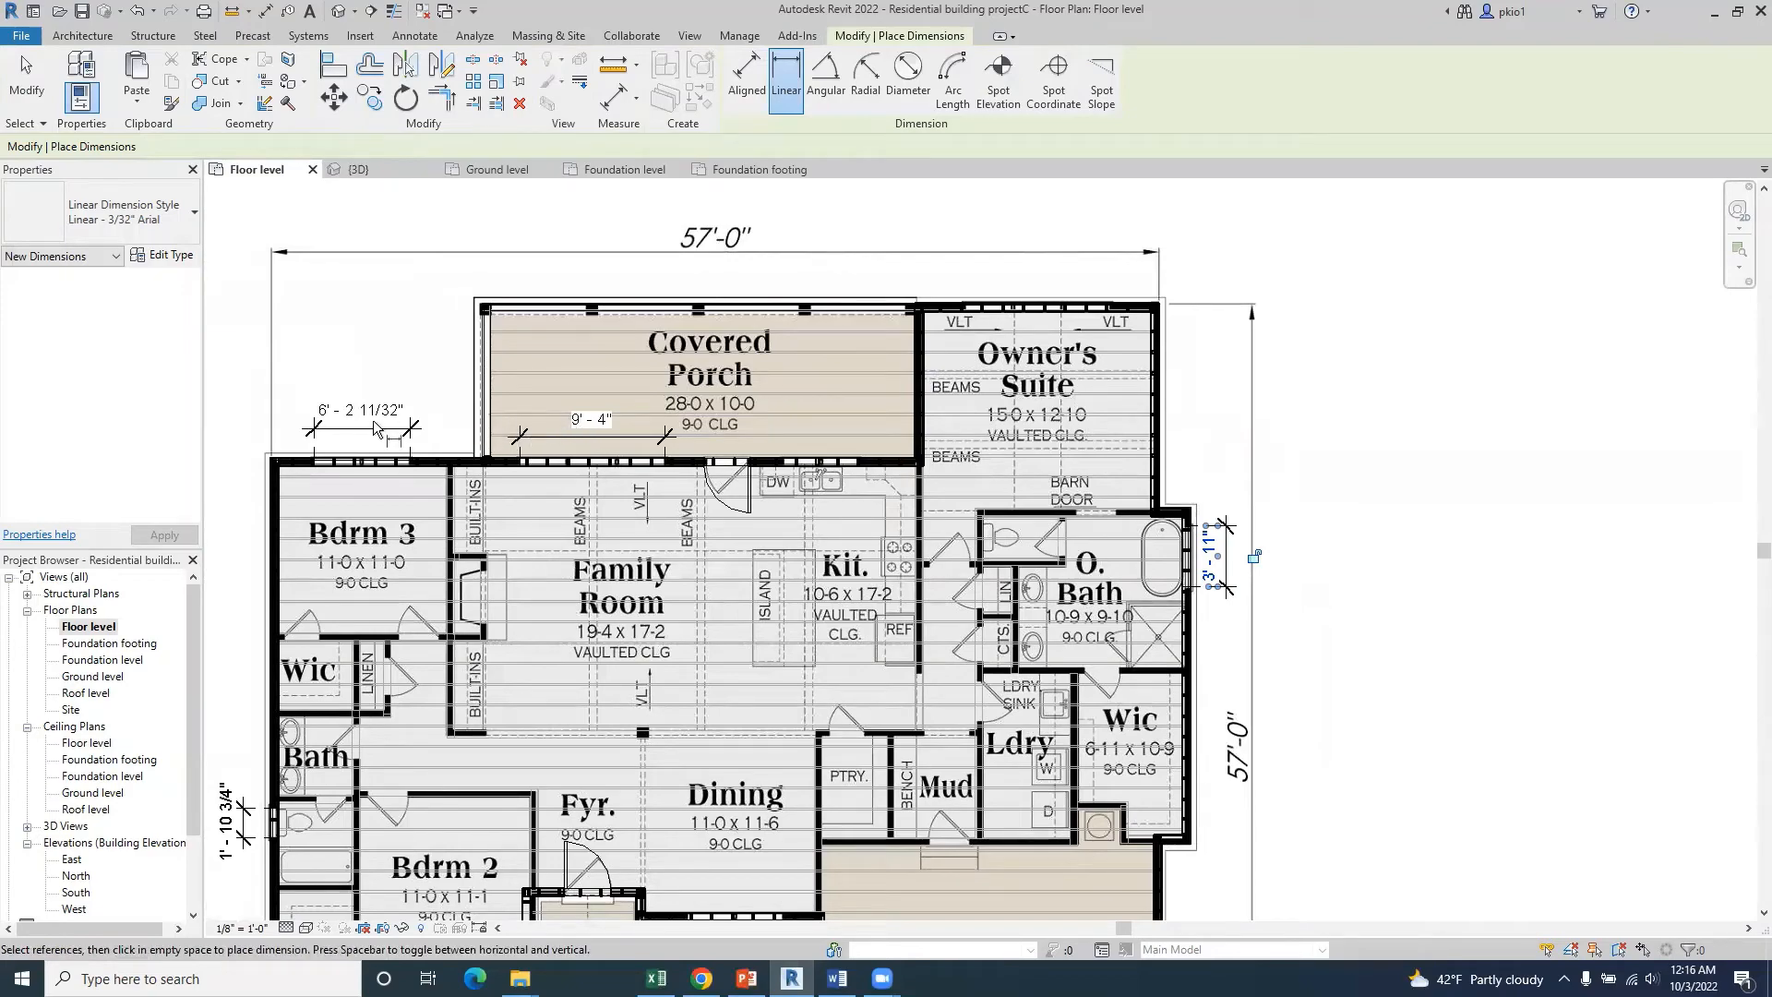
scroll(806, 463, "up", 3)
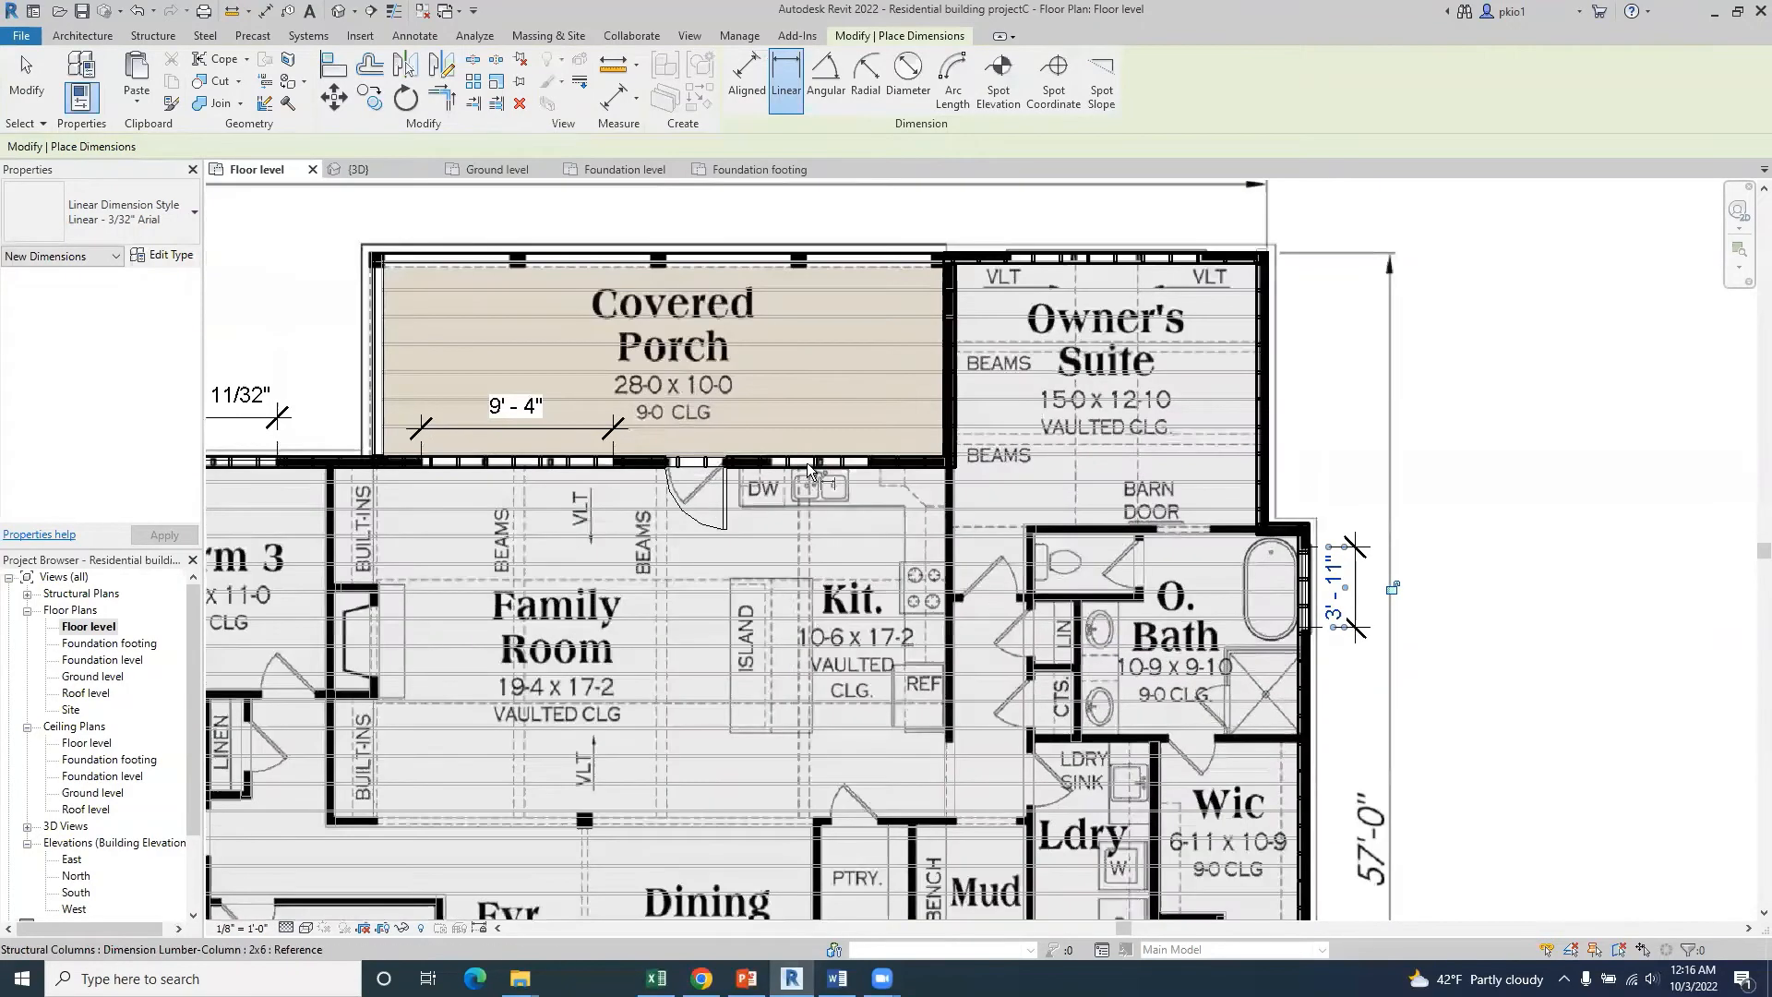
scroll(807, 462, "up", 2)
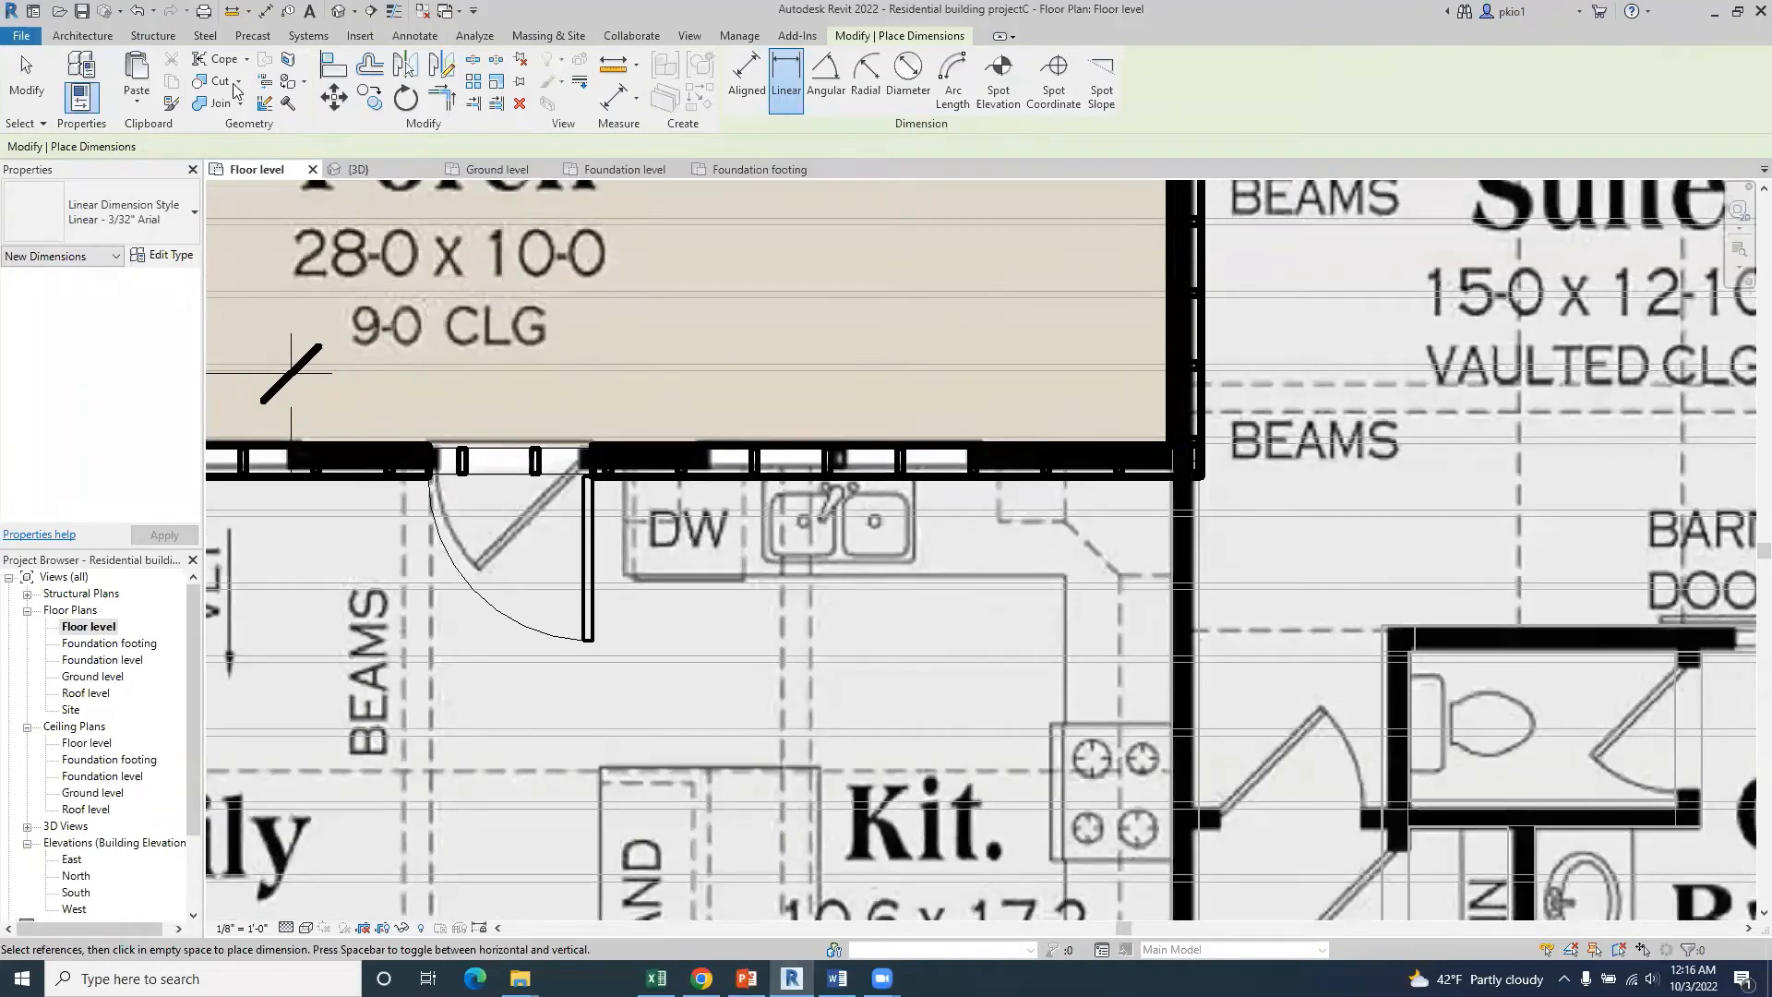
left_click(432, 35)
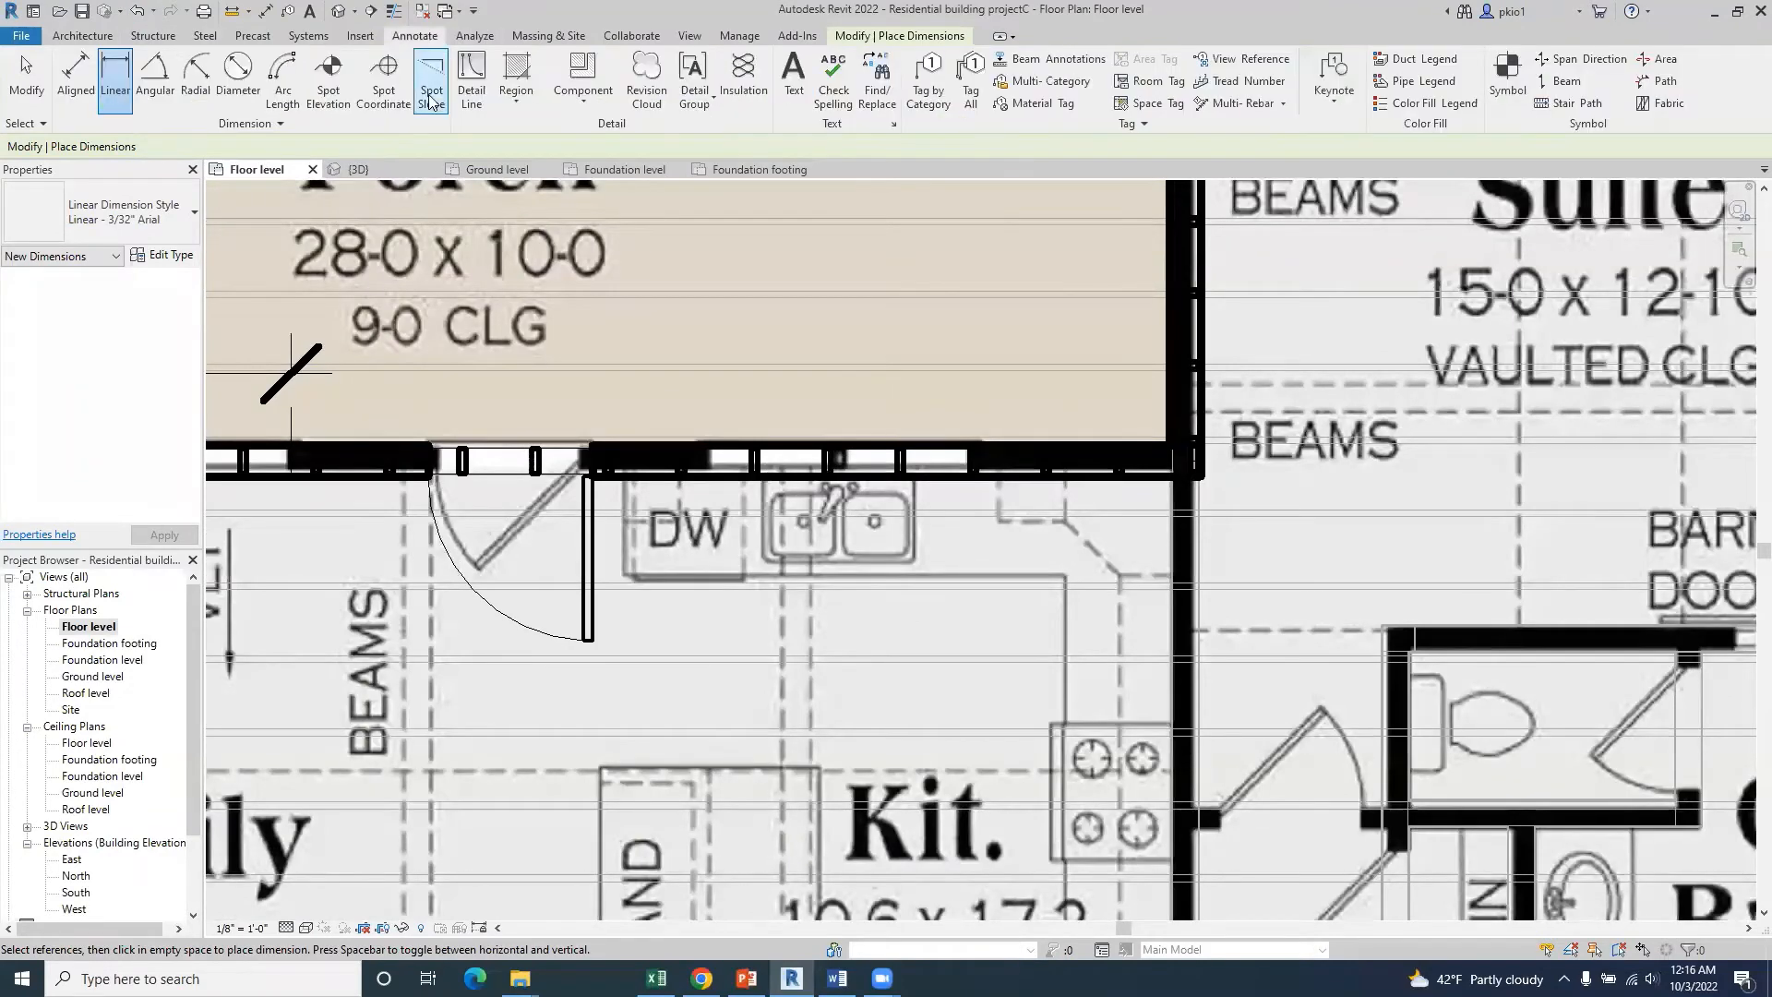
left_click(465, 82)
left_click(706, 472)
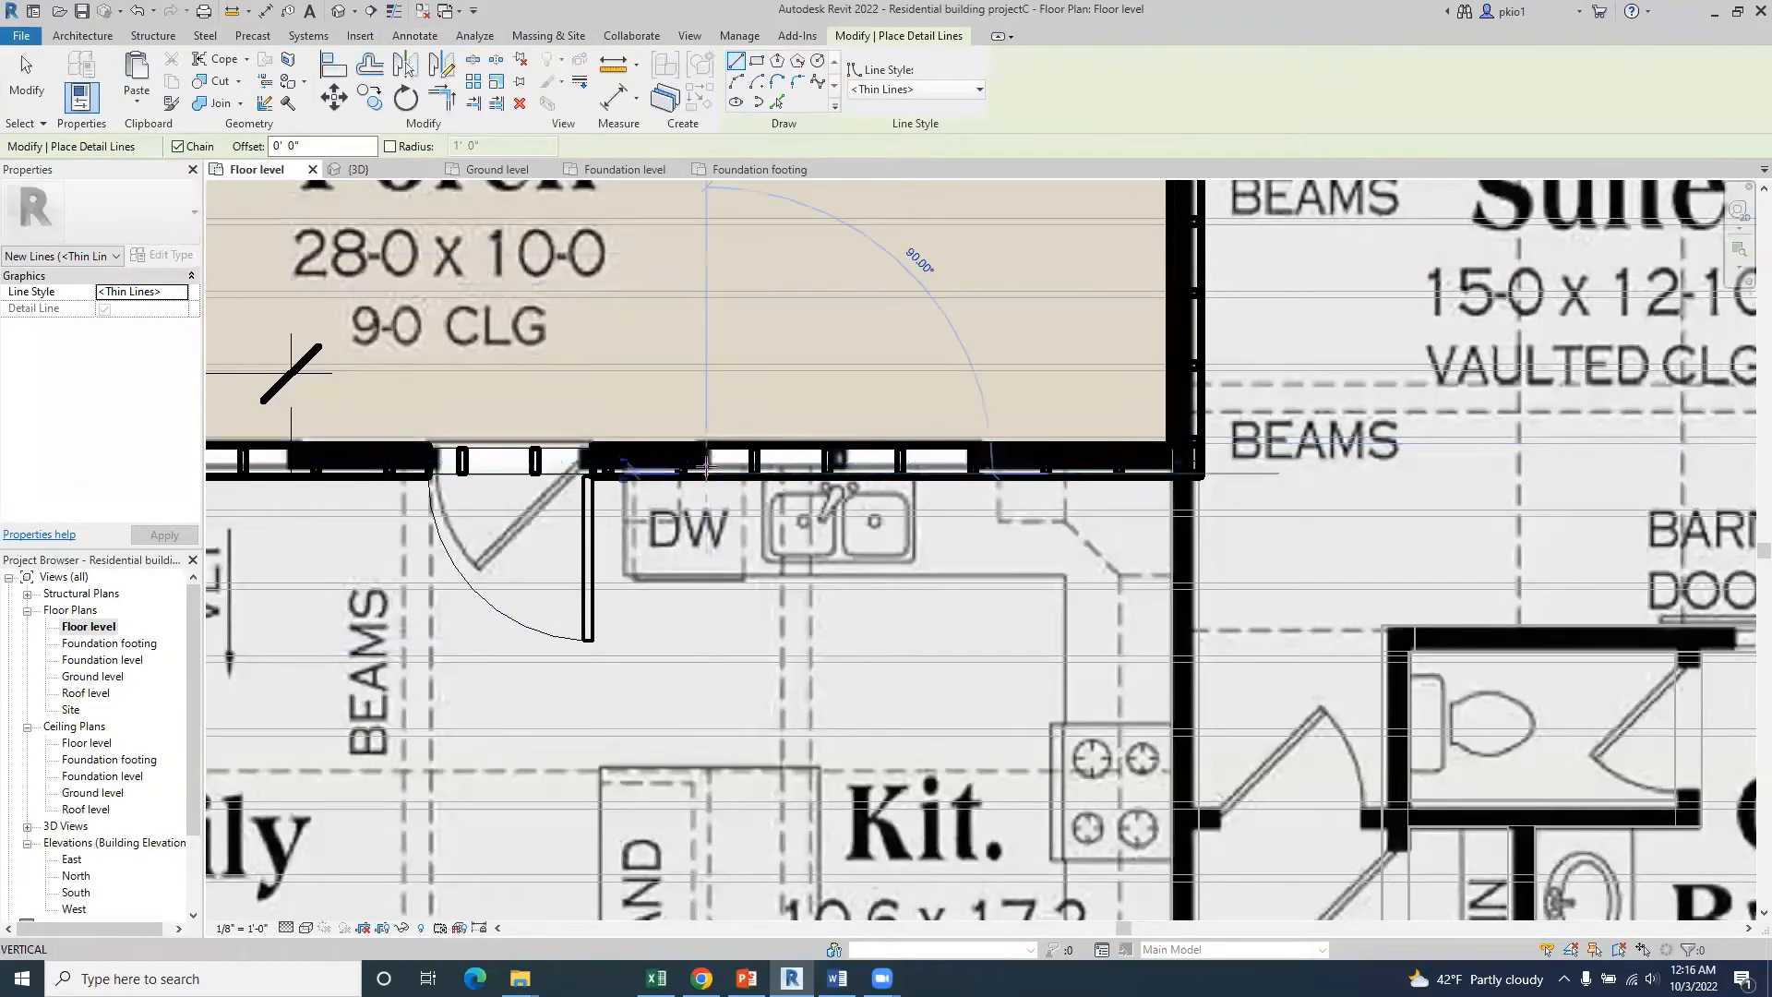
left_click(708, 407)
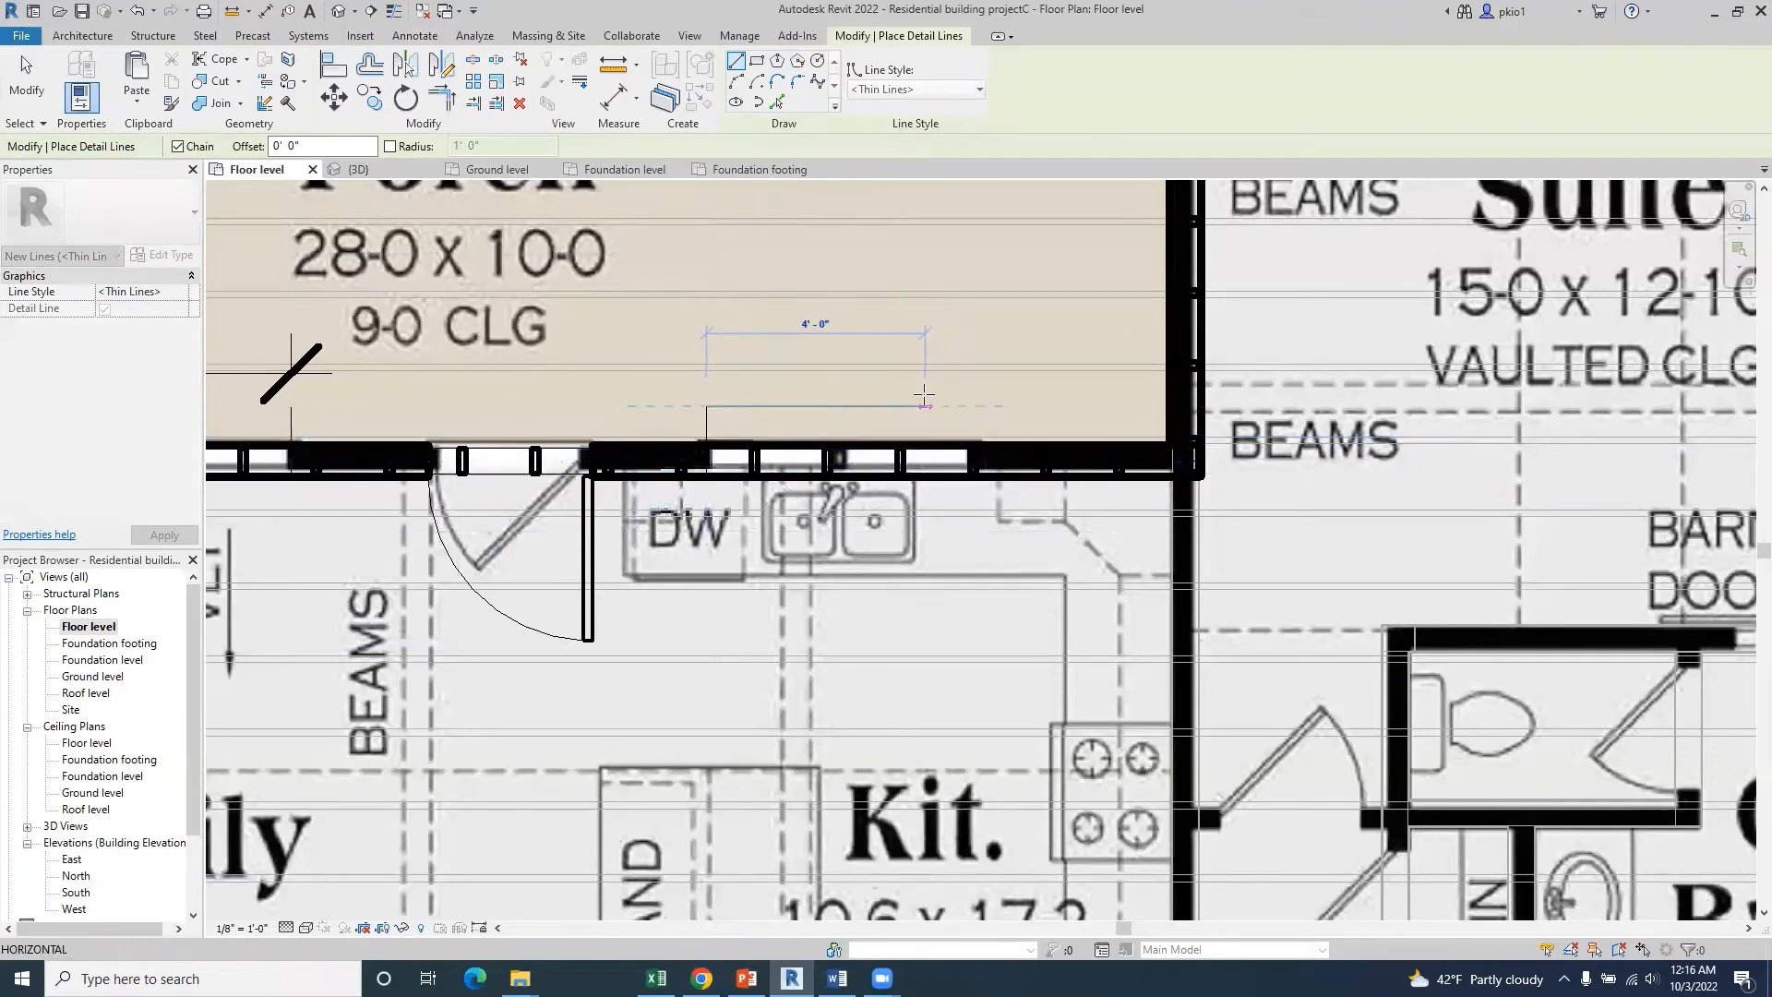
key("Escape")
key("Escape")
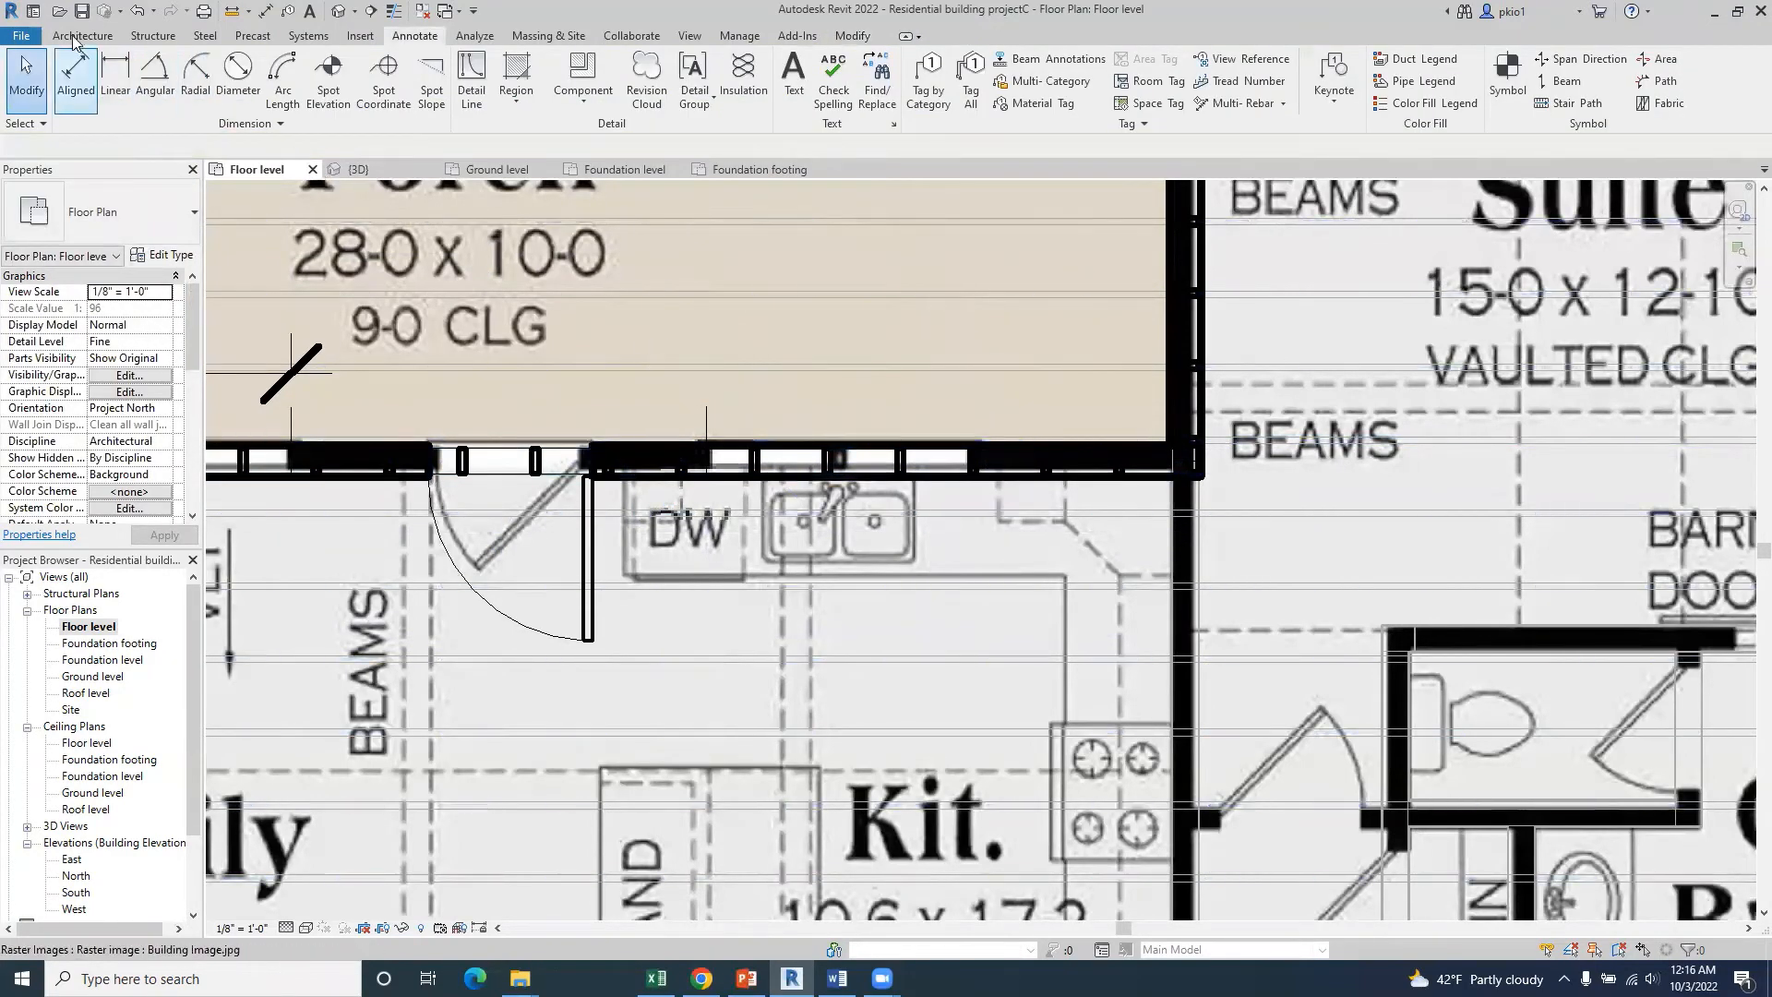
left_click(472, 78)
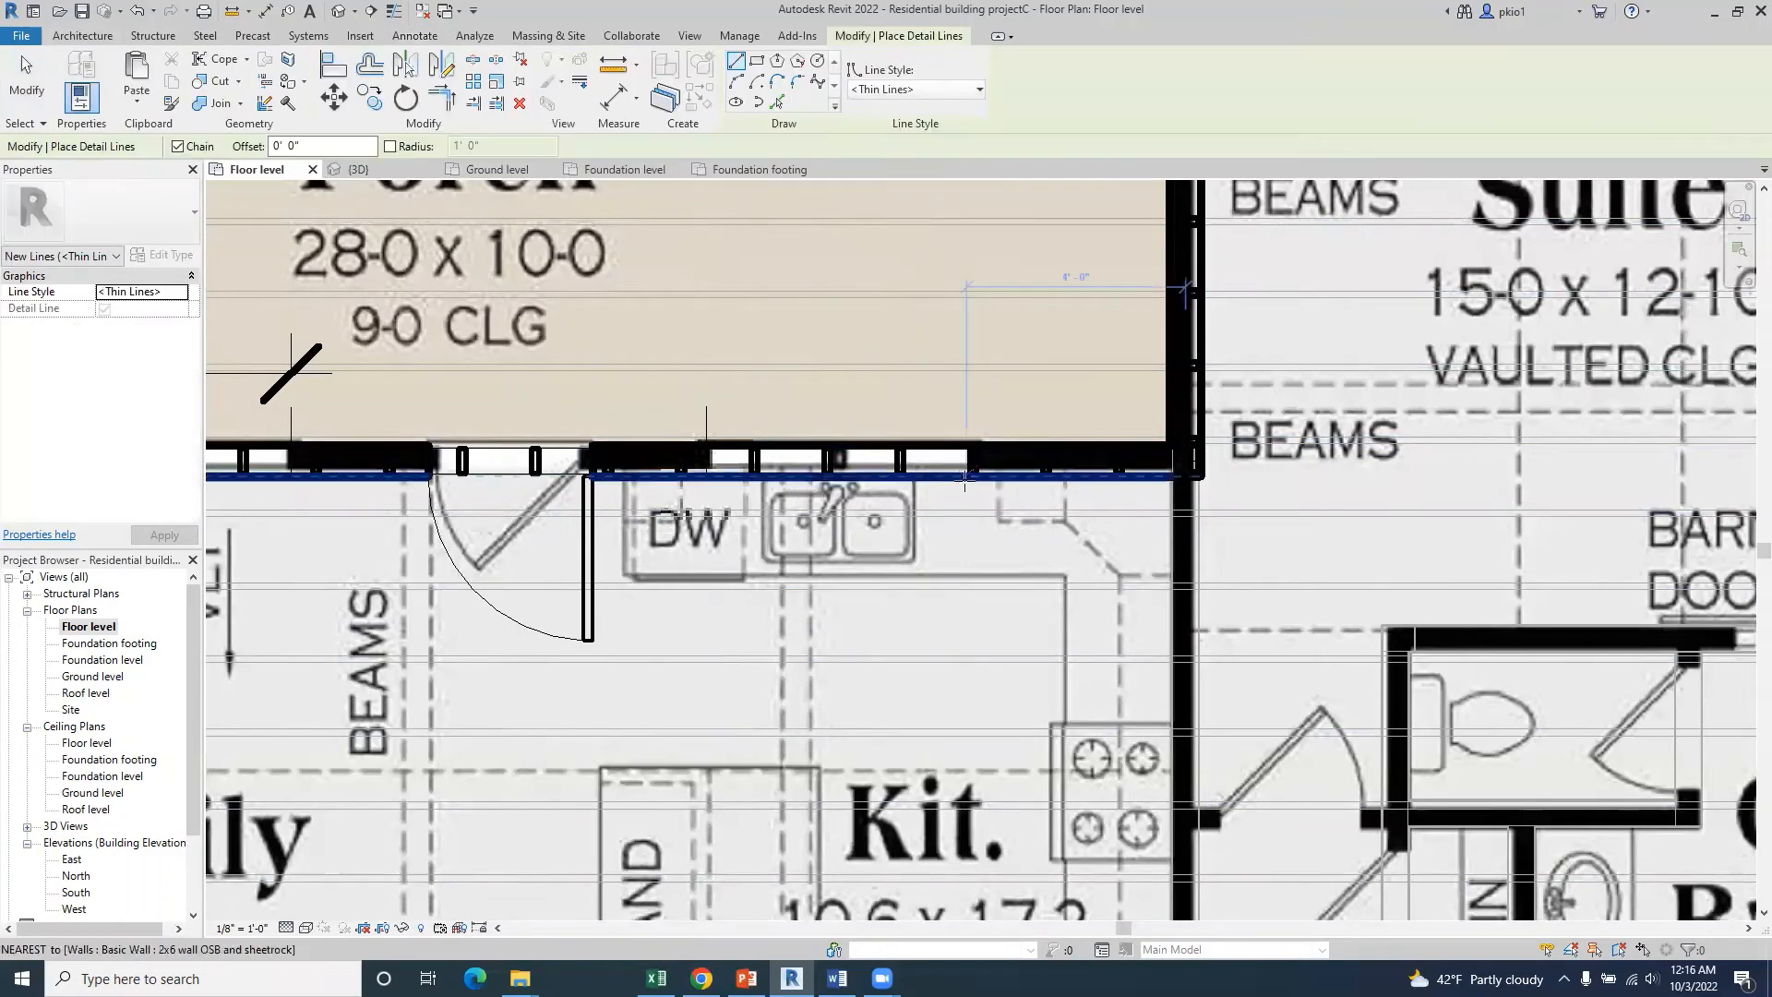
left_click(890, 406)
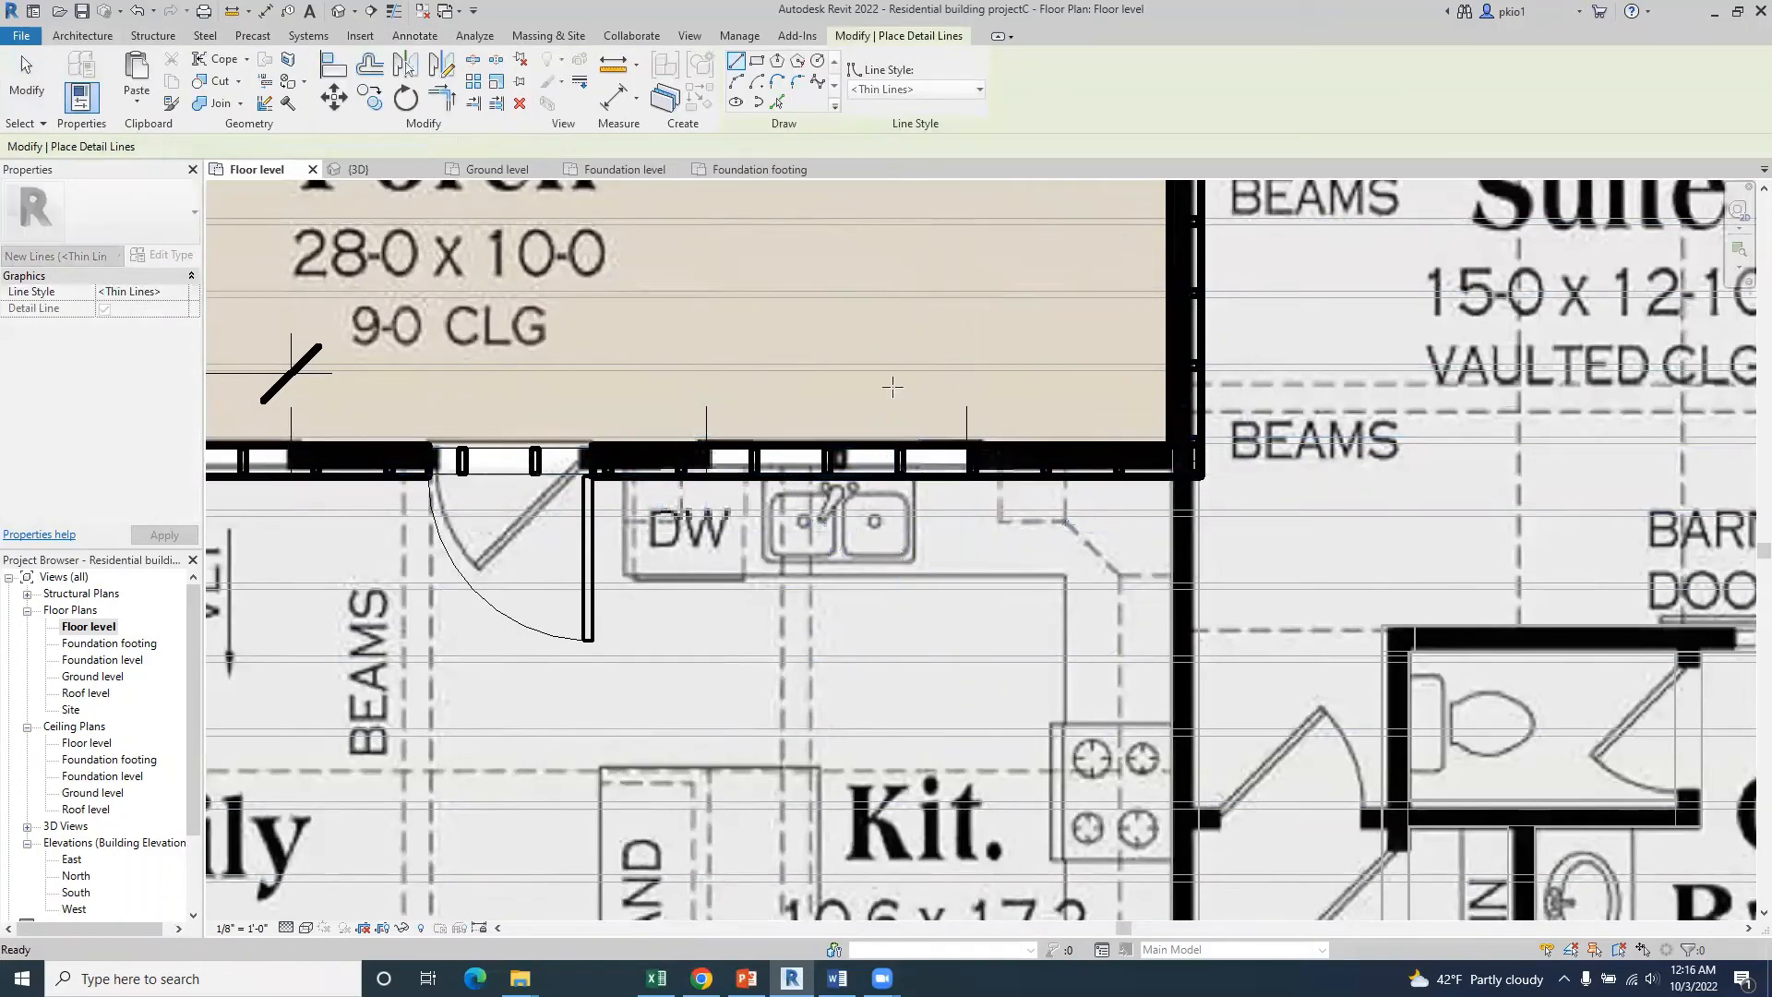
- Add a horizontal linear dimension between the two detail lines at the kitchen window opening, placed on the Covered Porch side of the wall
scroll(894, 374, "down", 2)
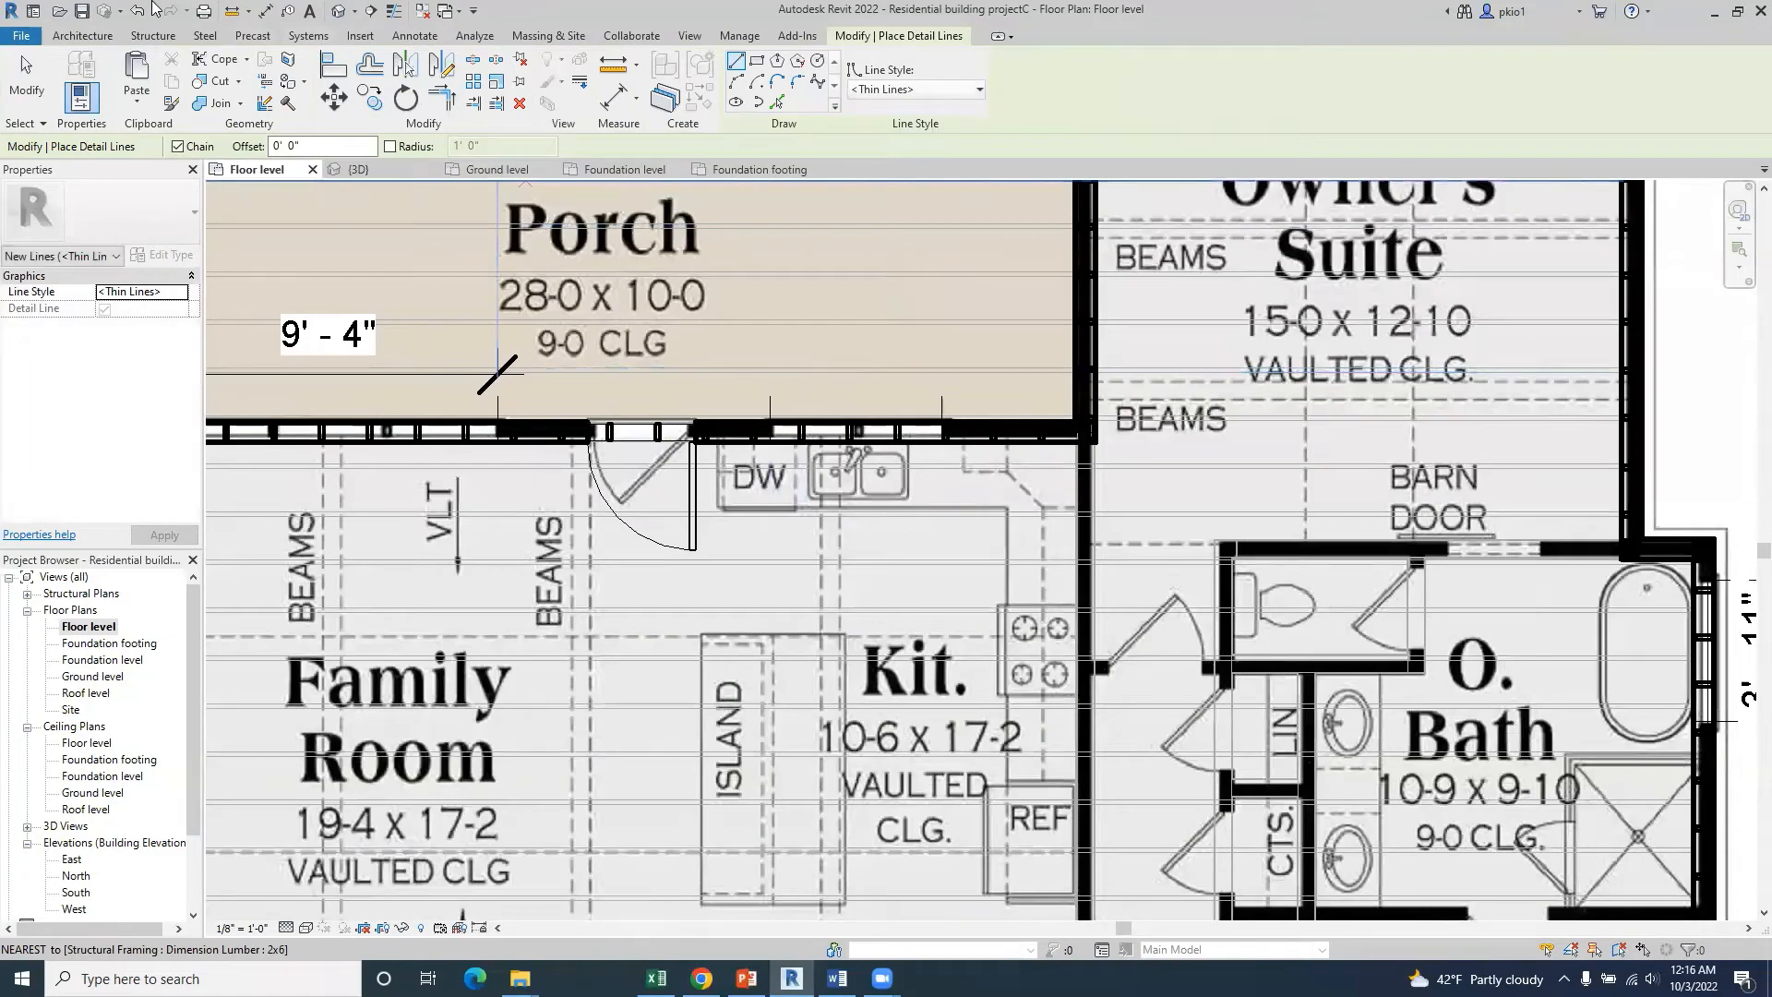
left_click(413, 36)
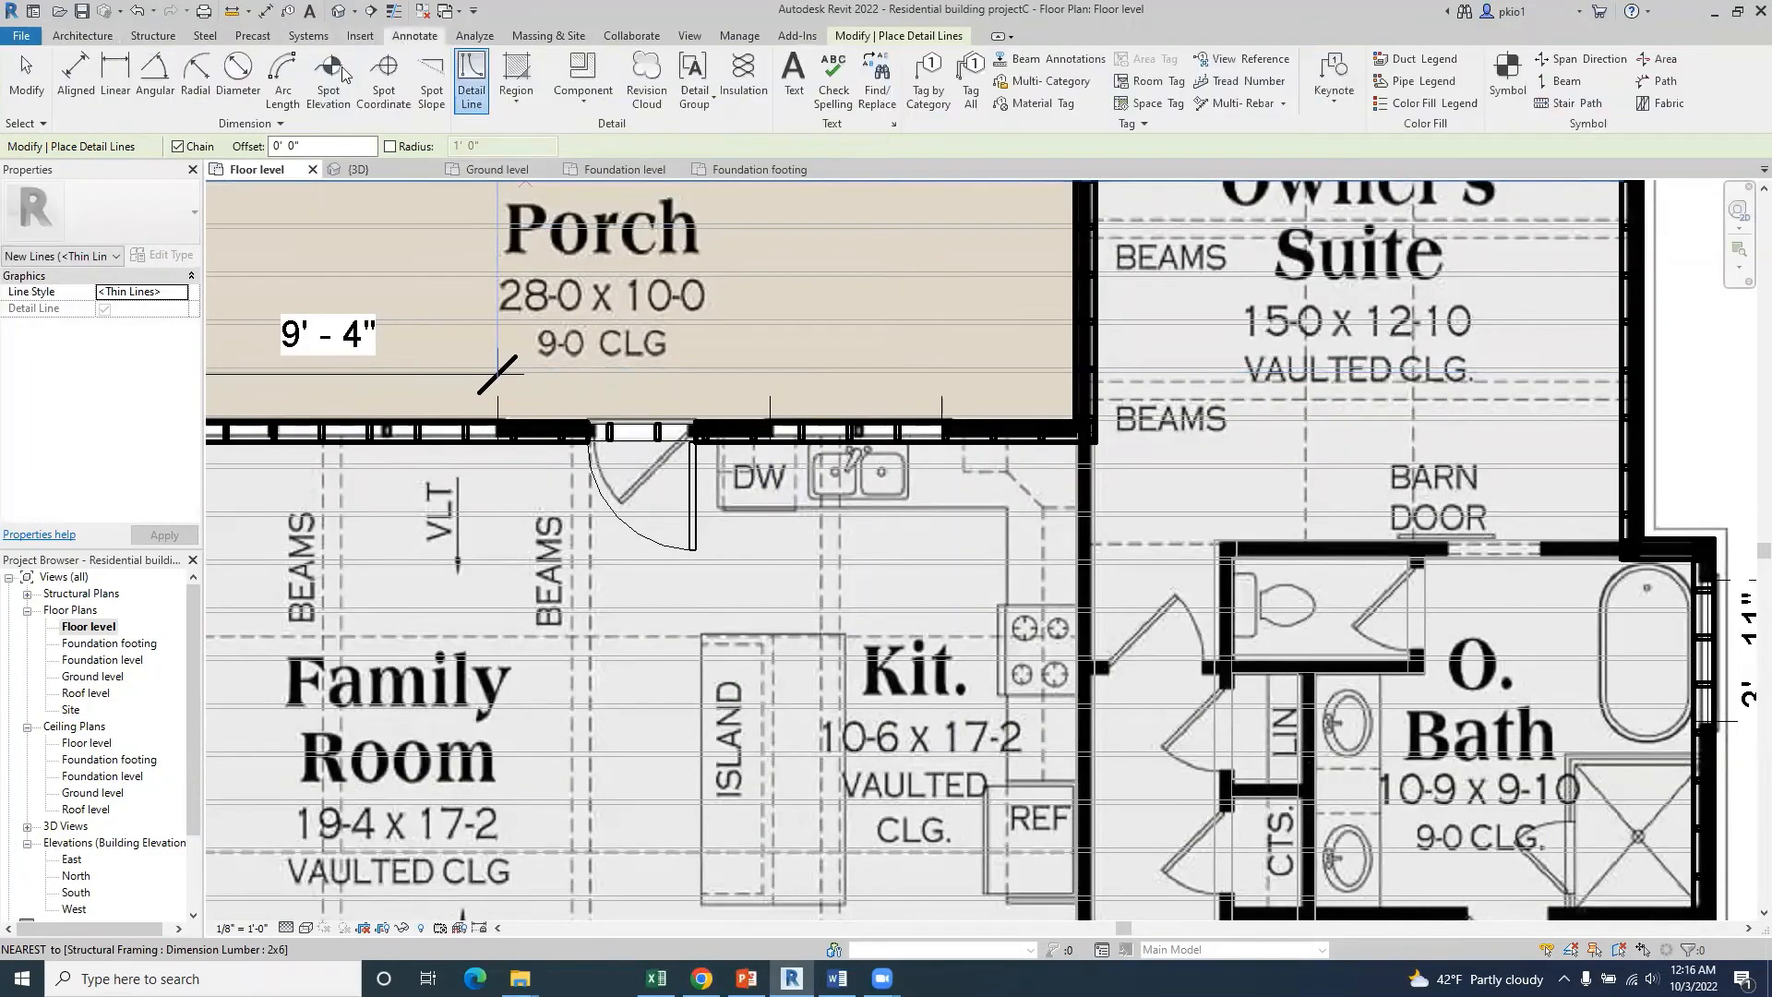
left_click(153, 76)
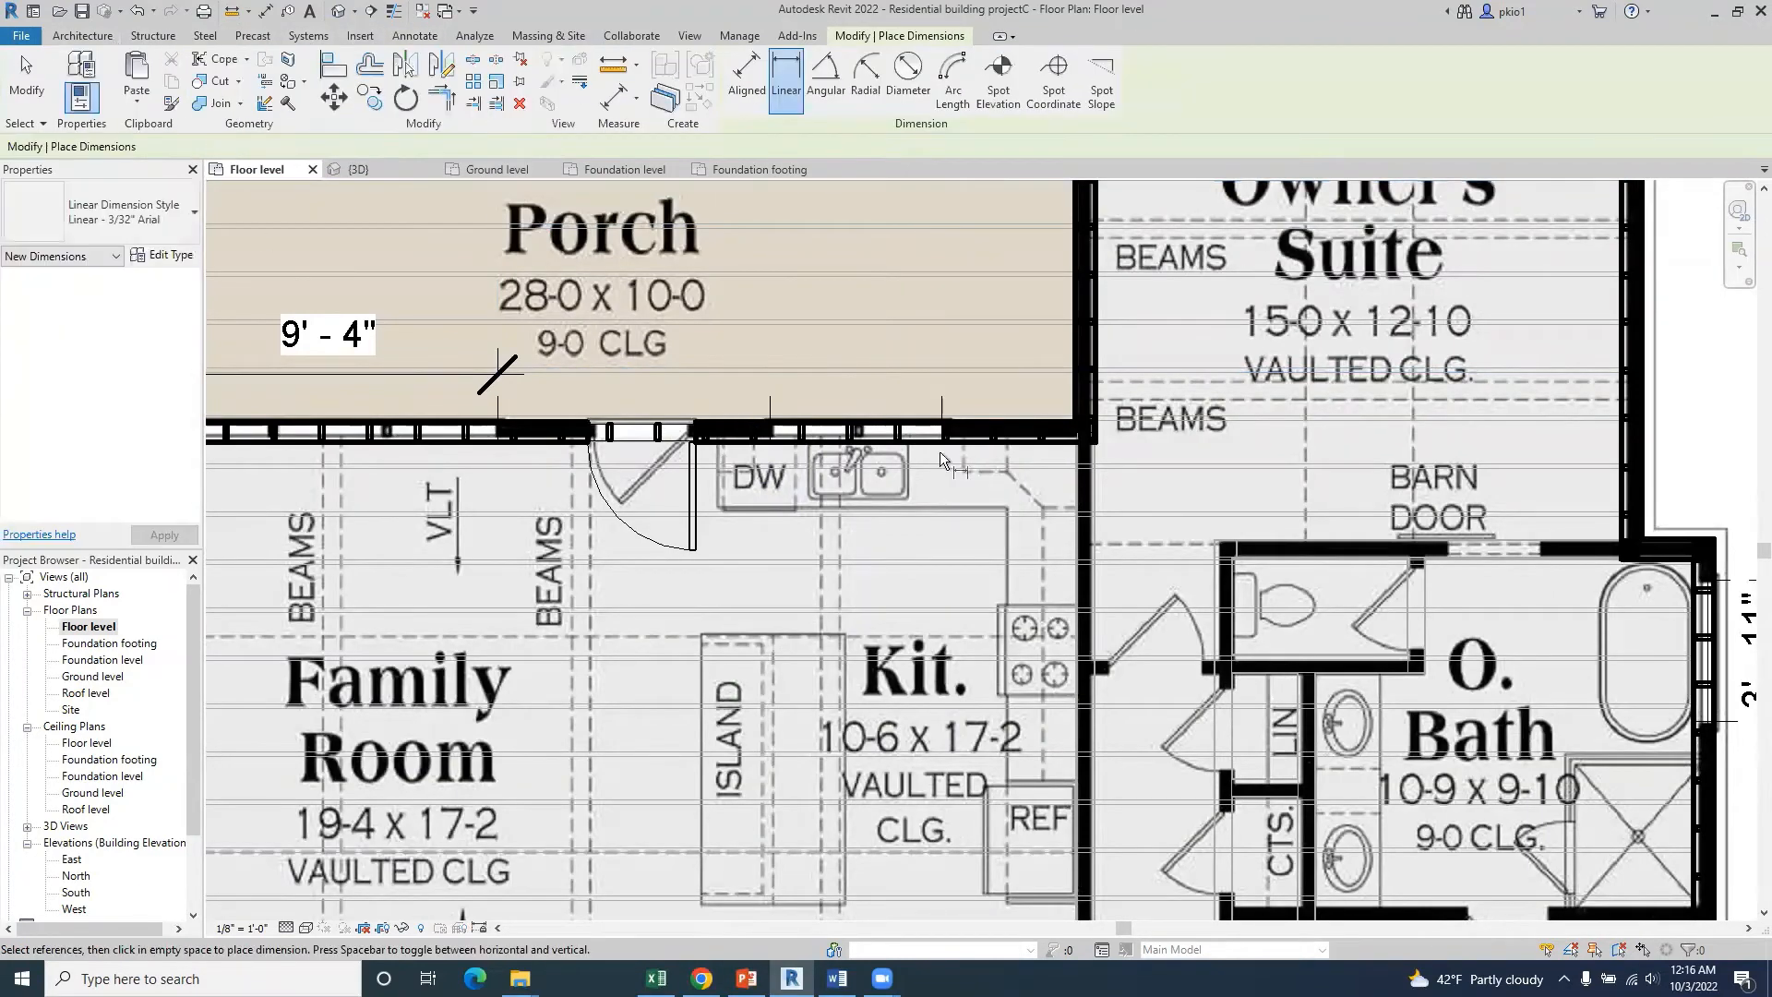
left_click(772, 390)
left_click(938, 380)
left_click(938, 374)
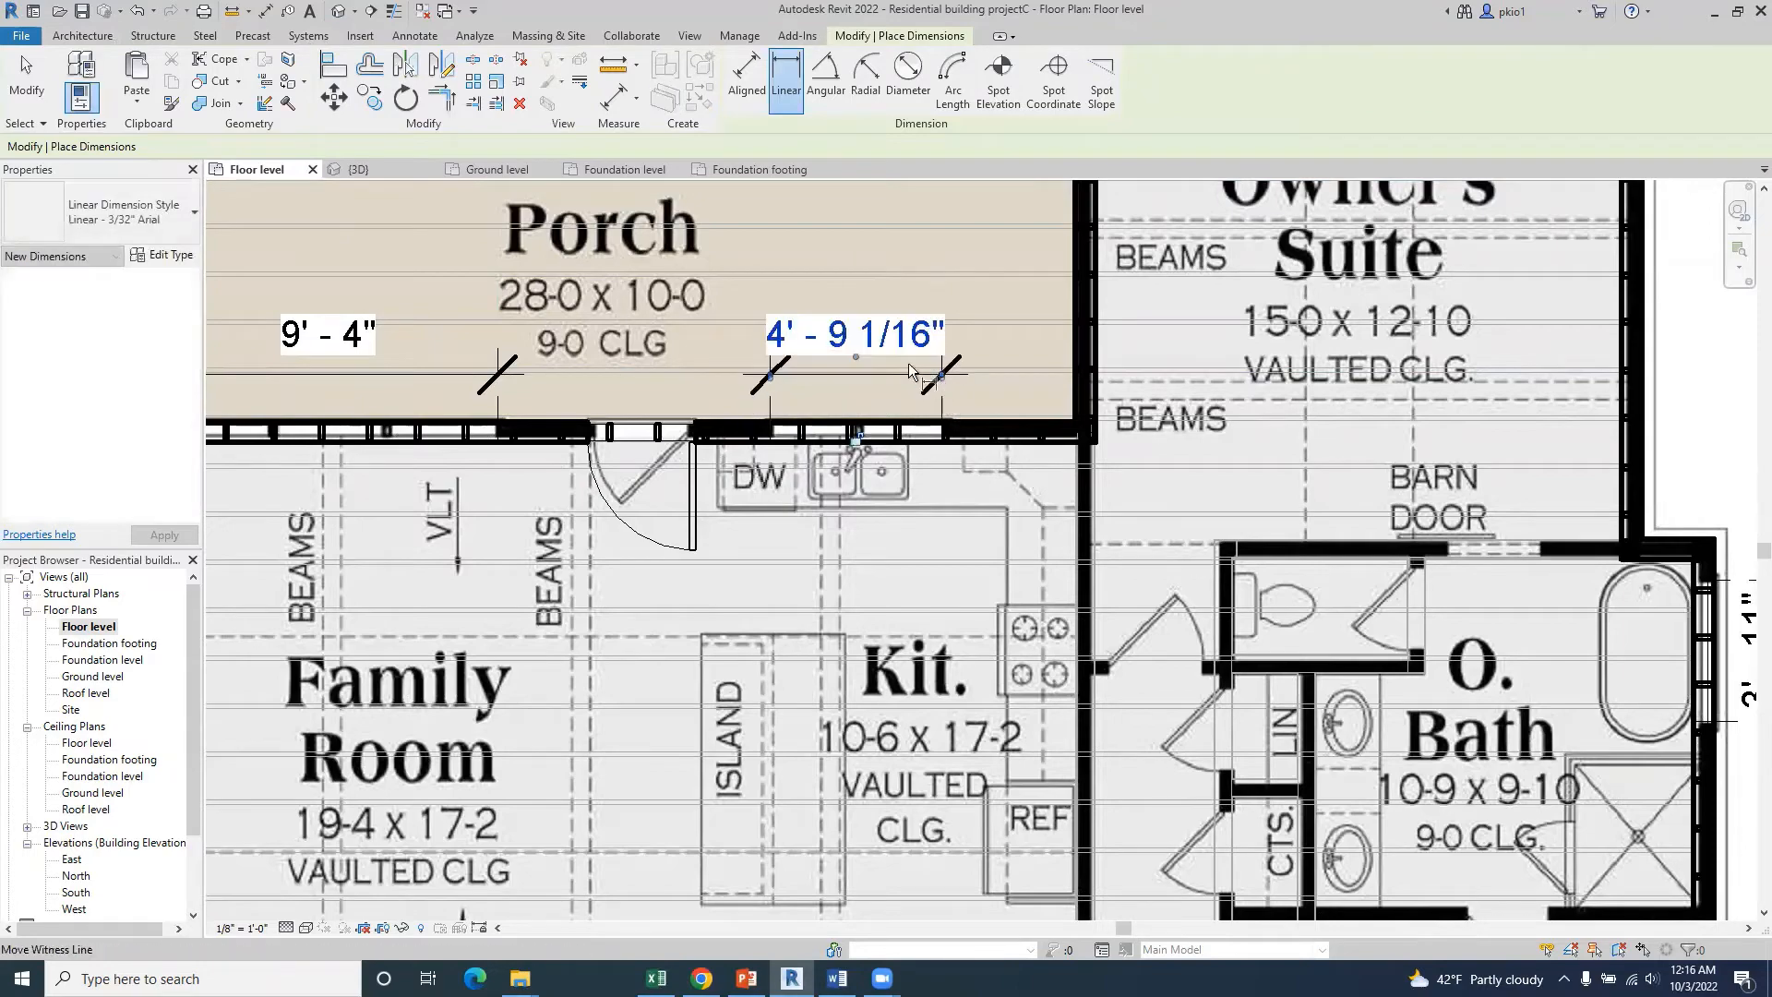
scroll(892, 351, "down", 5)
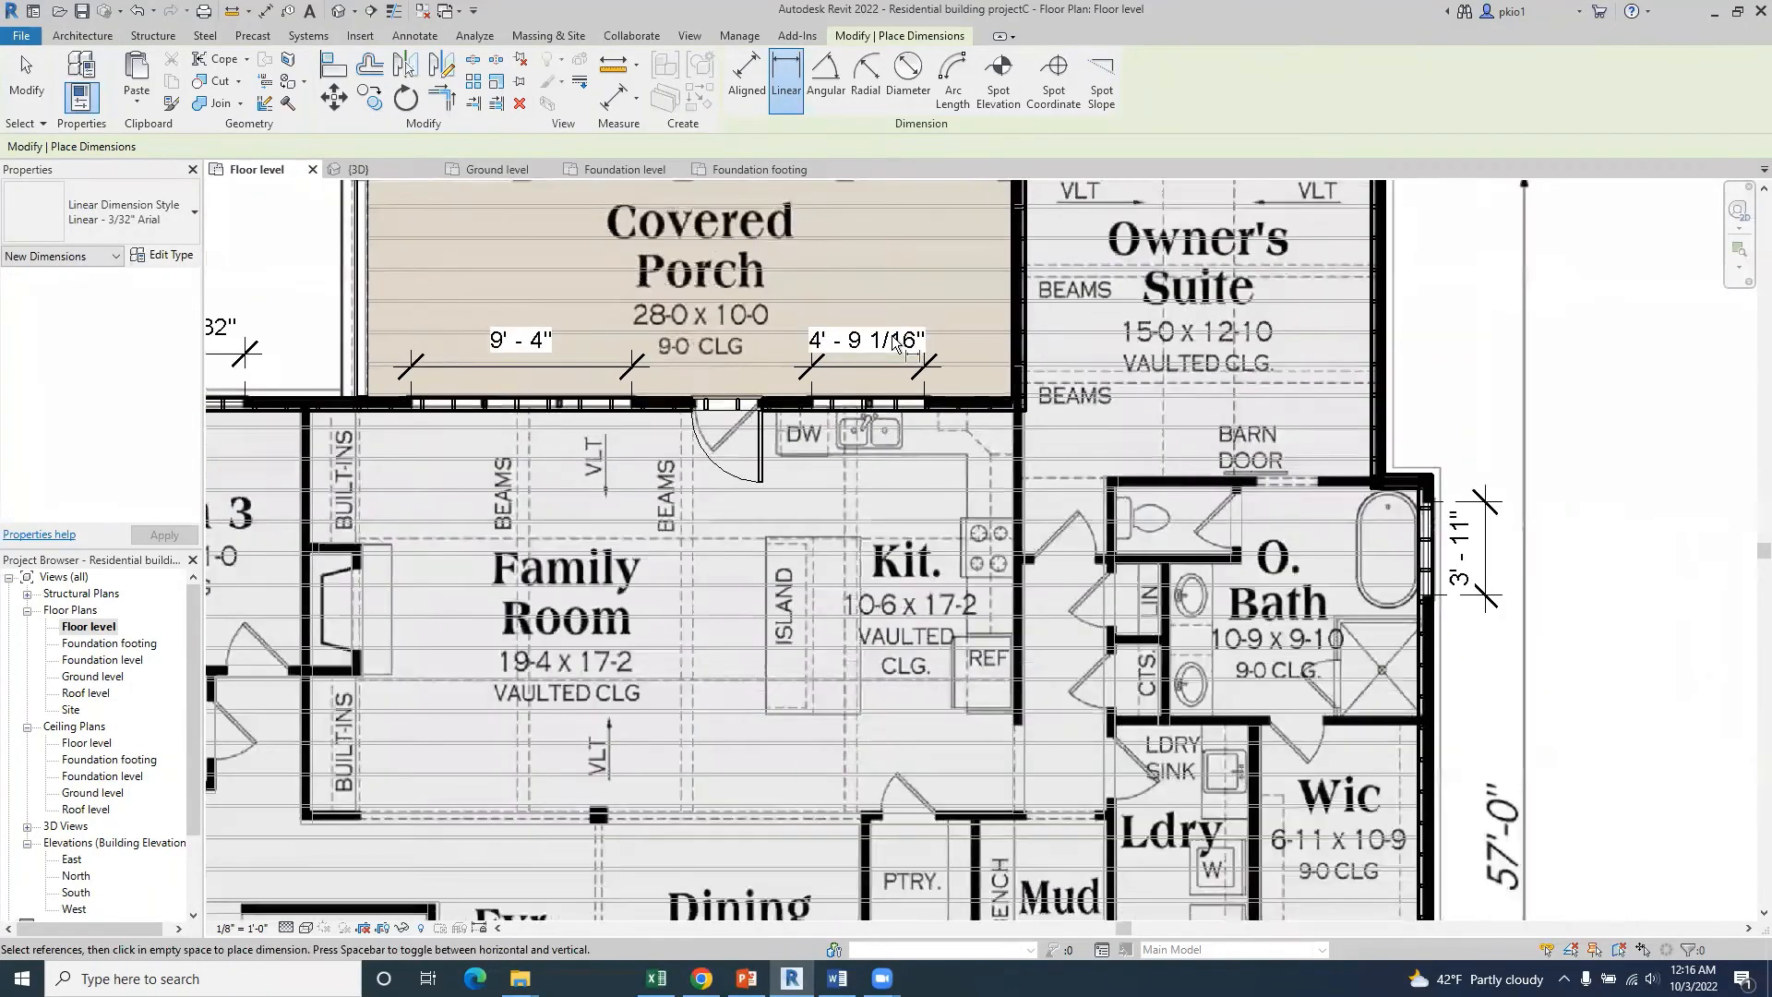
key("Escape")
key("Escape")
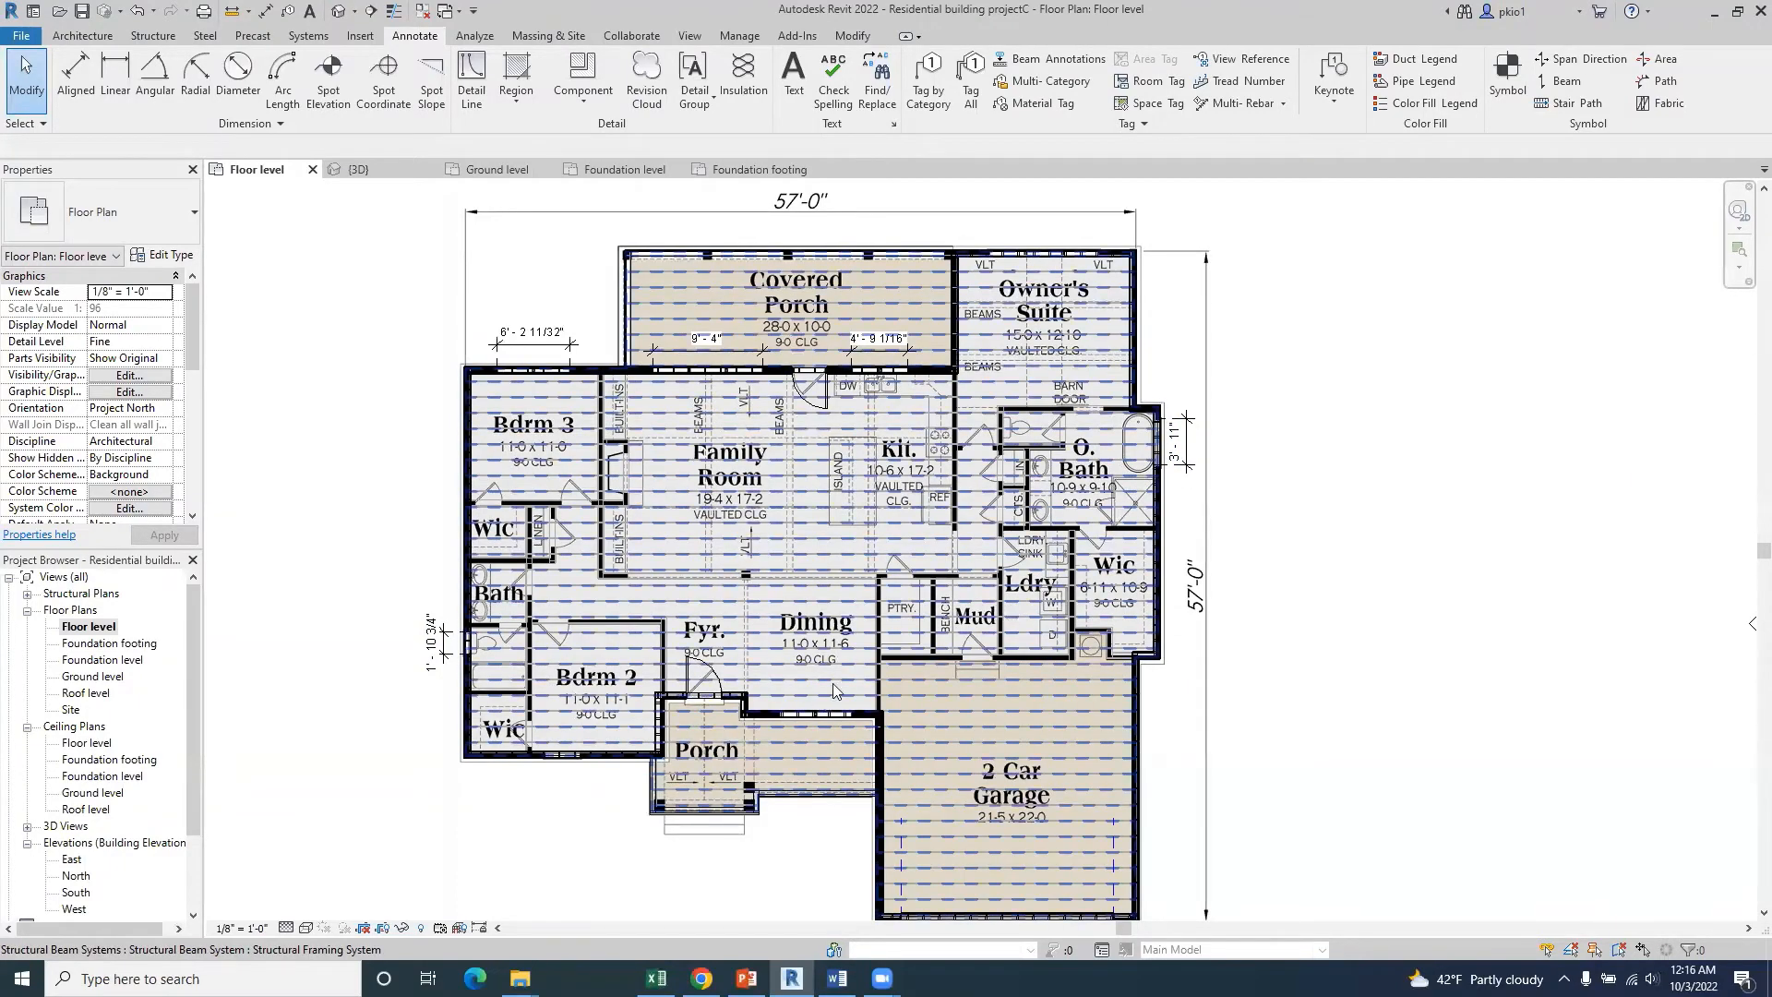
scroll(534, 783, "up", 6)
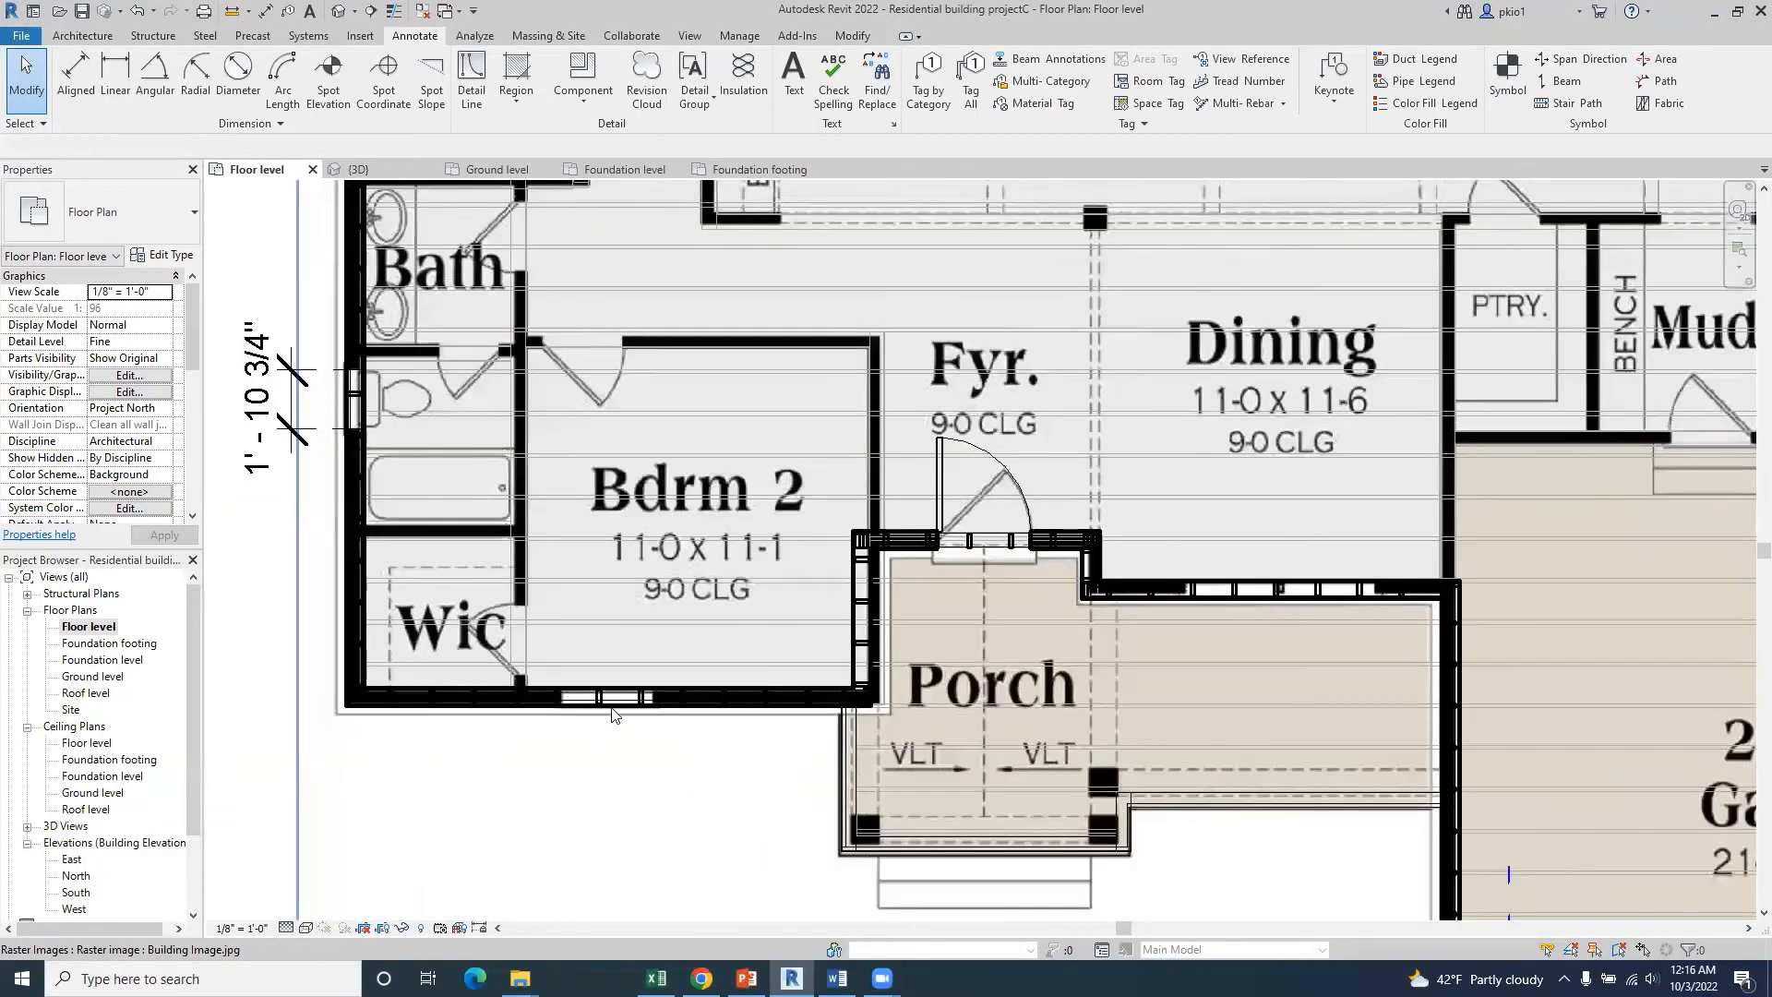
scroll(614, 713, "down", 5)
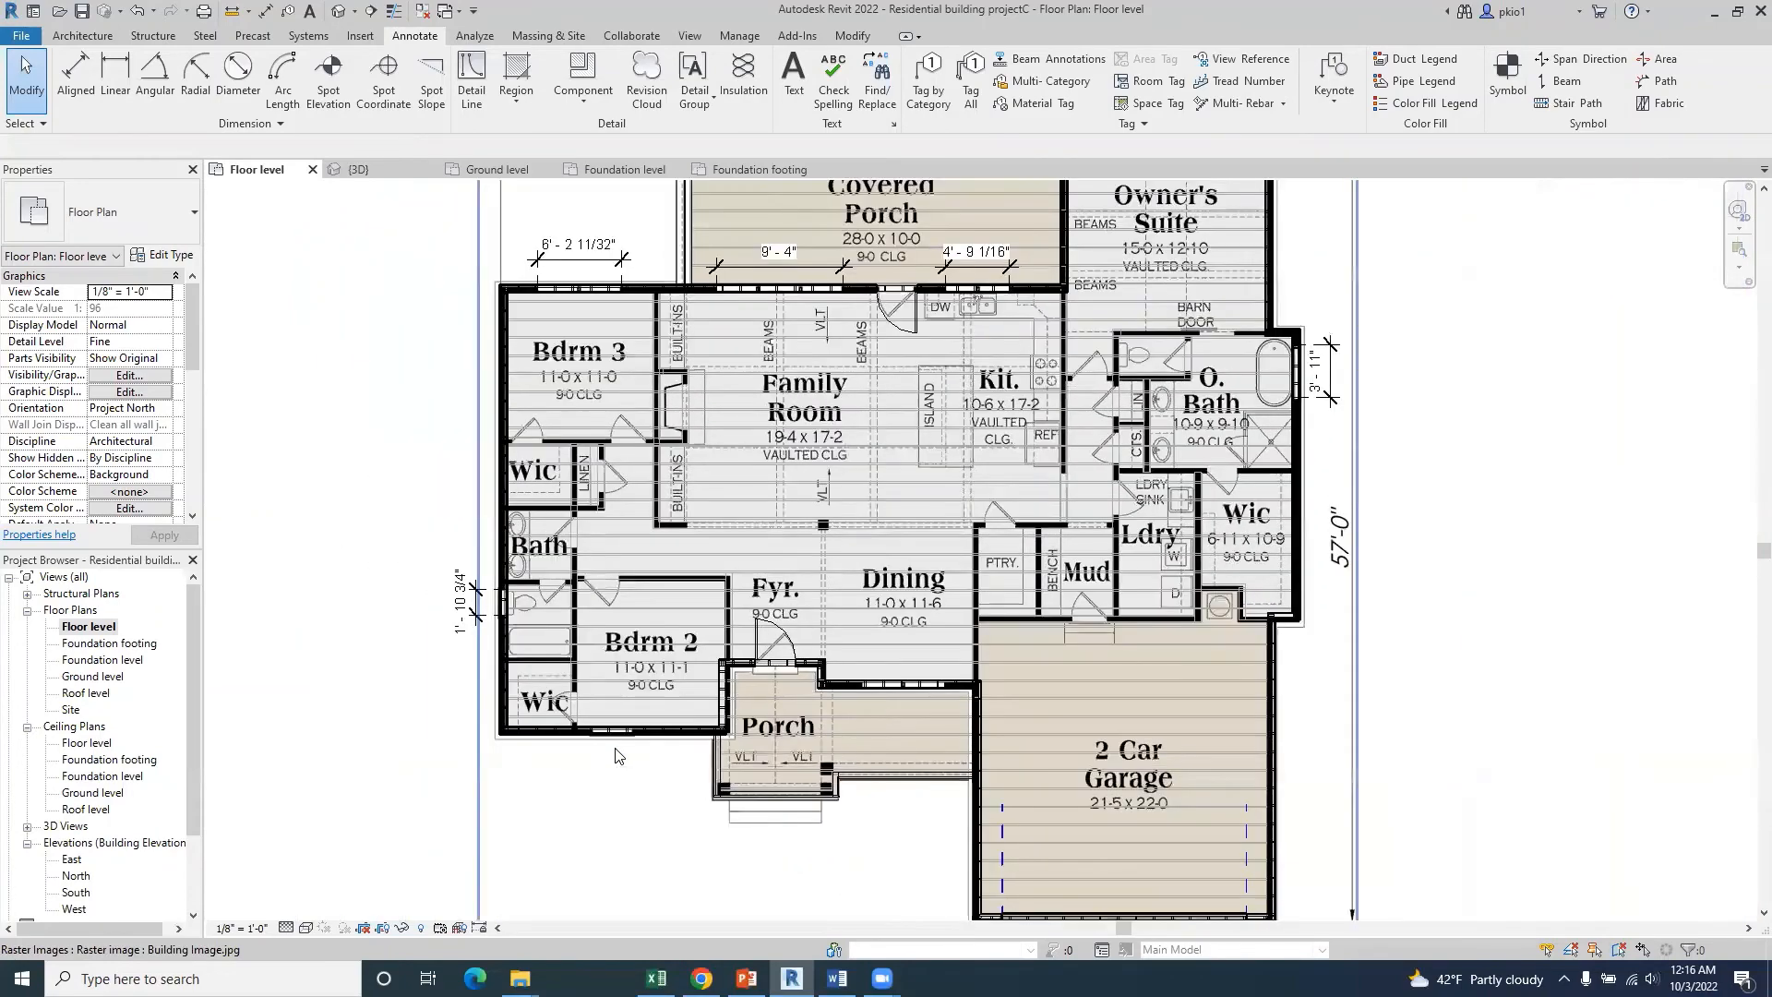
scroll(611, 743, "up", 5)
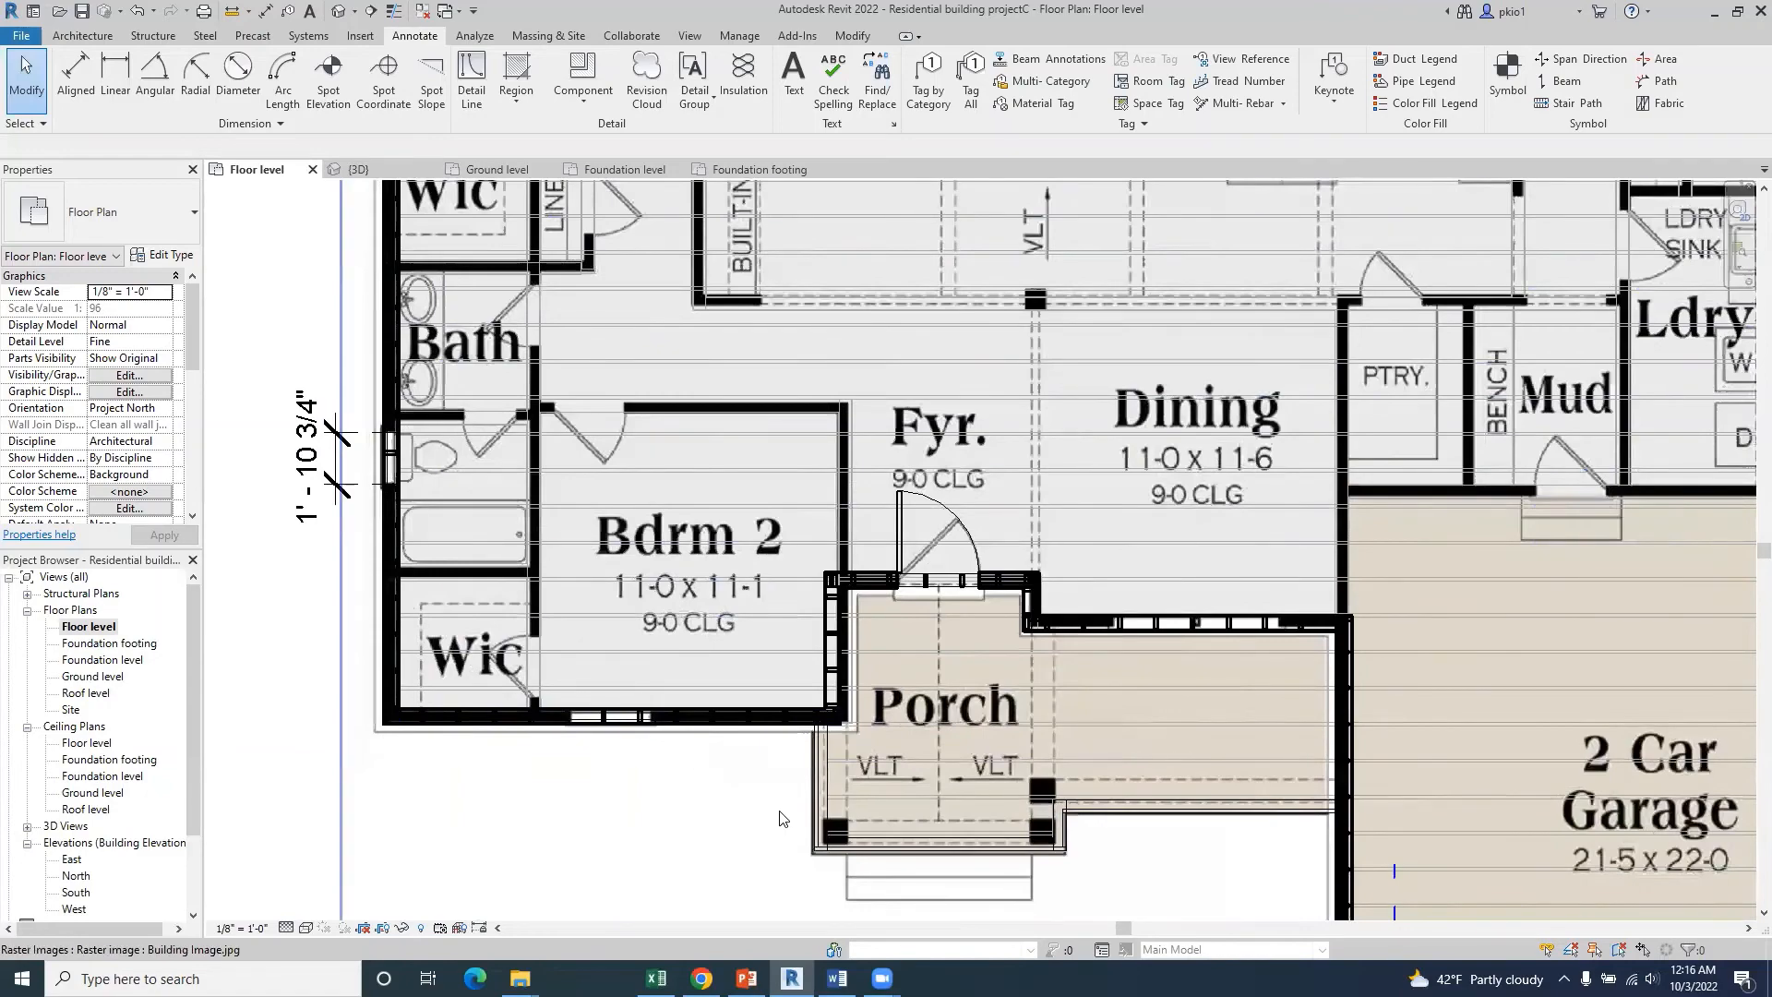
scroll(780, 818, "down", 3)
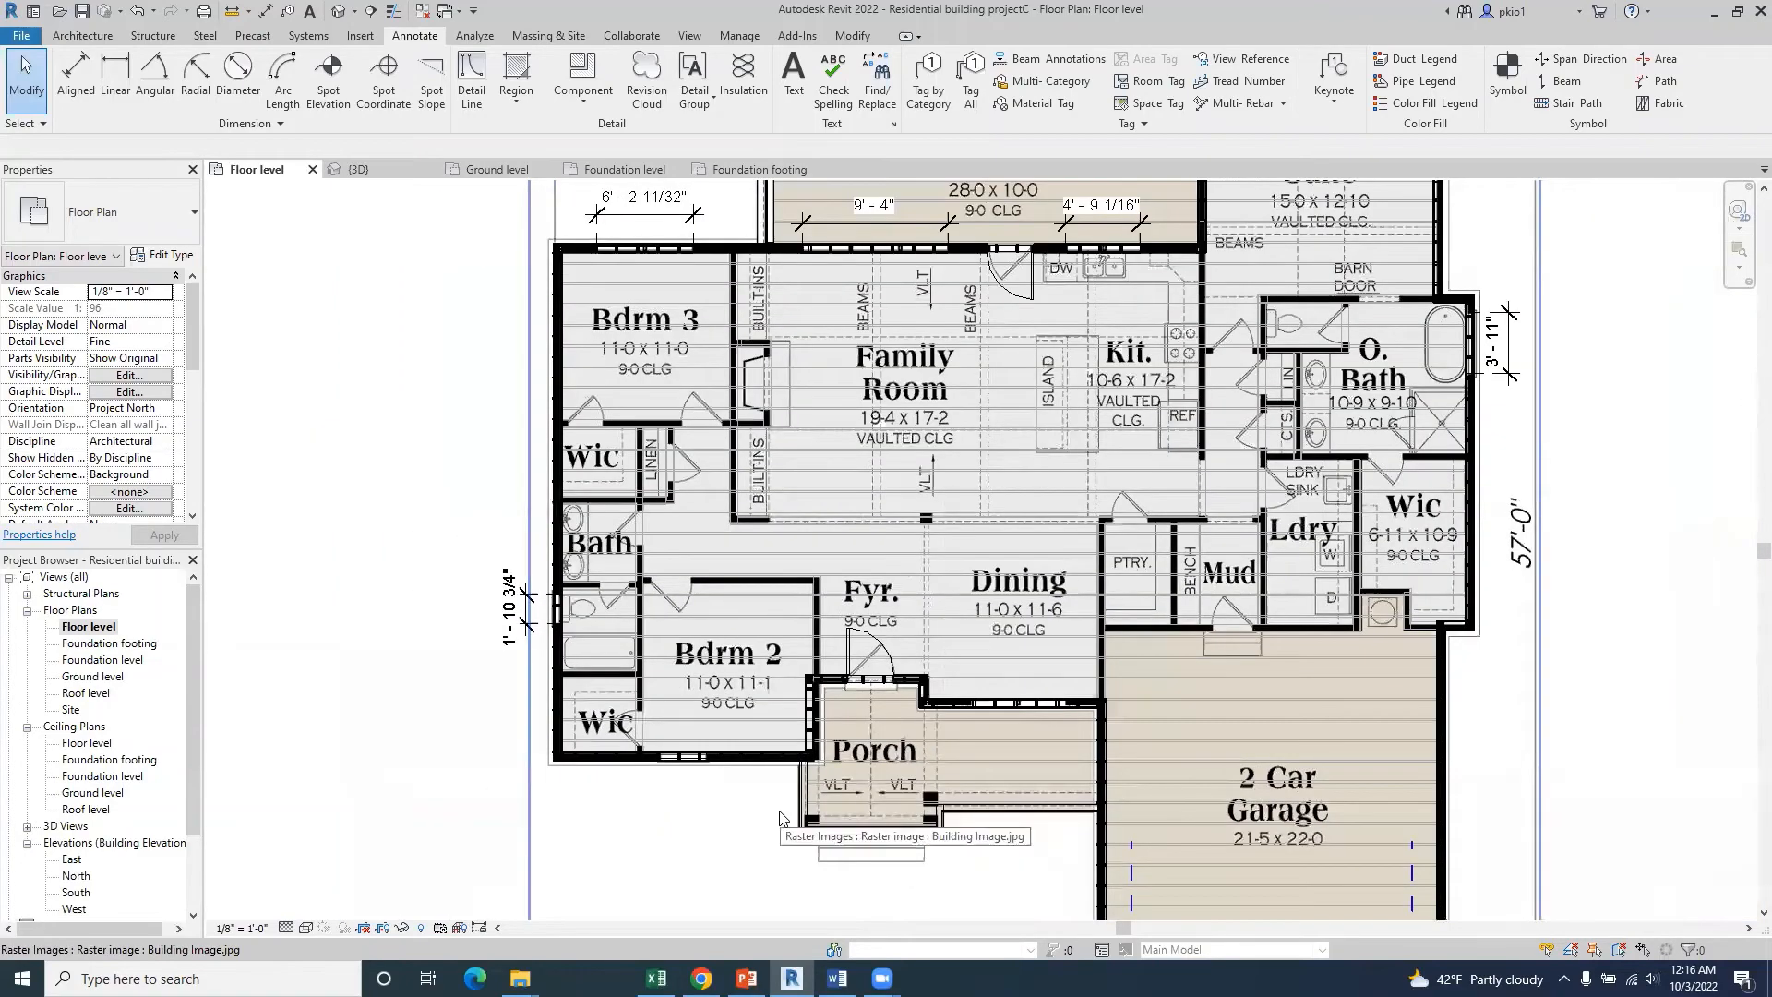
scroll(735, 744, "down", 2)
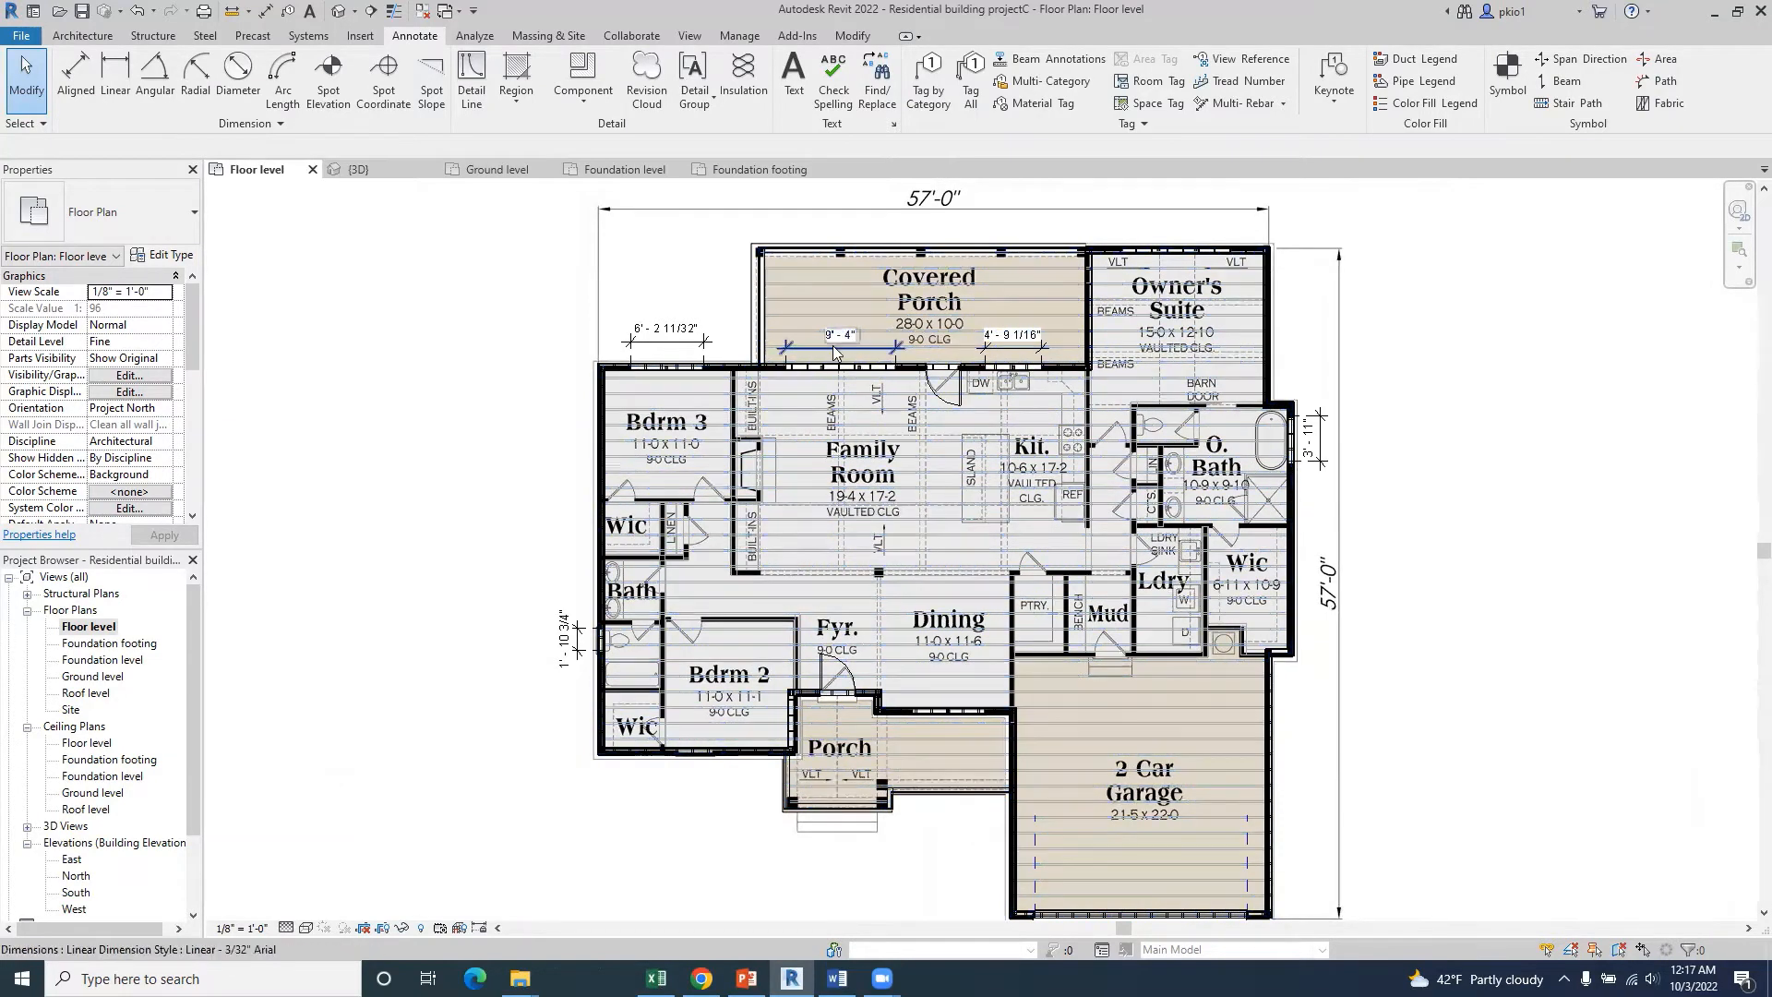
- Start placing a window and choose the Window-Casement-Double 57" x 72" type
scroll(825, 360, "up", 1)
scroll(824, 360, "up", 2)
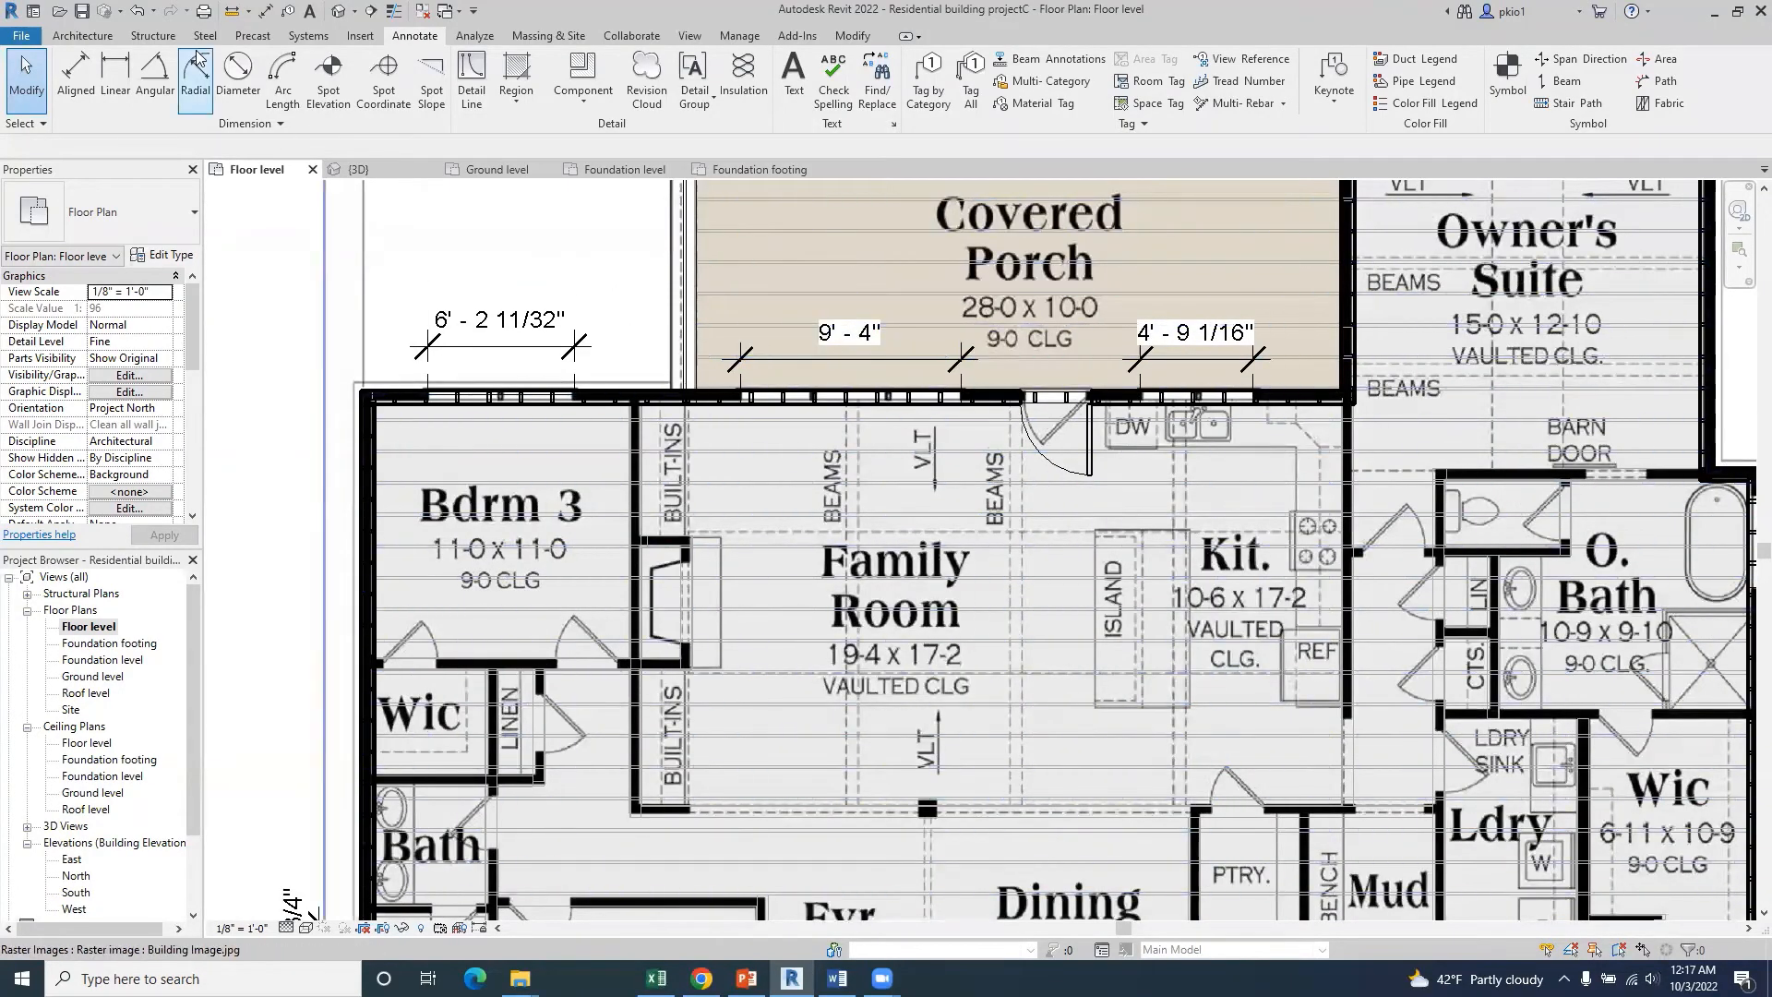
left_click(90, 35)
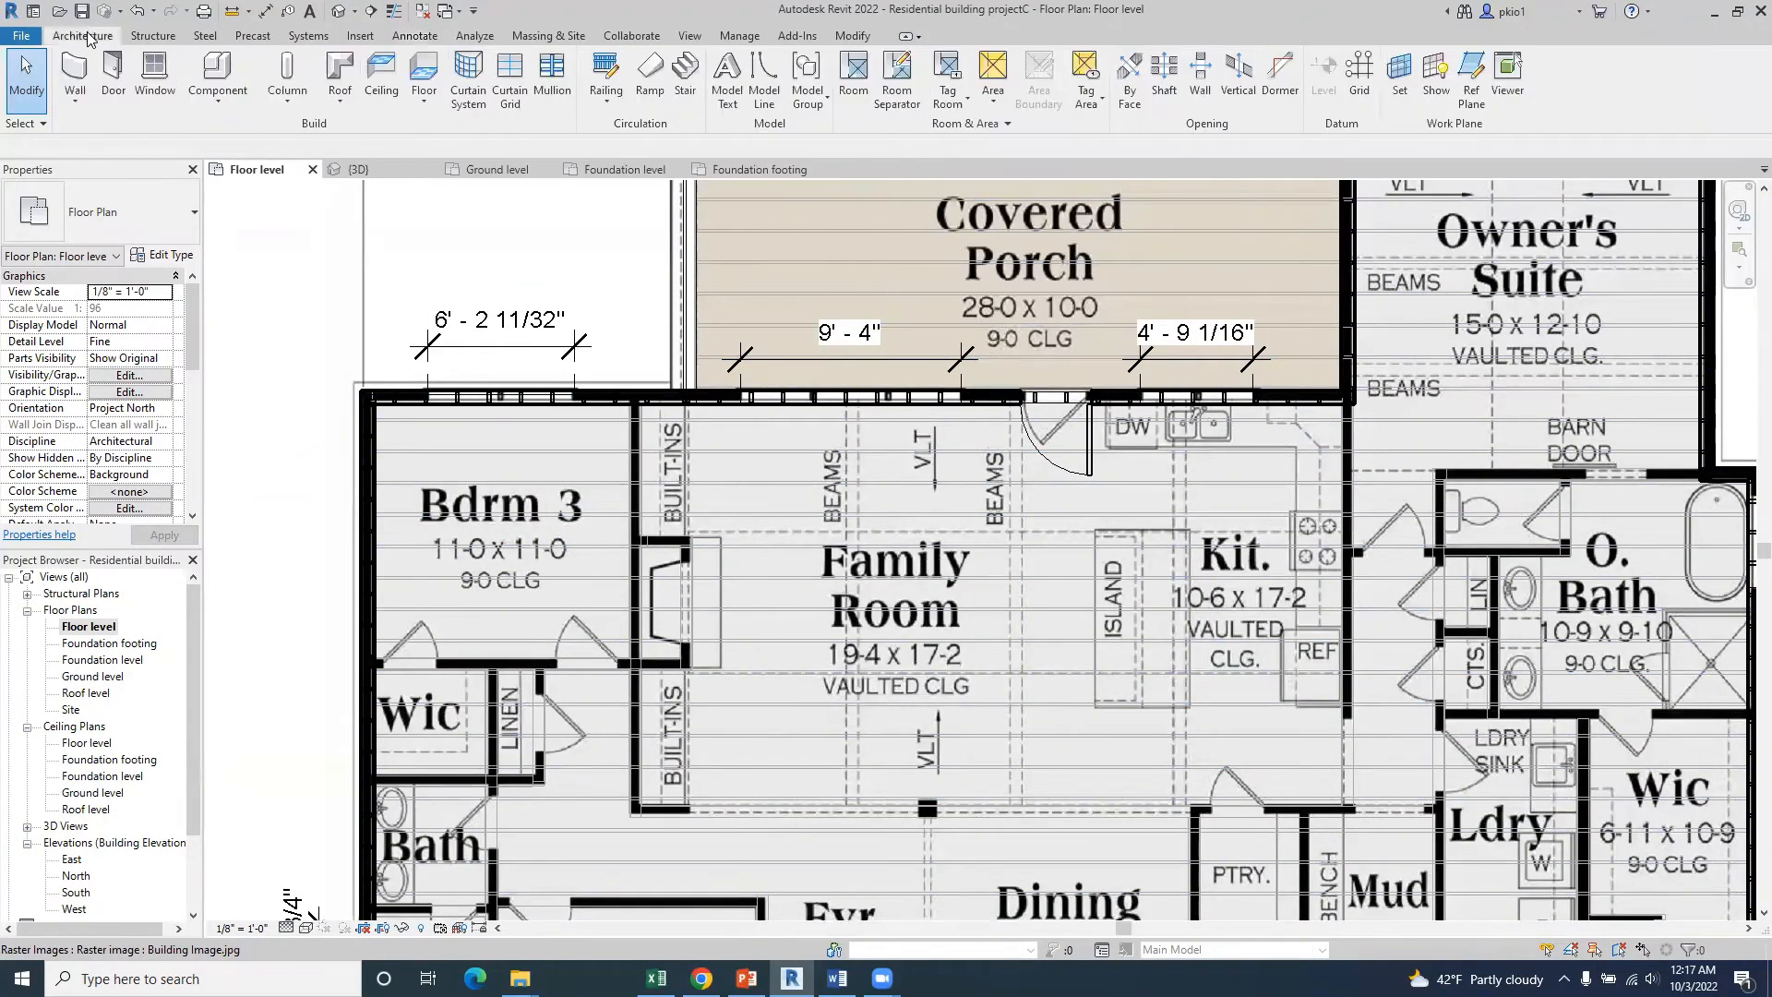
left_click(154, 88)
left_click(192, 219)
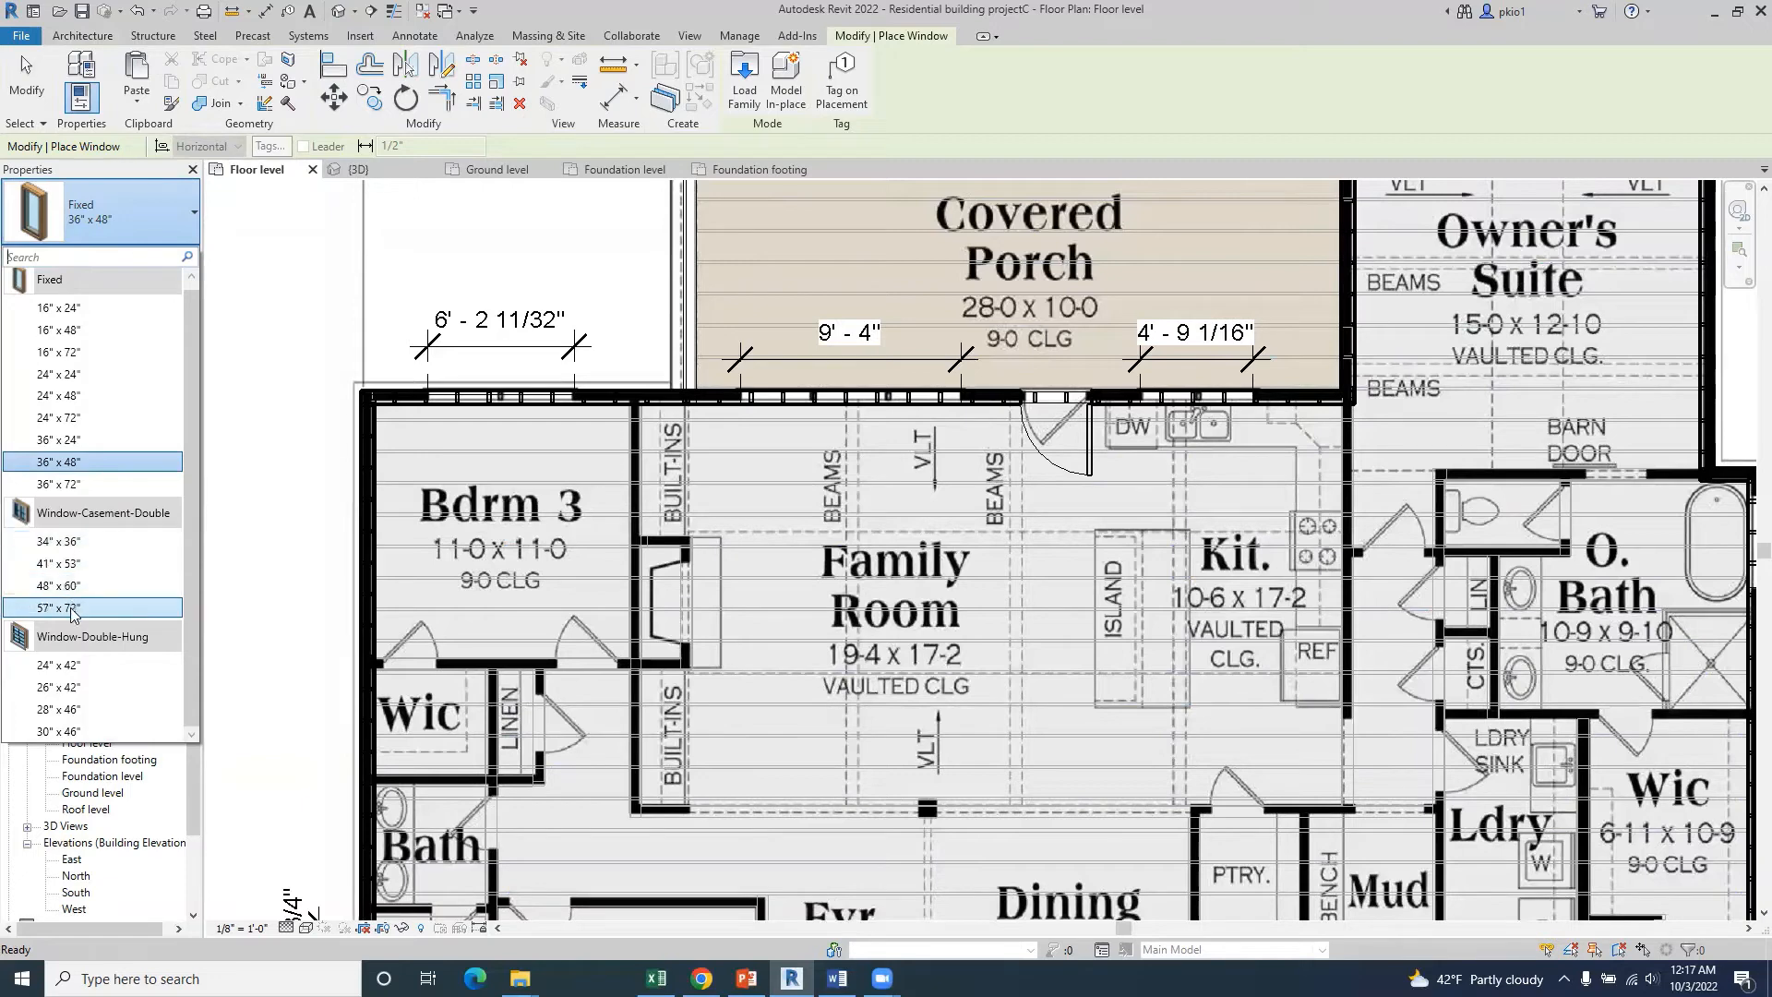
mouse_move(71, 607)
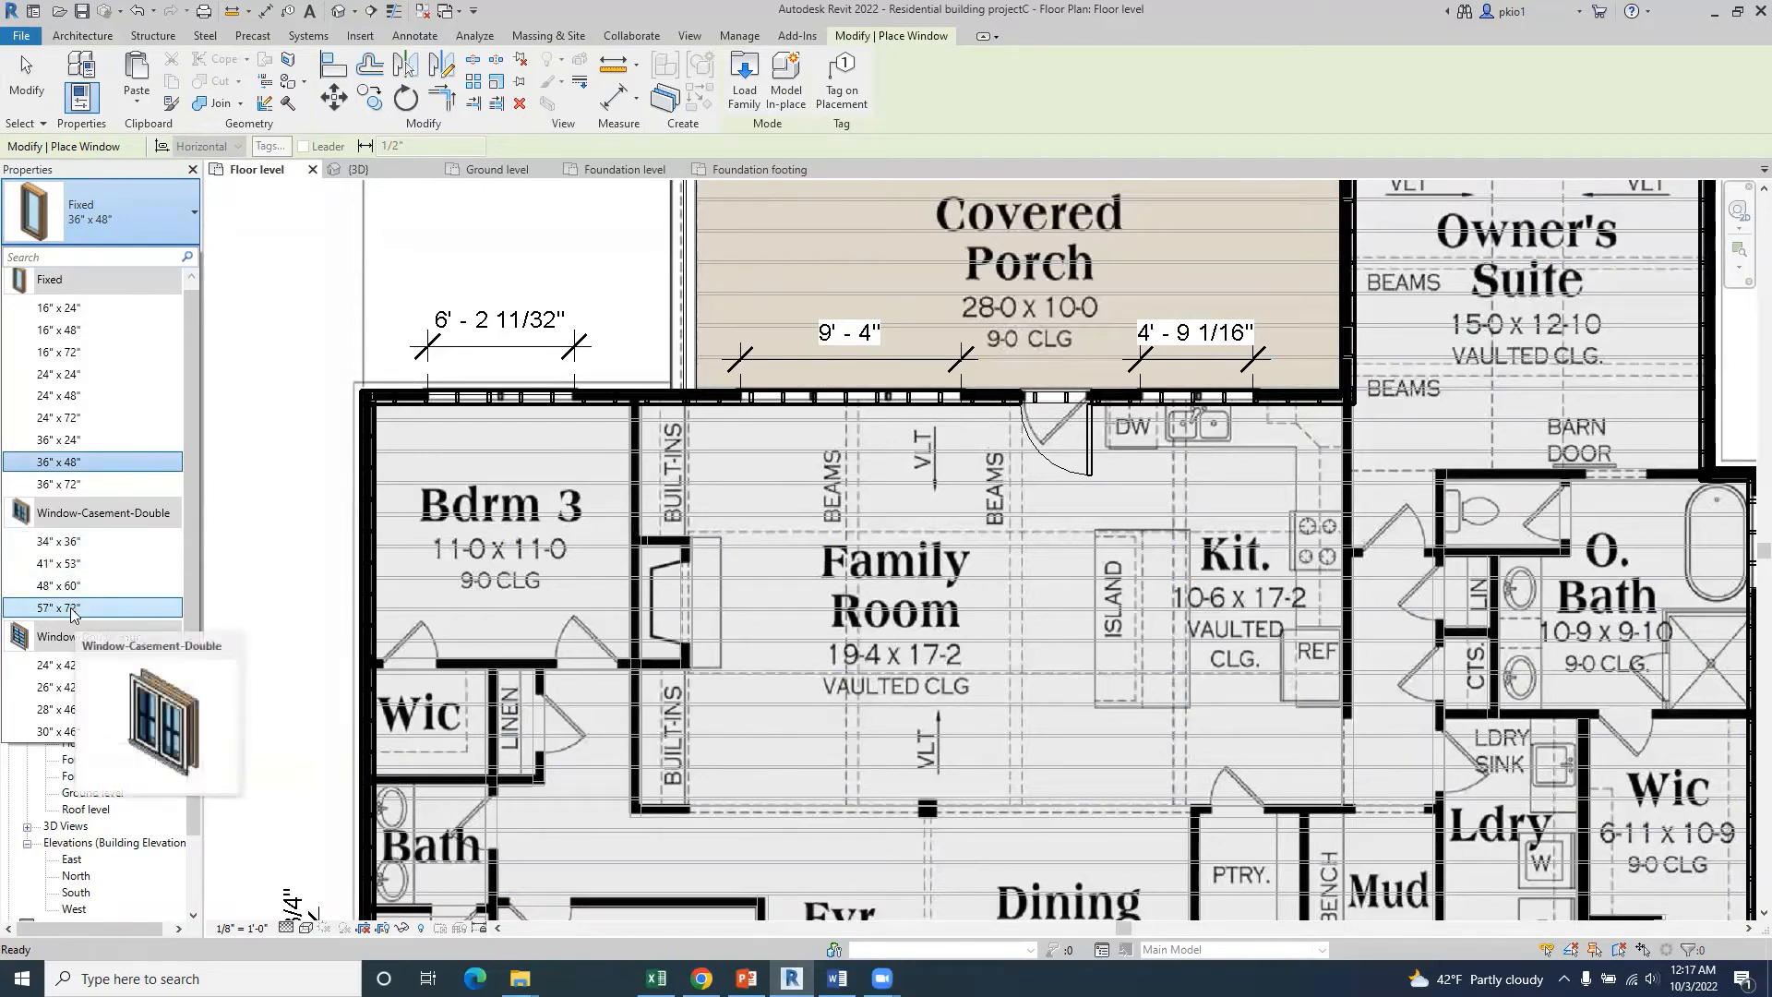
left_click(71, 607)
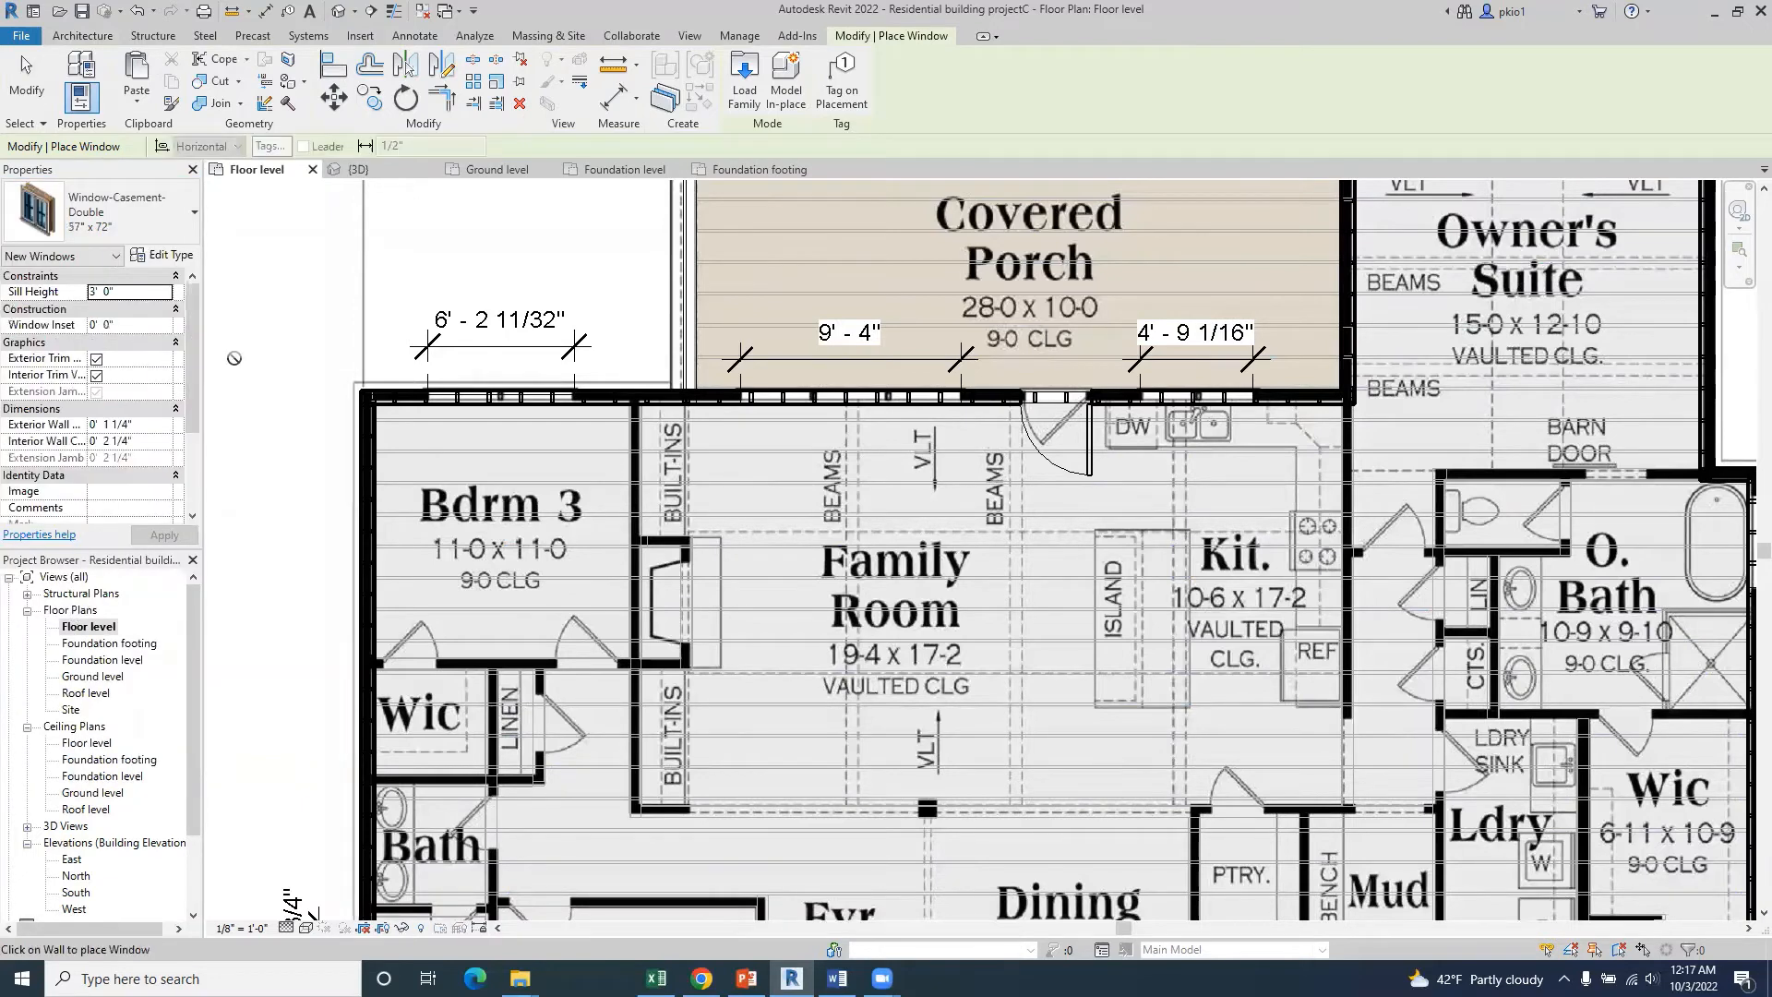
- Duplicate the chosen double casement window type under the name W1
left_click(171, 255)
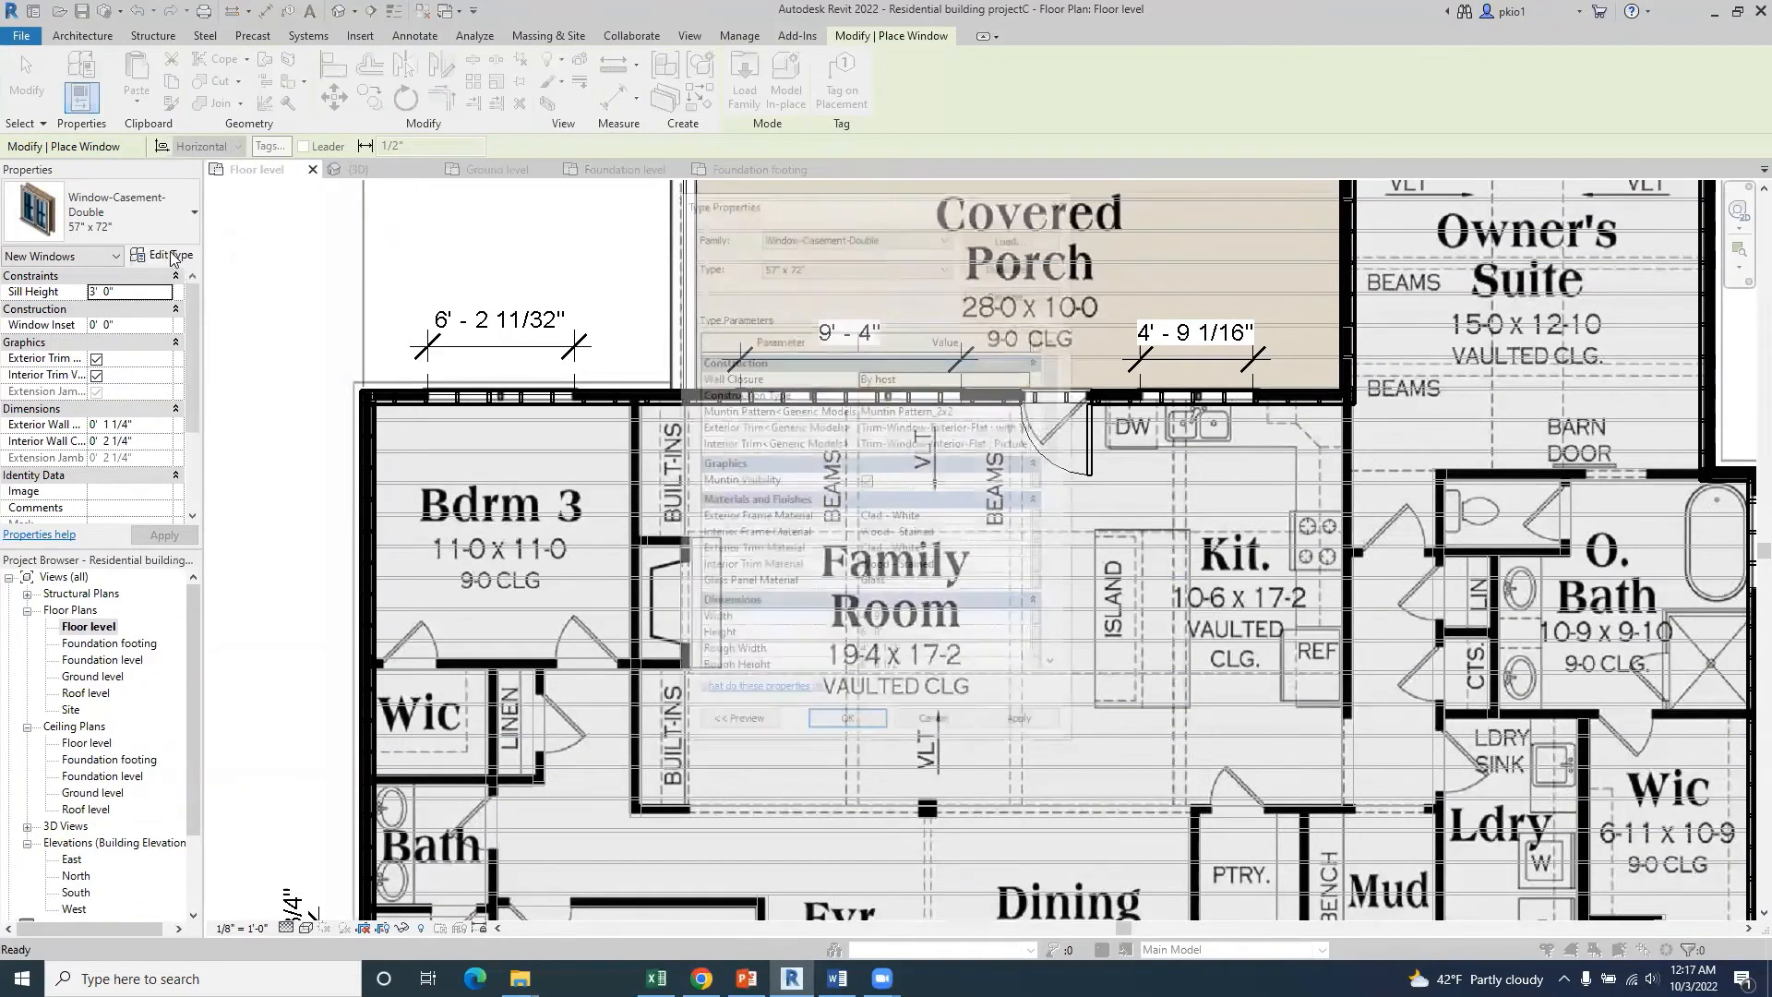
left_click(1007, 266)
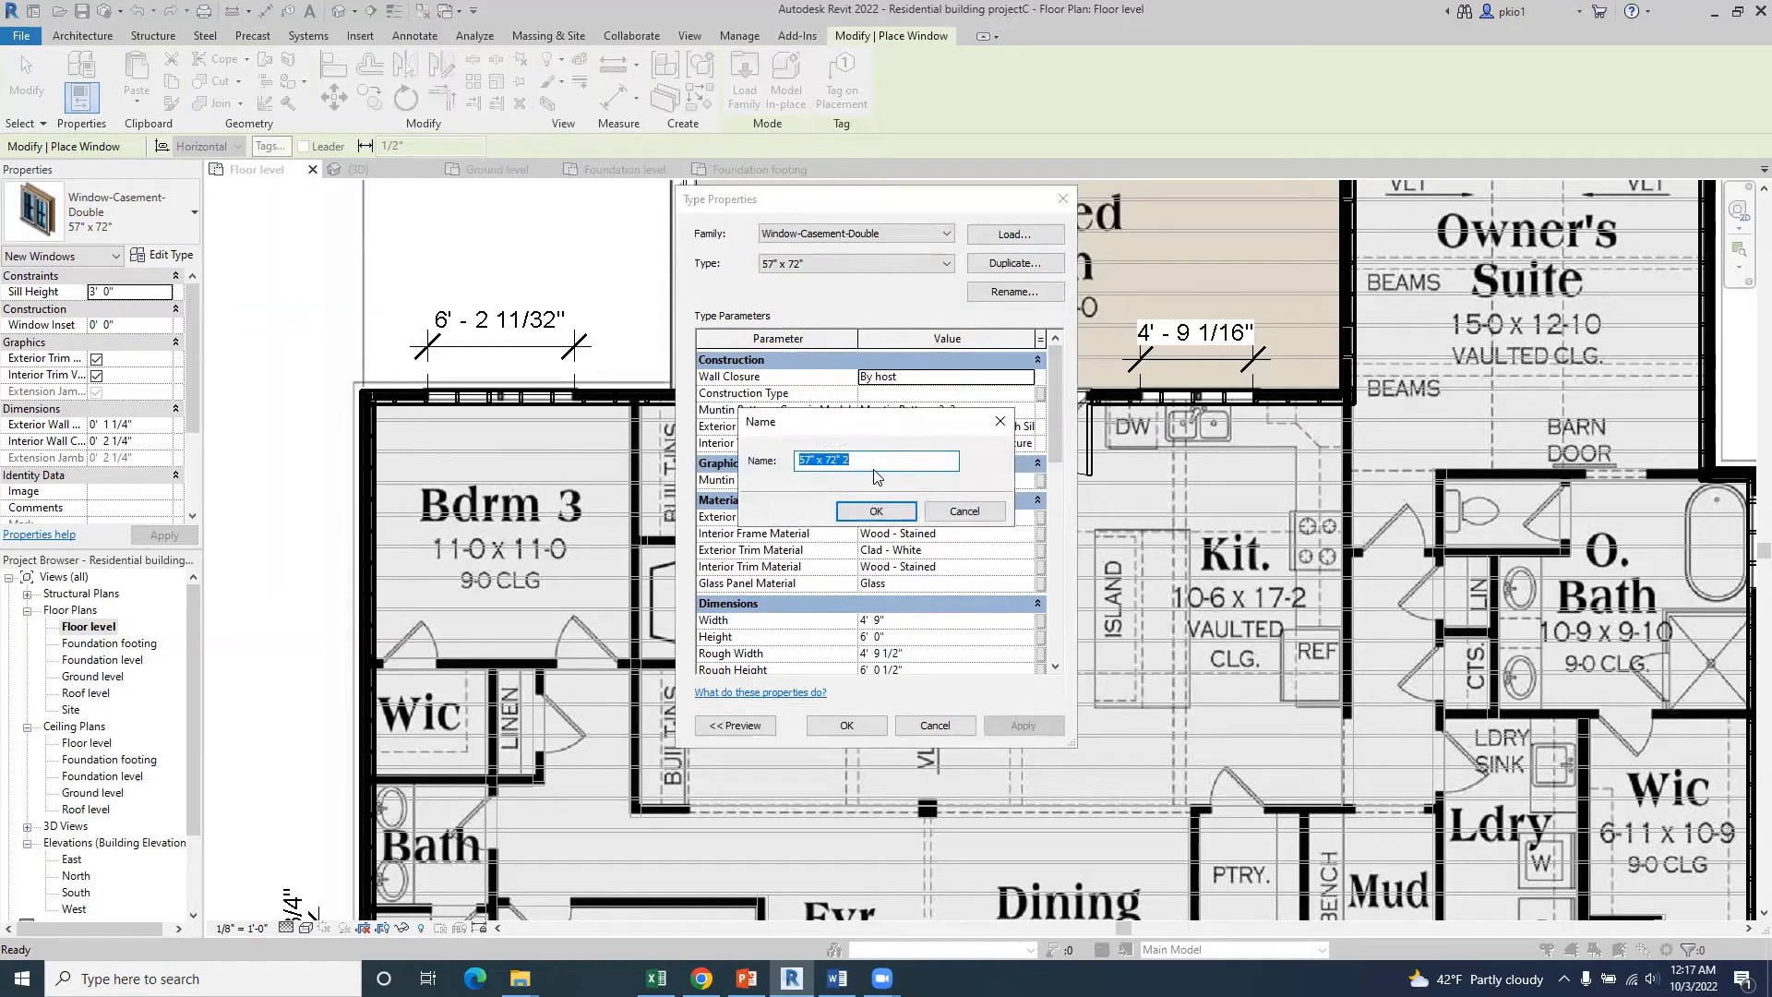
type("W1")
left_click(894, 510)
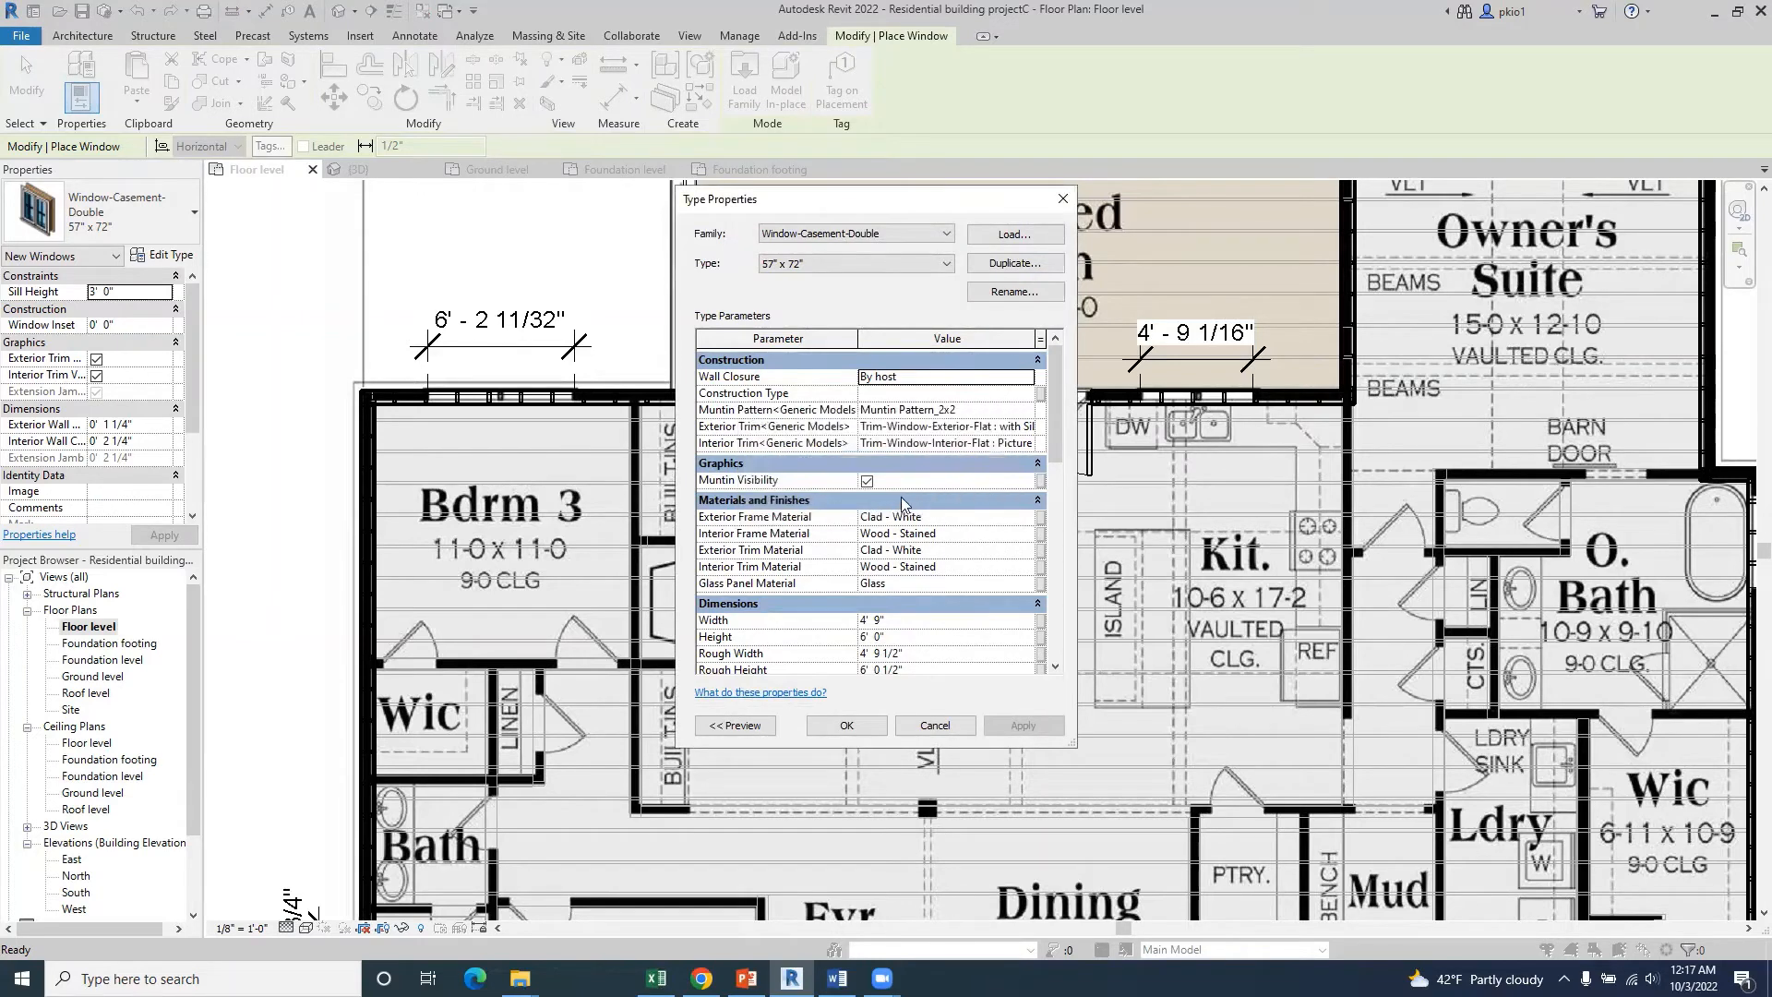
- Set the width of window type W1 to 9' 4" and accept the type properties
scroll(912, 534, "down", 1)
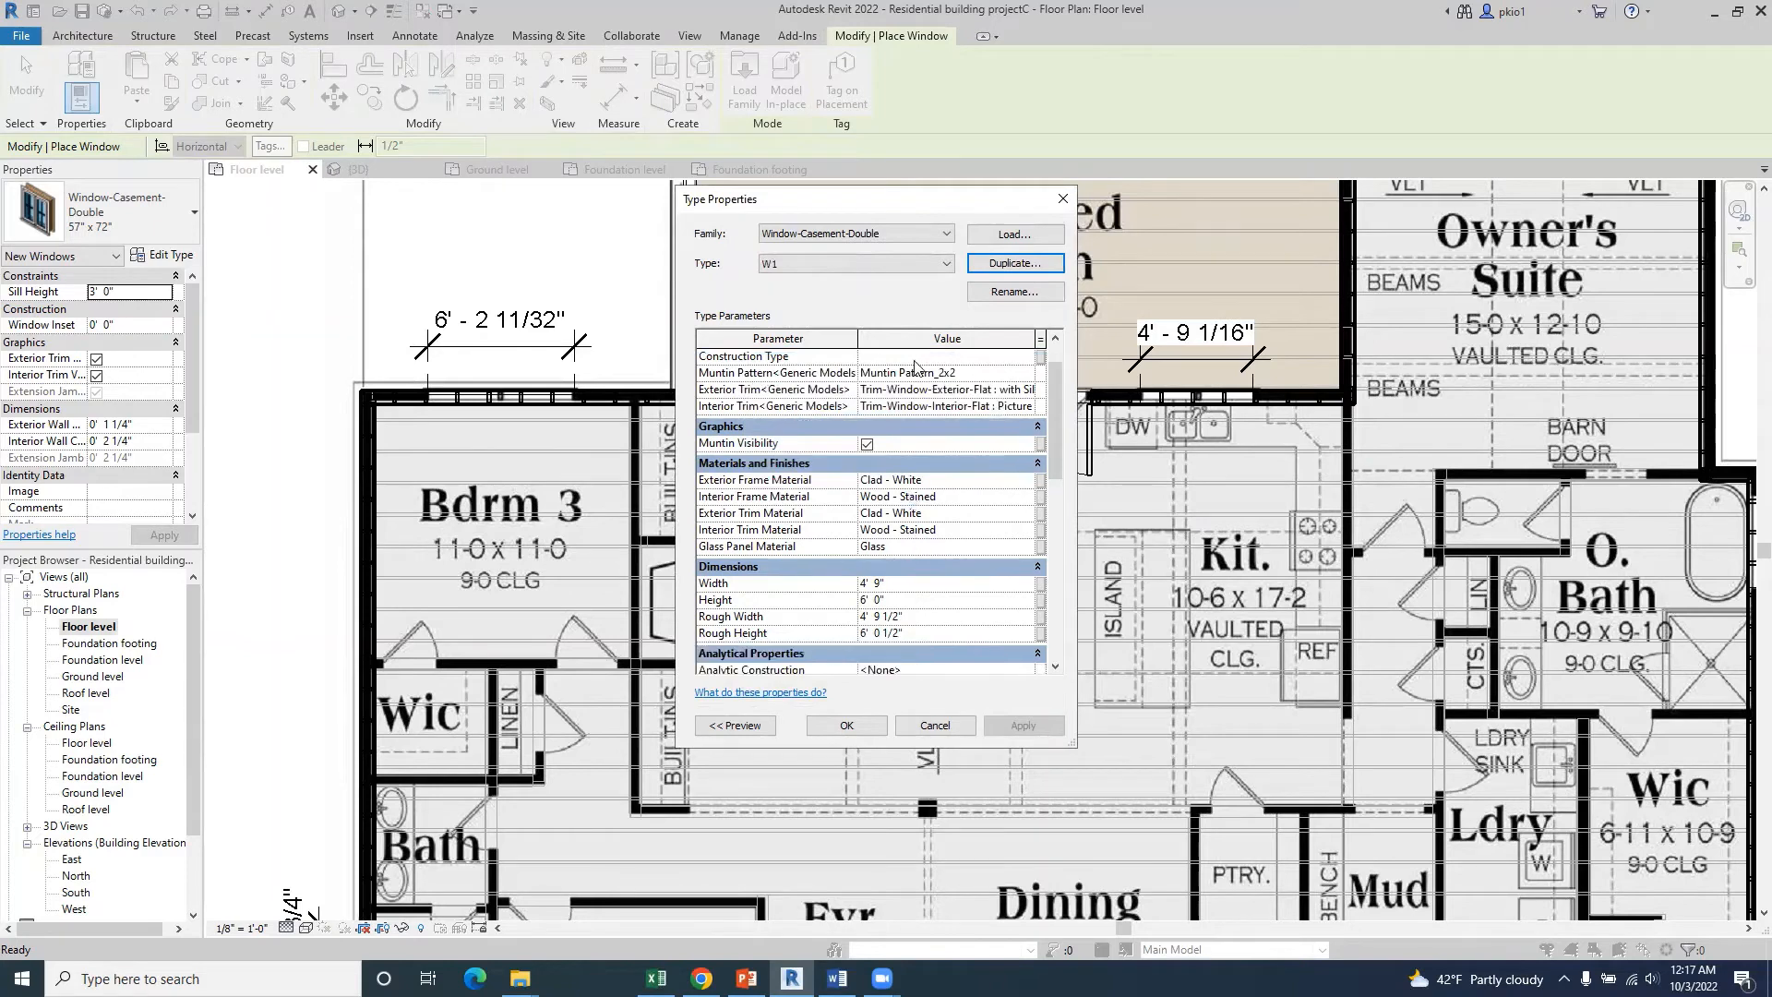
left_click_drag(934, 207, 1366, 226)
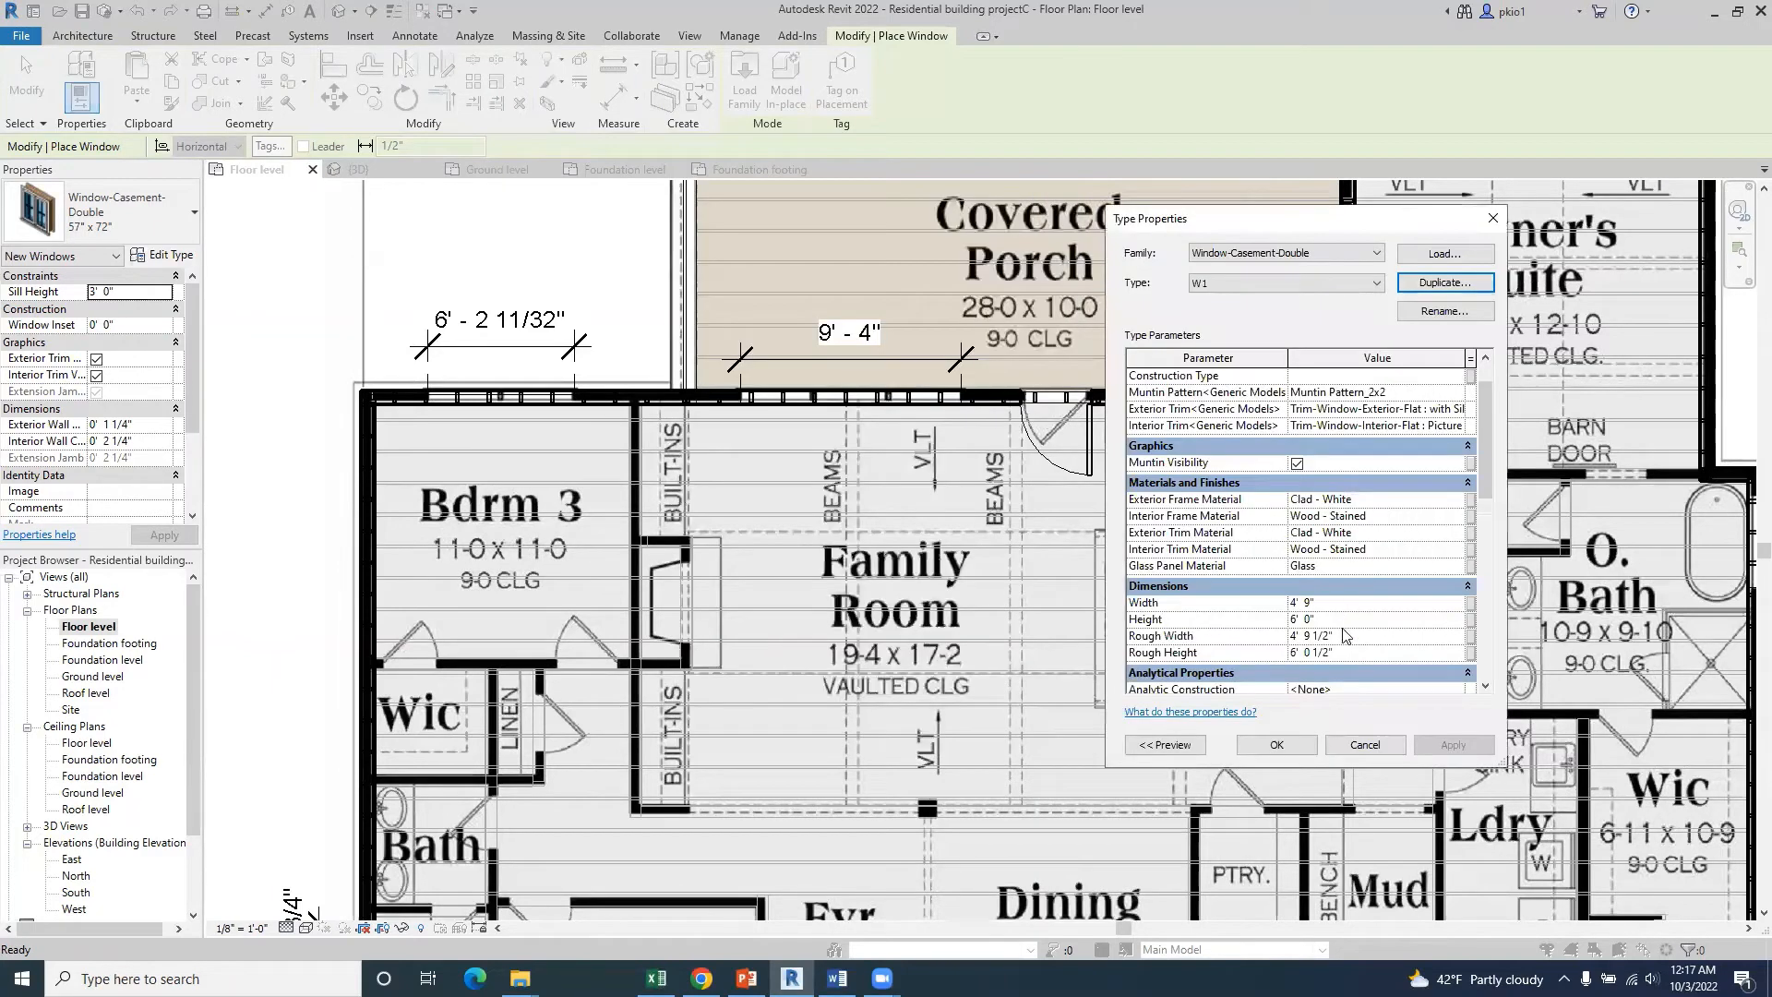
left_click(1298, 605)
type("9' 4")
left_click(1304, 744)
left_click(1304, 744)
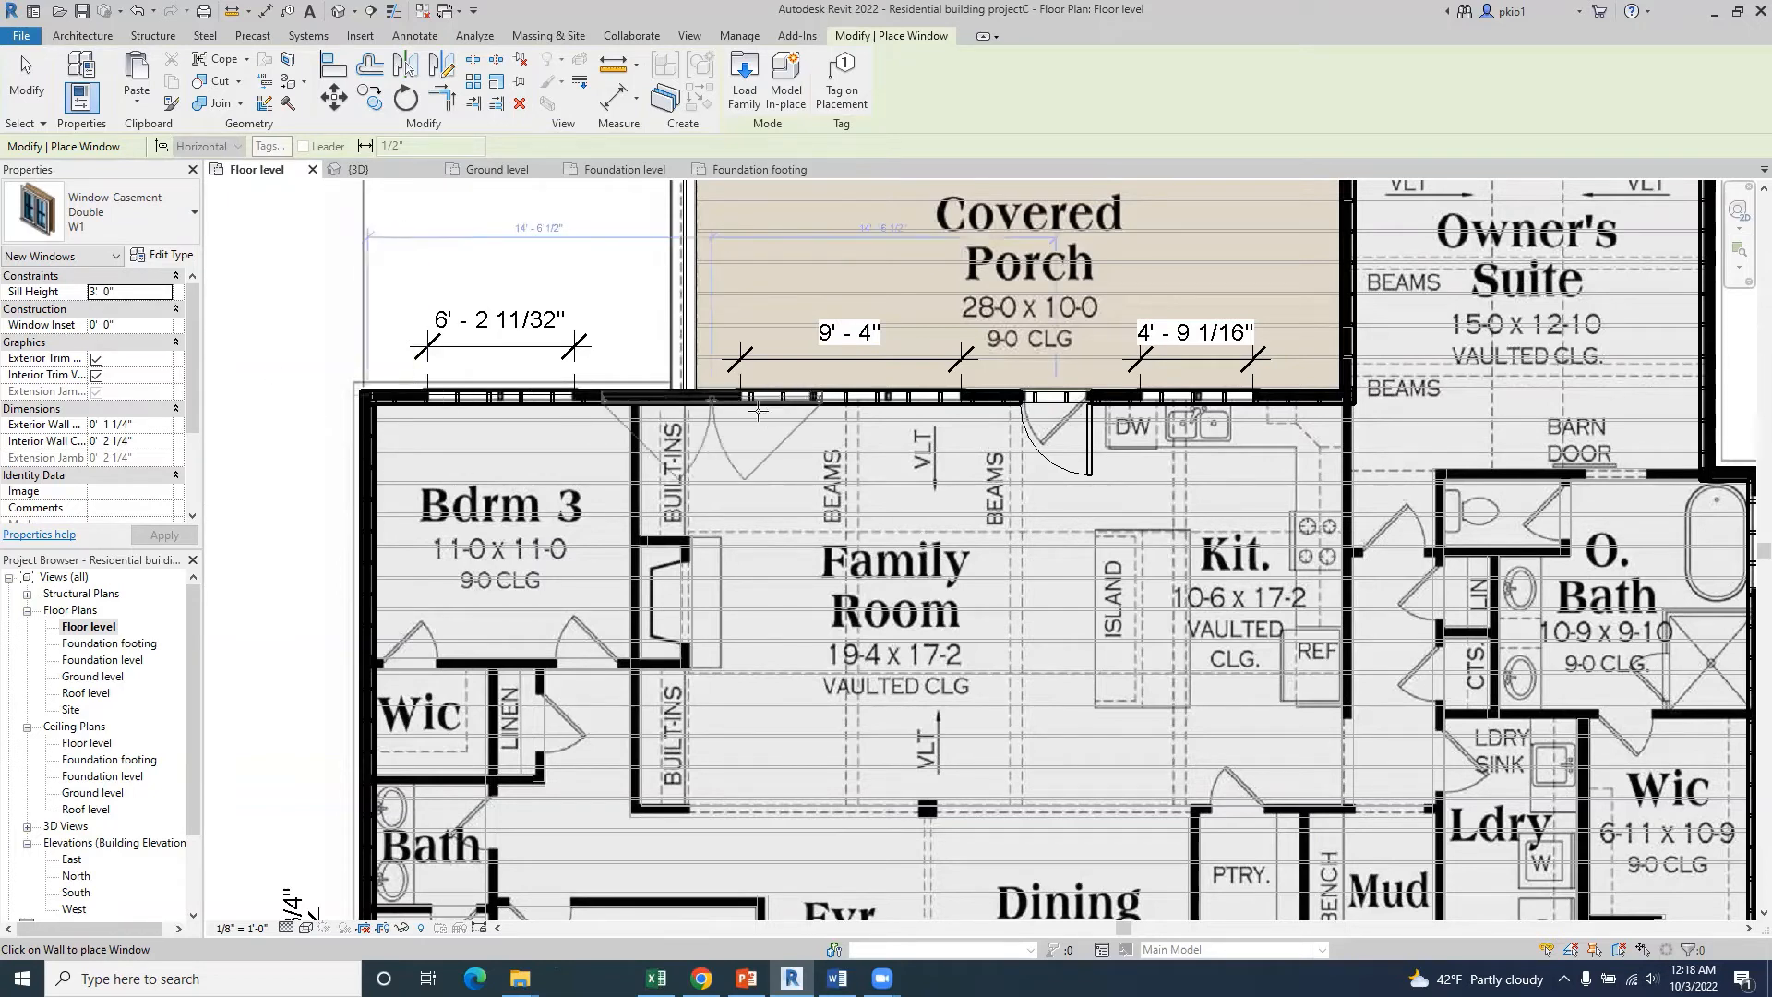
- Set the height of window type W1 to 4' and apply the change
left_click(165, 255)
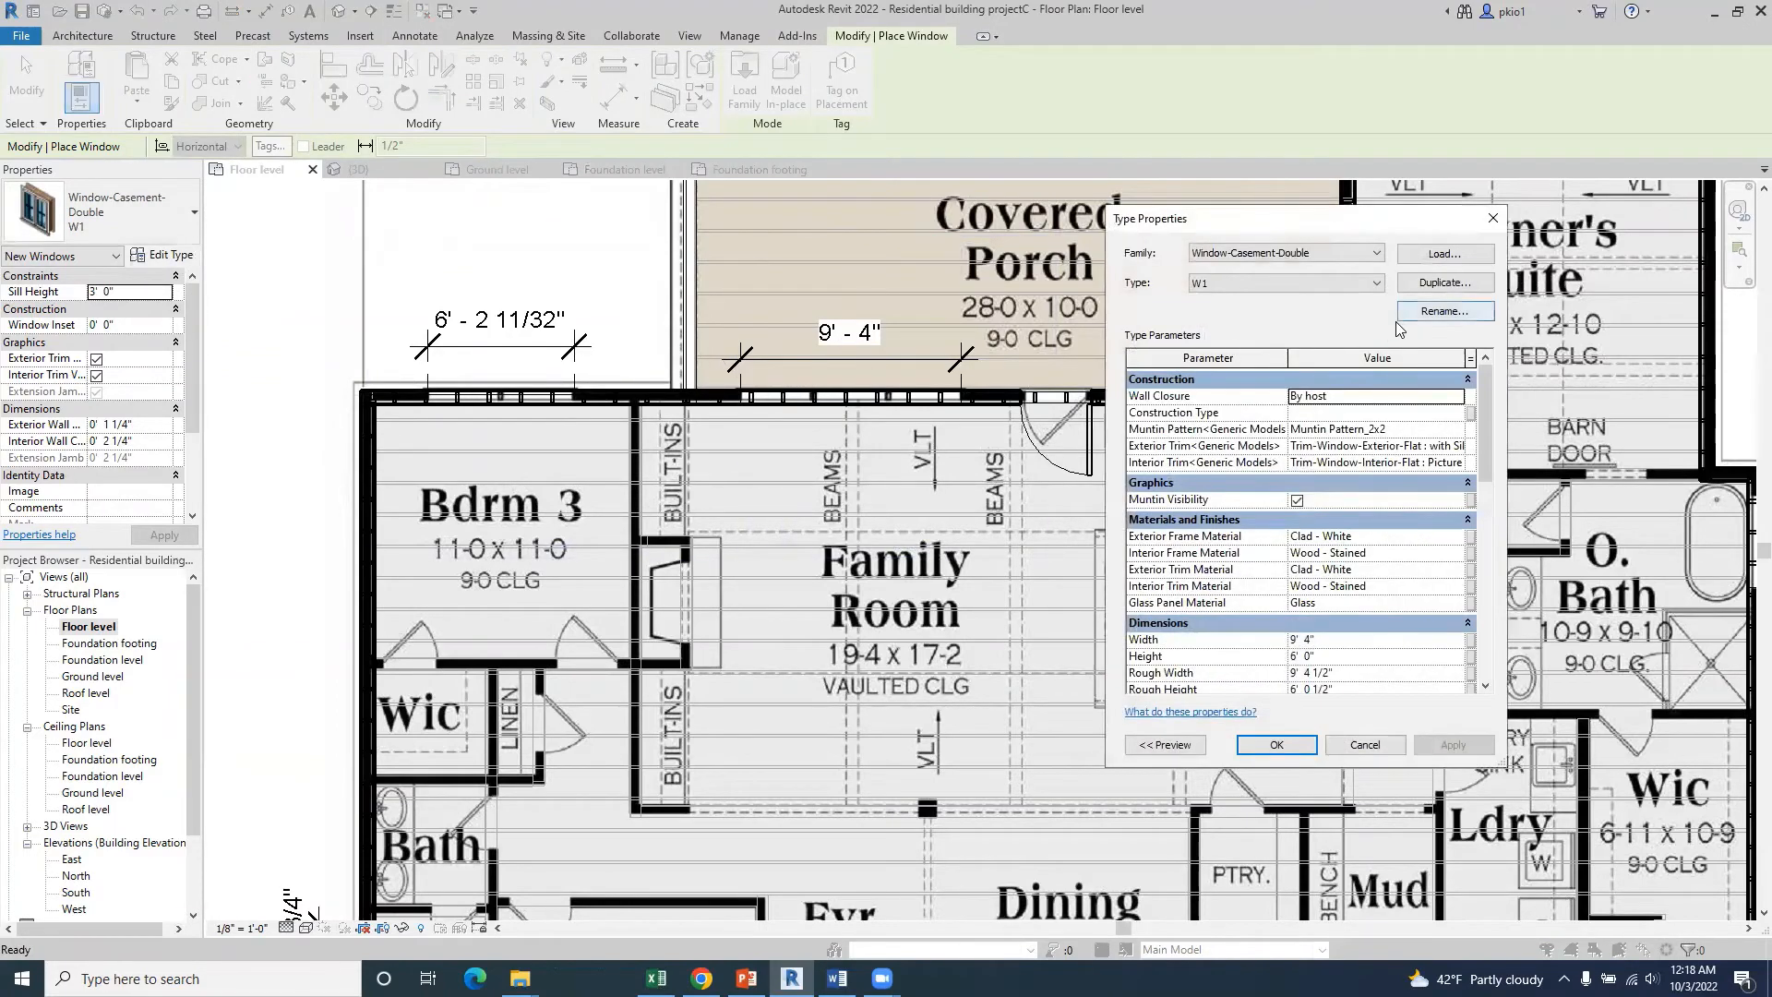
scroll(1320, 651, "down", 1)
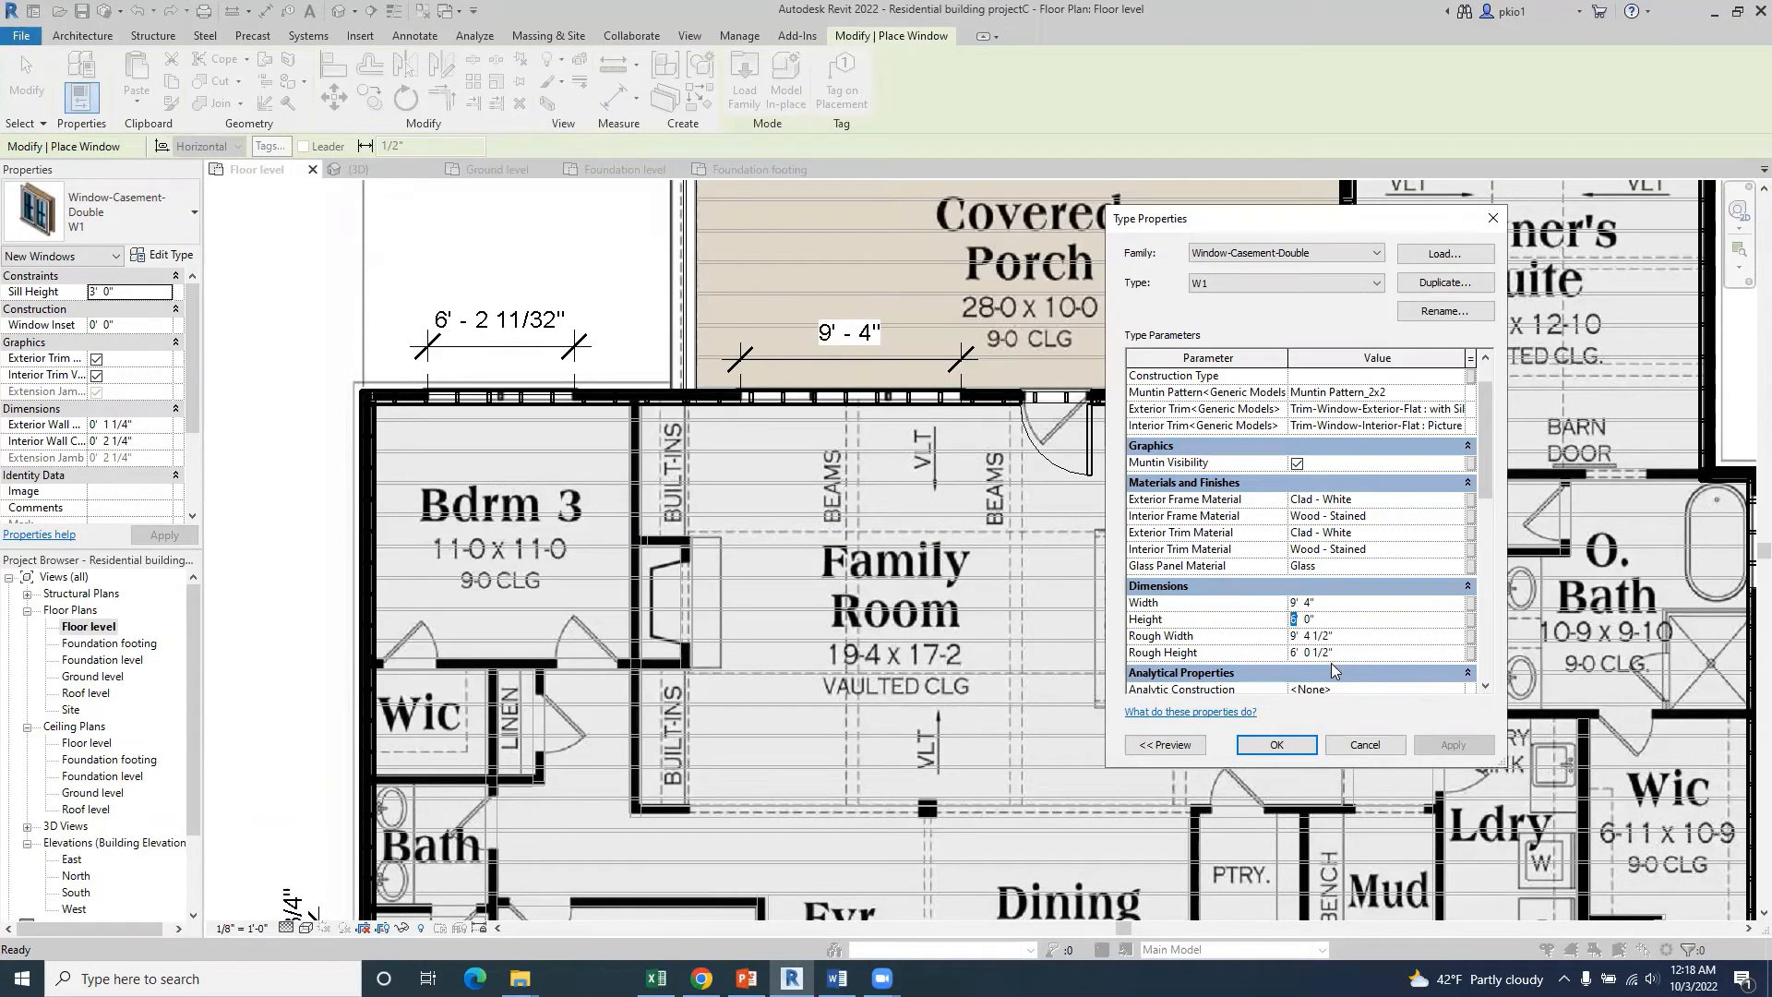
type("4")
left_click(1438, 749)
left_click(1278, 745)
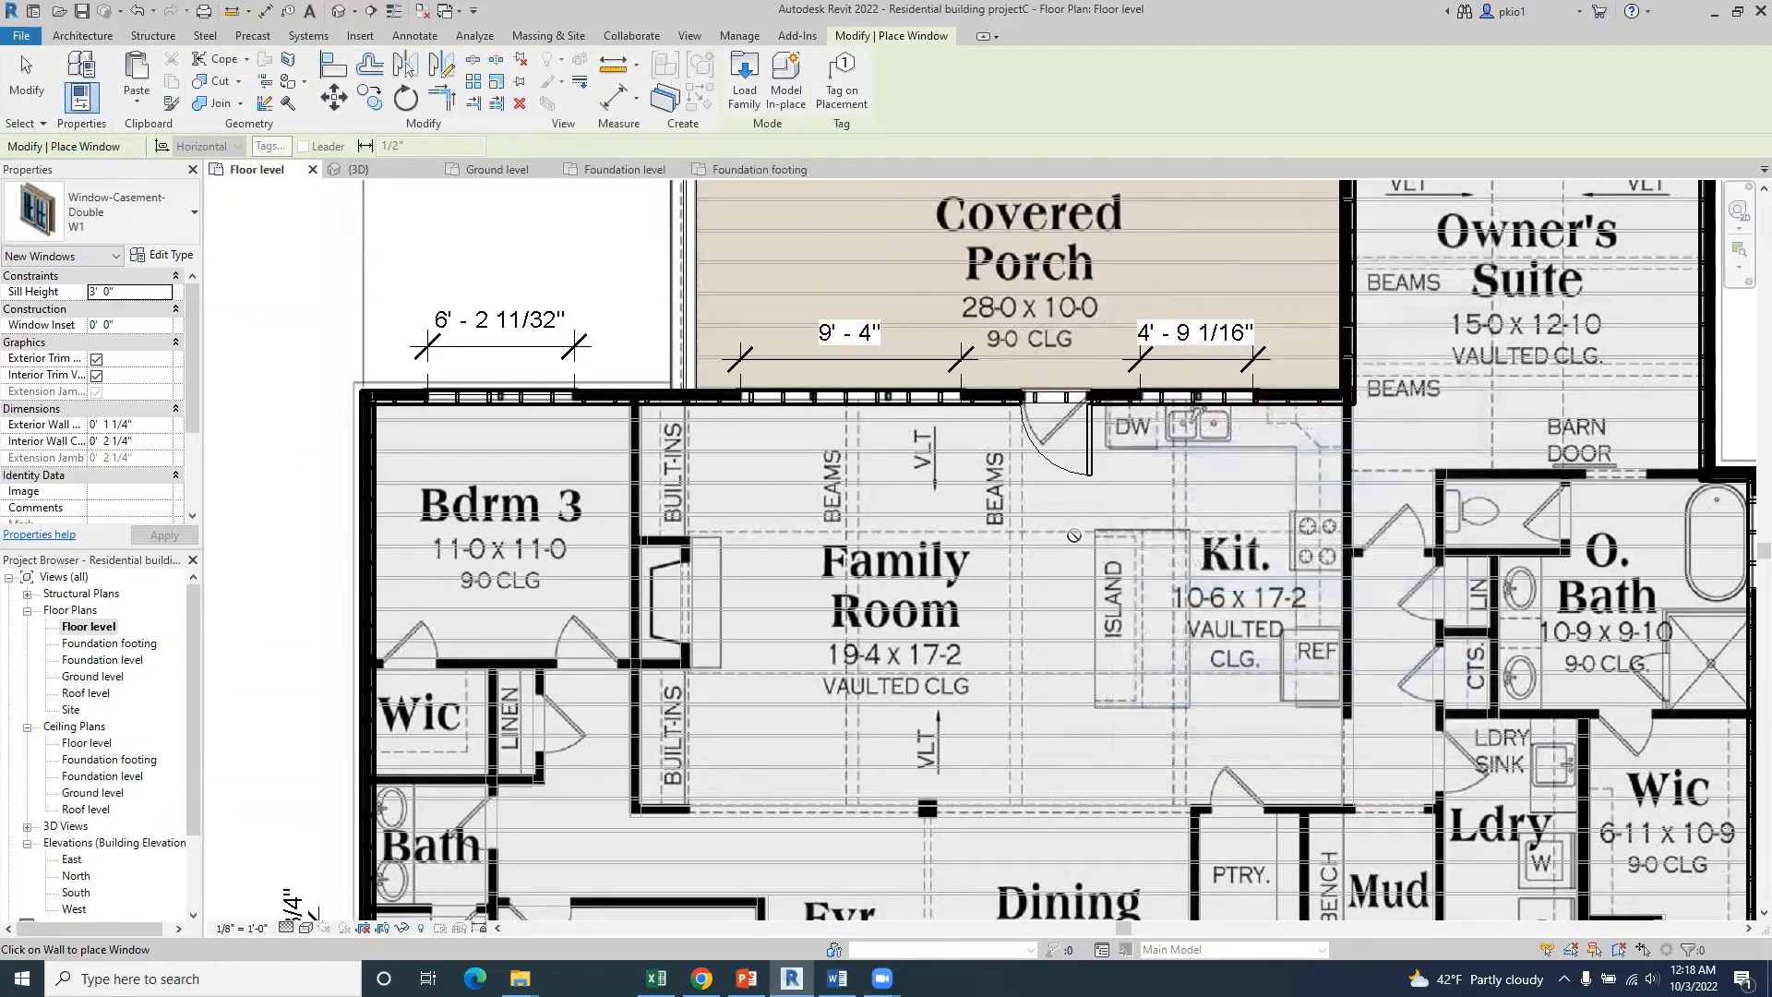
- Place window W1 in the family room's 9' 4" opening on the covered porch wall and finish placing
scroll(867, 393, "up", 3)
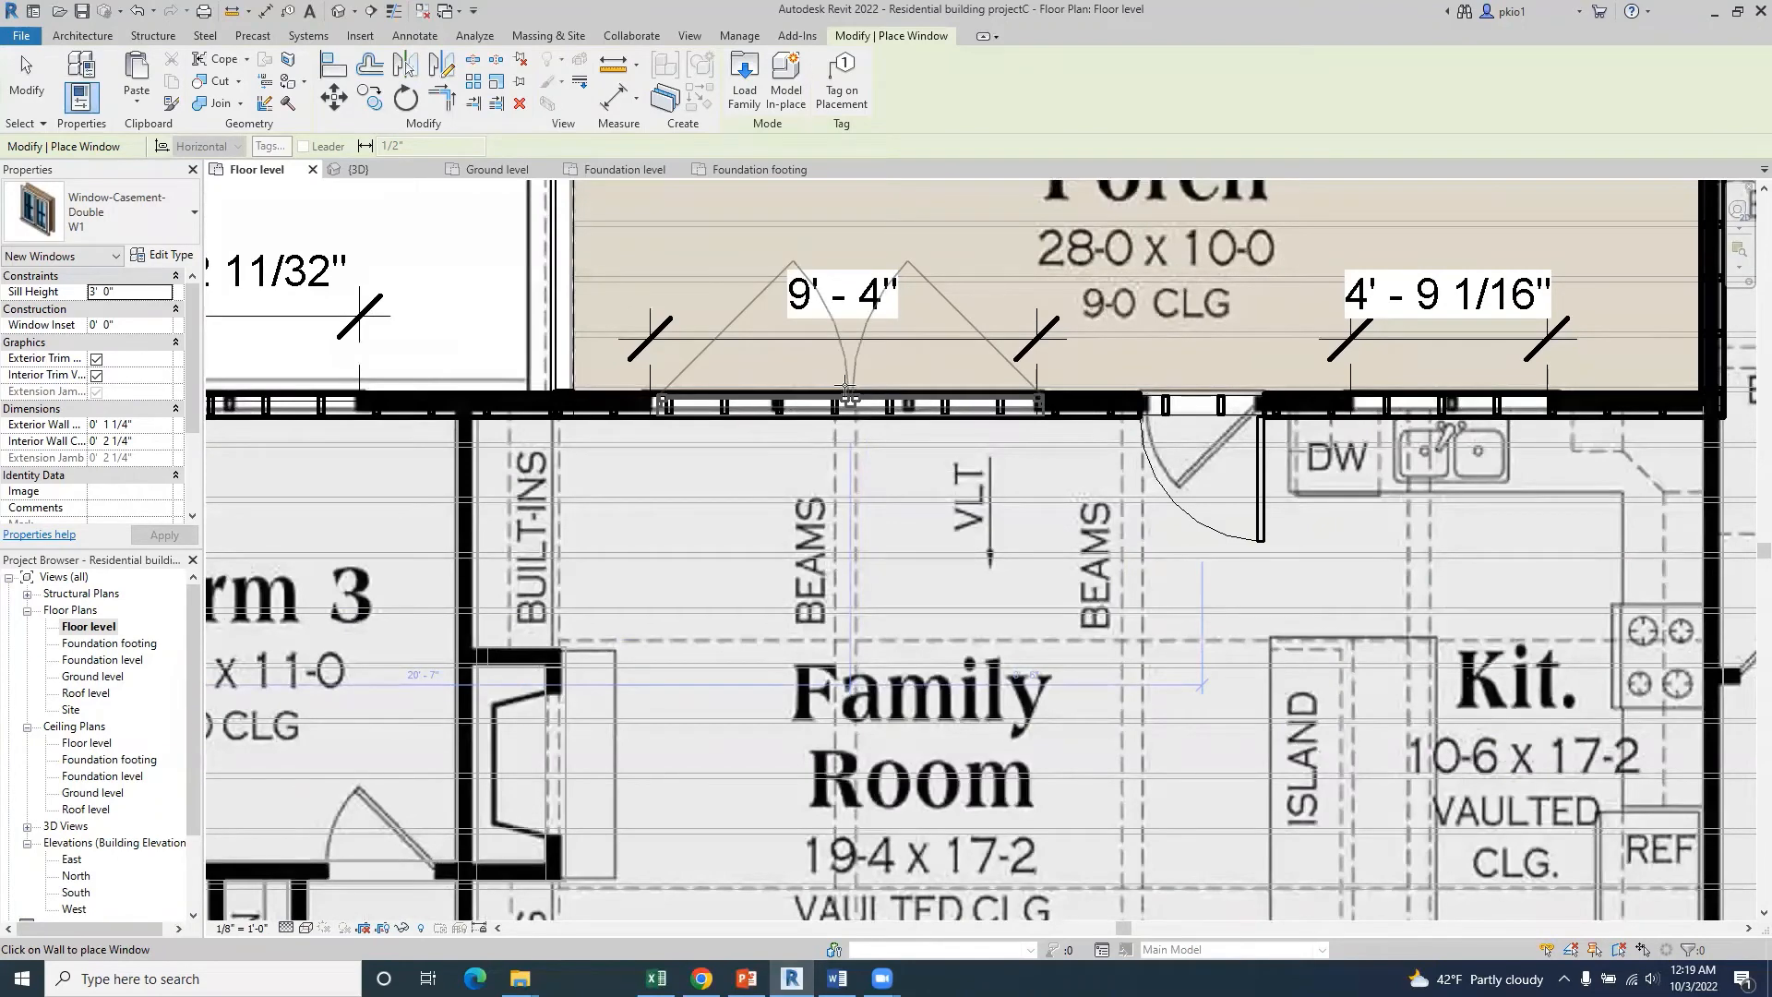
scroll(847, 390, "up", 1)
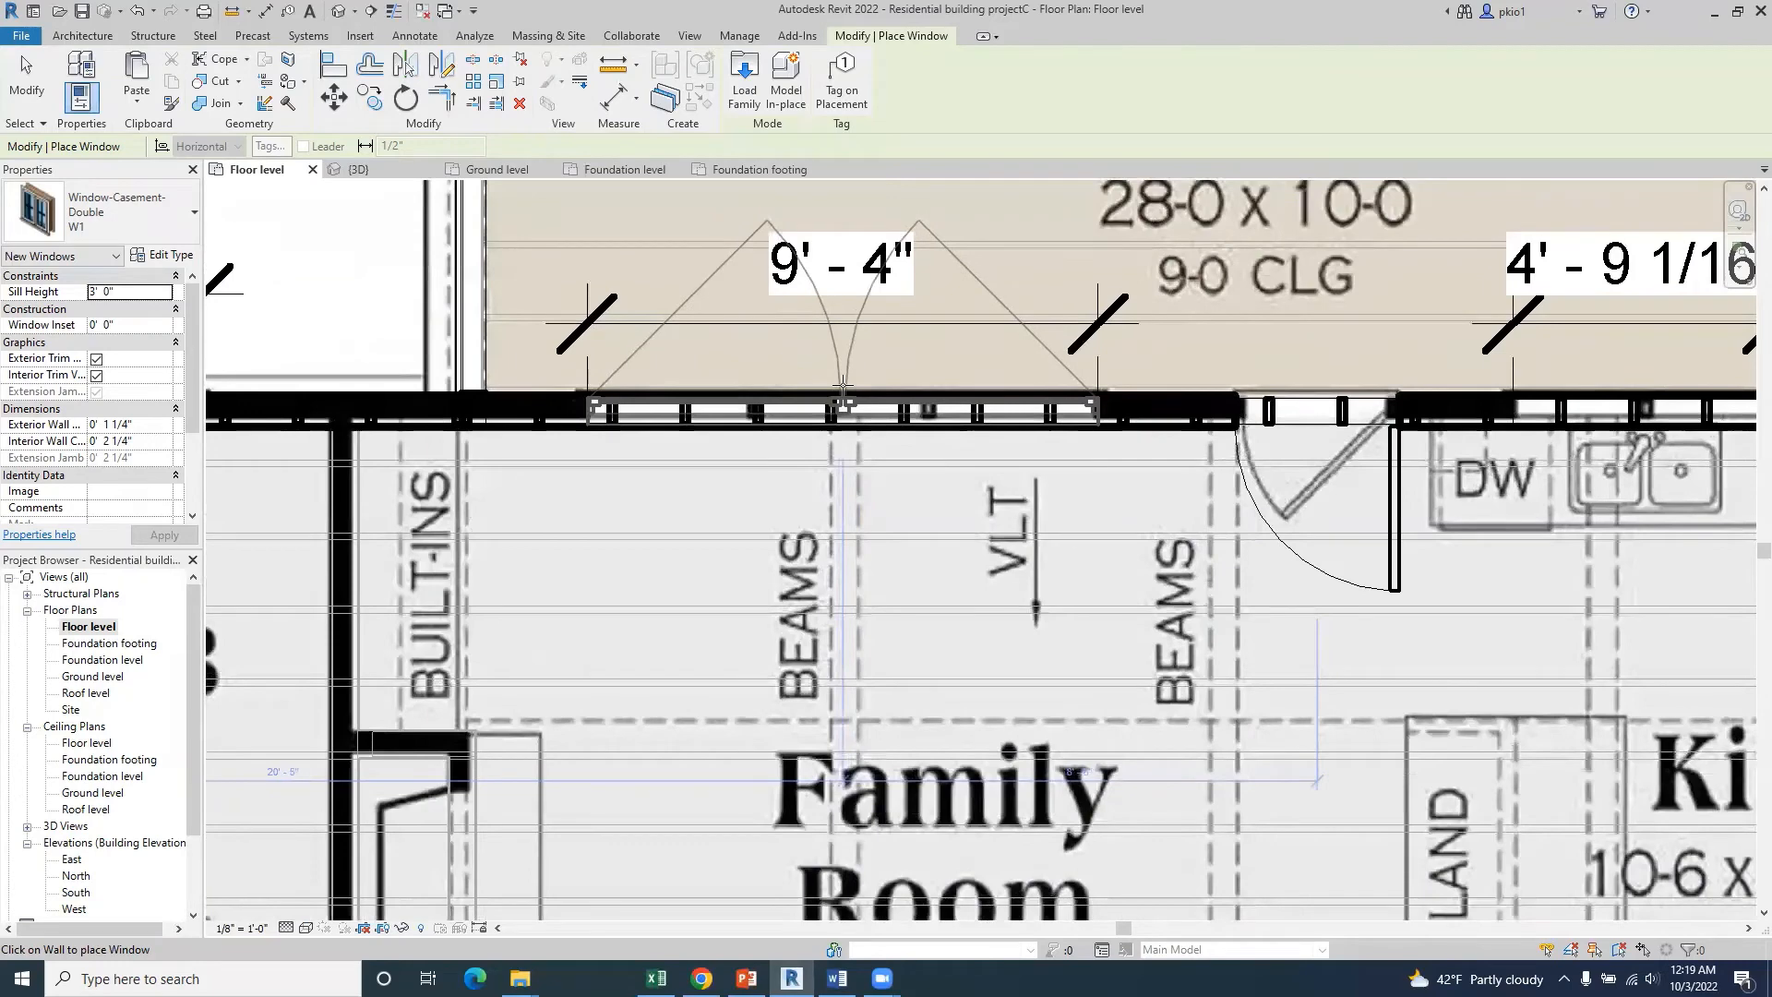
scroll(843, 389, "down", 3)
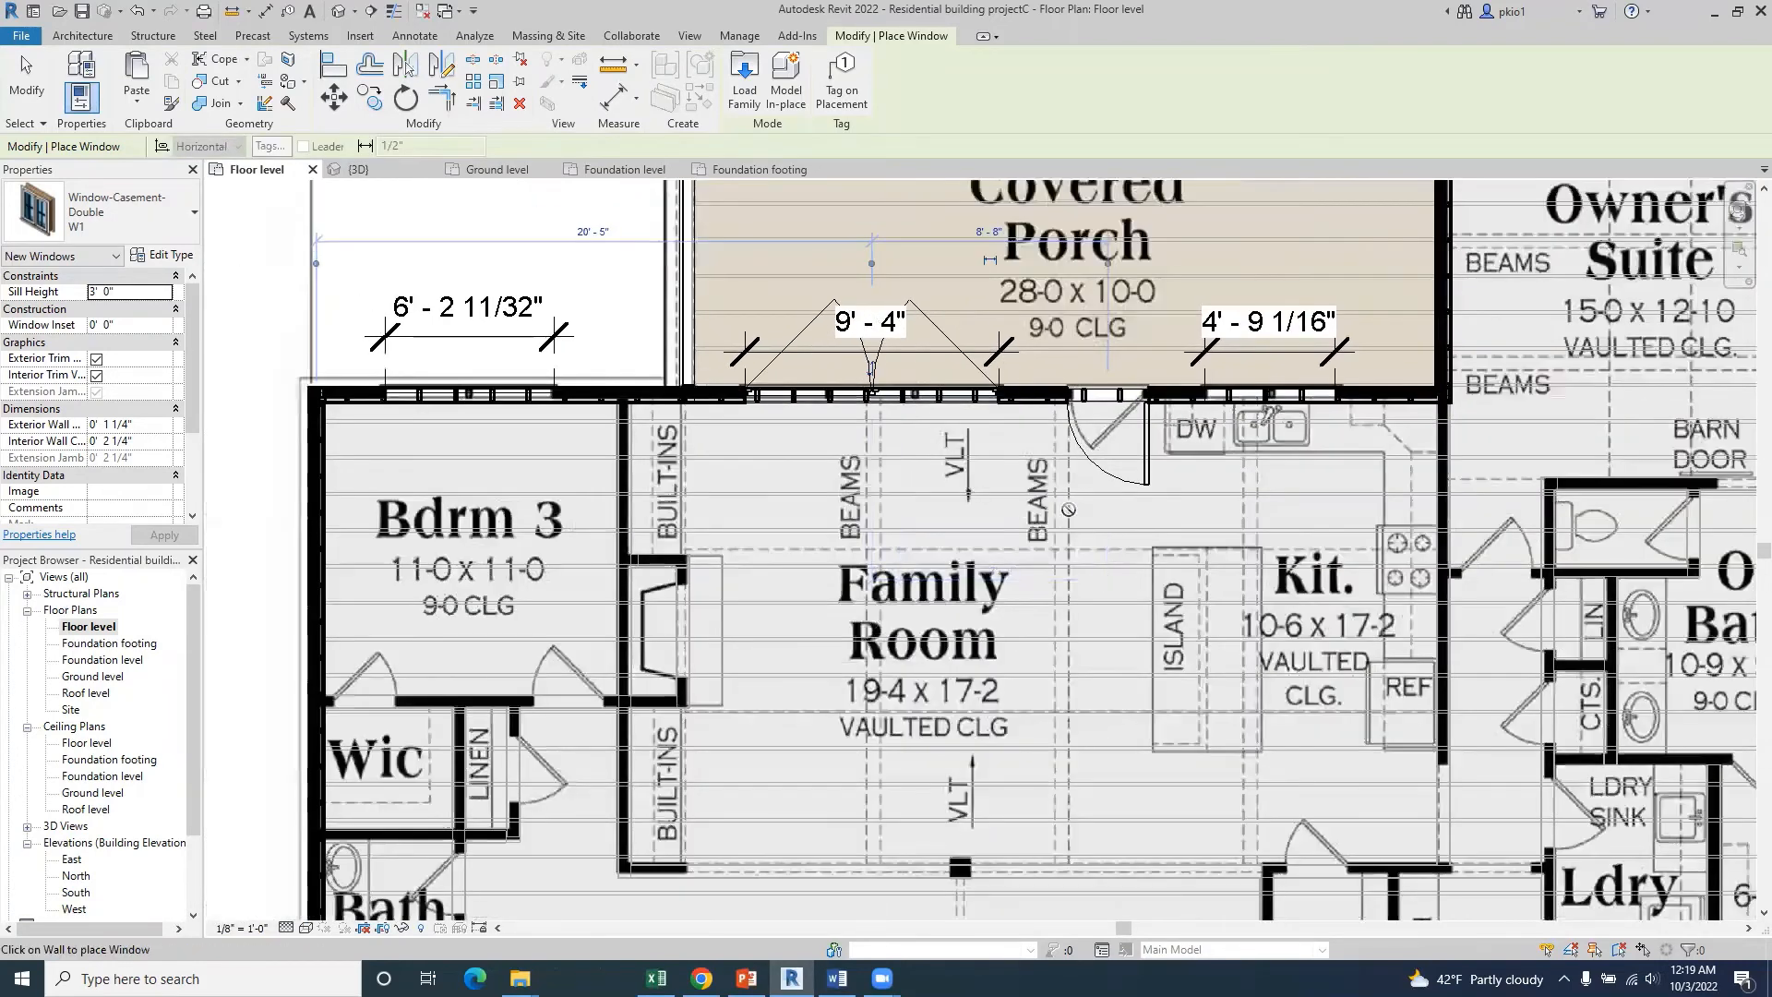
scroll(1055, 498, "down", 1)
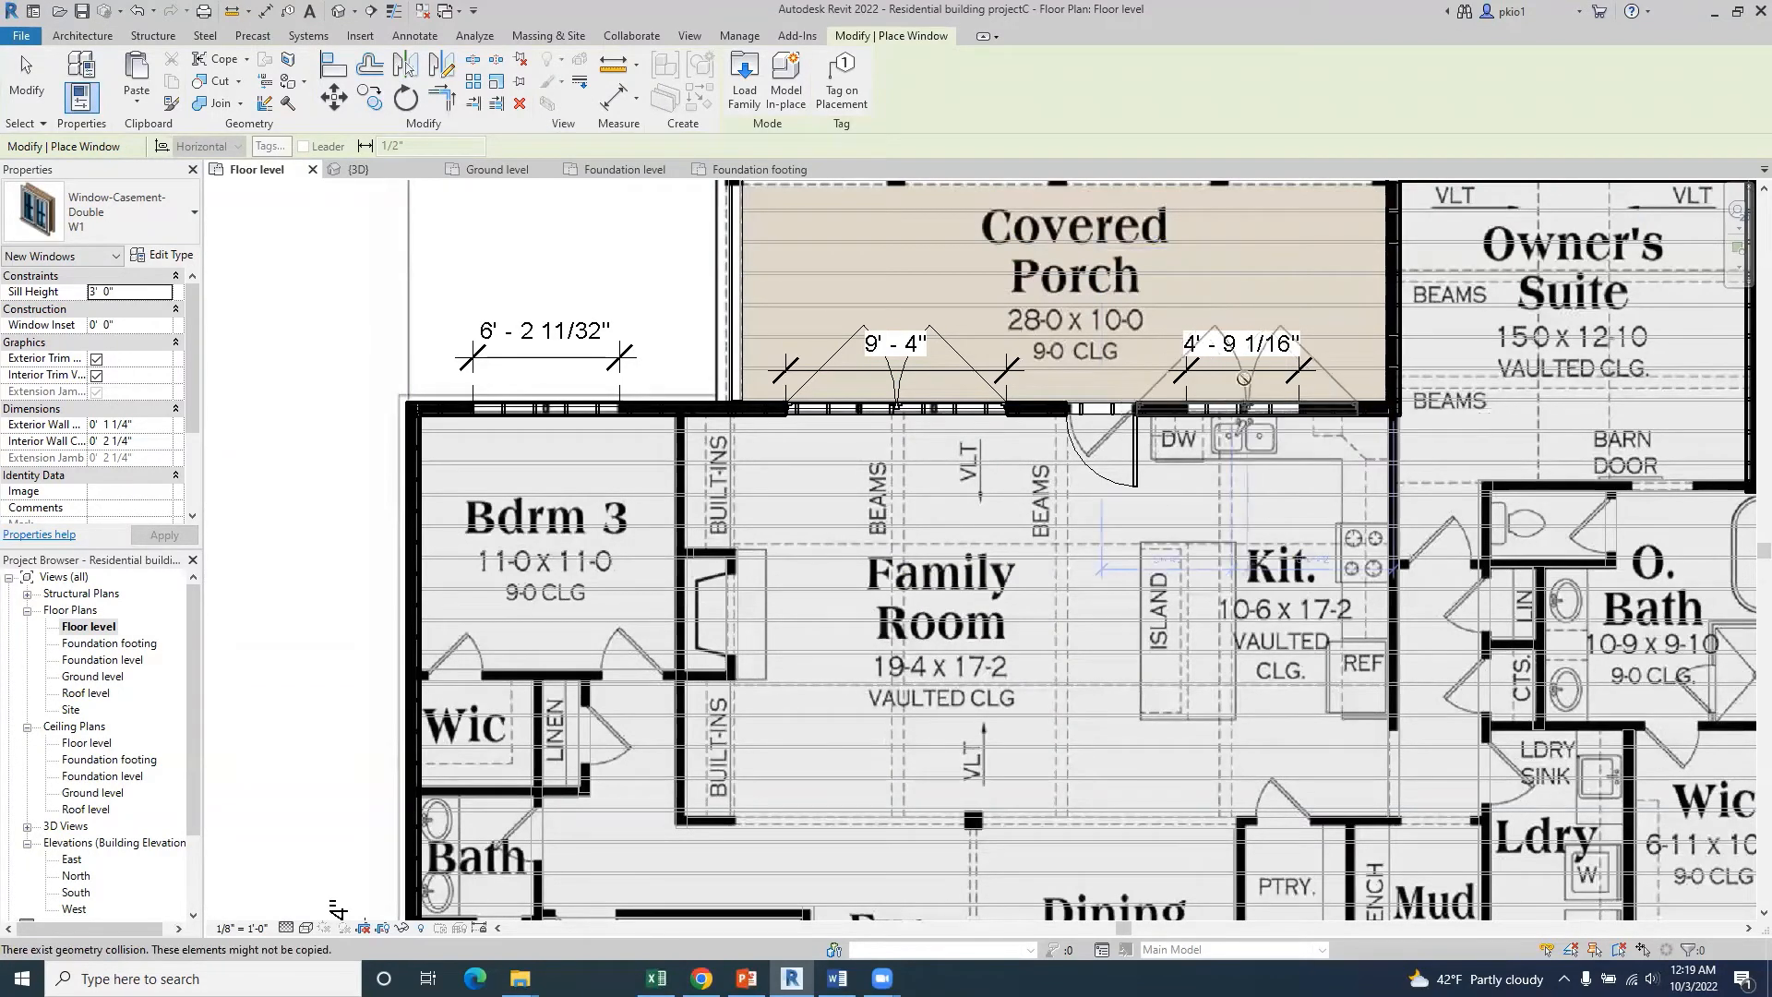
key("Escape")
key("Escape")
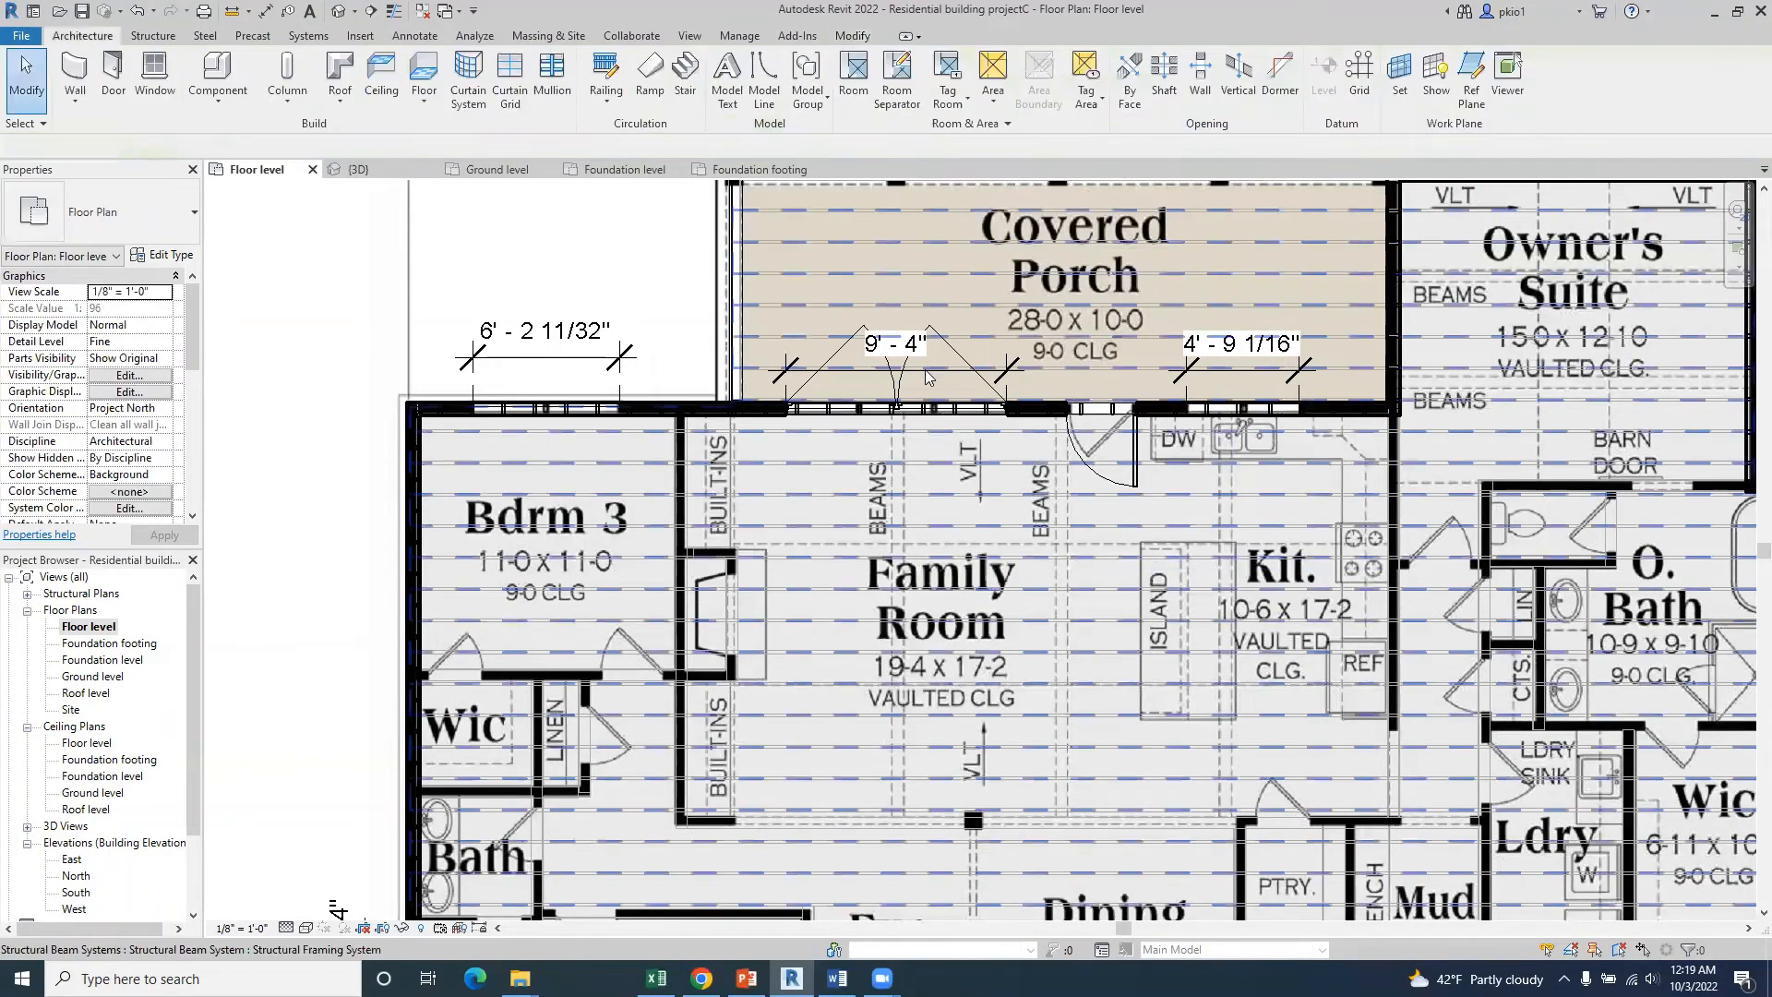
- Start a new window placement and duplicate the Window-Casement-Double 57" x 72" type under the name W2
left_click(154, 85)
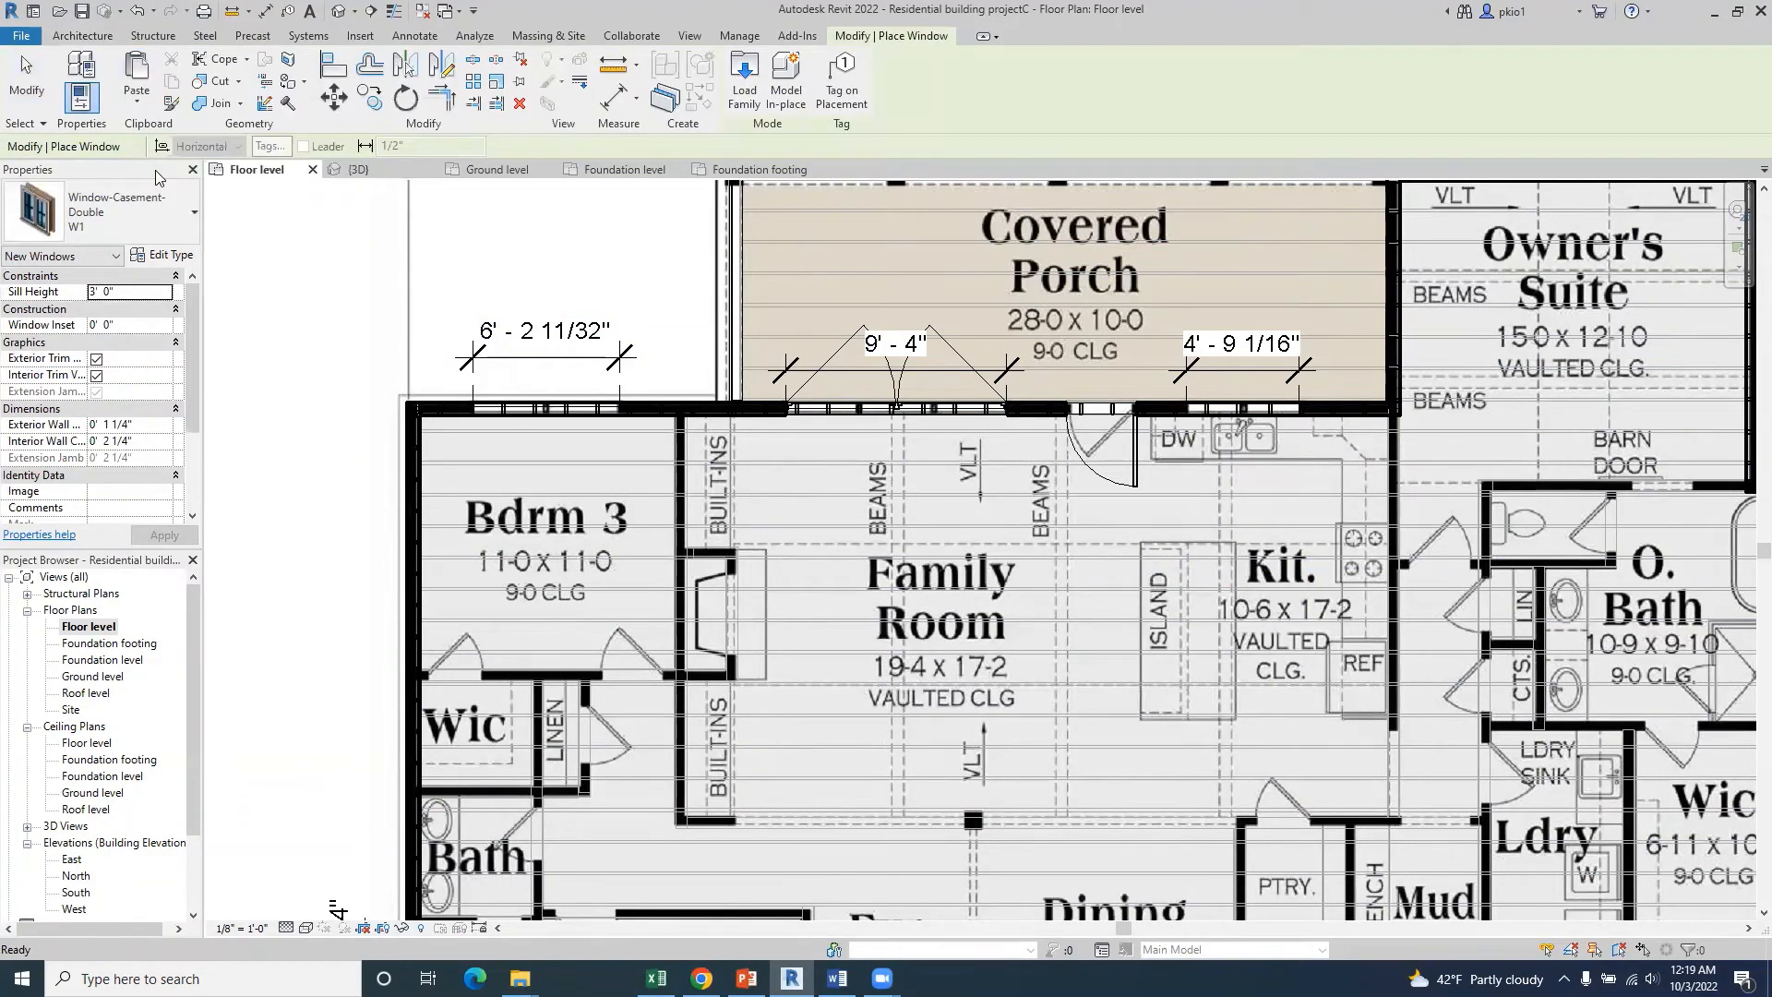
left_click(189, 222)
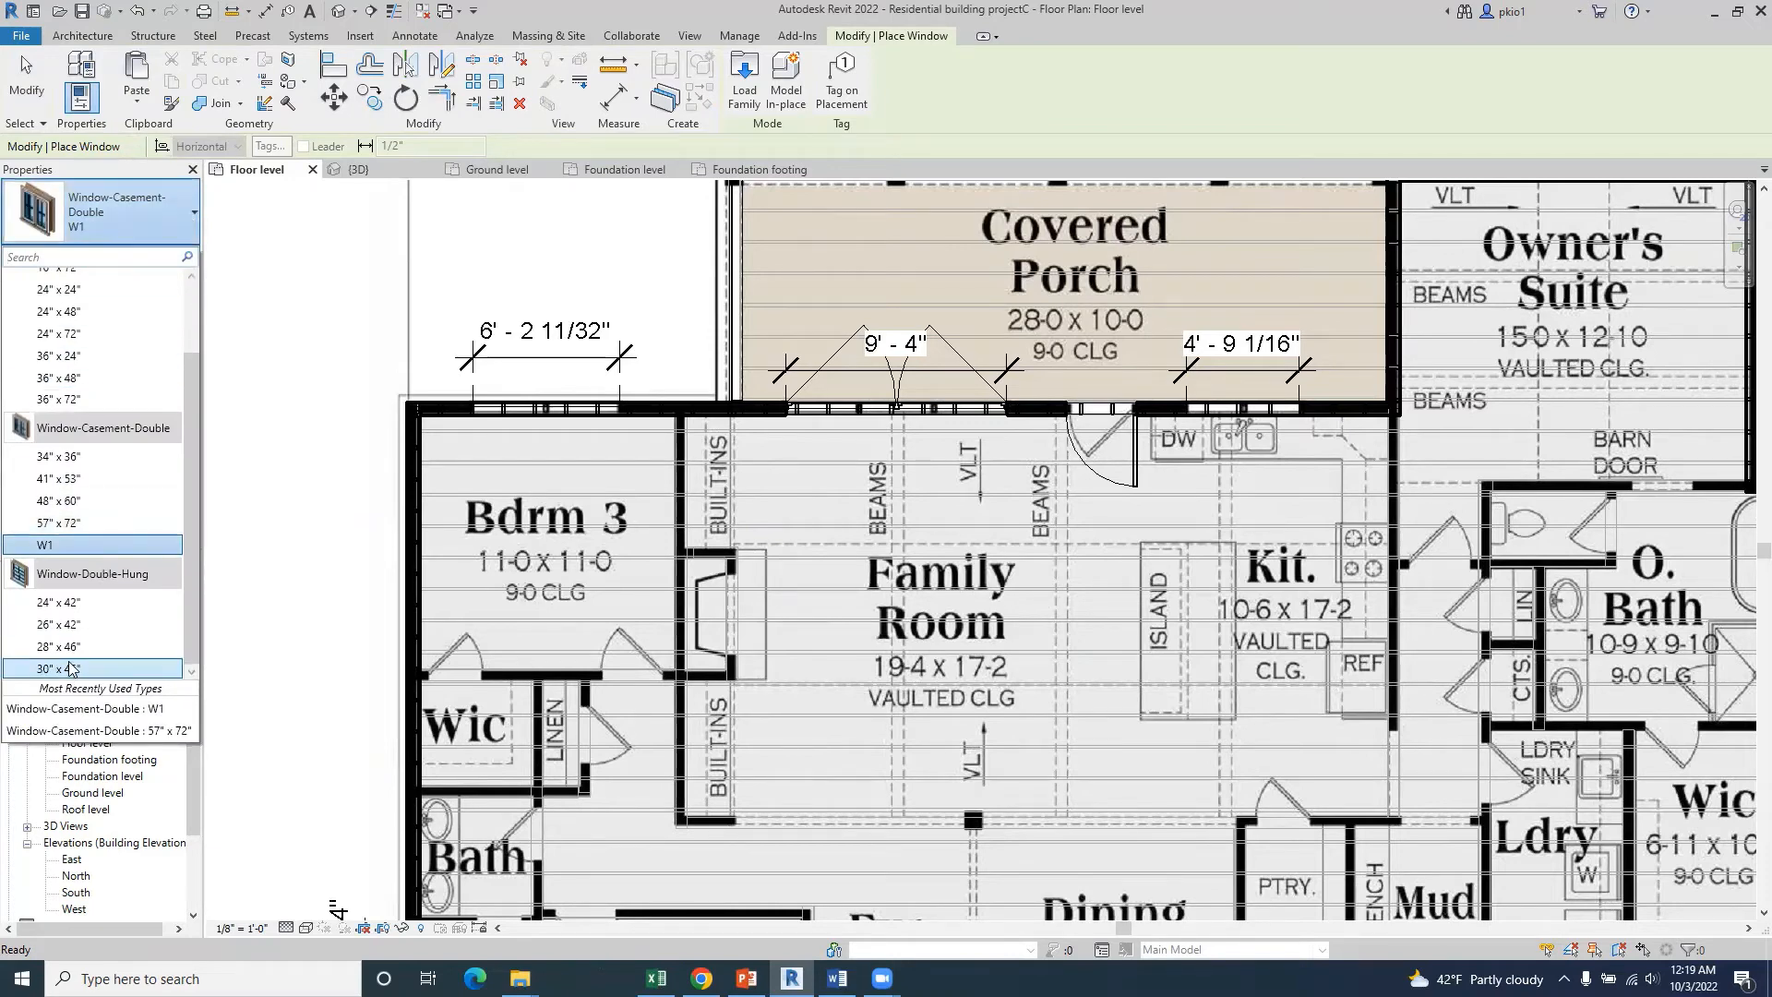
left_click(62, 523)
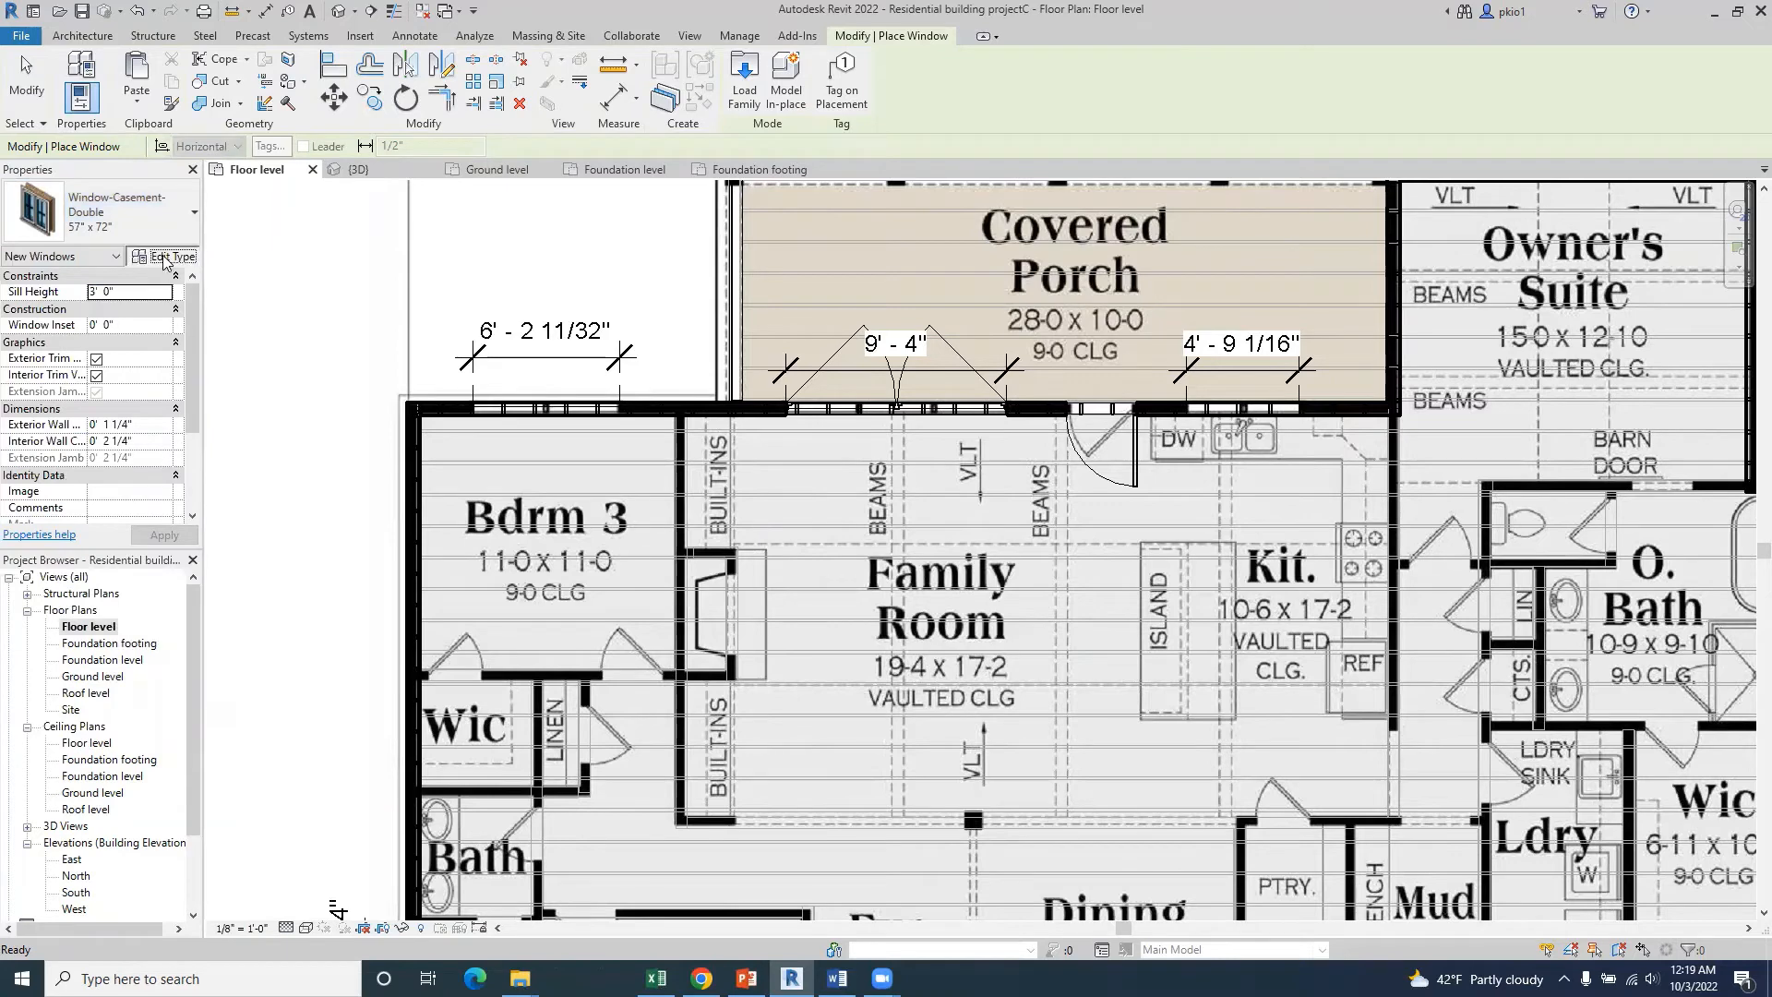
left_click(165, 258)
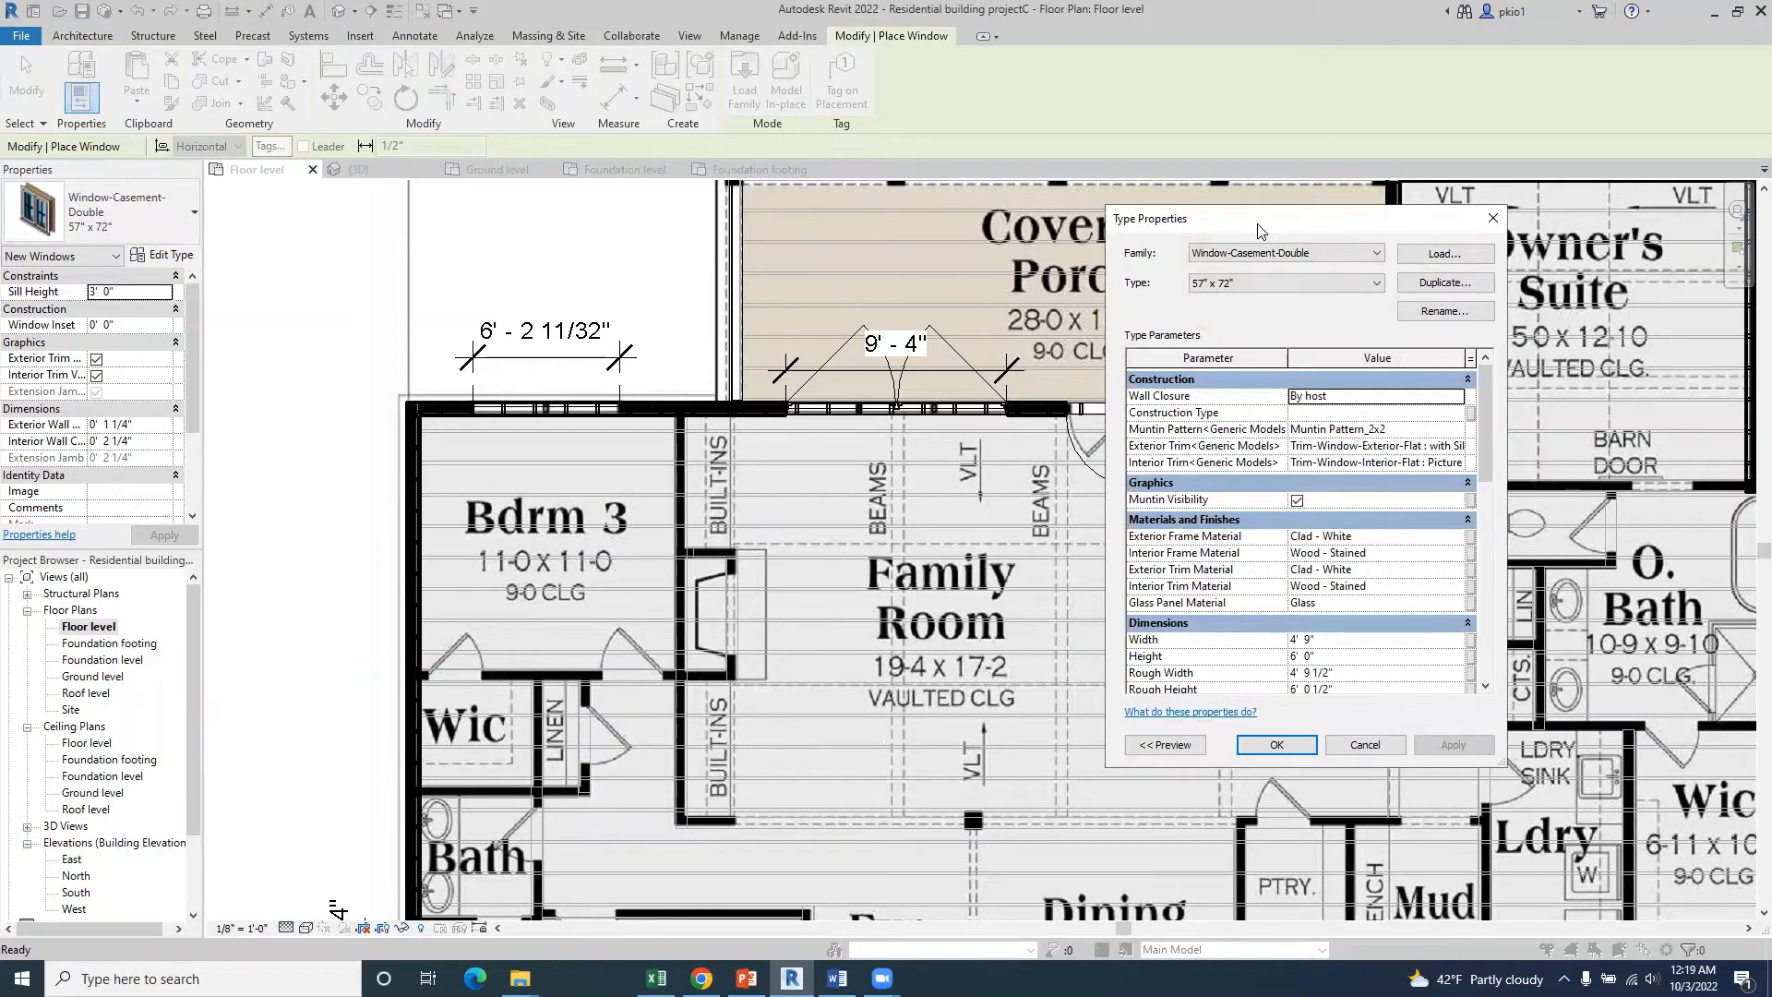
left_click_drag(1261, 229, 1312, 222)
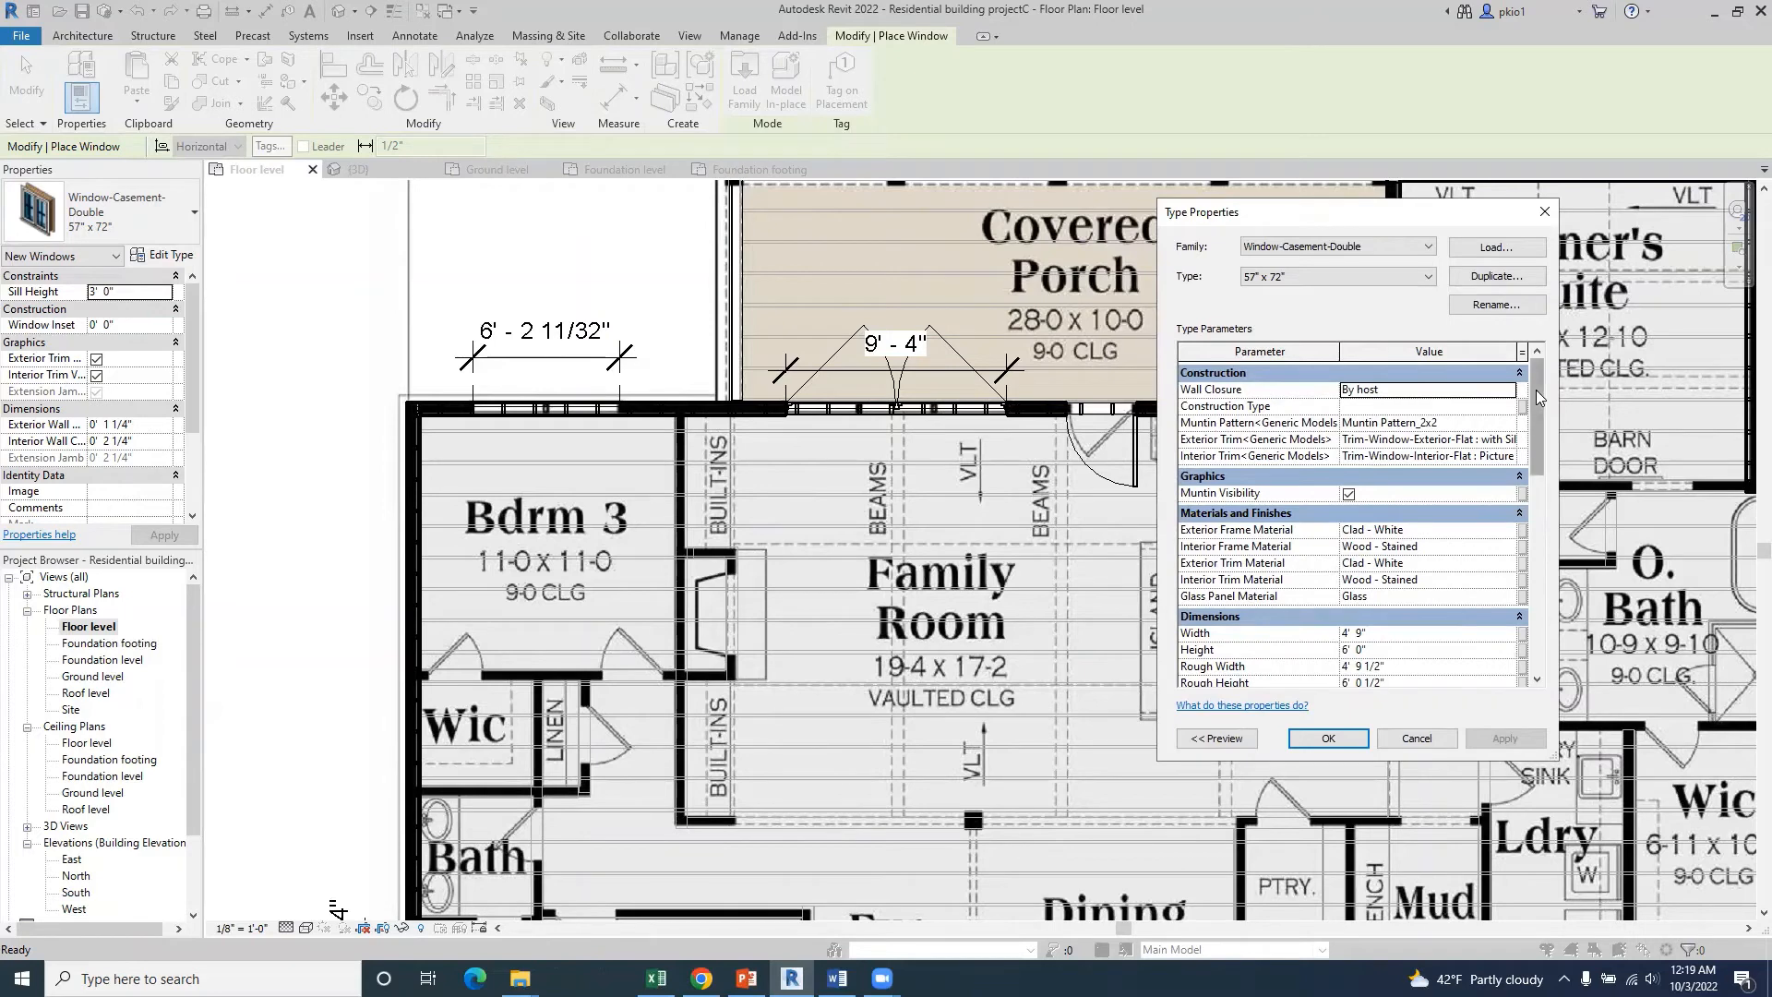
left_click(1497, 276)
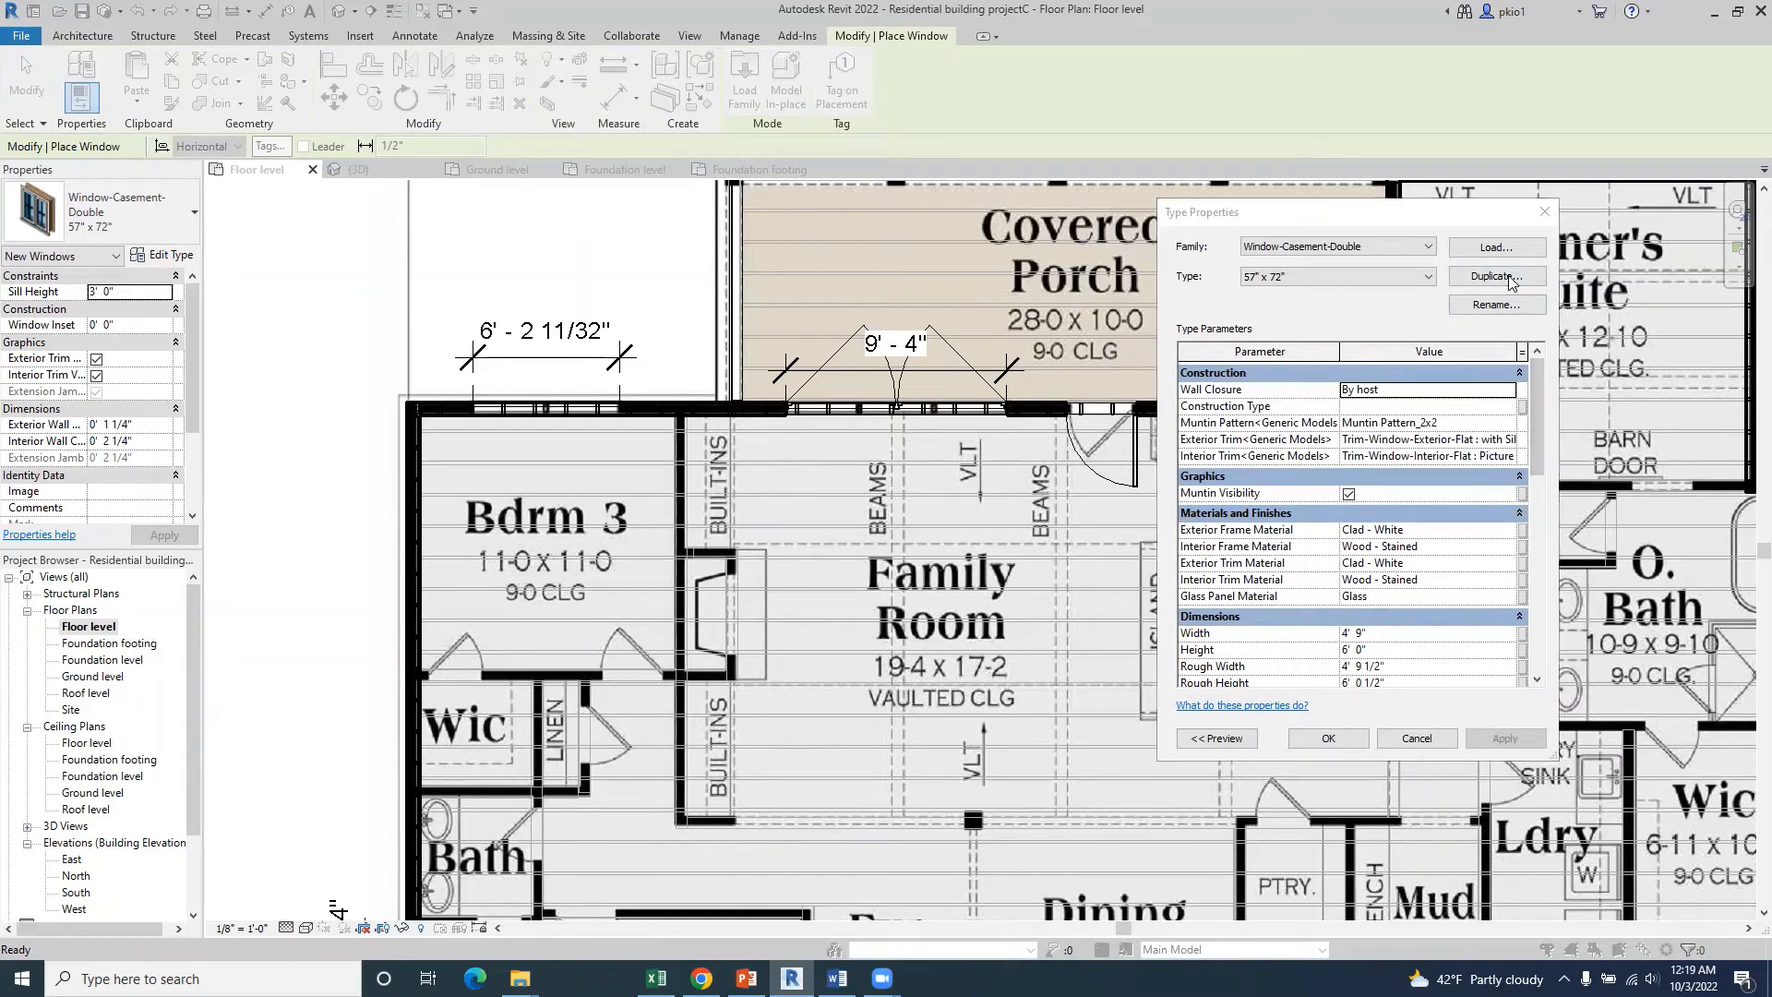
type("W2")
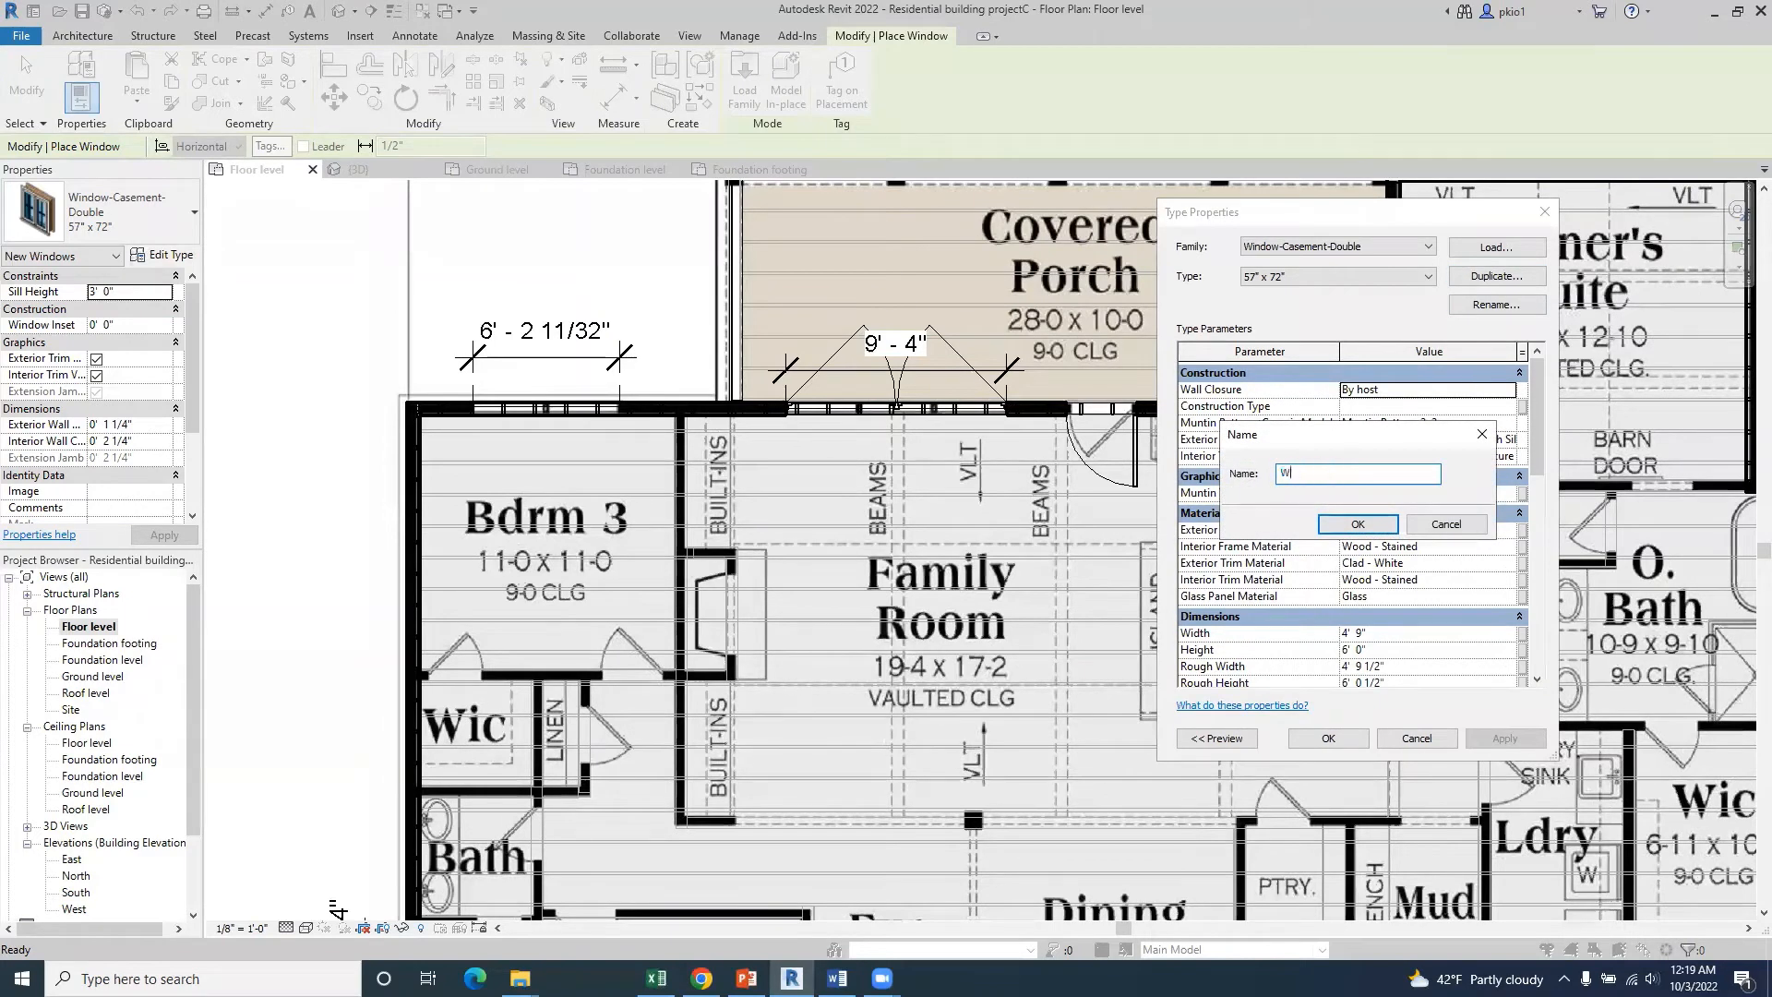
left_click(1363, 517)
- Set window type W2 to a width of 6' 2" and a height of 4', and accept the type properties
scroll(1388, 562, "down", 2)
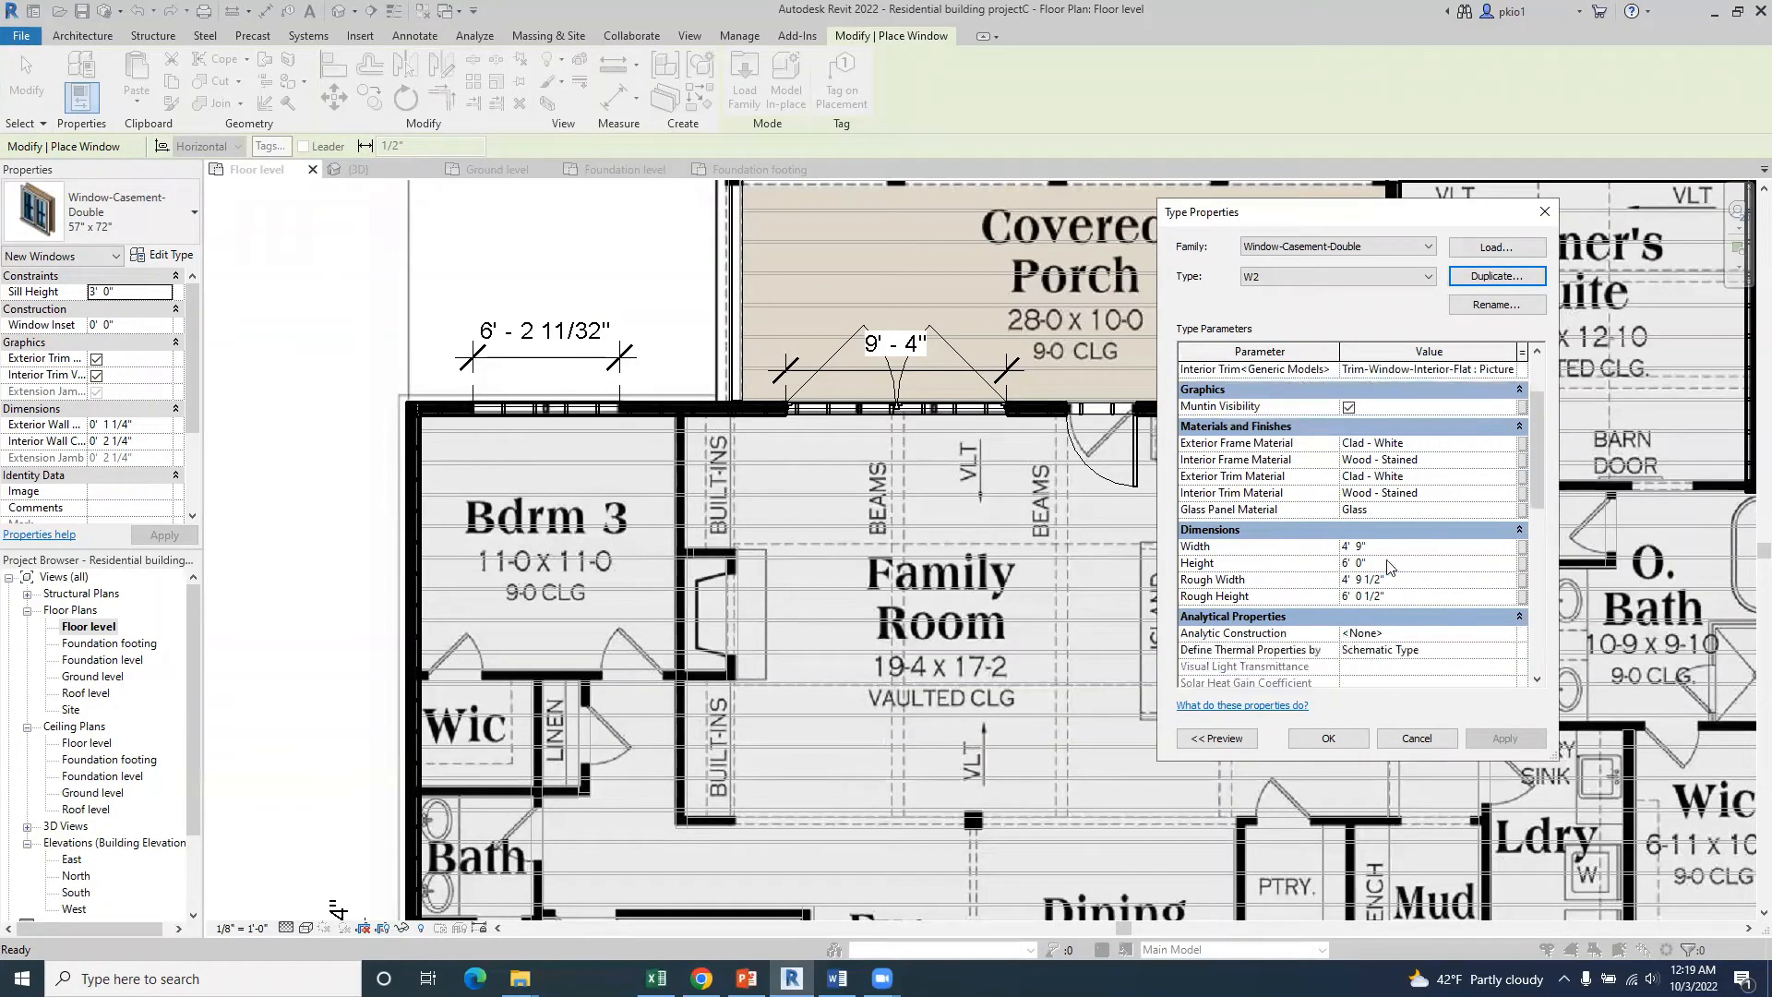
double_click(1344, 547)
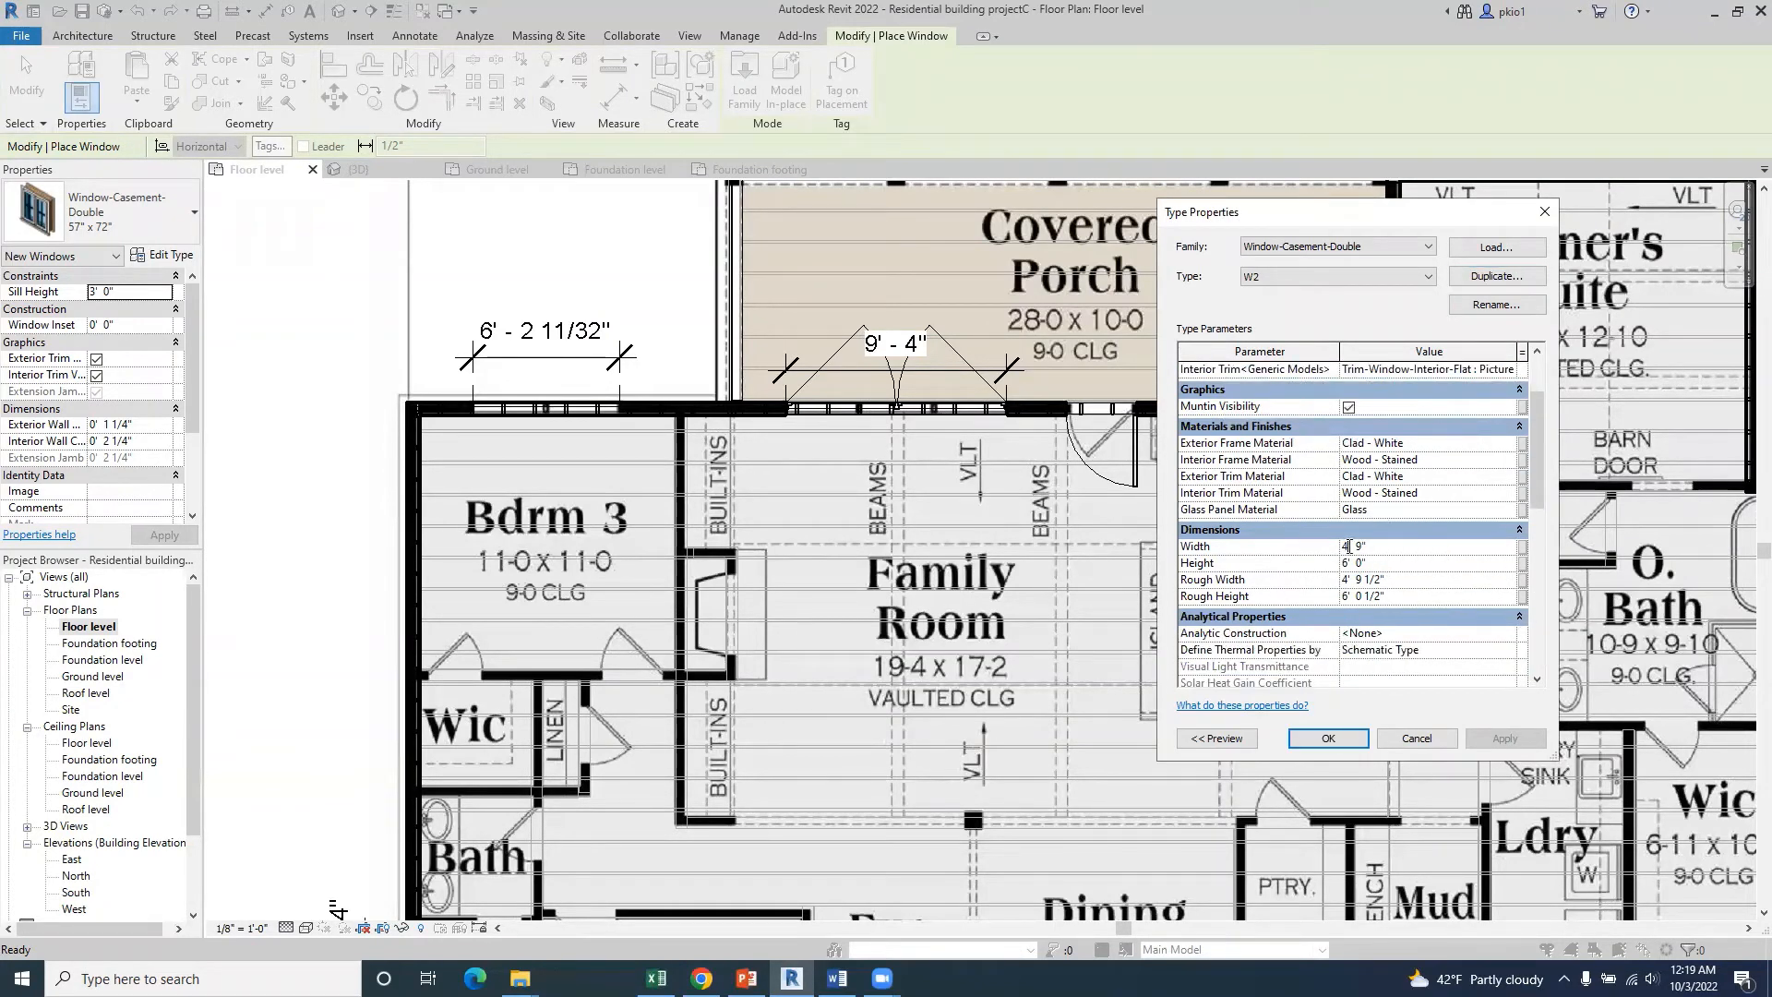
type("6")
left_click(1346, 562)
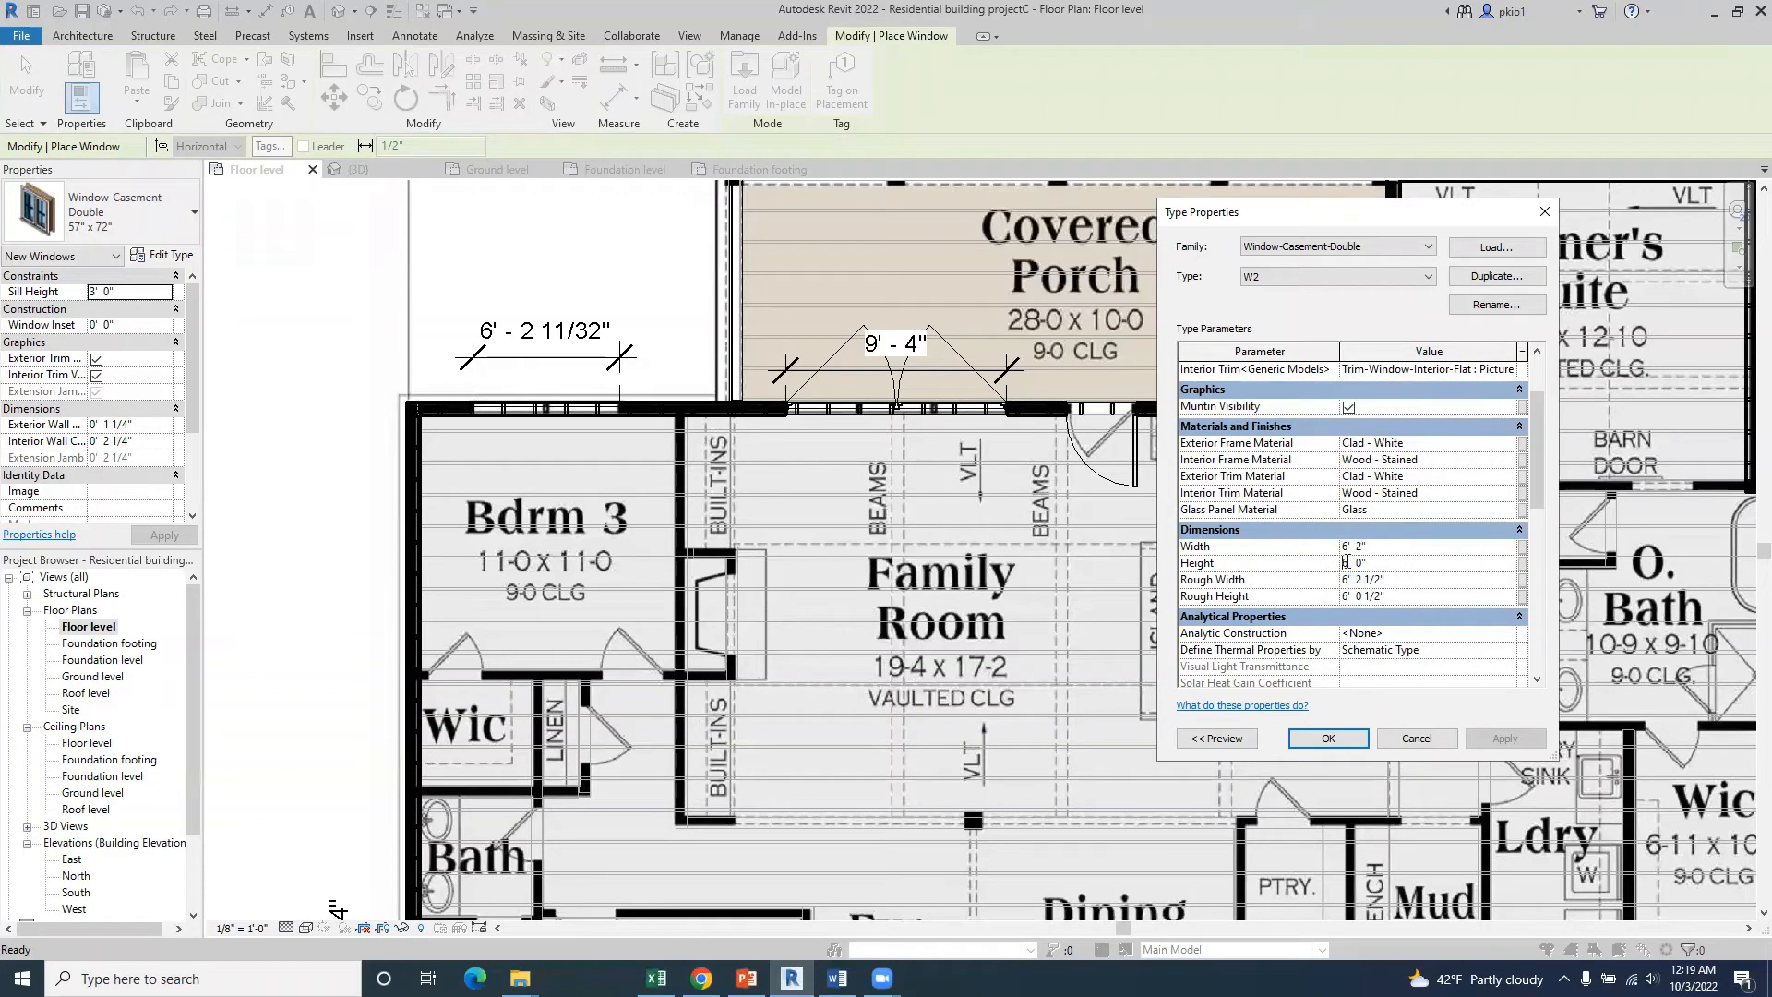
double_click(1347, 563)
type("4")
key("Return")
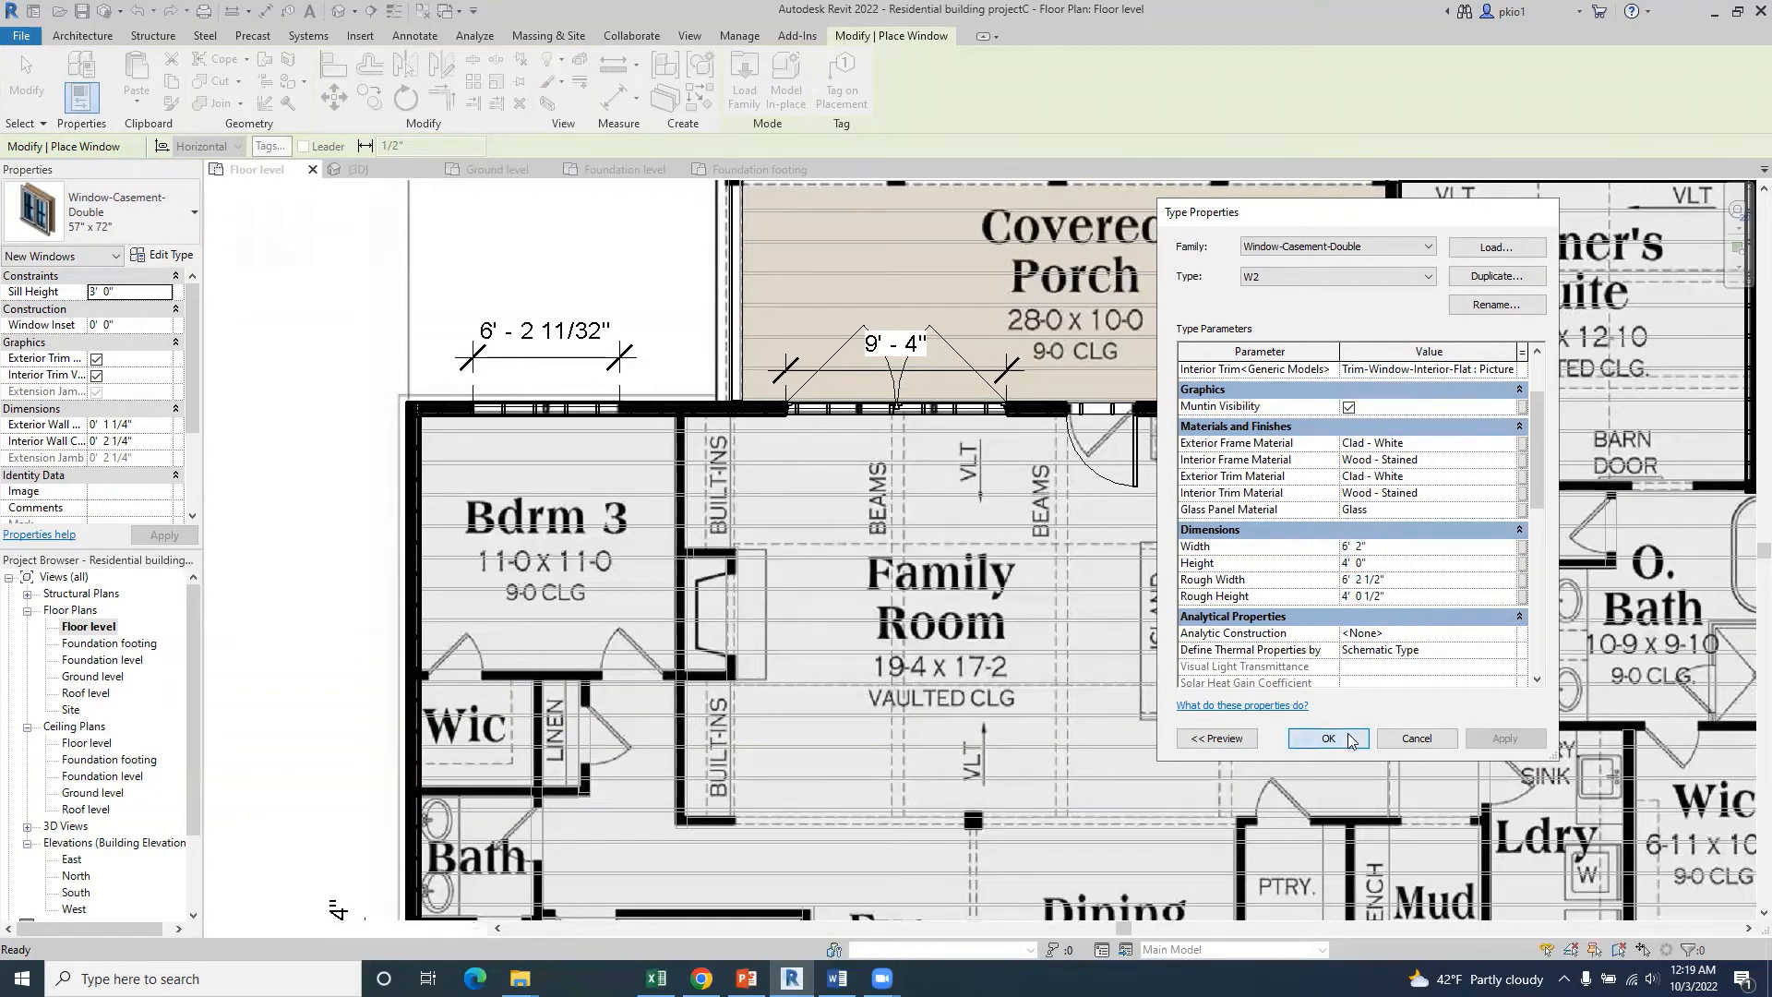
left_click(1328, 739)
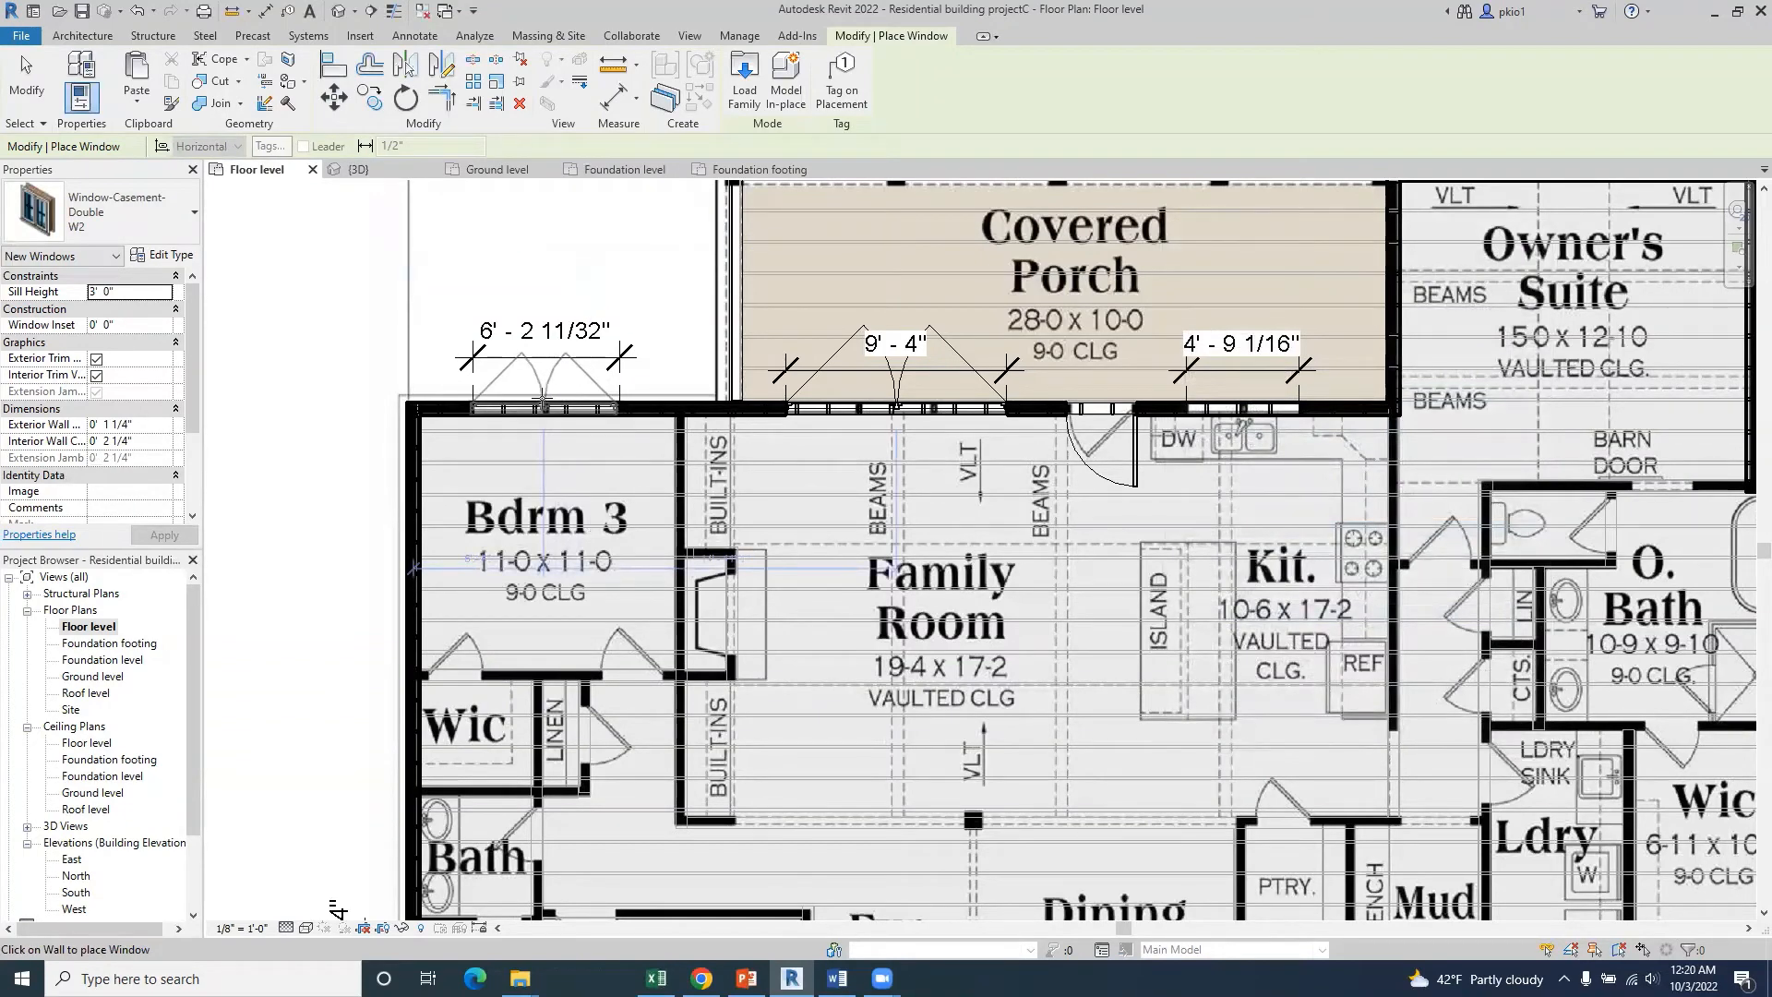
- Place W2 windows in the Bdrm 3 exterior opening and in the dining room's front opening beside the porch
left_click(543, 402)
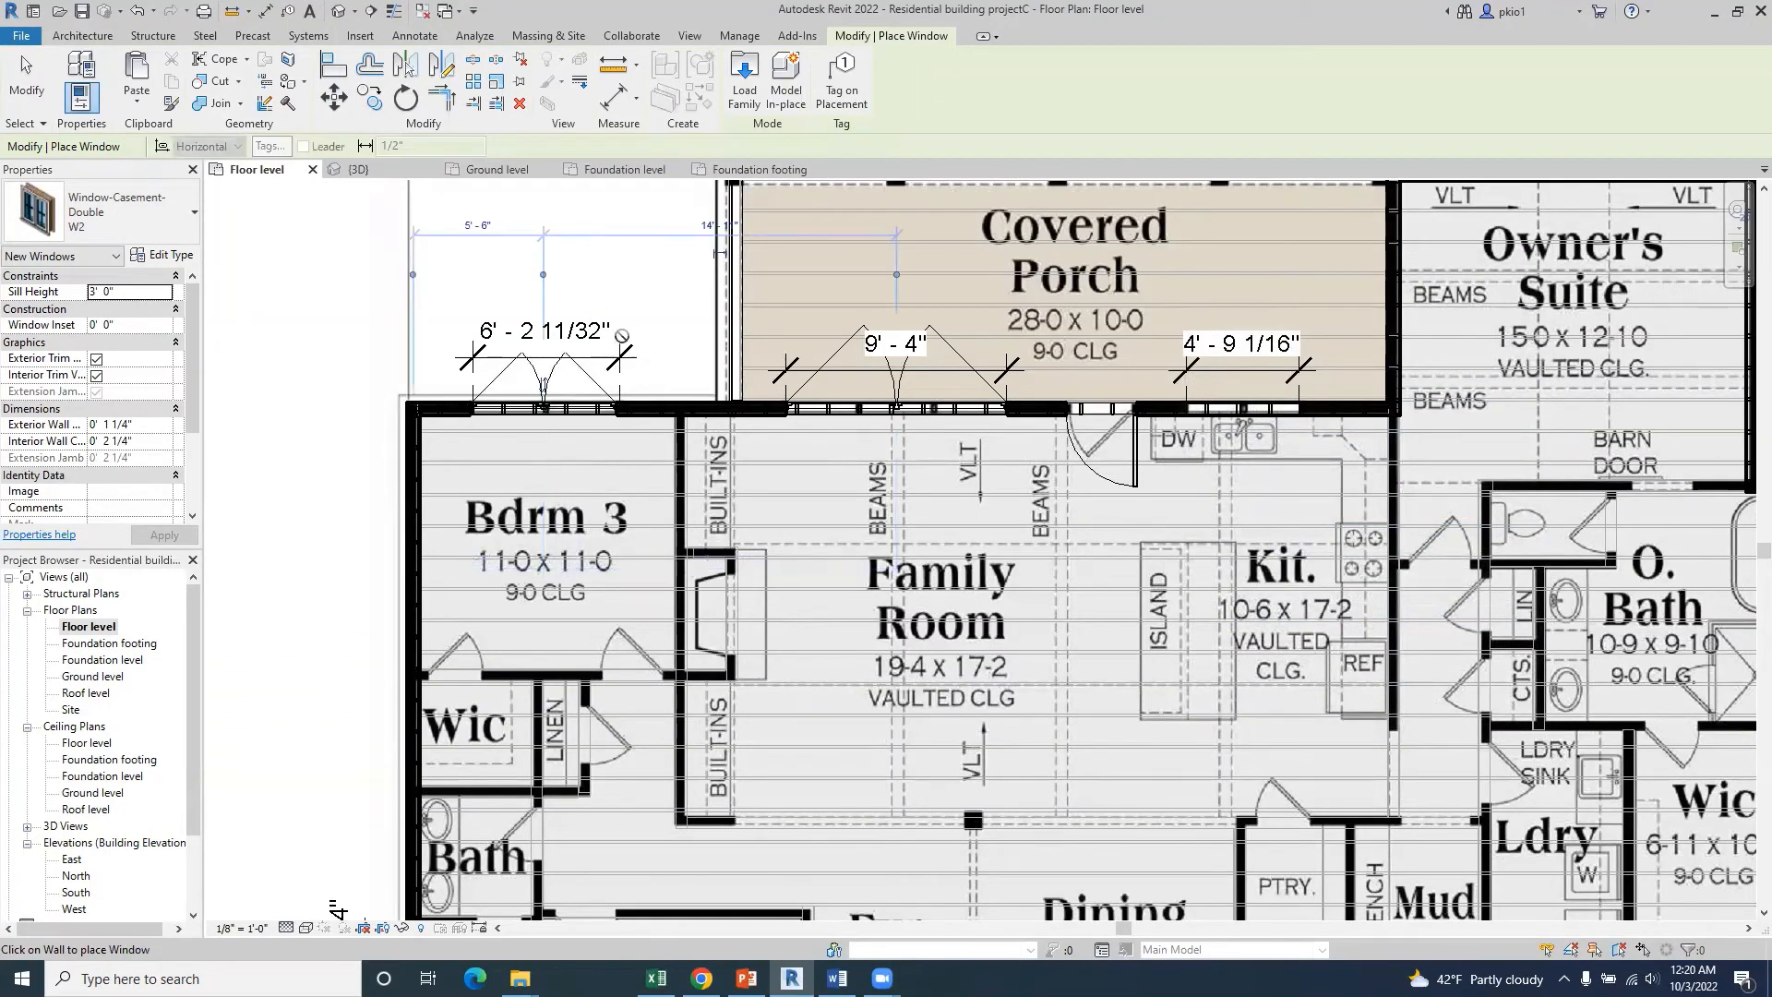
scroll(620, 338, "down", 5)
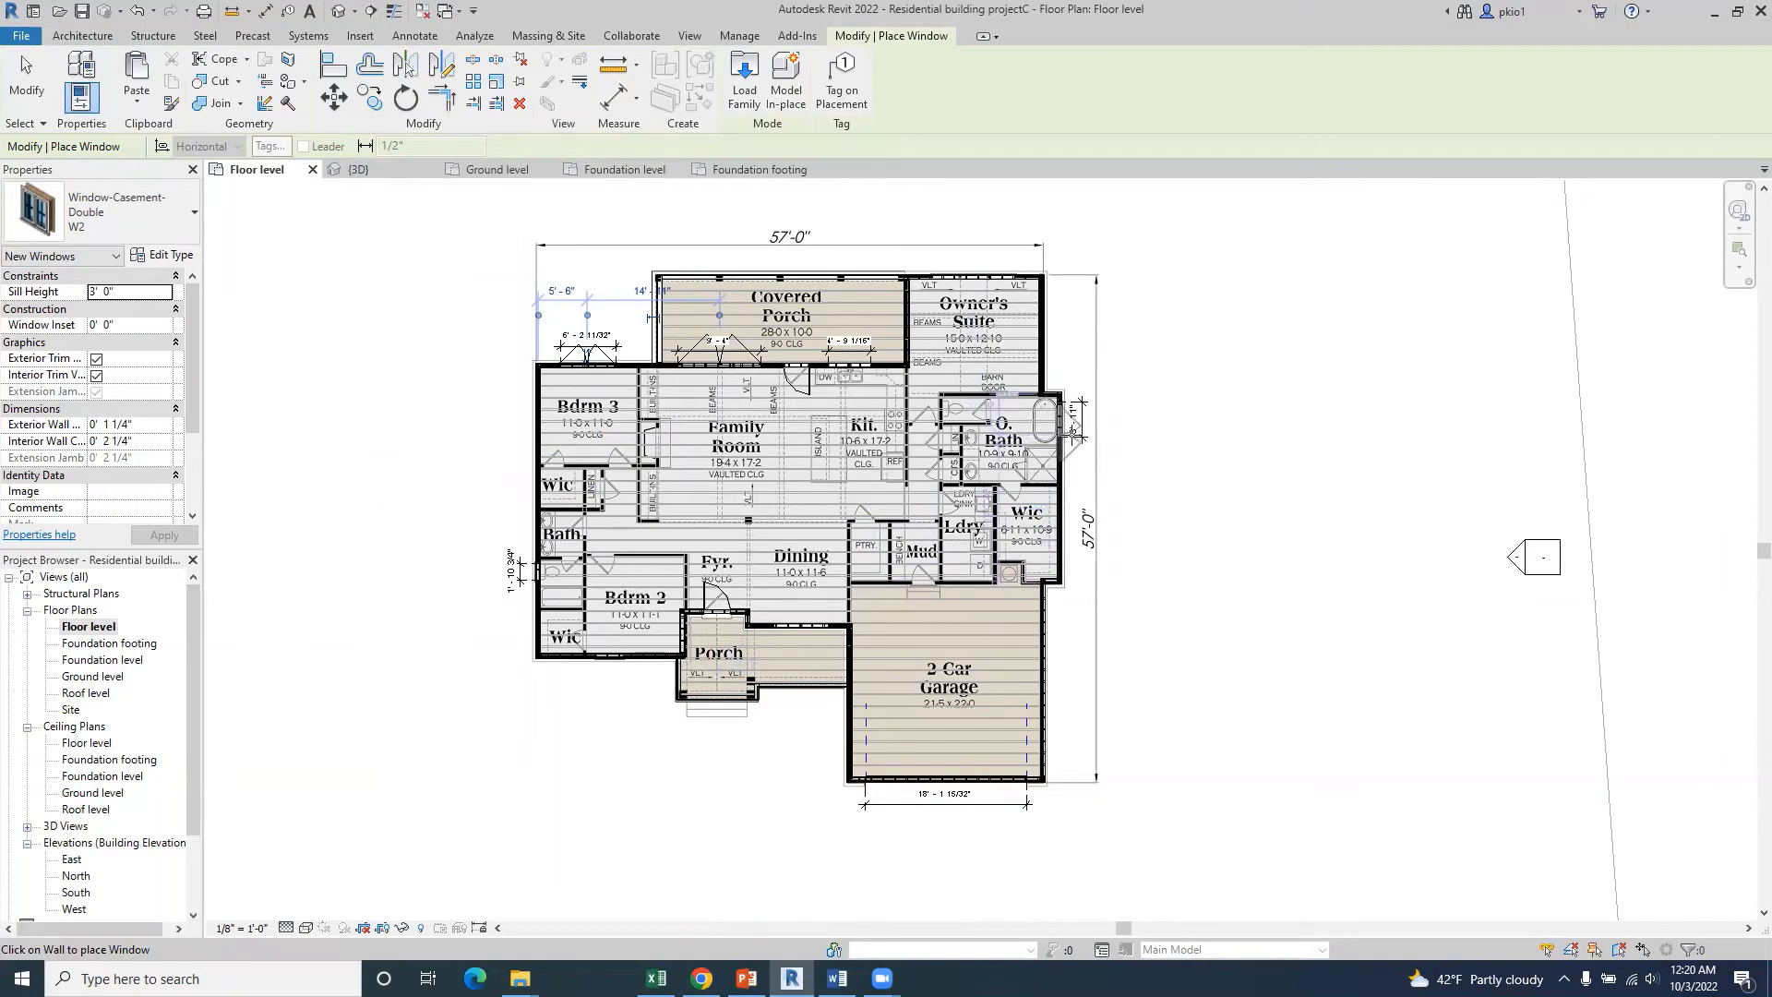
scroll(1068, 430, "up", 2)
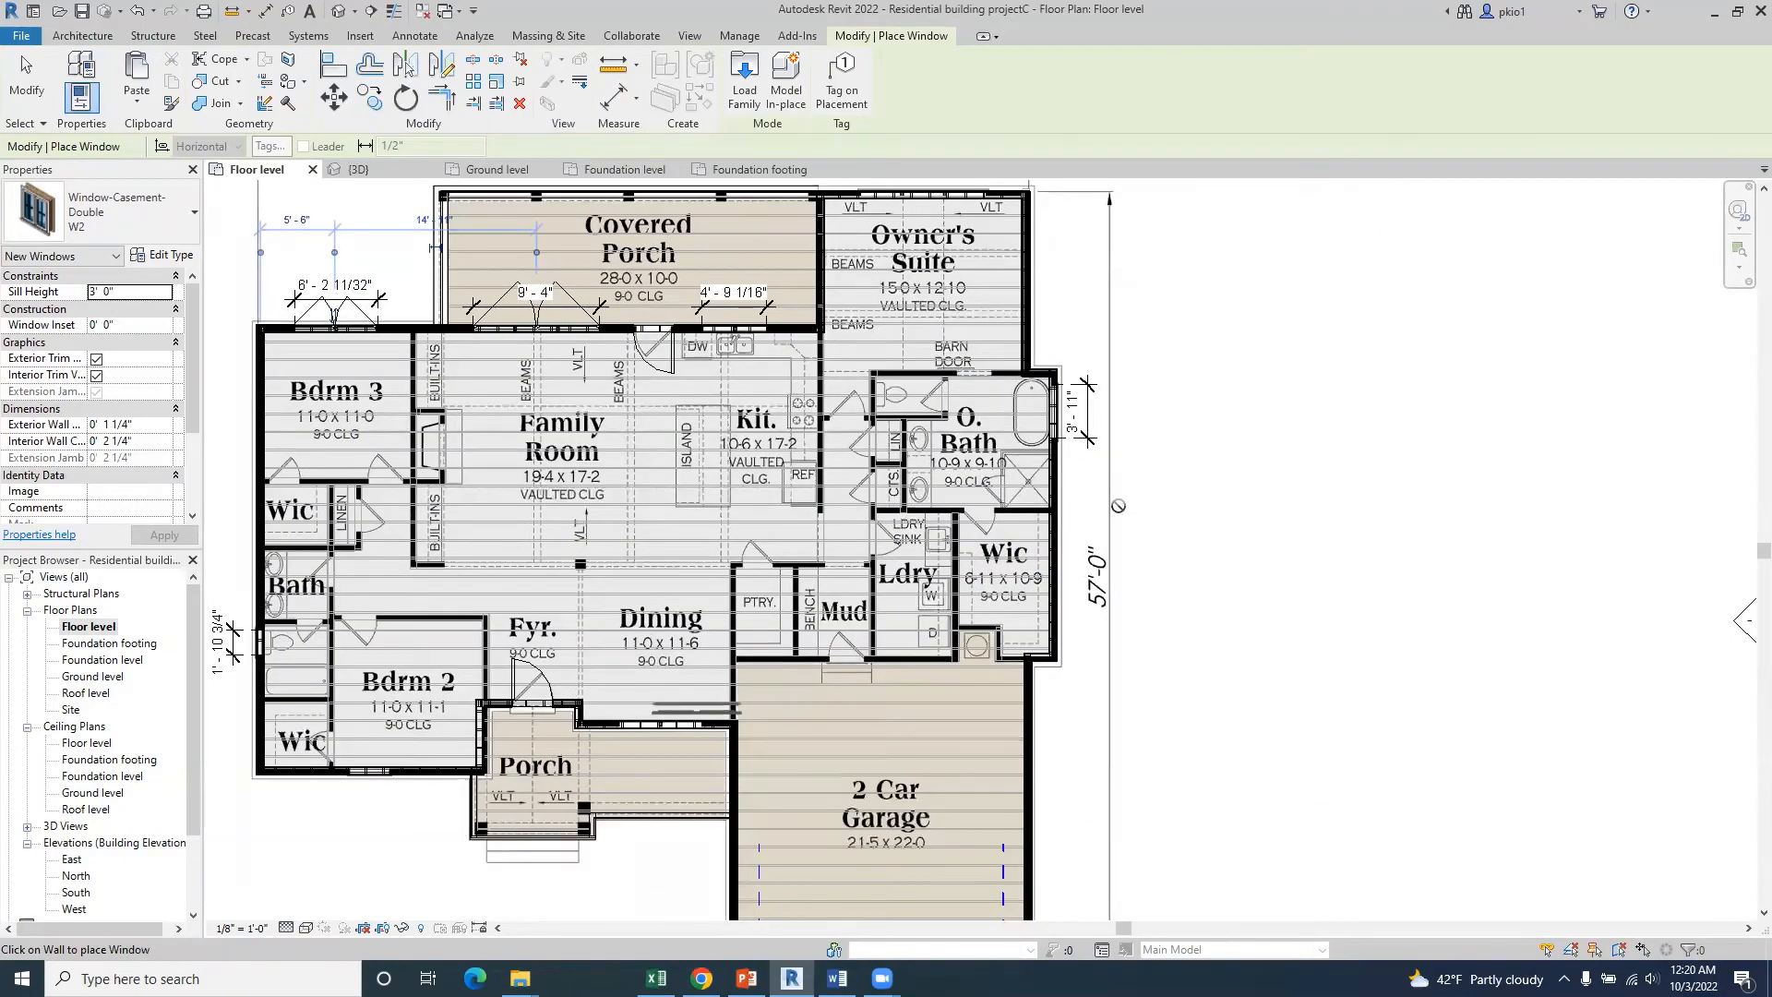
scroll(1119, 506, "down", 3)
scroll(764, 665, "up", 7)
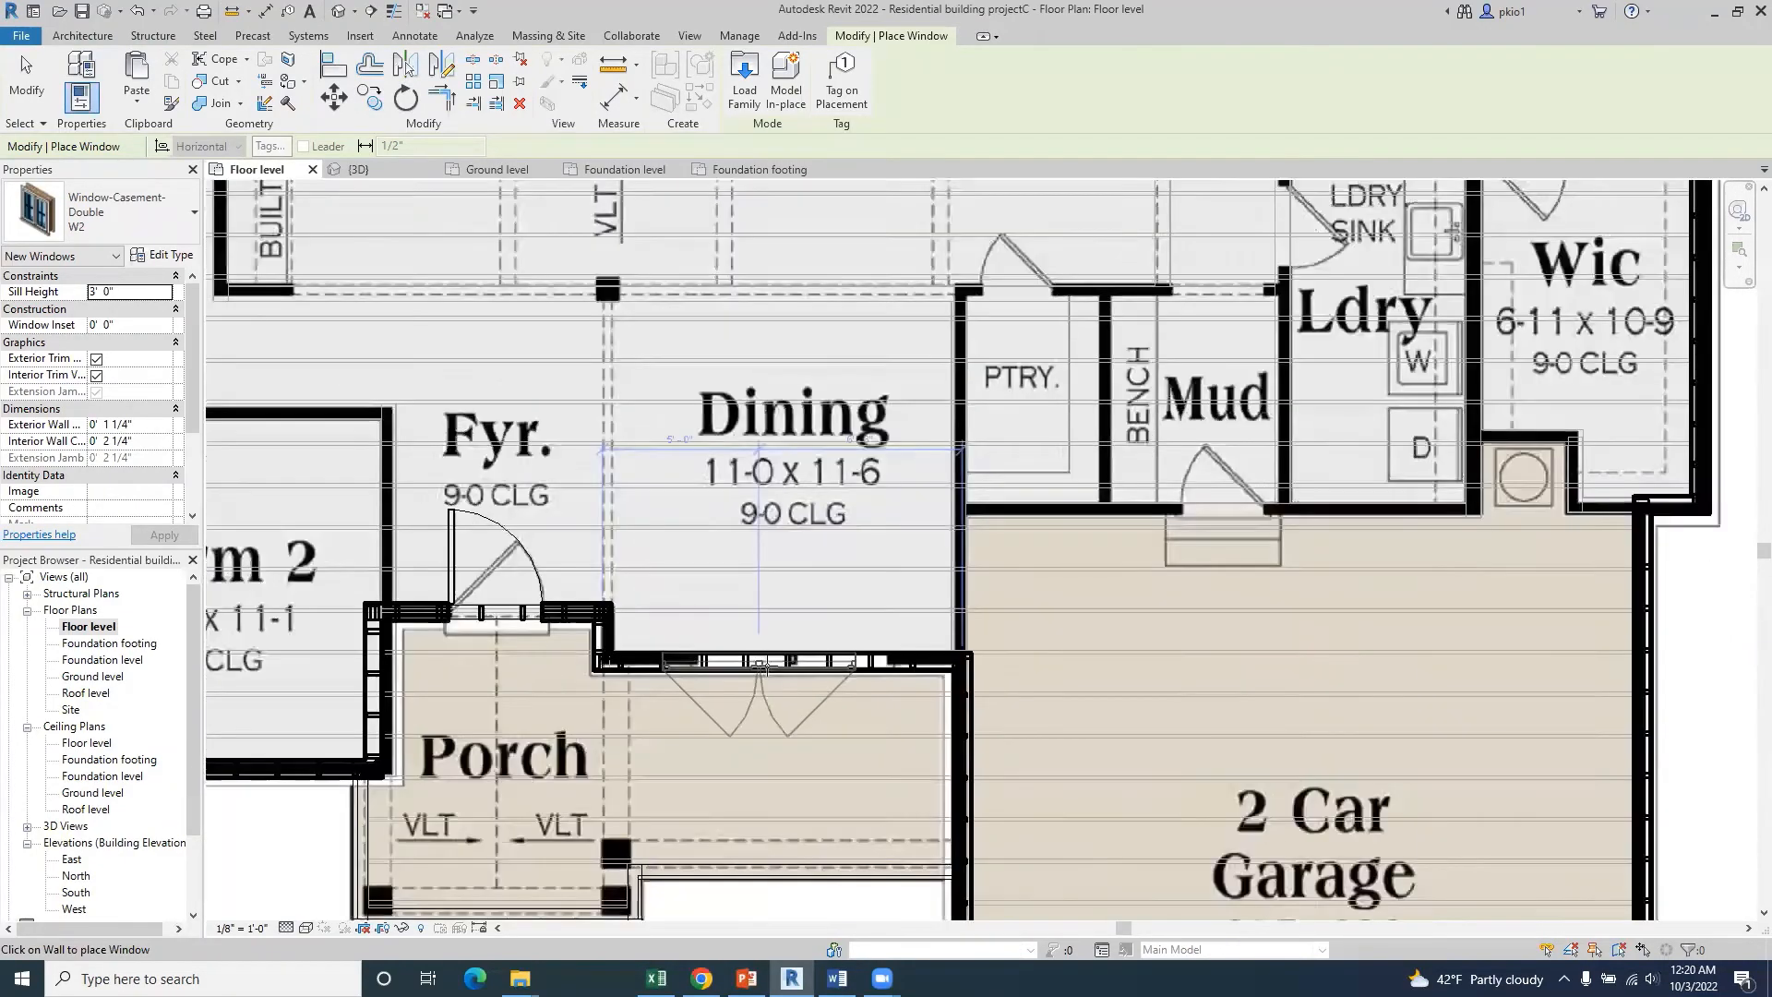
scroll(764, 665, "up", 4)
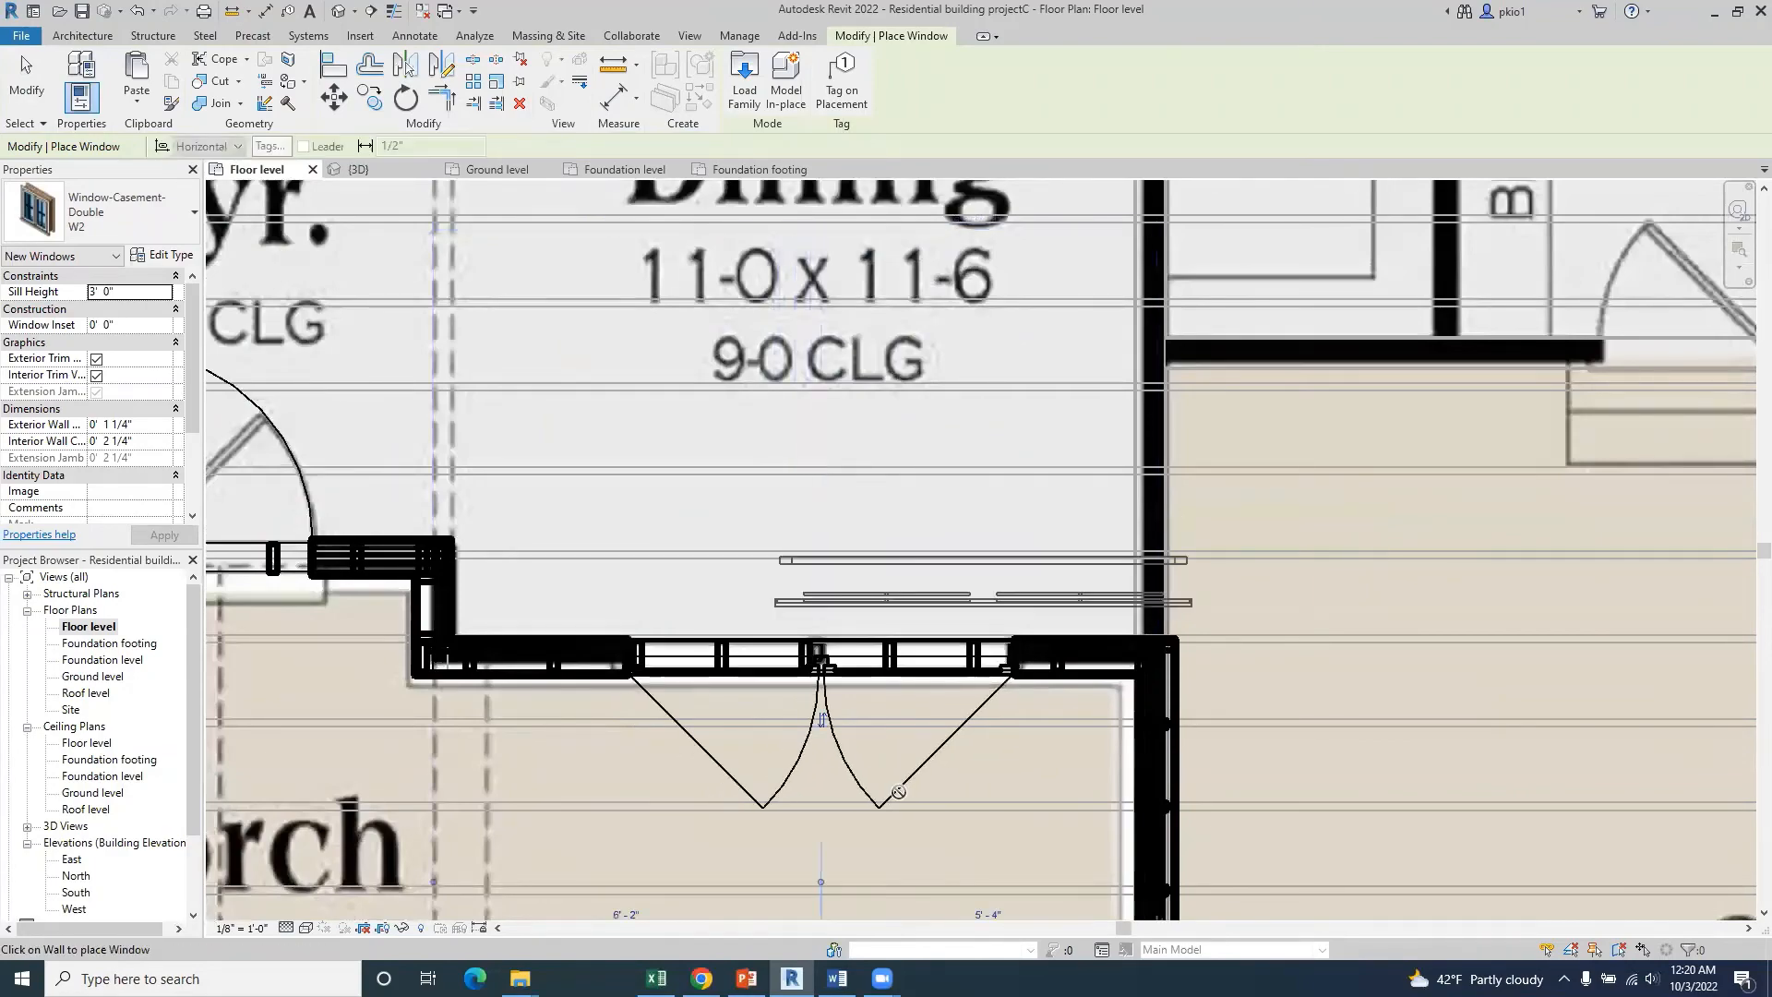
scroll(898, 792, "down", 4)
scroll(801, 599, "down", 5)
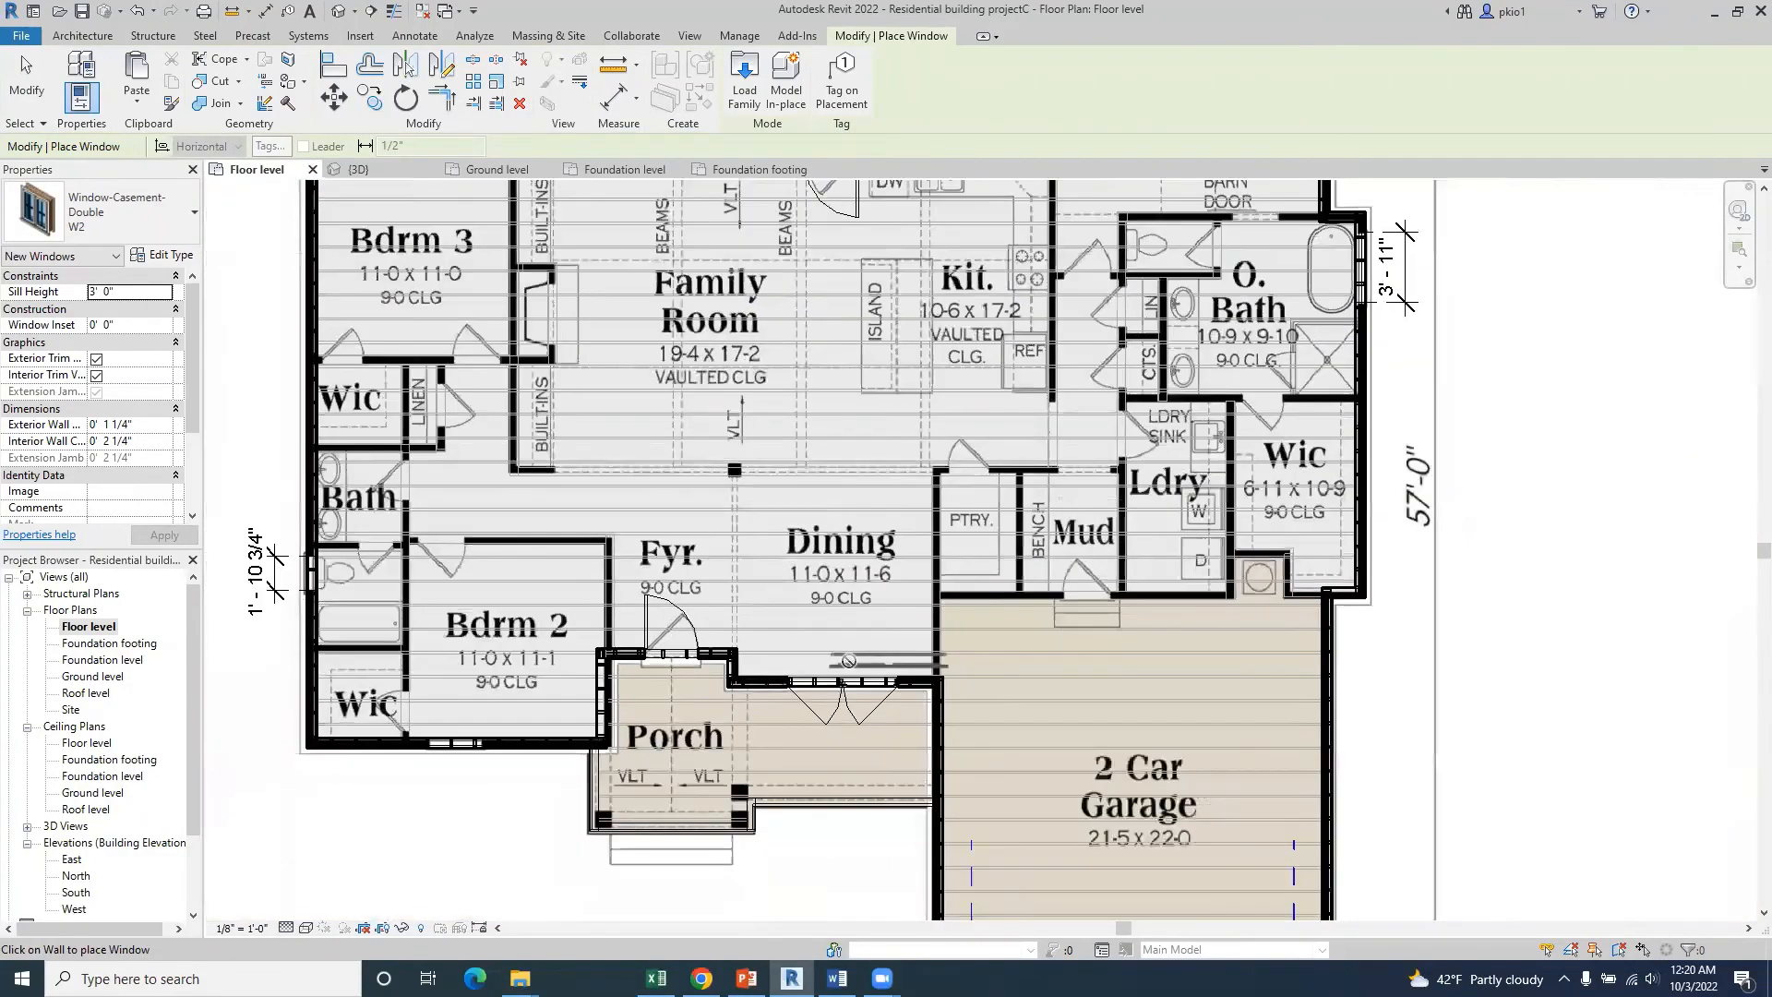
key("Escape")
- Create a window similar to the family room's W1 and place it in the Owner's Suite rear wall opening
scroll(785, 387, "up", 4)
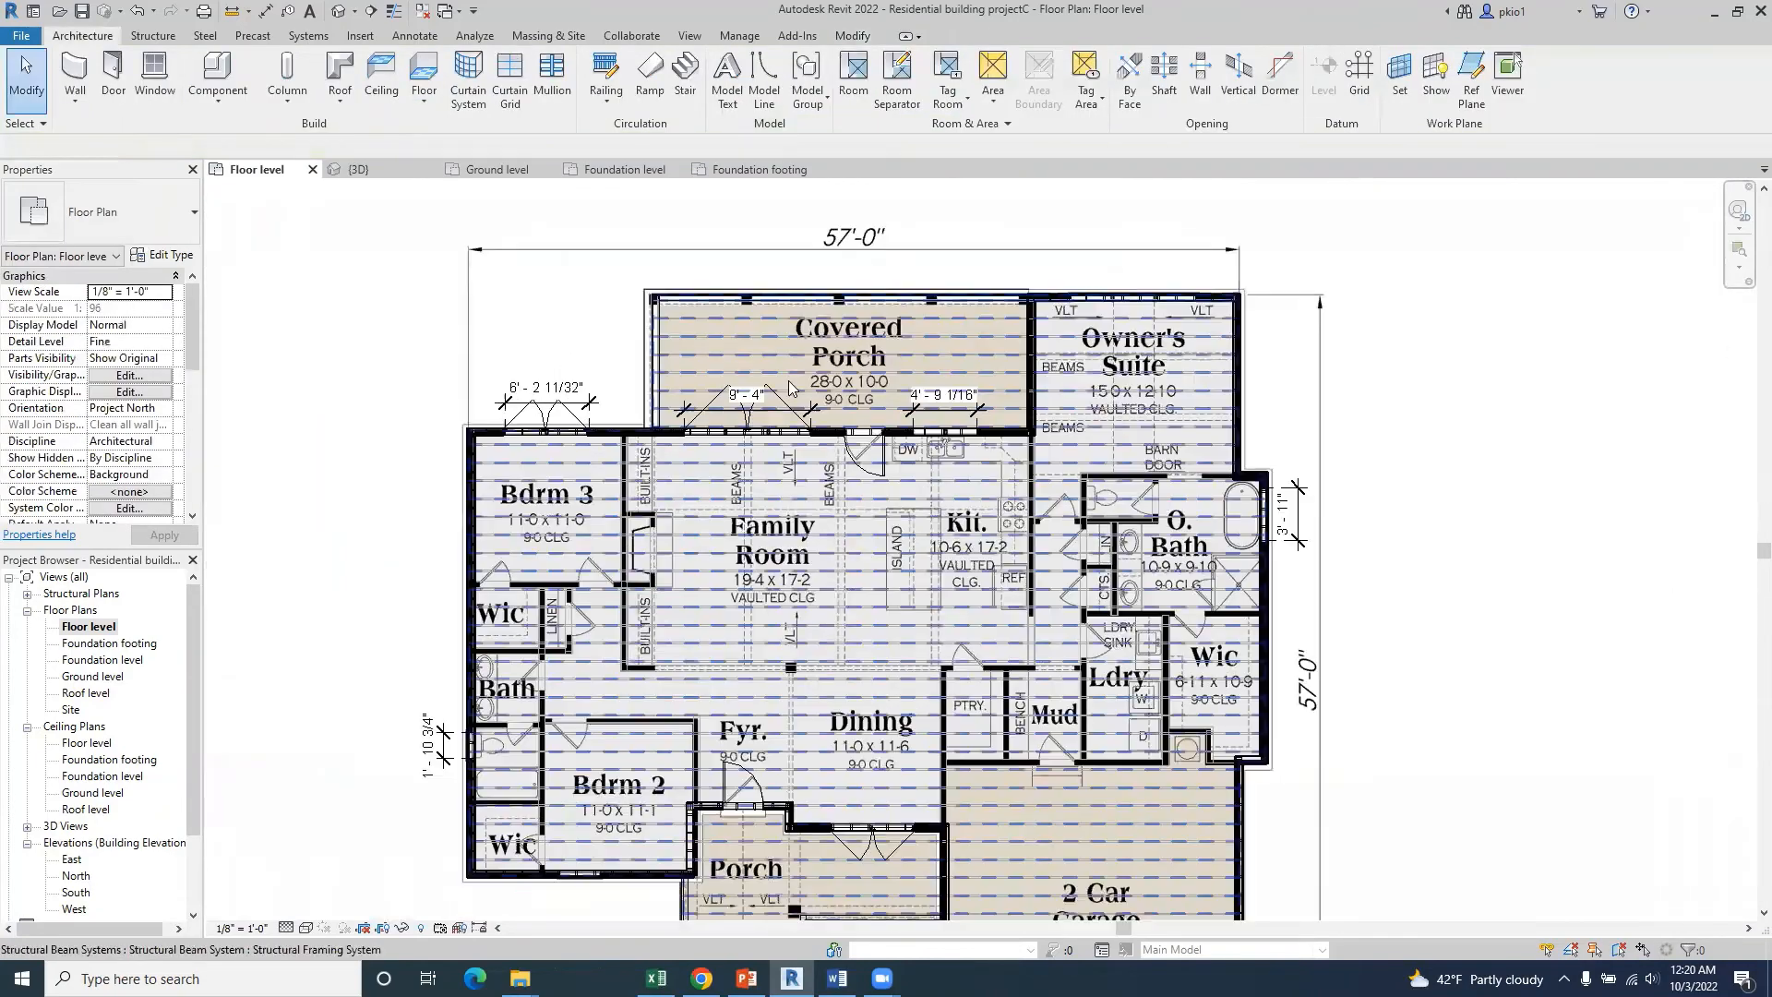
right_click(816, 458)
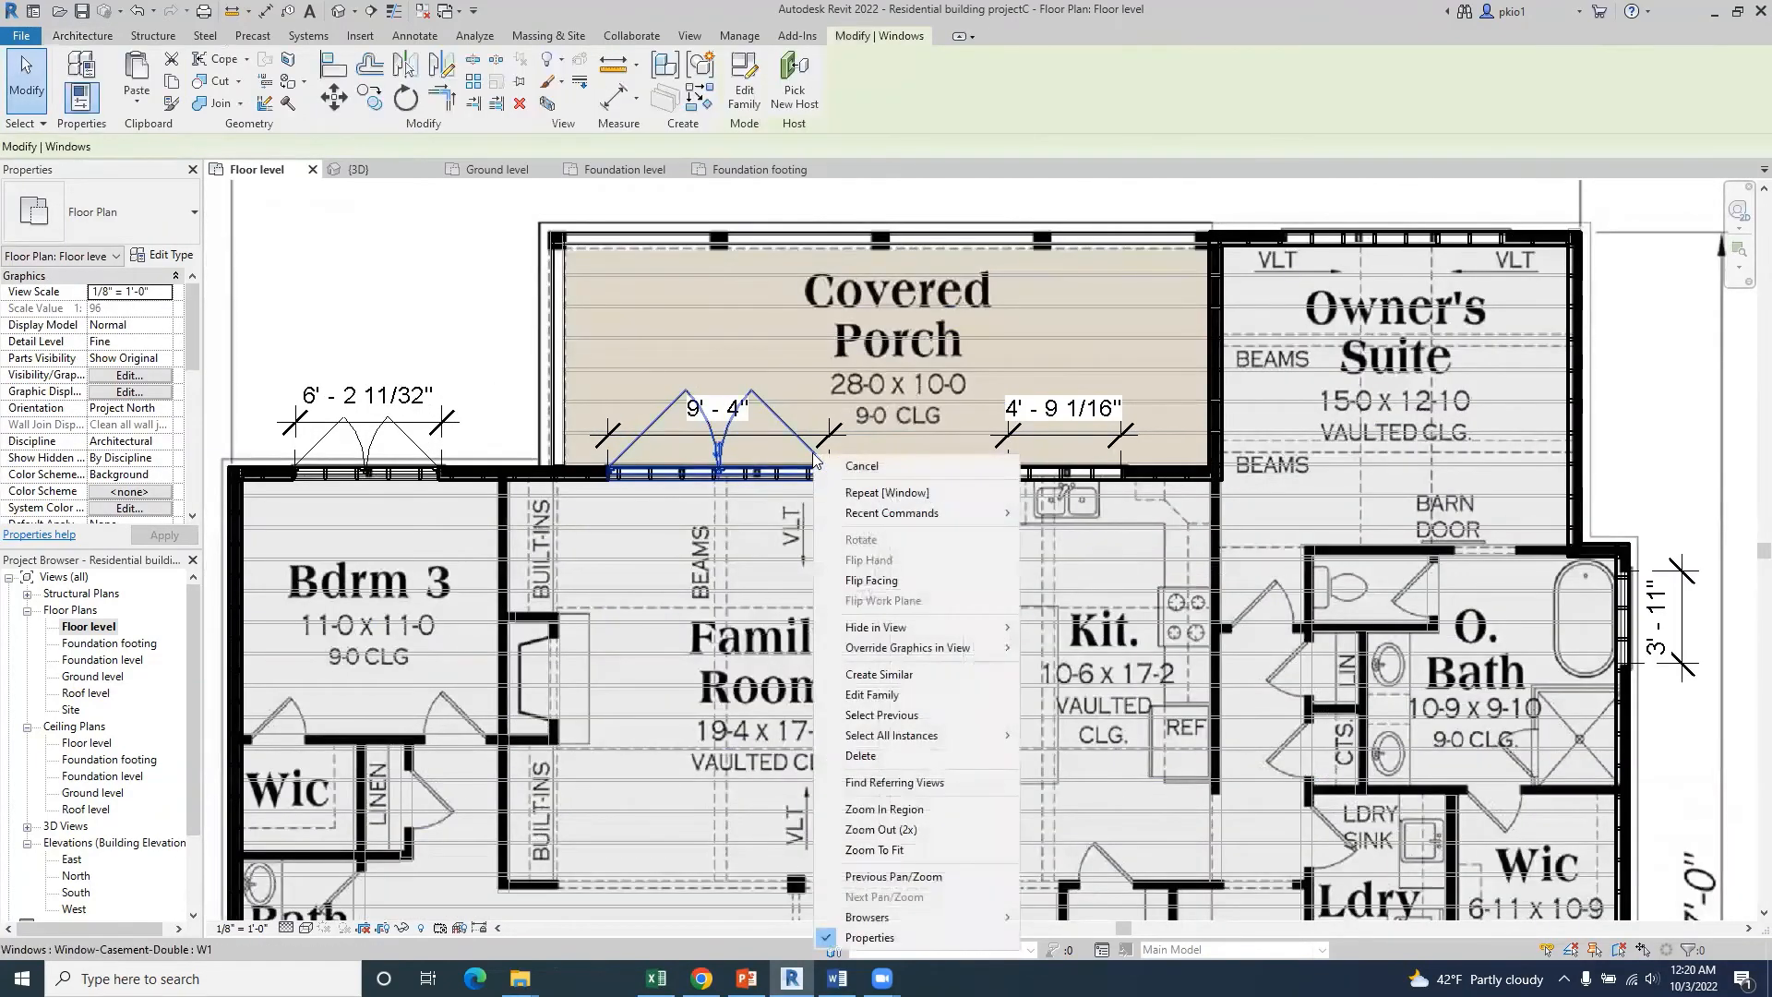
left_click(877, 788)
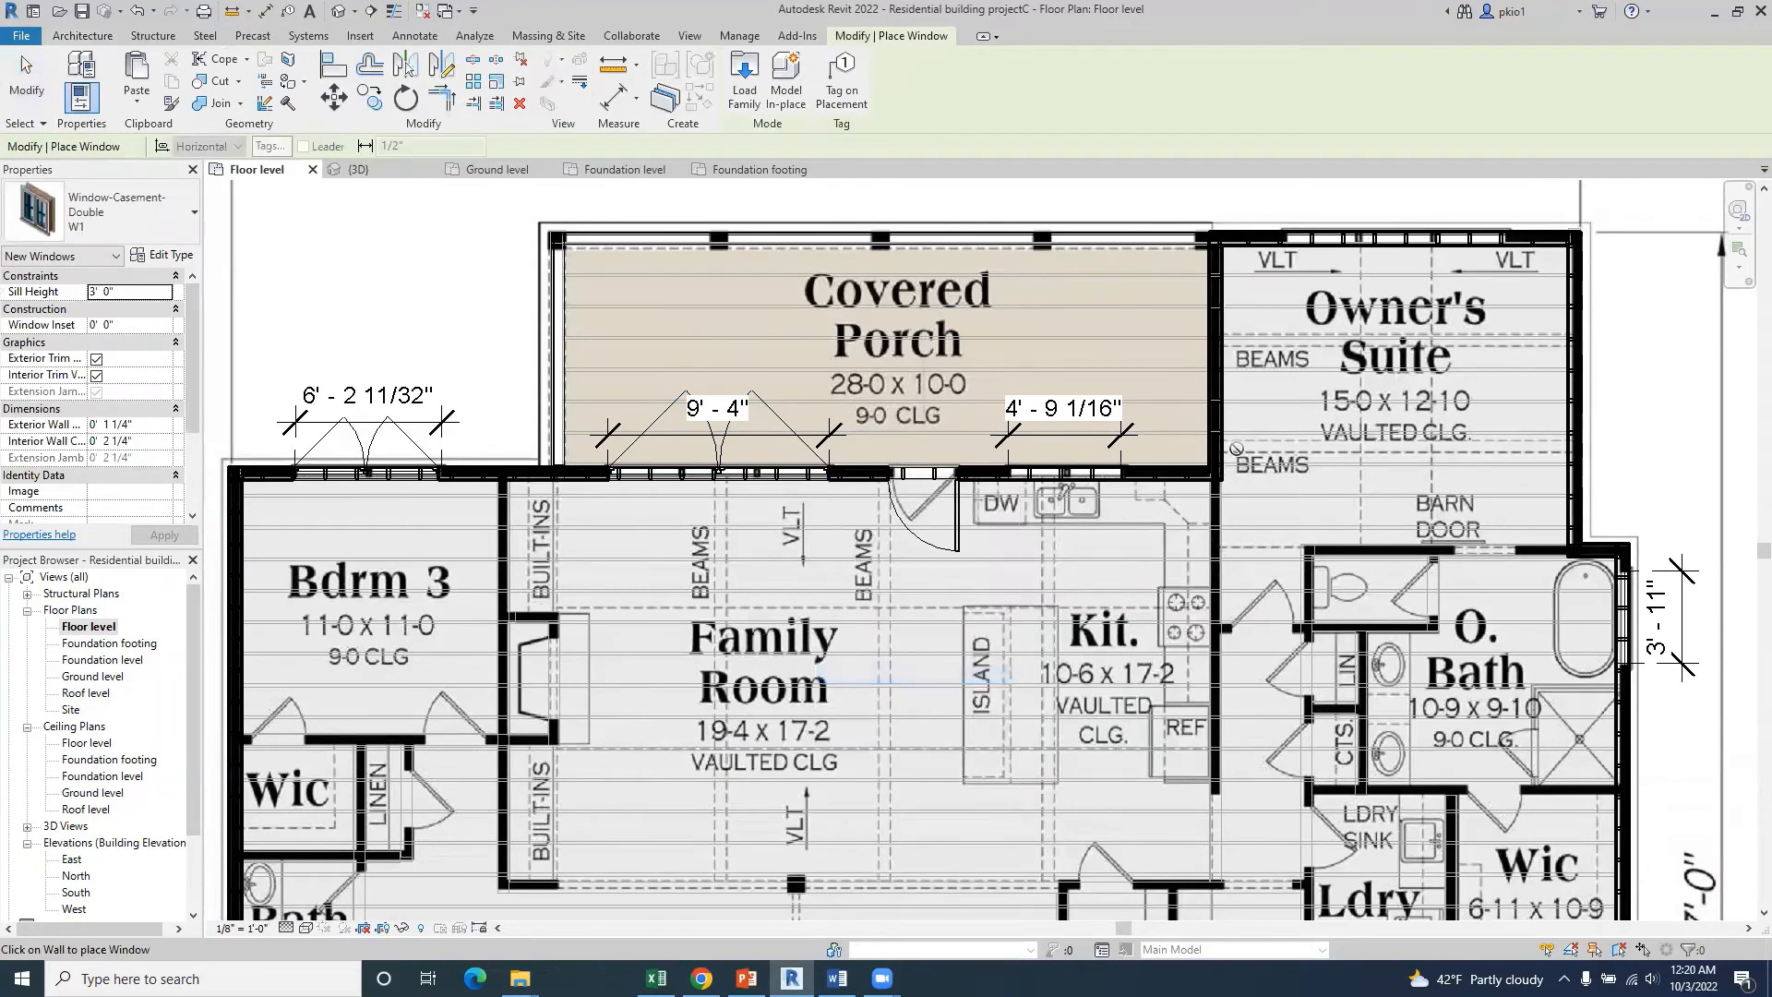
scroll(1246, 377, "down", 2)
scroll(1390, 244, "up", 3)
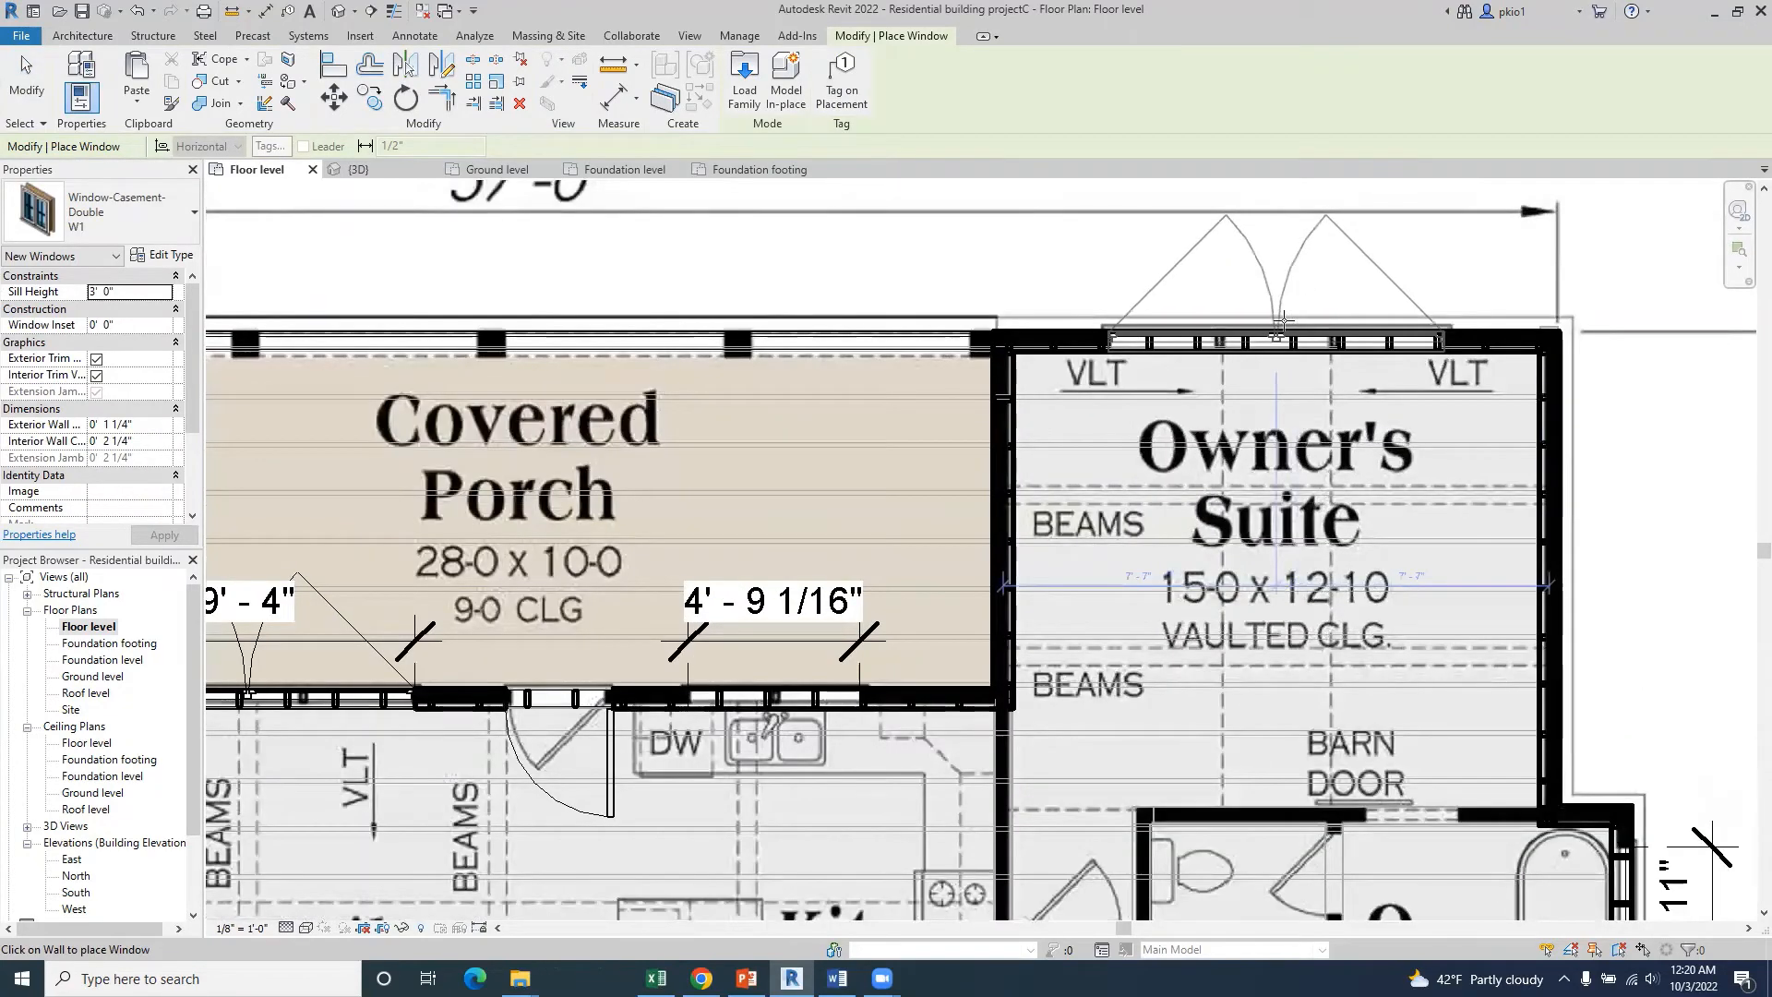
scroll(1332, 295, "down", 3)
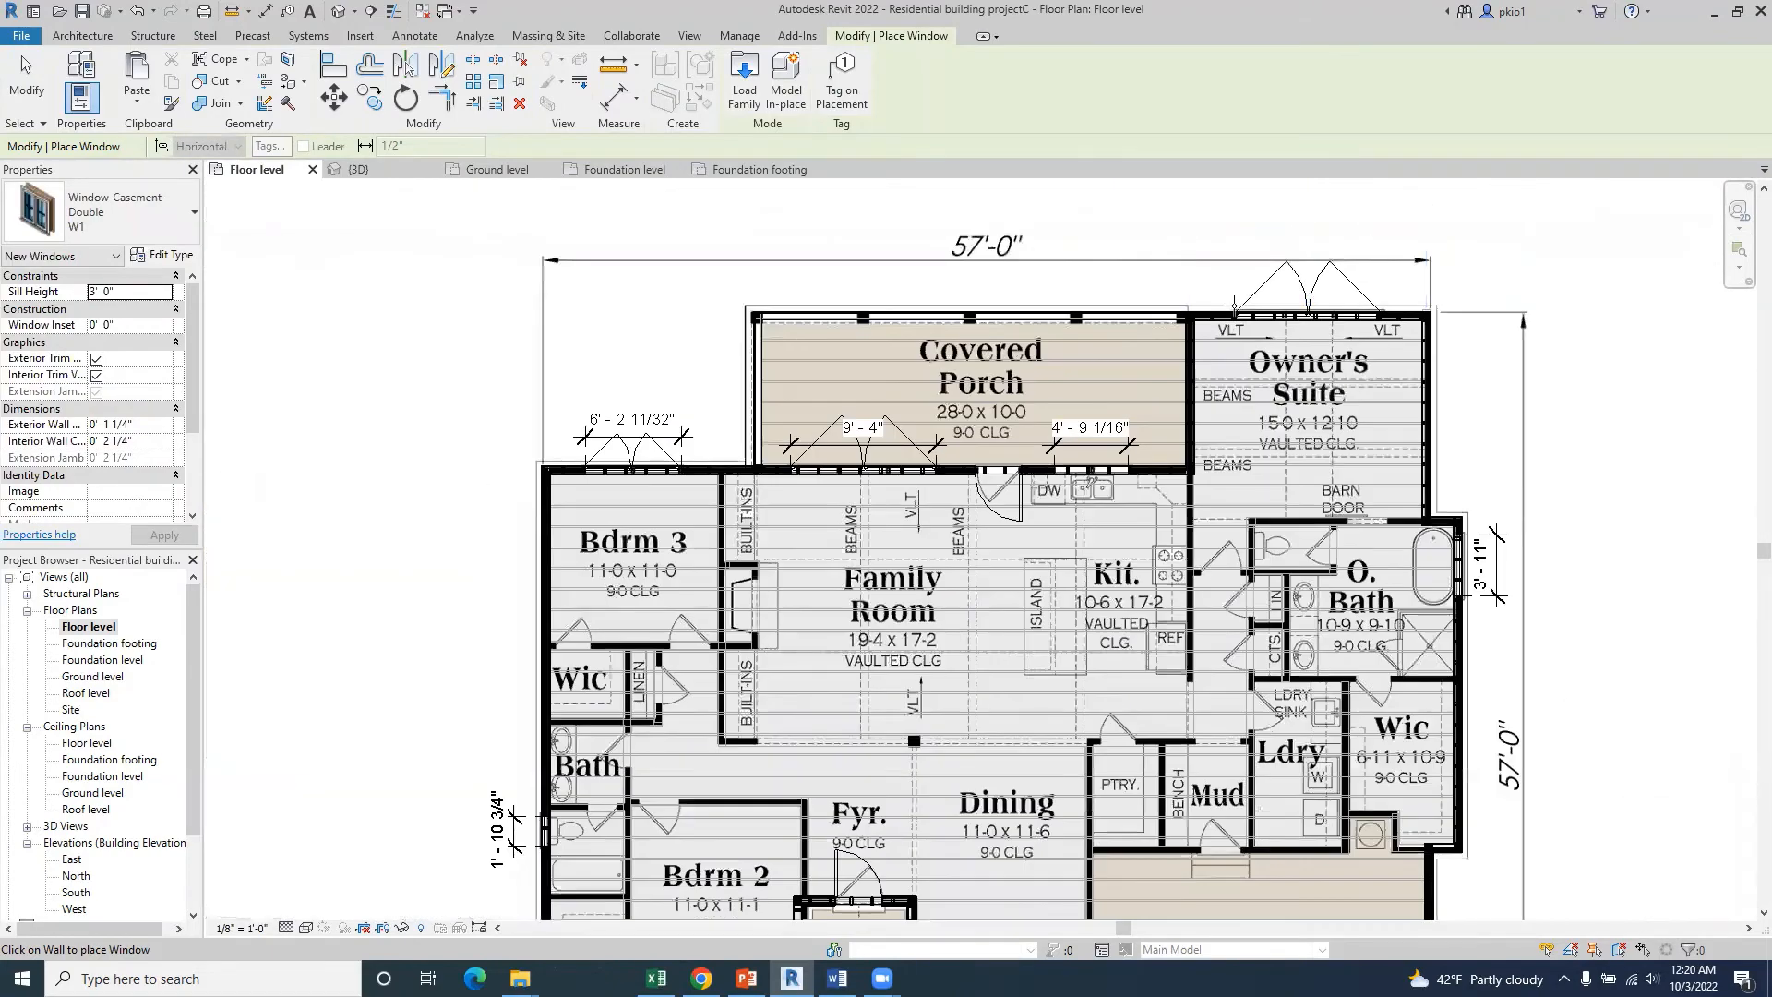
scroll(1188, 310, "down", 2)
scroll(1411, 377, "up", 3)
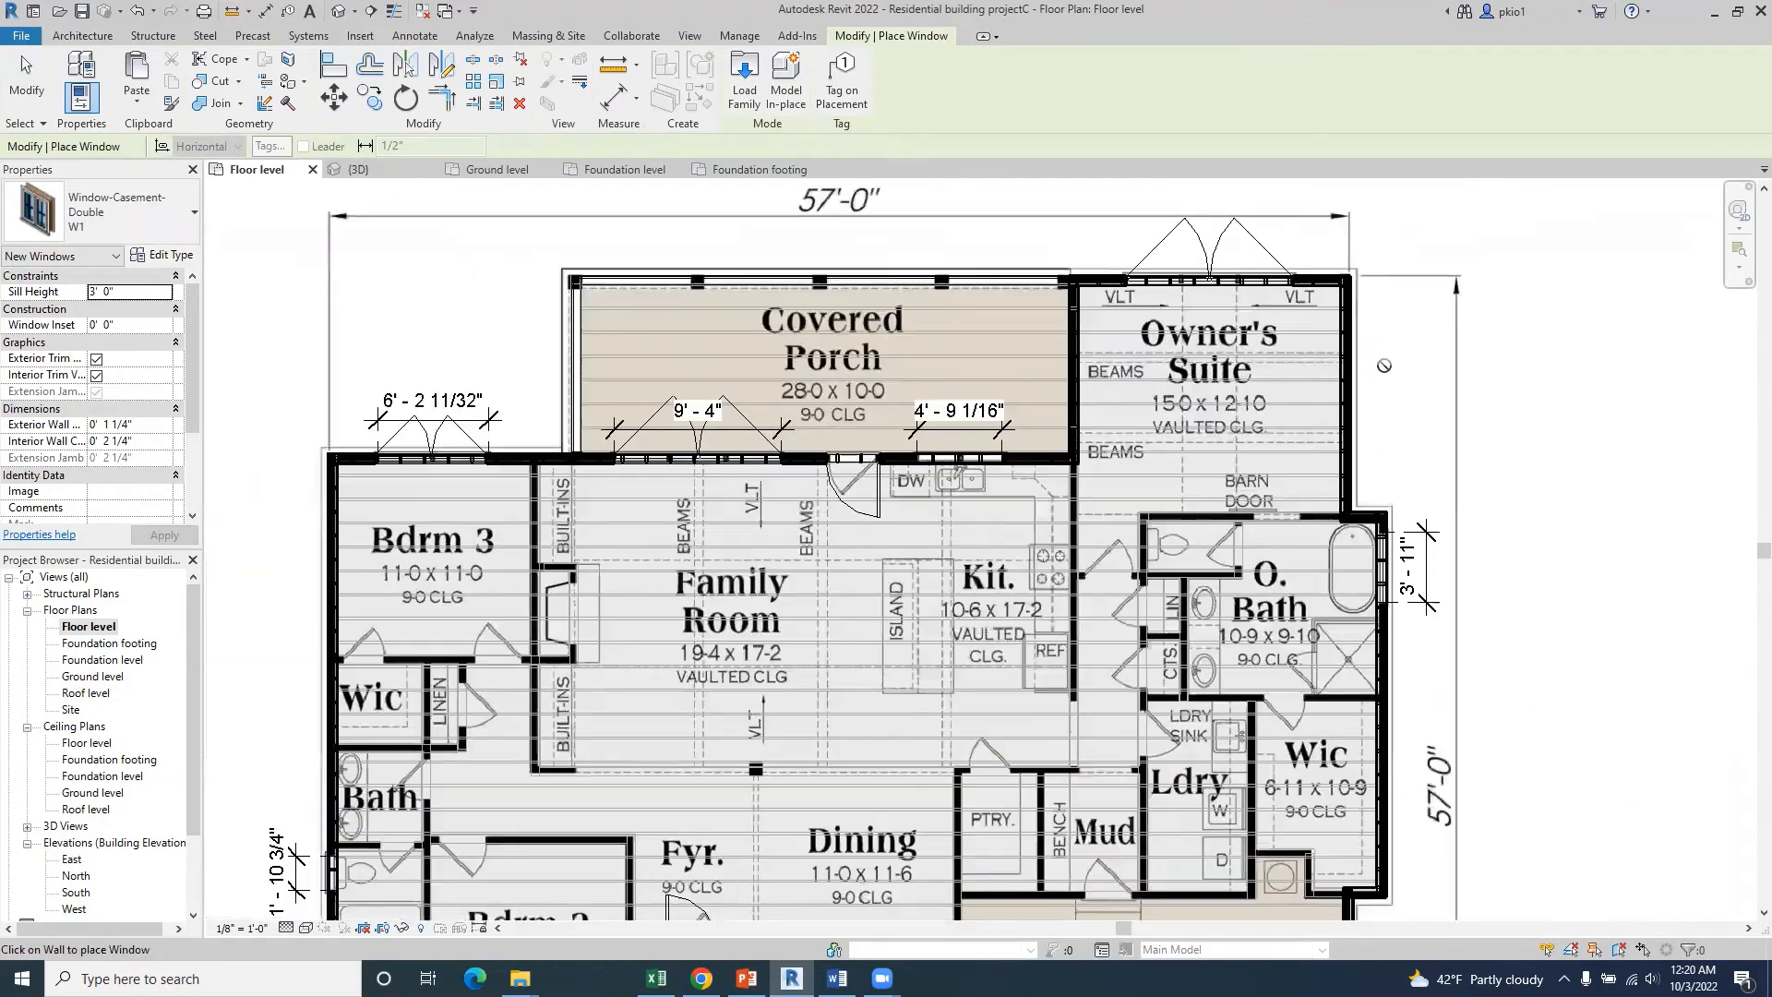
scroll(1385, 538, "down", 3)
key("Escape")
key("Escape")
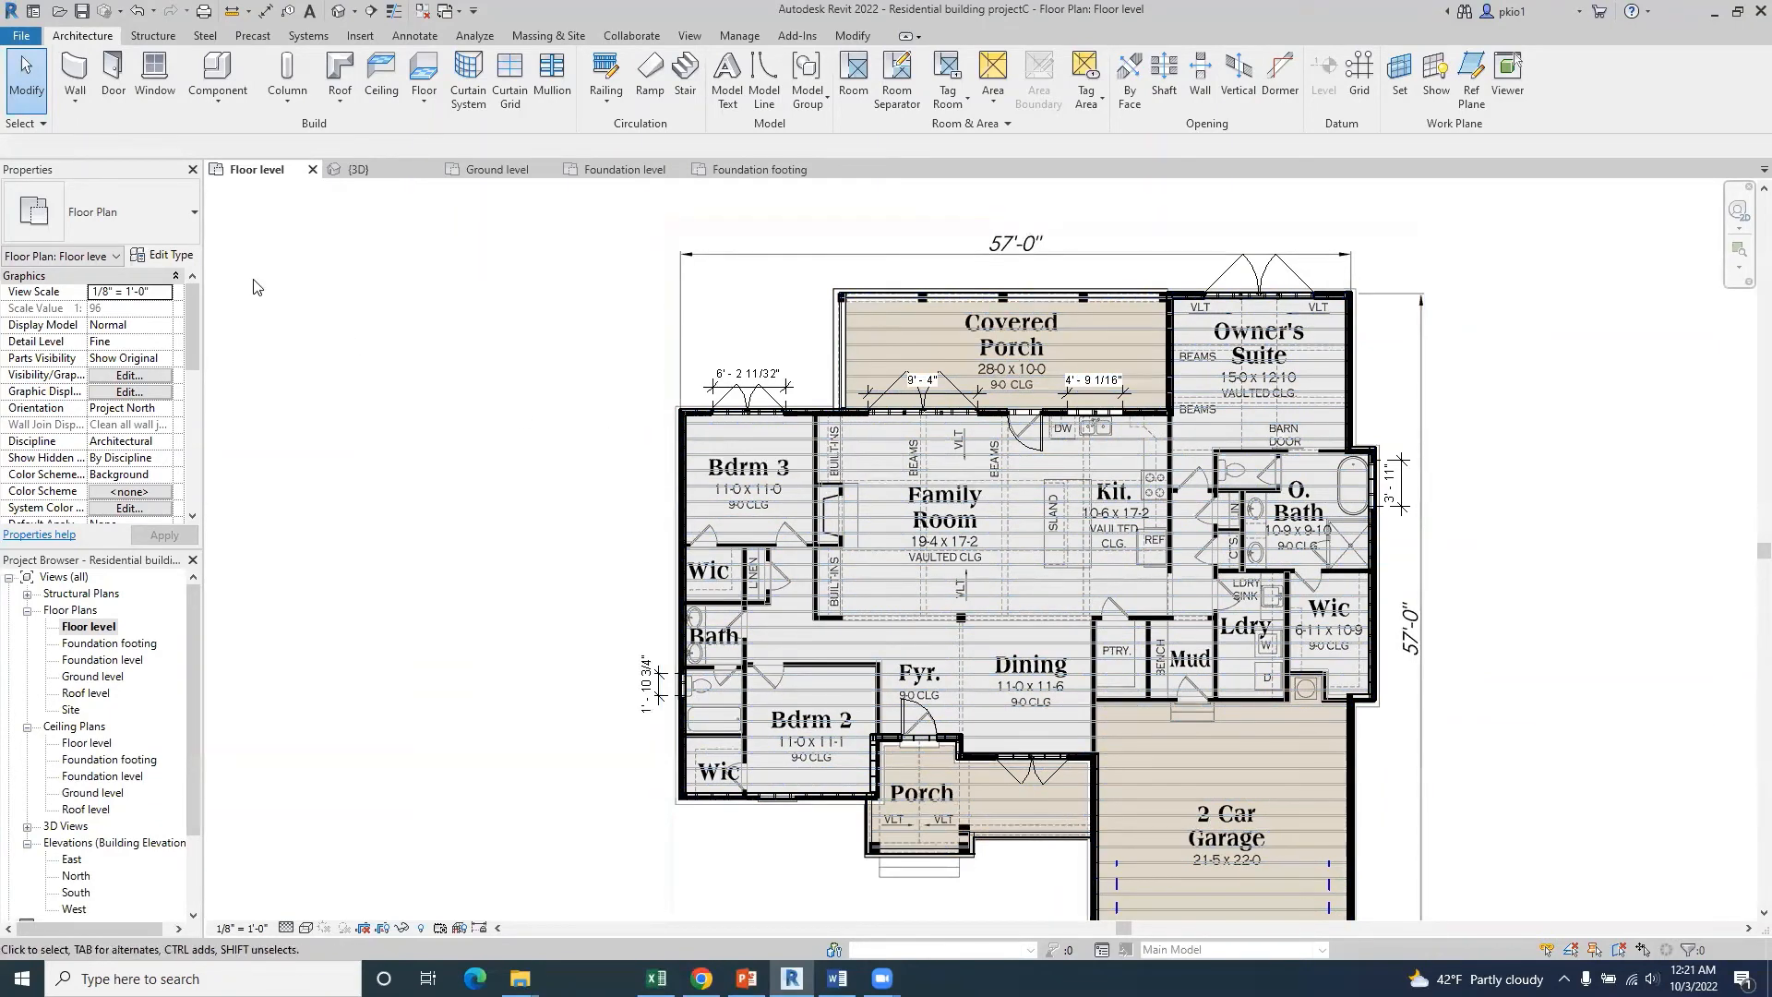
- Start a new window placement and duplicate the Window-Casement-Double 57" x 72" type under the name W3
left_click(154, 74)
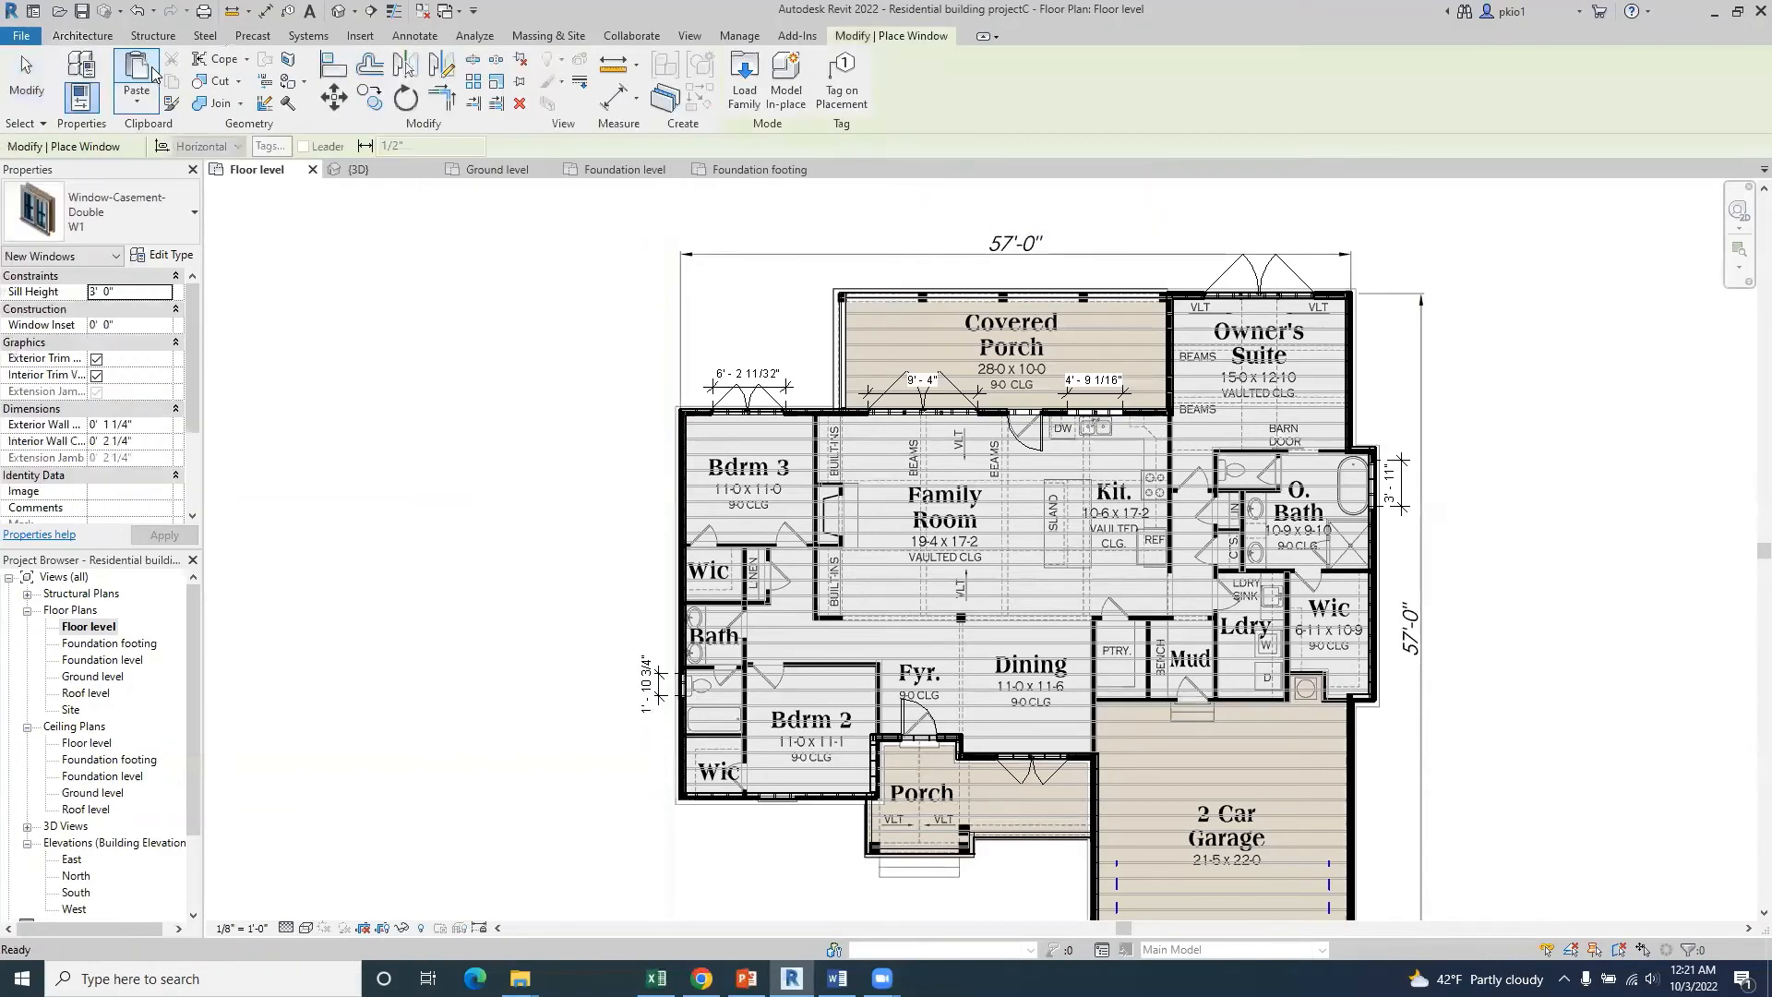
left_click(189, 223)
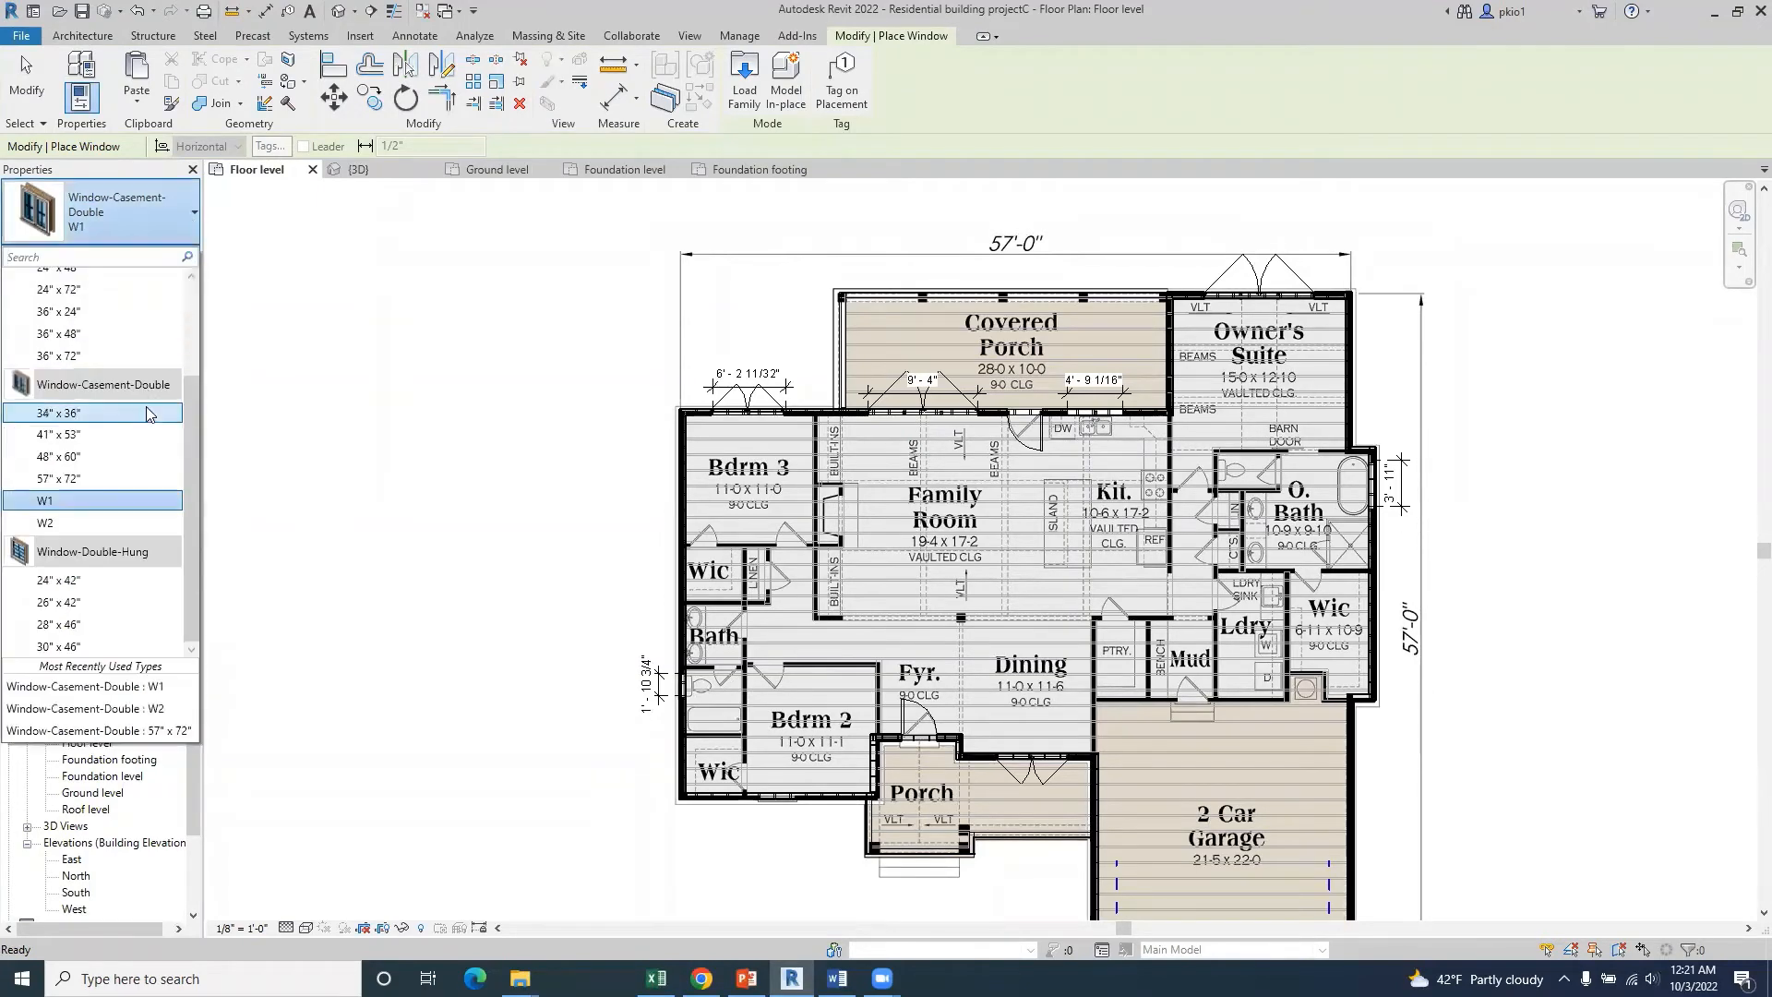
left_click(77, 479)
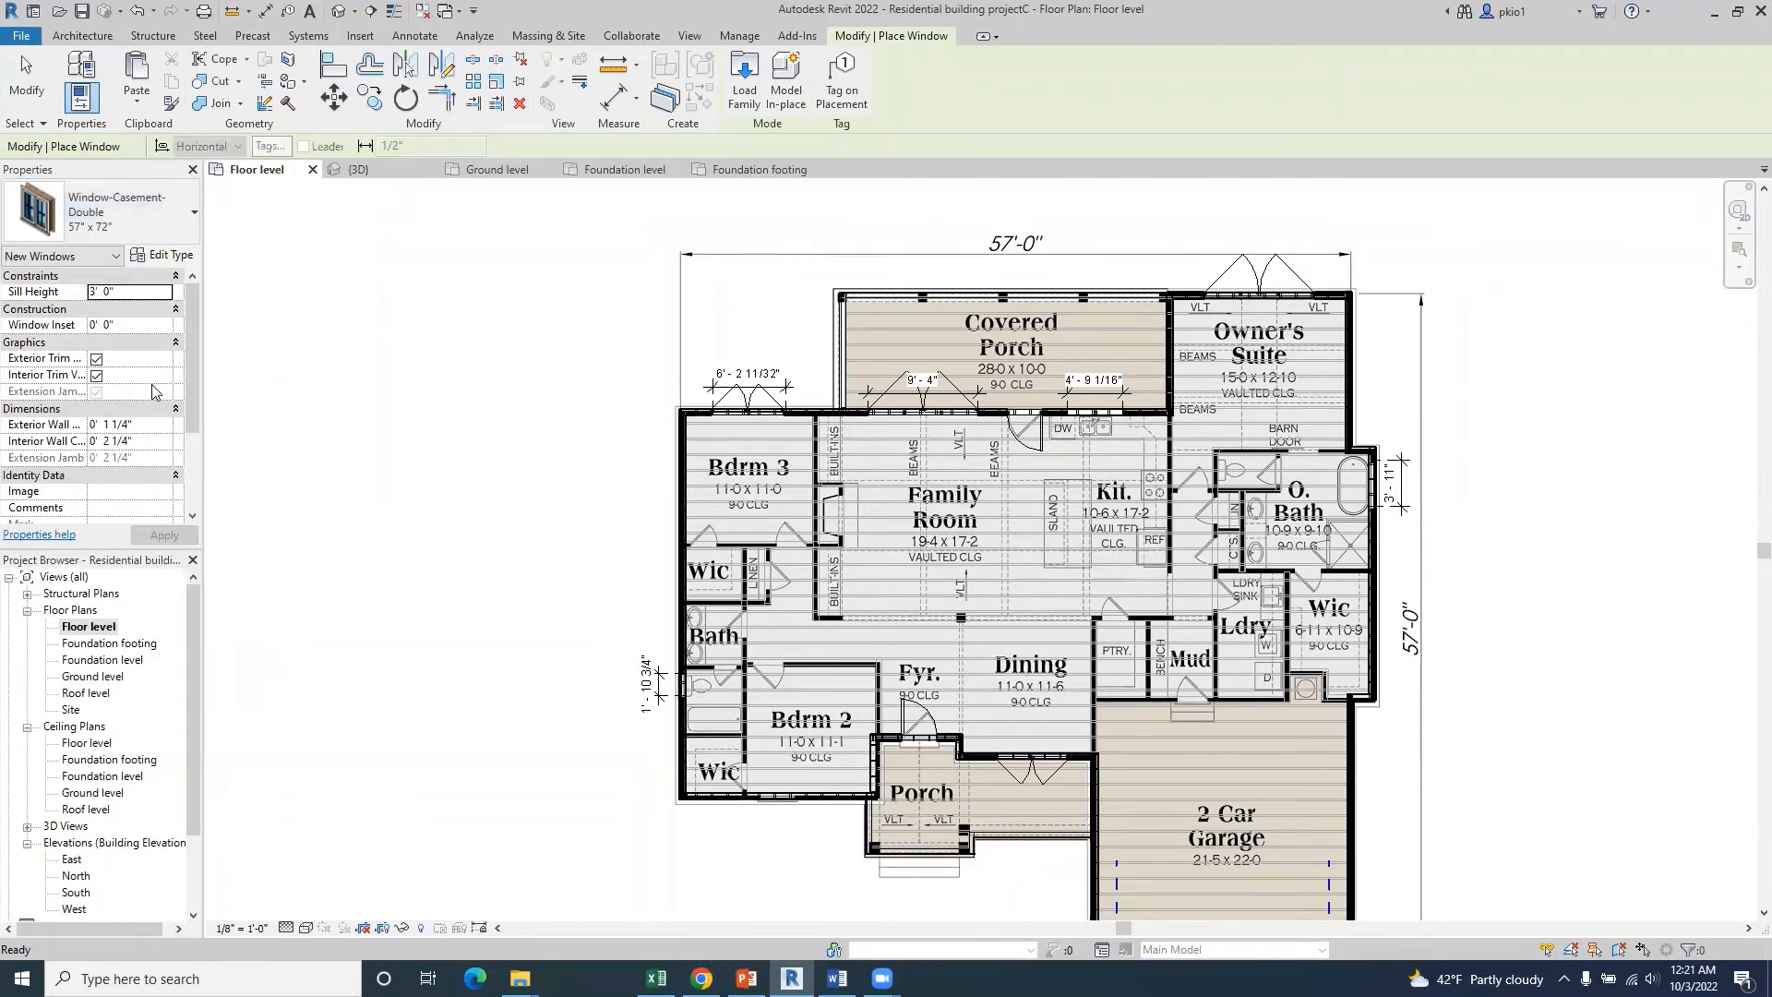
left_click(168, 260)
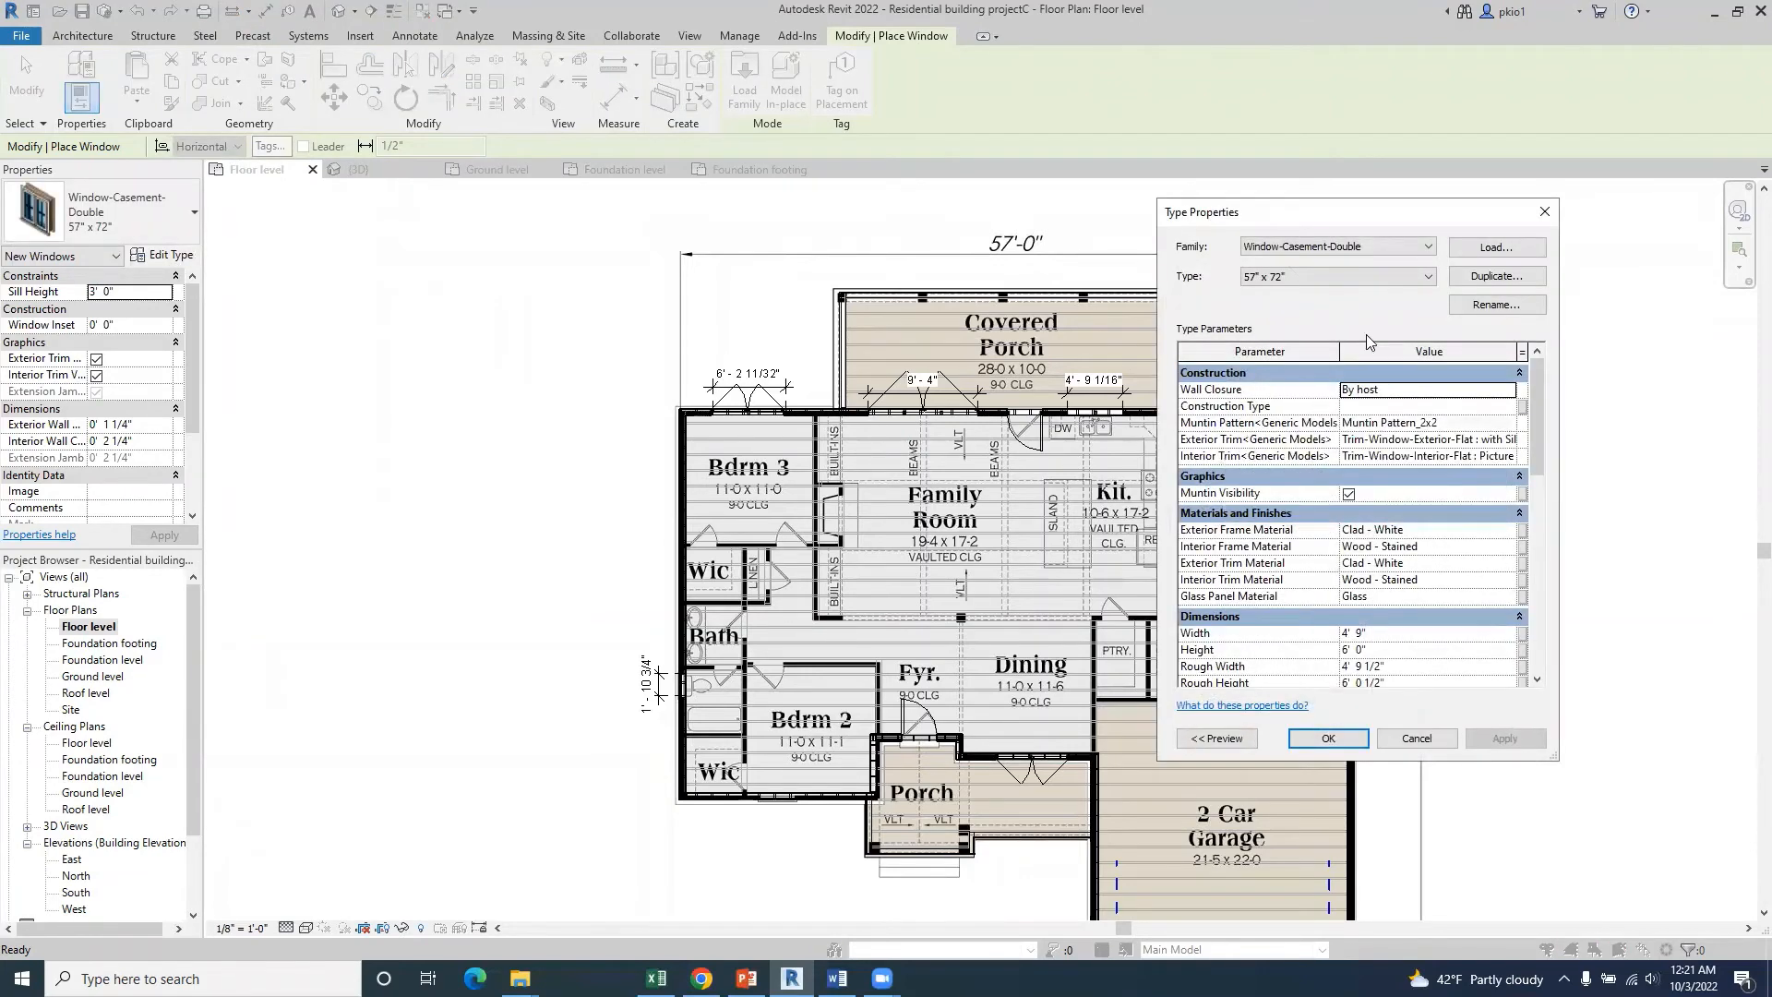
left_click(1492, 276)
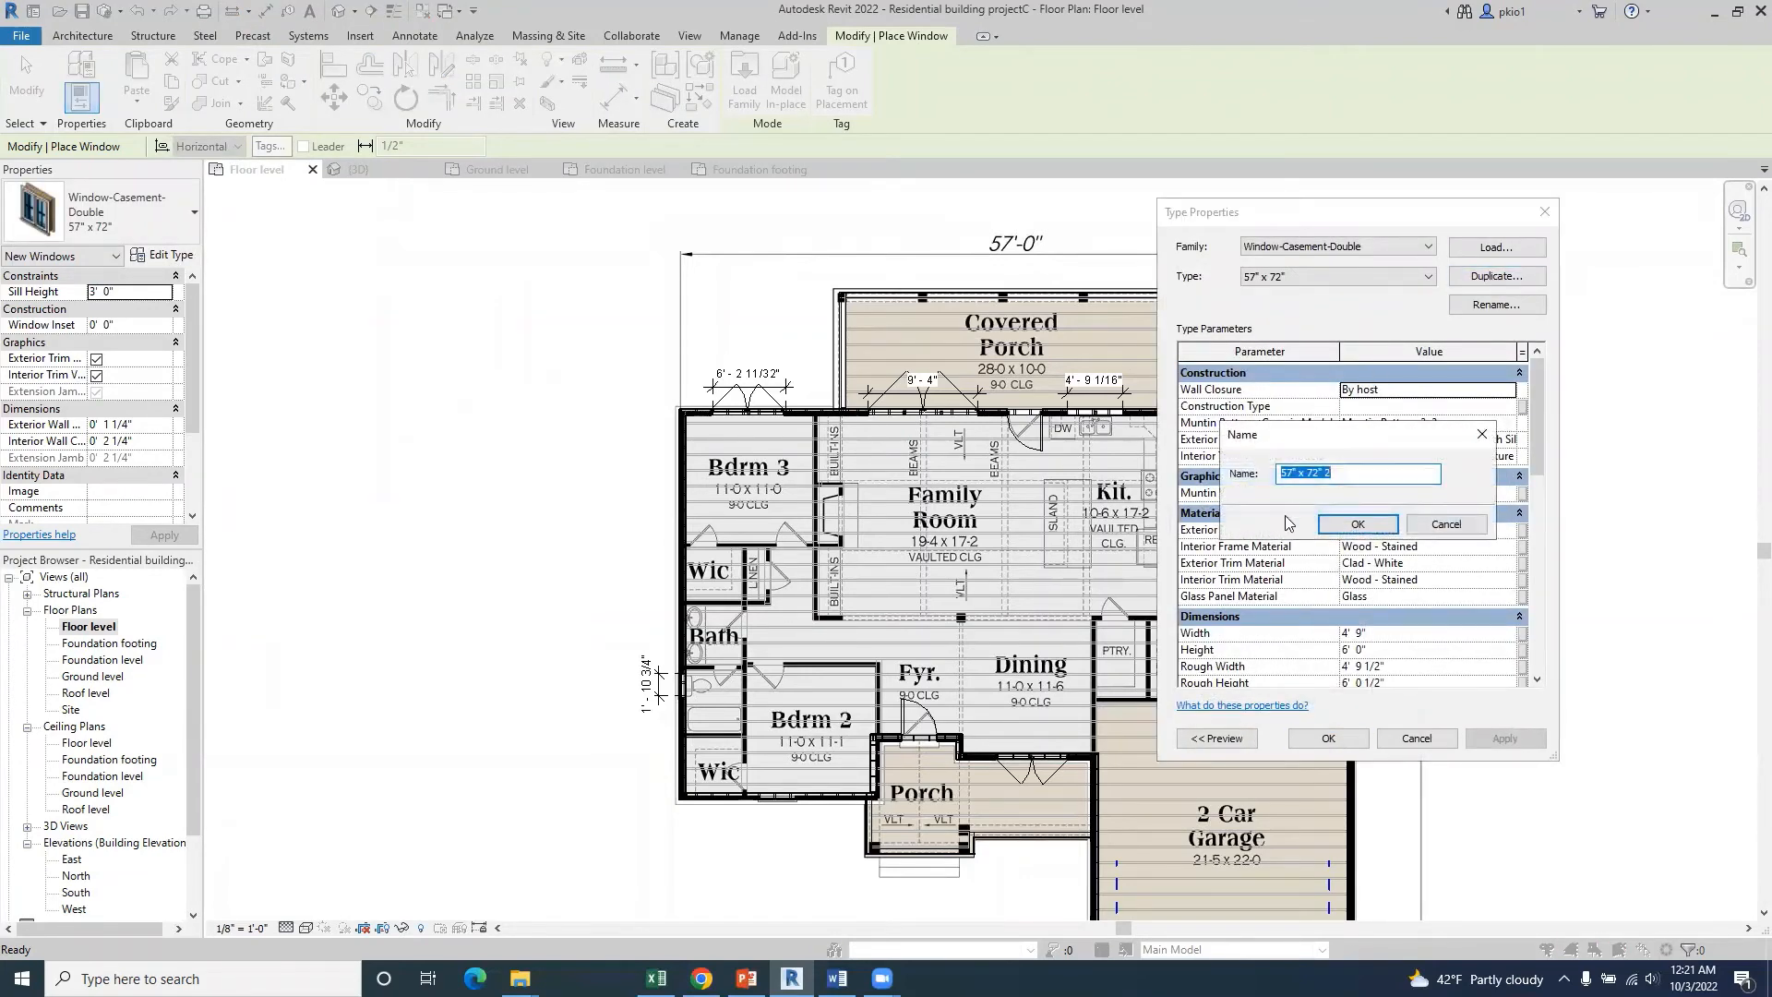
type("W3")
left_click(1381, 526)
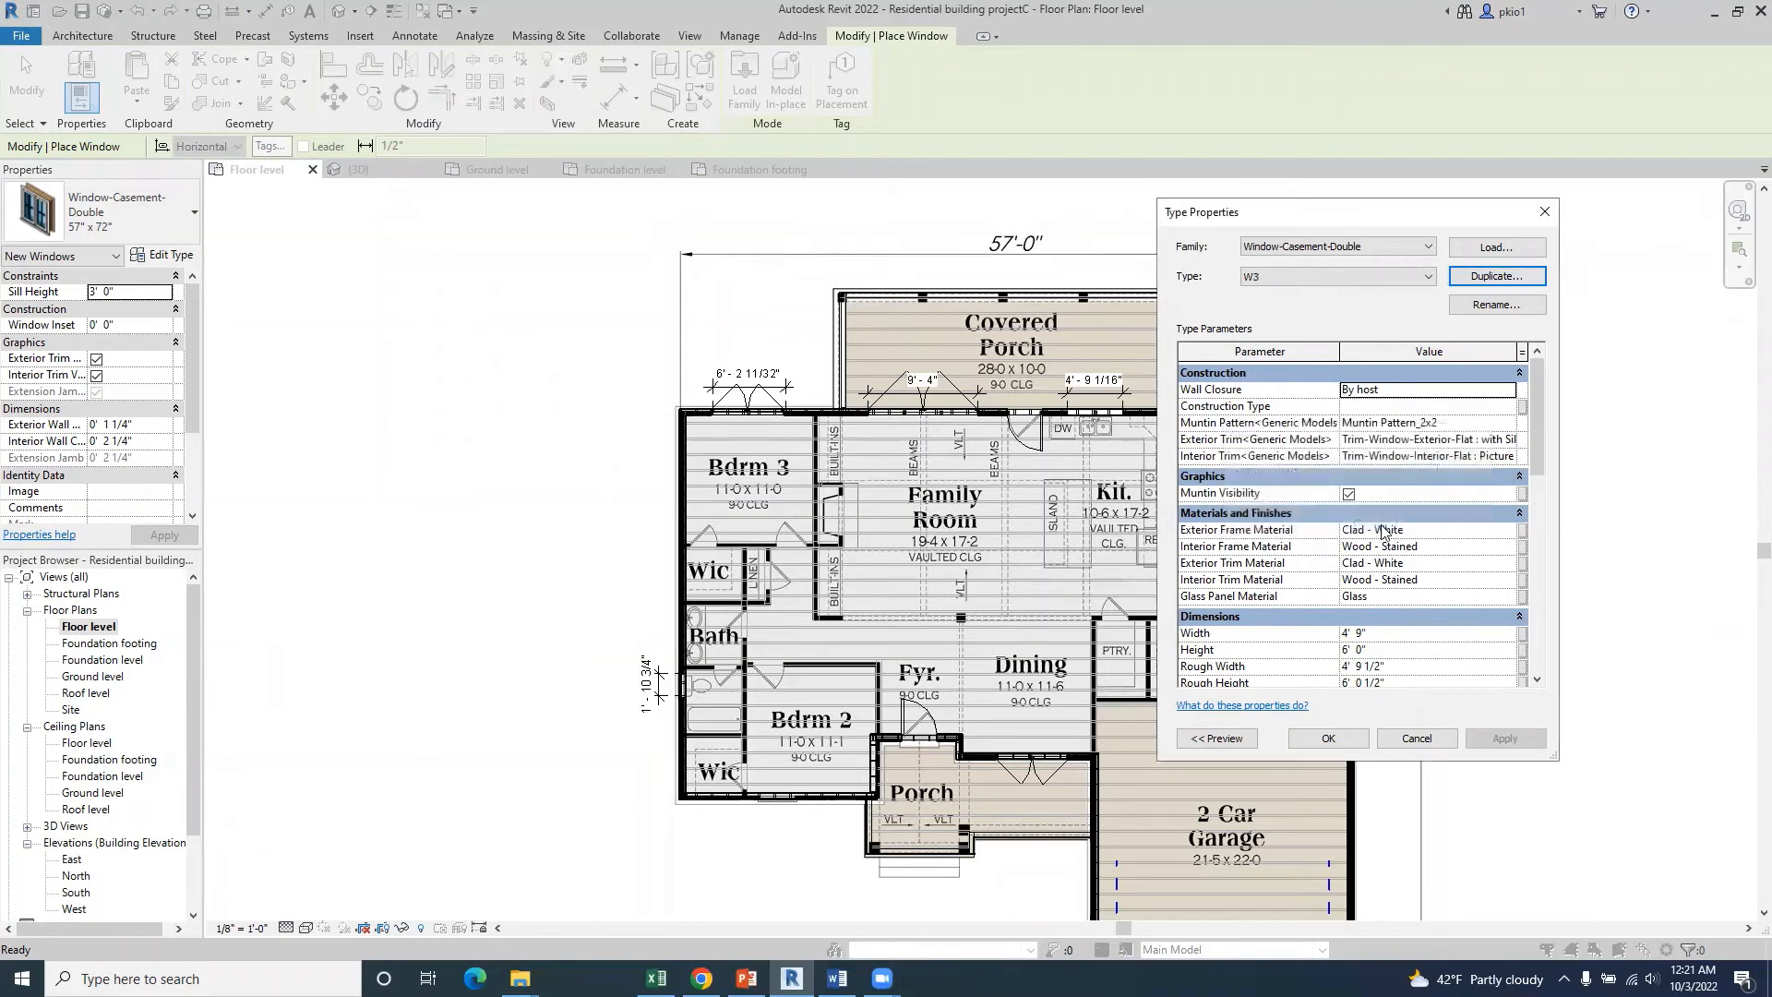
- Edit window type W3's height, accept the type properties, and set the new window's sill height to 4' 0"
left_click(1349, 650)
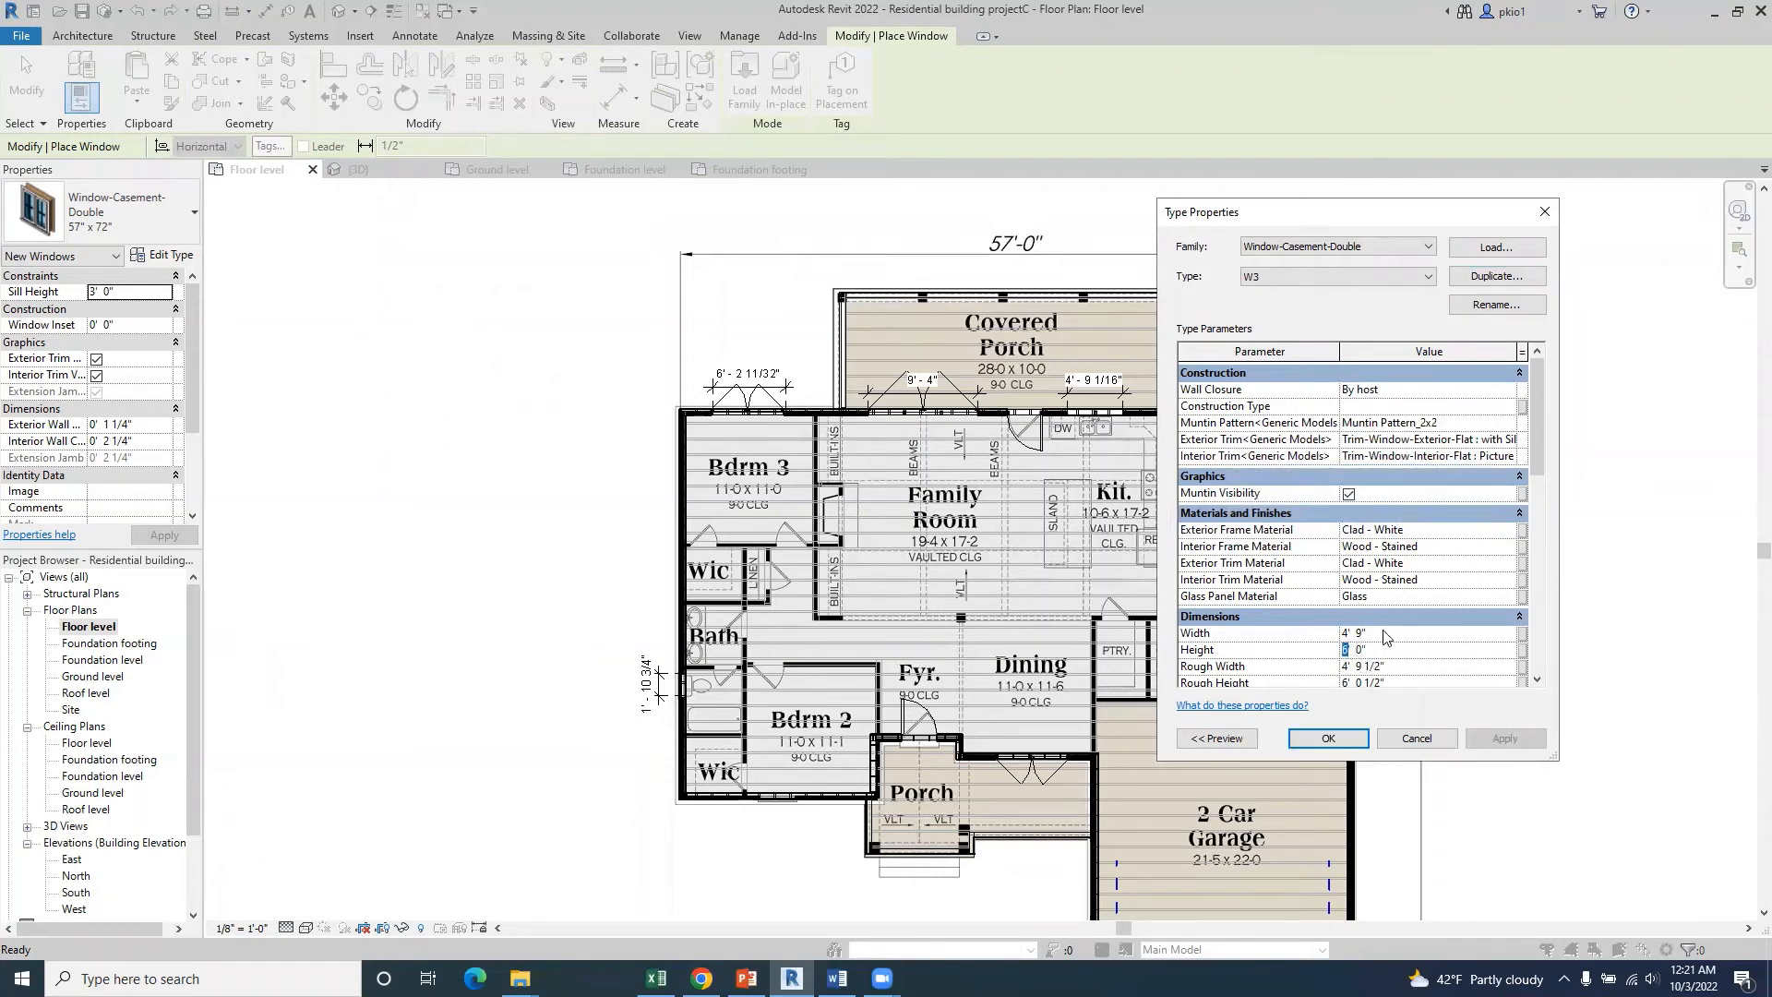
left_click(1329, 739)
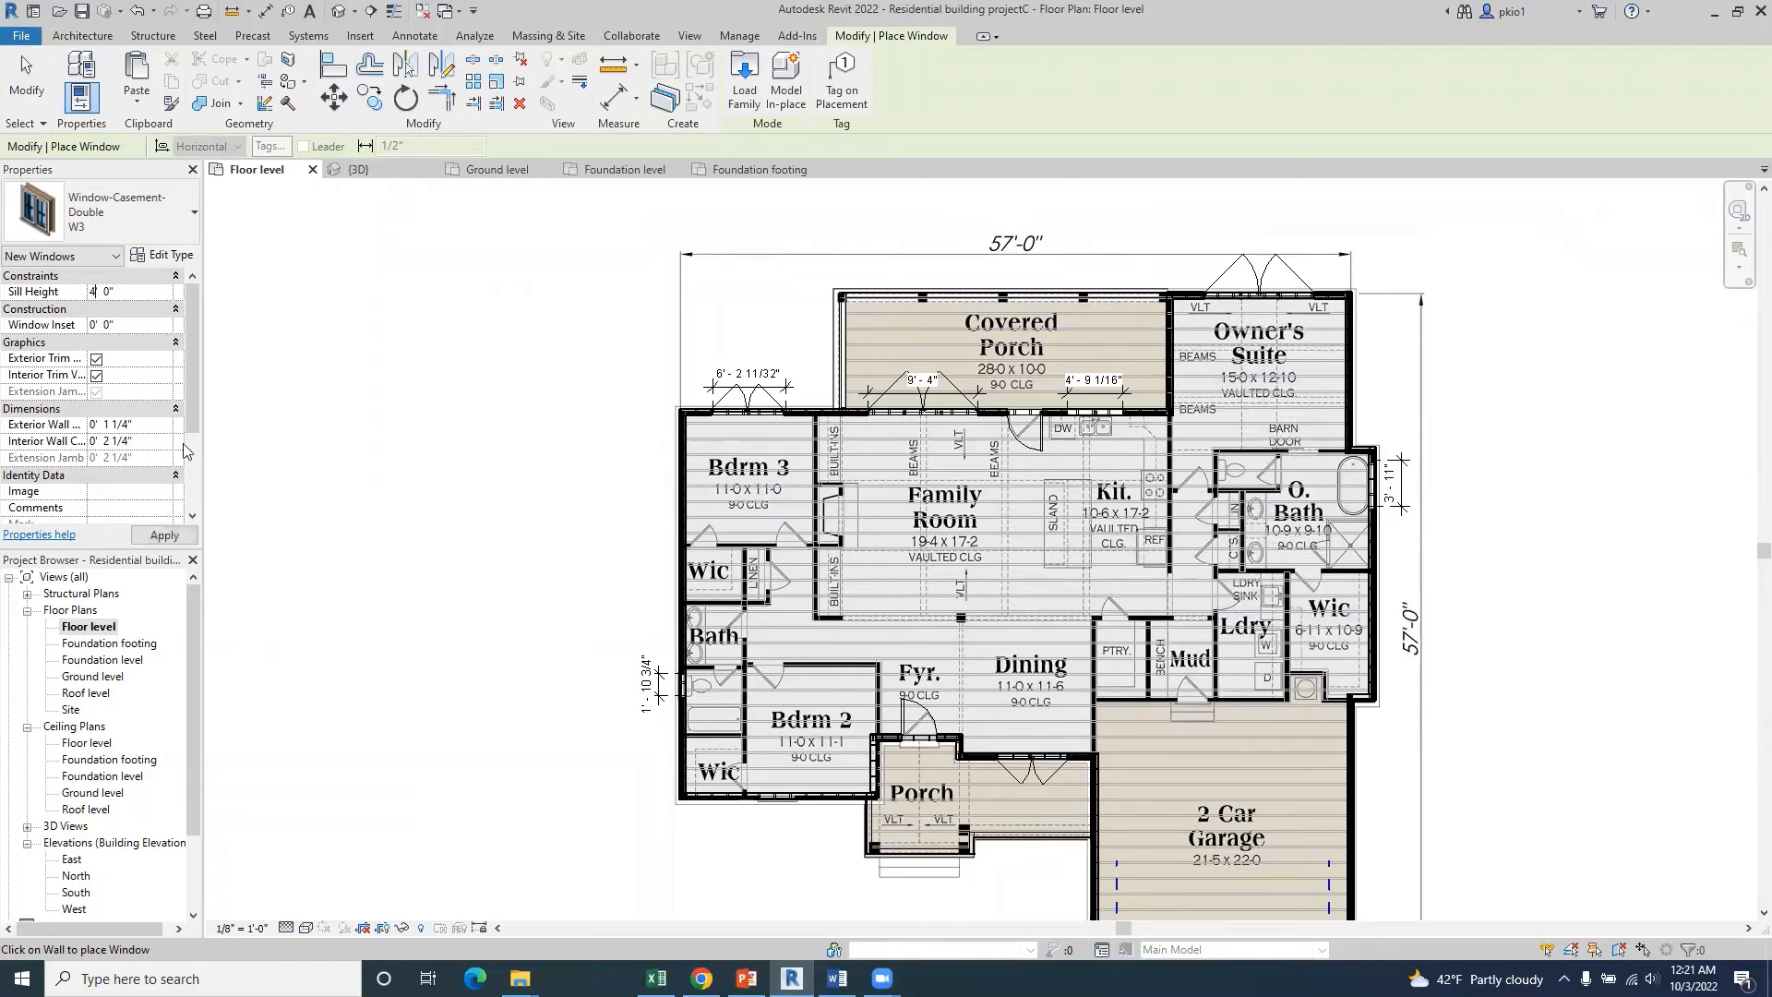
type("4")
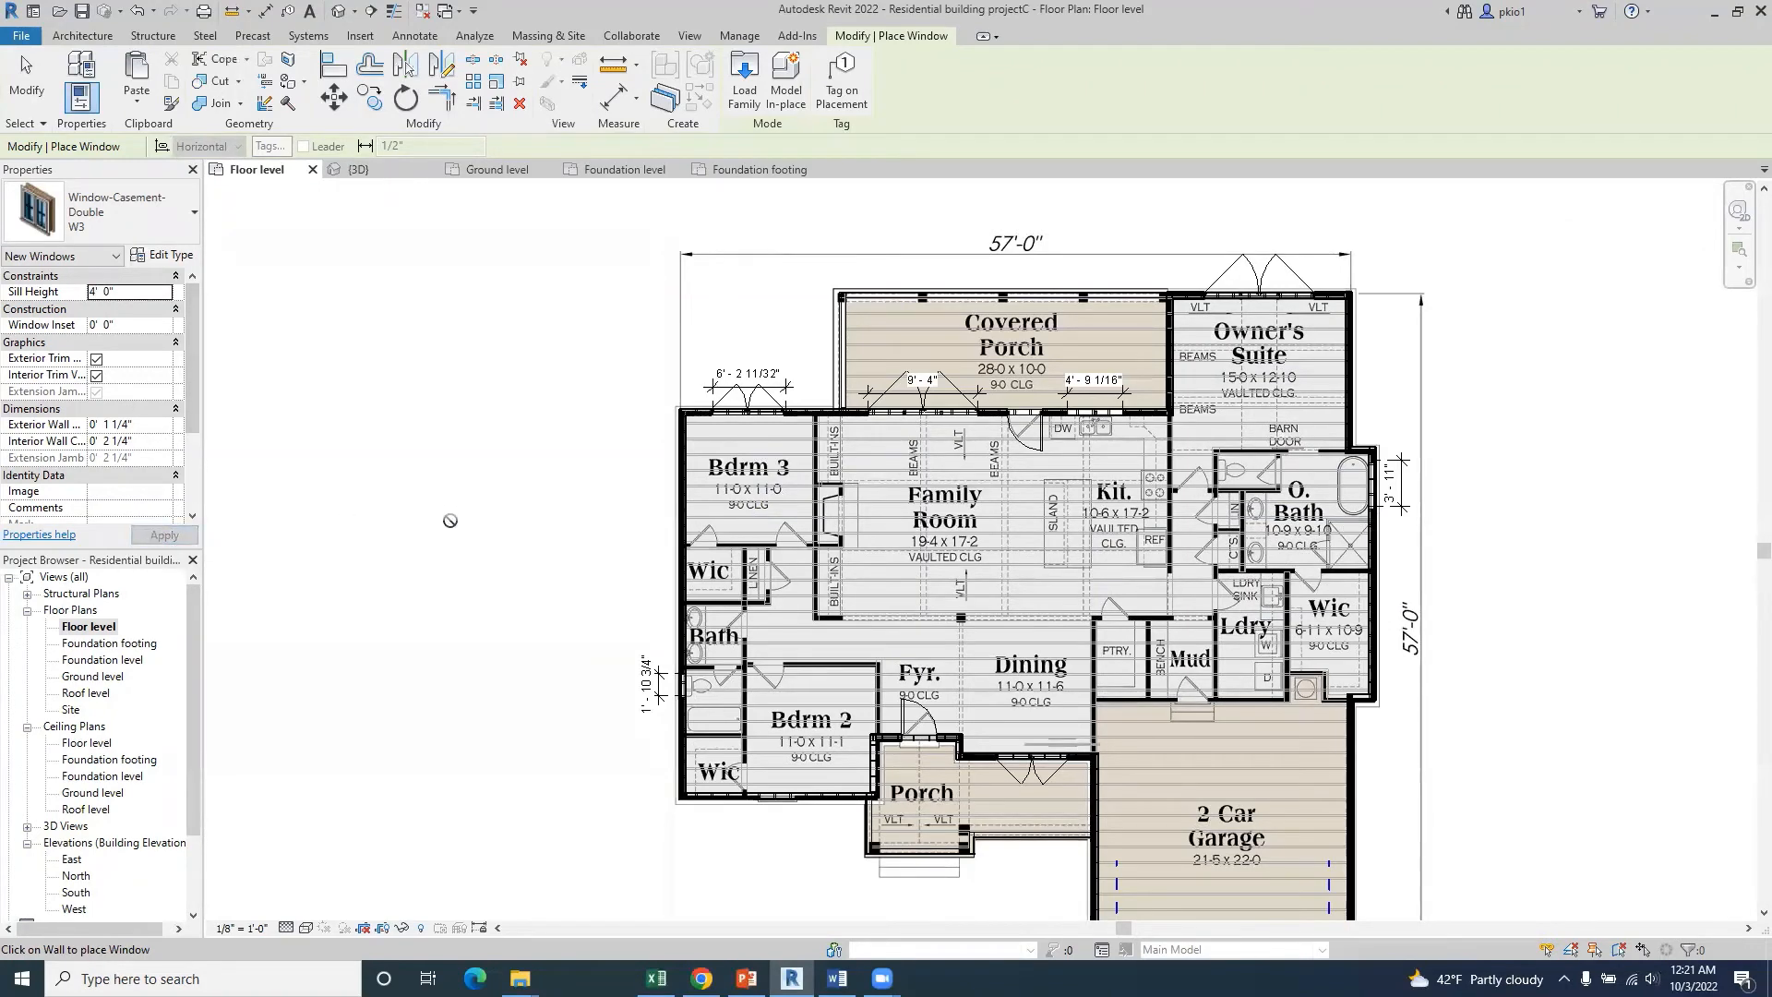
- Place a W3 window in the kitchen's rear wall opening above the sink and align it with the opening
scroll(1187, 425, "up", 2)
scroll(1134, 406, "up", 3)
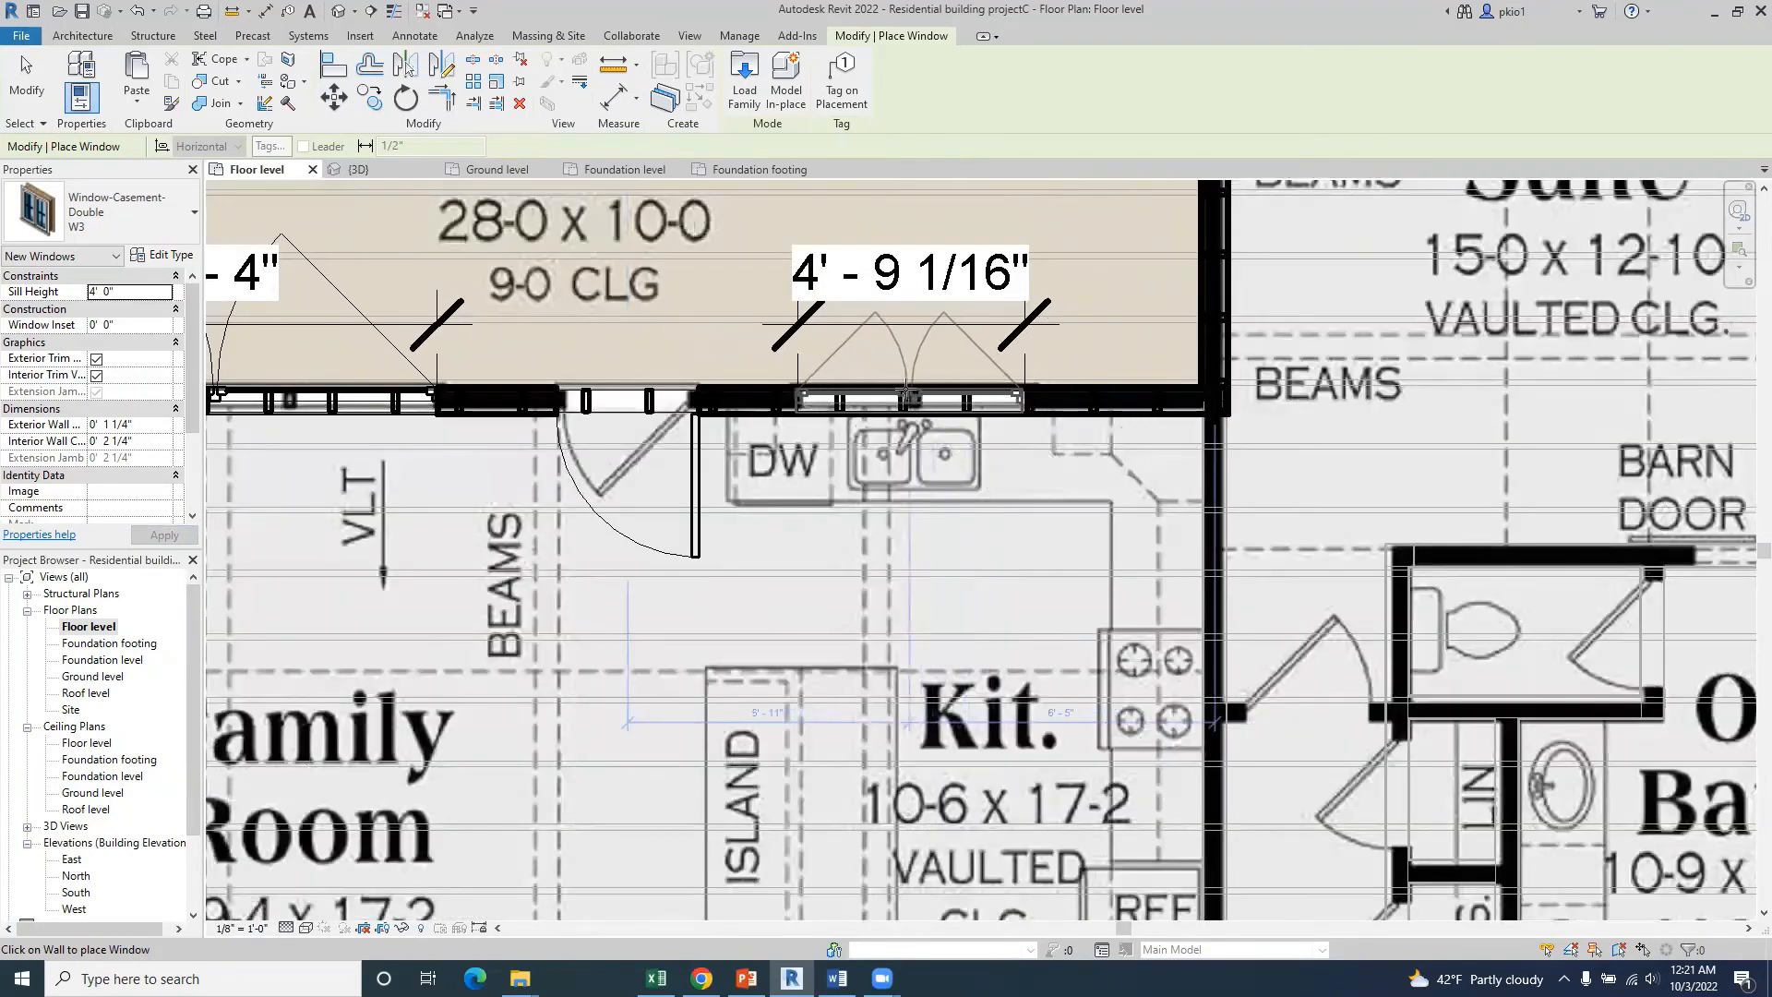
scroll(1025, 346, "down", 2)
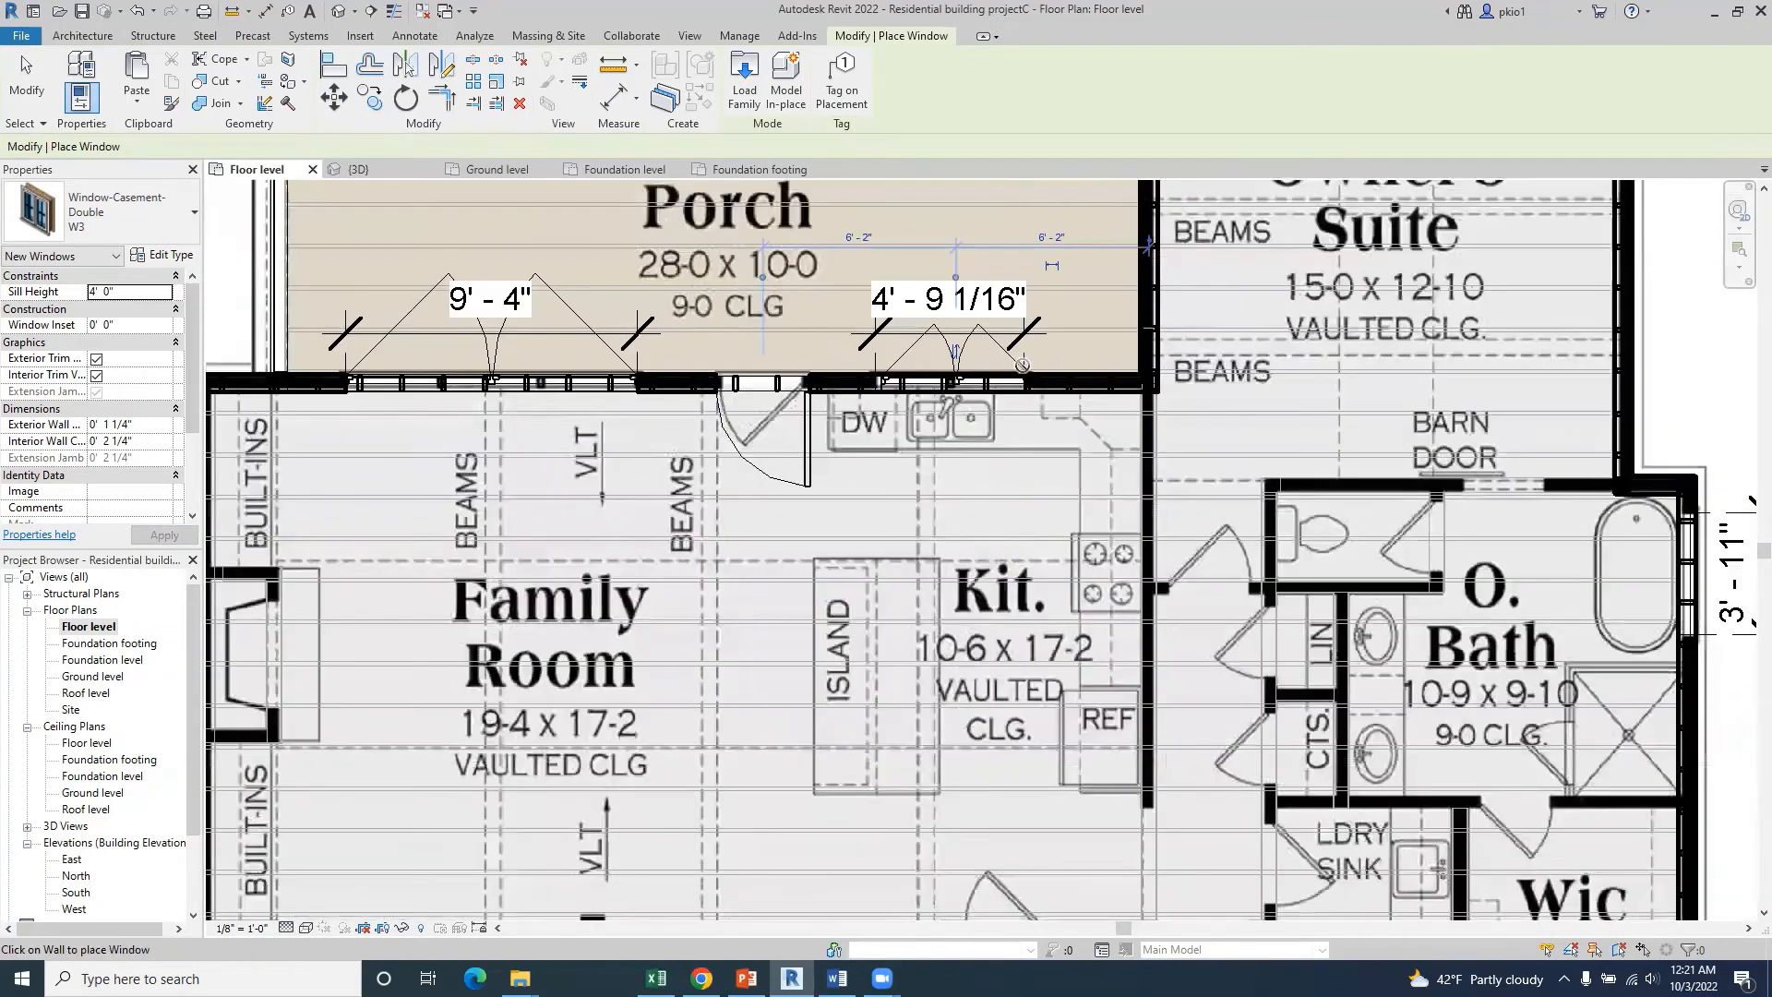
scroll(879, 363, "up", 3)
left_click(886, 363)
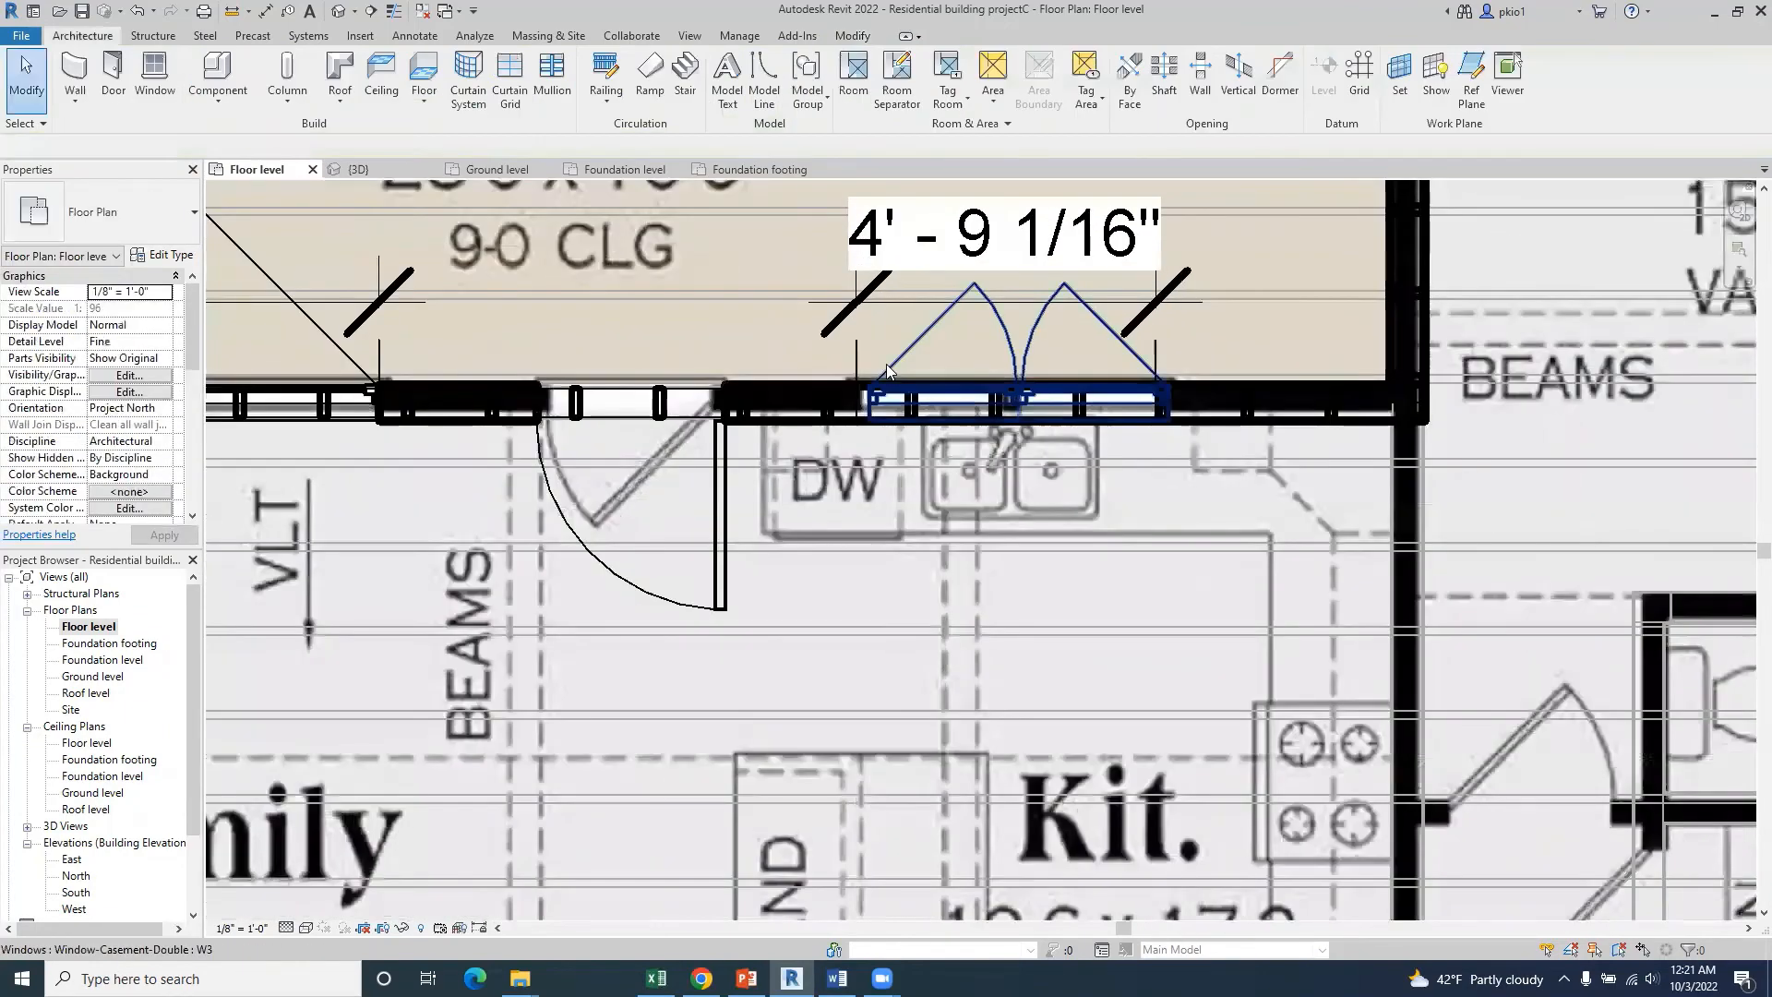
key("Escape")
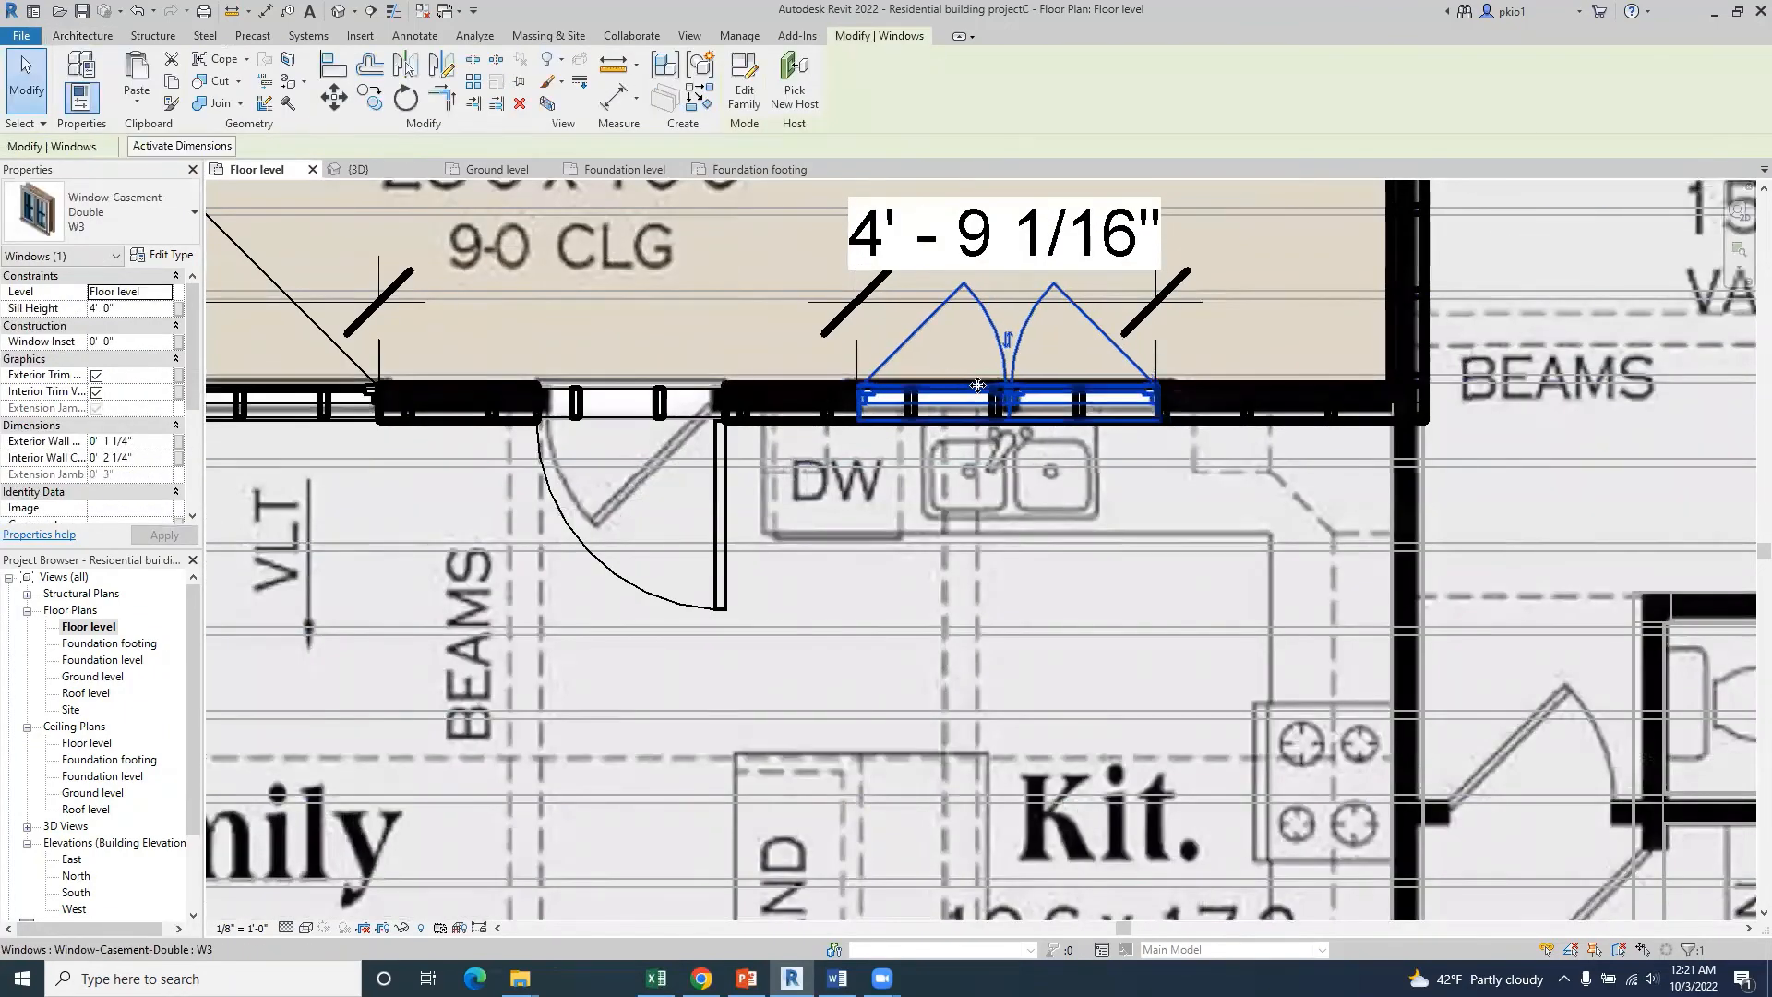
- Look over the window openings left on the floor plan and examine the dimensioned opening beside the Owner's Bath tub
scroll(963, 439, "down", 2)
scroll(964, 440, "down", 5)
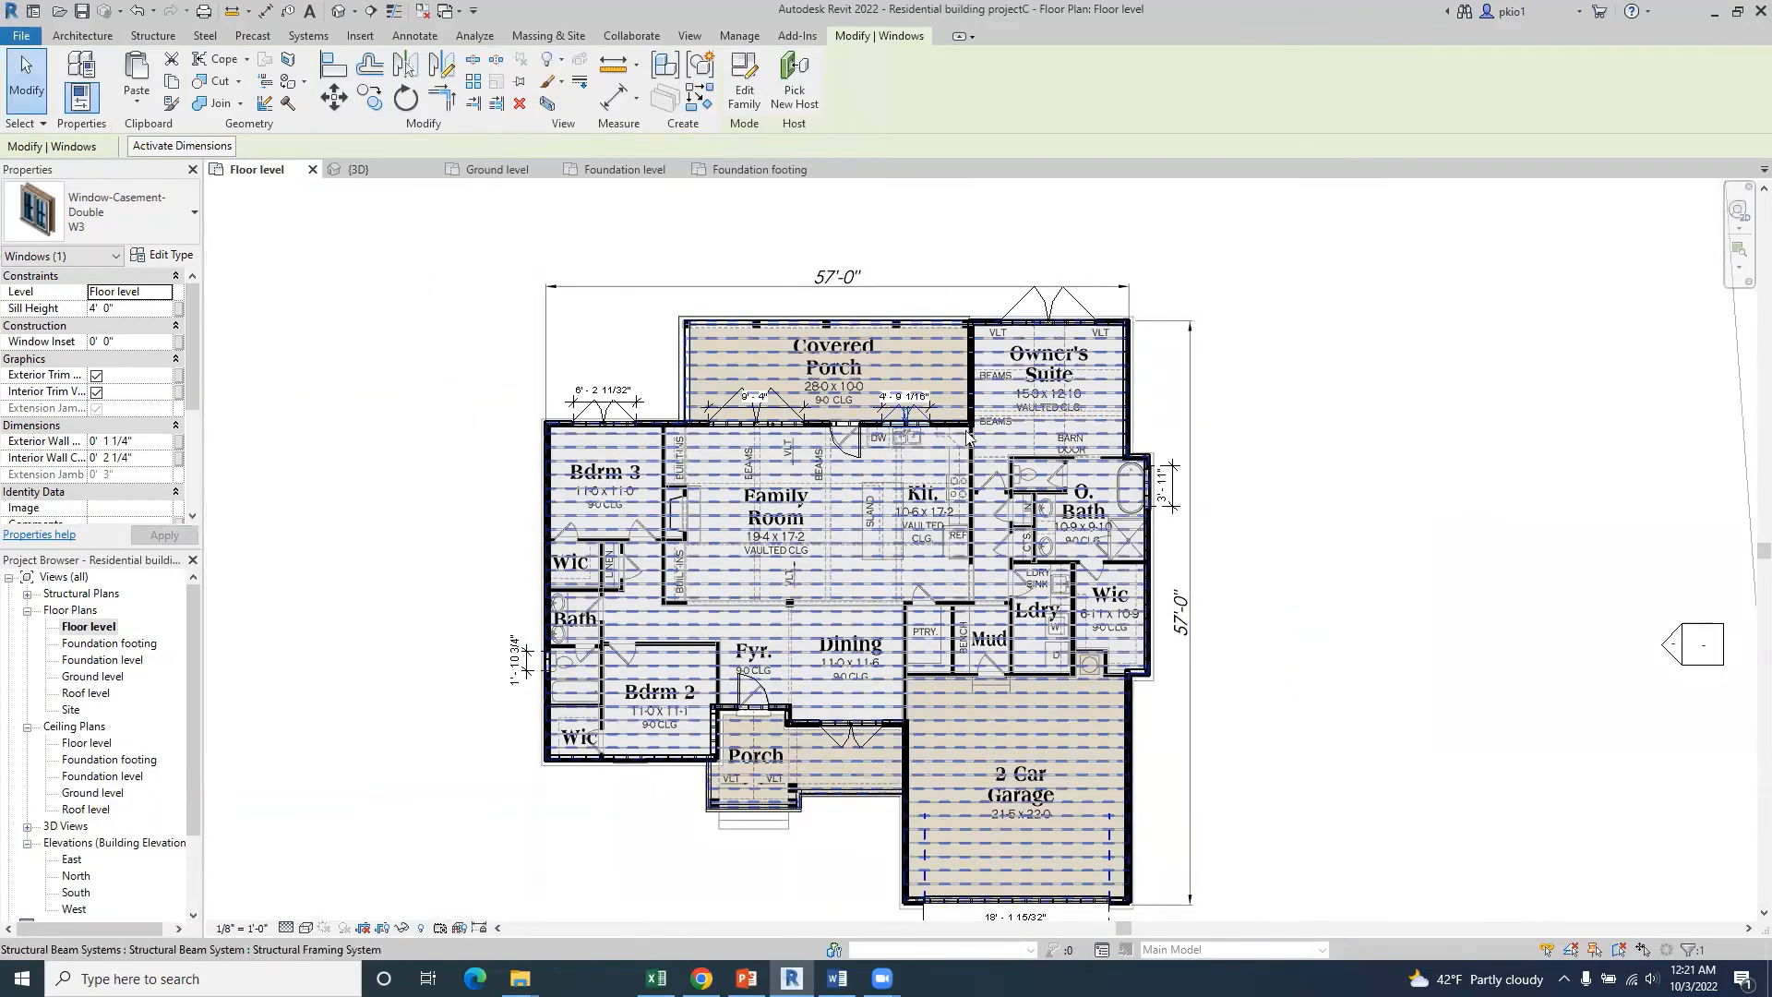
scroll(1196, 517, "up", 1)
scroll(1194, 513, "up", 1)
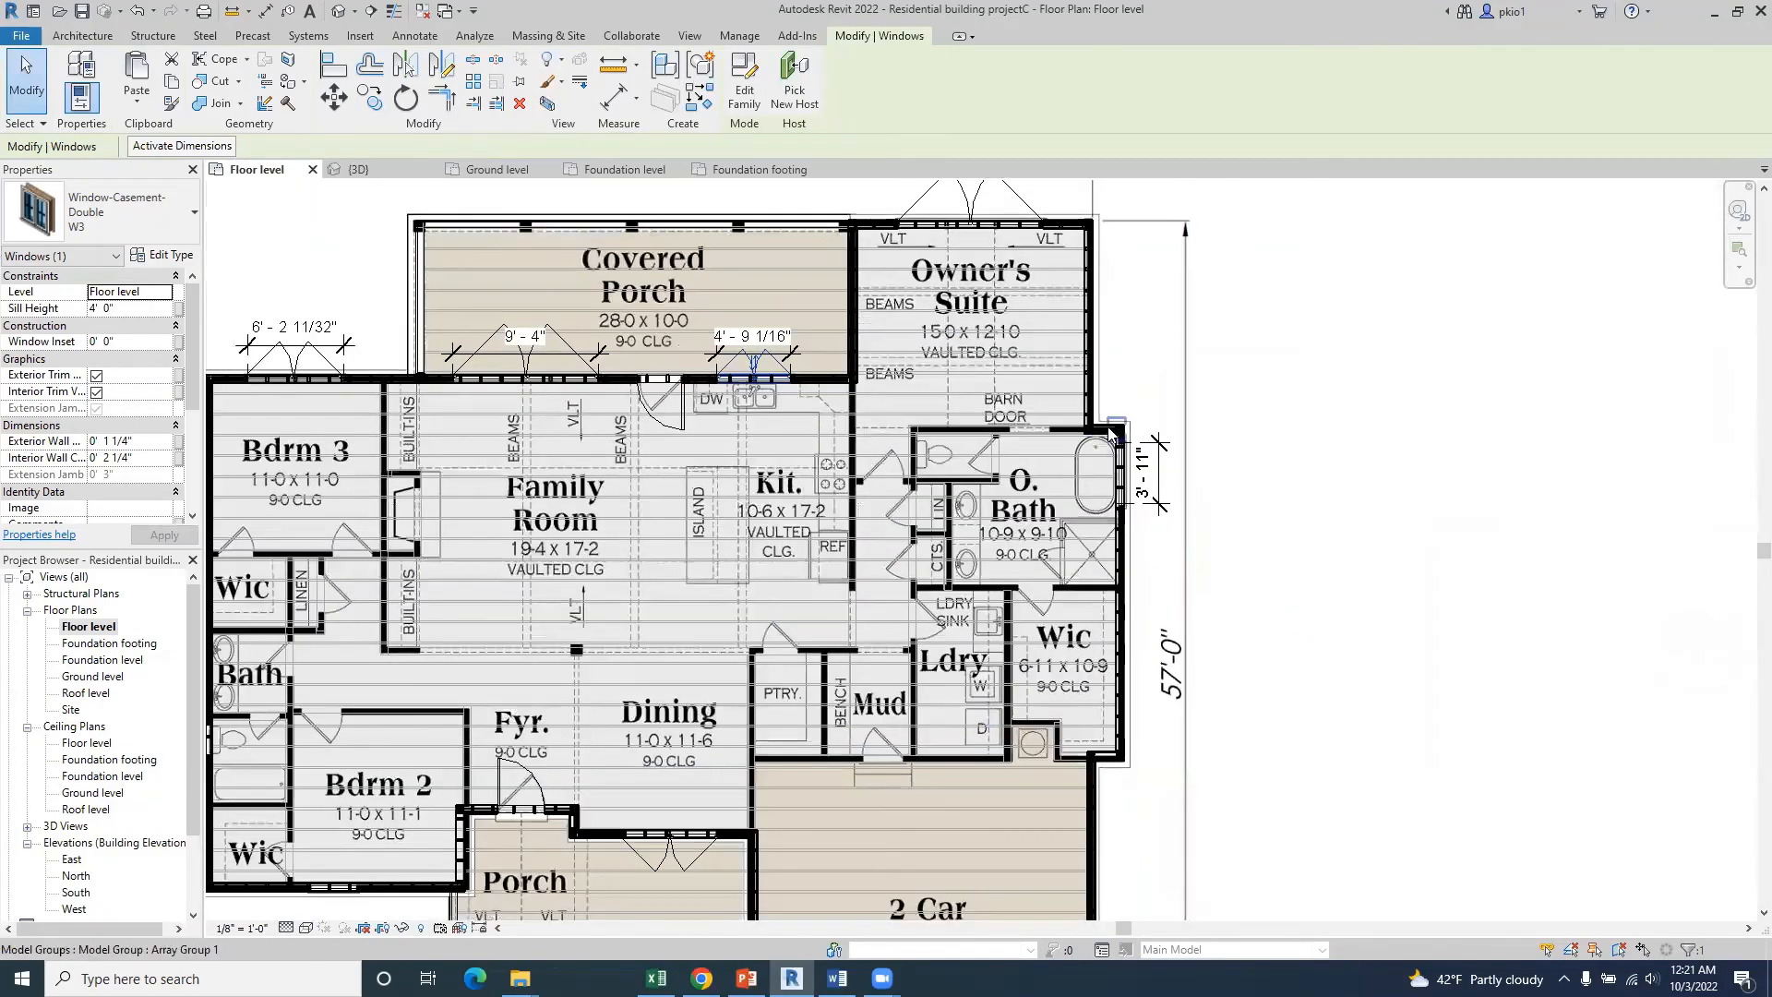
scroll(1108, 426, "down", 1)
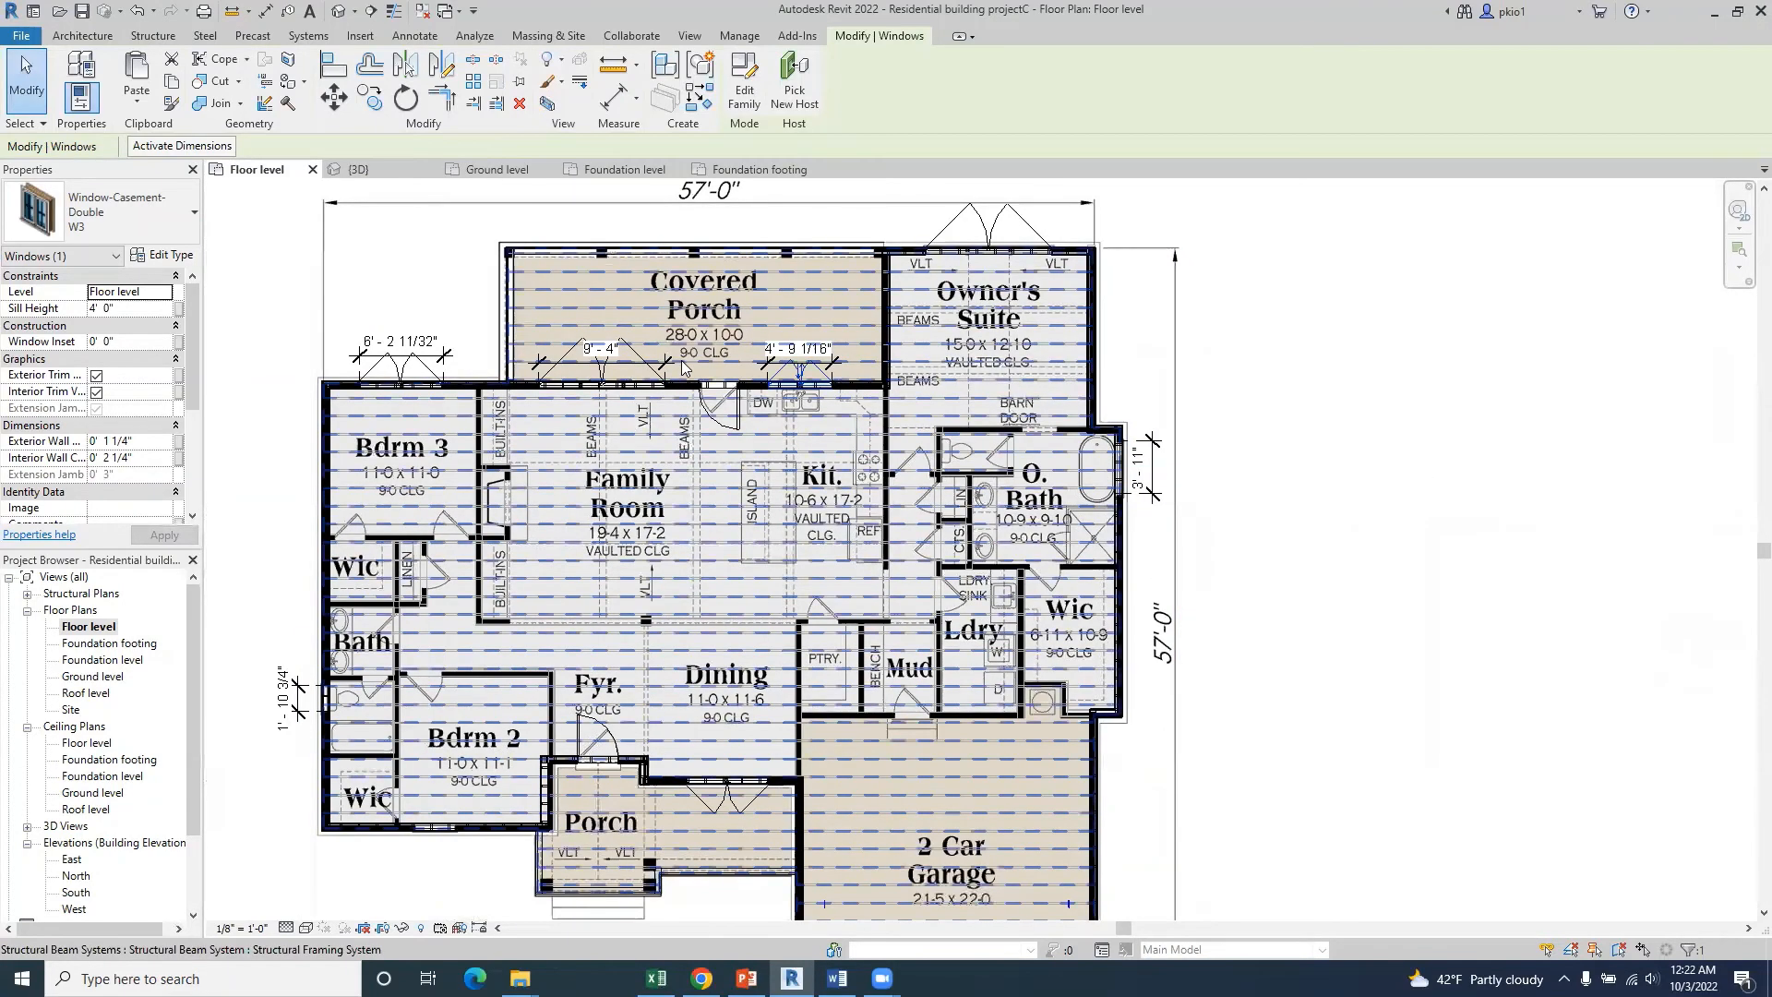
scroll(683, 368, "down", 2)
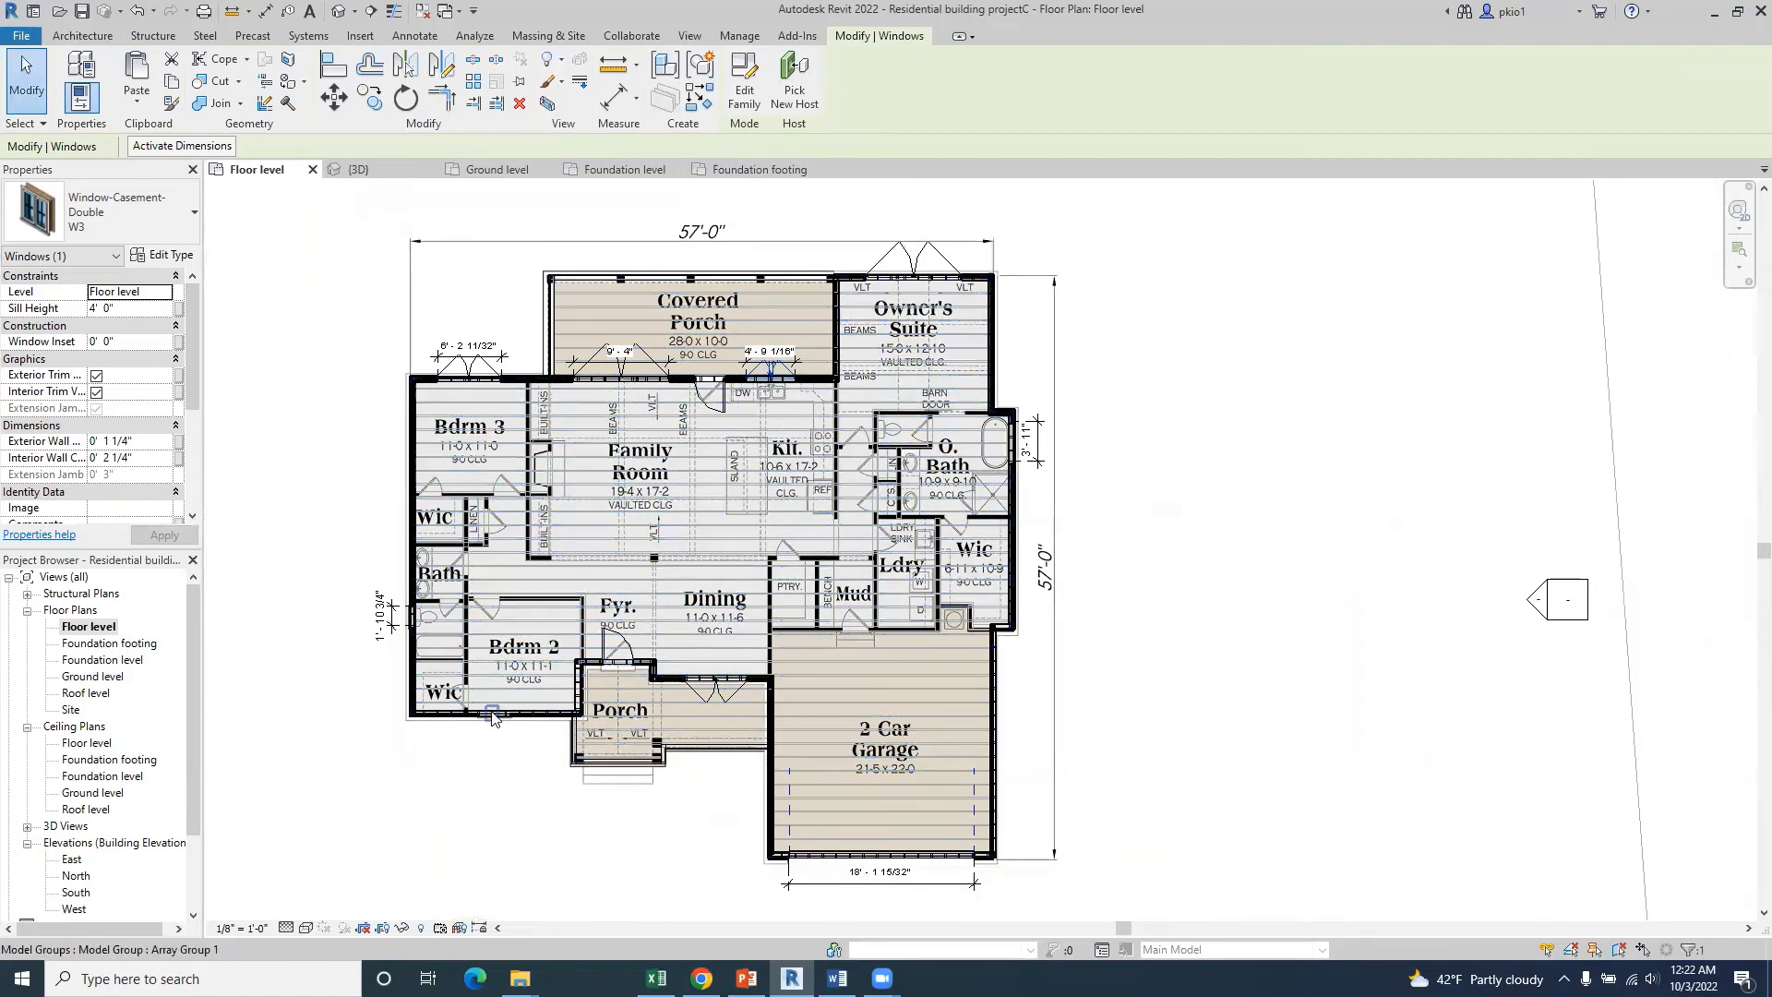
scroll(1025, 462, "up", 2)
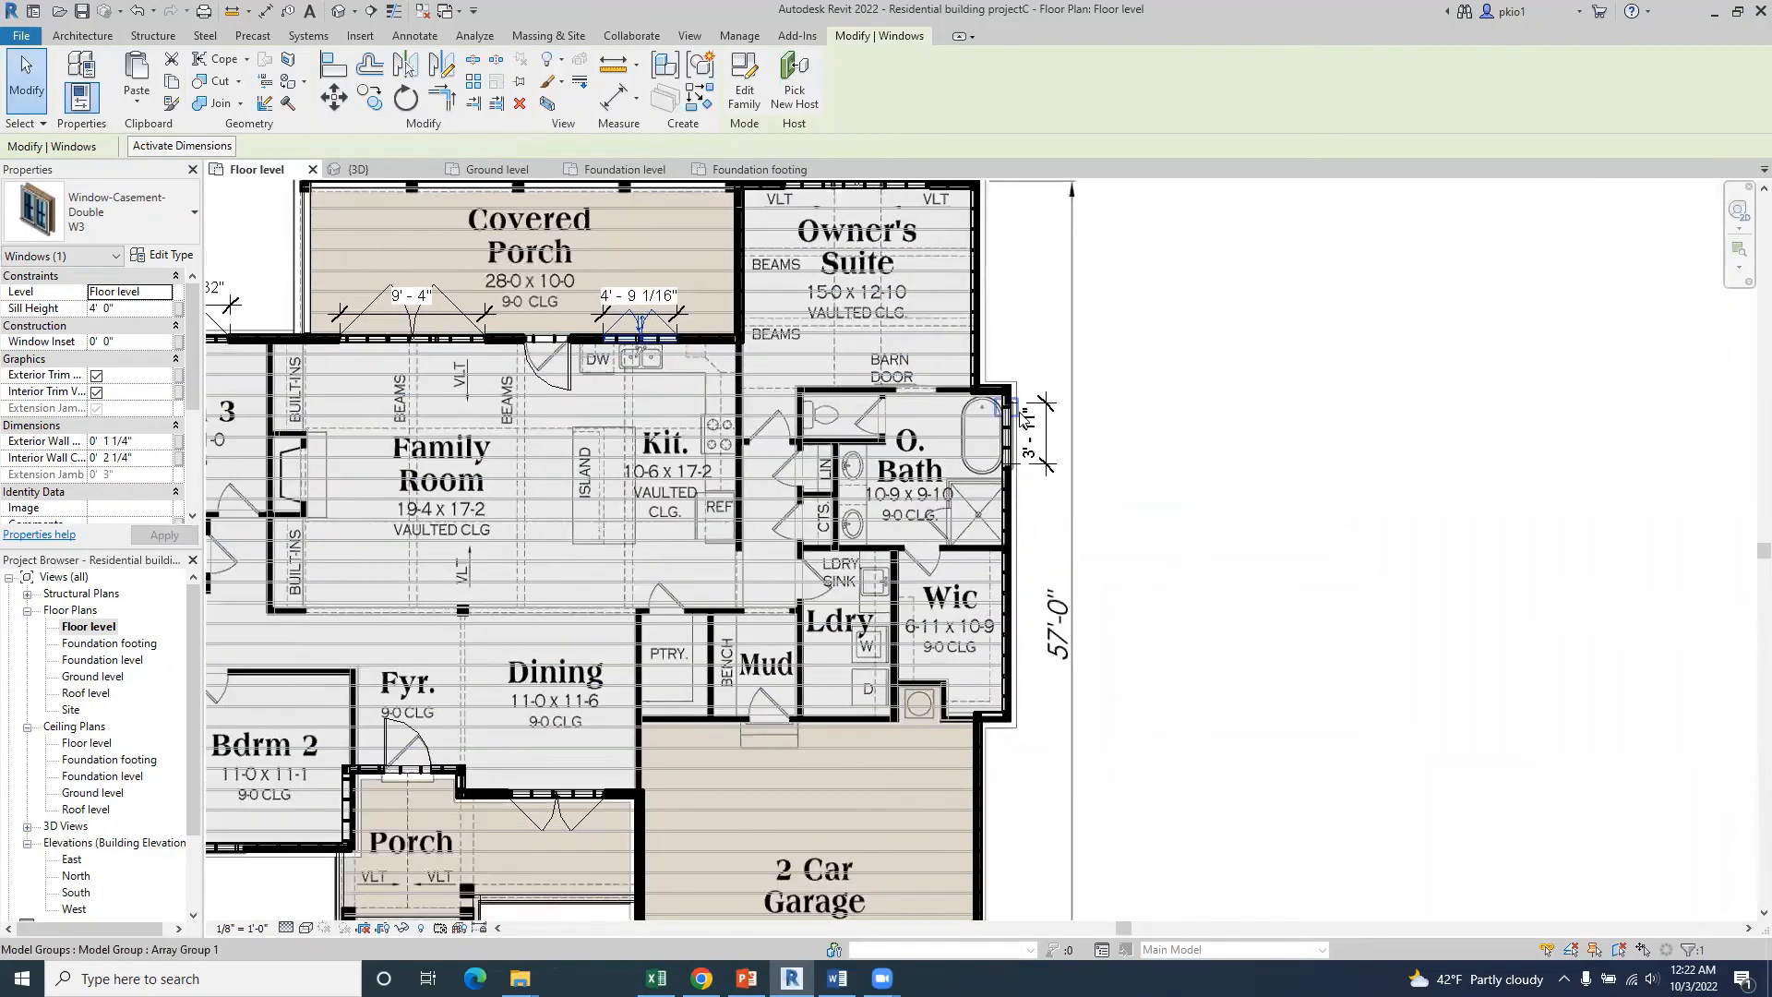
scroll(1024, 417, "up", 3)
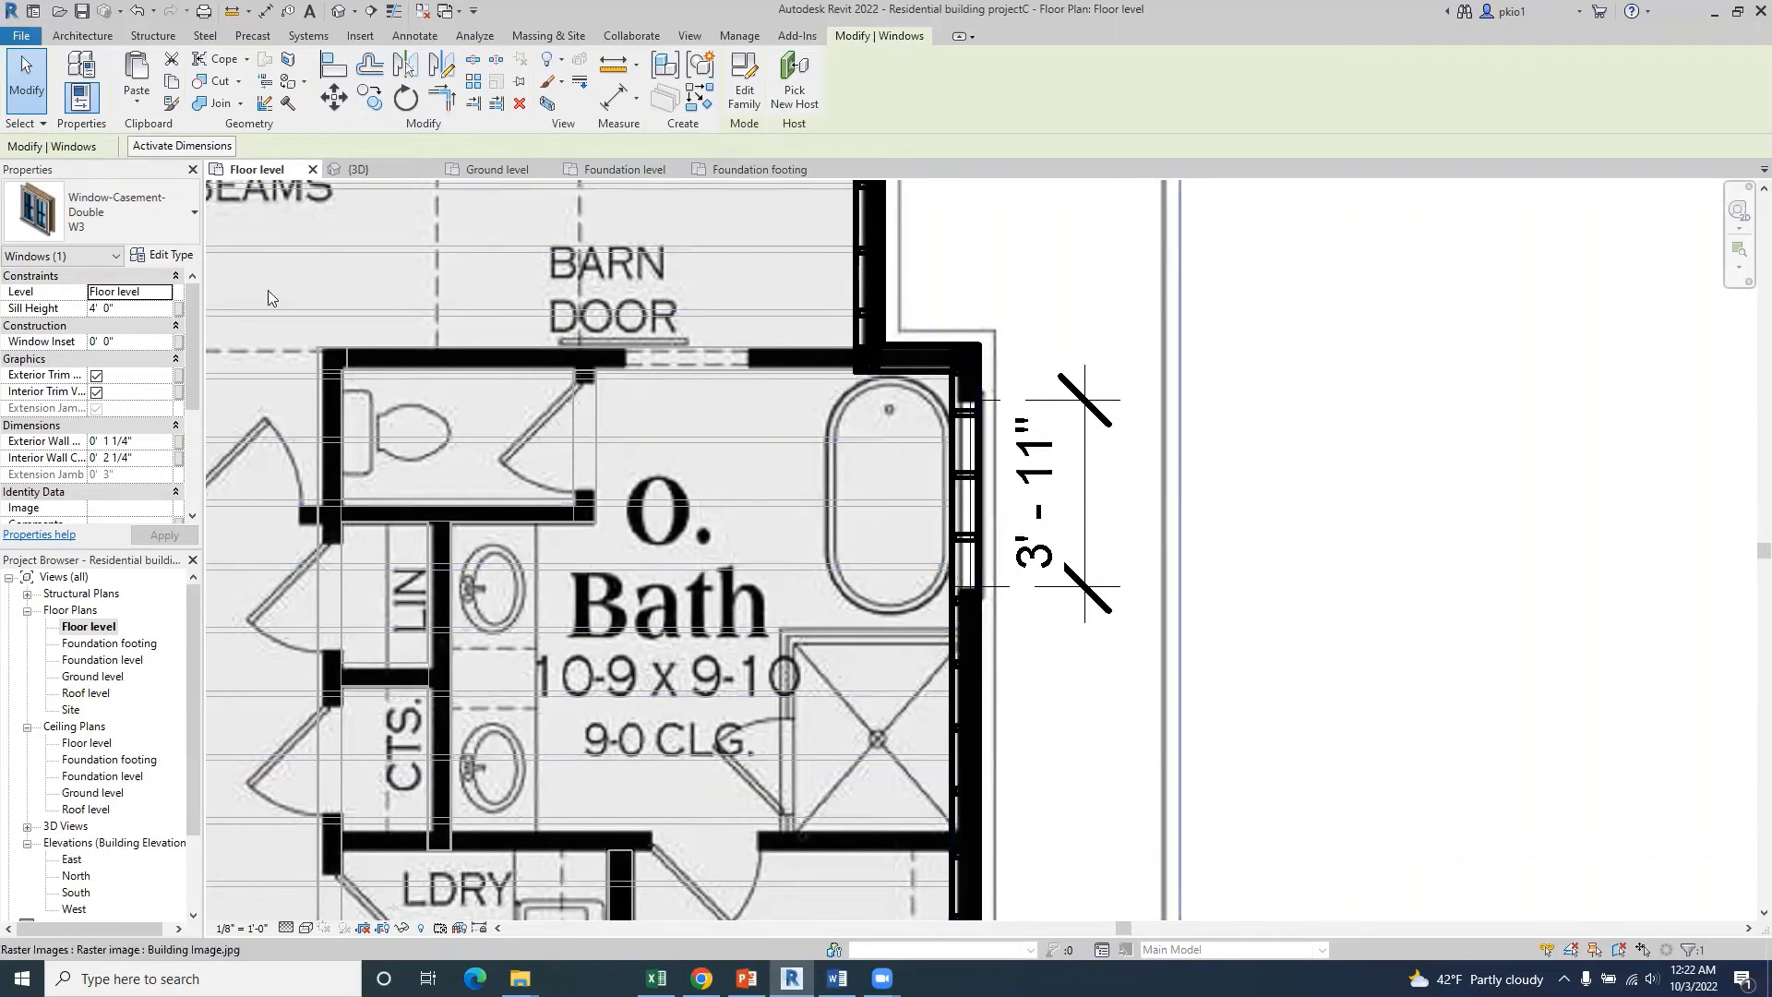
- Switch the selected kitchen window to Window-Casement-Double 48" x 60" and duplicate that type under the name W4
left_click(188, 221)
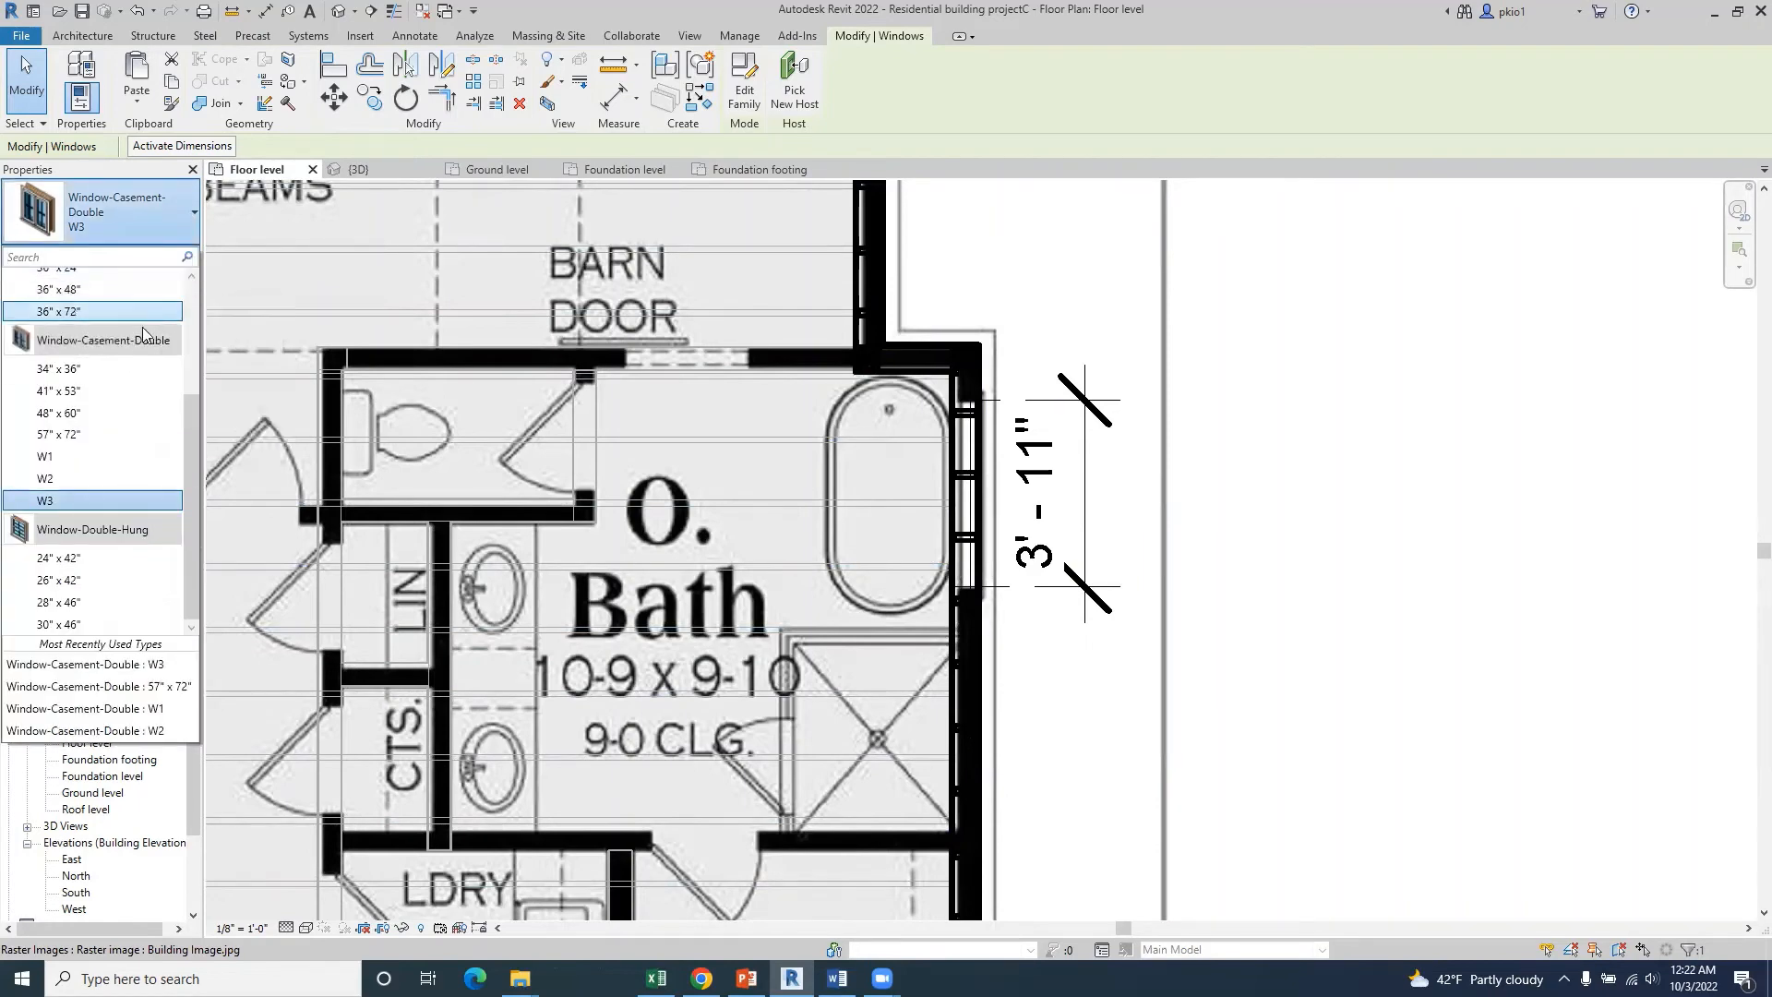
left_click(57, 410)
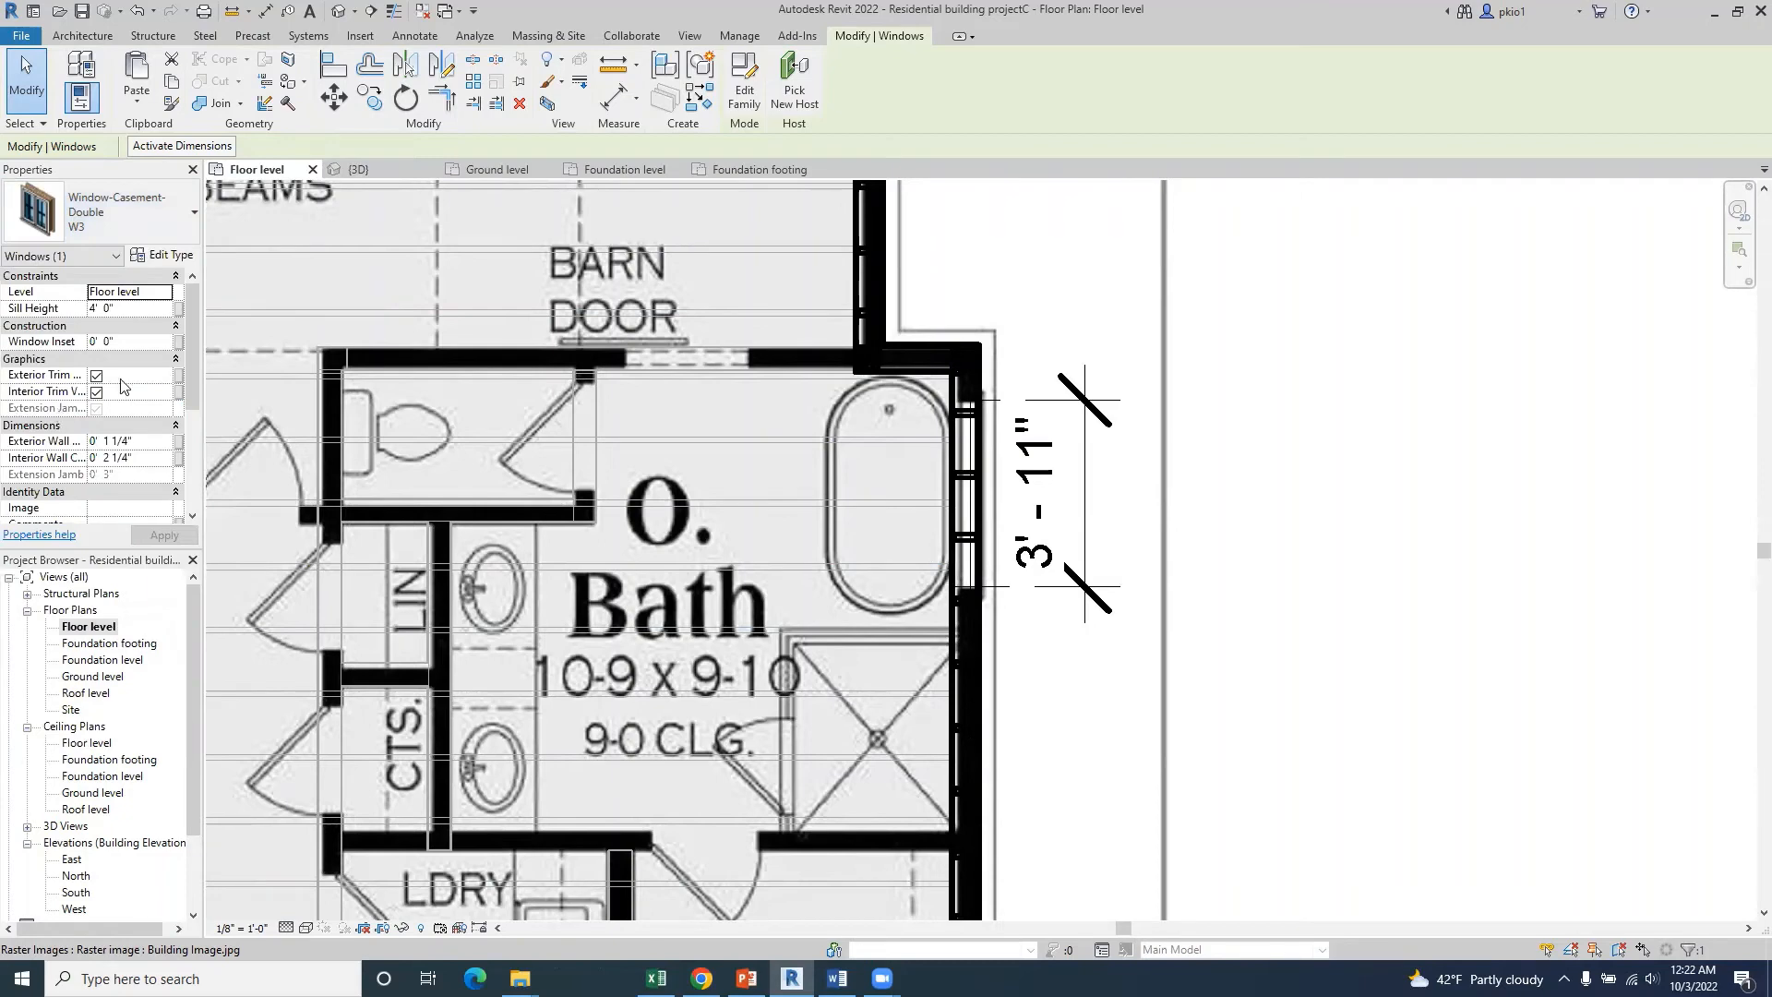
left_click(166, 260)
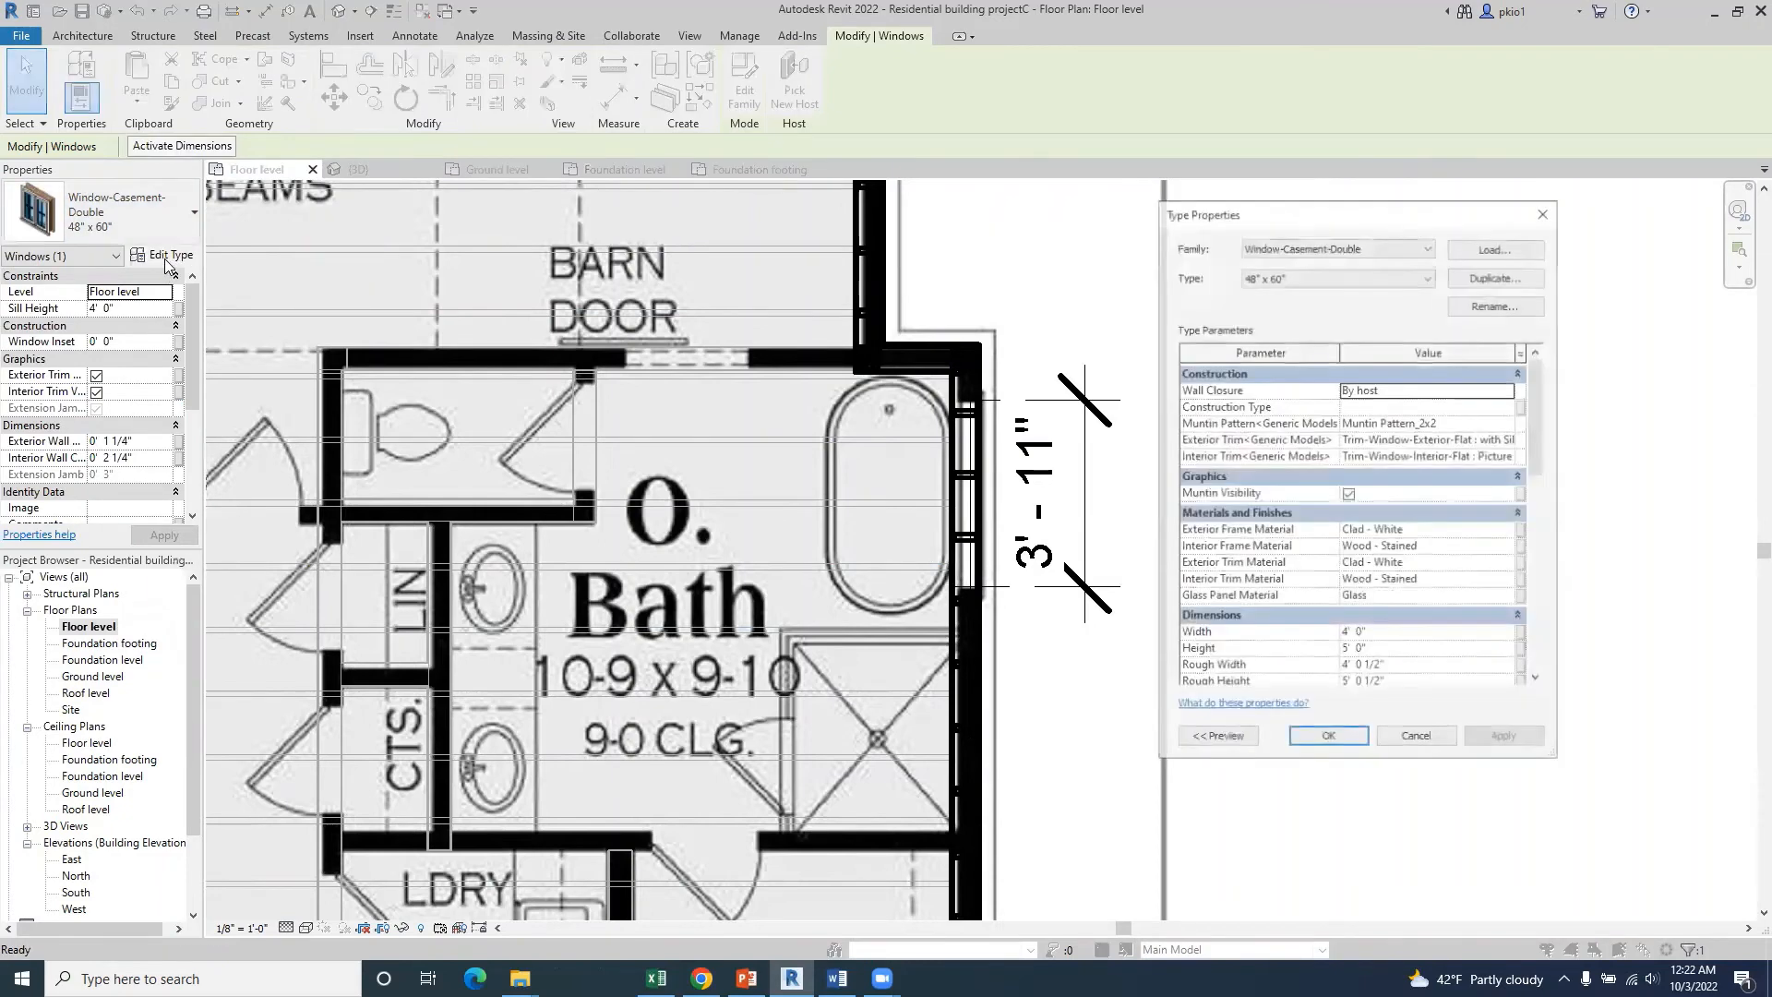
left_click(1495, 278)
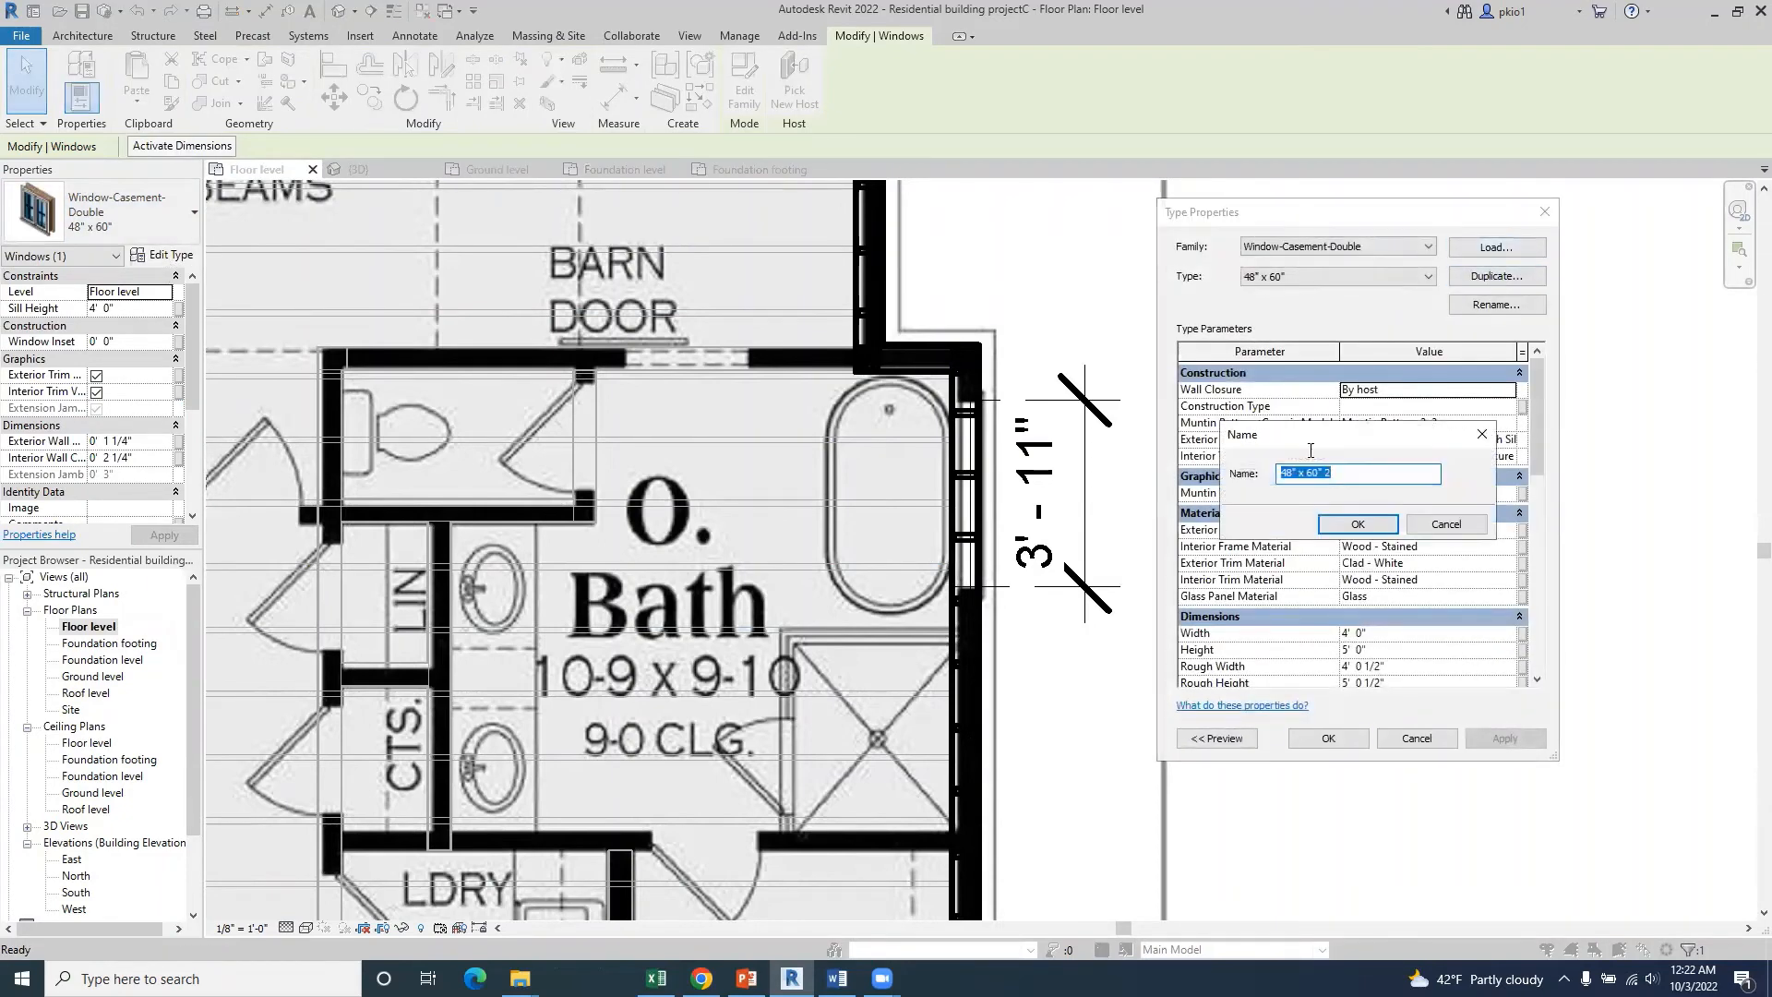
type("W4")
left_click(1388, 528)
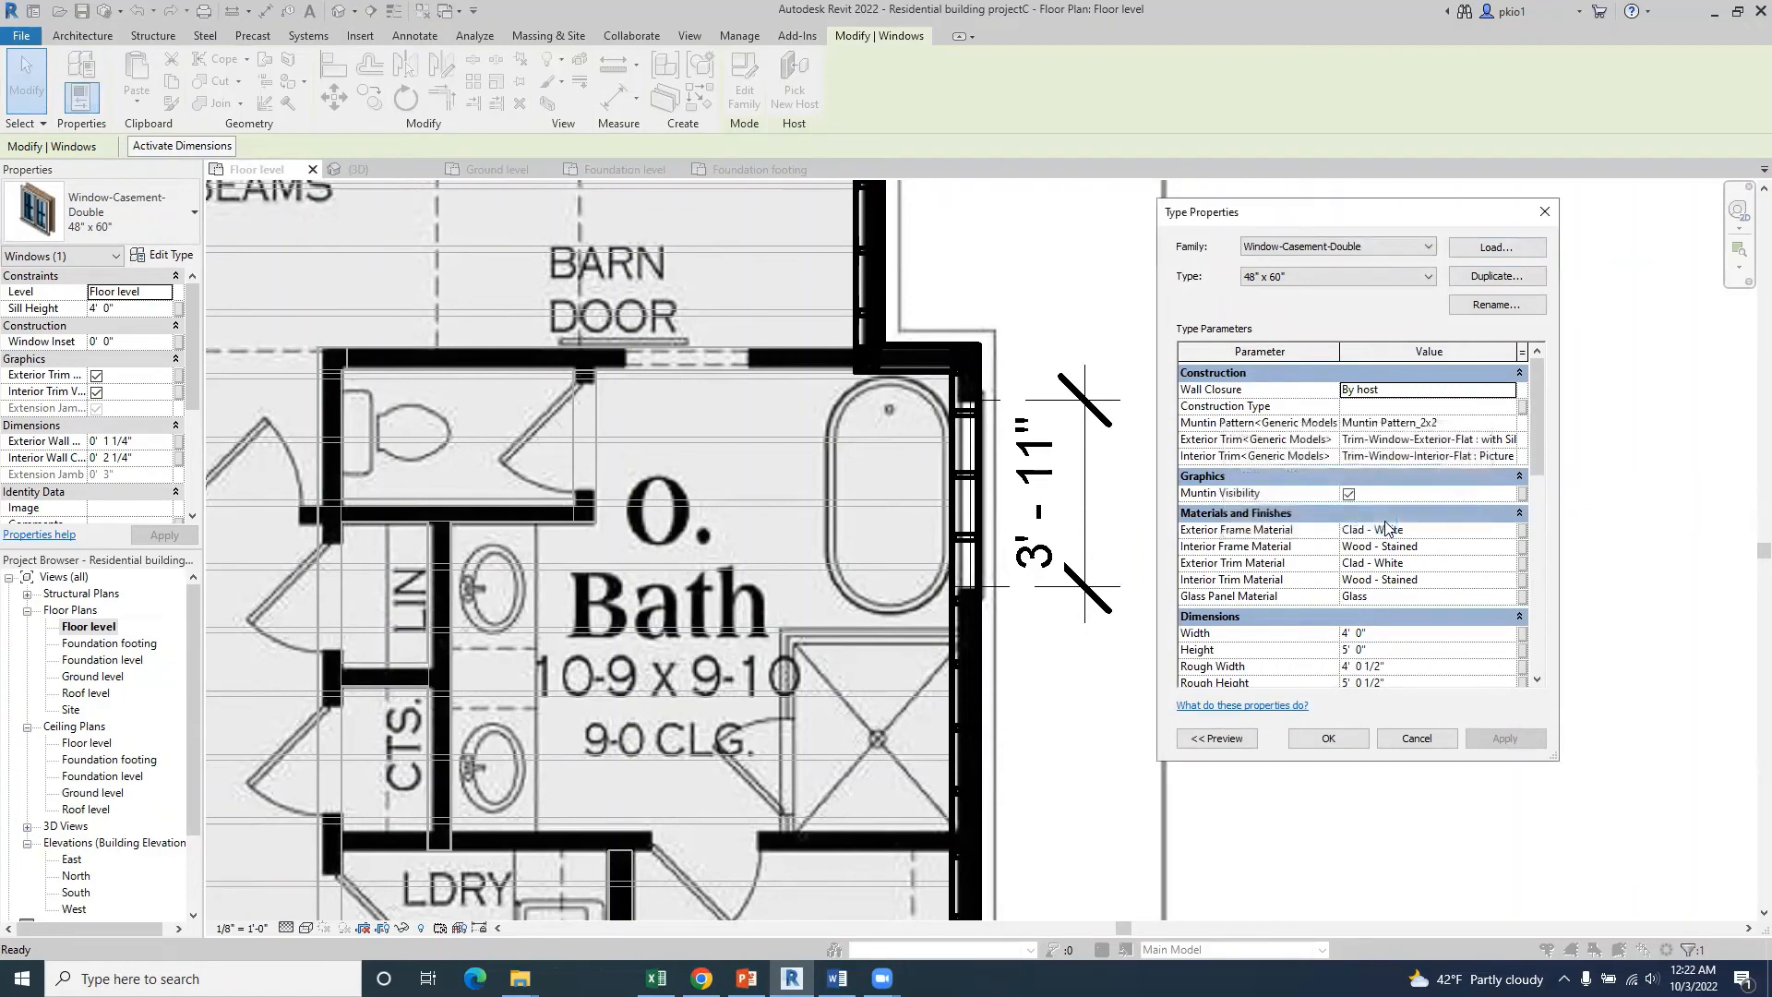
- Set window type W4's height to 2' 0", accept the type properties, and set the selected window's sill height to 5' 0"
scroll(1396, 526, "down", 1)
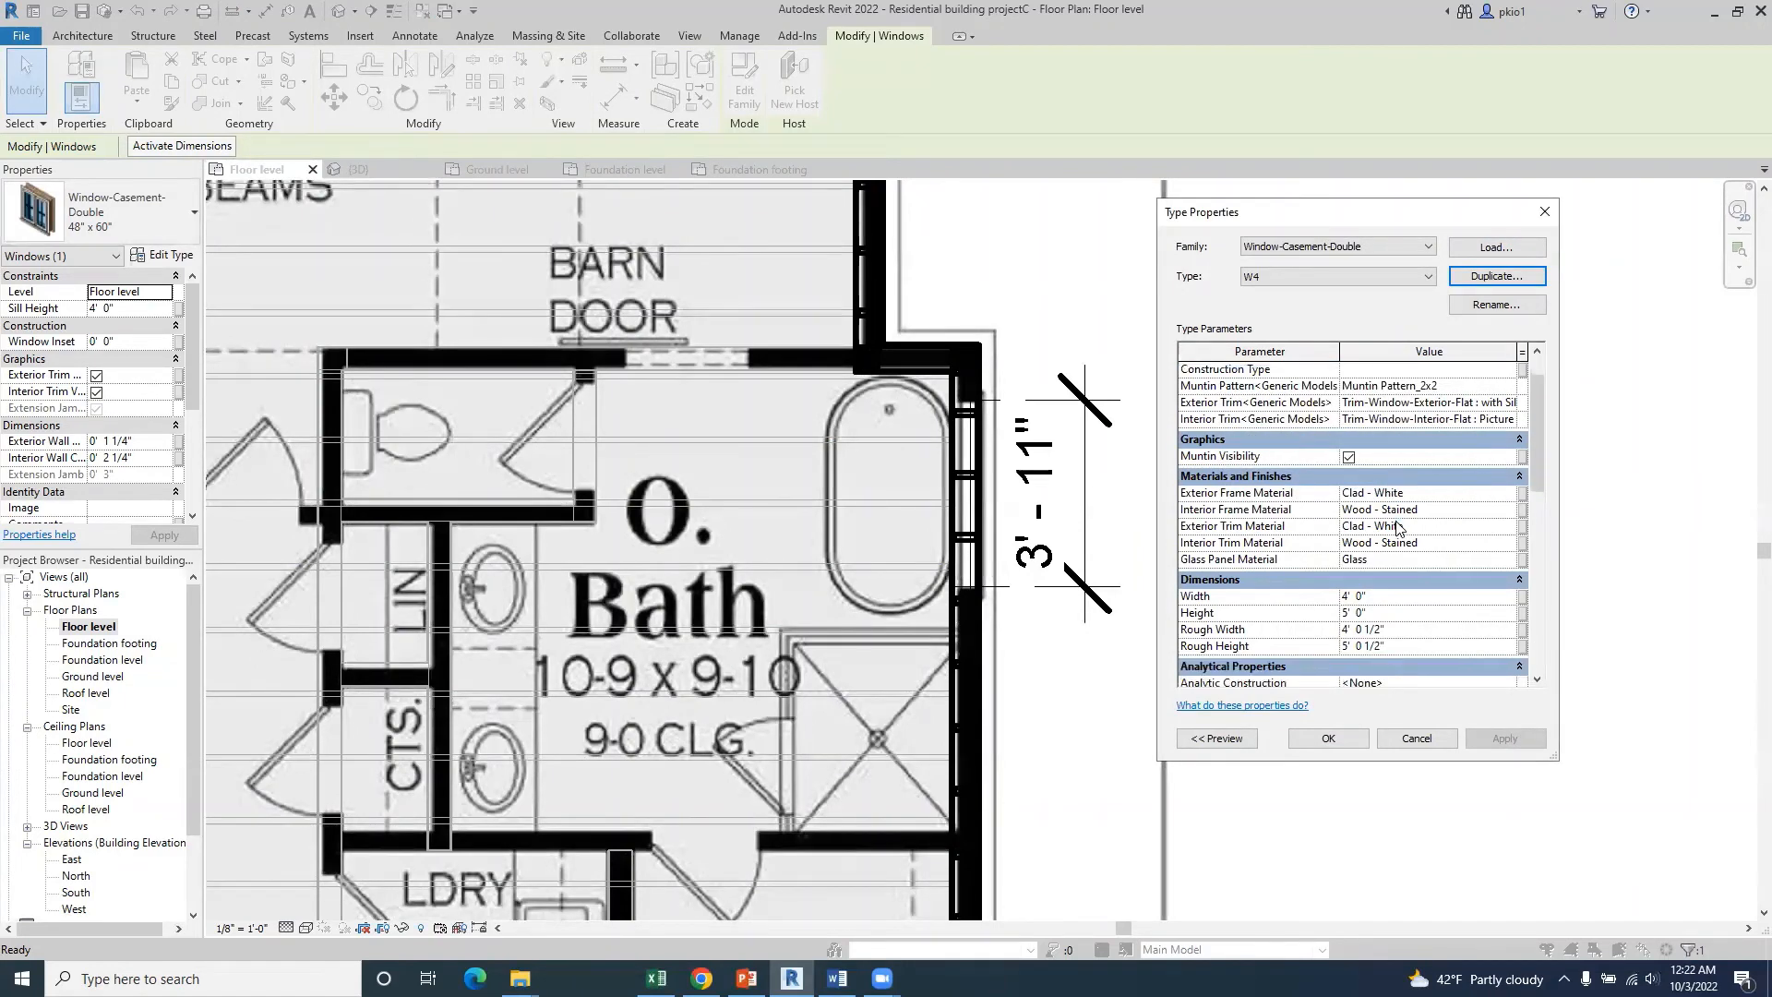
left_click(1348, 613)
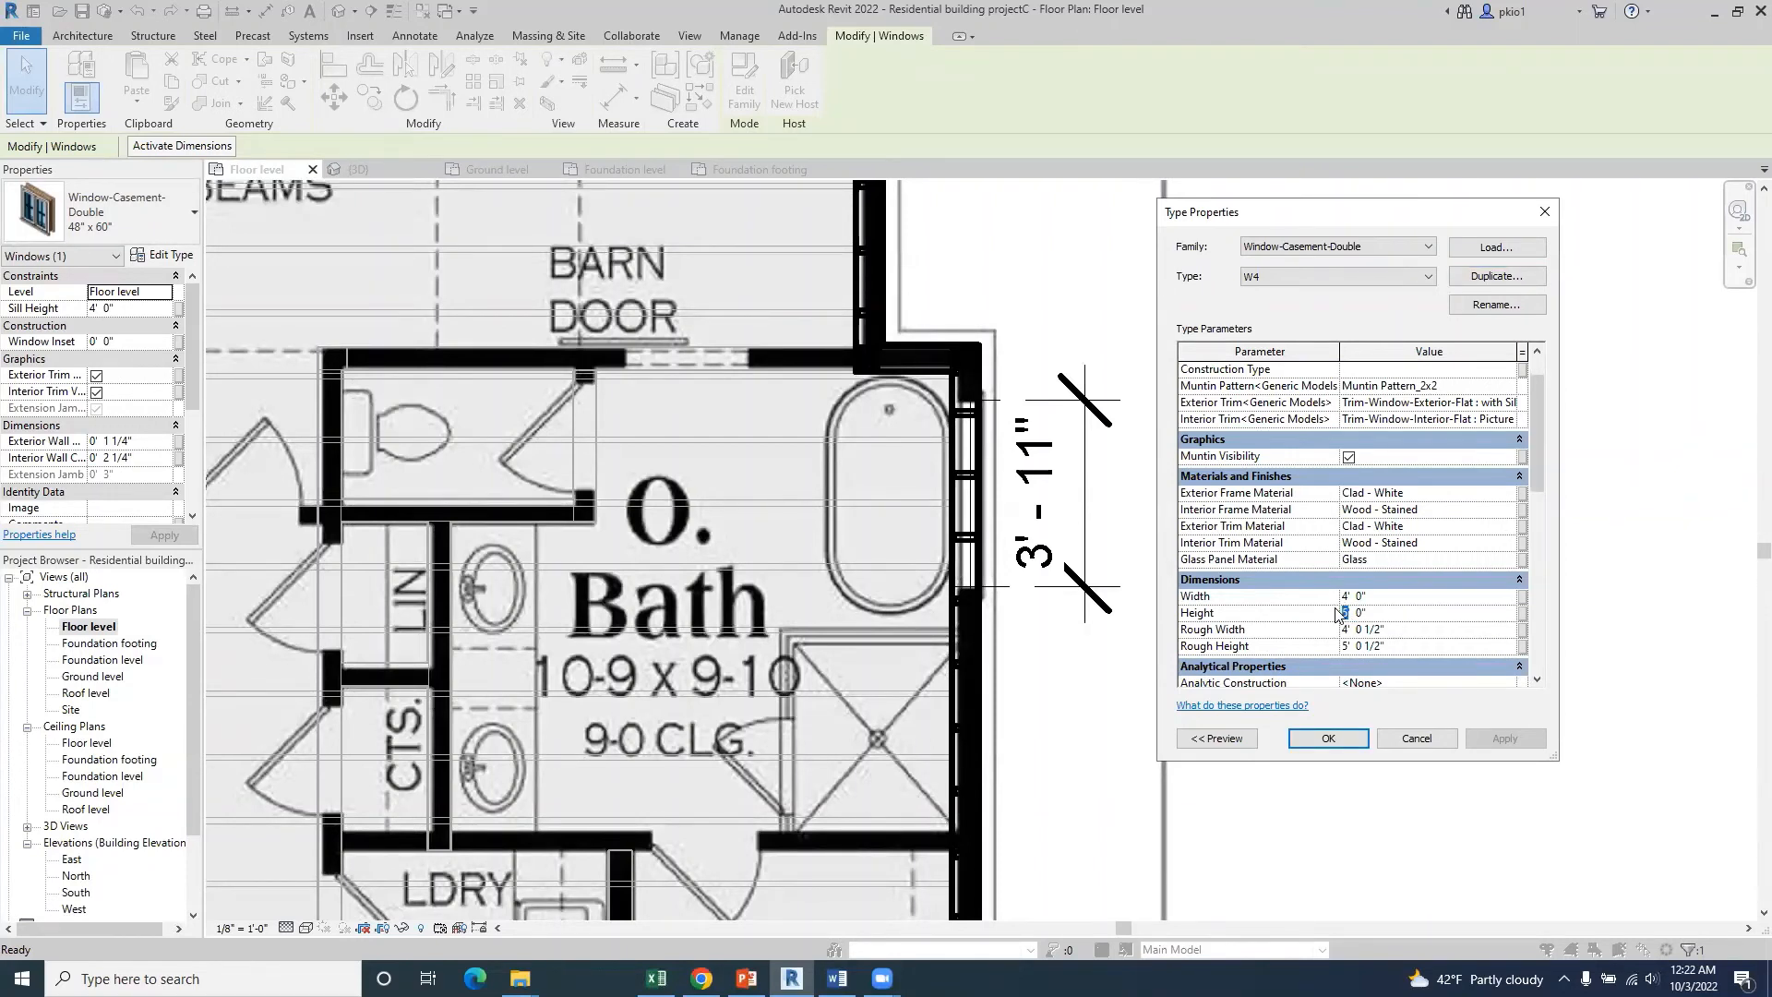
type("2")
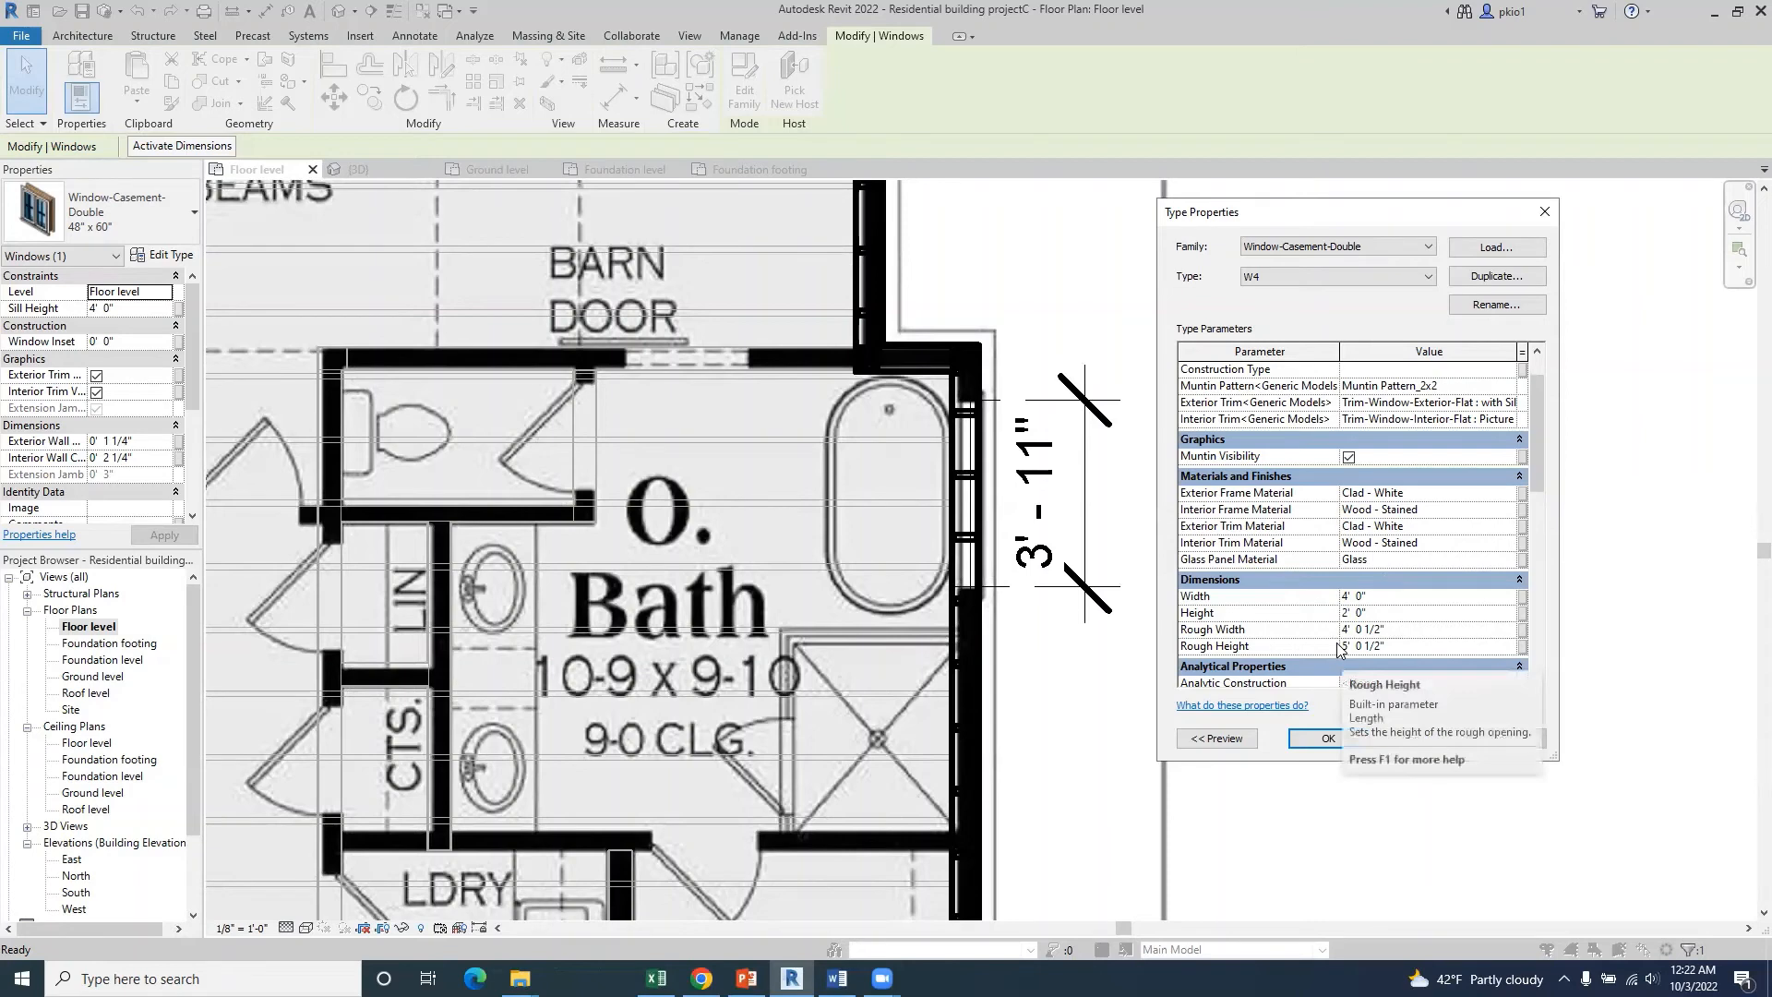
left_click(1330, 738)
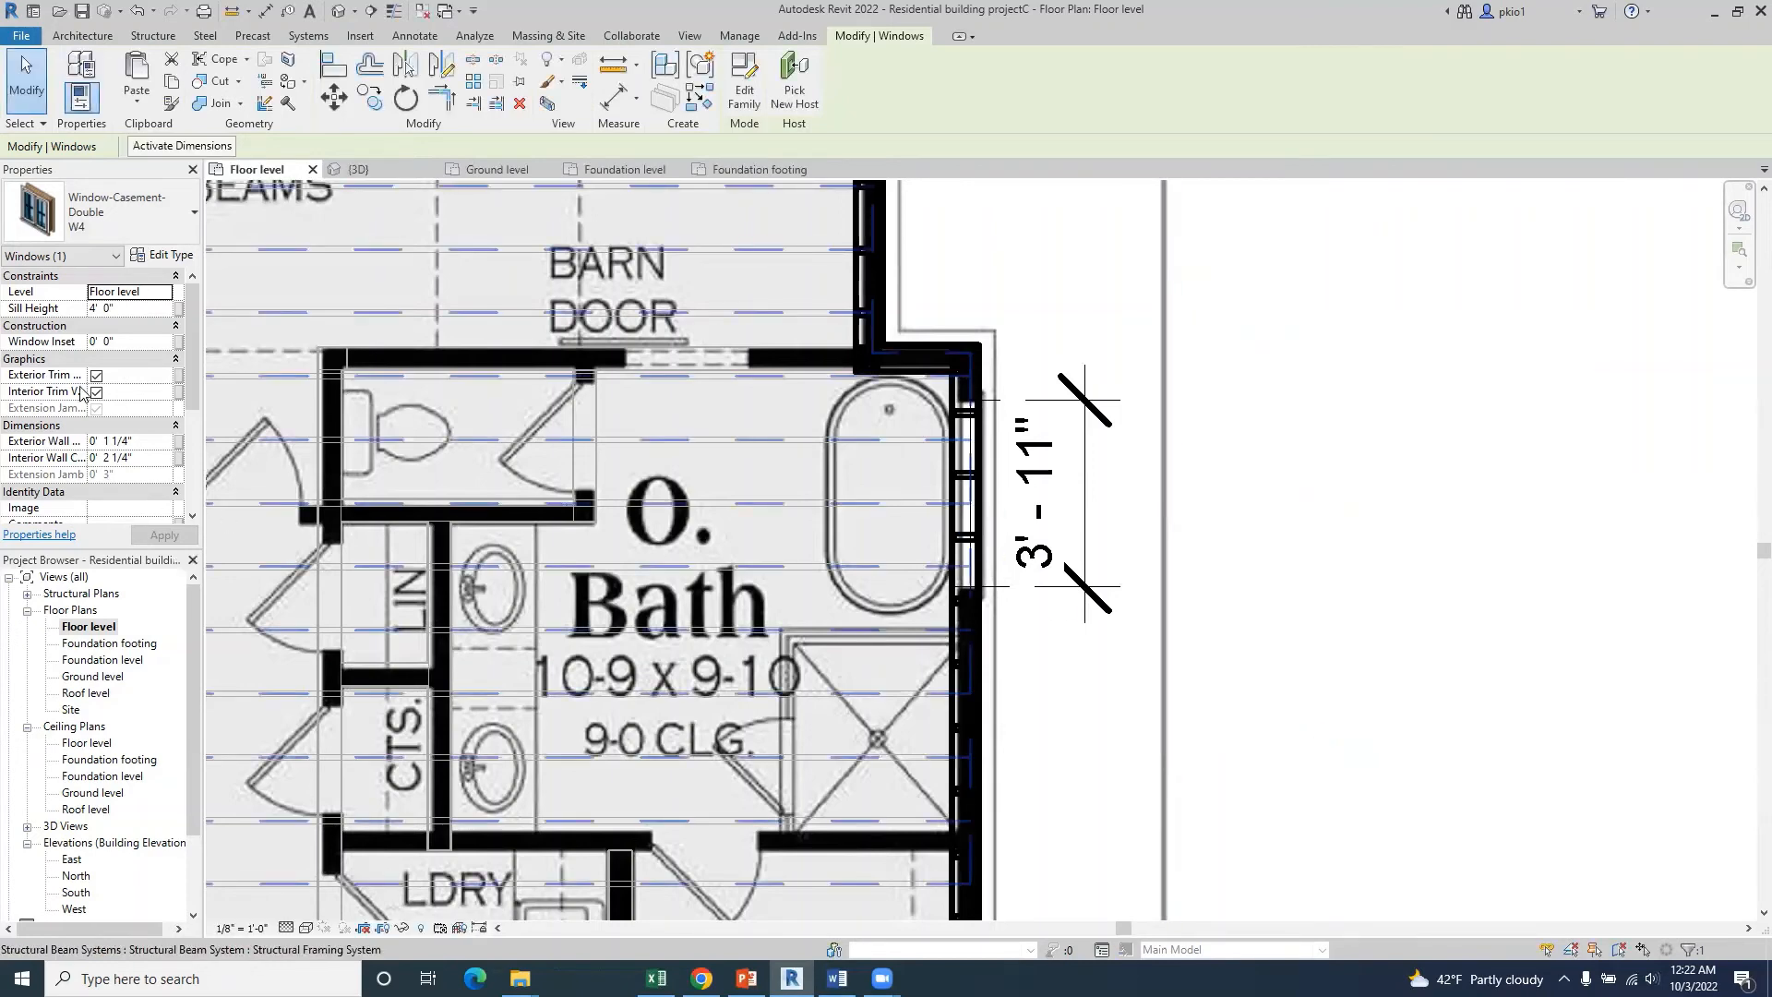
left_click(93, 308)
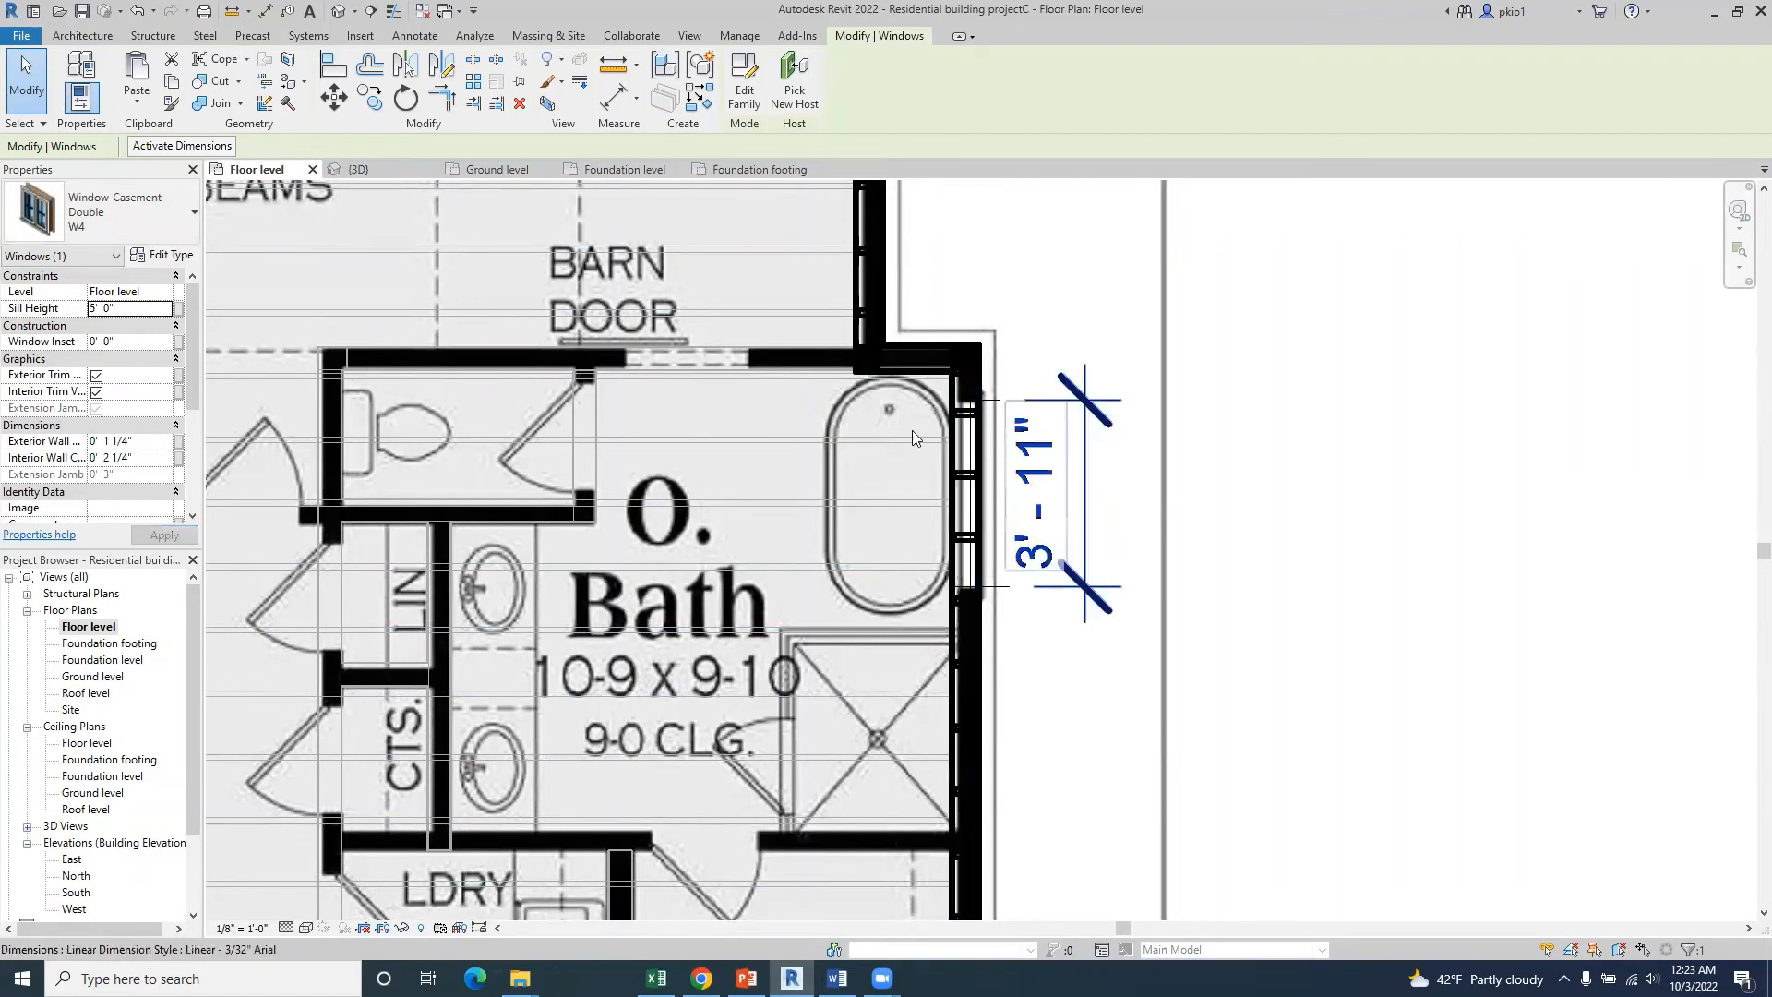
left_click(99, 35)
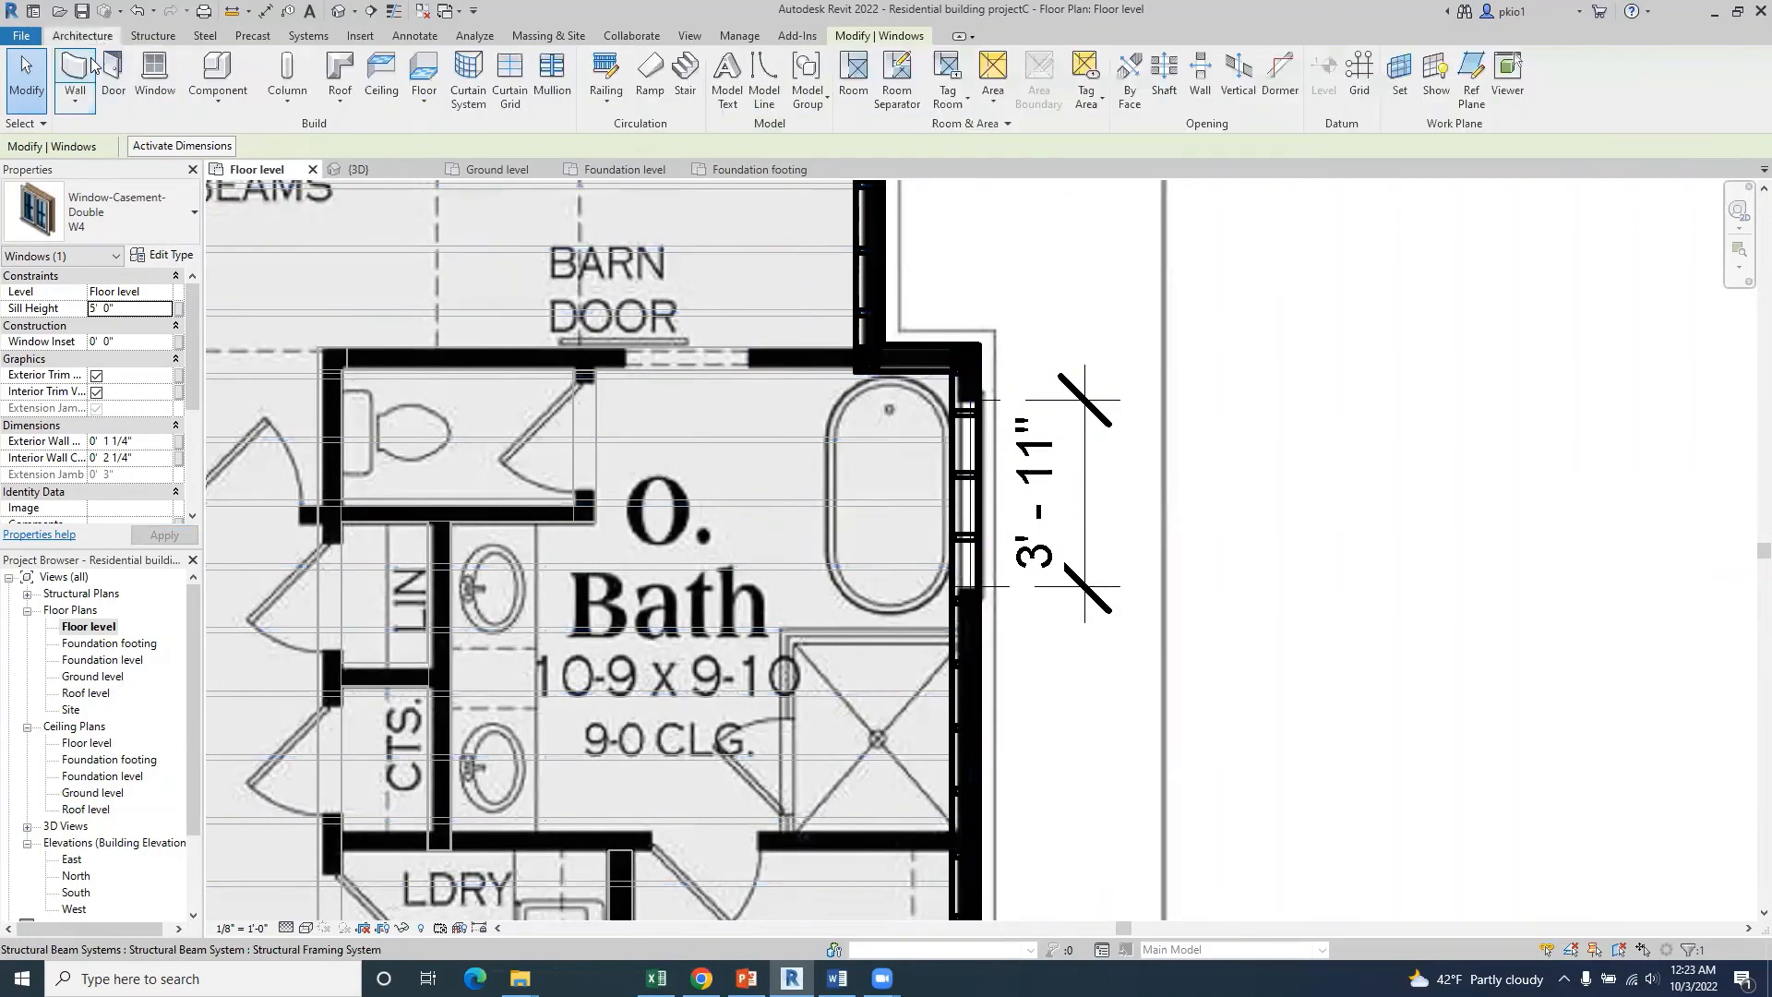
left_click(152, 78)
scroll(1345, 572, "down", 5)
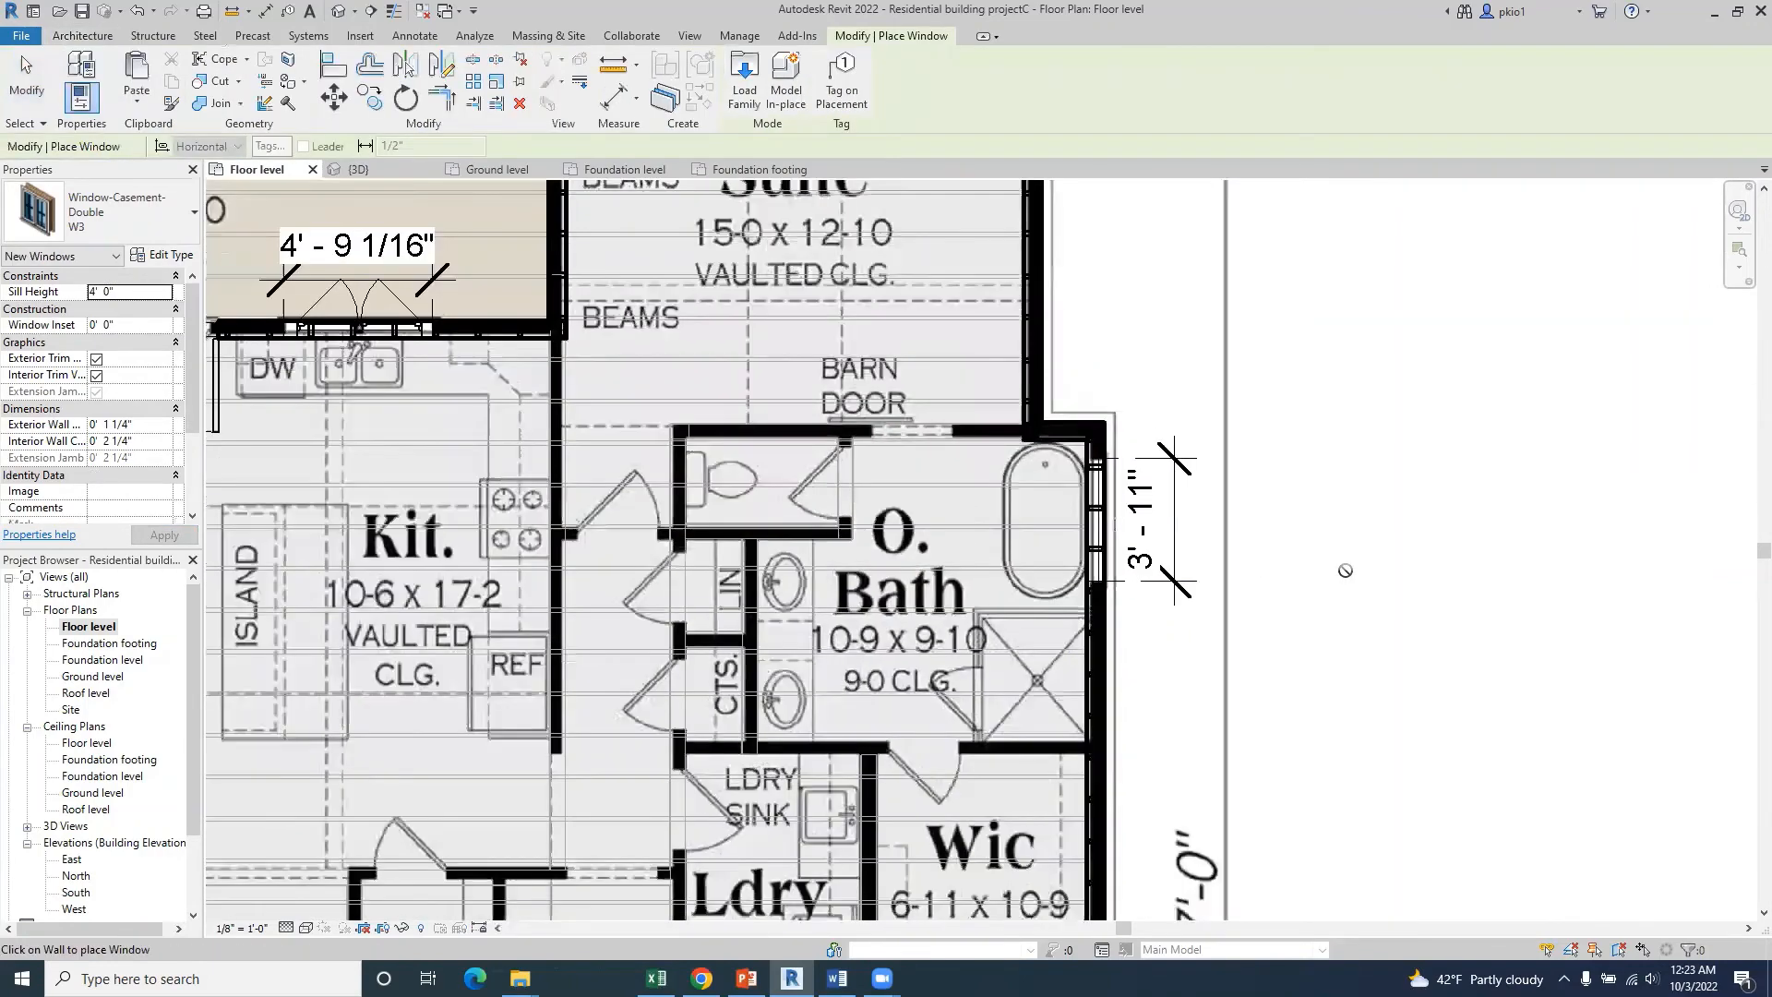
scroll(1345, 573, "down", 2)
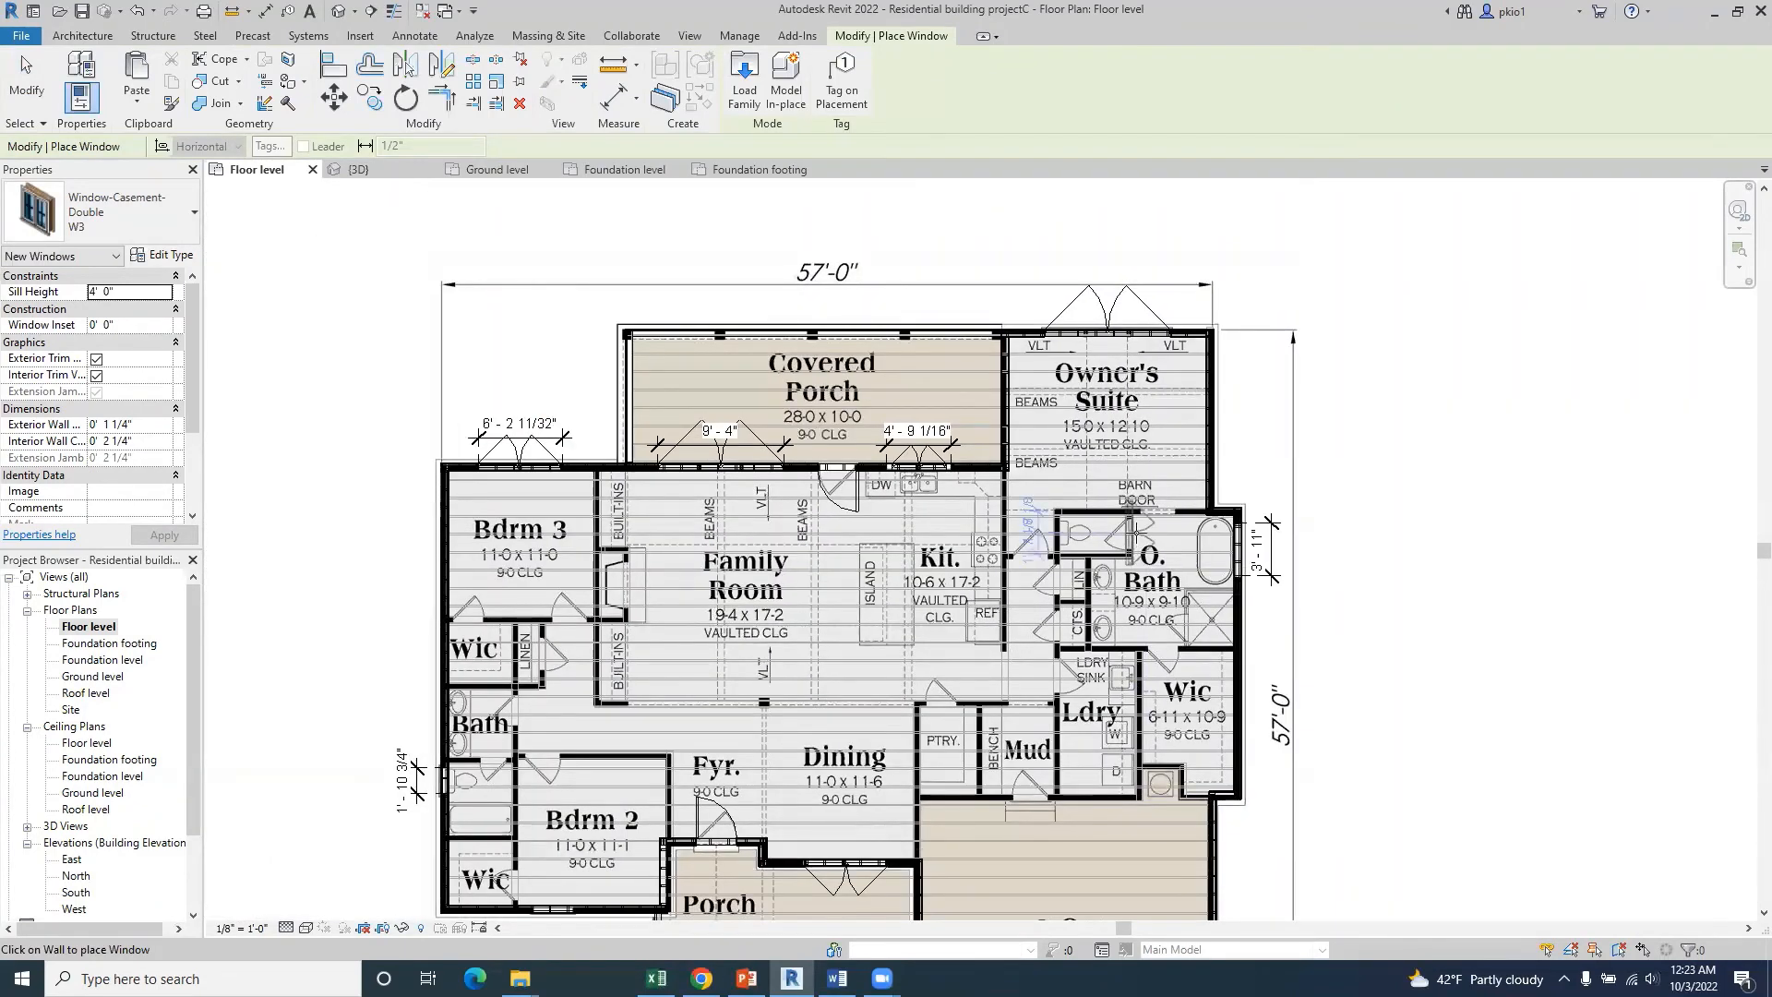
scroll(1006, 480, "up", 4)
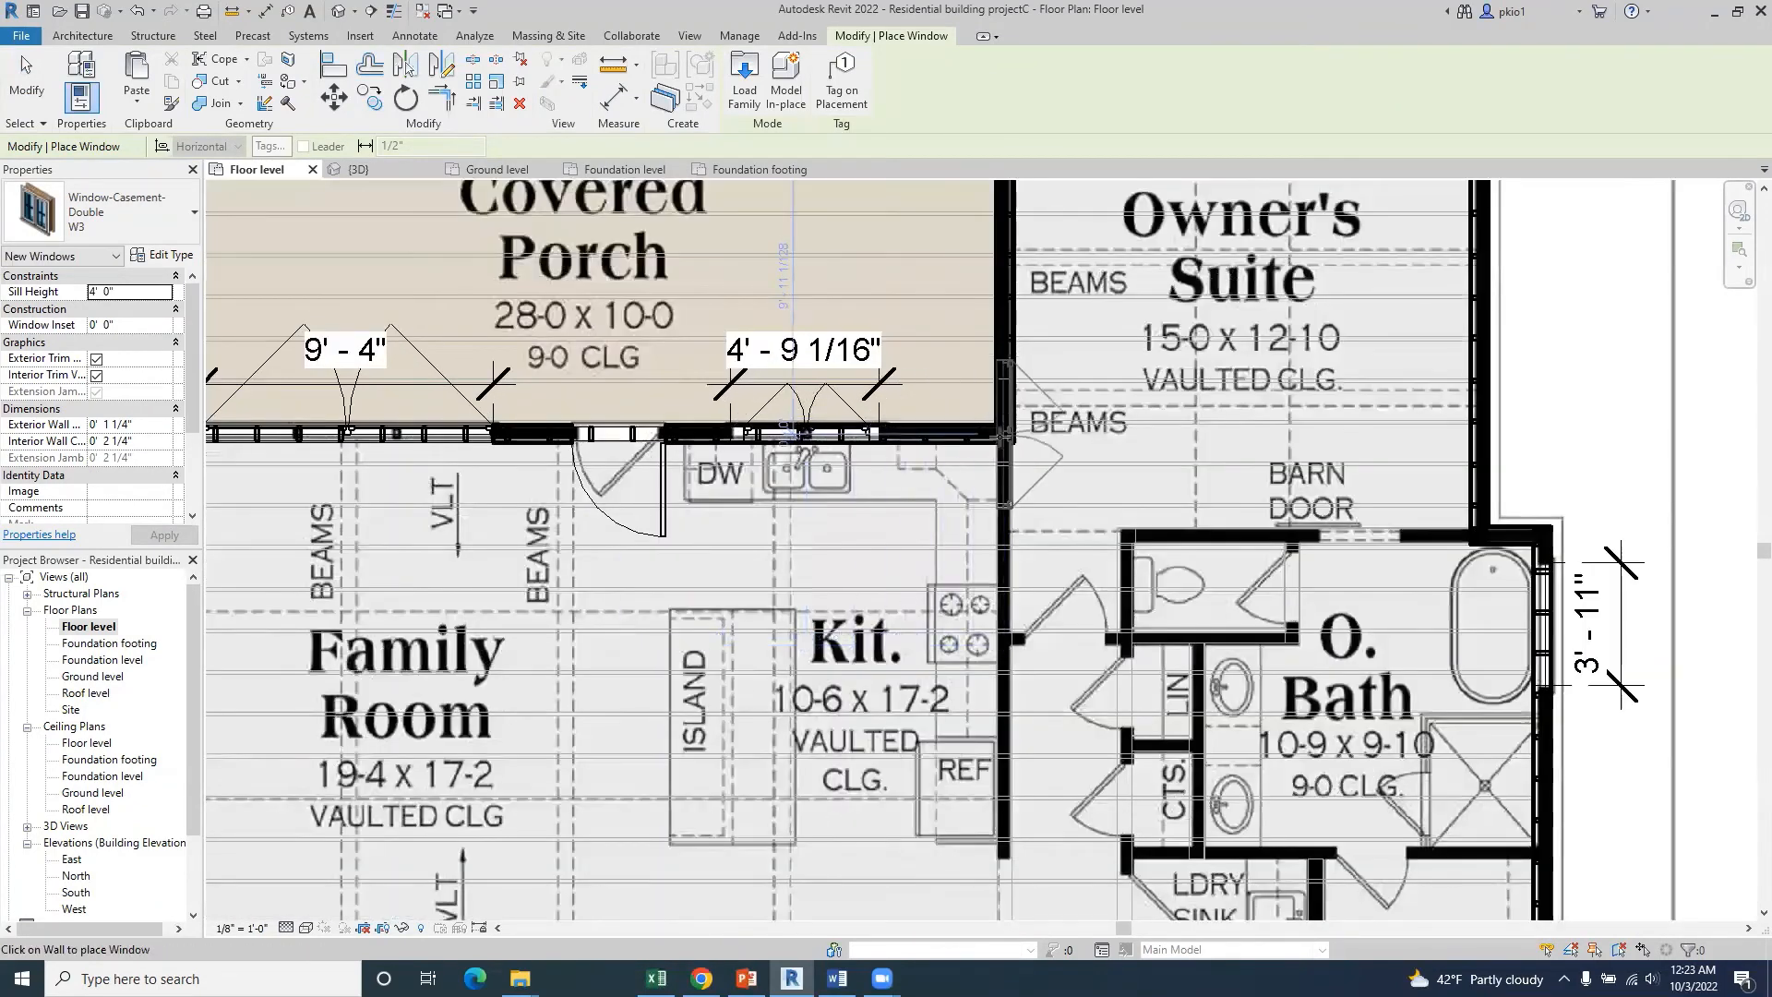
key("Escape")
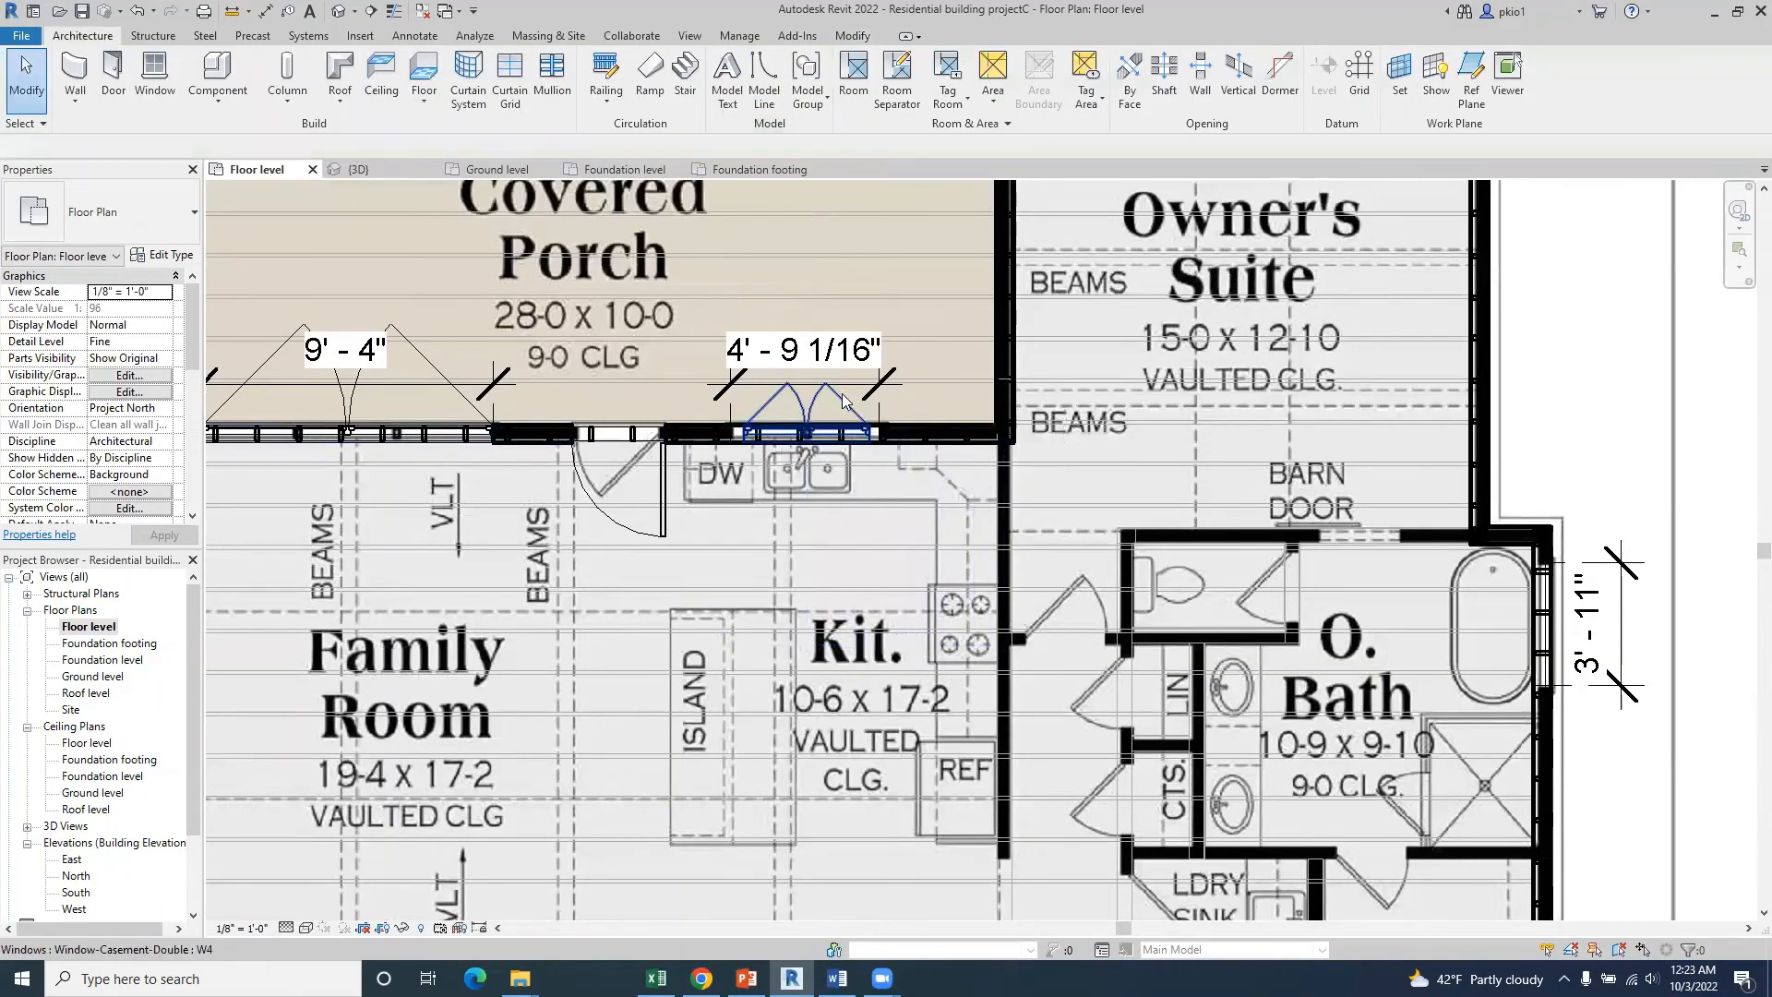
- Undo the type change on the kitchen window above the sink
left_click(137, 12)
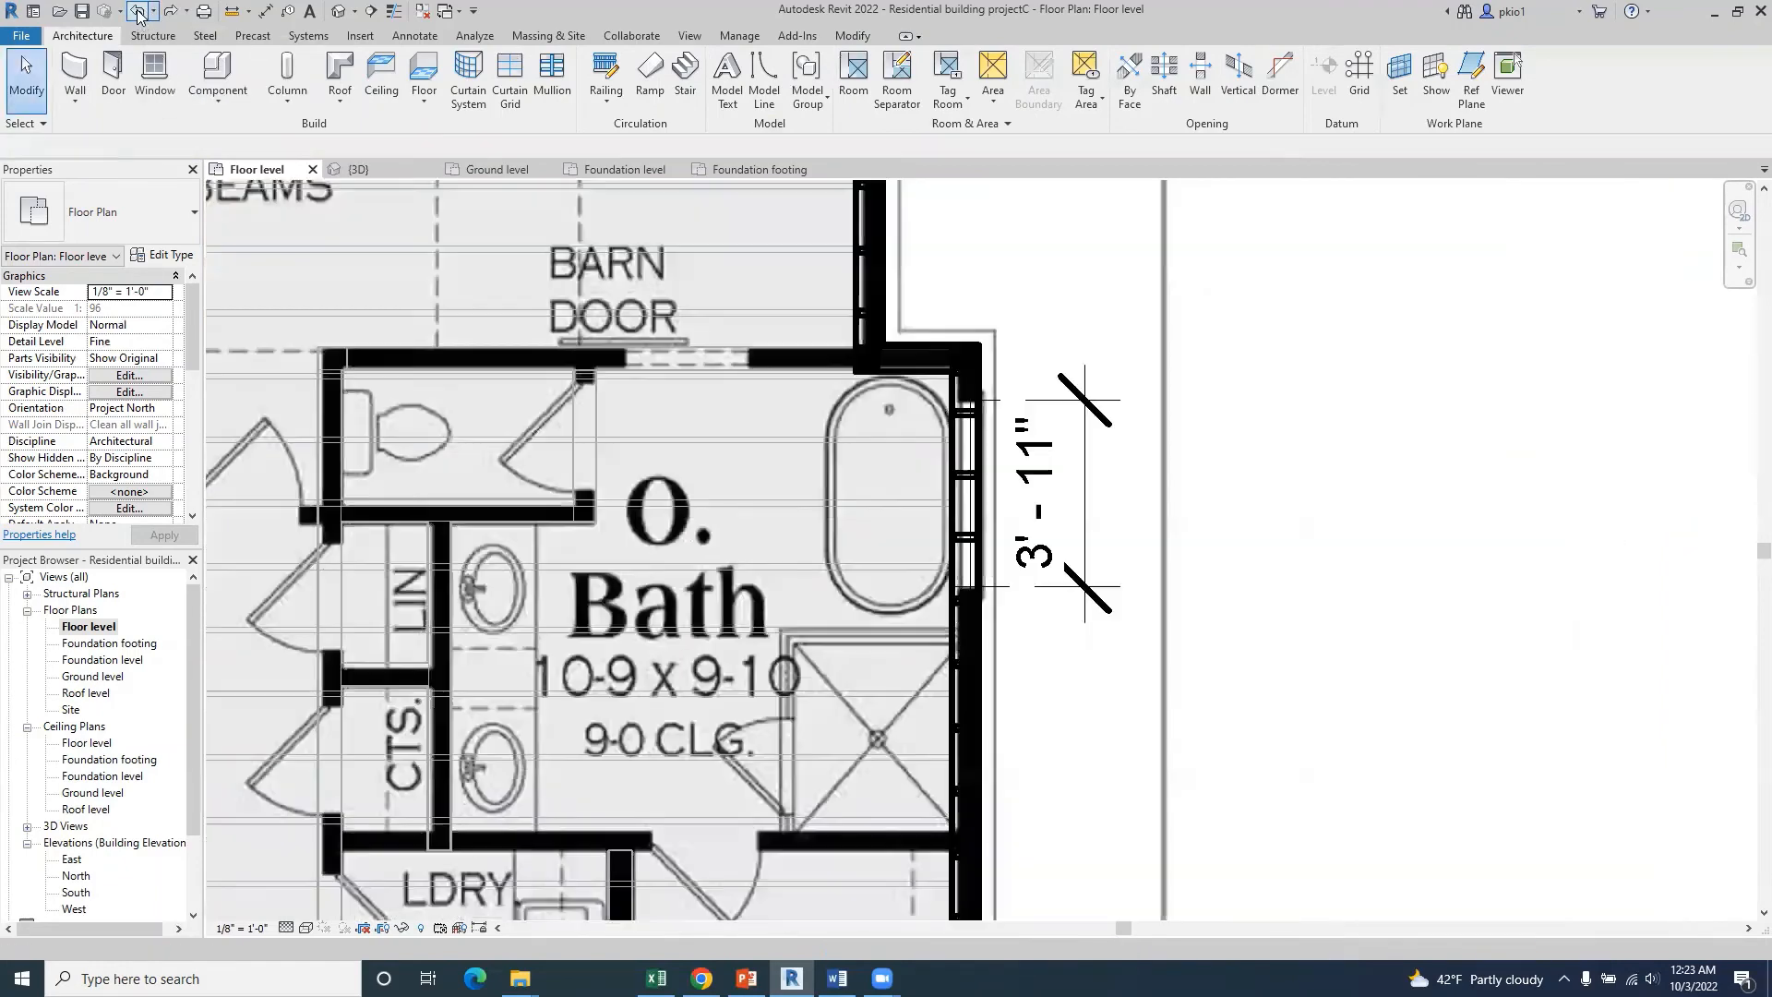
scroll(847, 450, "down", 4)
scroll(847, 451, "down", 3)
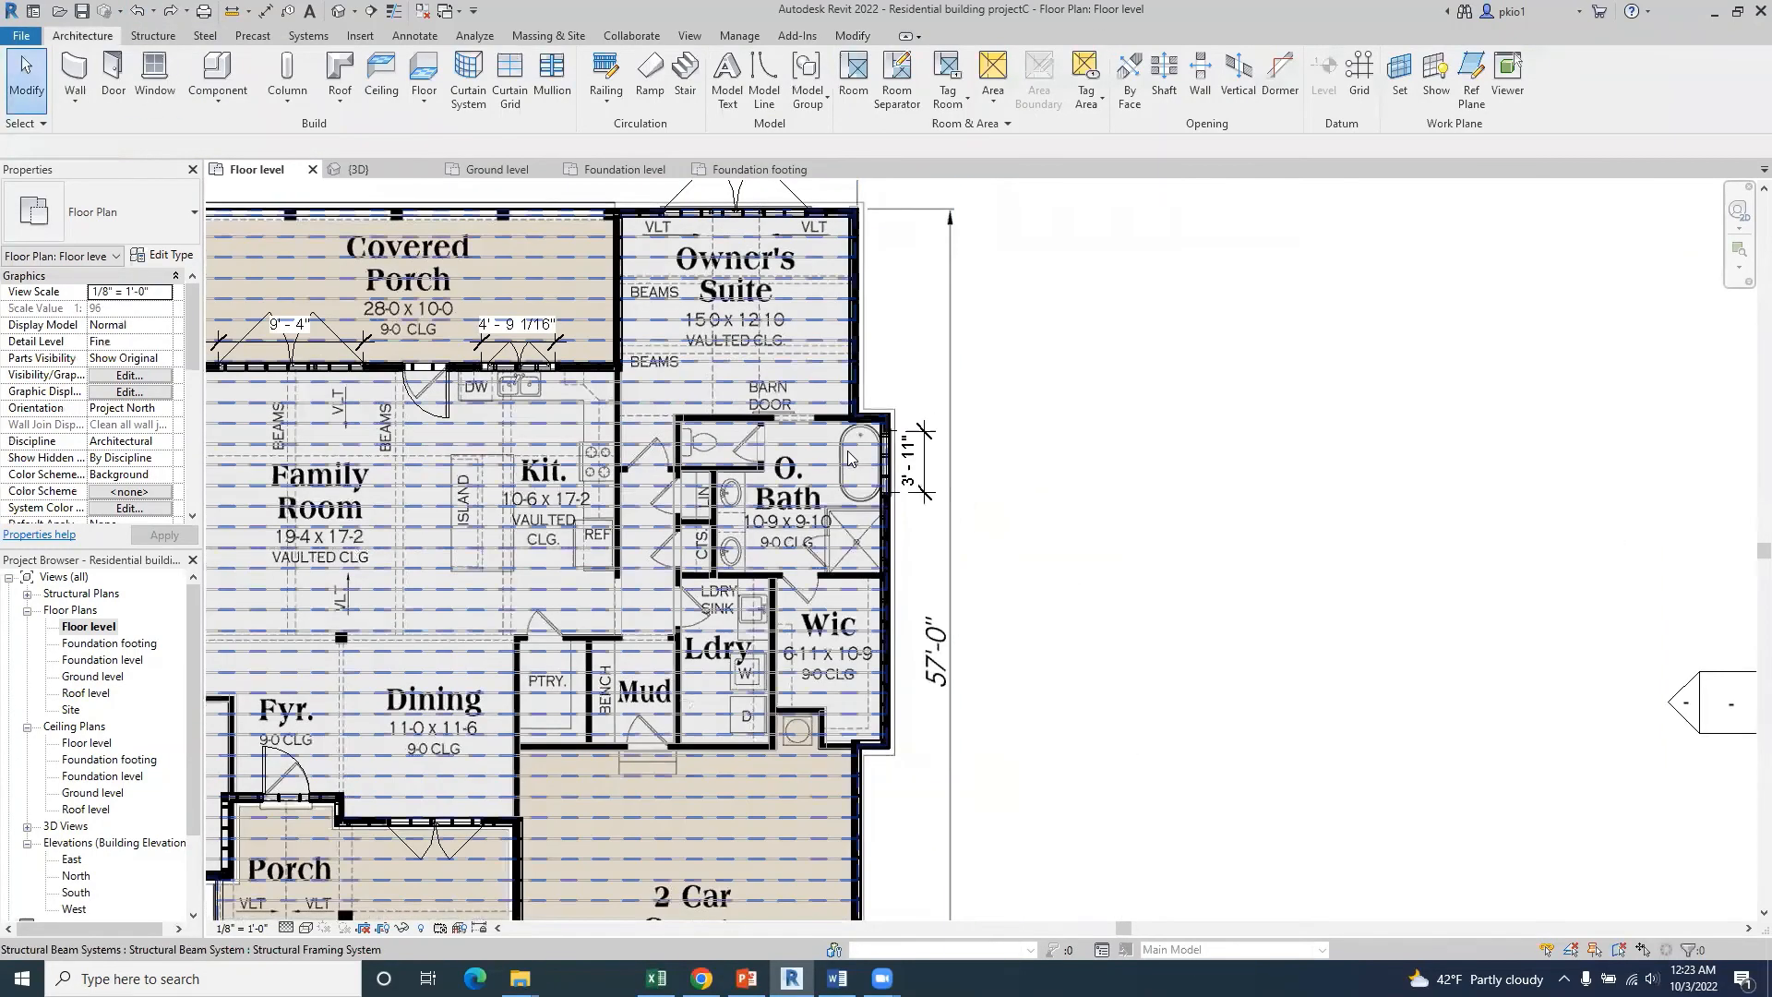
scroll(231, 185, "up", 5)
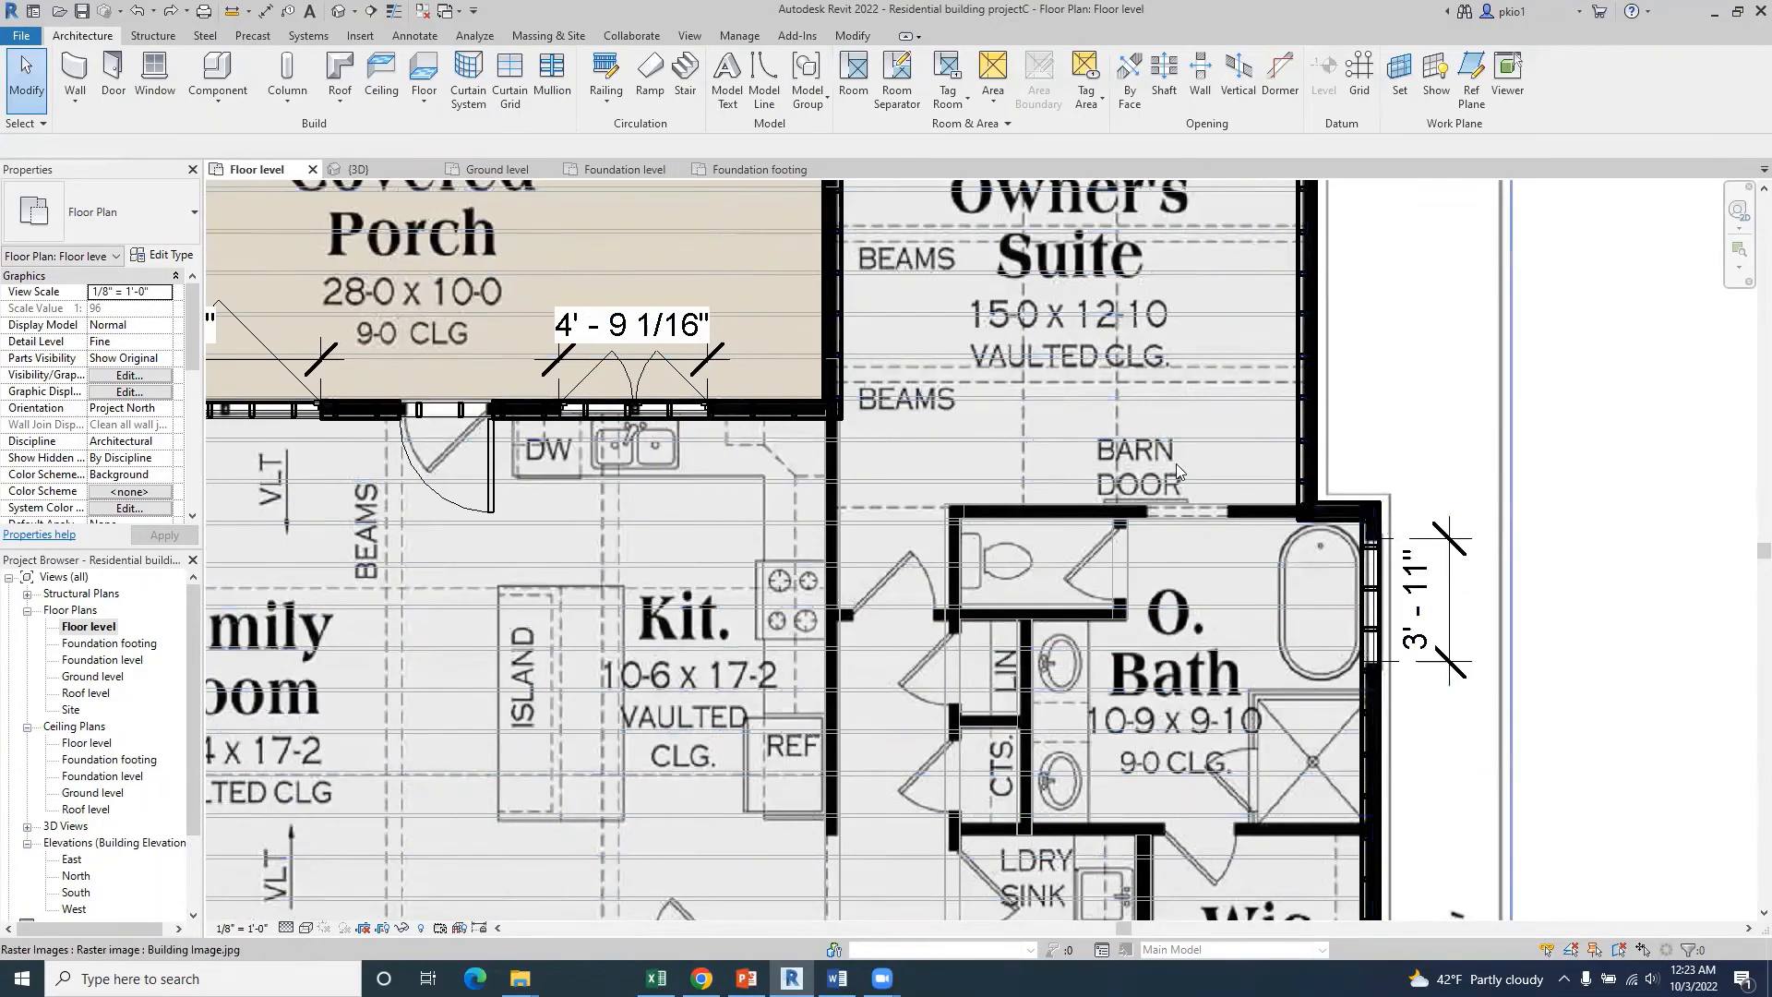
- Start placing a window of type Window-Casement-Double 48" x 60" and duplicate that type under the name W4
left_click(153, 72)
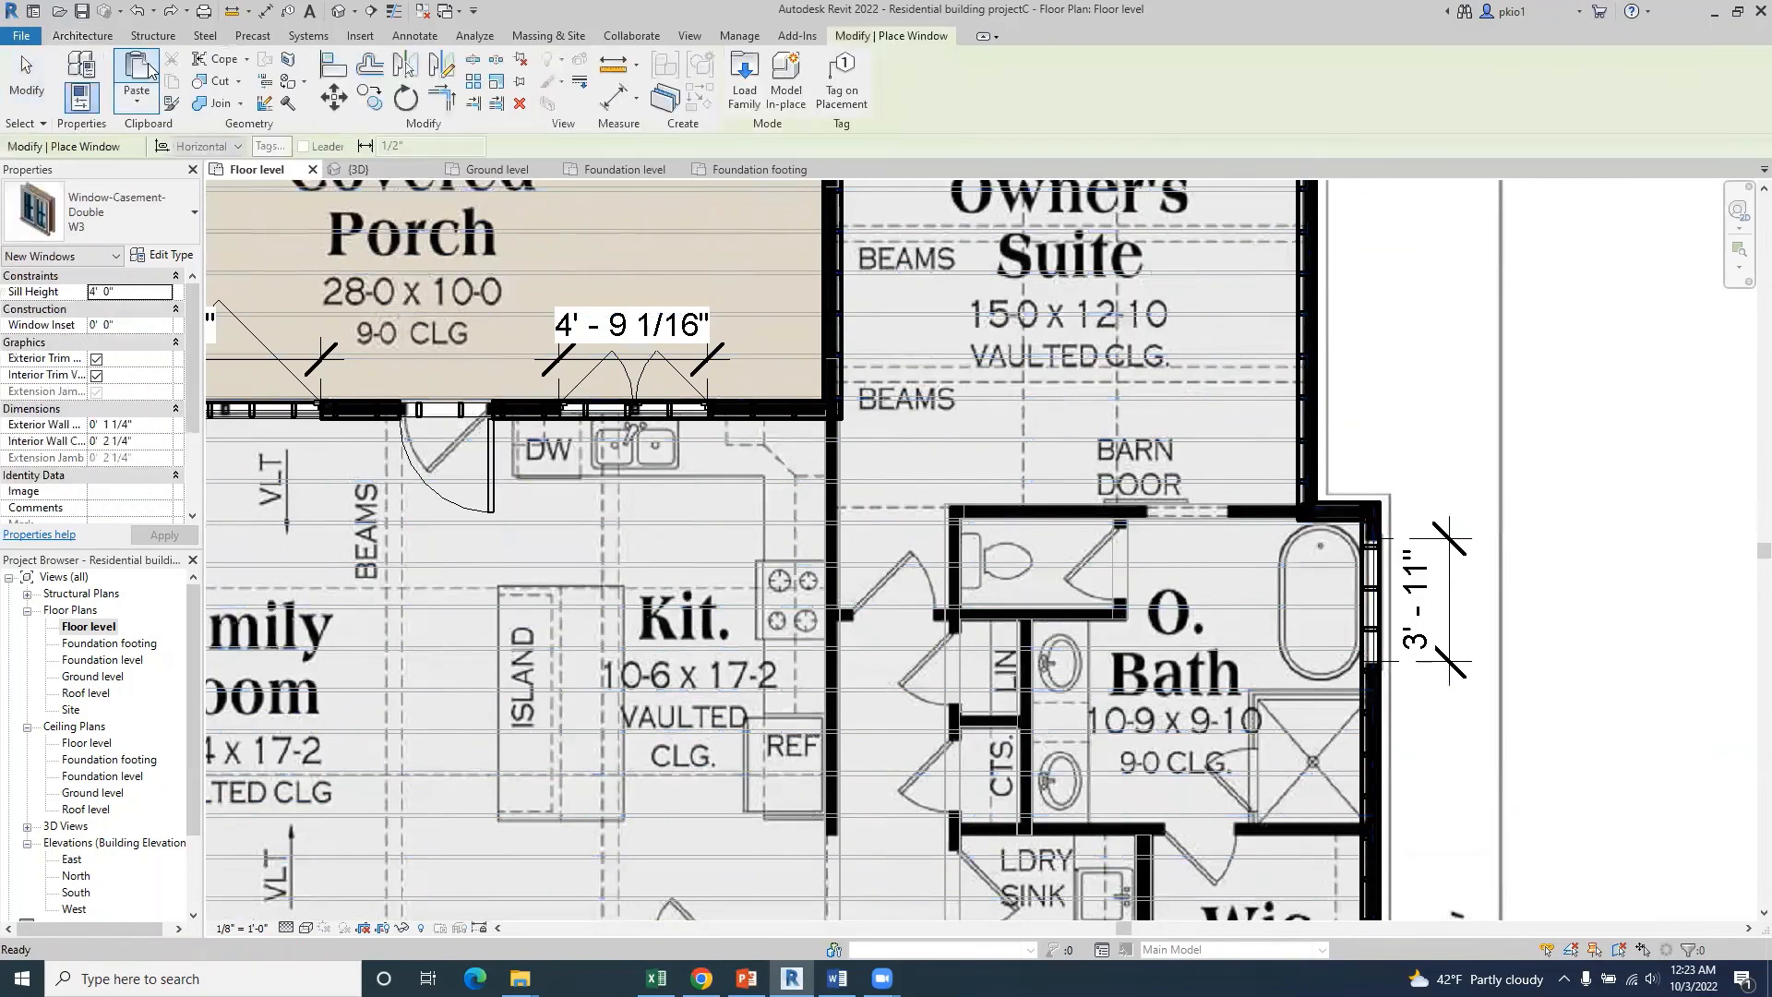
left_click(192, 235)
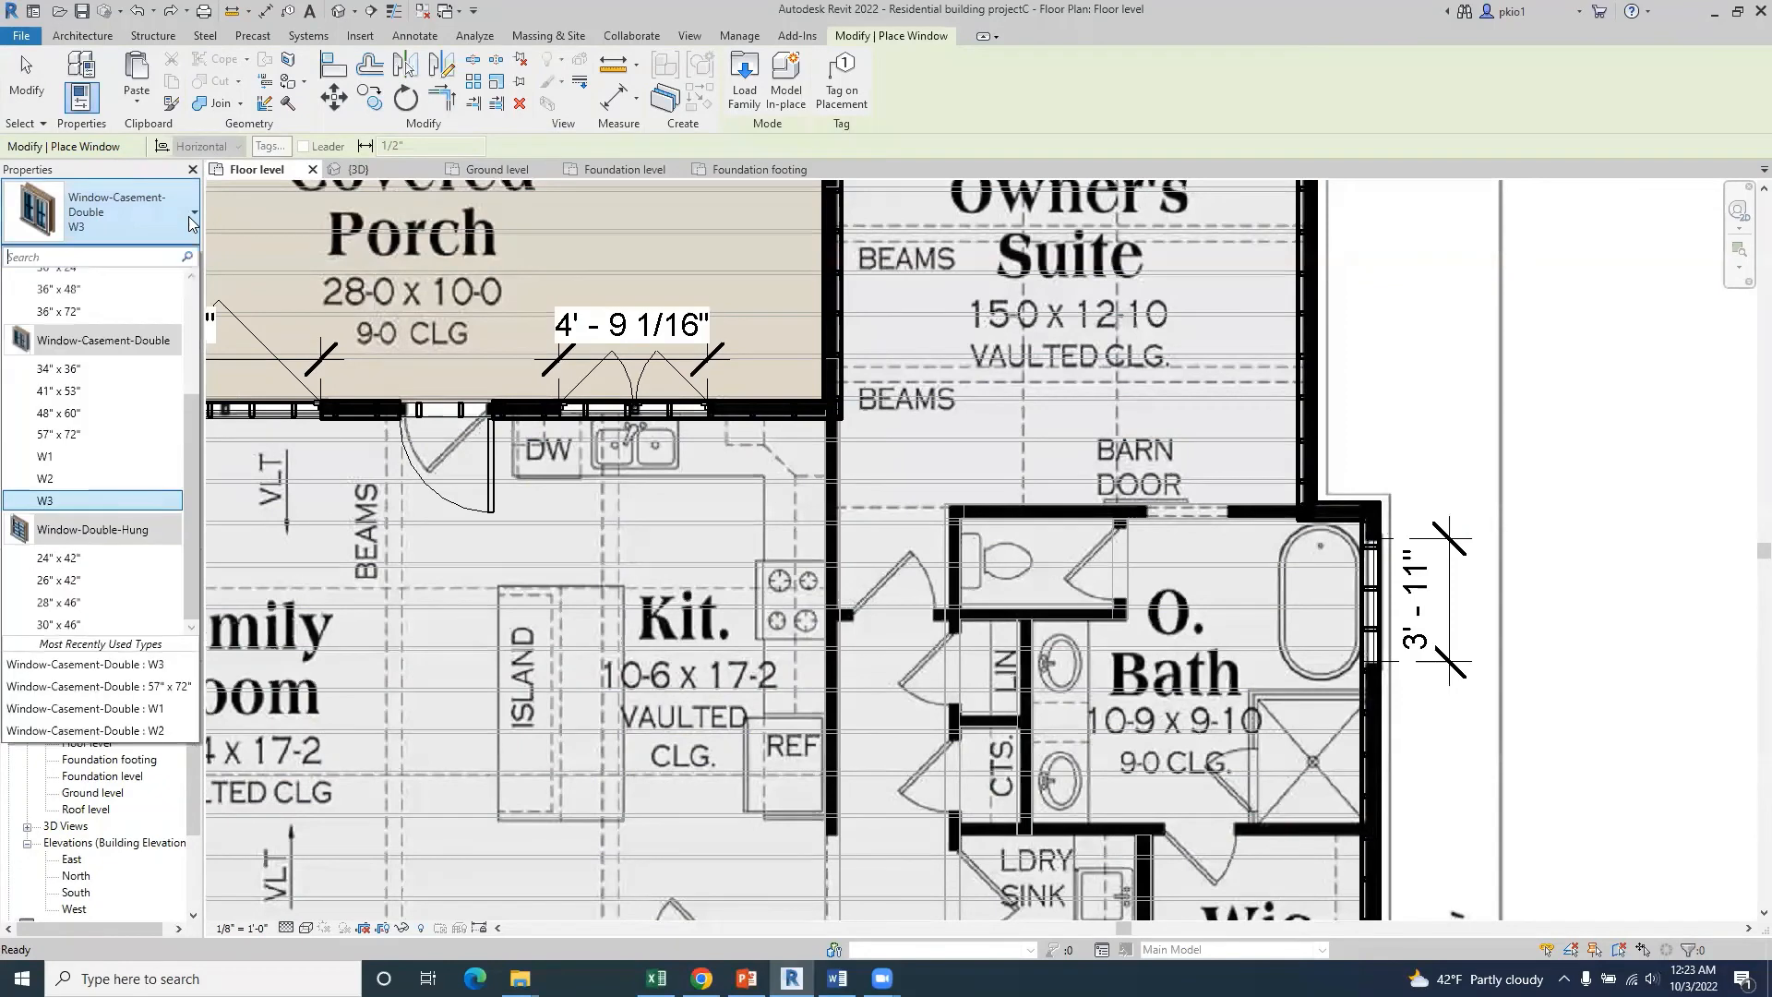
left_click(69, 415)
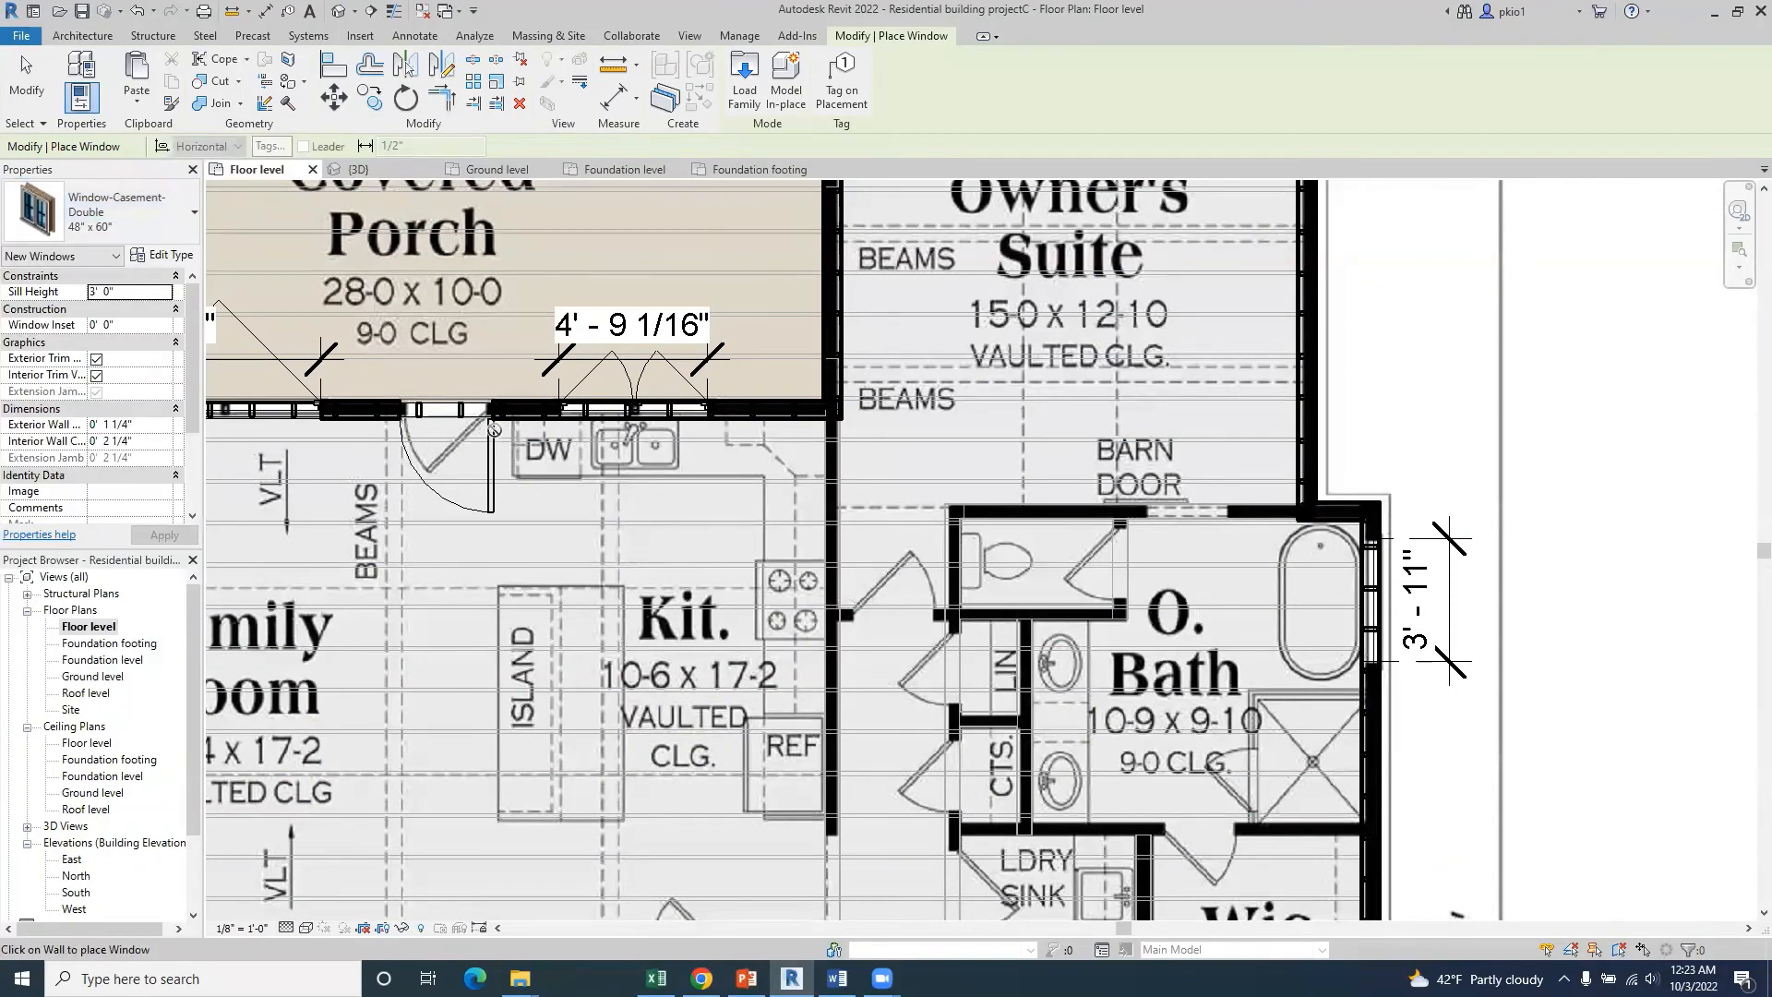
left_click(161, 256)
left_click(1495, 276)
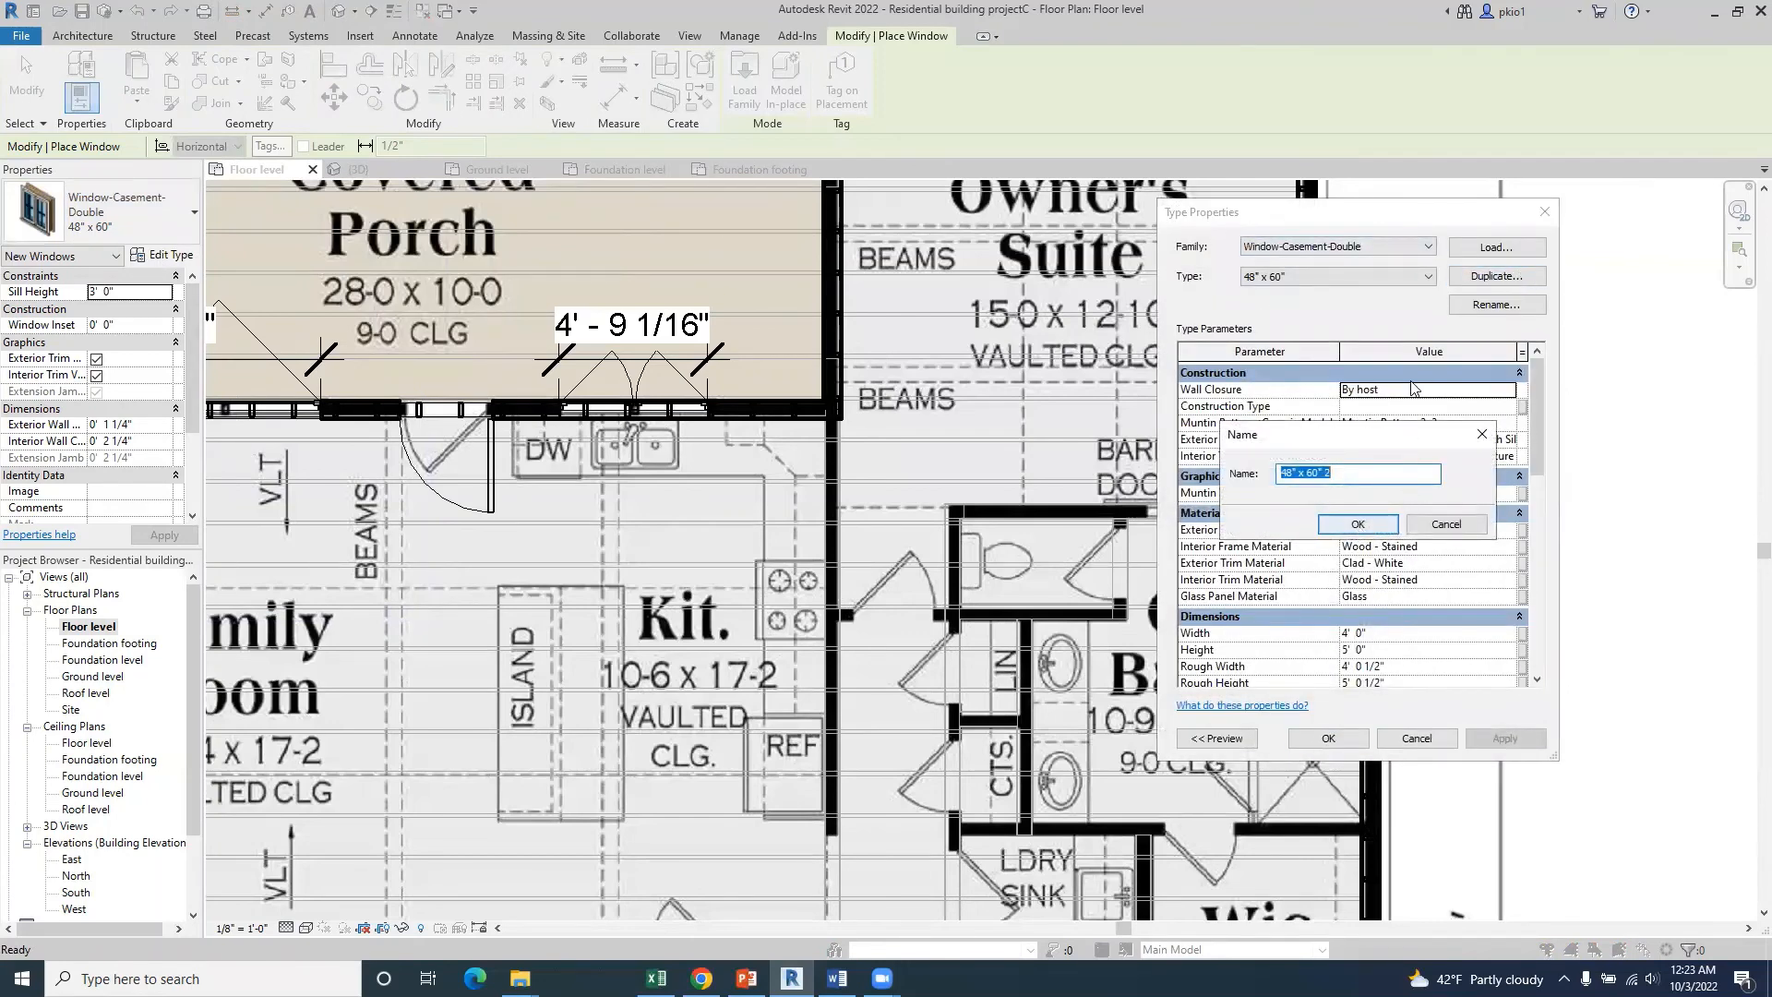
left_click(1457, 219)
type("W4")
left_click(1360, 525)
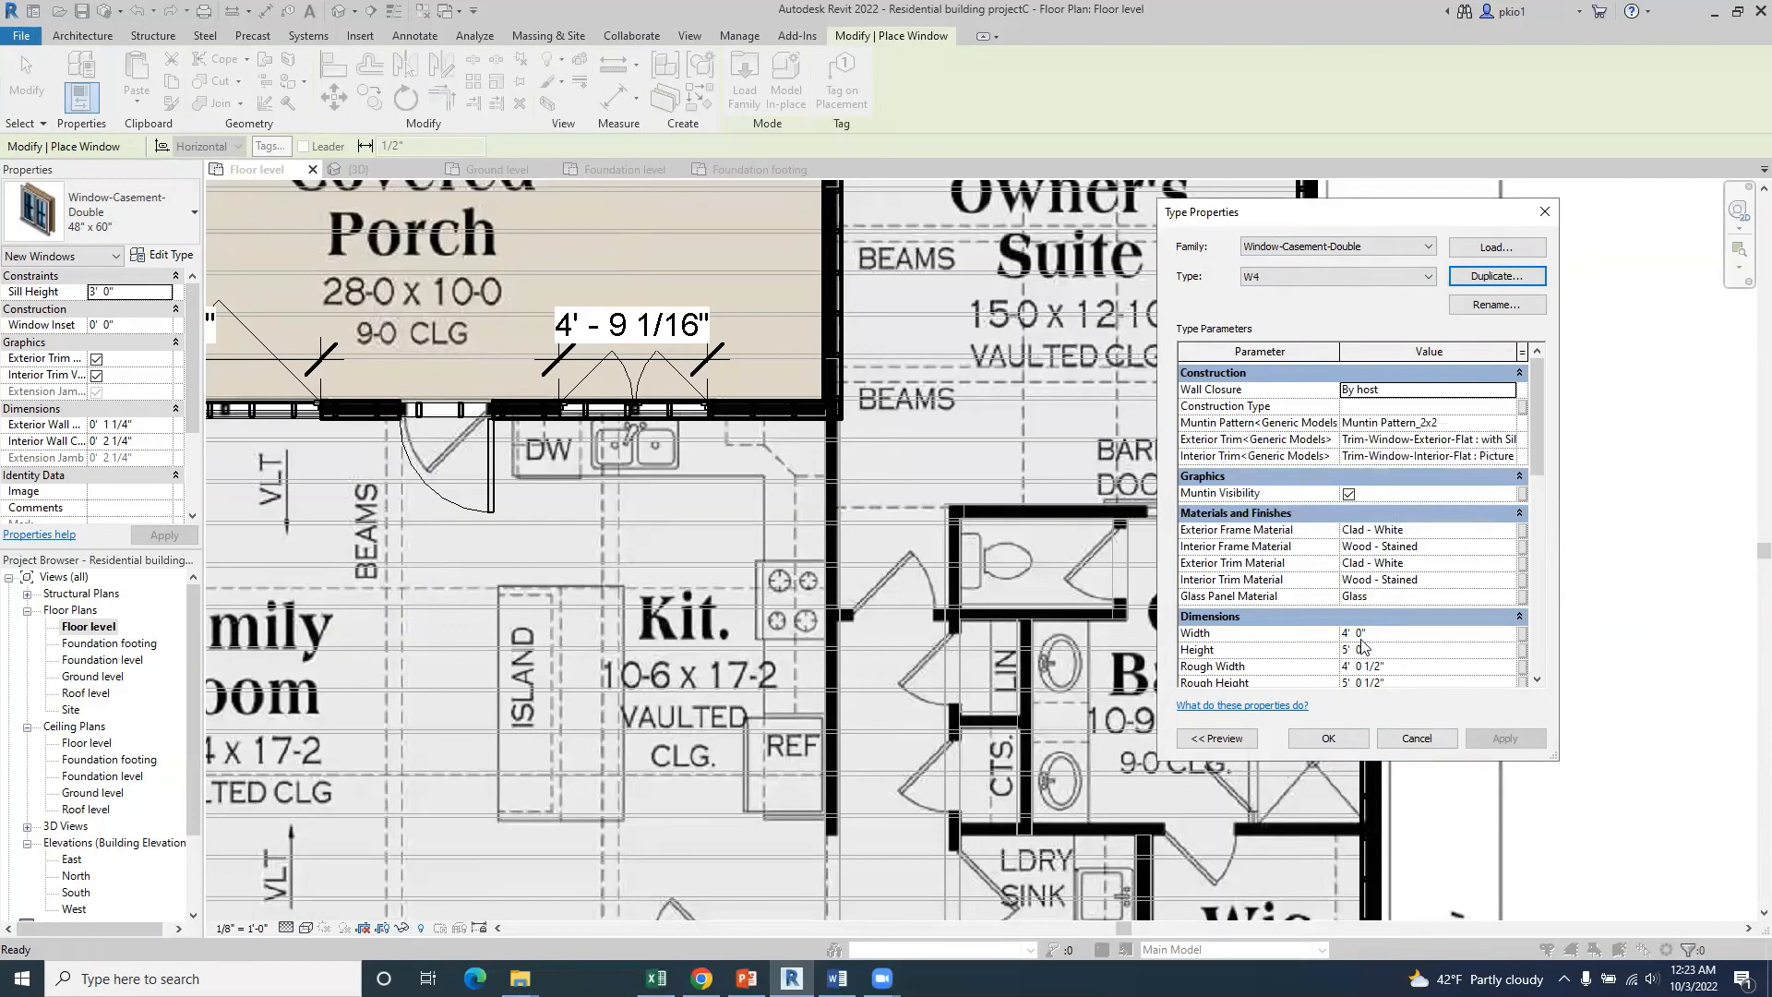
- Set window type W4's height to 2' 0", accept the type properties, and set the new window's sill height to 5' 0"
left_click(1350, 649)
double_click(1347, 650)
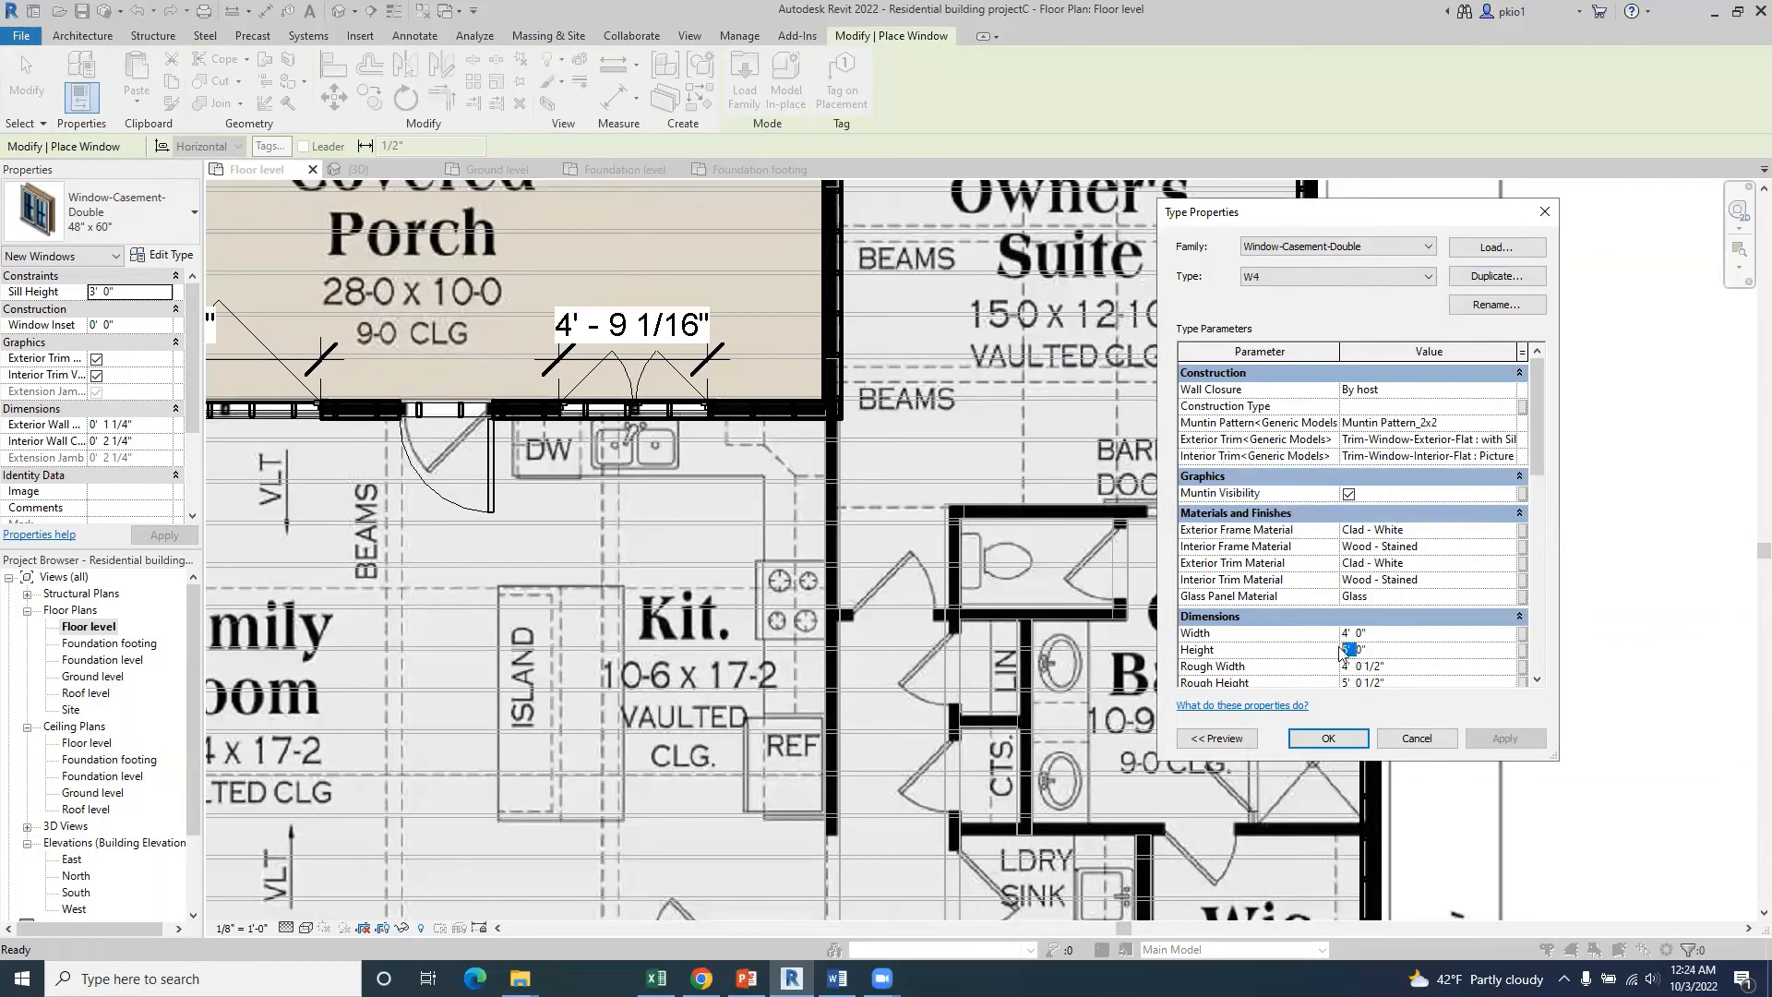
left_click(1345, 650)
type("2")
left_click(1340, 738)
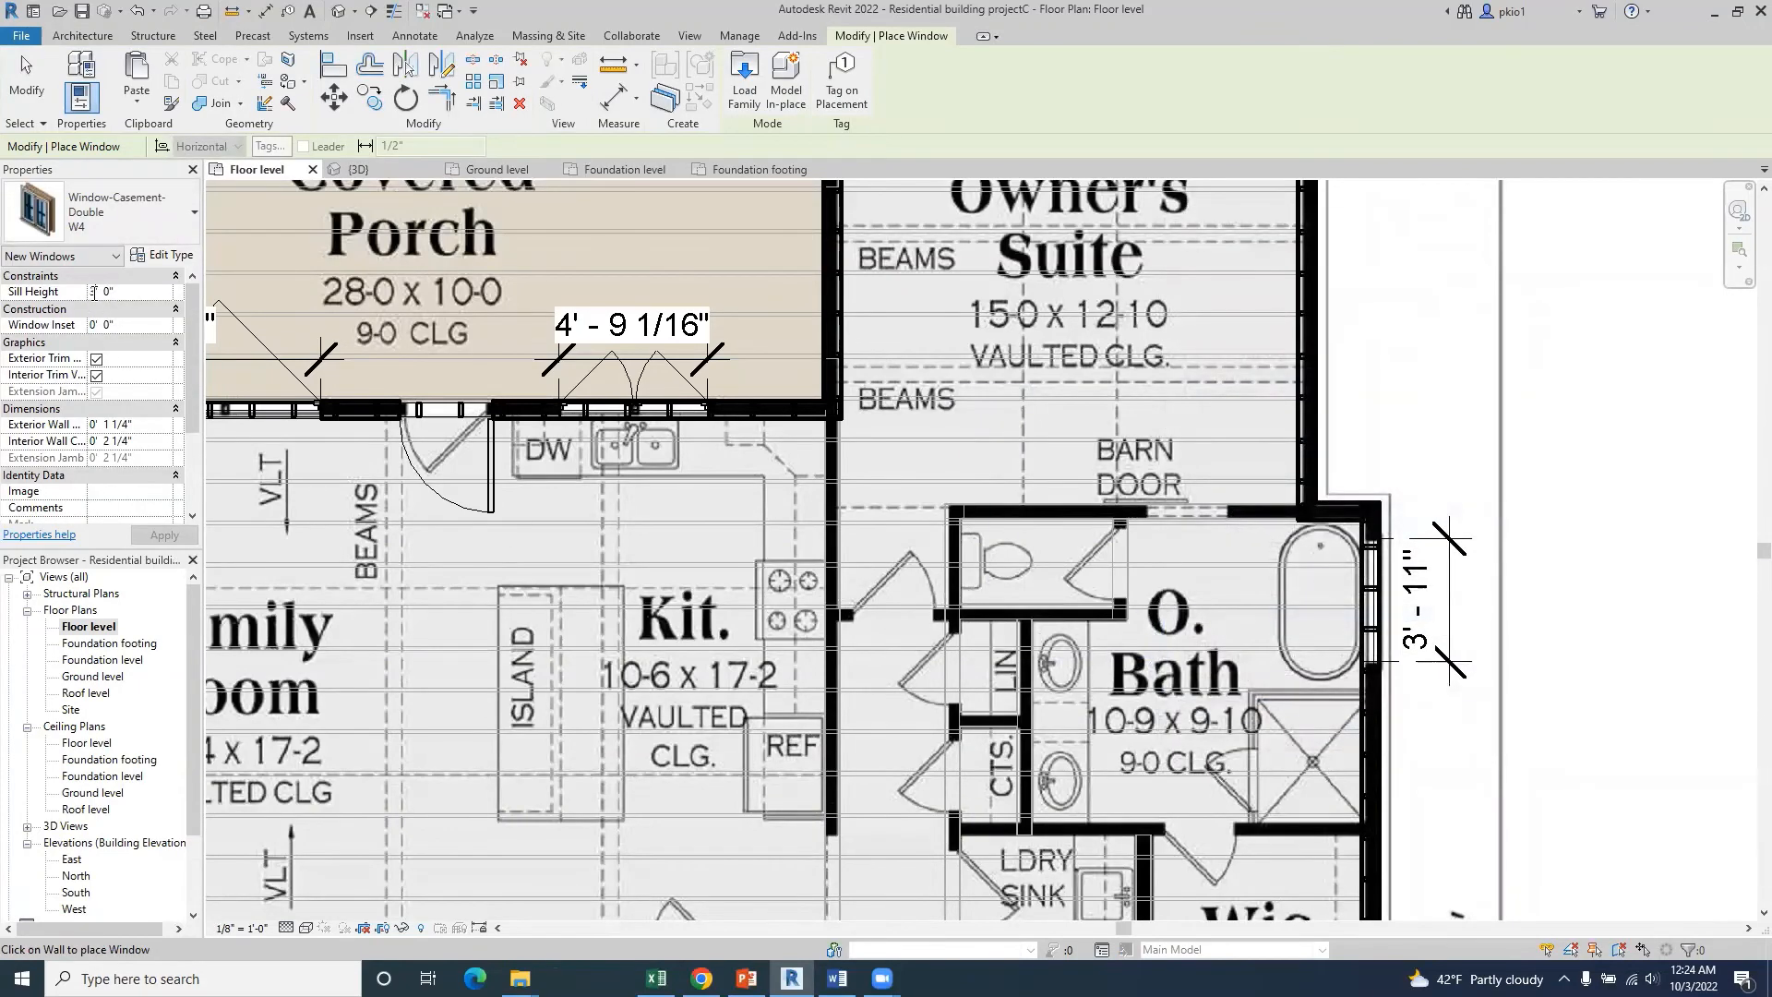
type("5")
left_click(163, 537)
- Place a W4 window in the Owner's Bath exterior wall opening beside the tub
scroll(1373, 602, "up", 4)
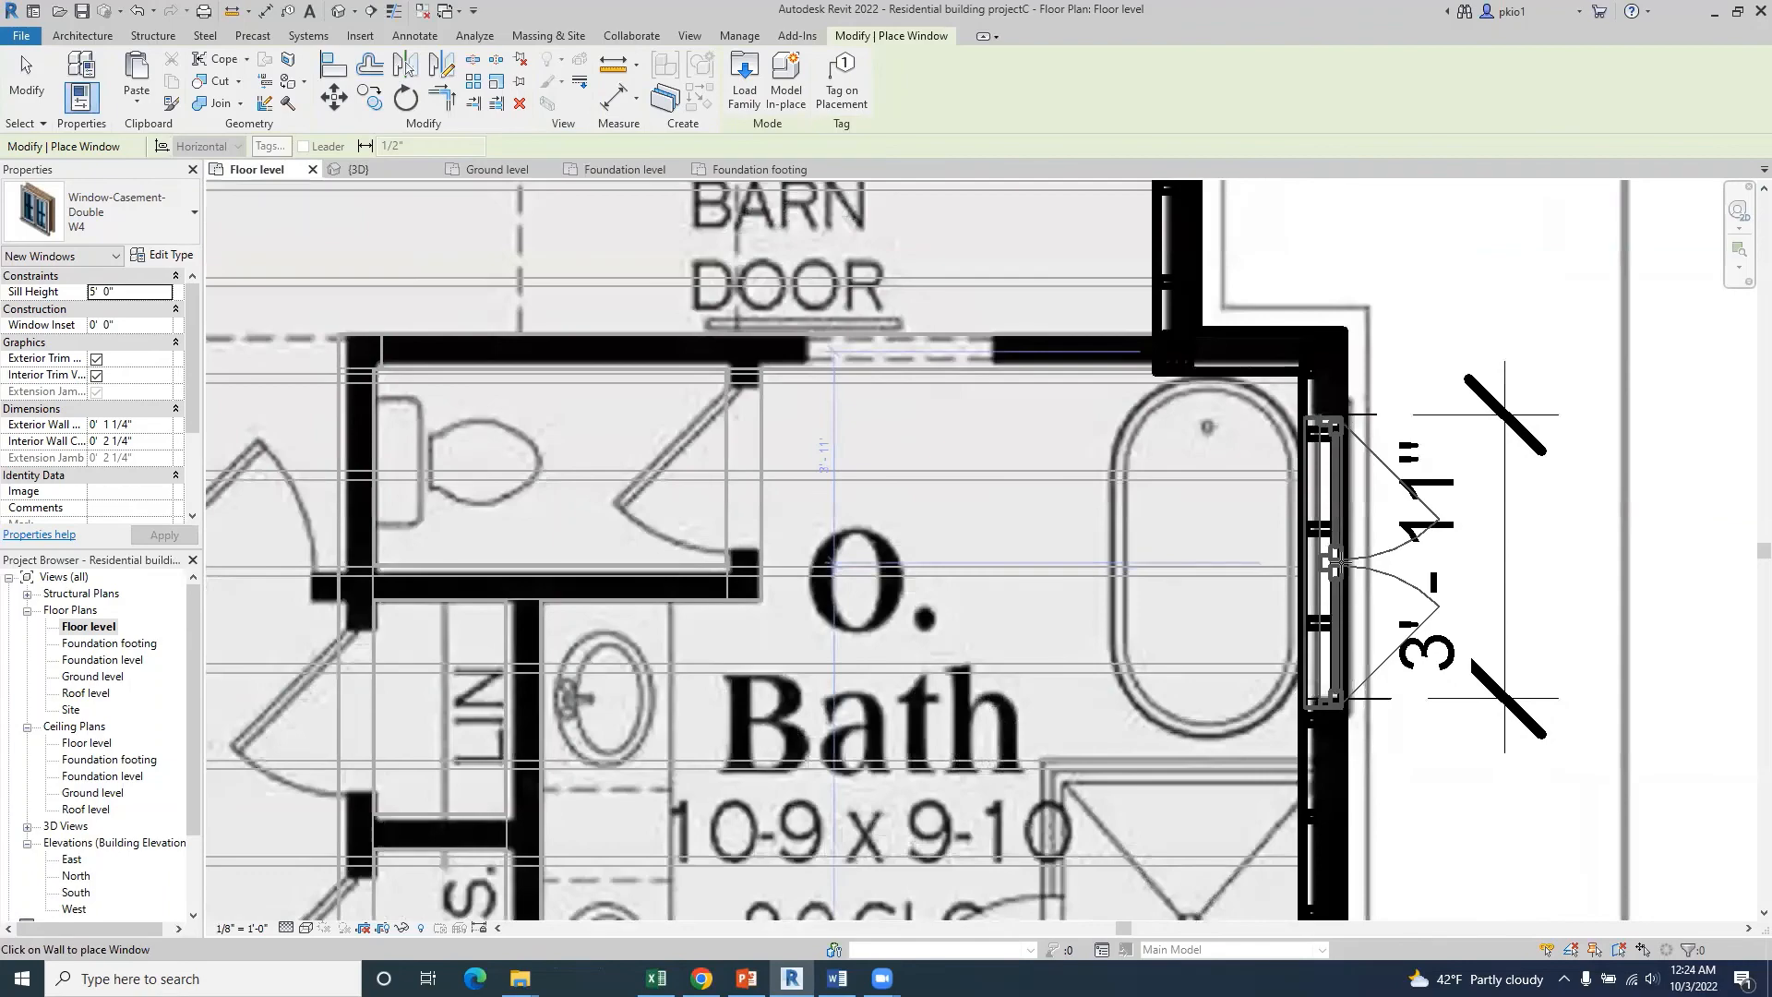
left_click(1335, 560)
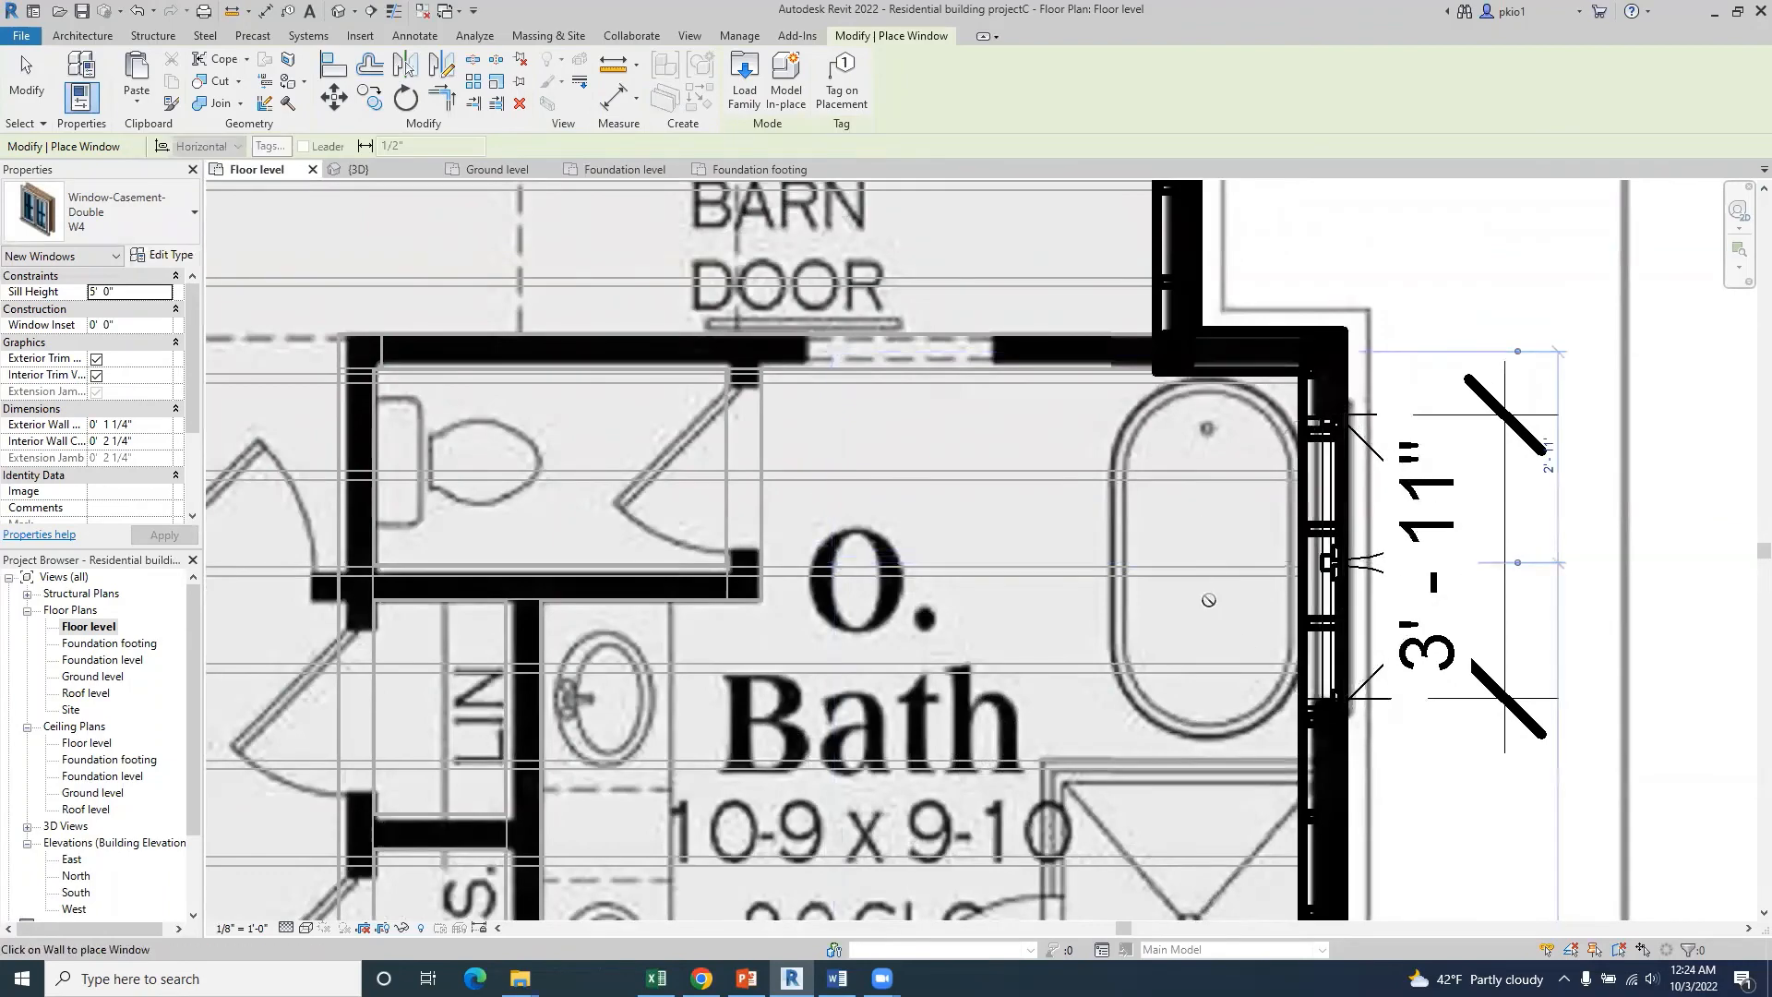
scroll(1220, 502, "down", 8)
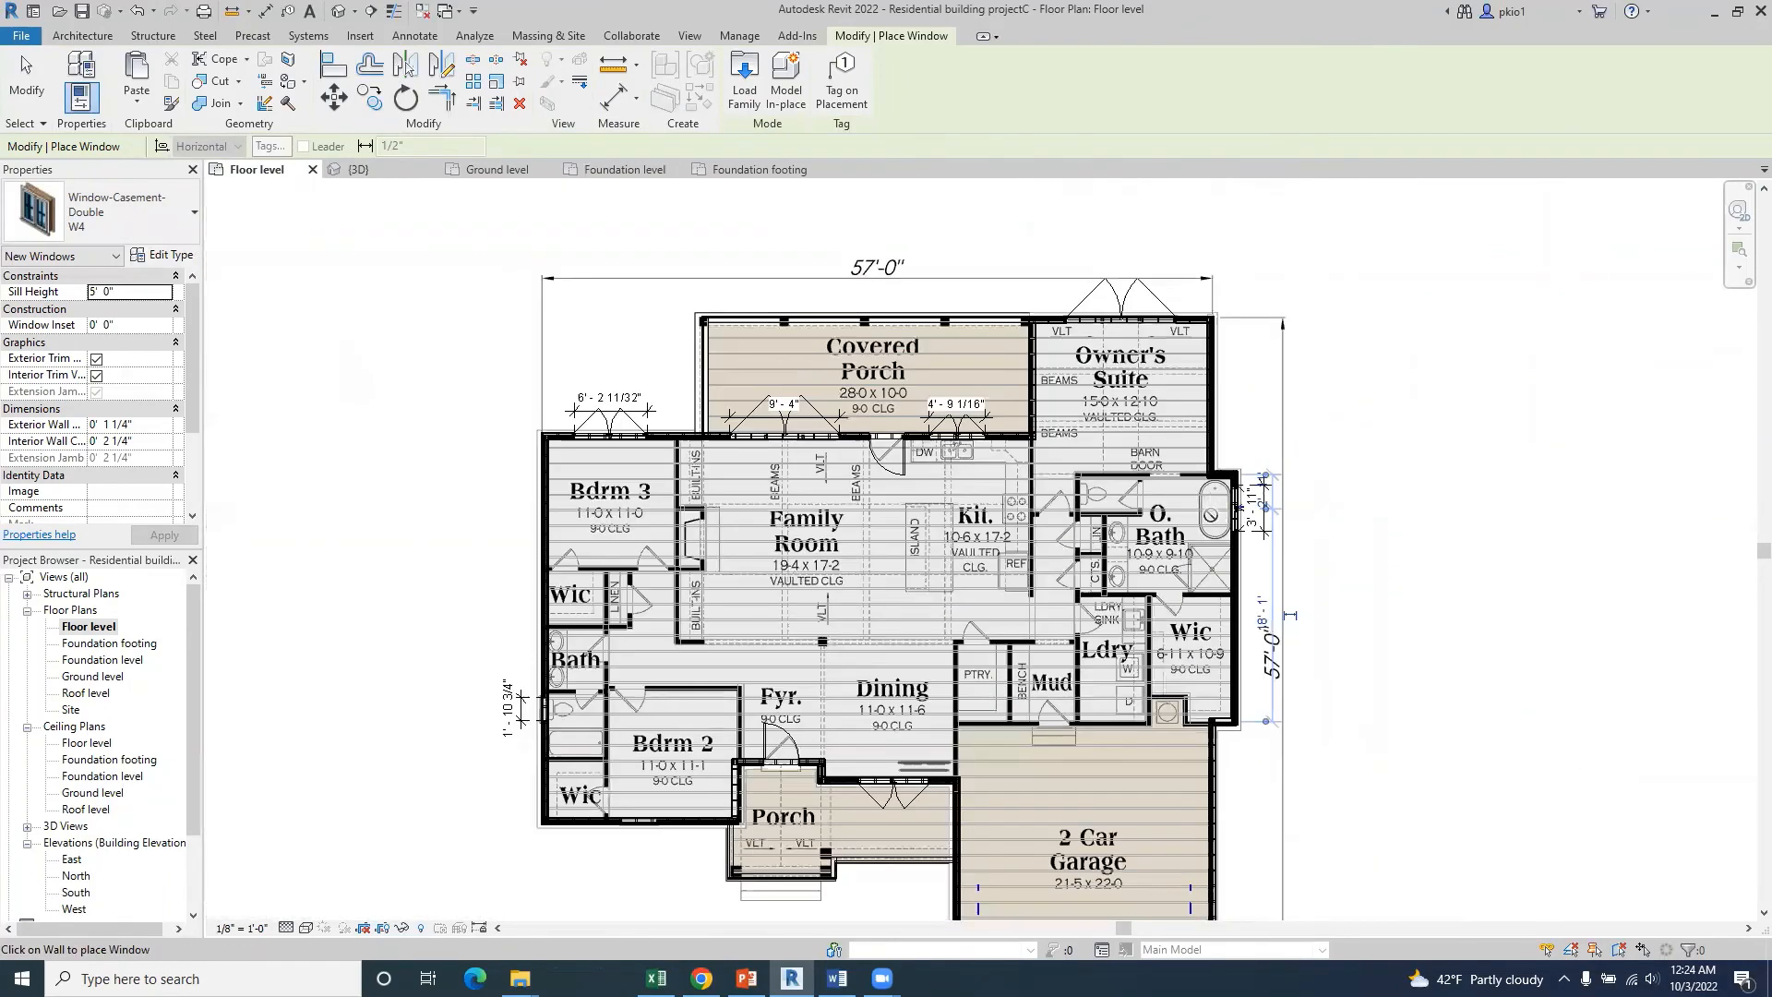
- Look over the floor plan for the remaining window openings around the garage, porch and Bdrm 2, and end window placement
scroll(1013, 624, "up", 2)
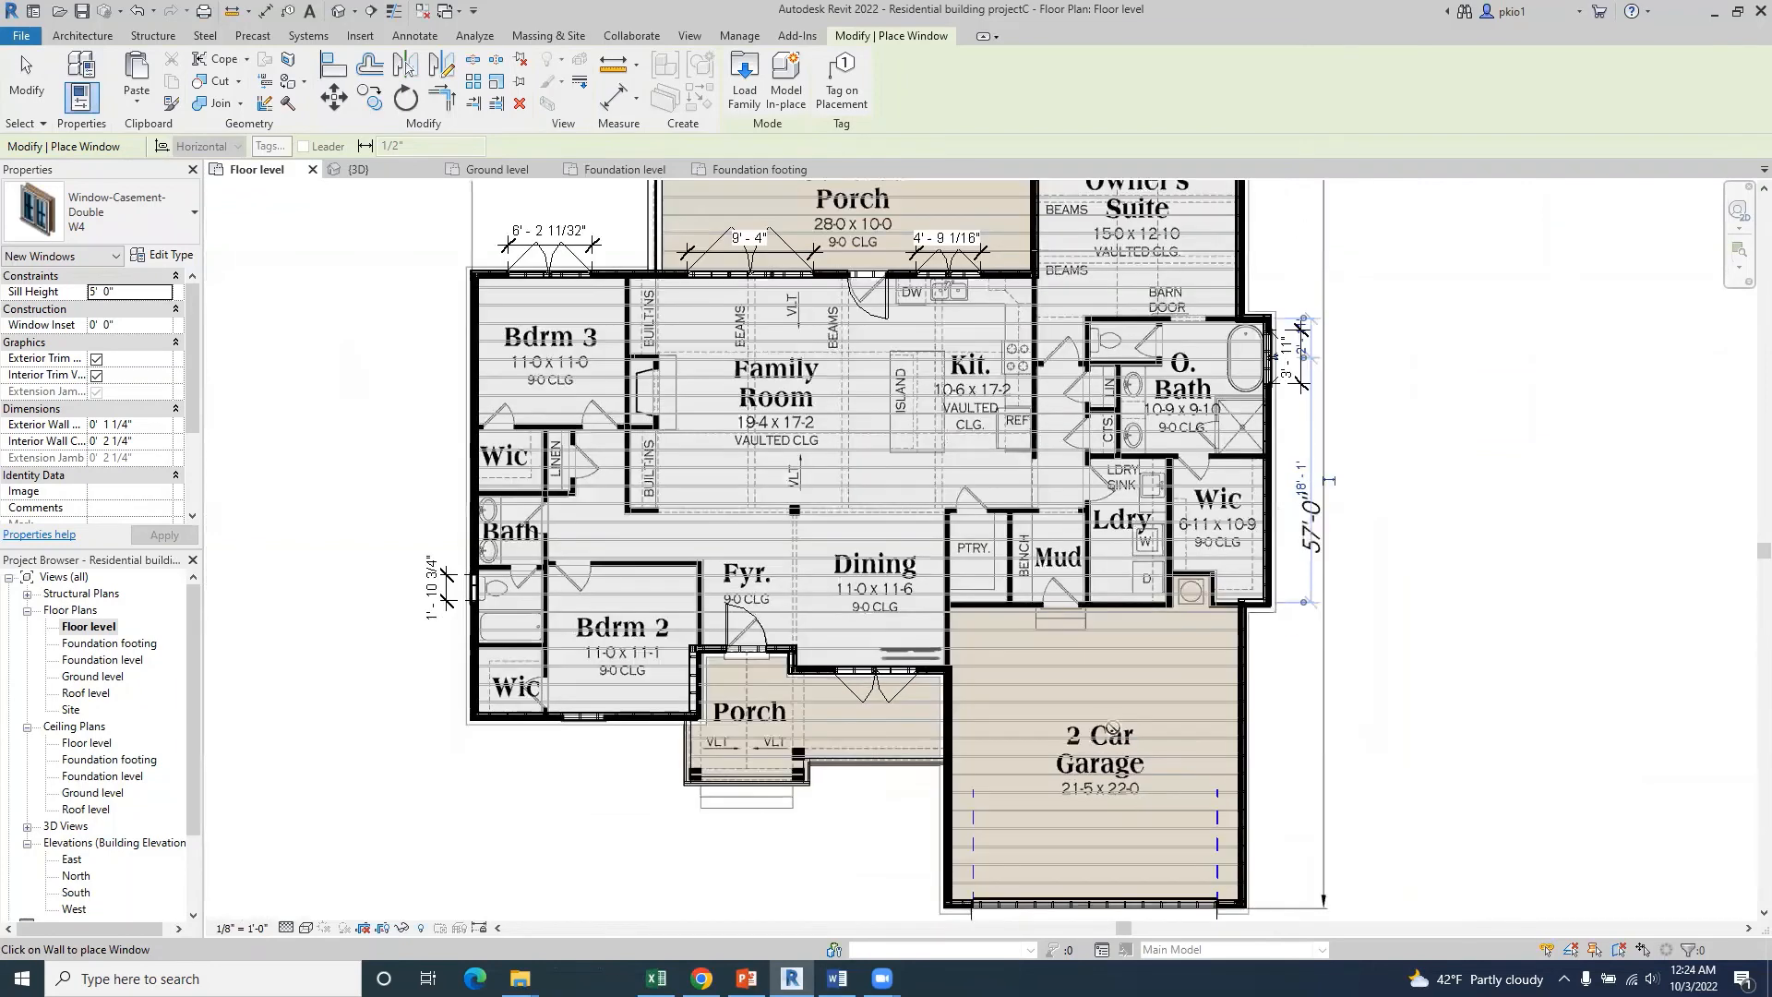
scroll(1013, 624, "up", 2)
scroll(1156, 577, "down", 3)
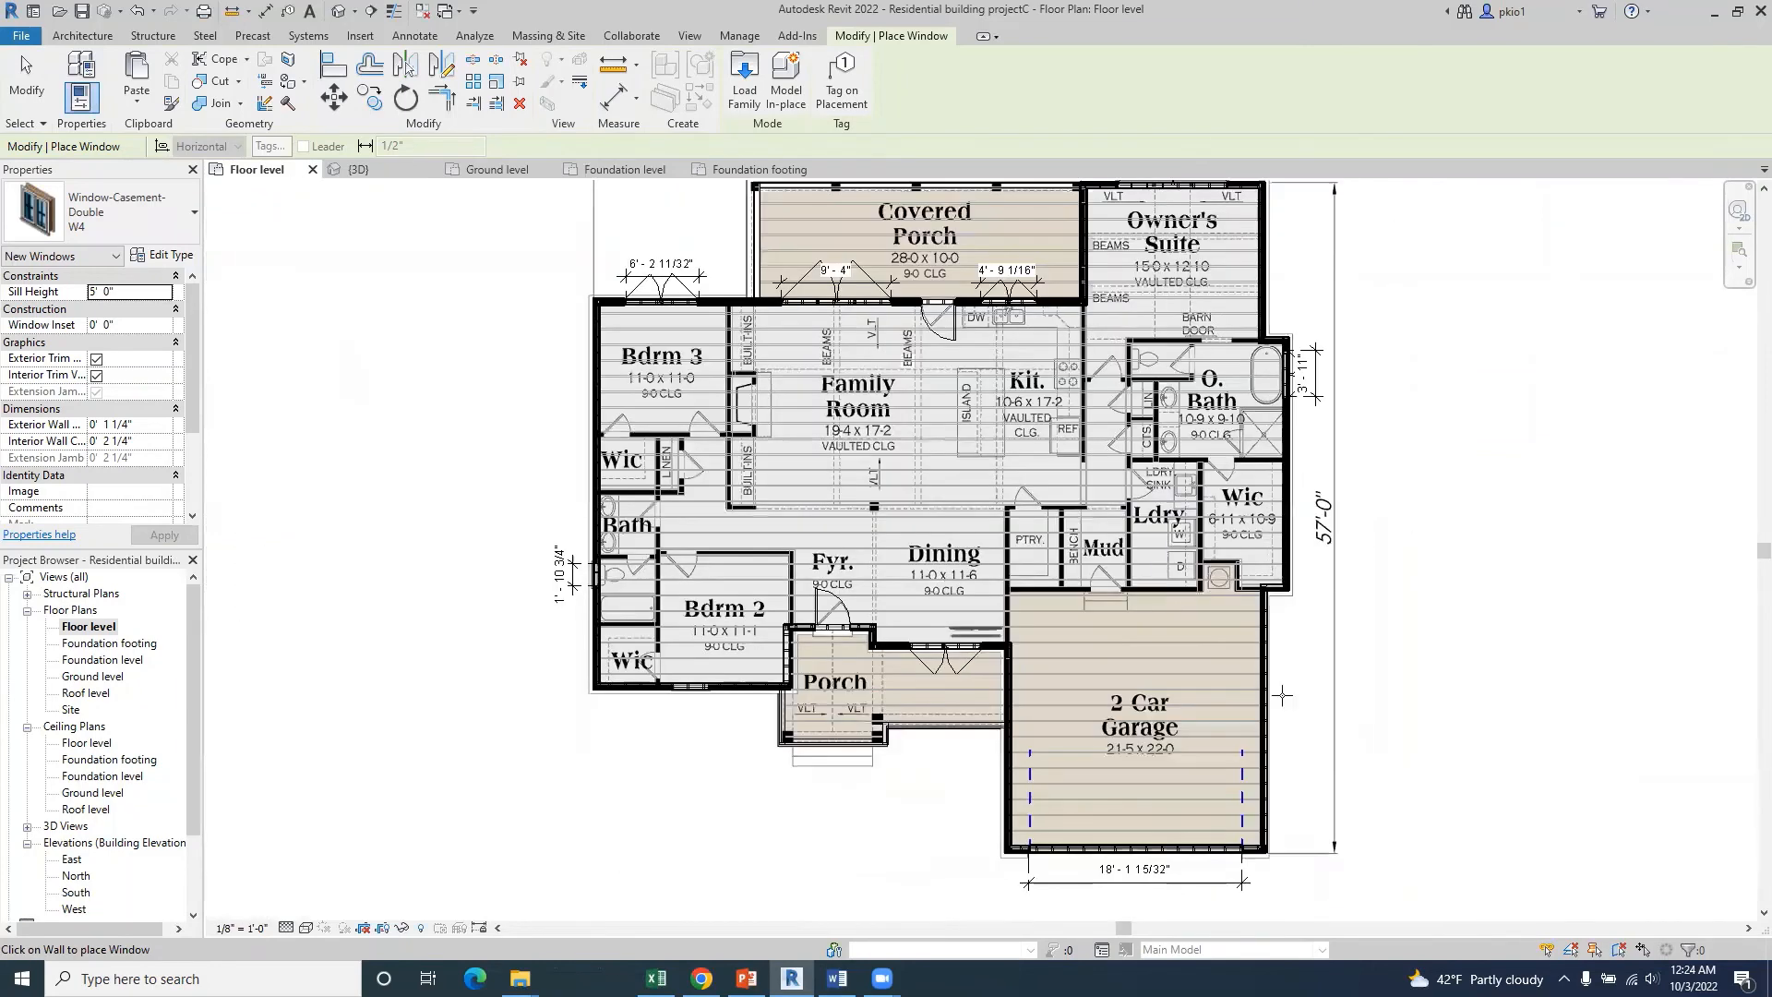
scroll(732, 730, "up", 4)
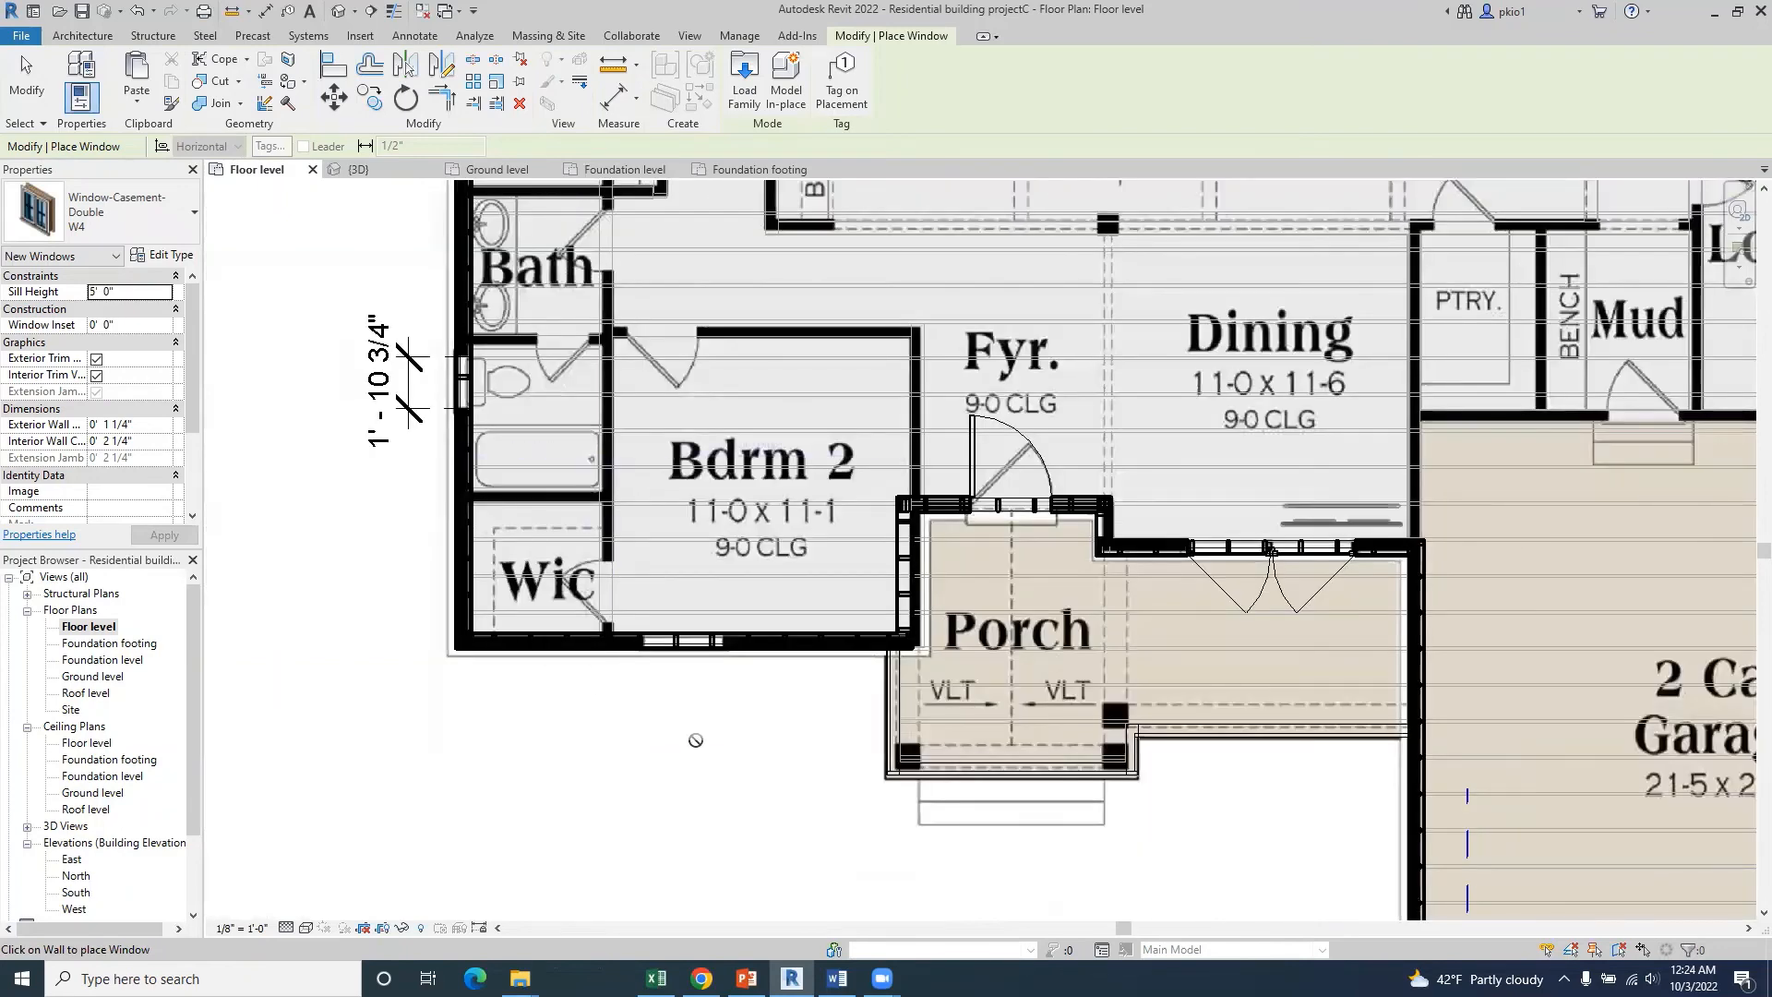
scroll(694, 739, "down", 2)
scroll(519, 590, "up", 1)
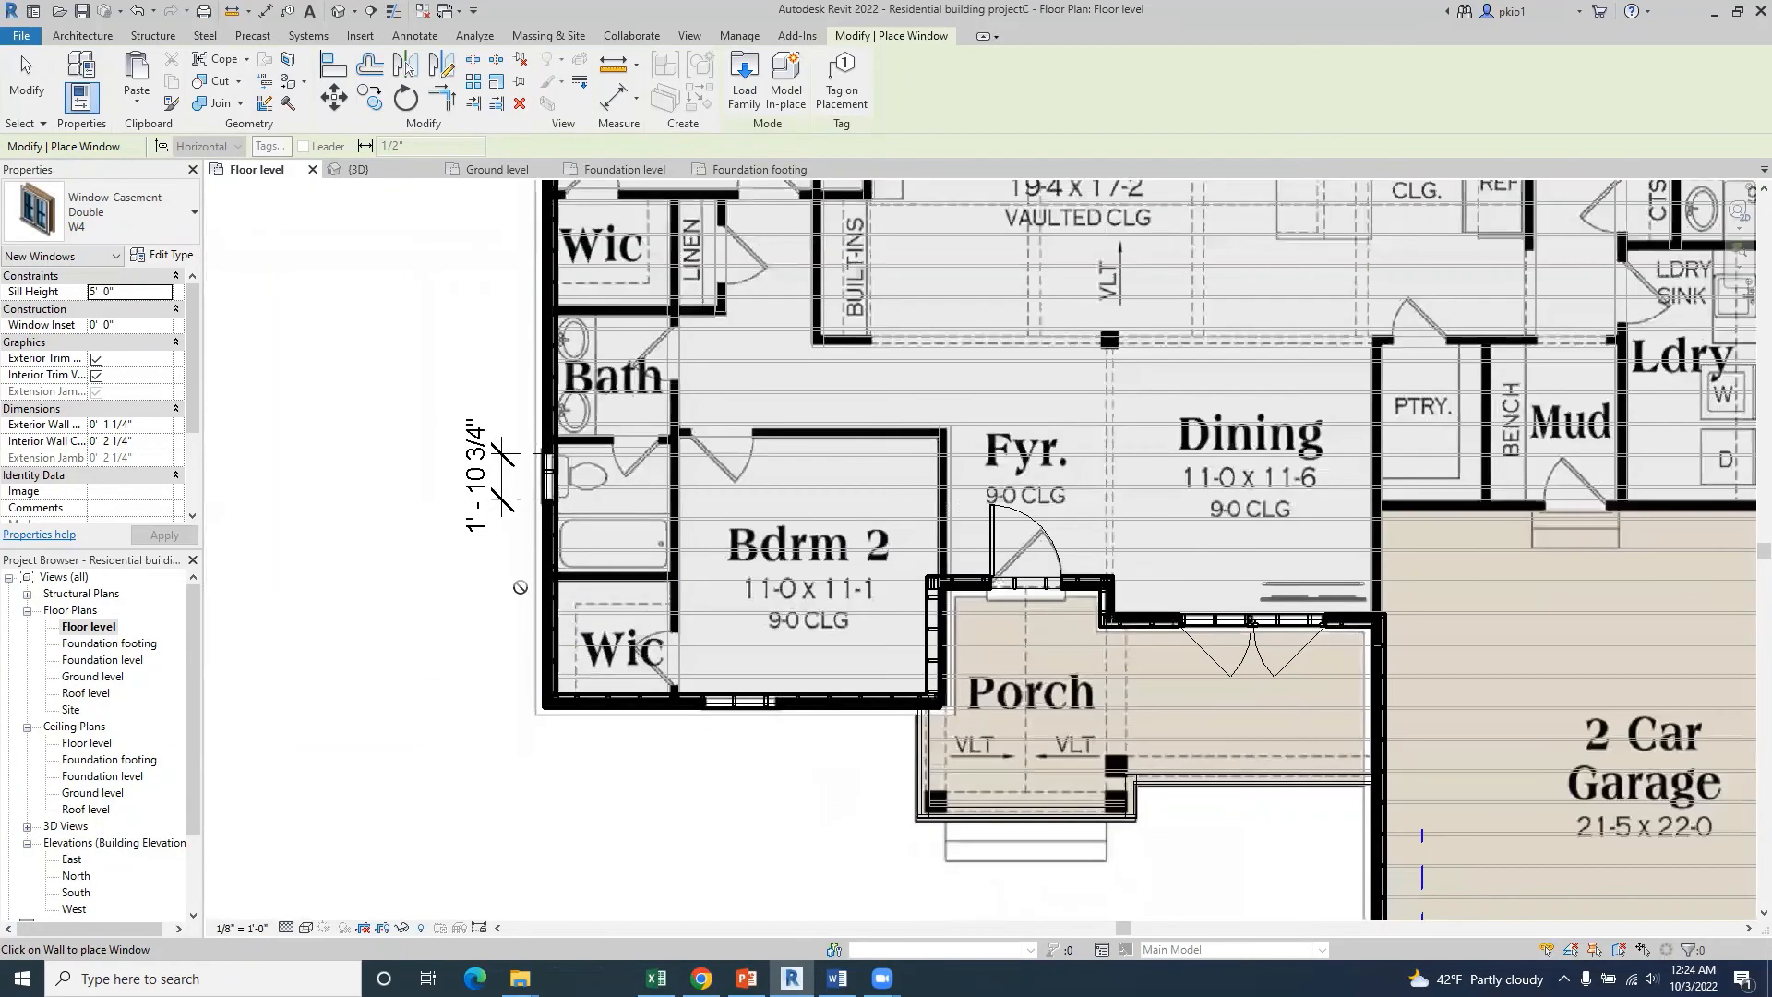
key("Escape")
key("Escape")
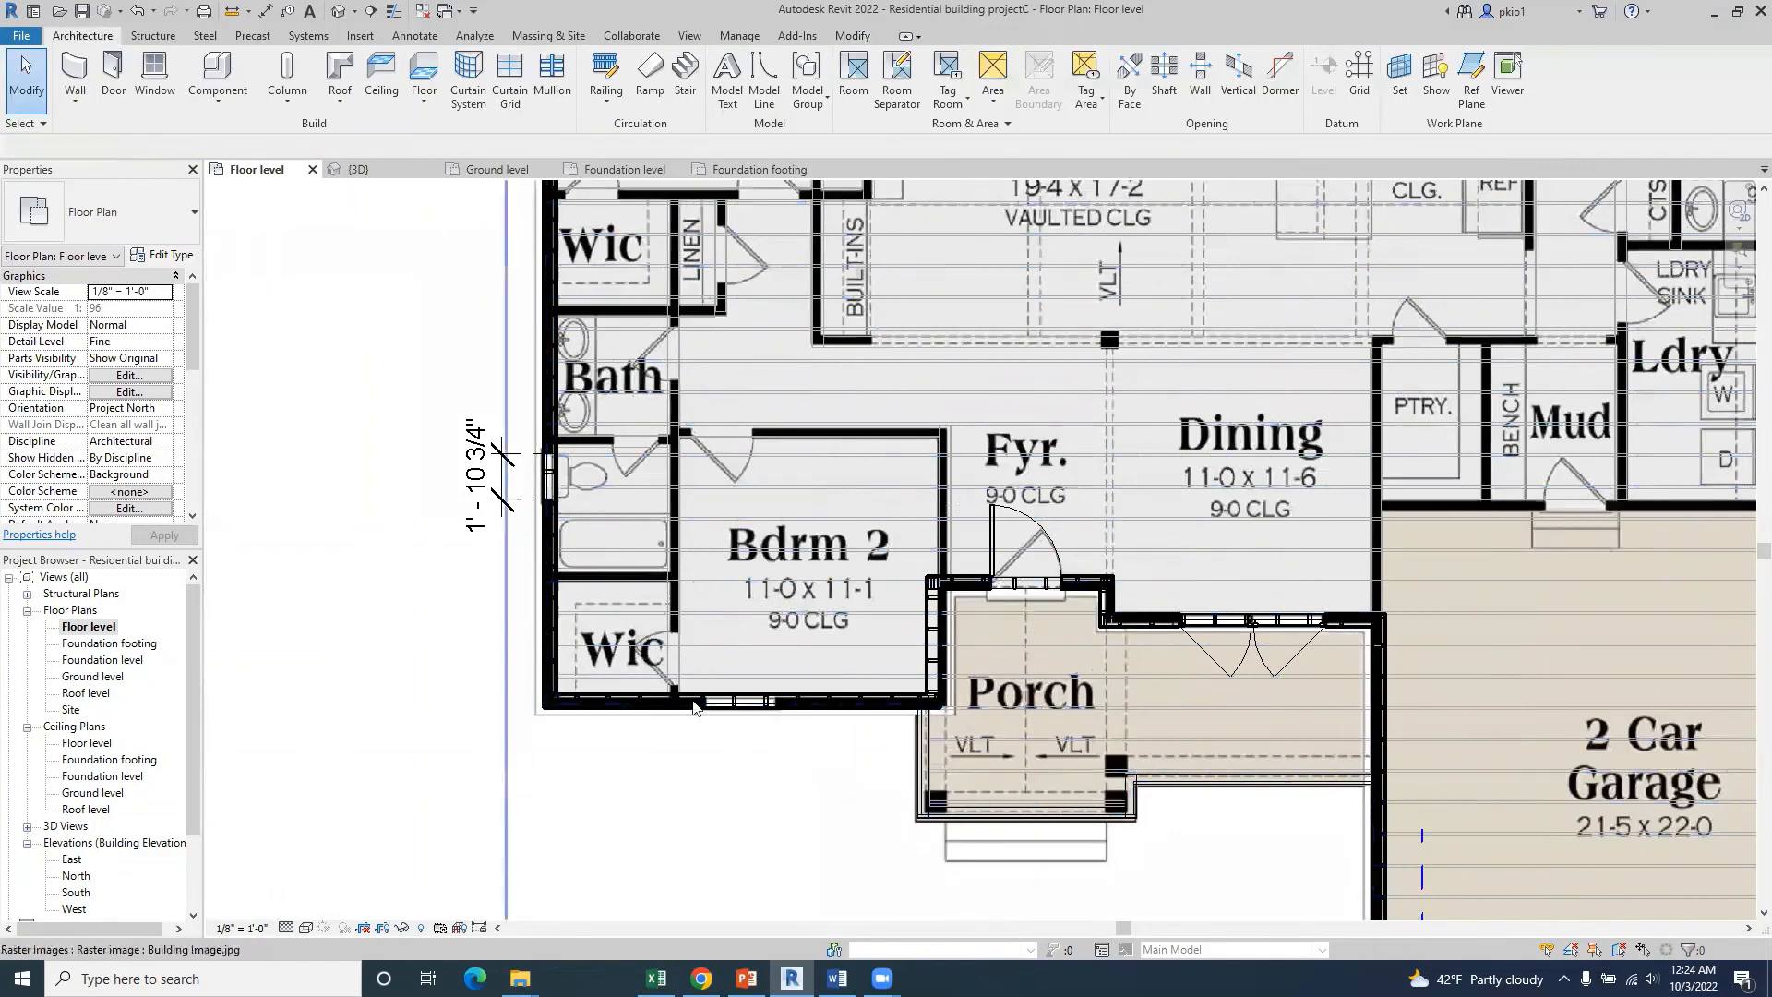
- Draw two short vertical model lines outward from the two ends of the window opening in Bdrm 2's front wall
scroll(734, 729, "up", 2)
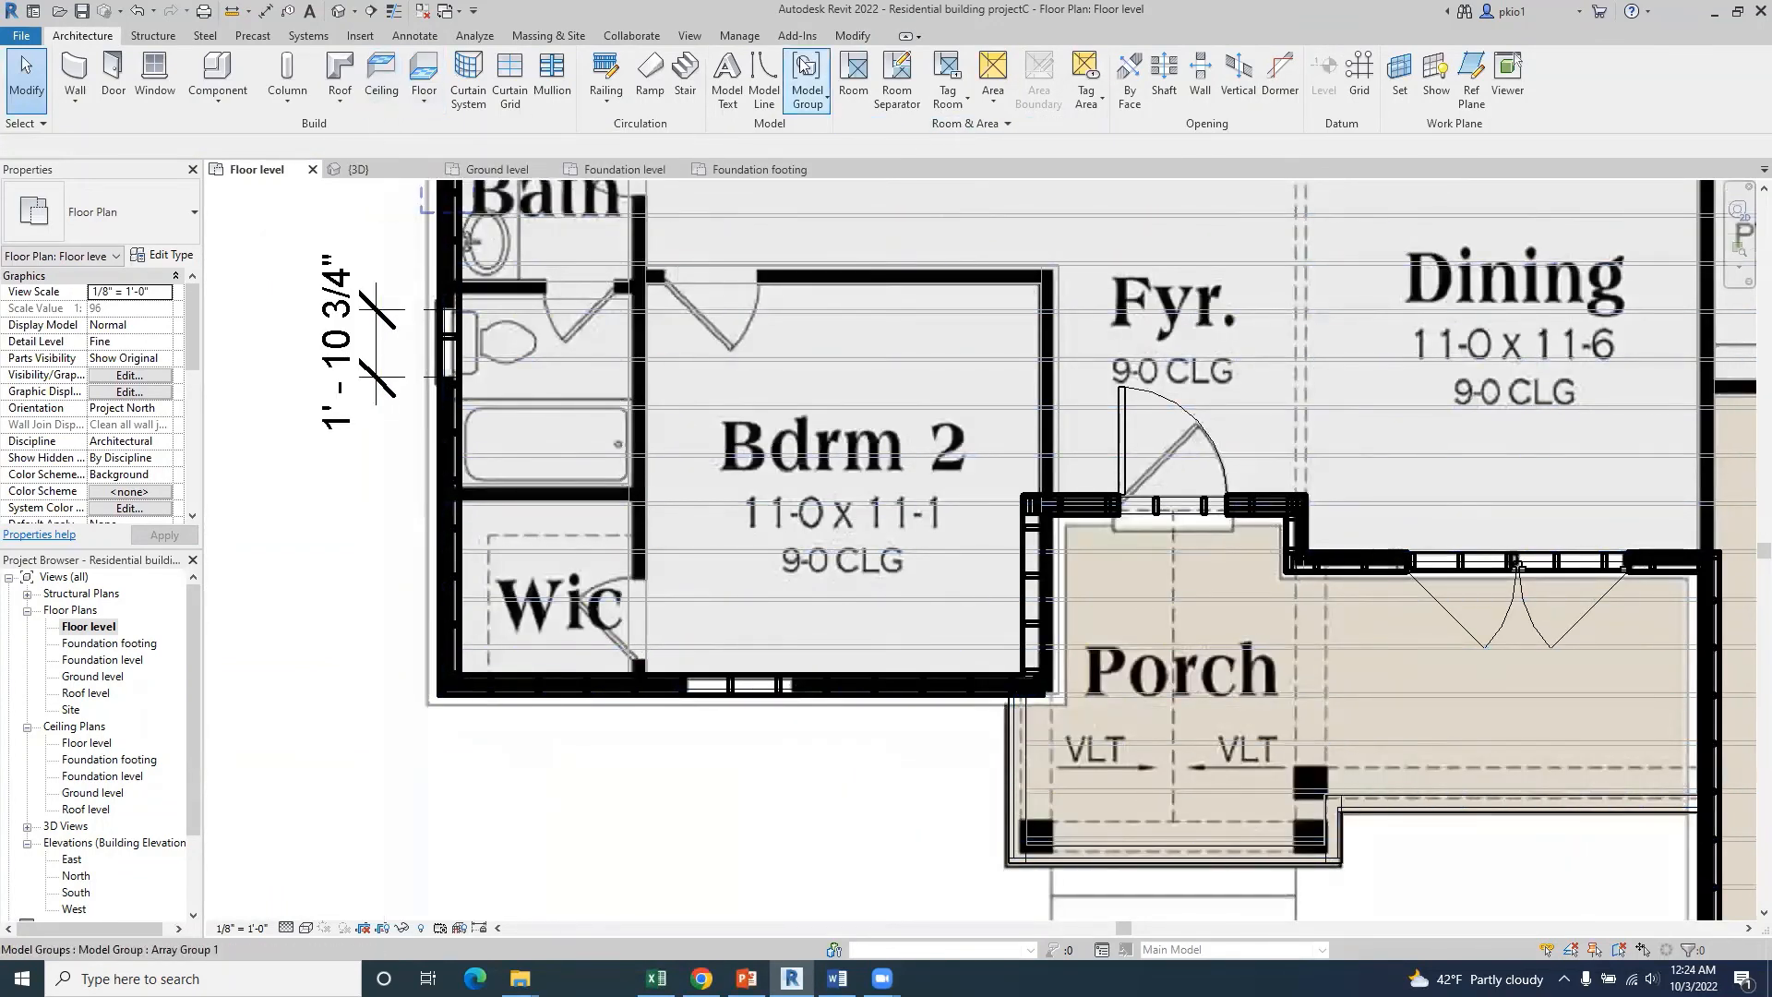
left_click(764, 81)
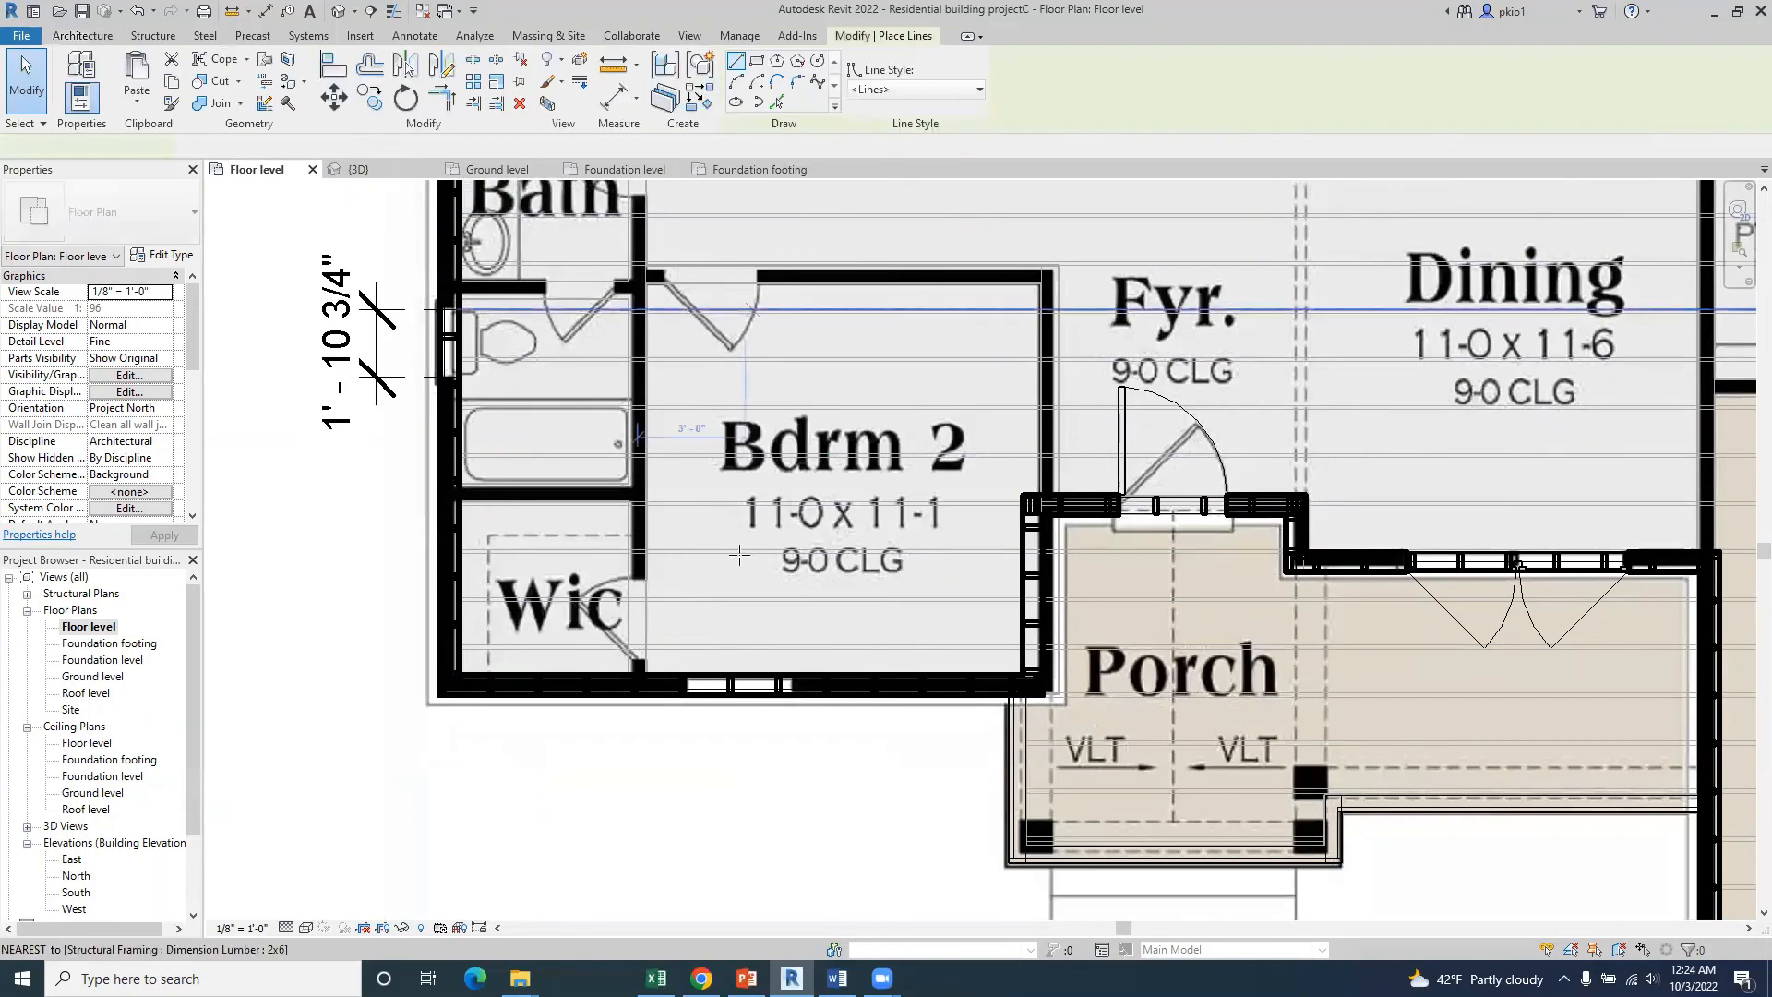
left_click(683, 685)
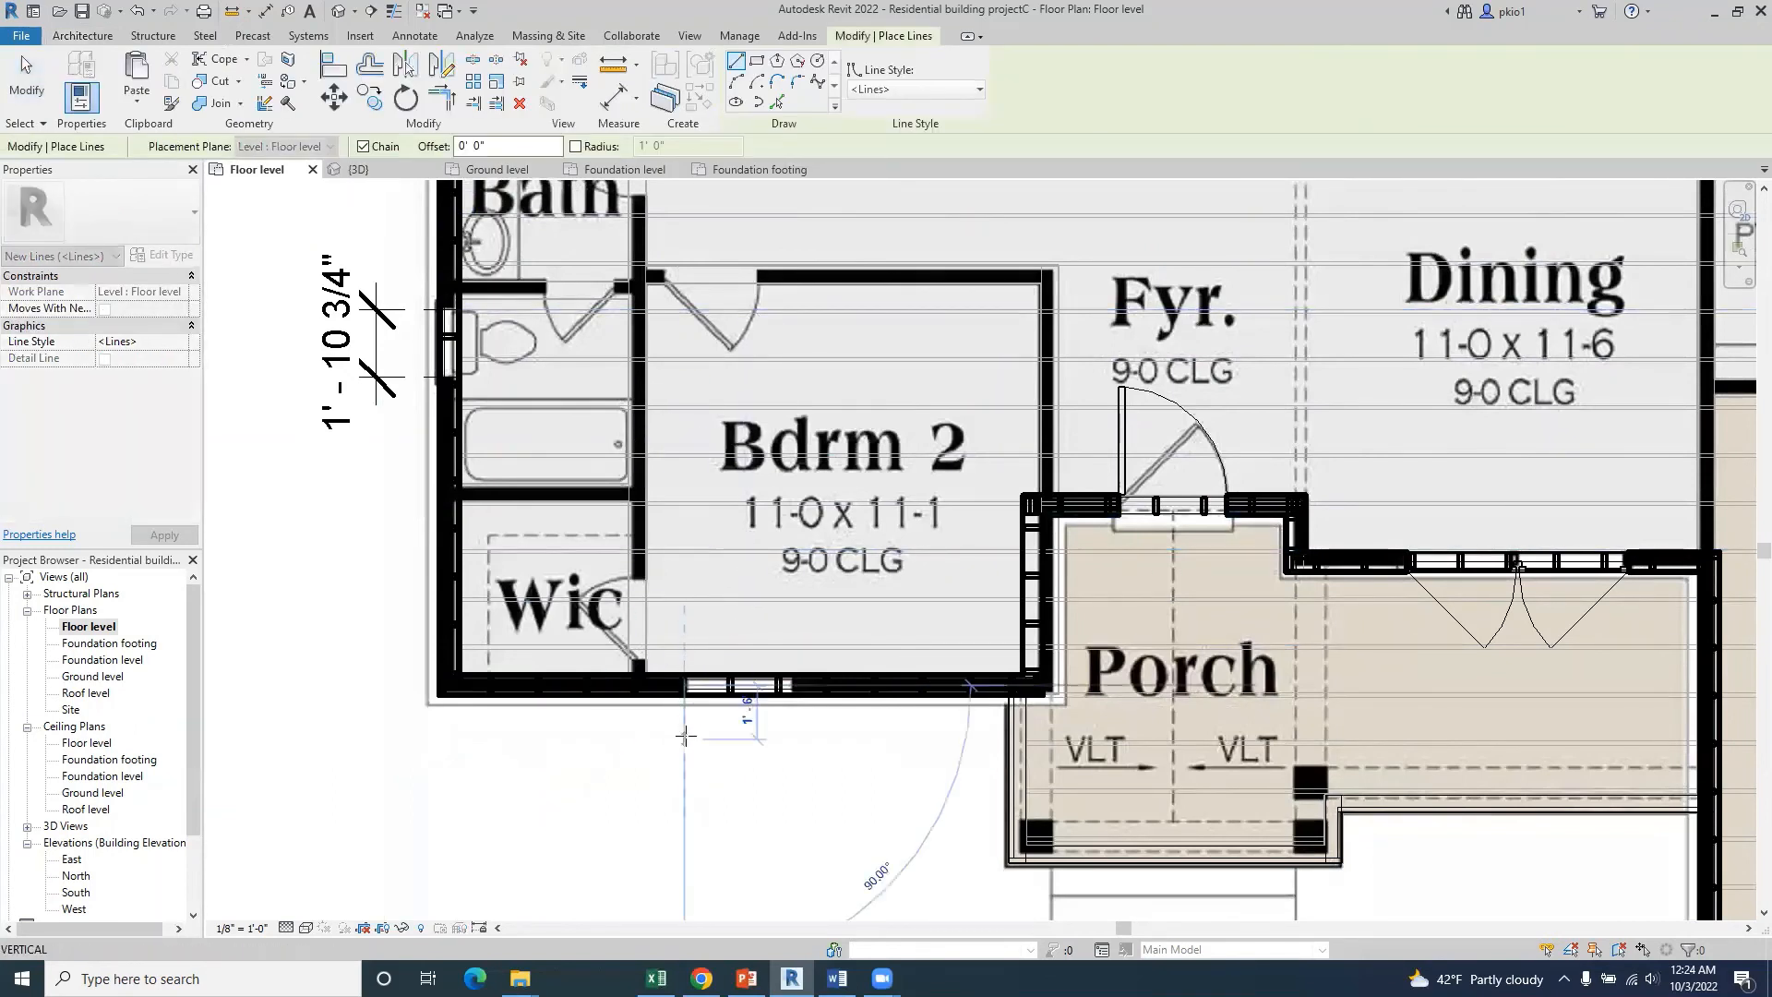
left_click(791, 738)
key("Escape")
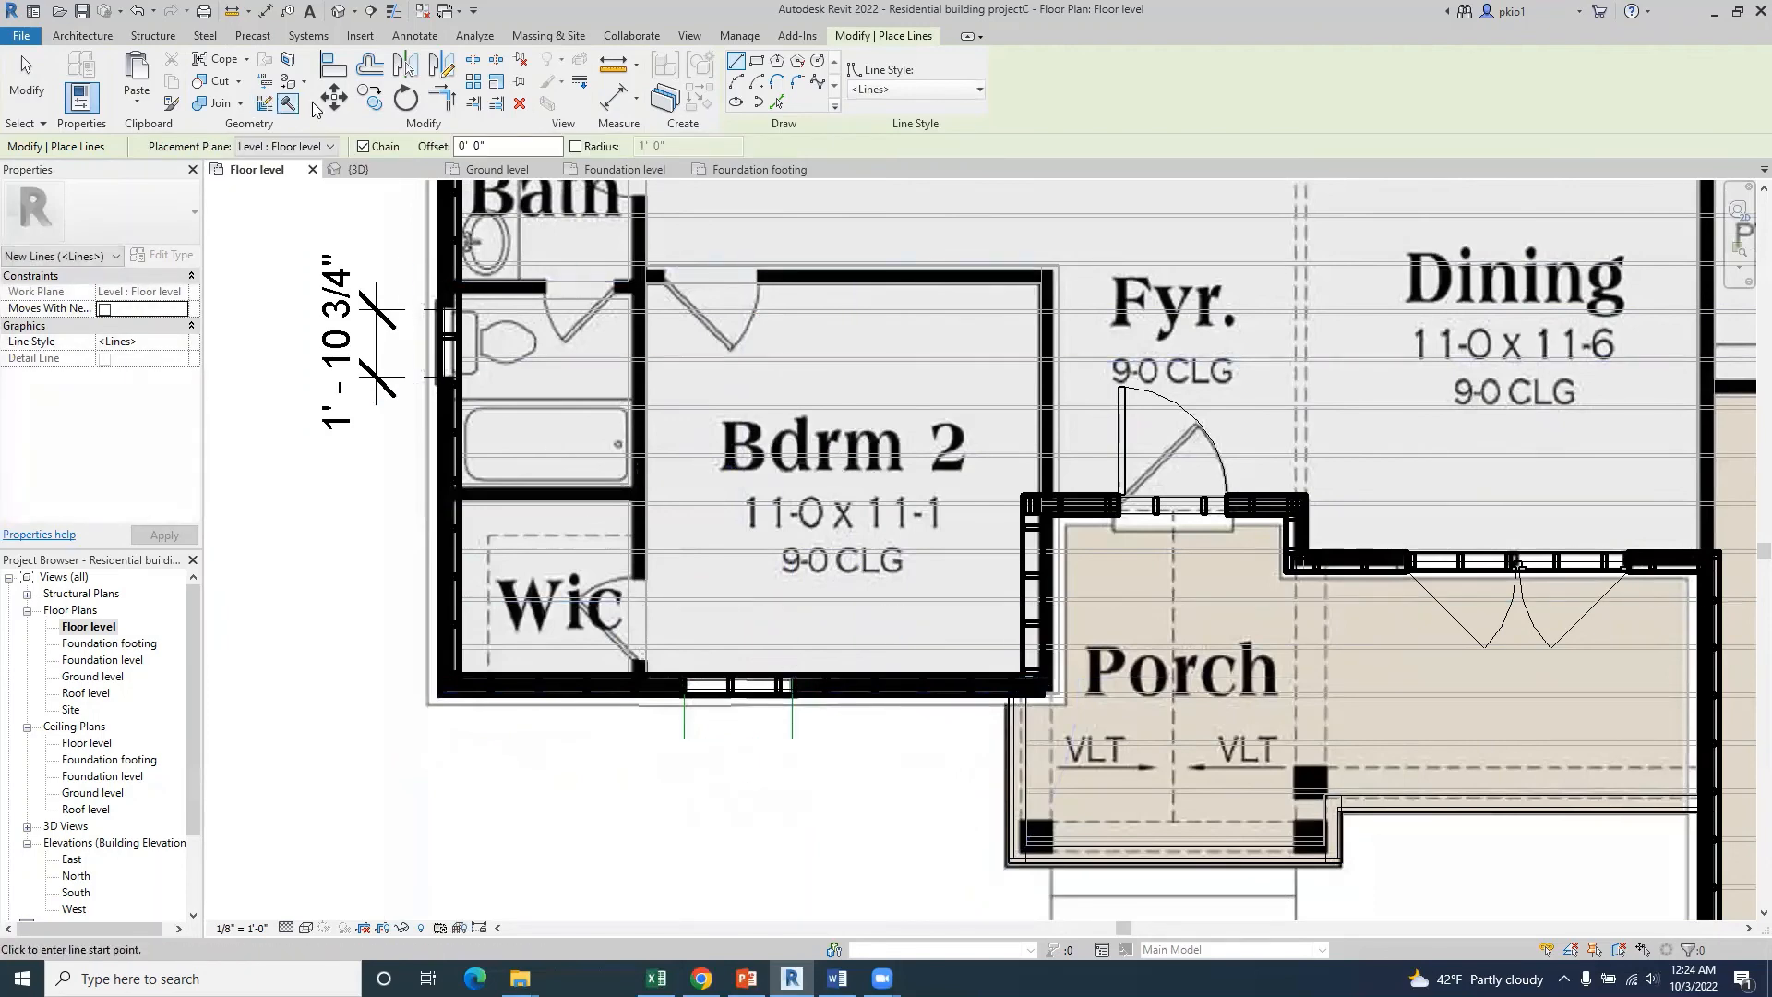
- Add a linear dimension between the two model lines marking Bdrm 2's front window opening
left_click(414, 35)
left_click(106, 78)
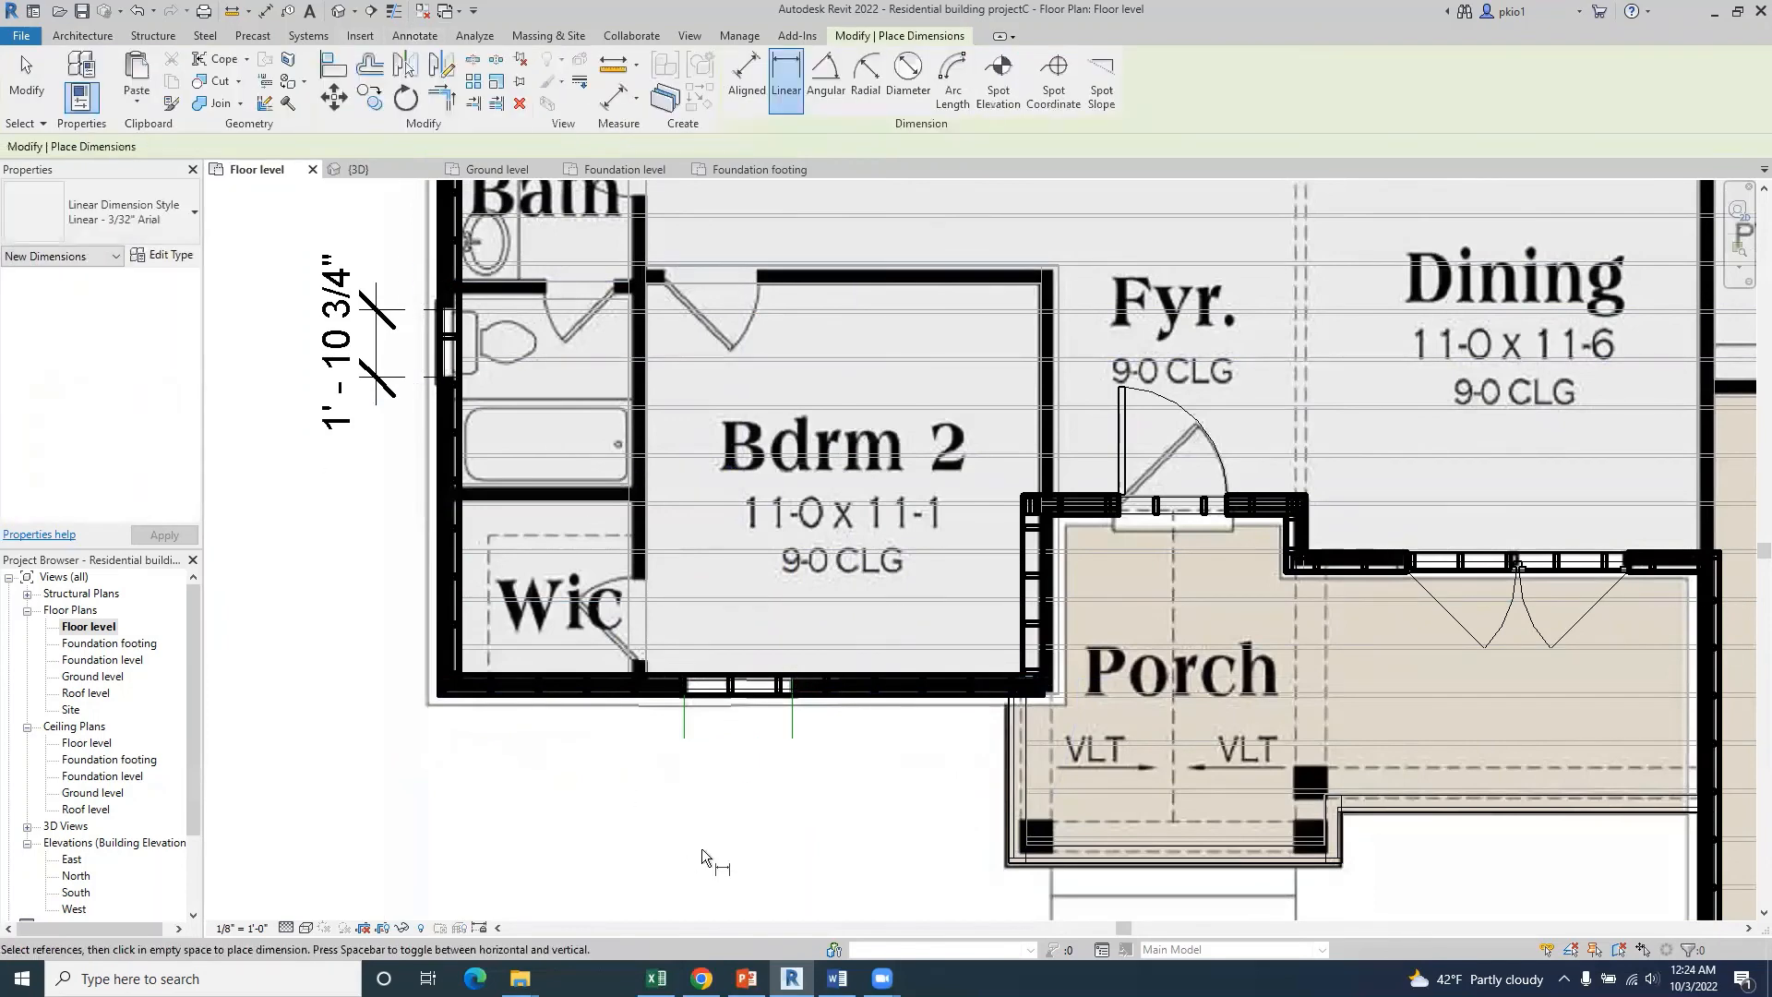
left_click(687, 741)
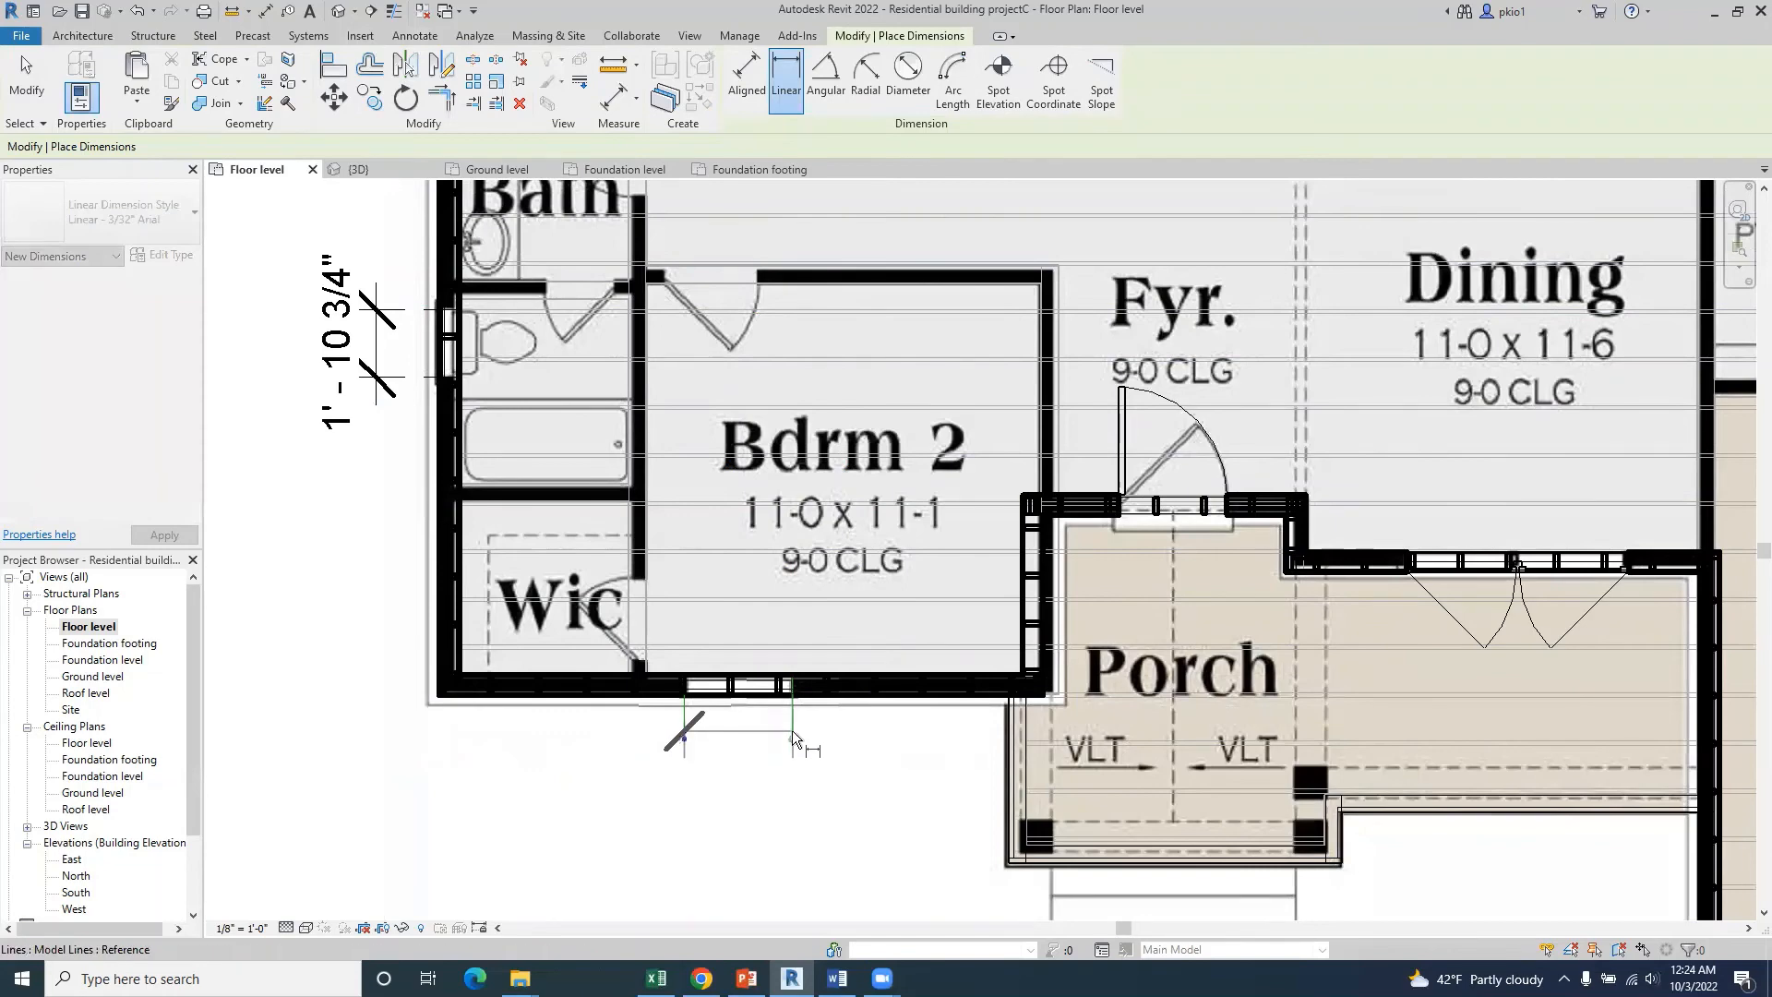
left_click(792, 730)
left_click(783, 802)
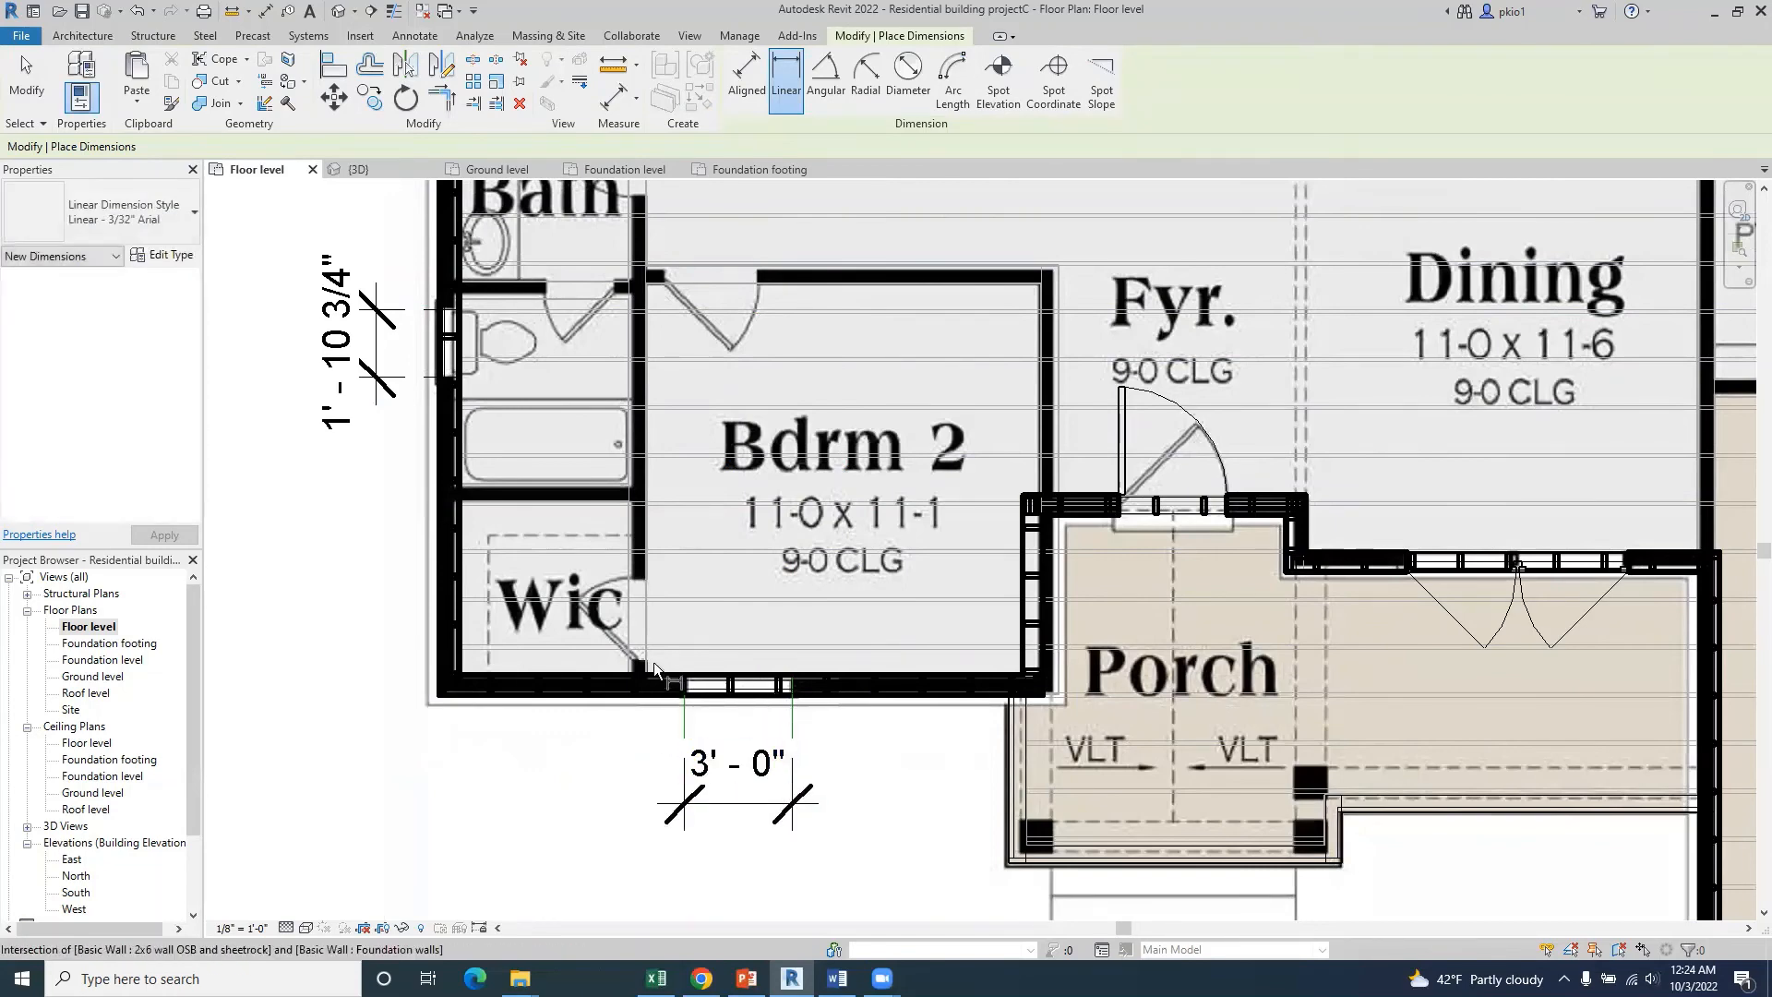
key("Escape")
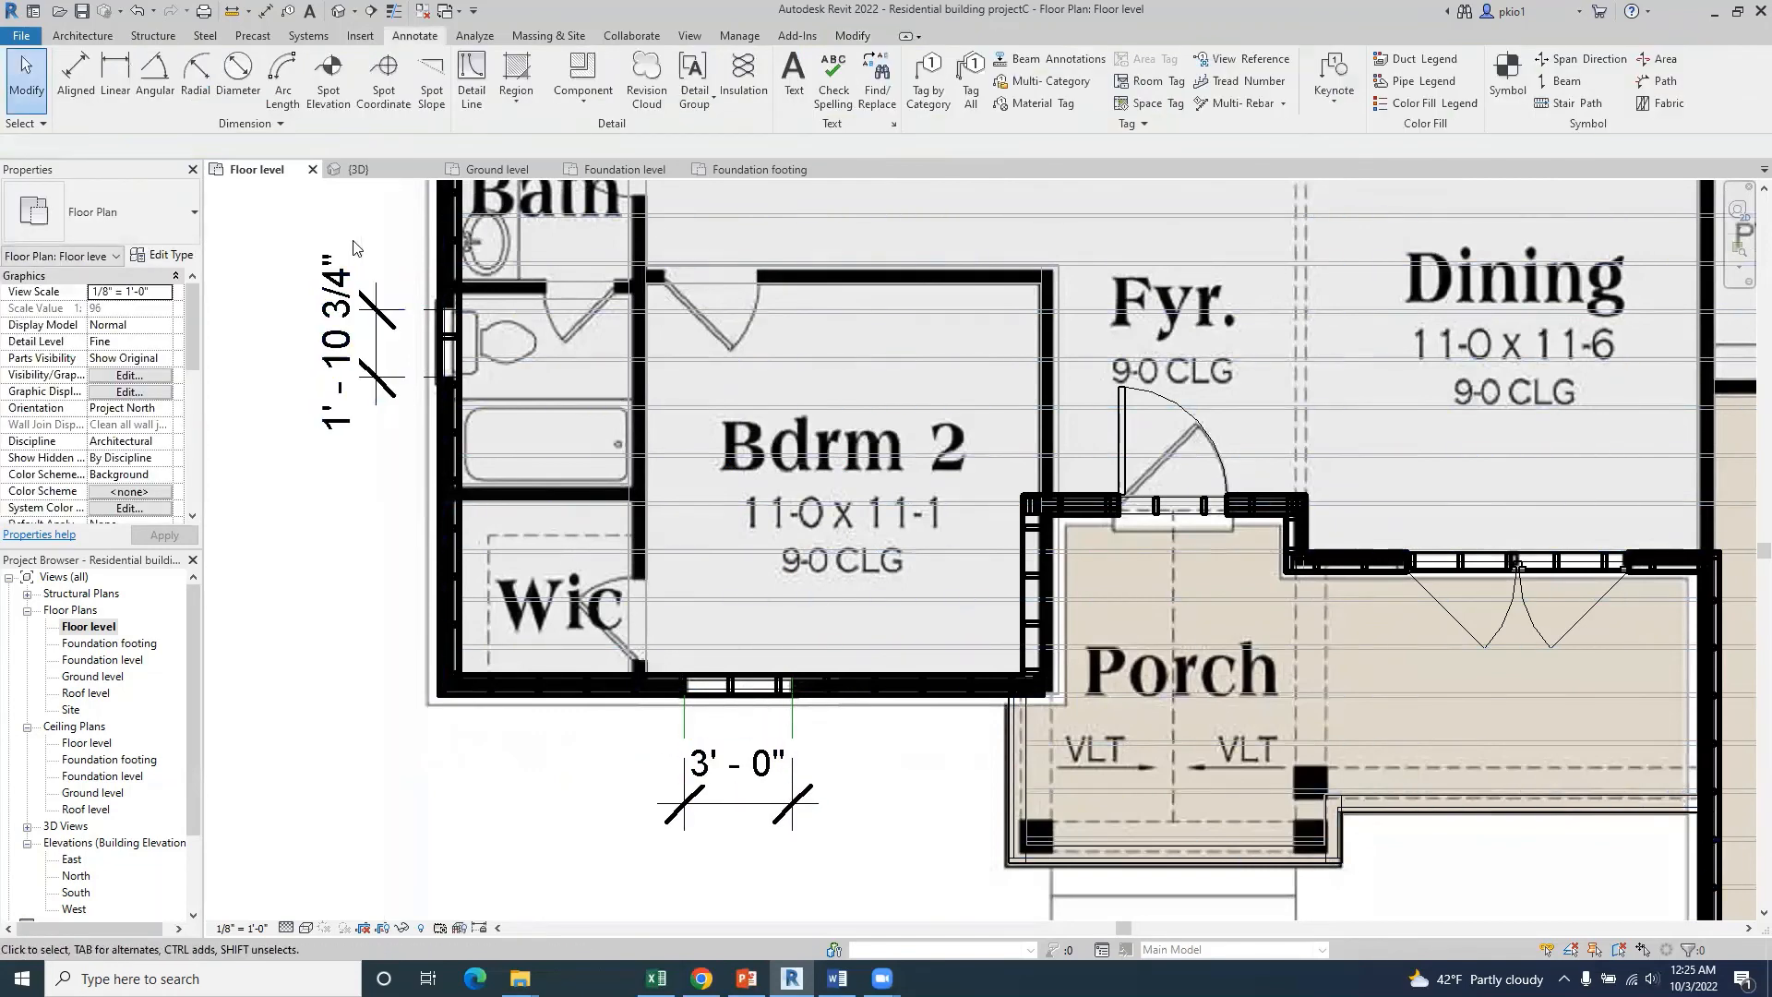
- Start placing a window with the Window-Casement-Double 34" x 36" type
left_click(92, 33)
left_click(154, 74)
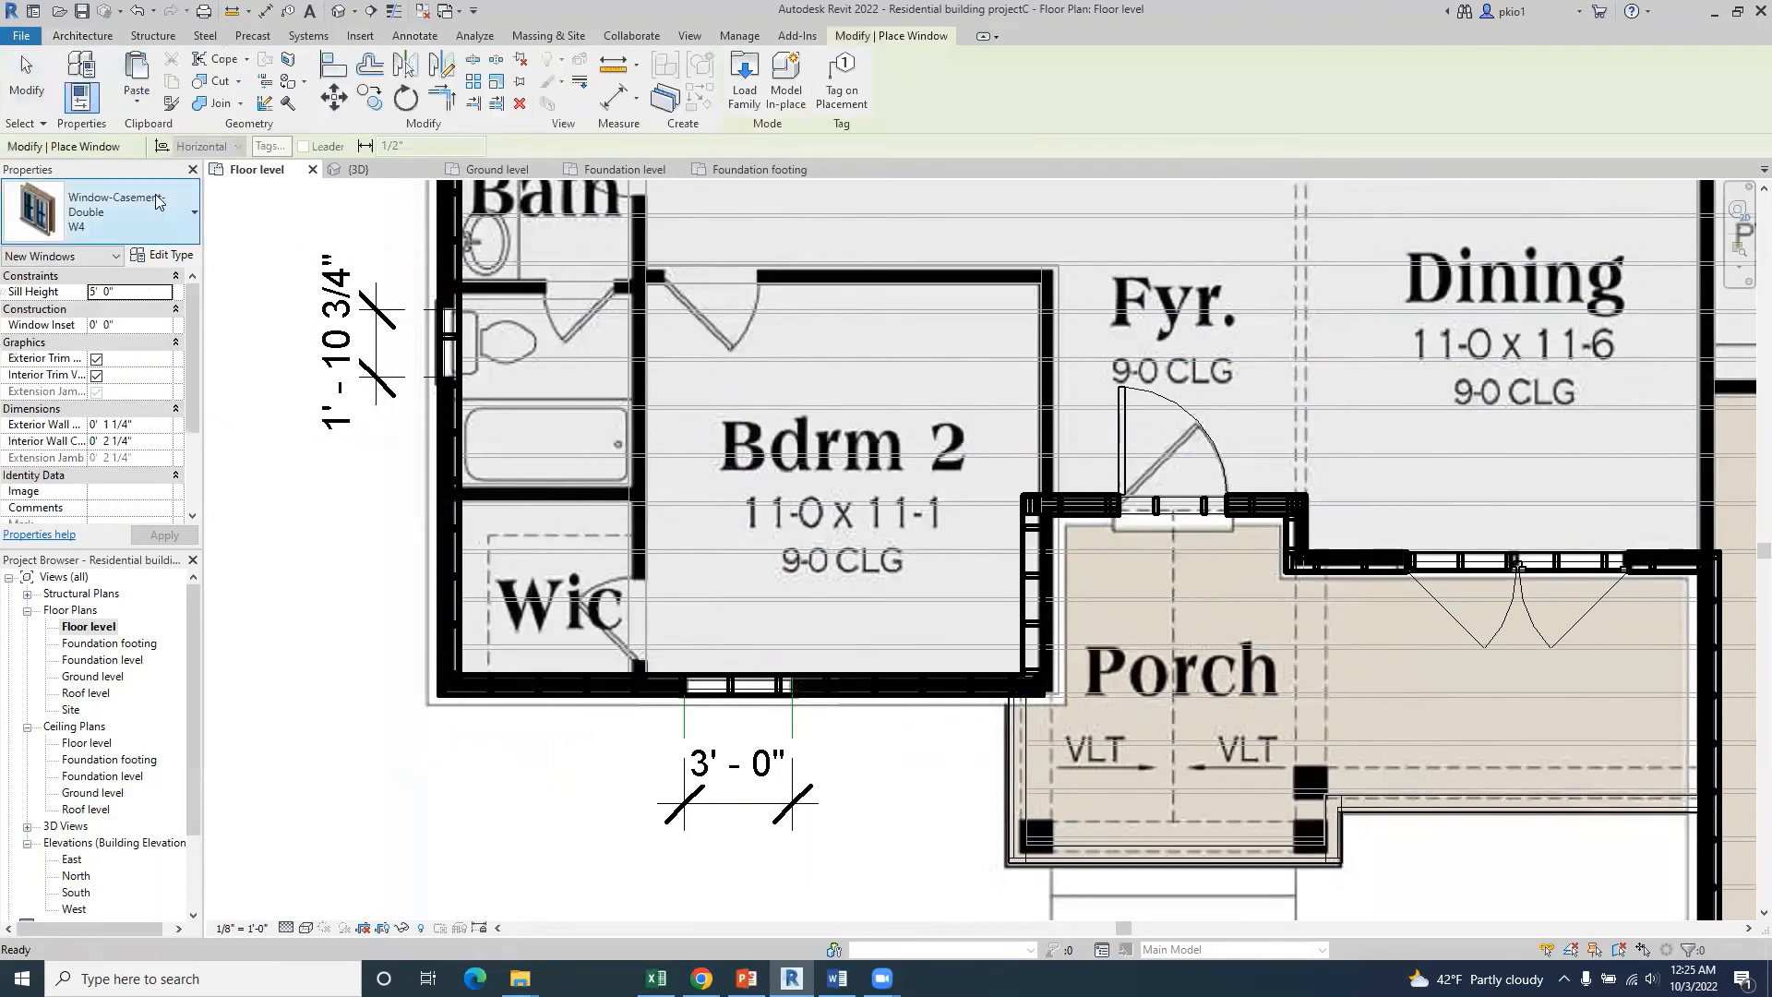
left_click(186, 226)
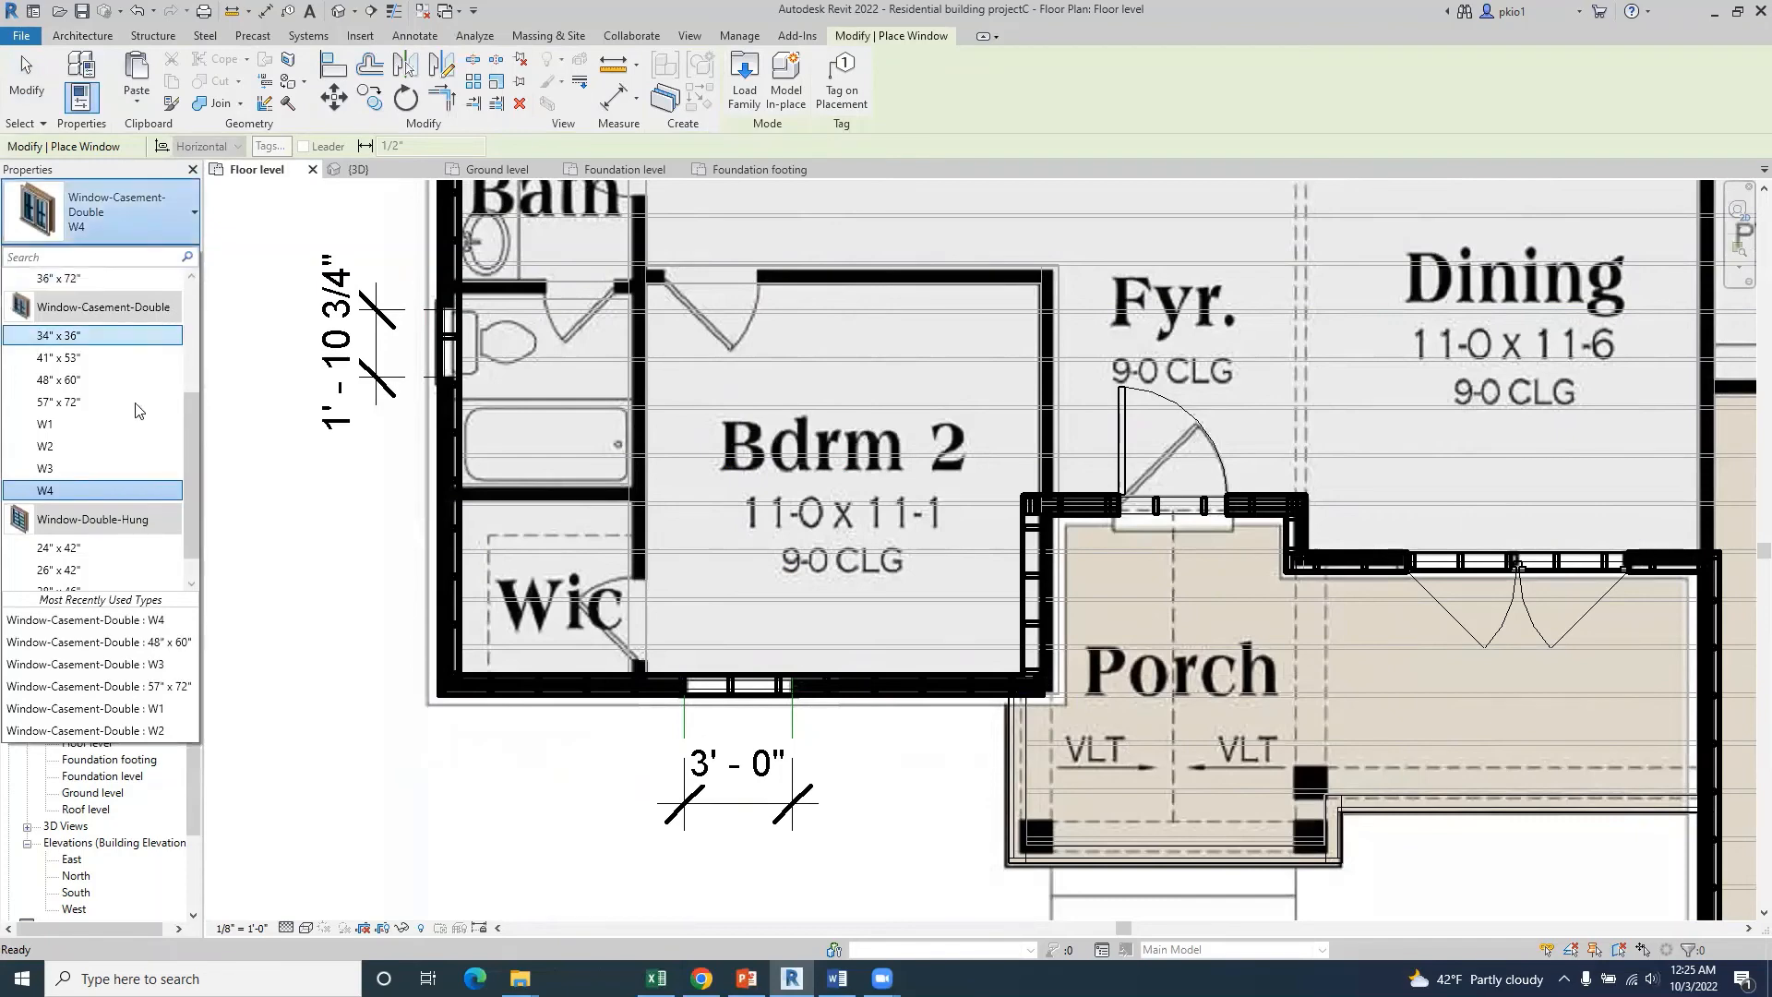
scroll(106, 424, "up", 2)
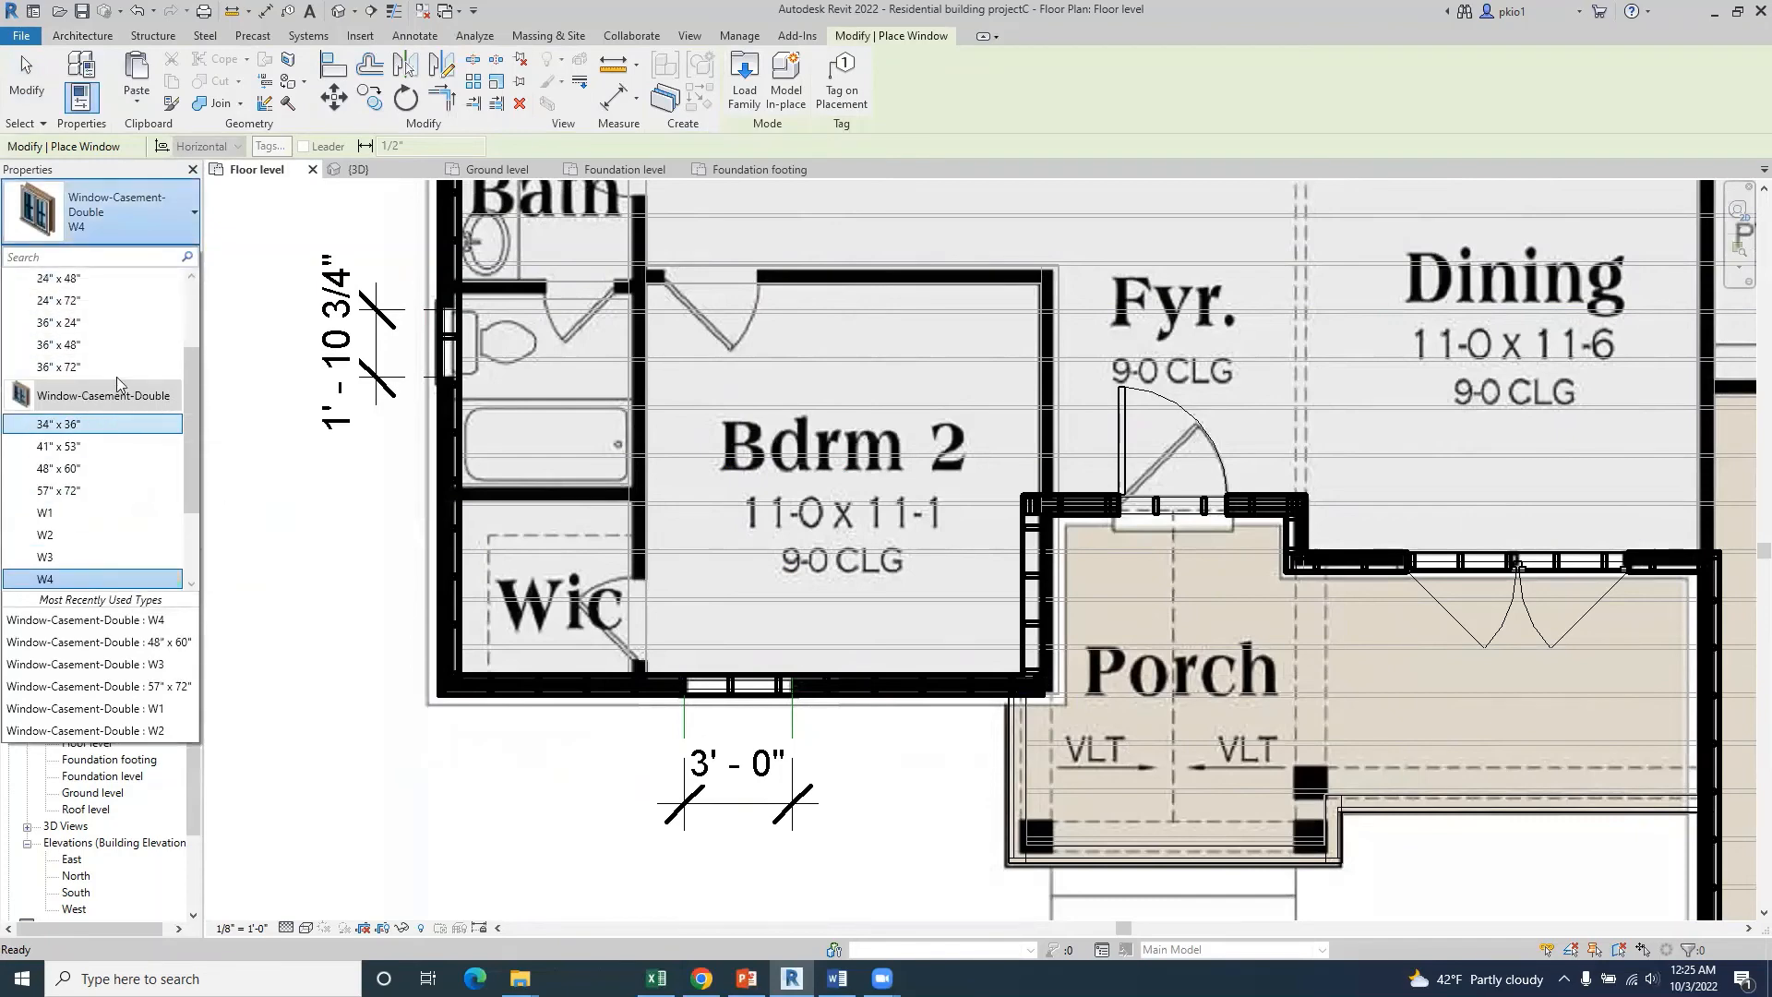
left_click(44, 344)
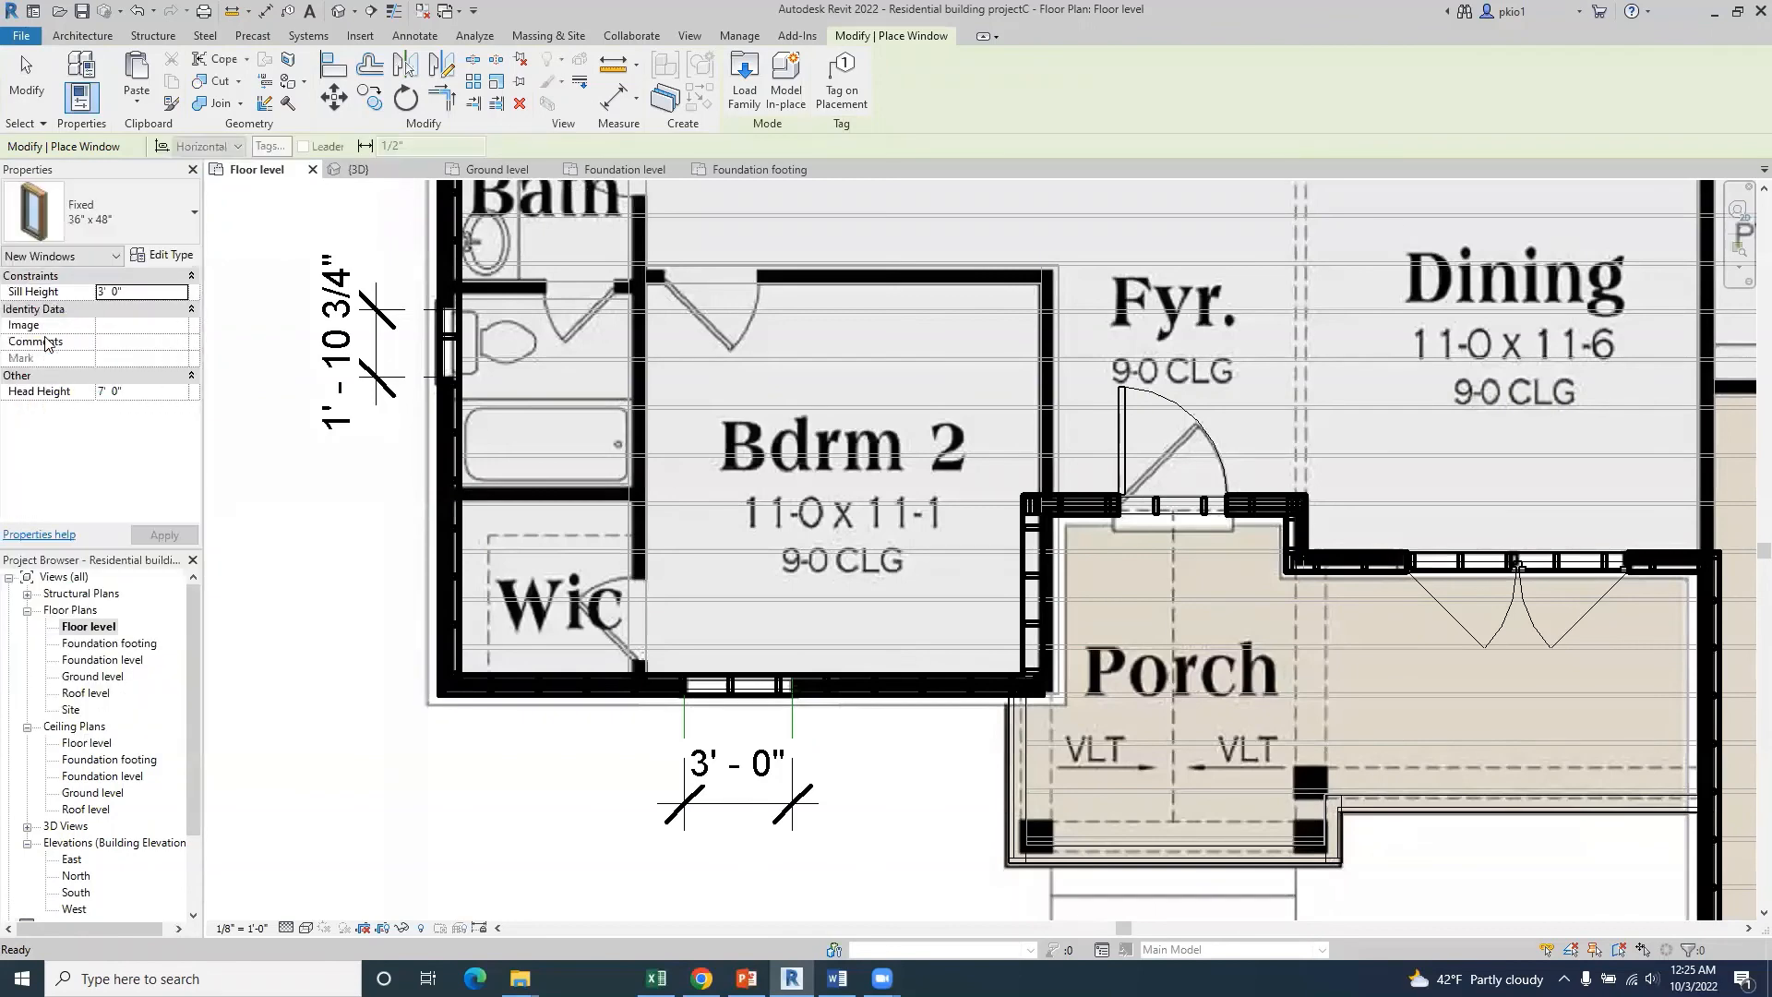
left_click(189, 218)
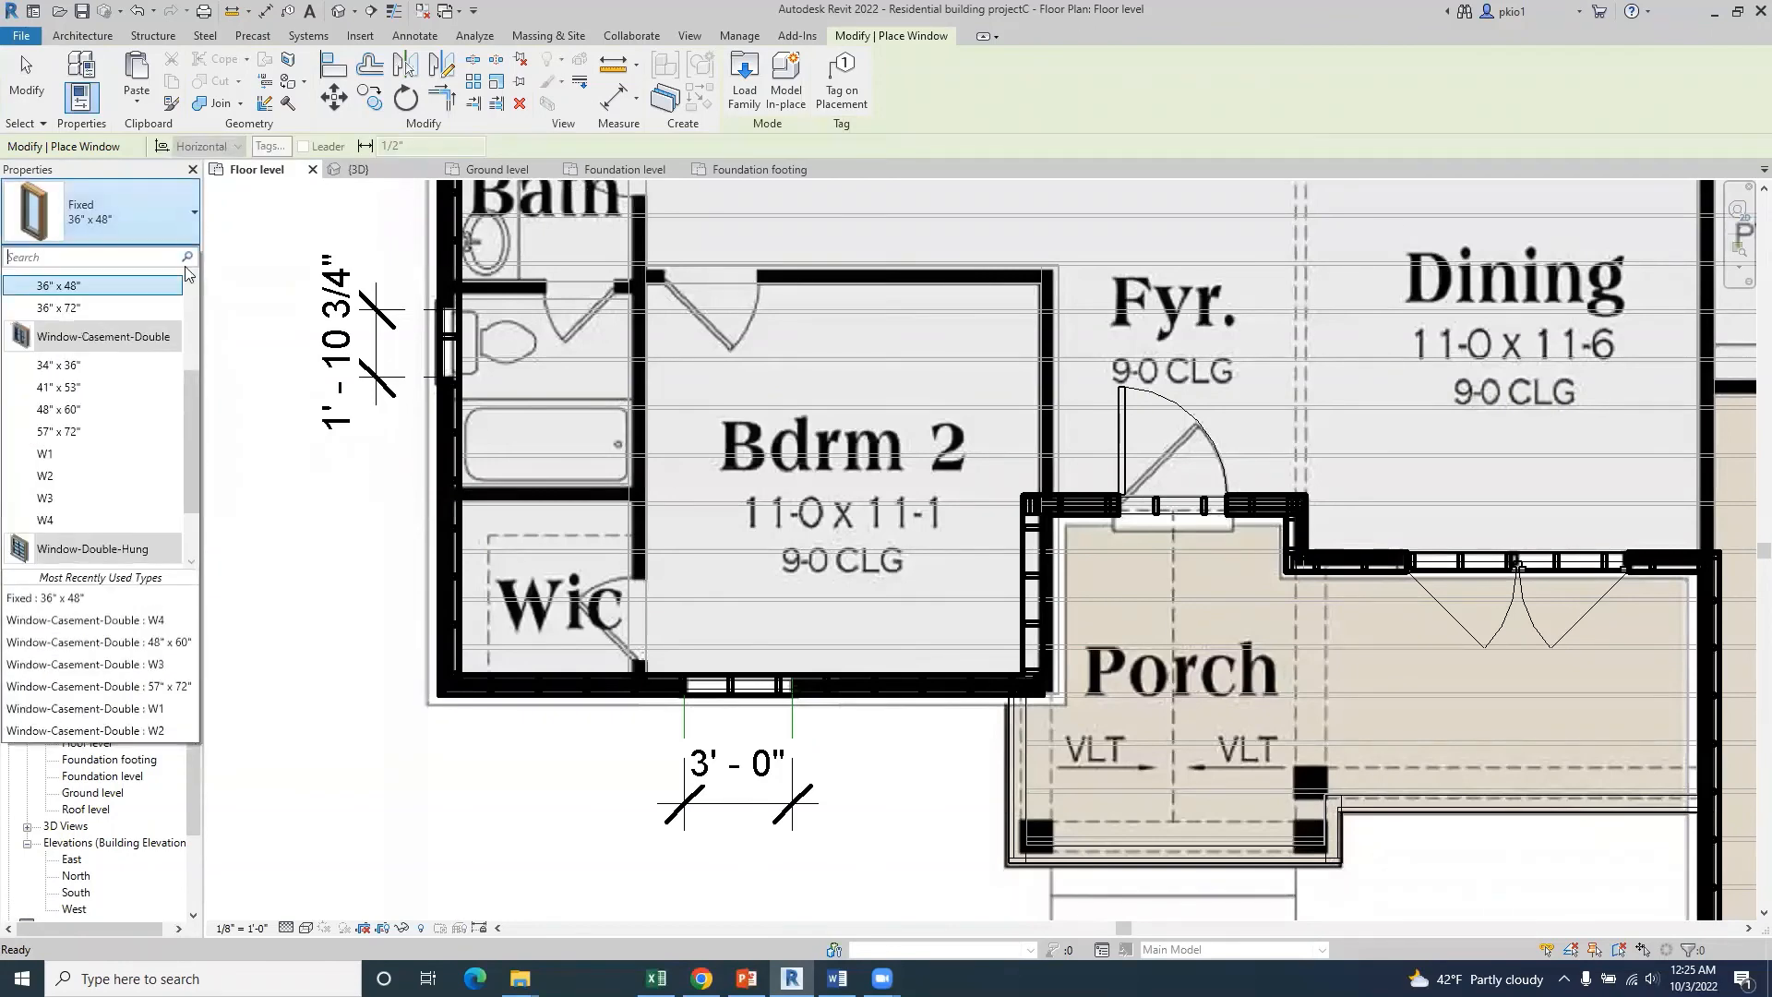
scroll(87, 439, "down", 2)
scroll(86, 439, "up", 2)
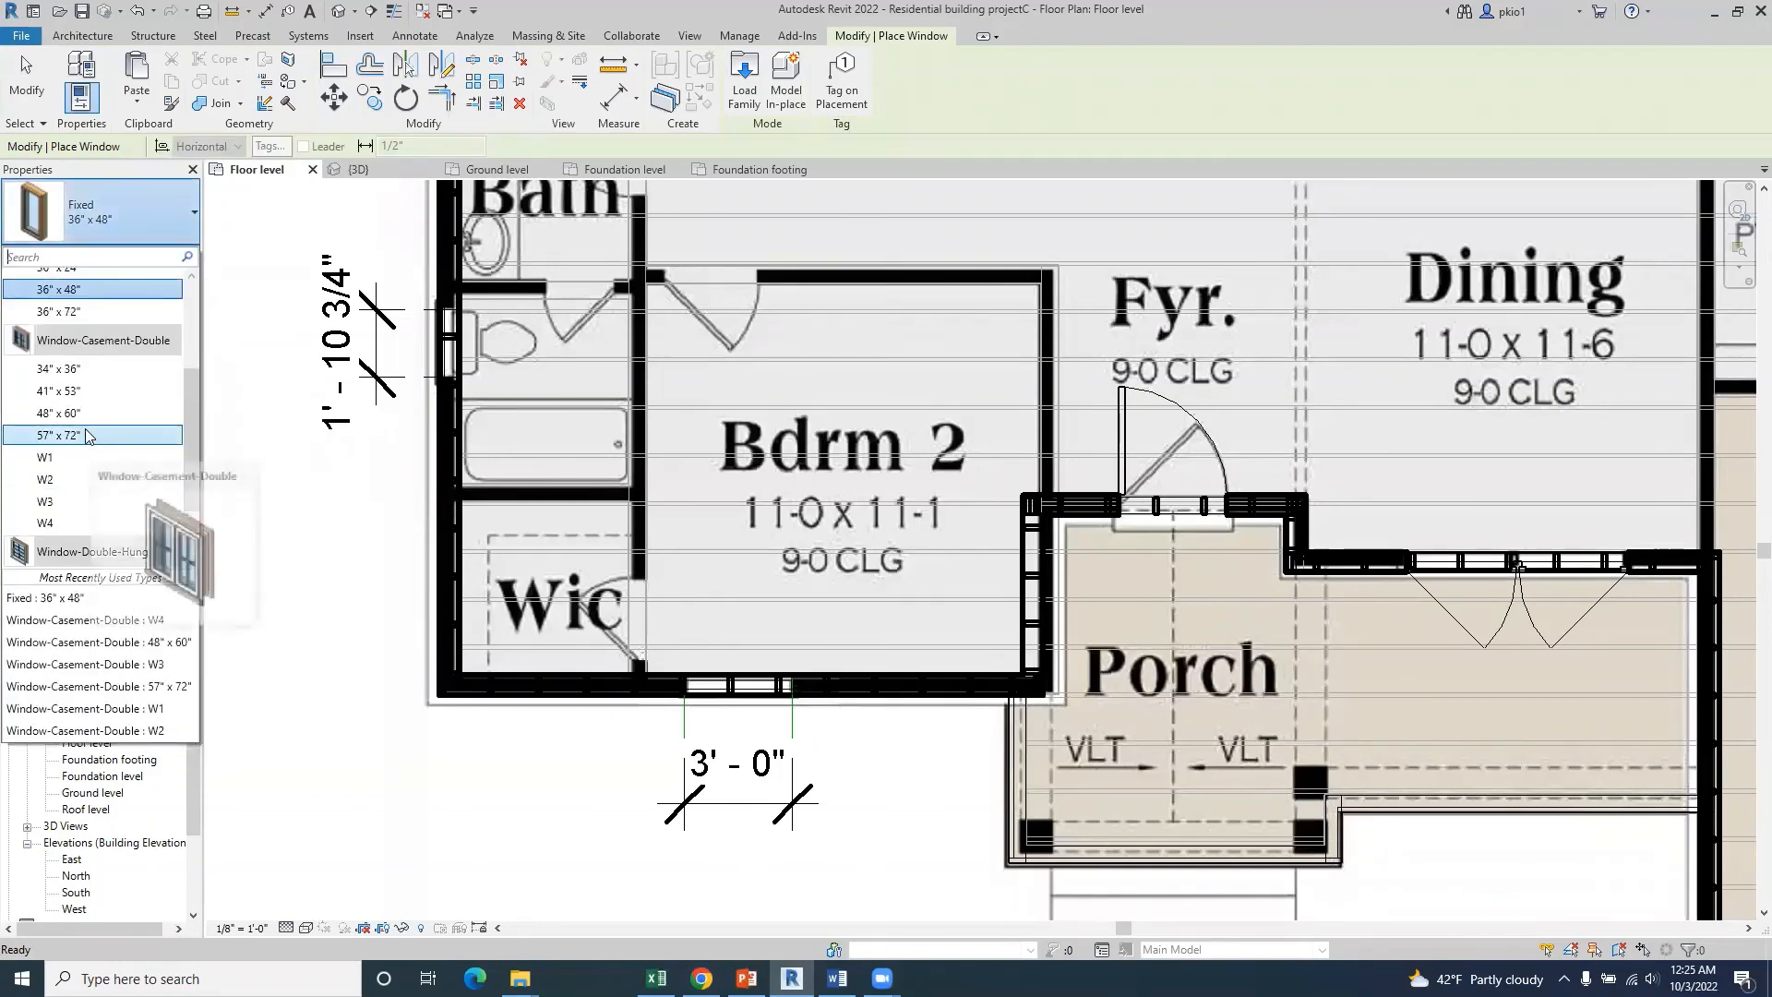
left_click(93, 368)
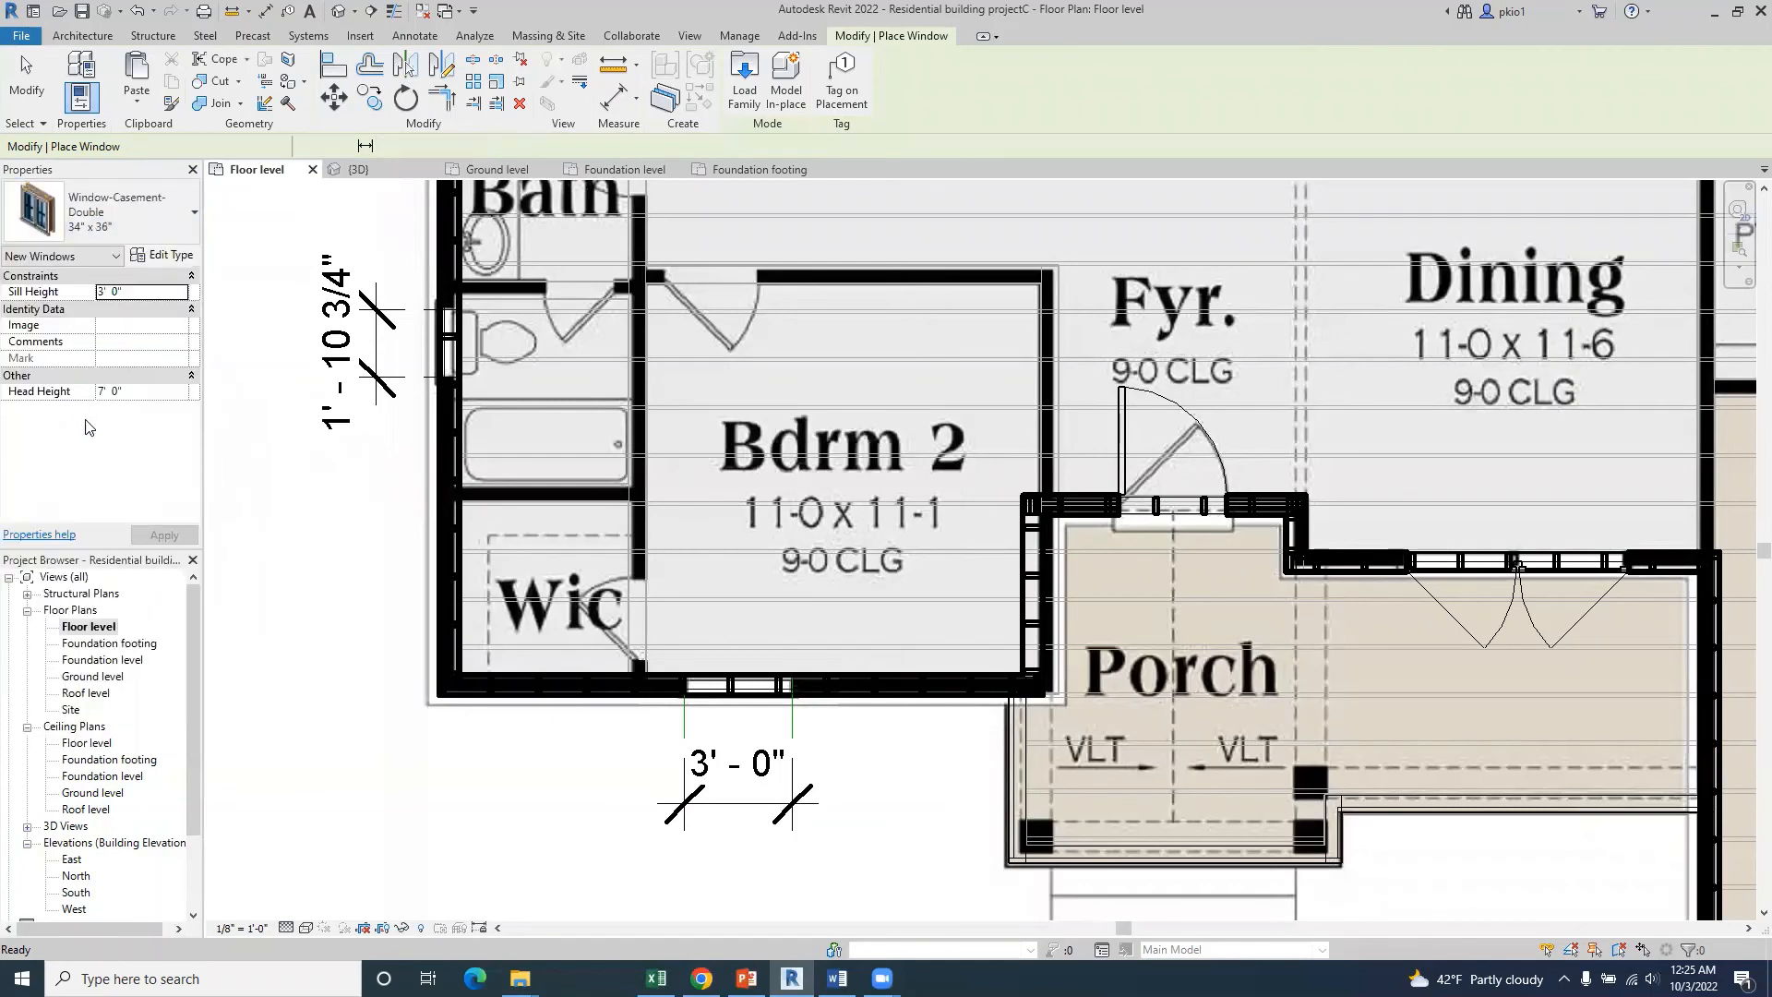
- Duplicate the 34" x 36" casement type as W5 and set its width to 3'
left_click(162, 255)
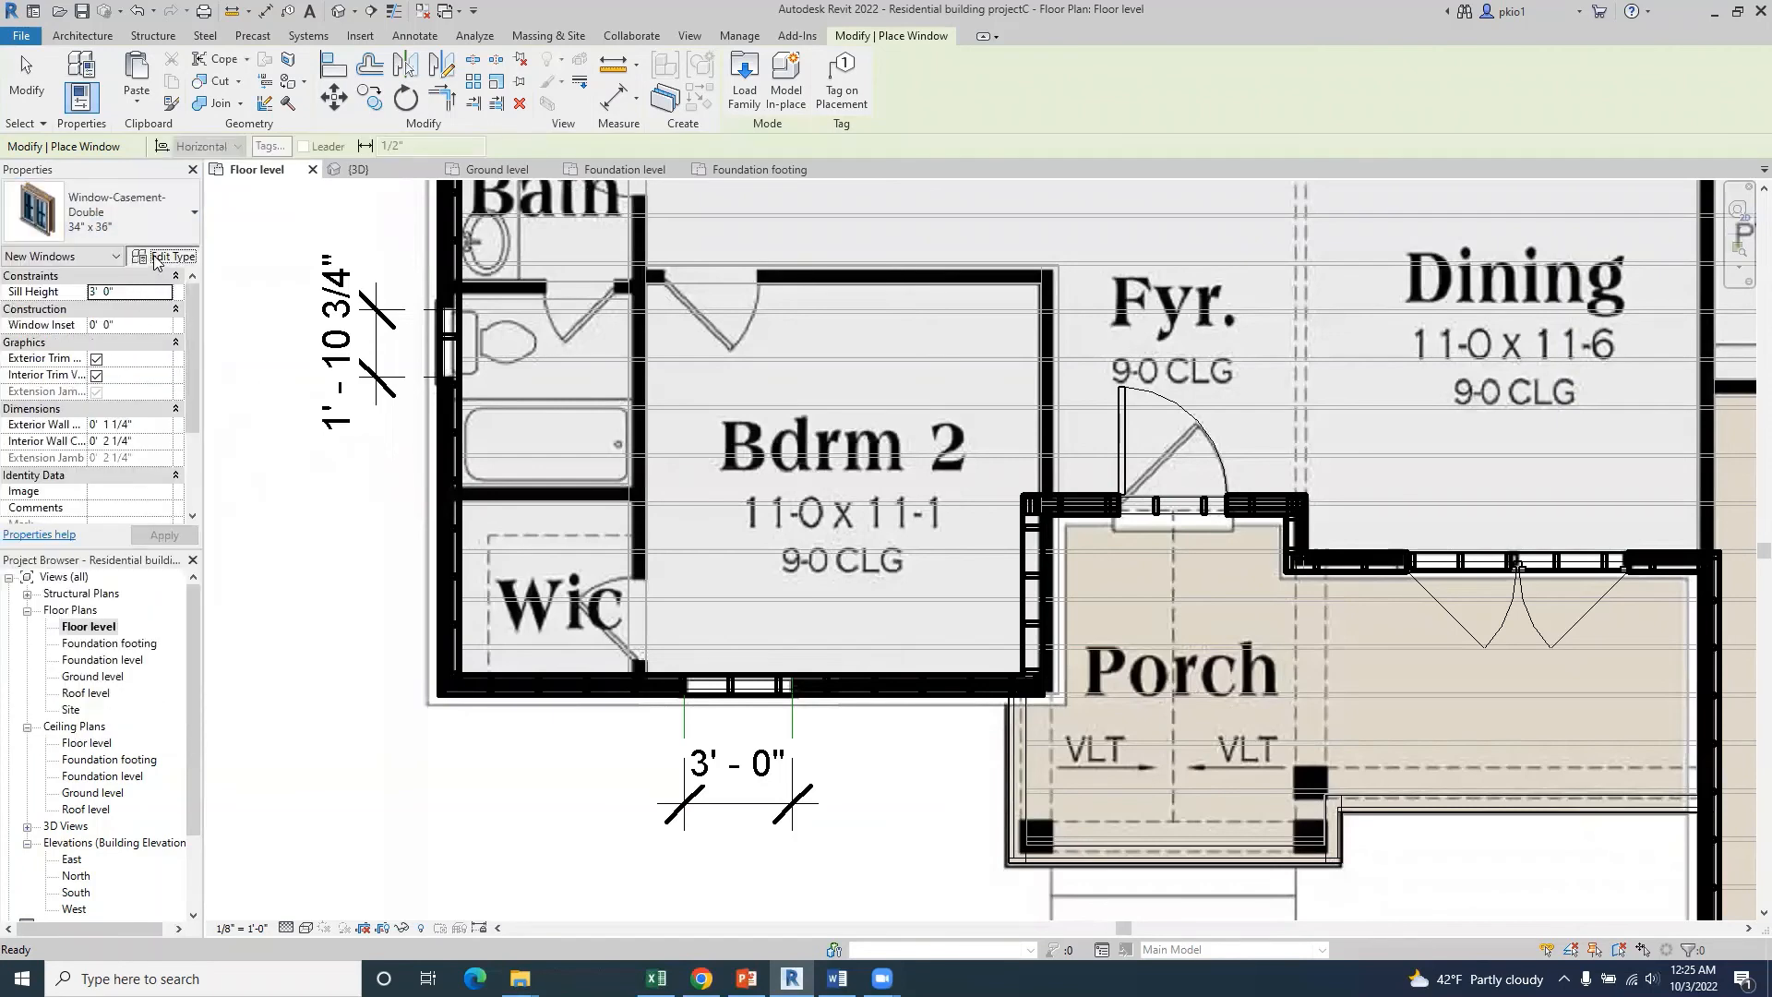
left_click(1500, 276)
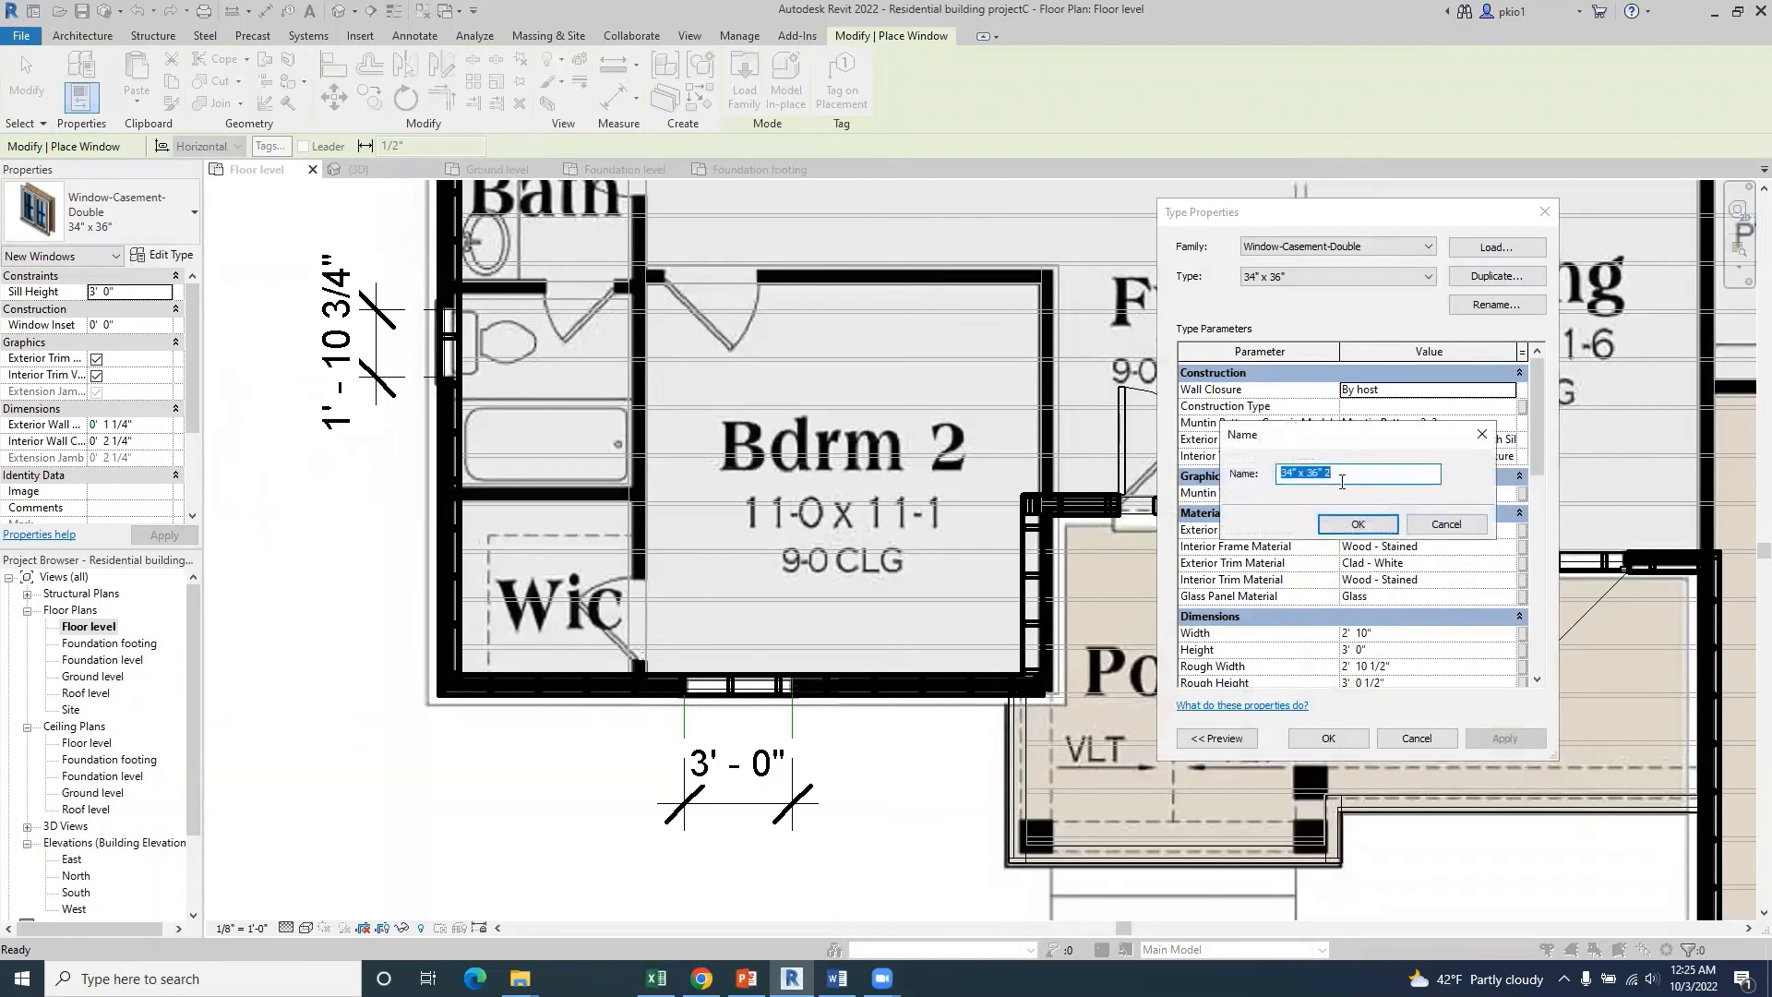
type("W5")
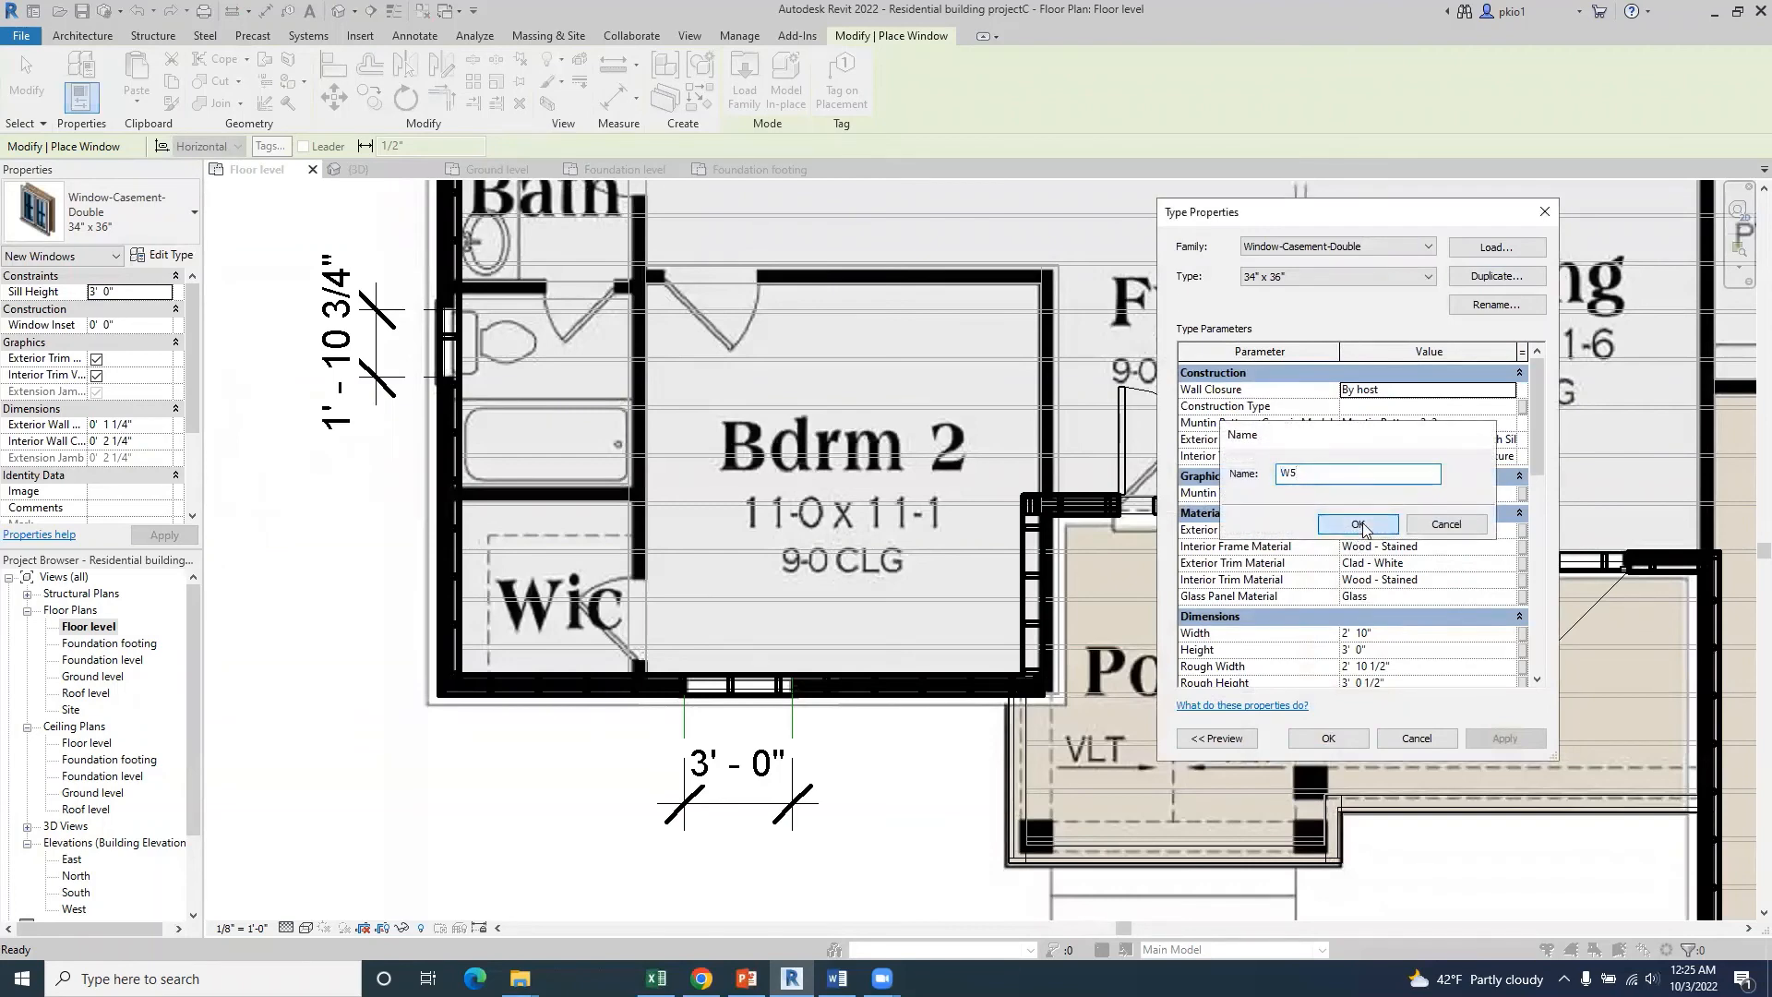
left_click(1362, 525)
scroll(1359, 530, "down", 2)
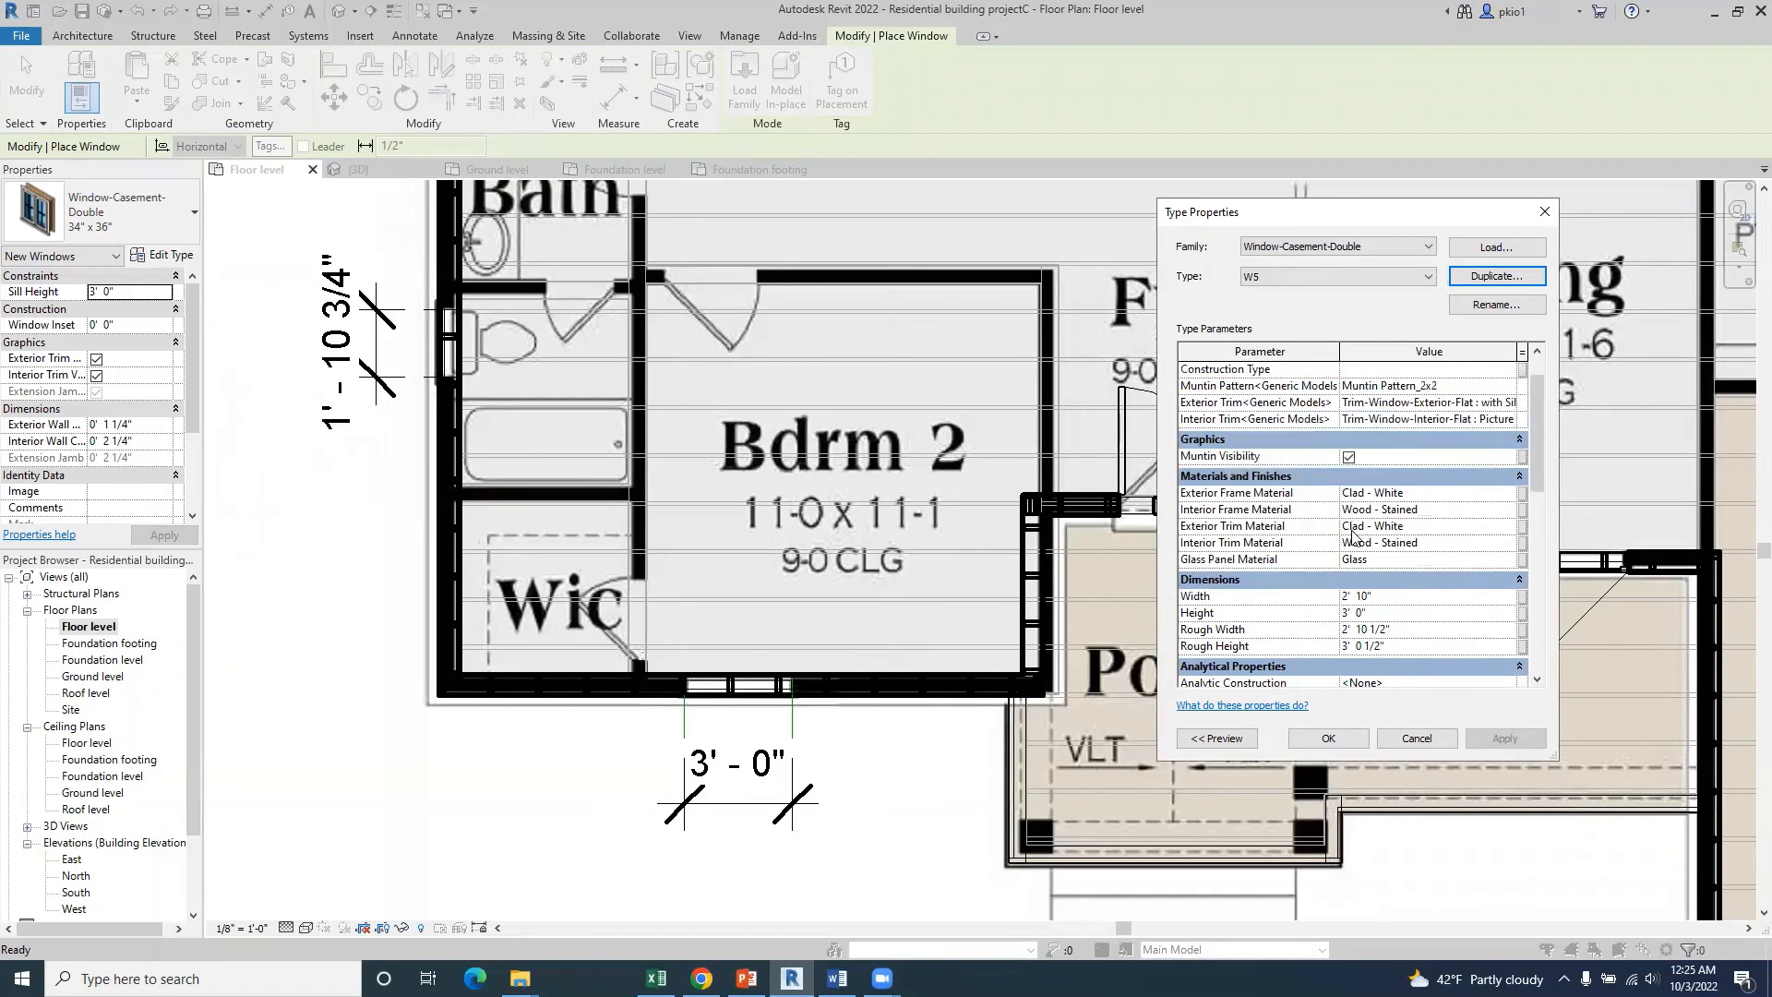
scroll(1355, 533, "down", 1)
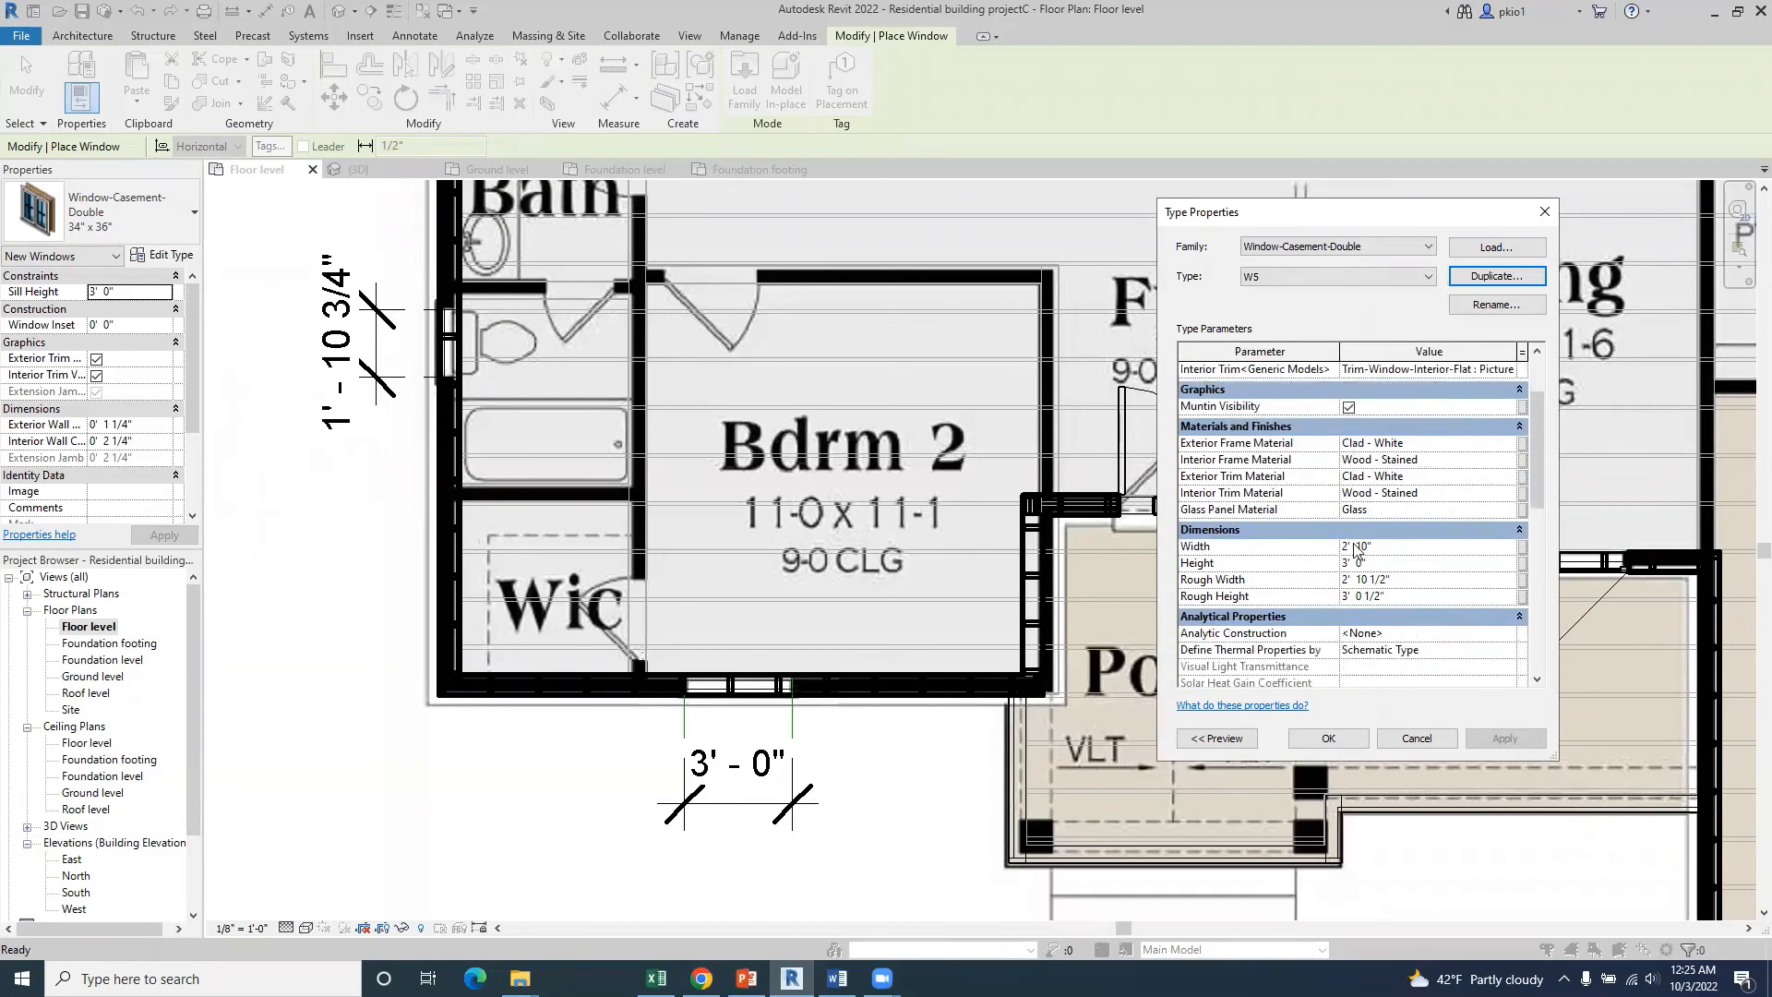
left_click(1361, 547)
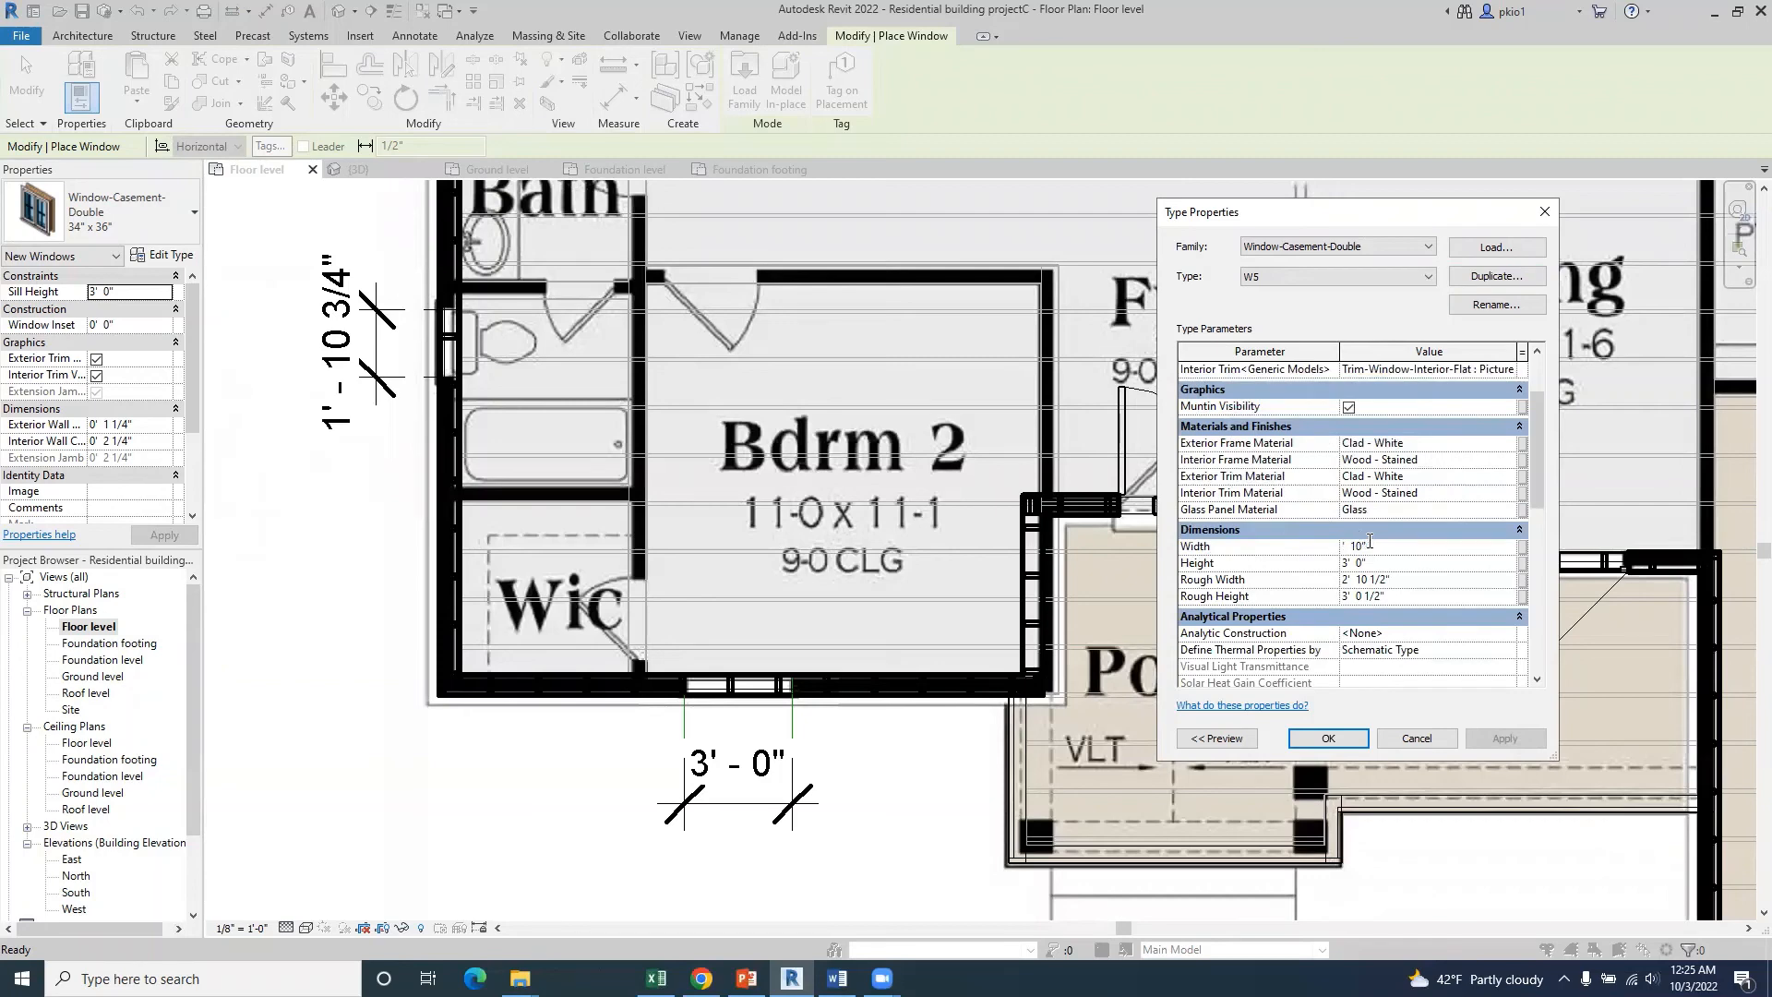
type("3")
left_click(1348, 564)
left_click(1353, 736)
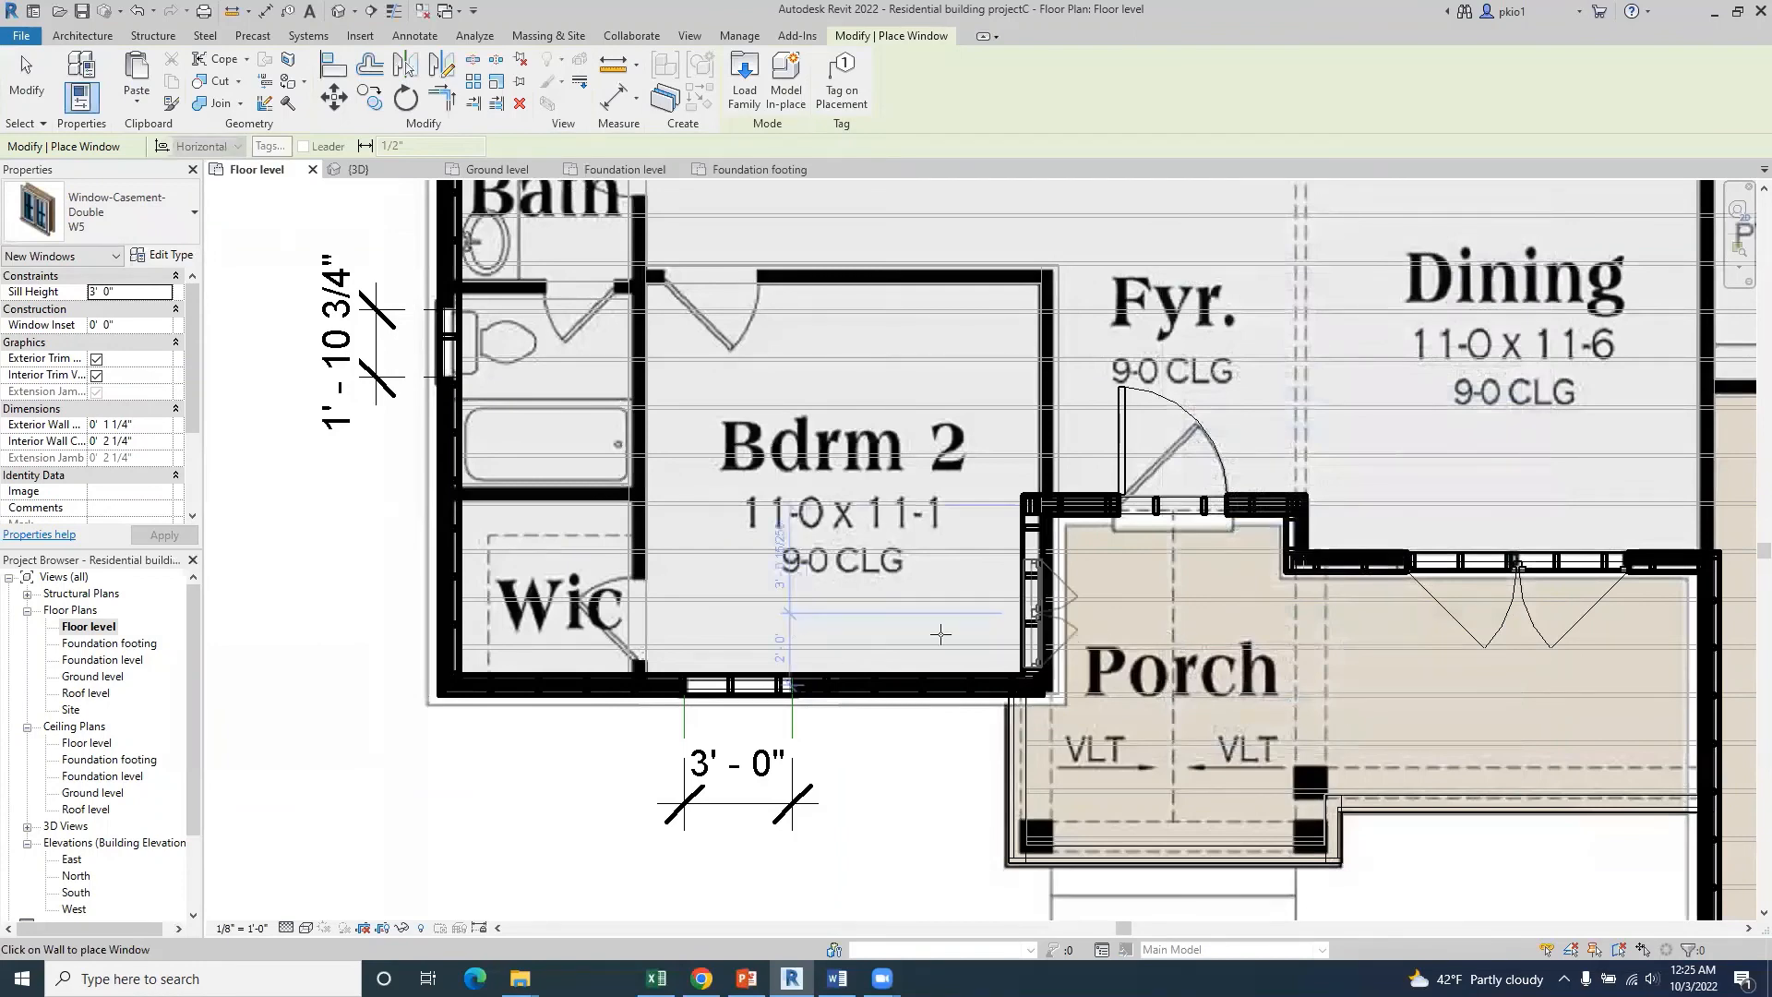
- Place a W5 window in the dimensioned opening of Bdrm 2's front wall
scroll(721, 709, "up", 3)
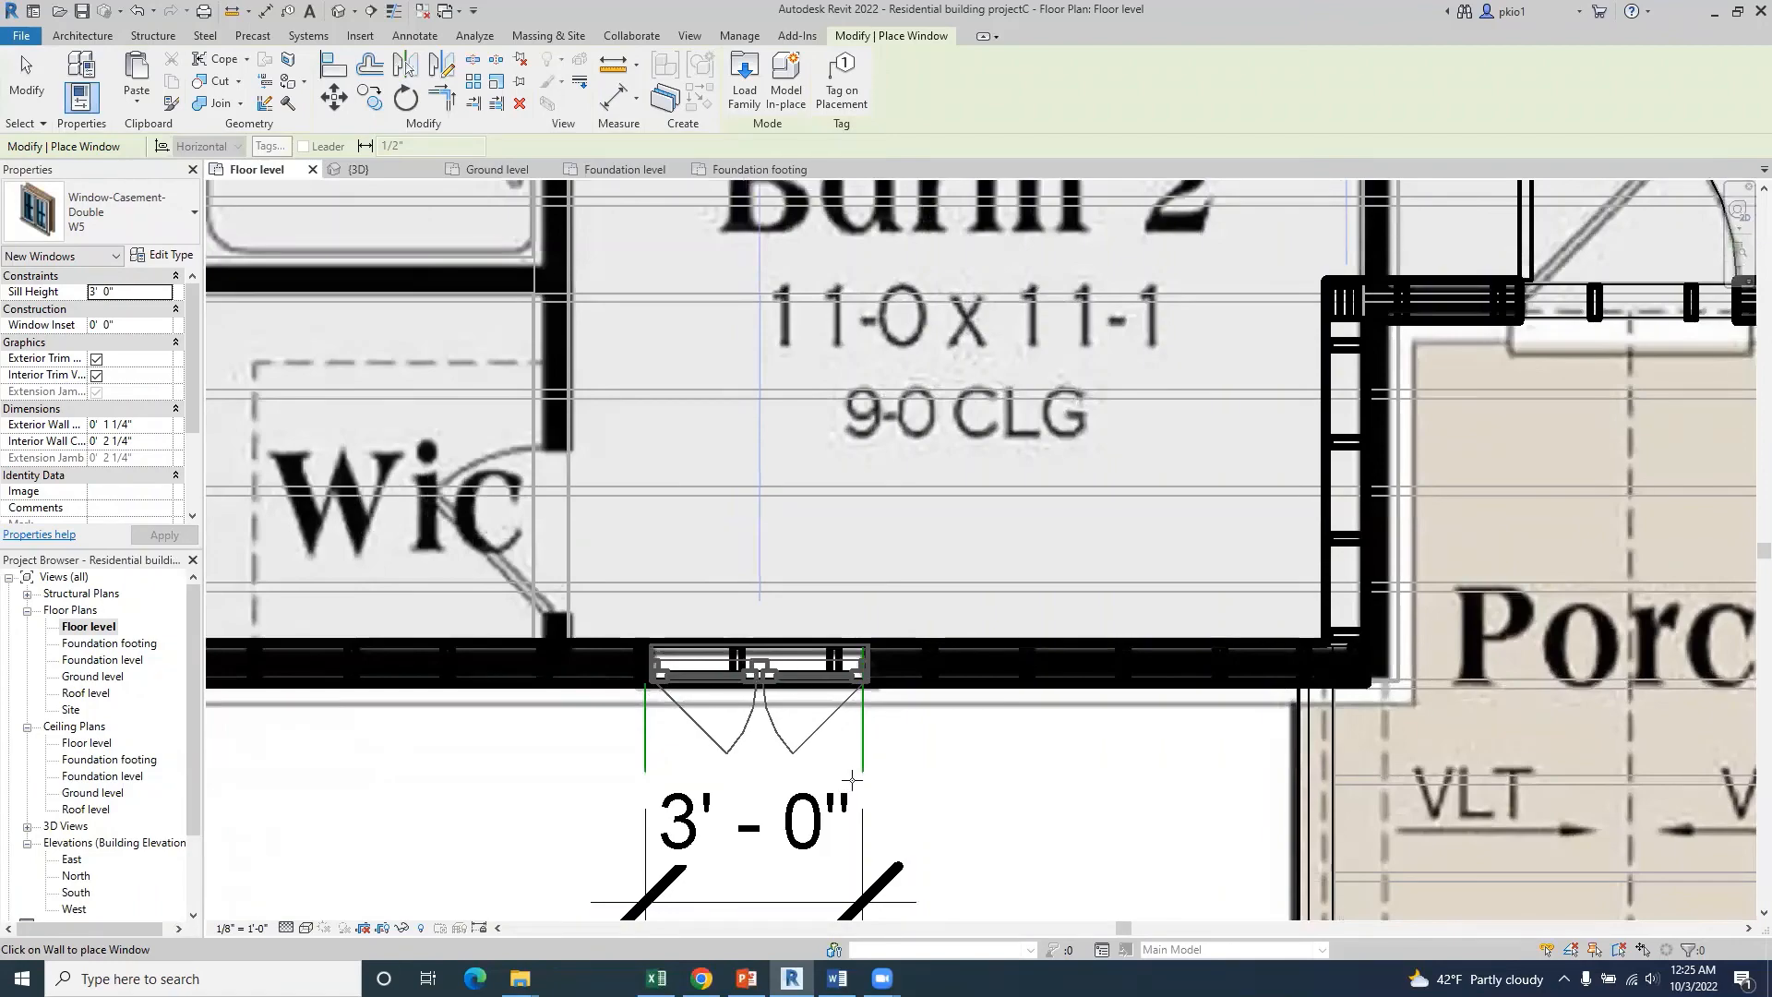
scroll(851, 780, "down", 5)
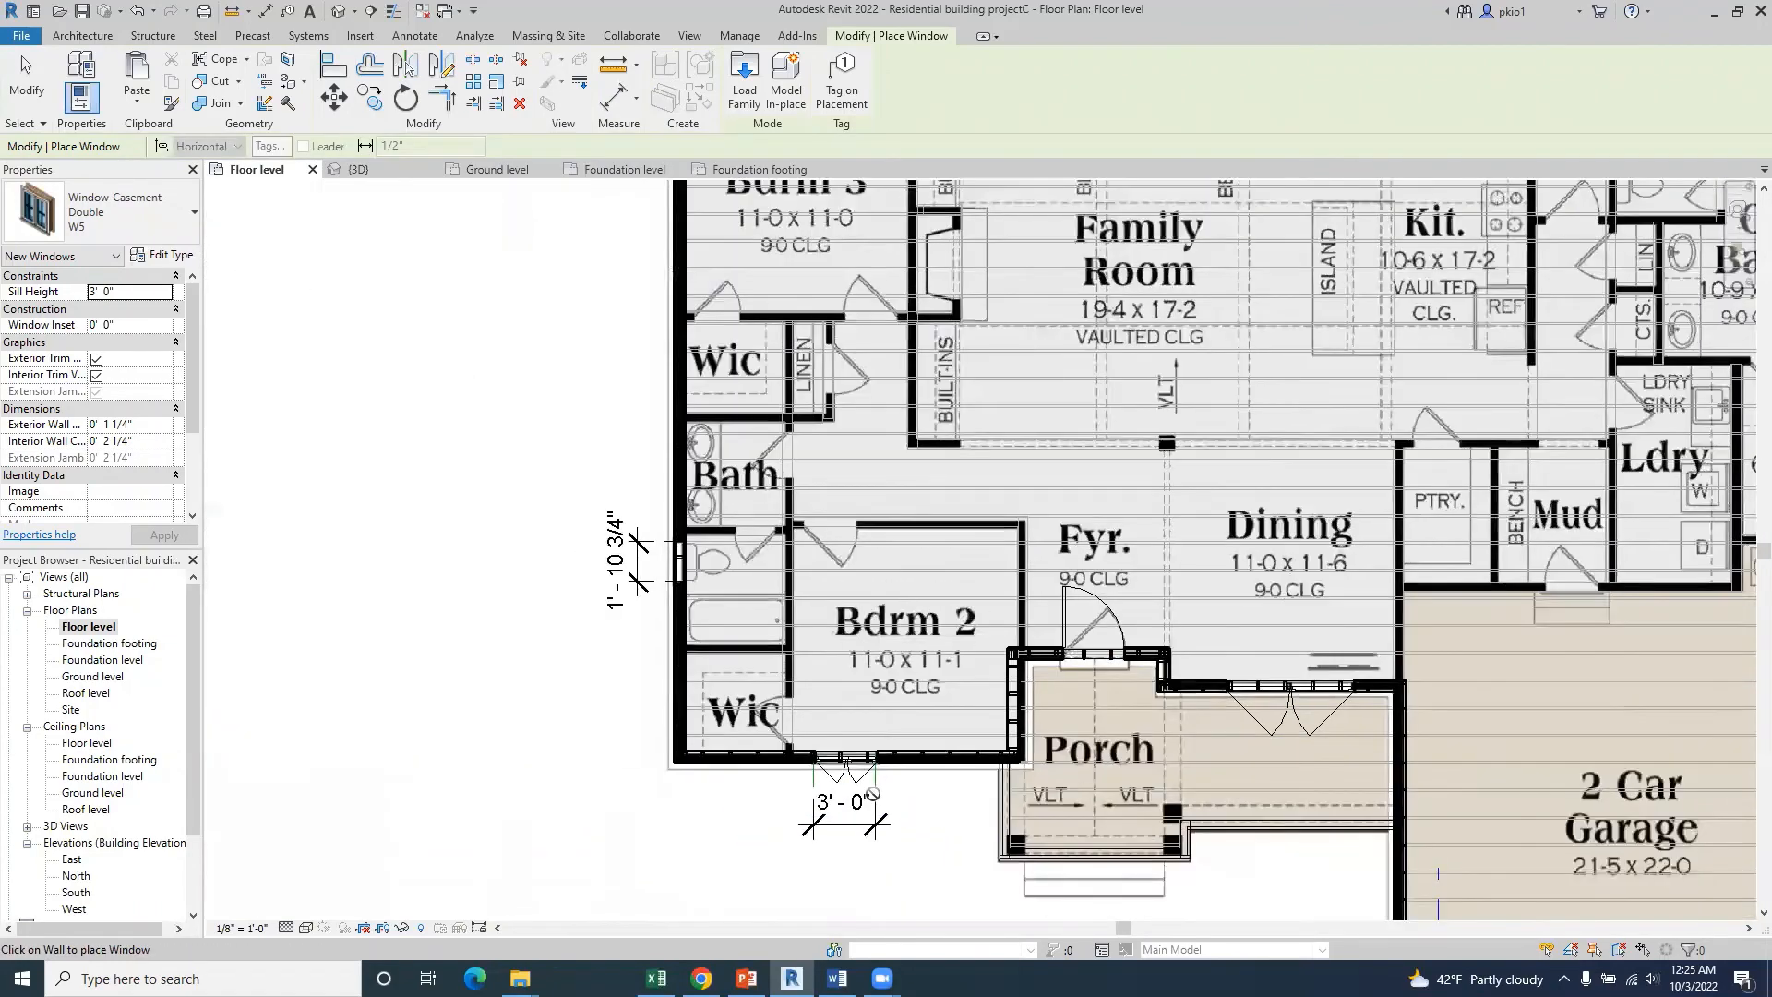
scroll(873, 794, "down", 2)
- Duplicate the Fixed 24" x 24" window type as W6 for the Bath opening
scroll(654, 579, "up", 4)
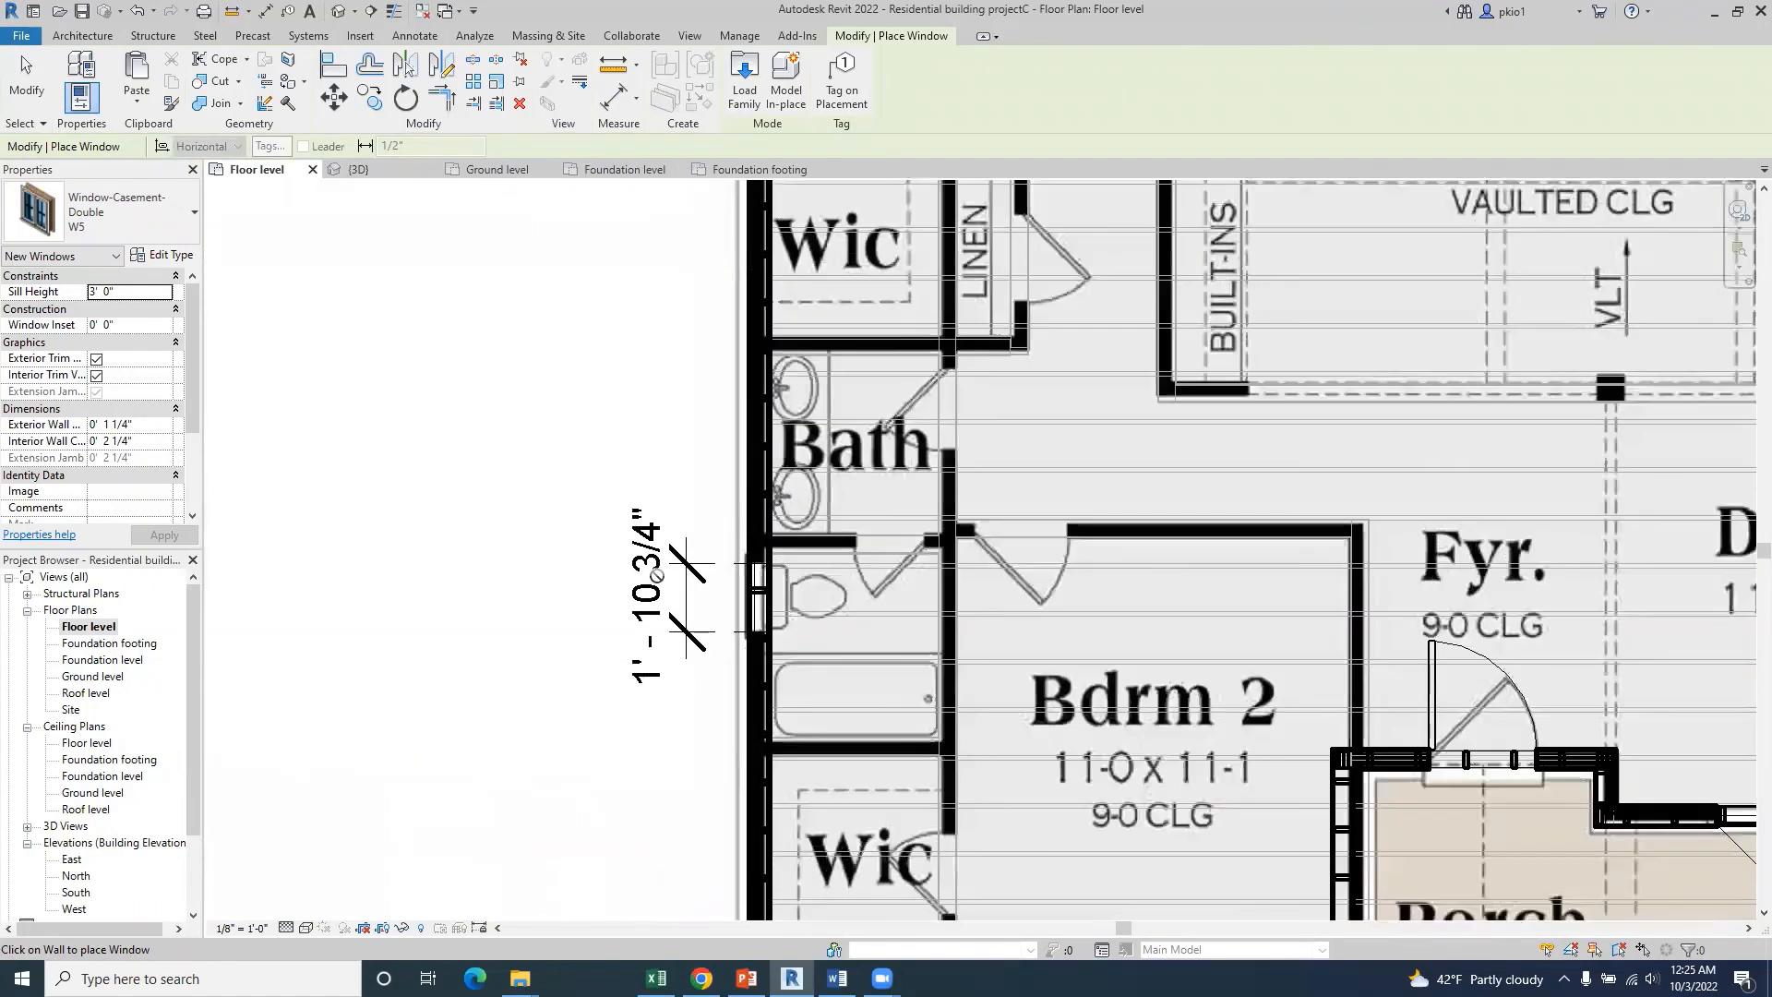
scroll(656, 576, "up", 2)
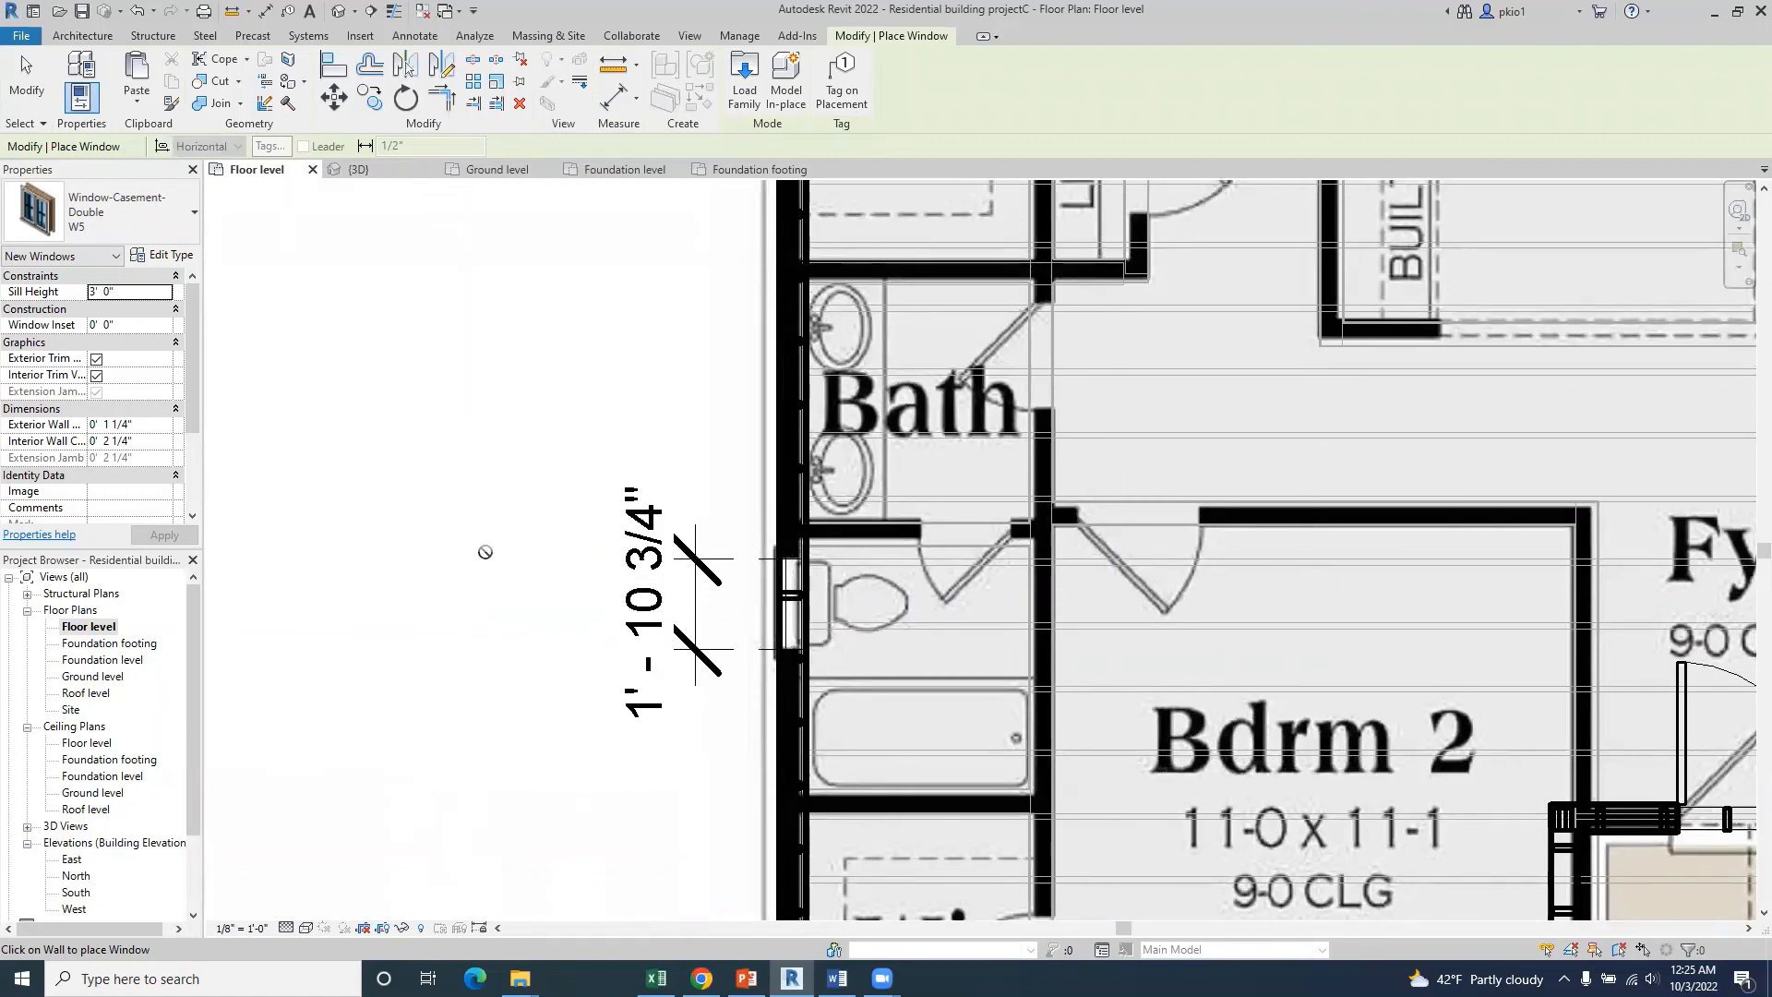
left_click(190, 217)
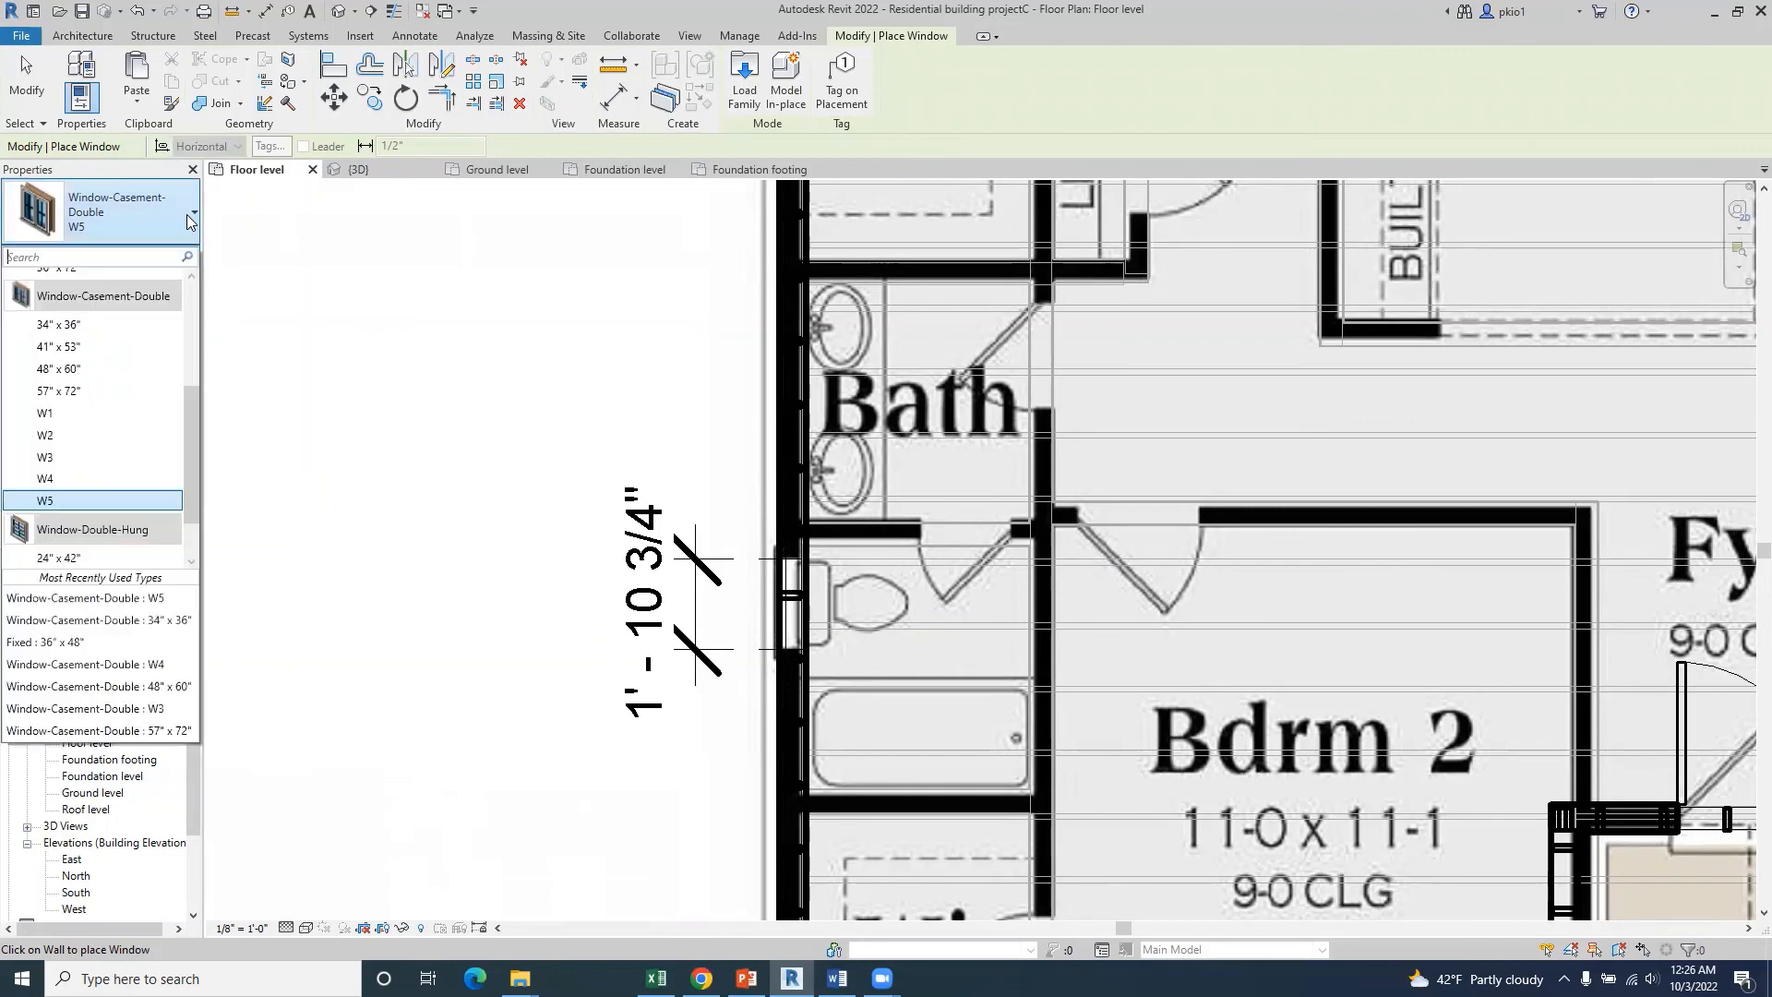
scroll(151, 396, "up", 3)
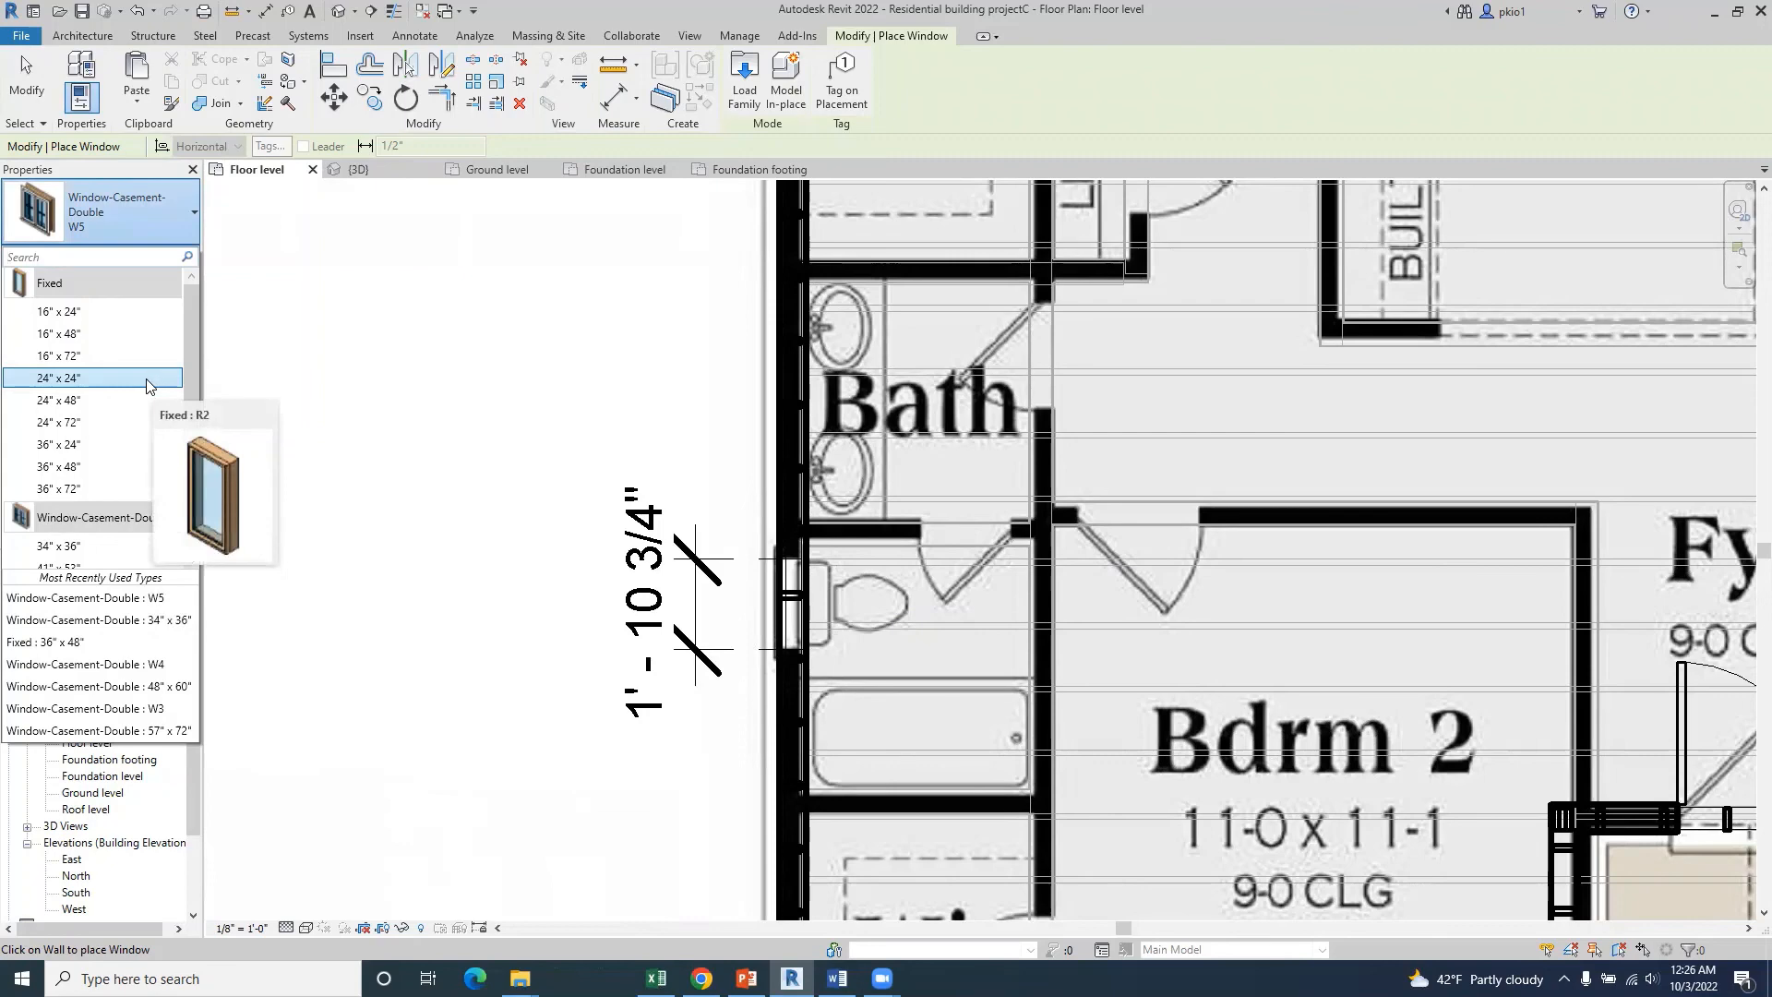
left_click(73, 378)
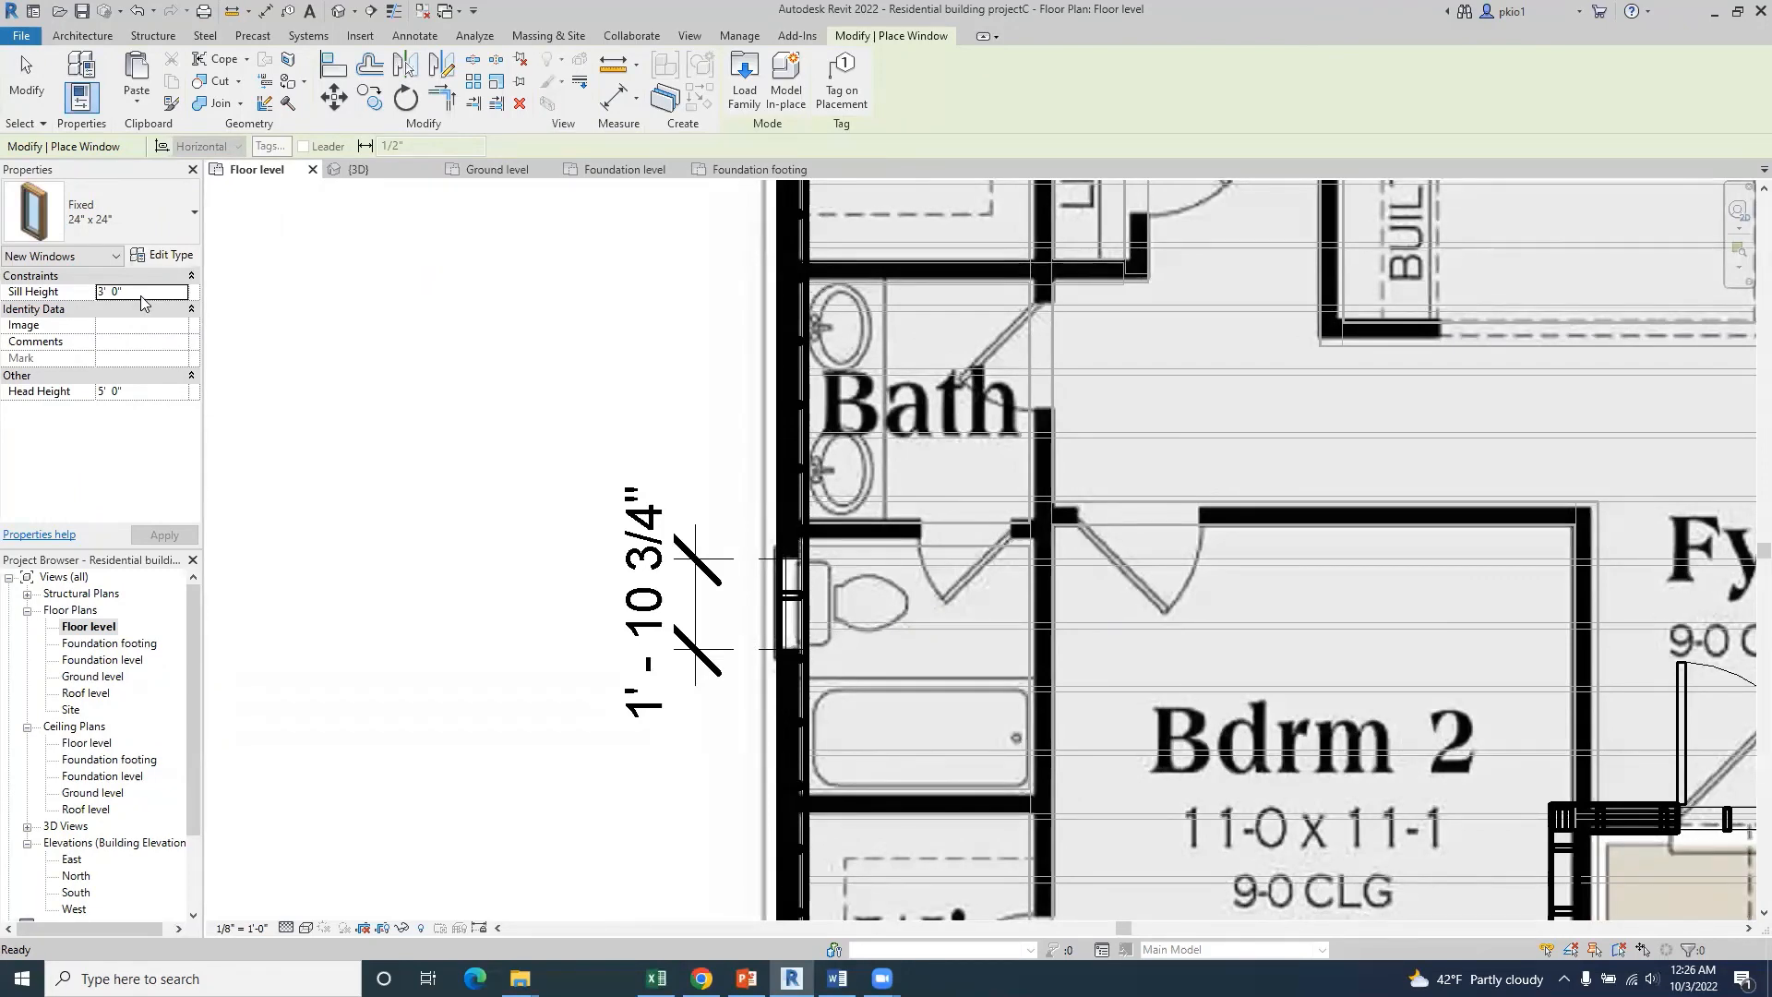
left_click(168, 257)
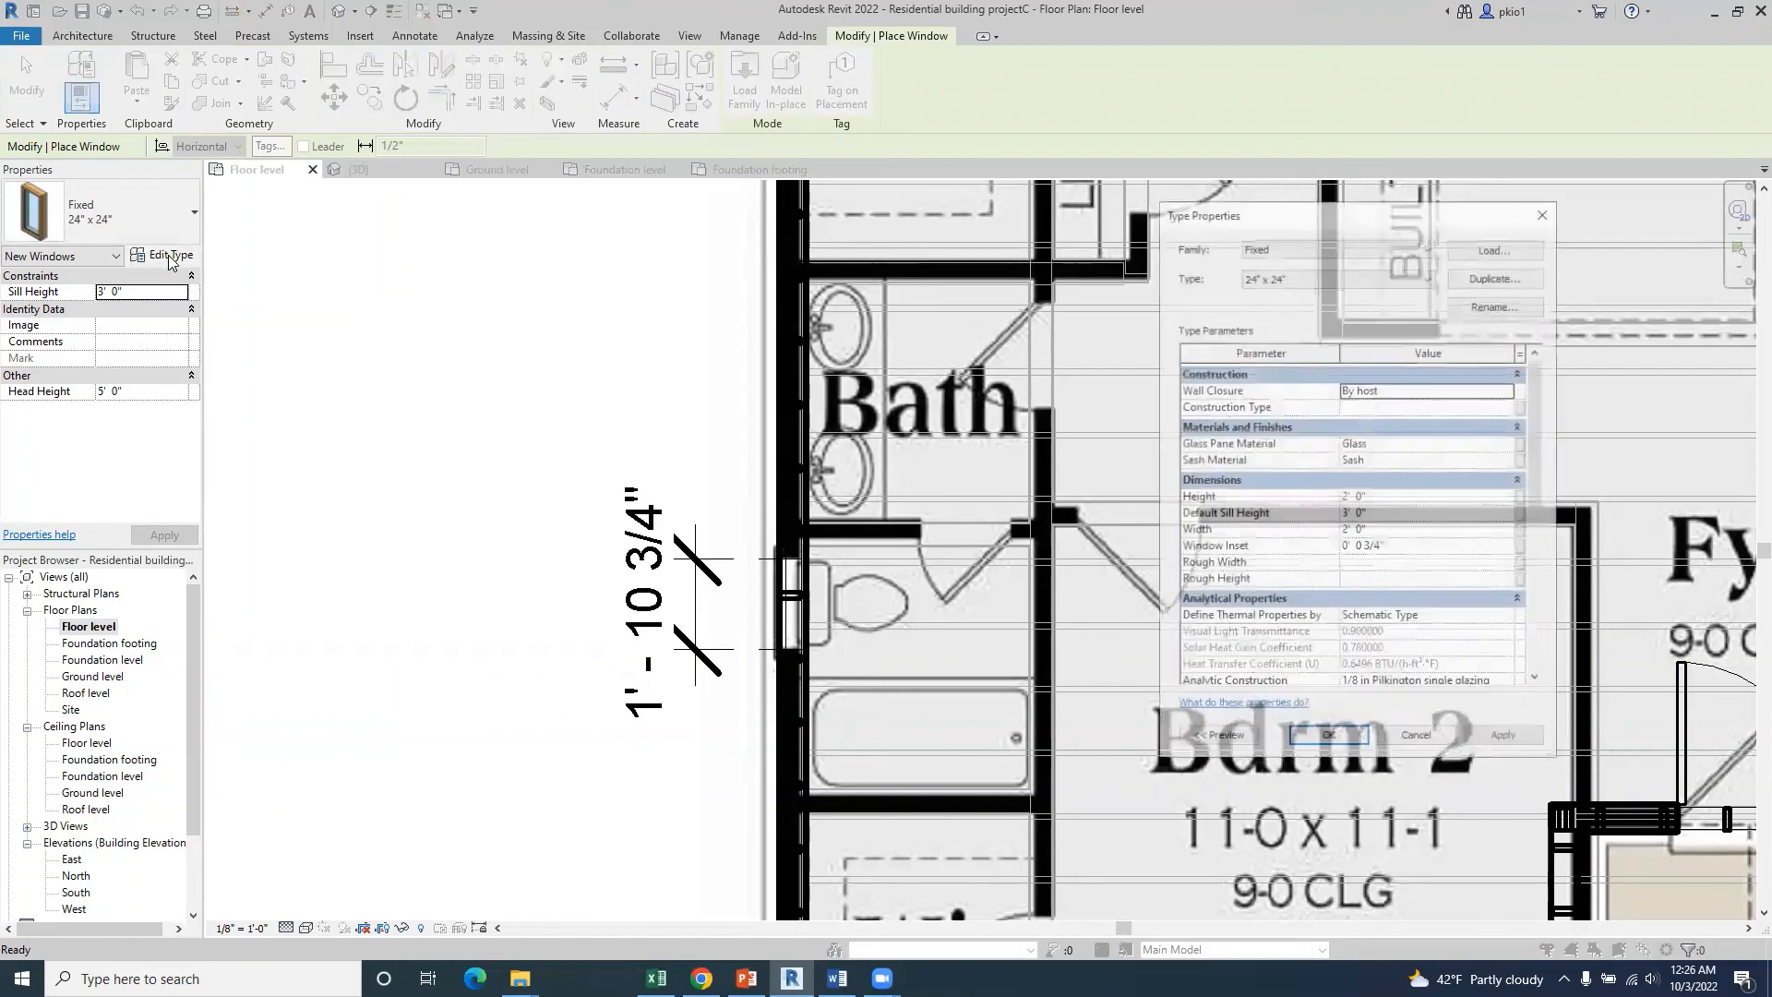
left_click(1494, 277)
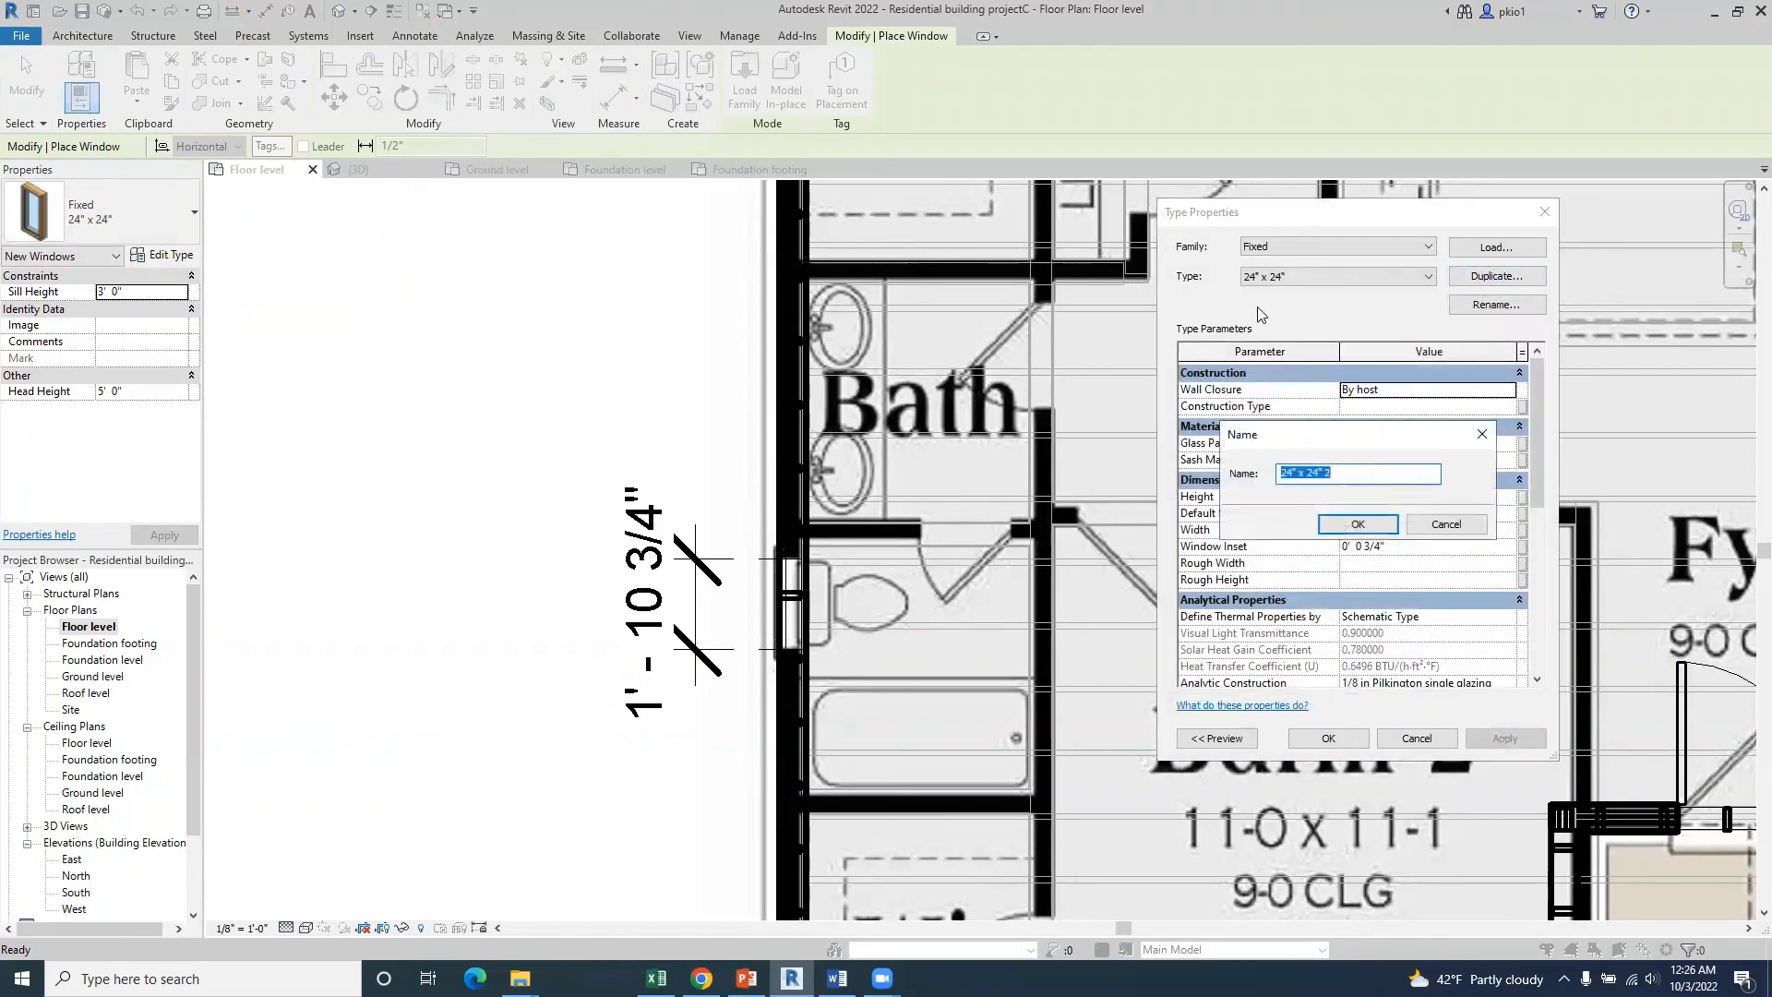
type("W6")
left_click(1358, 524)
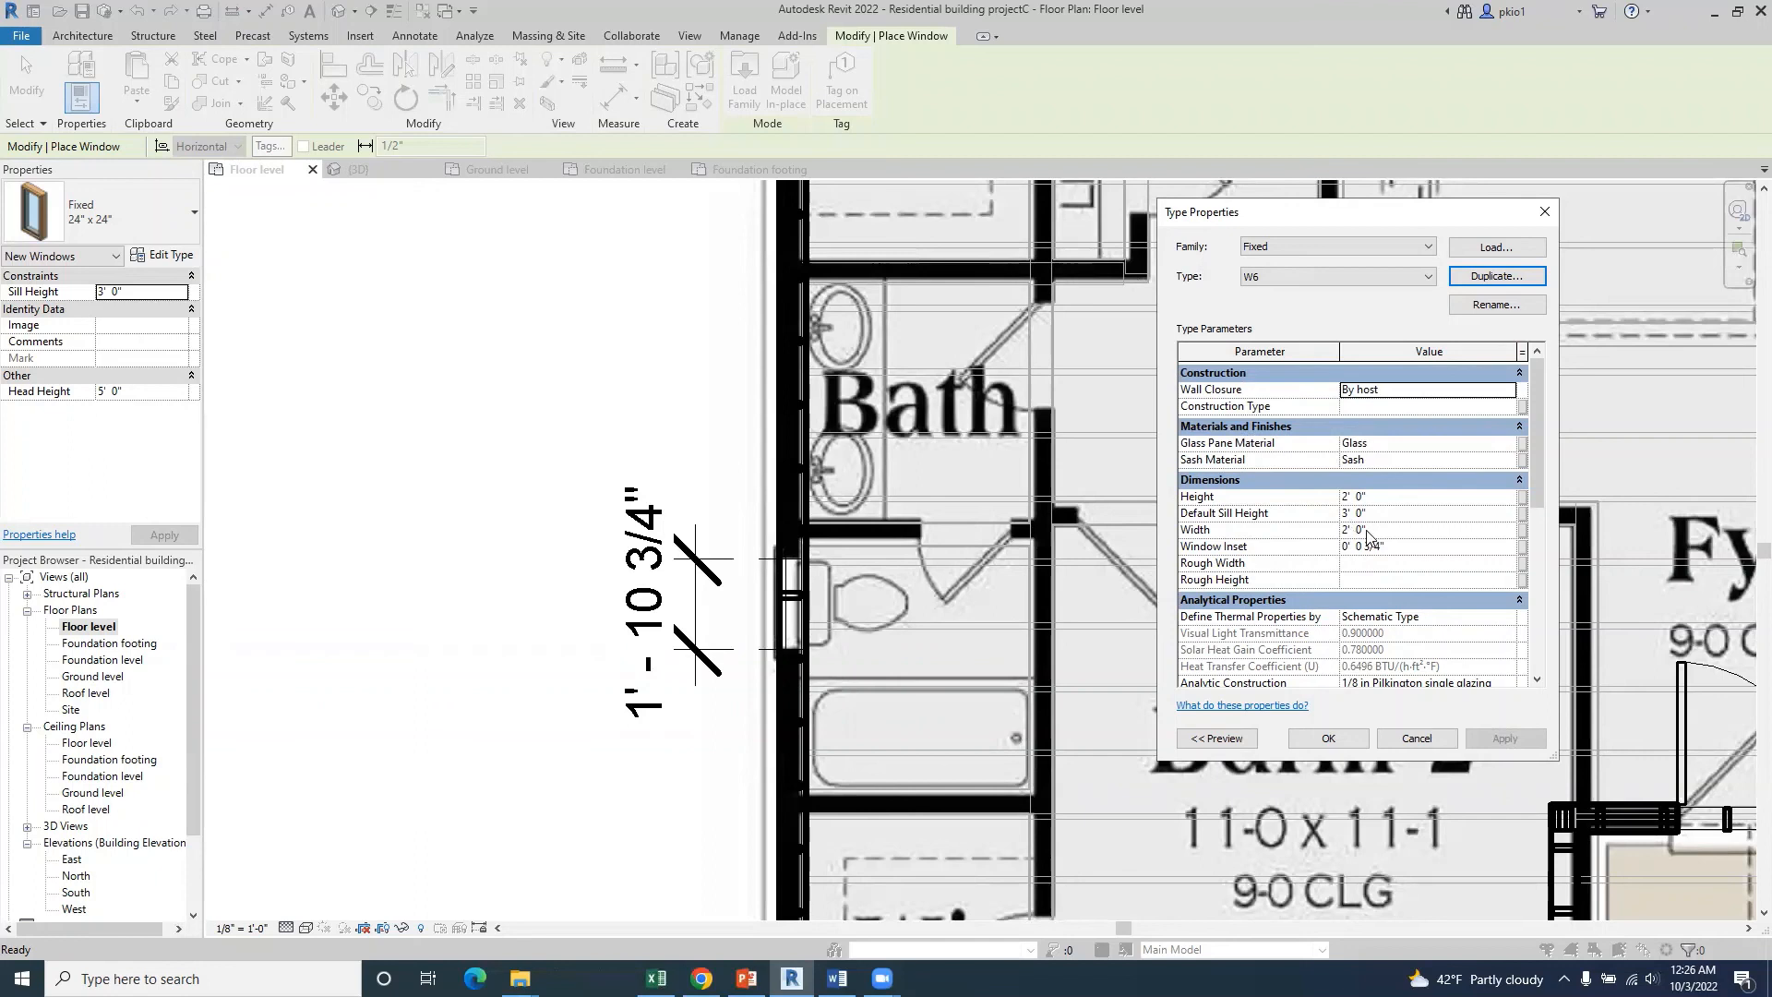
- Set the W6 type's default sill height to 5'
left_click(1347, 513)
left_click(1347, 513)
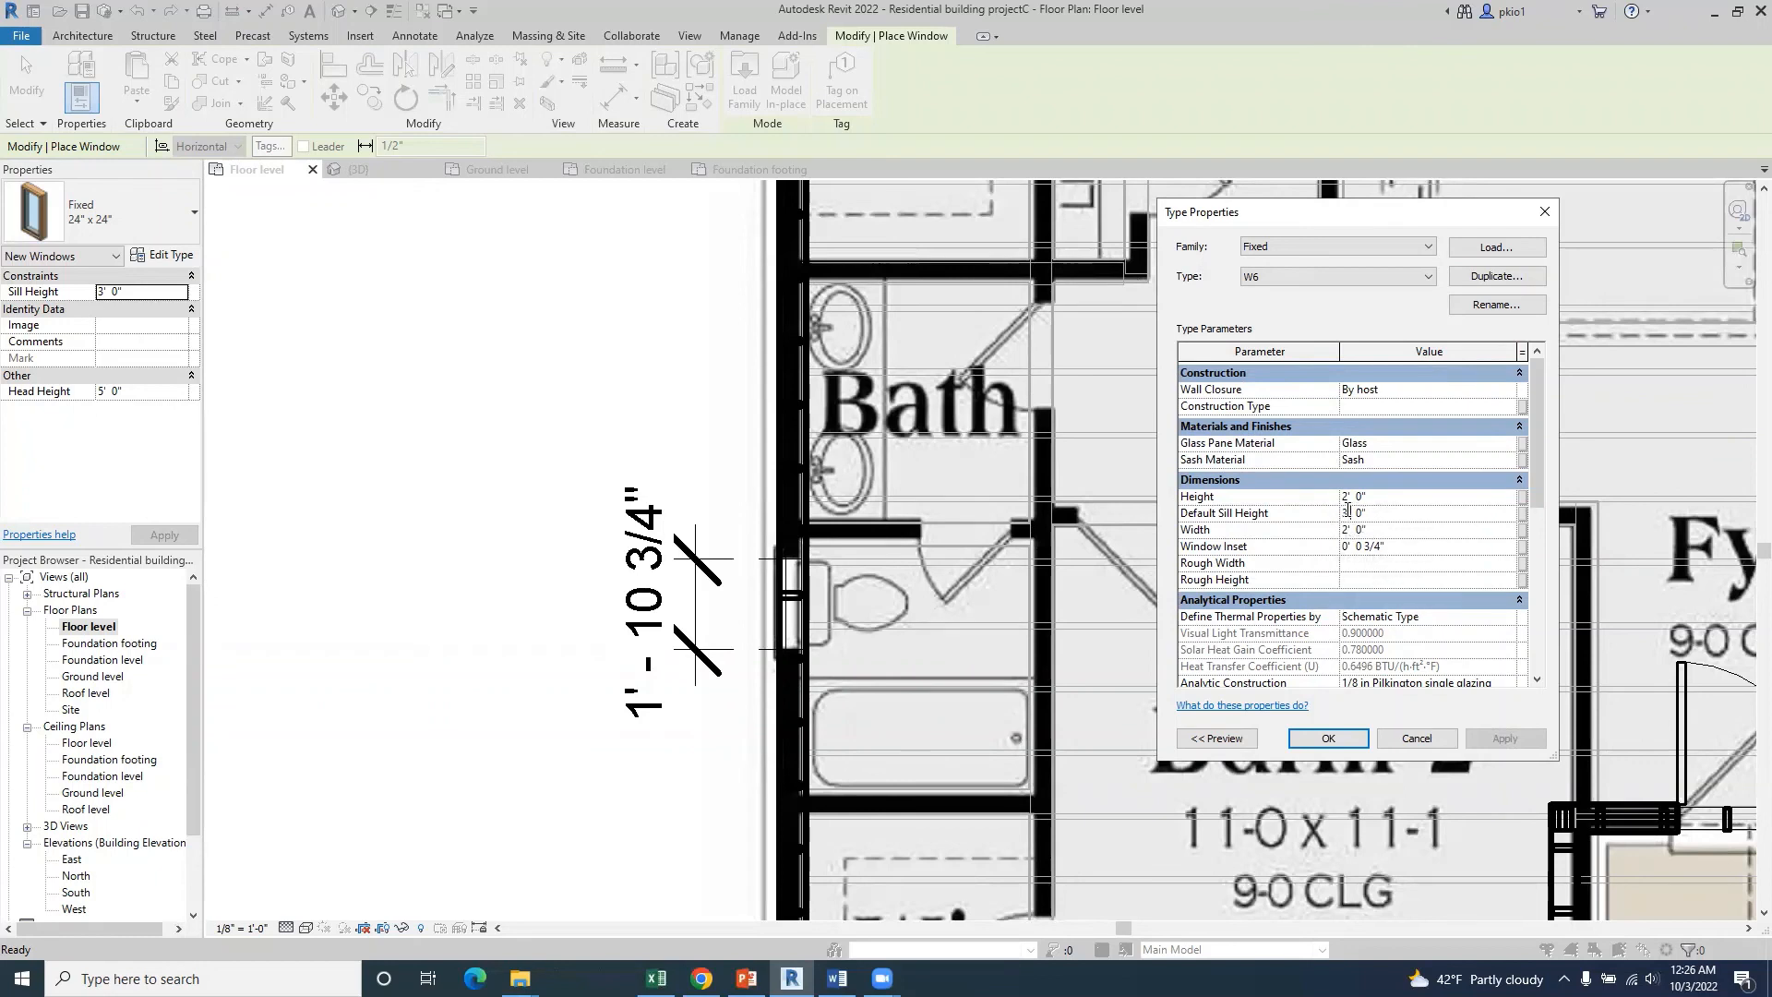
type("5")
left_click(1334, 741)
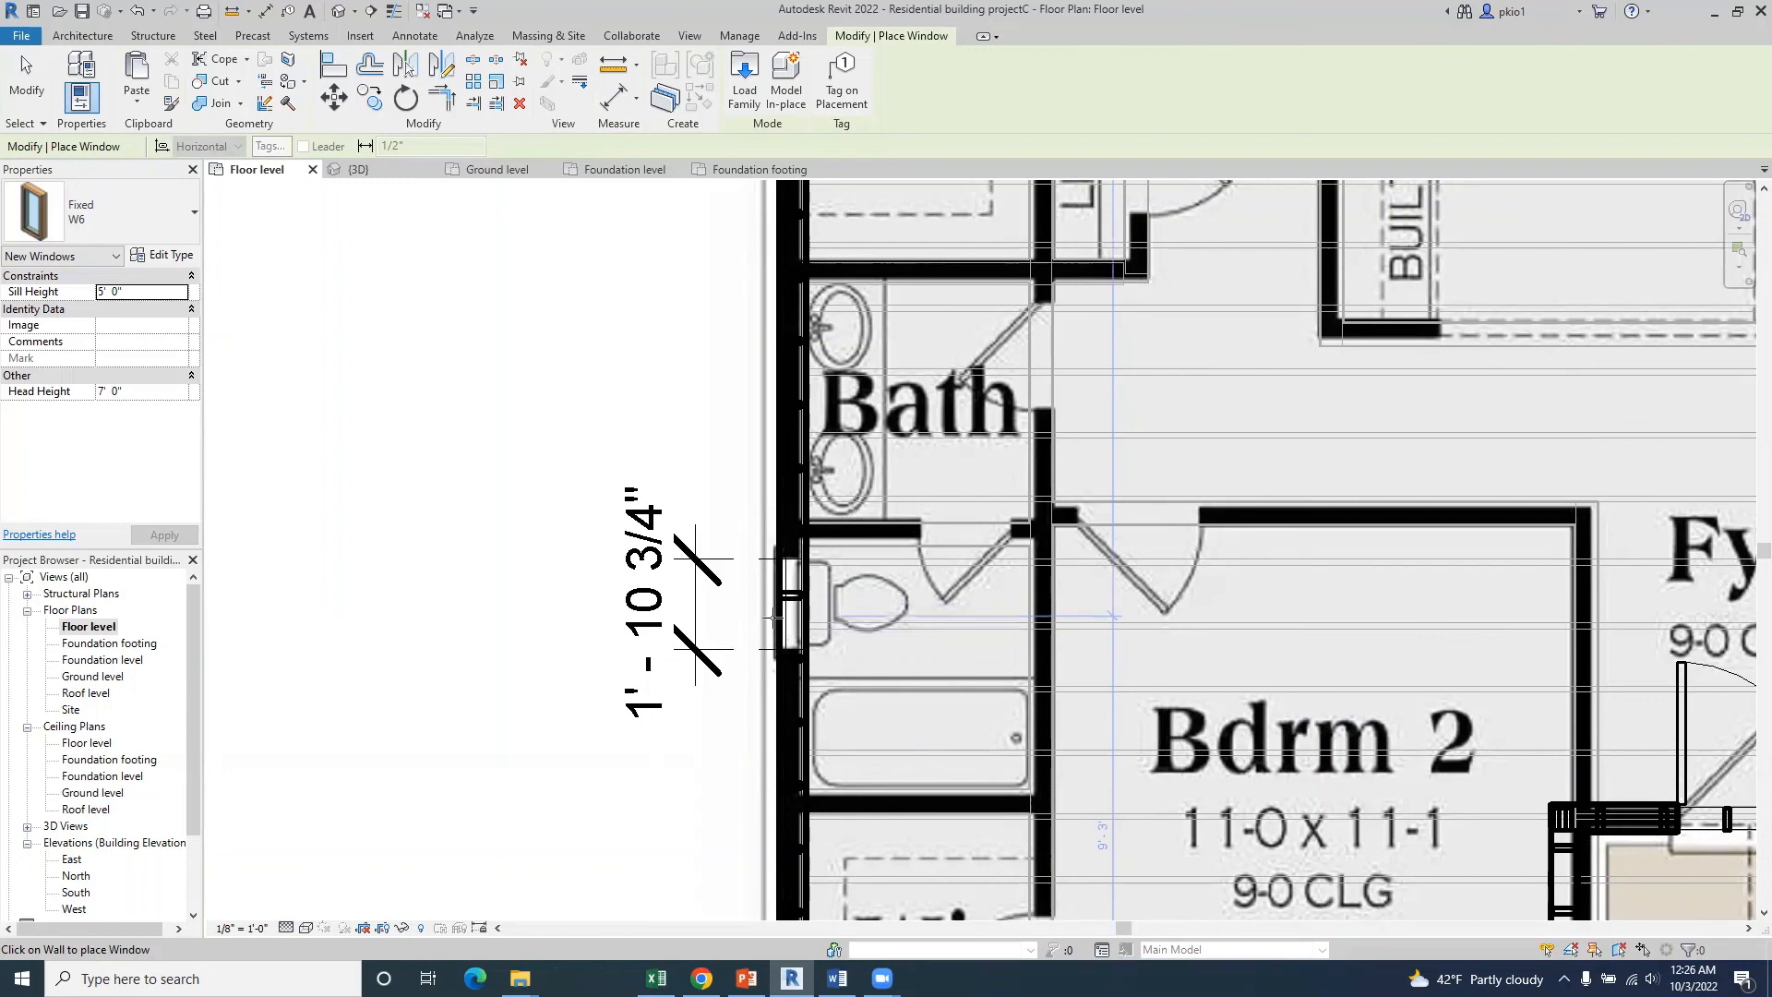
- Try to place a W6 window in the Bath's exterior wall opening behind the toilet
scroll(778, 599, "up", 4)
left_click(785, 585)
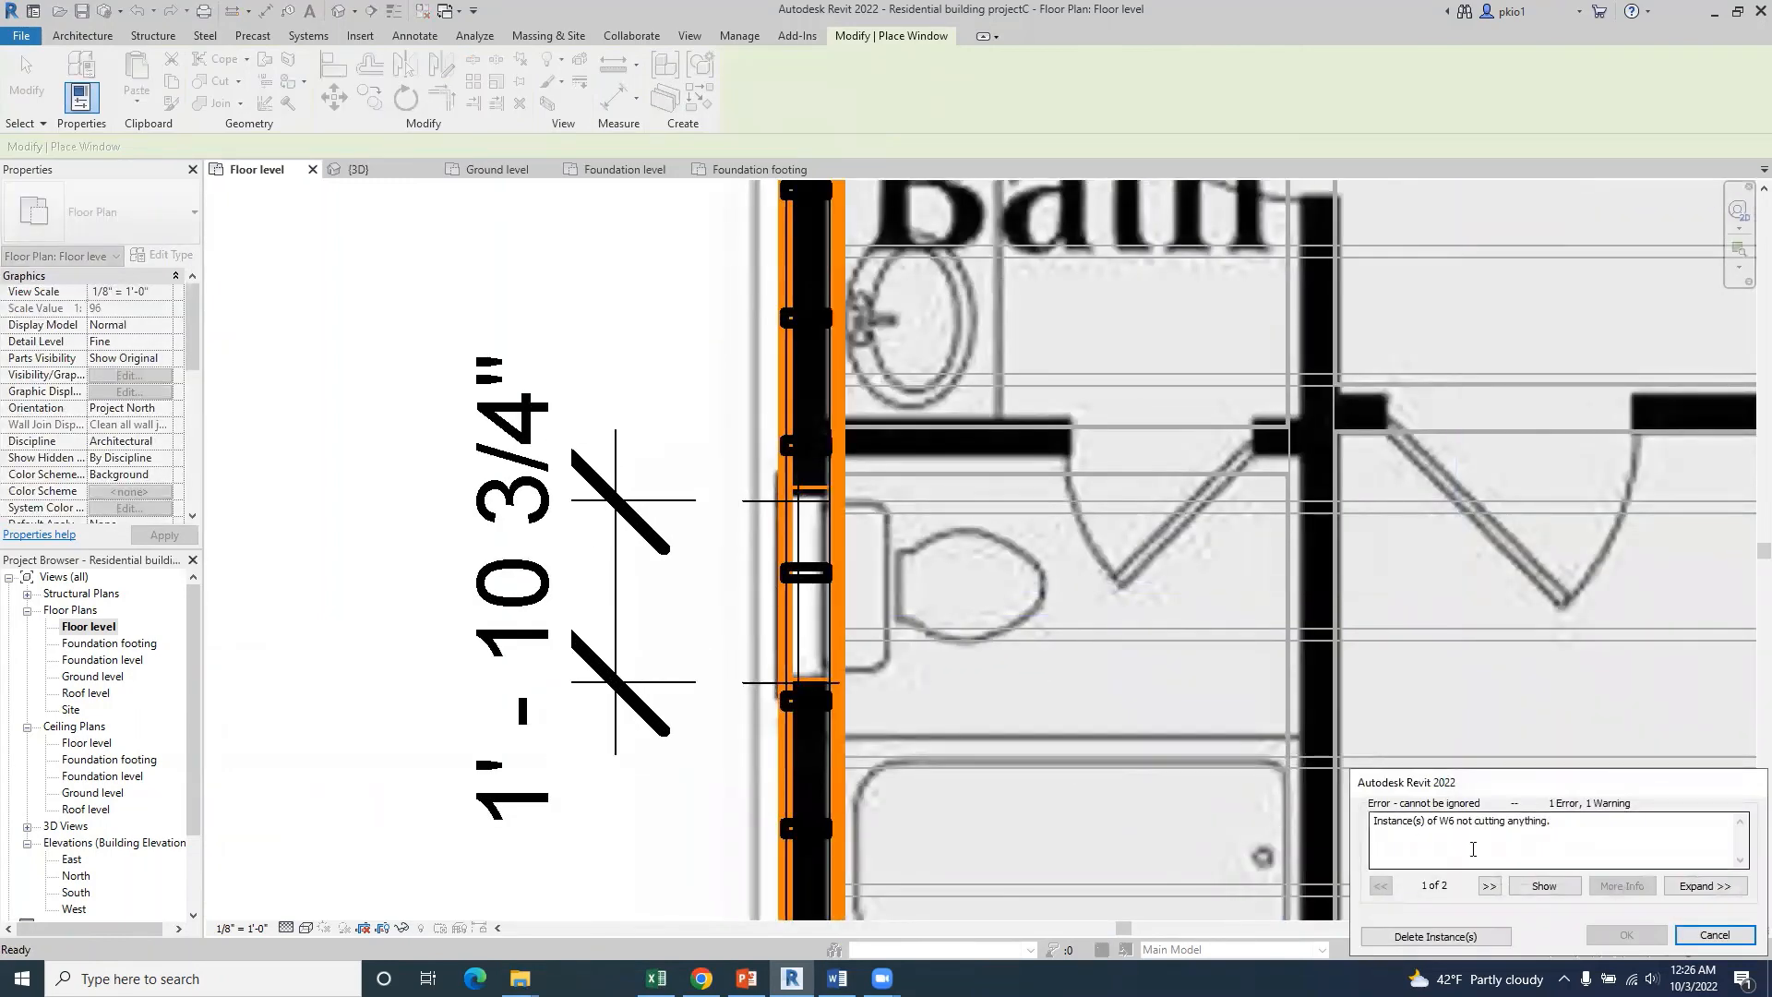
left_click(1682, 942)
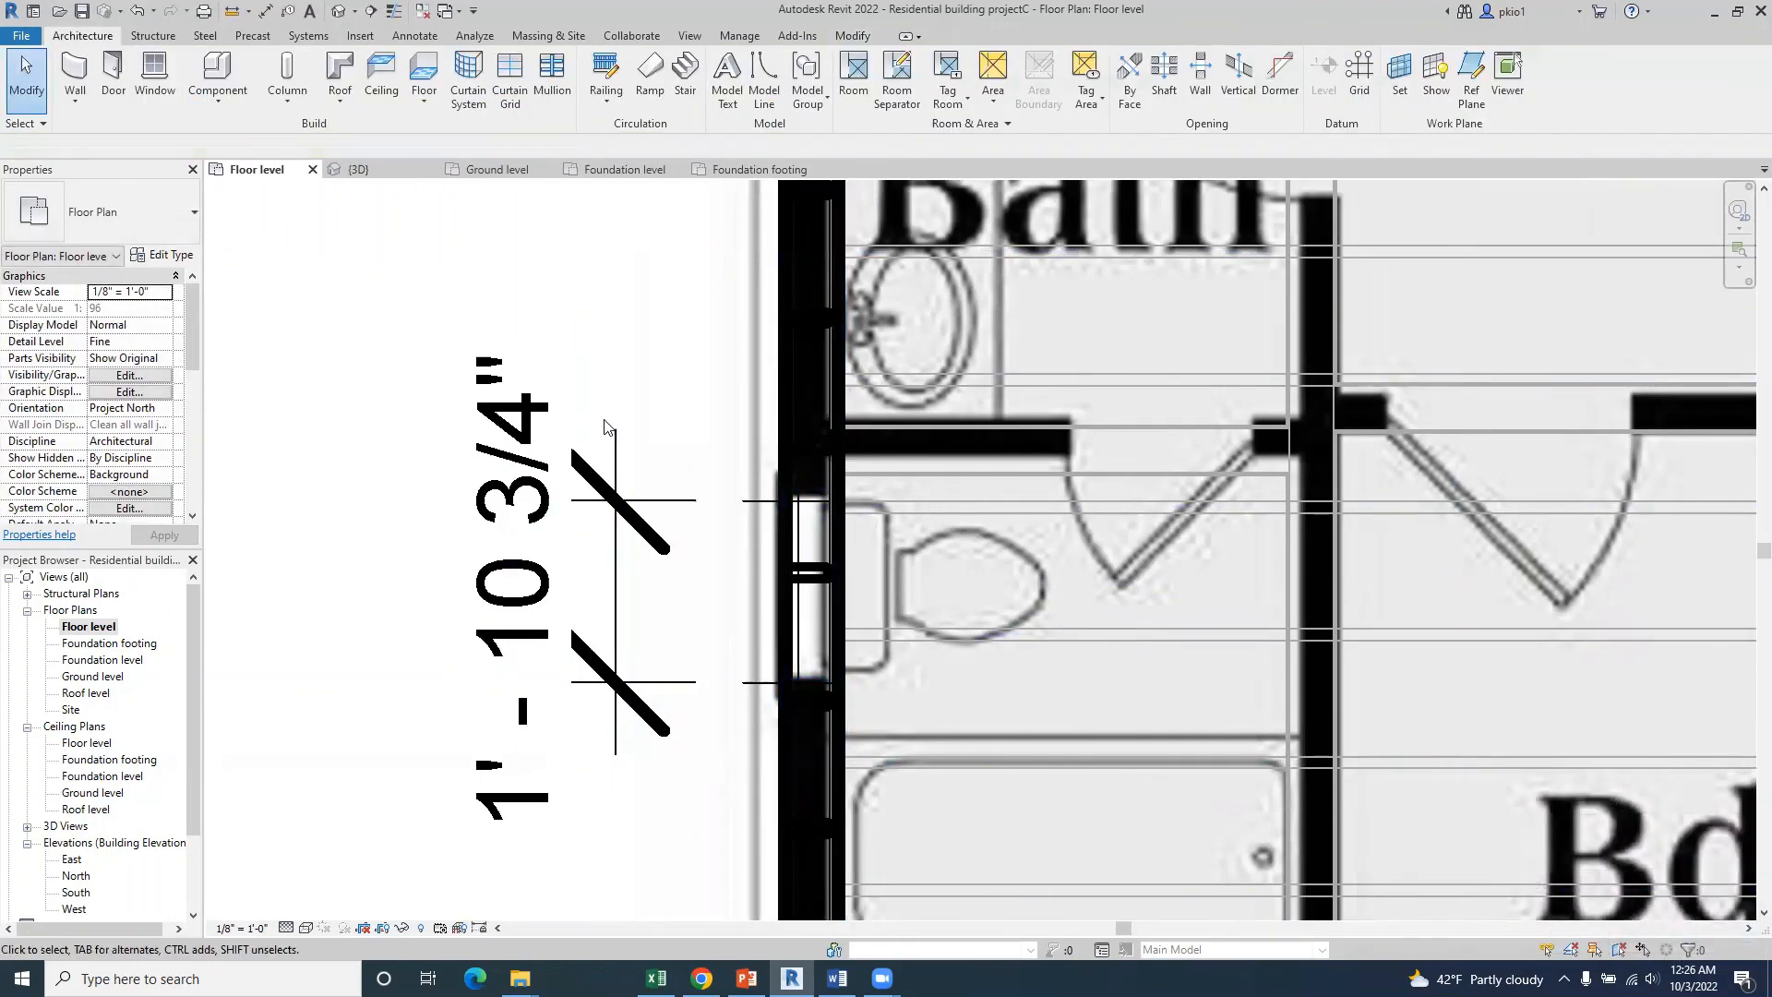
- Place a W6 window in the Bath's exterior wall opening behind the toilet and end window placement
left_click(147, 66)
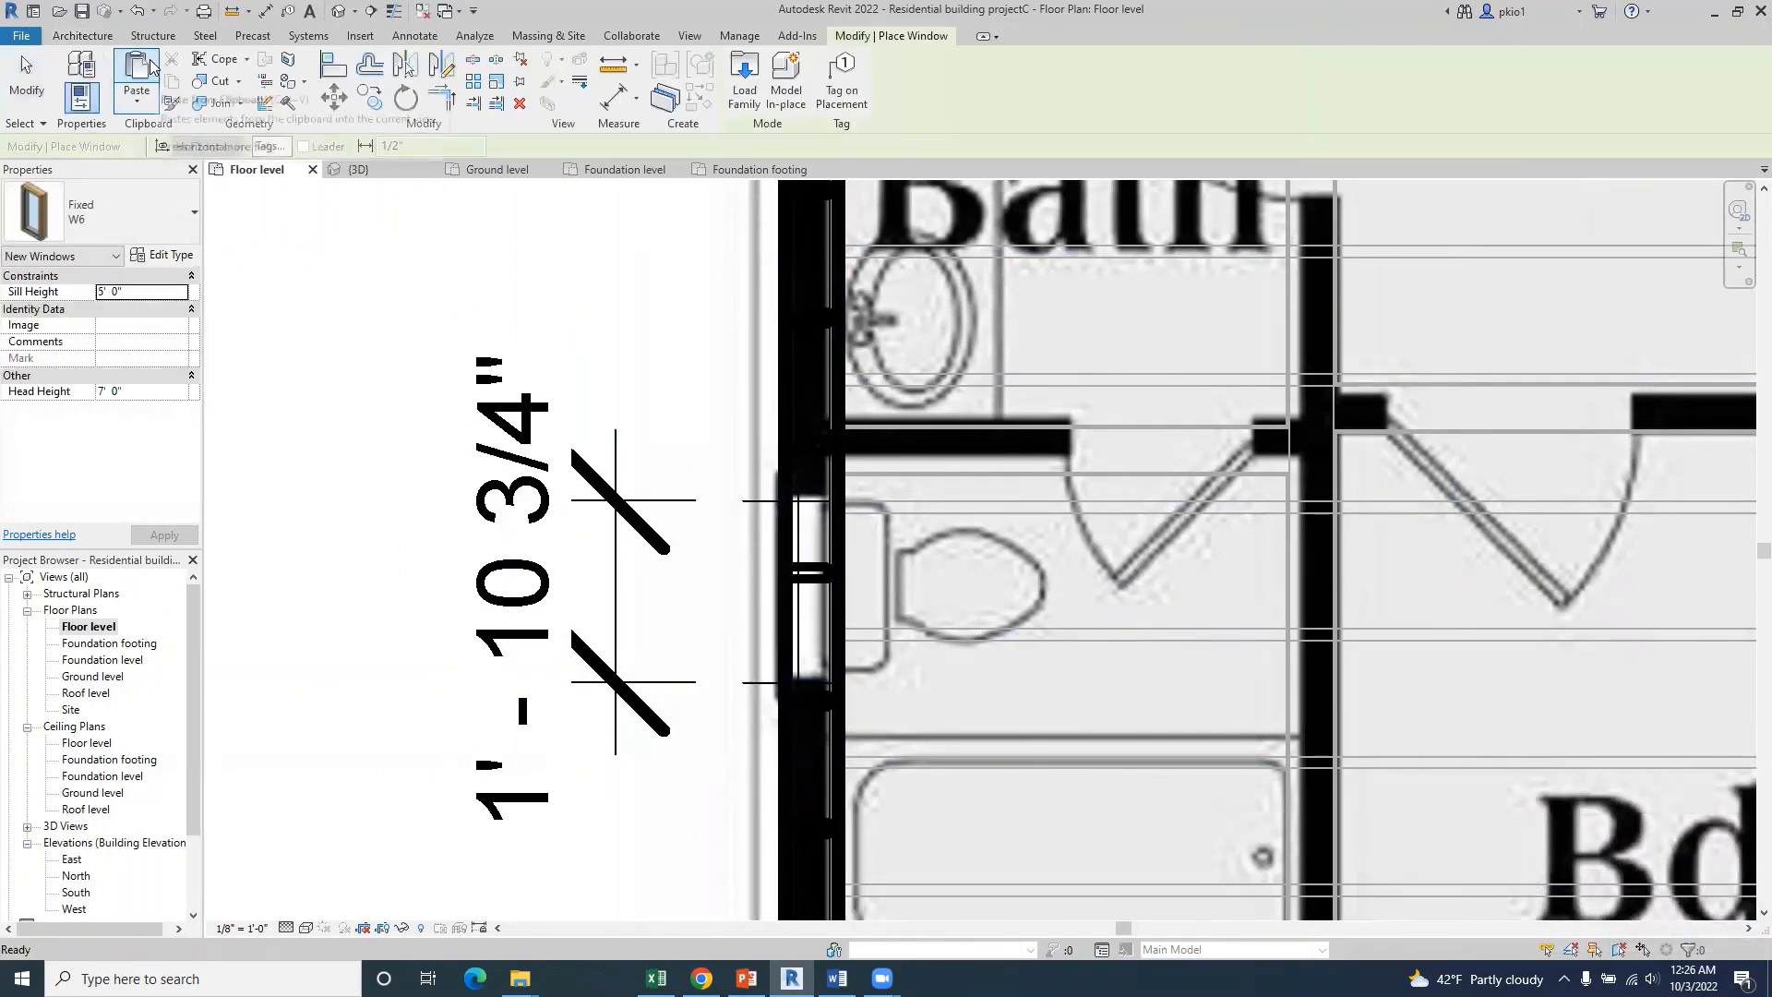
left_click(829, 596)
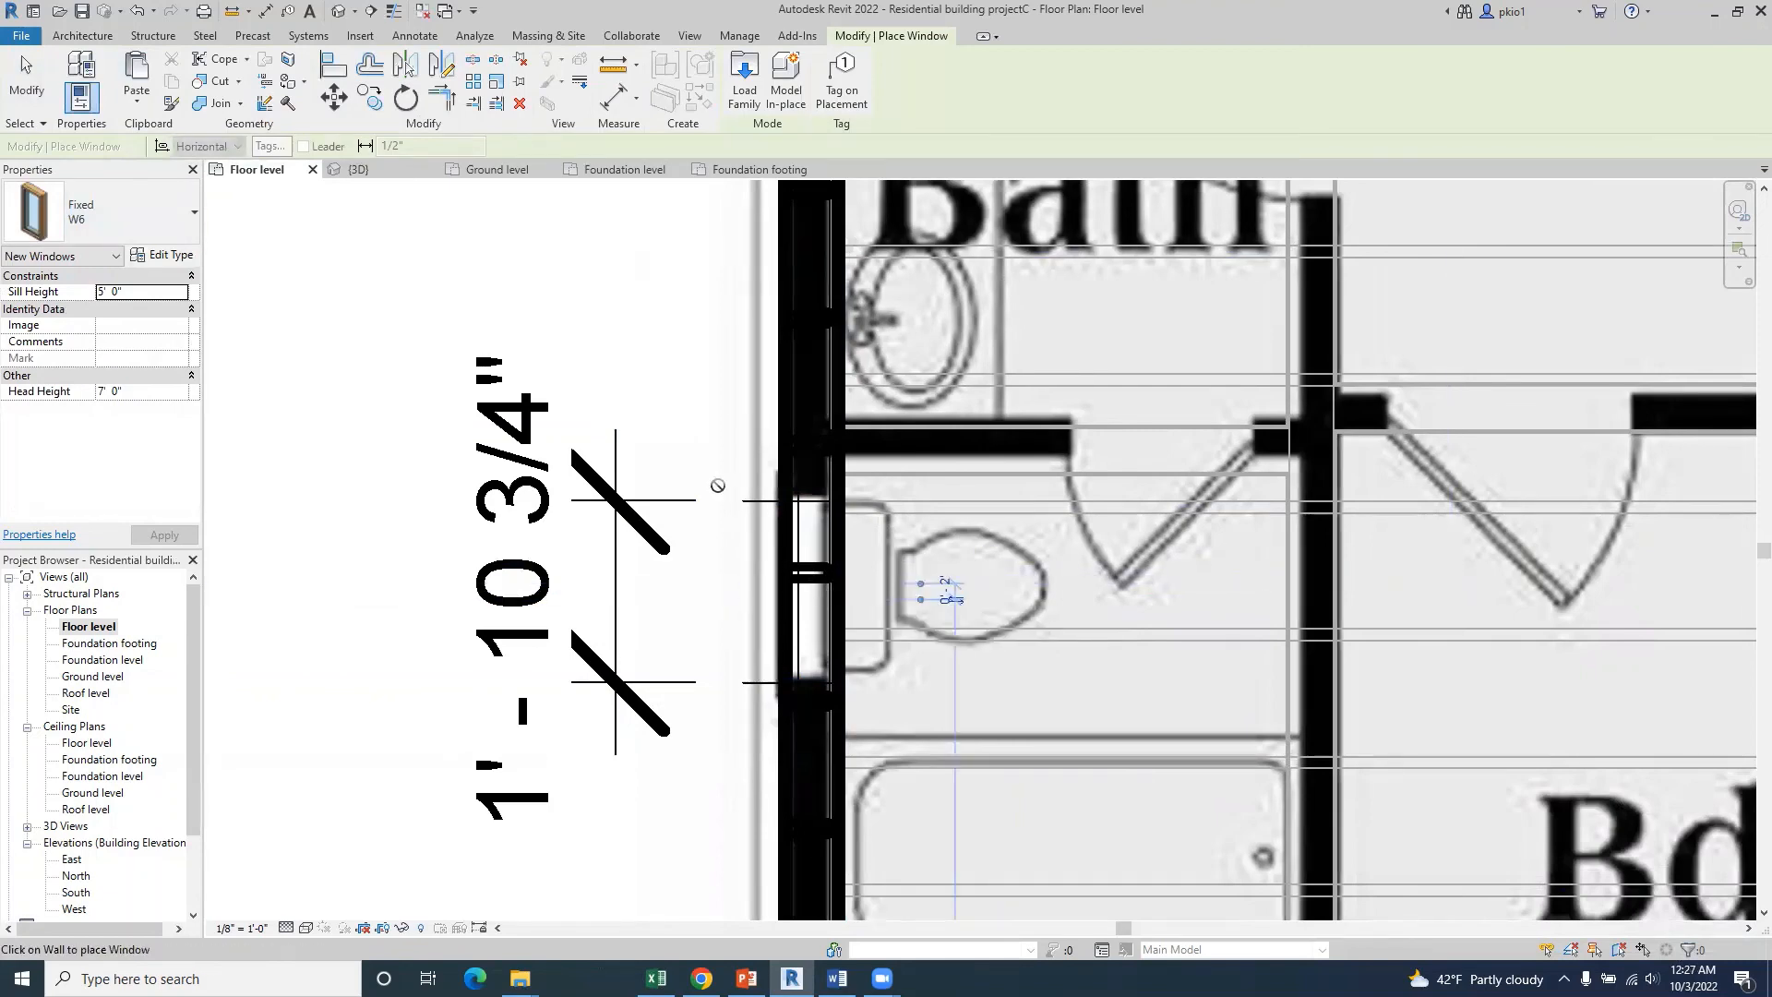
scroll(699, 473, "down", 8)
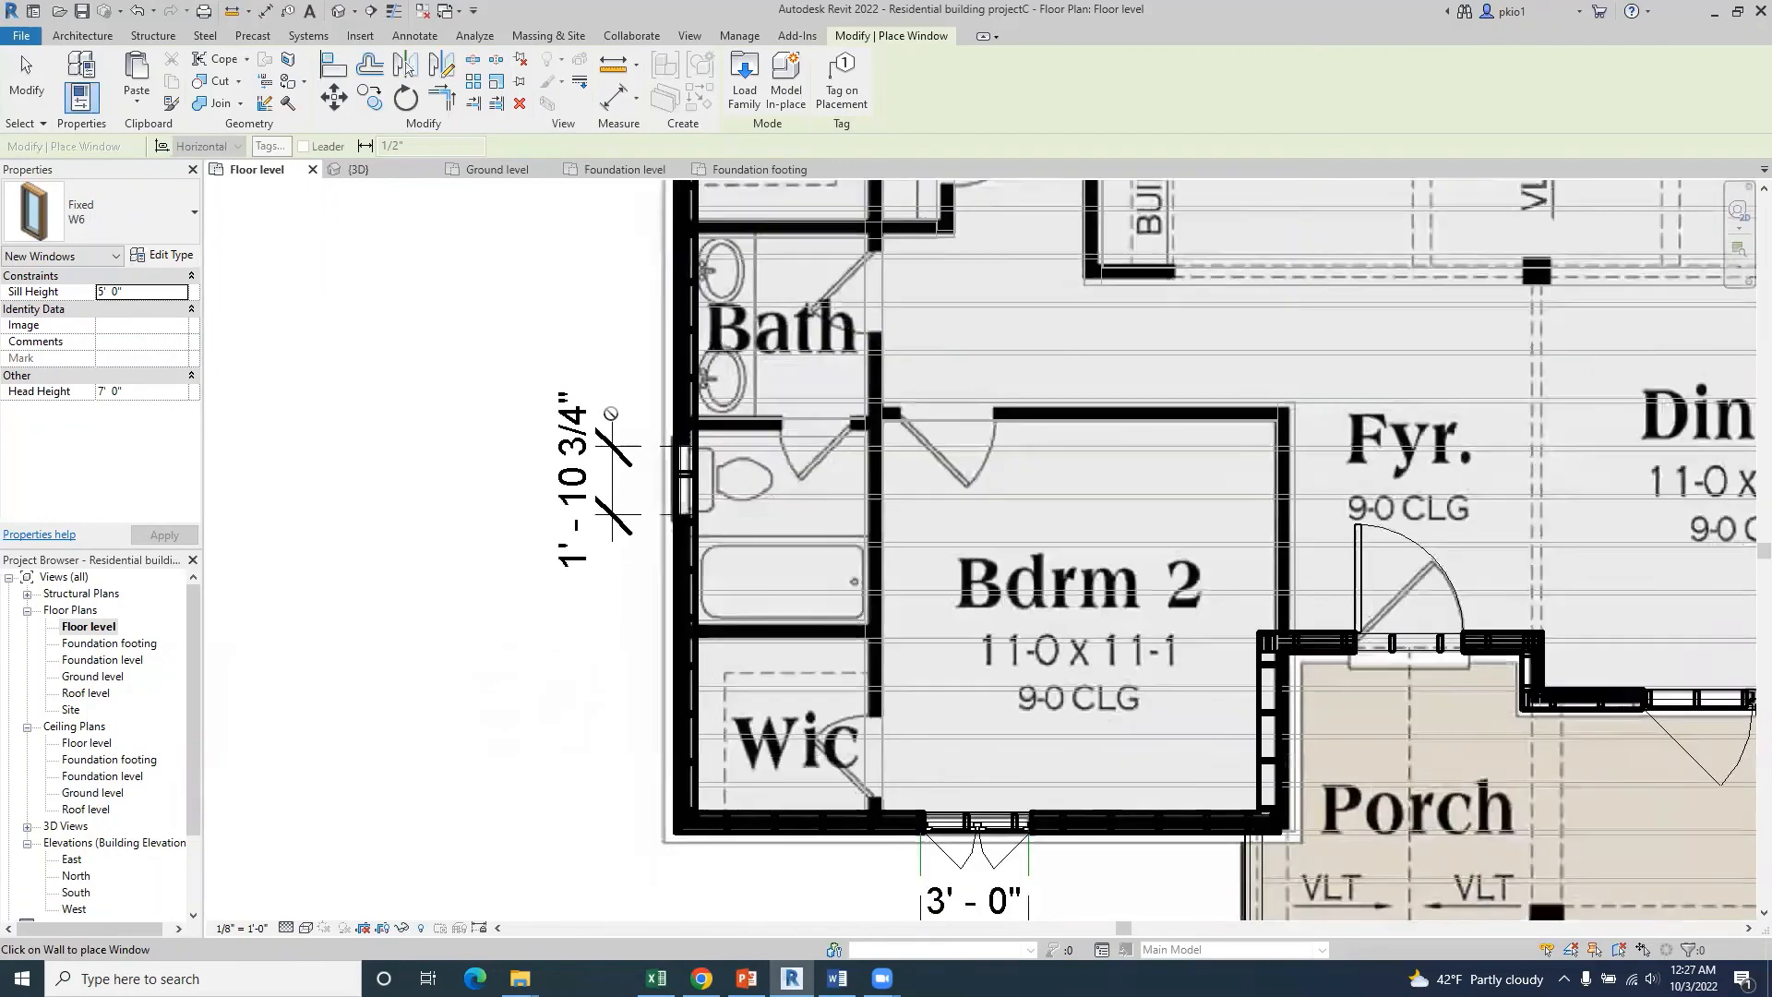
scroll(598, 570, "down", 1)
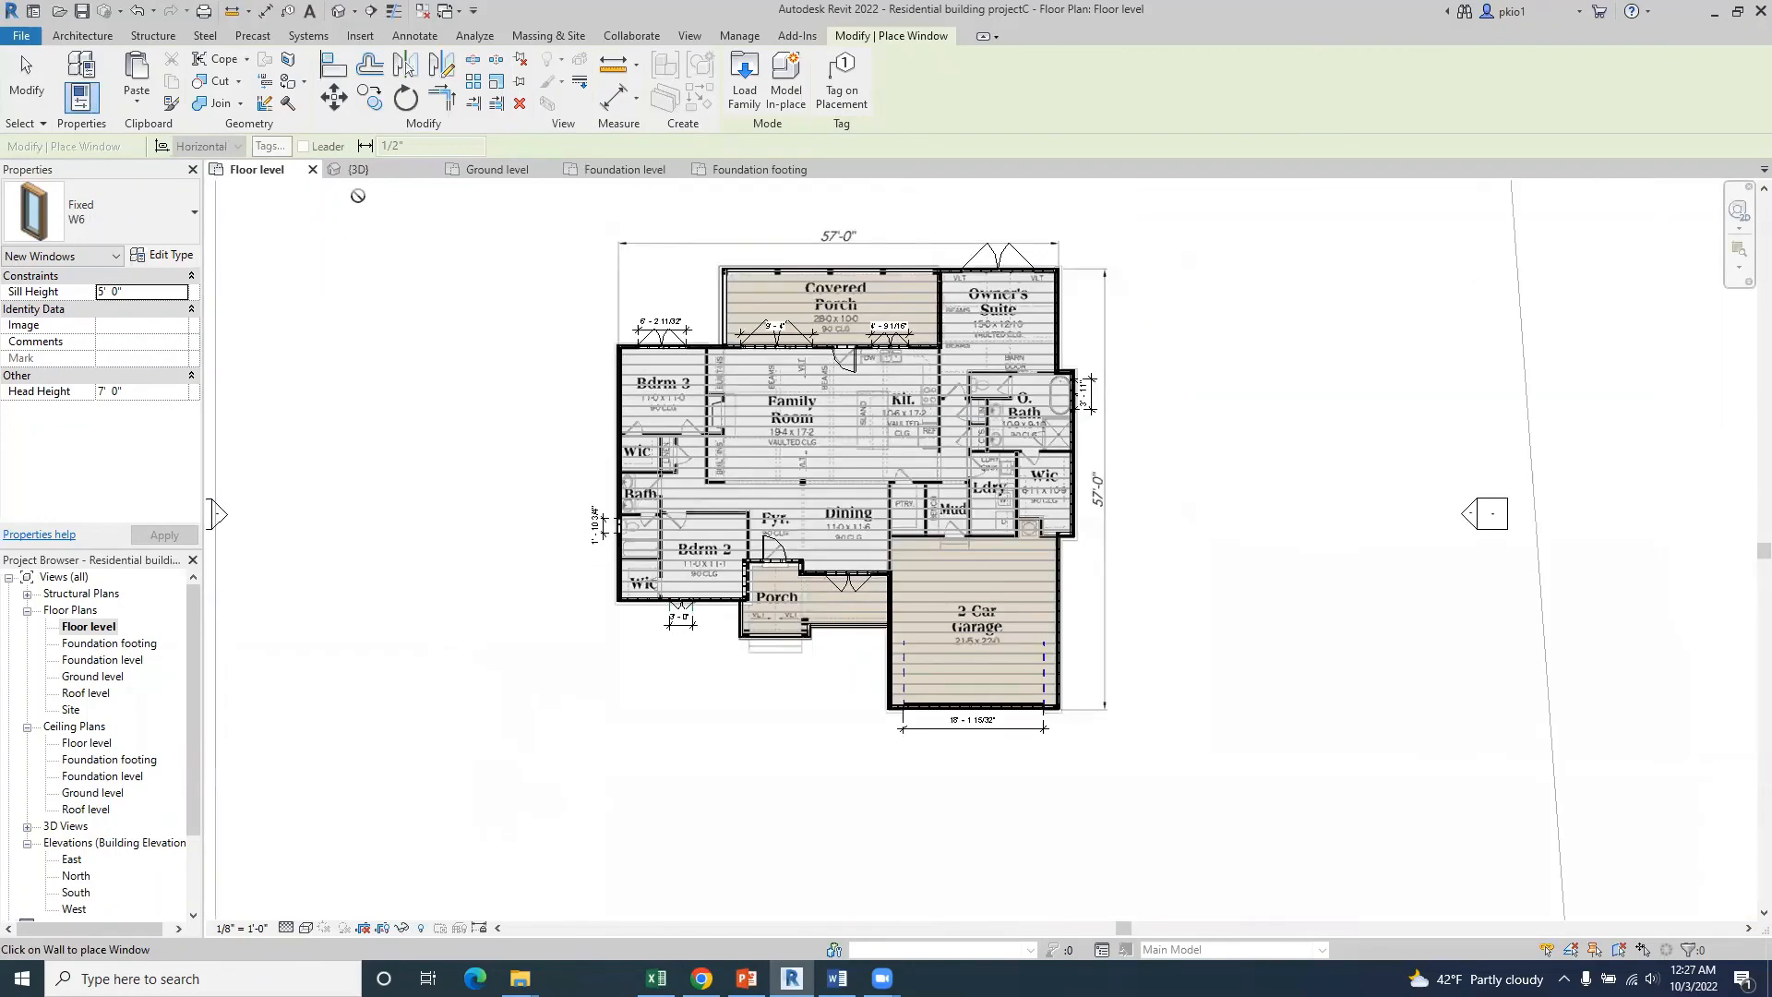
key("Escape")
key("Escape")
- Open the 3D view to examine the windows placed in the framed walls
left_click(374, 172)
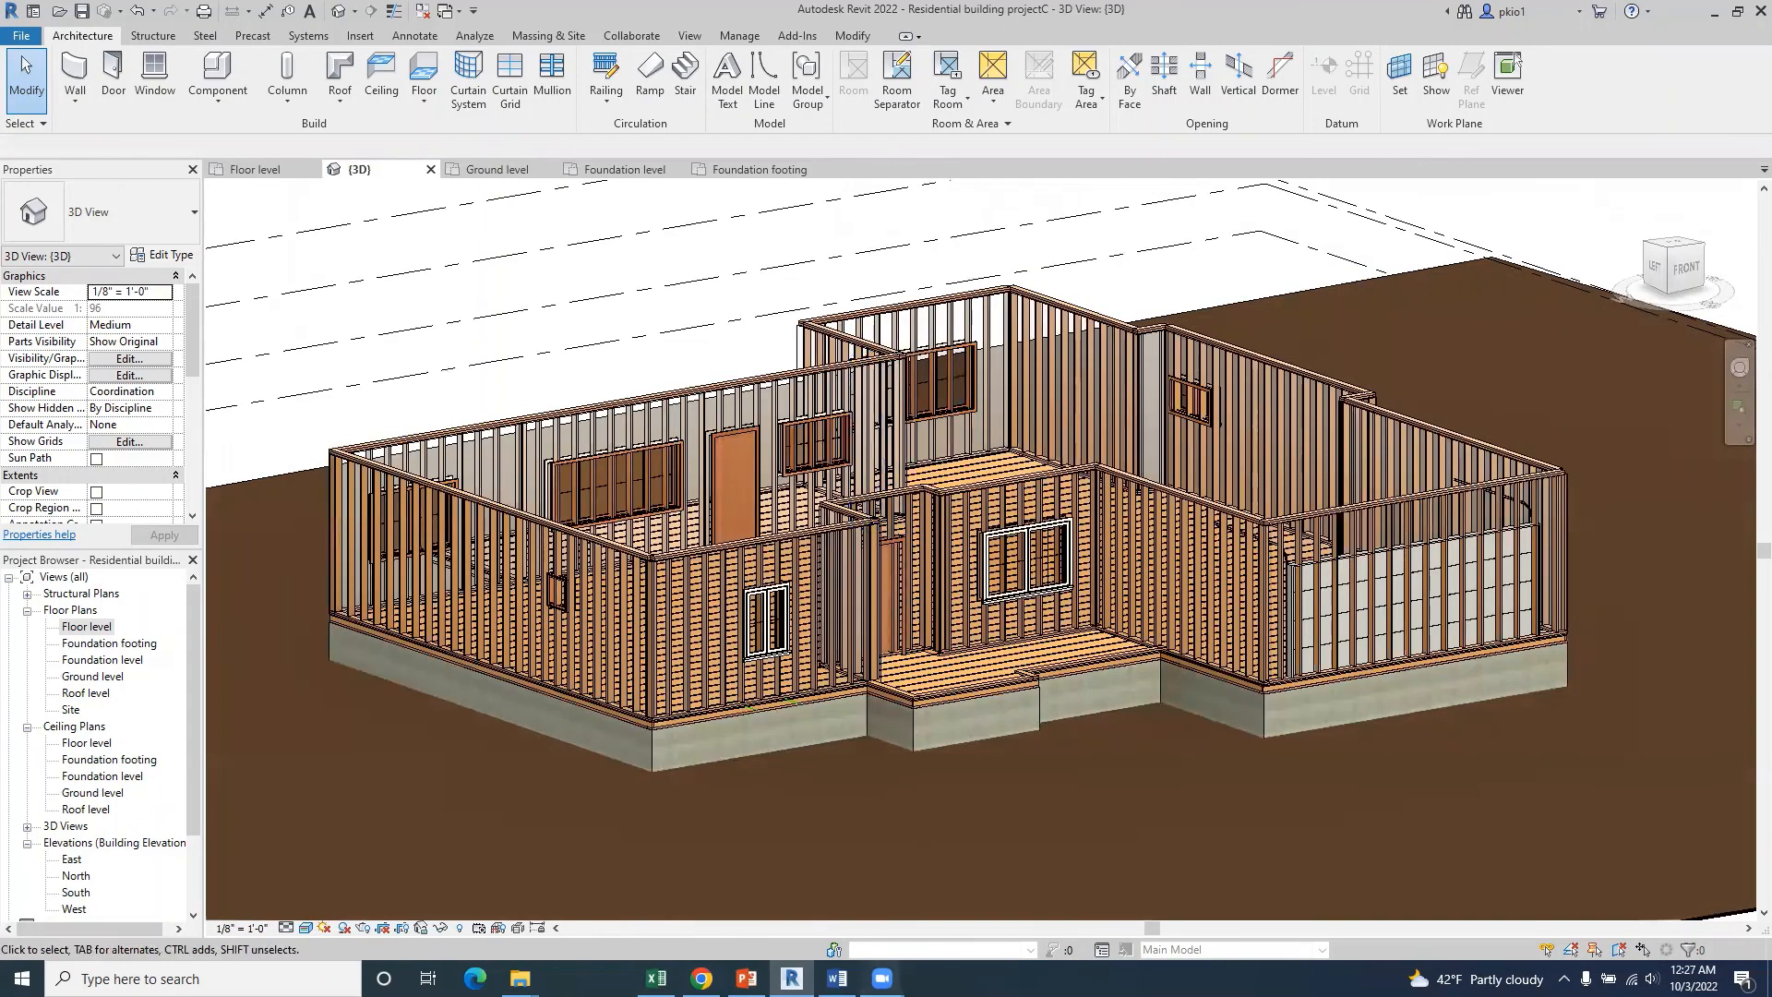
mouse_move(883, 977)
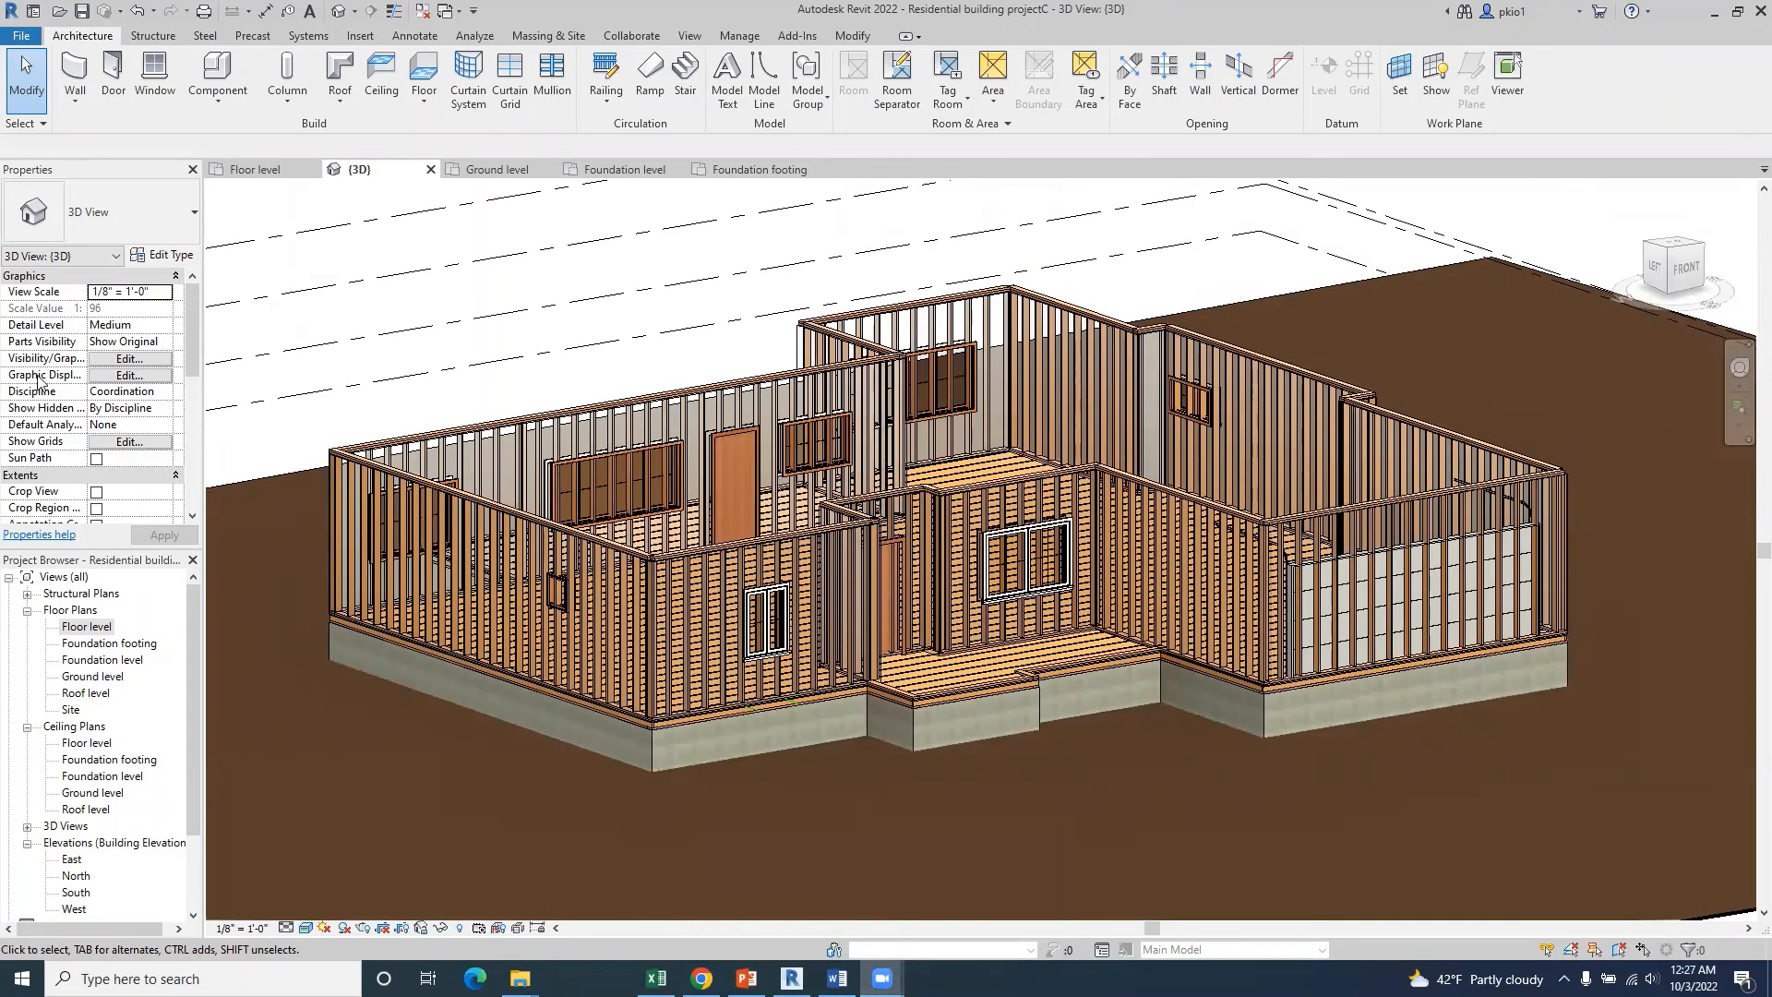